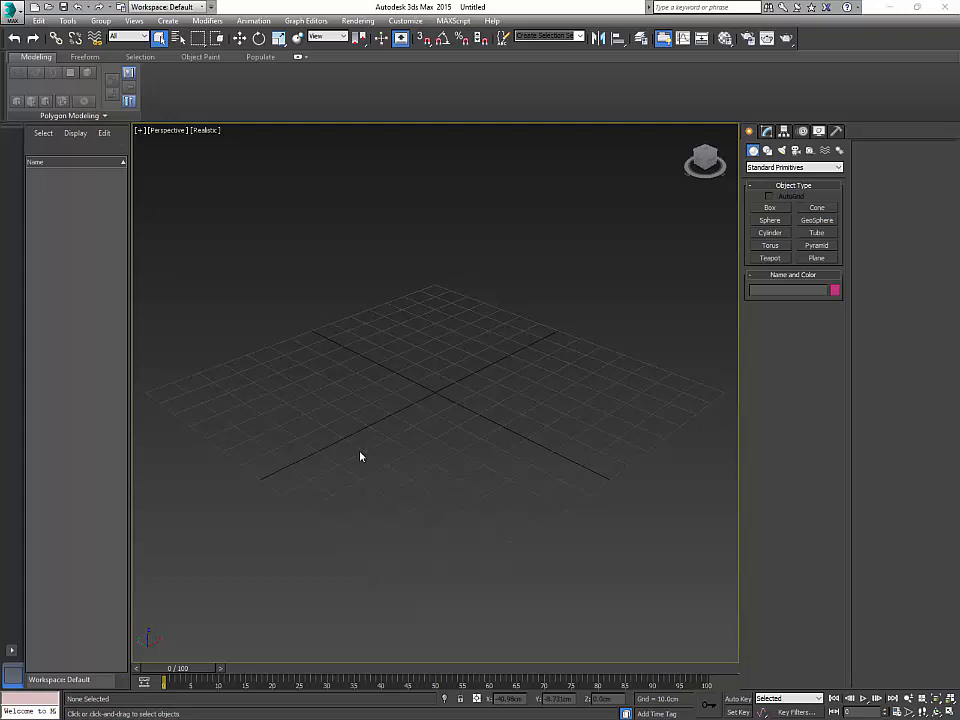
Step: Create a standard primitive box near the grid centre, about 31 cm long, 26 cm wide and 12 cm high
{"action": "left_click", "coordinate": [770, 207]}
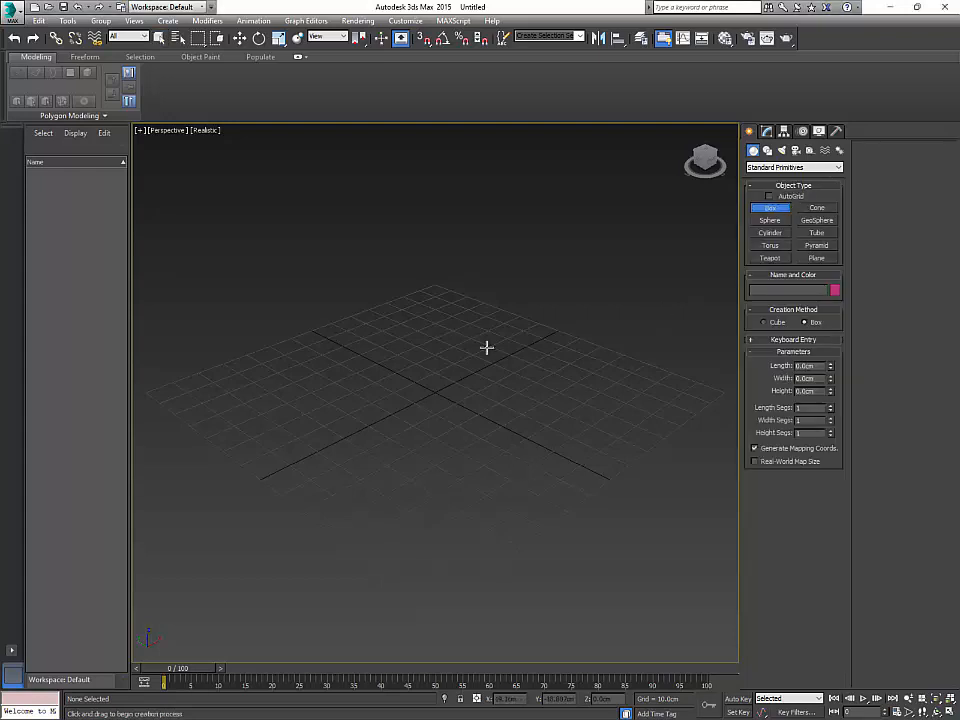
{"action": "left_click", "coordinate": [766, 131]}
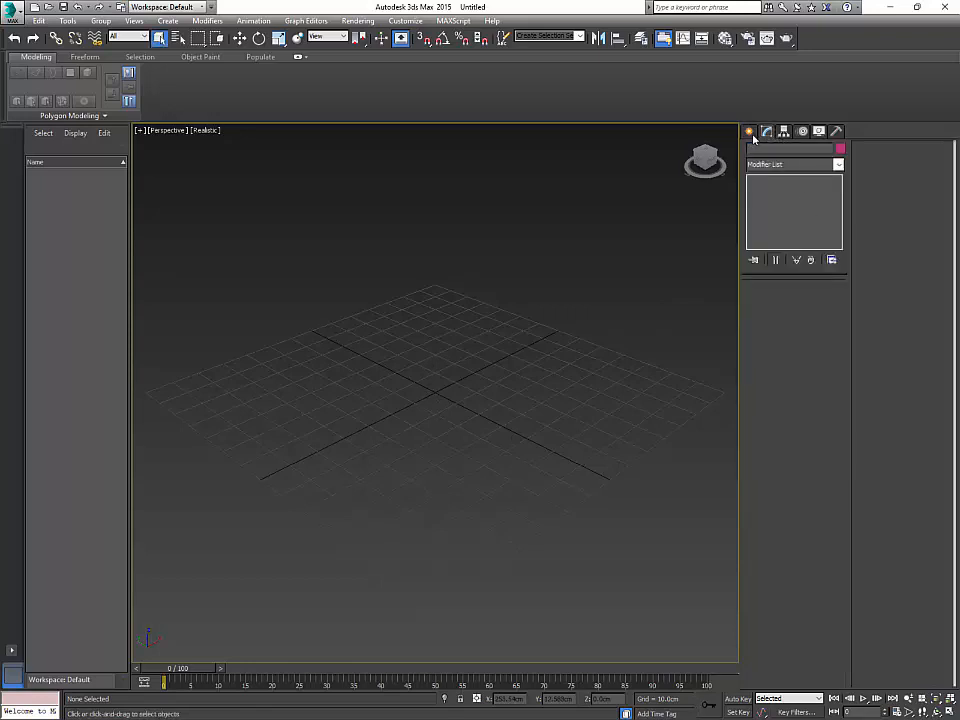
{"action": "left_click", "coordinate": [749, 131]}
{"action": "left_click", "coordinate": [770, 207]}
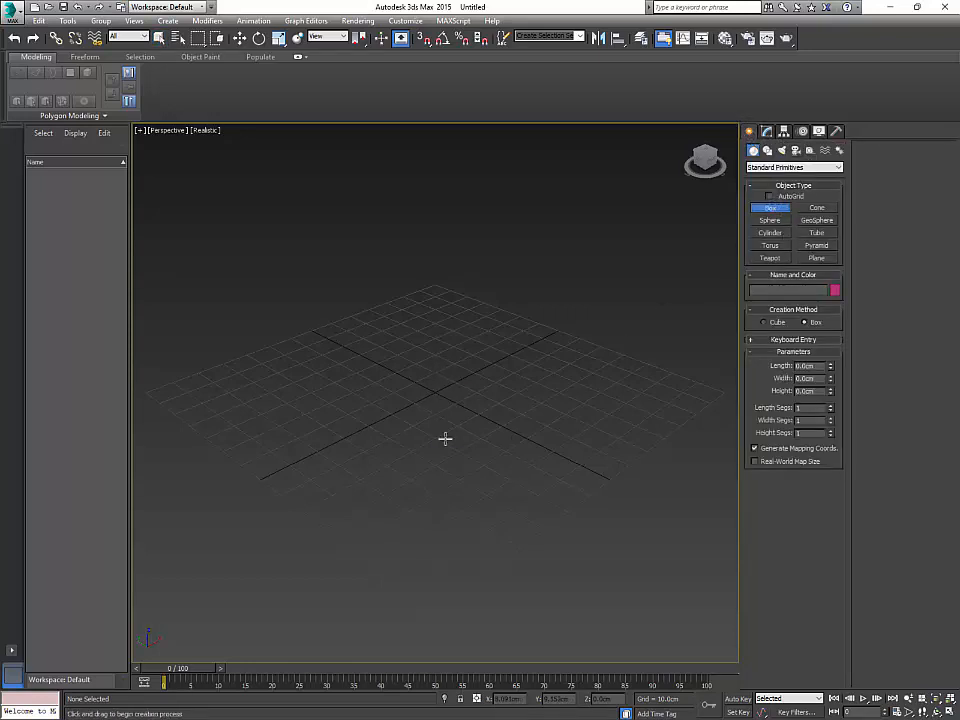
{"action": "left_click_drag", "start_coordinate": [446, 439], "coordinate": [452, 405]}
{"action": "left_click", "coordinate": [452, 400]}
{"action": "left_click", "coordinate": [463, 463]}
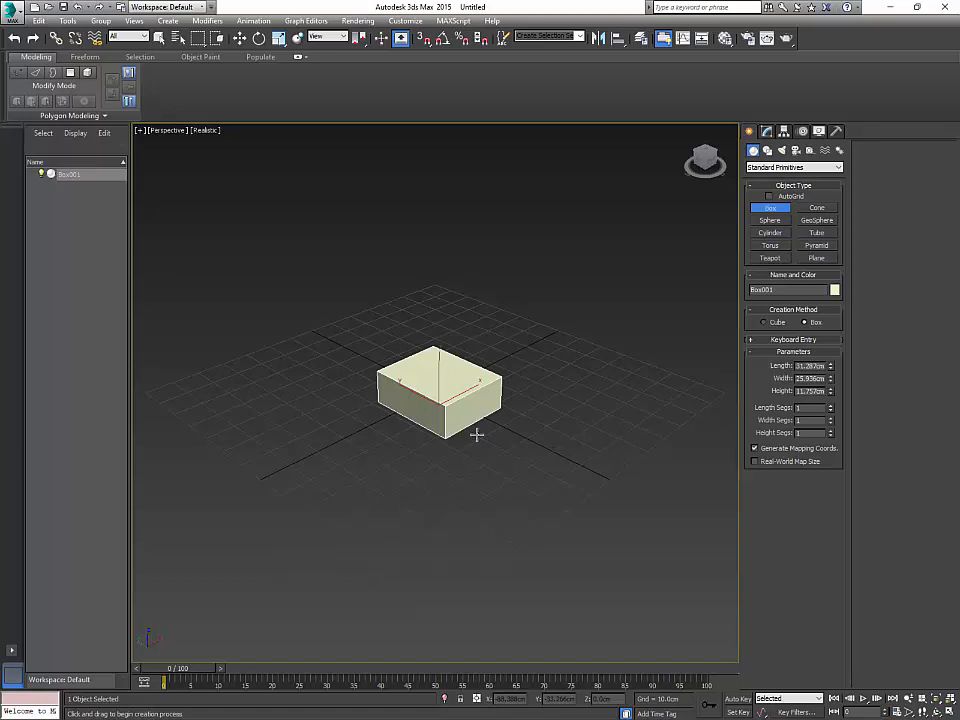
Step: Move the box to the world origin by resetting its X and Y position to 0, and open its parameters for modification
{"action": "middle_click_drag", "start_coordinate": [531, 411], "coordinate": [507, 441], "text": "alt"}
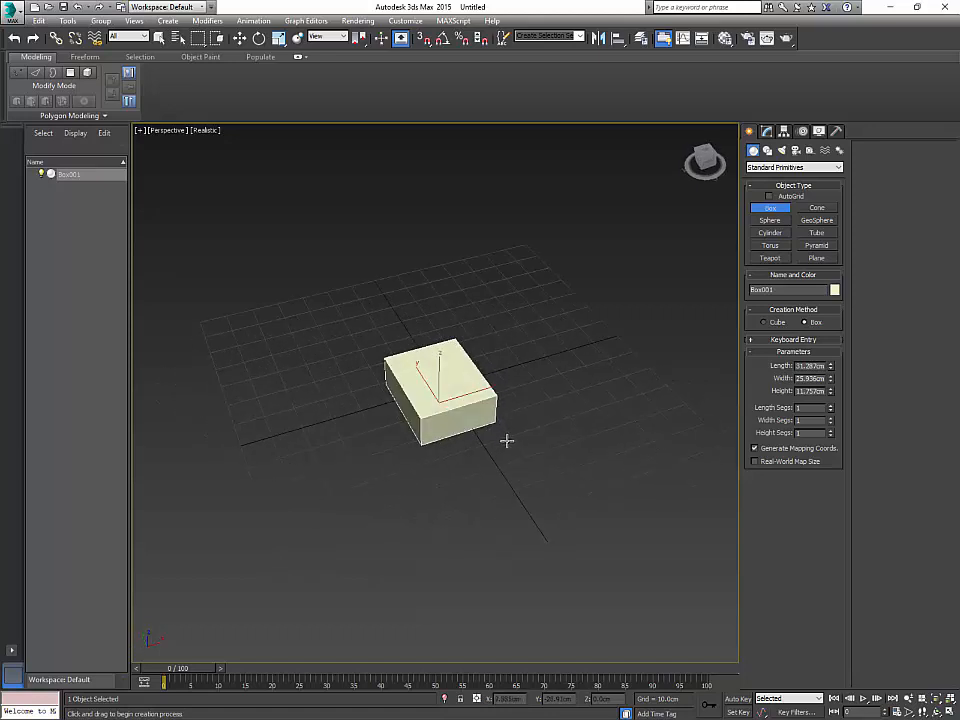
{"action": "right_click", "coordinate": [467, 395]}
{"action": "right_click", "coordinate": [465, 411]}
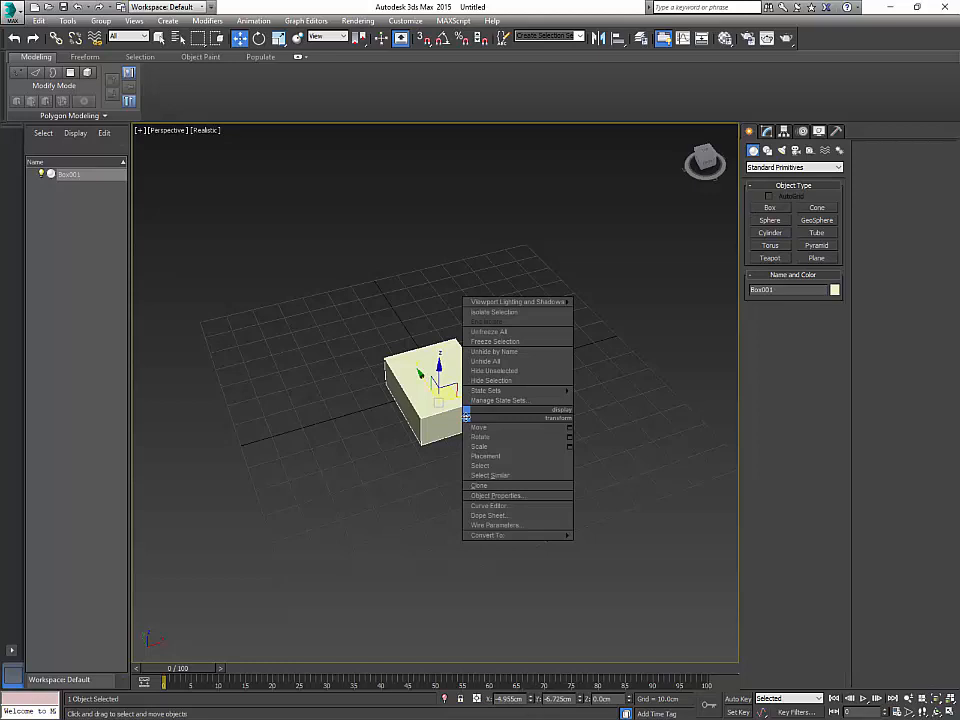
{"action": "middle_click_drag", "start_coordinate": [466, 411], "coordinate": [529, 279], "text": "alt"}
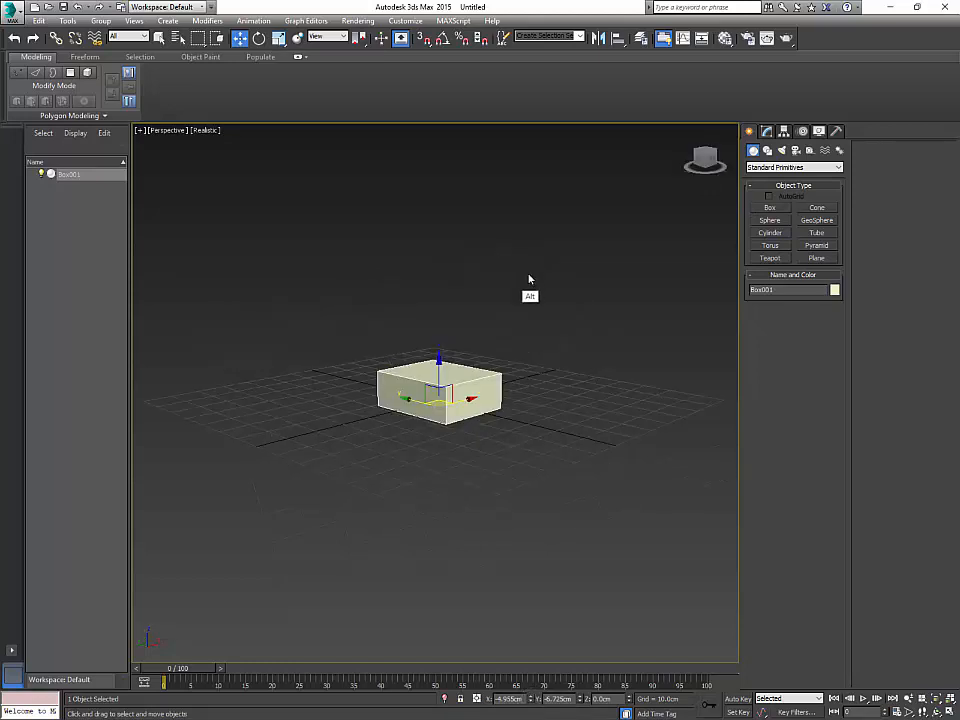
{"action": "right_click", "coordinate": [531, 700]}
{"action": "right_click", "coordinate": [578, 699]}
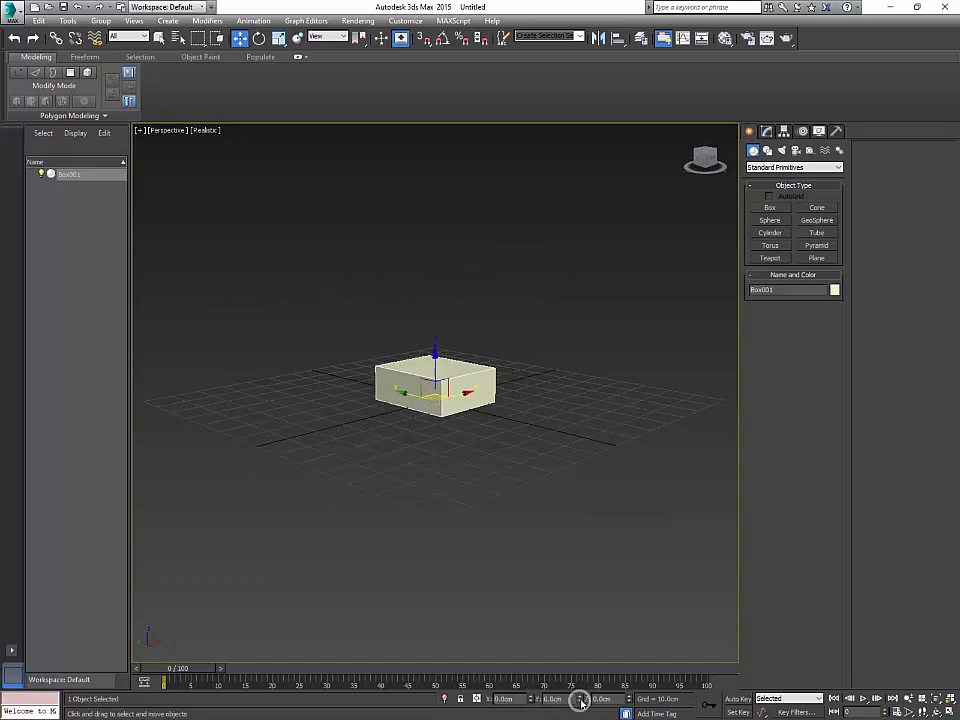
{"action": "left_click", "coordinate": [765, 132]}
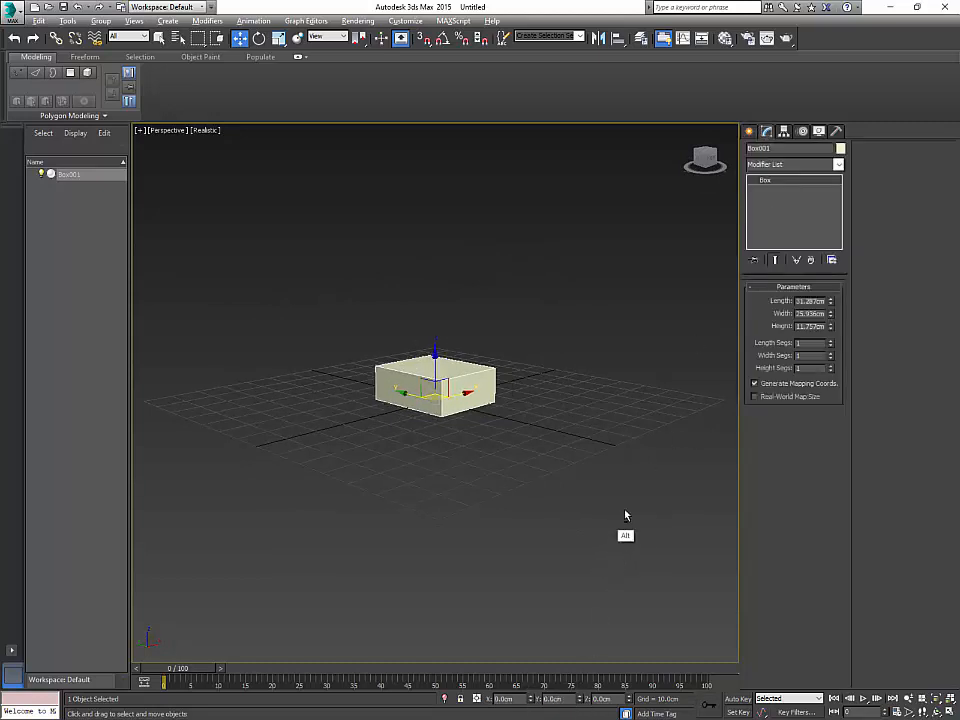
{"action": "middle_click_drag", "start_coordinate": [626, 514], "coordinate": [609, 543], "text": "alt"}
{"action": "middle_click_drag", "start_coordinate": [615, 450], "coordinate": [507, 444], "text": "alt"}
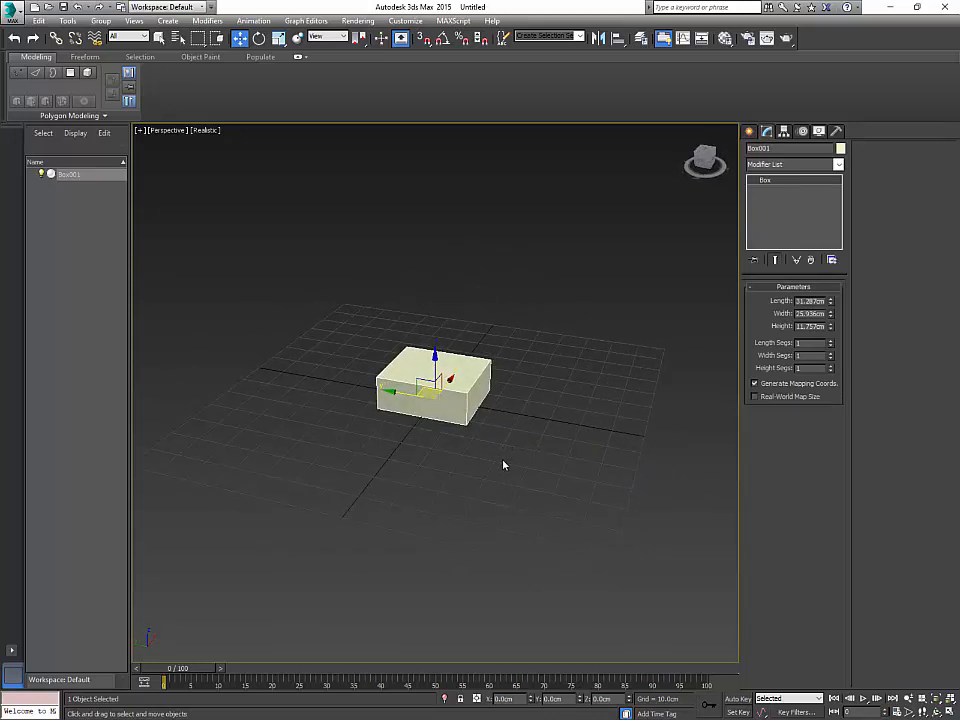
Step: Switch to Trello and examine all the study-room renders in the newest image attached to the Loc_SR_visual card
{"action": "key", "text": "alt"}
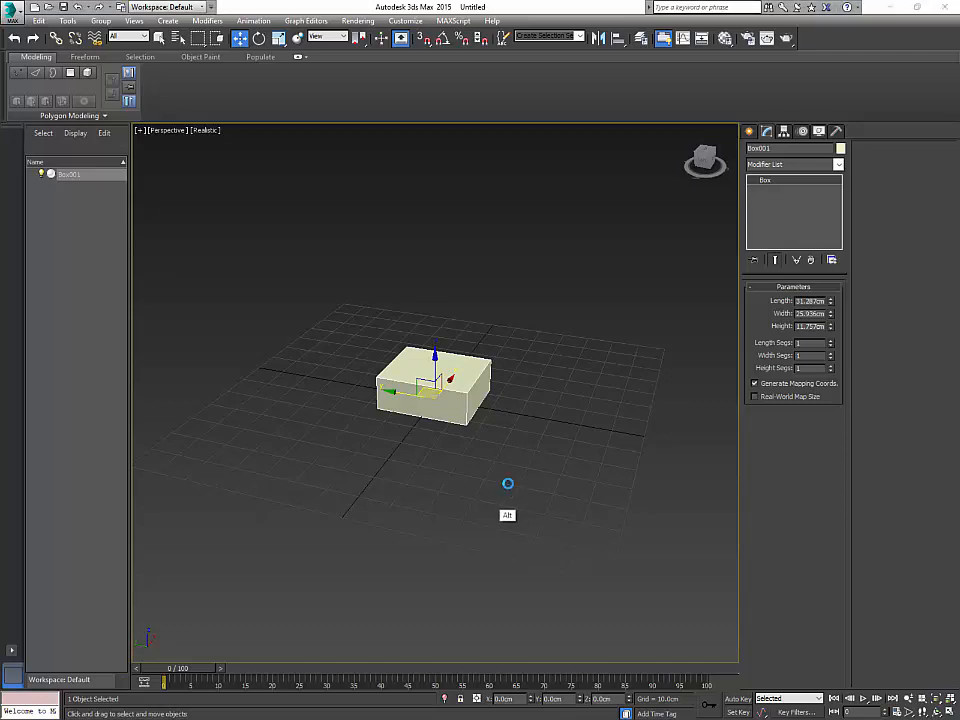
{"action": "key", "text": "alt+Tab"}
{"action": "left_click", "coordinate": [70, 10]}
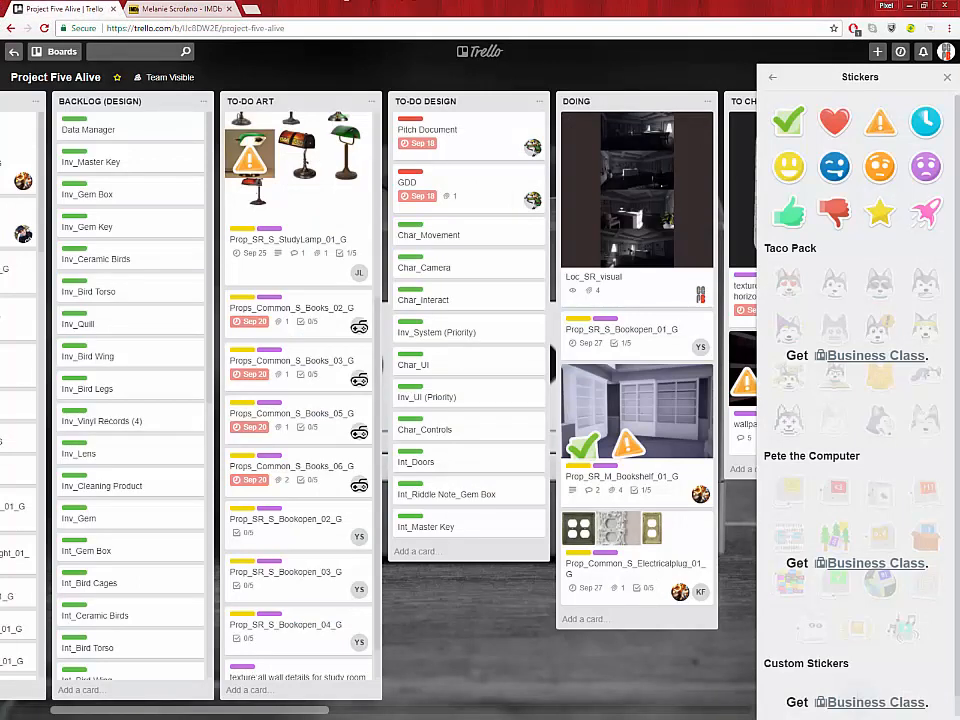
{"action": "left_click", "coordinate": [640, 195]}
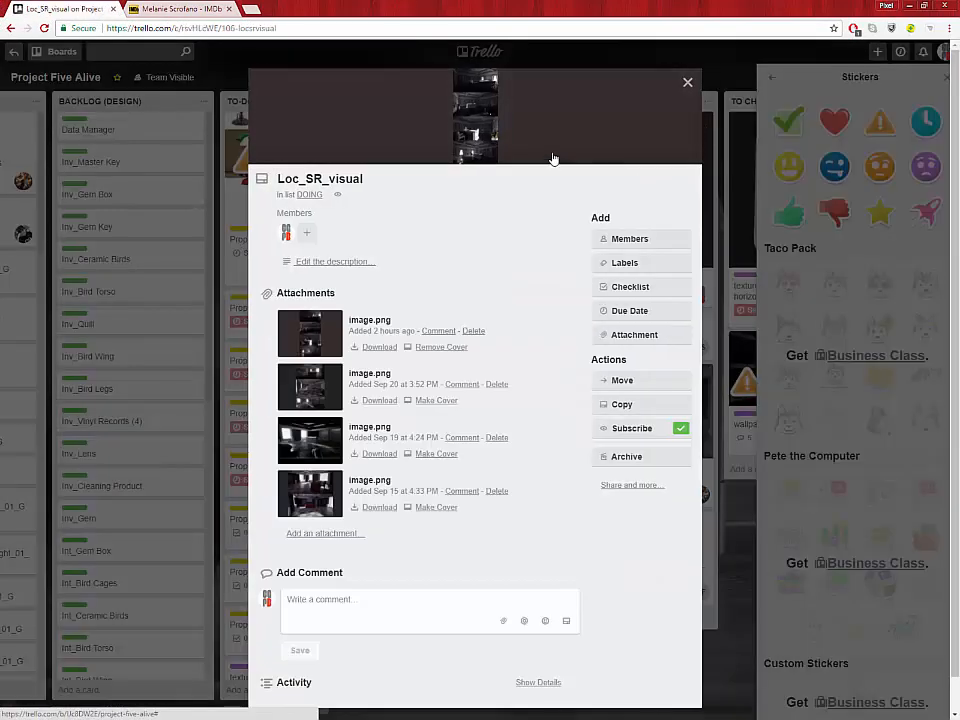
{"action": "left_click", "coordinate": [489, 133]}
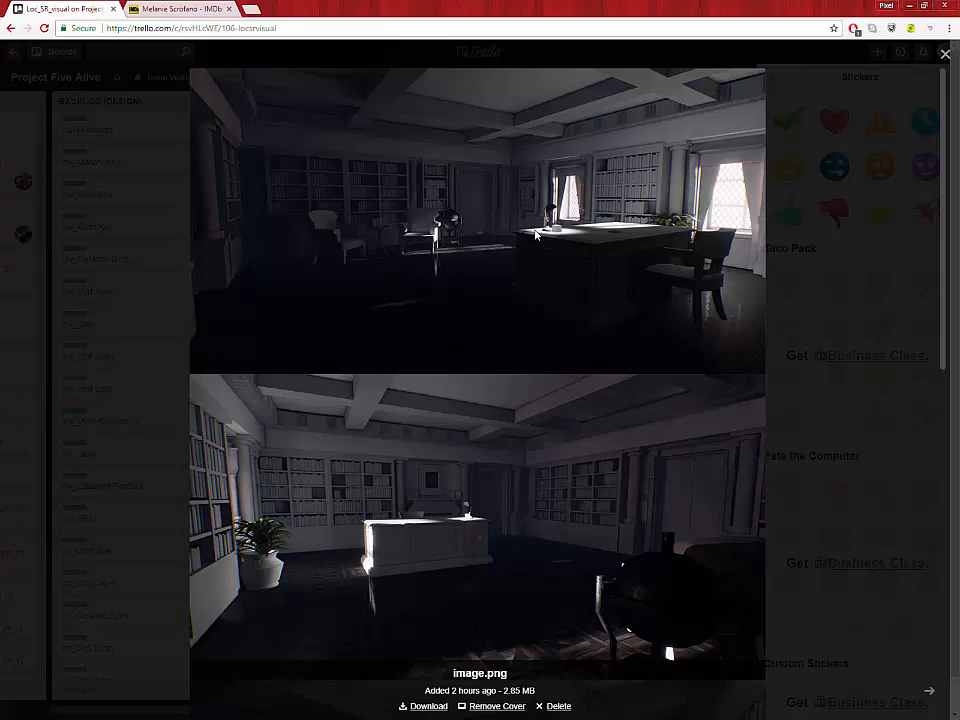
{"action": "scroll", "coordinate": [535, 234], "scroll_direction": "down", "scroll_amount": 1}
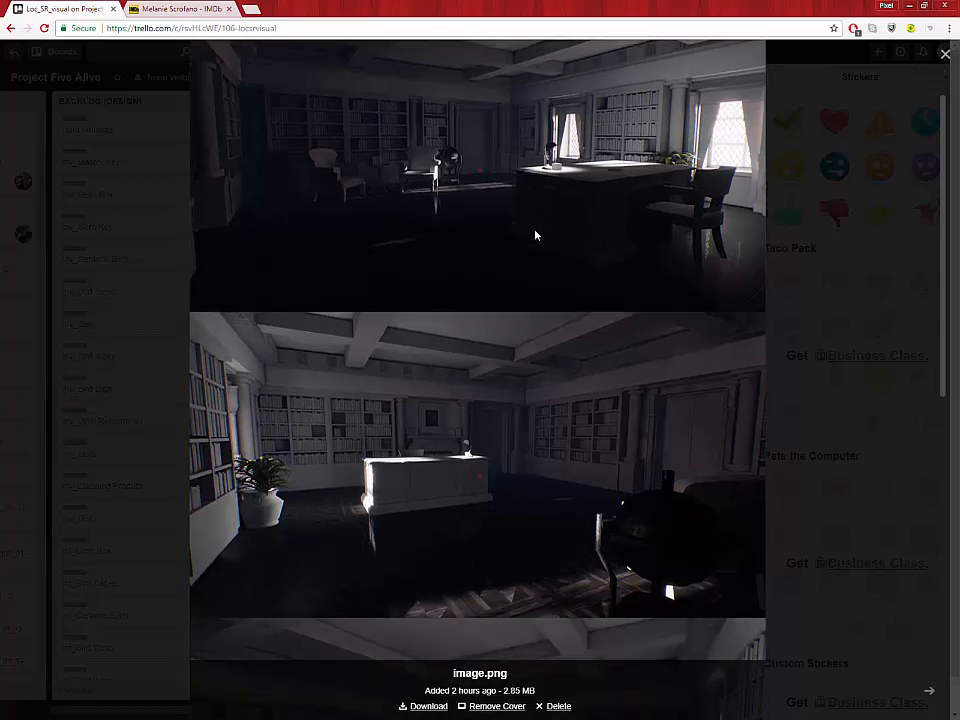
{"action": "scroll", "coordinate": [535, 234], "scroll_direction": "down", "scroll_amount": 1}
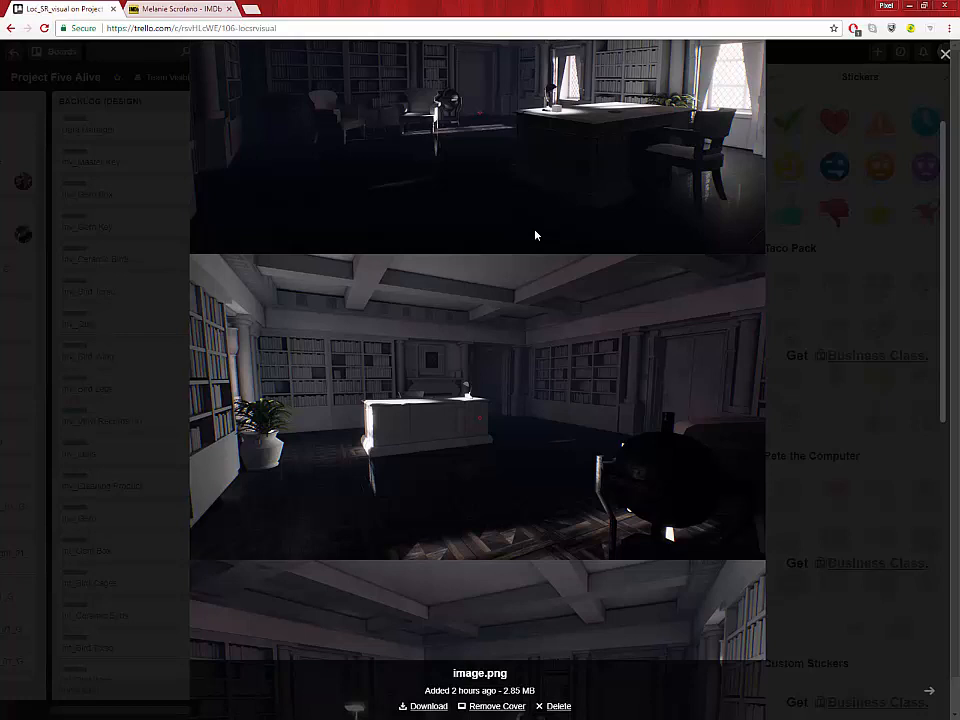
{"action": "scroll", "coordinate": [535, 234], "scroll_direction": "up", "scroll_amount": 2}
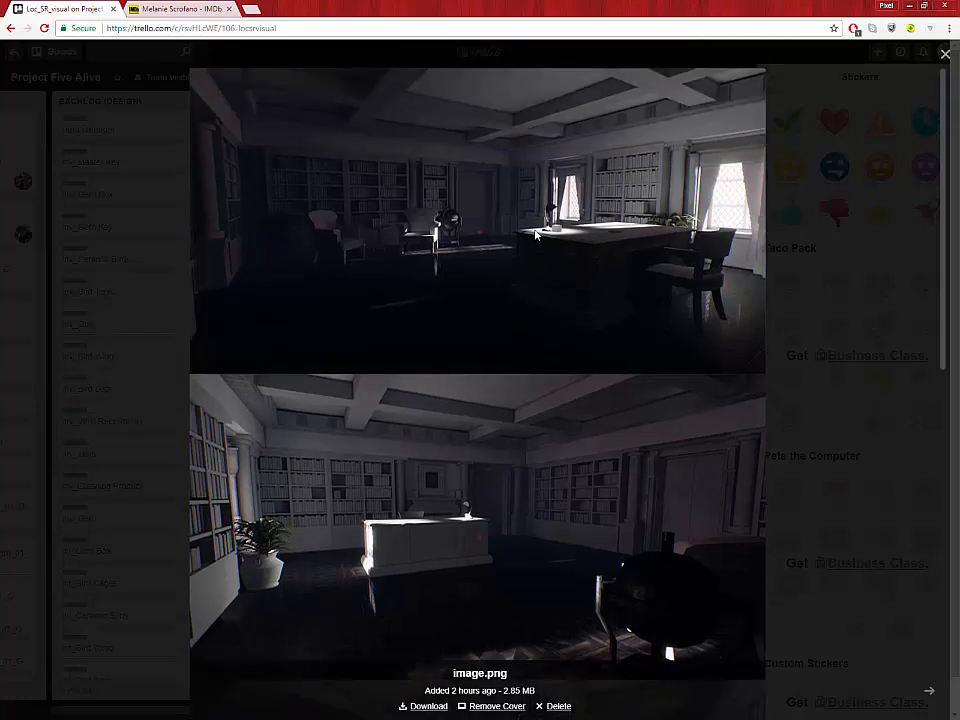
{"action": "scroll", "coordinate": [535, 234], "scroll_direction": "down", "scroll_amount": 9}
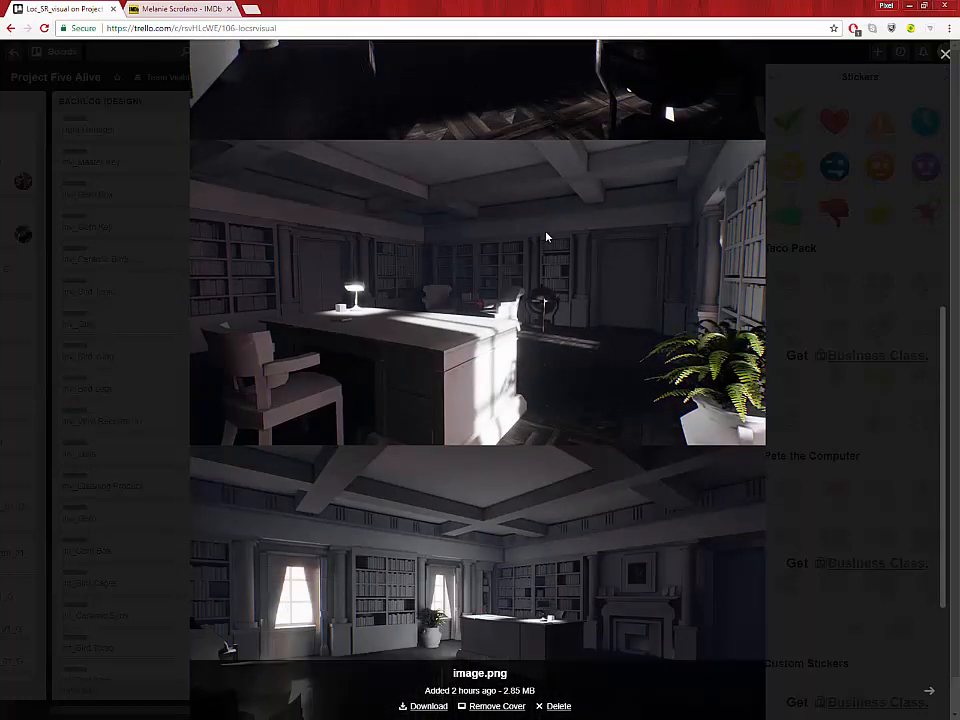
{"action": "scroll", "coordinate": [548, 236], "scroll_direction": "down", "scroll_amount": 1}
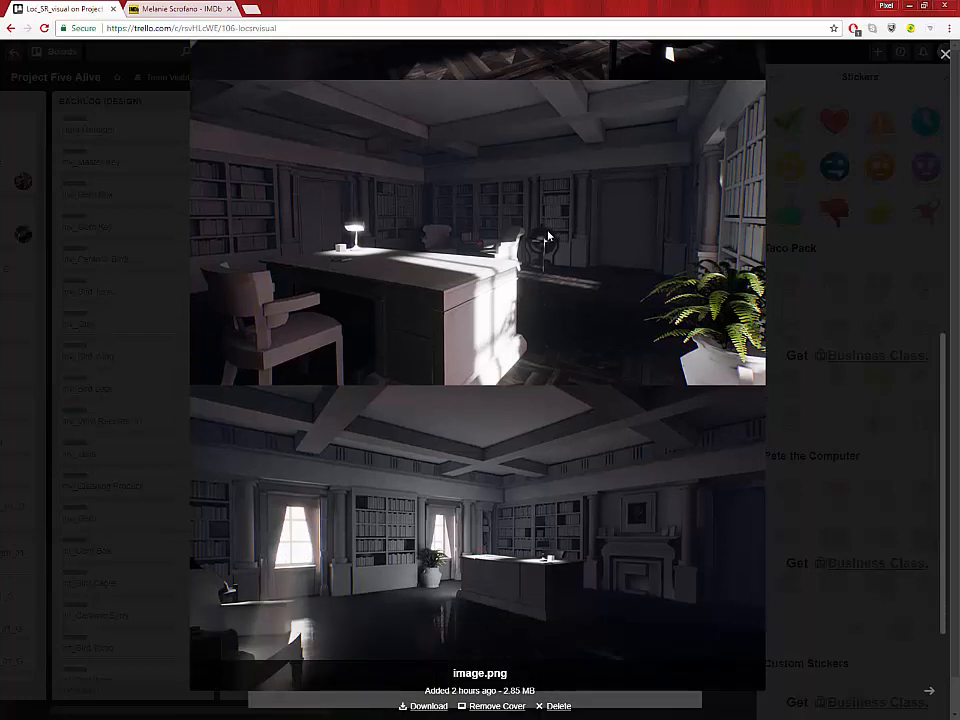
{"action": "left_click", "coordinate": [840, 240]}
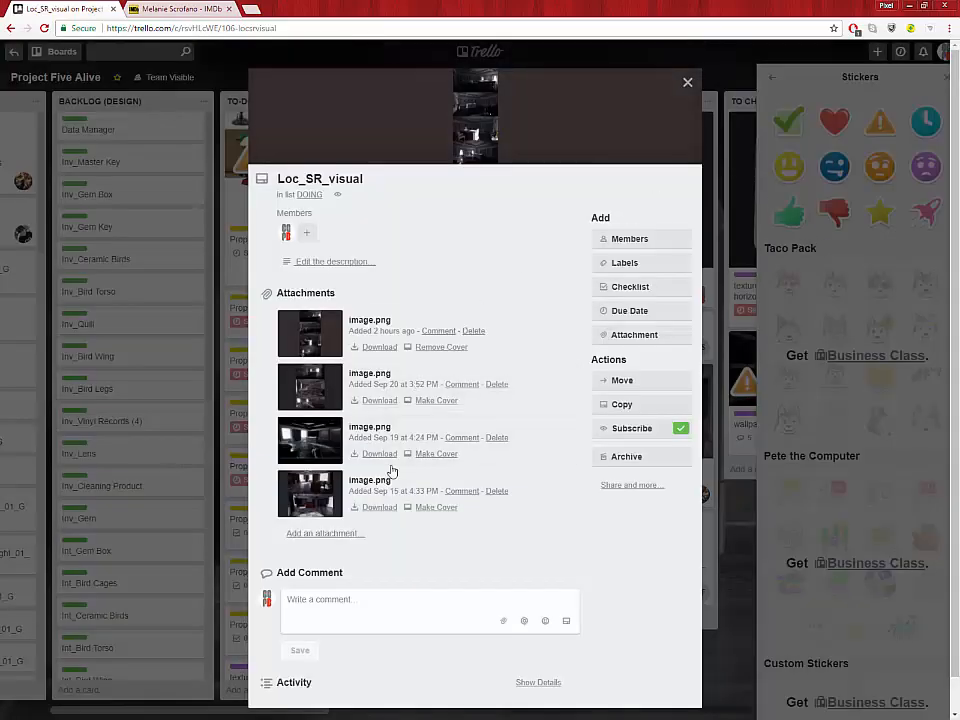
Step: Examine the early blockout renders in the card's image attachment added on Sep 15
{"action": "left_click", "coordinate": [332, 501]}
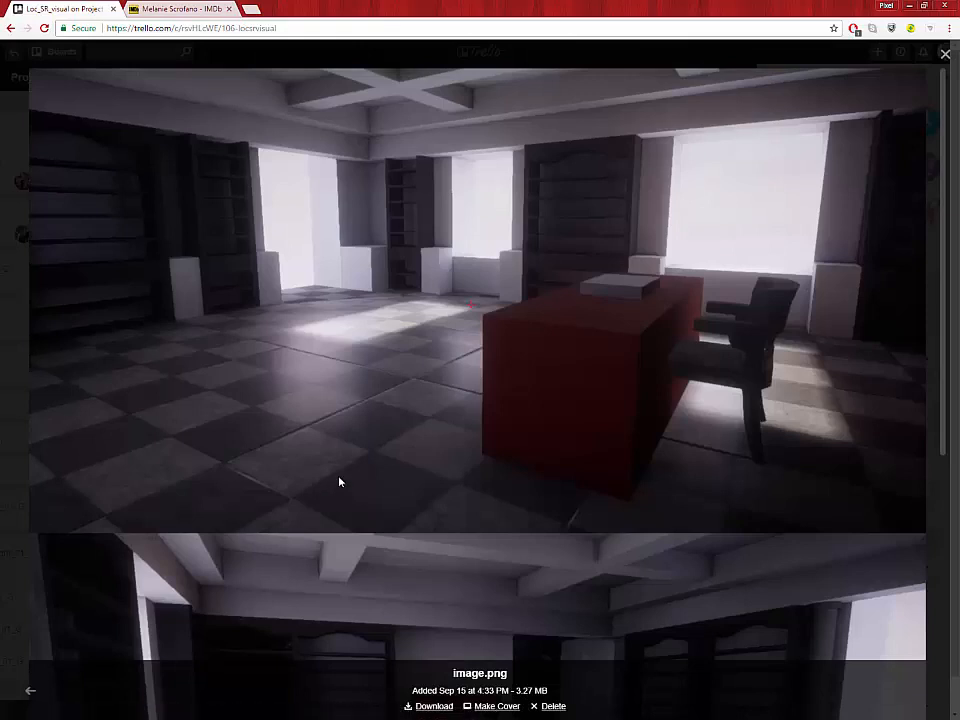
{"action": "scroll", "coordinate": [339, 482], "scroll_direction": "down", "scroll_amount": 2}
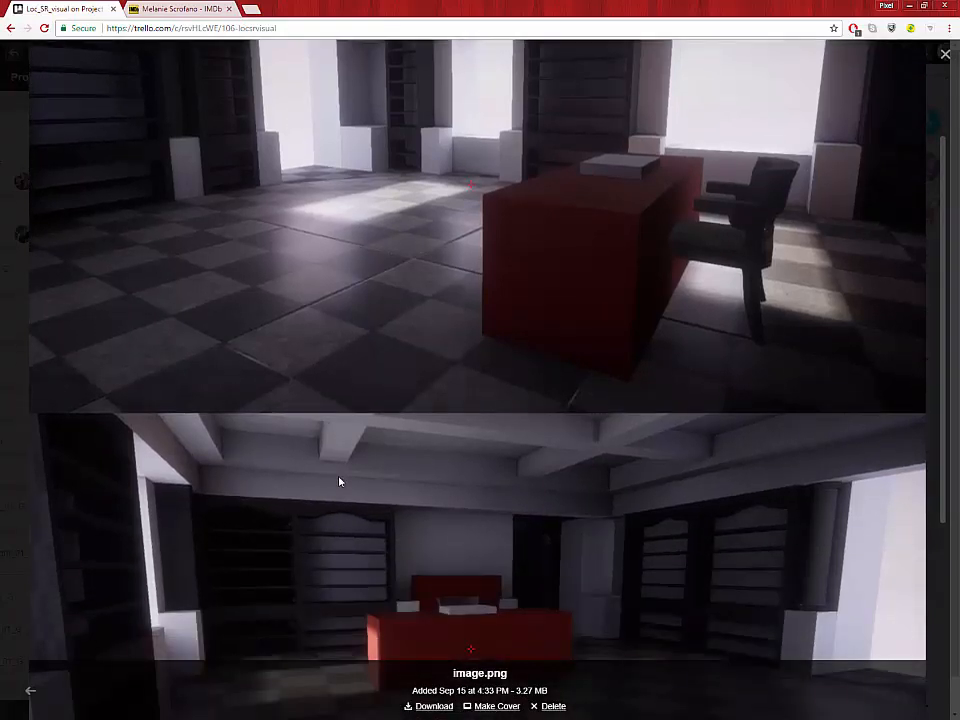
{"action": "scroll", "coordinate": [339, 482], "scroll_direction": "down", "scroll_amount": 4}
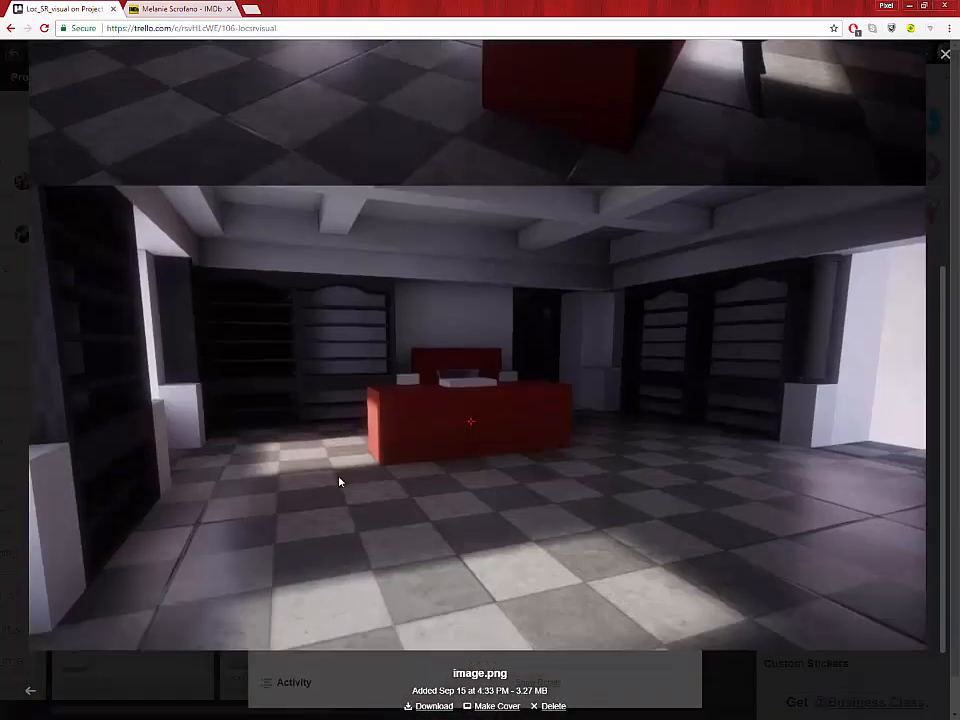
{"action": "left_click", "coordinate": [945, 57]}
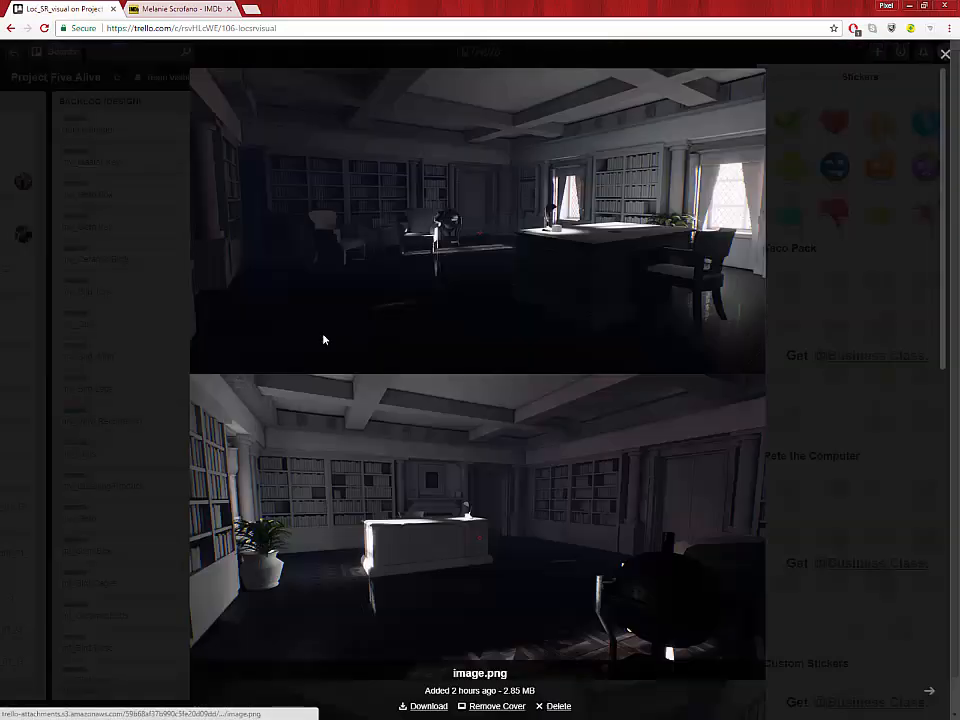
Step: Re-examine the furnished study-room renders in the card's newest image, close it and switch back to 3ds Max
{"action": "left_click", "coordinate": [332, 334]}
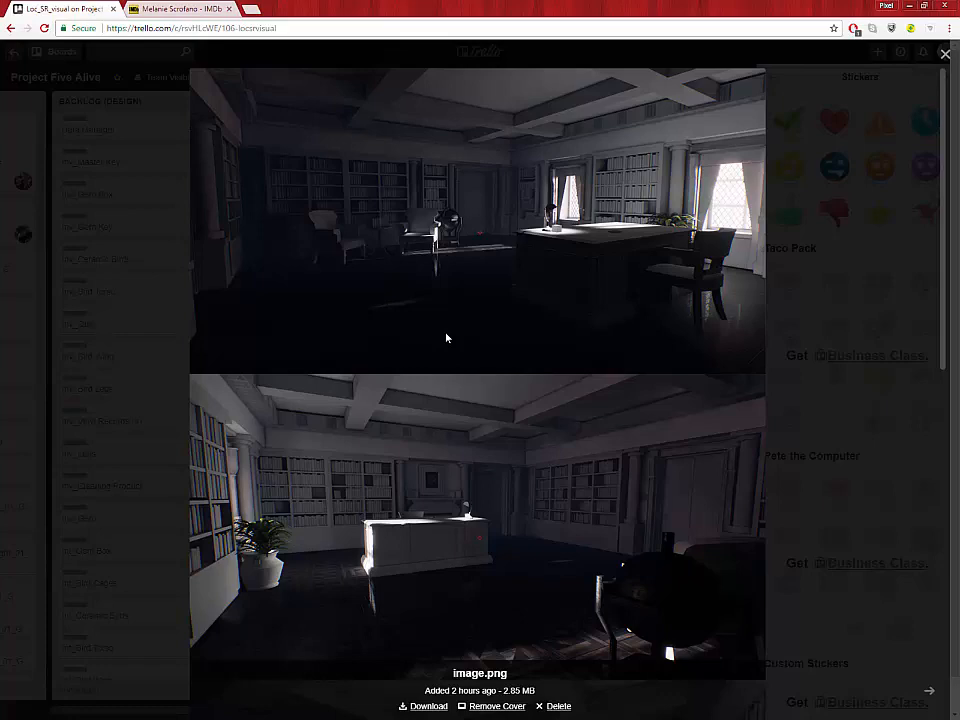
{"action": "scroll", "coordinate": [447, 338], "scroll_direction": "down", "scroll_amount": 5}
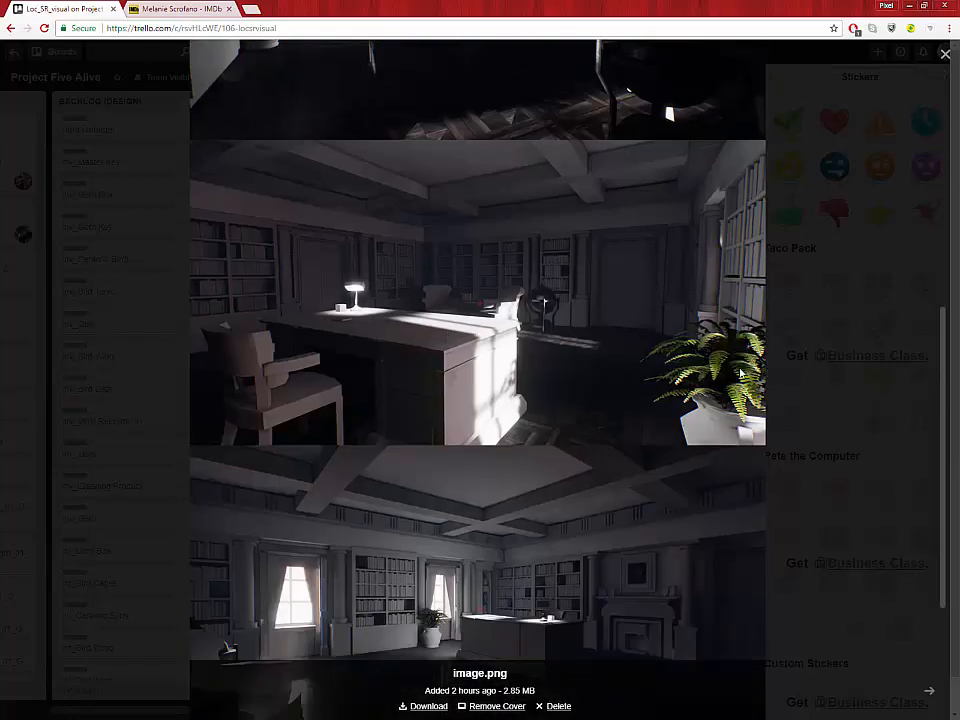
{"action": "scroll", "coordinate": [740, 373], "scroll_direction": "down", "scroll_amount": 1}
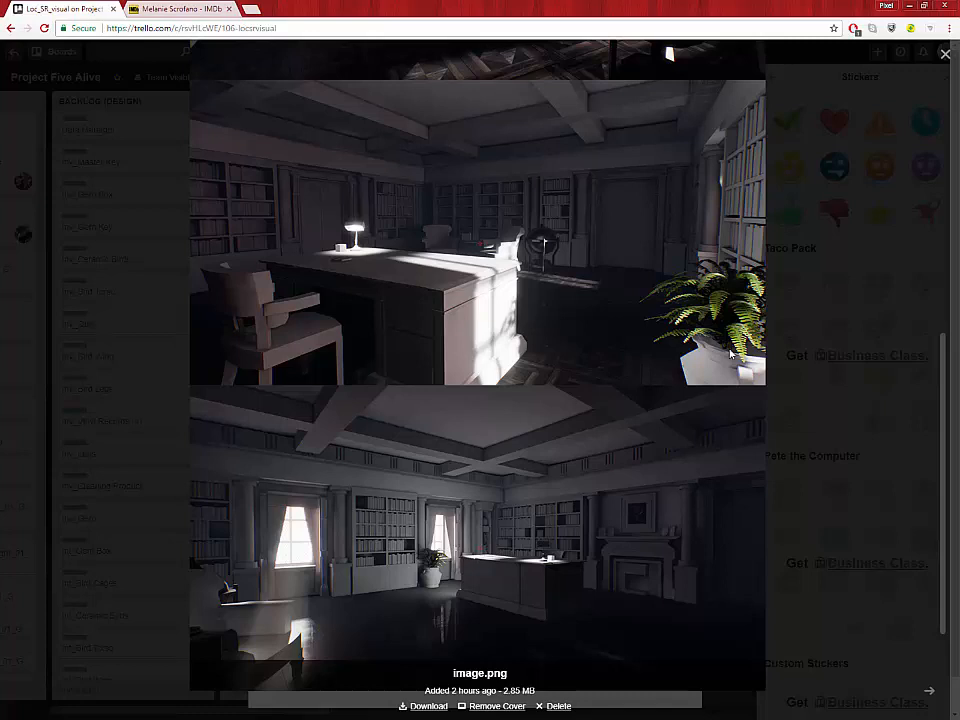
{"action": "left_click", "coordinate": [767, 228]}
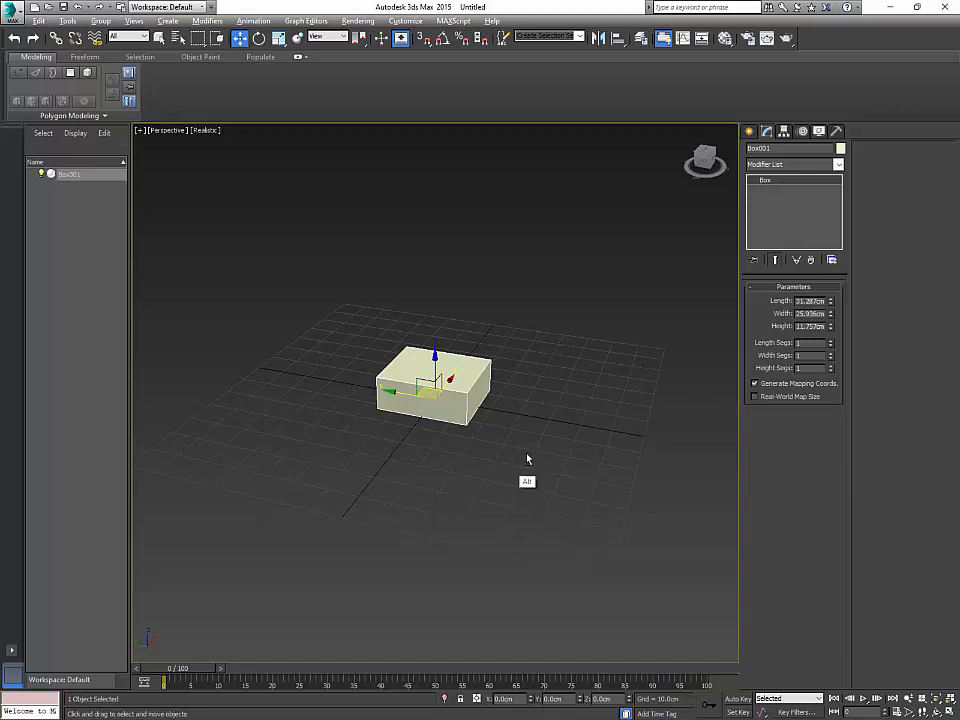
Step: Activate the uniform Scale tool and set the box's width parameter to 40 cm
{"action": "middle_click_drag", "start_coordinate": [527, 456], "coordinate": [576, 412], "text": "alt"}
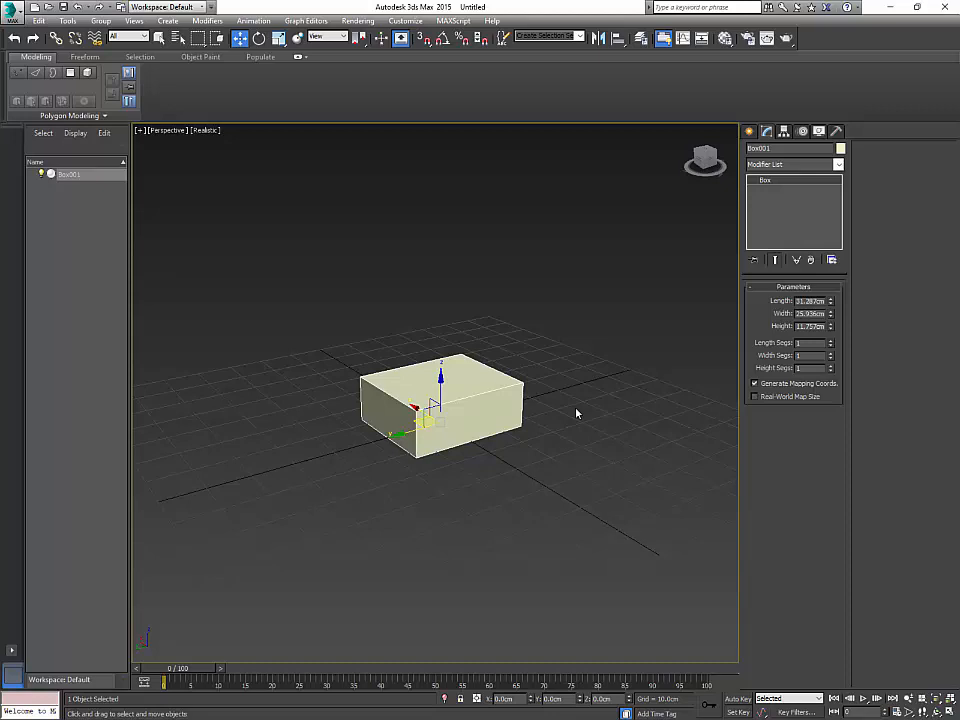
{"action": "middle_click_drag", "start_coordinate": [574, 411], "coordinate": [633, 466], "text": "alt"}
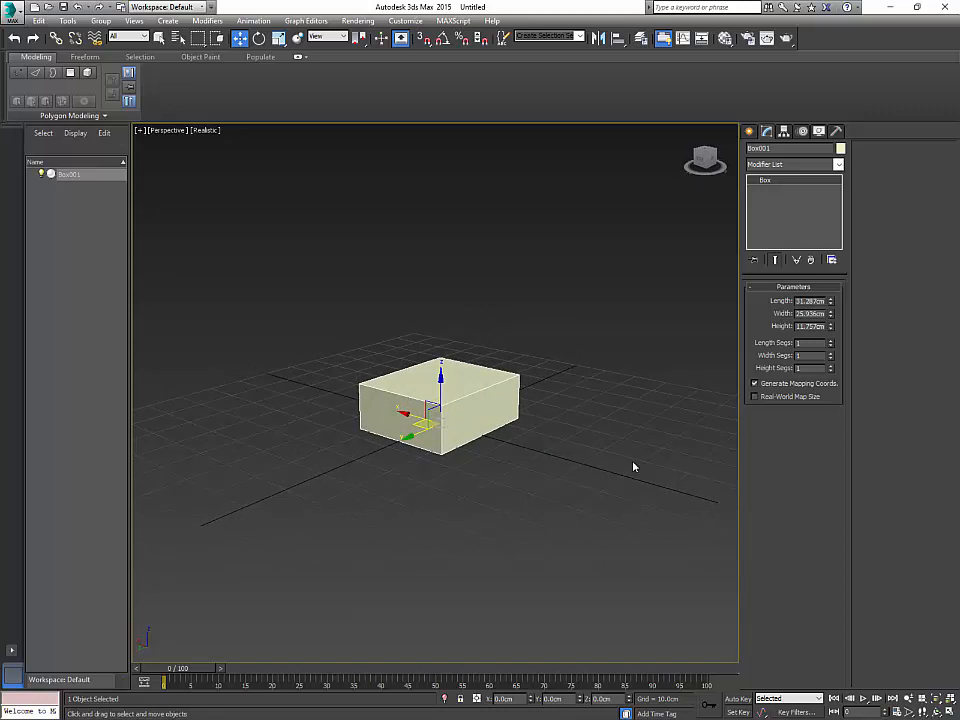
{"action": "middle_click_drag", "start_coordinate": [583, 491], "coordinate": [558, 471], "text": "alt"}
{"action": "key", "text": "r"}
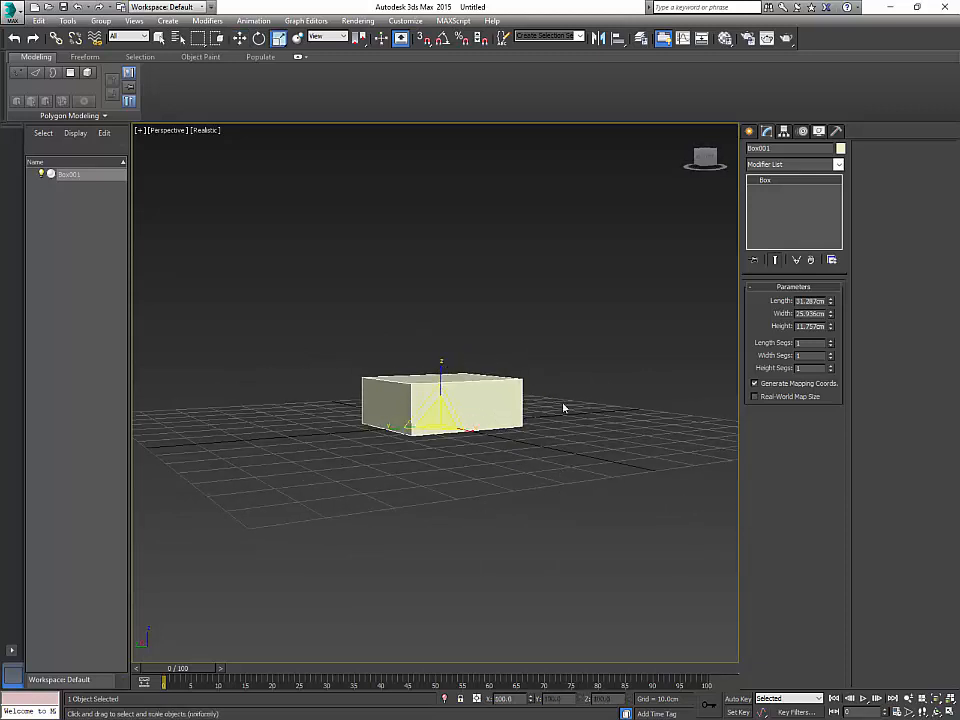
{"action": "middle_click_drag", "start_coordinate": [563, 407], "coordinate": [617, 424], "text": "alt"}
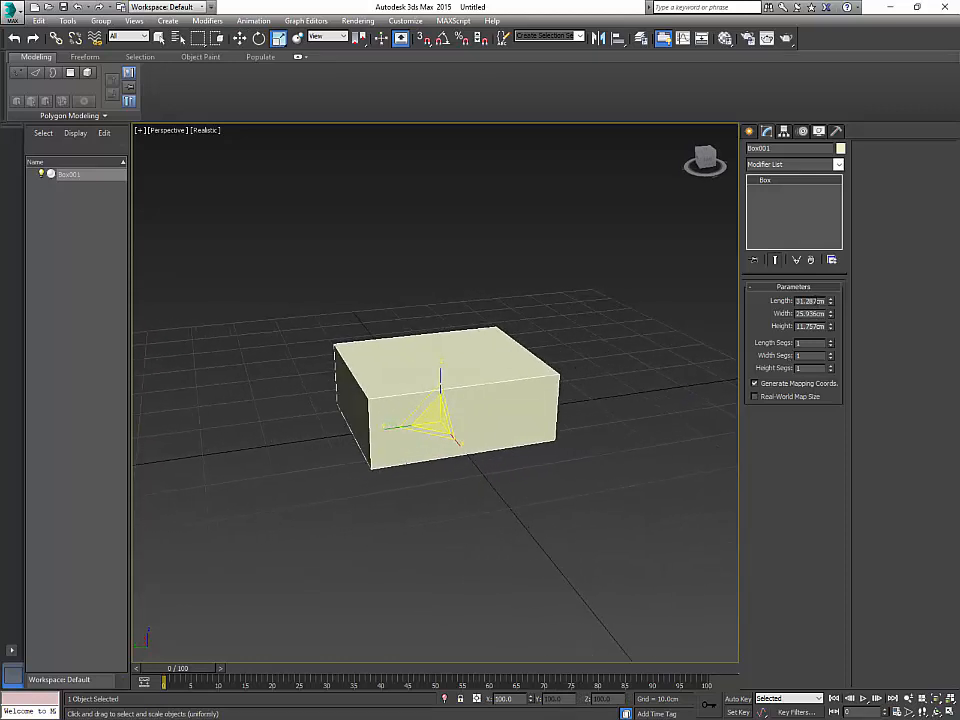
{"action": "left_click", "coordinate": [826, 313]}
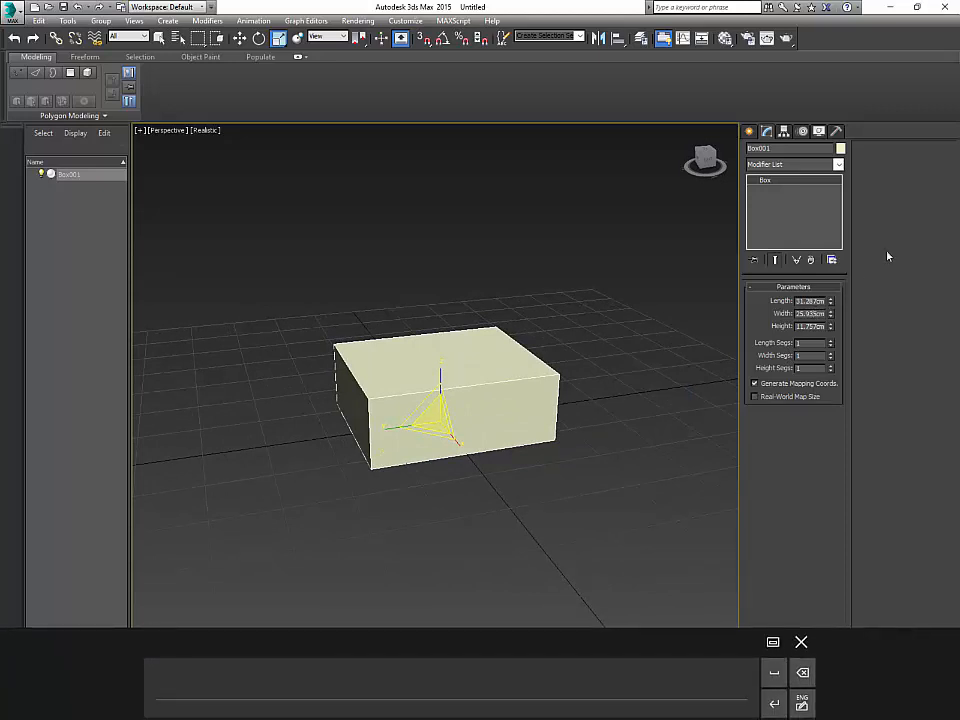
{"action": "left_click", "coordinate": [887, 256]}
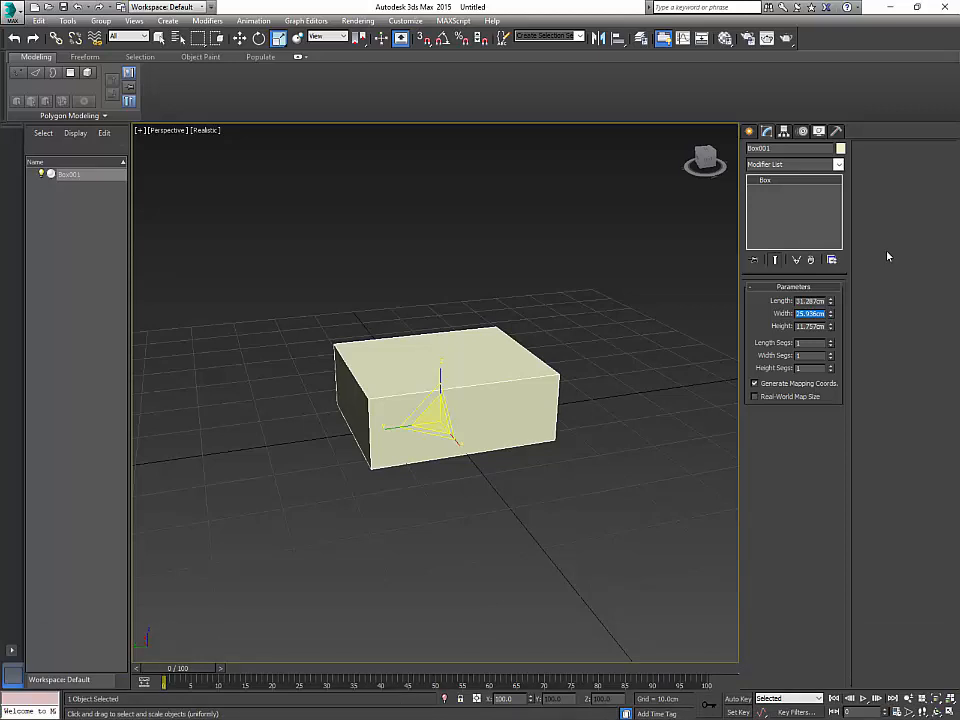
{"action": "type", "text": "40"}
{"action": "key", "text": "Return"}
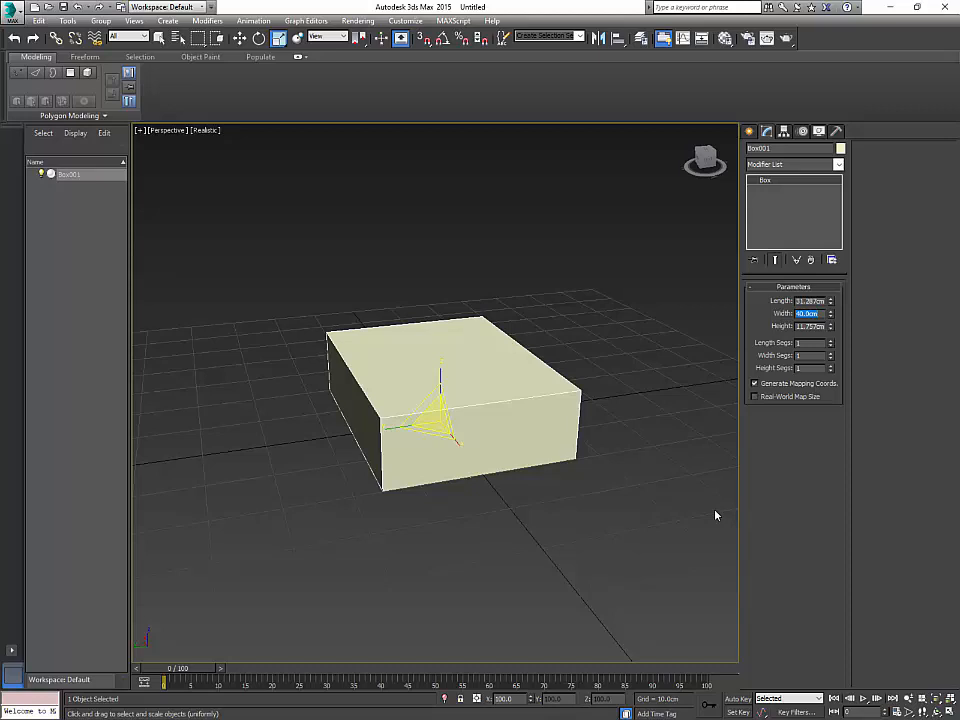
Step: Try a box width of 20 cm and undo the last two width changes
{"action": "type", "text": "20"}
{"action": "key", "text": "Return"}
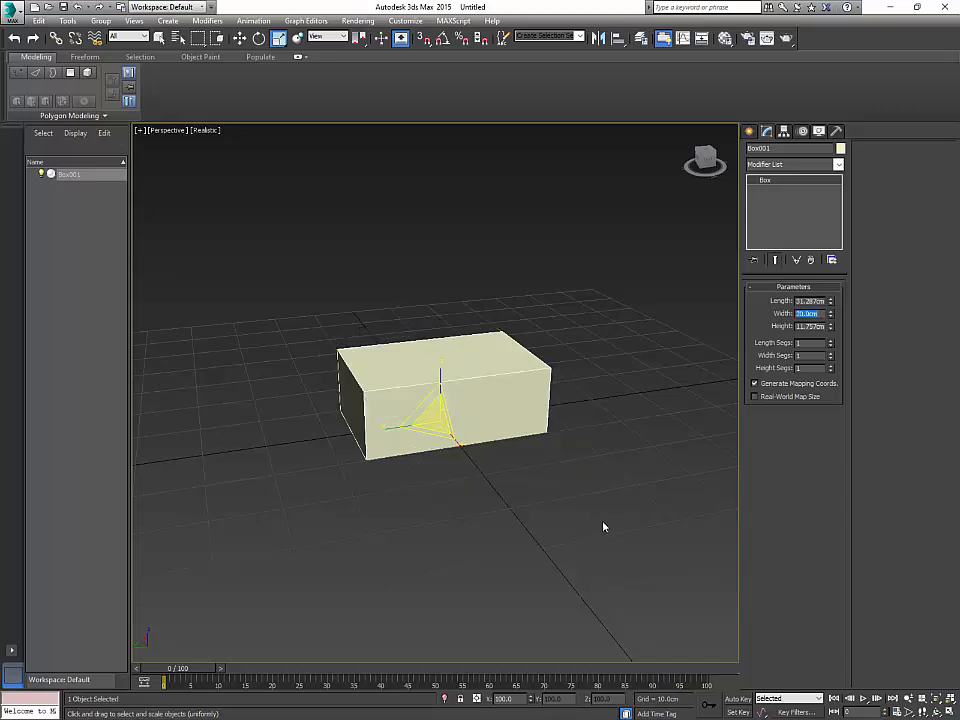
{"action": "key", "text": "ctrl+z"}
{"action": "key", "text": "ctrl+z"}
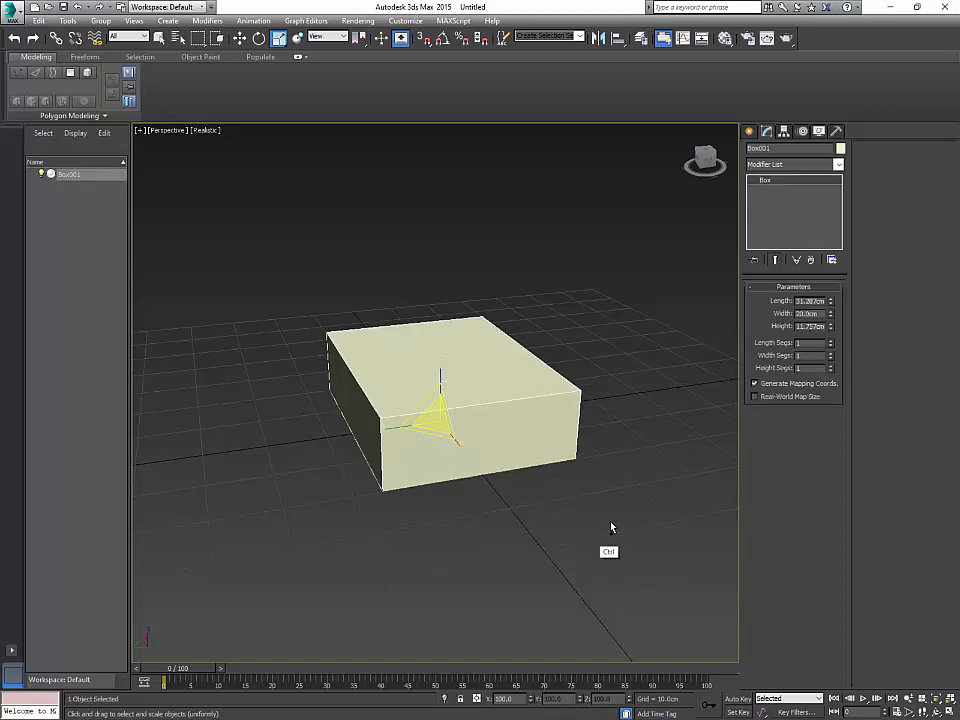
Step: Flatten the box by scaling it along only the Z axis to about 71%
{"action": "middle_click_drag", "start_coordinate": [578, 500], "coordinate": [510, 429], "text": "alt"}
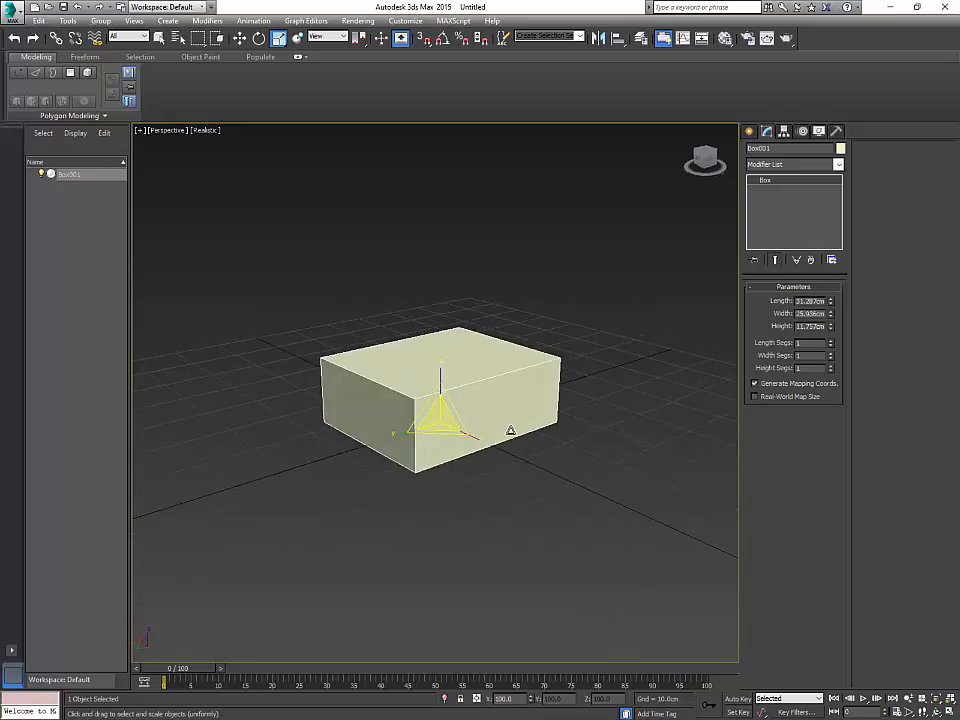
{"action": "left_click_drag", "start_coordinate": [440, 362], "coordinate": [441, 378]}
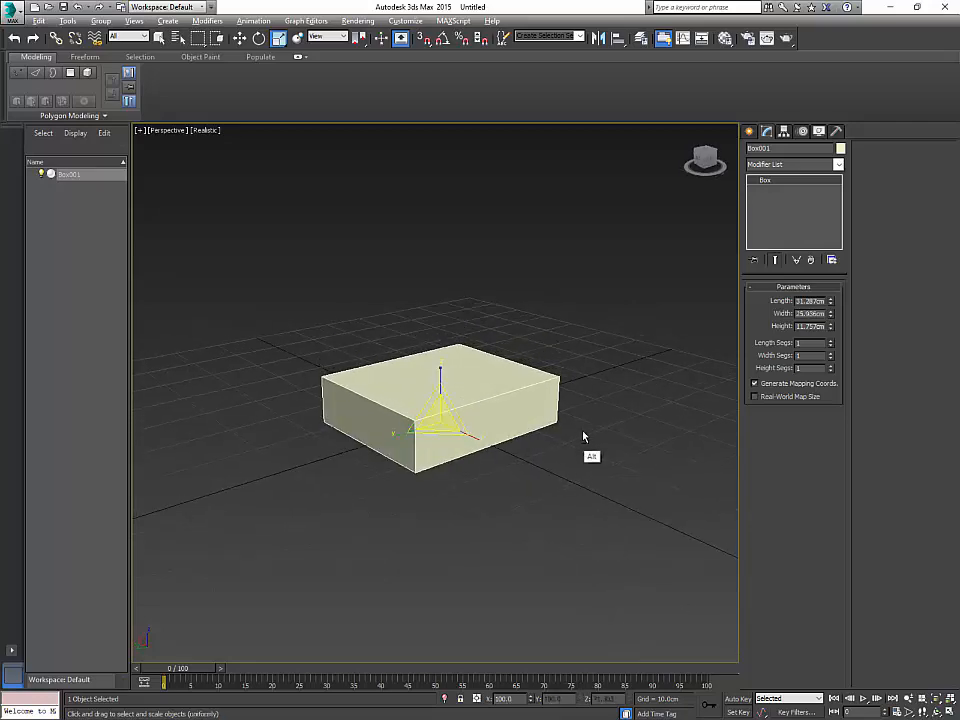
{"action": "middle_click_drag", "start_coordinate": [583, 439], "coordinate": [429, 439], "text": "alt"}
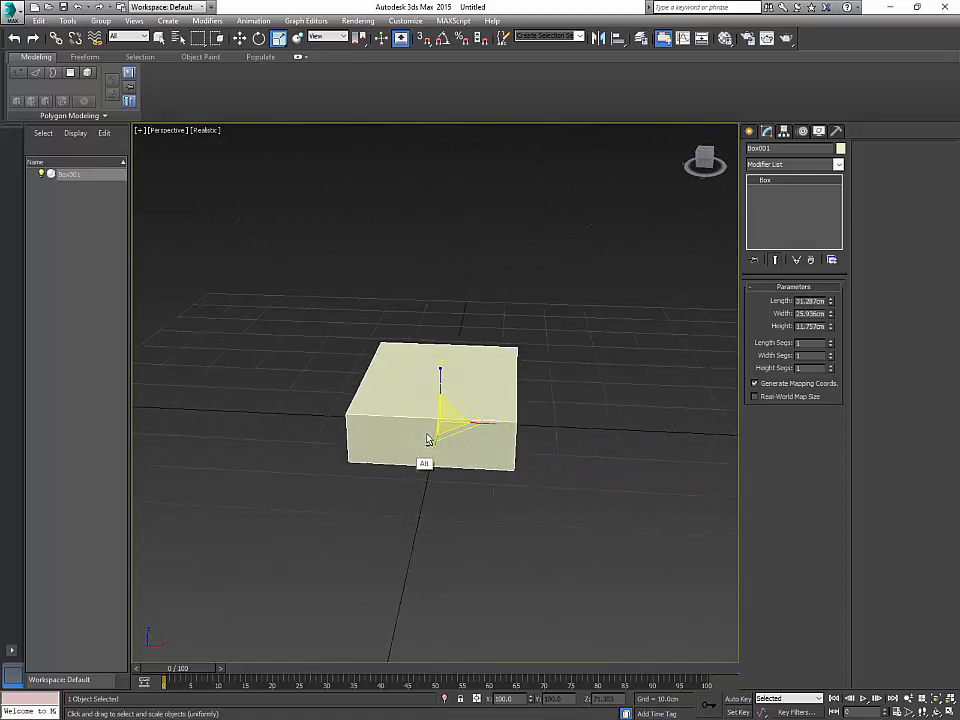
Step: Try standing the box upright by rotating it about 80° around the X axis, and undo the rotation
{"action": "key", "text": "e"}
{"action": "middle_click_drag", "start_coordinate": [491, 422], "coordinate": [450, 402], "text": "alt"}
{"action": "left_click_drag", "start_coordinate": [450, 402], "coordinate": [450, 495]}
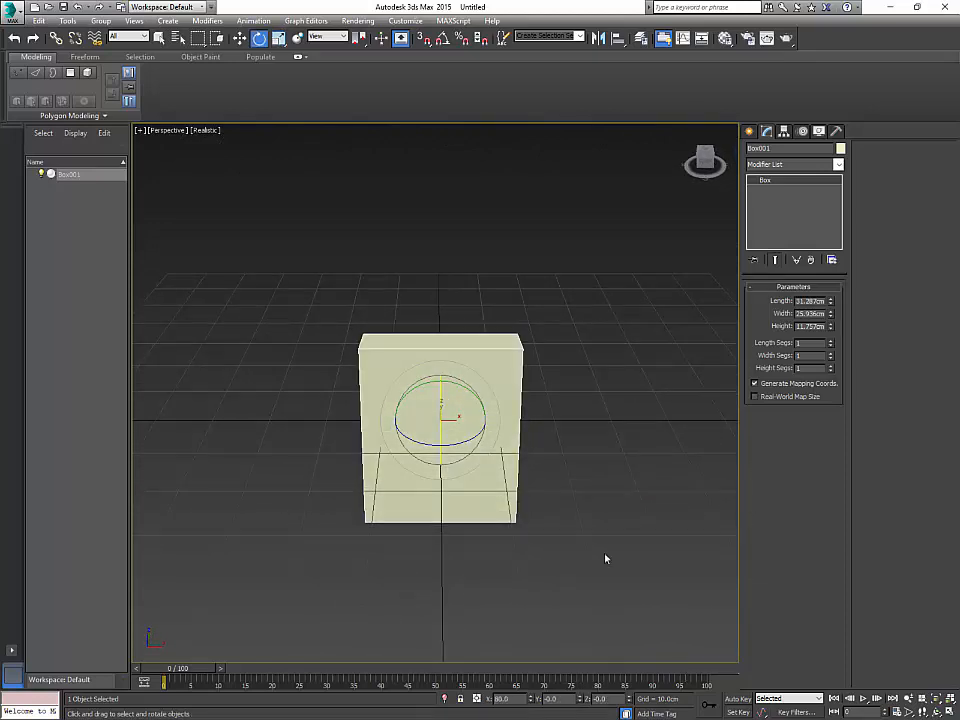
{"action": "middle_click_drag", "start_coordinate": [605, 558], "coordinate": [690, 420], "text": "alt"}
{"action": "left_click", "coordinate": [749, 131]}
{"action": "left_click", "coordinate": [767, 131]}
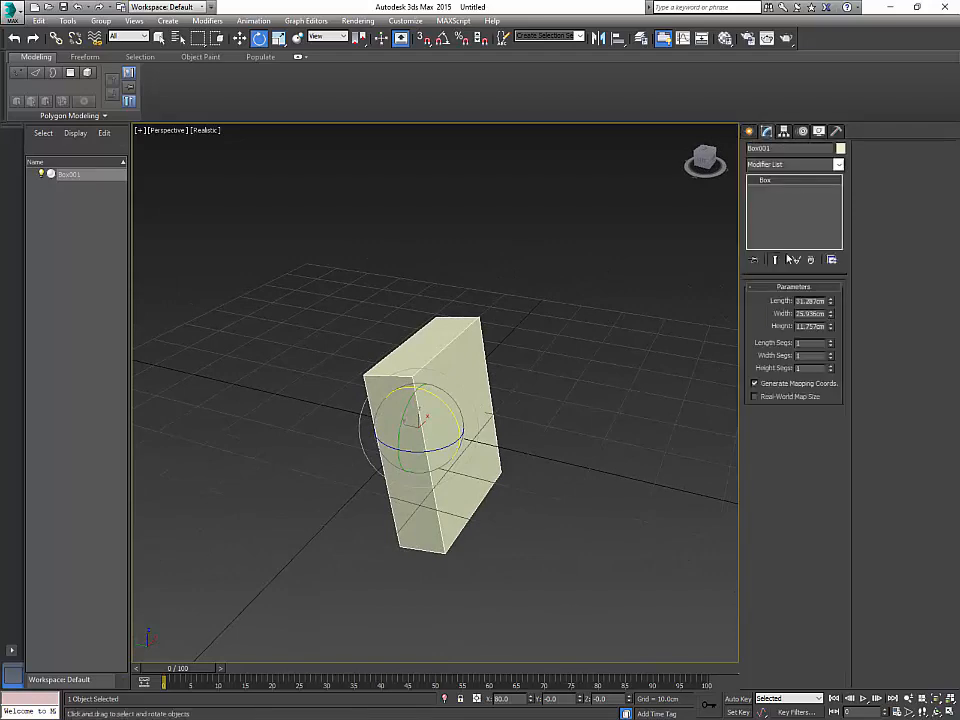
{"action": "key", "text": "ctrl+z"}
Step: Convert the box to an Editable Poly
{"action": "middle_click_drag", "start_coordinate": [579, 525], "coordinate": [506, 504], "text": "alt"}
{"action": "right_click", "coordinate": [501, 424]}
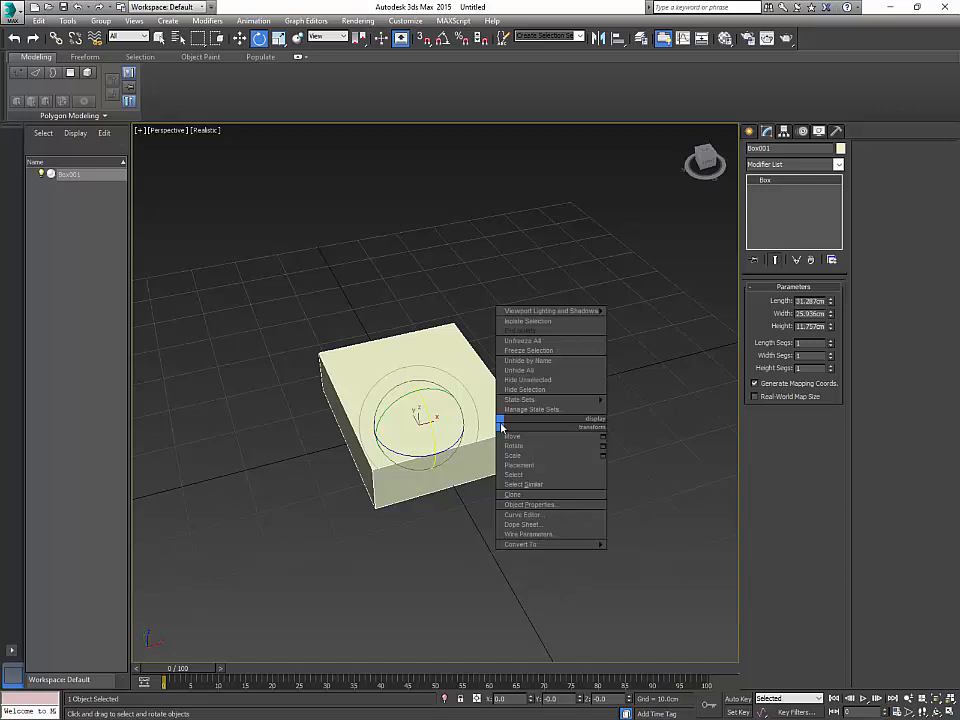
{"action": "mouse_move", "coordinate": [596, 544]}
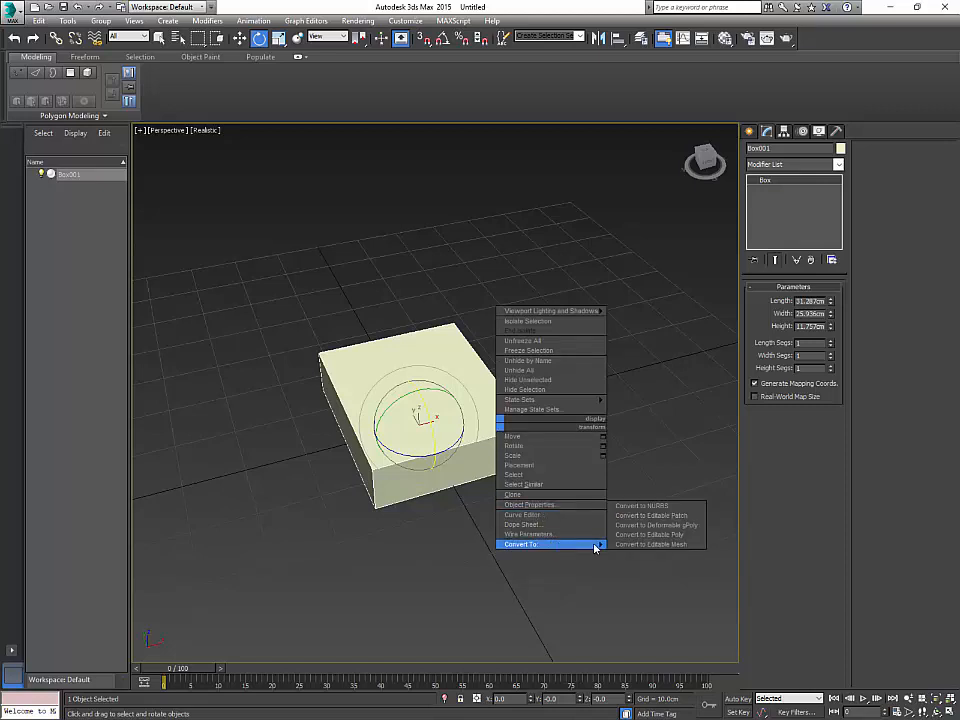
{"action": "left_click", "coordinate": [650, 534]}
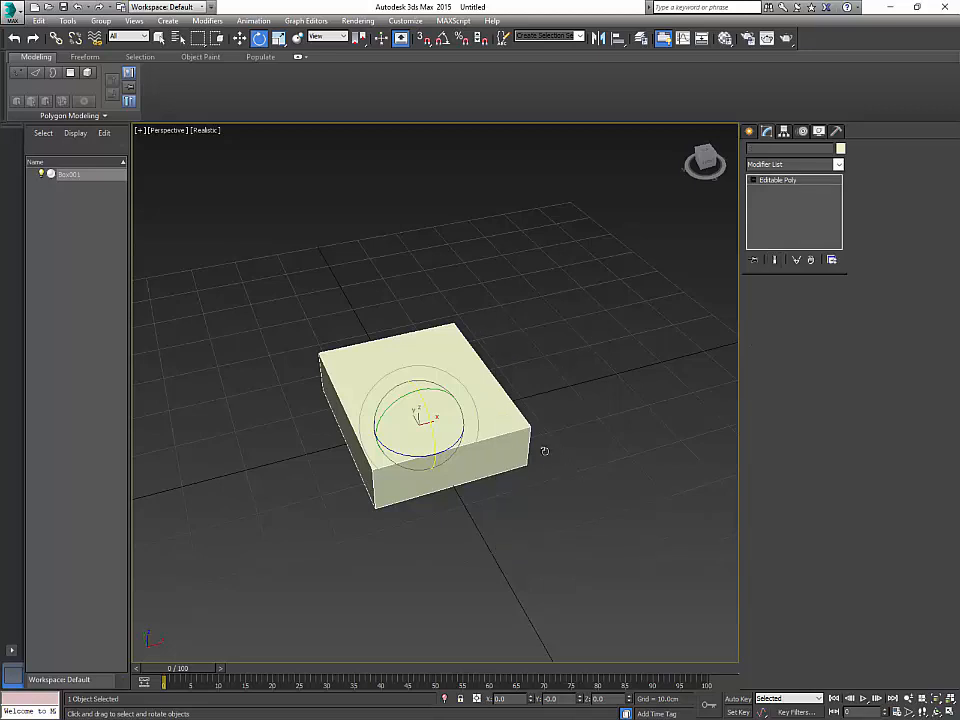
Step: Stand the box upright and turn its narrow side forward by setting its rotation to 90° on X and 90° on Z
{"action": "left_click_drag", "start_coordinate": [432, 430], "coordinate": [563, 680]}
{"action": "type", "text": "90"}
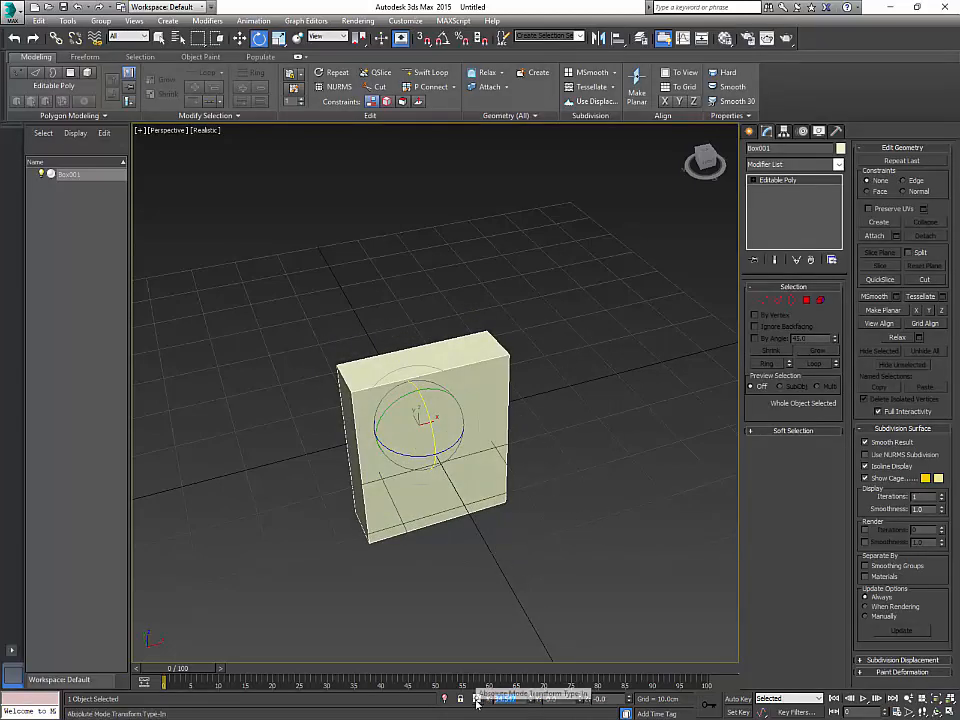
{"action": "key", "text": "Return"}
{"action": "middle_click_drag", "start_coordinate": [582, 231], "coordinate": [546, 187], "text": "alt"}
{"action": "left_click_drag", "start_coordinate": [440, 446], "coordinate": [551, 448]}
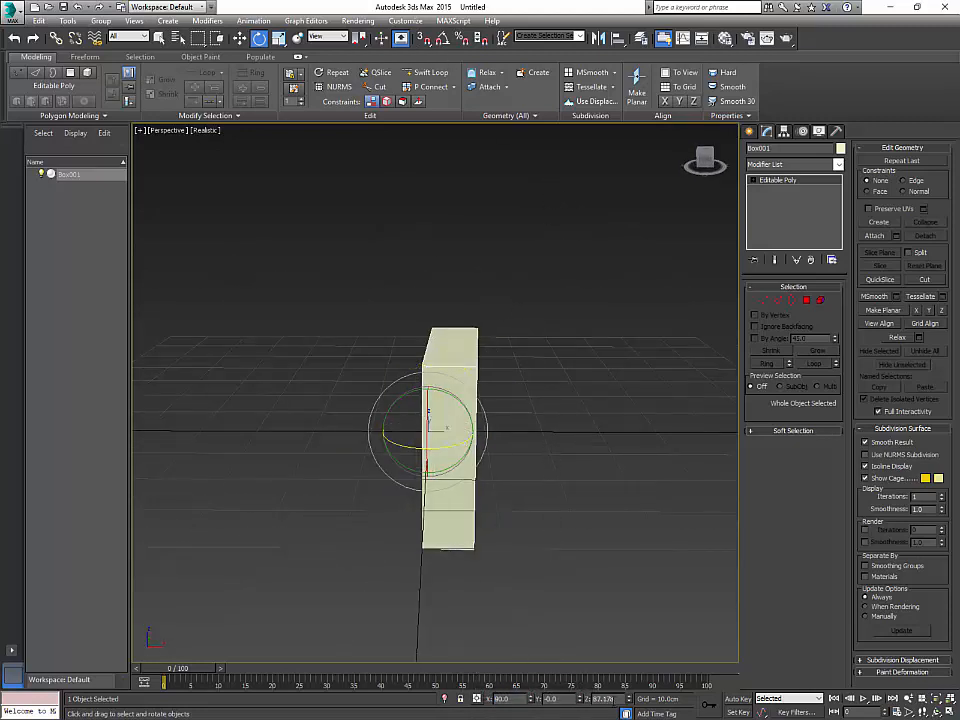
{"action": "double_click", "coordinate": [604, 699]}
{"action": "type", "text": "90"}
{"action": "key", "text": "Return"}
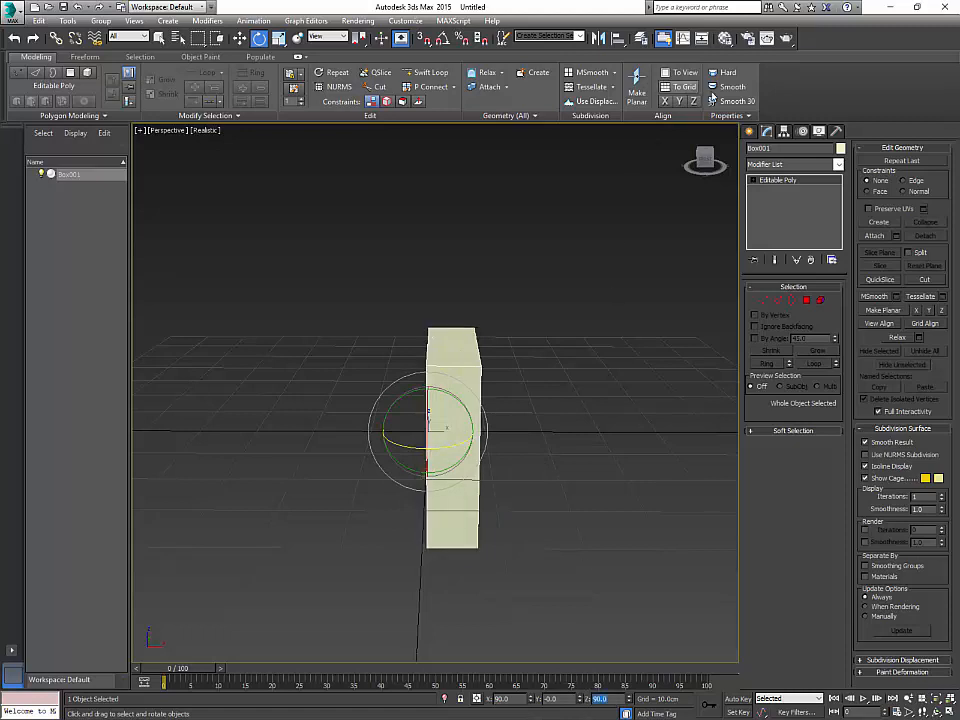
Step: Center the box's pivot on the object using Affect Pivot Only, and leave pivot editing
{"action": "left_click", "coordinate": [784, 131]}
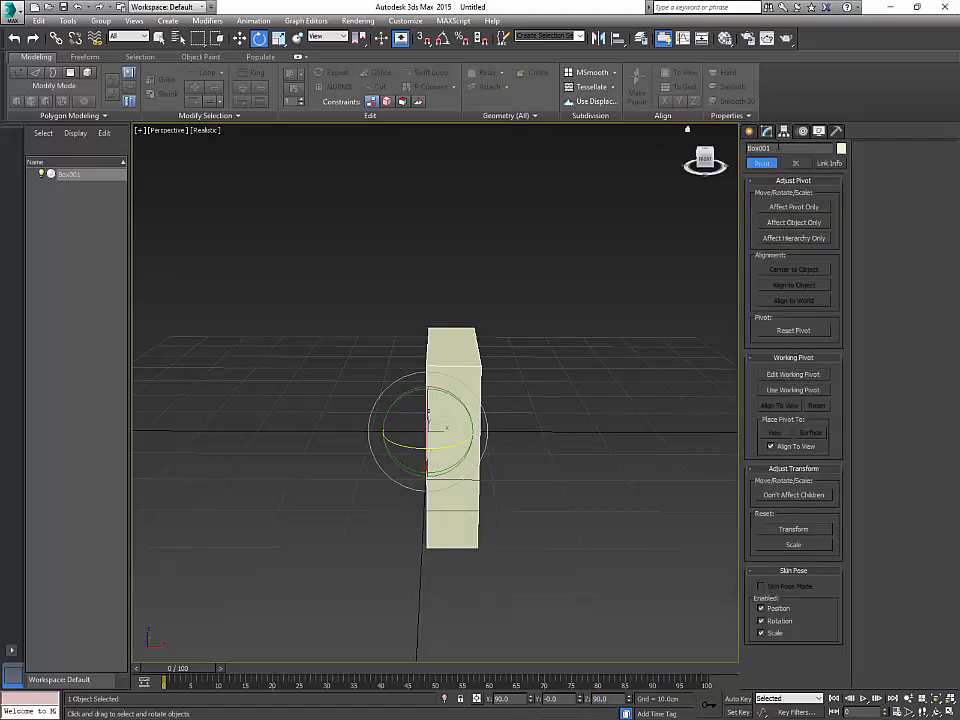
{"action": "left_click", "coordinate": [793, 207]}
{"action": "left_click", "coordinate": [794, 270]}
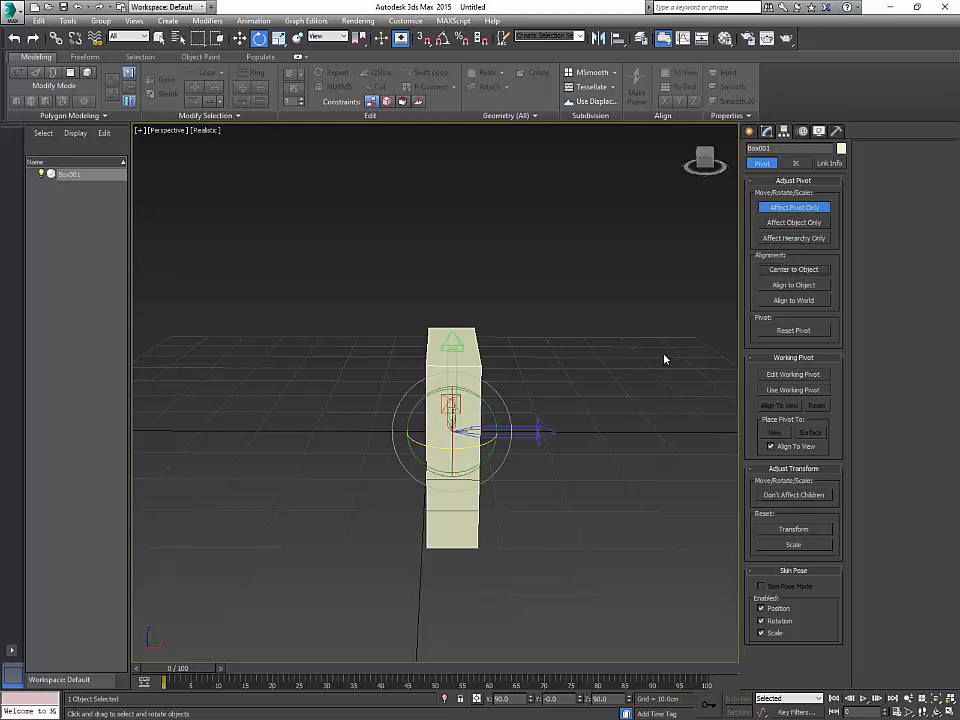
{"action": "middle_click_drag", "start_coordinate": [603, 635], "coordinate": [531, 705], "text": "alt"}
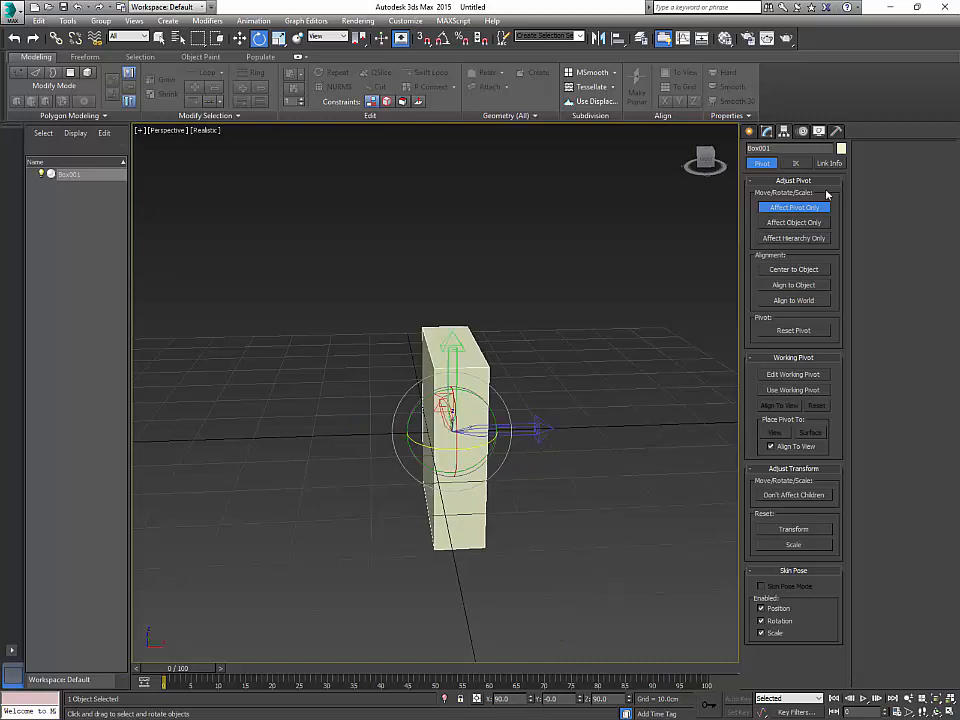
{"action": "left_click", "coordinate": [815, 208]}
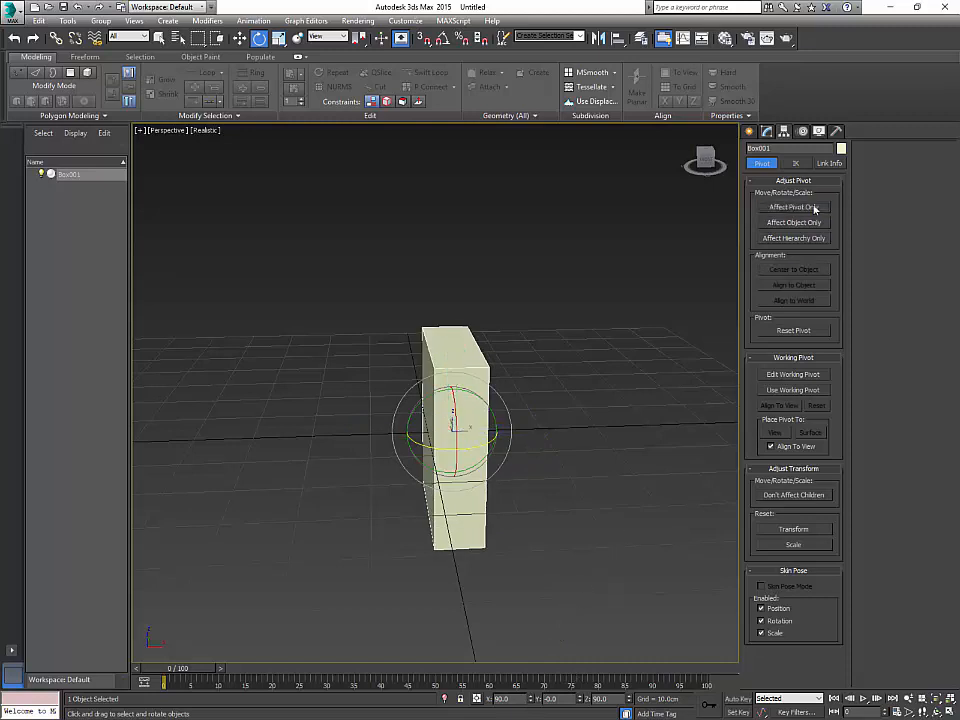
Step: Reset the box's transforms with the Reset XForm utility
{"action": "left_click", "coordinate": [836, 131]}
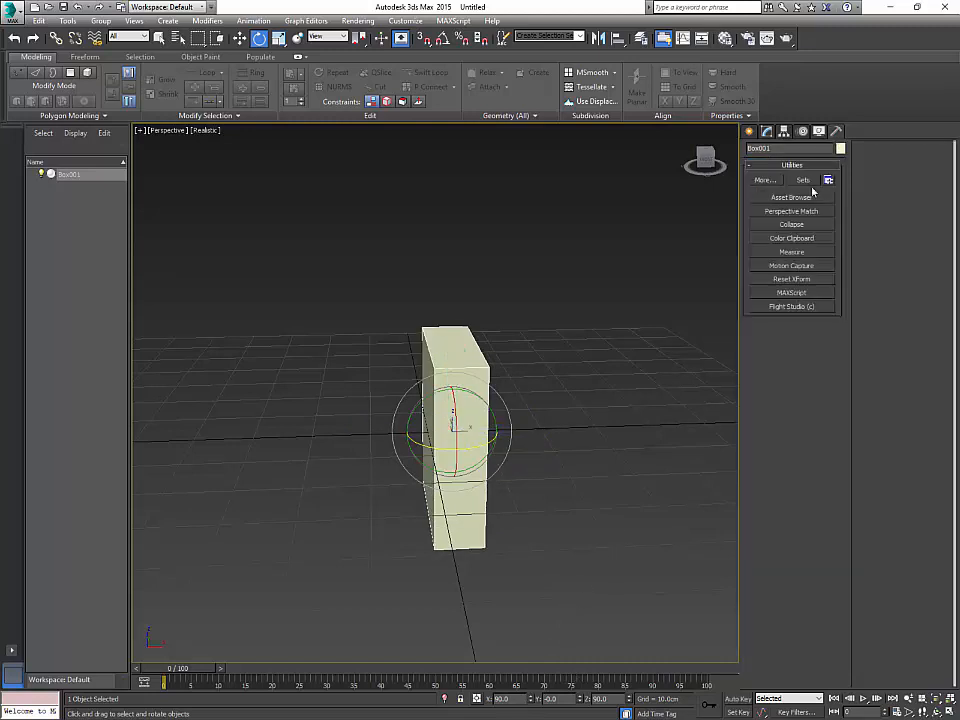
{"action": "left_click", "coordinate": [795, 279]}
{"action": "left_click", "coordinate": [793, 345]}
Step: Collapse the box back to an Editable Poly and move it to 0 cm on the X axis
{"action": "right_click", "coordinate": [466, 400]}
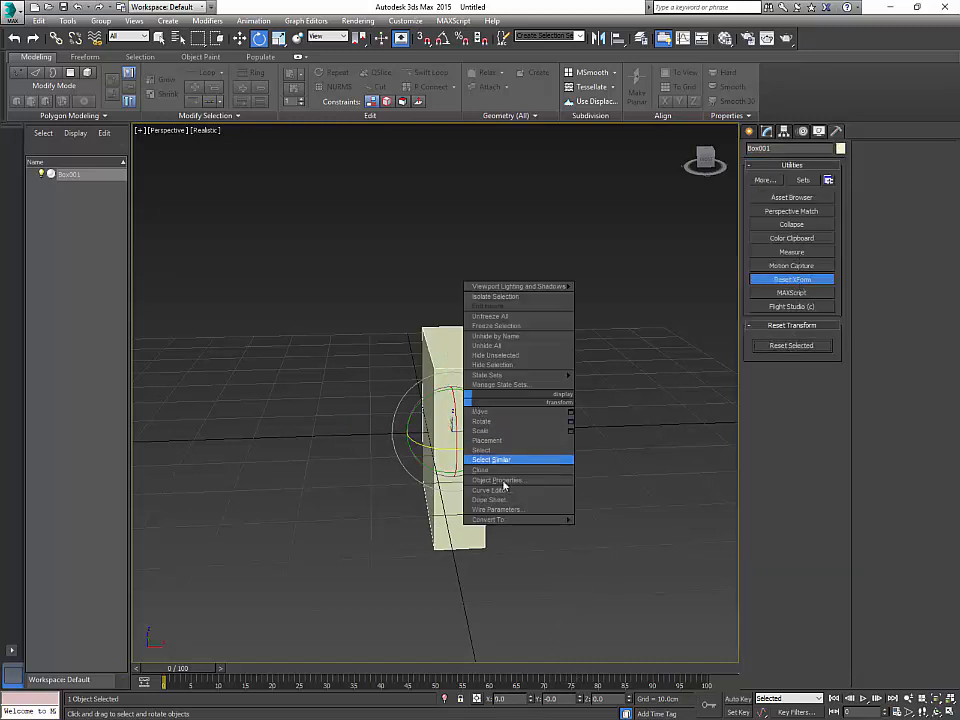
{"action": "mouse_move", "coordinate": [537, 521]}
{"action": "left_click", "coordinate": [609, 510]}
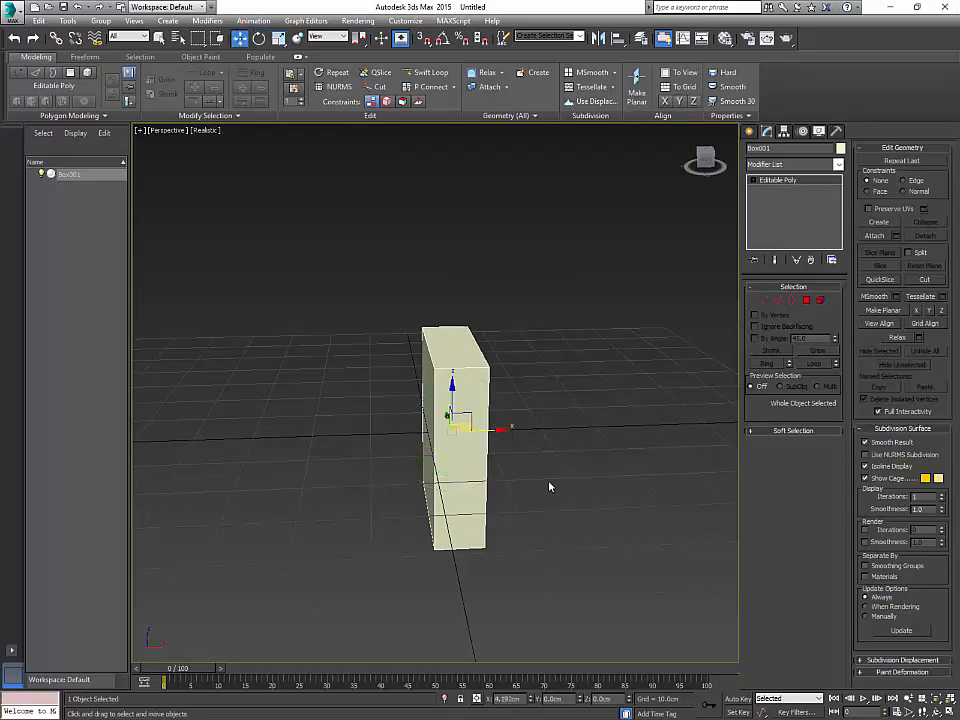
{"action": "key", "text": "w"}
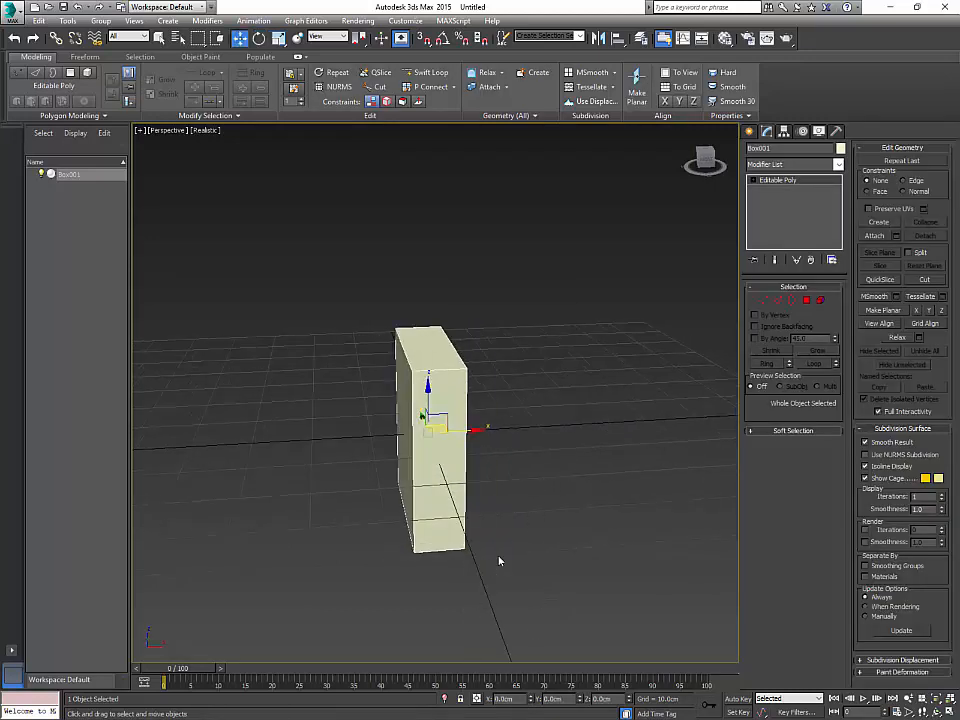
Step: Select the ring of short edges across the box's thickness and connect them with 5 segments
{"action": "scroll", "coordinate": [499, 561], "scroll_direction": "up", "scroll_amount": 8}
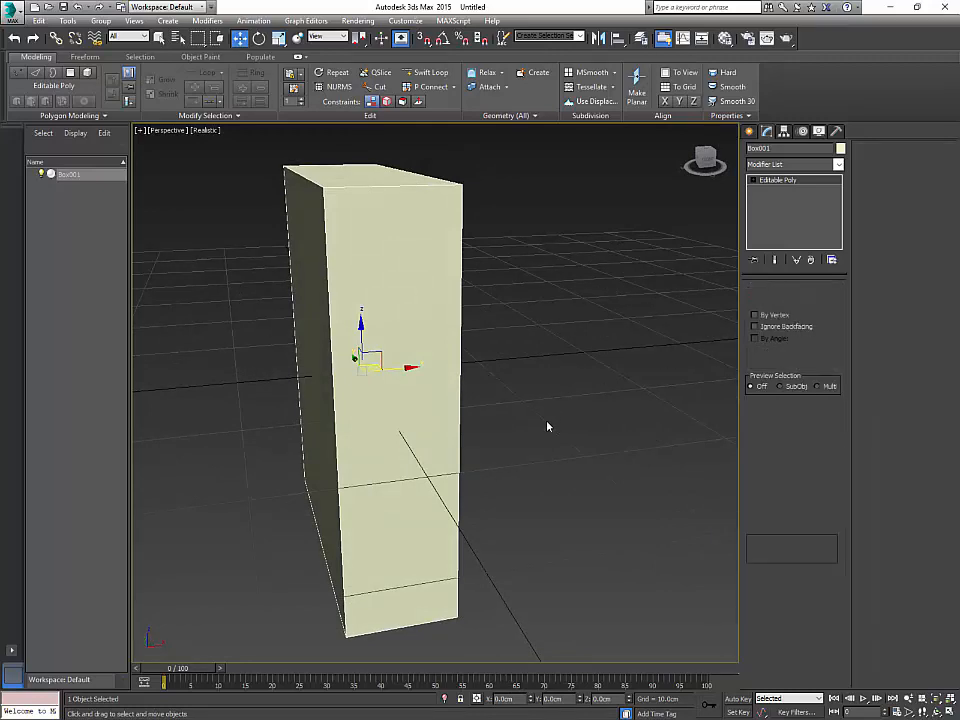
{"action": "key", "text": "2"}
{"action": "middle_click_drag", "start_coordinate": [504, 440], "coordinate": [409, 456], "text": "alt"}
{"action": "left_click", "coordinate": [409, 456]}
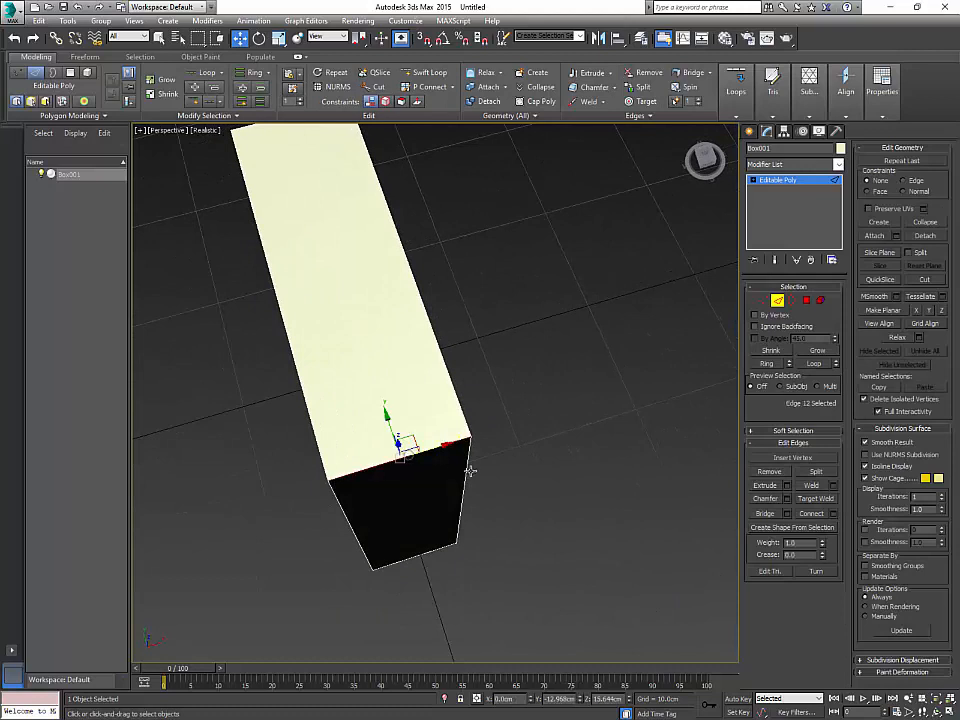
{"action": "left_click", "coordinate": [767, 364]}
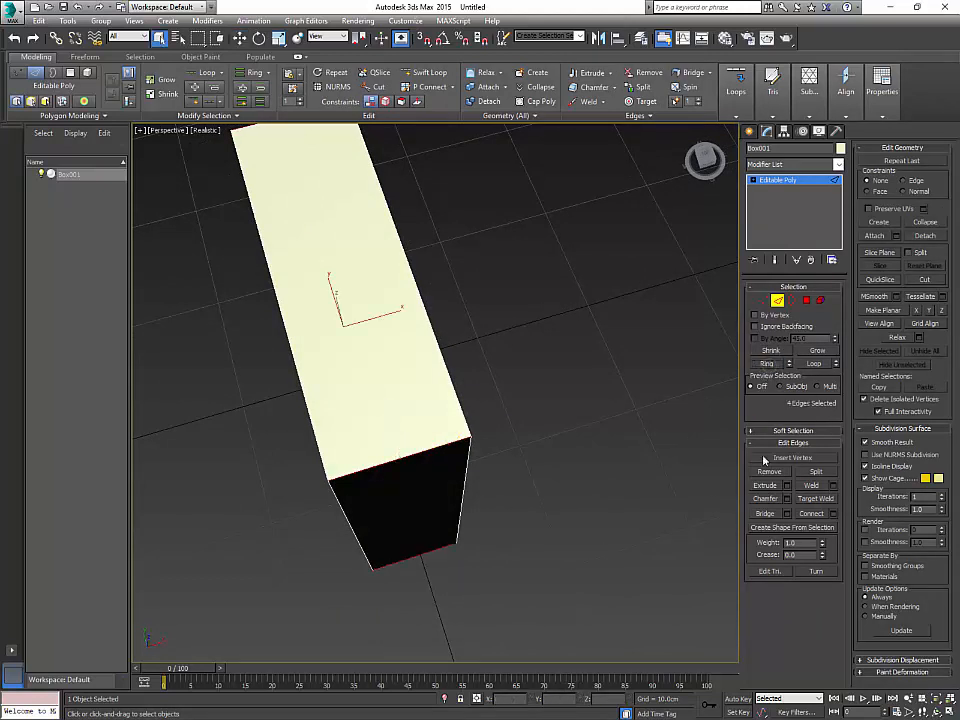
{"action": "left_click", "coordinate": [834, 515]}
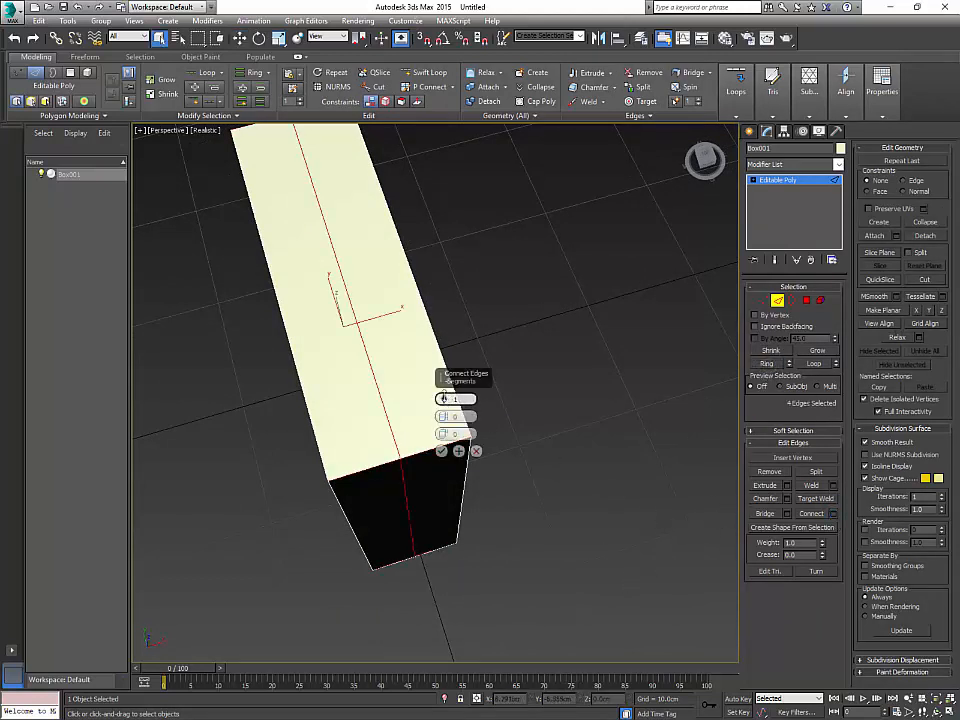
{"action": "left_click_drag", "start_coordinate": [444, 398], "coordinate": [445, 399]}
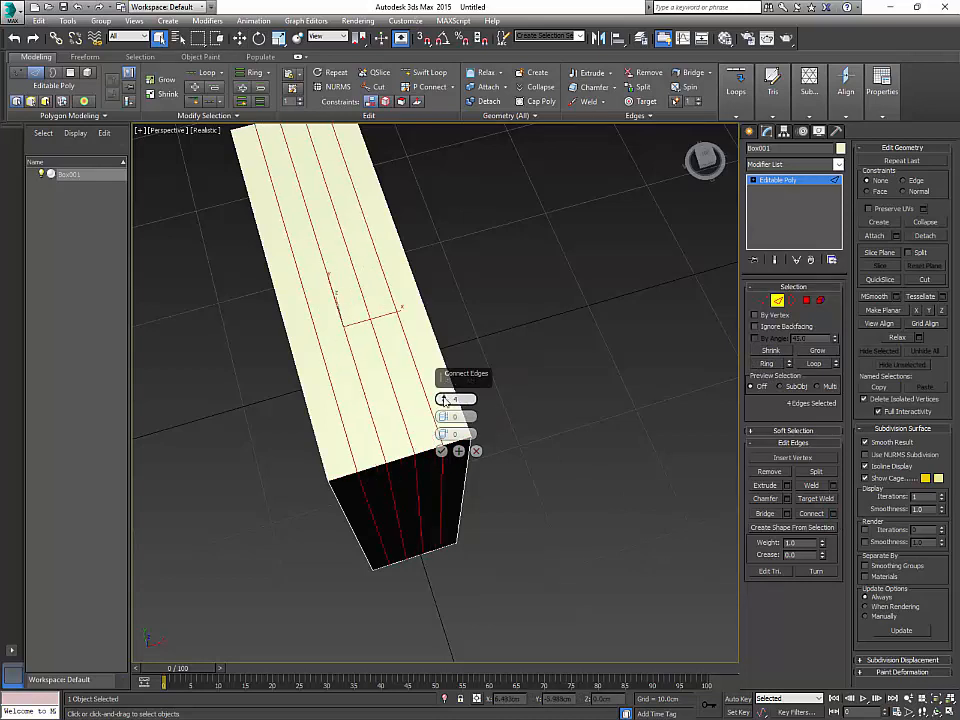
{"action": "key", "text": "t"}
{"action": "left_click", "coordinate": [441, 452]}
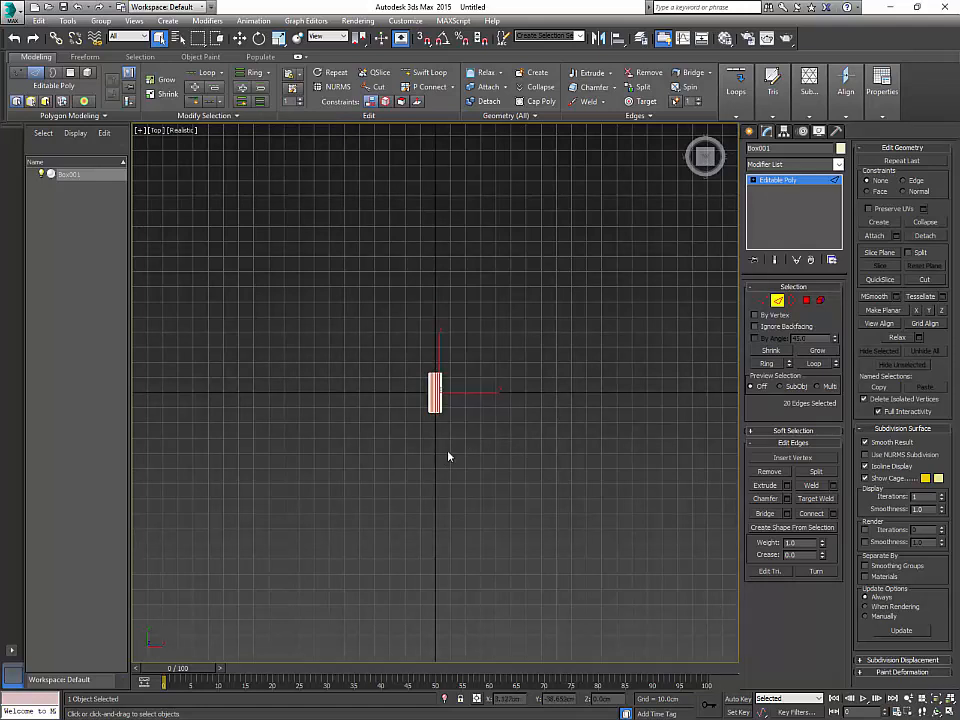
Step: In the top view, pull the inner vertices of the box's front end outward in stages into a rounded spine, the middle ones to about Y -14.6 cm
{"action": "key", "text": "z"}
{"action": "key", "text": "1"}
{"action": "middle_click_drag", "start_coordinate": [527, 540], "coordinate": [535, 450]}
{"action": "left_click_drag", "start_coordinate": [397, 514], "coordinate": [513, 549]}
{"action": "key", "text": "w"}
{"action": "left_click_drag", "start_coordinate": [452, 484], "coordinate": [500, 575]}
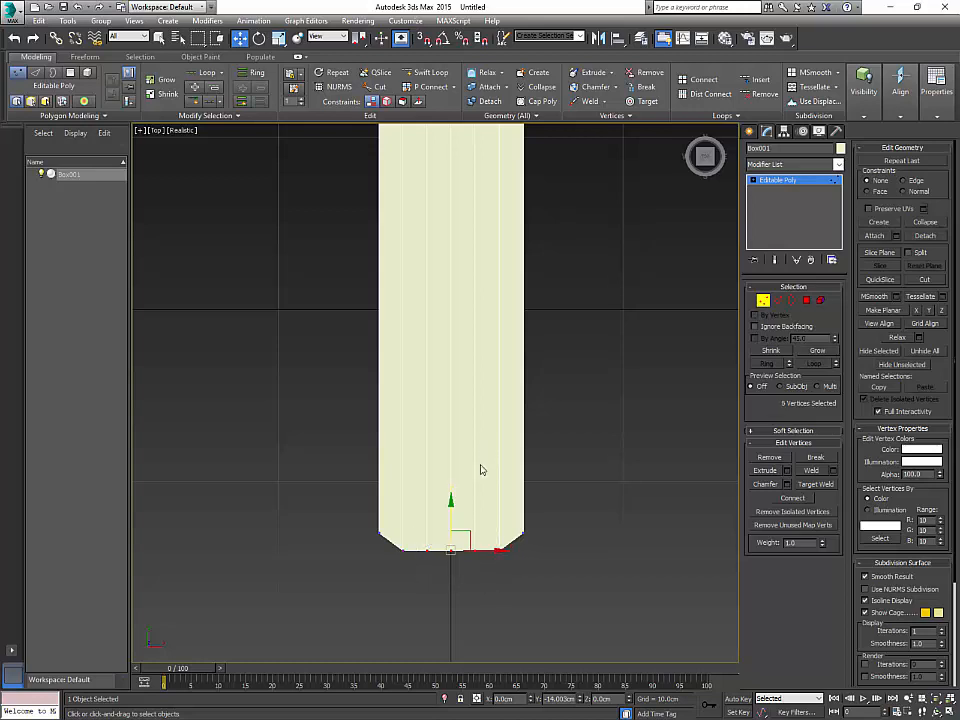
{"action": "left_click_drag", "start_coordinate": [451, 499], "coordinate": [470, 570]}
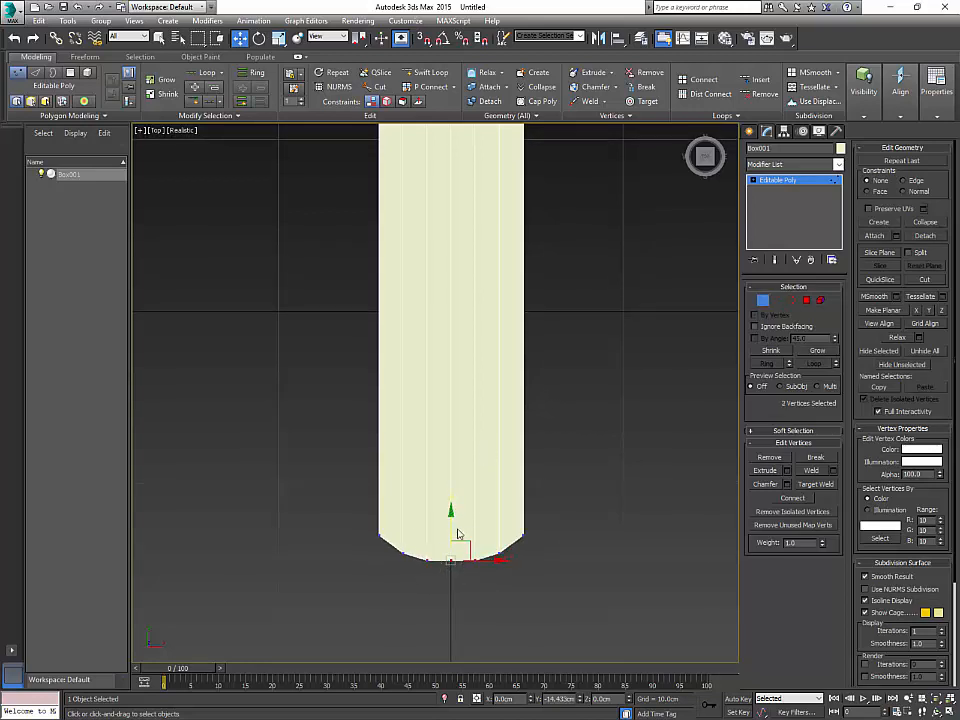
{"action": "left_click_drag", "start_coordinate": [452, 509], "coordinate": [455, 514]}
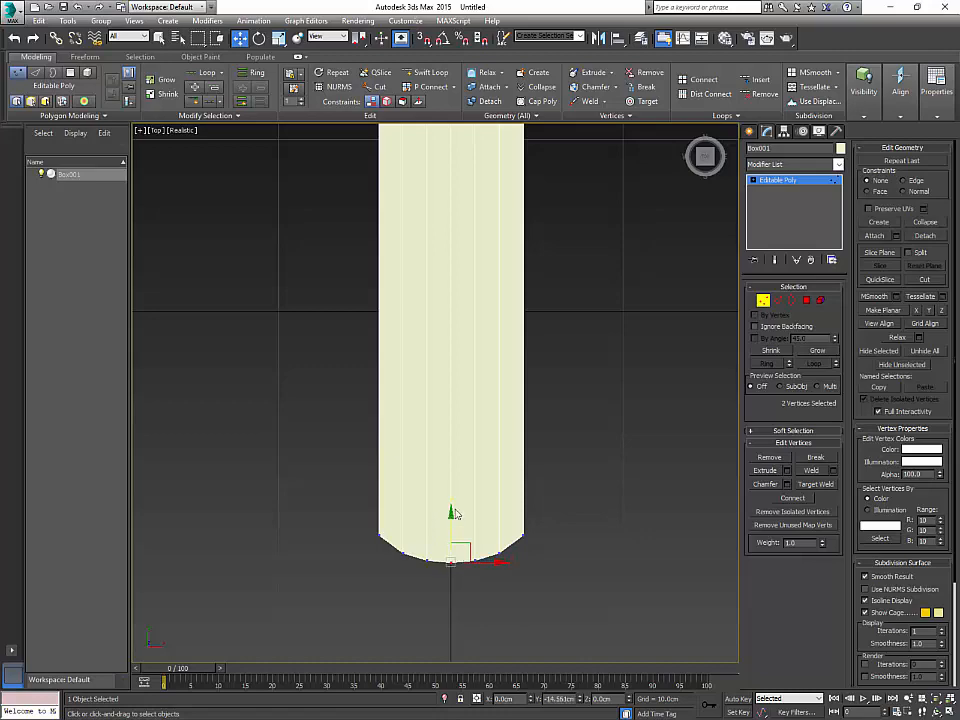
Step: Switch from vertex to polygon editing in perspective and select the polygons of the top, bottom and flat fore-edge opposite the spine
{"action": "key", "text": "p"}
{"action": "middle_click_drag", "start_coordinate": [595, 514], "coordinate": [633, 485], "text": "alt"}
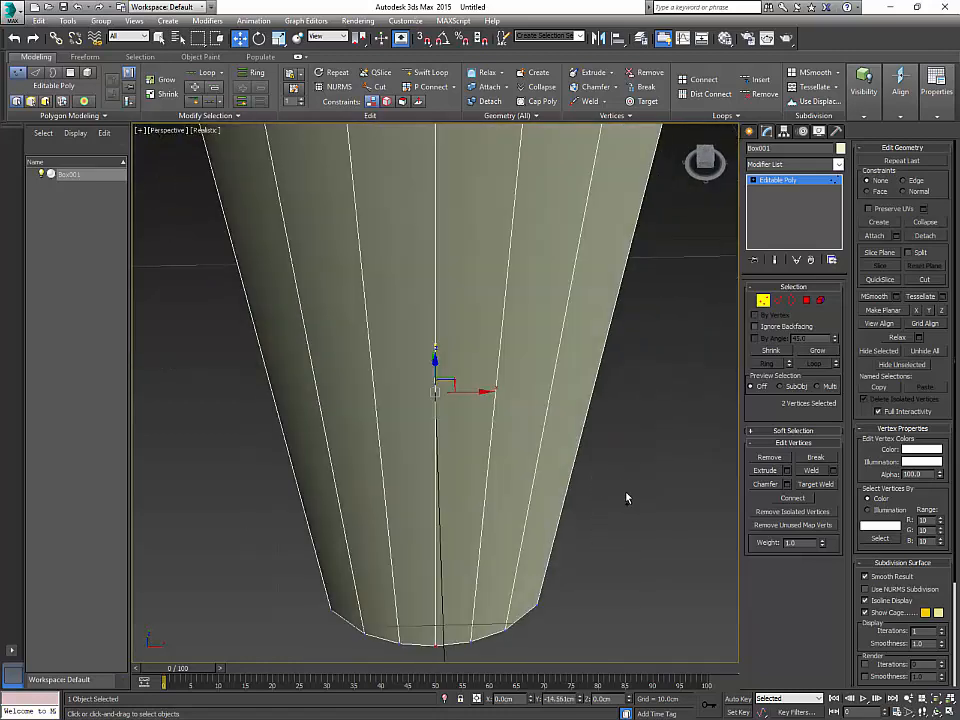
{"action": "scroll", "coordinate": [626, 498], "scroll_direction": "up", "scroll_amount": 3}
{"action": "scroll", "coordinate": [626, 498], "scroll_direction": "down", "scroll_amount": 9}
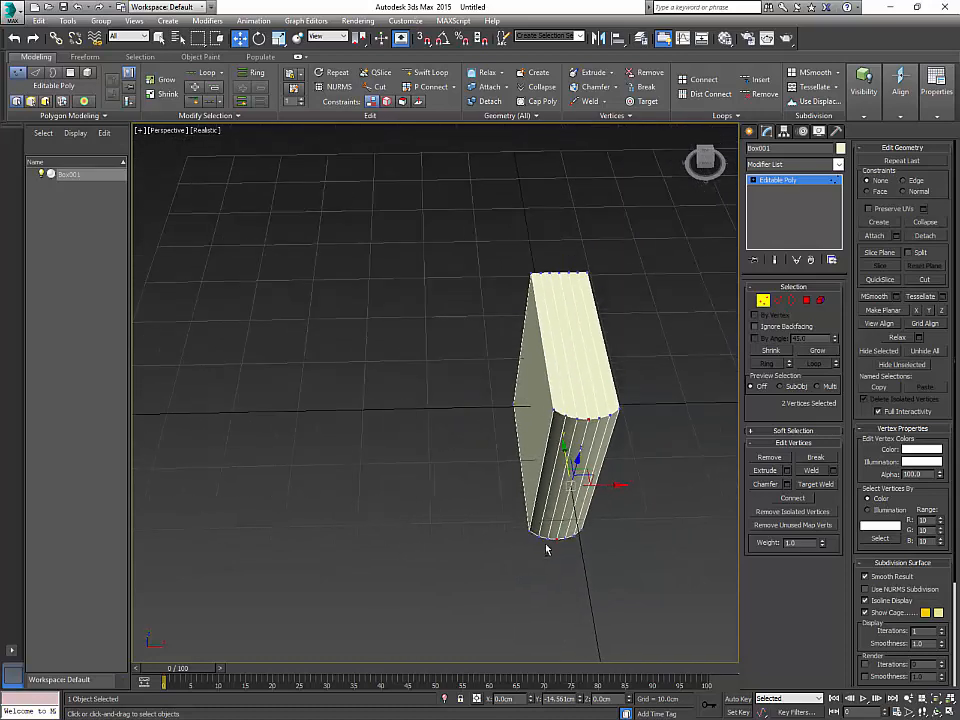
{"action": "middle_click_drag", "start_coordinate": [546, 548], "coordinate": [698, 431], "text": "alt"}
{"action": "left_click", "coordinate": [763, 304]}
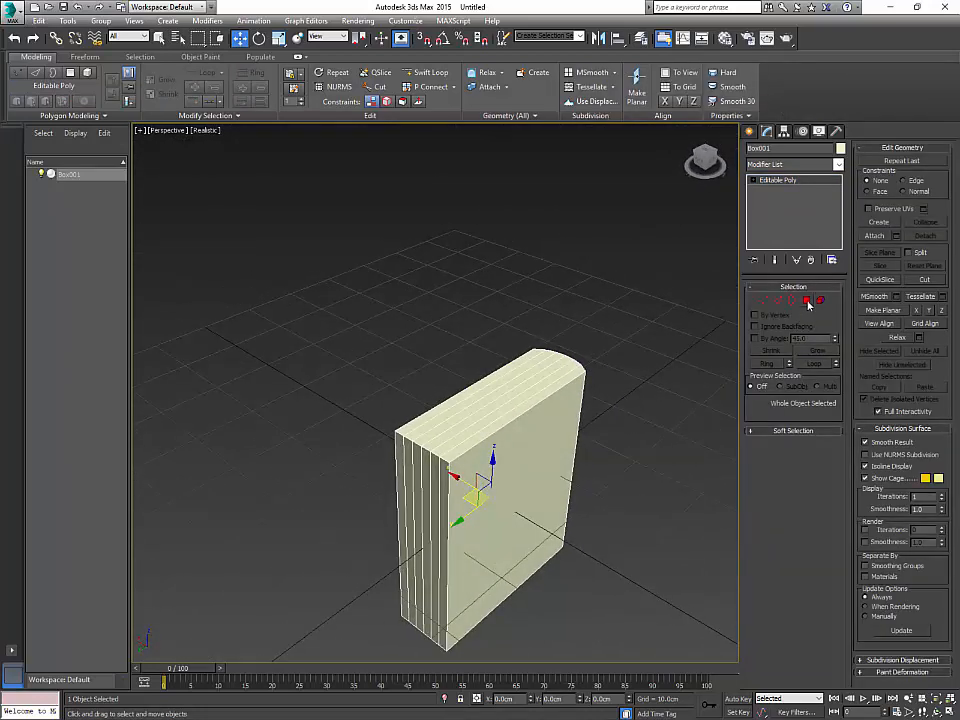
{"action": "left_click", "coordinate": [807, 301]}
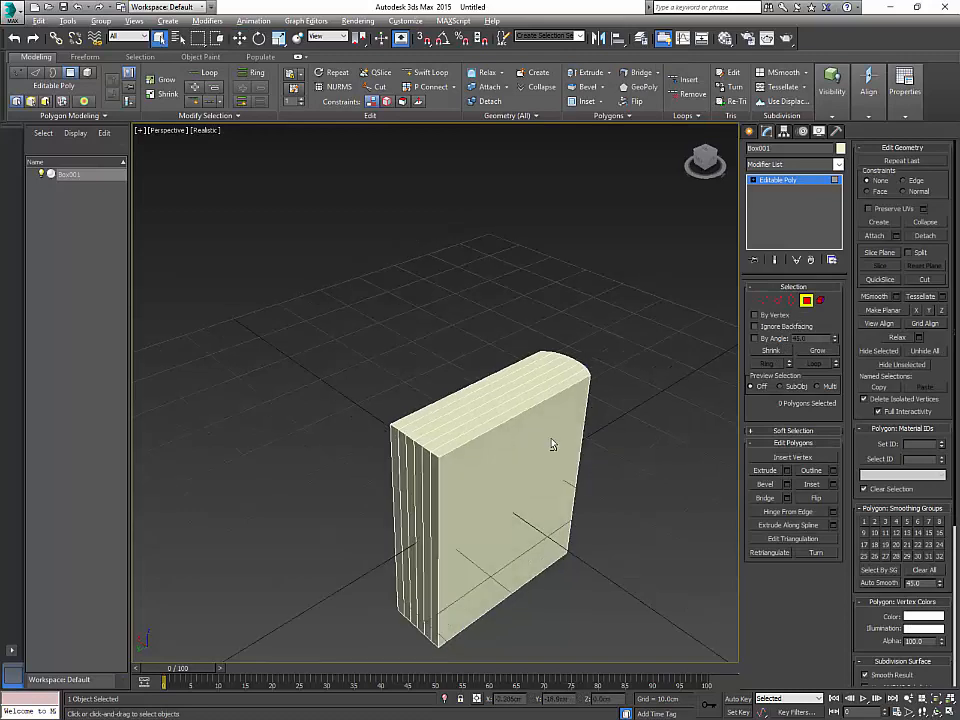
{"action": "middle_click_drag", "start_coordinate": [551, 444], "coordinate": [357, 379], "text": "alt"}
{"action": "left_click_drag", "start_coordinate": [337, 374], "coordinate": [506, 626]}
{"action": "middle_click_drag", "start_coordinate": [506, 626], "coordinate": [484, 541], "text": "alt"}
{"action": "middle_click_drag", "start_coordinate": [559, 487], "coordinate": [636, 511], "text": "alt"}
Step: Inset the selected page polygons as one group and invert the selection to the surrounding cover polygons
{"action": "left_click", "coordinate": [834, 485]}
{"action": "left_click", "coordinate": [441, 434]}
{"action": "key", "text": "ctrl+i"}
{"action": "middle_click_drag", "start_coordinate": [577, 507], "coordinate": [549, 537], "text": "alt"}
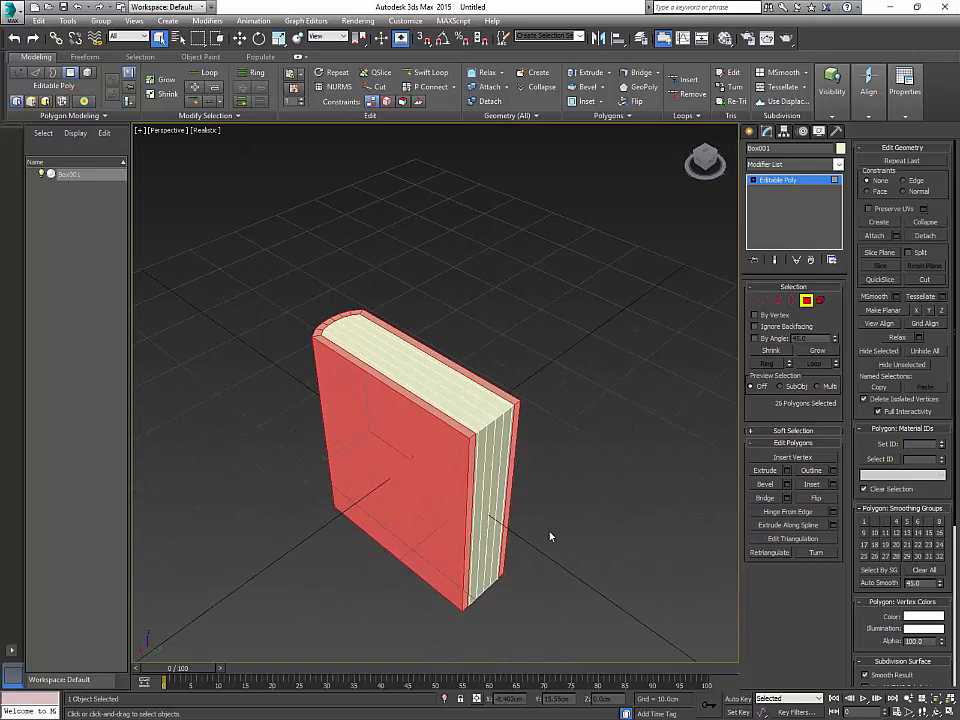
Step: Extrude the selected cover polygons outward by Local Normal by about 1.48 cm
{"action": "left_click", "coordinate": [788, 471]}
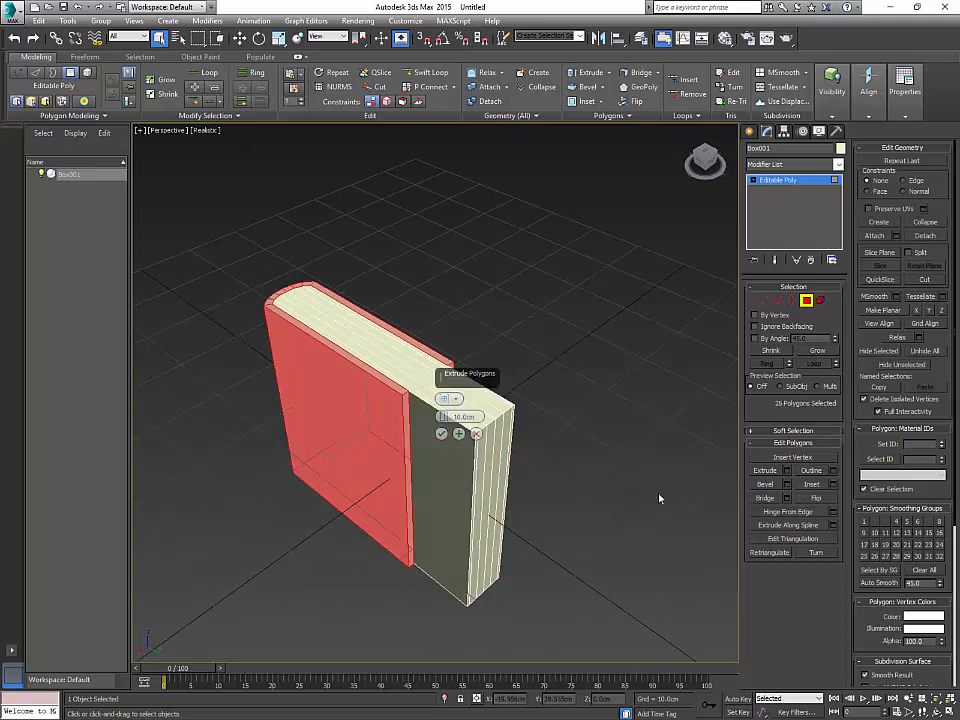
{"action": "left_click_drag", "start_coordinate": [444, 418], "coordinate": [444, 413]}
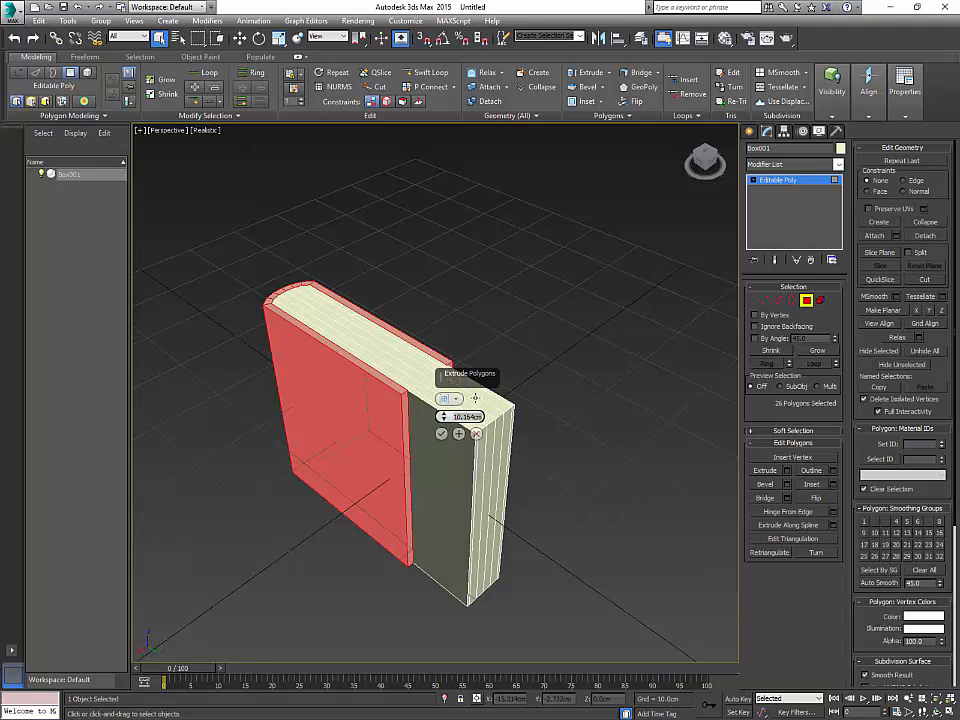
{"action": "key", "text": "Return"}
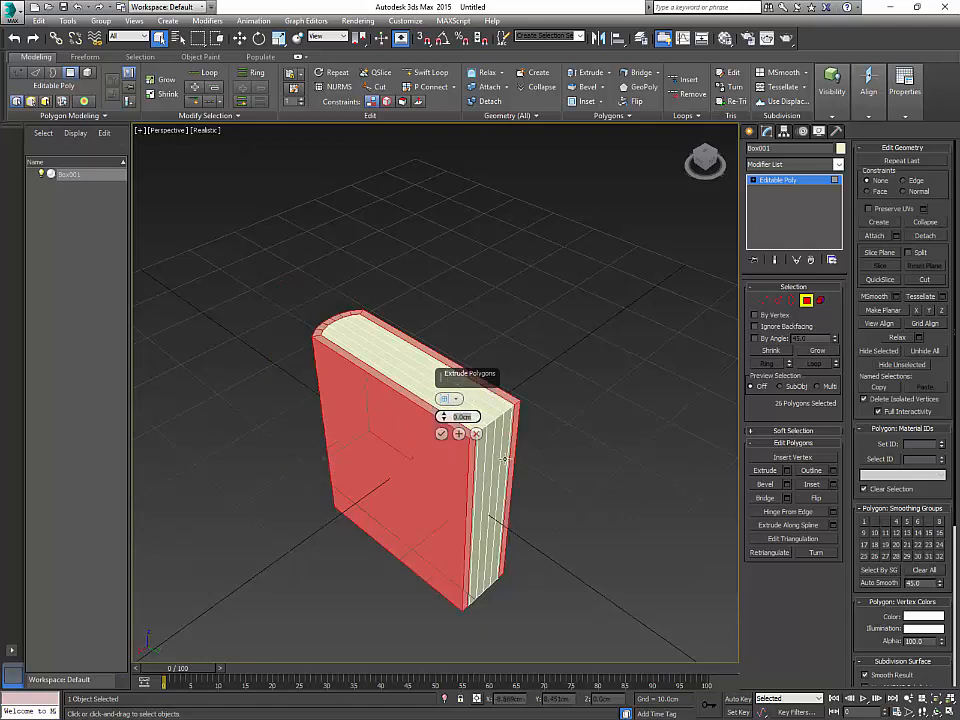
{"action": "left_click", "coordinate": [455, 400]}
{"action": "left_click", "coordinate": [468, 420]}
{"action": "left_click_drag", "start_coordinate": [445, 416], "coordinate": [444, 410]}
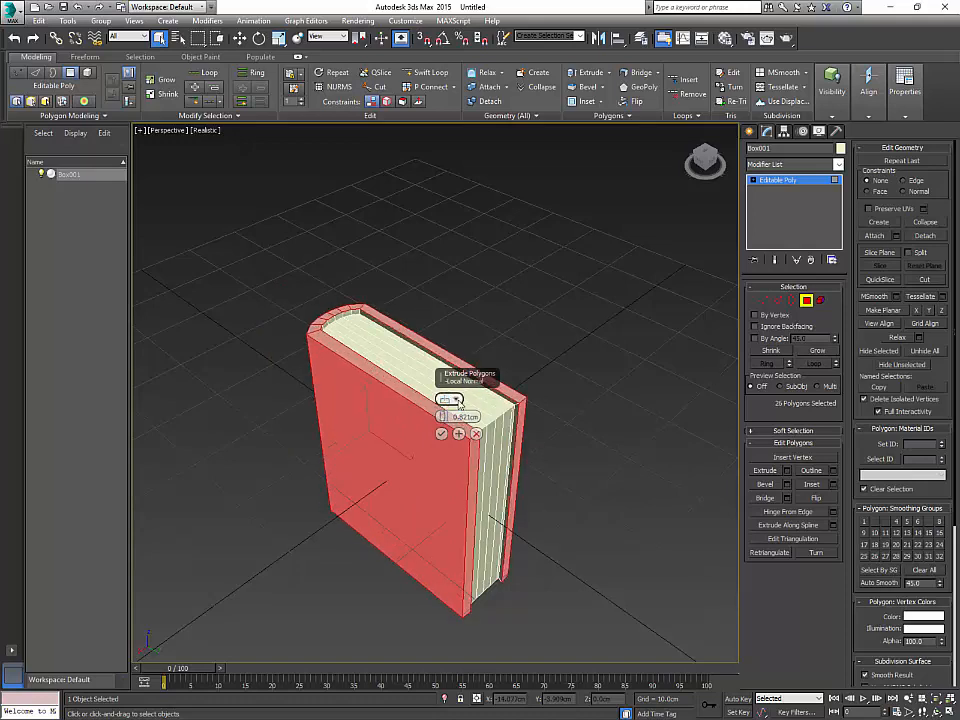
{"action": "left_click", "coordinate": [456, 400]}
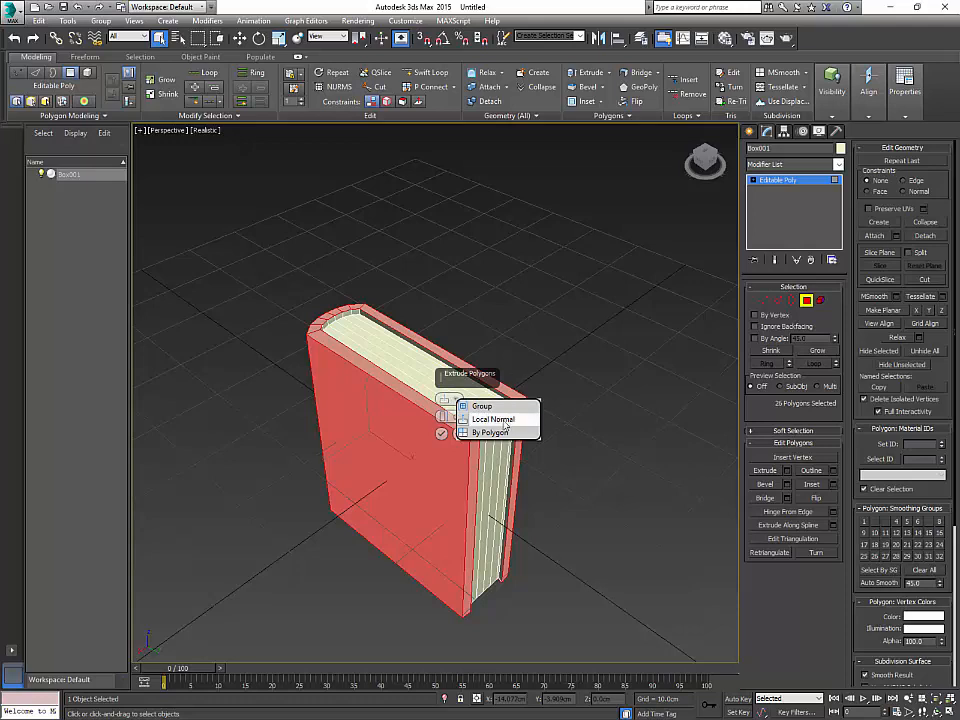
{"action": "left_click", "coordinate": [446, 416]}
{"action": "left_click_drag", "start_coordinate": [443, 416], "coordinate": [442, 413]}
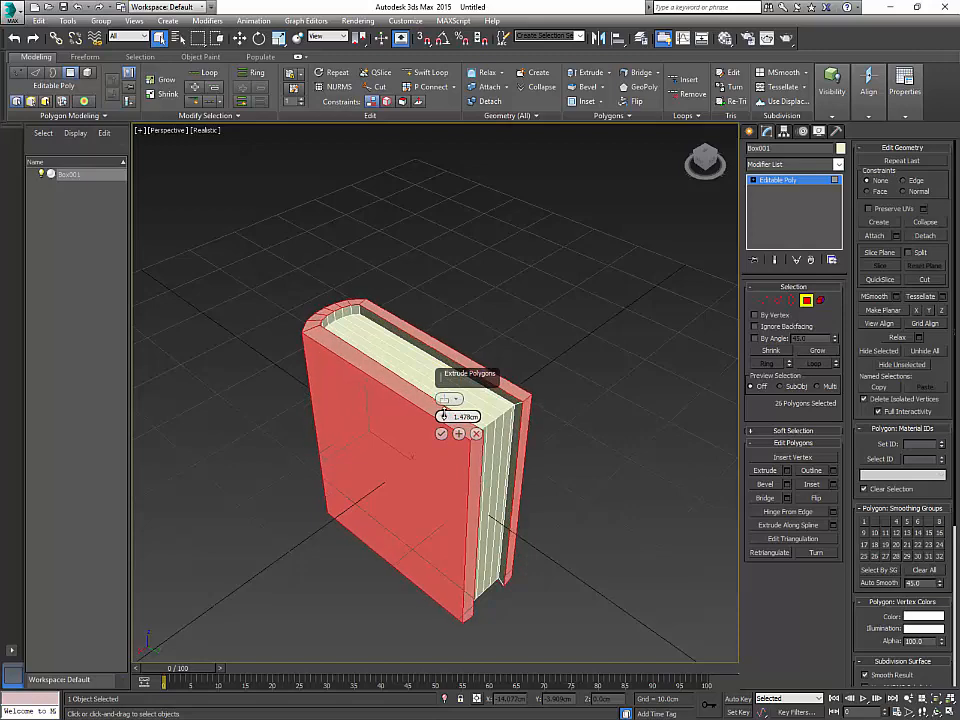
{"action": "middle_click_drag", "start_coordinate": [546, 358], "coordinate": [499, 469], "text": "alt"}
{"action": "key", "text": "t"}
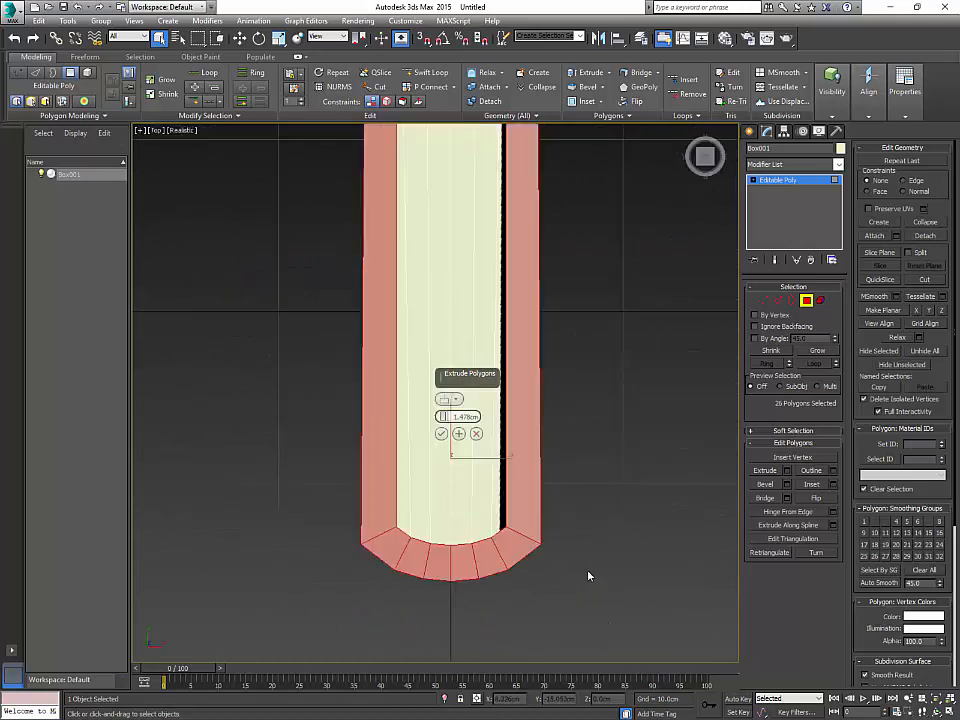
{"action": "left_click", "coordinate": [441, 434]}
Step: Switch to vertex editing in a wireframe top view and select one cover's outer corner vertices at the fore-edge for moving
{"action": "key", "text": "p"}
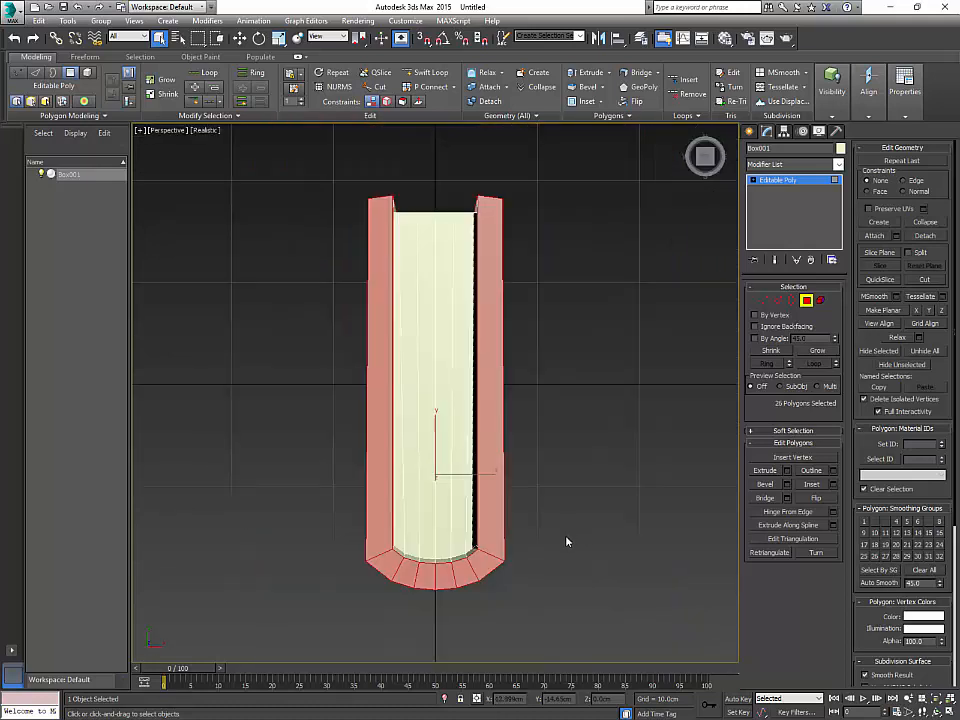
{"action": "key", "text": "1"}
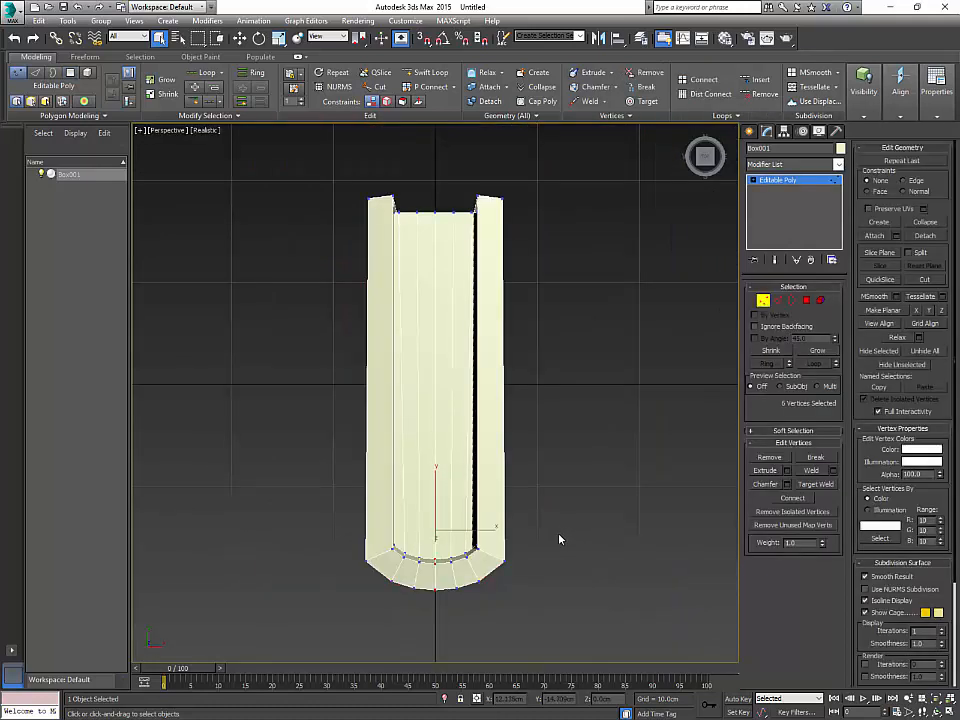
{"action": "key", "text": "F3"}
{"action": "key", "text": "t"}
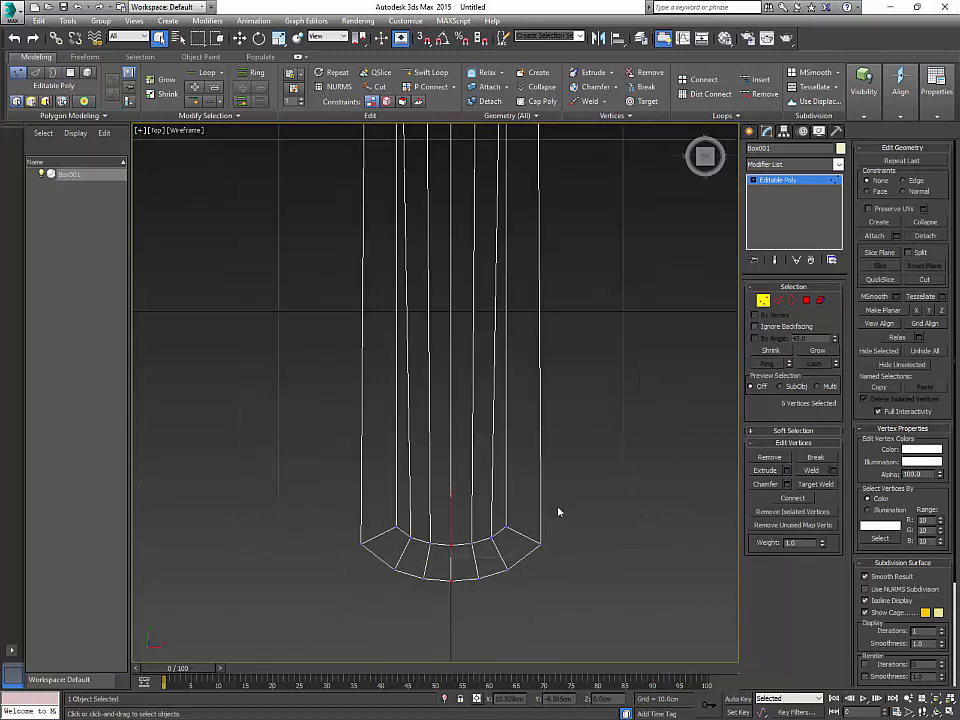
{"action": "key", "text": "z"}
{"action": "scroll", "coordinate": [588, 518], "scroll_direction": "up", "scroll_amount": 2}
{"action": "scroll", "coordinate": [580, 550], "scroll_direction": "down", "scroll_amount": 10}
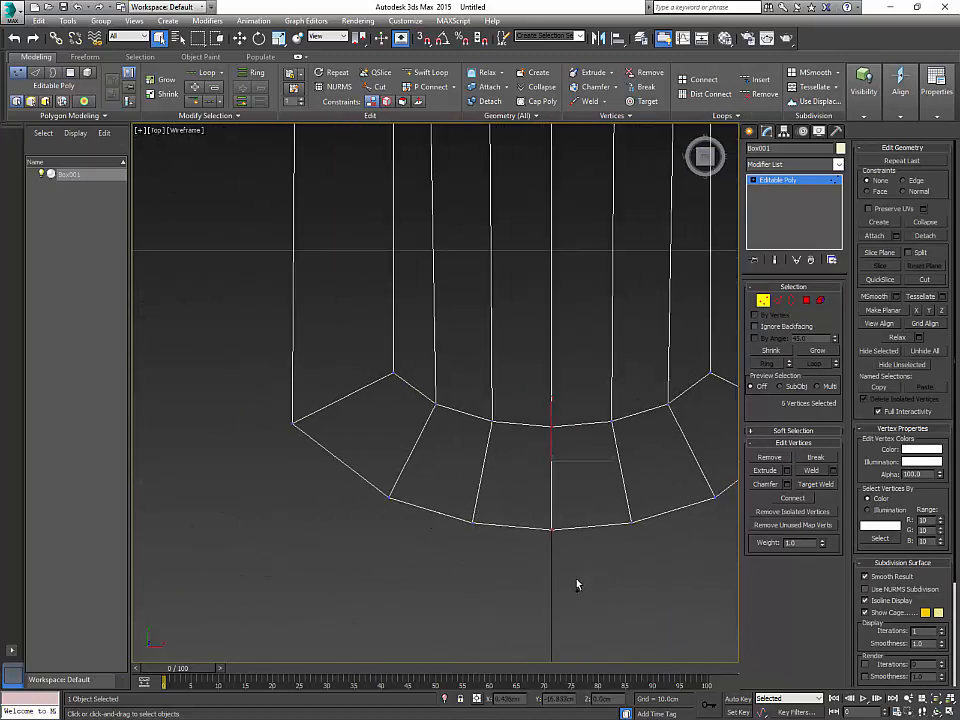
{"action": "middle_click_drag", "start_coordinate": [591, 400], "coordinate": [542, 564]}
{"action": "scroll", "coordinate": [554, 490], "scroll_direction": "down", "scroll_amount": 1}
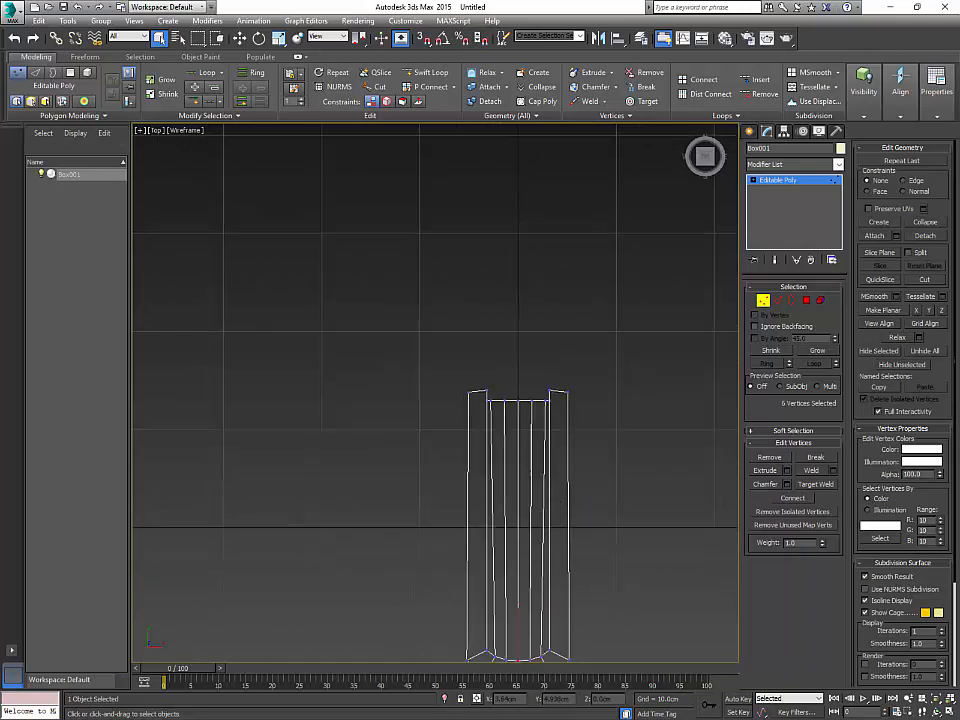
{"action": "scroll", "coordinate": [554, 482], "scroll_direction": "up", "scroll_amount": 1}
{"action": "middle_click_drag", "start_coordinate": [514, 465], "coordinate": [514, 445]}
{"action": "left_click_drag", "start_coordinate": [453, 352], "coordinate": [477, 384]}
{"action": "key", "text": "w"}
{"action": "middle_click_drag", "start_coordinate": [567, 481], "coordinate": [560, 452]}
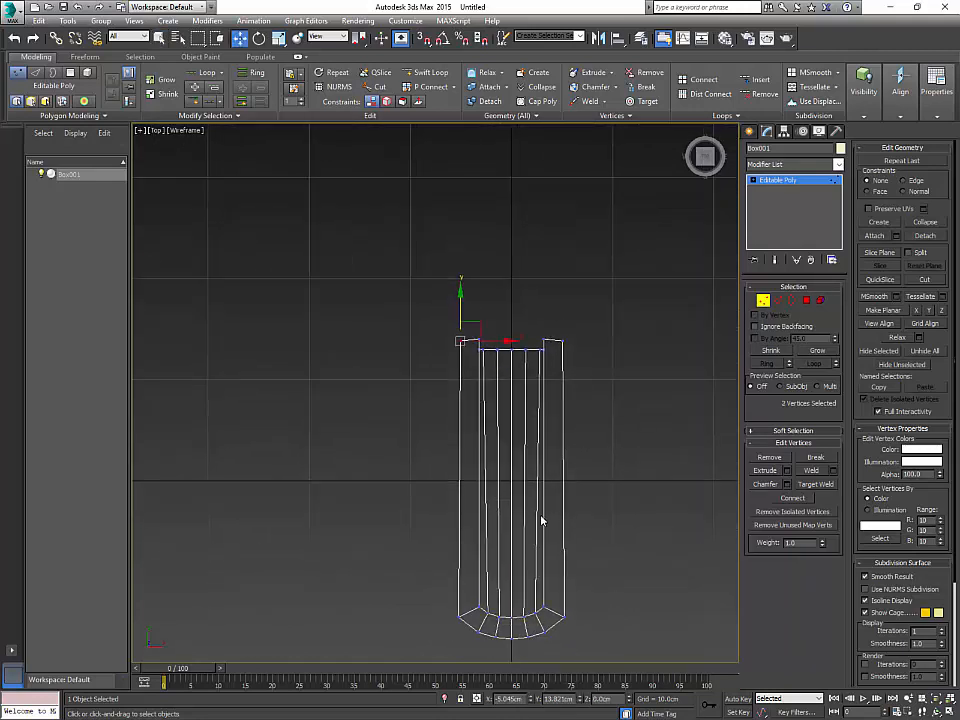
{"action": "middle_click_drag", "start_coordinate": [541, 520], "coordinate": [568, 435]}
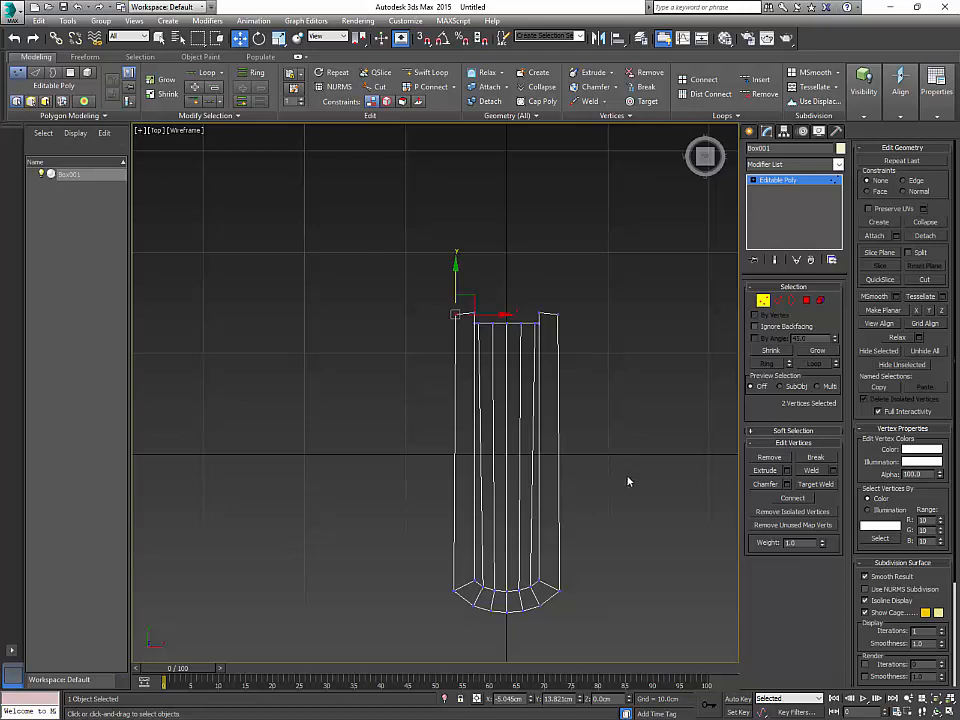
Step: Turn on snapping with only Vertex as the snap target and keep axis constraints enabled
{"action": "key", "text": "s"}
{"action": "left_click", "coordinate": [425, 38]}
{"action": "right_click", "coordinate": [425, 40]}
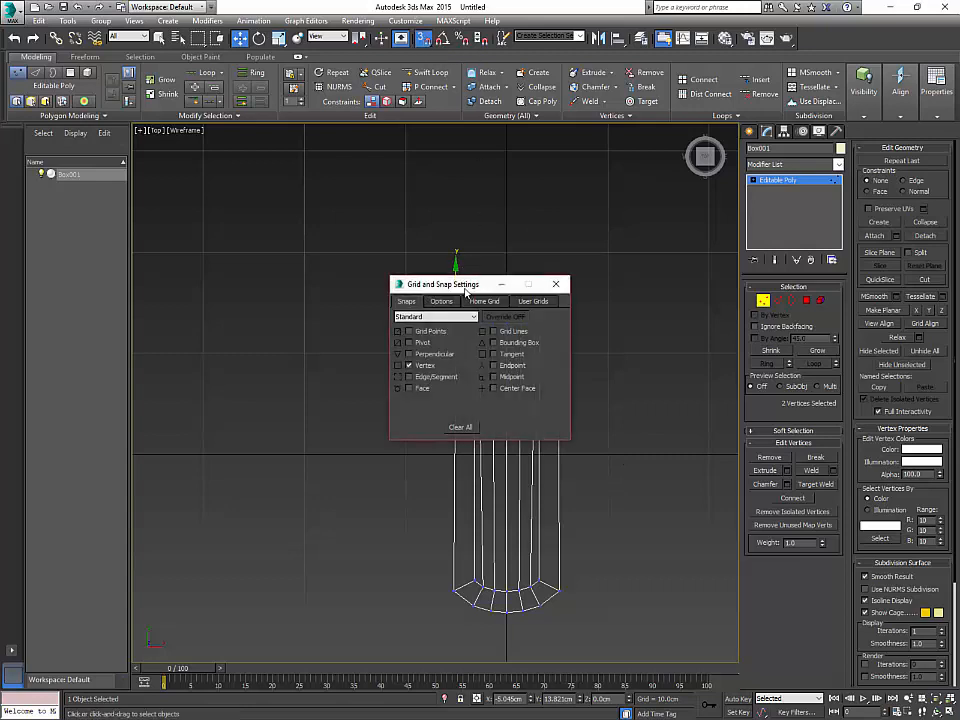
{"action": "left_click_drag", "start_coordinate": [465, 291], "coordinate": [332, 390]}
{"action": "left_click", "coordinate": [276, 430]}
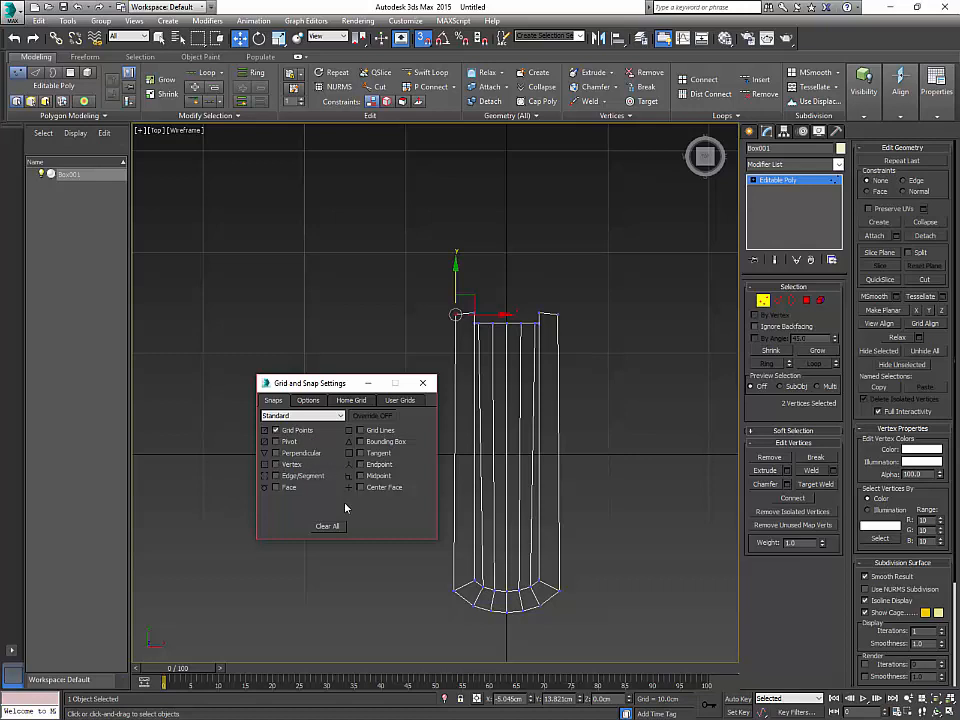
{"action": "left_click", "coordinate": [300, 465]}
{"action": "left_click", "coordinate": [277, 431]}
{"action": "left_click", "coordinate": [309, 400]}
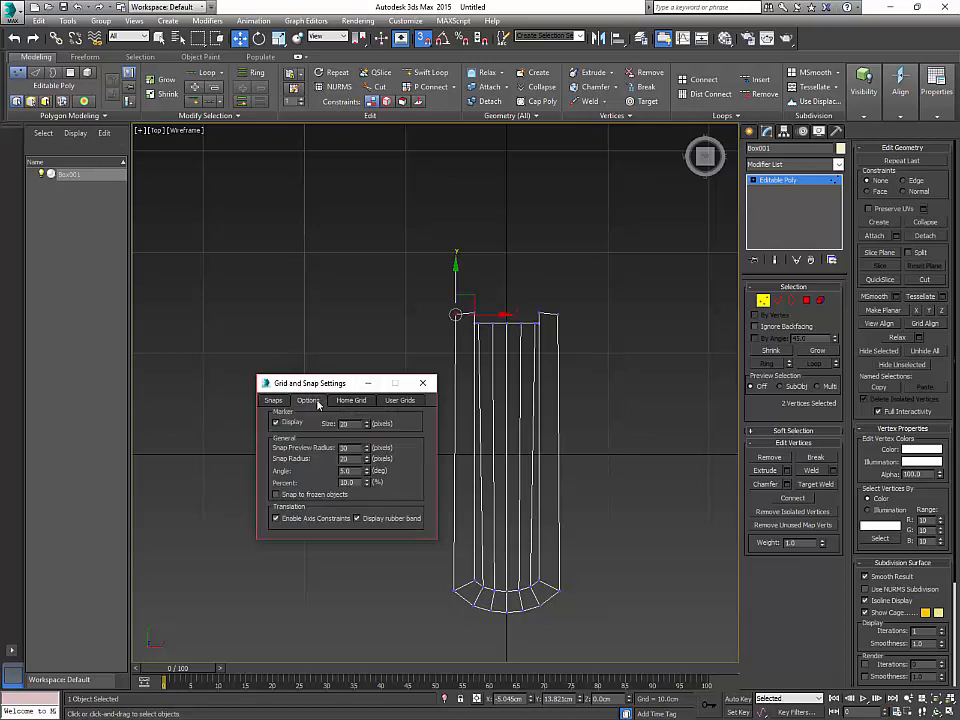
{"action": "left_click", "coordinate": [277, 518]}
{"action": "left_click_drag", "start_coordinate": [364, 389], "coordinate": [317, 361]}
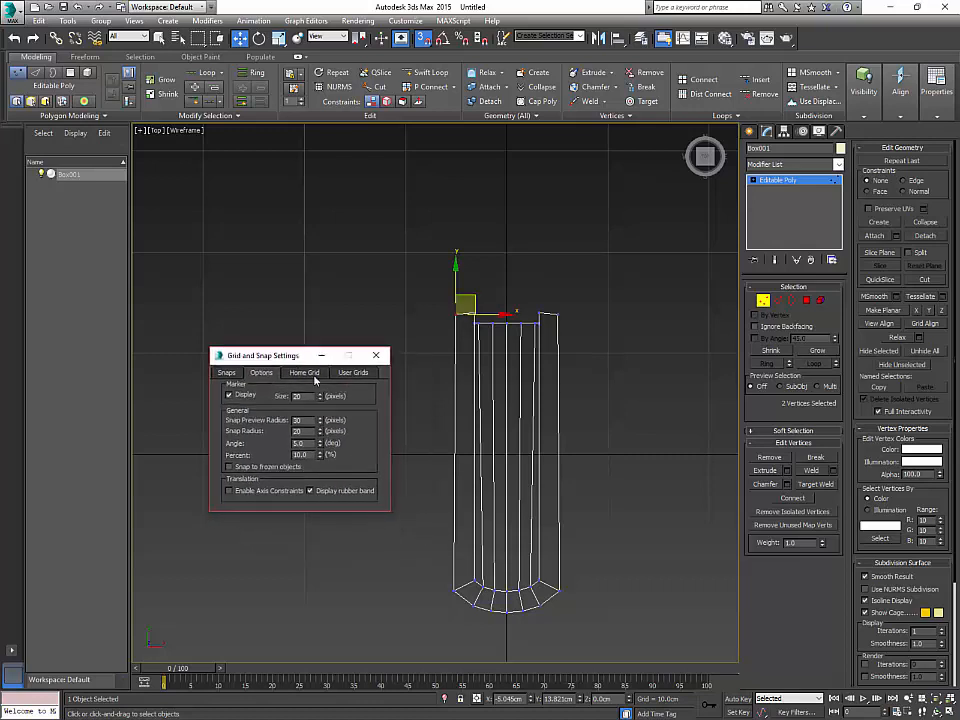
{"action": "left_click", "coordinate": [229, 491]}
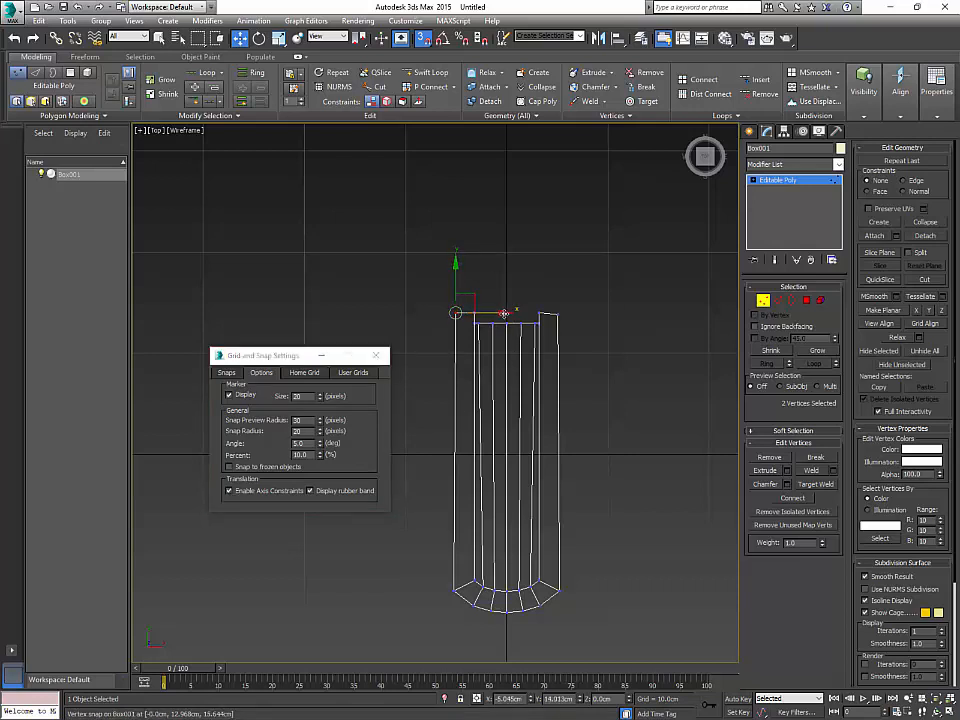
Step: Snap both covers' outer fore-edge corners to Y 14.013 cm and in line with the spine-side corners at X -5.229 and 5.229 cm
{"action": "left_click_drag", "start_coordinate": [458, 282], "coordinate": [454, 587]}
{"action": "right_click", "coordinate": [454, 587]}
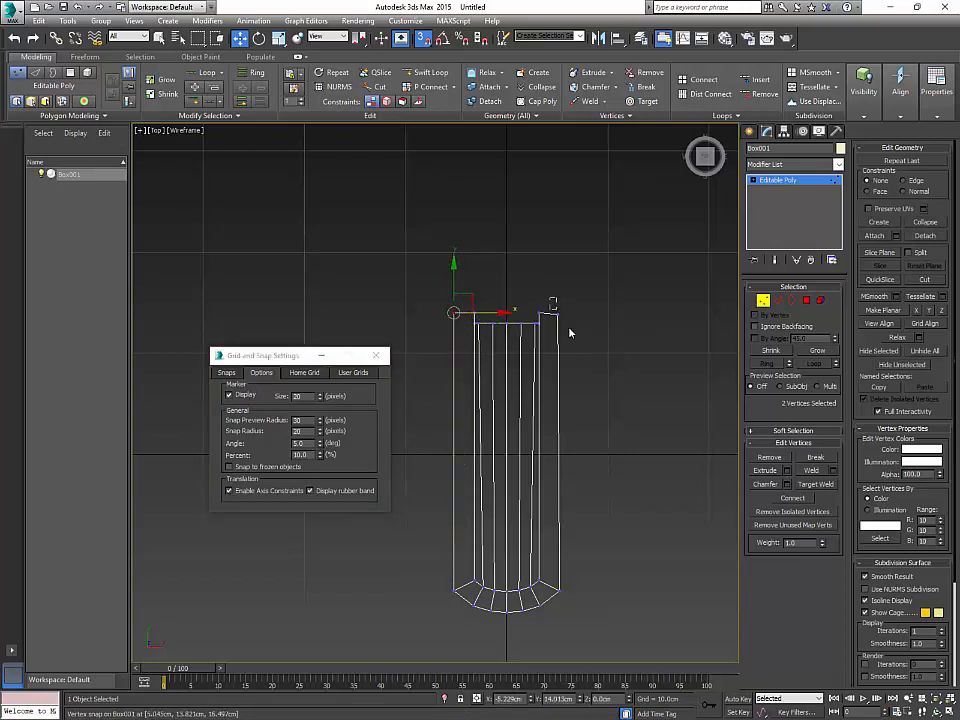
{"action": "left_click", "coordinate": [556, 314]}
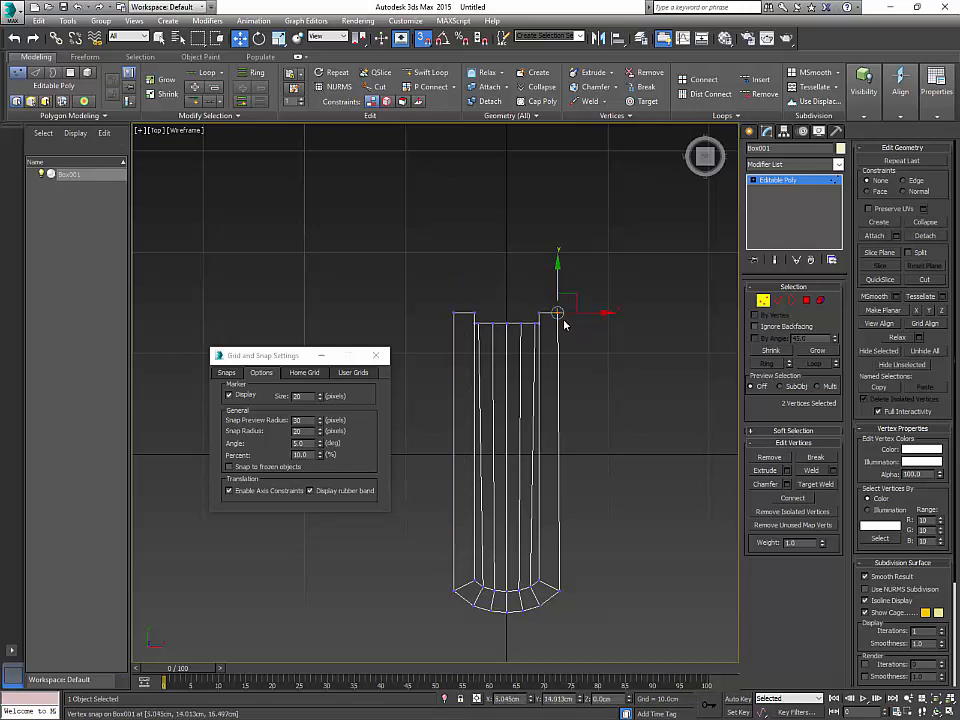
{"action": "left_click_drag", "start_coordinate": [605, 313], "coordinate": [558, 590]}
{"action": "scroll", "coordinate": [569, 399], "scroll_direction": "up", "scroll_amount": 2}
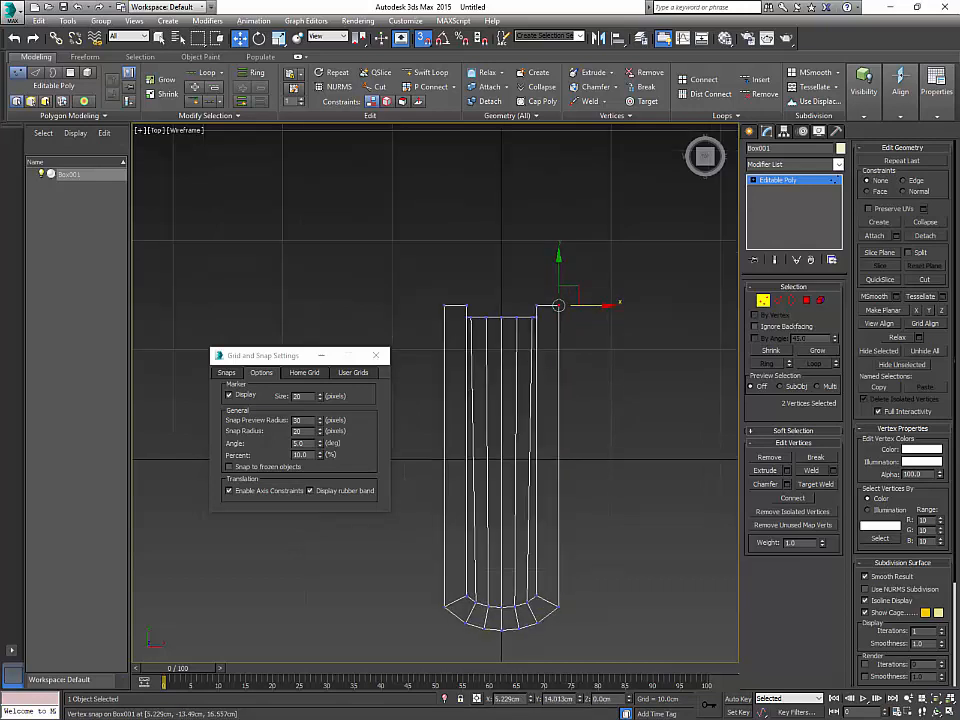
Step: Snap the inner page vertices along the fore-edge in X to the matching spine vertices so the page lines run straight
{"action": "left_click", "coordinate": [456, 303]}
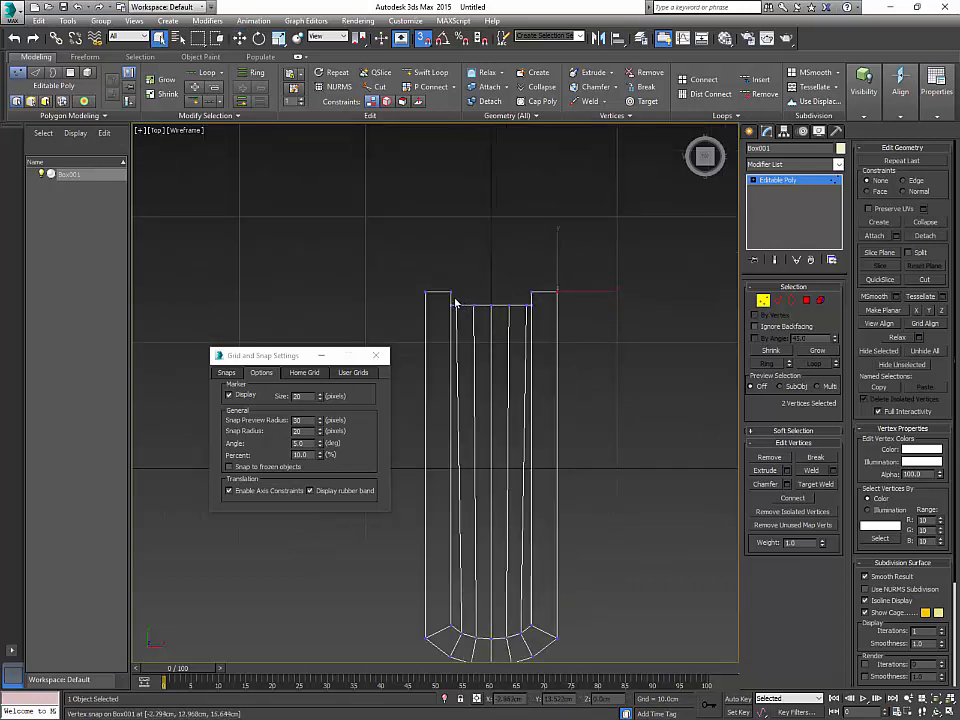
{"action": "key", "text": "s"}
{"action": "left_click_drag", "start_coordinate": [503, 305], "coordinate": [463, 632]}
{"action": "key", "text": "q"}
{"action": "left_click_drag", "start_coordinate": [468, 290], "coordinate": [480, 644]}
{"action": "key", "text": "w"}
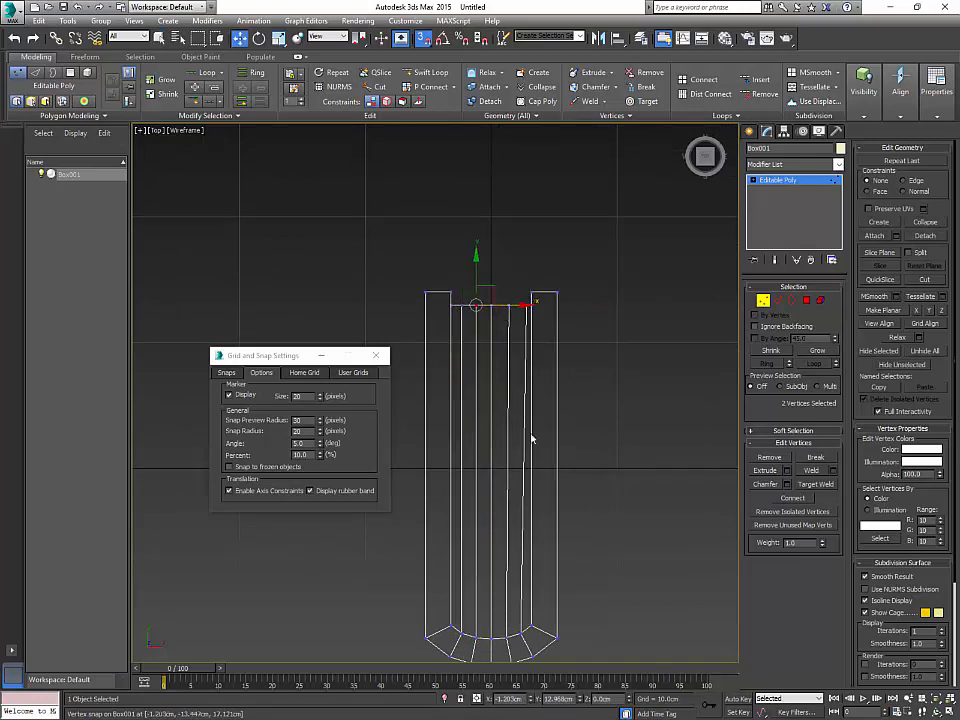
{"action": "key", "text": "q"}
{"action": "key", "text": "w"}
{"action": "left_click_drag", "start_coordinate": [504, 297], "coordinate": [567, 304]}
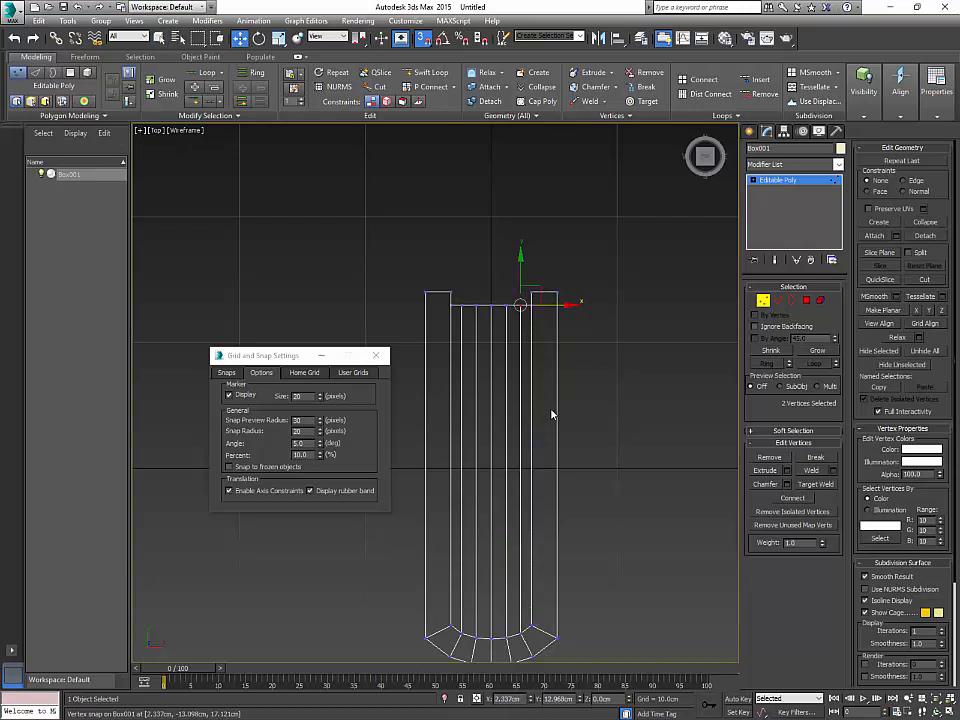
Step: In the front wireframe view, select the lowest vertices of the spine's bottom inner rim and raise them to about Z -16.66 cm
{"action": "key", "text": "p"}
{"action": "scroll", "coordinate": [551, 414], "scroll_direction": "up", "scroll_amount": 4}
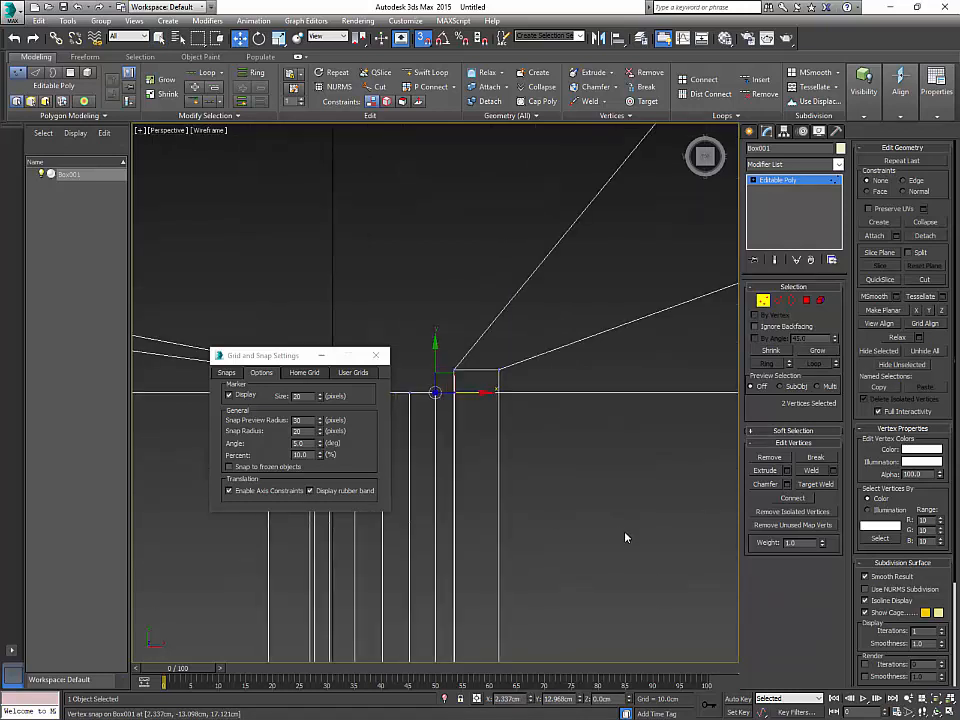
{"action": "key", "text": "f"}
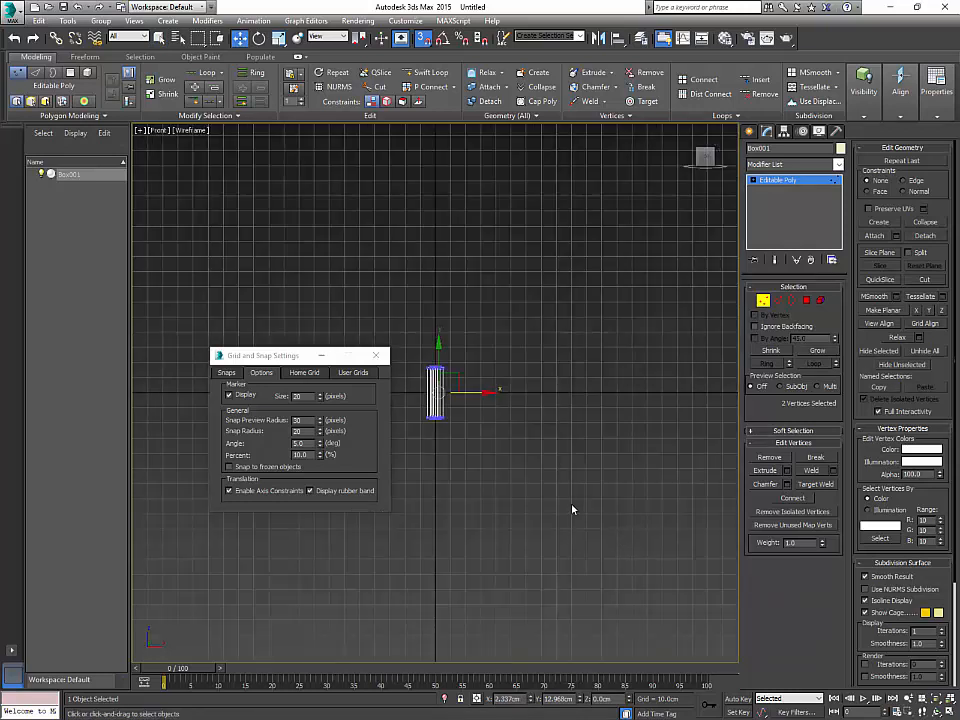
{"action": "left_click", "coordinate": [375, 355]}
{"action": "scroll", "coordinate": [508, 453], "scroll_direction": "up", "scroll_amount": 8}
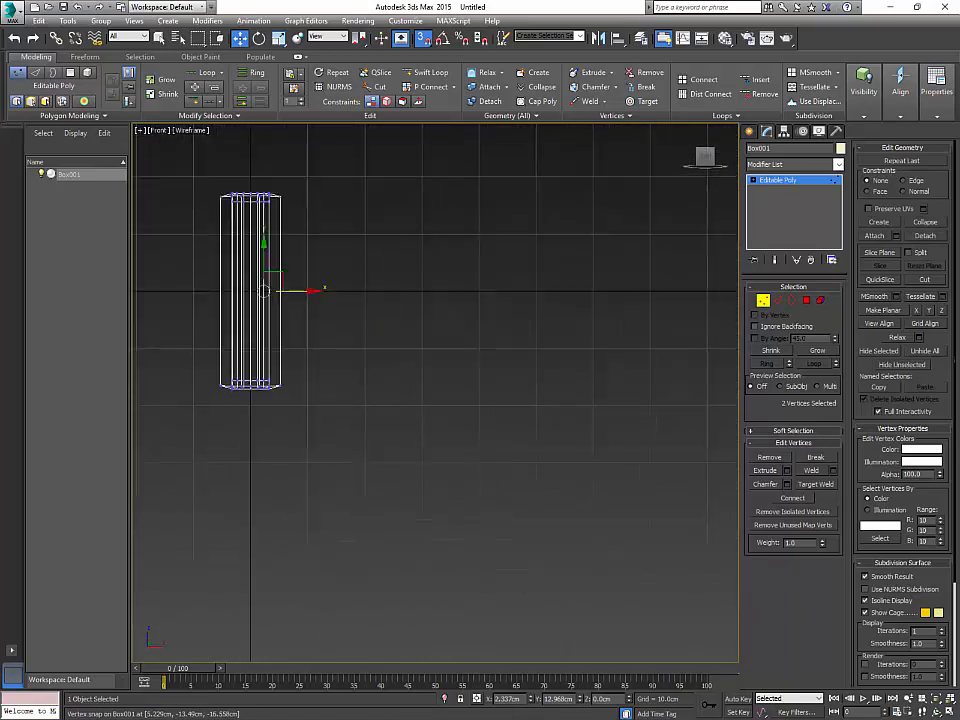
{"action": "middle_click_drag", "start_coordinate": [489, 377], "coordinate": [519, 335]}
{"action": "scroll", "coordinate": [502, 430], "scroll_direction": "up", "scroll_amount": 3}
{"action": "scroll", "coordinate": [505, 378], "scroll_direction": "up", "scroll_amount": 2}
{"action": "key", "text": "F3"}
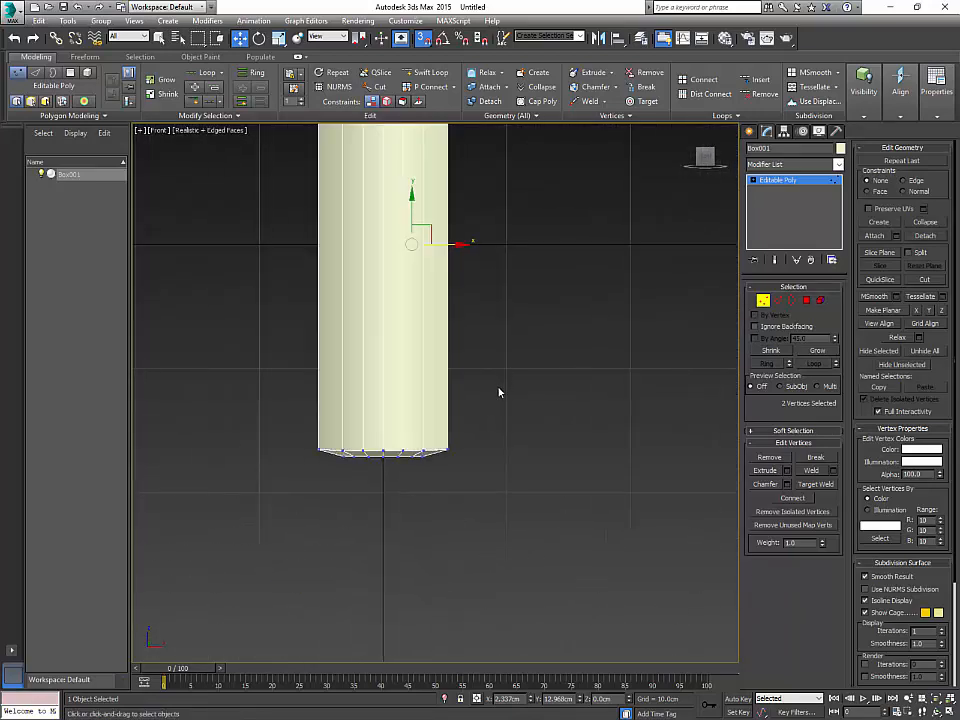
{"action": "middle_click_drag", "start_coordinate": [499, 392], "coordinate": [510, 401]}
{"action": "key", "text": "F3"}
{"action": "left_click_drag", "start_coordinate": [463, 473], "coordinate": [340, 452]}
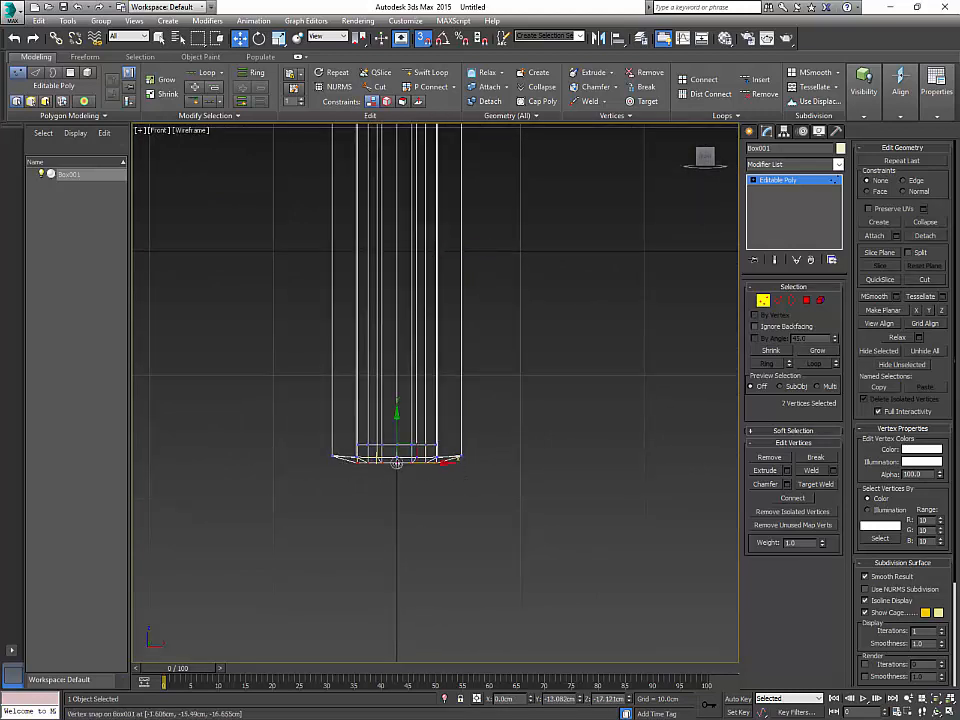
{"action": "scroll", "coordinate": [438, 427], "scroll_direction": "up", "scroll_amount": 5}
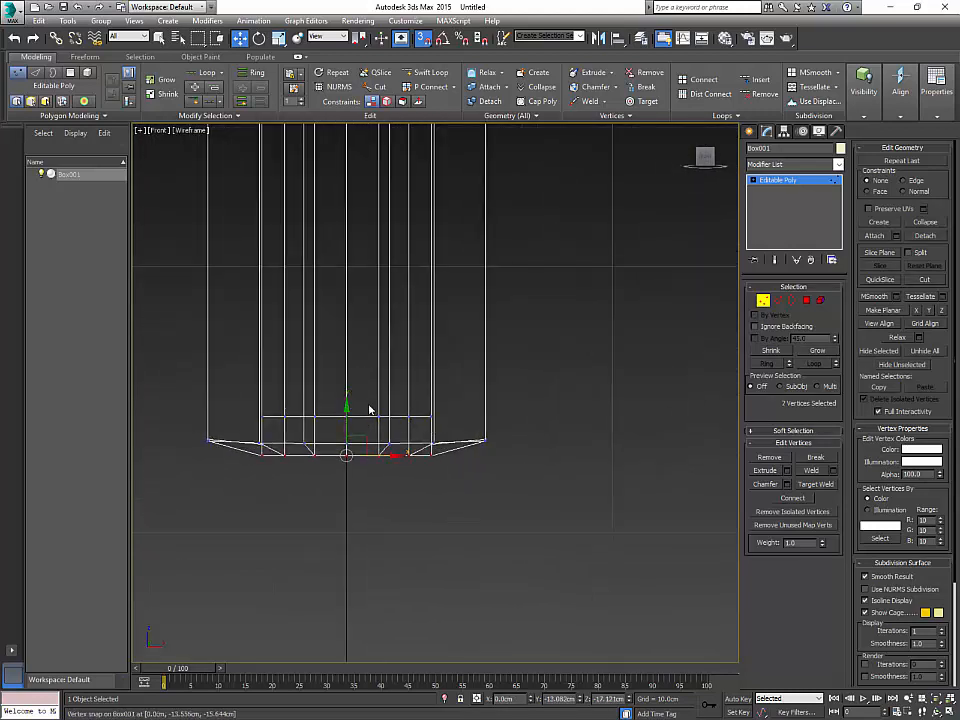
{"action": "left_click_drag", "start_coordinate": [347, 416], "coordinate": [354, 442]}
{"action": "middle_click_drag", "start_coordinate": [424, 441], "coordinate": [543, 376]}
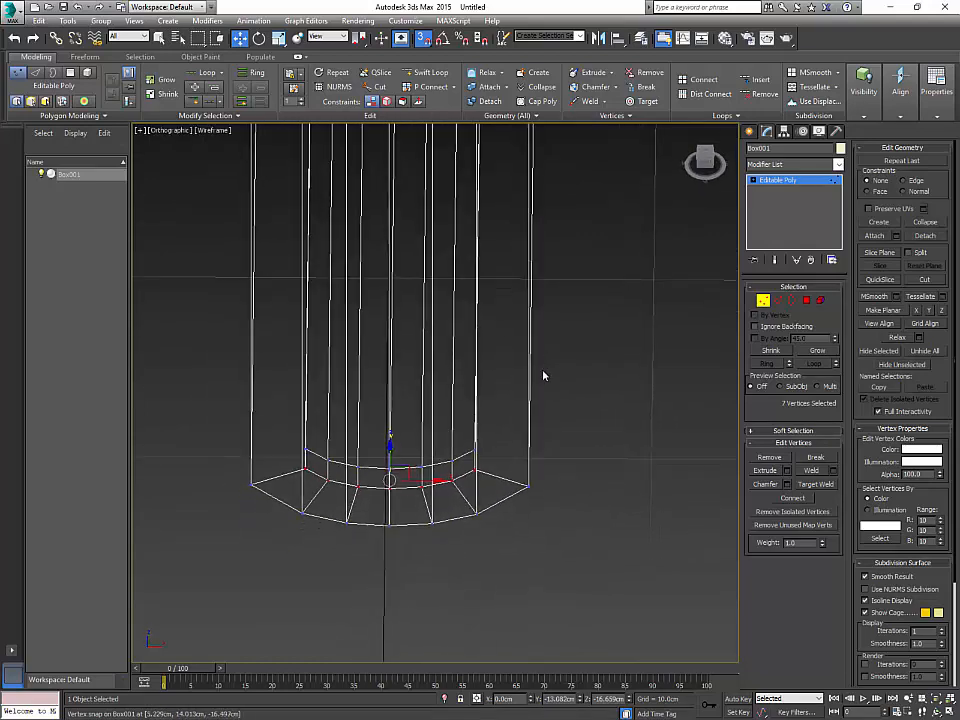
Step: Select all the cover's bottom rim vertices in the front view and scale them flat along the vertical axis
{"action": "key", "text": "f"}
{"action": "scroll", "coordinate": [506, 345], "scroll_direction": "up", "scroll_amount": 5}
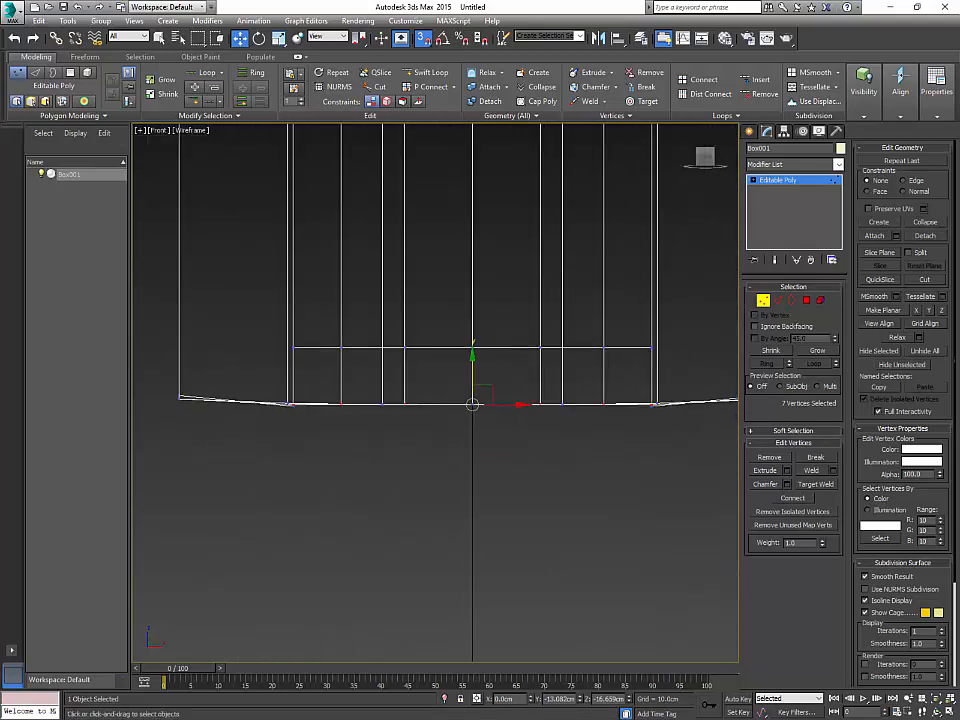
{"action": "scroll", "coordinate": [492, 335], "scroll_direction": "down", "scroll_amount": 1}
{"action": "middle_click_drag", "start_coordinate": [492, 335], "coordinate": [477, 413]}
{"action": "left_click_drag", "start_coordinate": [217, 451], "coordinate": [719, 540]}
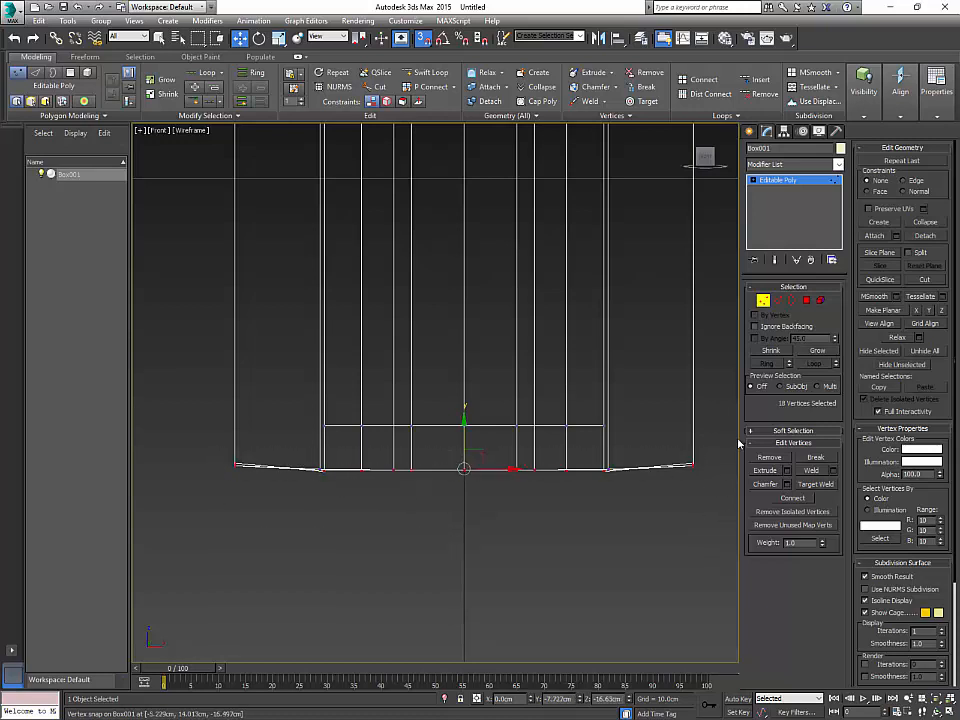
{"action": "key", "text": "r"}
{"action": "left_click_drag", "start_coordinate": [463, 412], "coordinate": [471, 585]}
{"action": "left_click_drag", "start_coordinate": [463, 430], "coordinate": [461, 632]}
{"action": "left_click_drag", "start_coordinate": [461, 405], "coordinate": [468, 571]}
{"action": "middle_click_drag", "start_coordinate": [518, 326], "coordinate": [514, 671]}
{"action": "middle_click_drag", "start_coordinate": [519, 250], "coordinate": [556, 664]}
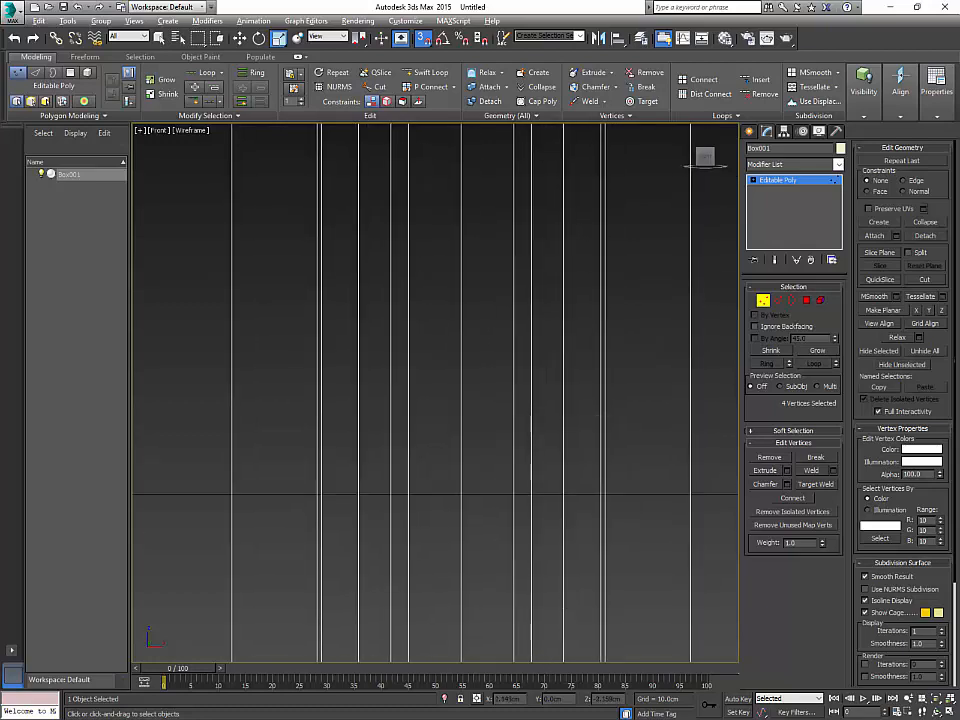
Step: Scale the cover's top rim vertices and the row of page-top vertices below them flat along the vertical axis
{"action": "scroll", "coordinate": [510, 540], "scroll_direction": "down", "scroll_amount": 8}
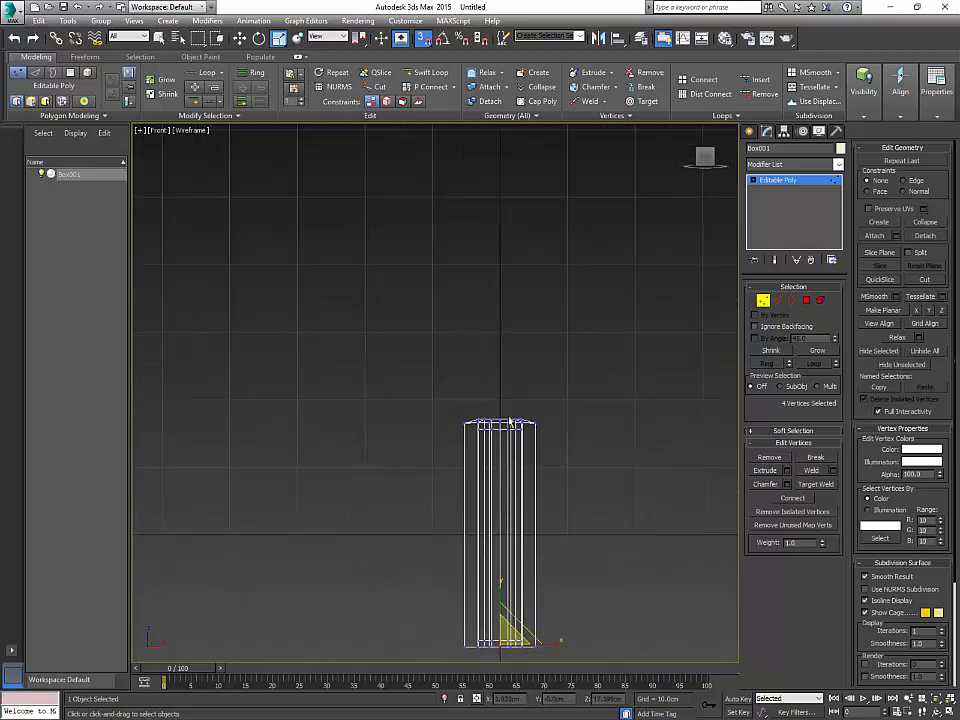
{"action": "scroll", "coordinate": [510, 422], "scroll_direction": "up", "scroll_amount": 3}
{"action": "left_click_drag", "start_coordinate": [407, 398], "coordinate": [576, 426]}
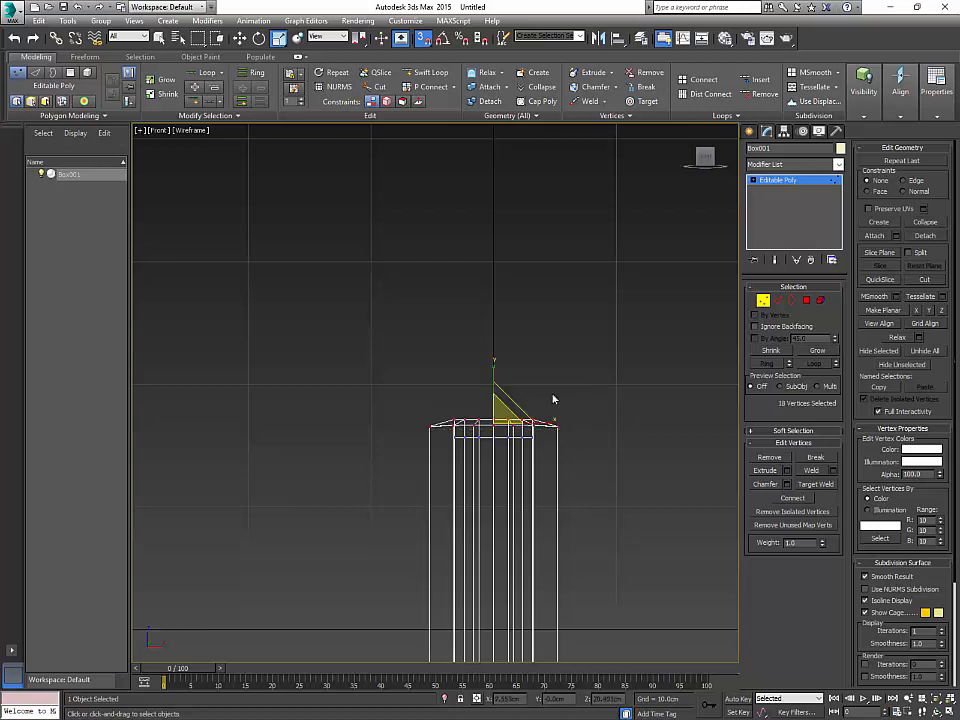
{"action": "left_click_drag", "start_coordinate": [495, 367], "coordinate": [516, 460]}
{"action": "left_click_drag", "start_coordinate": [495, 377], "coordinate": [510, 460]}
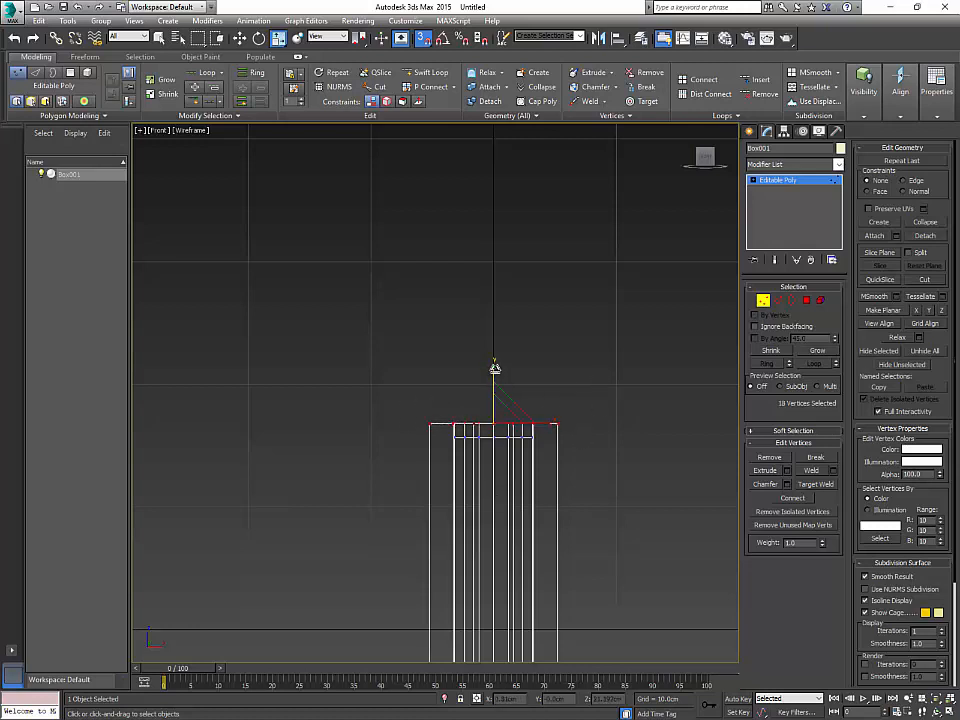
{"action": "left_click_drag", "start_coordinate": [510, 549], "coordinate": [478, 438]}
{"action": "left_click_drag", "start_coordinate": [574, 488], "coordinate": [499, 396]}
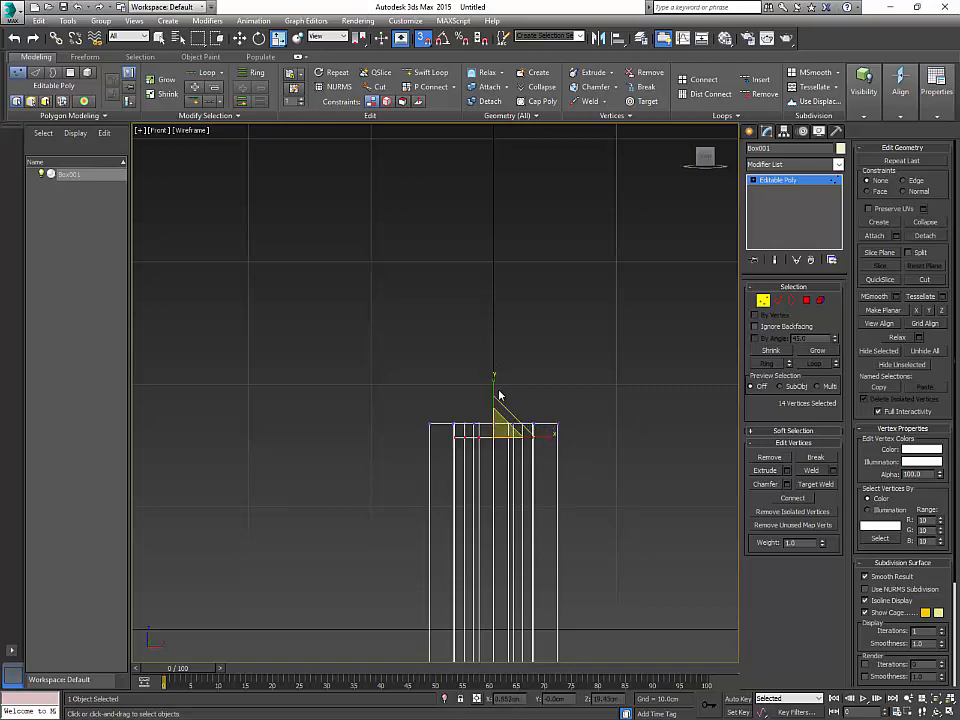
Step: Leave vertex editing and examine the straightened book from several sides in a shaded perspective view
{"action": "key", "text": "p"}
{"action": "scroll", "coordinate": [488, 493], "scroll_direction": "up", "scroll_amount": 5}
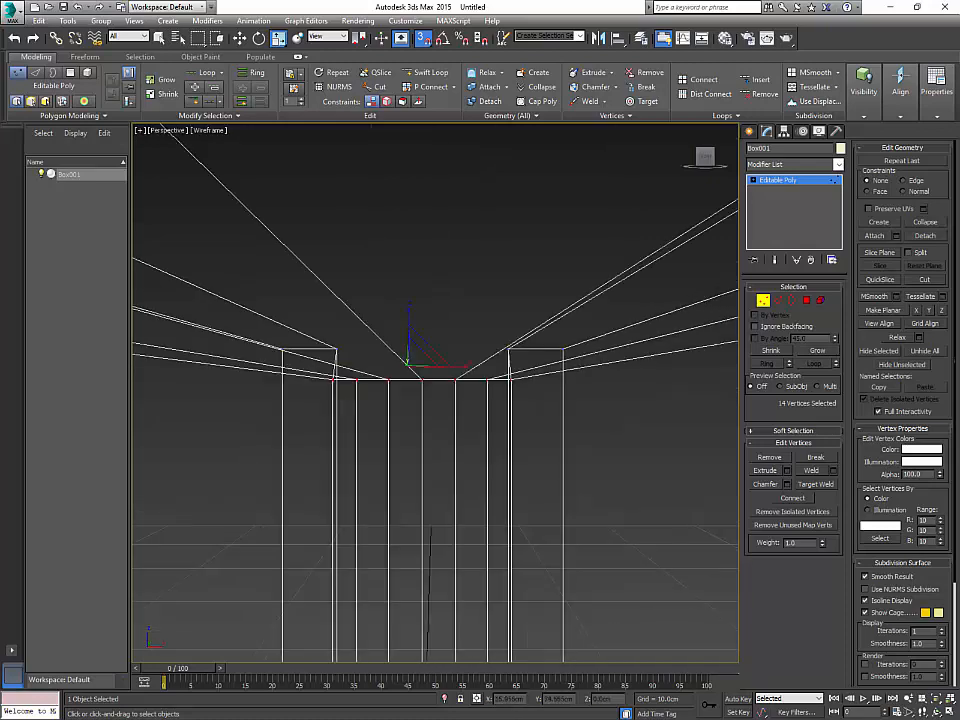
{"action": "scroll", "coordinate": [488, 493], "scroll_direction": "down", "scroll_amount": 6}
{"action": "middle_click_drag", "start_coordinate": [488, 493], "coordinate": [587, 511], "text": "alt"}
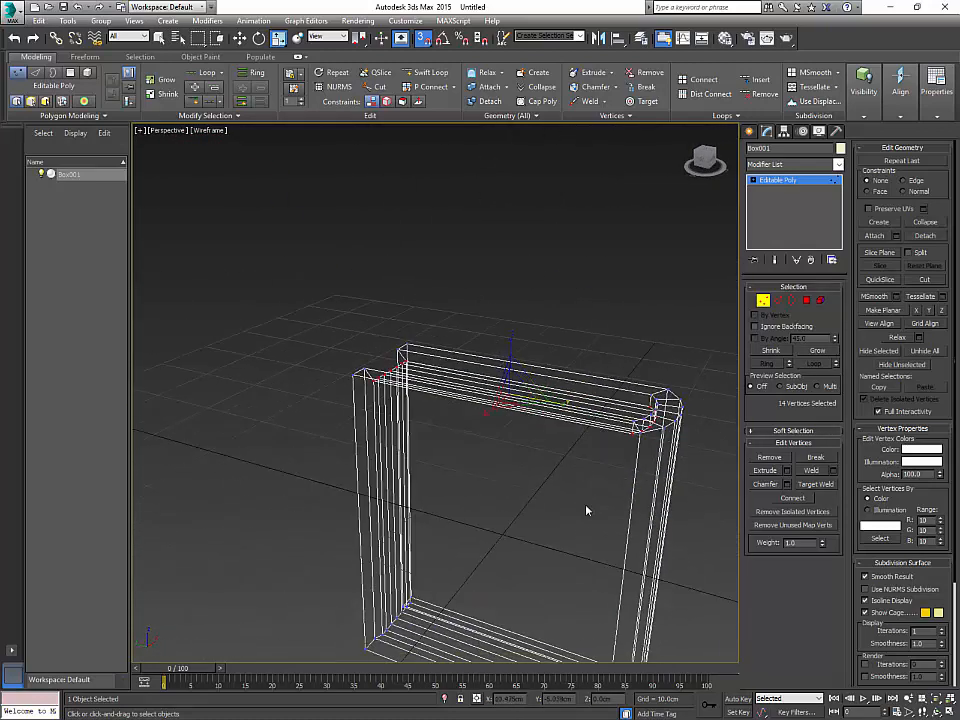
{"action": "key", "text": "F3"}
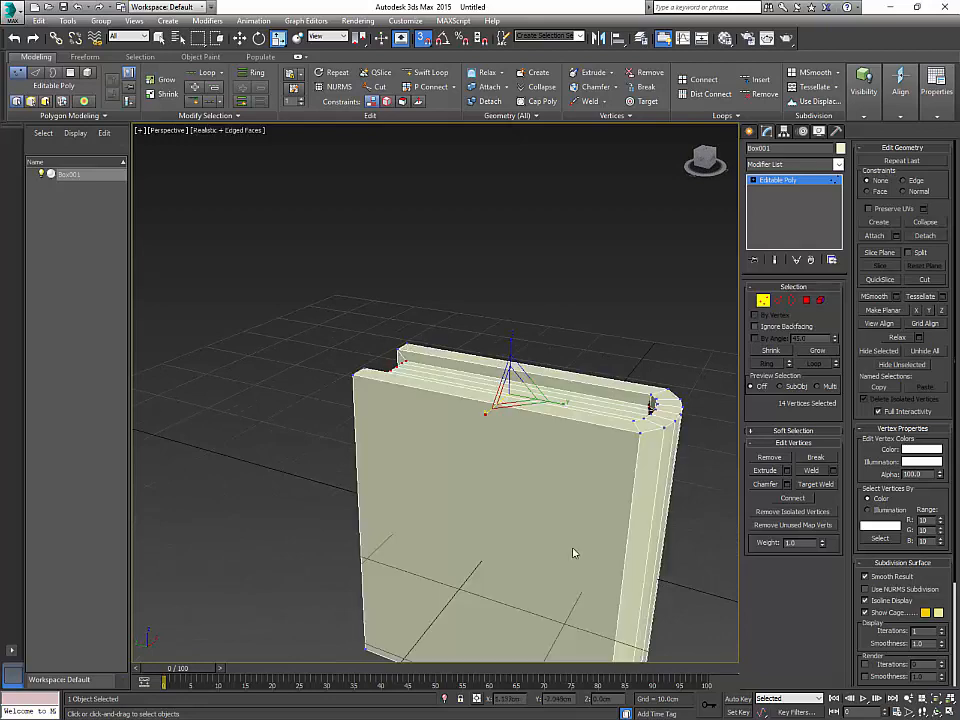
{"action": "middle_click_drag", "start_coordinate": [574, 553], "coordinate": [724, 503], "text": "alt"}
{"action": "left_click", "coordinate": [763, 304]}
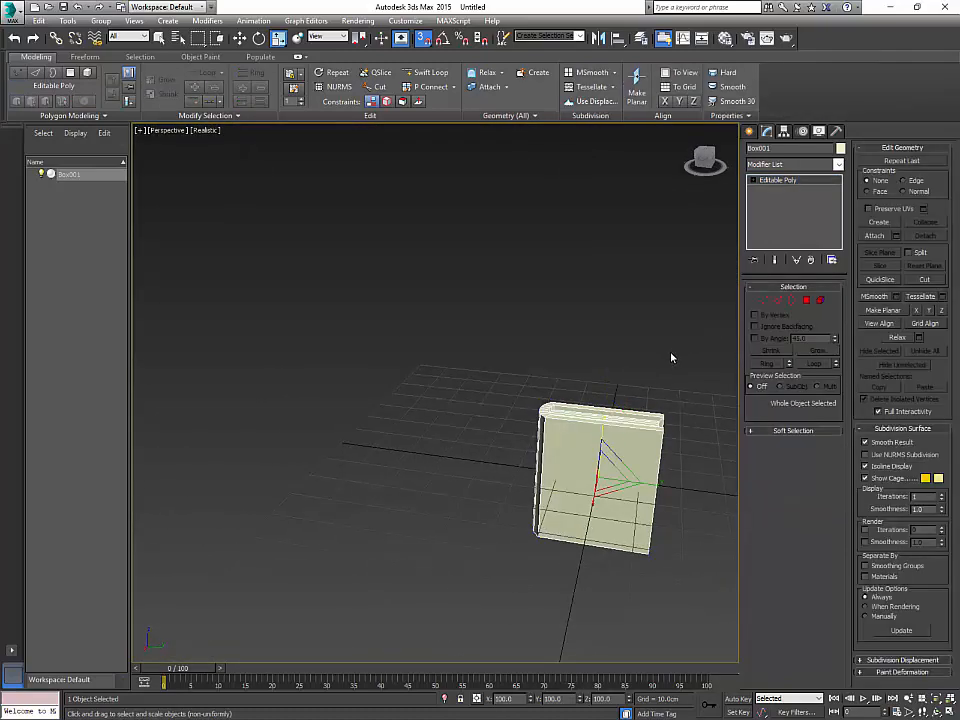
{"action": "left_click", "coordinate": [670, 359]}
{"action": "middle_click_drag", "start_coordinate": [638, 394], "coordinate": [697, 437], "text": "alt"}
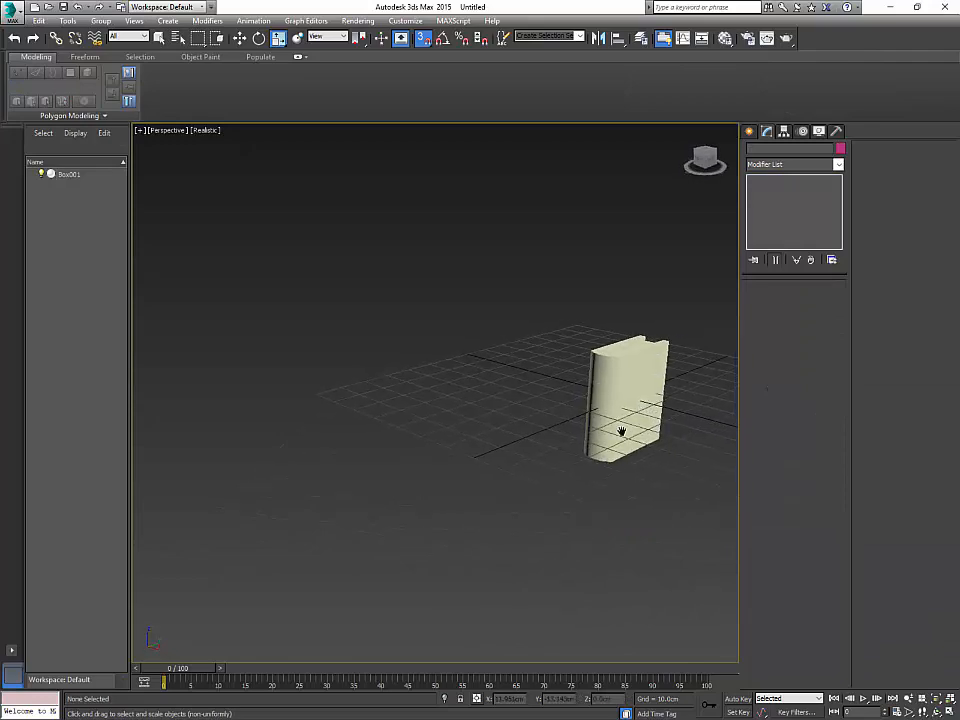
{"action": "key", "text": "z"}
Step: Rename the book object as Props_SR_S_BOOK_01_G_basemesh
{"action": "left_click", "coordinate": [504, 409]}
{"action": "middle_click_drag", "start_coordinate": [523, 406], "coordinate": [645, 435], "text": "alt"}
{"action": "key", "text": "w"}
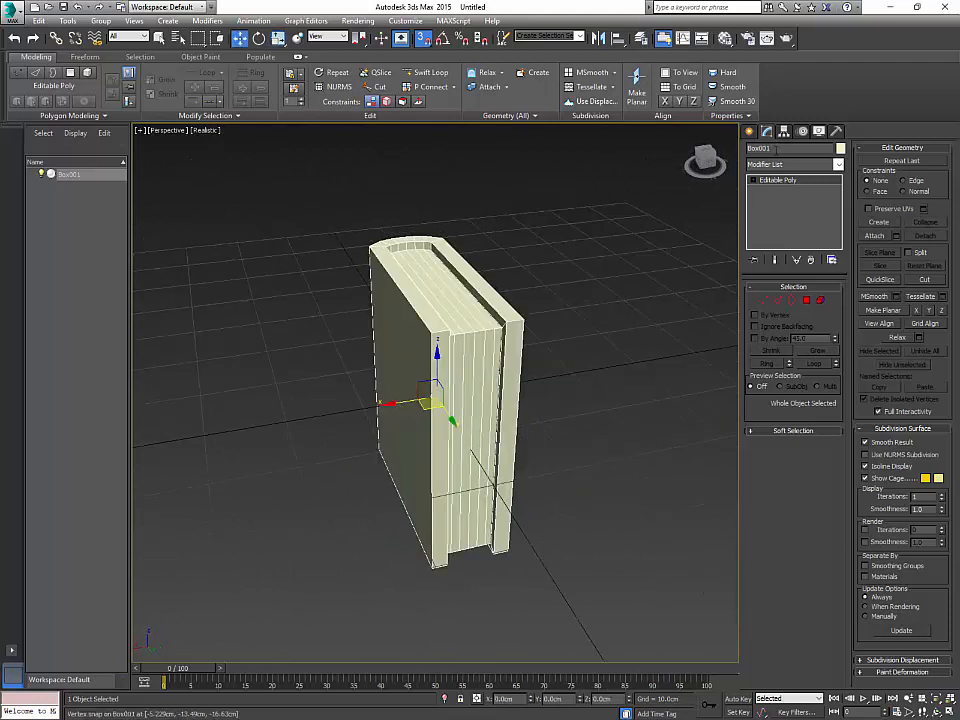
{"action": "left_click", "coordinate": [795, 147]}
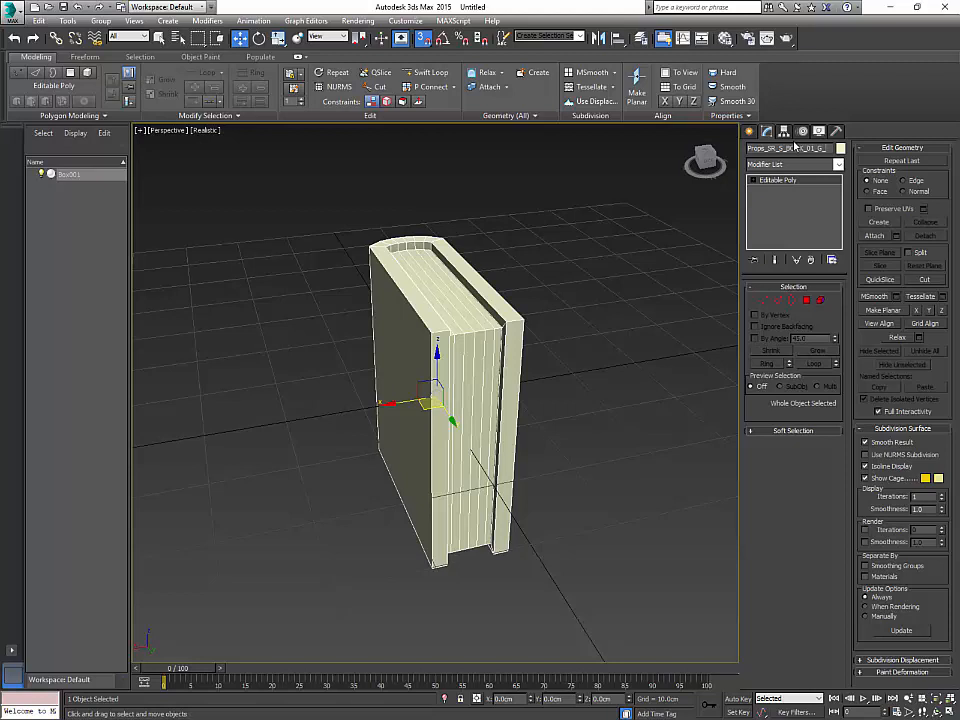
{"action": "type", "text": "asemesh"}
{"action": "key", "text": "Return"}
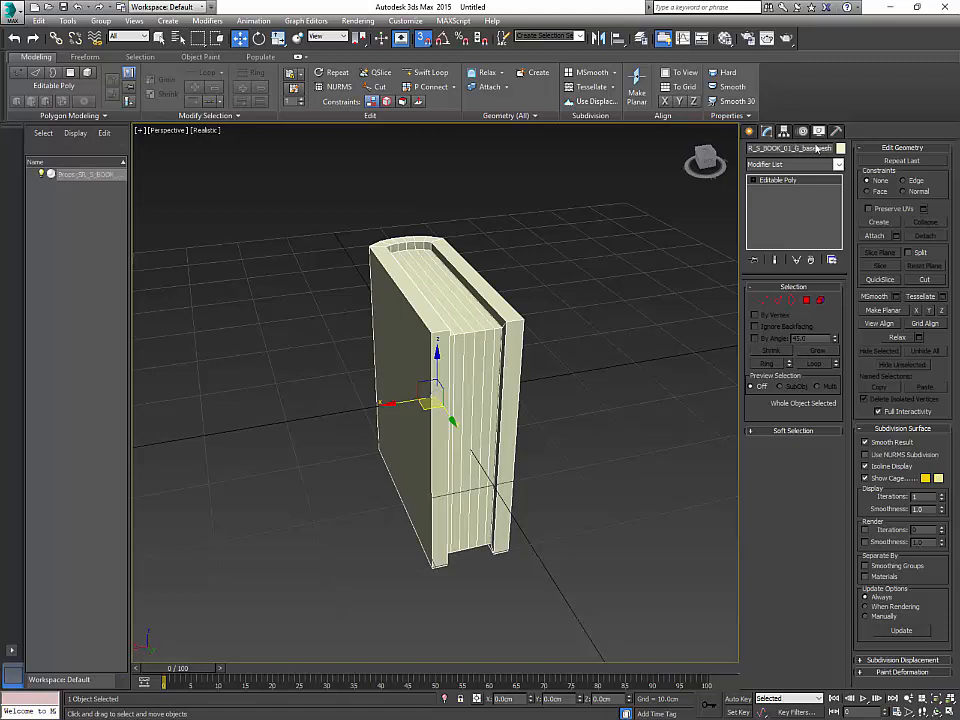
{"action": "left_click", "coordinate": [606, 461]}
{"action": "left_click", "coordinate": [490, 400]}
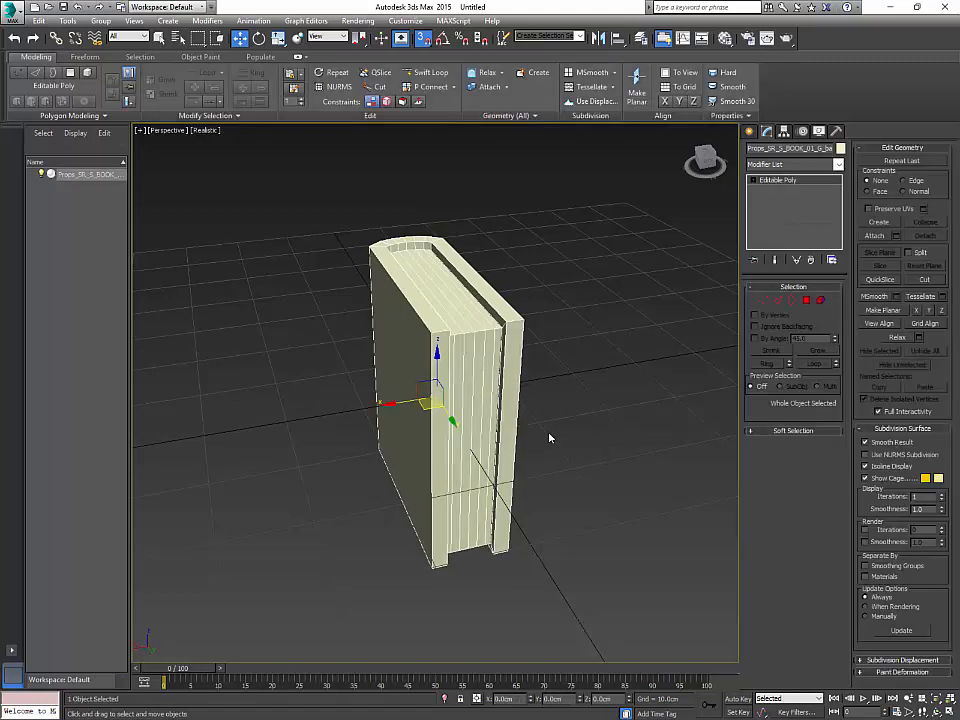
Step: Clone the book along the X axis and move the copy to about X -57.3 cm, clear of the original
{"action": "middle_click_drag", "start_coordinate": [551, 437], "coordinate": [497, 470], "text": "alt"}
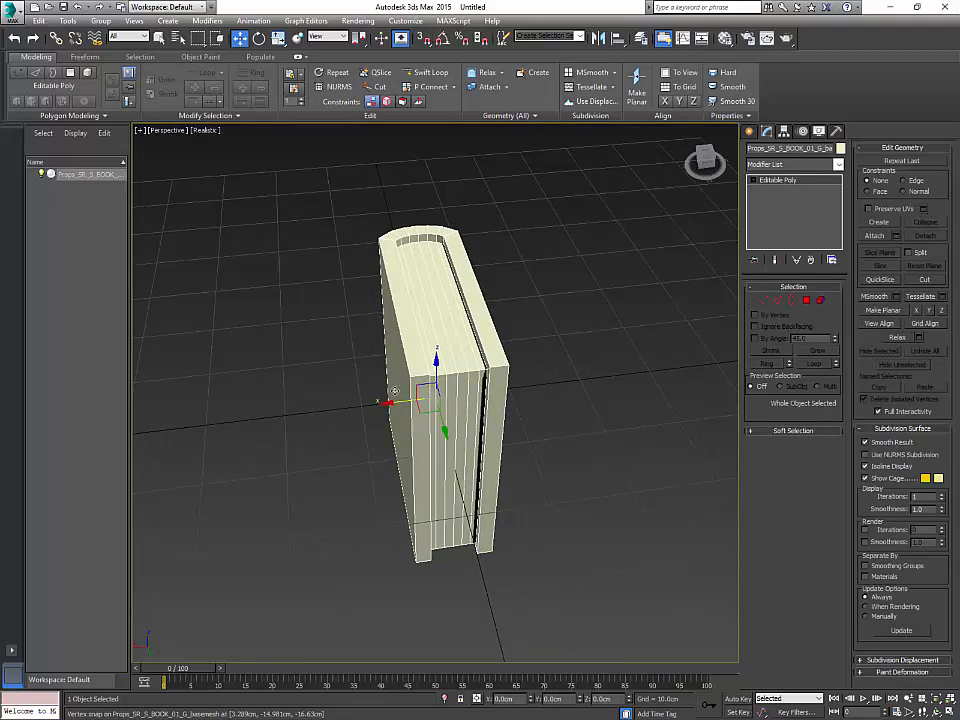
{"action": "mouse_move", "coordinate": [388, 401]}
{"action": "left_mouse_down", "text": "shift"}
{"action": "mouse_move", "coordinate": [526, 354]}
{"action": "mouse_move", "coordinate": [593, 384]}
{"action": "left_mouse_up", "text": "shift"}
{"action": "left_click", "coordinate": [488, 415]}
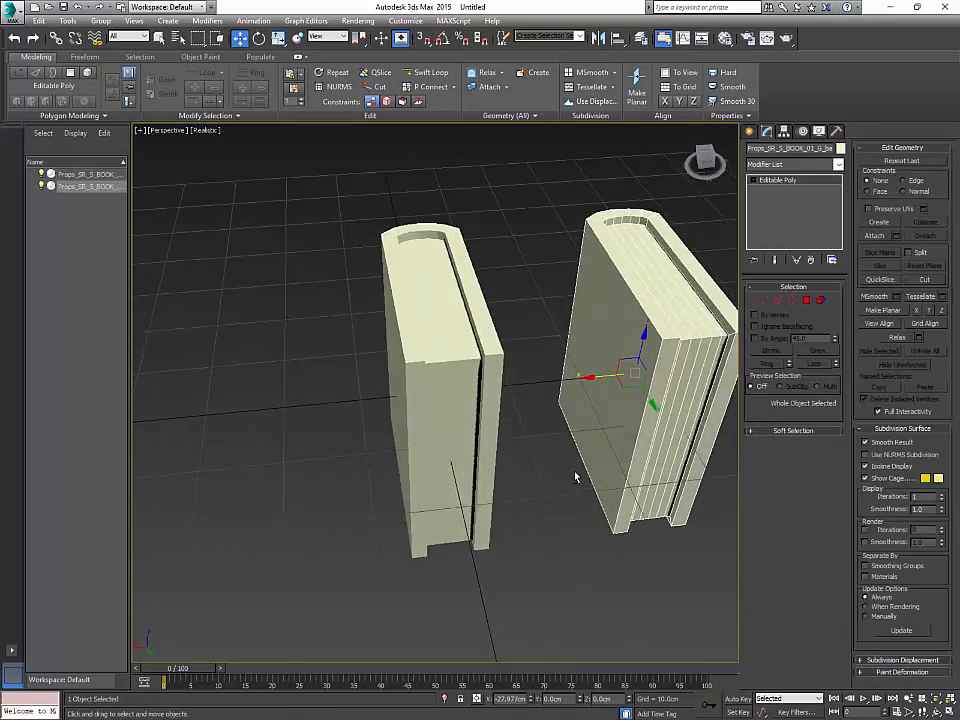
{"action": "mouse_move", "coordinate": [661, 488]}
{"action": "middle_mouse_down", "text": "alt"}
{"action": "mouse_move", "coordinate": [656, 498]}
{"action": "mouse_move", "coordinate": [656, 476]}
{"action": "middle_mouse_up", "text": "alt"}
{"action": "scroll", "coordinate": [656, 476], "scroll_direction": "up", "scroll_amount": 1}
{"action": "scroll", "coordinate": [656, 476], "scroll_direction": "down", "scroll_amount": 4}
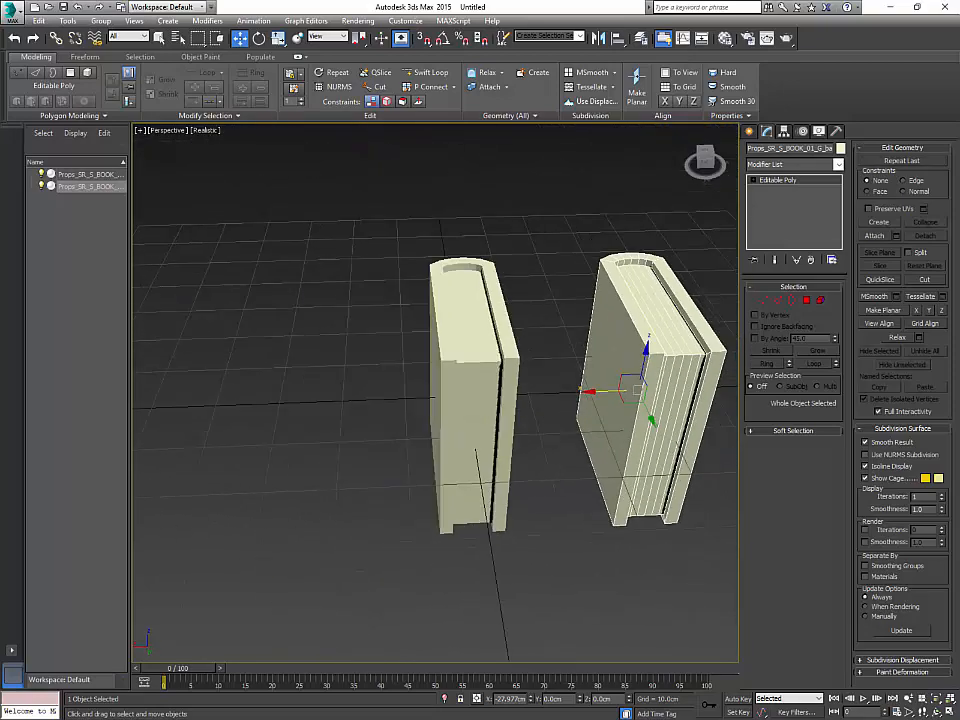
{"action": "middle_click_drag", "start_coordinate": [641, 529], "coordinate": [542, 536]}
{"action": "left_click_drag", "start_coordinate": [534, 438], "coordinate": [640, 438]}
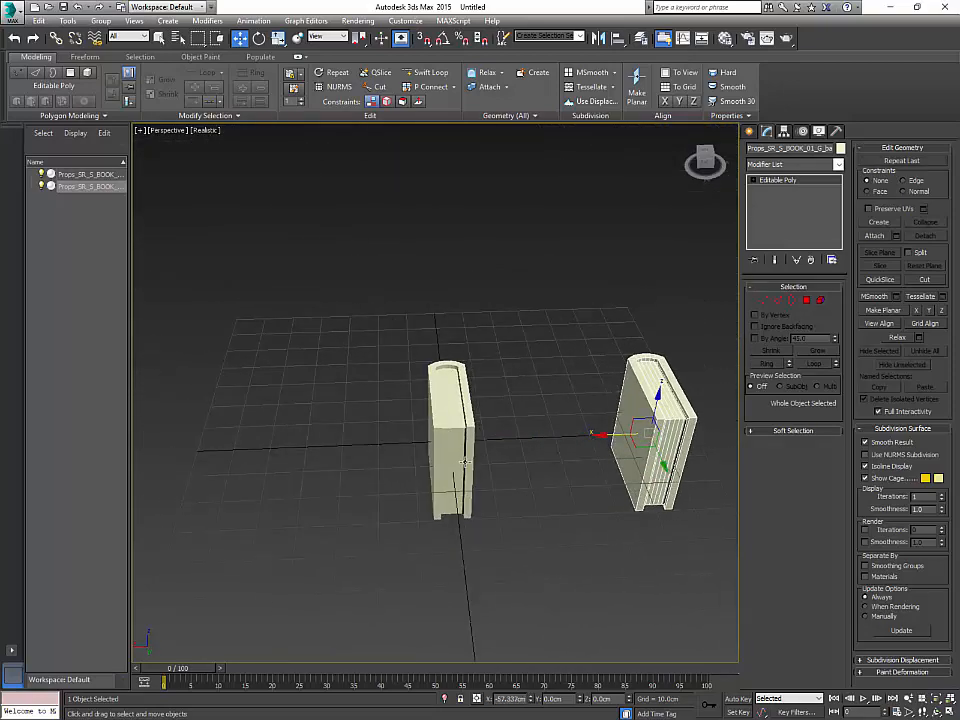
{"action": "left_click", "coordinate": [465, 468]}
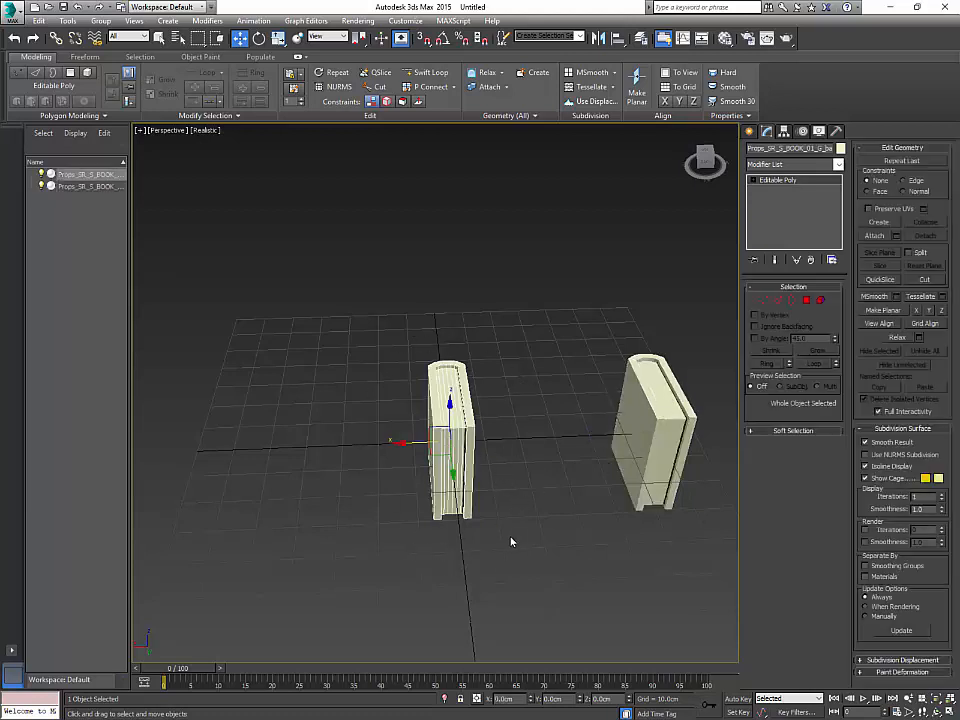
{"action": "left_click", "coordinate": [691, 428]}
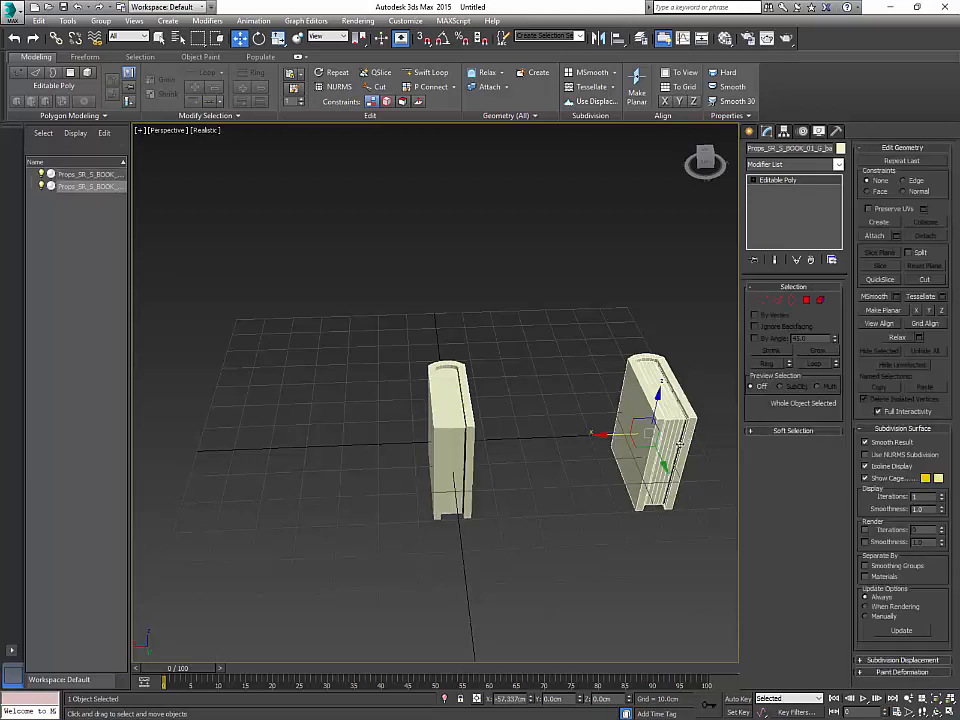
{"action": "middle_click_drag", "start_coordinate": [646, 468], "coordinate": [566, 478], "text": "alt"}
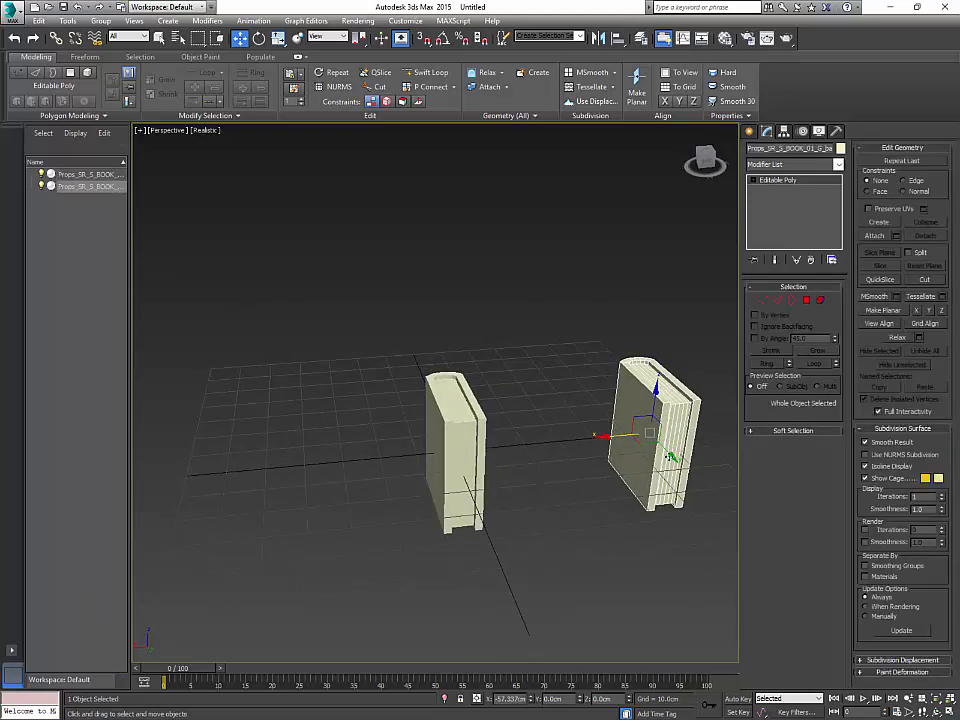
{"action": "left_click", "coordinate": [708, 454]}
{"action": "left_click", "coordinate": [655, 439]}
Step: On the original book, ring-select all the edges running from spine to fore-edge across the covers and pages
{"action": "left_click", "coordinate": [478, 440]}
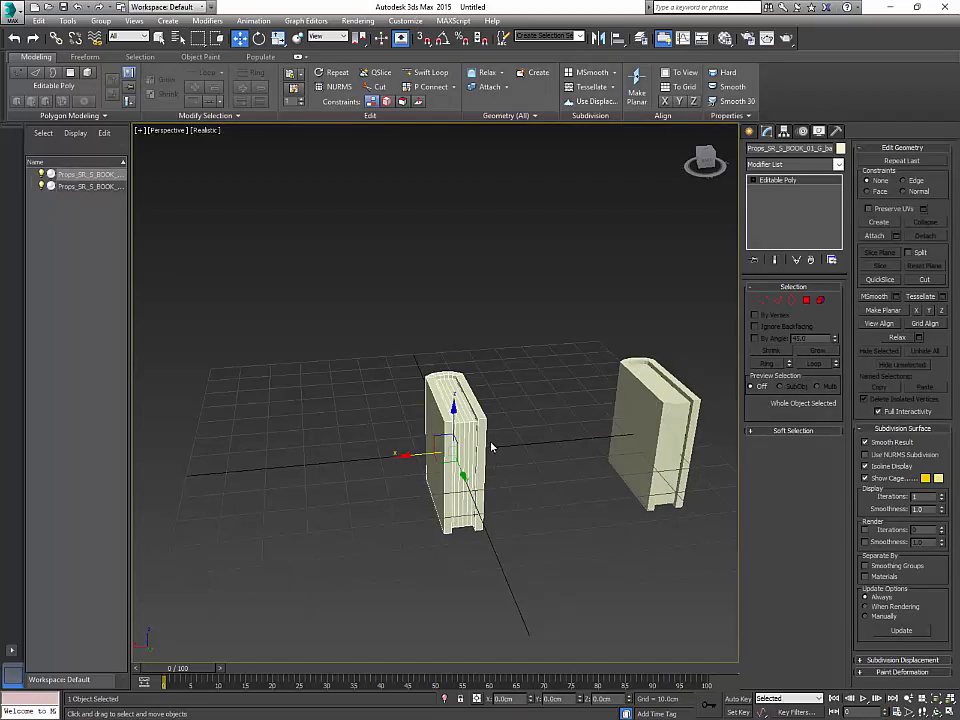
{"action": "scroll", "coordinate": [491, 447], "scroll_direction": "up", "scroll_amount": 6}
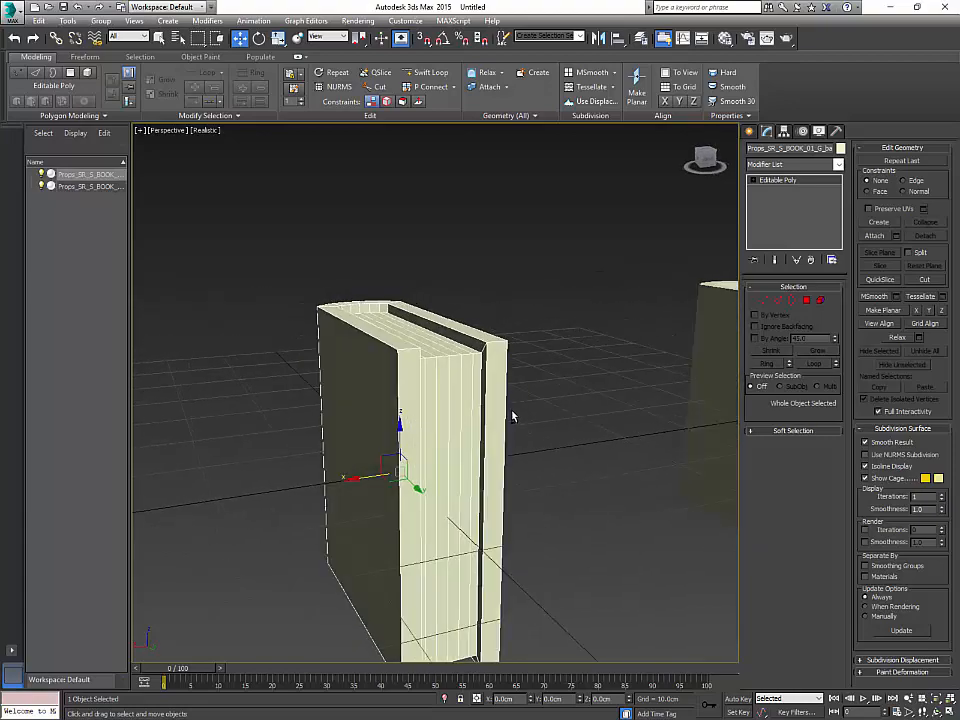
{"action": "middle_click_drag", "start_coordinate": [512, 416], "coordinate": [714, 390], "text": "alt"}
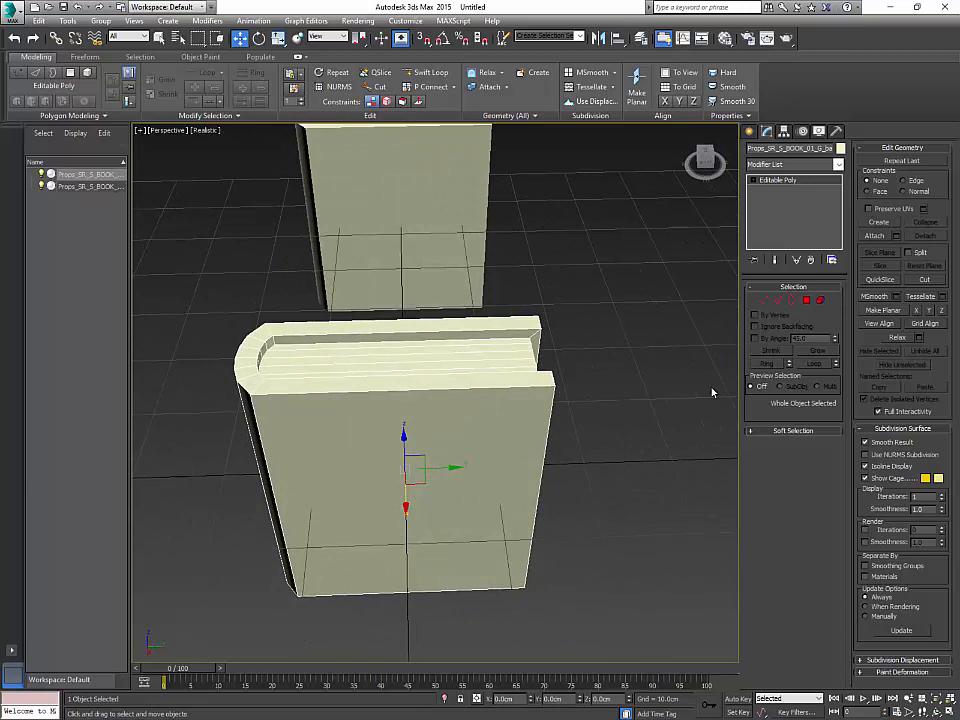
{"action": "left_click", "coordinate": [778, 301]}
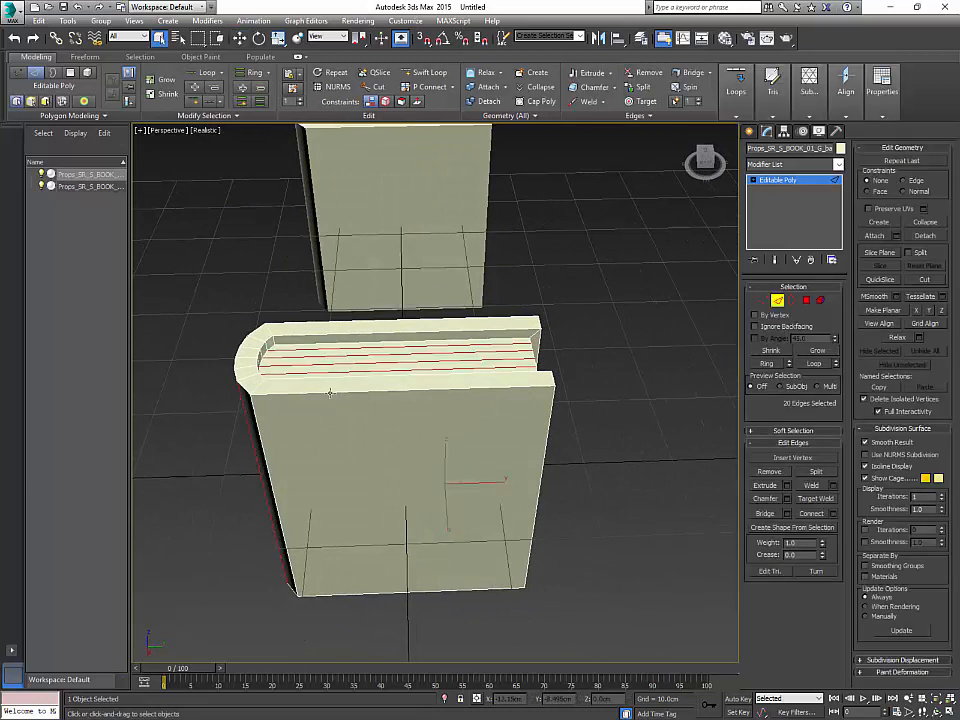
{"action": "left_click", "coordinate": [834, 515]}
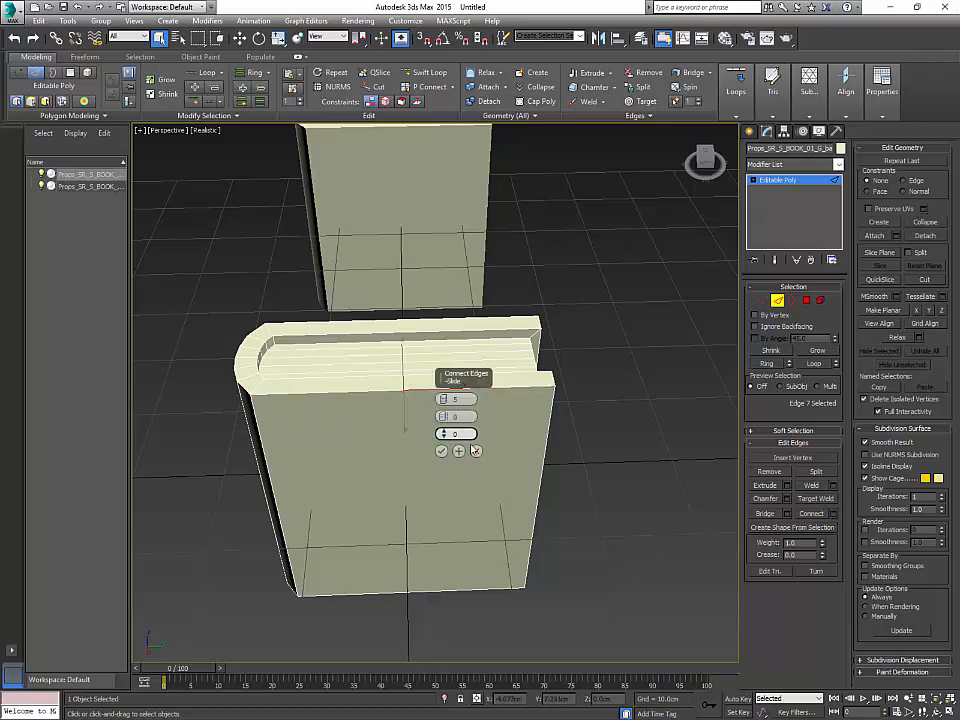
{"action": "left_click", "coordinate": [476, 450]}
{"action": "left_click", "coordinate": [771, 364]}
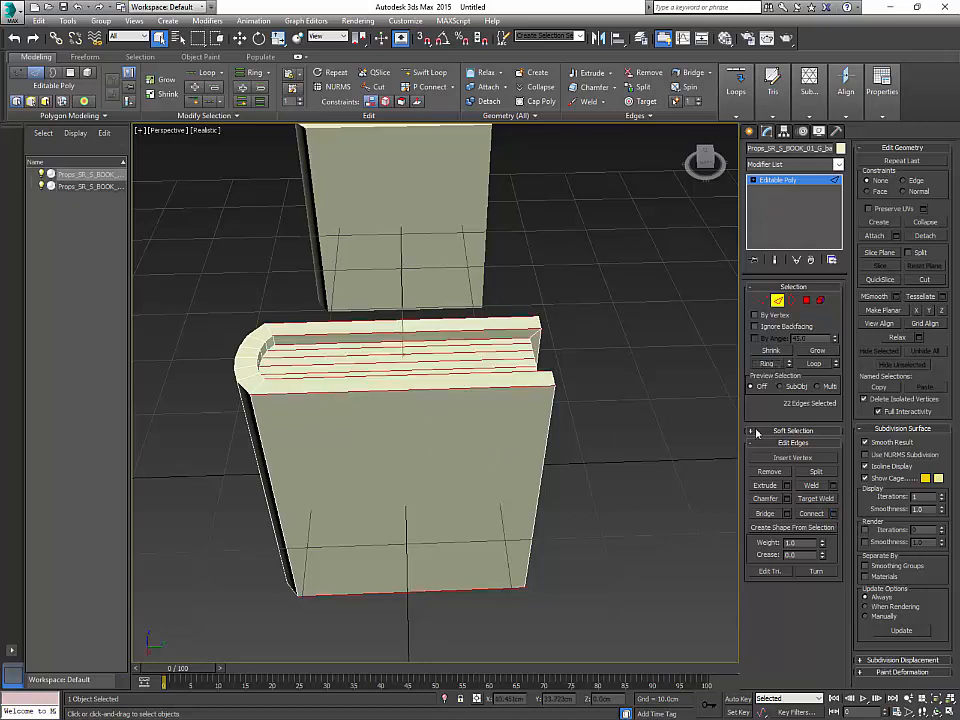
Step: Connect the selected ring edges with 5 segments and a pinch of -91
{"action": "left_click", "coordinate": [833, 514]}
{"action": "middle_click_drag", "start_coordinate": [556, 511], "coordinate": [546, 495], "text": "alt"}
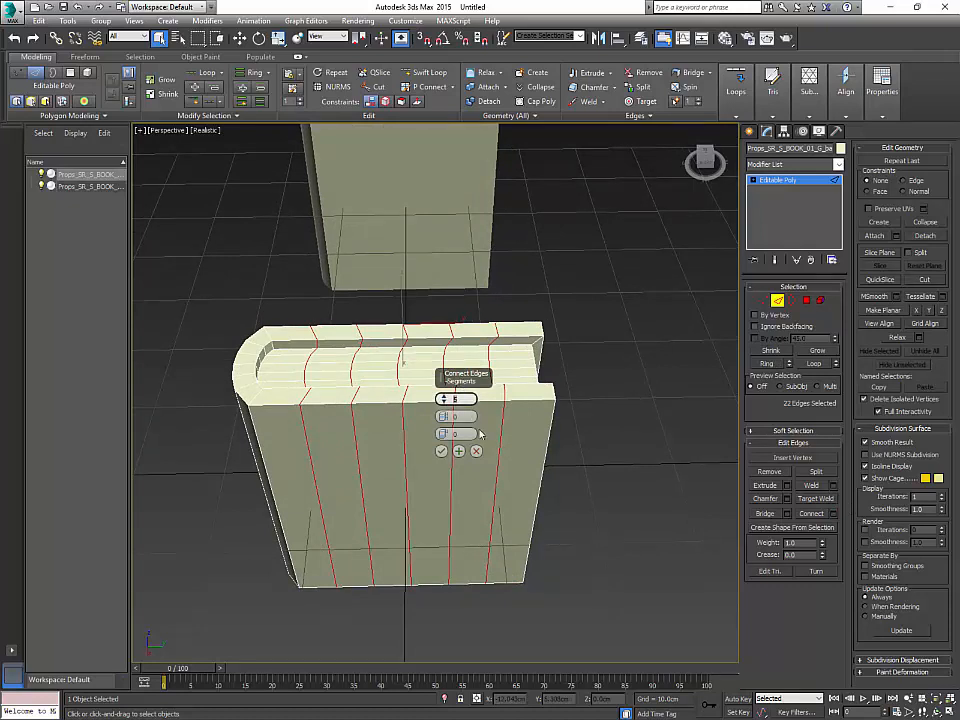
{"action": "left_click_drag", "start_coordinate": [446, 420], "coordinate": [443, 634]}
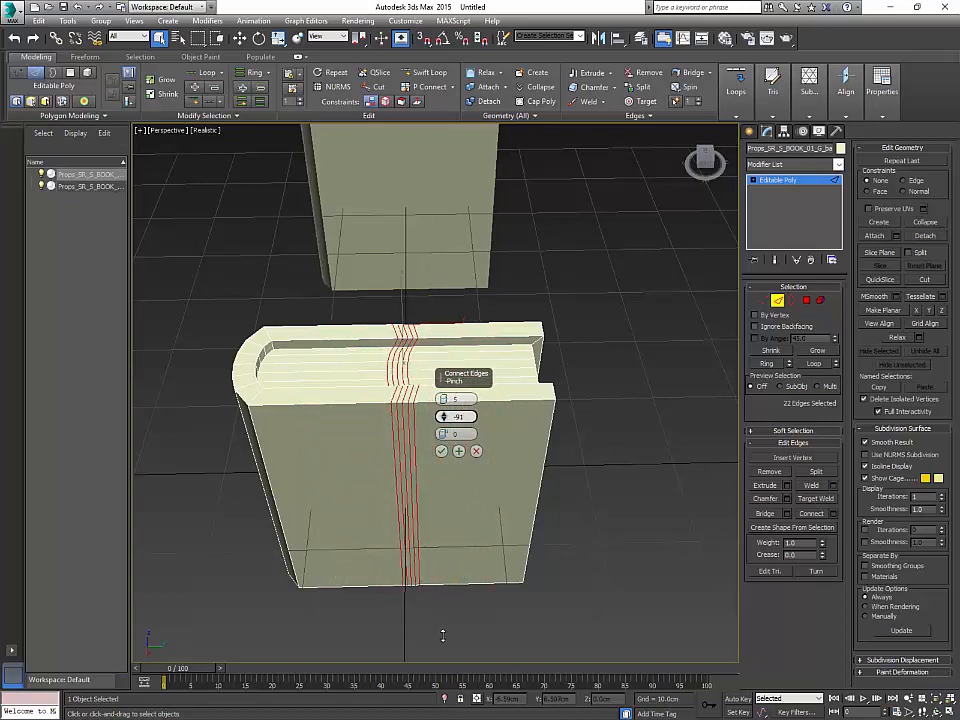
{"action": "left_click", "coordinate": [441, 451]}
Step: Move the five new edge loops along the Y axis until they sit close to the spine
{"action": "key", "text": "w"}
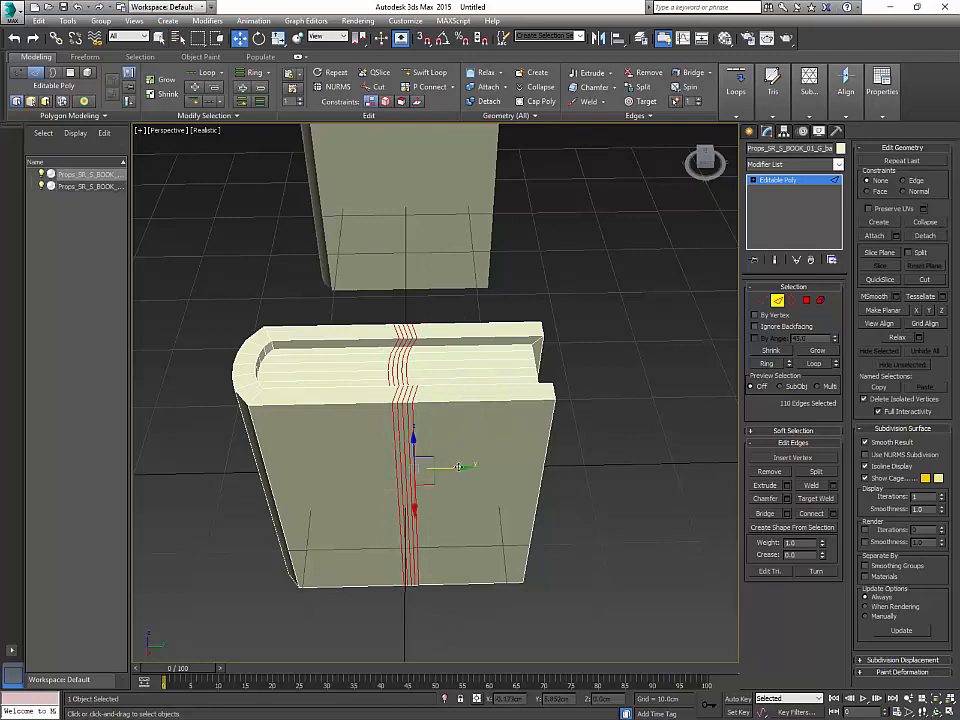
{"action": "left_click_drag", "start_coordinate": [463, 467], "coordinate": [373, 472]}
{"action": "middle_click_drag", "start_coordinate": [363, 475], "coordinate": [467, 484], "text": "alt"}
Step: In the top view, push one cover's middle outer loop vertices inward to form a hinge groove, its centre vertices at X 4.892 cm
{"action": "key", "text": "t"}
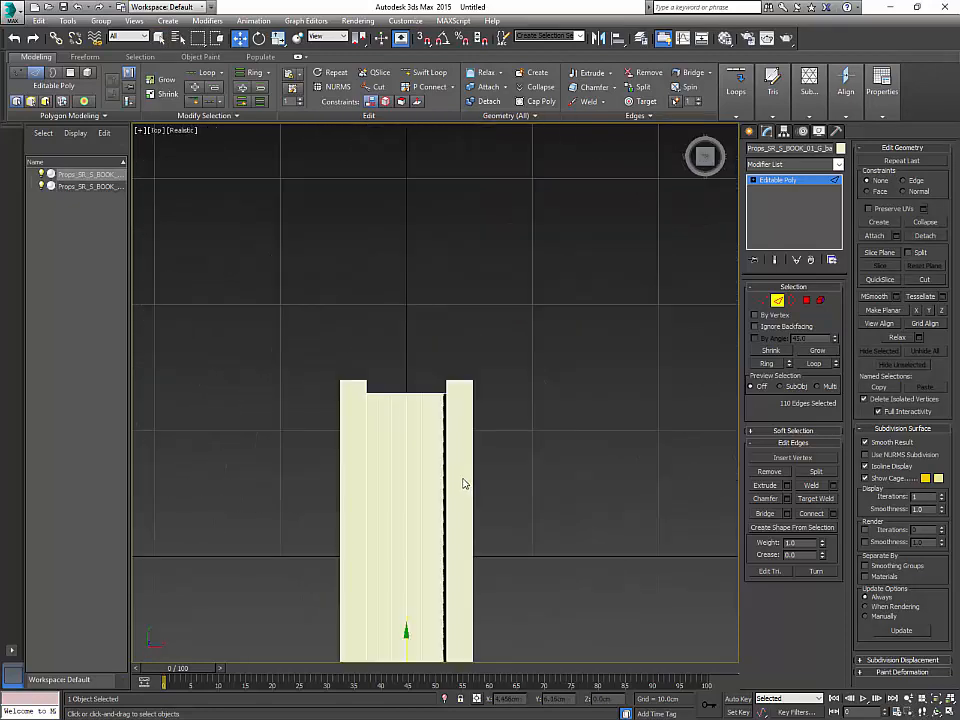
{"action": "key", "text": "z"}
{"action": "middle_click_drag", "start_coordinate": [588, 497], "coordinate": [547, 507]}
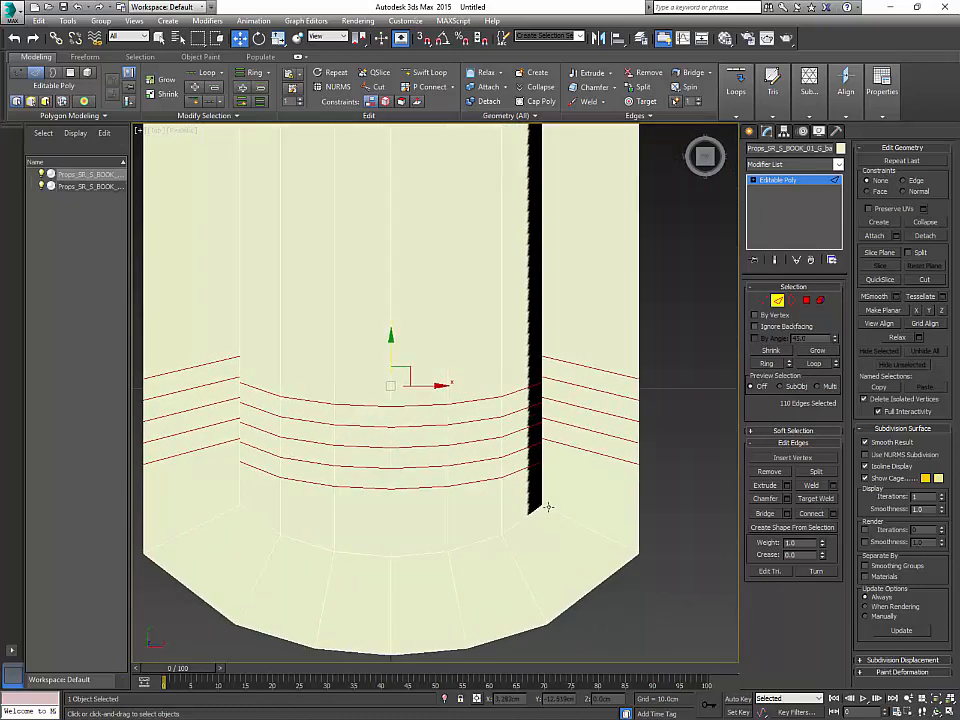
{"action": "left_click", "coordinate": [763, 300]}
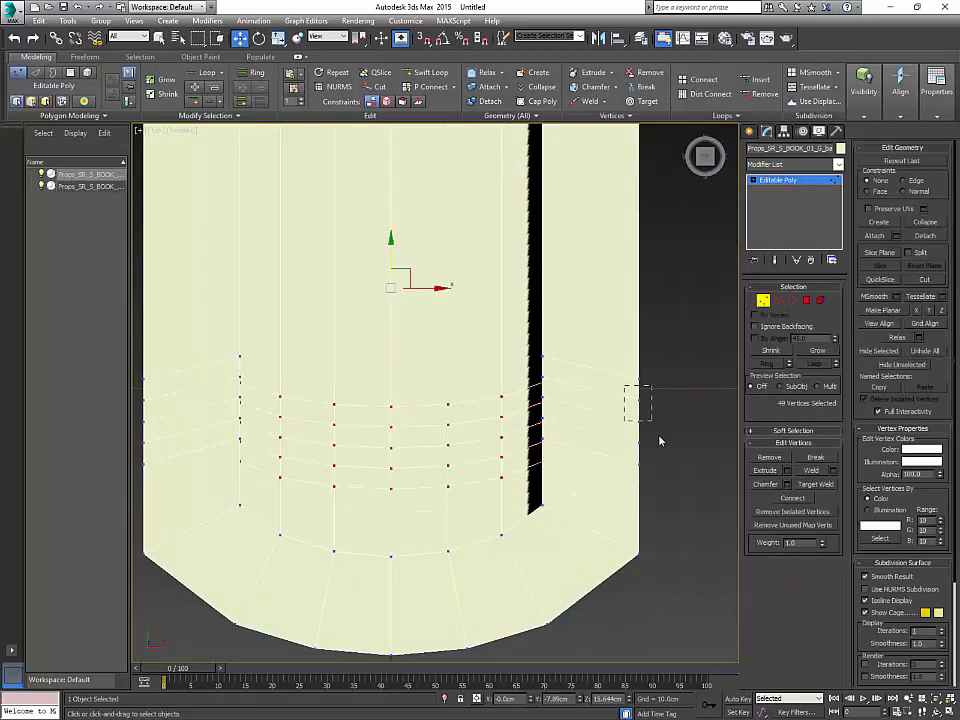
{"action": "left_click_drag", "start_coordinate": [659, 440], "coordinate": [651, 441]}
{"action": "middle_click_drag", "start_coordinate": [651, 441], "coordinate": [651, 472]}
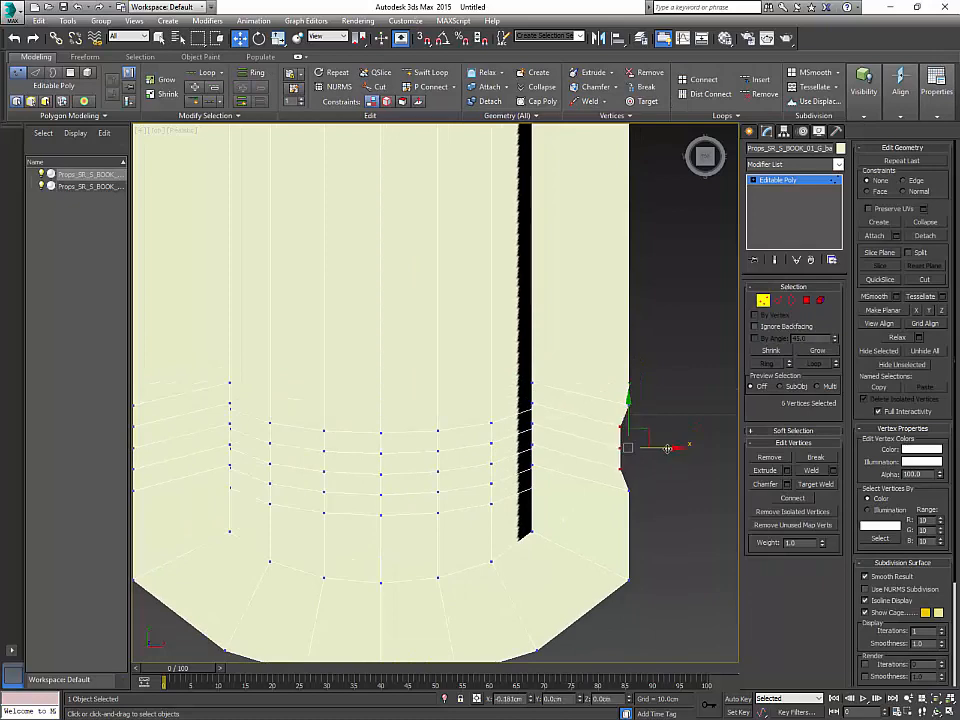
{"action": "left_click_drag", "start_coordinate": [667, 447], "coordinate": [658, 472]}
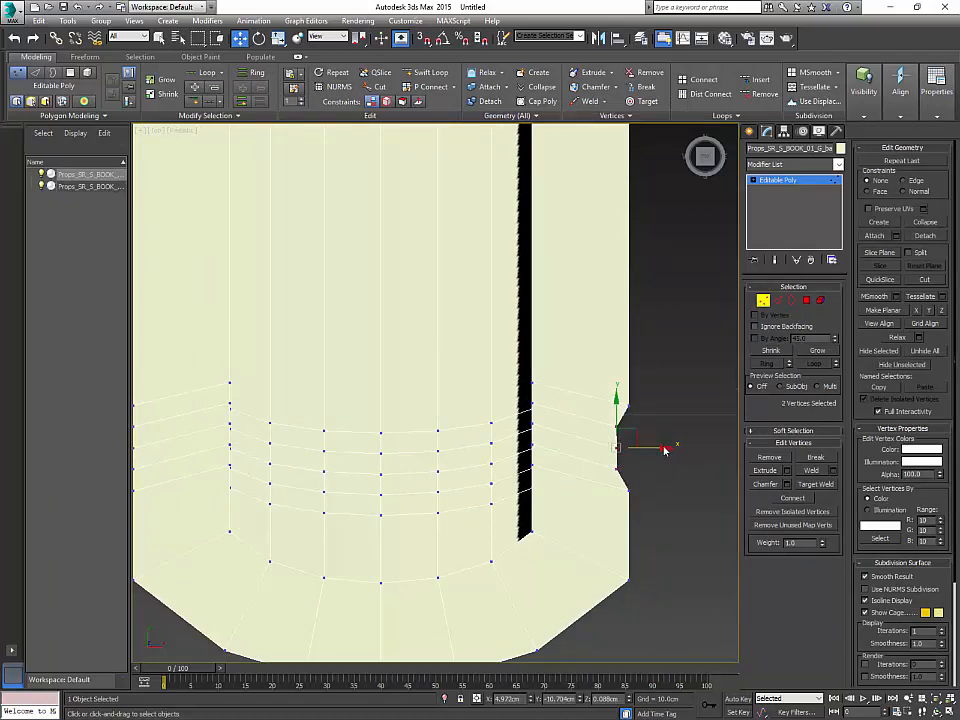
{"action": "key", "text": "p"}
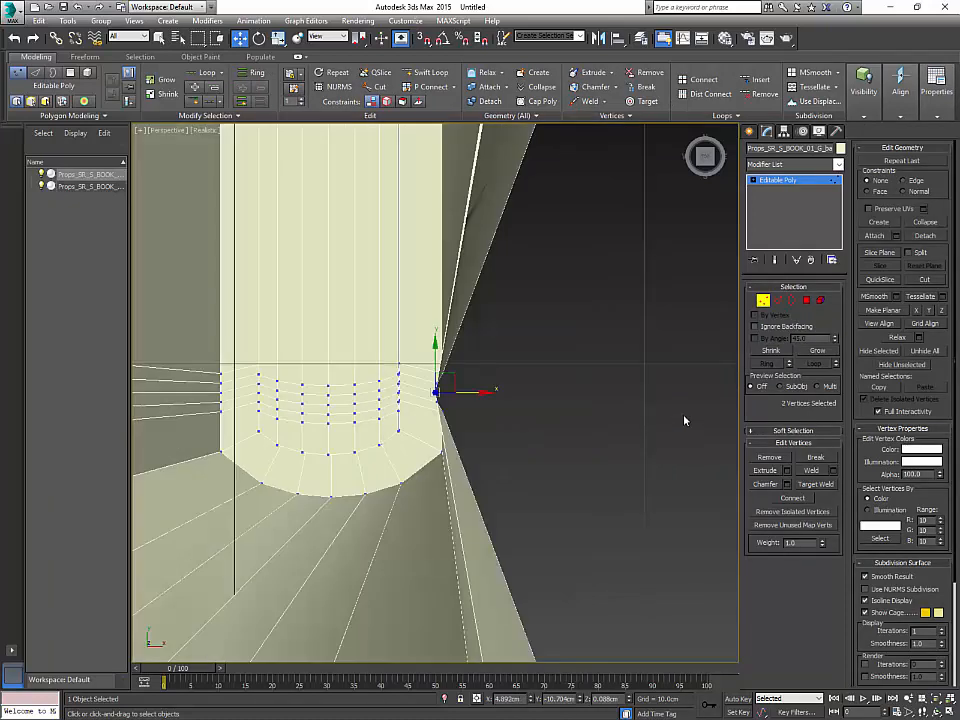
Step: Leave vertex editing and examine the hinge groove near the spine from several angles around the book
{"action": "middle_click_drag", "start_coordinate": [557, 529], "coordinate": [511, 519], "text": "alt"}
{"action": "scroll", "coordinate": [511, 519], "scroll_direction": "up", "scroll_amount": 2}
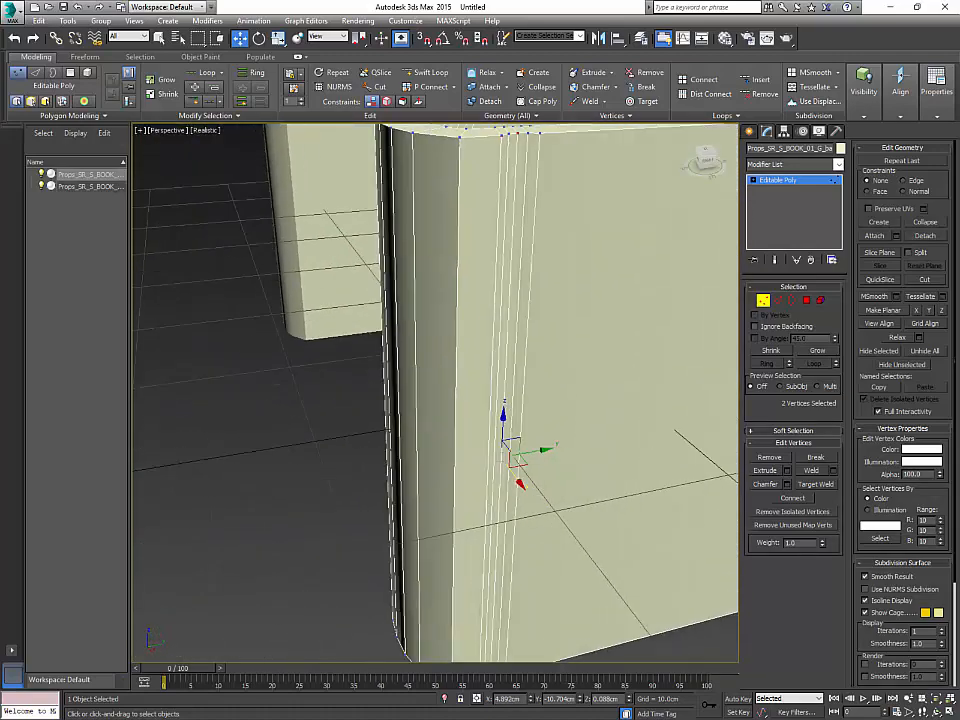
{"action": "scroll", "coordinate": [511, 519], "scroll_direction": "down", "scroll_amount": 6}
{"action": "left_click", "coordinate": [766, 302]}
{"action": "left_click", "coordinate": [664, 355]}
{"action": "middle_click_drag", "start_coordinate": [668, 436], "coordinate": [551, 478], "text": "alt"}
{"action": "left_click", "coordinate": [492, 484]}
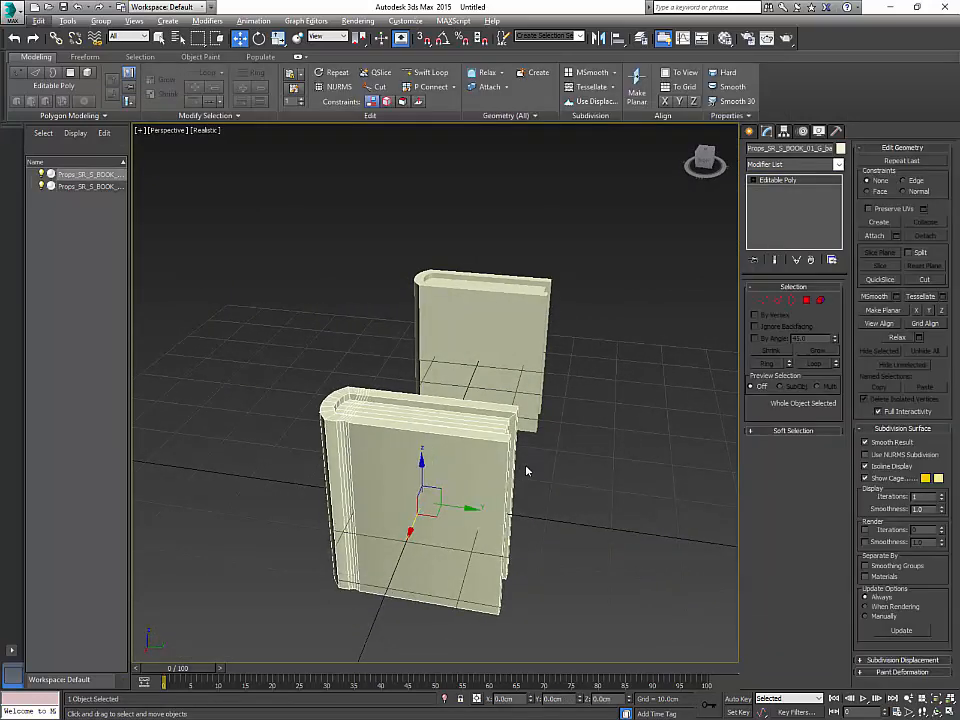
{"action": "middle_click_drag", "start_coordinate": [385, 368], "coordinate": [414, 419], "text": "alt"}
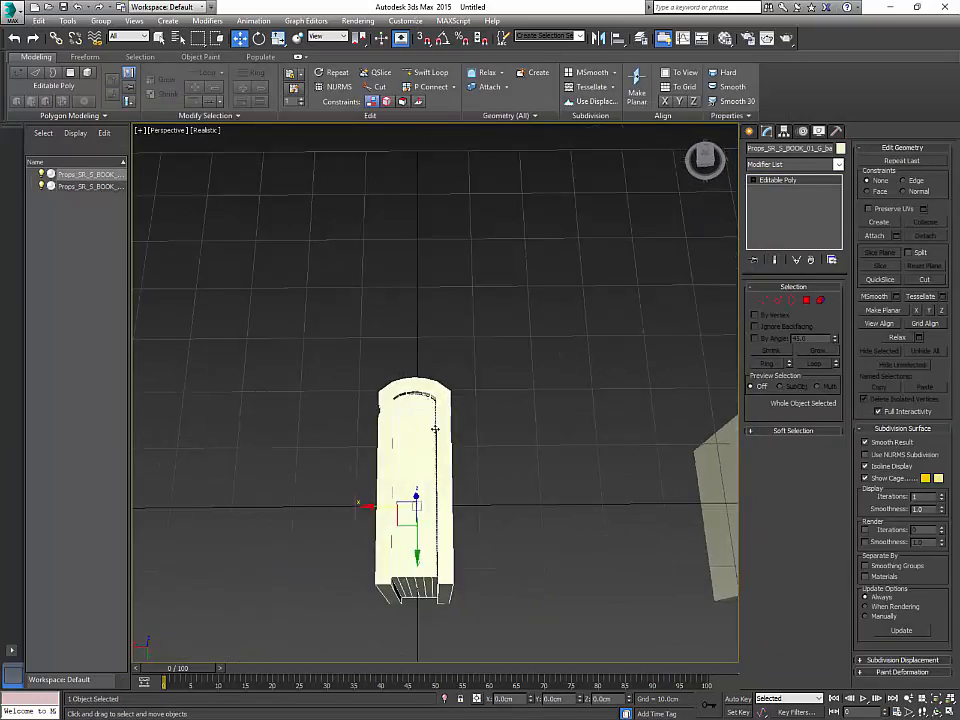
Step: In the top view, delete all polygons on the half of the book without the groove, up to the centre line
{"action": "key", "text": "t"}
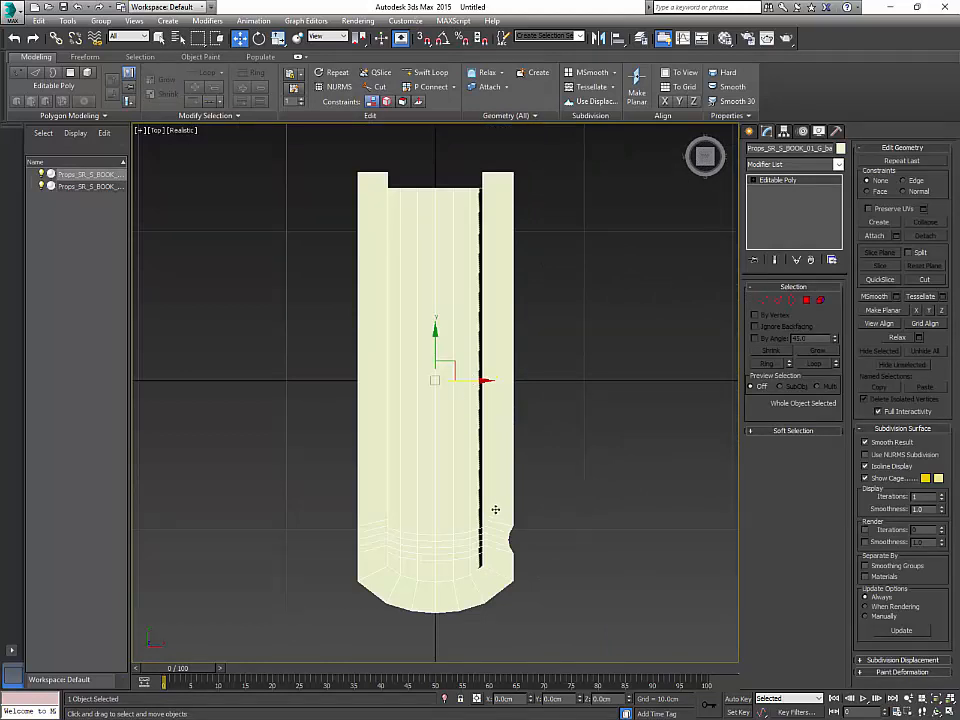
{"action": "key", "text": "4"}
{"action": "left_click_drag", "start_coordinate": [313, 154], "coordinate": [431, 700]}
{"action": "key", "text": "Delete"}
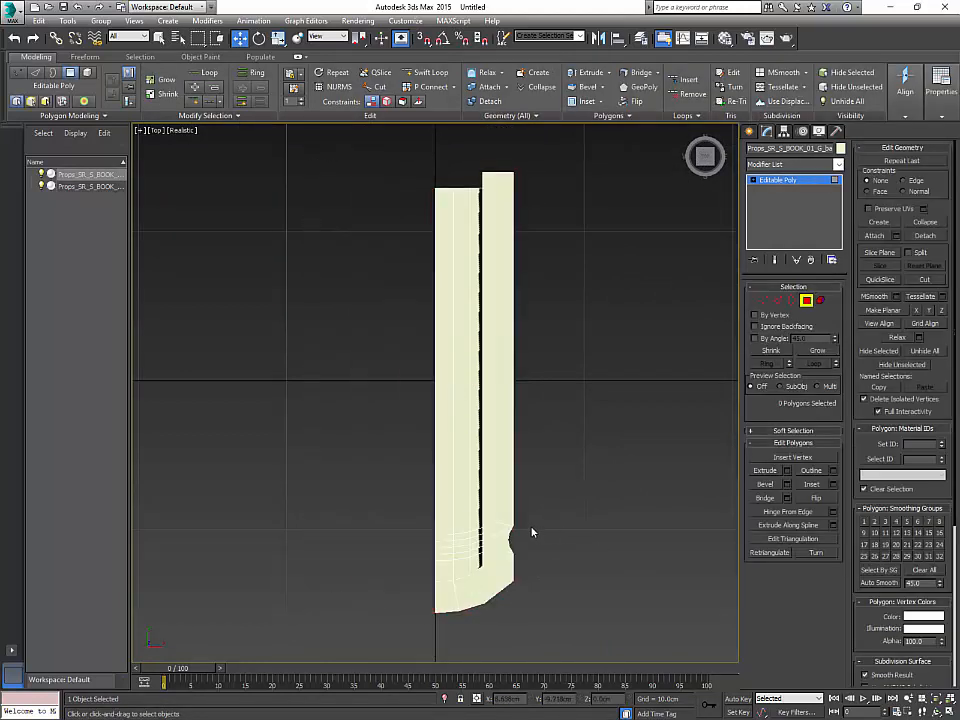
{"action": "middle_click_drag", "start_coordinate": [533, 532], "coordinate": [605, 514], "text": "alt"}
{"action": "left_click", "coordinate": [806, 302]}
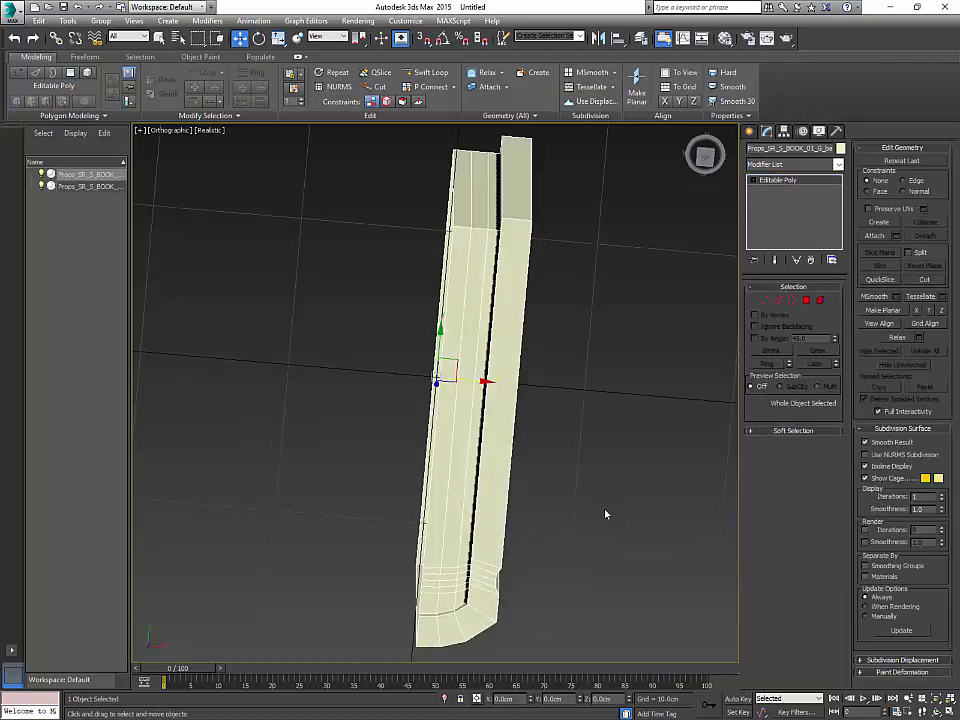
Step: Add a Symmetry modifier to the remaining half of the book to rebuild the missing half across the X axis
{"action": "key", "text": "t"}
{"action": "scroll", "coordinate": [604, 505], "scroll_direction": "down", "scroll_amount": 5}
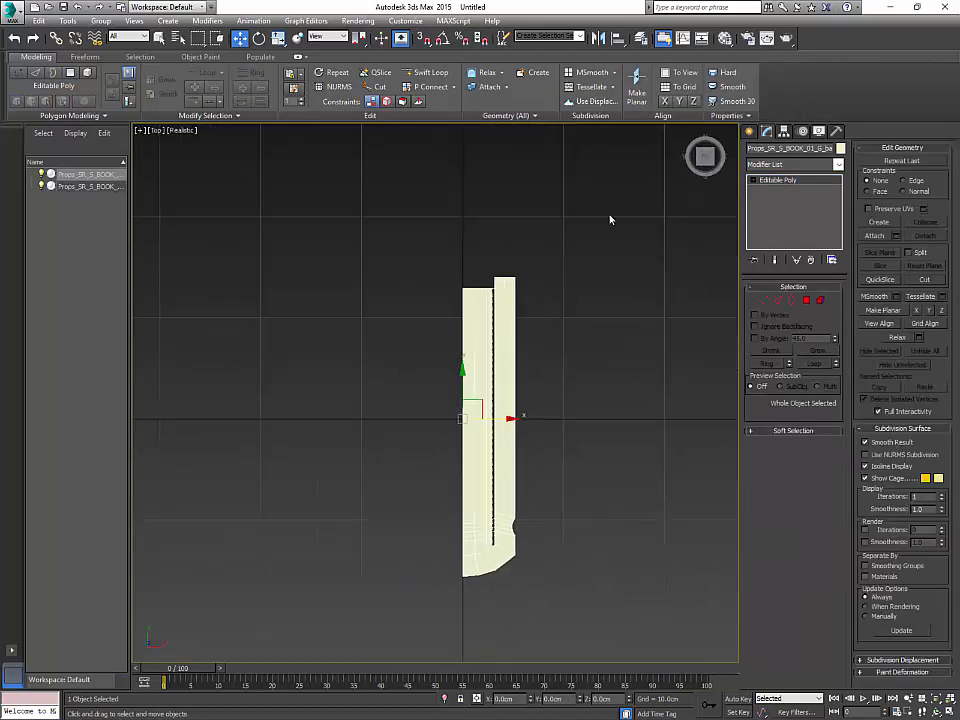
{"action": "left_click", "coordinate": [599, 38]}
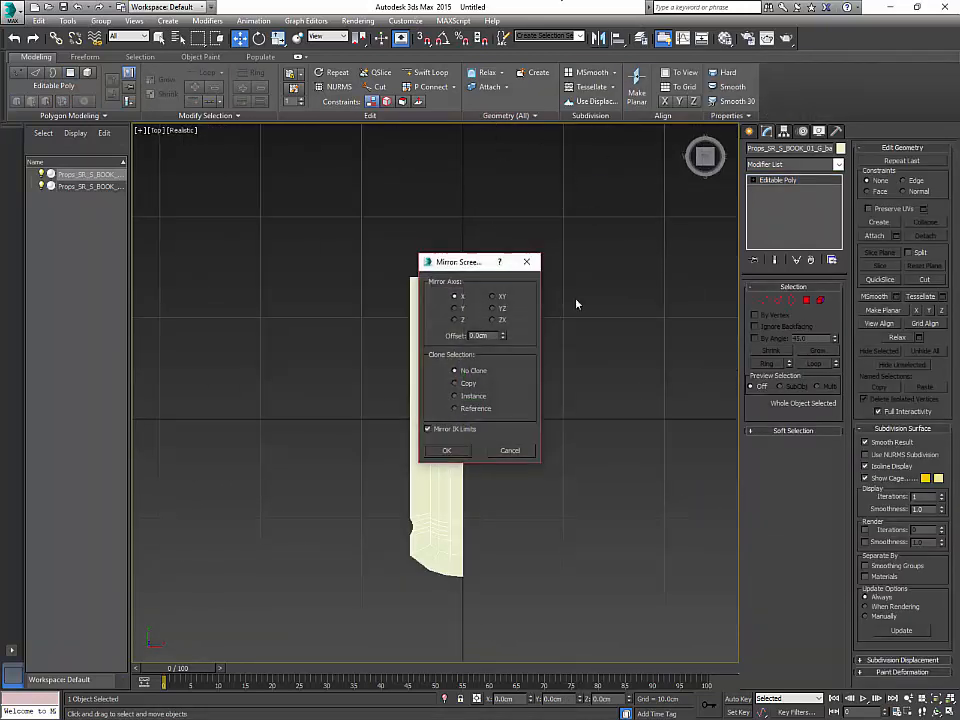
{"action": "key", "text": "Escape"}
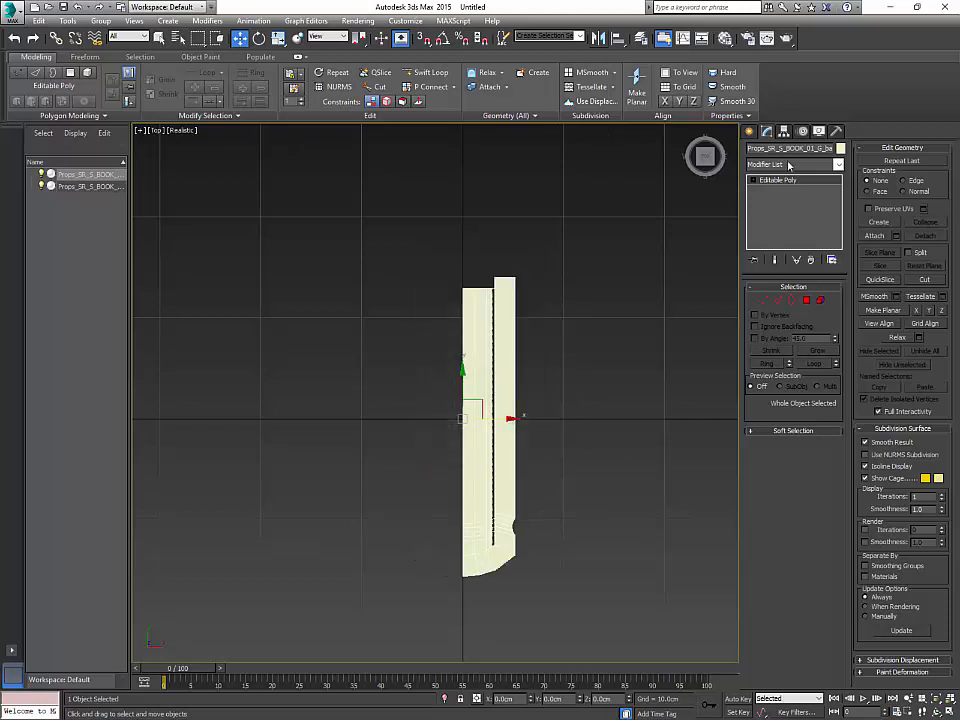
{"action": "left_click", "coordinate": [795, 164]}
{"action": "type", "text": "sym"}
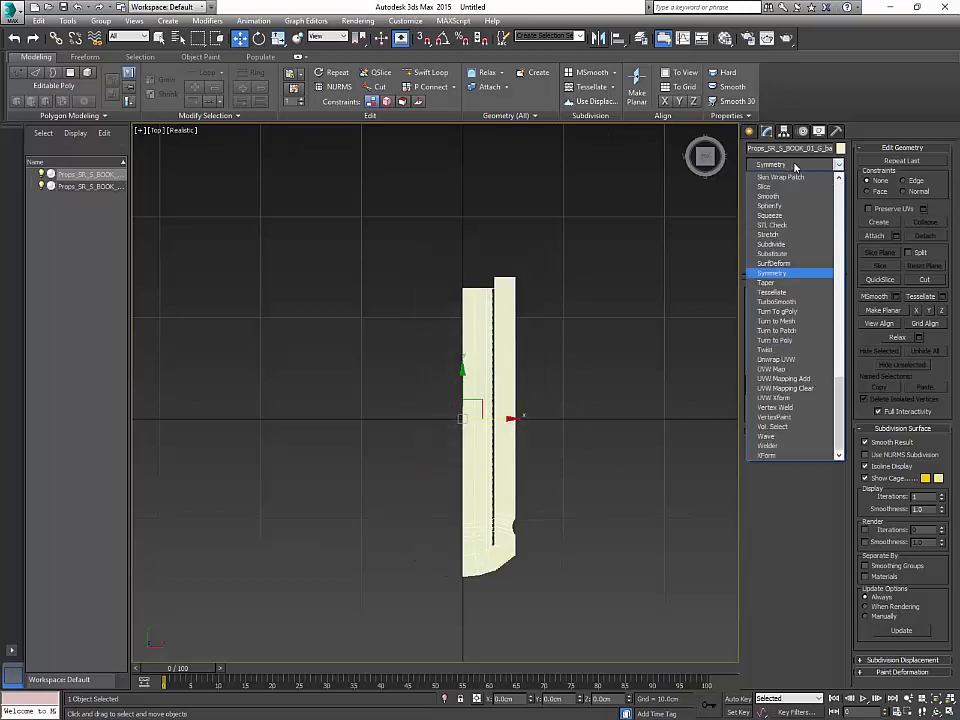
{"action": "key", "text": "Return"}
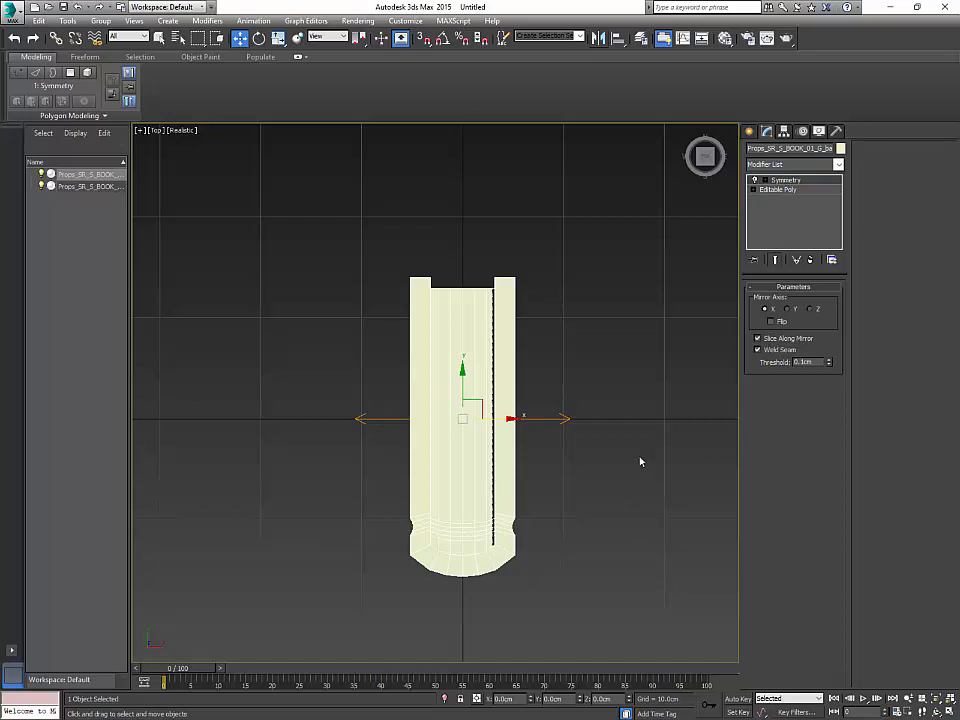
Step: Try the Symmetry modifier's Y and Z mirror axes and its flip option, returning to X without flip
{"action": "left_click", "coordinate": [787, 310]}
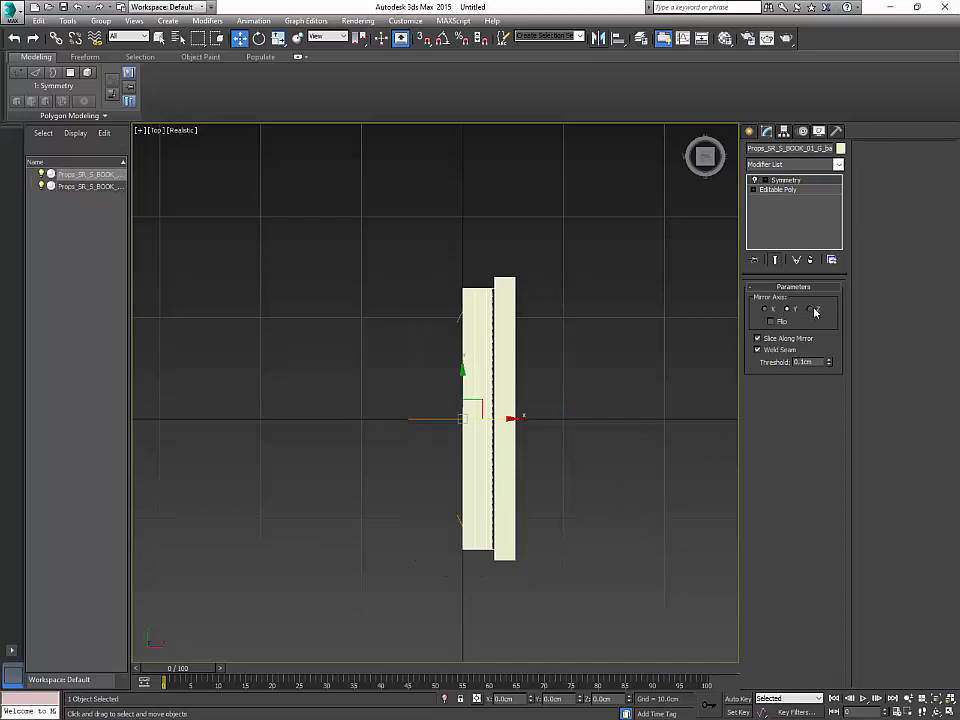
{"action": "left_click", "coordinate": [813, 310]}
{"action": "left_click", "coordinate": [766, 310]}
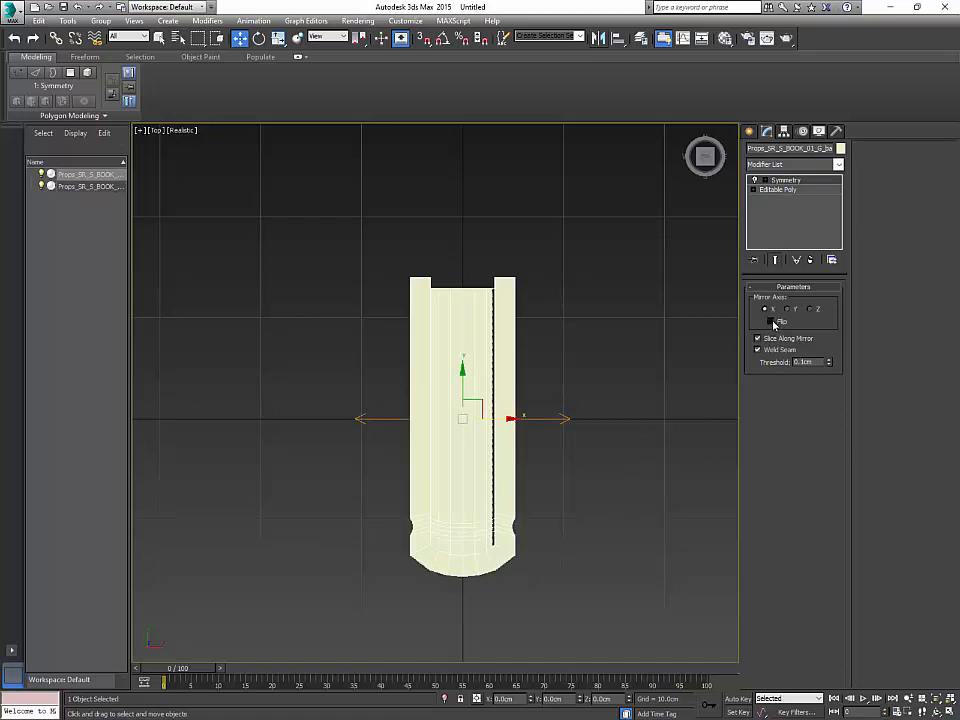
{"action": "left_click", "coordinate": [770, 322]}
{"action": "left_click", "coordinate": [769, 321]}
Step: Convert the mirrored book back to an Editable Poly, collapsing the Symmetry modifier
{"action": "key", "text": "p"}
{"action": "middle_click_drag", "start_coordinate": [560, 520], "coordinate": [640, 468], "text": "alt"}
{"action": "right_click", "coordinate": [517, 441]}
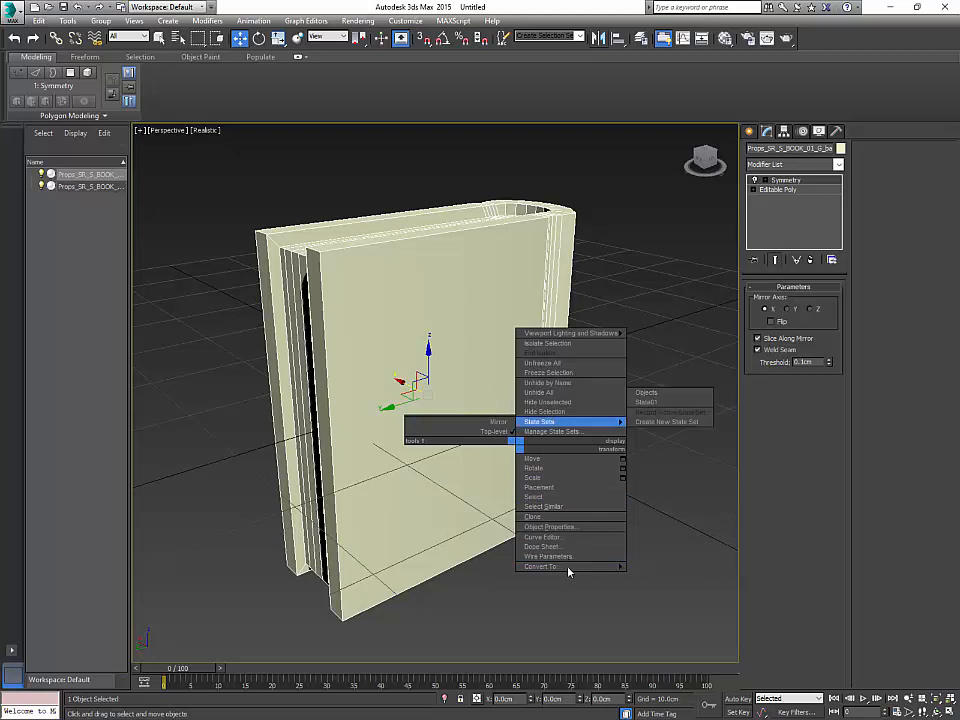
{"action": "left_click", "coordinate": [618, 574]}
{"action": "right_click", "coordinate": [501, 484]}
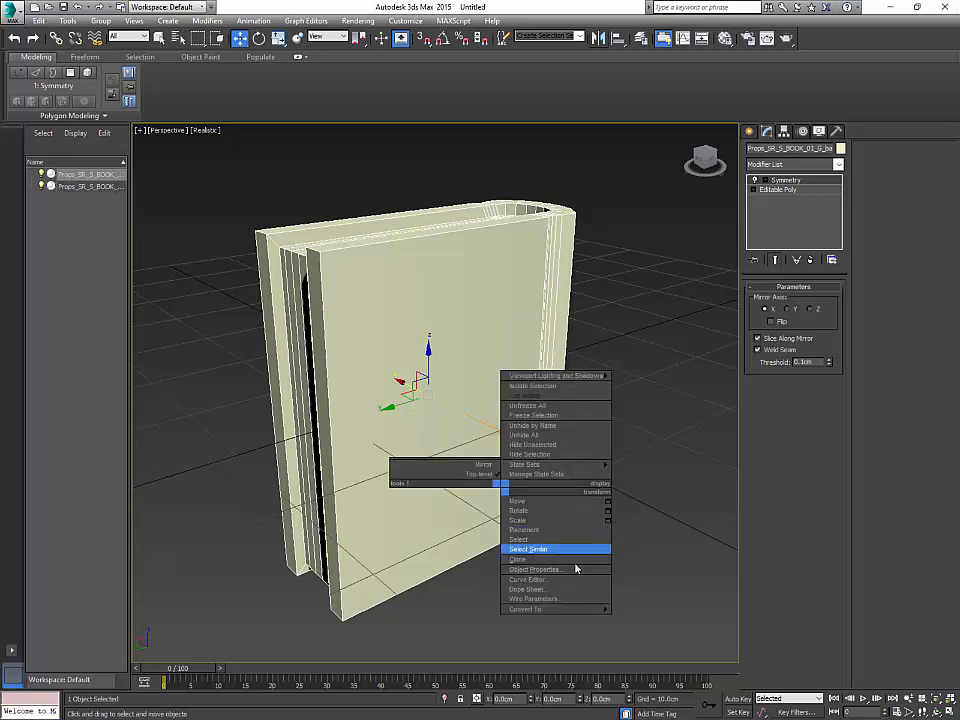
{"action": "mouse_move", "coordinate": [604, 610]}
{"action": "left_click", "coordinate": [673, 595]}
Step: Ring-select the short edges across the cover's thickness, running around both boards and the spine
{"action": "middle_click_drag", "start_coordinate": [673, 595], "coordinate": [773, 416], "text": "alt"}
{"action": "left_click", "coordinate": [778, 301]}
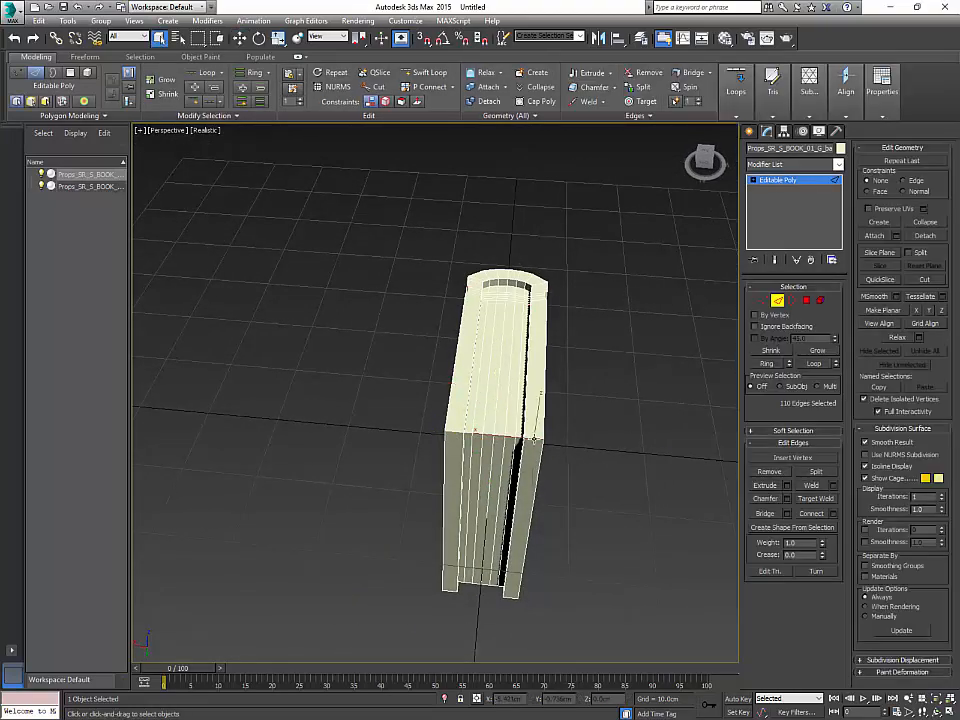
{"action": "left_click", "coordinate": [767, 364]}
{"action": "middle_click_drag", "start_coordinate": [640, 500], "coordinate": [682, 431], "text": "alt"}
Step: Connect the selected cover-thickness edges with 3 segments
{"action": "left_click", "coordinate": [833, 513]}
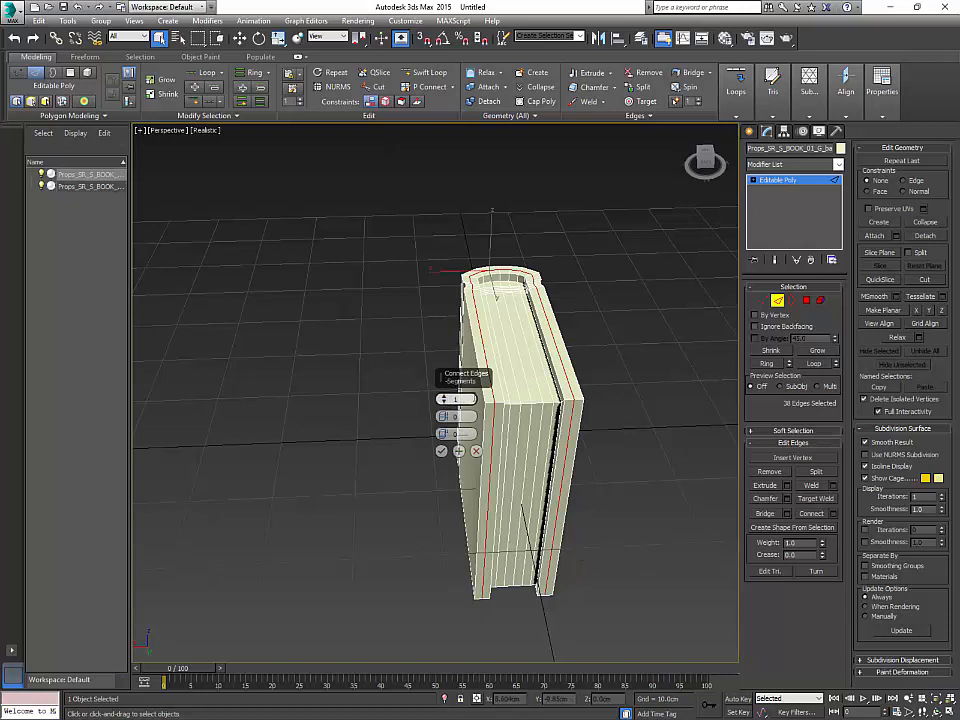
{"action": "left_click_drag", "start_coordinate": [444, 399], "coordinate": [444, 392]}
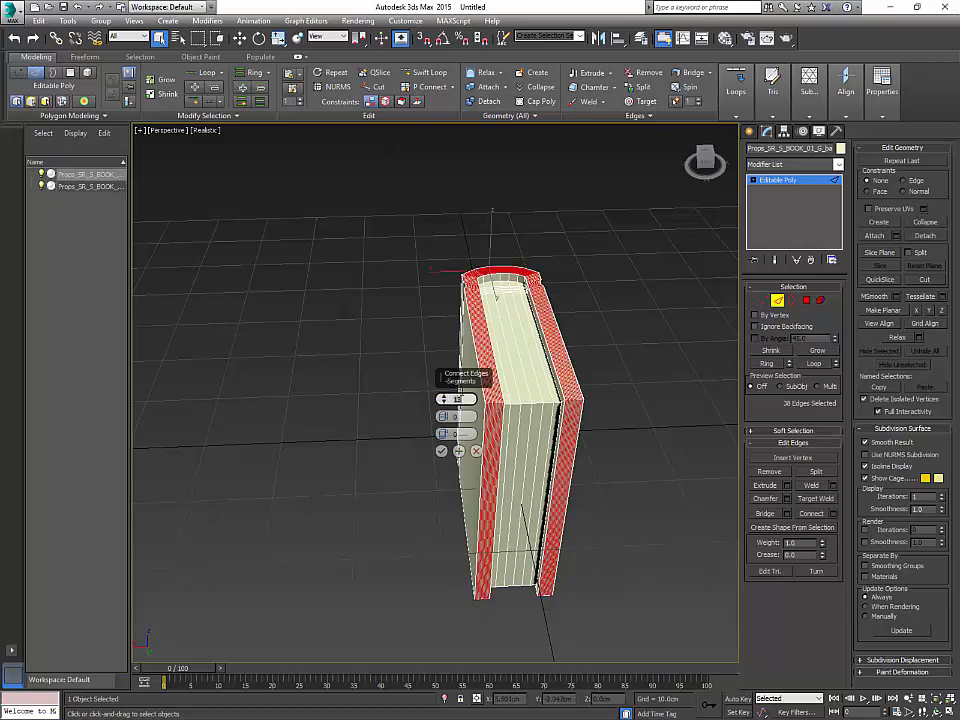
{"action": "type", "text": "3"}
{"action": "key", "text": "Return"}
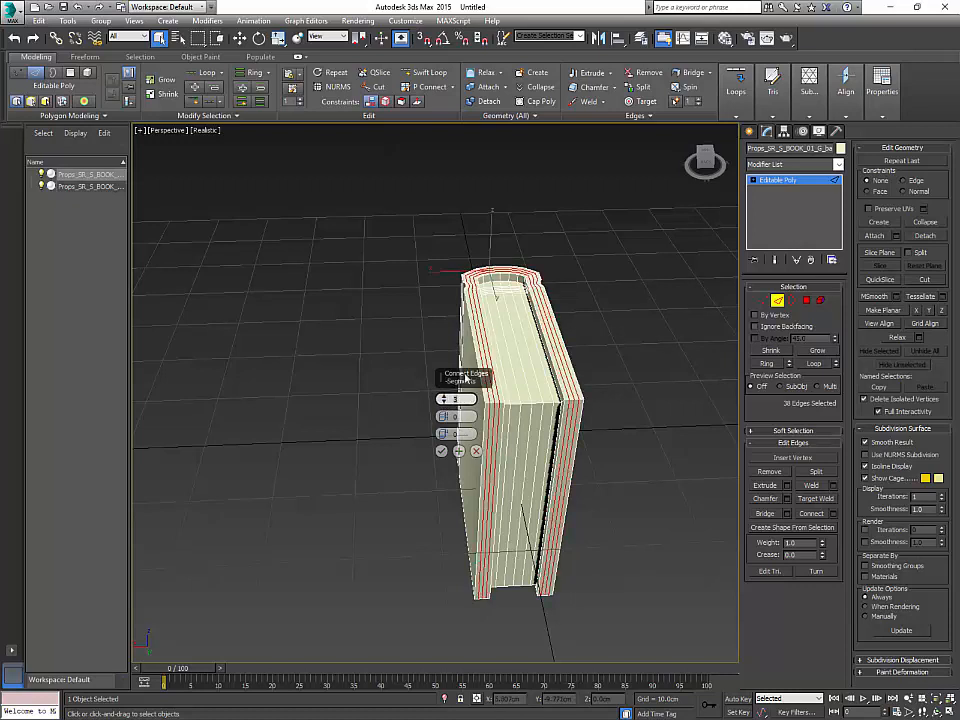
{"action": "left_click", "coordinate": [441, 451]}
Step: In the top view, move the three inner vertex pairs of the grooved cover's fore-edge outward along Y
{"action": "key", "text": "t"}
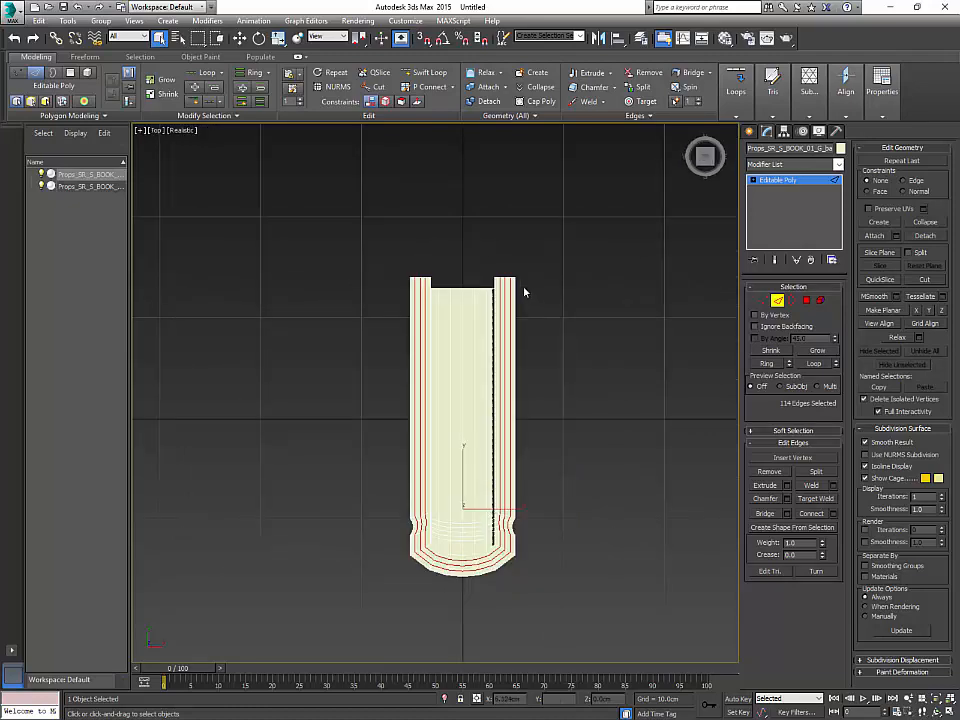
{"action": "scroll", "coordinate": [518, 340], "scroll_direction": "up", "scroll_amount": 6}
{"action": "key", "text": "1"}
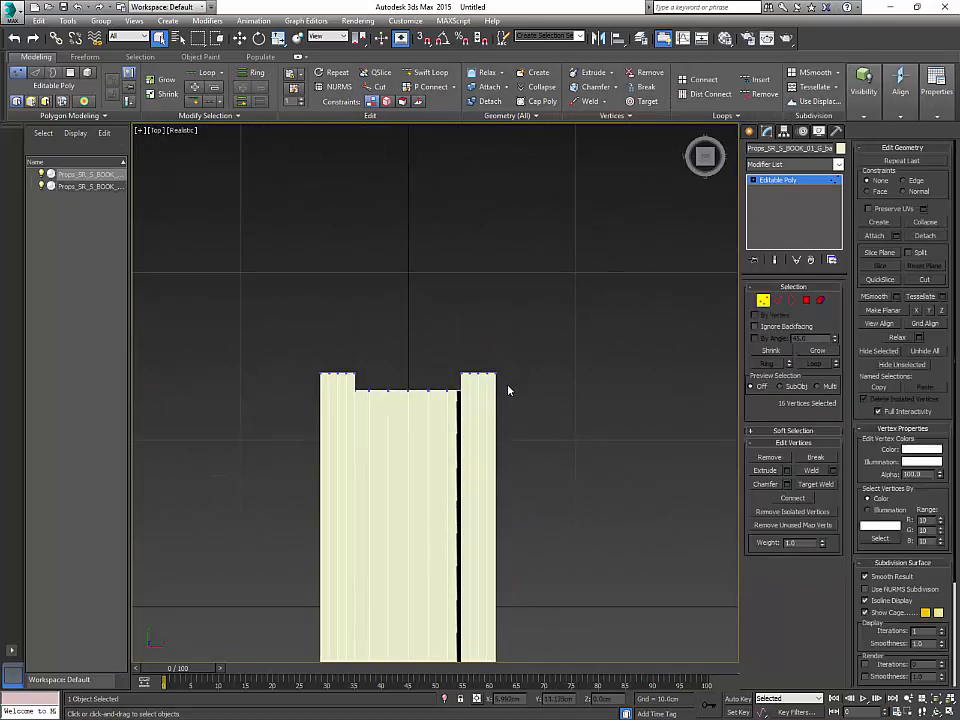
{"action": "scroll", "coordinate": [508, 390], "scroll_direction": "up", "scroll_amount": 4}
{"action": "left_click_drag", "start_coordinate": [473, 400], "coordinate": [473, 399]}
{"action": "key", "text": "w"}
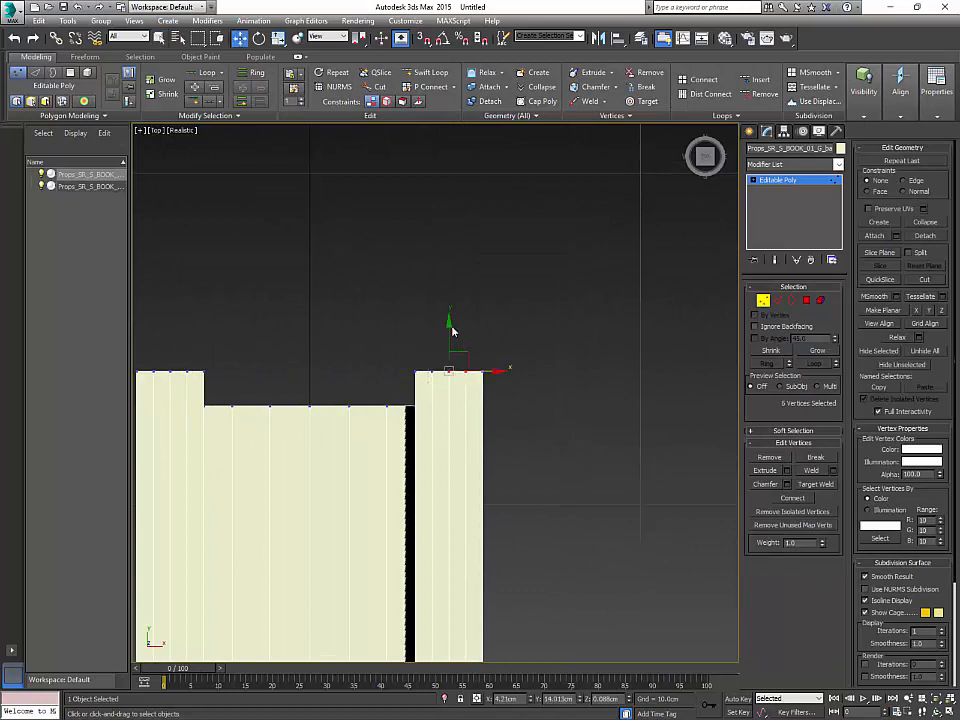
{"action": "left_click", "coordinate": [449, 371]}
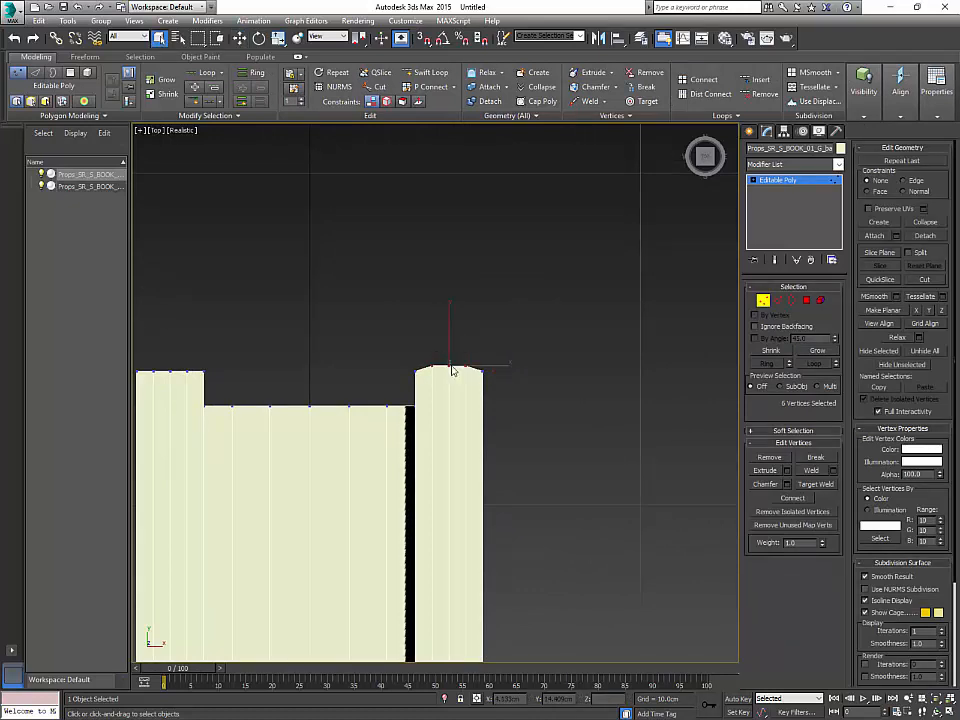
Step: Push the fore-edge's centre vertices further out, and shift all six inner vertices outward to Y 14.266 cm for a rounded edge
{"action": "left_click_drag", "start_coordinate": [450, 335], "coordinate": [449, 364]}
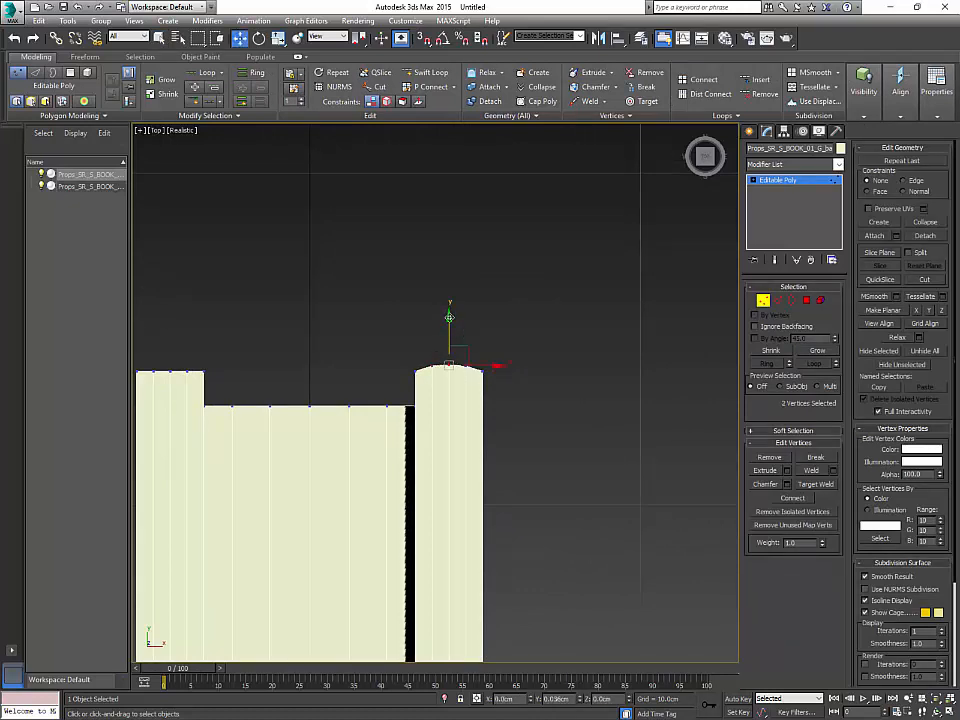
{"action": "left_click_drag", "start_coordinate": [449, 318], "coordinate": [449, 316]}
{"action": "left_click_drag", "start_coordinate": [423, 340], "coordinate": [472, 380]}
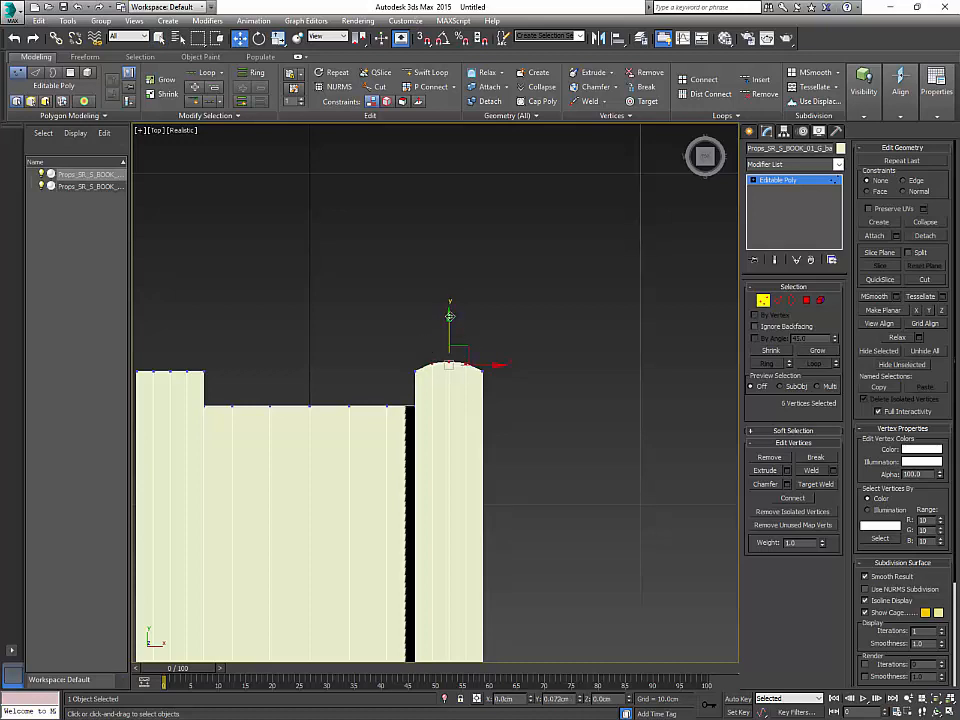
{"action": "left_click_drag", "start_coordinate": [449, 316], "coordinate": [449, 314]}
Step: Examine the rounded fore-edge in the perspective view and compare it with the opposite cover's flat edge
{"action": "key", "text": "p"}
{"action": "key", "text": "z"}
{"action": "middle_click_drag", "start_coordinate": [477, 280], "coordinate": [515, 312]}
{"action": "scroll", "coordinate": [581, 544], "scroll_direction": "down", "scroll_amount": 12}
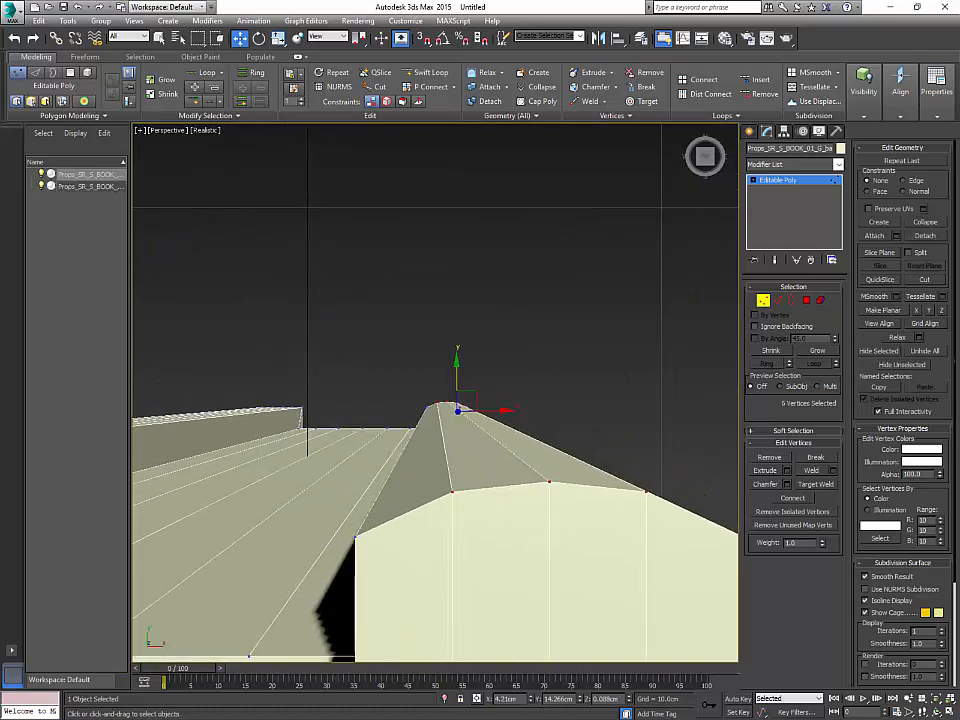
{"action": "middle_click_drag", "start_coordinate": [618, 632], "coordinate": [547, 540], "text": "alt"}
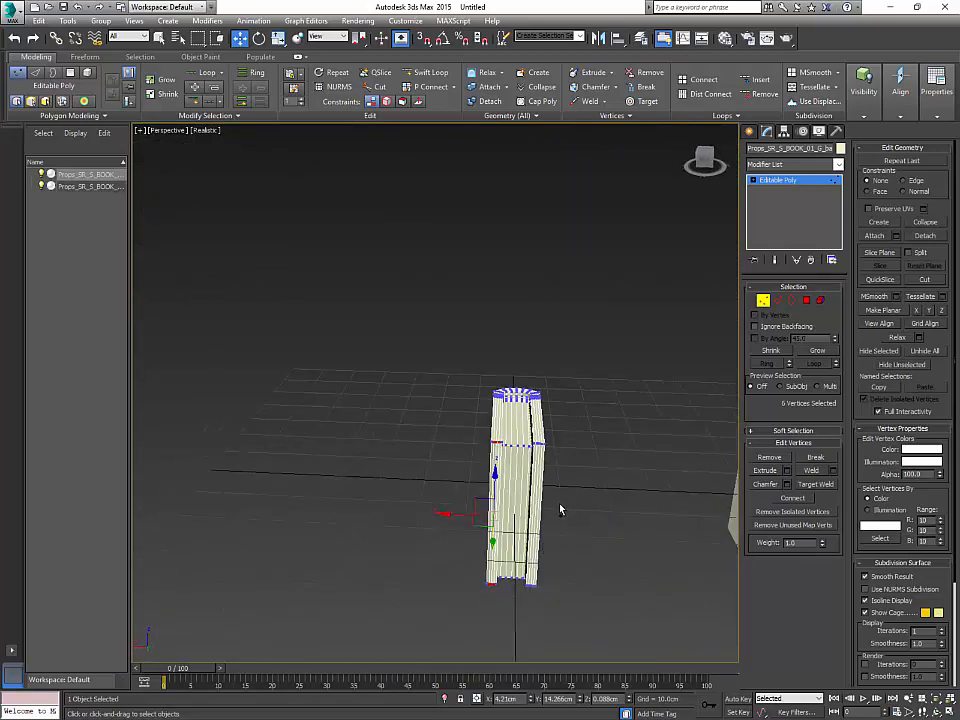
{"action": "scroll", "coordinate": [561, 508], "scroll_direction": "down", "scroll_amount": 3}
{"action": "scroll", "coordinate": [560, 505], "scroll_direction": "up", "scroll_amount": 8}
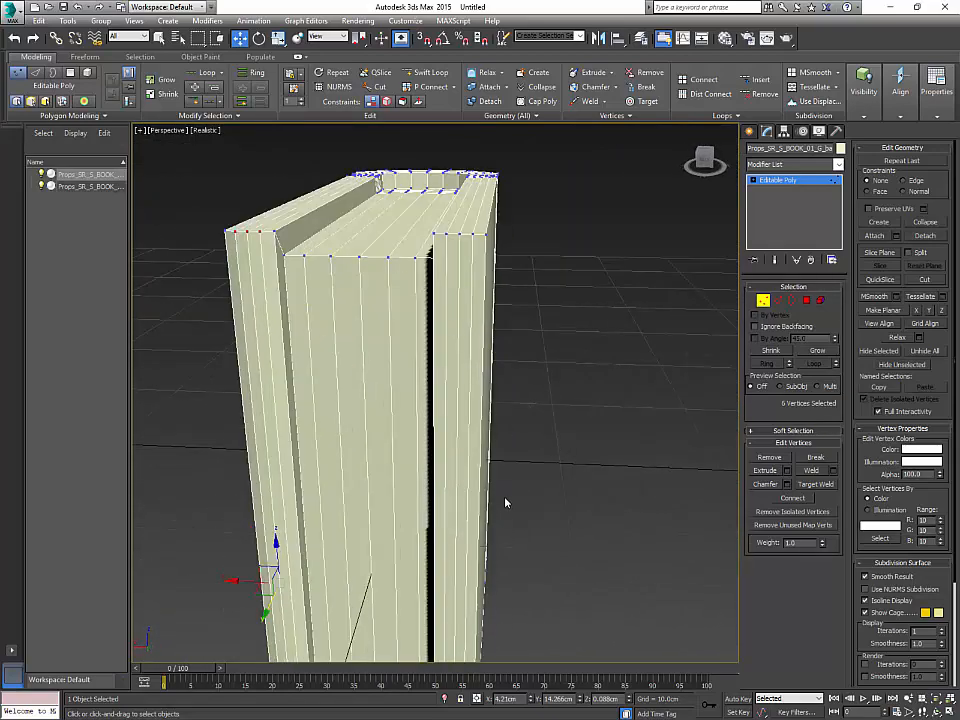
{"action": "middle_click_drag", "start_coordinate": [506, 503], "coordinate": [523, 501]}
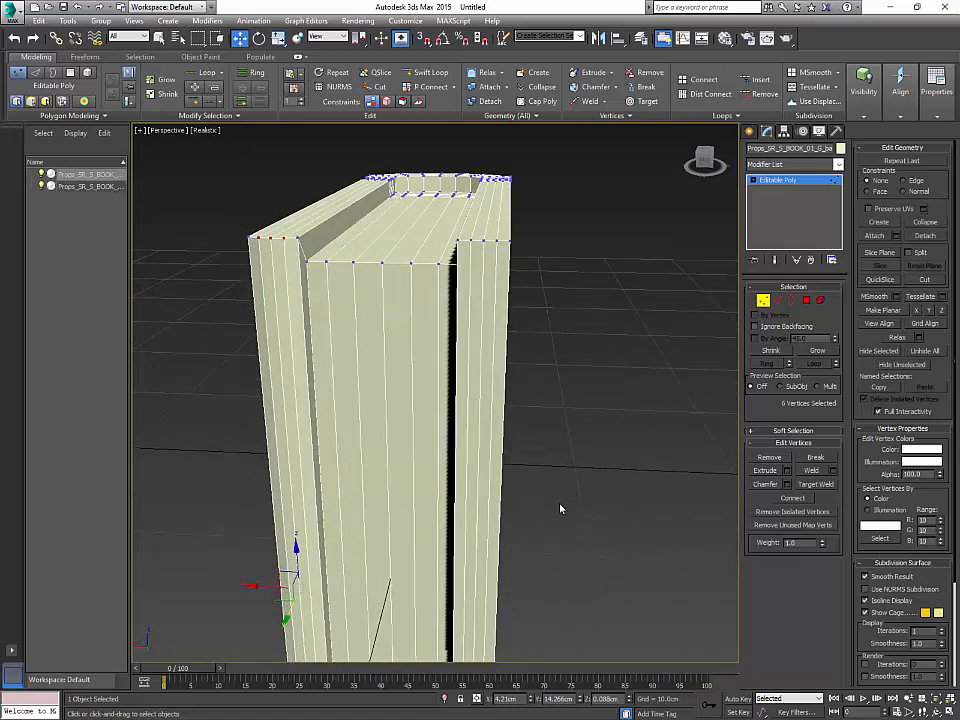
Step: In the top view, delete the polygons of the half of the book whose cover still has the flat fore-edge
{"action": "key", "text": "t"}
{"action": "key", "text": "z"}
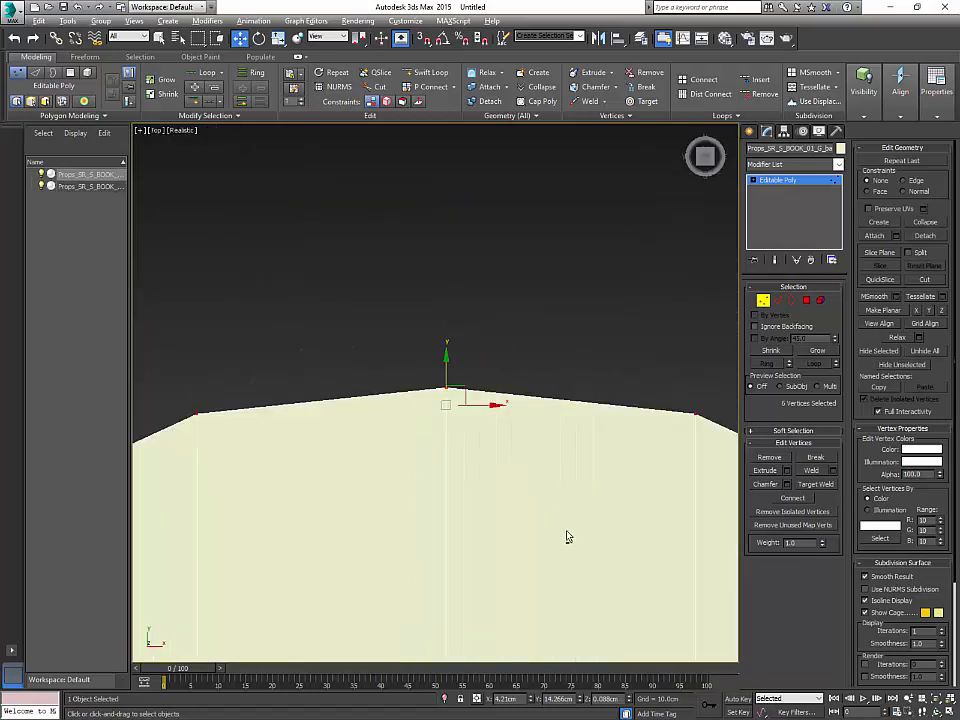
{"action": "scroll", "coordinate": [566, 530], "scroll_direction": "up", "scroll_amount": 4}
{"action": "scroll", "coordinate": [566, 530], "scroll_direction": "down", "scroll_amount": 10}
{"action": "scroll", "coordinate": [653, 410], "scroll_direction": "down", "scroll_amount": 5}
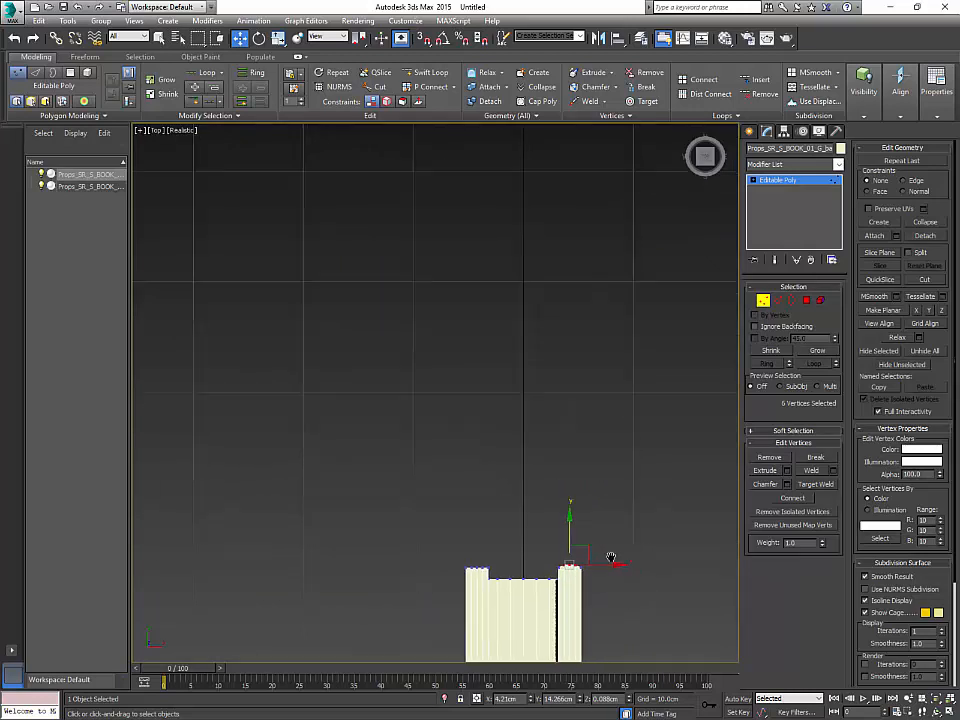
{"action": "left_click", "coordinate": [806, 300]}
{"action": "middle_click_drag", "start_coordinate": [528, 422], "coordinate": [523, 325]}
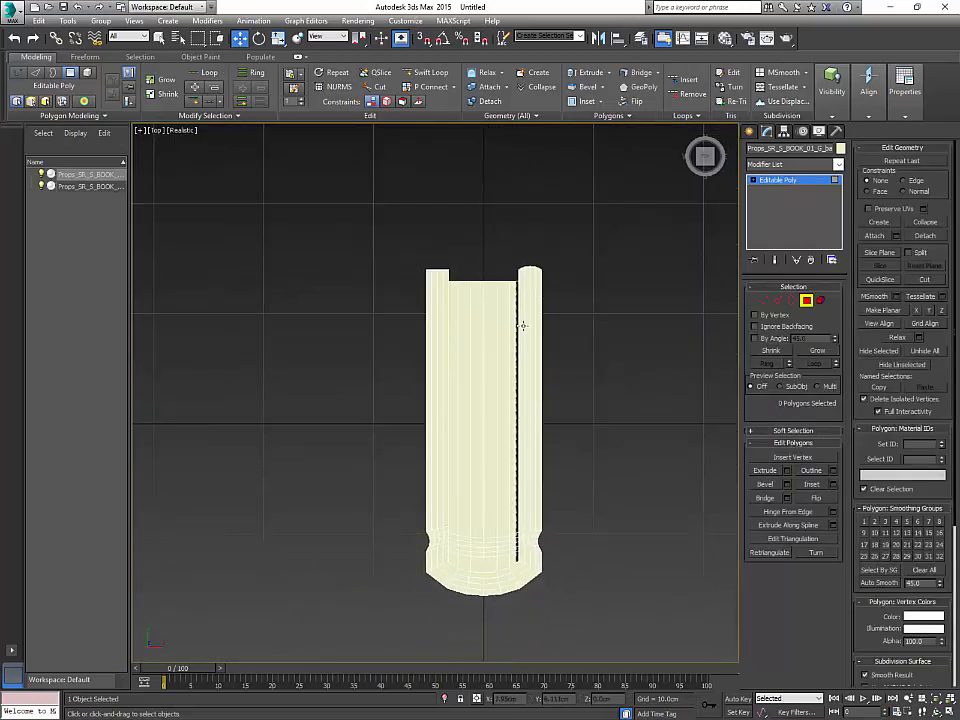
{"action": "left_click_drag", "start_coordinate": [478, 587], "coordinate": [483, 690]}
{"action": "key", "text": "Delete"}
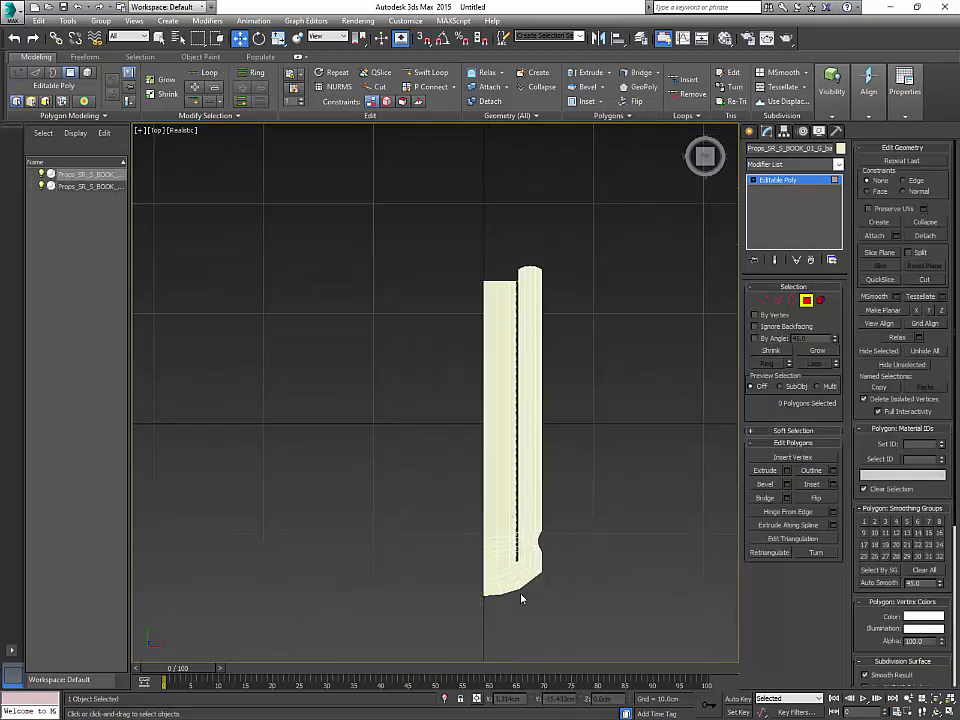
Step: Mirror the remaining book half across the X axis as an instance with 0 cm offset to complete the book
{"action": "left_click", "coordinate": [808, 300]}
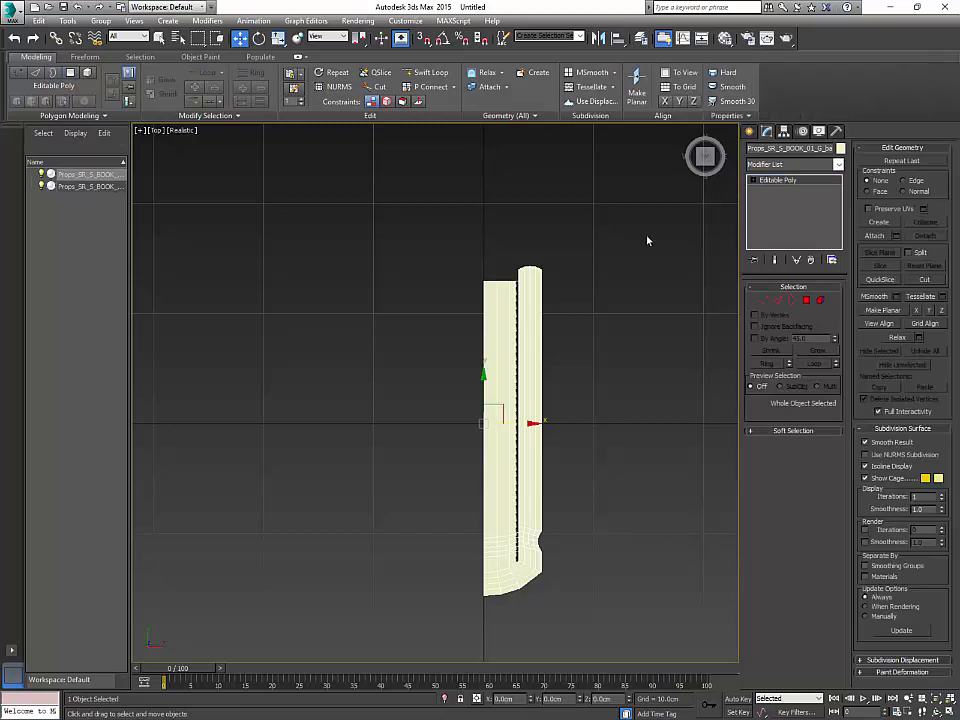
{"action": "left_click", "coordinate": [597, 38]}
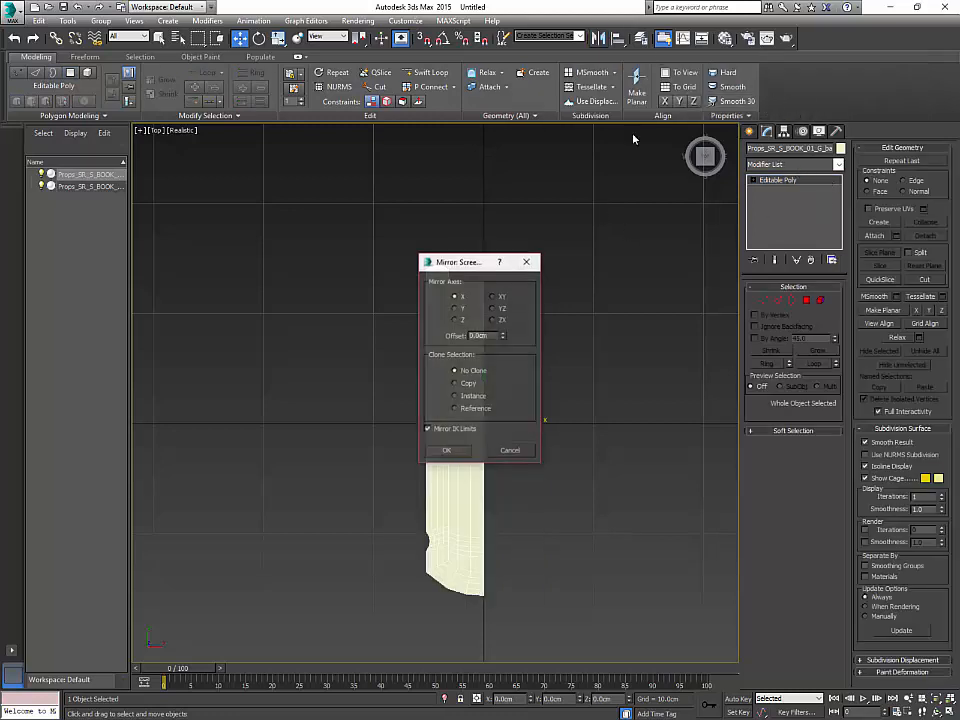
{"action": "left_click", "coordinate": [470, 396]}
{"action": "left_click_drag", "start_coordinate": [484, 260], "coordinate": [662, 279]}
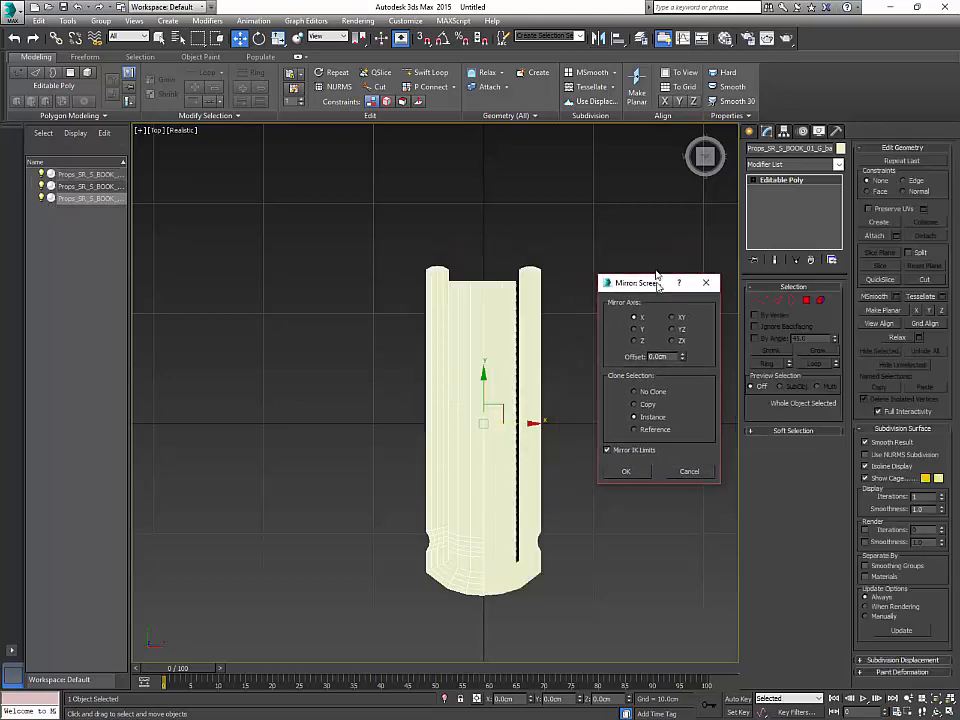
{"action": "left_click", "coordinate": [625, 471]}
Step: Try moving the mirrored half's six fore-edge vertices along Y to test the instance, and undo the move
{"action": "key", "text": "1"}
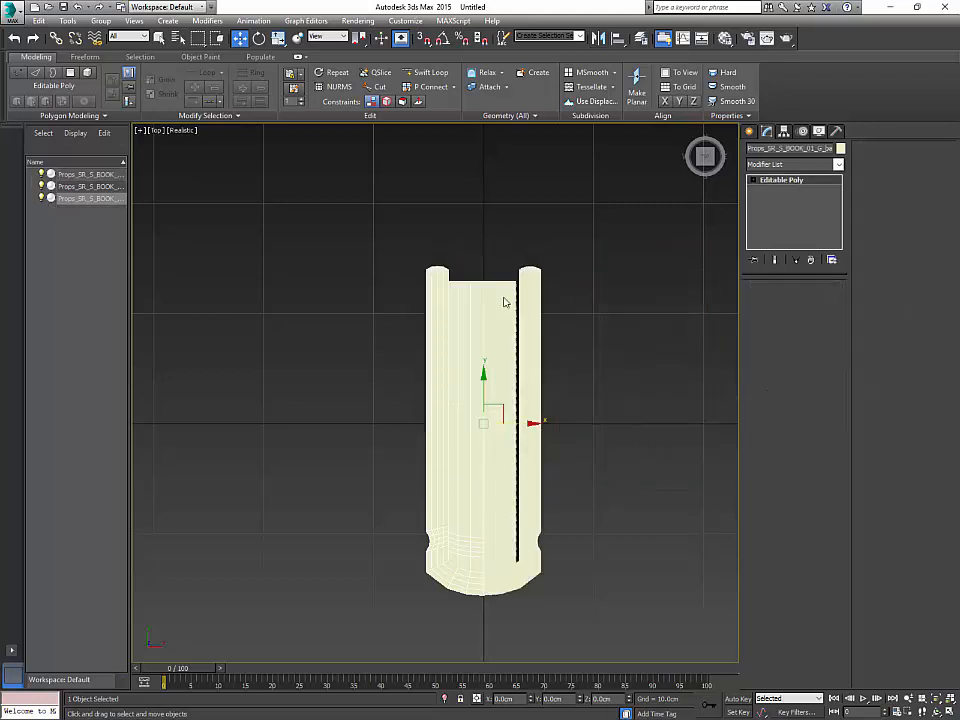
{"action": "left_click_drag", "start_coordinate": [440, 208], "coordinate": [435, 201]}
{"action": "key", "text": "ctrl+z"}
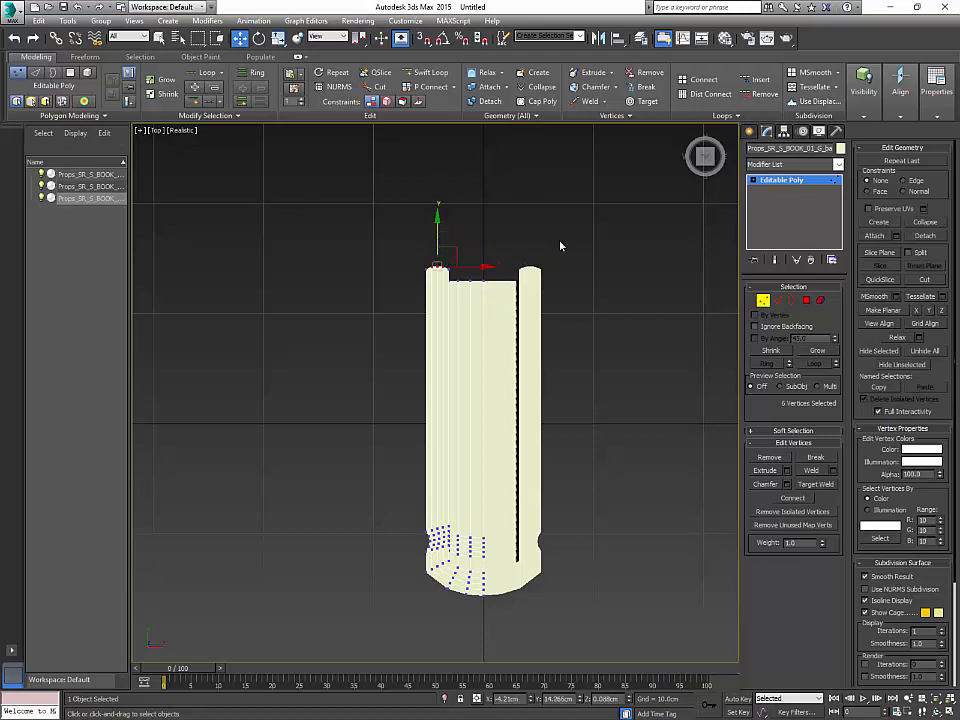
Step: Examine the mirrored book's covers, spine and rounded fore-edge in the perspective view, ending with nothing selected
{"action": "key", "text": "p"}
{"action": "key", "text": "z"}
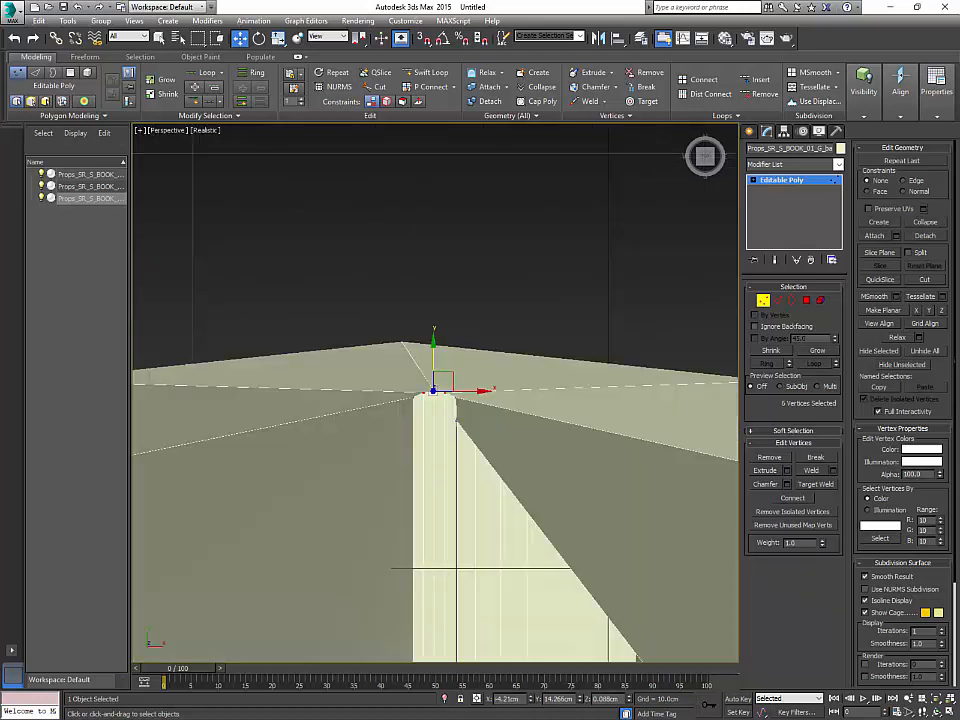
{"action": "scroll", "coordinate": [592, 545], "scroll_direction": "down", "scroll_amount": 5}
{"action": "scroll", "coordinate": [592, 545], "scroll_direction": "down", "scroll_amount": 4}
{"action": "mouse_move", "coordinate": [592, 545]}
{"action": "middle_mouse_down", "text": "alt"}
{"action": "mouse_move", "coordinate": [686, 561]}
{"action": "mouse_move", "coordinate": [625, 491]}
{"action": "mouse_move", "coordinate": [616, 567]}
{"action": "mouse_move", "coordinate": [640, 545]}
{"action": "mouse_move", "coordinate": [620, 560]}
{"action": "mouse_move", "coordinate": [604, 555]}
{"action": "mouse_move", "coordinate": [602, 531]}
{"action": "mouse_move", "coordinate": [585, 542]}
{"action": "mouse_move", "coordinate": [590, 520]}
{"action": "middle_mouse_up", "text": "alt"}
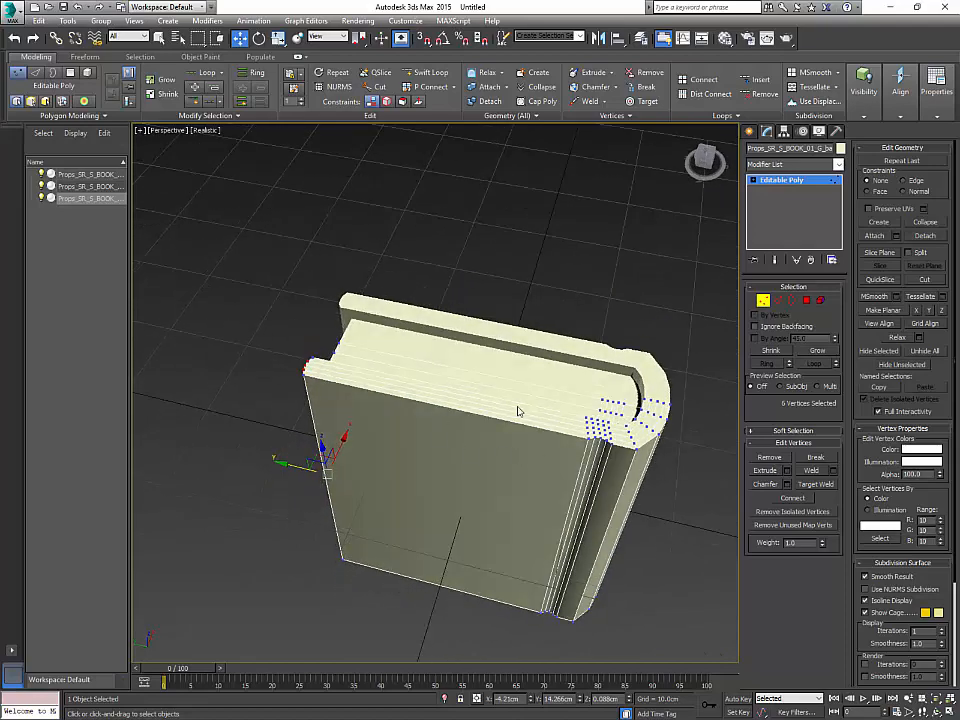
{"action": "middle_click_drag", "start_coordinate": [518, 410], "coordinate": [605, 496], "text": "alt"}
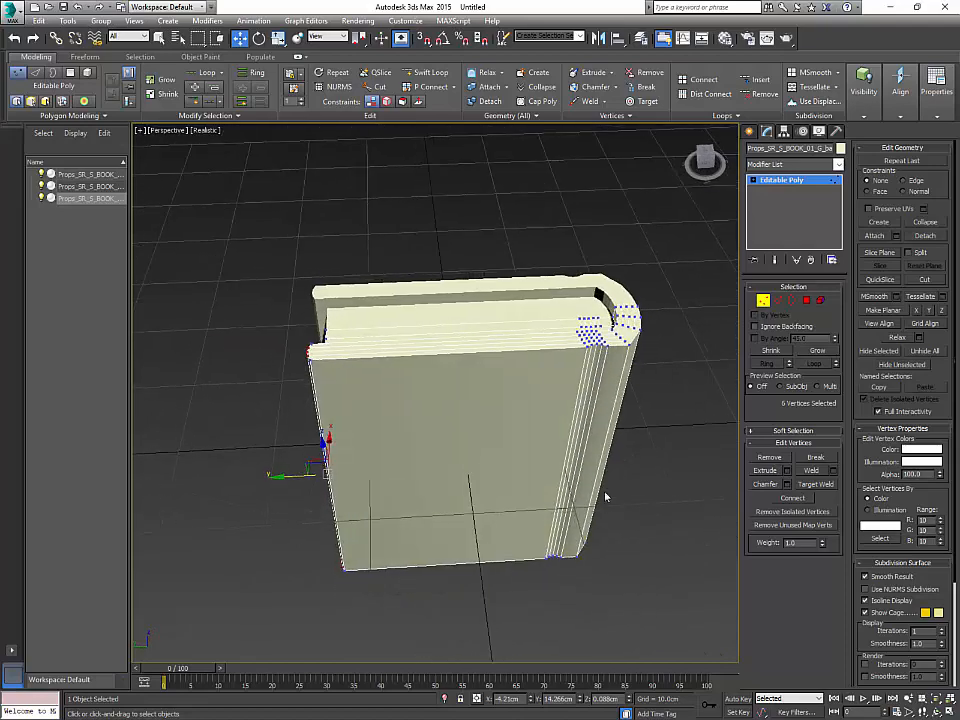
{"action": "left_click", "coordinate": [764, 302]}
{"action": "middle_click_drag", "start_coordinate": [658, 424], "coordinate": [681, 470], "text": "alt"}
{"action": "left_click", "coordinate": [652, 507]}
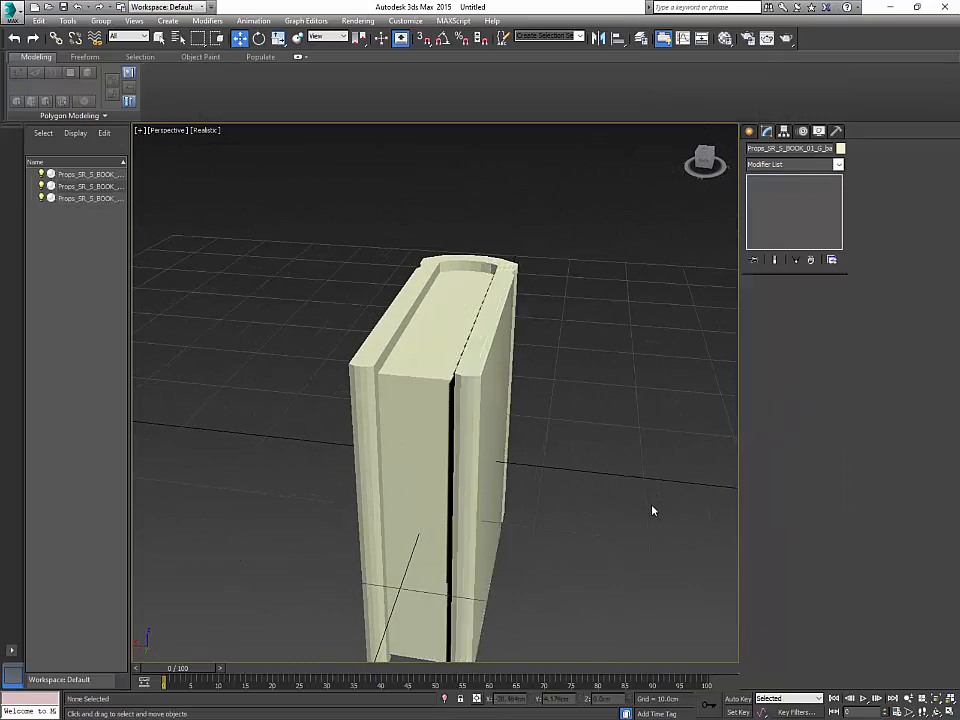
Step: Compare the mirrored book with the earlier copy from several sides in the perspective view
{"action": "left_click", "coordinate": [508, 495]}
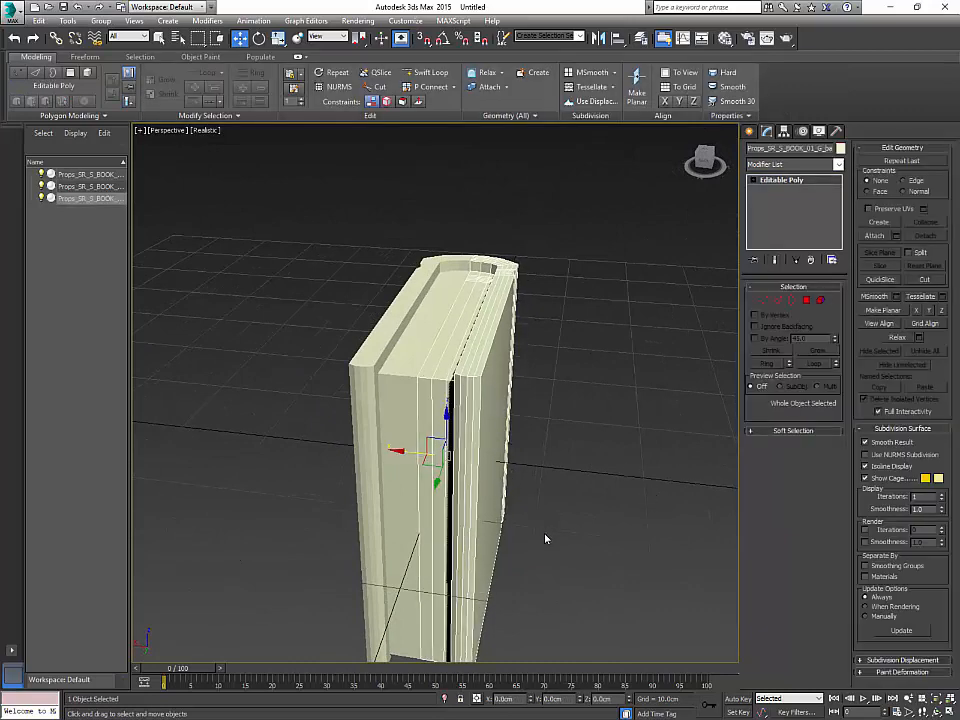
{"action": "middle_click_drag", "start_coordinate": [546, 539], "coordinate": [469, 543], "text": "alt"}
{"action": "scroll", "coordinate": [523, 529], "scroll_direction": "up", "scroll_amount": 4}
{"action": "scroll", "coordinate": [529, 558], "scroll_direction": "down", "scroll_amount": 6}
{"action": "left_click", "coordinate": [640, 450]}
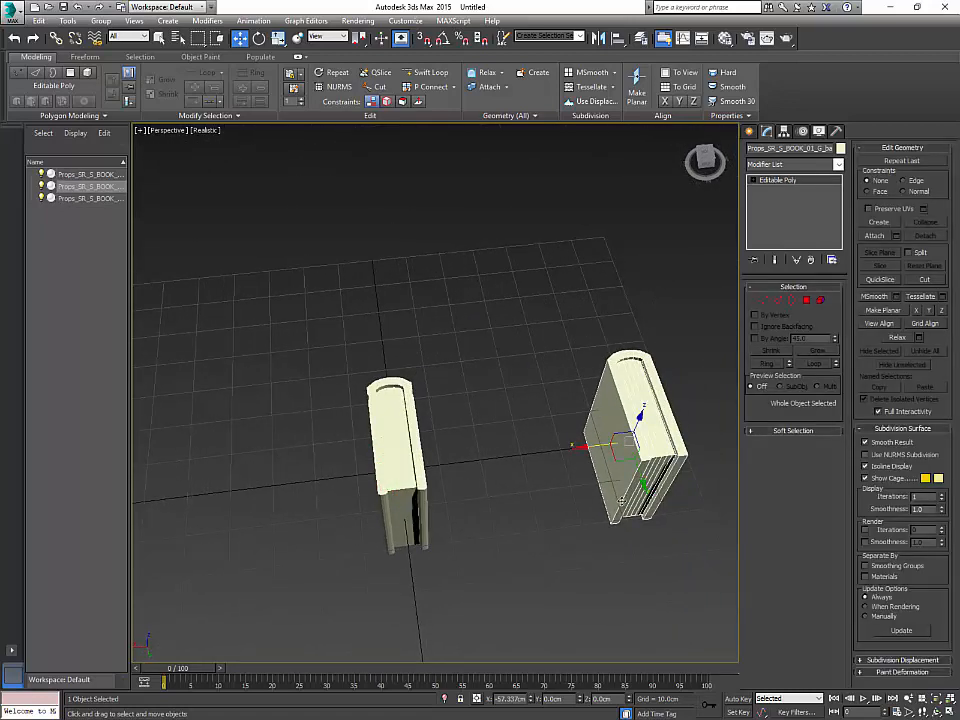
{"action": "mouse_move", "coordinate": [572, 517]}
{"action": "middle_mouse_down", "text": "alt"}
{"action": "mouse_move", "coordinate": [600, 490]}
{"action": "mouse_move", "coordinate": [587, 520]}
{"action": "middle_mouse_up", "text": "alt"}
{"action": "left_click", "coordinate": [509, 500]}
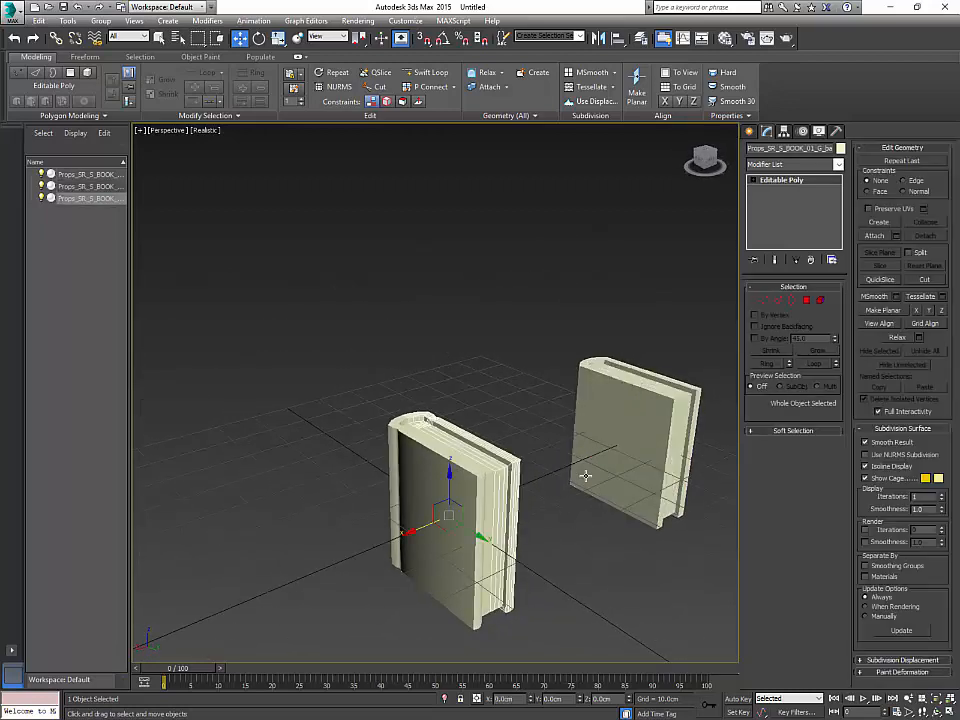
{"action": "middle_click_drag", "start_coordinate": [589, 538], "coordinate": [554, 535], "text": "alt"}
Step: Select the edge loop across the upper end of the cover's fore-edge, excluding the edges on the page block
{"action": "key", "text": "2"}
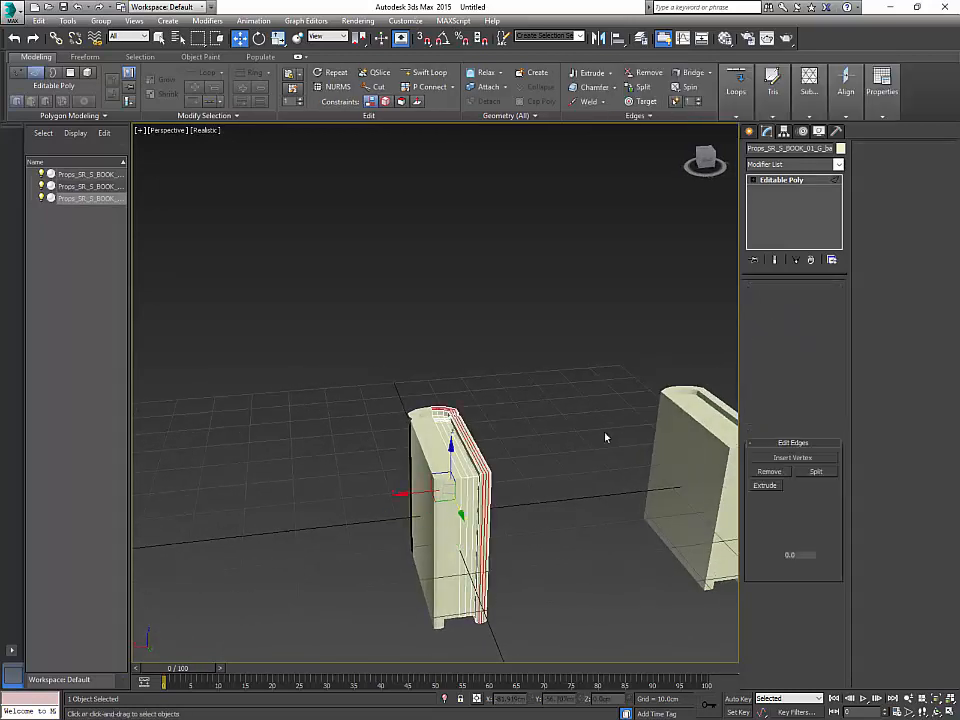
{"action": "scroll", "coordinate": [510, 471], "scroll_direction": "down", "scroll_amount": 3}
{"action": "scroll", "coordinate": [509, 471], "scroll_direction": "up", "scroll_amount": 5}
{"action": "scroll", "coordinate": [509, 471], "scroll_direction": "down", "scroll_amount": 1}
{"action": "middle_click_drag", "start_coordinate": [500, 468], "coordinate": [528, 437]}
{"action": "left_click", "coordinate": [480, 441]}
{"action": "left_click", "coordinate": [815, 364]}
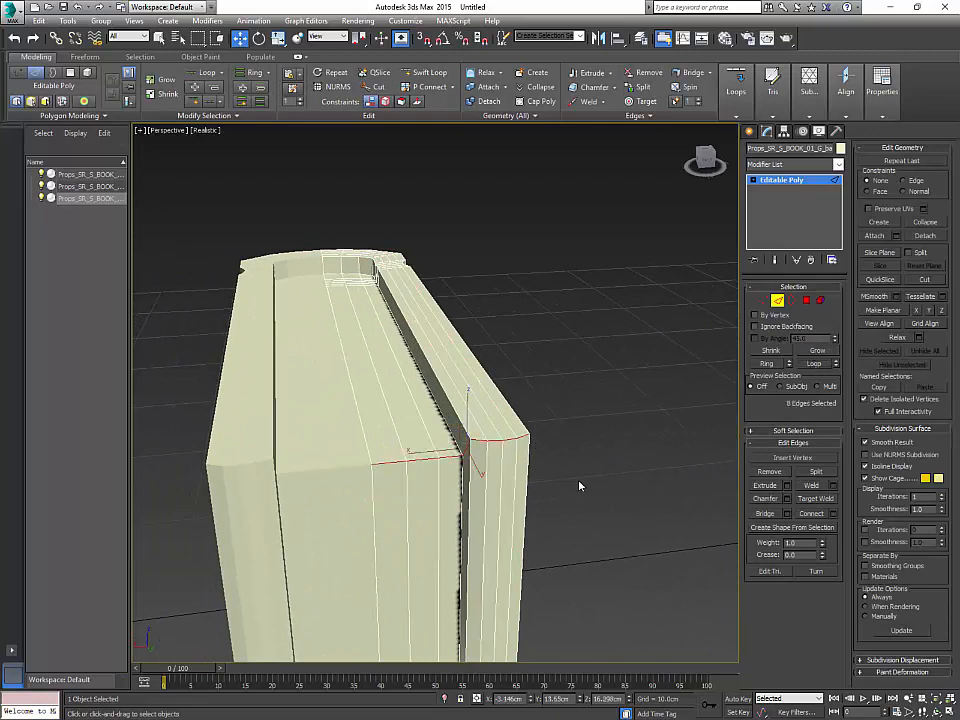
{"action": "key", "text": "q"}
{"action": "middle_click_drag", "start_coordinate": [579, 486], "coordinate": [370, 444], "text": "alt"}
{"action": "left_click_drag", "start_coordinate": [457, 498], "coordinate": [459, 500]}
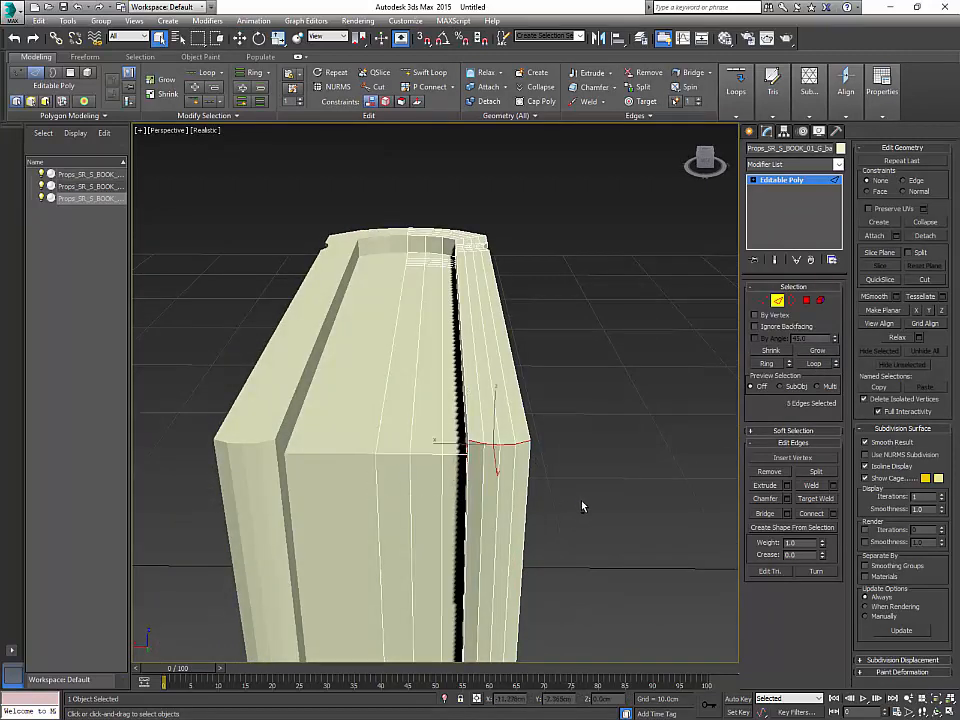
{"action": "middle_click_drag", "start_coordinate": [581, 508], "coordinate": [604, 494], "text": "alt"}
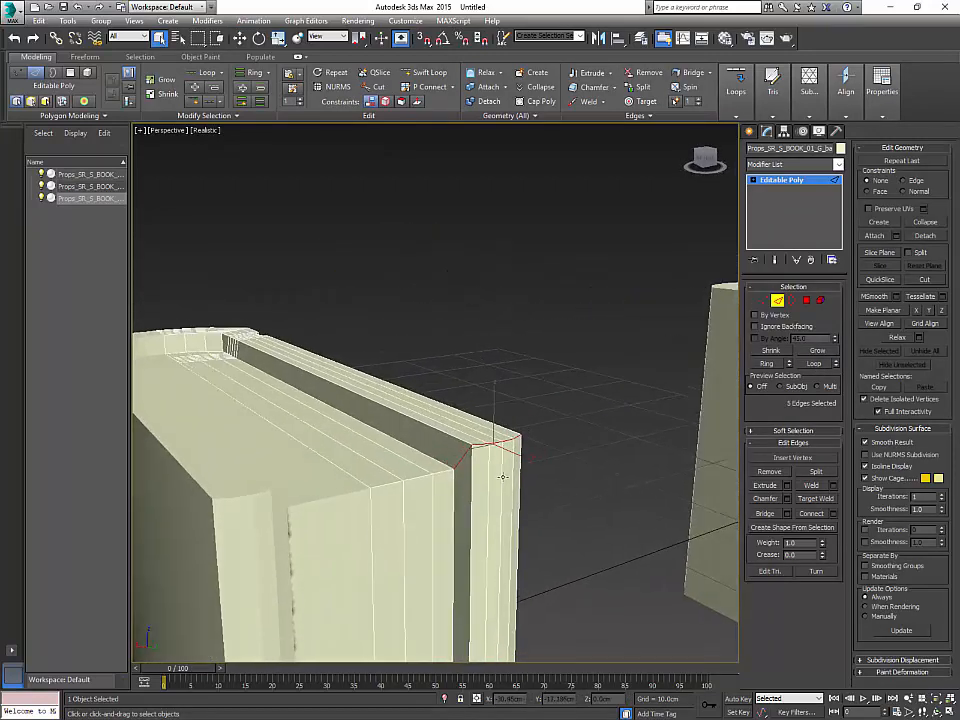
{"action": "middle_click_drag", "start_coordinate": [520, 480], "coordinate": [492, 479], "text": "alt"}
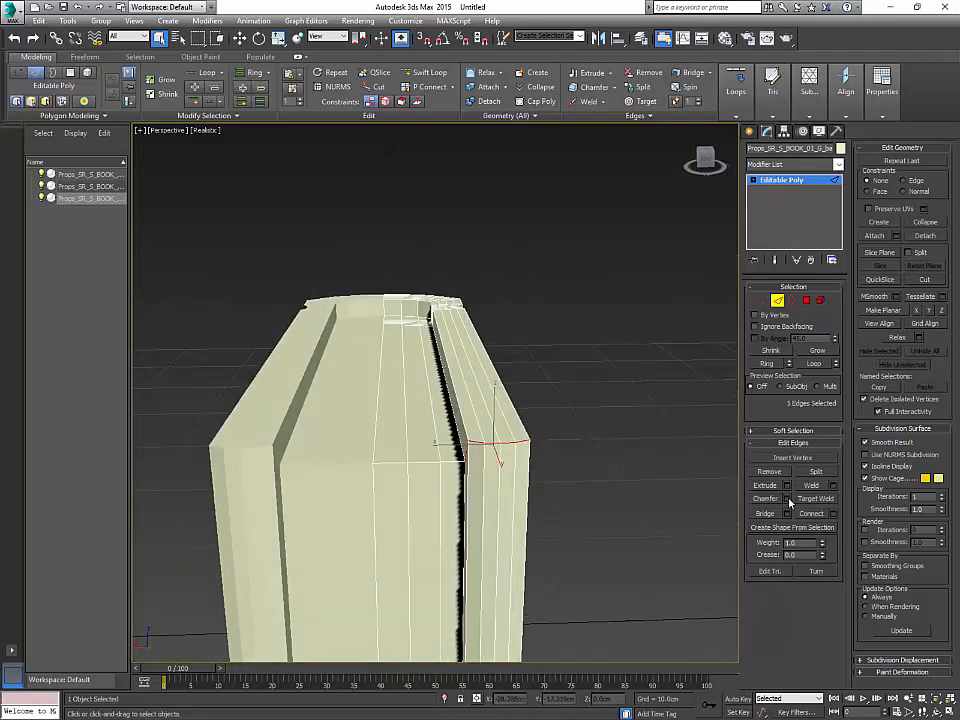
{"action": "left_click", "coordinate": [787, 498]}
{"action": "middle_click_drag", "start_coordinate": [585, 542], "coordinate": [623, 534], "text": "alt"}
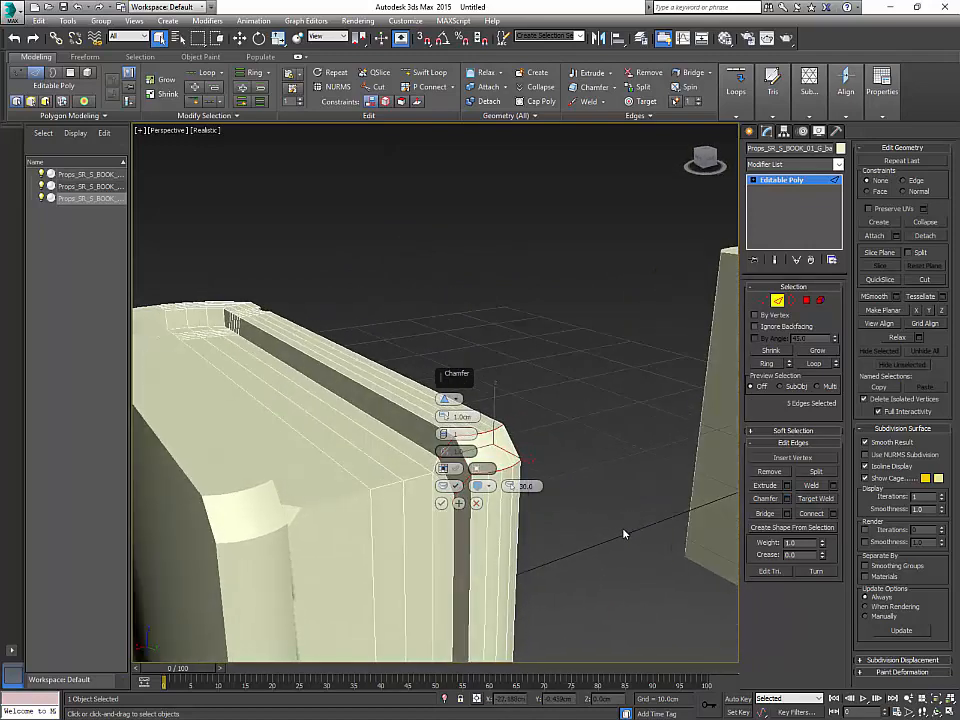
{"action": "left_click", "coordinate": [477, 503]}
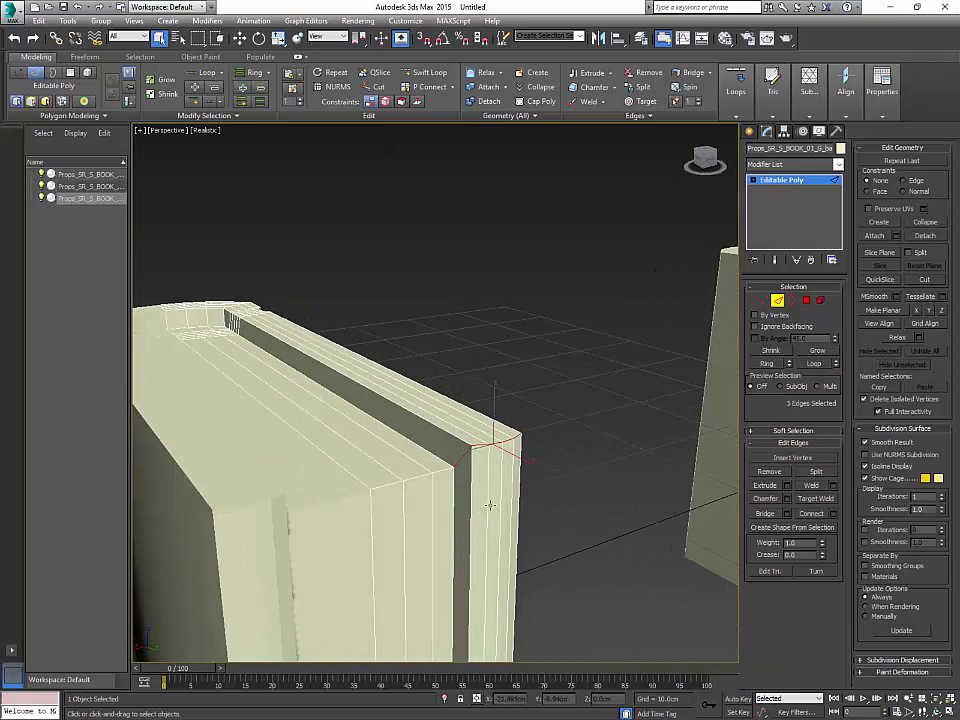
Step: Deselect the cover's inner side edge and apply a Standard Chamfer of 0.5 cm with 4 segments to the four remaining fore-edge edges
{"action": "left_click", "coordinate": [477, 470], "text": "alt"}
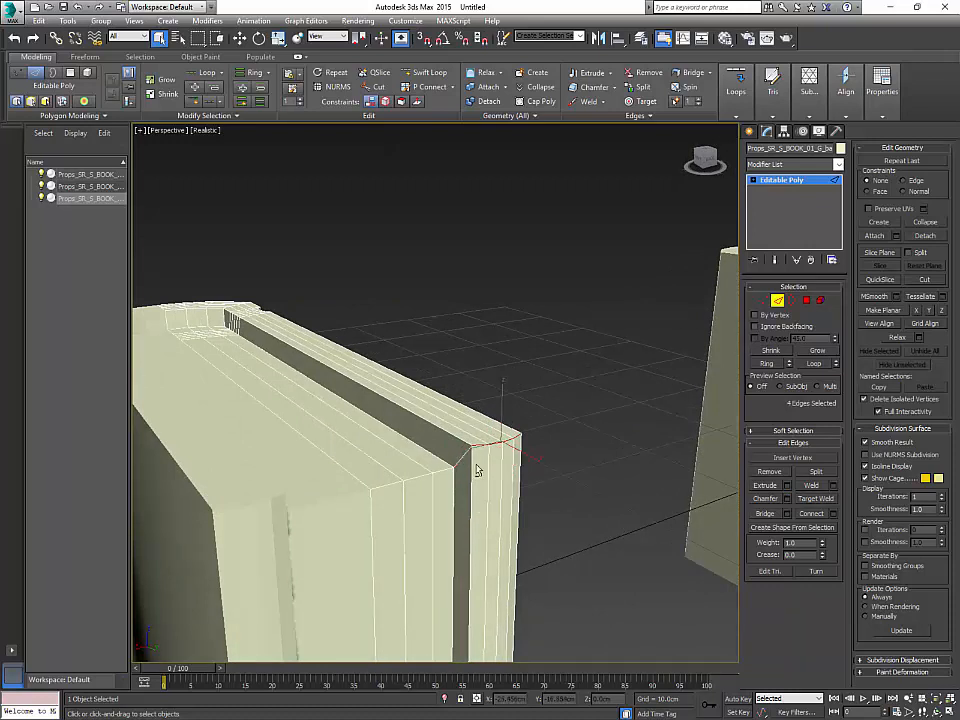
{"action": "left_click", "coordinate": [788, 499]}
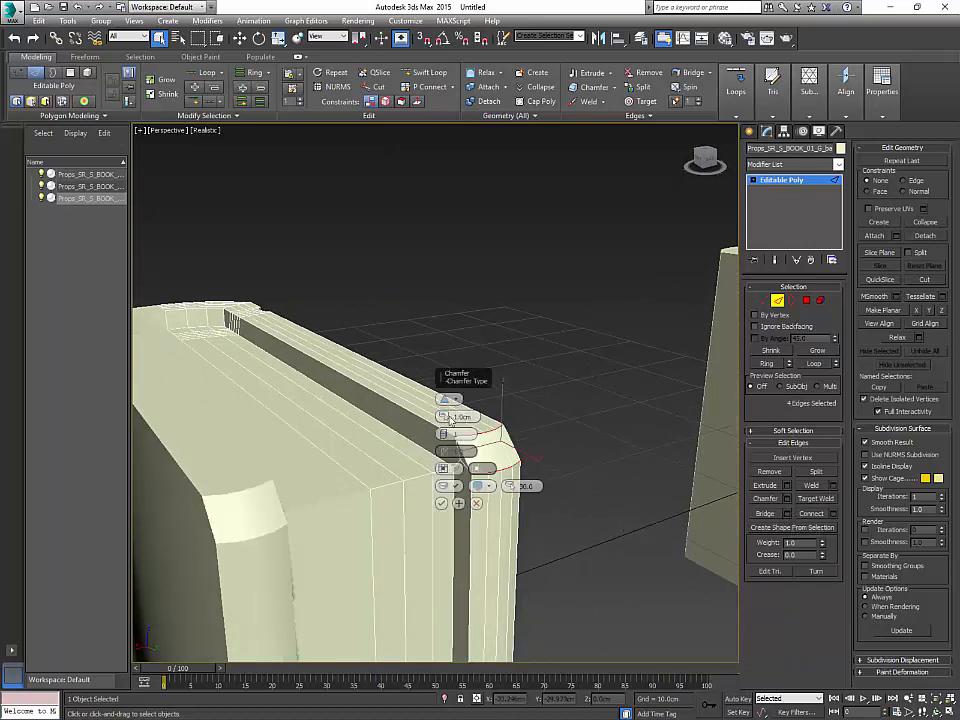
{"action": "left_click_drag", "start_coordinate": [445, 434], "coordinate": [446, 420]}
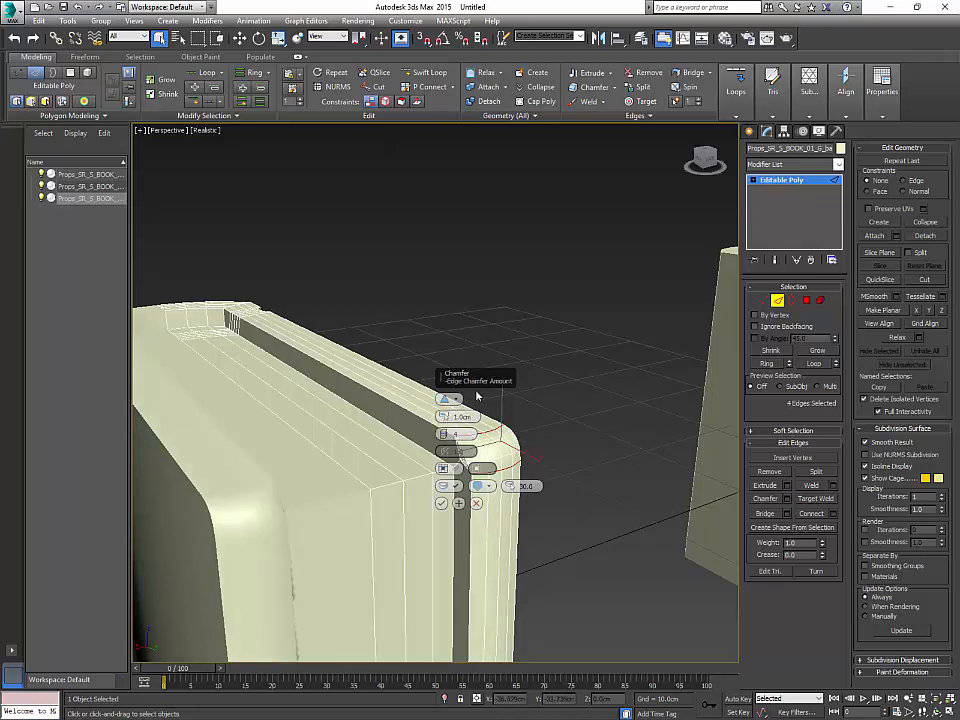
{"action": "left_click", "coordinate": [454, 399]}
{"action": "left_click", "coordinate": [500, 417]}
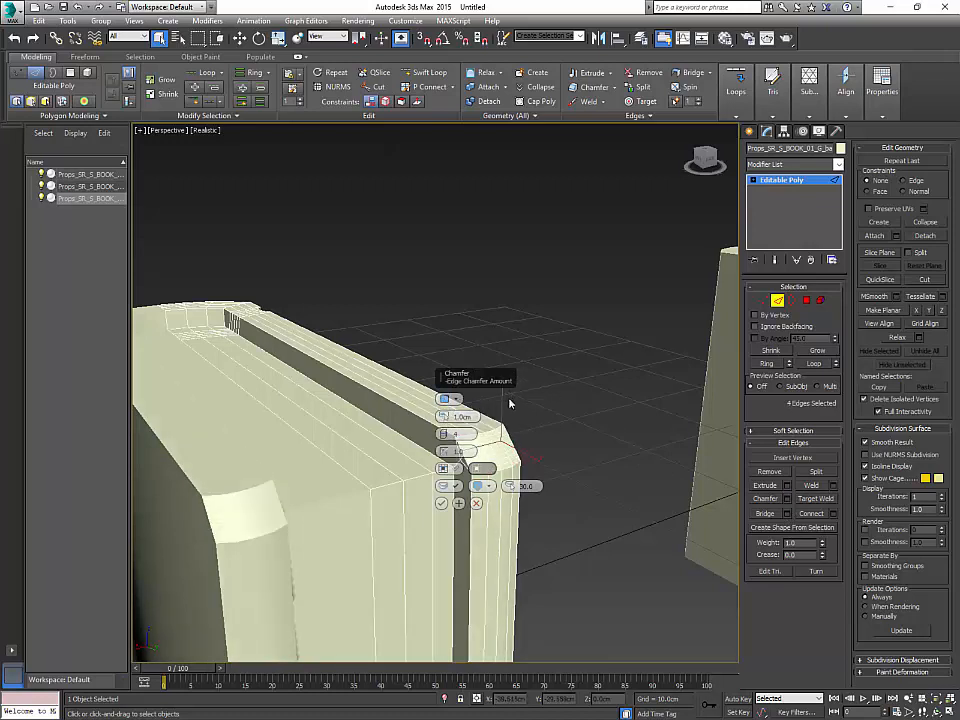
{"action": "left_click", "coordinate": [455, 399]}
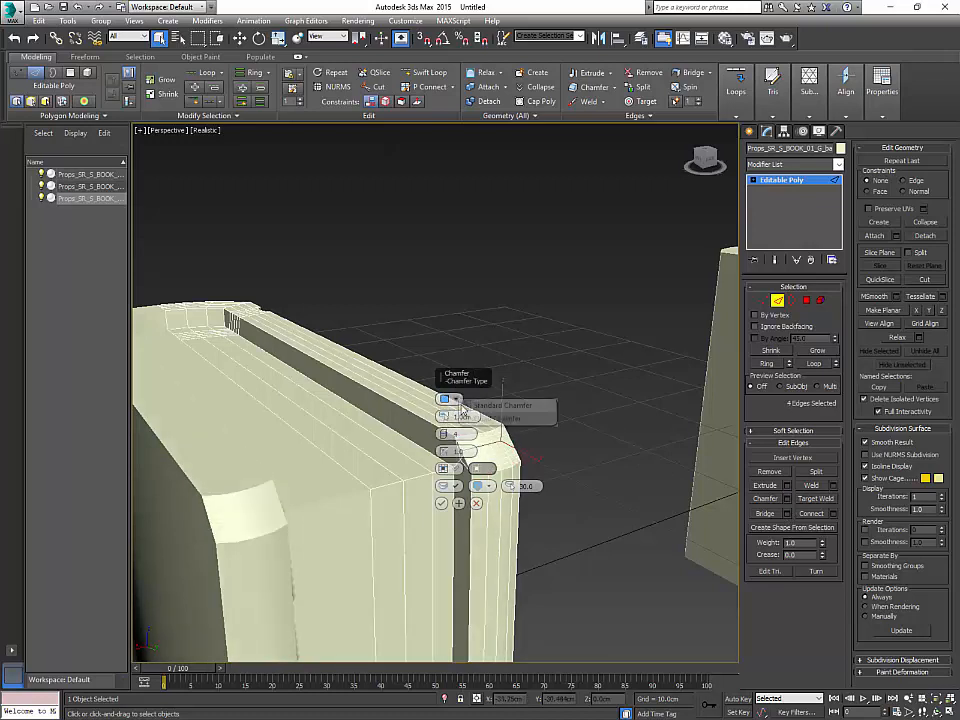
{"action": "left_click", "coordinate": [492, 405]}
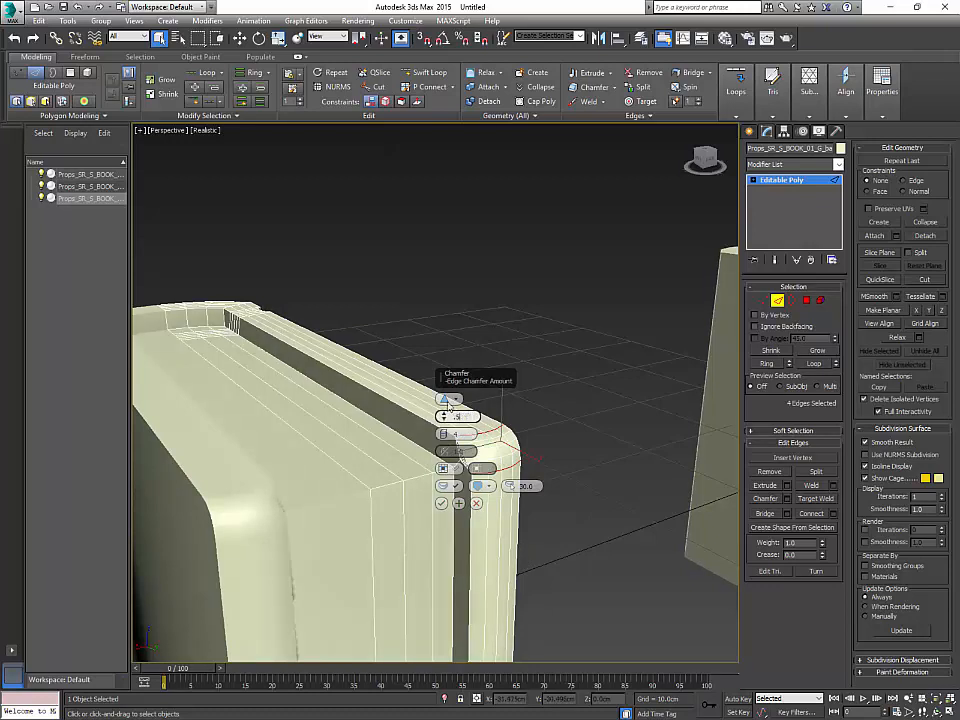
{"action": "key", "text": "Return"}
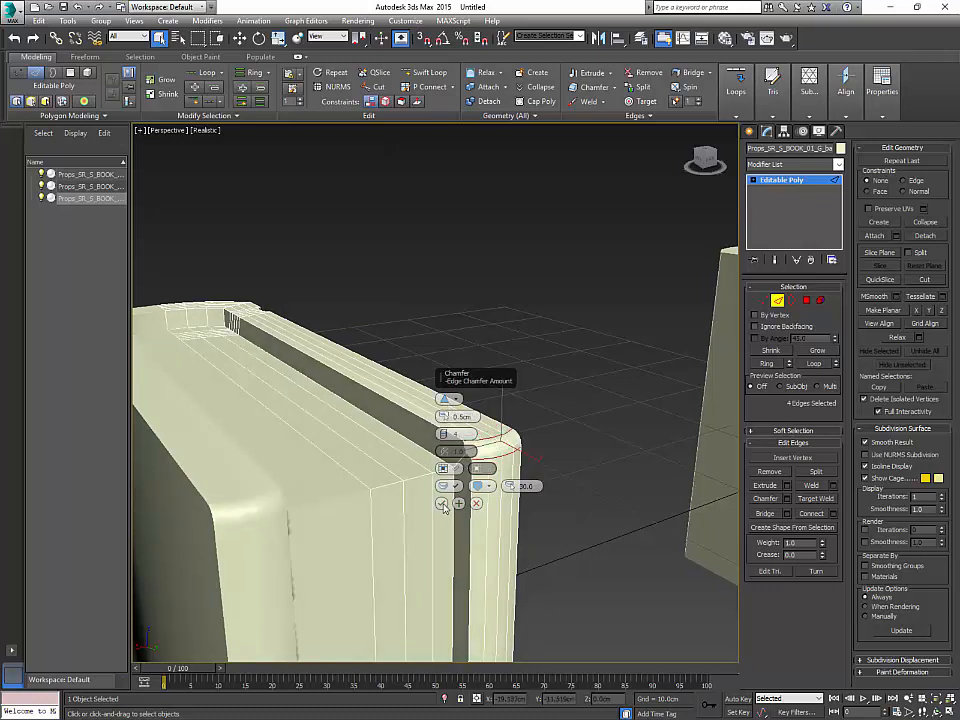
{"action": "left_click", "coordinate": [441, 503]}
{"action": "middle_click_drag", "start_coordinate": [593, 583], "coordinate": [525, 553], "text": "alt"}
{"action": "left_click", "coordinate": [779, 303]}
{"action": "left_click", "coordinate": [637, 474]}
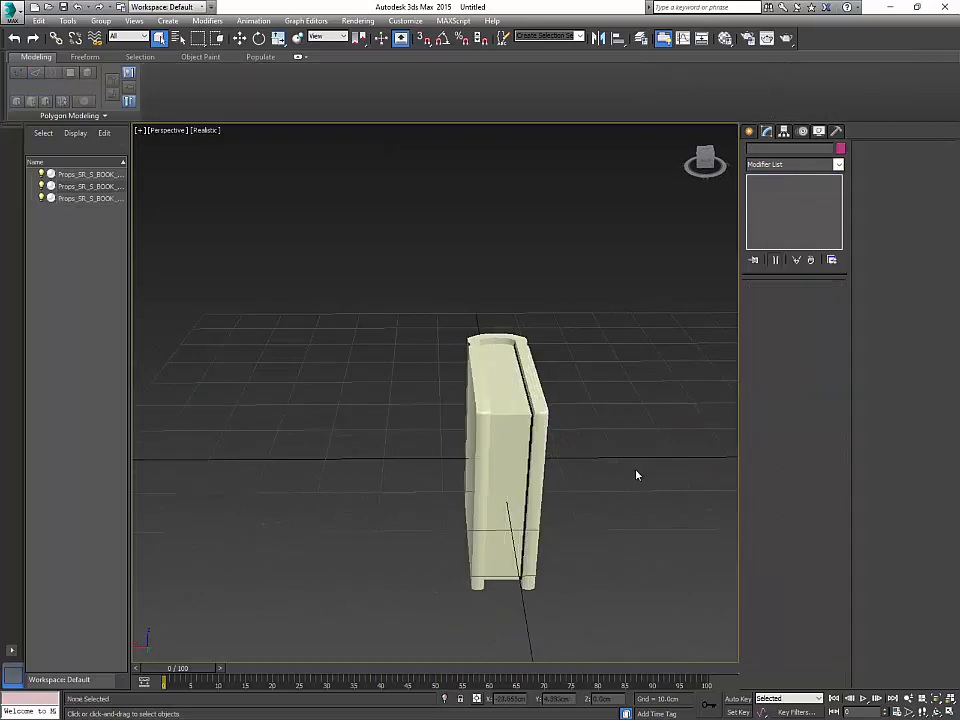
Step: Select all vertical edges of one book half and connect them with 1 segment
{"action": "middle_click_drag", "start_coordinate": [636, 474], "coordinate": [568, 440], "text": "alt"}
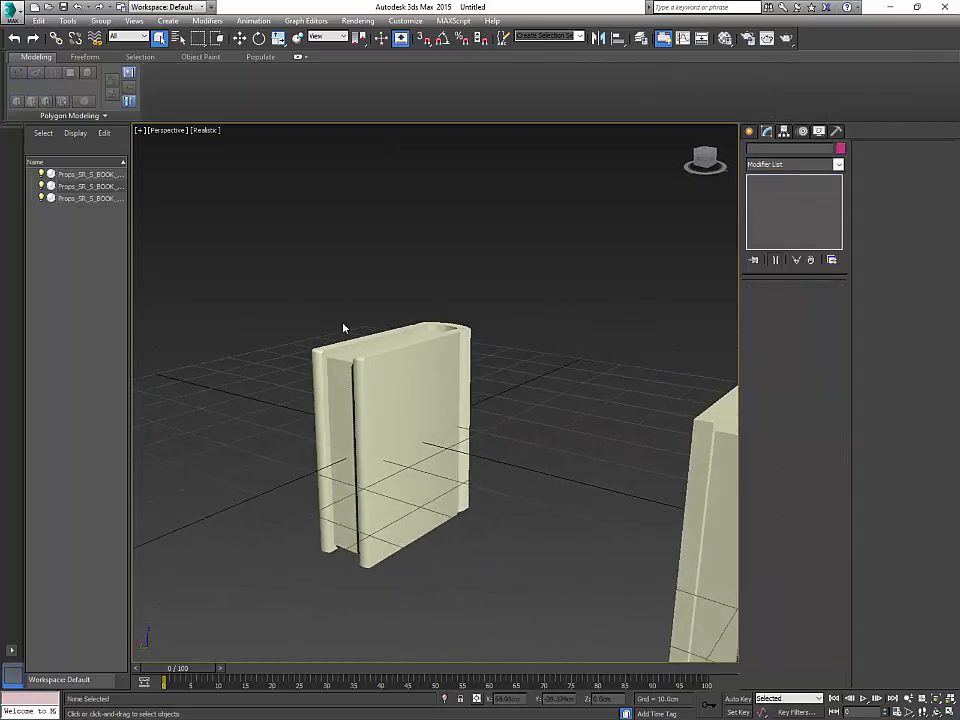
{"action": "middle_click_drag", "start_coordinate": [412, 392], "coordinate": [416, 430], "text": "alt"}
{"action": "middle_click_drag", "start_coordinate": [420, 429], "coordinate": [451, 479], "text": "alt"}
{"action": "left_click", "coordinate": [476, 438]}
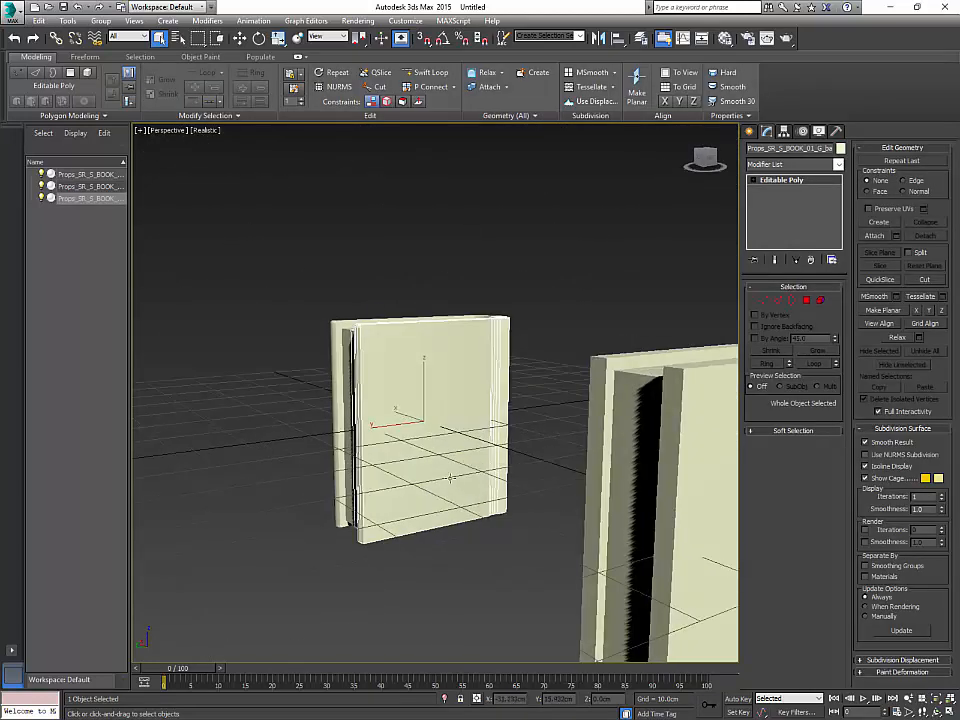
{"action": "left_click", "coordinate": [778, 301]}
{"action": "left_click_drag", "start_coordinate": [306, 422], "coordinate": [631, 407]}
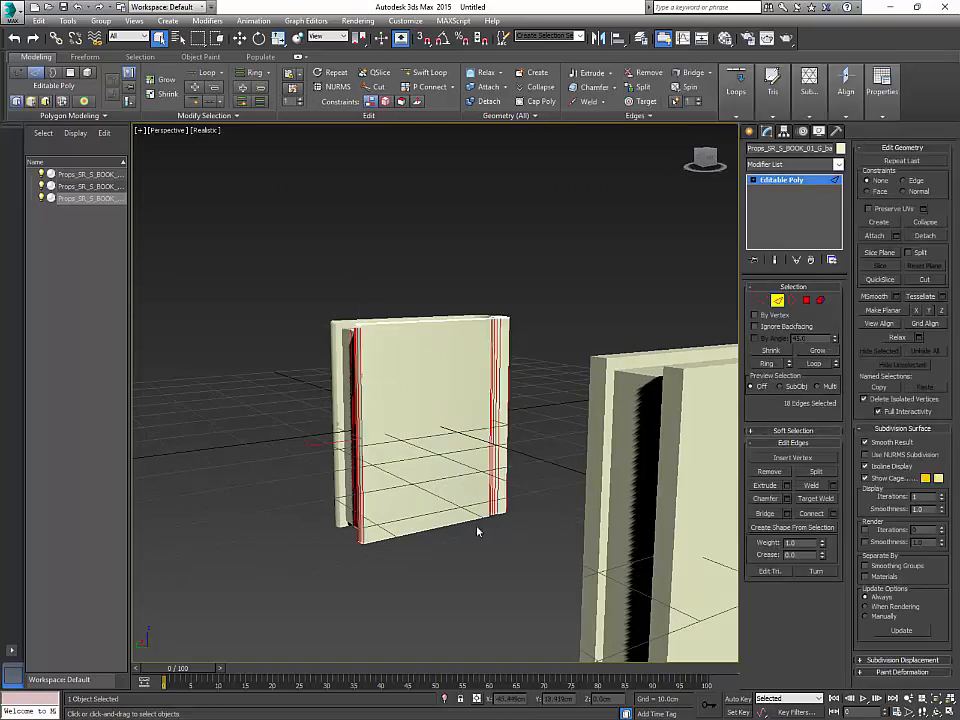
{"action": "middle_click_drag", "start_coordinate": [478, 529], "coordinate": [543, 462], "text": "alt"}
{"action": "left_click", "coordinate": [833, 514]}
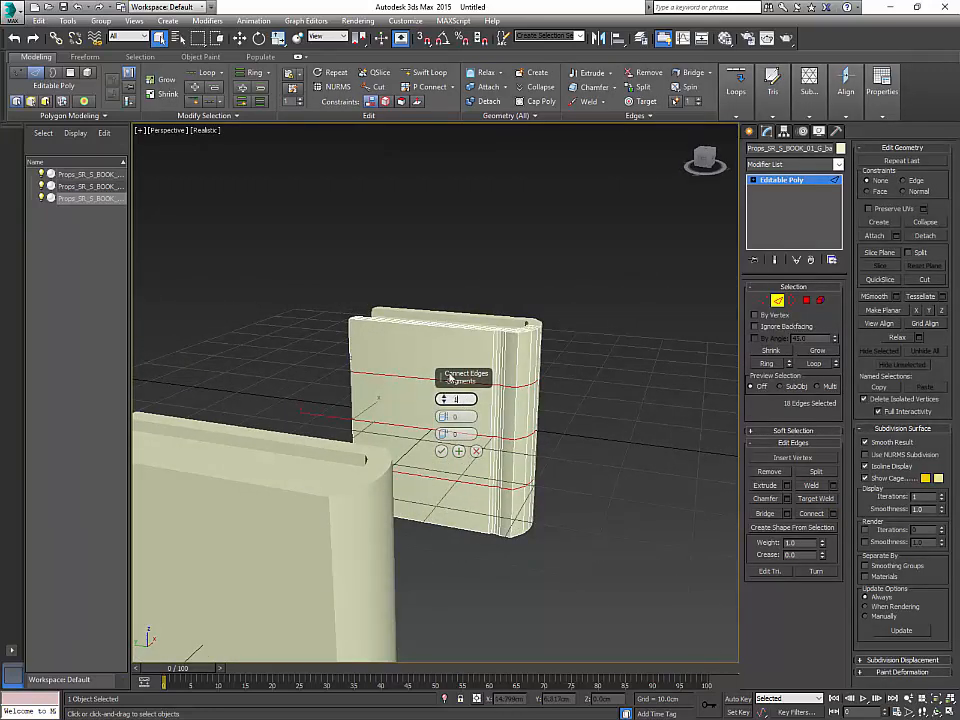
{"action": "type", "text": "1"}
{"action": "key", "text": "Tab"}
{"action": "key", "text": "Tab"}
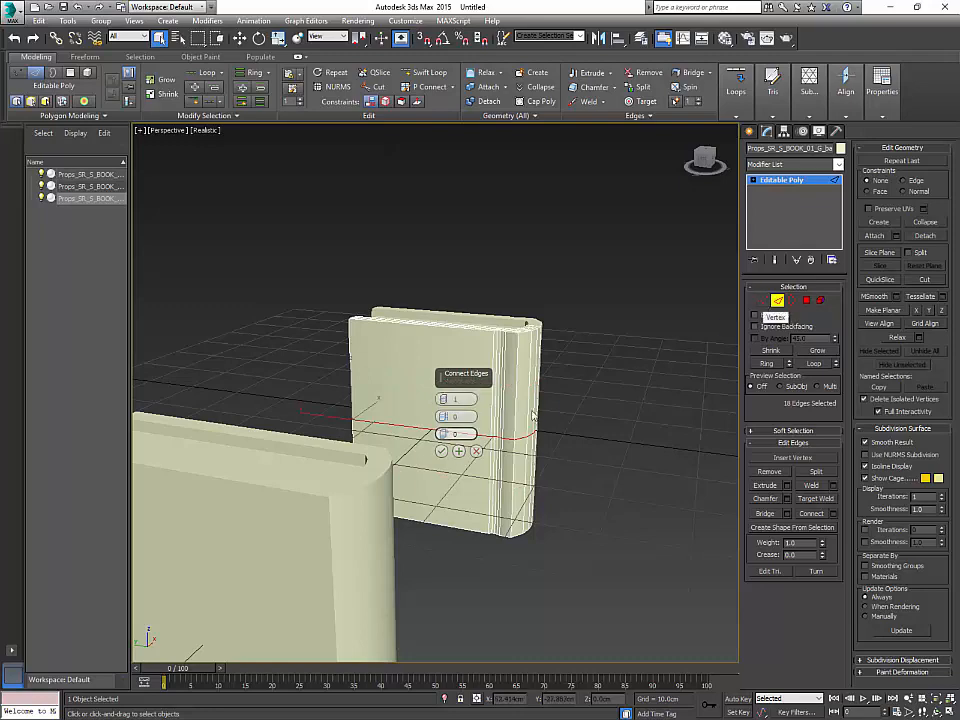
{"action": "key", "text": "Return"}
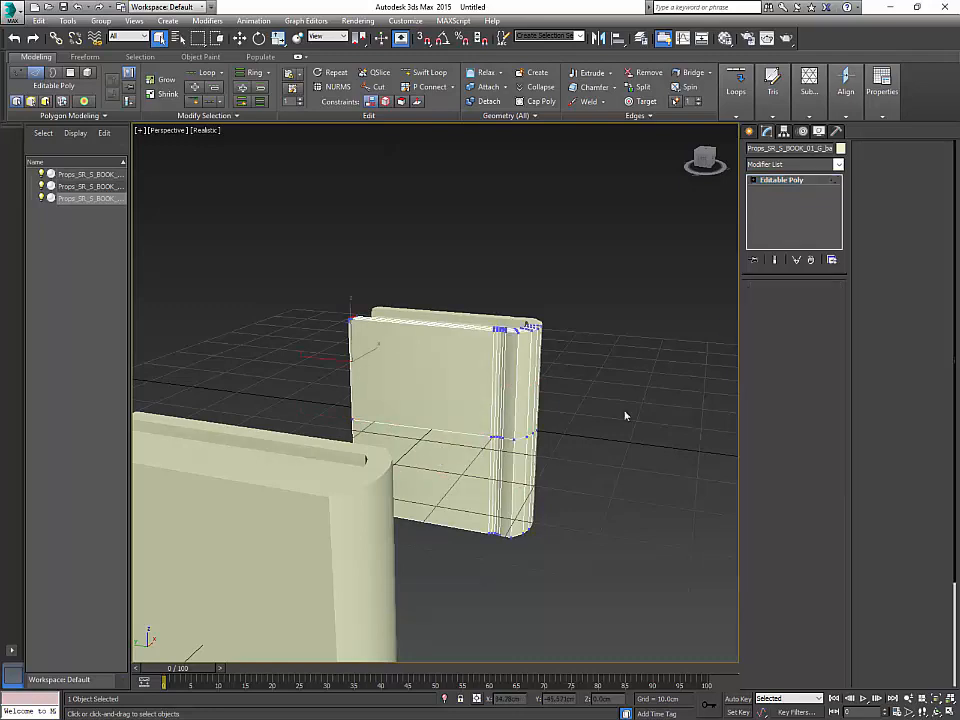
Step: Select the vertex ring across the middle of the book half and scale it flat along Z
{"action": "key", "text": "1"}
{"action": "middle_click_drag", "start_coordinate": [625, 415], "coordinate": [600, 440], "text": "alt"}
{"action": "left_click_drag", "start_coordinate": [294, 392], "coordinate": [556, 443]}
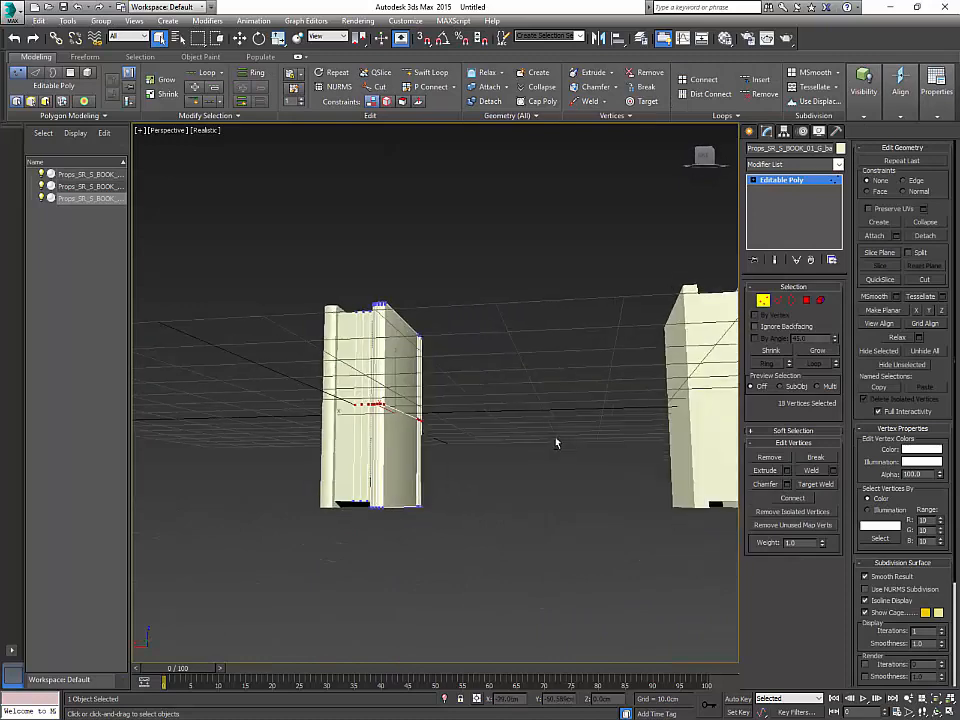
{"action": "middle_click_drag", "start_coordinate": [556, 443], "coordinate": [439, 418], "text": "alt"}
{"action": "key", "text": "r"}
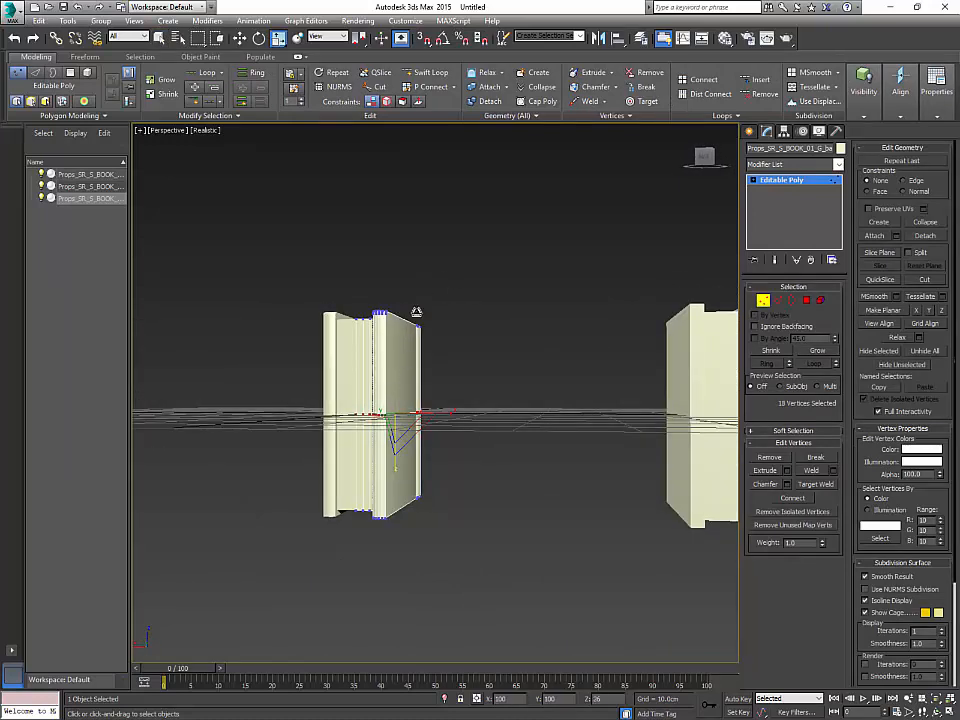
Step: Turn on 3D snapping for moving and check that Vertex is the enabled snap type
{"action": "key", "text": "w"}
{"action": "middle_click_drag", "start_coordinate": [450, 390], "coordinate": [465, 322], "text": "alt"}
{"action": "key", "text": "s"}
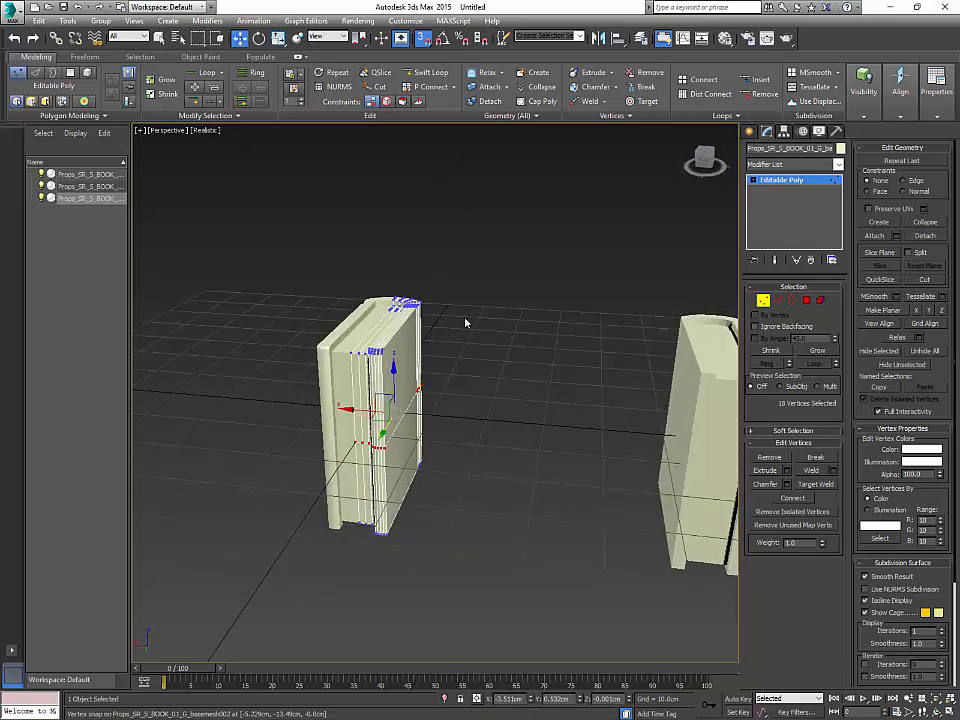
{"action": "right_click", "coordinate": [424, 39]}
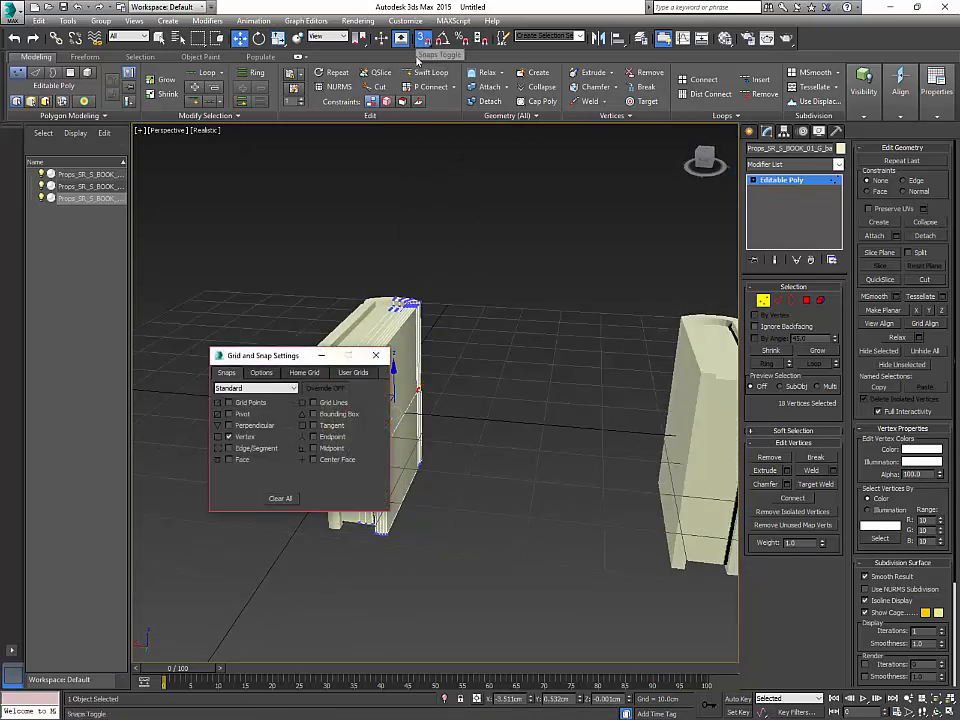
{"action": "left_click_drag", "start_coordinate": [292, 355], "coordinate": [258, 331]}
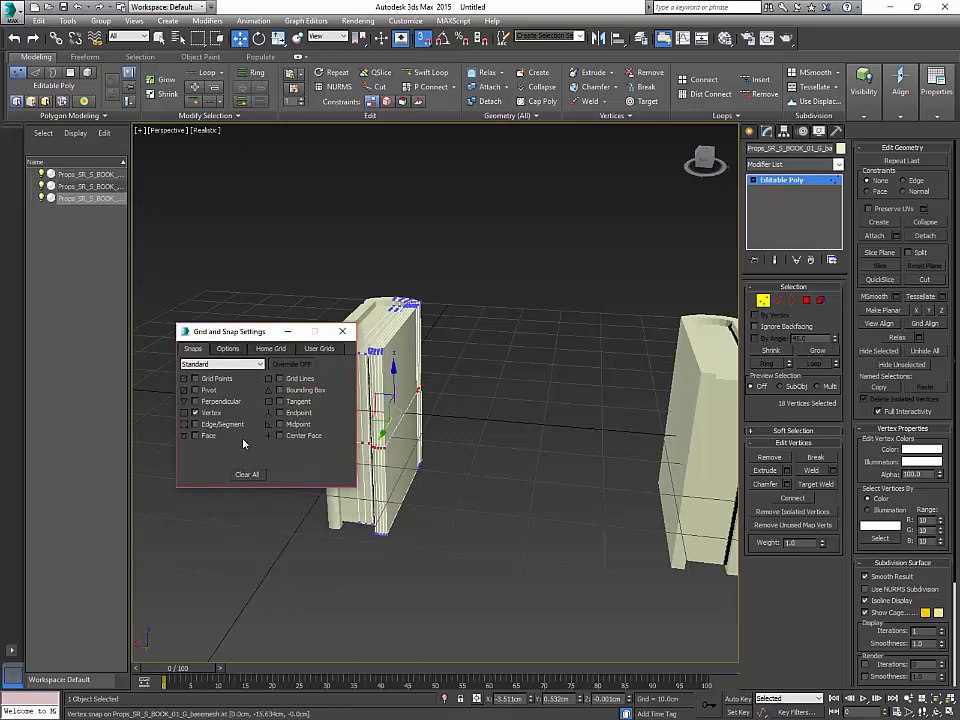
{"action": "left_click", "coordinate": [342, 331]}
Step: Delete all polygons below the middle edge ring of the book half and leave polygon editing
{"action": "middle_click_drag", "start_coordinate": [400, 400], "coordinate": [410, 537], "text": "alt"}
{"action": "key", "text": "4"}
{"action": "left_click_drag", "start_coordinate": [279, 476], "coordinate": [525, 583]}
{"action": "key", "text": "Delete"}
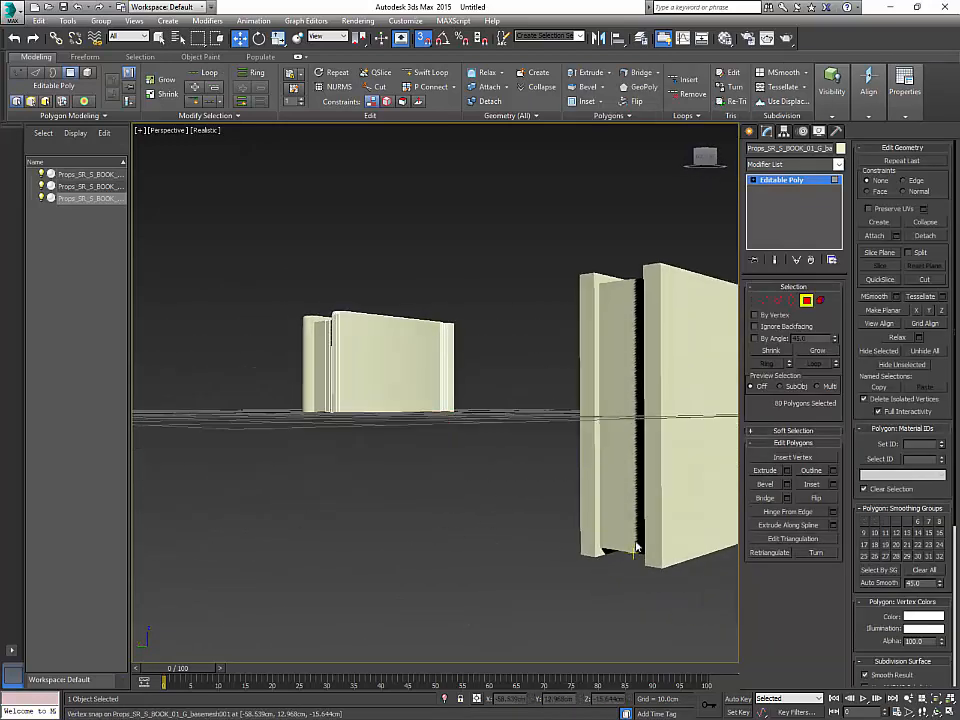
{"action": "middle_click_drag", "start_coordinate": [506, 522], "coordinate": [430, 321], "text": "alt"}
{"action": "key", "text": "4"}
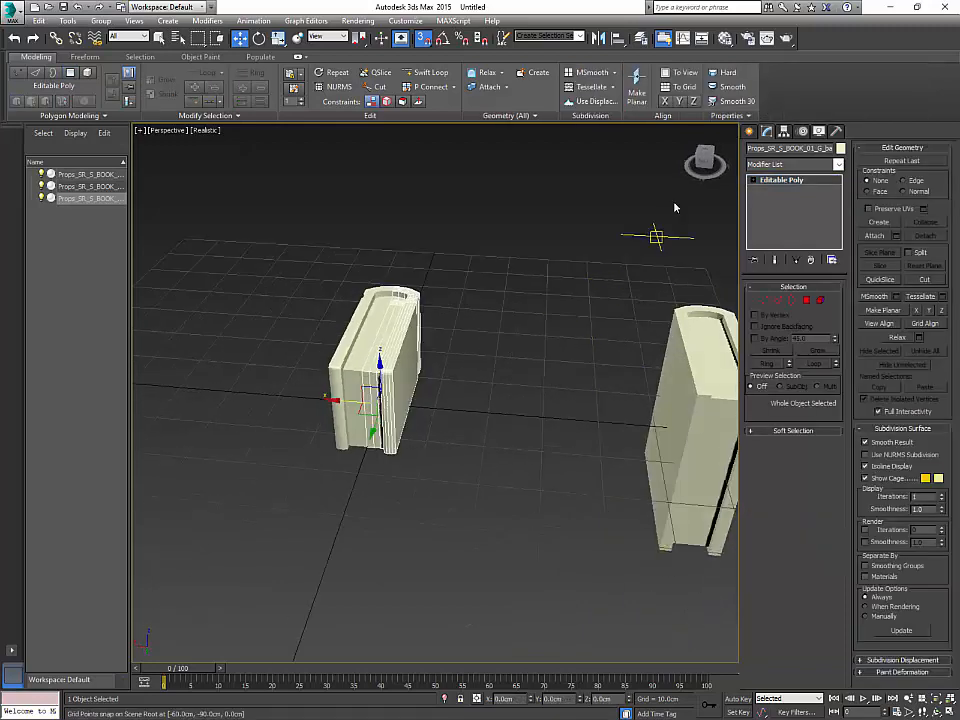
Step: Mirror the remaining upper quarter of the book along the Z axis as an instance with 0 cm offset
{"action": "left_click", "coordinate": [598, 38]}
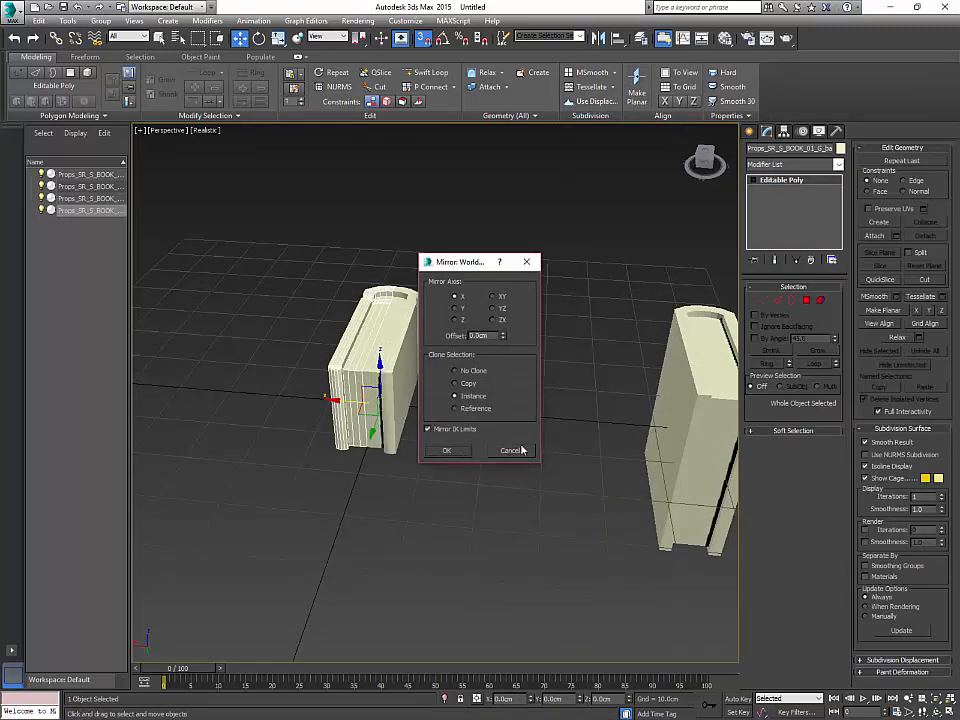
{"action": "left_click", "coordinate": [456, 308]}
{"action": "left_click", "coordinate": [463, 320]}
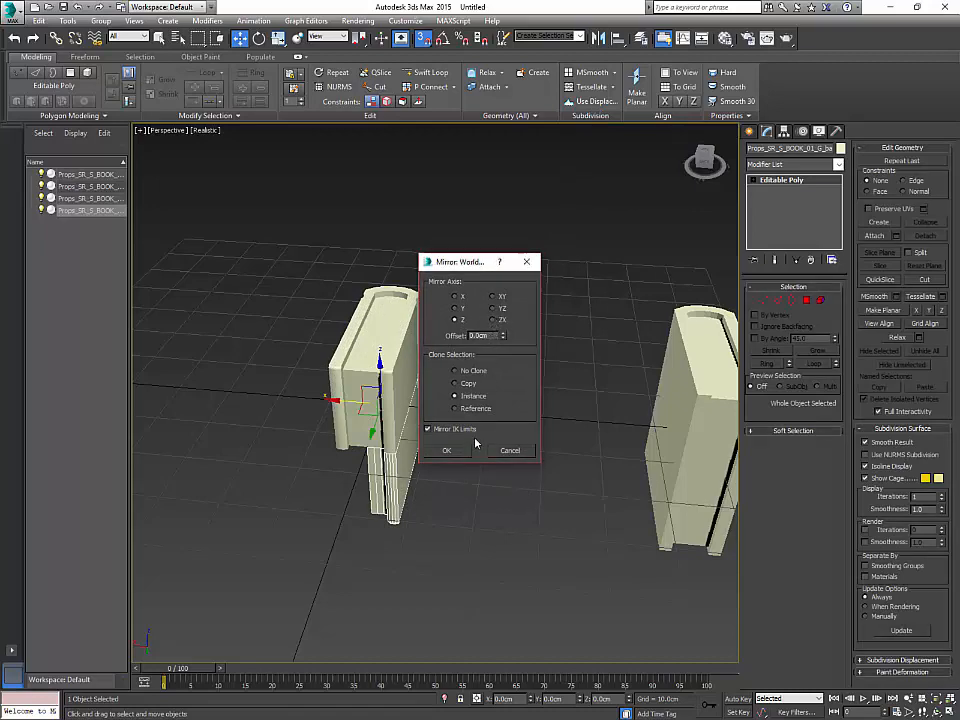
{"action": "left_click", "coordinate": [465, 452]}
Step: Mirror the upper quarter of the other book half along Z as an instance and hide the grid
{"action": "middle_click_drag", "start_coordinate": [480, 471], "coordinate": [446, 396], "text": "alt"}
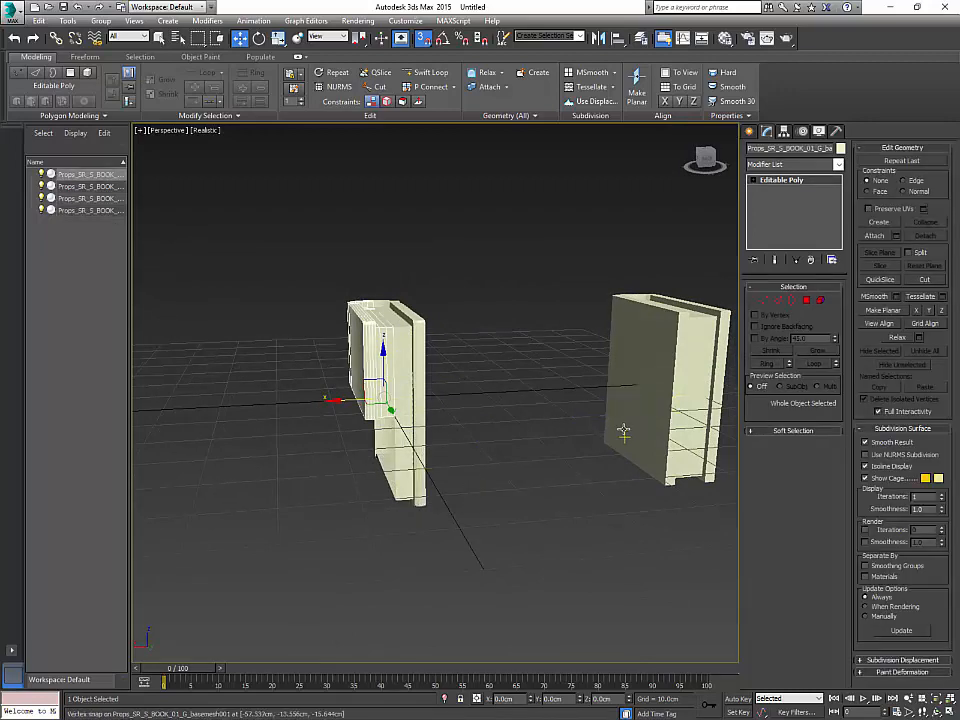
{"action": "left_click", "coordinate": [597, 38]}
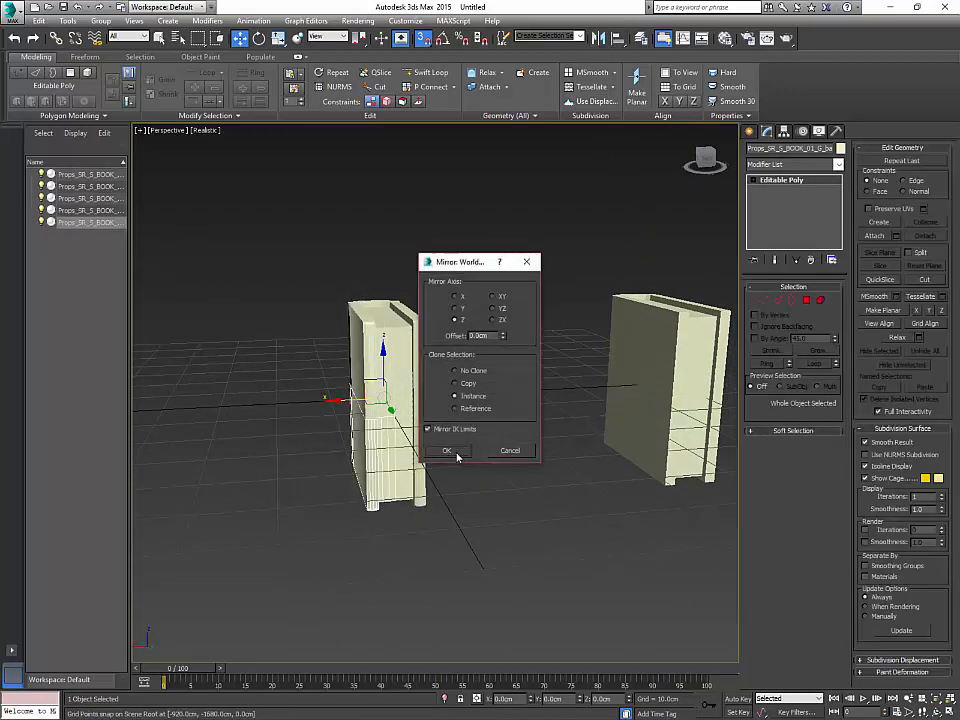
{"action": "left_click", "coordinate": [448, 478]}
{"action": "key", "text": "g"}
{"action": "middle_click_drag", "start_coordinate": [497, 467], "coordinate": [512, 488], "text": "alt"}
{"action": "left_click", "coordinate": [506, 493]}
Step: Select all four book quarters and collapse them into a single mesh object, dismissing the error dialog
{"action": "left_click", "coordinate": [398, 430]}
{"action": "key", "text": "q"}
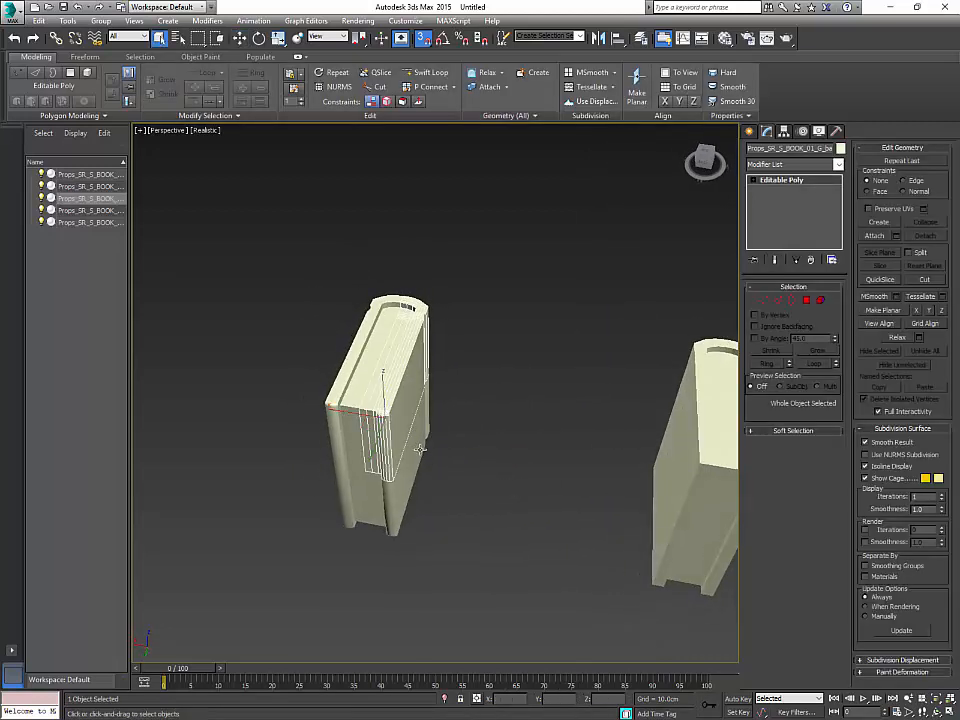
{"action": "middle_click_drag", "start_coordinate": [425, 428], "coordinate": [287, 291], "text": "alt"}
{"action": "left_click", "coordinate": [471, 430]}
{"action": "left_click_drag", "start_coordinate": [287, 291], "coordinate": [495, 589]}
{"action": "left_click", "coordinate": [837, 131]}
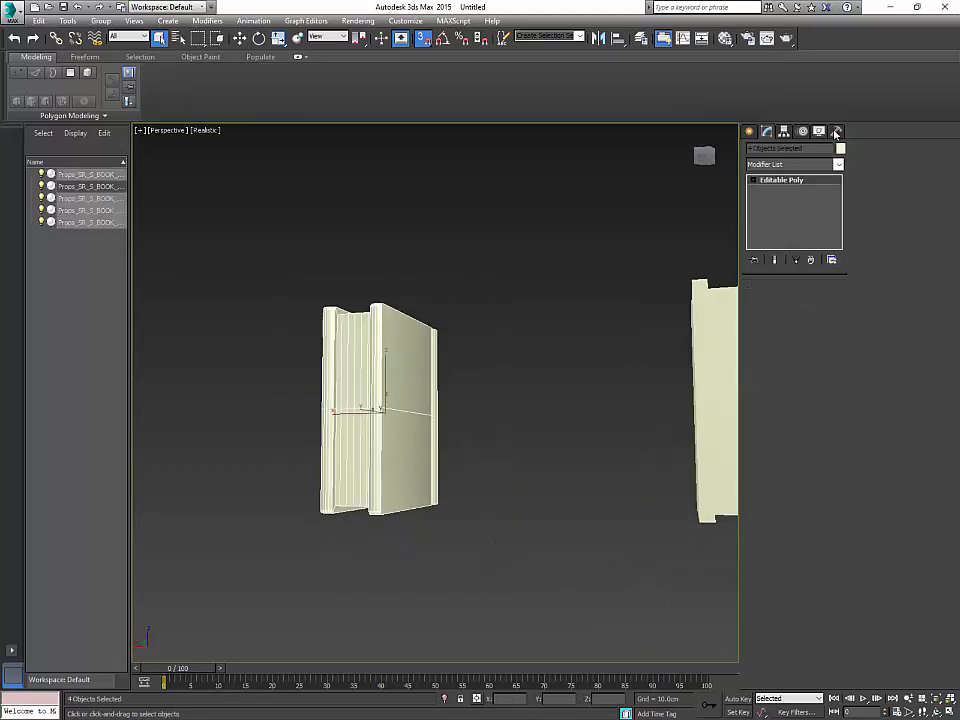
{"action": "left_click", "coordinate": [791, 279]}
{"action": "left_click", "coordinate": [791, 224]}
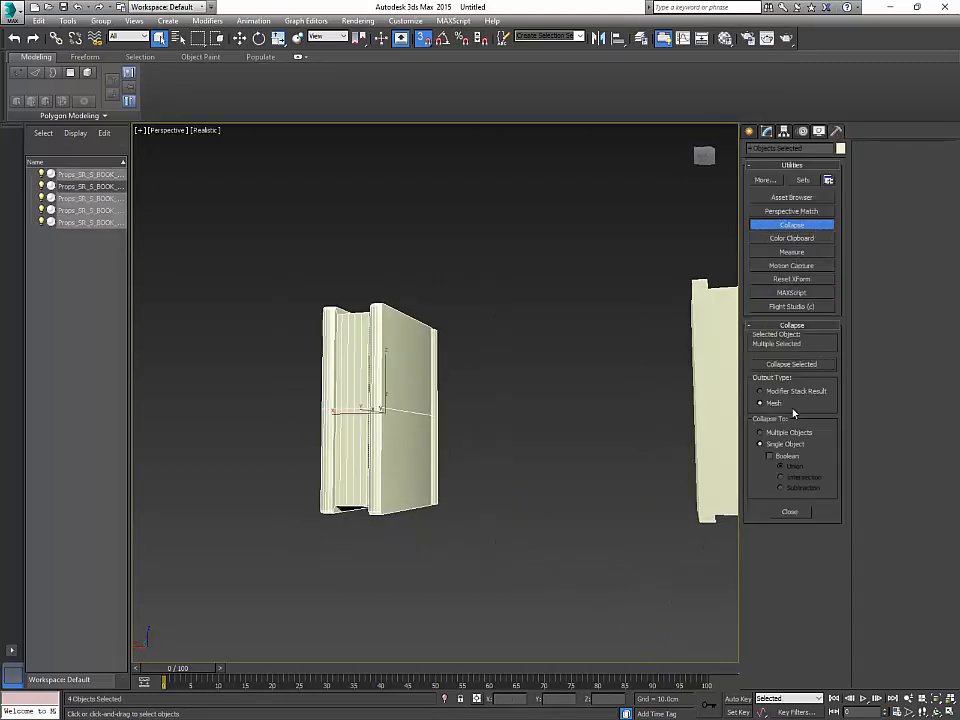
{"action": "left_click", "coordinate": [800, 364]}
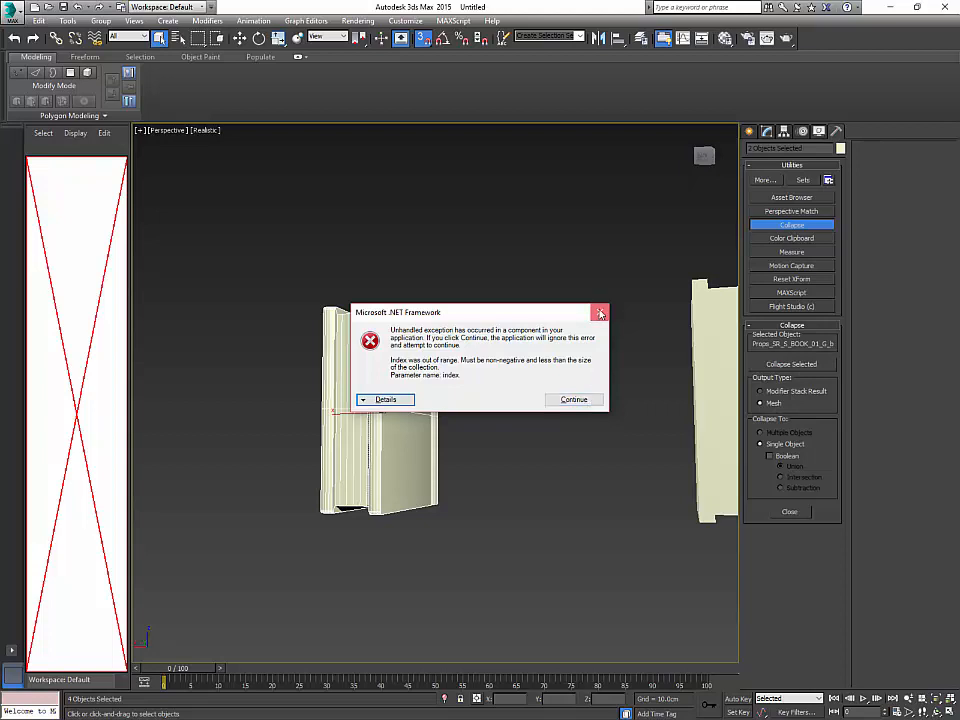
{"action": "left_click", "coordinate": [573, 399]}
{"action": "middle_click_drag", "start_coordinate": [587, 330], "coordinate": [528, 416], "text": "alt"}
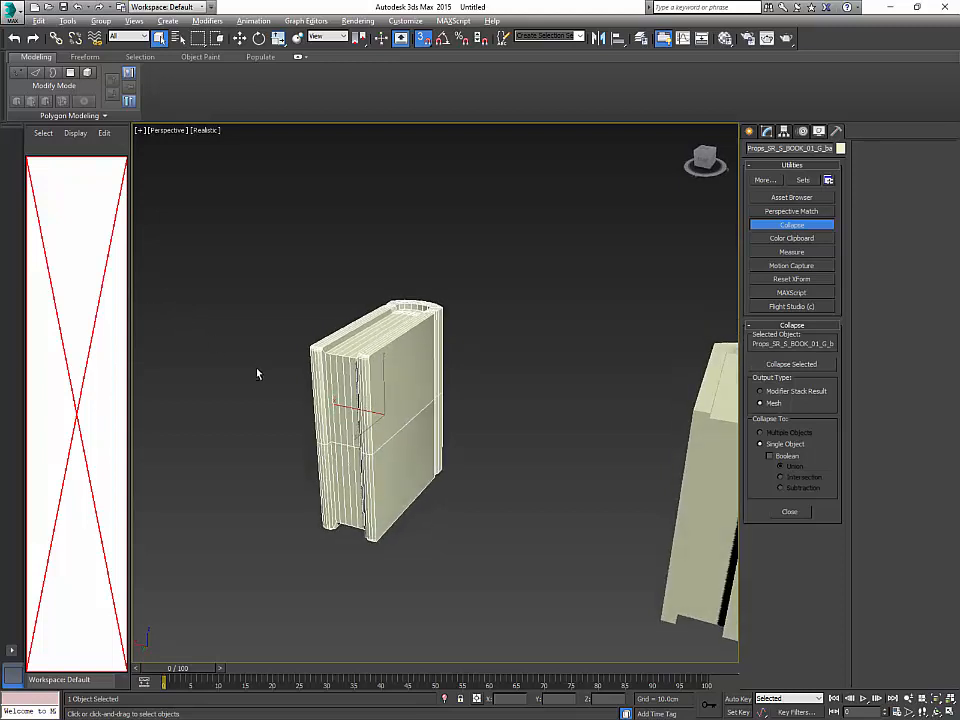
{"action": "key", "text": "alt+w"}
{"action": "key", "text": "alt+w"}
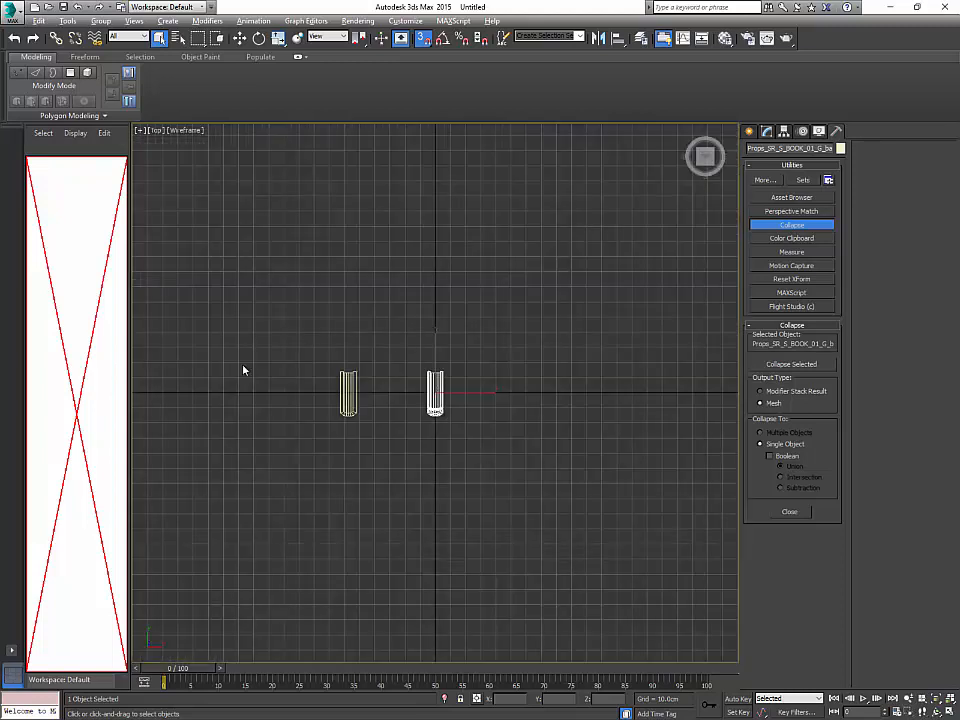
{"action": "left_click", "coordinate": [106, 117]}
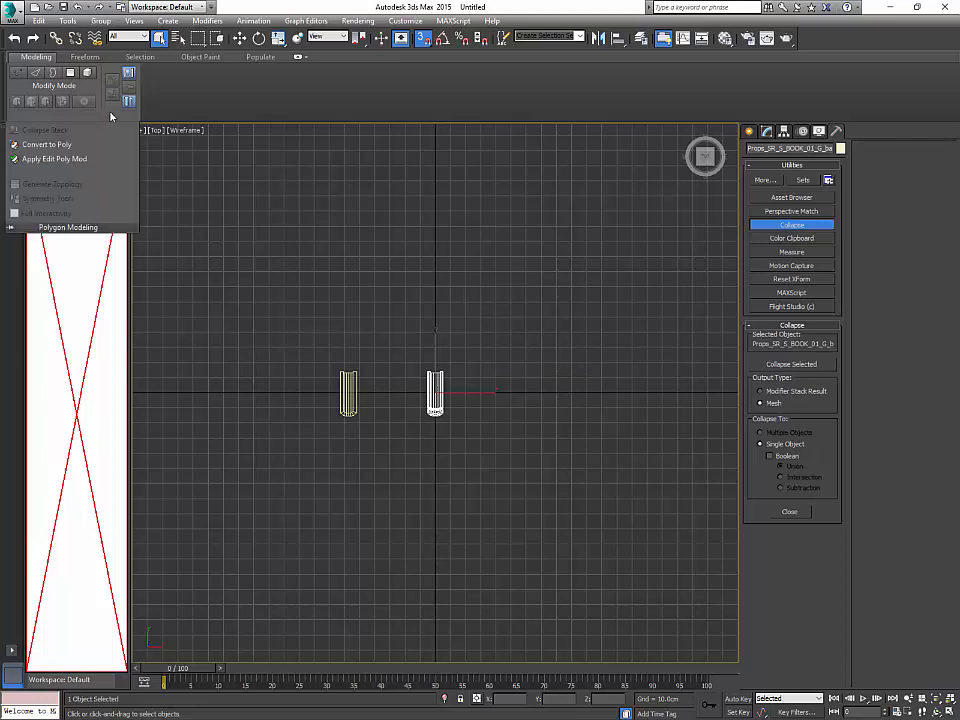
{"action": "left_click", "coordinate": [150, 188]}
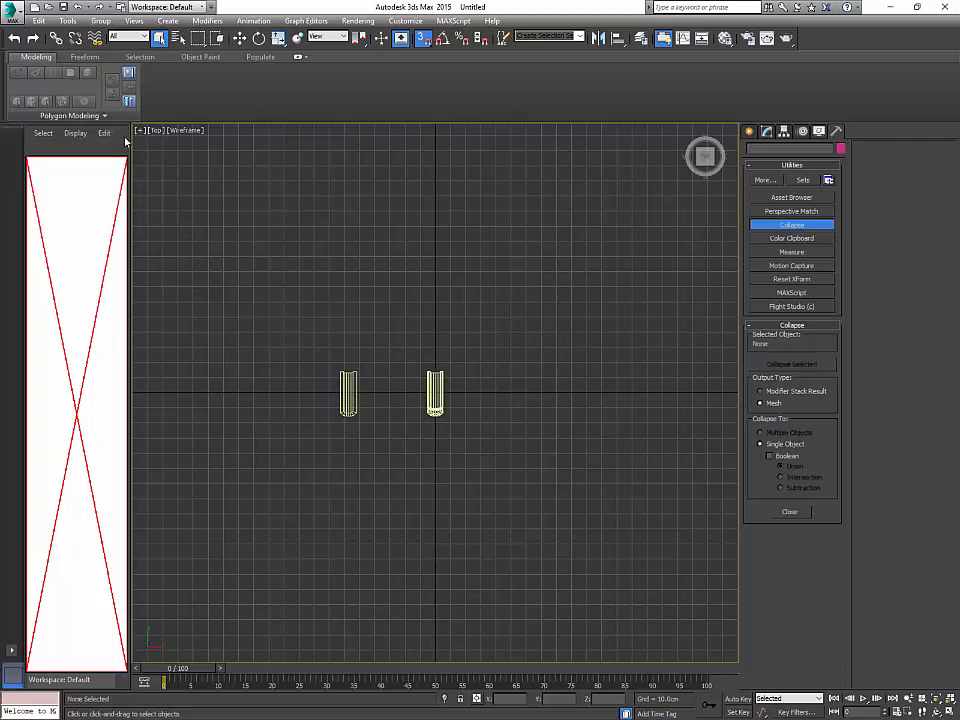
{"action": "left_click", "coordinate": [124, 147]}
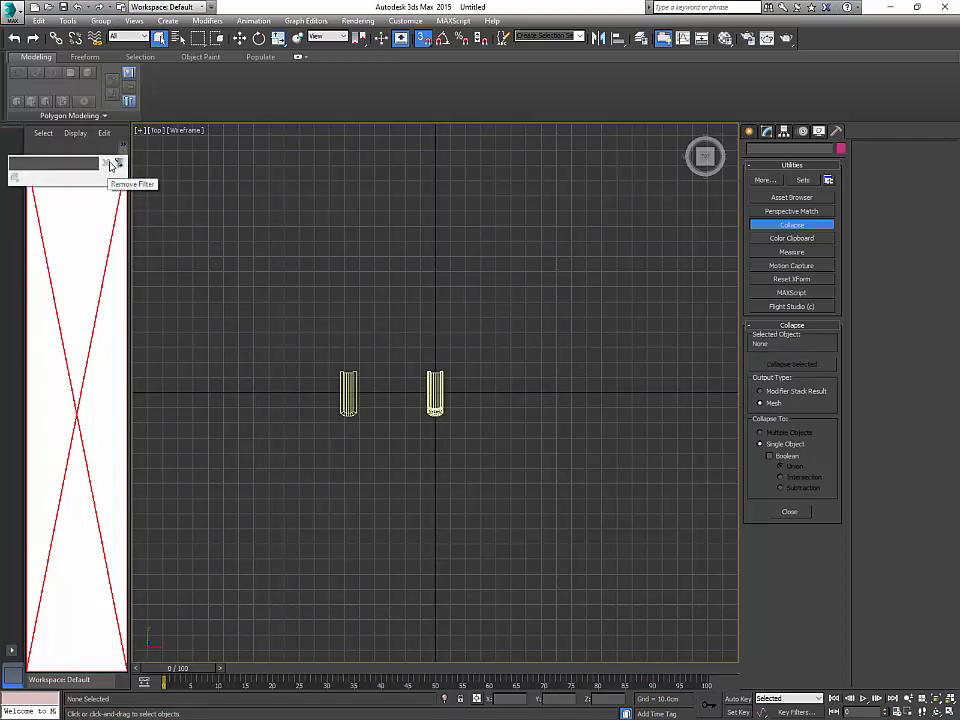
{"action": "left_click", "coordinate": [471, 356]}
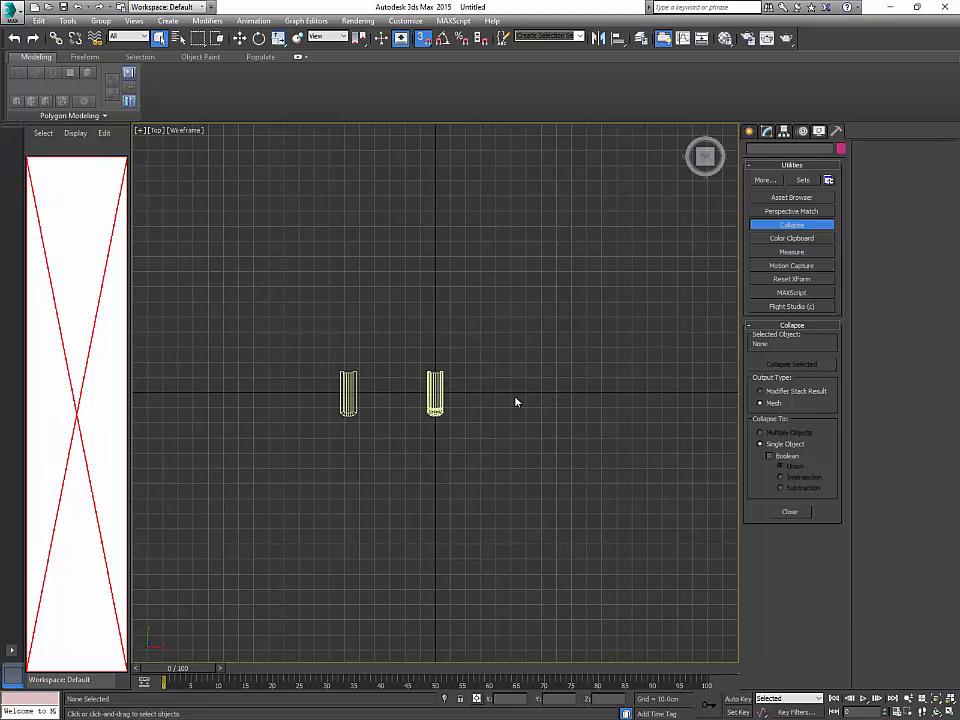
Step: Select the collapsed book in a perspective view and start exporting it as an FBX file
{"action": "key", "text": "p"}
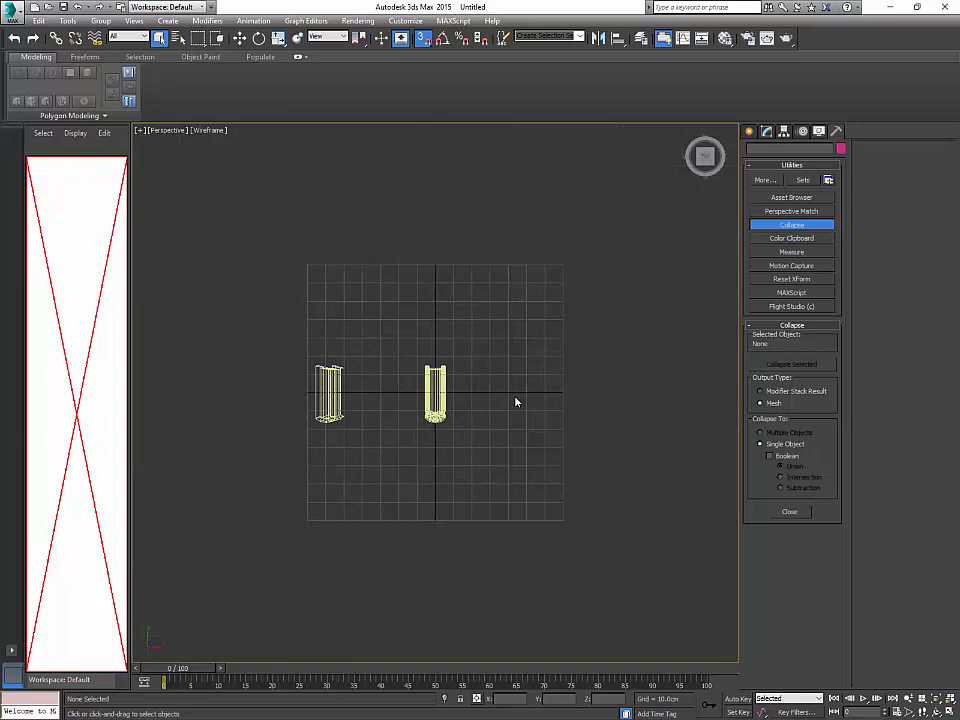
{"action": "middle_click_drag", "start_coordinate": [516, 402], "coordinate": [394, 375], "text": "alt"}
{"action": "left_click", "coordinate": [432, 408]}
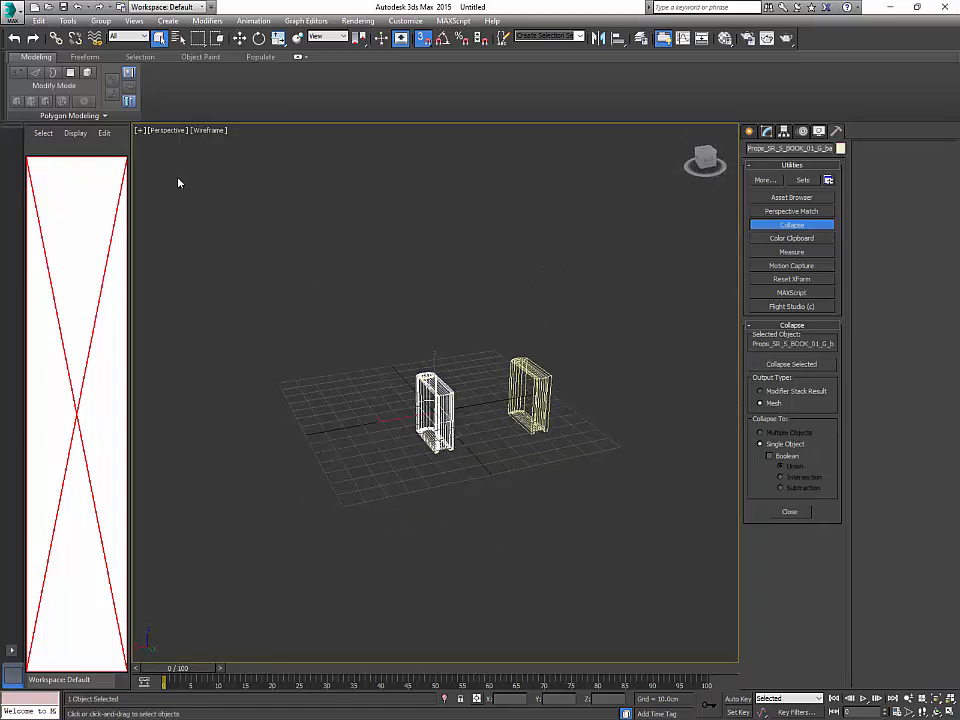
{"action": "left_click", "coordinate": [14, 12]}
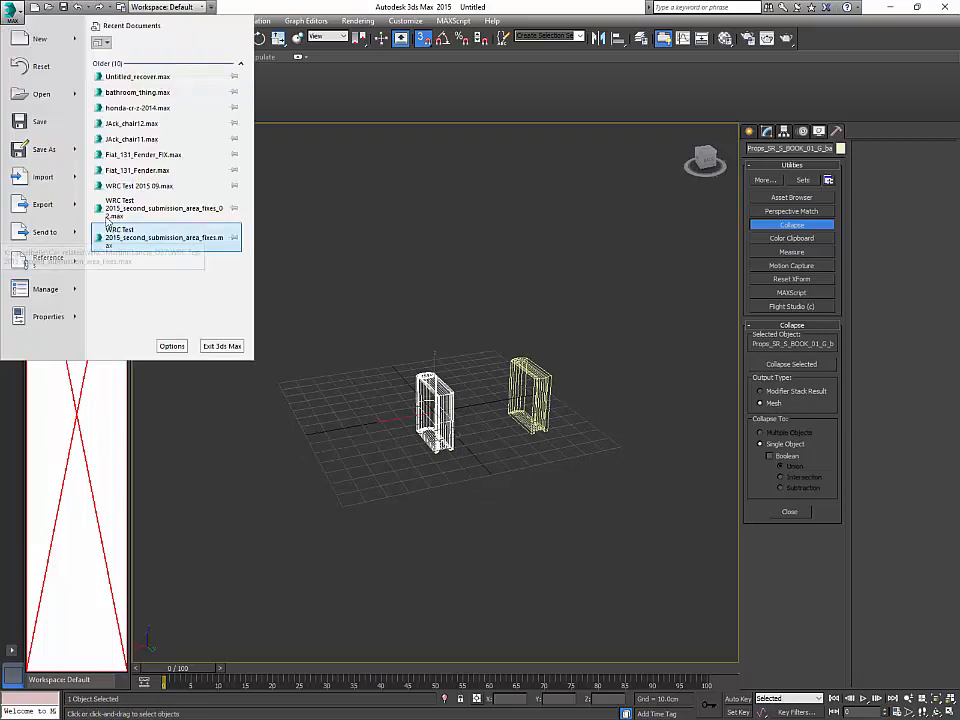
{"action": "mouse_move", "coordinate": [40, 204]}
{"action": "left_click", "coordinate": [181, 99]}
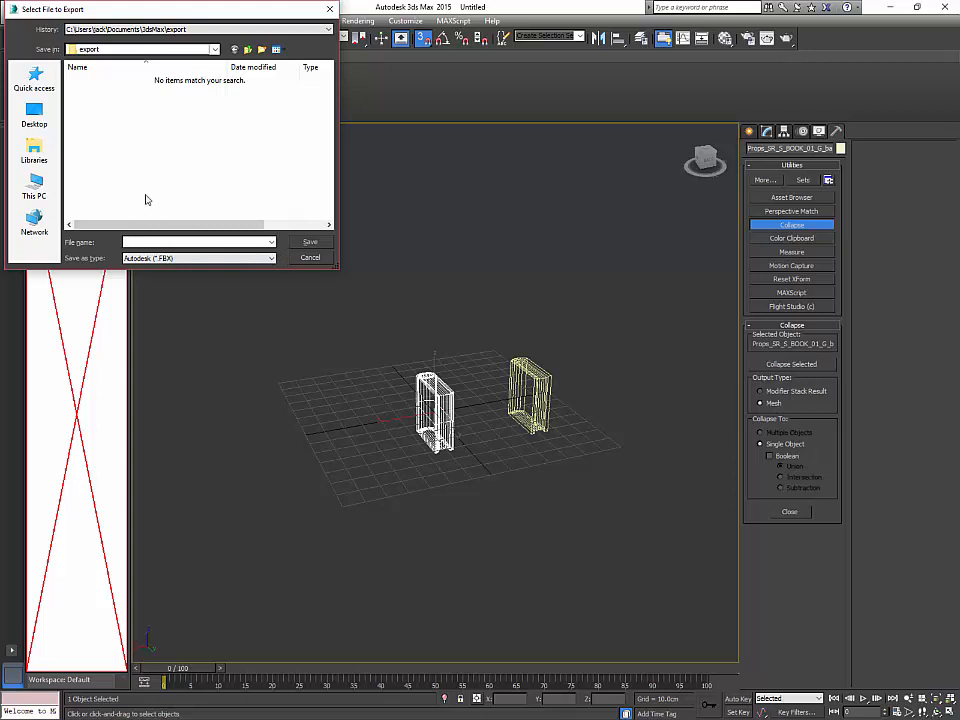
Step: Browse from Documents and Unreal Projects to the project's Content > Geometry > Meshes > Props folder as the export location
{"action": "left_click", "coordinate": [48, 192]}
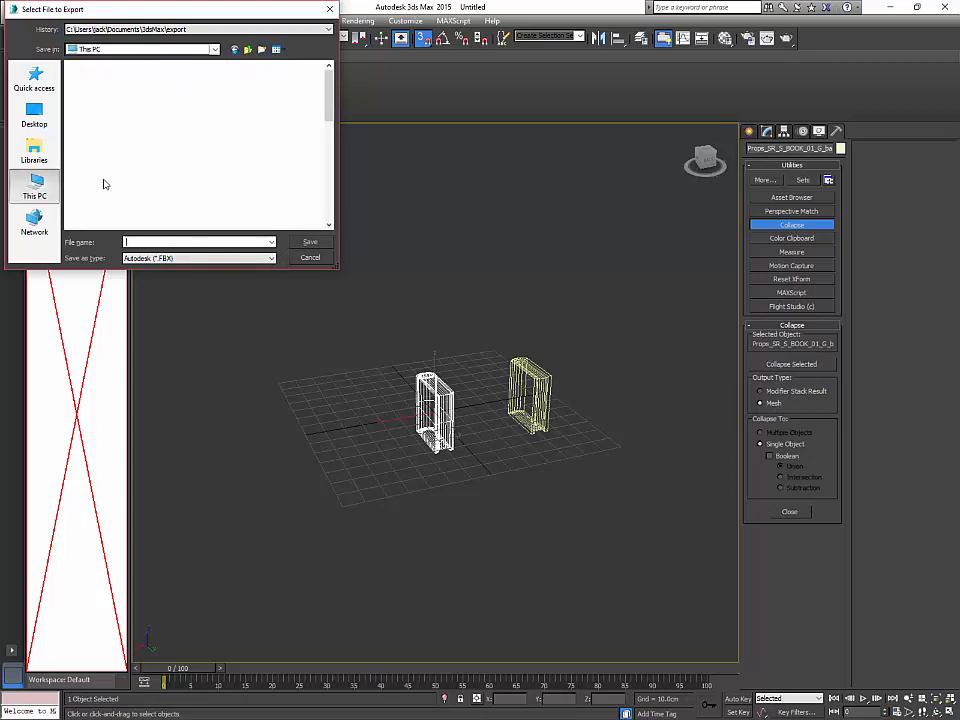
{"action": "double_click", "coordinate": [113, 134]}
{"action": "left_click", "coordinate": [105, 126]}
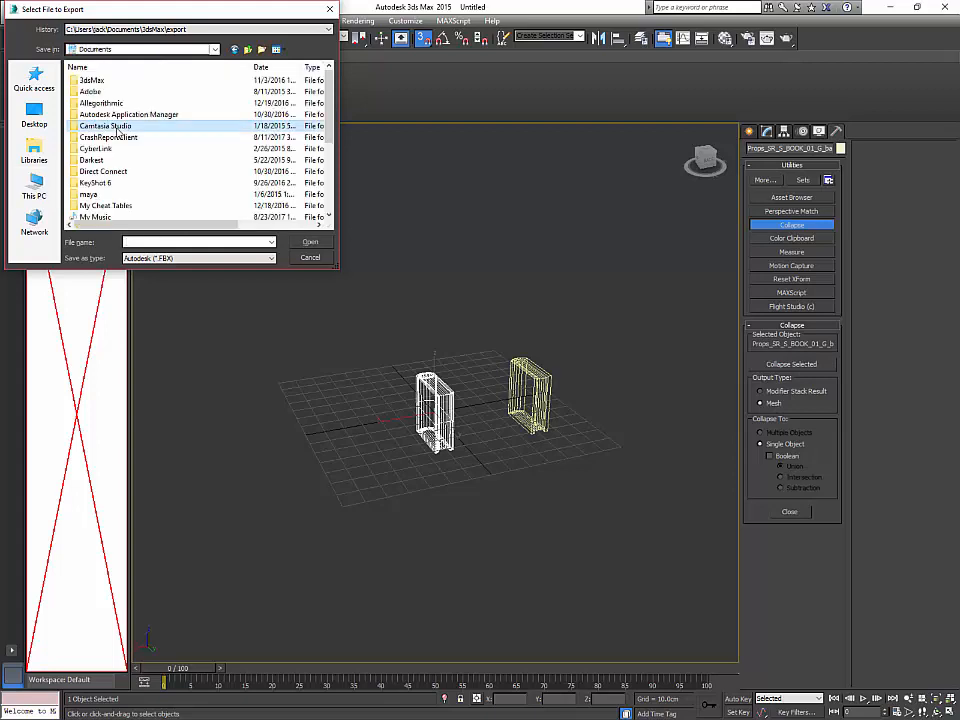
{"action": "left_click", "coordinate": [137, 172]}
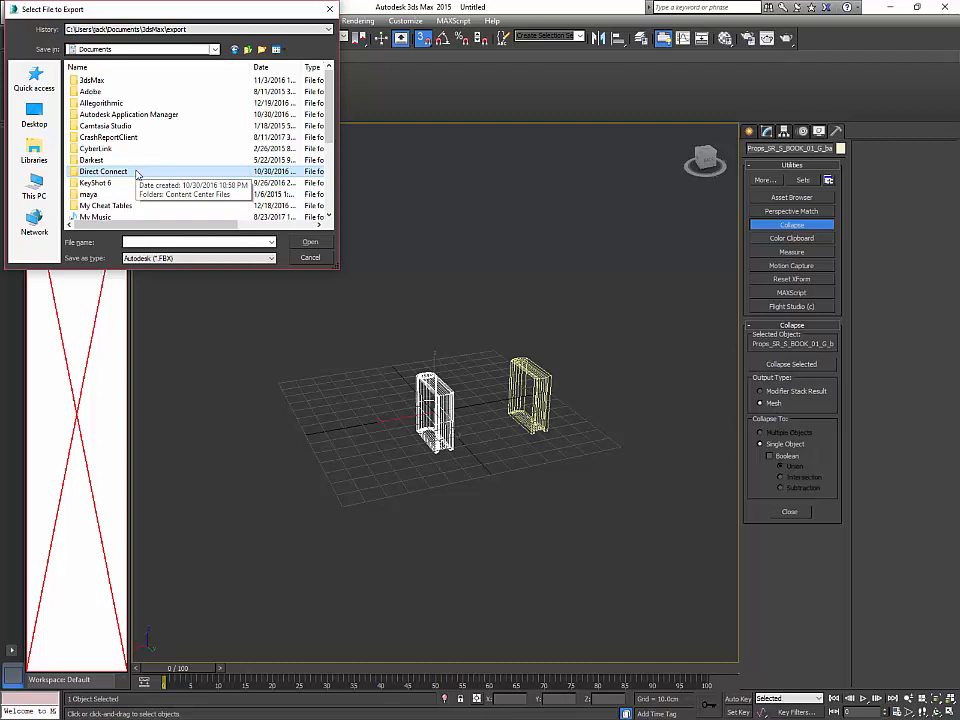
{"action": "scroll", "coordinate": [141, 156], "scroll_direction": "down", "scroll_amount": 2}
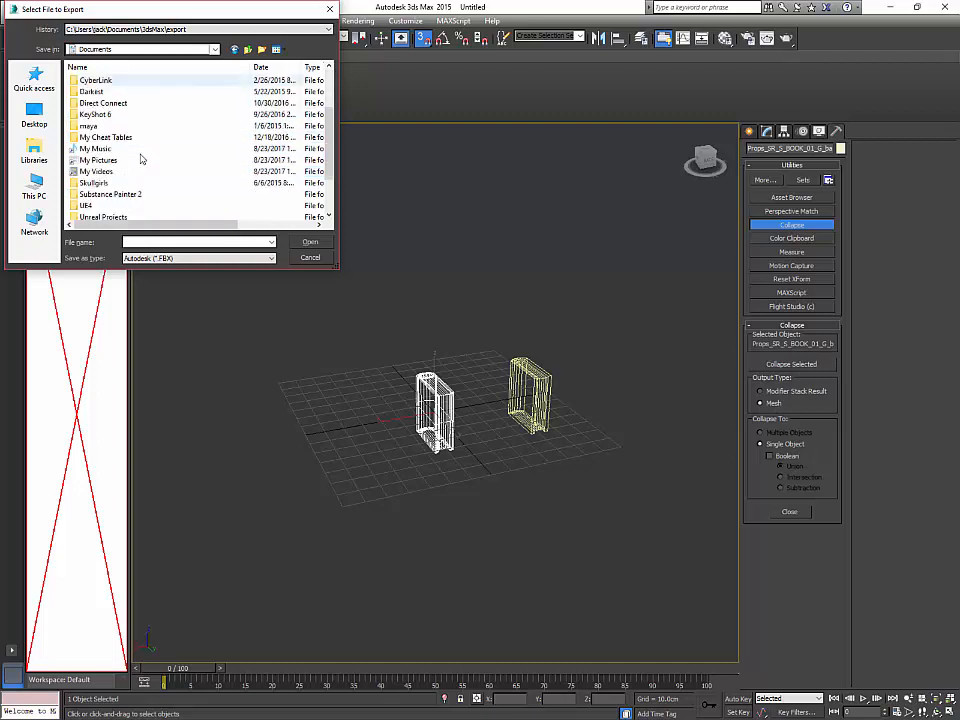
{"action": "scroll", "coordinate": [140, 158], "scroll_direction": "down", "scroll_amount": 2}
{"action": "double_click", "coordinate": [128, 162]}
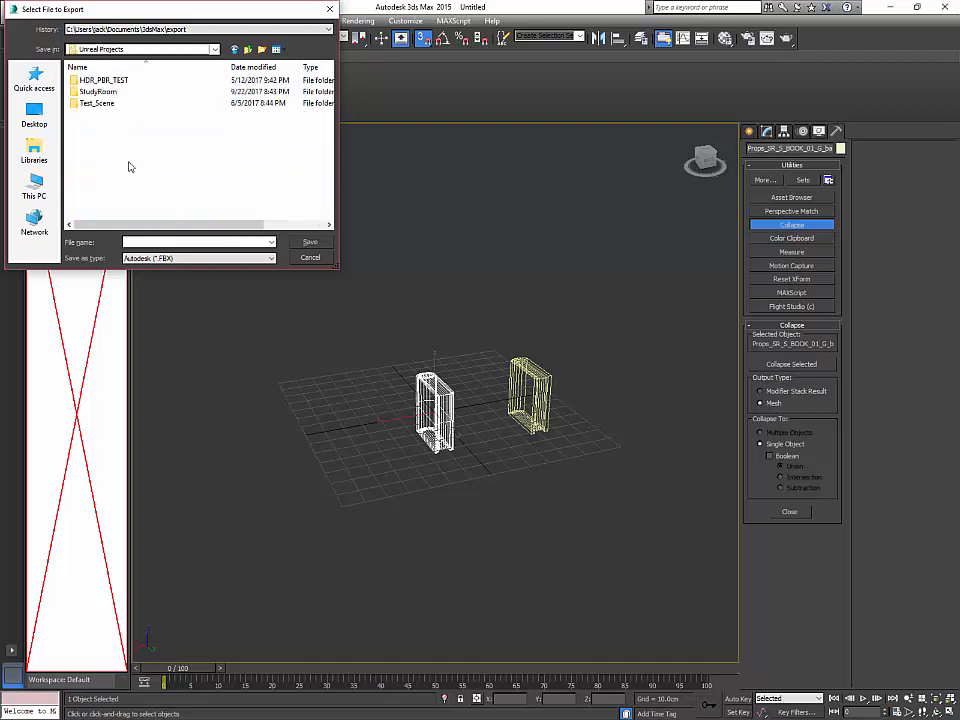
{"action": "double_click", "coordinate": [104, 104]}
{"action": "double_click", "coordinate": [101, 93]}
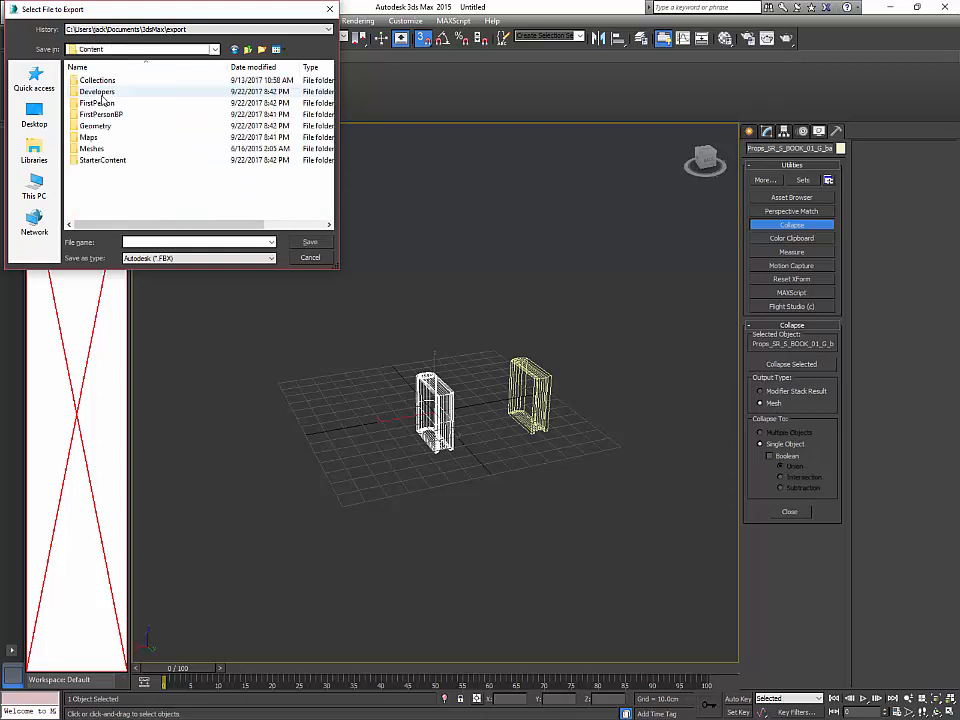
{"action": "double_click", "coordinate": [100, 127]}
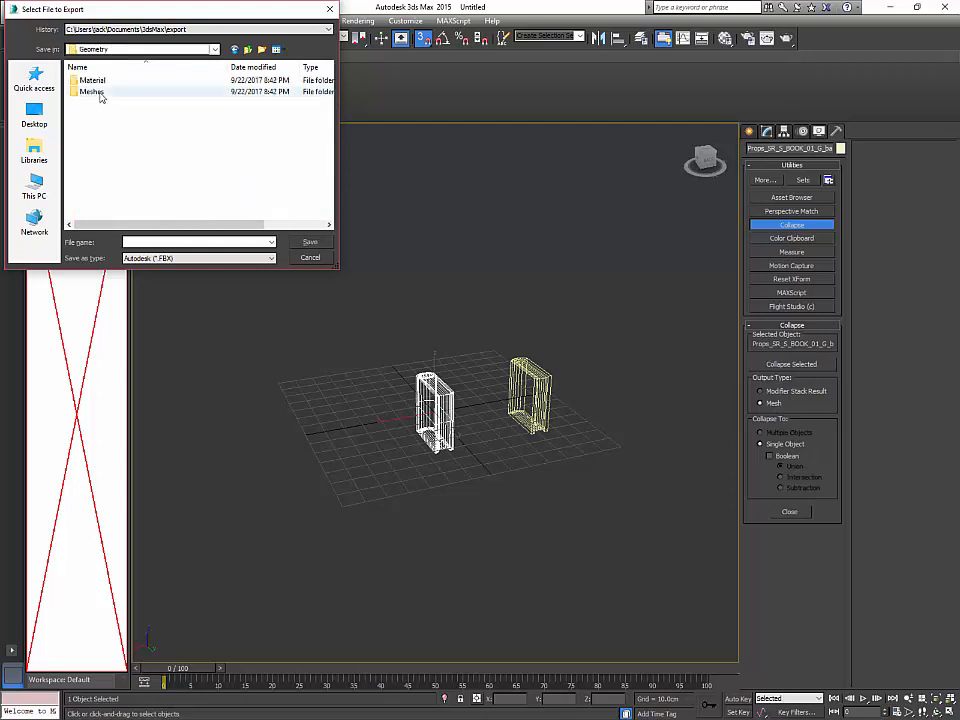
{"action": "double_click", "coordinate": [100, 92]}
{"action": "double_click", "coordinate": [98, 82]}
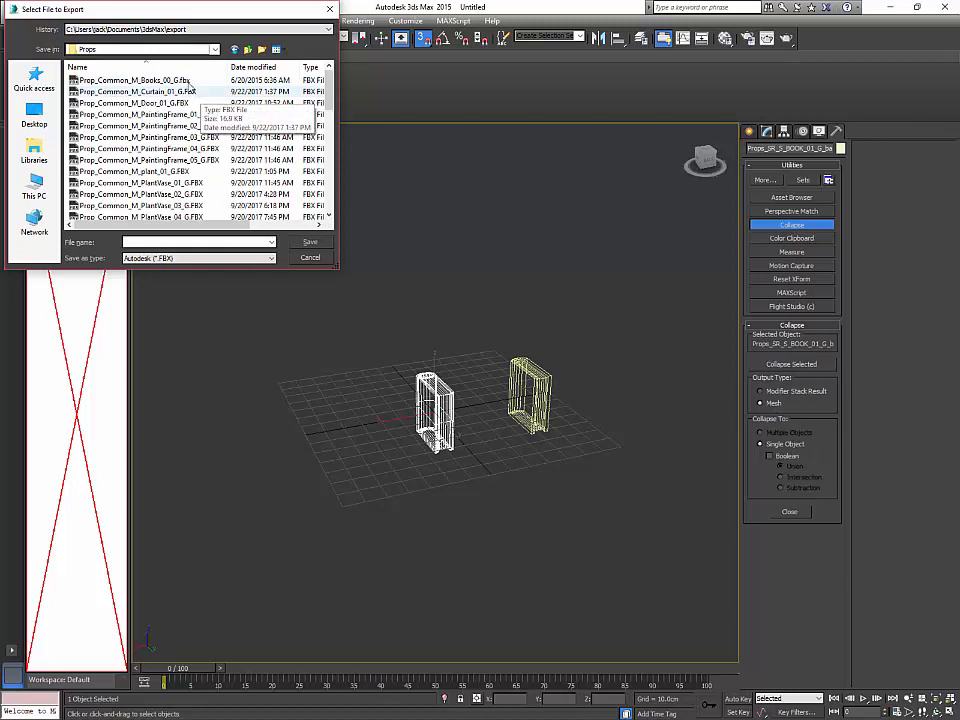
Step: Name the export file after the existing Props_Common_S_Books_04_G.FBX with its number edited, and save it
{"action": "left_click", "coordinate": [187, 81]}
{"action": "scroll", "coordinate": [200, 130], "scroll_direction": "down", "scroll_amount": 6}
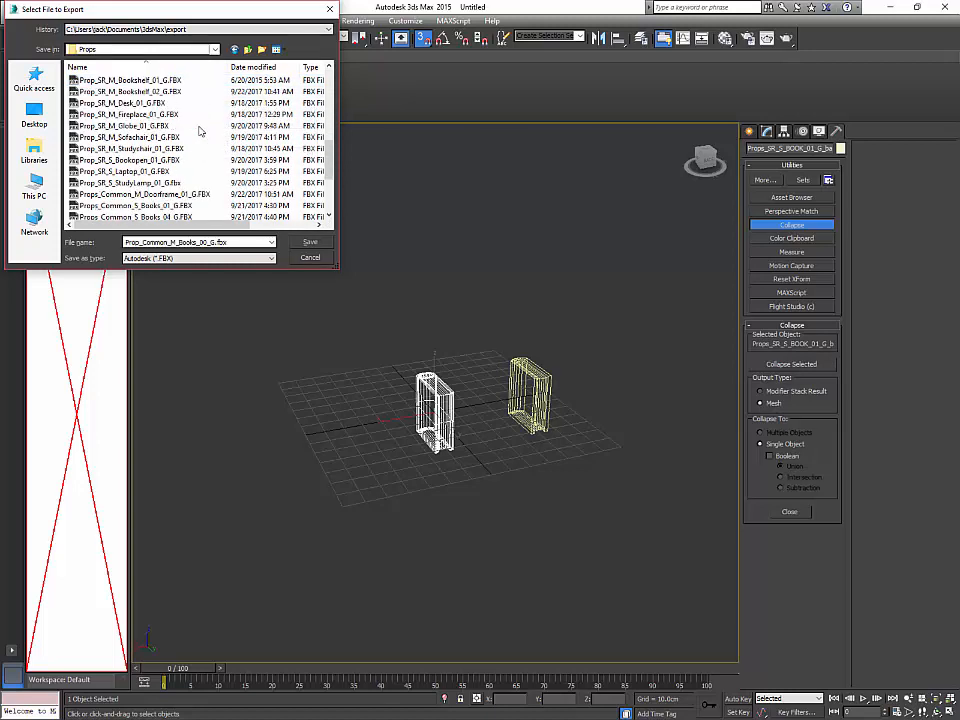
{"action": "scroll", "coordinate": [199, 131], "scroll_direction": "down", "scroll_amount": 2}
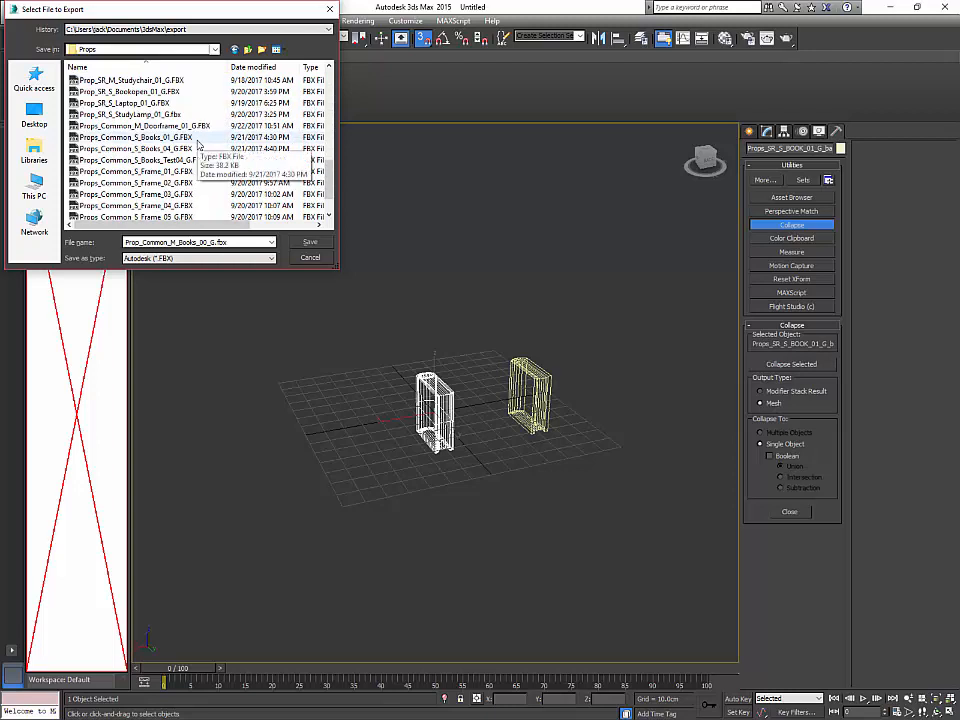
{"action": "left_click", "coordinate": [160, 148]}
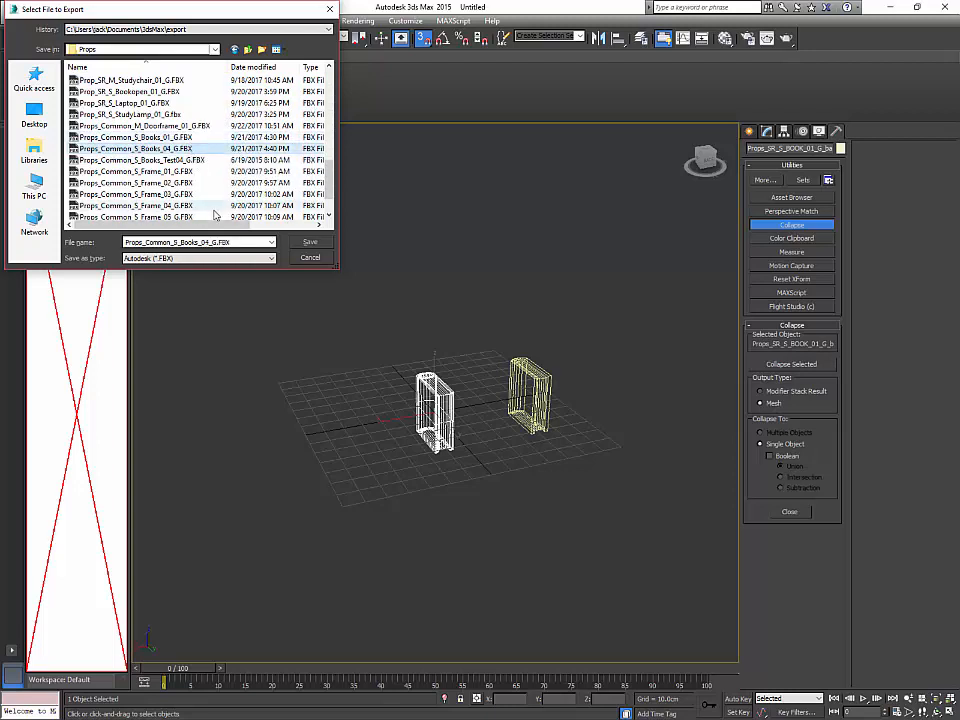
{"action": "left_click", "coordinate": [235, 242]}
{"action": "left_click", "coordinate": [210, 242]}
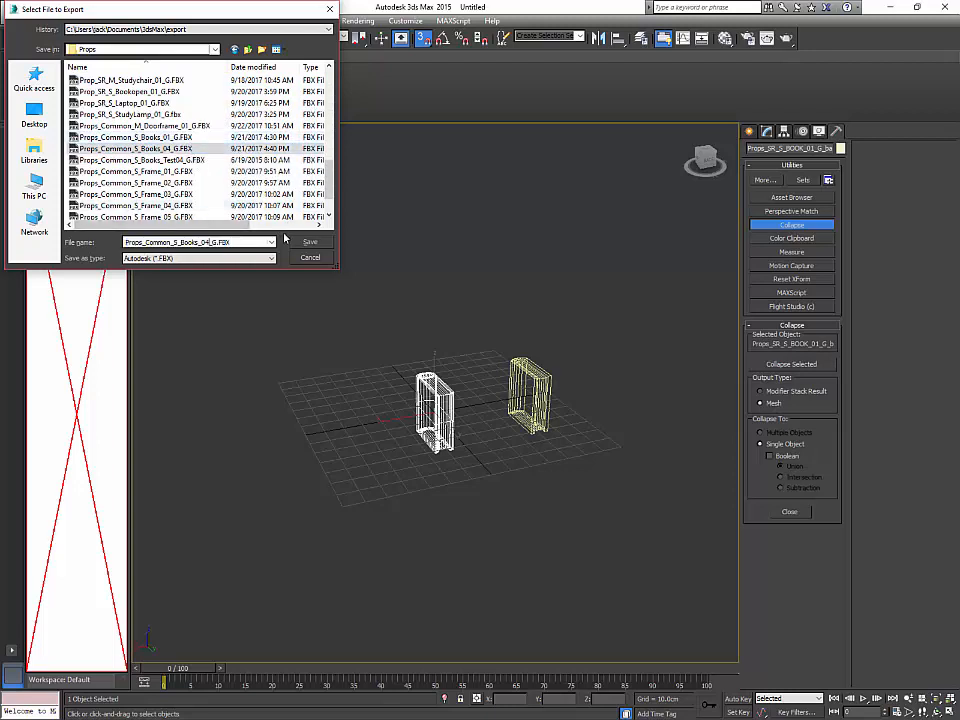
{"action": "key", "text": "BackSpace"}
{"action": "key", "text": "Return"}
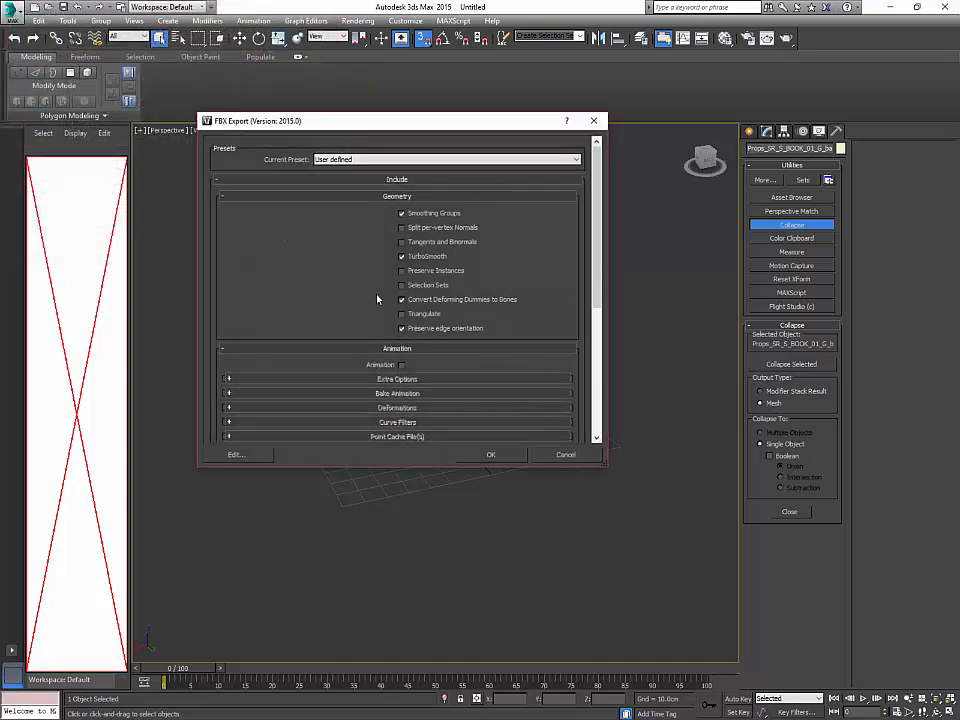
Step: Review the FBX geometry, animation and axis options, and export with Smoothing Groups and TurboSmooth enabled and Z-up axis
{"action": "scroll", "coordinate": [448, 335], "scroll_direction": "down", "scroll_amount": 2}
{"action": "scroll", "coordinate": [453, 310], "scroll_direction": "up", "scroll_amount": 2}
{"action": "scroll", "coordinate": [449, 265], "scroll_direction": "down", "scroll_amount": 5}
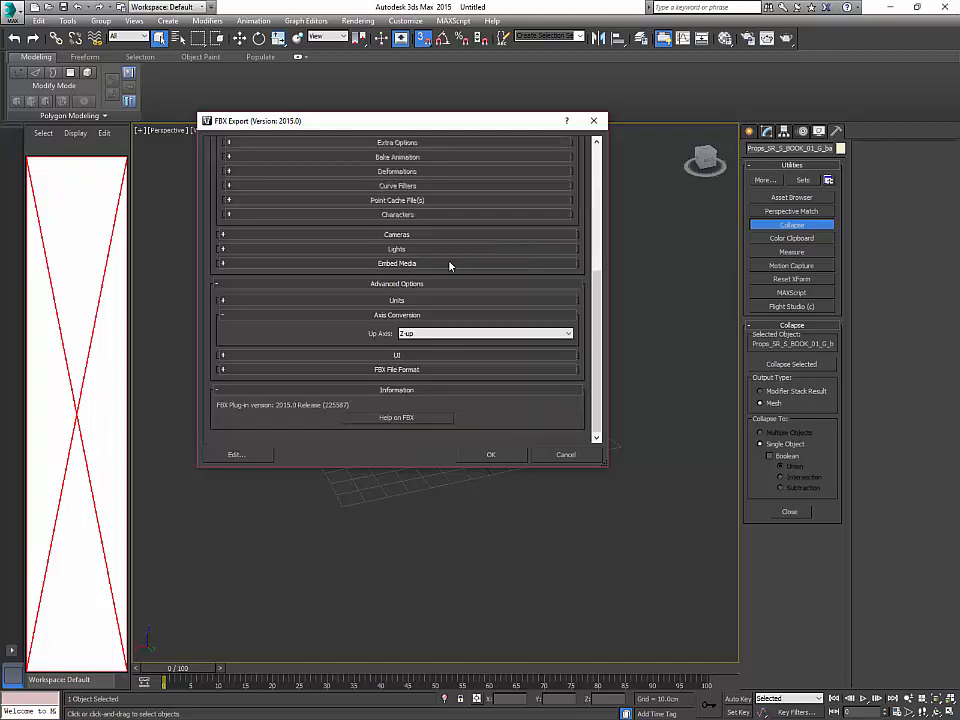
{"action": "scroll", "coordinate": [449, 305], "scroll_direction": "up", "scroll_amount": 3}
{"action": "scroll", "coordinate": [407, 311], "scroll_direction": "down", "scroll_amount": 3}
{"action": "scroll", "coordinate": [468, 326], "scroll_direction": "up", "scroll_amount": 3}
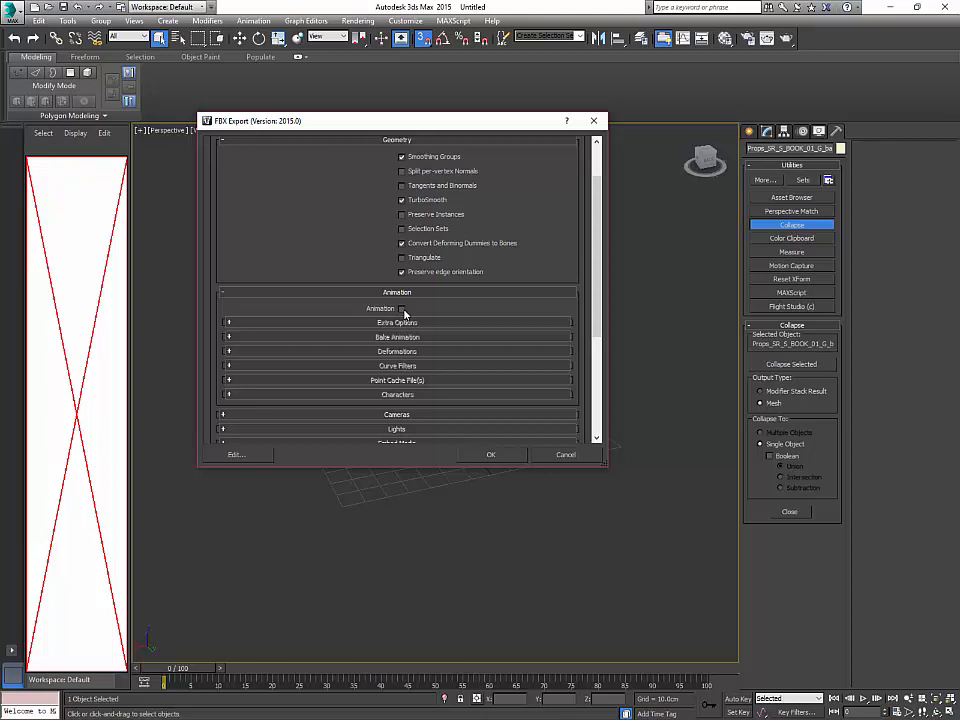
{"action": "scroll", "coordinate": [455, 342], "scroll_direction": "up", "scroll_amount": 2}
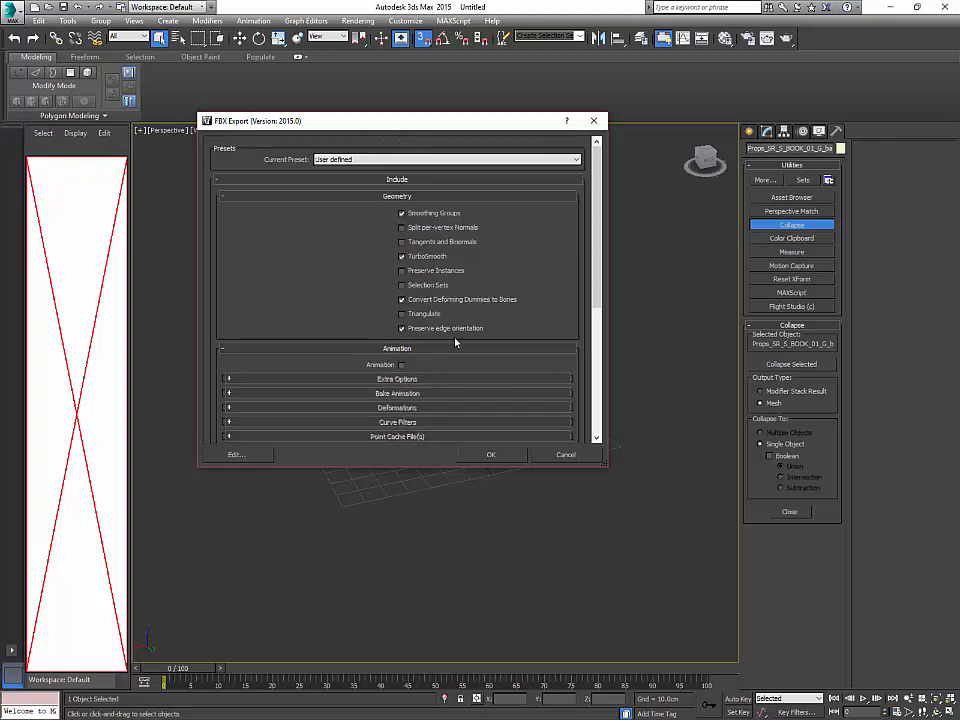
{"action": "left_click", "coordinate": [490, 455]}
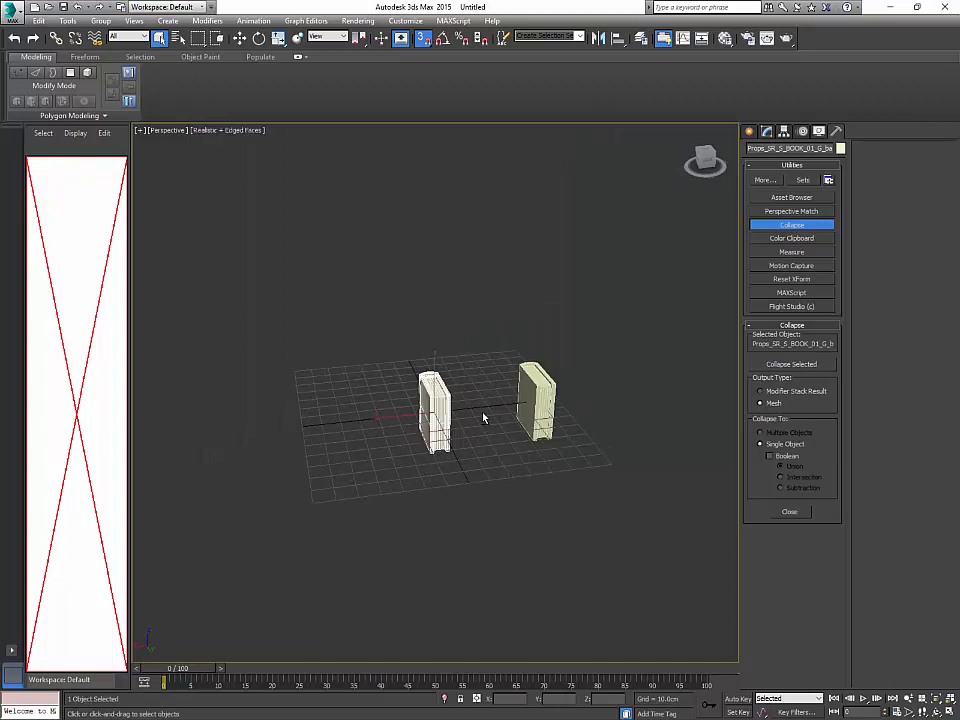
Step: Select the vertices around the collapsed book's mid-height seam and turn on the viewport statistics
{"action": "scroll", "coordinate": [483, 418], "scroll_direction": "up", "scroll_amount": 6}
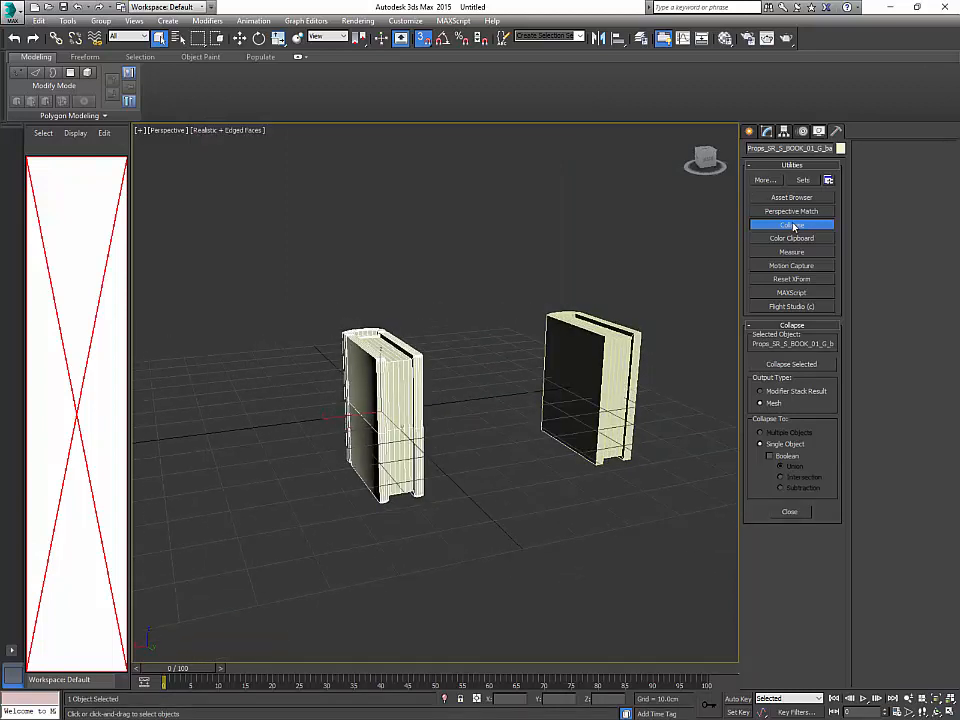
{"action": "right_click", "coordinate": [405, 368]}
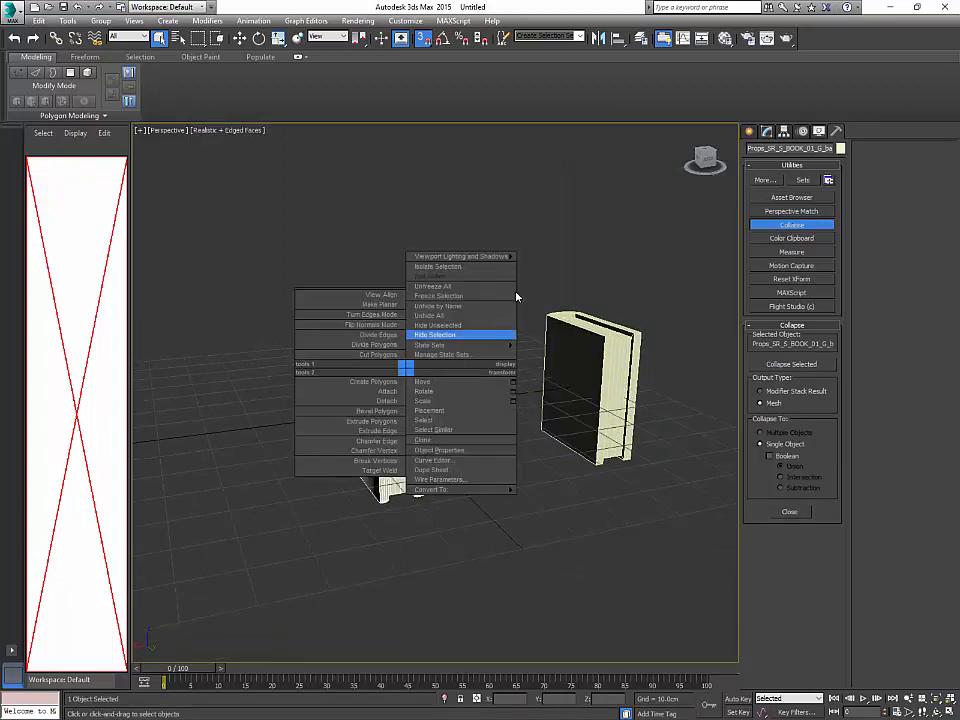
{"action": "left_click", "coordinate": [560, 253]}
{"action": "left_click", "coordinate": [437, 353]}
{"action": "left_click", "coordinate": [412, 362]}
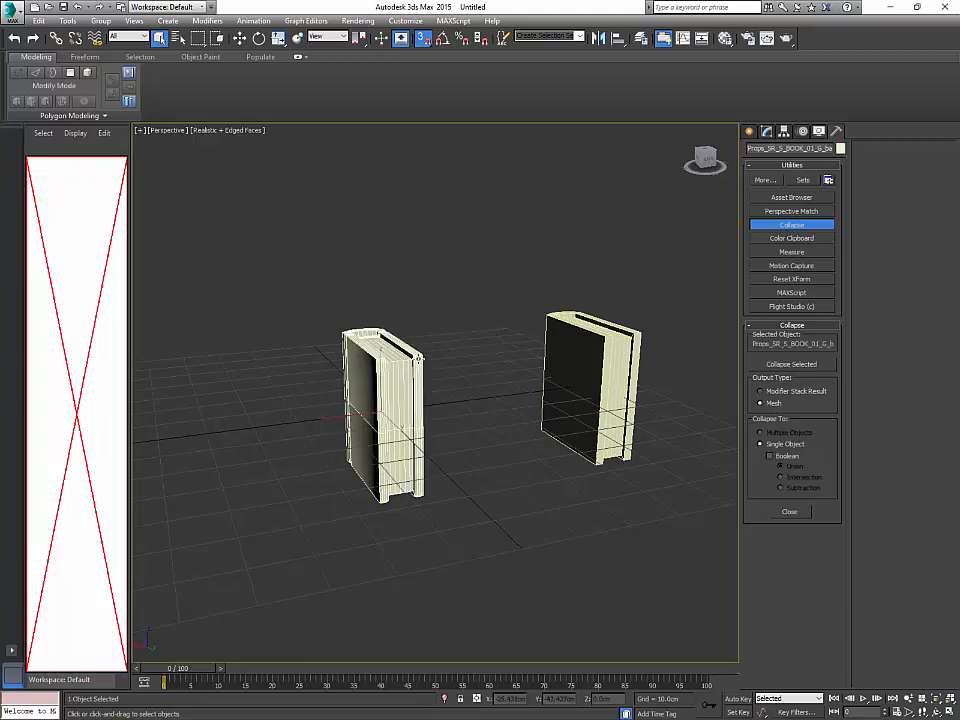
{"action": "middle_click_drag", "start_coordinate": [436, 358], "coordinate": [462, 341], "text": "alt"}
{"action": "key", "text": "1"}
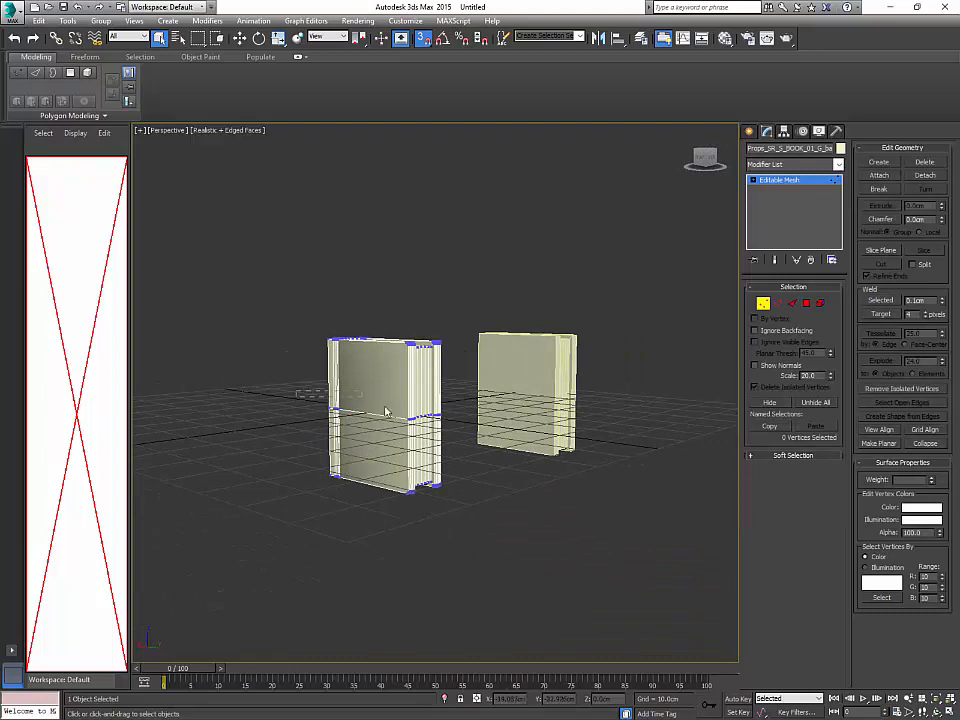
{"action": "left_click_drag", "start_coordinate": [308, 393], "coordinate": [458, 432]}
{"action": "key", "text": "7"}
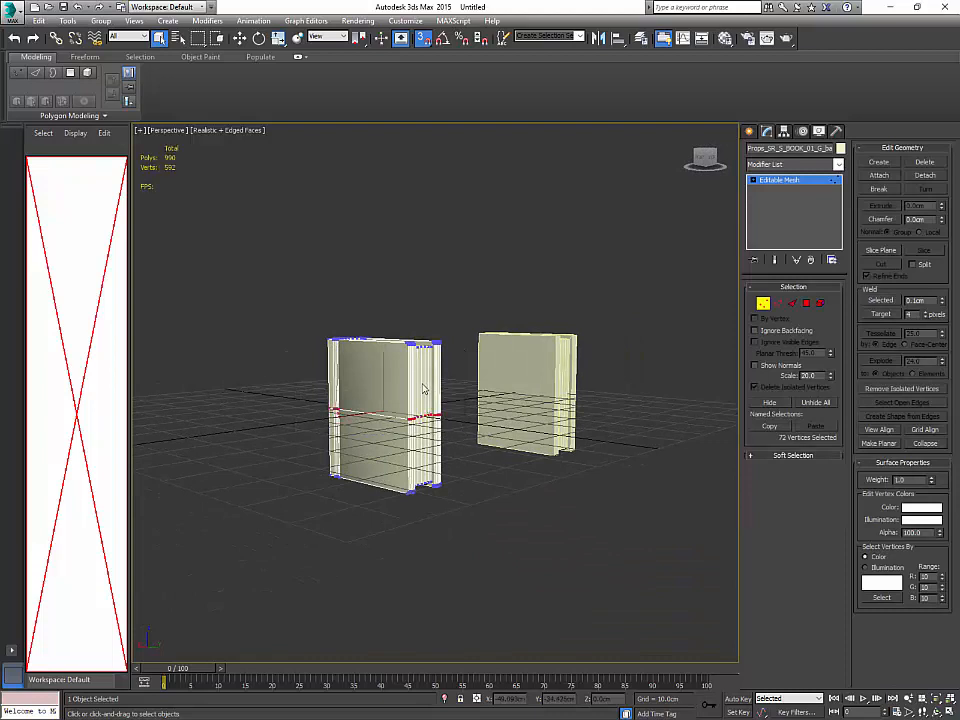
Step: Configure the viewport statistics to show Triangle Count for Total + Selection
{"action": "right_click", "coordinate": [318, 217]}
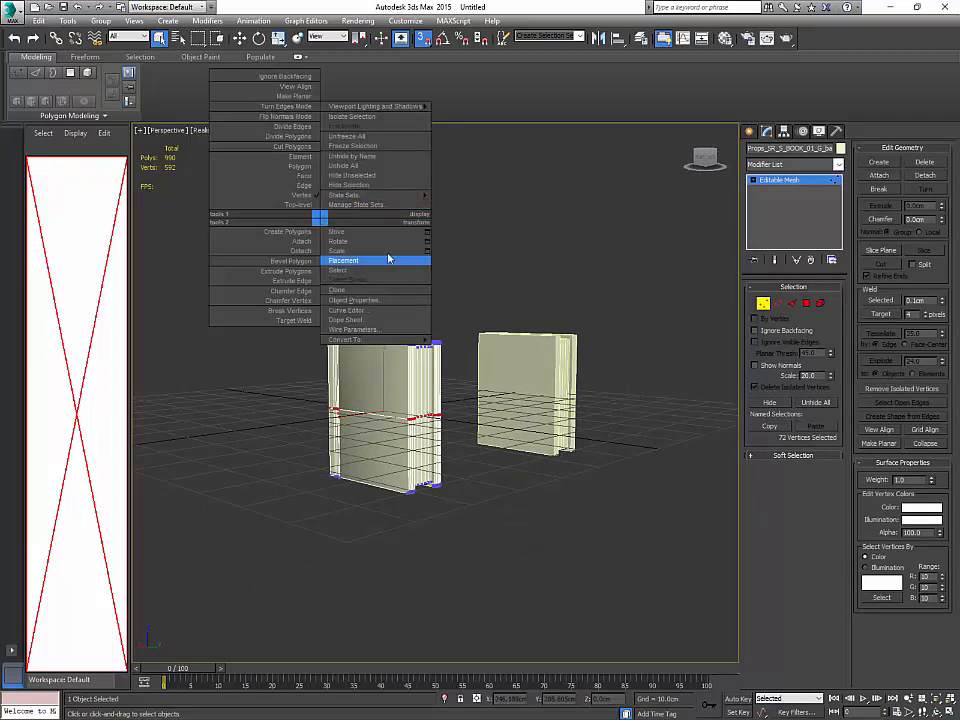
{"action": "left_click", "coordinate": [141, 130]}
{"action": "left_click", "coordinate": [141, 130]}
{"action": "left_click", "coordinate": [195, 270]}
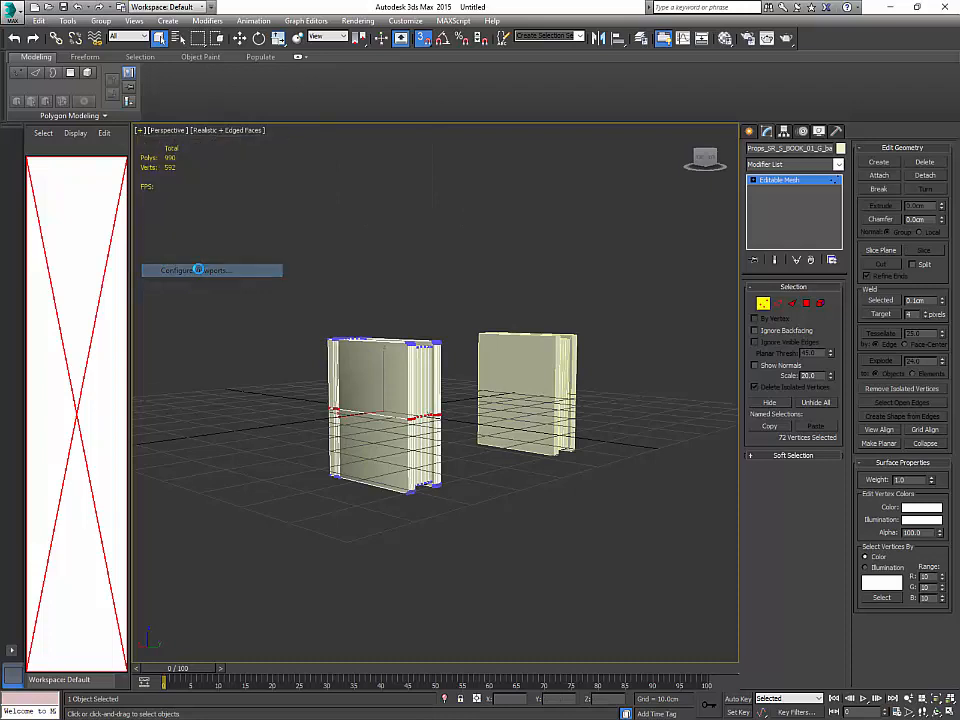
{"action": "left_click", "coordinate": [478, 233]}
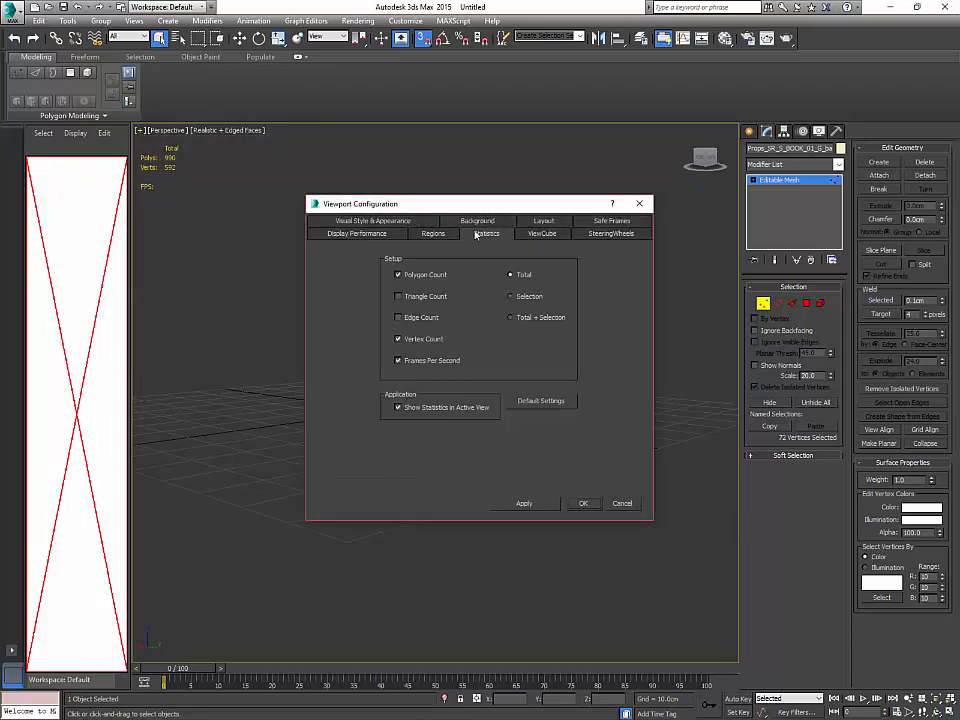
{"action": "left_click", "coordinate": [398, 296]}
{"action": "left_click", "coordinate": [512, 317]}
{"action": "left_click", "coordinate": [524, 503]}
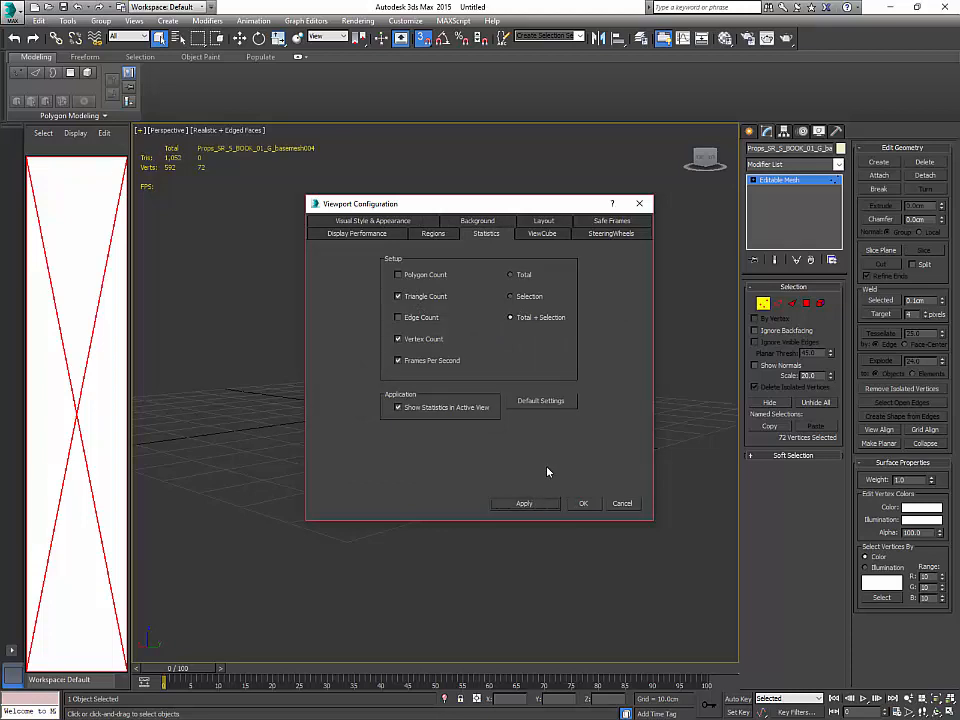
{"action": "left_click", "coordinate": [583, 503]}
Step: Convert the collapsed book from an editable mesh to an Editable Poly
{"action": "middle_click_drag", "start_coordinate": [511, 427], "coordinate": [435, 441], "text": "alt"}
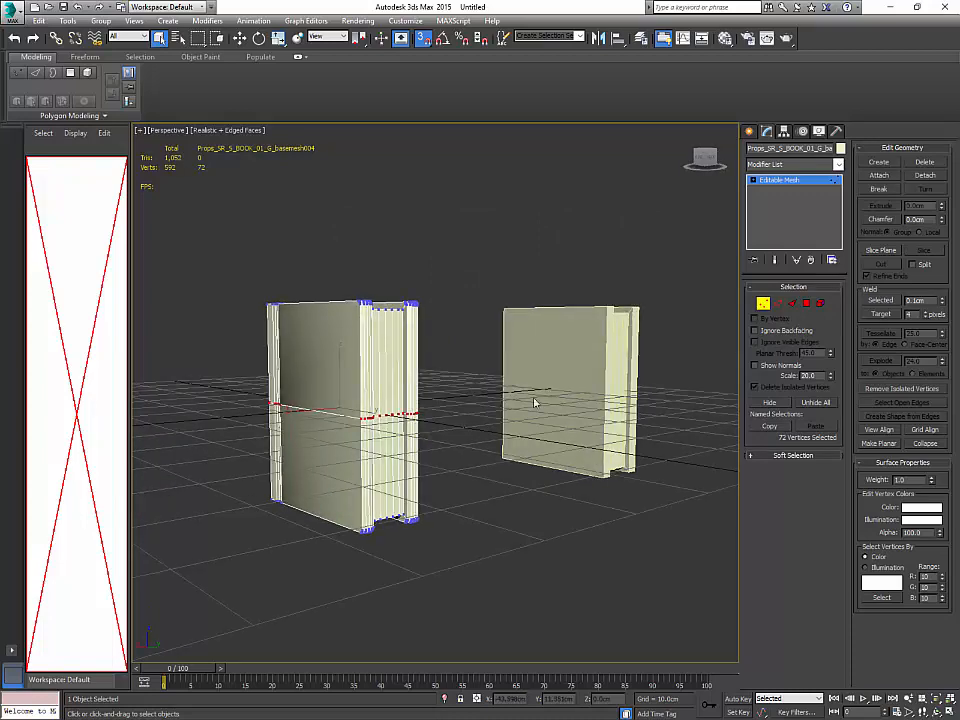
{"action": "right_click", "coordinate": [412, 388]}
{"action": "mouse_move", "coordinate": [480, 510]}
{"action": "left_click", "coordinate": [557, 501]}
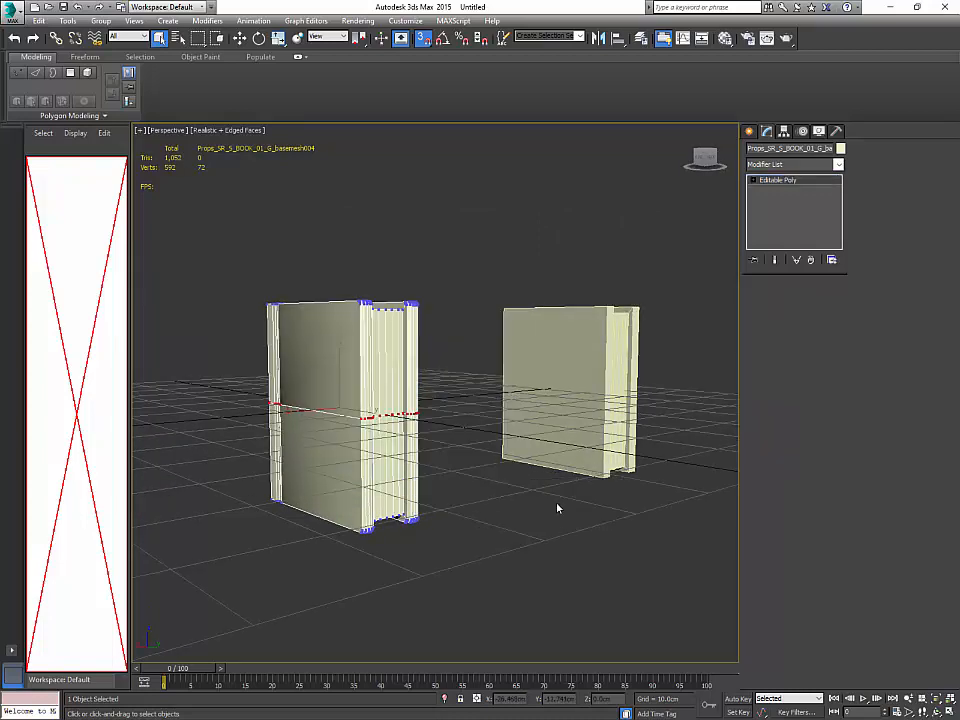
{"action": "middle_click_drag", "start_coordinate": [446, 399], "coordinate": [358, 371], "text": "alt"}
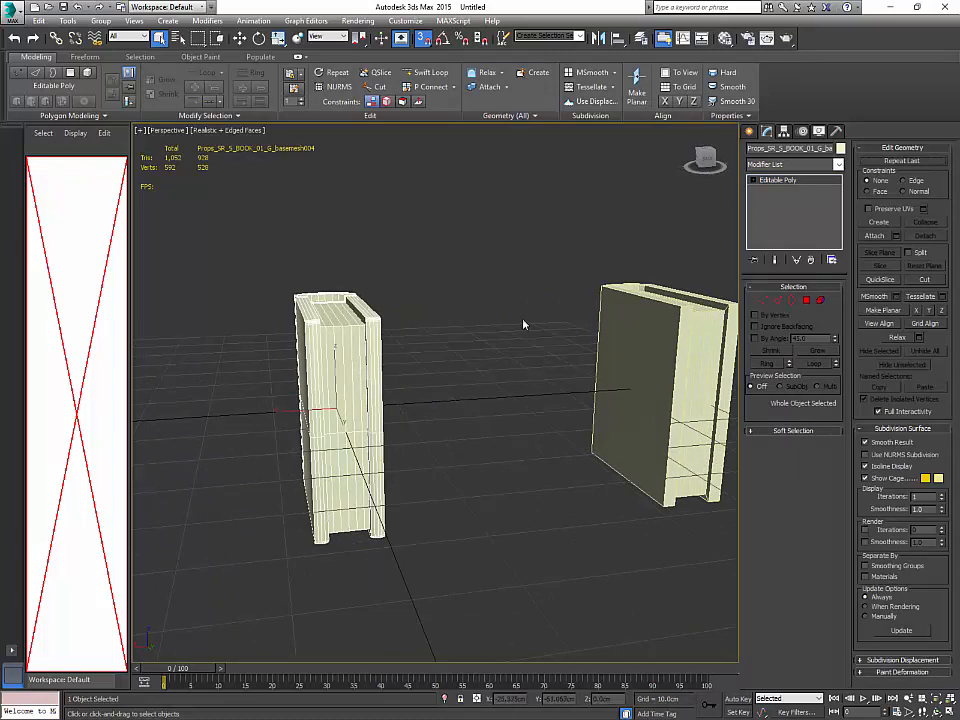
Step: Inspect the book's vertices in wireframe by selecting a point on the page block's upper edge, and leave vertex editing
{"action": "left_click", "coordinate": [765, 301]}
{"action": "scroll", "coordinate": [390, 314], "scroll_direction": "up", "scroll_amount": 5}
{"action": "middle_click_drag", "start_coordinate": [363, 310], "coordinate": [410, 311]}
{"action": "key", "text": "F3"}
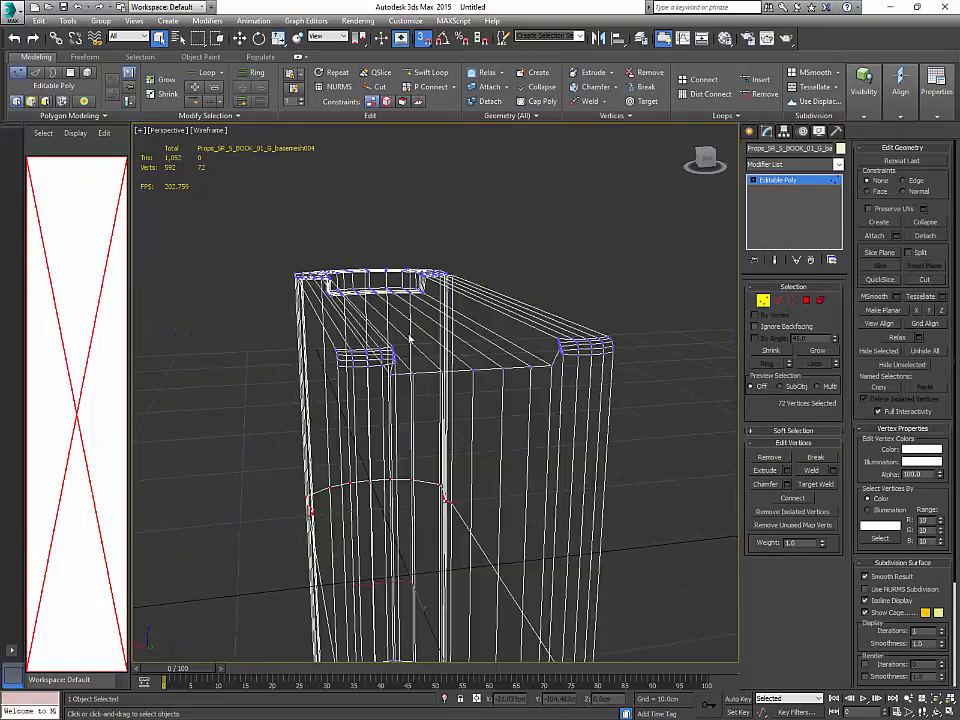
{"action": "left_click", "coordinate": [471, 372]}
{"action": "scroll", "coordinate": [484, 389], "scroll_direction": "down", "scroll_amount": 4}
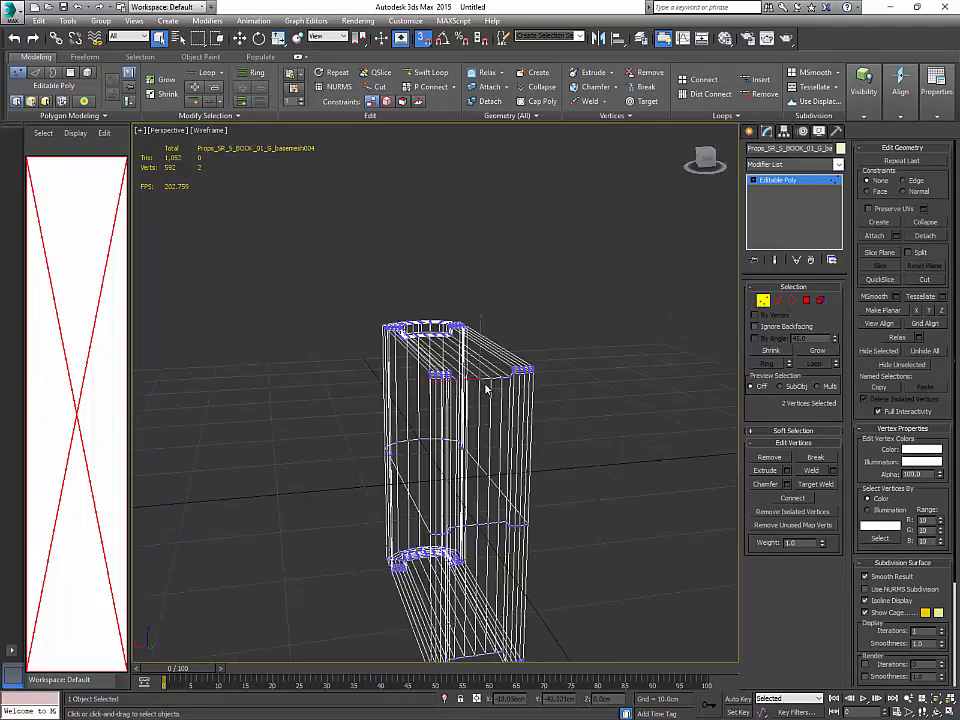
{"action": "left_click", "coordinate": [763, 300]}
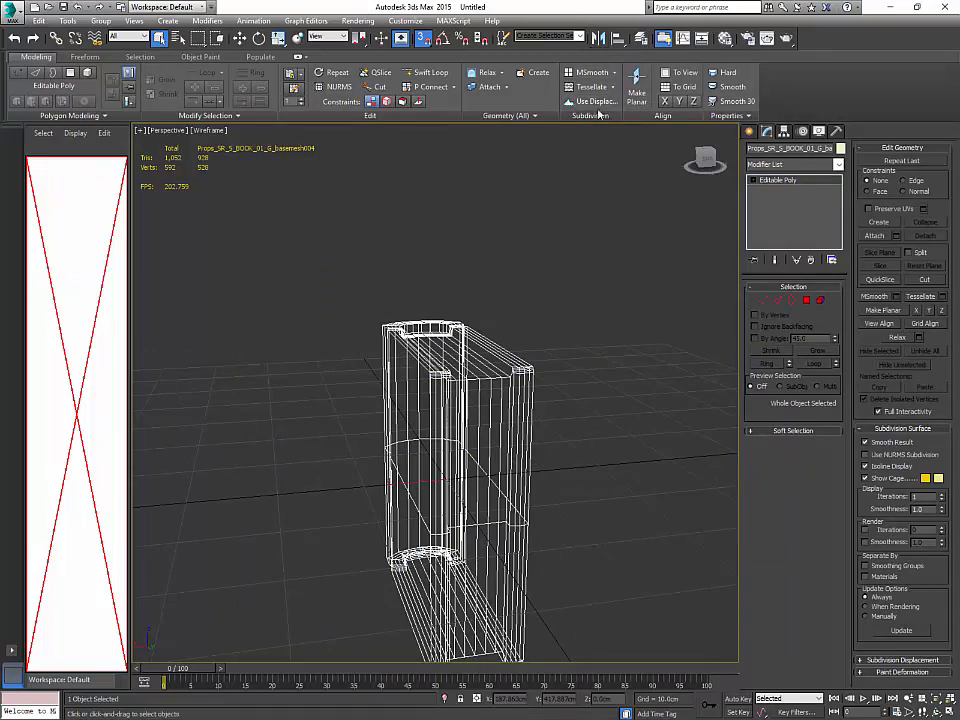
Step: Restore the shaded view and look over the Collapse utility settings for the book
{"action": "middle_click_drag", "start_coordinate": [602, 345], "coordinate": [519, 279]}
{"action": "key", "text": "F3"}
{"action": "left_click", "coordinate": [836, 132]}
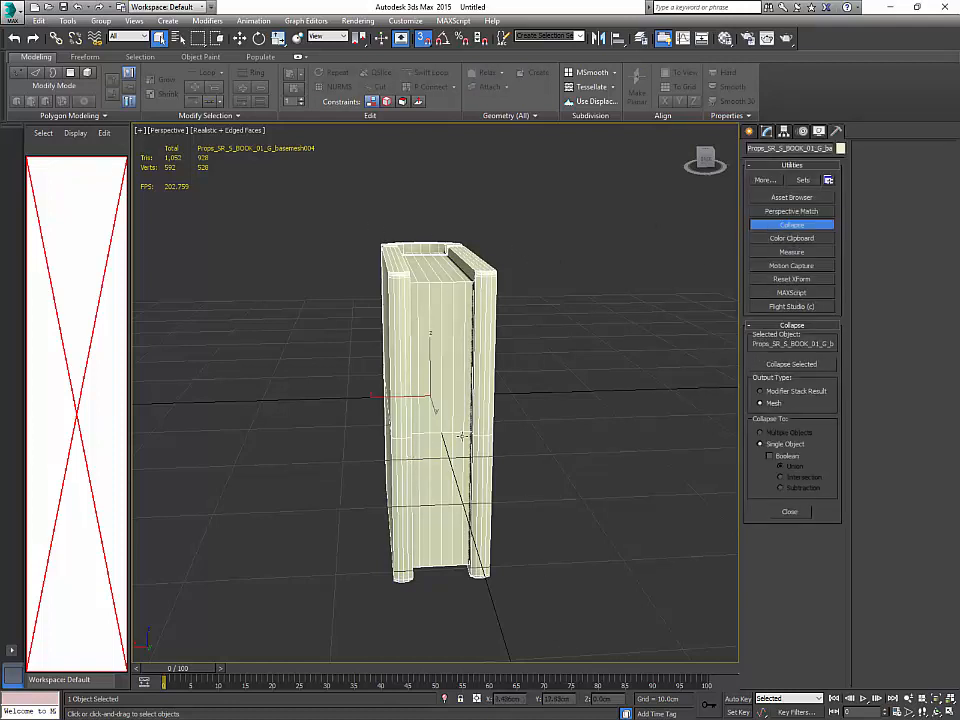
{"action": "middle_click_drag", "start_coordinate": [539, 300], "coordinate": [441, 362], "text": "alt"}
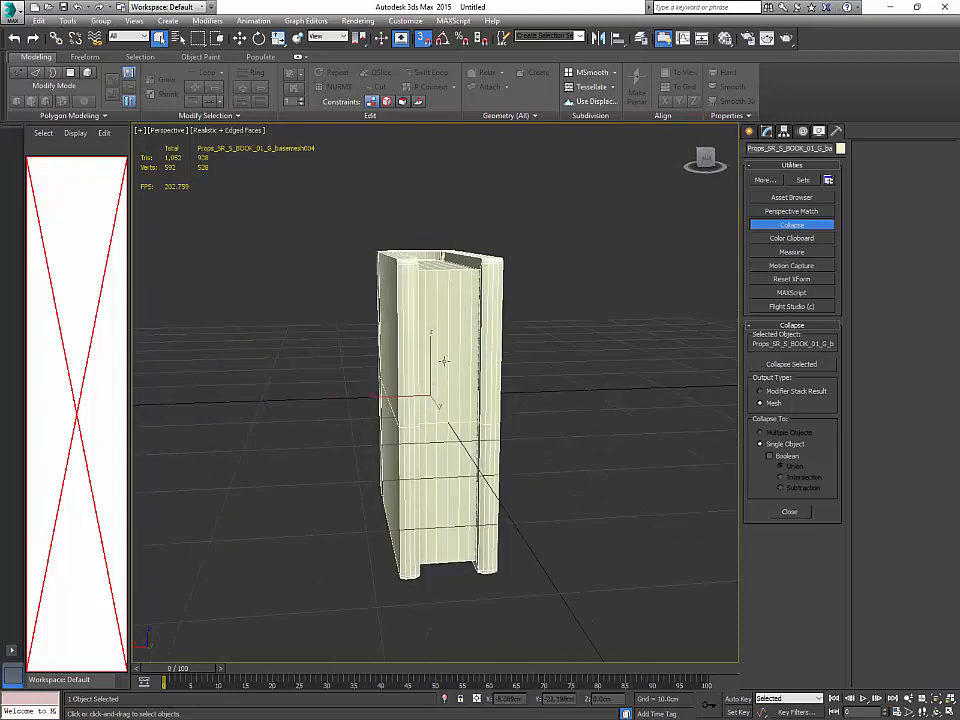
Step: Select the collapsed book's upper and lower quarters in turn as elements to check how the mesh is divided
{"action": "left_click", "coordinate": [766, 131]}
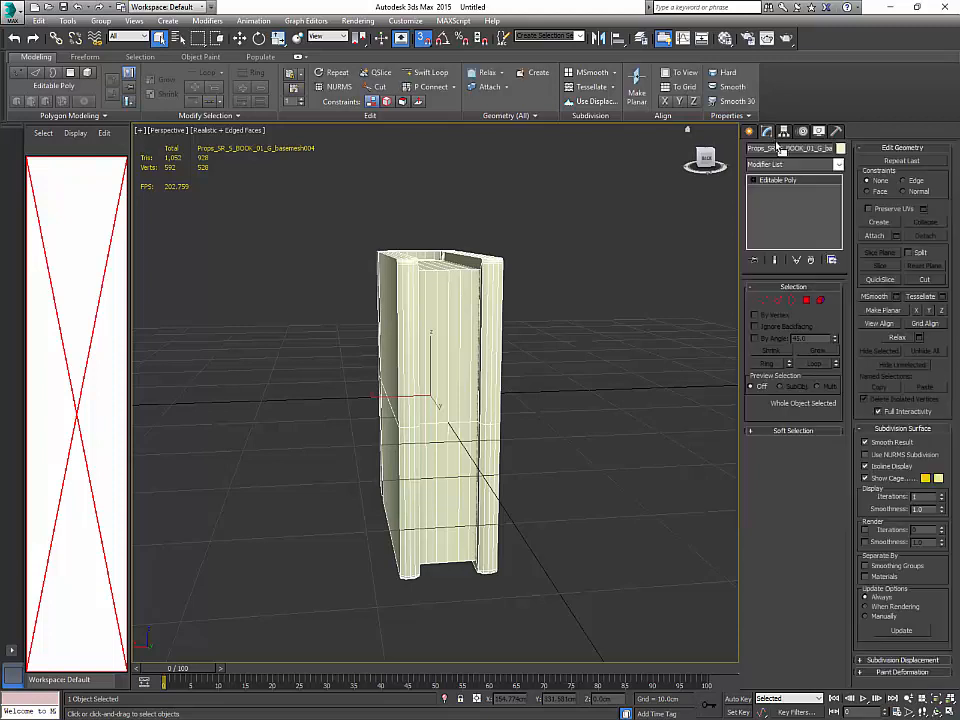
{"action": "left_click", "coordinate": [821, 299]}
{"action": "middle_click_drag", "start_coordinate": [596, 306], "coordinate": [600, 317], "text": "alt"}
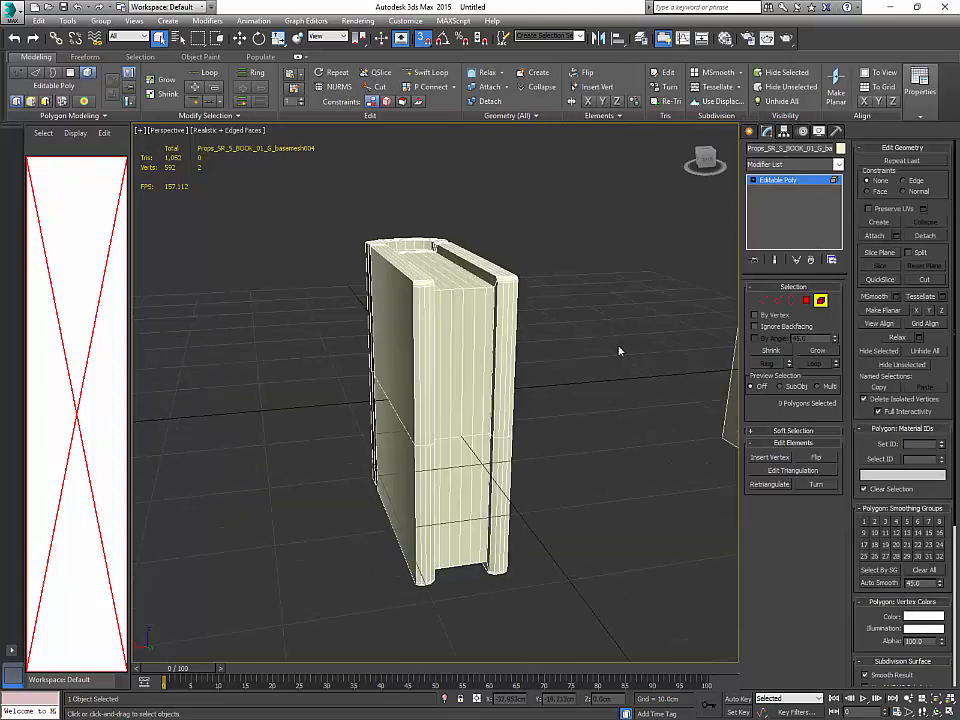
{"action": "left_click", "coordinate": [505, 332]}
{"action": "middle_click_drag", "start_coordinate": [522, 338], "coordinate": [509, 348], "text": "alt"}
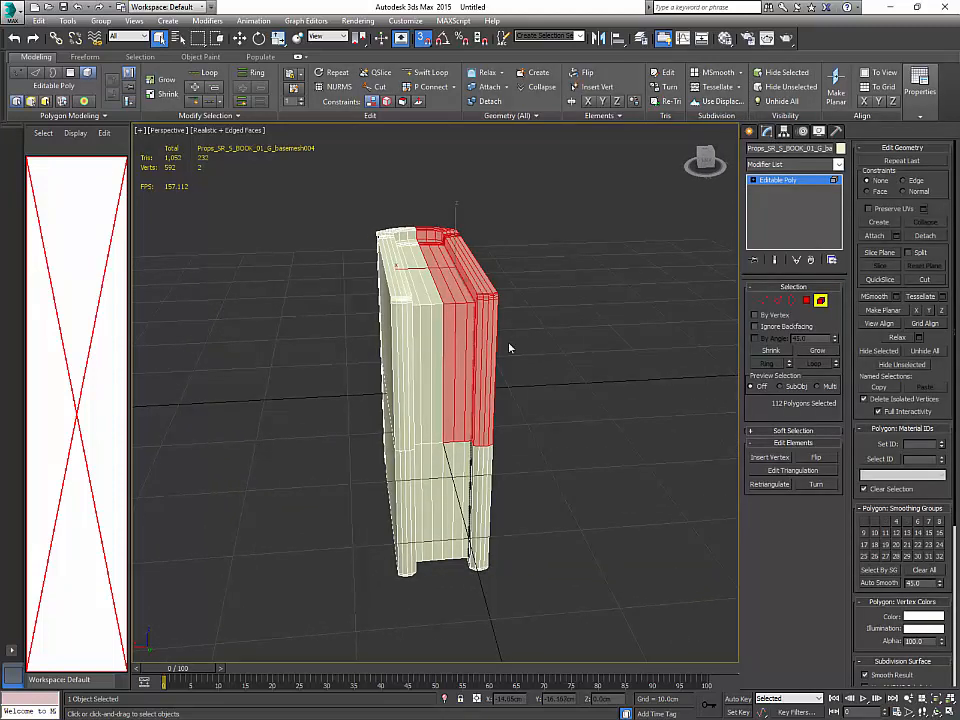
{"action": "middle_click_drag", "start_coordinate": [428, 350], "coordinate": [620, 404], "text": "alt"}
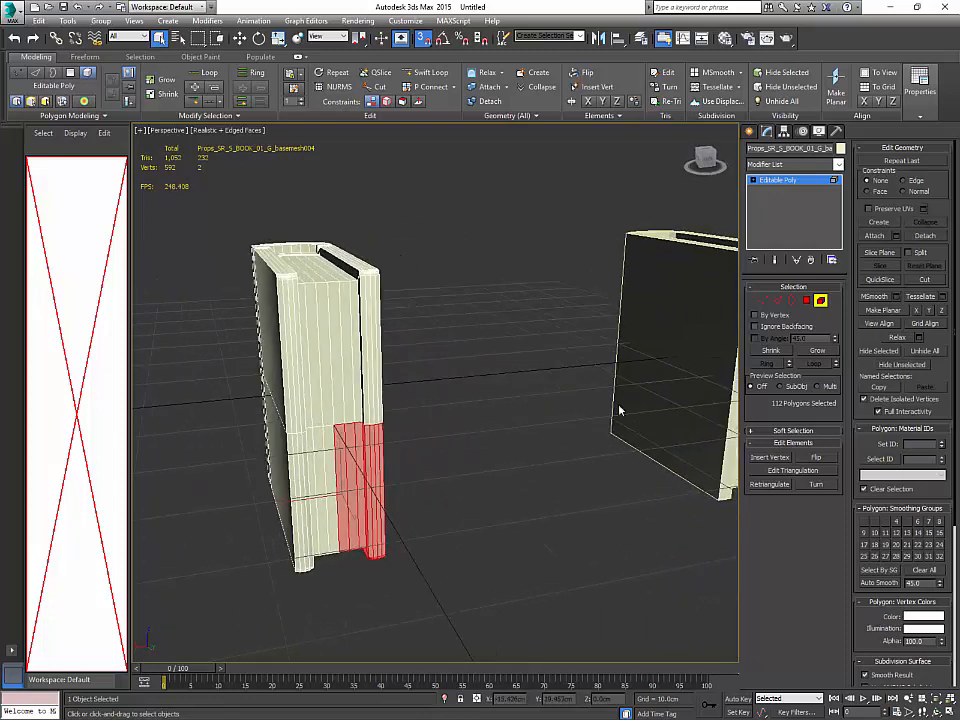
Step: Select the second, original book and its whole element for comparison, and leave element editing
{"action": "left_click", "coordinate": [695, 385]}
{"action": "left_click", "coordinate": [808, 301]}
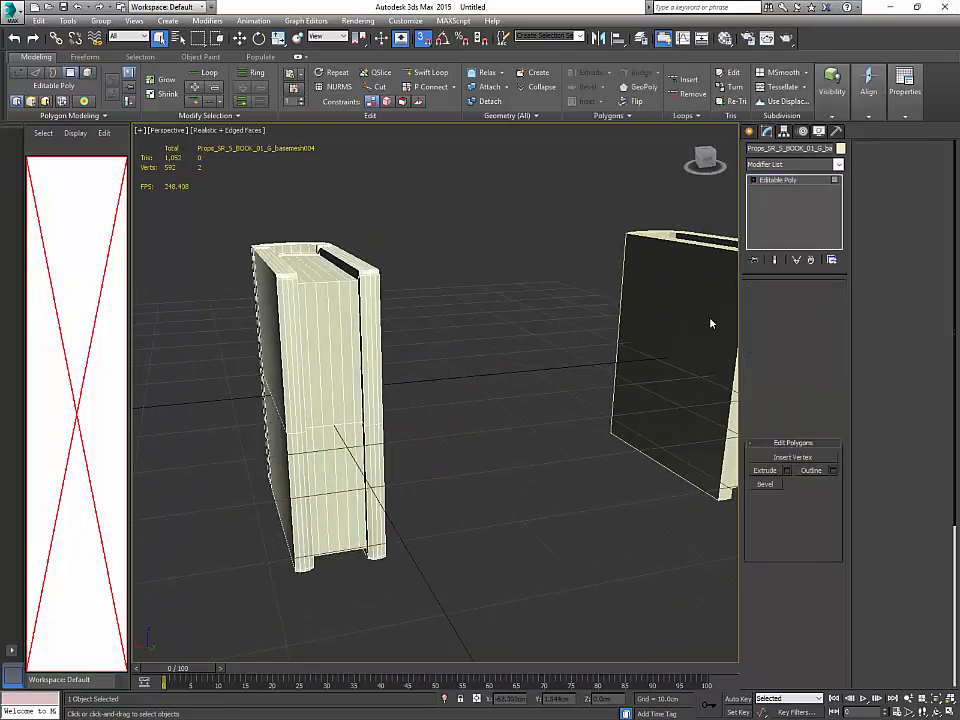
{"action": "middle_click_drag", "start_coordinate": [711, 321], "coordinate": [620, 330], "text": "alt"}
{"action": "left_click", "coordinate": [809, 298]}
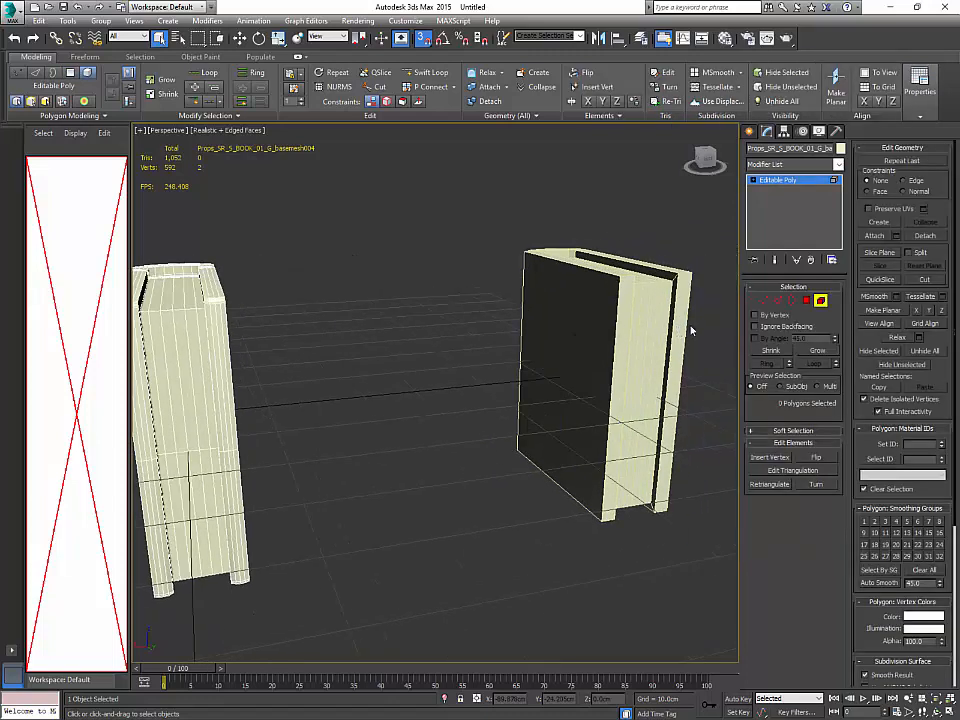
{"action": "left_click", "coordinate": [689, 314]}
{"action": "left_click", "coordinate": [688, 306]}
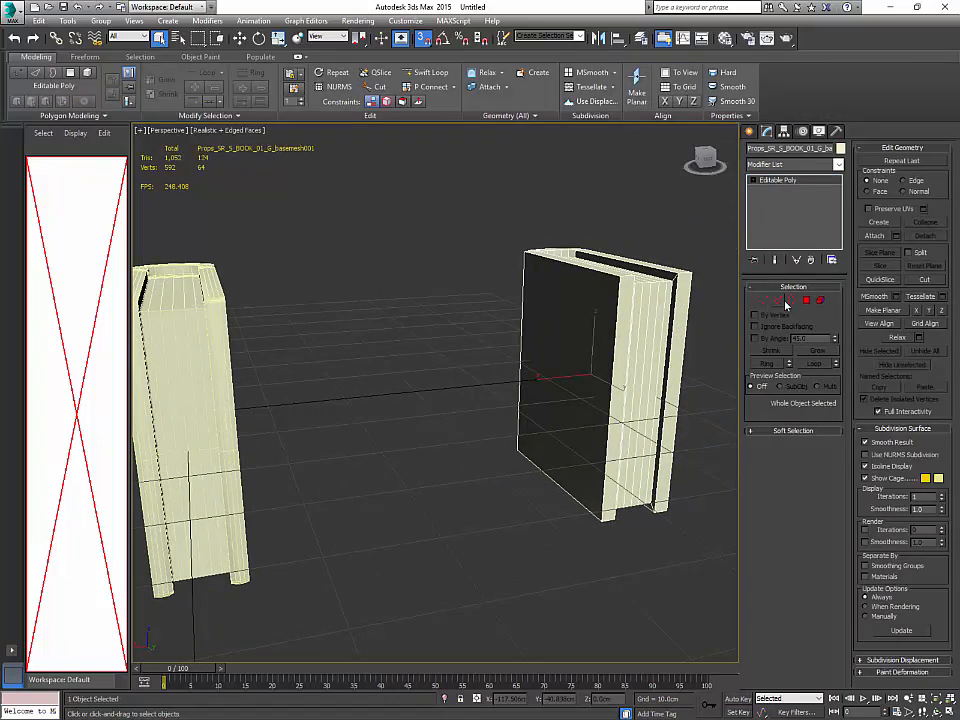
{"action": "key", "text": "5"}
{"action": "left_click", "coordinate": [658, 318]}
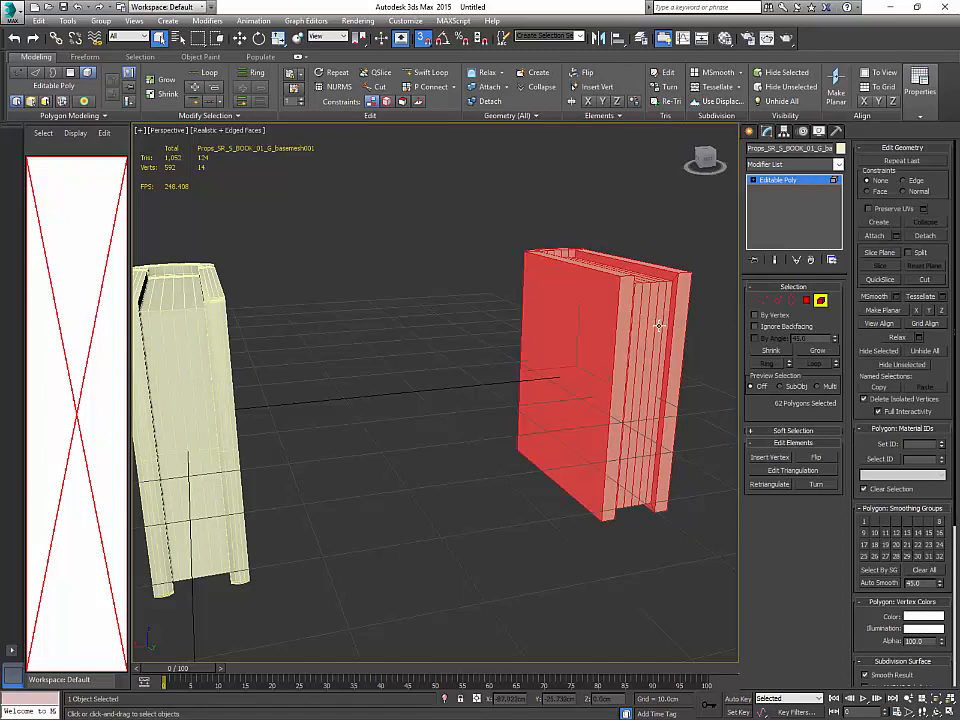
{"action": "left_click", "coordinate": [821, 303]}
{"action": "middle_click_drag", "start_coordinate": [365, 377], "coordinate": [385, 375]}
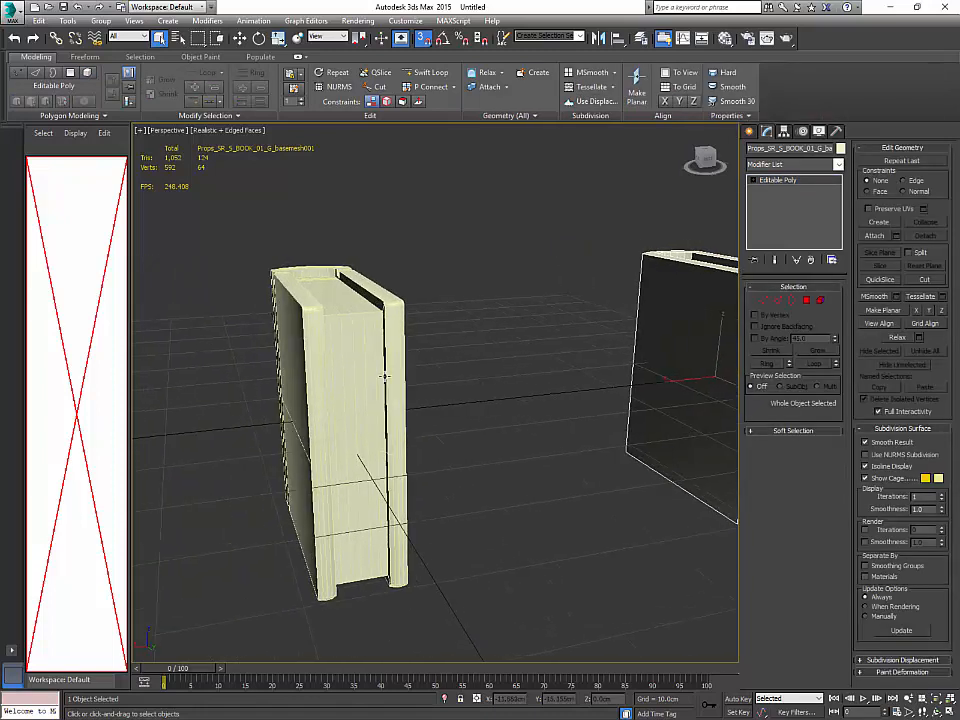
Step: Select the collapsed book for vertex editing and preview NURMS subdivision on it, switching the subdivision off again
{"action": "left_click", "coordinate": [385, 375]}
{"action": "key", "text": "1"}
{"action": "middle_click_drag", "start_coordinate": [485, 323], "coordinate": [499, 311]}
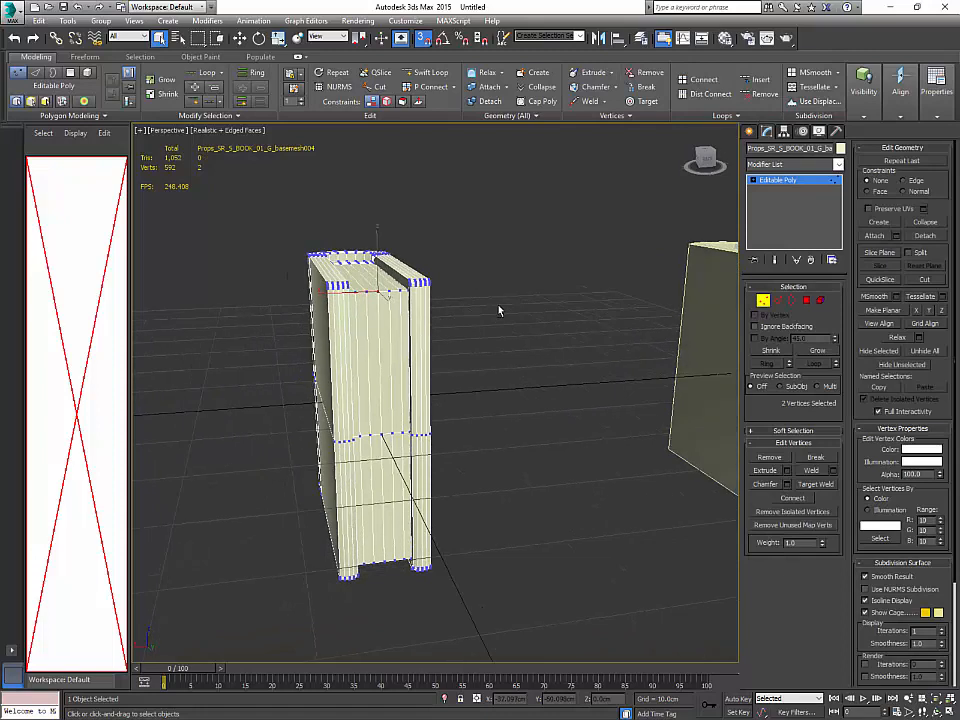
{"action": "left_click", "coordinate": [867, 590]}
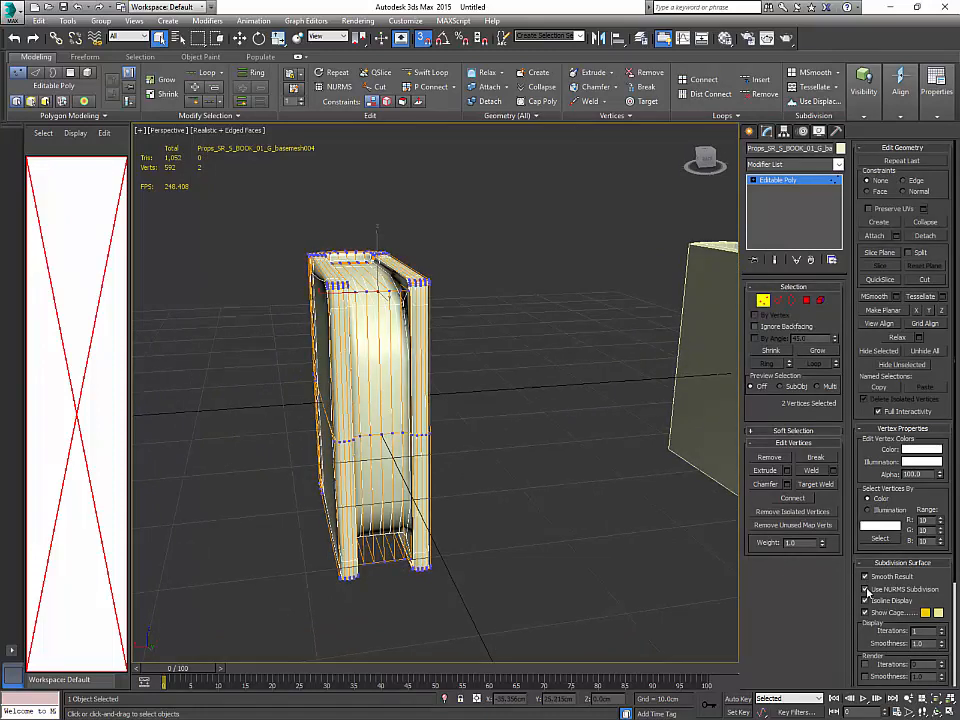
{"action": "left_click", "coordinate": [867, 590]}
Step: Select all vertices of the collapsed book and weld them with a 0.1 cm threshold
{"action": "middle_click_drag", "start_coordinate": [443, 381], "coordinate": [340, 320], "text": "alt"}
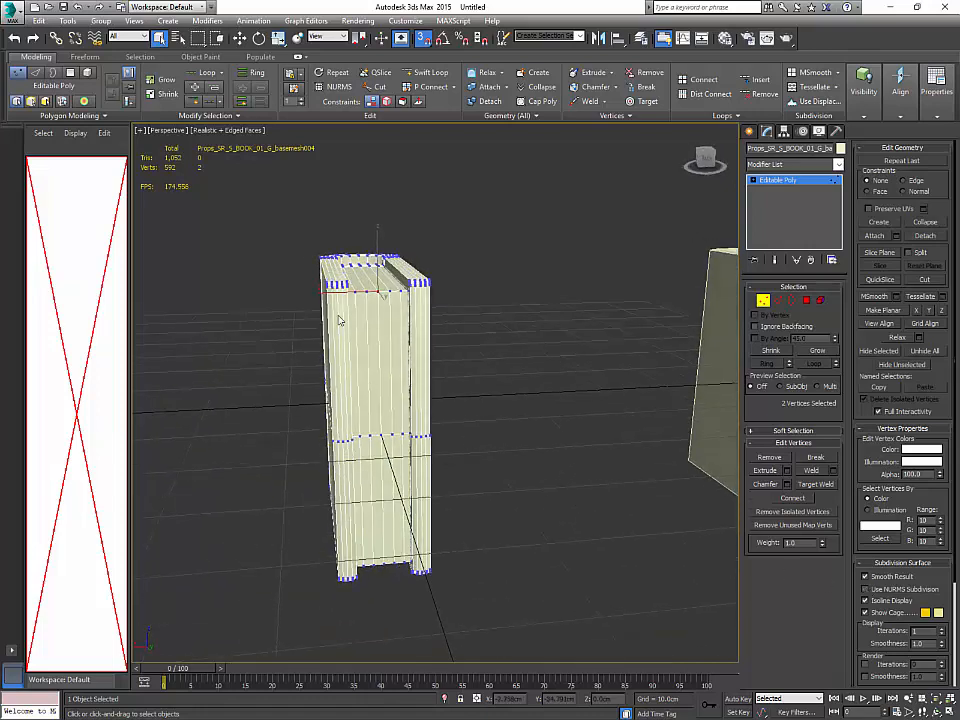
{"action": "left_click_drag", "start_coordinate": [264, 225], "coordinate": [544, 640]}
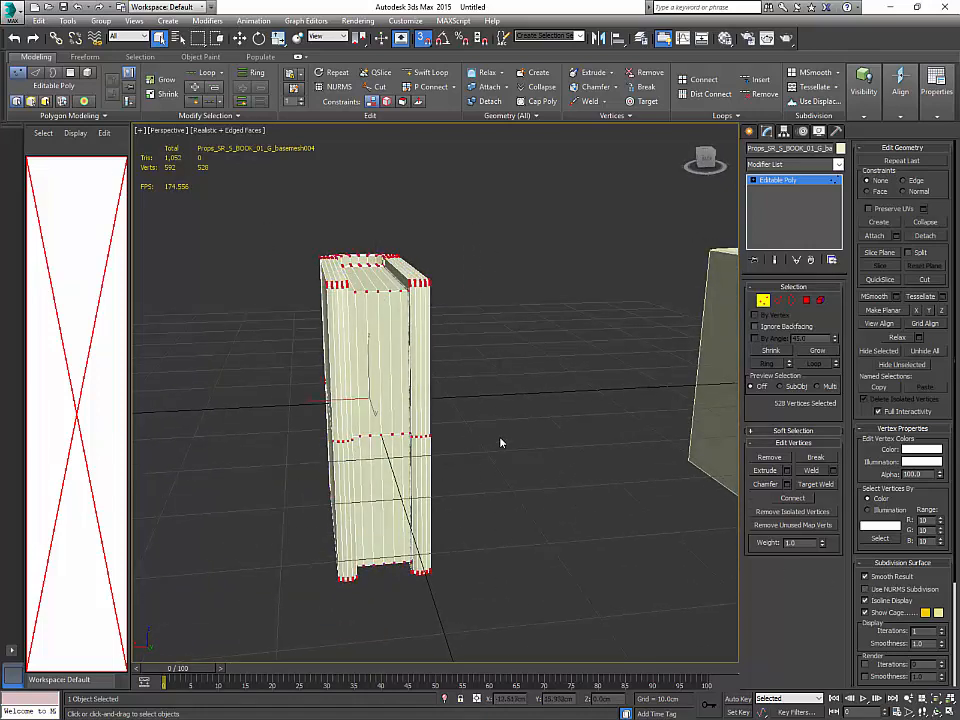
{"action": "left_click", "coordinate": [833, 471]}
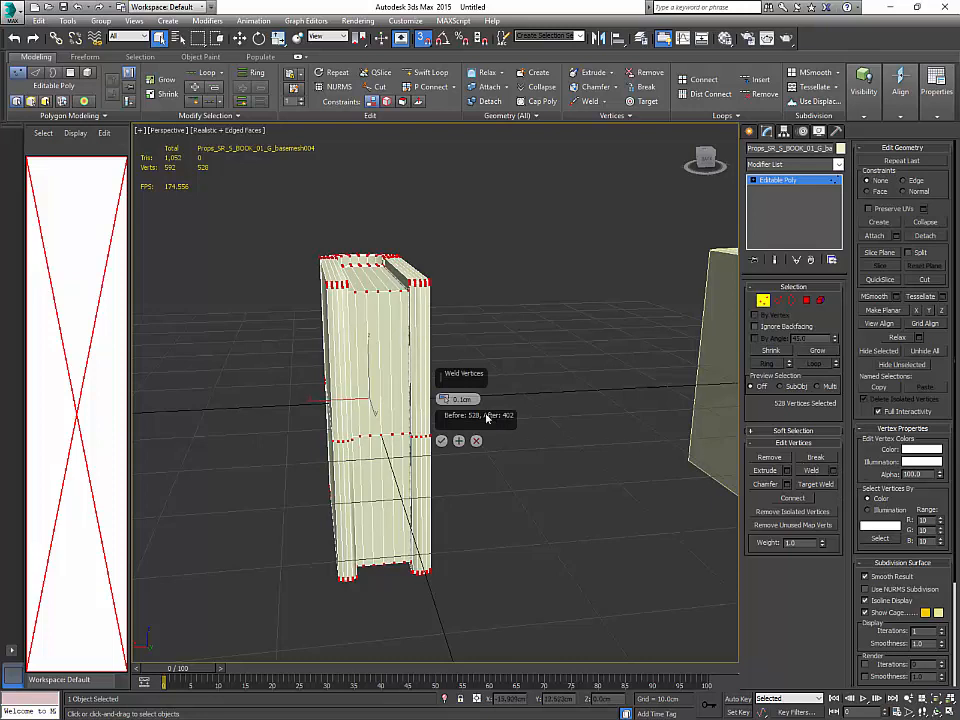
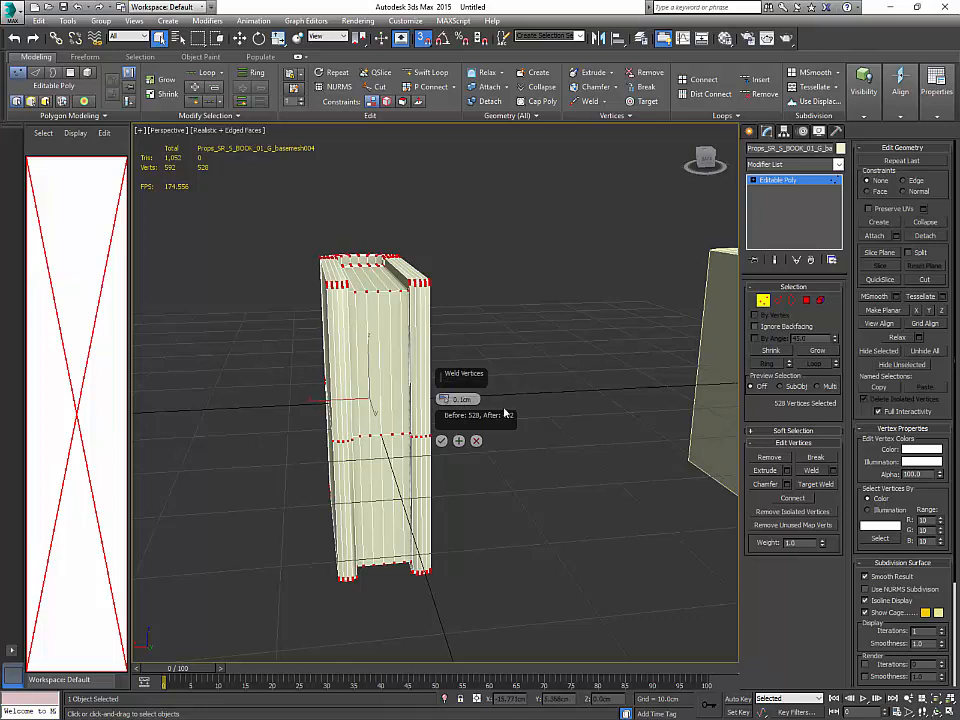
{"action": "left_click", "coordinate": [442, 441]}
Step: Select the cover's outer upper edge loop together with the vertical outer edges at the book's opening side
{"action": "middle_click_drag", "start_coordinate": [447, 440], "coordinate": [521, 437], "text": "alt"}
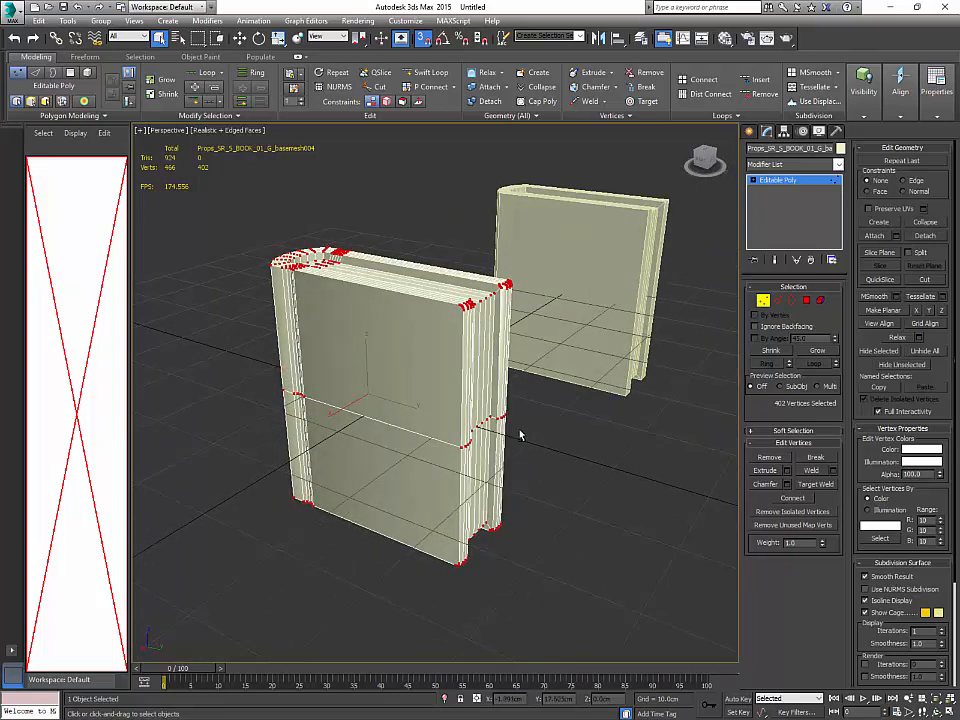
{"action": "scroll", "coordinate": [516, 424], "scroll_direction": "up", "scroll_amount": 2}
{"action": "scroll", "coordinate": [531, 429], "scroll_direction": "up", "scroll_amount": 3}
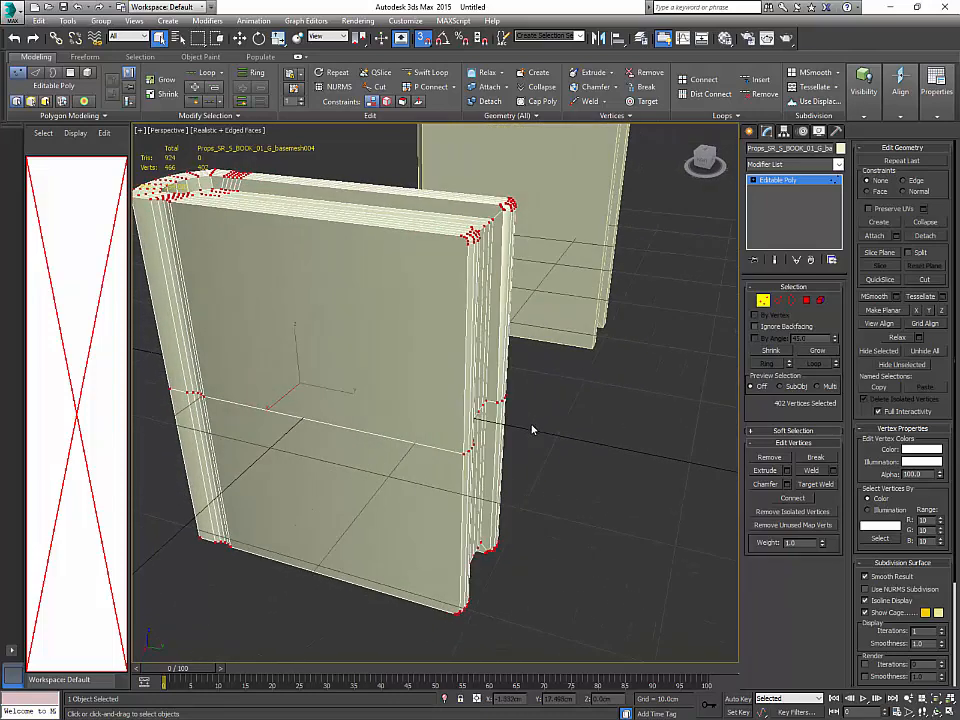
{"action": "middle_click_drag", "start_coordinate": [532, 429], "coordinate": [519, 434], "text": "alt"}
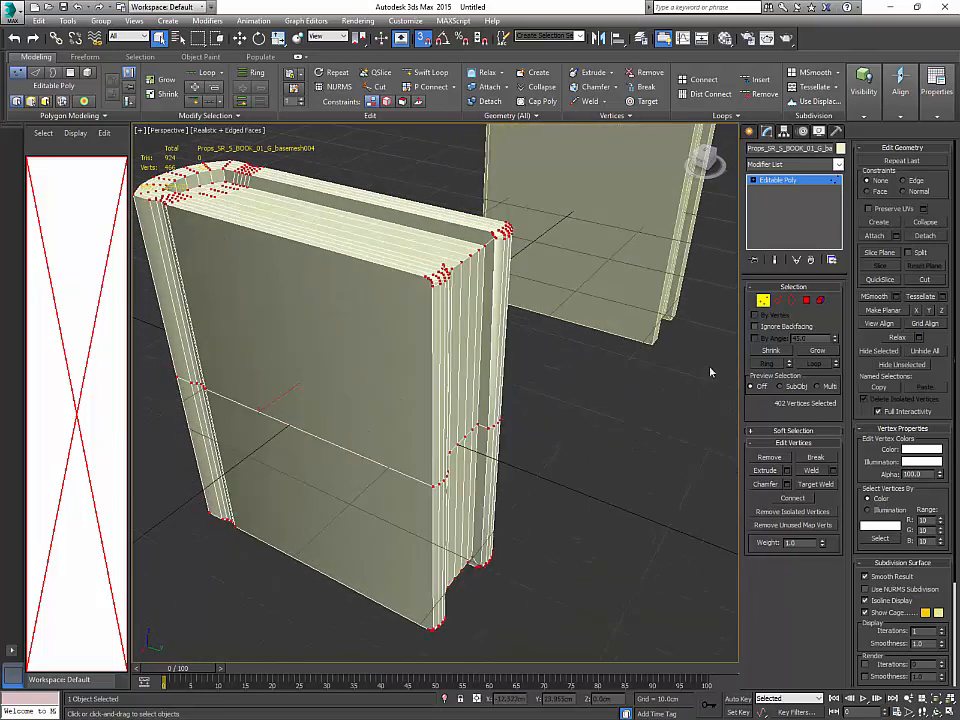
{"action": "key", "text": "4"}
{"action": "middle_click_drag", "start_coordinate": [566, 334], "coordinate": [512, 342], "text": "alt"}
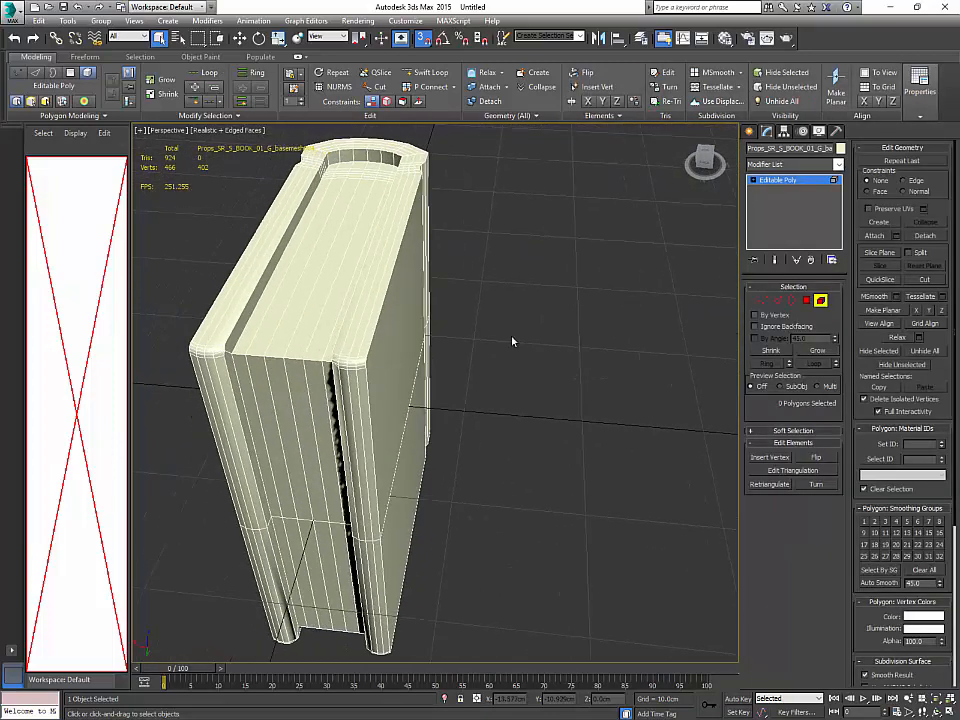
{"action": "left_click", "coordinate": [778, 302]}
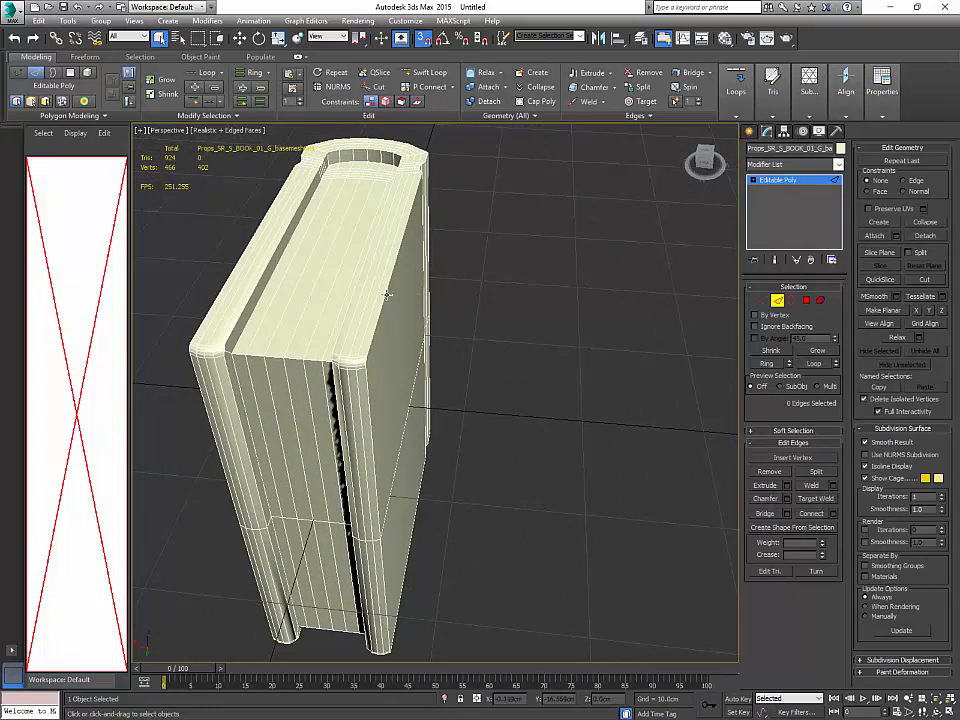
{"action": "double_click", "coordinate": [388, 295]}
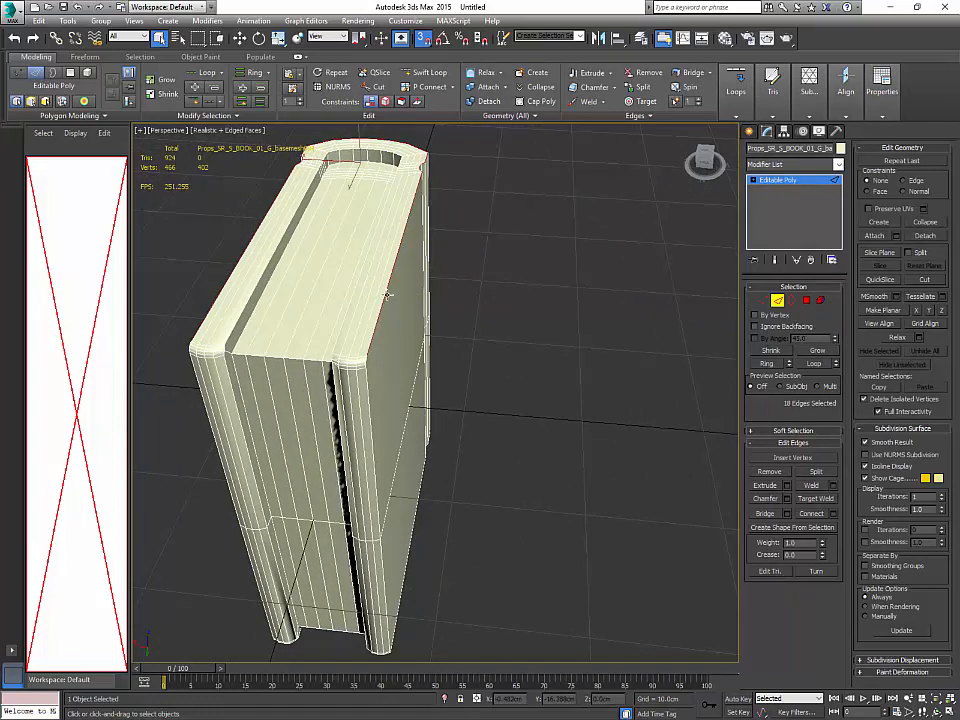
{"action": "double_click", "coordinate": [368, 380], "text": "ctrl"}
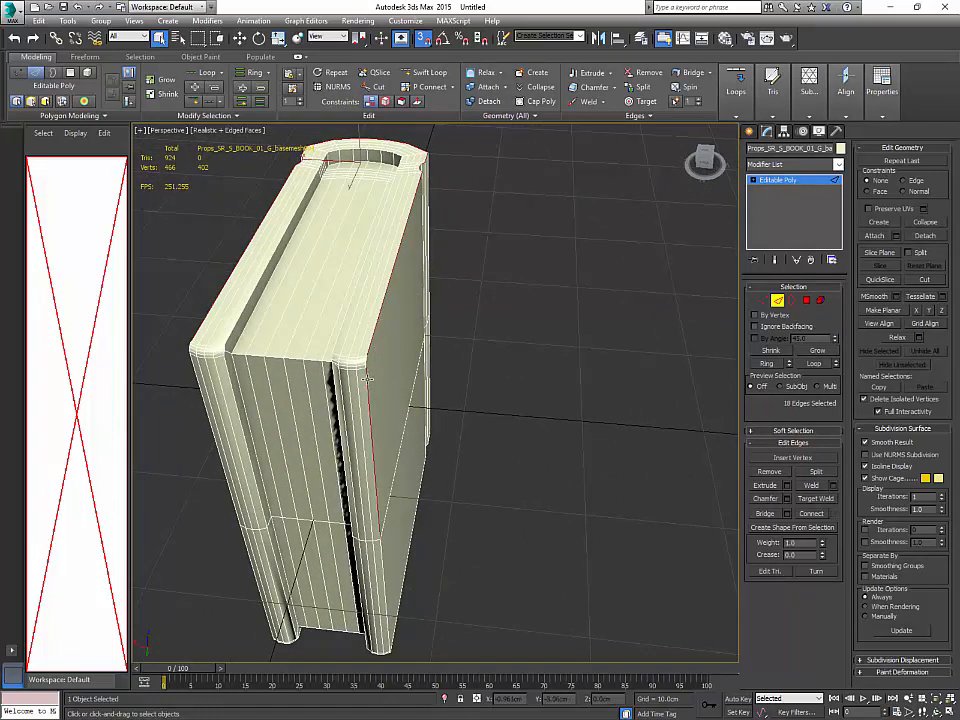
{"action": "double_click", "coordinate": [195, 374], "text": "ctrl"}
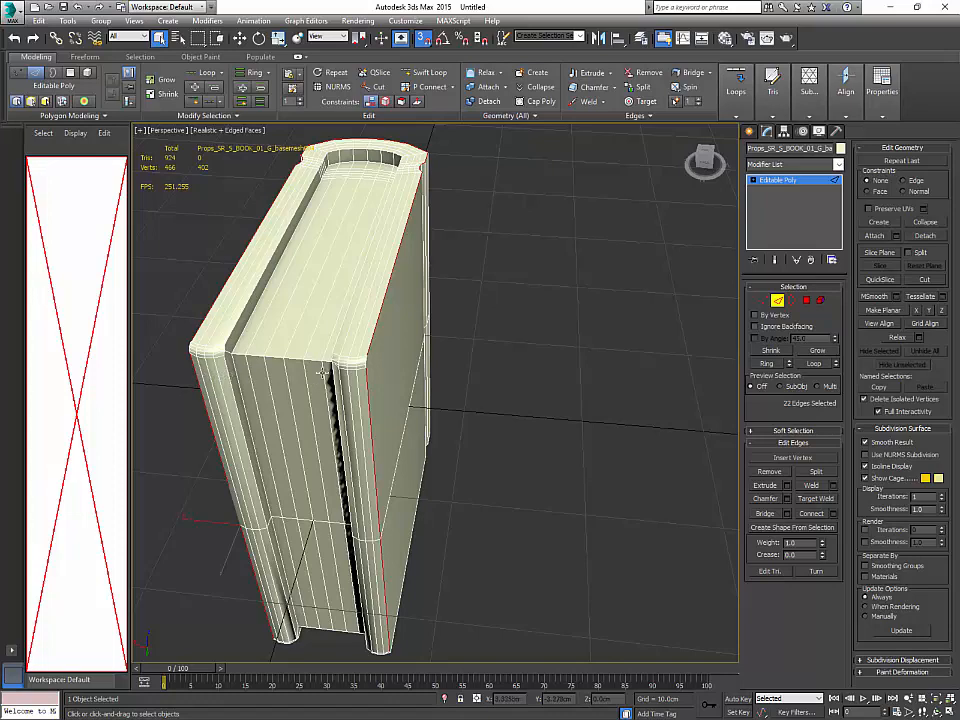
Step: In wireframe, add the short edges at one cover's upper outer corner to the selection and remove the surplus ones
{"action": "middle_click_drag", "start_coordinate": [242, 280], "coordinate": [305, 372], "text": "alt"}
{"action": "scroll", "coordinate": [303, 371], "scroll_direction": "up", "scroll_amount": 6}
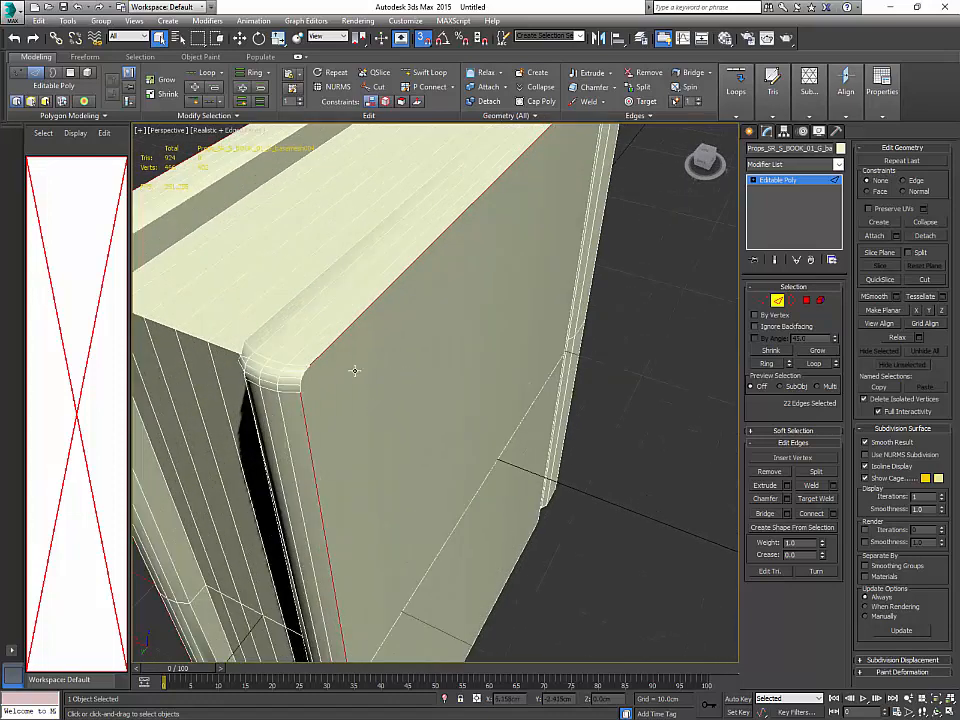
{"action": "middle_click_drag", "start_coordinate": [311, 369], "coordinate": [327, 366], "text": "alt"}
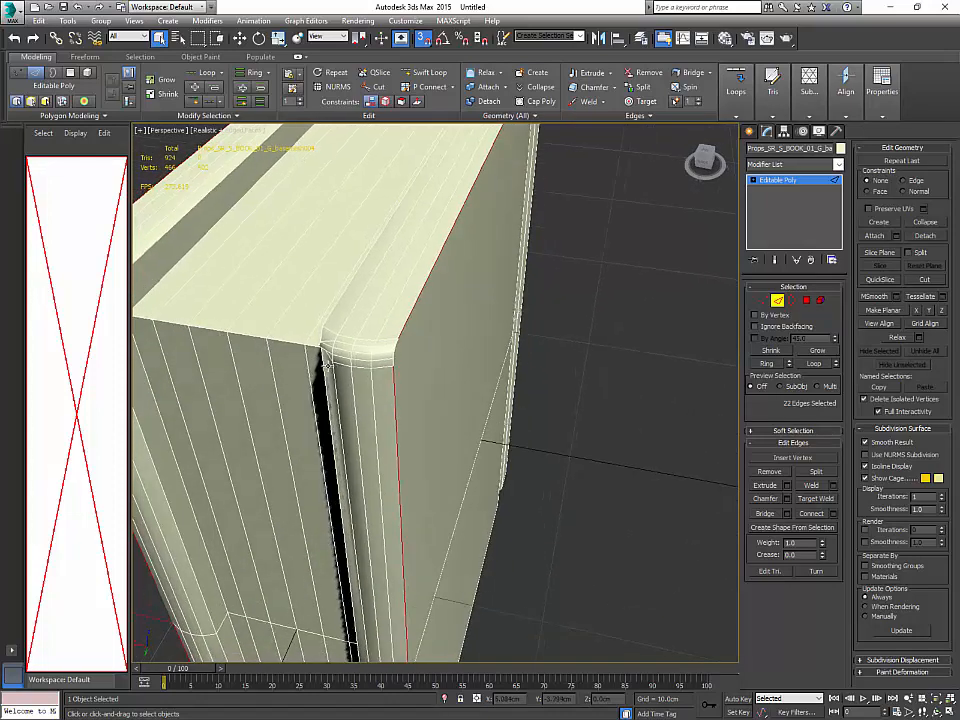
{"action": "key", "text": "F3"}
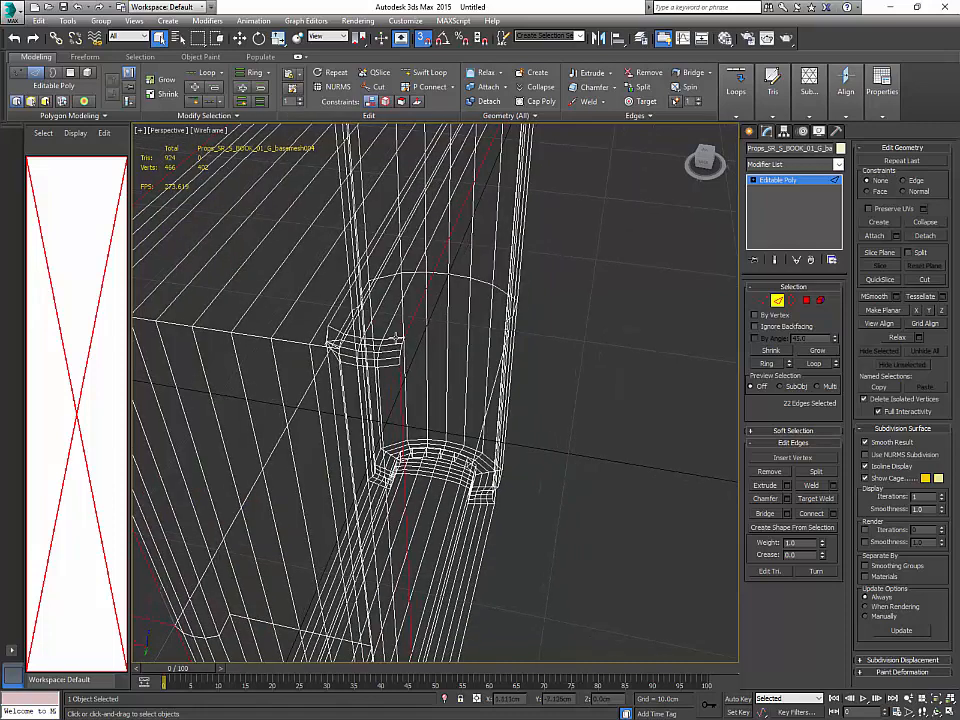
{"action": "left_click", "coordinate": [404, 365], "text": "ctrl"}
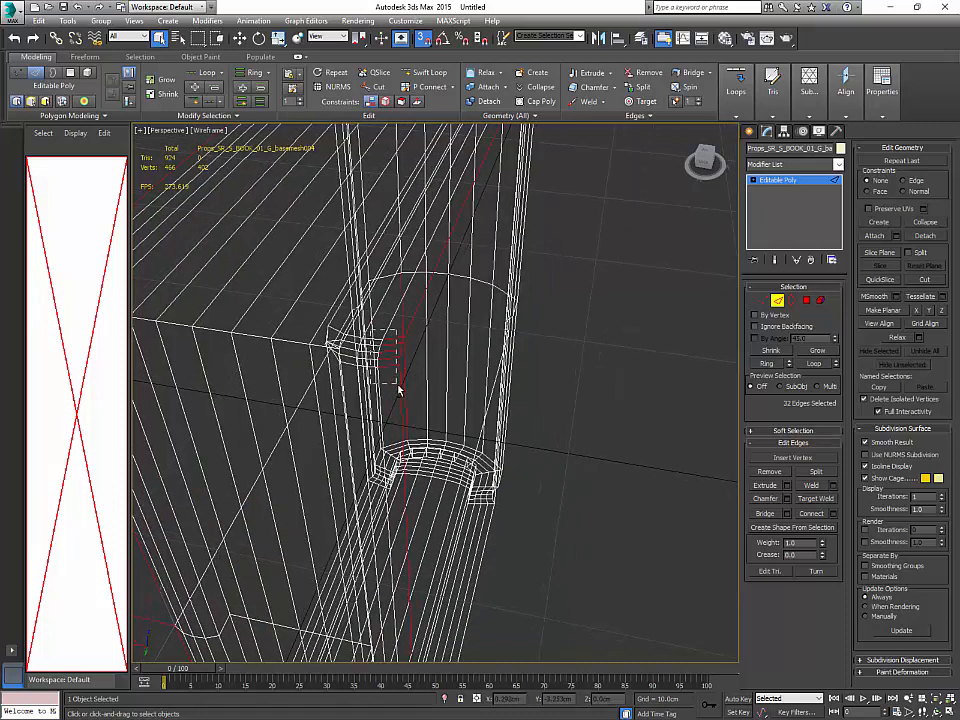
{"action": "left_click", "coordinate": [399, 318], "text": "ctrl"}
{"action": "left_click", "coordinate": [401, 320], "text": "alt"}
Step: Add the cover's outer lower edge loop and the short connecting edges at its lower corners to the selection
{"action": "scroll", "coordinate": [431, 349], "scroll_direction": "down", "scroll_amount": 5}
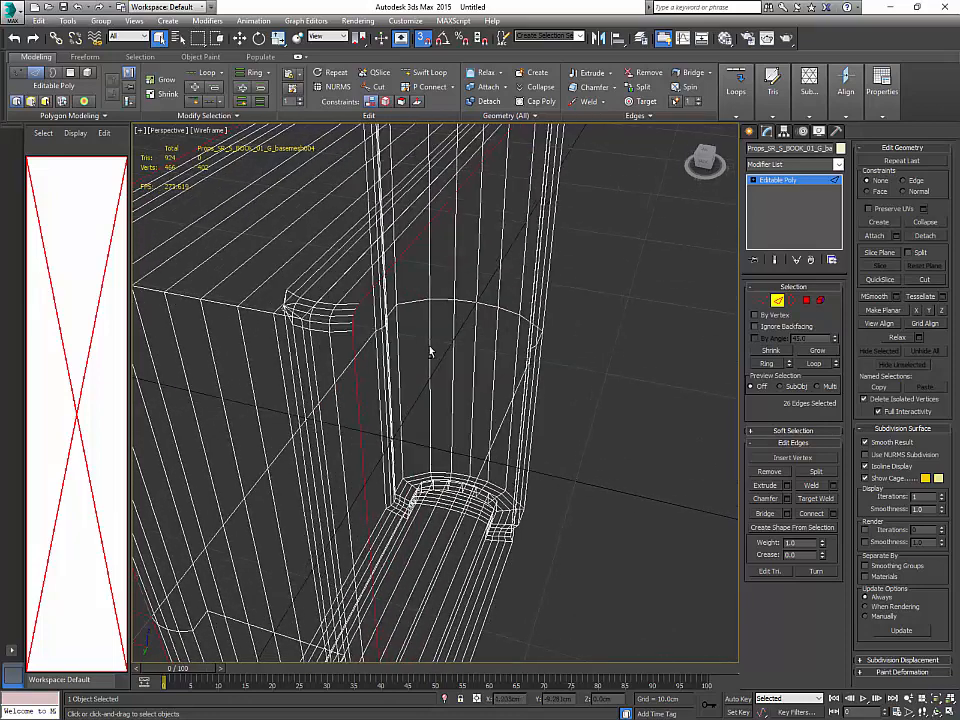
{"action": "middle_click_drag", "start_coordinate": [424, 370], "coordinate": [450, 360], "text": "alt"}
{"action": "scroll", "coordinate": [422, 364], "scroll_direction": "up", "scroll_amount": 5}
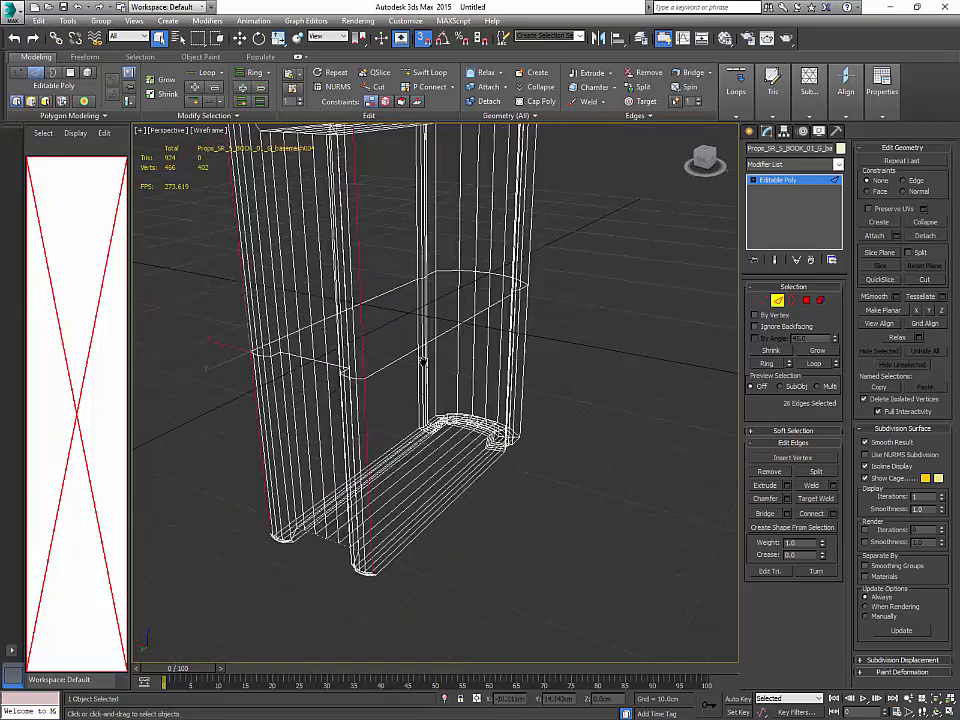
{"action": "left_click", "coordinate": [397, 469], "text": "ctrl"}
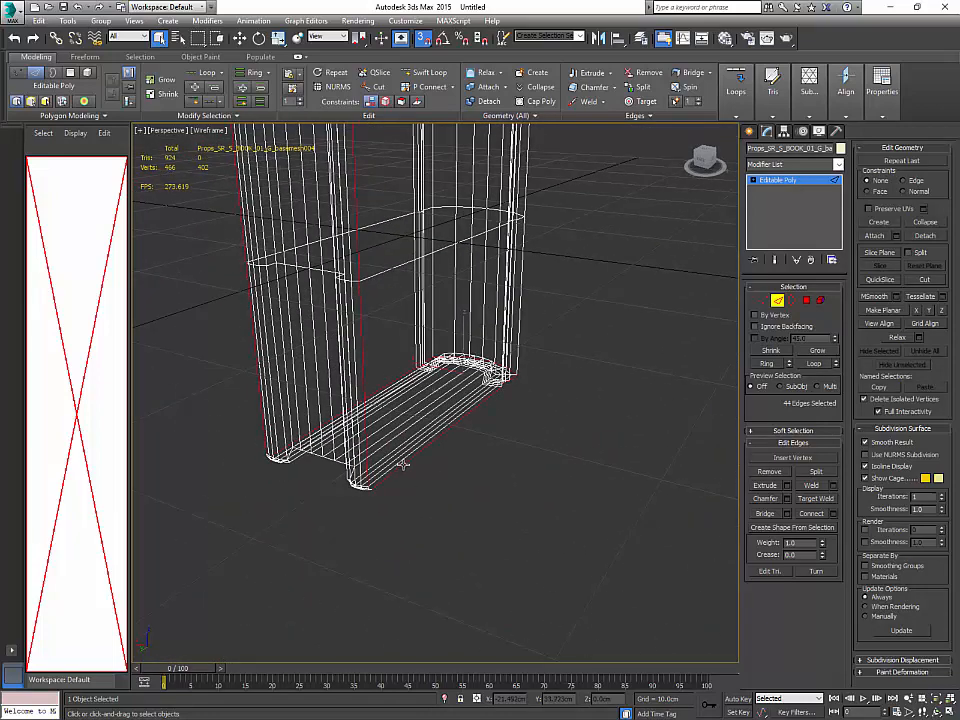
{"action": "middle_click_drag", "start_coordinate": [397, 469], "coordinate": [439, 485], "text": "alt"}
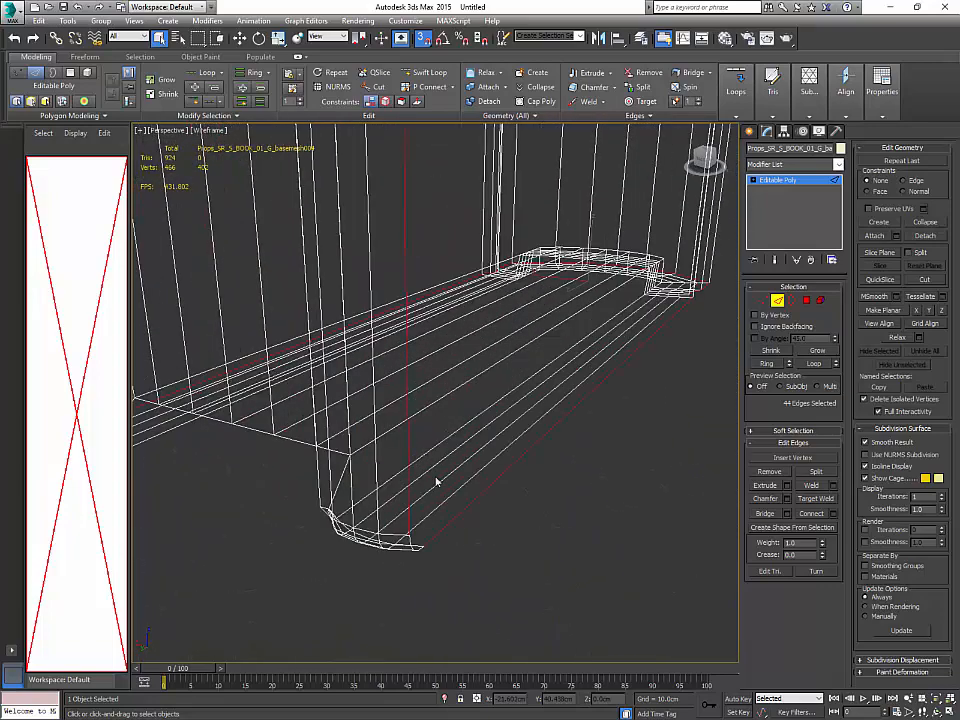
{"action": "left_click", "coordinate": [409, 540], "text": "ctrl"}
{"action": "middle_click_drag", "start_coordinate": [409, 540], "coordinate": [519, 527], "text": "alt"}
{"action": "left_click_drag", "start_coordinate": [511, 477], "coordinate": [492, 507], "text": "ctrl"}
{"action": "mouse_move", "coordinate": [486, 487]}
{"action": "middle_mouse_down", "text": "alt"}
{"action": "mouse_move", "coordinate": [480, 471]}
{"action": "mouse_move", "coordinate": [469, 474]}
{"action": "mouse_move", "coordinate": [538, 499]}
{"action": "mouse_move", "coordinate": [474, 476]}
{"action": "middle_mouse_up", "text": "alt"}
{"action": "left_click_drag", "start_coordinate": [453, 464], "coordinate": [475, 502]}
Step: Add the short edges at the other cover's upper outer corner, deselect the surplus ones, and check the corners
{"action": "mouse_move", "coordinate": [475, 502]}
{"action": "middle_mouse_down", "text": "alt"}
{"action": "mouse_move", "coordinate": [432, 446]}
{"action": "mouse_move", "coordinate": [394, 519]}
{"action": "mouse_move", "coordinate": [441, 454]}
{"action": "mouse_move", "coordinate": [479, 430]}
{"action": "mouse_move", "coordinate": [476, 506]}
{"action": "middle_mouse_up", "text": "alt"}
{"action": "scroll", "coordinate": [479, 430], "scroll_direction": "up", "scroll_amount": 3}
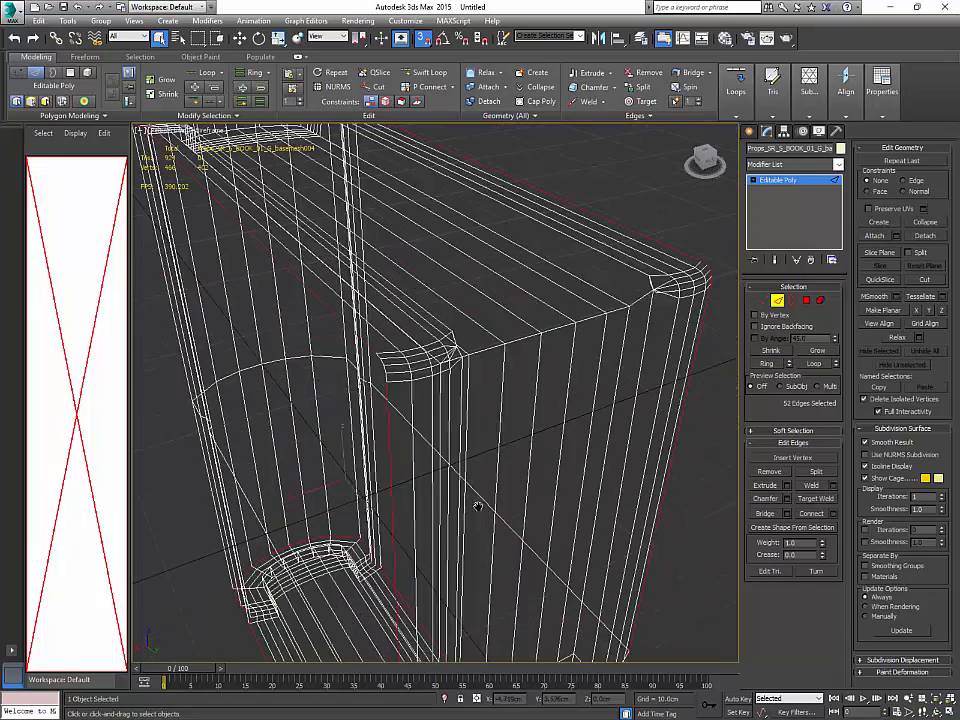
{"action": "left_click", "coordinate": [395, 384], "text": "ctrl"}
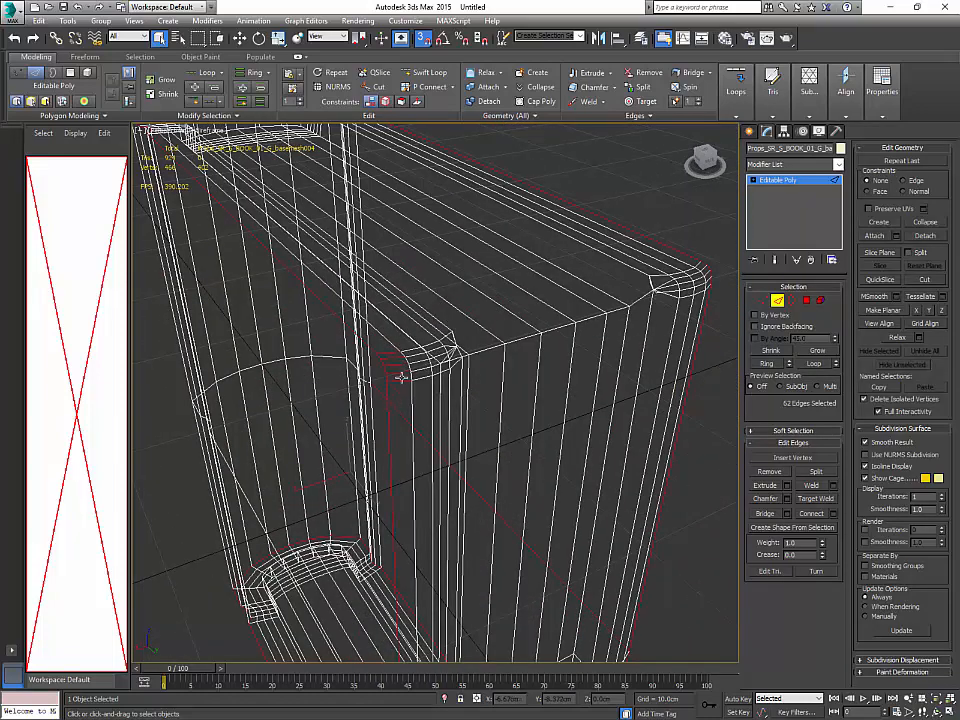
{"action": "left_click", "coordinate": [429, 448], "text": "alt"}
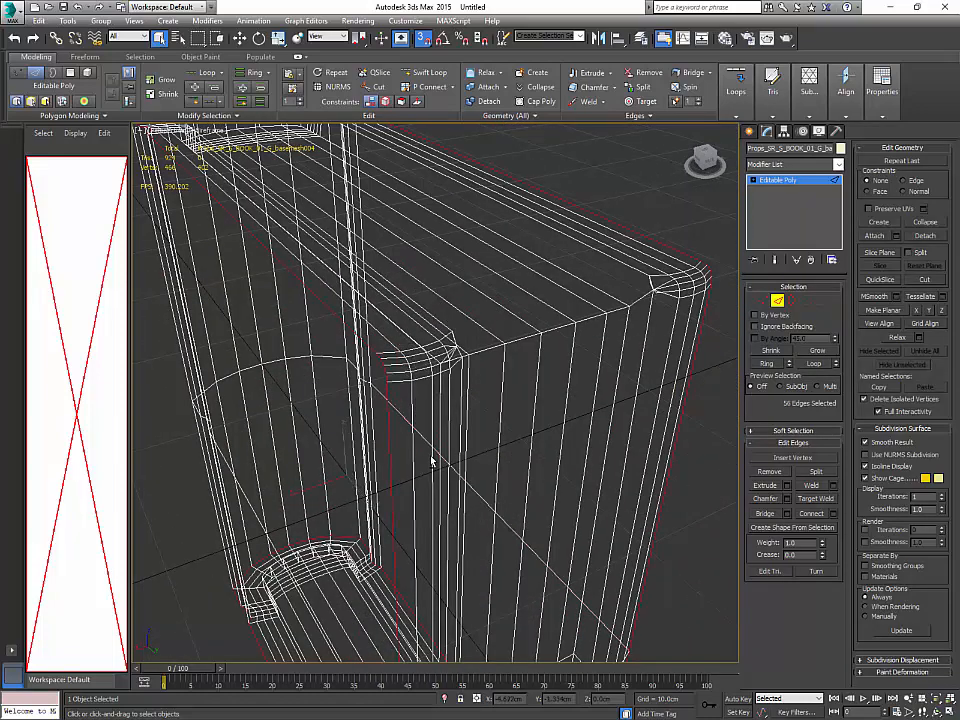
{"action": "middle_click_drag", "start_coordinate": [429, 452], "coordinate": [408, 454], "text": "alt"}
{"action": "middle_click_drag", "start_coordinate": [584, 376], "coordinate": [600, 331], "text": "alt"}
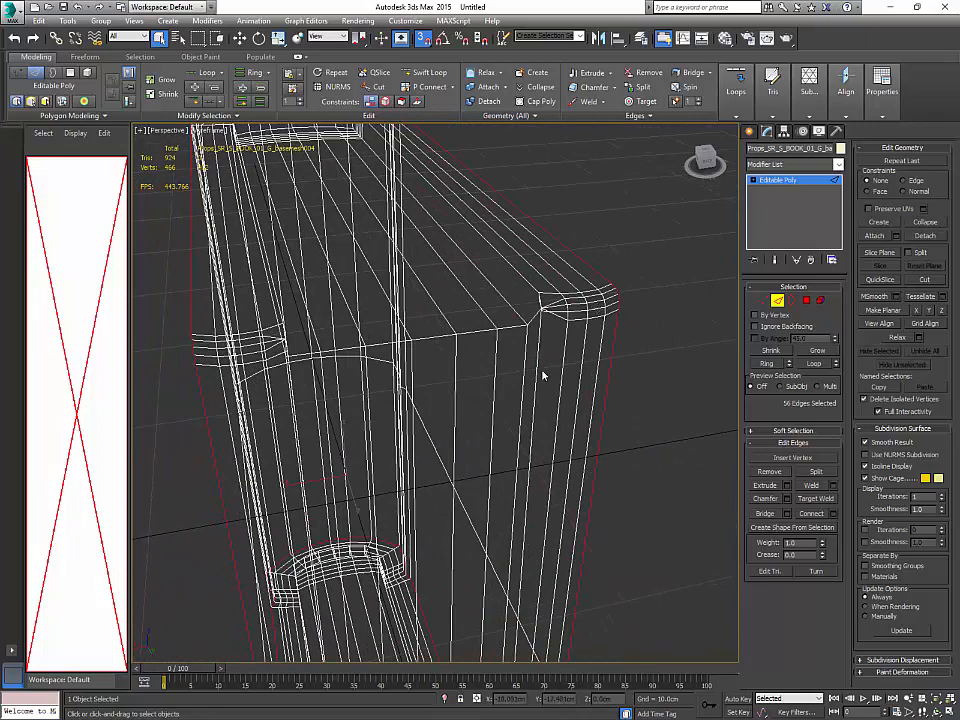
{"action": "middle_click_drag", "start_coordinate": [543, 375], "coordinate": [474, 481], "text": "alt"}
Step: Start a chamfer on the selected cover edges with an amount of 0.1 cm and 2 segments
{"action": "scroll", "coordinate": [477, 485], "scroll_direction": "down", "scroll_amount": 7}
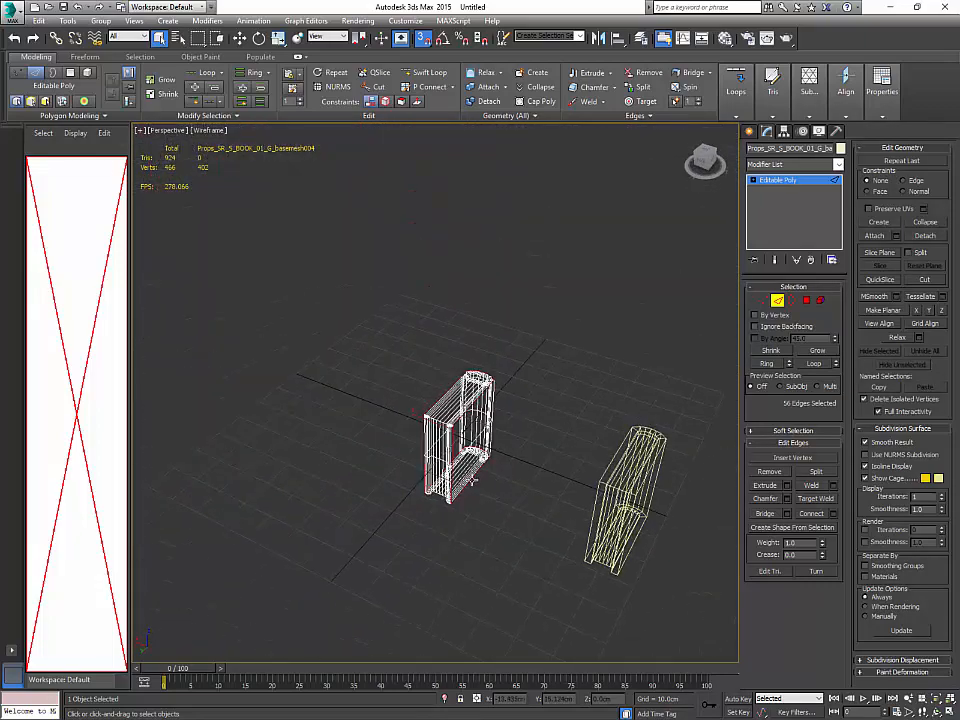
{"action": "left_click", "coordinate": [787, 500]}
{"action": "scroll", "coordinate": [536, 439], "scroll_direction": "up", "scroll_amount": 3}
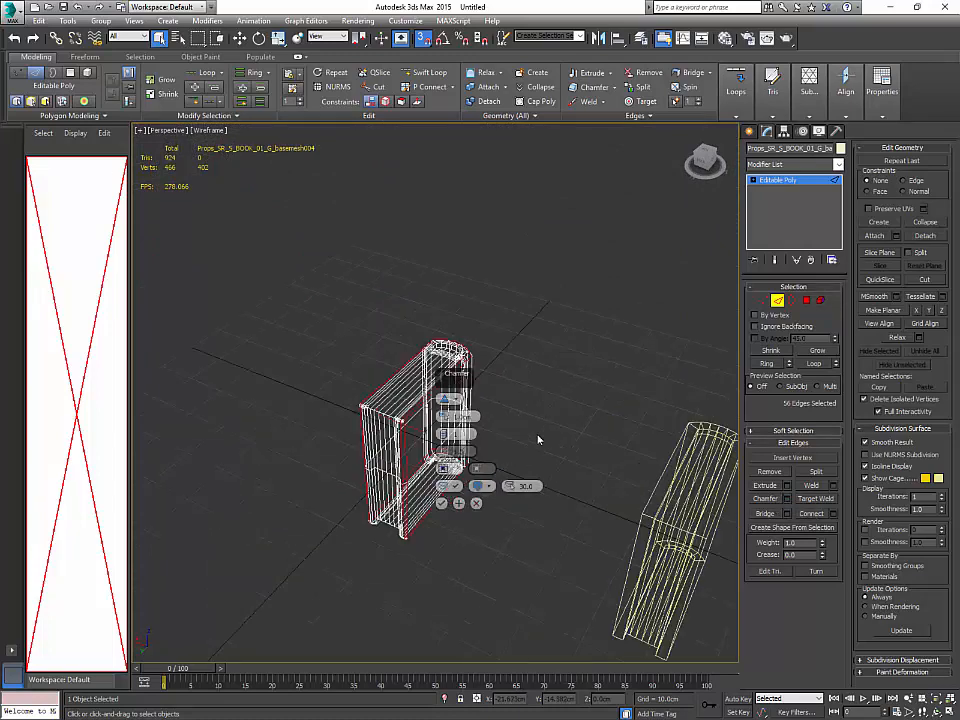
{"action": "scroll", "coordinate": [560, 439], "scroll_direction": "up", "scroll_amount": 5}
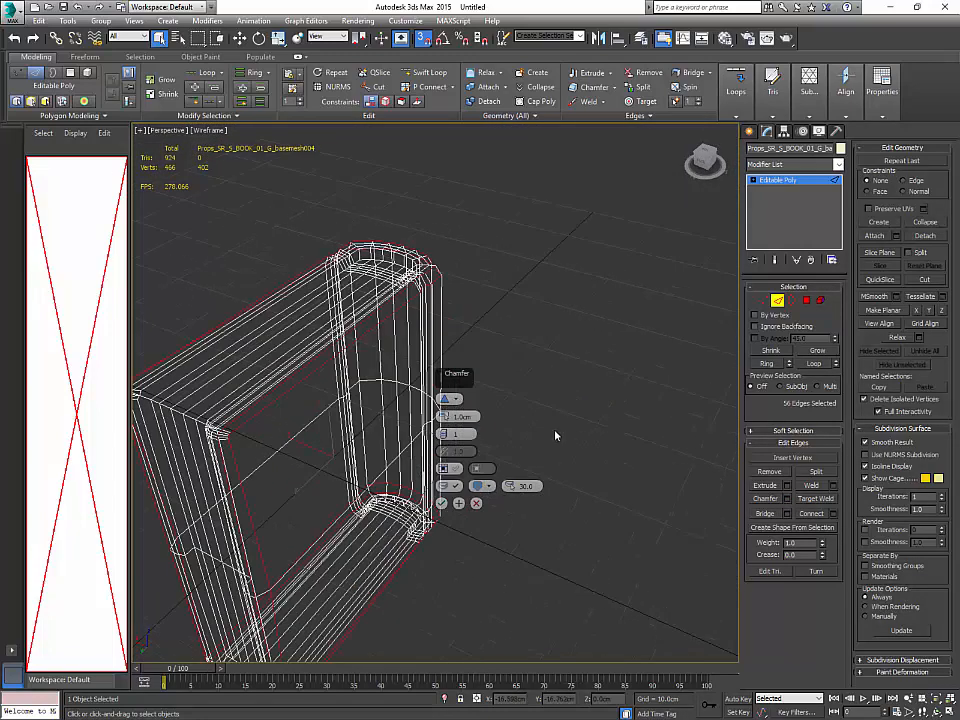
{"action": "middle_click_drag", "start_coordinate": [556, 435], "coordinate": [510, 430], "text": "alt"}
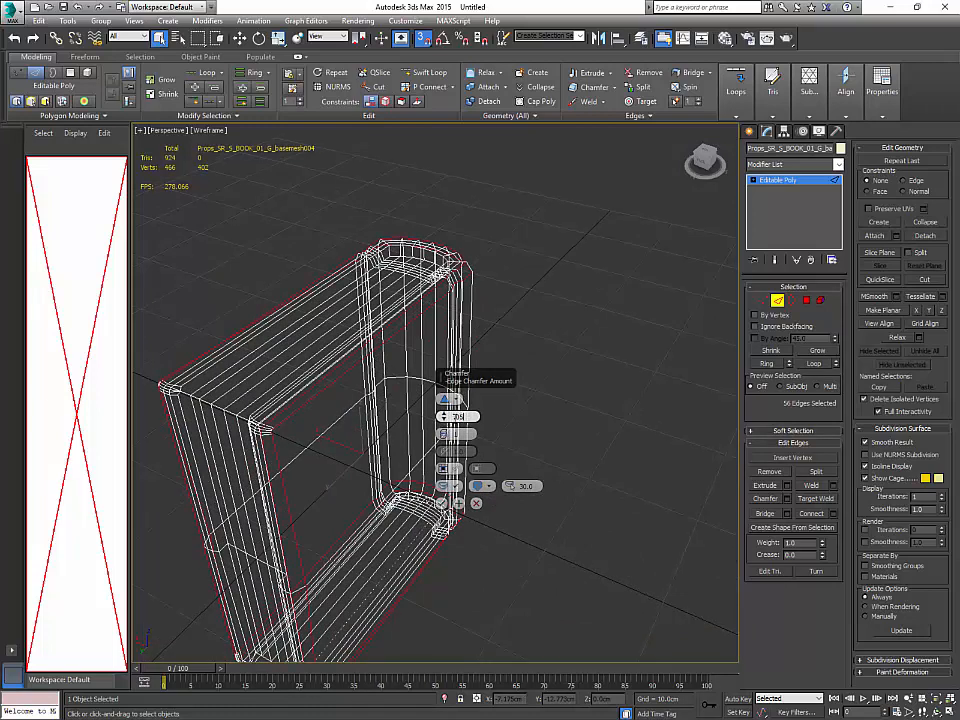
{"action": "key", "text": "Return"}
{"action": "type", "text": ".1"}
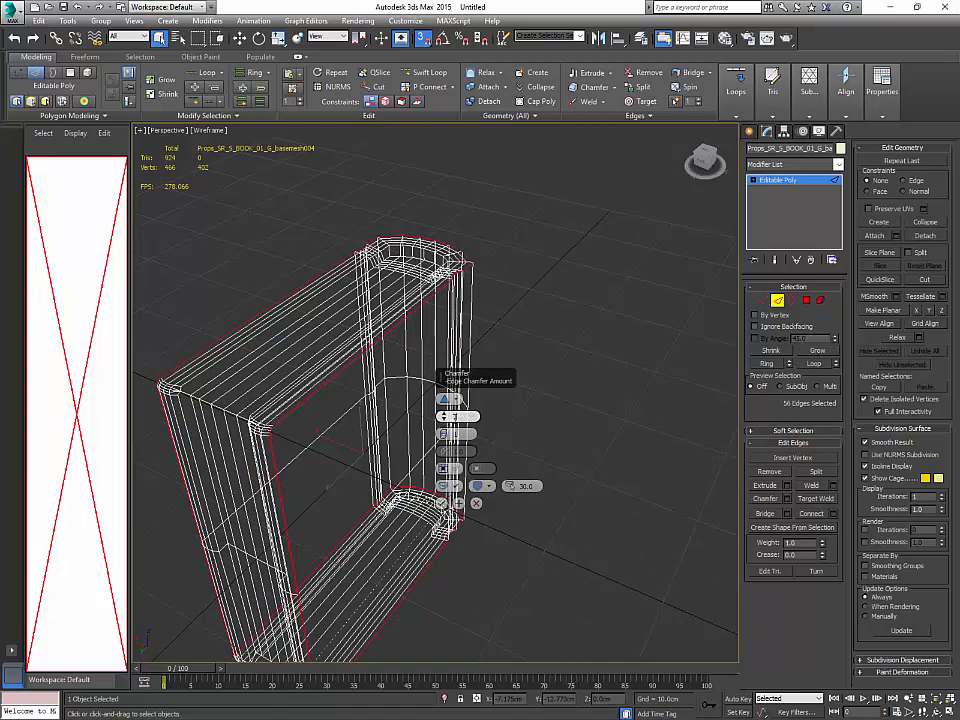
{"action": "key", "text": "Return"}
{"action": "type", "text": "2cm"}
{"action": "key", "text": "Return"}
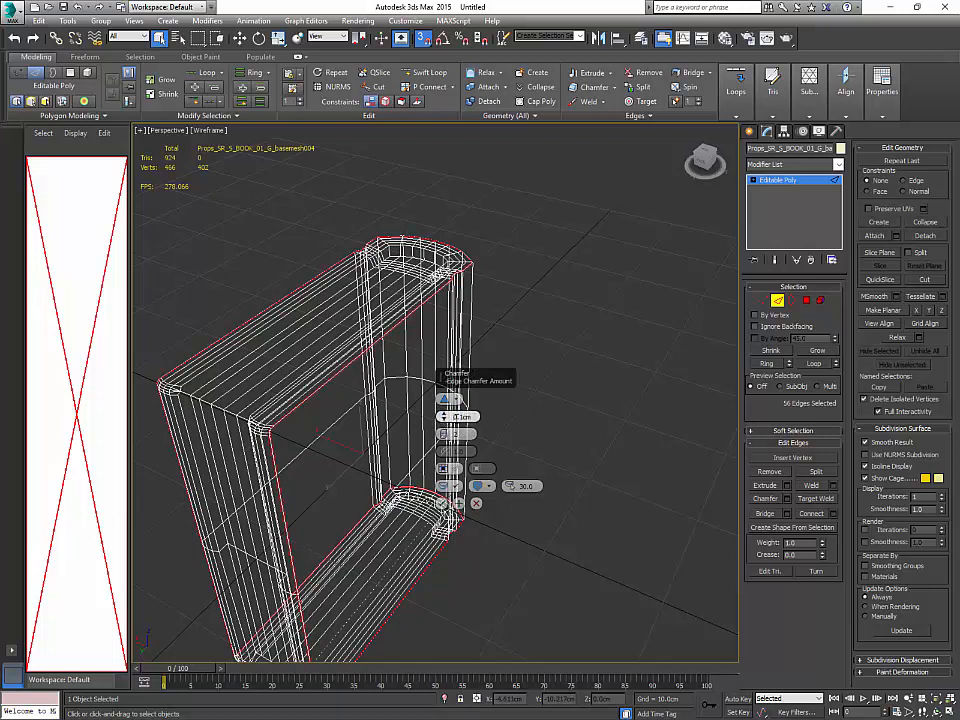
Step: Set the cover edge chamfer to 0.2 cm with 3 segments, return to the shaded view, and apply it
{"action": "double_click", "coordinate": [457, 416]}
{"action": "type", "text": "0.2"}
{"action": "key", "text": "Return"}
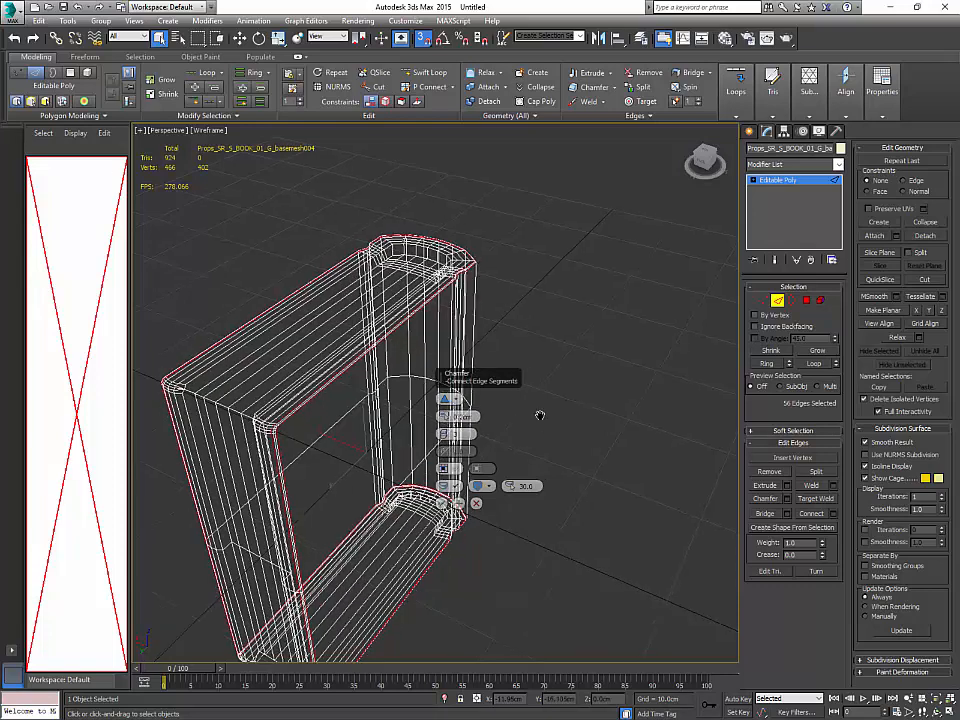
{"action": "key", "text": "F3"}
{"action": "middle_click_drag", "start_coordinate": [540, 415], "coordinate": [488, 457], "text": "alt"}
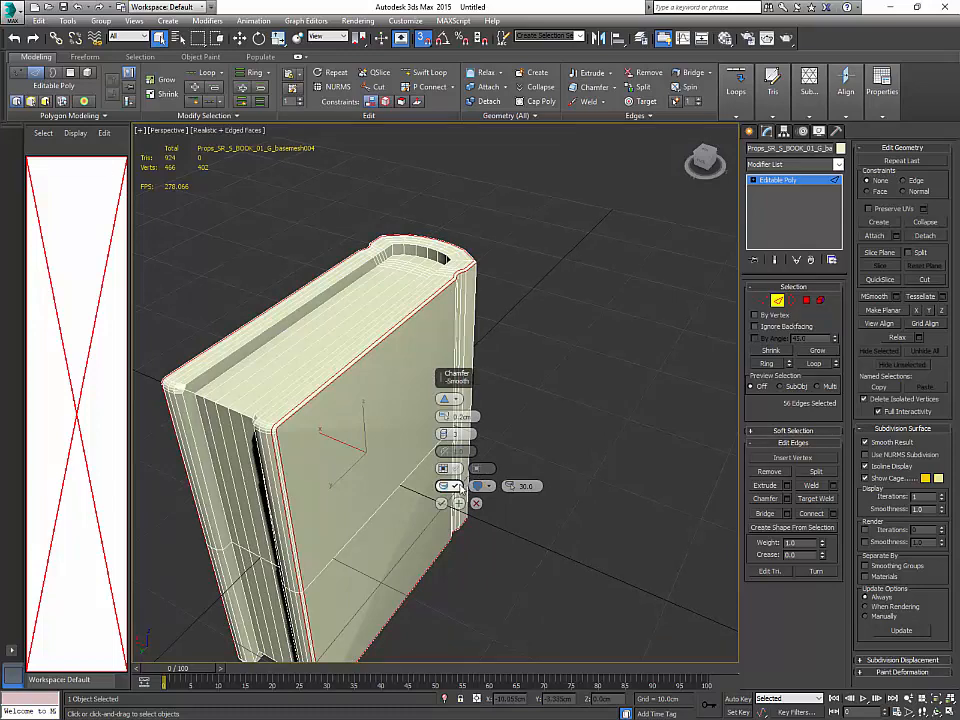
{"action": "left_click", "coordinate": [442, 503]}
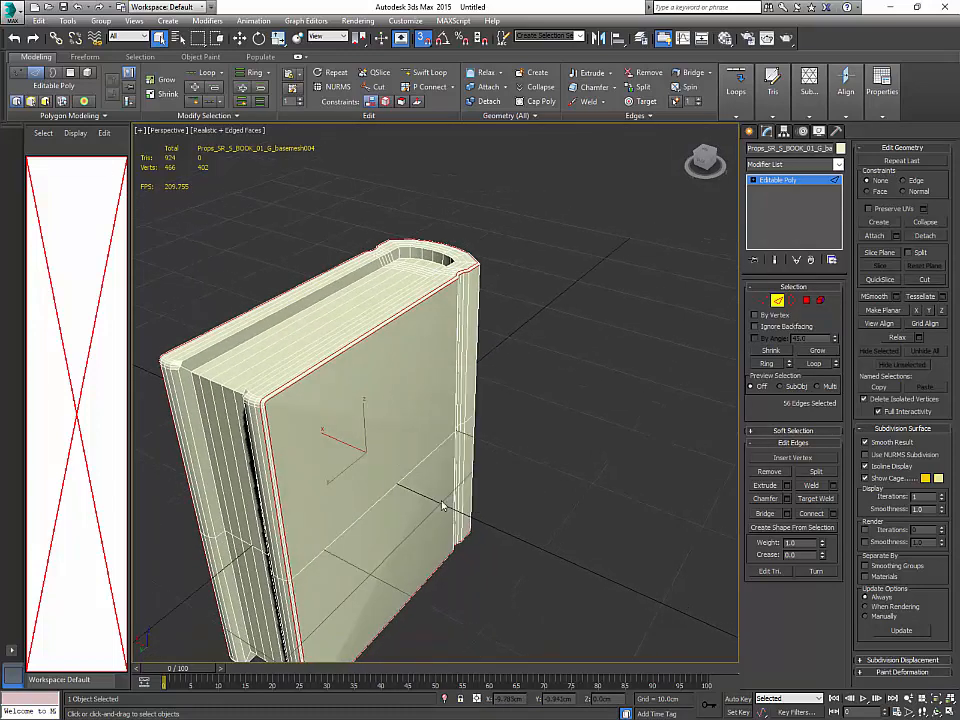
Step: Select the cover's large upper polygon to examine its outline from several sides, then clear the polygon selection
{"action": "middle_click_drag", "start_coordinate": [579, 418], "coordinate": [370, 330], "text": "alt"}
{"action": "mouse_move", "coordinate": [416, 412]}
{"action": "middle_mouse_down", "text": "alt"}
{"action": "mouse_move", "coordinate": [447, 388]}
{"action": "mouse_move", "coordinate": [410, 380]}
{"action": "mouse_move", "coordinate": [419, 397]}
{"action": "middle_mouse_up", "text": "alt"}
{"action": "left_click", "coordinate": [806, 301]}
{"action": "left_click", "coordinate": [457, 341]}
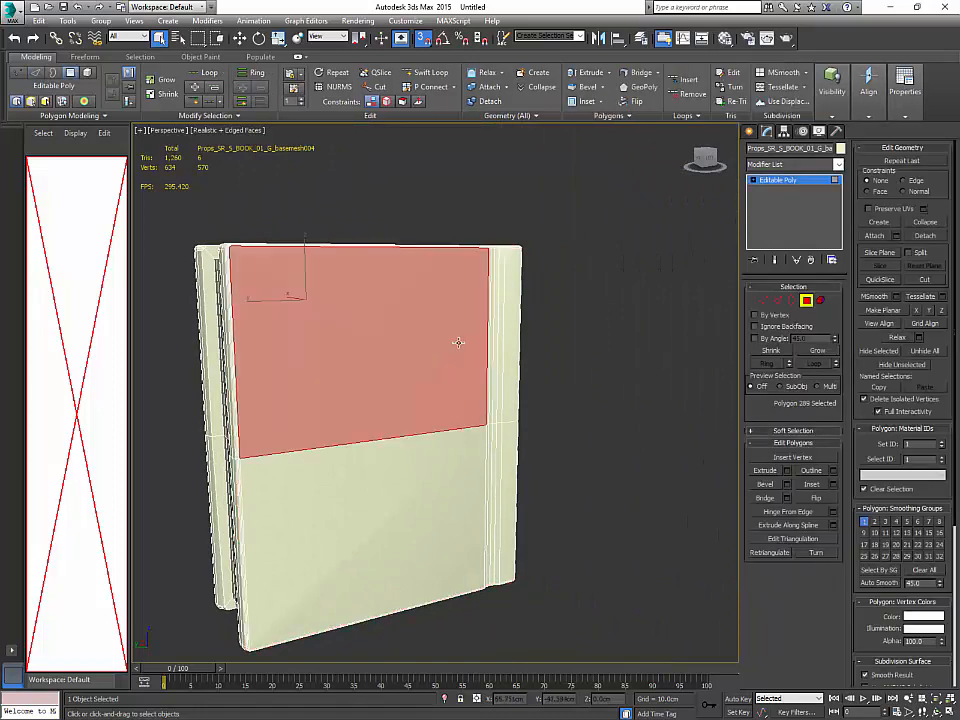
{"action": "middle_click_drag", "start_coordinate": [457, 341], "coordinate": [519, 358], "text": "alt"}
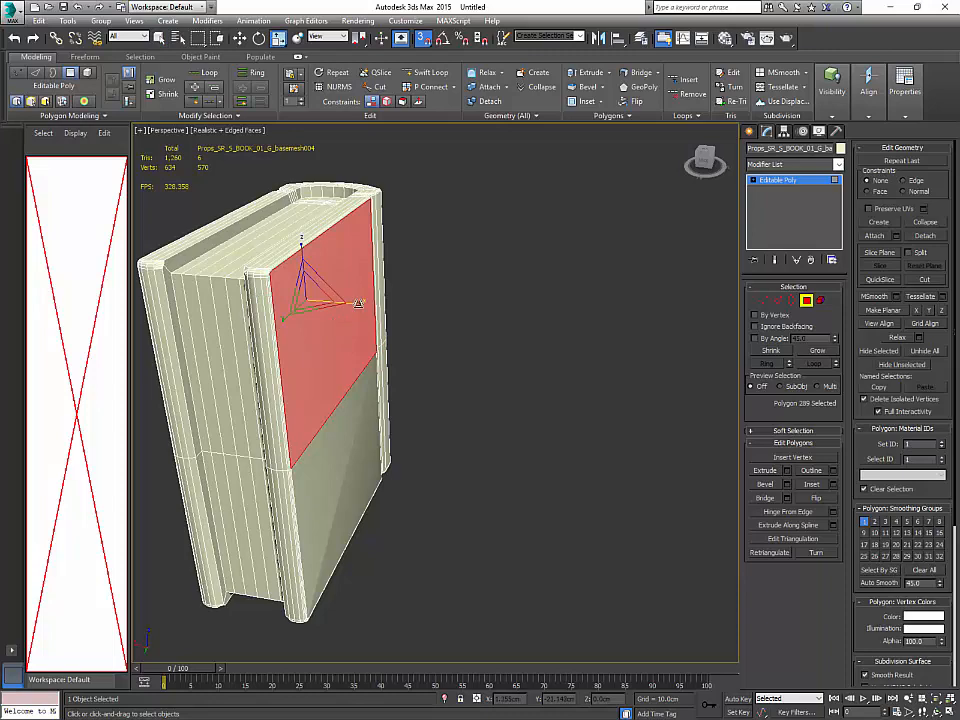
{"action": "left_click", "coordinate": [425, 311]}
{"action": "middle_click_drag", "start_coordinate": [425, 311], "coordinate": [283, 291], "text": "alt"}
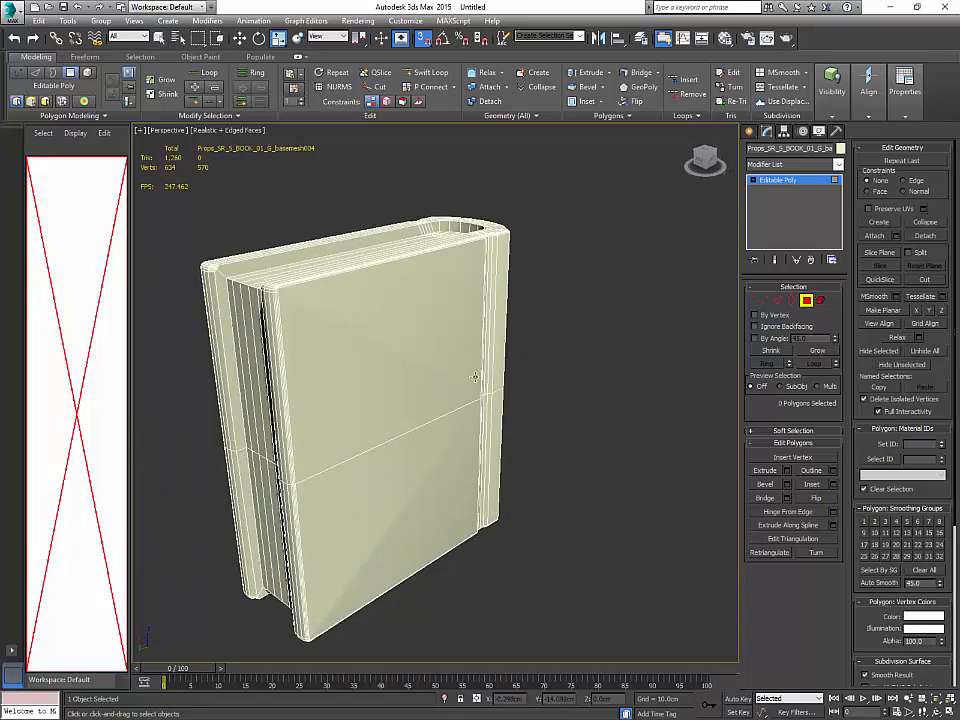
{"action": "scroll", "coordinate": [321, 308], "scroll_direction": "up", "scroll_amount": 3}
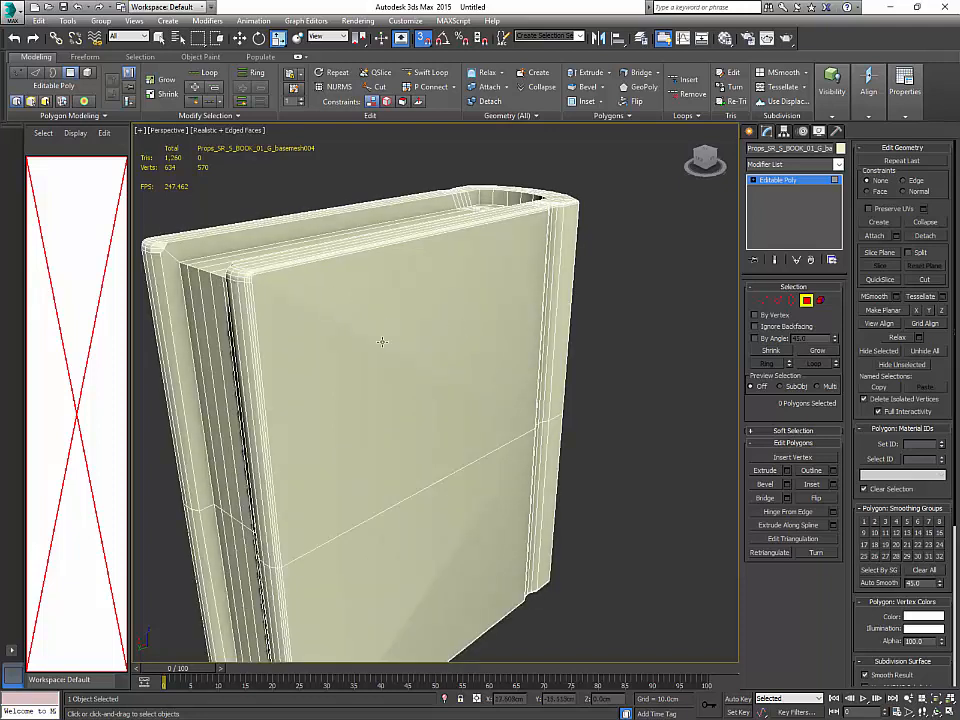
Step: Connect the cover face's mid-height vertex on the fore edge to its upper vertex beside the spine groove with a diagonal edge
{"action": "left_click", "coordinate": [763, 300]}
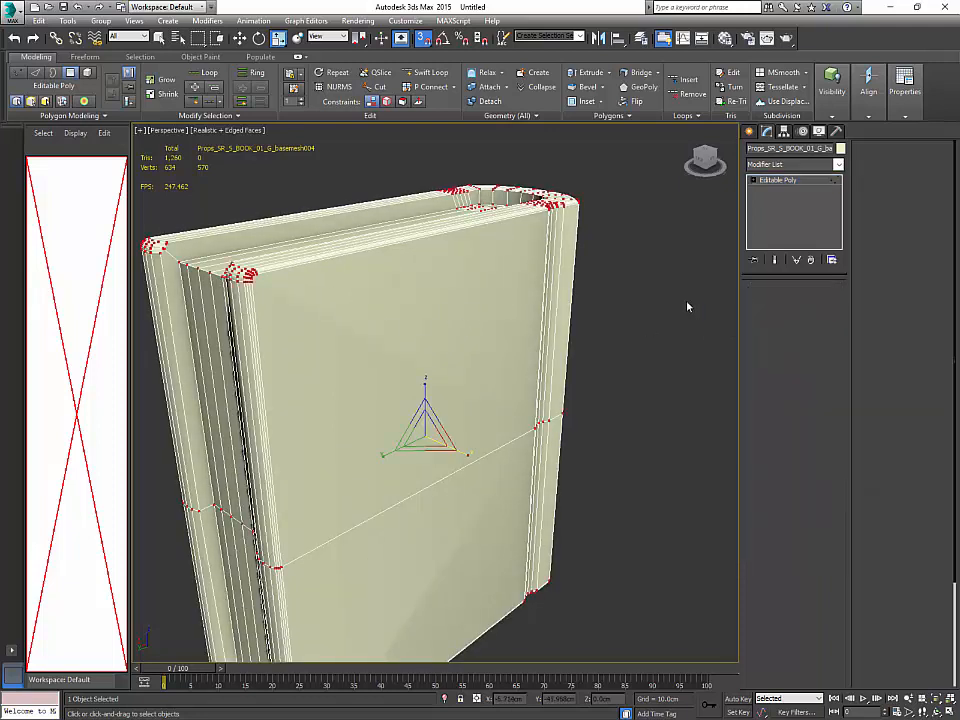
{"action": "left_click", "coordinate": [228, 556]}
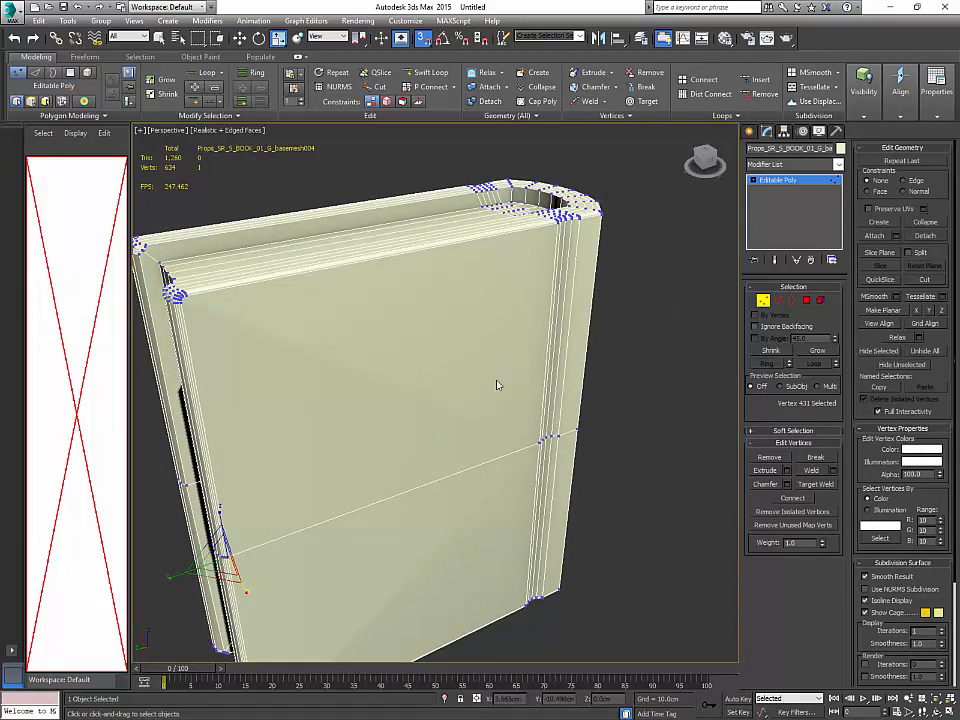
{"action": "left_click", "coordinate": [559, 225], "text": "ctrl"}
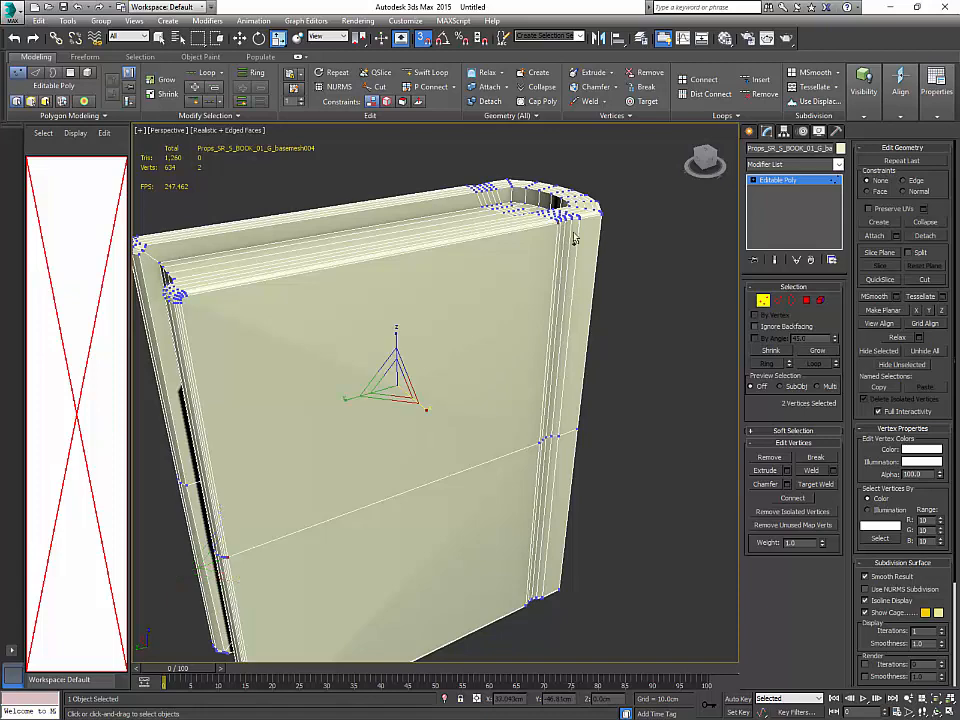
{"action": "middle_click_drag", "start_coordinate": [573, 236], "coordinate": [587, 265], "text": "alt"}
{"action": "left_click", "coordinate": [794, 498]}
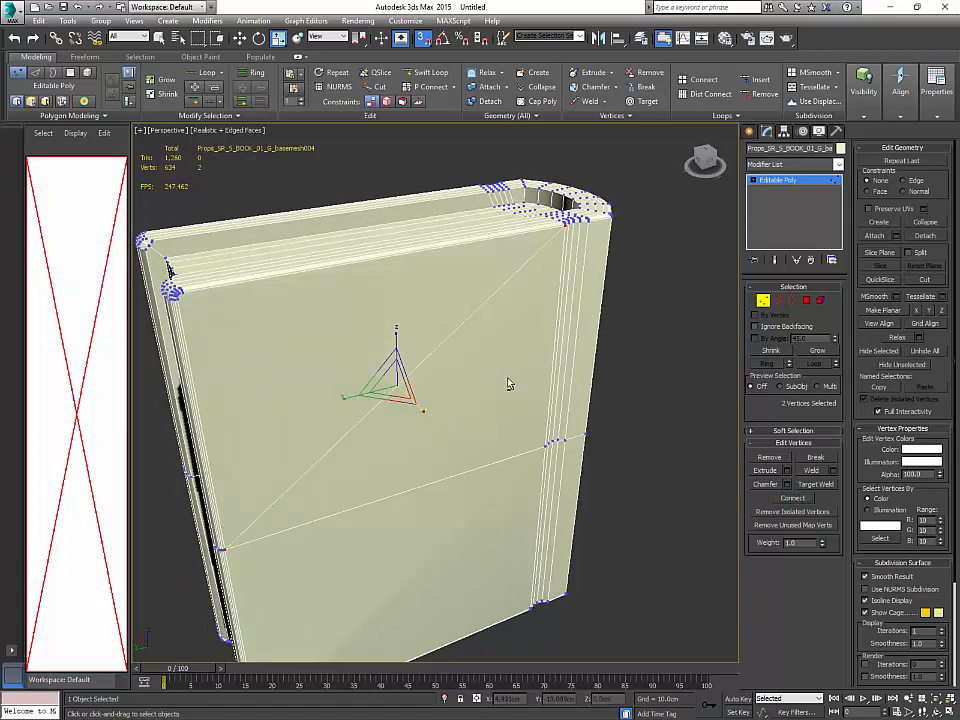
Step: Connect the outer and then the inner pair of vertices across the cover face's upper fore-edge corner
{"action": "mouse_move", "coordinate": [508, 384]}
{"action": "middle_mouse_down", "text": "alt"}
{"action": "mouse_move", "coordinate": [518, 373]}
{"action": "mouse_move", "coordinate": [510, 378]}
{"action": "middle_mouse_up", "text": "alt"}
{"action": "middle_click_drag", "start_coordinate": [384, 320], "coordinate": [422, 324]}
{"action": "scroll", "coordinate": [422, 324], "scroll_direction": "up", "scroll_amount": 3}
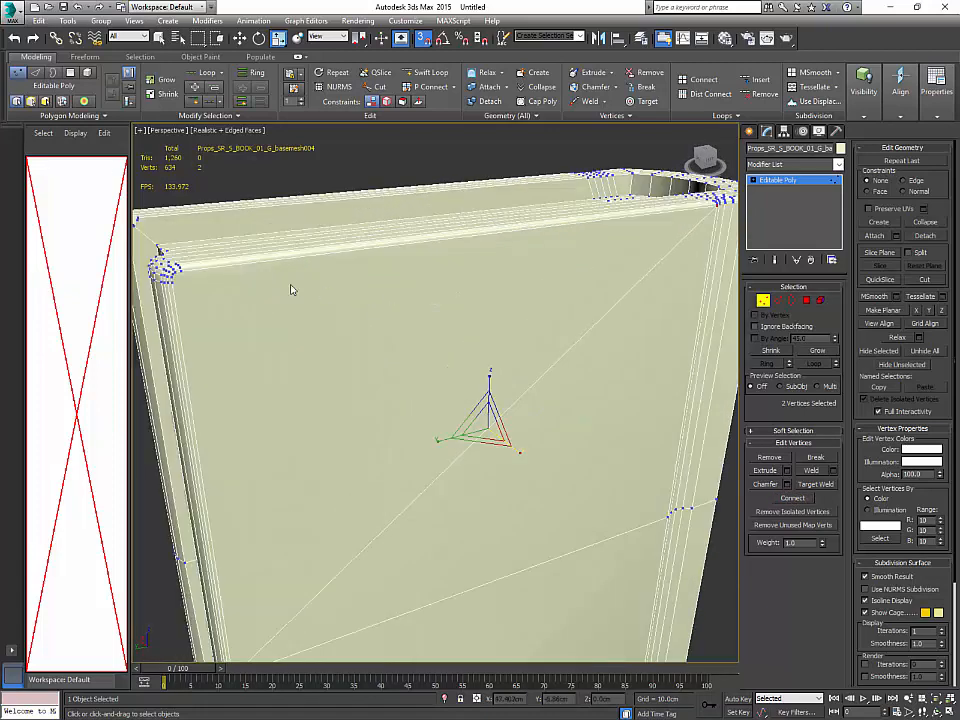
{"action": "middle_click_drag", "start_coordinate": [291, 290], "coordinate": [418, 320], "text": "alt"}
{"action": "middle_click_drag", "start_coordinate": [263, 316], "coordinate": [333, 331], "text": "alt"}
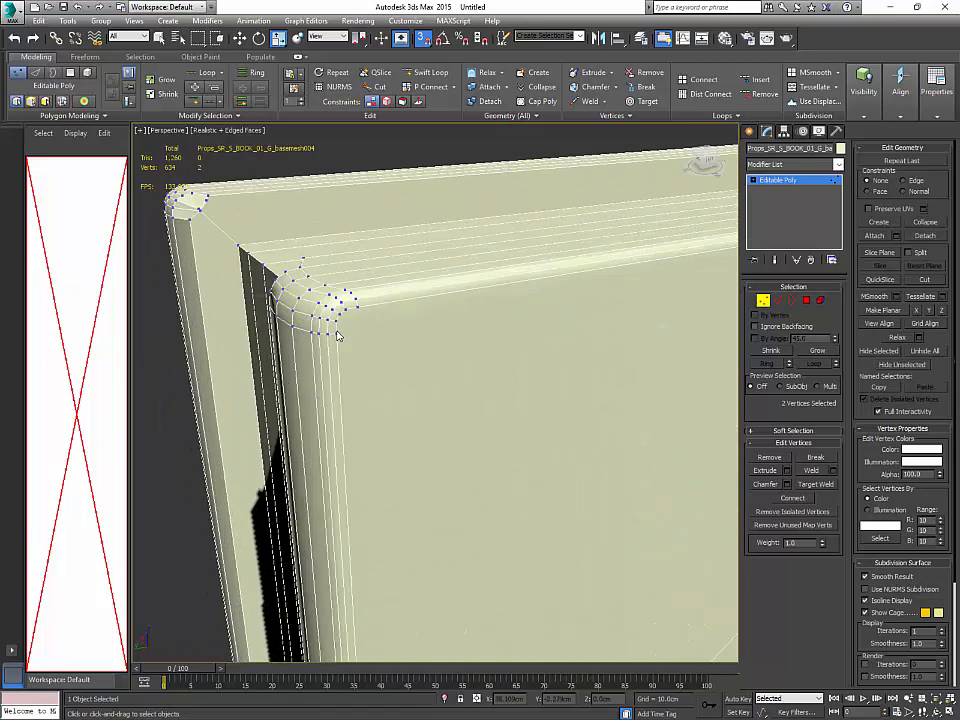
{"action": "left_click", "coordinate": [338, 337]}
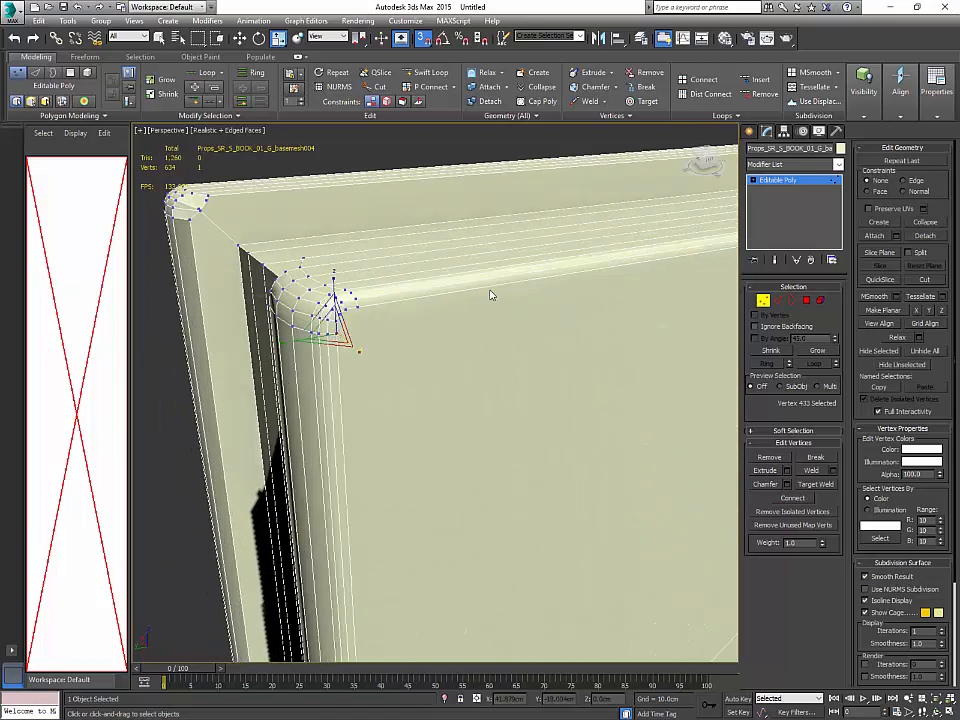
{"action": "left_click", "coordinate": [357, 308], "text": "ctrl"}
{"action": "left_click", "coordinate": [809, 499]}
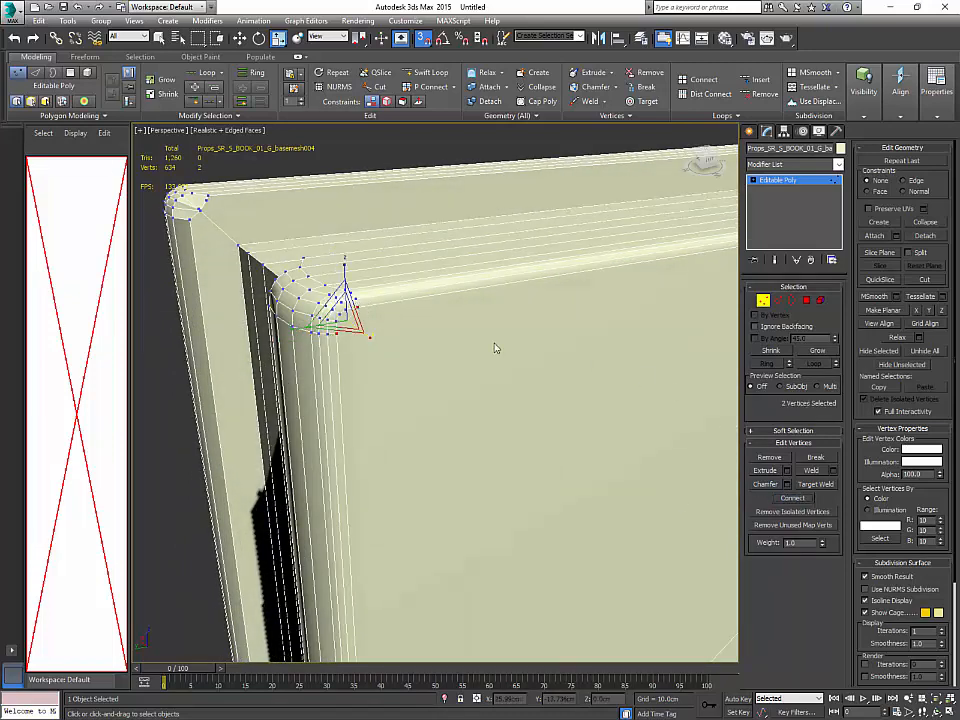
{"action": "key", "text": "q"}
{"action": "left_click", "coordinate": [336, 320]}
{"action": "left_click", "coordinate": [346, 306], "text": "ctrl"}
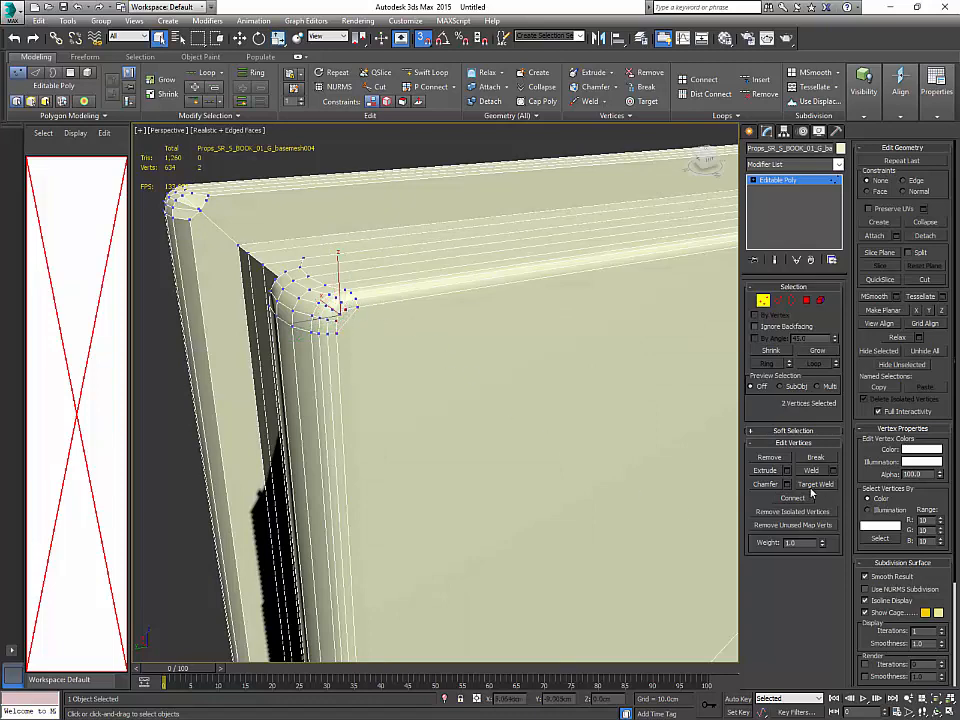
Step: Connect the cover face's mid-height fore-edge vertex to its lower vertex beside the spine groove with a diagonal edge
{"action": "middle_click_drag", "start_coordinate": [636, 527], "coordinate": [357, 331], "text": "alt"}
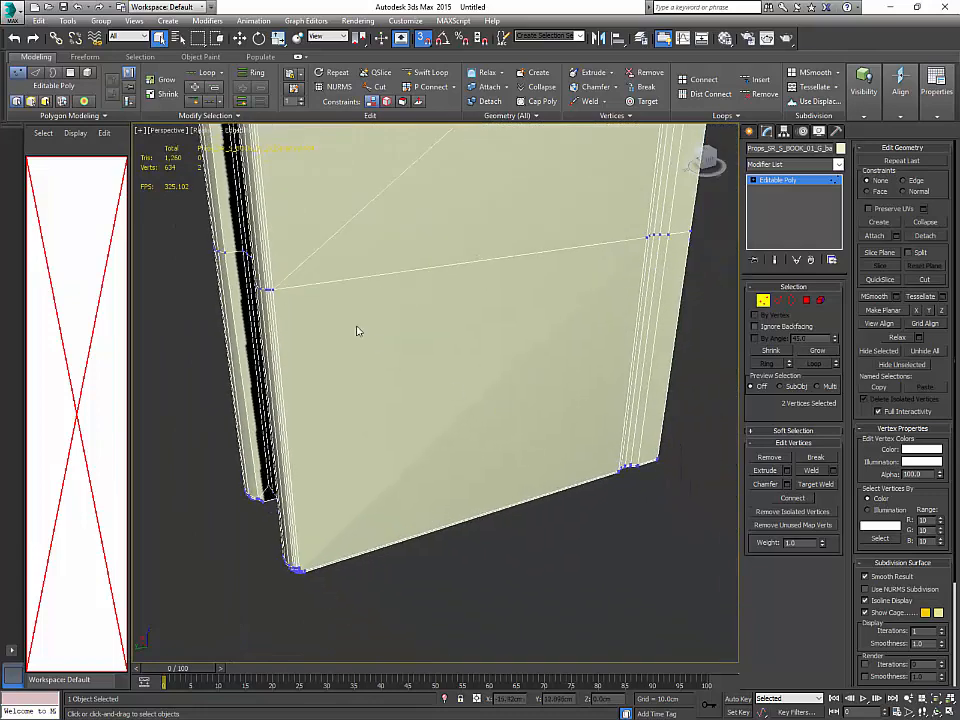
{"action": "left_click", "coordinate": [270, 289]}
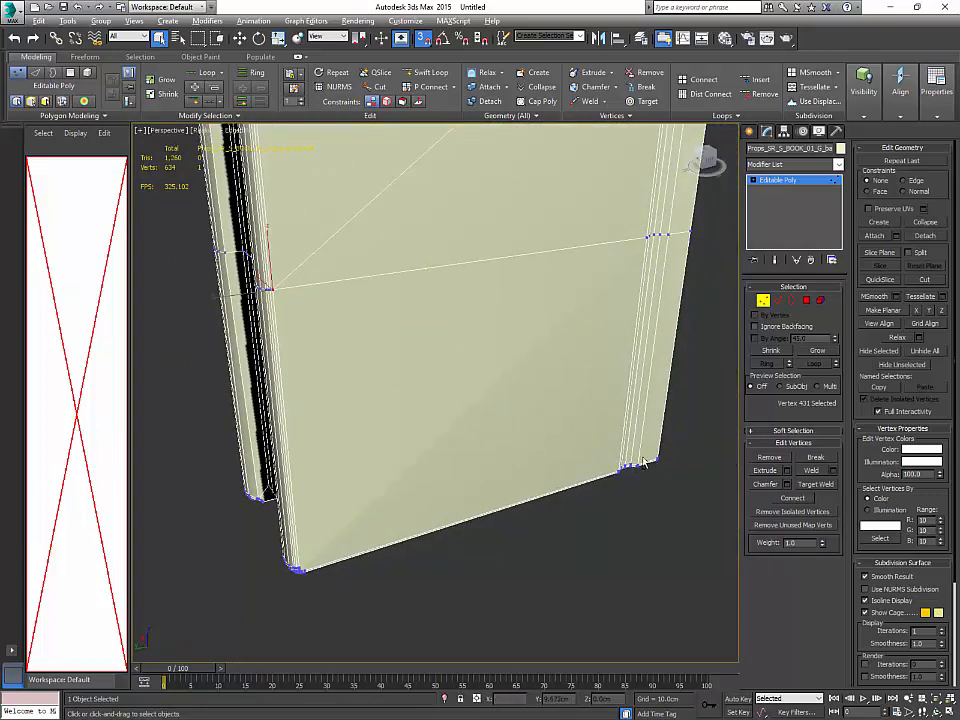
{"action": "middle_click_drag", "start_coordinate": [643, 461], "coordinate": [627, 476], "text": "alt"}
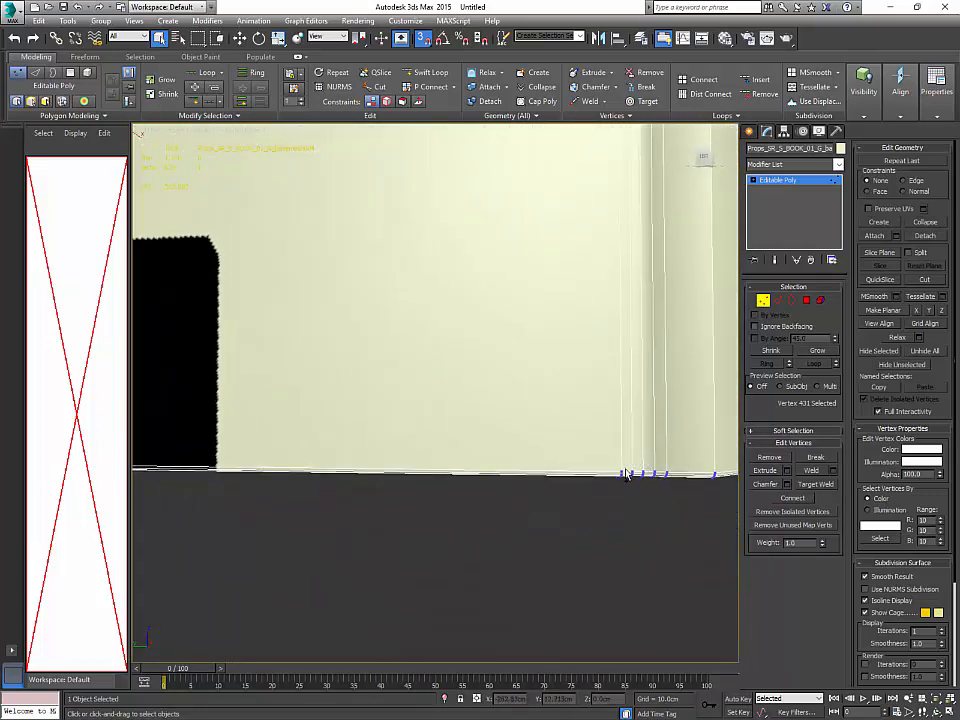
{"action": "left_click", "coordinate": [659, 472], "text": "ctrl"}
{"action": "middle_click_drag", "start_coordinate": [673, 532], "coordinate": [709, 531], "text": "alt"}
Step: Select the two vertices where the rounding of the cover face's lower fore-edge corner starts and ends
{"action": "scroll", "coordinate": [603, 638], "scroll_direction": "down", "scroll_amount": 4}
{"action": "scroll", "coordinate": [630, 525], "scroll_direction": "up", "scroll_amount": 5}
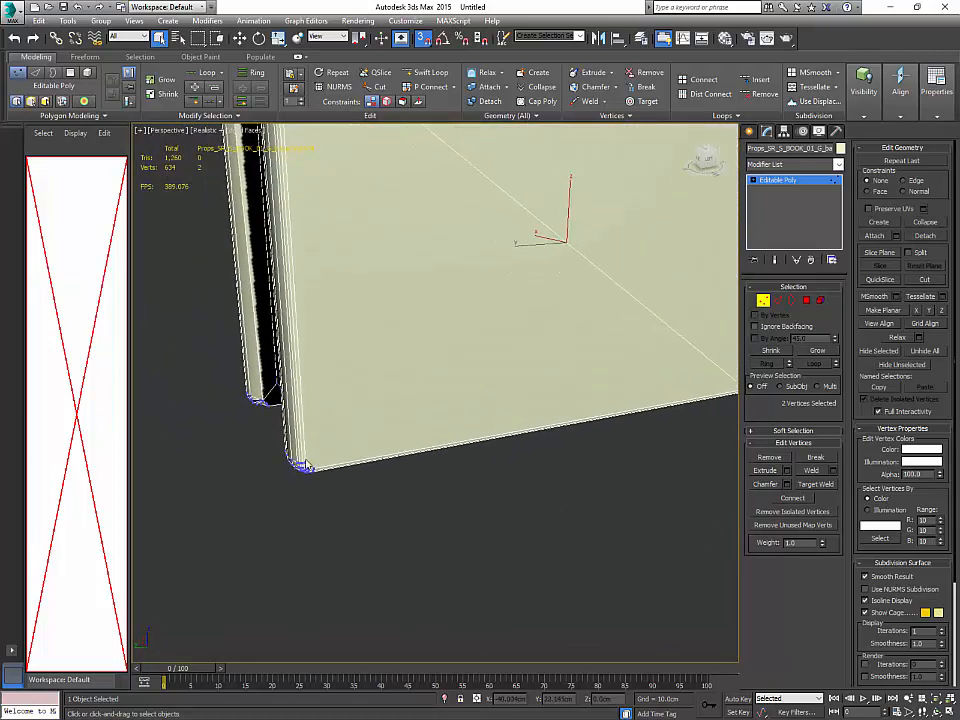
{"action": "scroll", "coordinate": [360, 476], "scroll_direction": "up", "scroll_amount": 6}
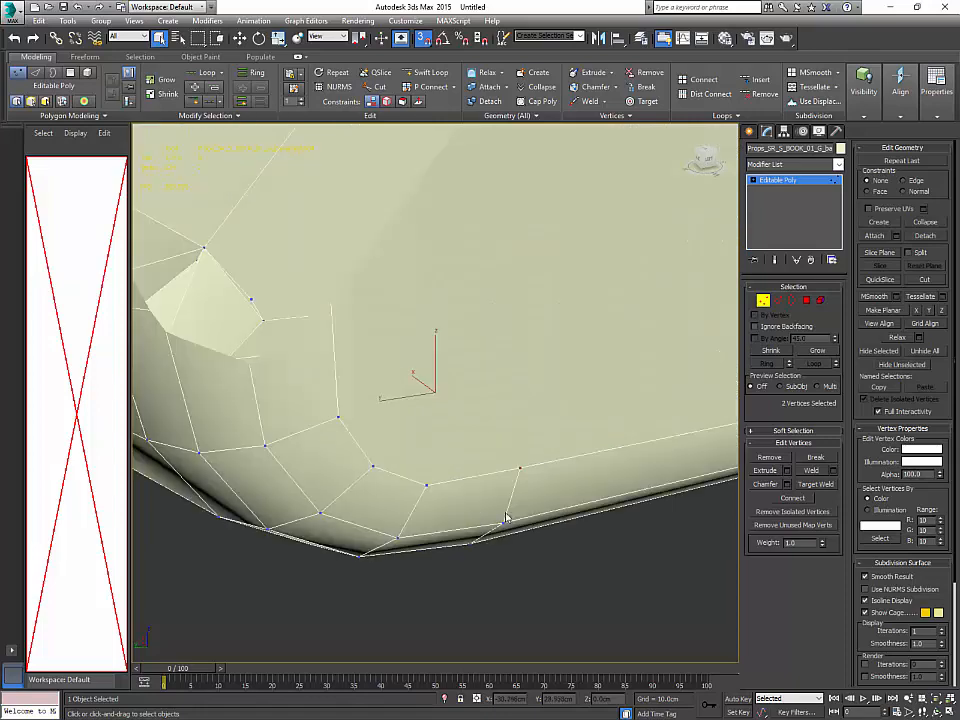
{"action": "middle_click_drag", "start_coordinate": [530, 530], "coordinate": [536, 536], "text": "alt"}
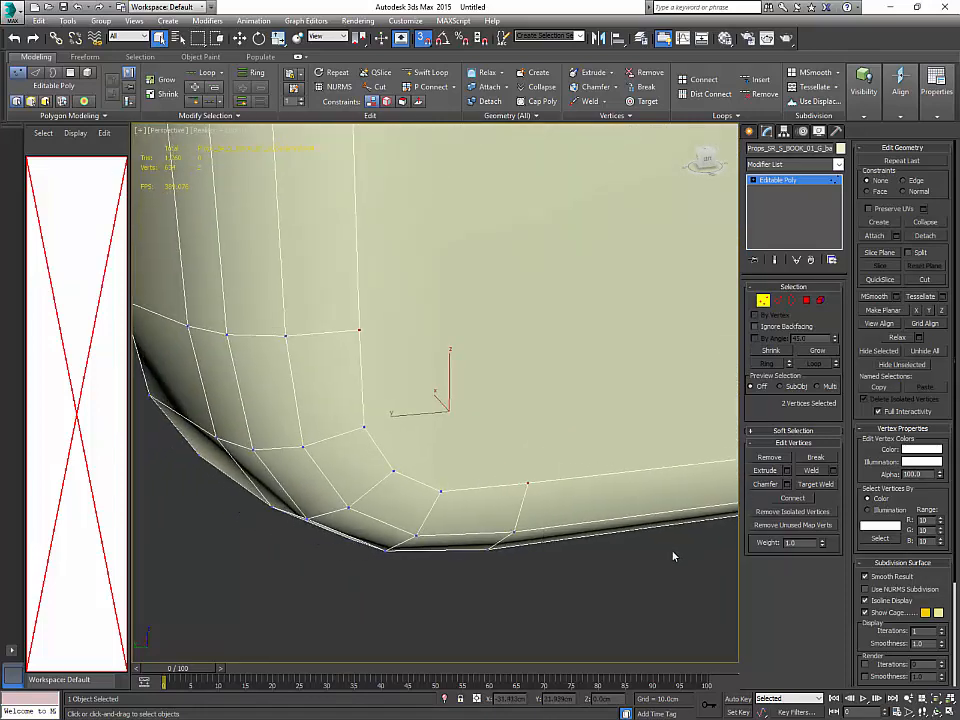
{"action": "scroll", "coordinate": [673, 557], "scroll_direction": "up", "scroll_amount": 5}
{"action": "scroll", "coordinate": [664, 553], "scroll_direction": "down", "scroll_amount": 4}
{"action": "scroll", "coordinate": [645, 561], "scroll_direction": "up", "scroll_amount": 2}
{"action": "middle_click_drag", "start_coordinate": [645, 561], "coordinate": [701, 443]}
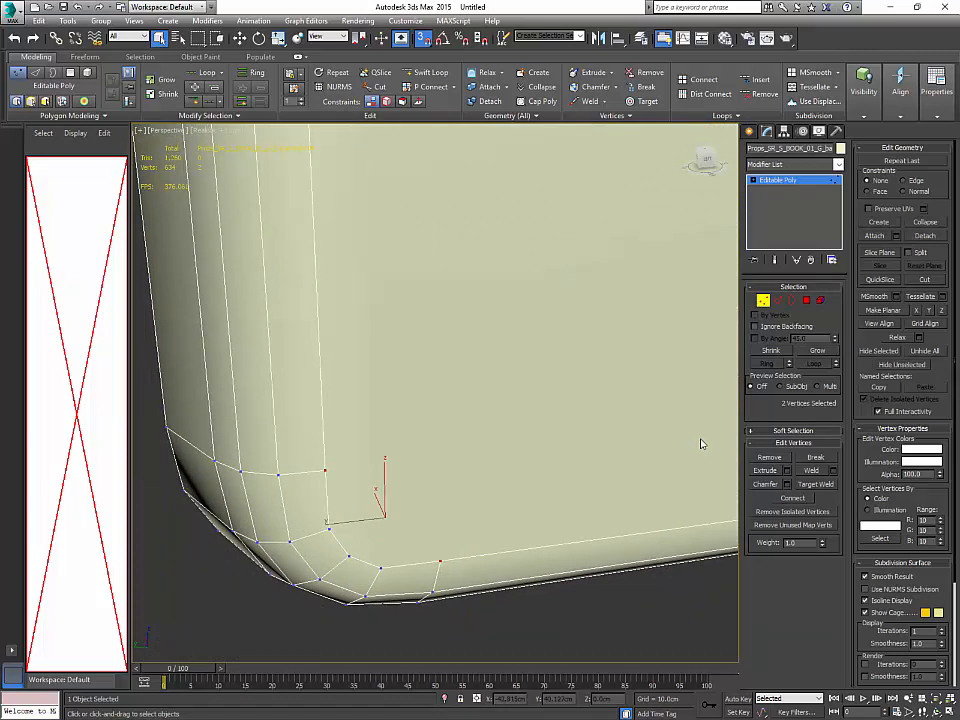
Step: Turn on viewport clipping for the perspective view and lower the near clipping limit while checking the lower corner up close
{"action": "right_click", "coordinate": [643, 438]}
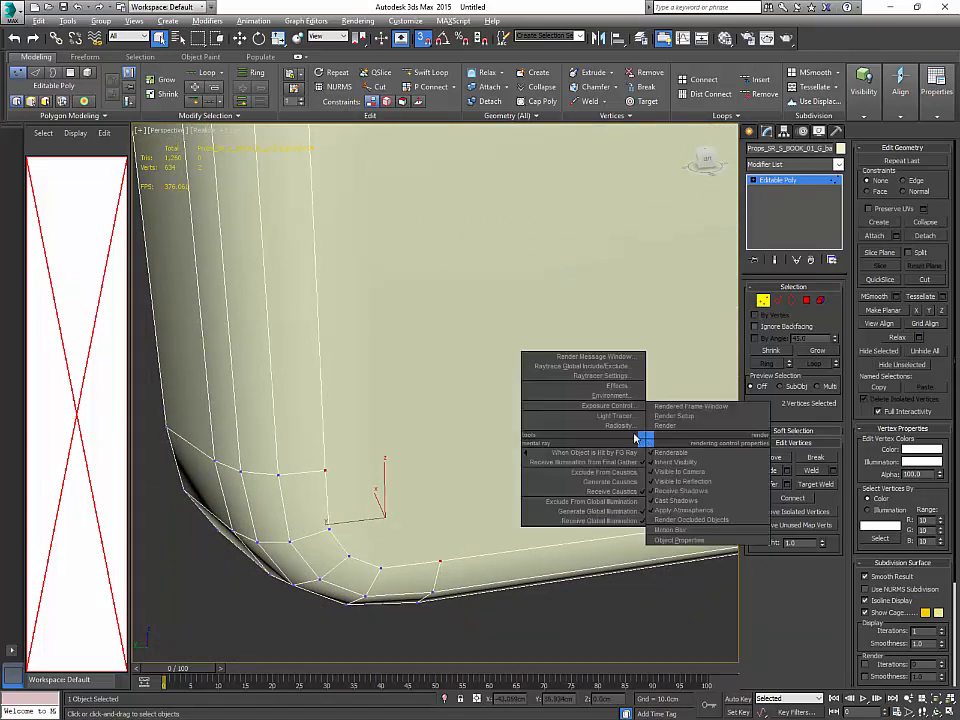
{"action": "scroll", "coordinate": [506, 416], "scroll_direction": "up", "scroll_amount": 5}
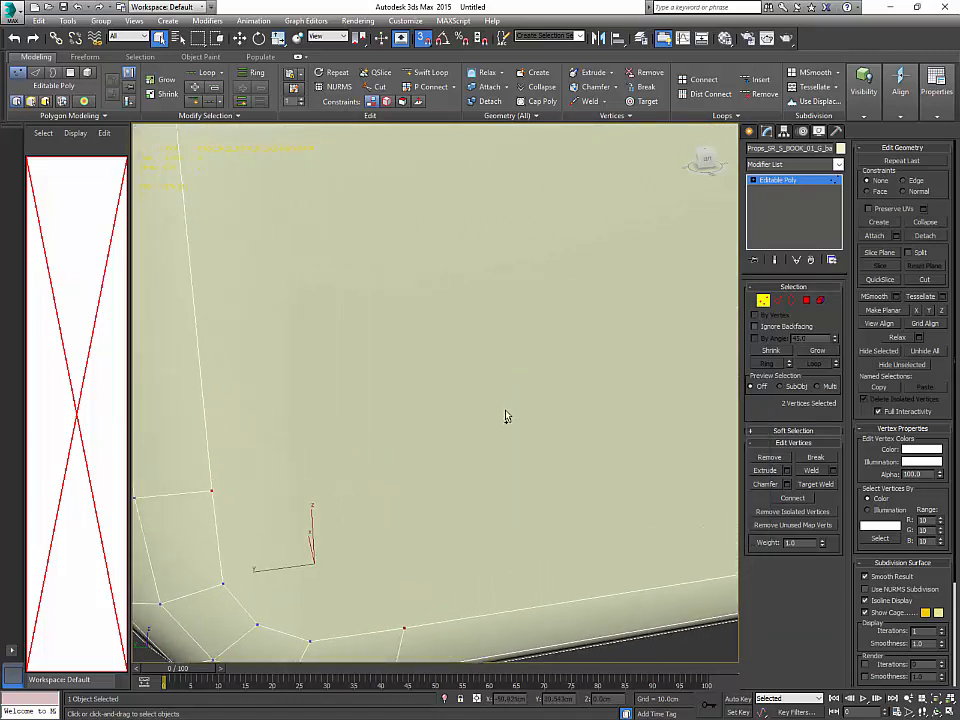
{"action": "scroll", "coordinate": [499, 407], "scroll_direction": "down", "scroll_amount": 3}
{"action": "scroll", "coordinate": [536, 379], "scroll_direction": "up", "scroll_amount": 6}
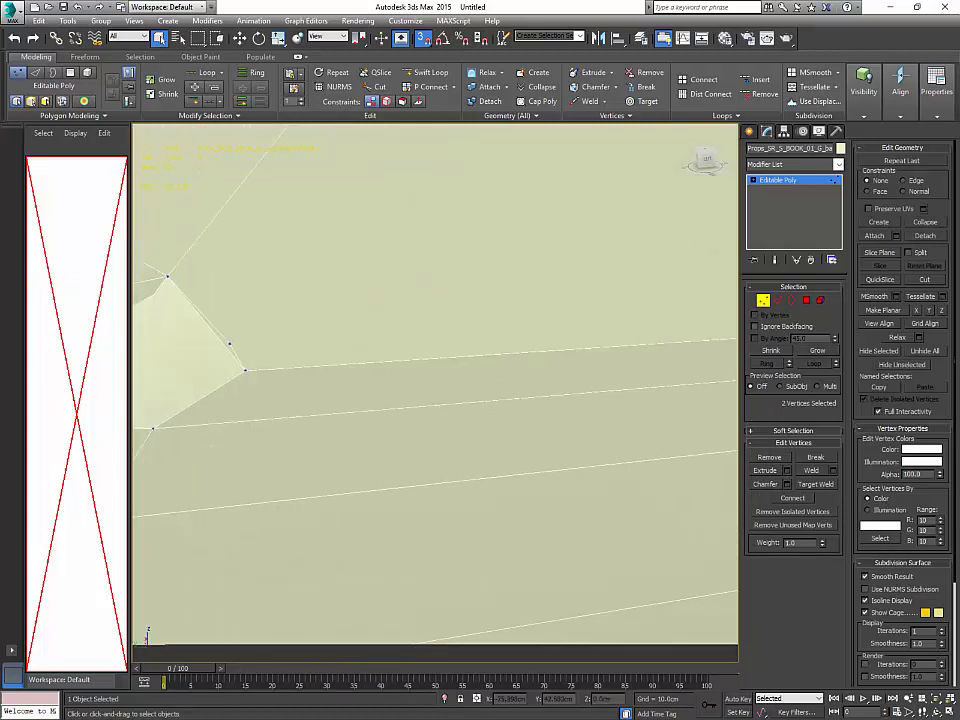
{"action": "scroll", "coordinate": [436, 392], "scroll_direction": "down", "scroll_amount": 5}
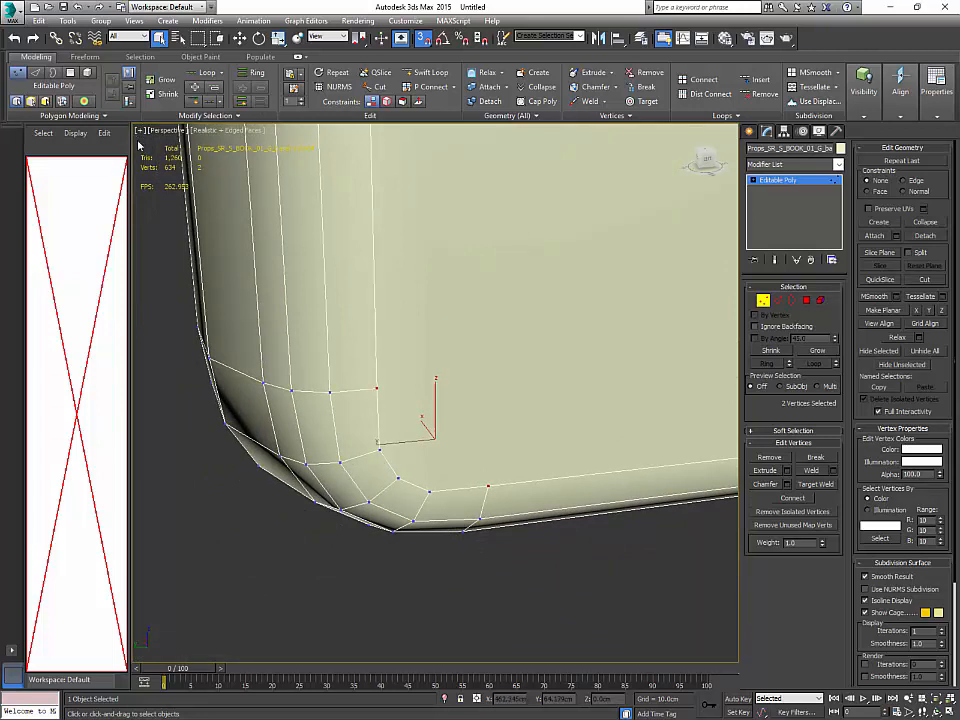
{"action": "left_click", "coordinate": [140, 131]}
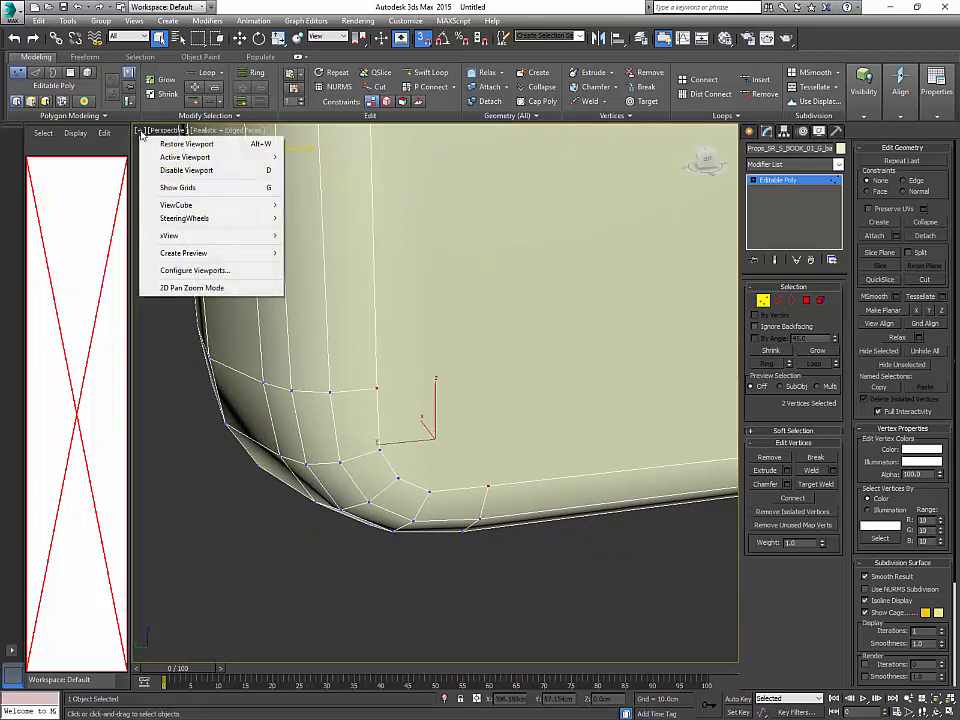
{"action": "left_click", "coordinate": [166, 131]}
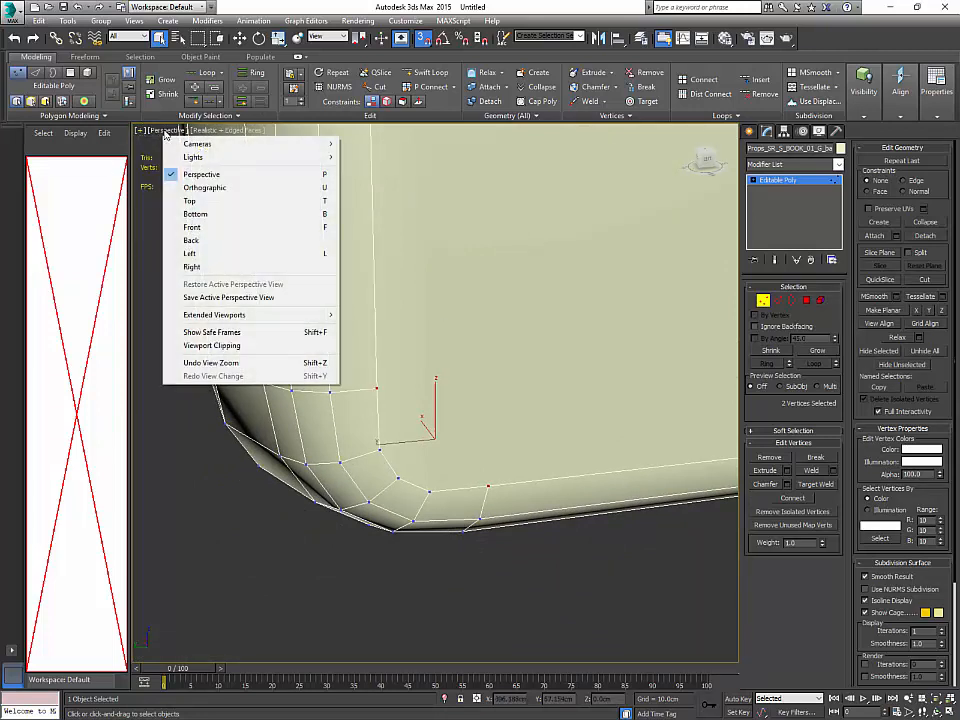
{"action": "left_click", "coordinate": [212, 345]}
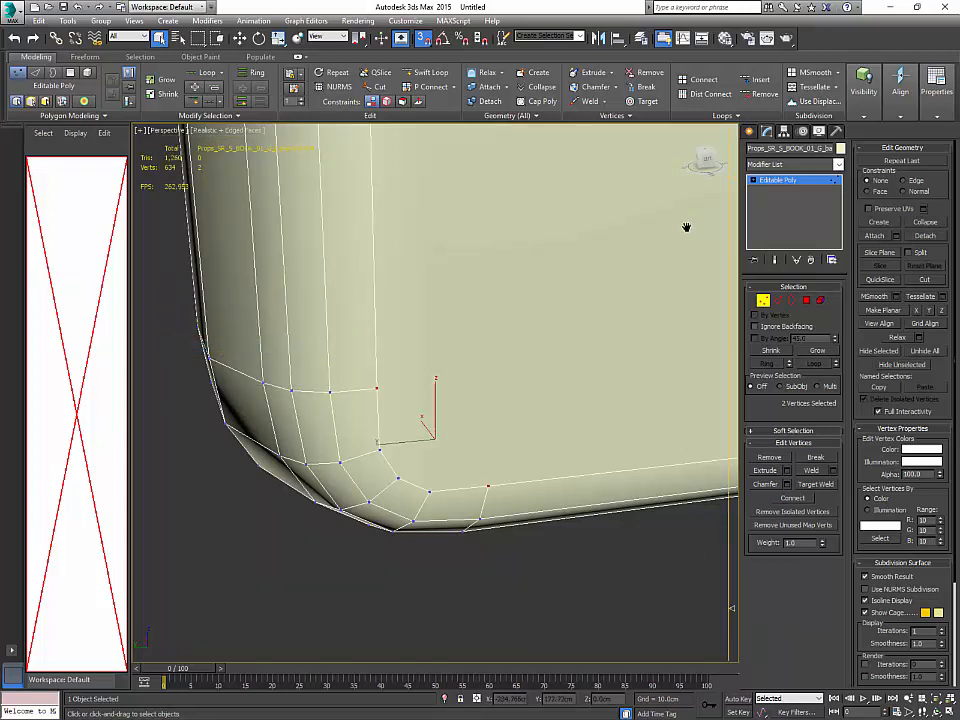
{"action": "middle_click_drag", "start_coordinate": [686, 227], "coordinate": [608, 273]}
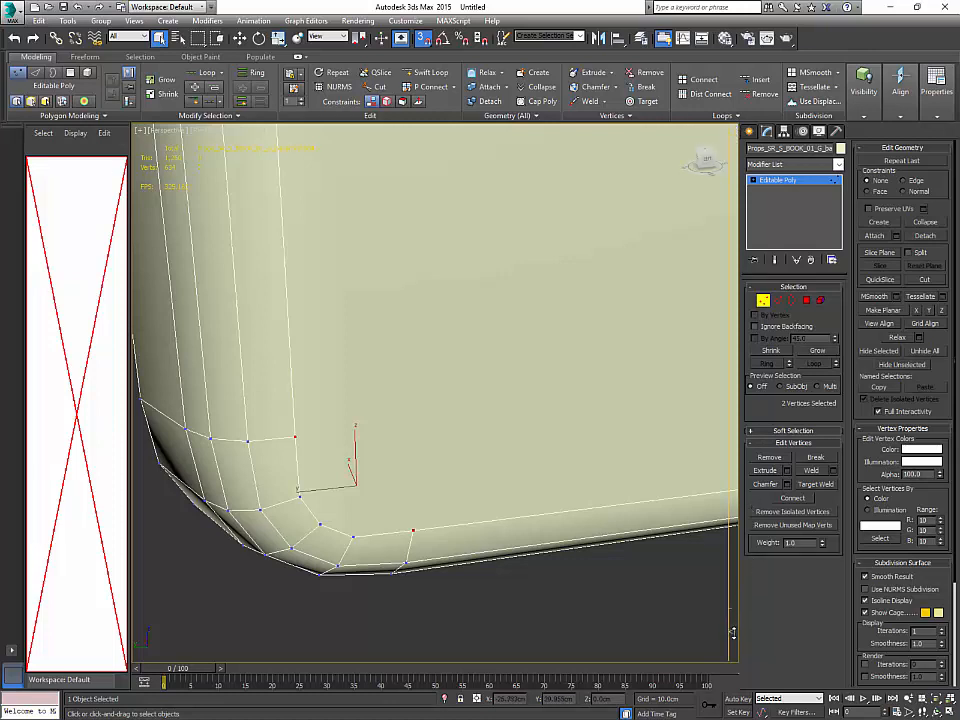
{"action": "right_click", "coordinate": [512, 563]}
{"action": "middle_click_drag", "start_coordinate": [542, 437], "coordinate": [528, 451], "text": "alt"}
{"action": "scroll", "coordinate": [528, 451], "scroll_direction": "up", "scroll_amount": 8}
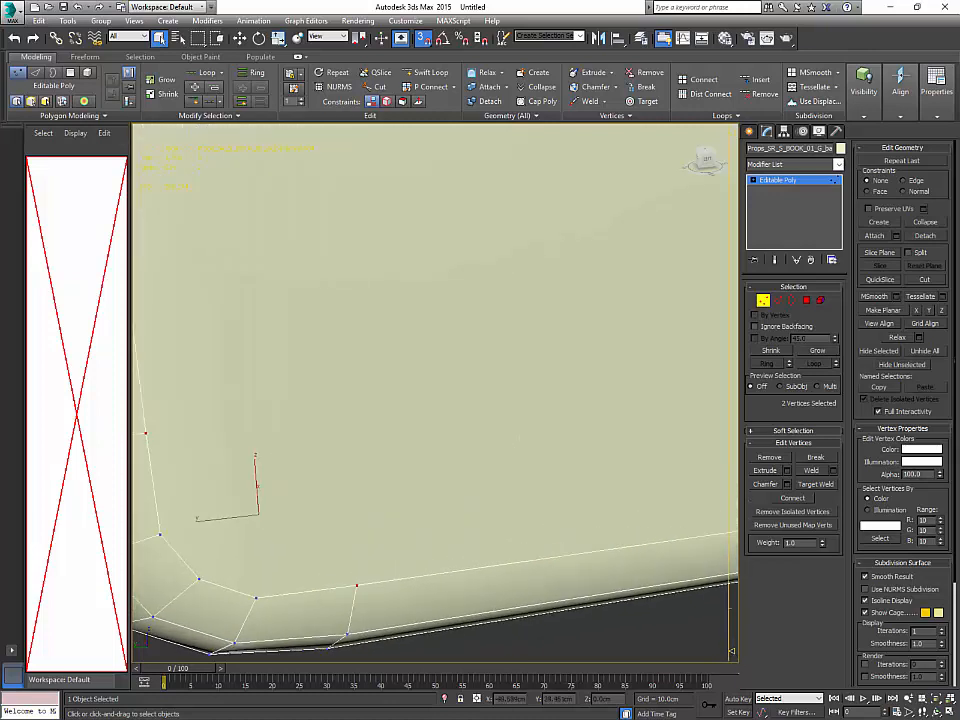
{"action": "scroll", "coordinate": [435, 395], "scroll_direction": "down", "scroll_amount": 5}
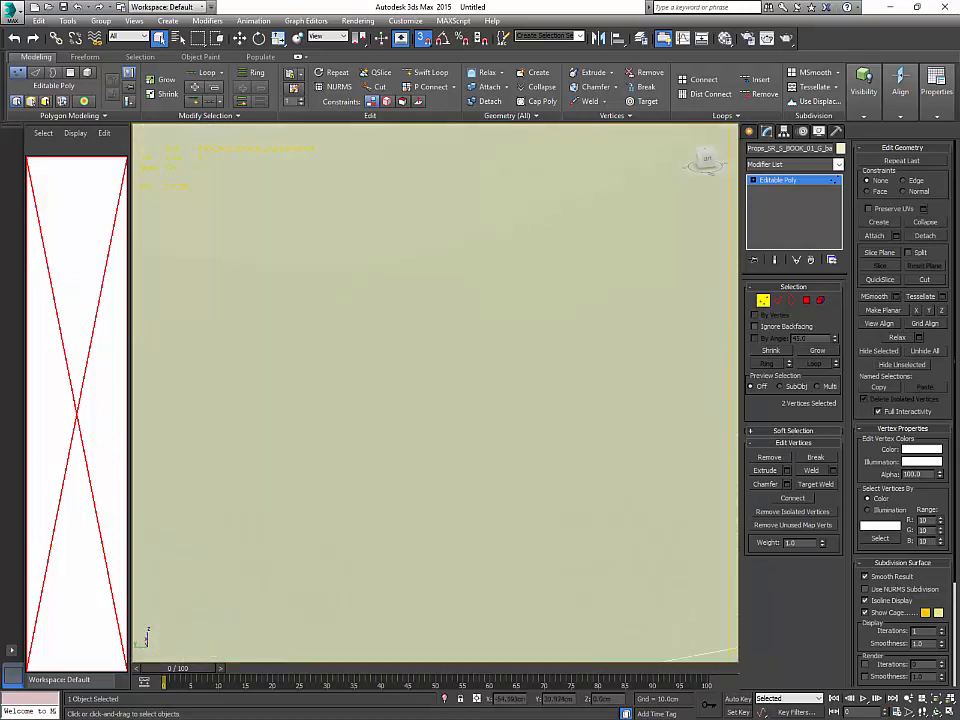
Step: Connect the outer and then the inner pair of vertices across the cover face's lower fore-edge corner
{"action": "middle_click_drag", "start_coordinate": [458, 418], "coordinate": [628, 407]}
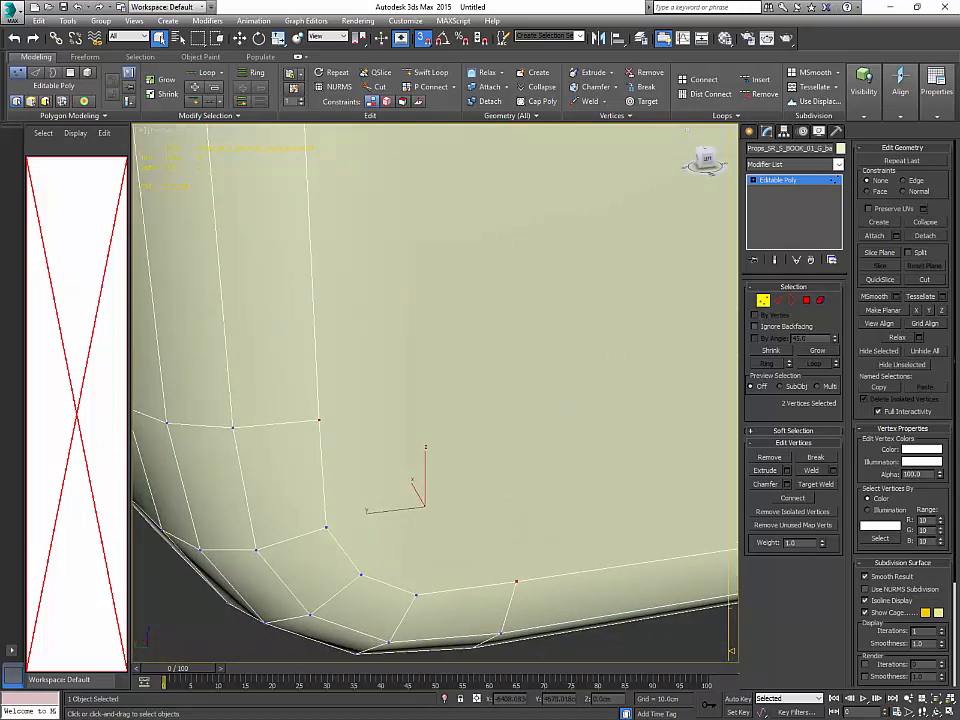
{"action": "left_click", "coordinate": [806, 500]}
{"action": "left_click", "coordinate": [326, 526]}
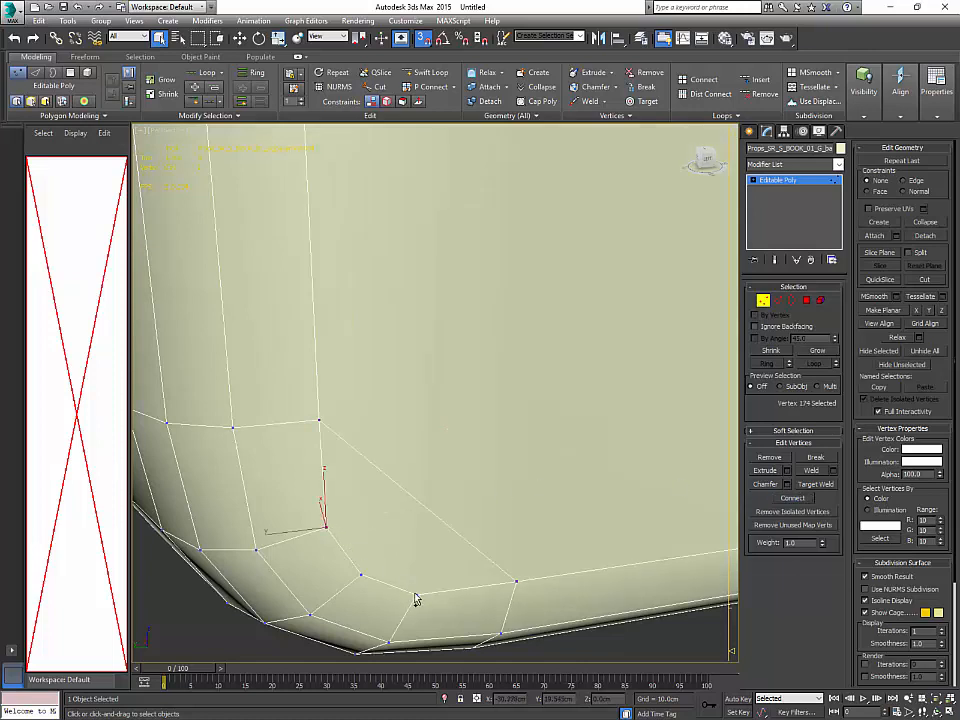
{"action": "left_click", "coordinate": [415, 595], "text": "ctrl"}
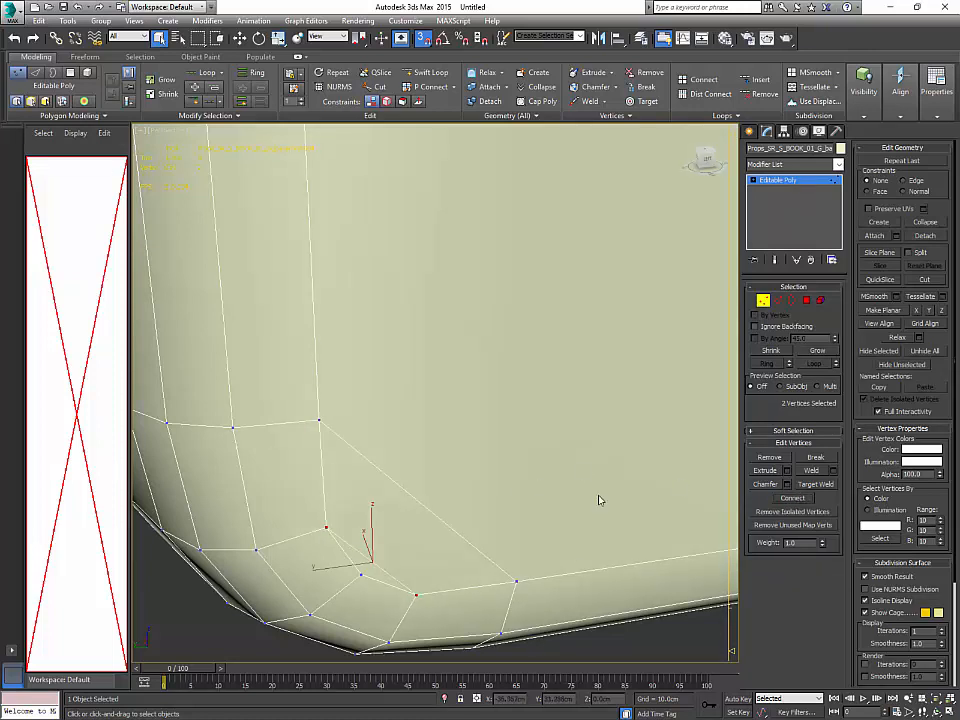
Step: Select the polygons in the positive-X half of the book from the top view and delete them
{"action": "scroll", "coordinate": [579, 476], "scroll_direction": "down", "scroll_amount": 3}
{"action": "scroll", "coordinate": [580, 476], "scroll_direction": "up", "scroll_amount": 3}
{"action": "scroll", "coordinate": [581, 476], "scroll_direction": "down", "scroll_amount": 5}
{"action": "middle_click_drag", "start_coordinate": [608, 438], "coordinate": [467, 504]}
{"action": "scroll", "coordinate": [574, 469], "scroll_direction": "down", "scroll_amount": 4}
{"action": "scroll", "coordinate": [510, 482], "scroll_direction": "down", "scroll_amount": 3}
{"action": "middle_click_drag", "start_coordinate": [634, 450], "coordinate": [618, 503], "text": "alt"}
{"action": "scroll", "coordinate": [588, 454], "scroll_direction": "down", "scroll_amount": 5}
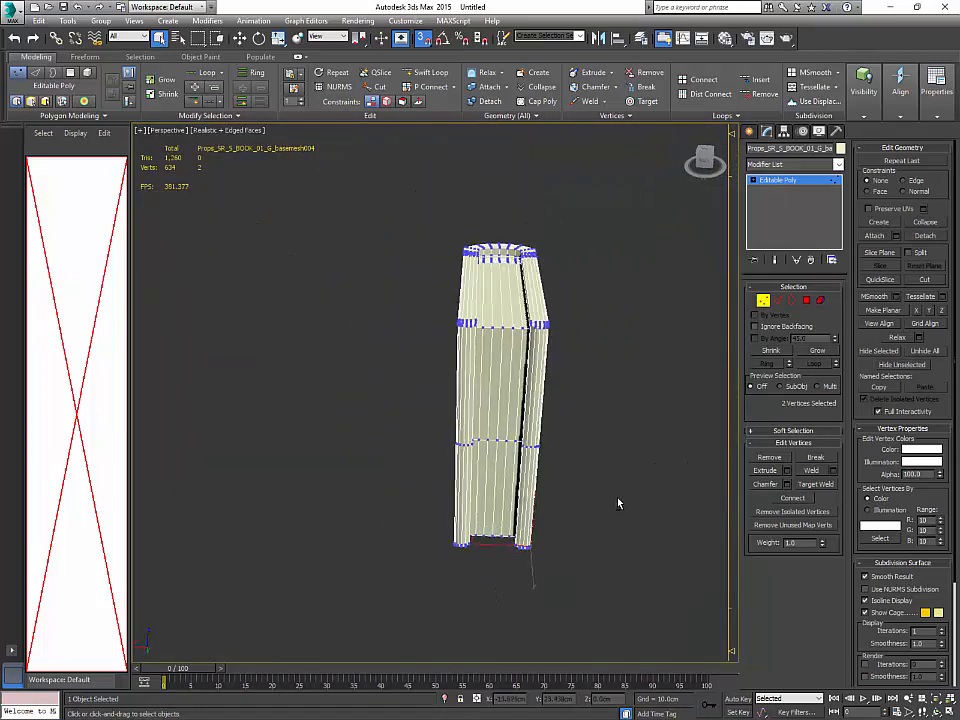
{"action": "key", "text": "t"}
{"action": "middle_click_drag", "start_coordinate": [572, 450], "coordinate": [590, 461]}
{"action": "scroll", "coordinate": [567, 459], "scroll_direction": "up", "scroll_amount": 4}
{"action": "key", "text": "4"}
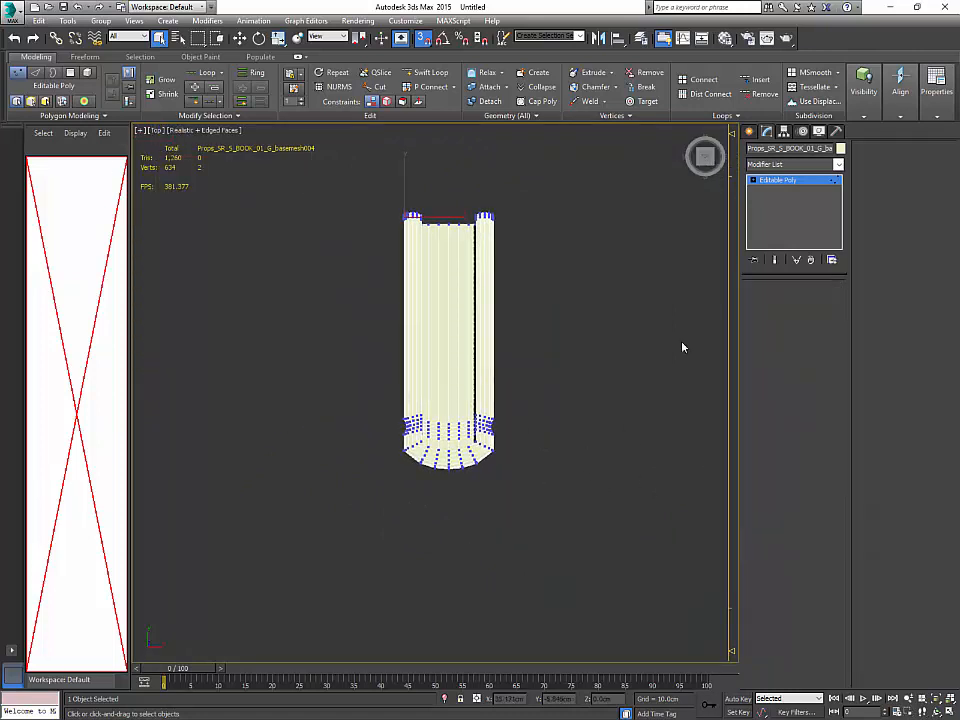
{"action": "left_click_drag", "start_coordinate": [583, 510], "coordinate": [458, 189]}
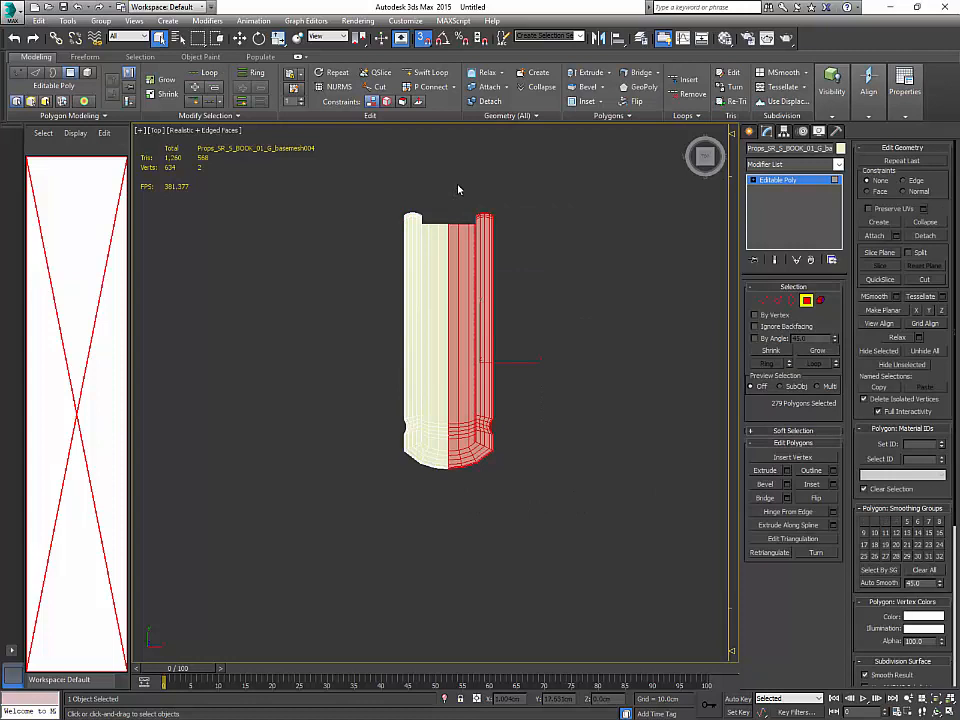
{"action": "key", "text": "Delete"}
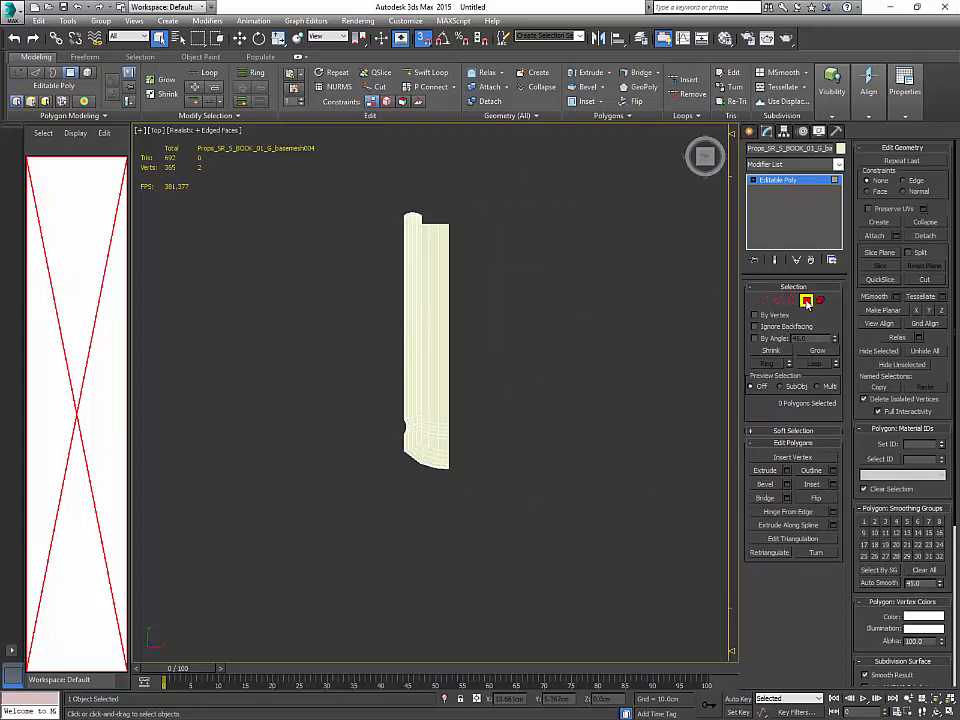
Step: Rebuild the missing half of the book with a Symmetry modifier on the X axis with Flip enabled
{"action": "left_click", "coordinate": [807, 301]}
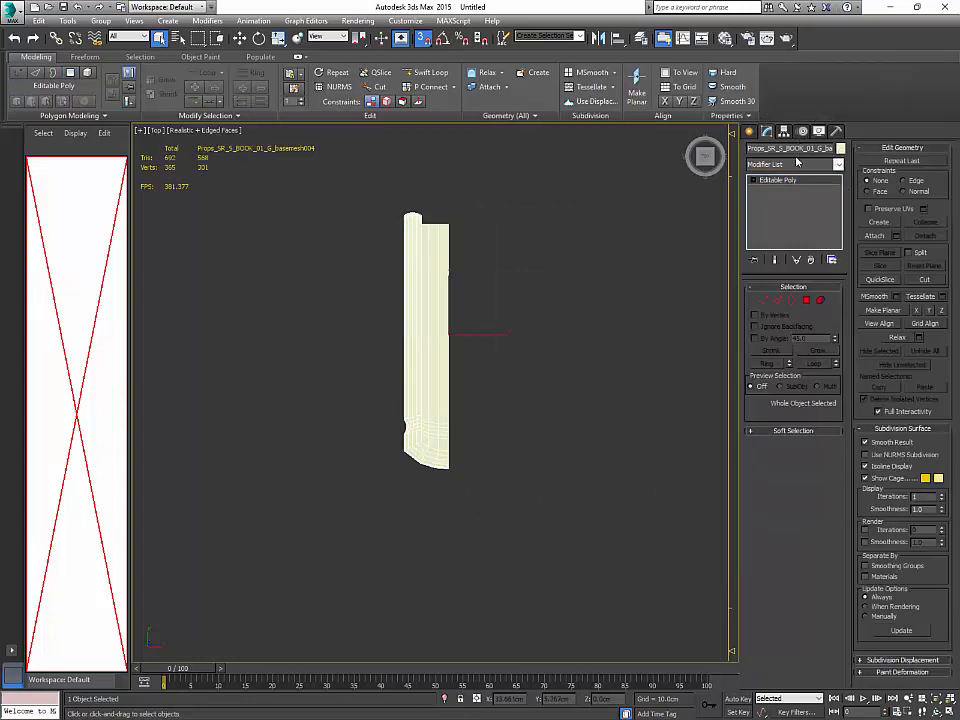
{"action": "left_click", "coordinate": [796, 164]}
{"action": "type", "text": "sym"}
{"action": "key", "text": "Return"}
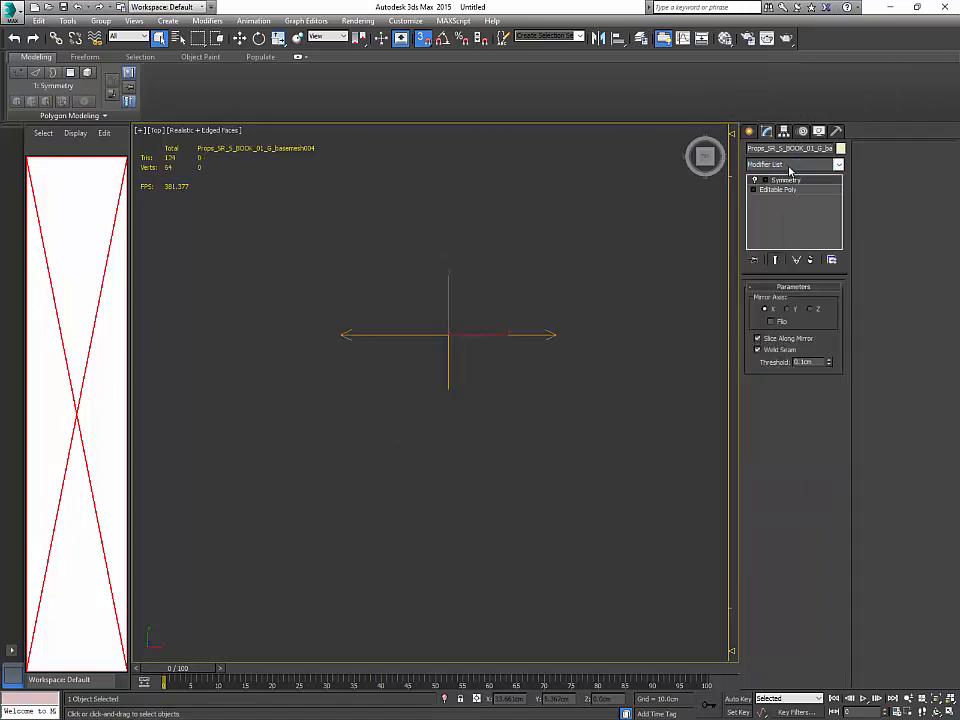
{"action": "left_click", "coordinate": [770, 322]}
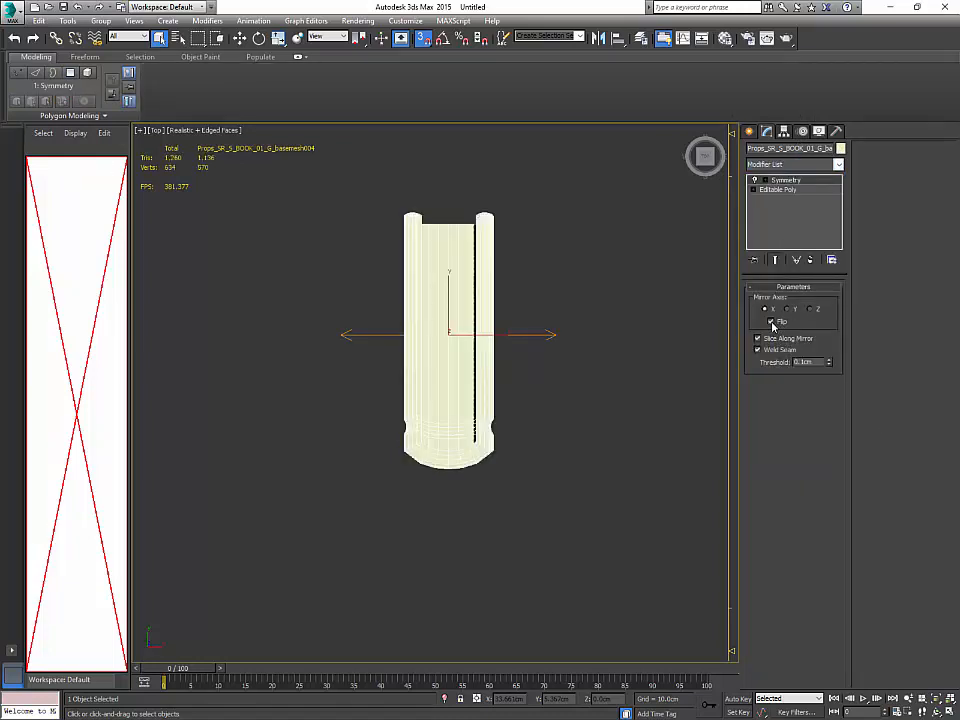
{"action": "key", "text": "p"}
{"action": "scroll", "coordinate": [476, 379], "scroll_direction": "down", "scroll_amount": 2}
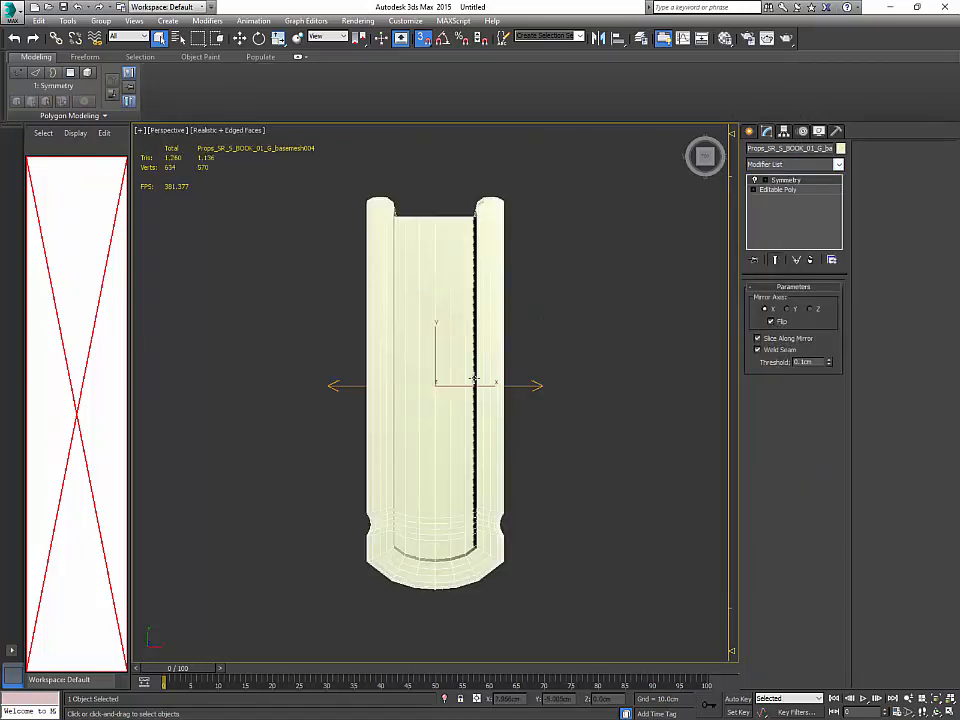
{"action": "middle_click_drag", "start_coordinate": [476, 379], "coordinate": [629, 371], "text": "alt"}
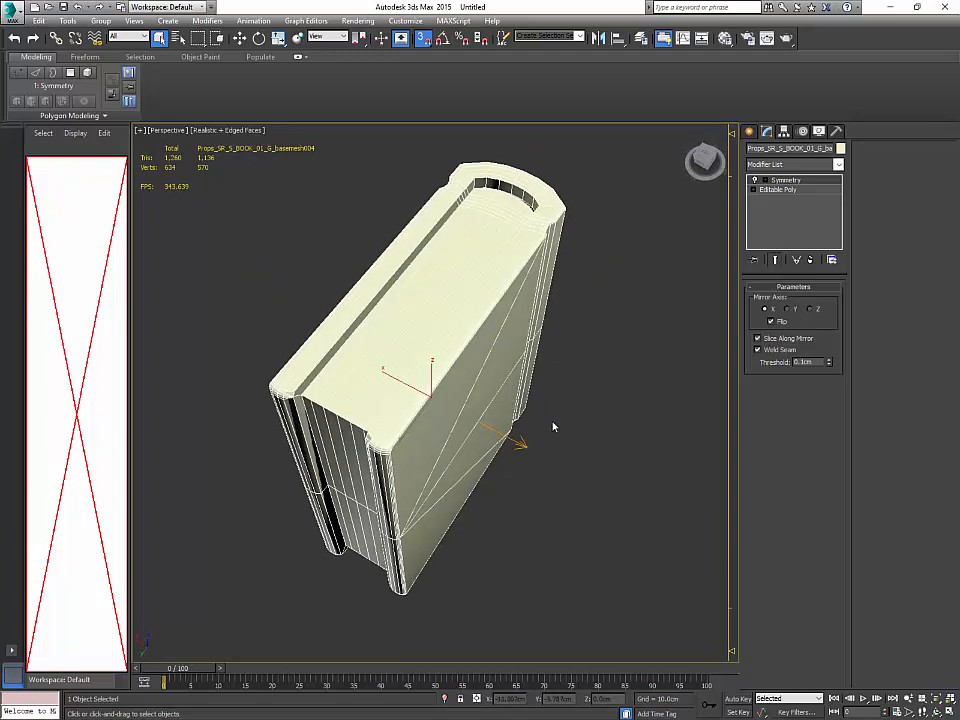
Step: Convert the mirrored book back to an Editable Poly
{"action": "middle_click_drag", "start_coordinate": [553, 427], "coordinate": [440, 412], "text": "alt"}
{"action": "right_click", "coordinate": [430, 410]}
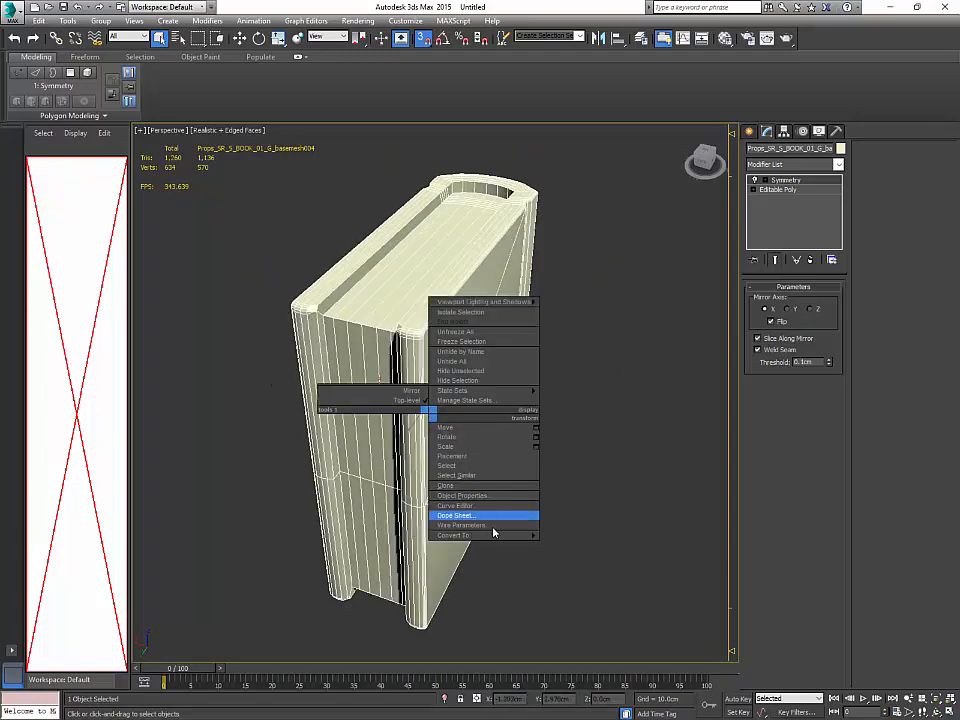
{"action": "mouse_move", "coordinate": [490, 535]}
{"action": "left_click", "coordinate": [560, 522]}
Step: Collapse the five vertices at one cover's upper inner fore-edge corner, beside the pages, into a single vertex
{"action": "scroll", "coordinate": [418, 357], "scroll_direction": "up", "scroll_amount": 4}
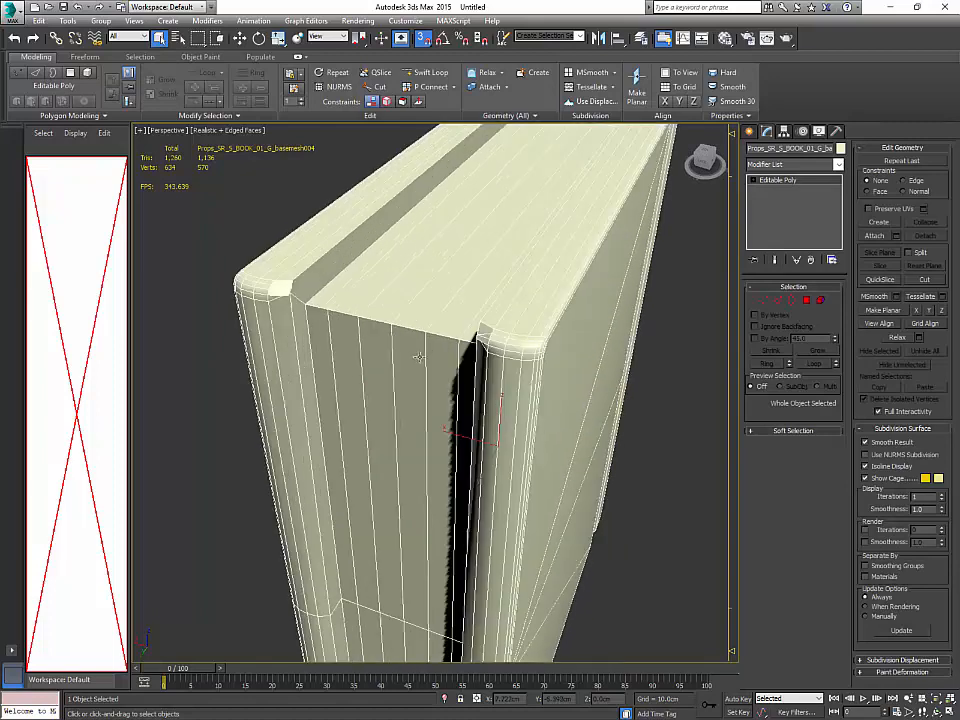
{"action": "middle_click_drag", "start_coordinate": [418, 357], "coordinate": [401, 386], "text": "alt"}
{"action": "left_click", "coordinate": [762, 302]}
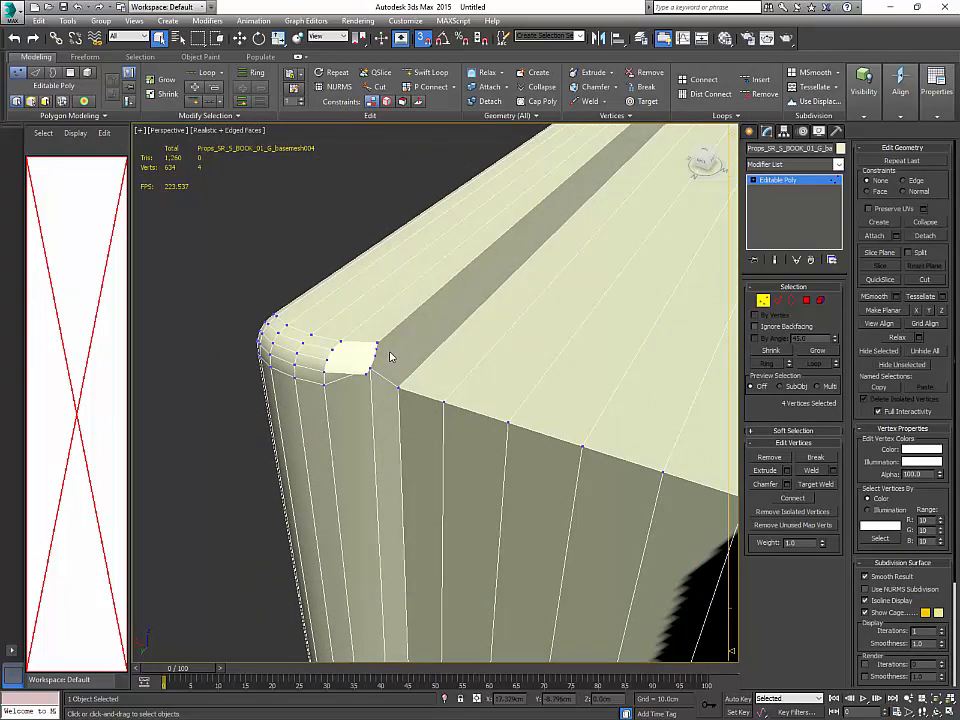
{"action": "key", "text": "F3"}
{"action": "middle_click_drag", "start_coordinate": [373, 346], "coordinate": [376, 279], "text": "alt"}
{"action": "left_click", "coordinate": [388, 264], "text": "ctrl"}
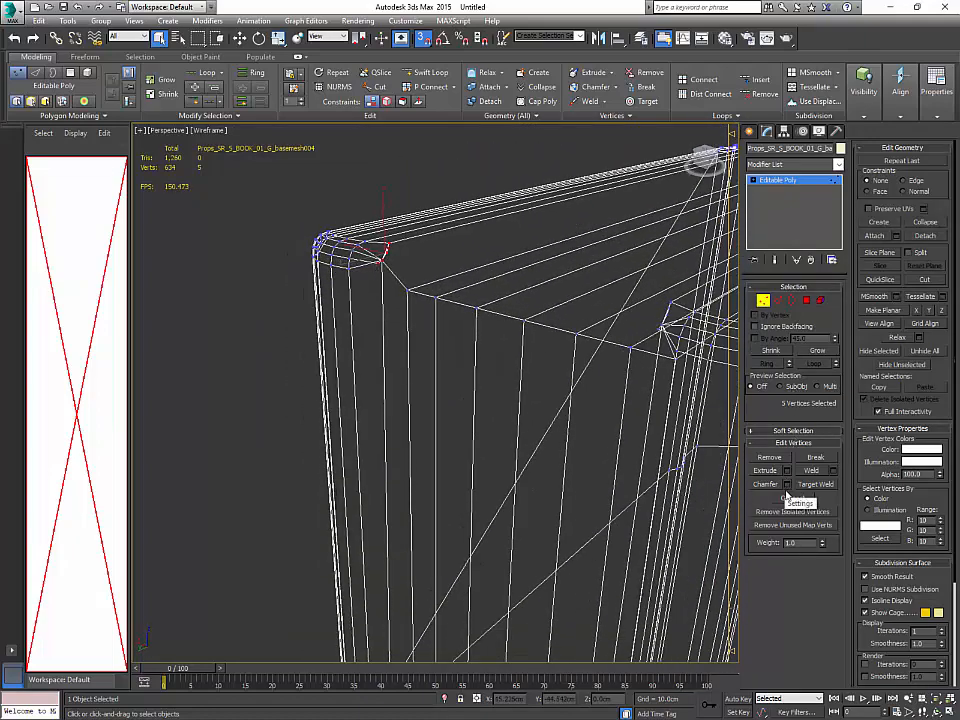
{"action": "left_click", "coordinate": [480, 306]}
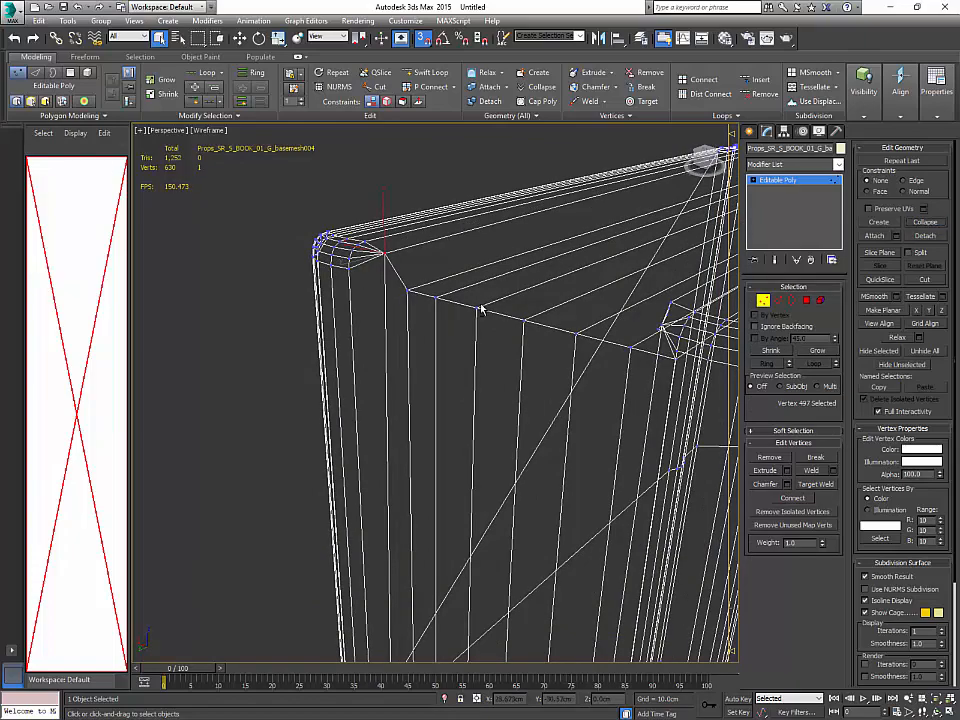
Step: Collapse the five matching vertices at the opposite cover's upper inner fore-edge corner into a single vertex
{"action": "middle_click_drag", "start_coordinate": [480, 306], "coordinate": [598, 253], "text": "alt"}
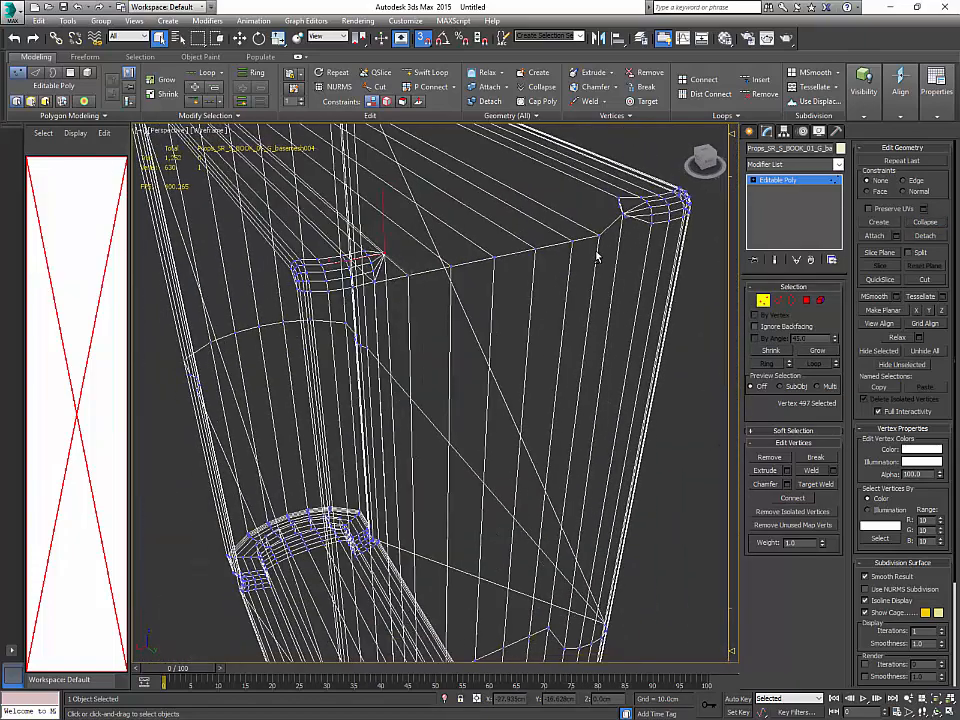
{"action": "left_click_drag", "start_coordinate": [606, 199], "coordinate": [623, 216]}
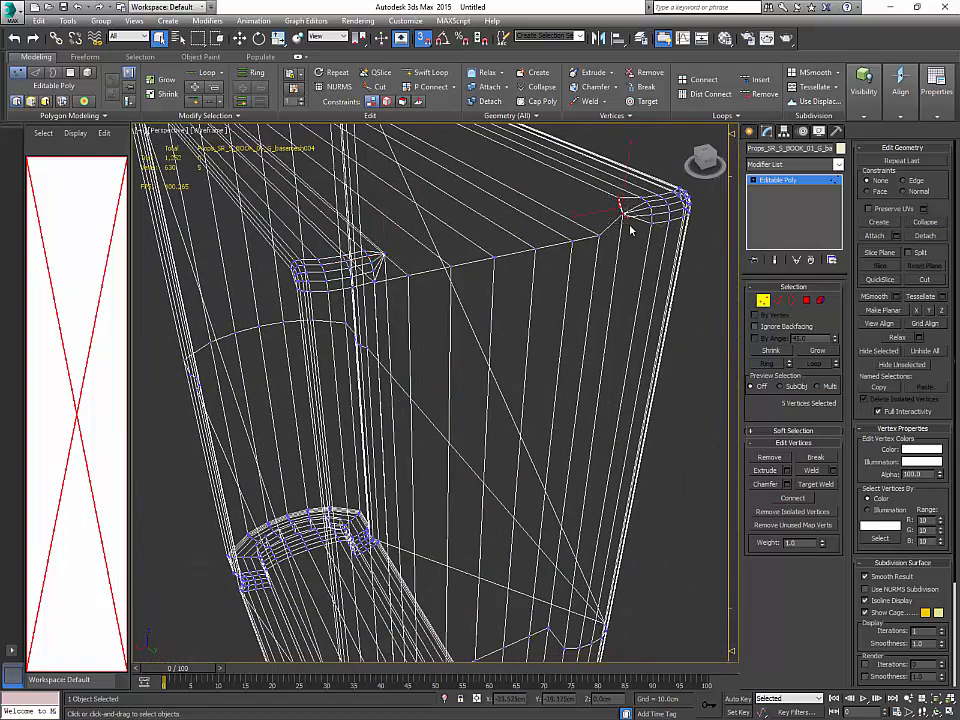
{"action": "left_click", "coordinate": [912, 228]}
Step: Collapse only the five vertices at that same cover's lower inner fore-edge corner into a single vertex
{"action": "scroll", "coordinate": [640, 400], "scroll_direction": "down", "scroll_amount": 5}
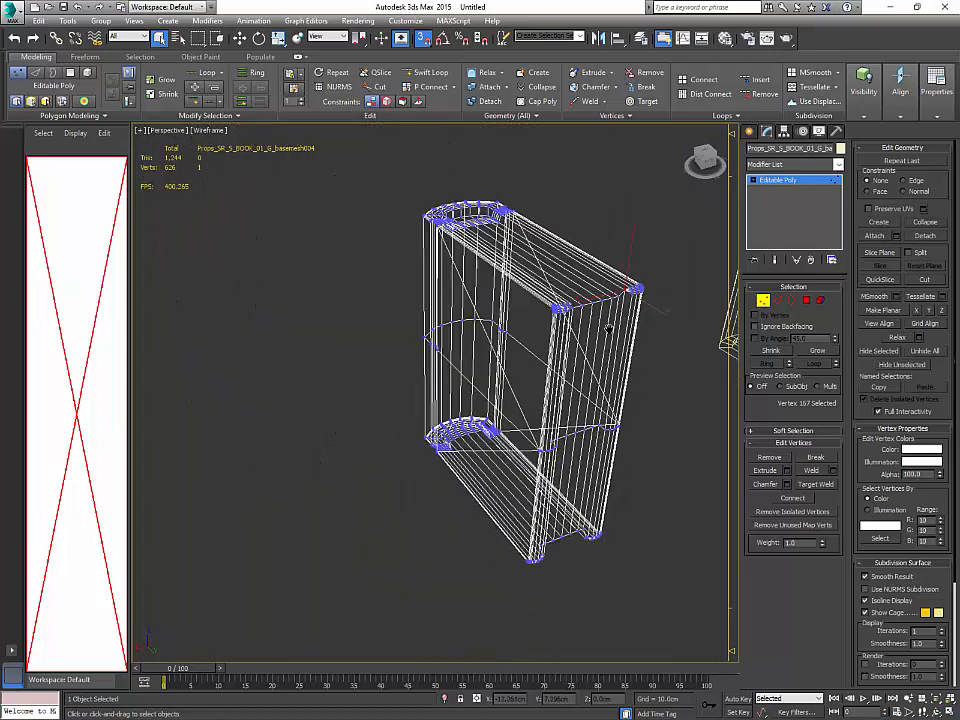
{"action": "scroll", "coordinate": [563, 387], "scroll_direction": "up", "scroll_amount": 2}
{"action": "middle_click_drag", "start_coordinate": [645, 460], "coordinate": [571, 325]}
{"action": "left_click_drag", "start_coordinate": [503, 449], "coordinate": [518, 480]}
{"action": "scroll", "coordinate": [524, 473], "scroll_direction": "up", "scroll_amount": 5}
{"action": "scroll", "coordinate": [548, 474], "scroll_direction": "down", "scroll_amount": 4}
{"action": "middle_click_drag", "start_coordinate": [568, 461], "coordinate": [561, 404], "text": "alt"}
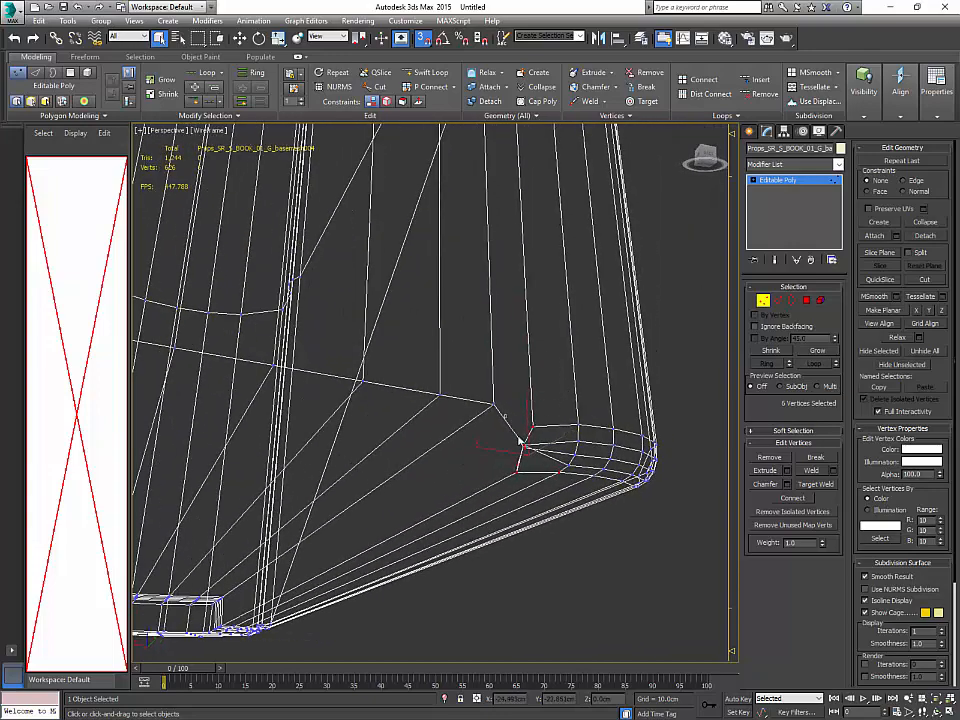
{"action": "left_click_drag", "start_coordinate": [572, 460], "coordinate": [544, 487], "text": "alt"}
{"action": "left_click", "coordinate": [932, 228]}
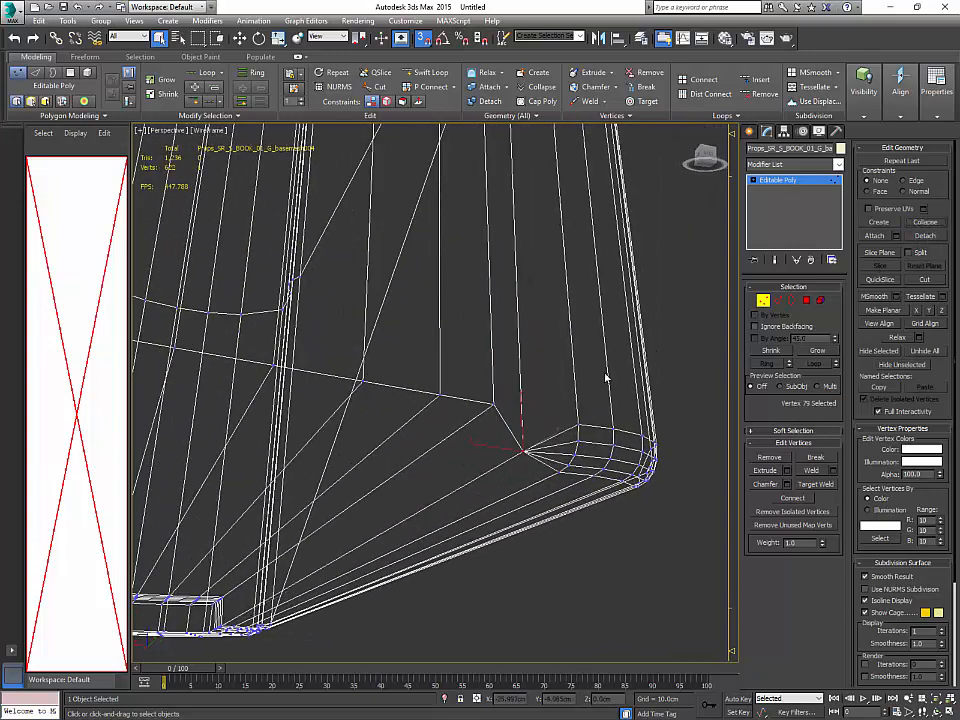
Step: Collapse the five vertices at the first cover's lower inner fore-edge corner into a single vertex
{"action": "middle_click_drag", "start_coordinate": [492, 430], "coordinate": [450, 461], "text": "alt"}
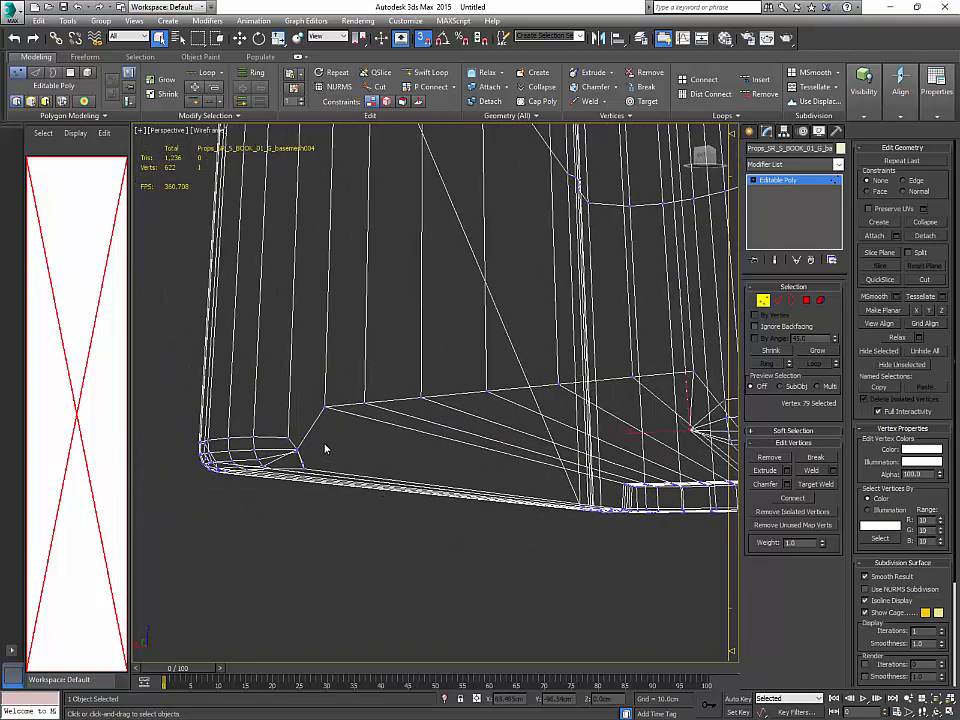
{"action": "middle_click_drag", "start_coordinate": [325, 449], "coordinate": [281, 467], "text": "alt"}
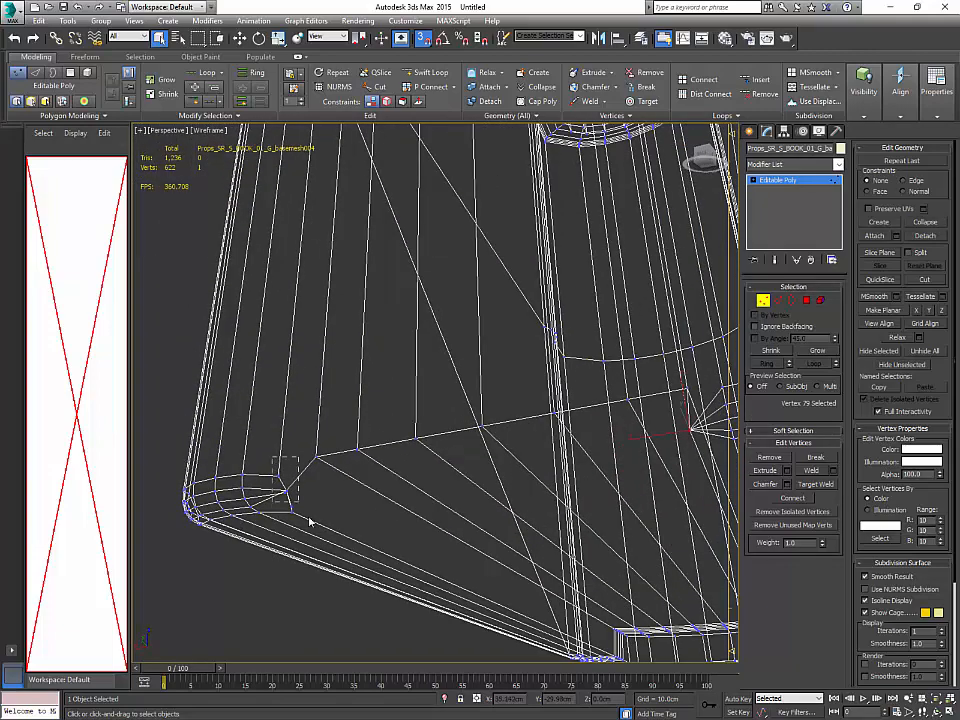
{"action": "left_click_drag", "start_coordinate": [310, 521], "coordinate": [311, 525]}
{"action": "left_click", "coordinate": [925, 222]}
Step: Leave vertex editing, return to shaded display without edged faces, and examine the shading on the book's cover and spine
{"action": "scroll", "coordinate": [463, 458], "scroll_direction": "down", "scroll_amount": 8}
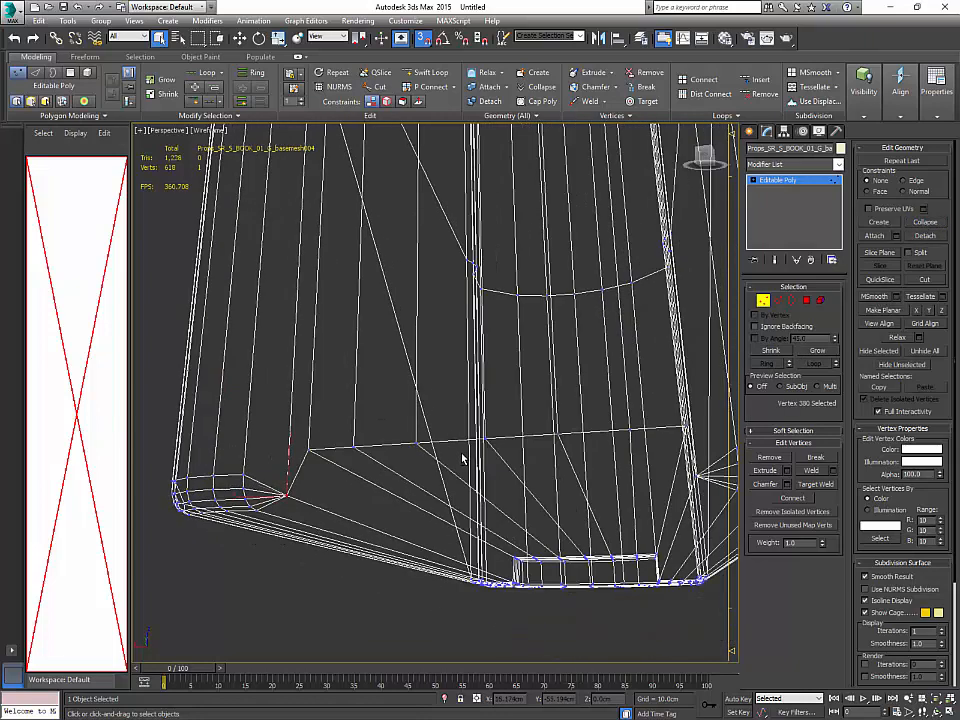
{"action": "key", "text": "F3"}
{"action": "middle_click_drag", "start_coordinate": [483, 452], "coordinate": [565, 476], "text": "alt"}
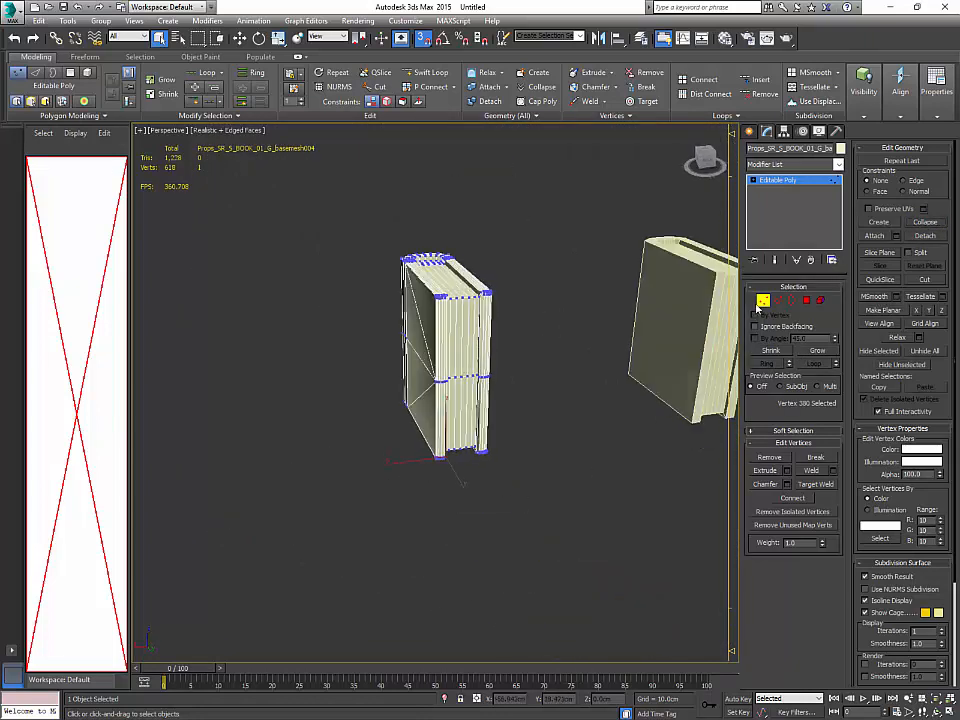
{"action": "left_click", "coordinate": [761, 303]}
{"action": "left_click", "coordinate": [589, 319]}
{"action": "key", "text": "F4"}
{"action": "mouse_move", "coordinate": [549, 321]}
{"action": "middle_mouse_down"}
{"action": "mouse_move", "coordinate": [554, 336]}
{"action": "mouse_move", "coordinate": [536, 321]}
{"action": "mouse_move", "coordinate": [609, 328]}
{"action": "mouse_move", "coordinate": [643, 349]}
{"action": "mouse_move", "coordinate": [622, 346]}
{"action": "mouse_move", "coordinate": [568, 306]}
{"action": "mouse_move", "coordinate": [531, 315]}
{"action": "middle_mouse_up"}
{"action": "left_click", "coordinate": [459, 338]}
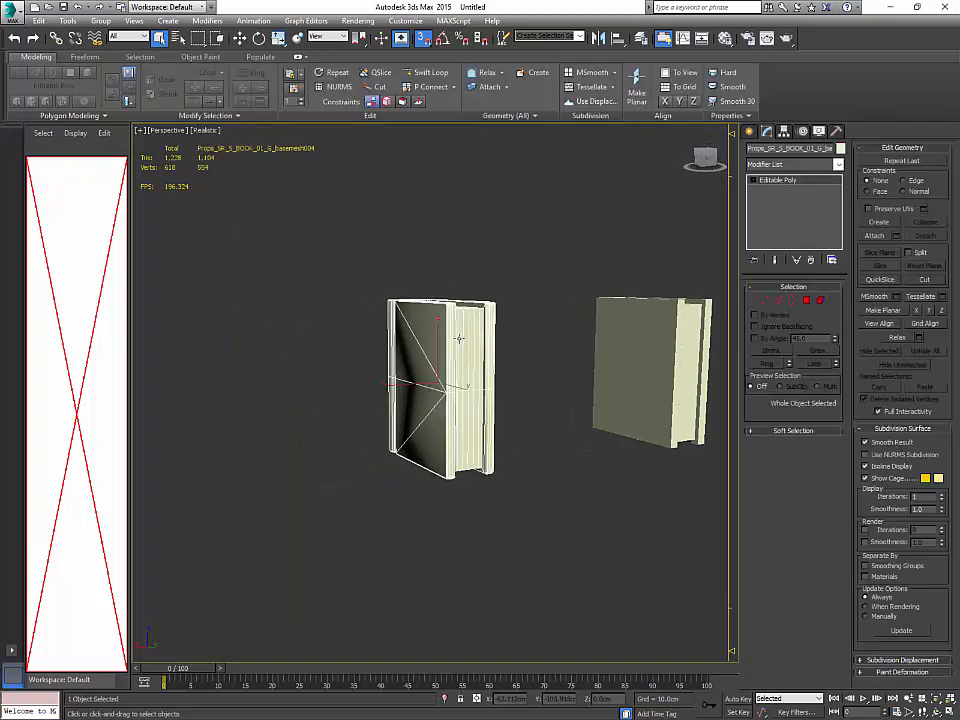
{"action": "middle_click_drag", "start_coordinate": [459, 338], "coordinate": [689, 350], "text": "alt"}
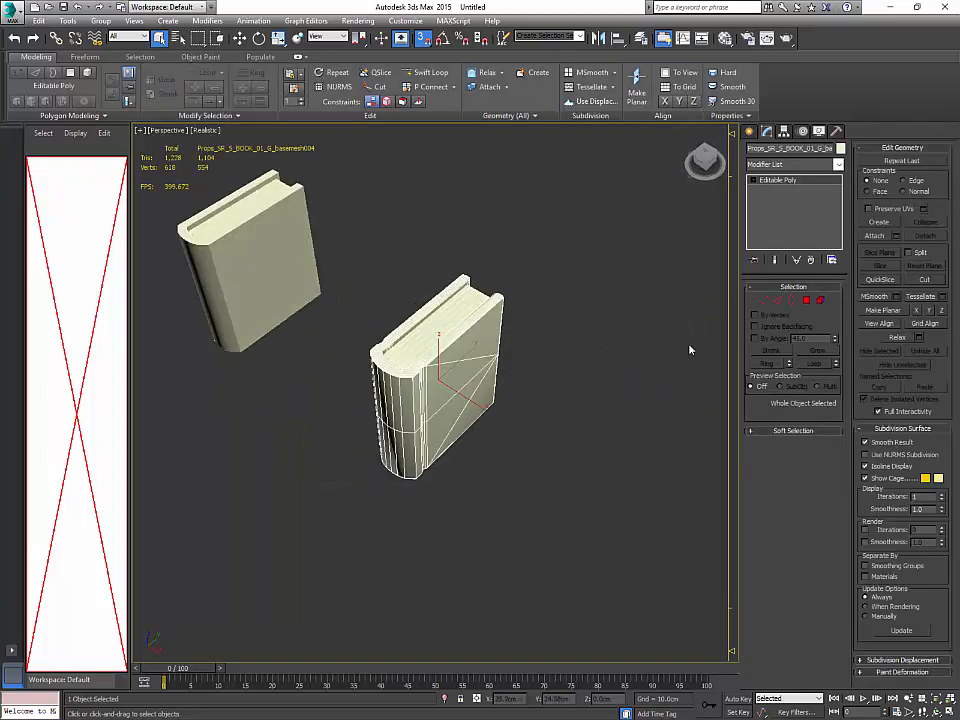
Step: Select the entire refined book mesh at element level
{"action": "left_click", "coordinate": [820, 300]}
{"action": "middle_click_drag", "start_coordinate": [632, 315], "coordinate": [571, 308], "text": "alt"}
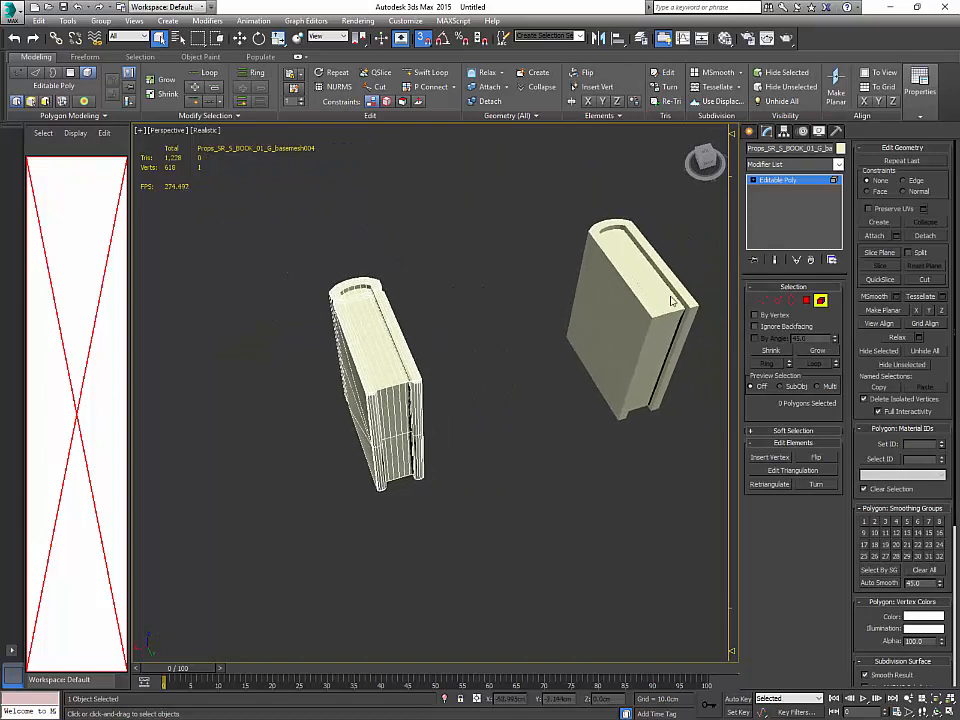
{"action": "left_click", "coordinate": [393, 354]}
{"action": "middle_click_drag", "start_coordinate": [414, 354], "coordinate": [532, 371], "text": "alt"}
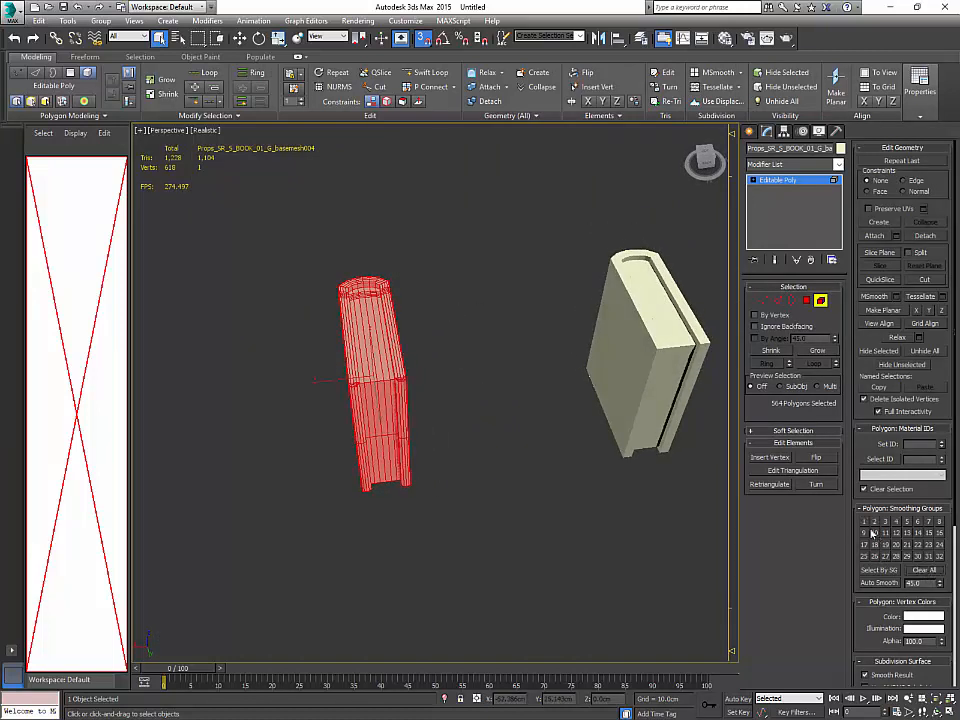
Step: Try smoothing group 1 on all polygons of the detailed book mesh
{"action": "left_click", "coordinate": [864, 522]}
{"action": "middle_click_drag", "start_coordinate": [410, 386], "coordinate": [451, 389], "text": "alt"}
{"action": "scroll", "coordinate": [451, 389], "scroll_direction": "up", "scroll_amount": 3}
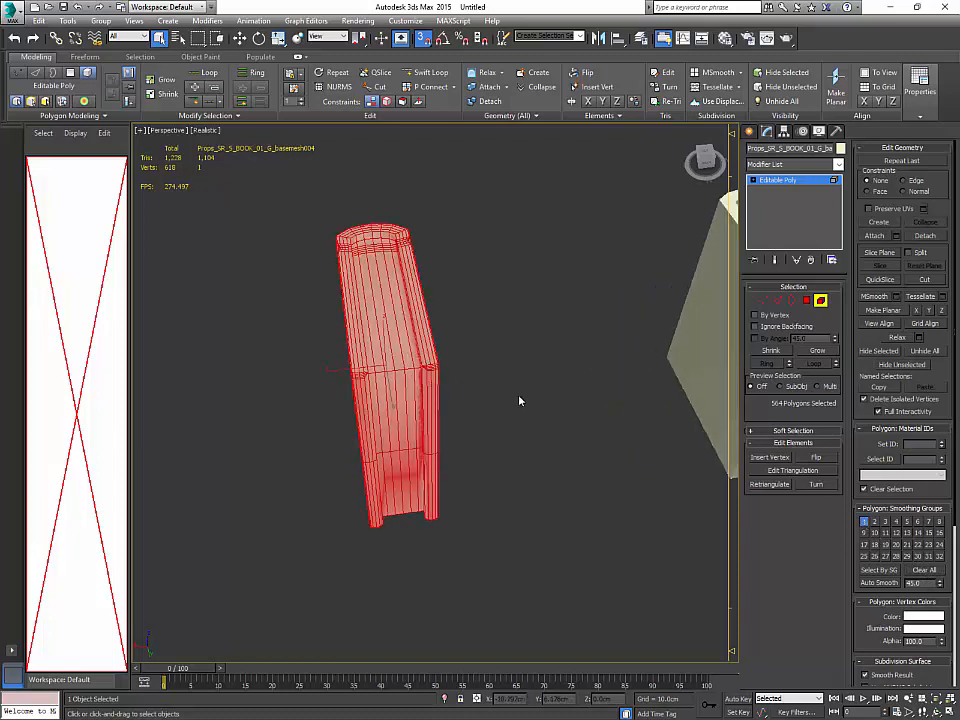
{"action": "mouse_move", "coordinate": [519, 400]}
{"action": "middle_mouse_down", "text": "alt"}
{"action": "mouse_move", "coordinate": [504, 396]}
{"action": "mouse_move", "coordinate": [525, 381]}
{"action": "middle_mouse_up", "text": "alt"}
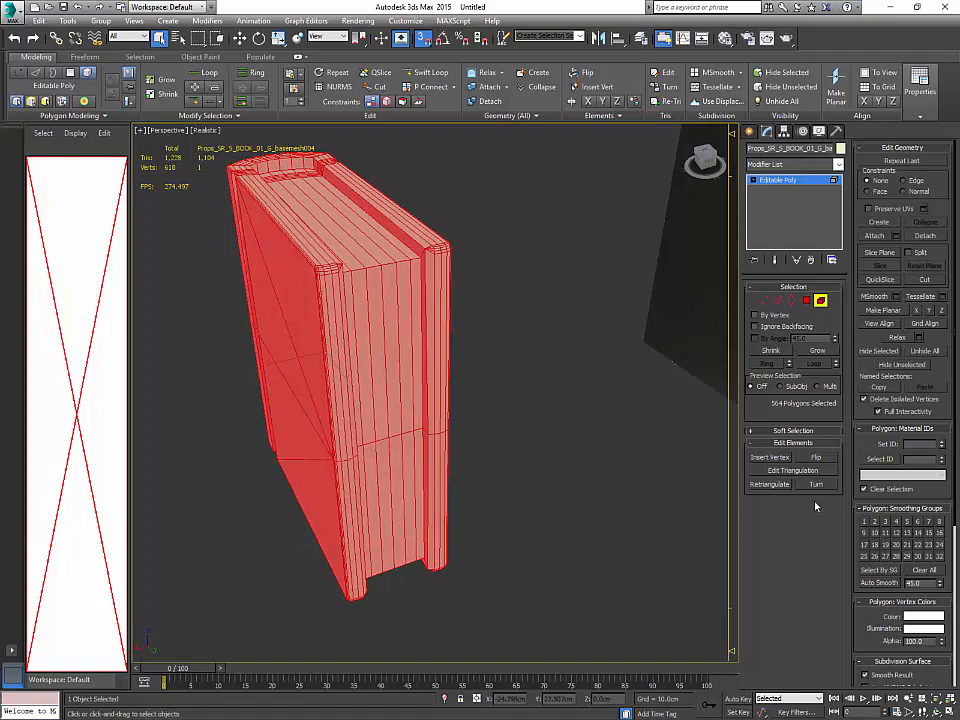
Step: Deselect the detailed book's polygons, leave element editing and turn on the edged-faces display
{"action": "left_click", "coordinate": [588, 450]}
{"action": "middle_click_drag", "start_coordinate": [587, 448], "coordinate": [611, 409], "text": "alt"}
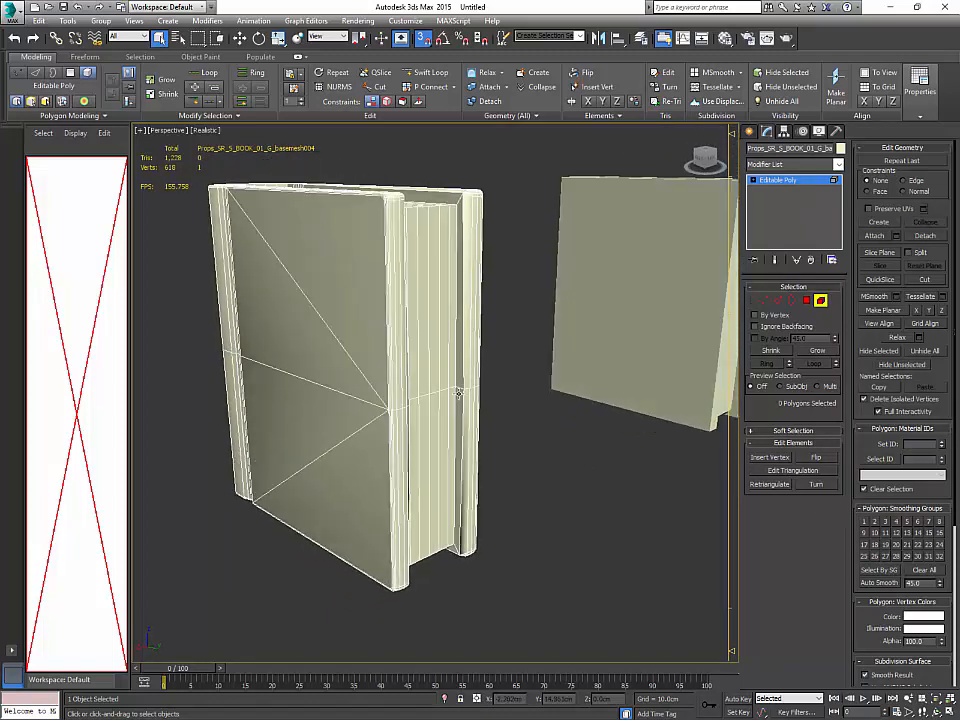
{"action": "middle_click_drag", "start_coordinate": [458, 393], "coordinate": [406, 437], "text": "alt"}
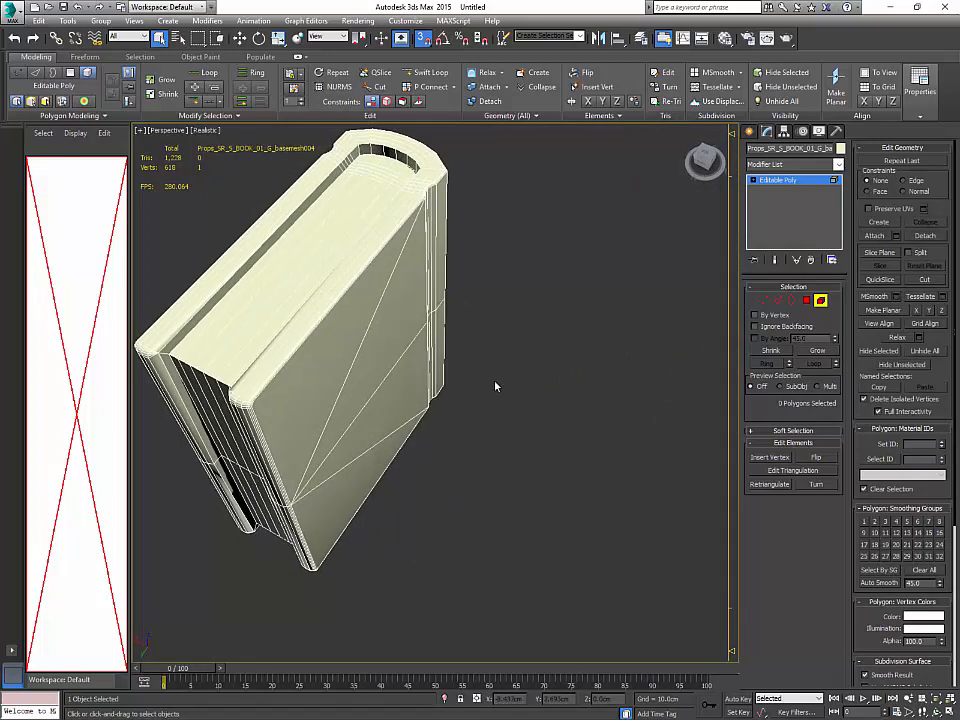
{"action": "scroll", "coordinate": [601, 329], "scroll_direction": "down", "scroll_amount": 3}
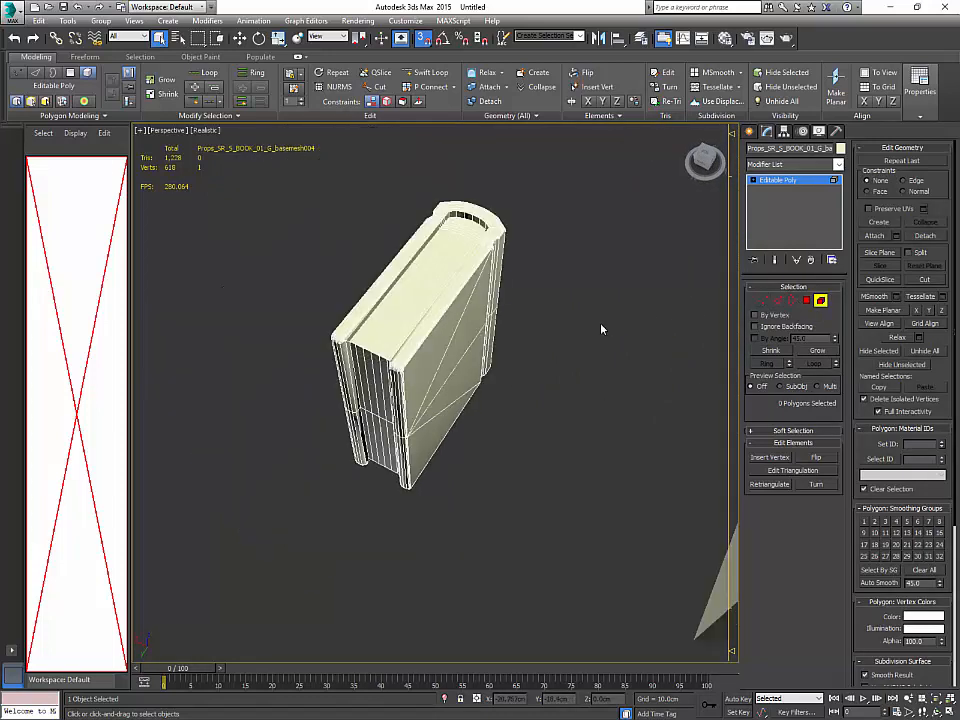
{"action": "key", "text": "F4"}
{"action": "key", "text": "5"}
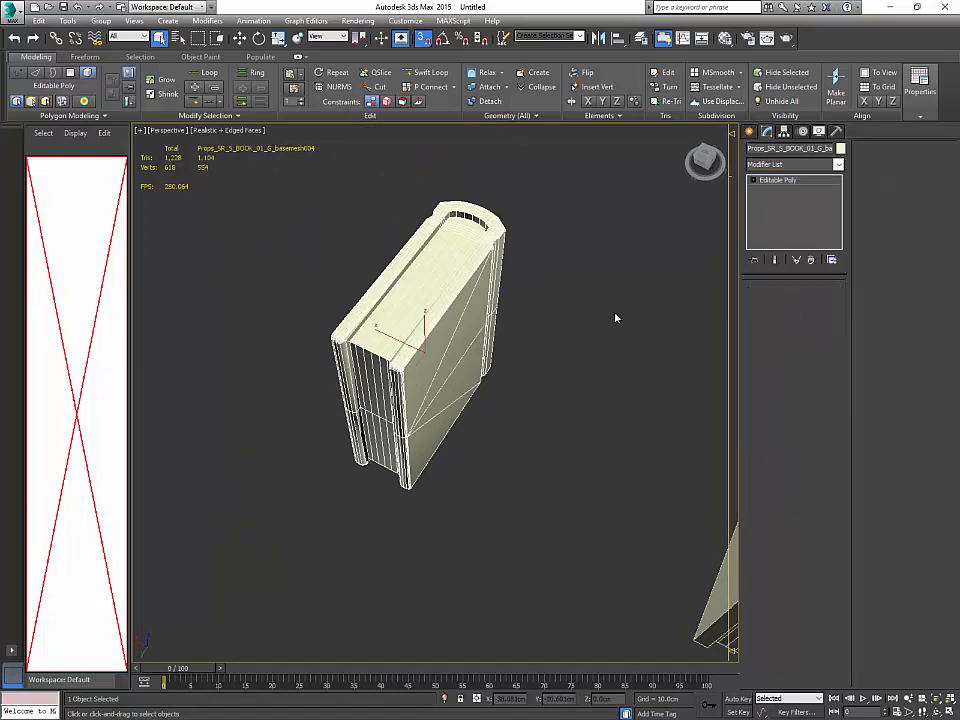
{"action": "middle_click_drag", "start_coordinate": [594, 326], "coordinate": [516, 326], "text": "alt"}
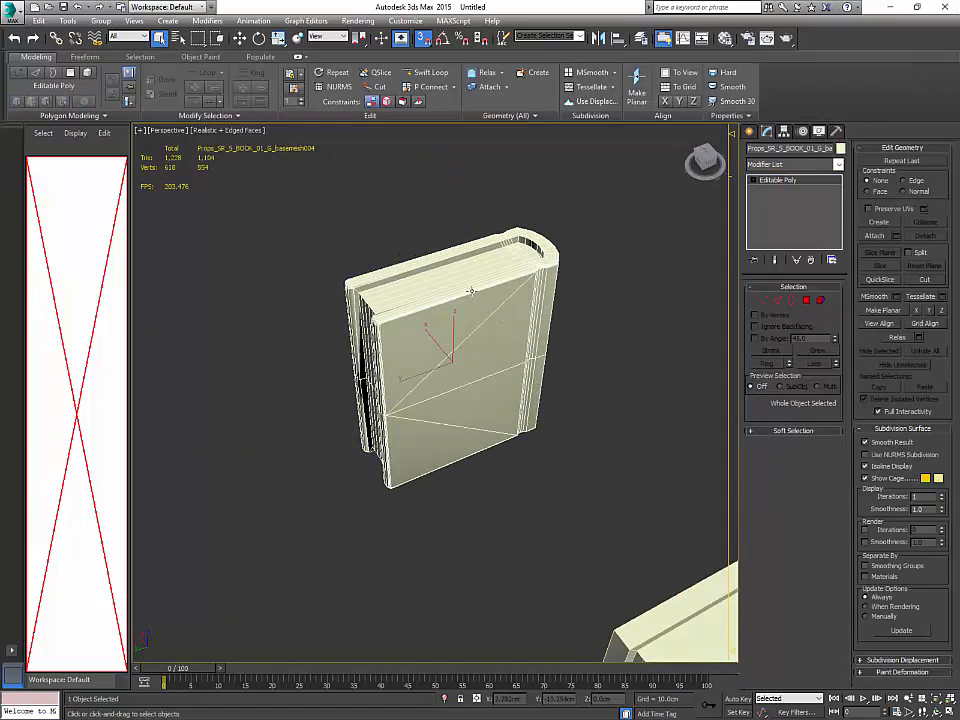
Step: Export the detailed book as FBX, replacing Props_Common_S_Books_10_LOD0.FBX in the Props folder and keeping the current export settings
{"action": "left_click", "coordinate": [12, 14]}
{"action": "mouse_move", "coordinate": [88, 205]}
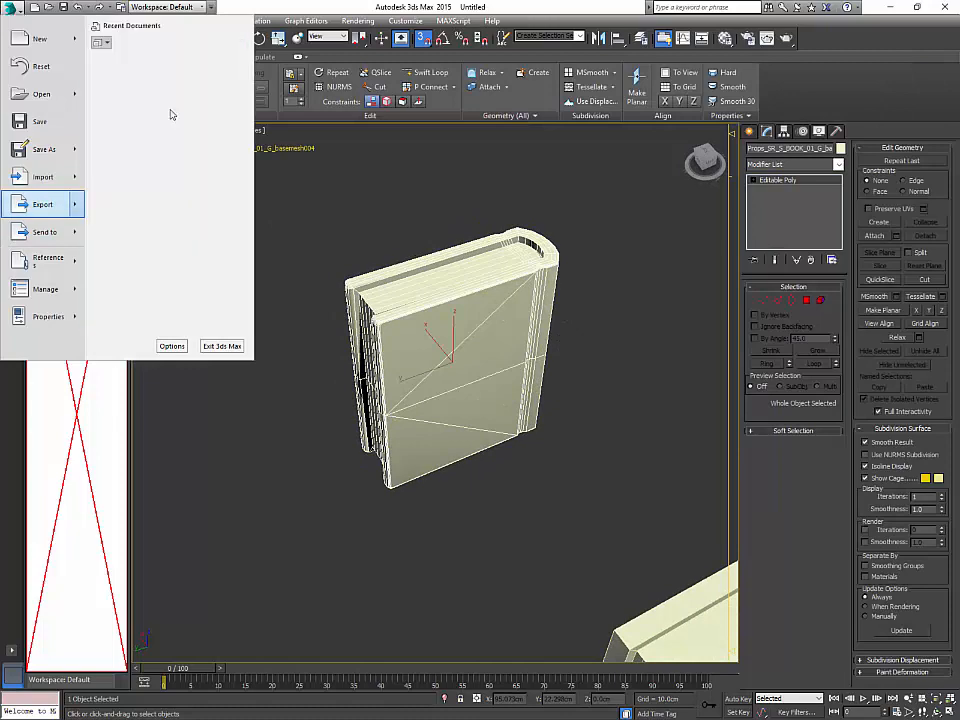
{"action": "left_click", "coordinate": [125, 30]}
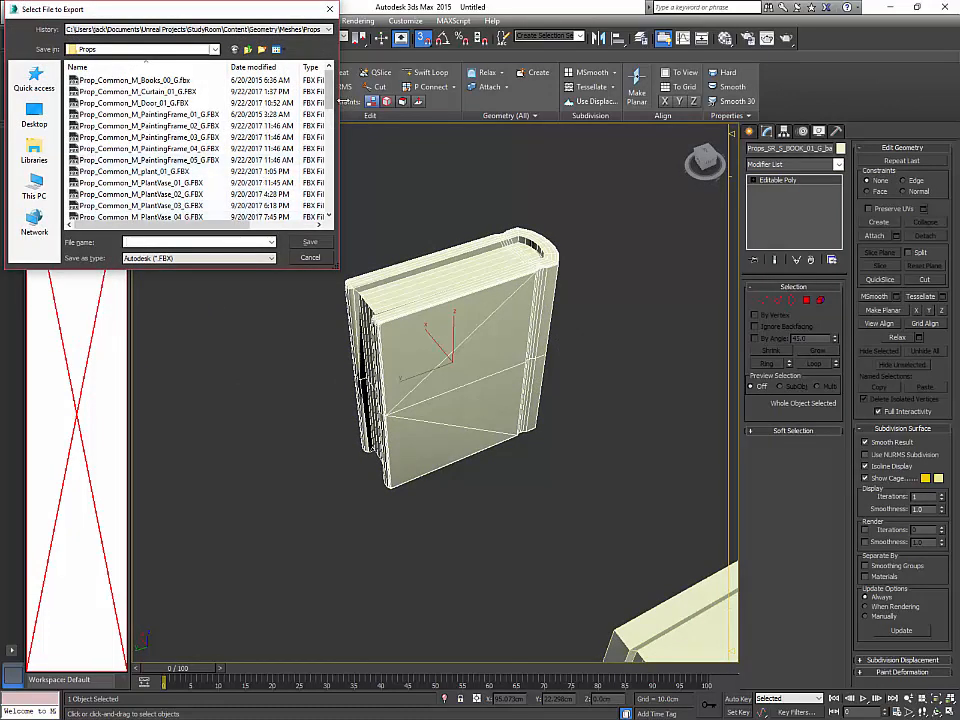
{"action": "scroll", "coordinate": [250, 100], "scroll_direction": "down", "scroll_amount": 10}
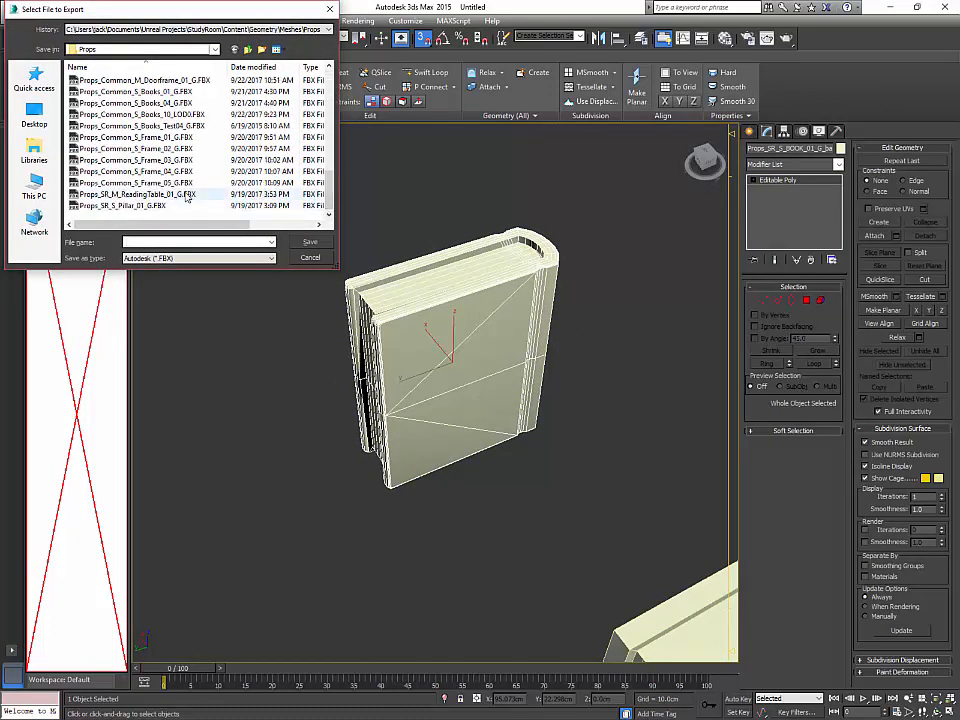
{"action": "scroll", "coordinate": [140, 148], "scroll_direction": "up", "scroll_amount": 1}
{"action": "left_click", "coordinate": [196, 149]}
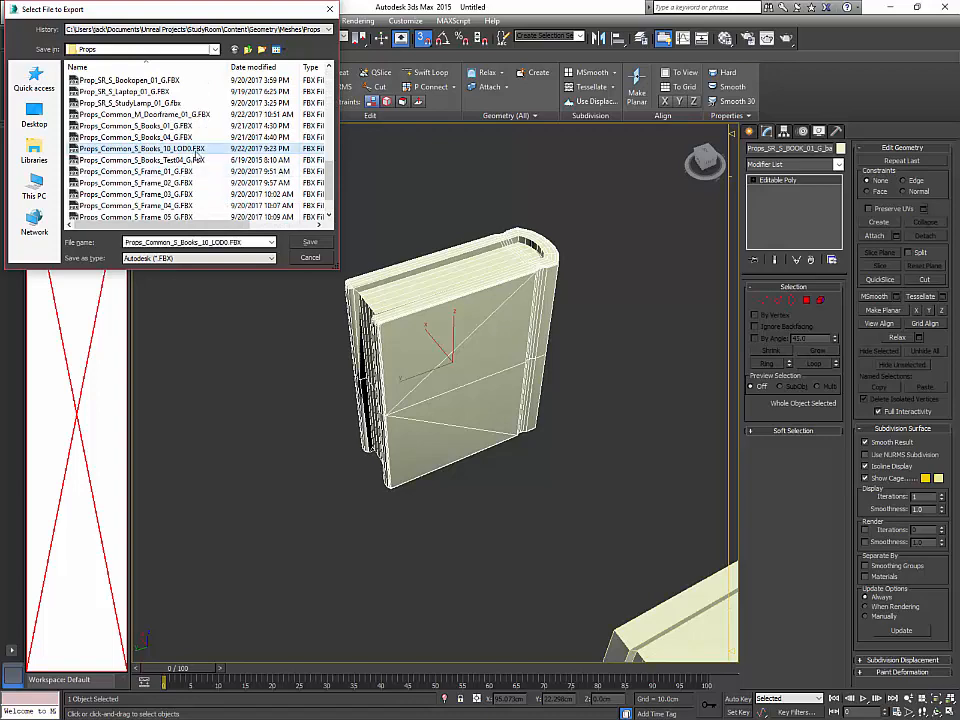
{"action": "left_click", "coordinate": [312, 243]}
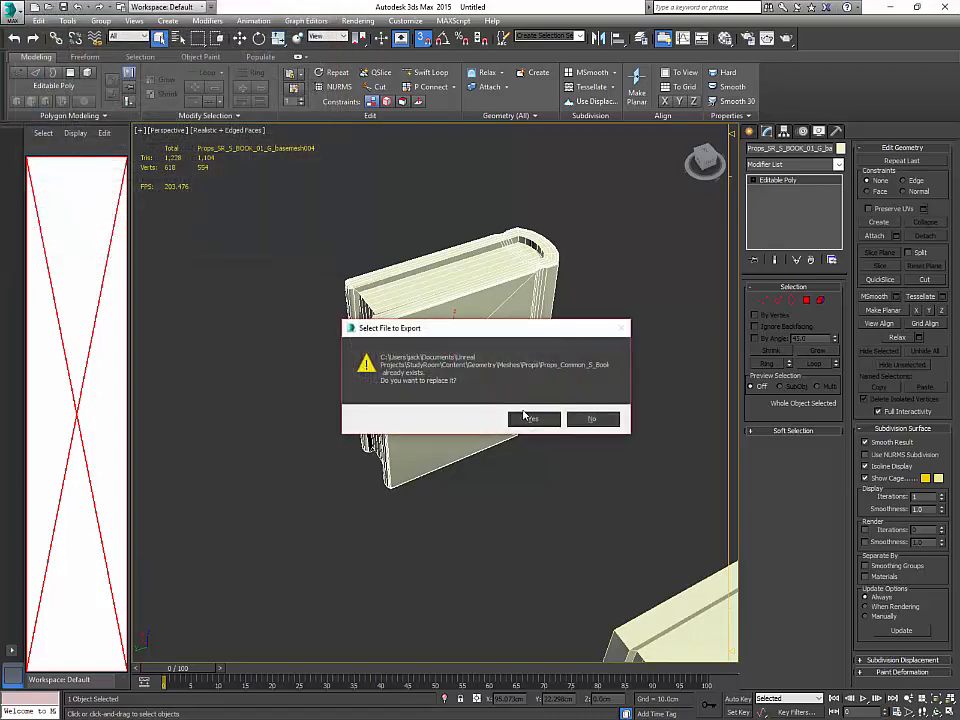
{"action": "left_click", "coordinate": [529, 421]}
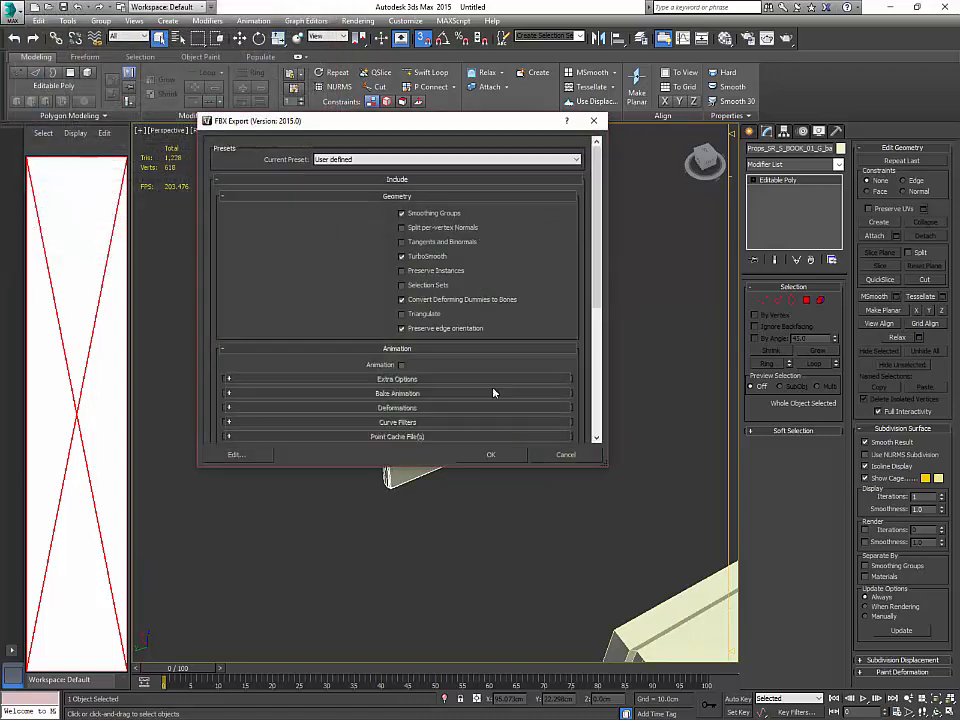
{"action": "left_click", "coordinate": [491, 456]}
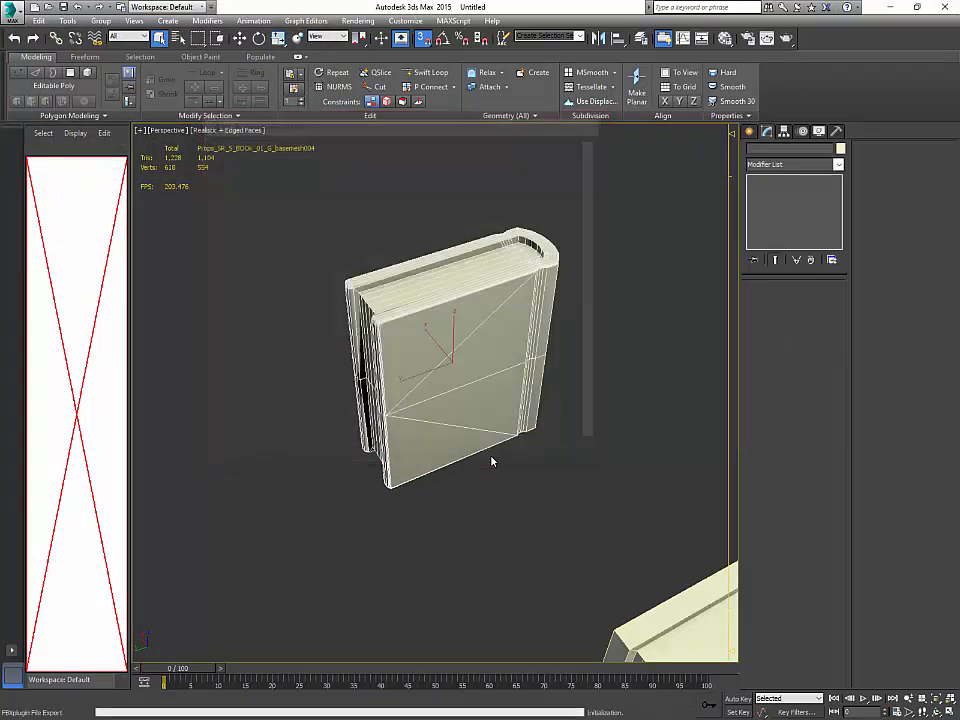
Step: Move the detailed book aside along X and set the low-poly book's X position to 0 cm
{"action": "left_click", "coordinate": [530, 404]}
{"action": "middle_click_drag", "start_coordinate": [530, 404], "coordinate": [539, 427], "text": "alt"}
{"action": "scroll", "coordinate": [580, 423], "scroll_direction": "down", "scroll_amount": 4}
{"action": "left_click", "coordinate": [591, 371]}
{"action": "left_click", "coordinate": [455, 400]}
{"action": "key", "text": "w"}
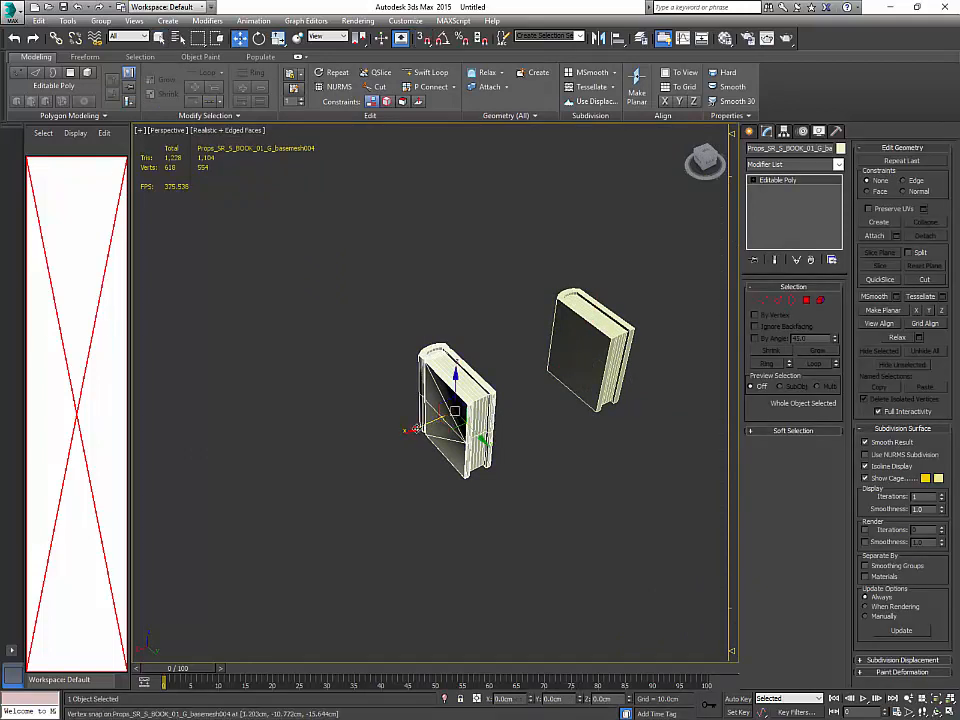
{"action": "left_click_drag", "start_coordinate": [413, 430], "coordinate": [237, 502]}
{"action": "left_click", "coordinate": [593, 338]}
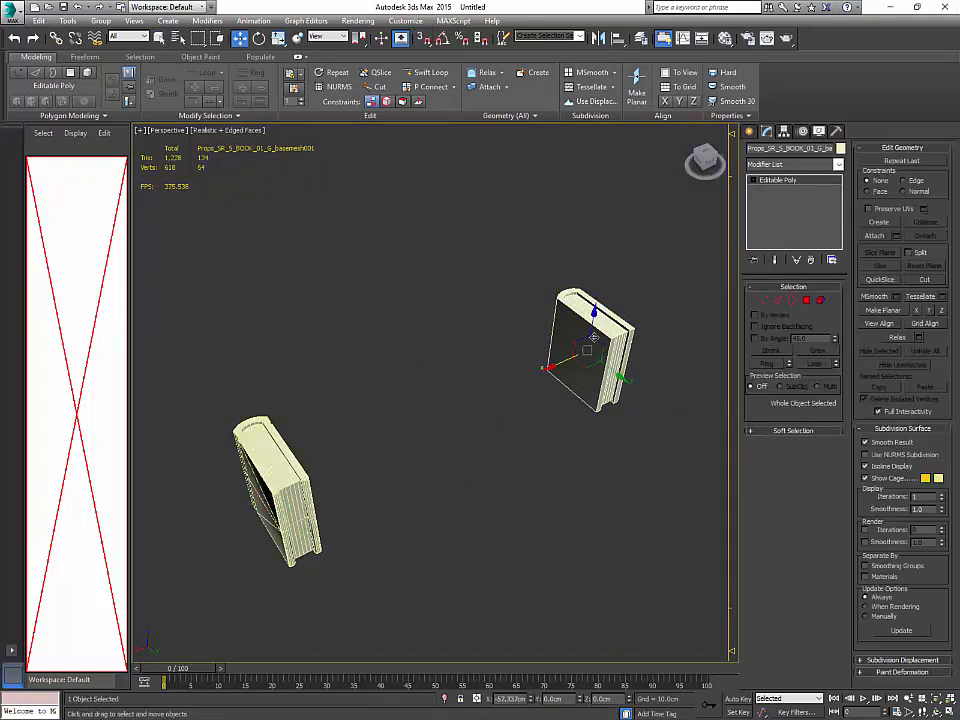
{"action": "right_click", "coordinate": [532, 702]}
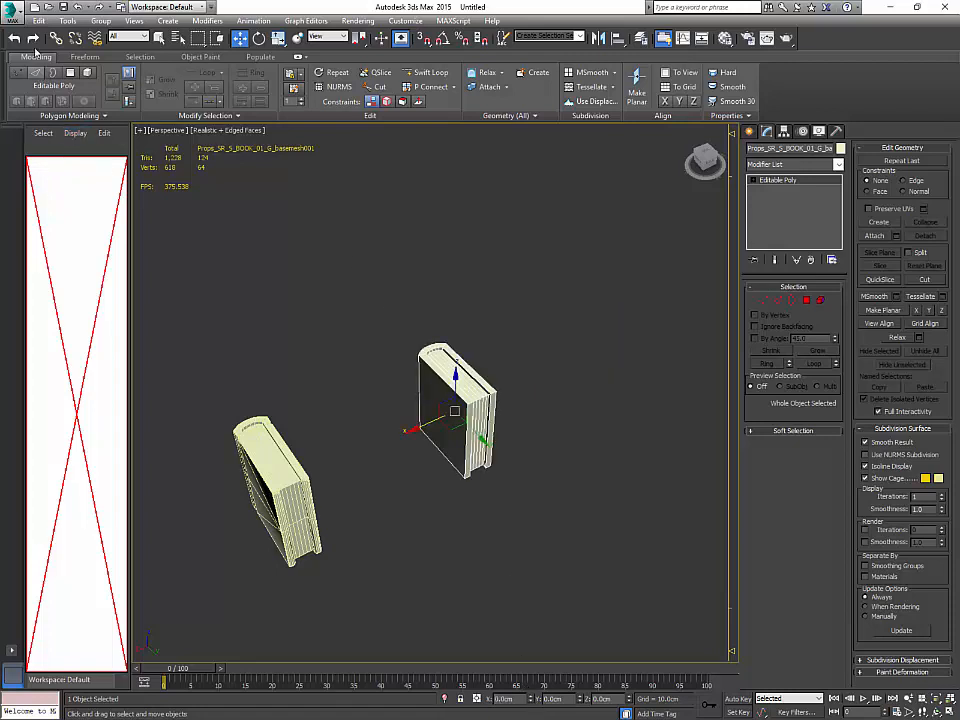
Step: Export the low-poly book to the Props folder as Props_Common_S_Books_10_LOD2.FBX with the current FBX settings
{"action": "left_click", "coordinate": [13, 14]}
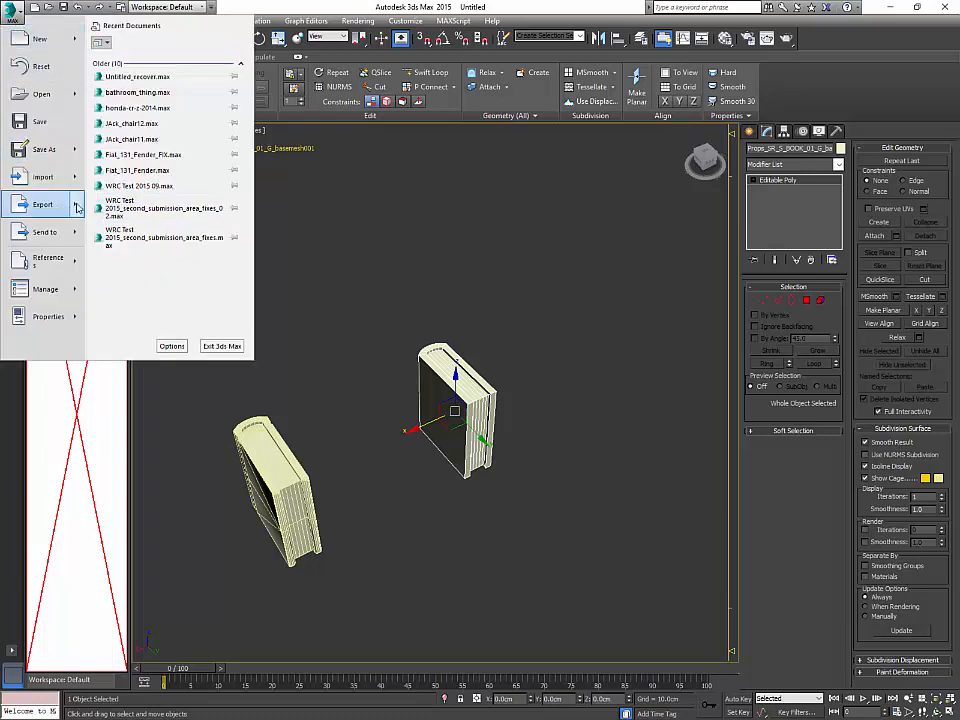
{"action": "mouse_move", "coordinate": [77, 207]}
{"action": "left_click", "coordinate": [140, 97]}
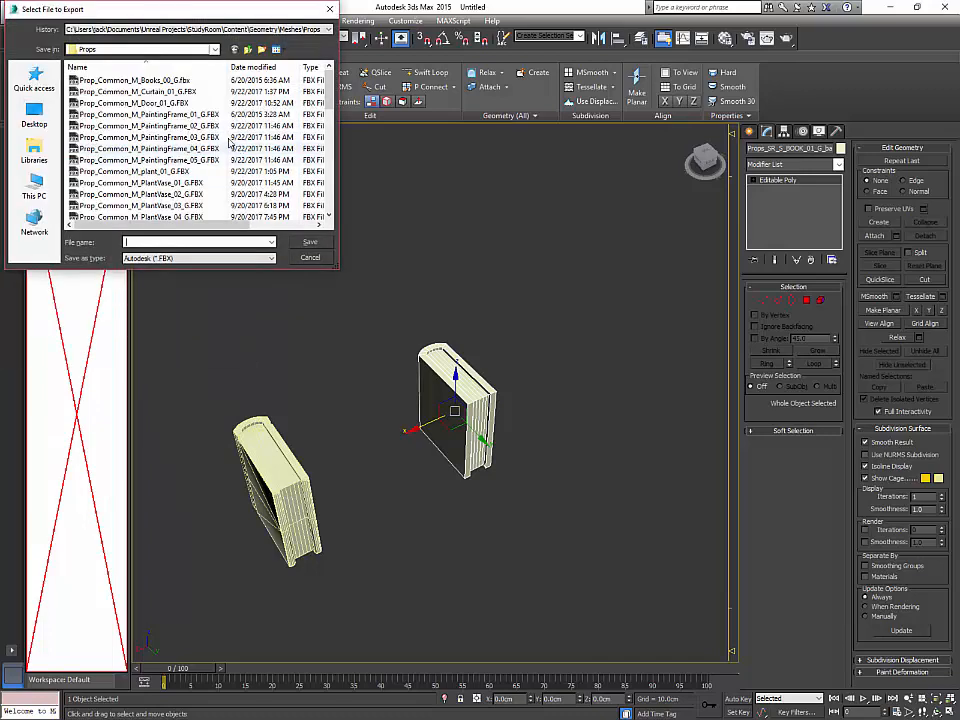
{"action": "left_click", "coordinate": [150, 80]}
{"action": "scroll", "coordinate": [245, 97], "scroll_direction": "down", "scroll_amount": 5}
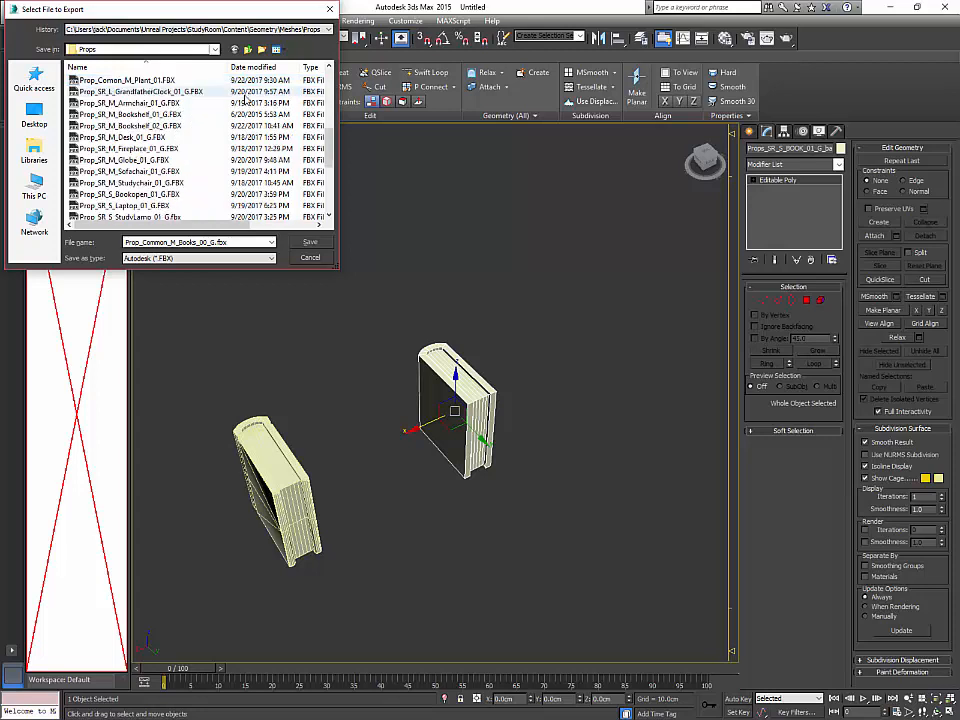
{"action": "scroll", "coordinate": [245, 97], "scroll_direction": "down", "scroll_amount": 4}
{"action": "scroll", "coordinate": [189, 134], "scroll_direction": "up", "scroll_amount": 1}
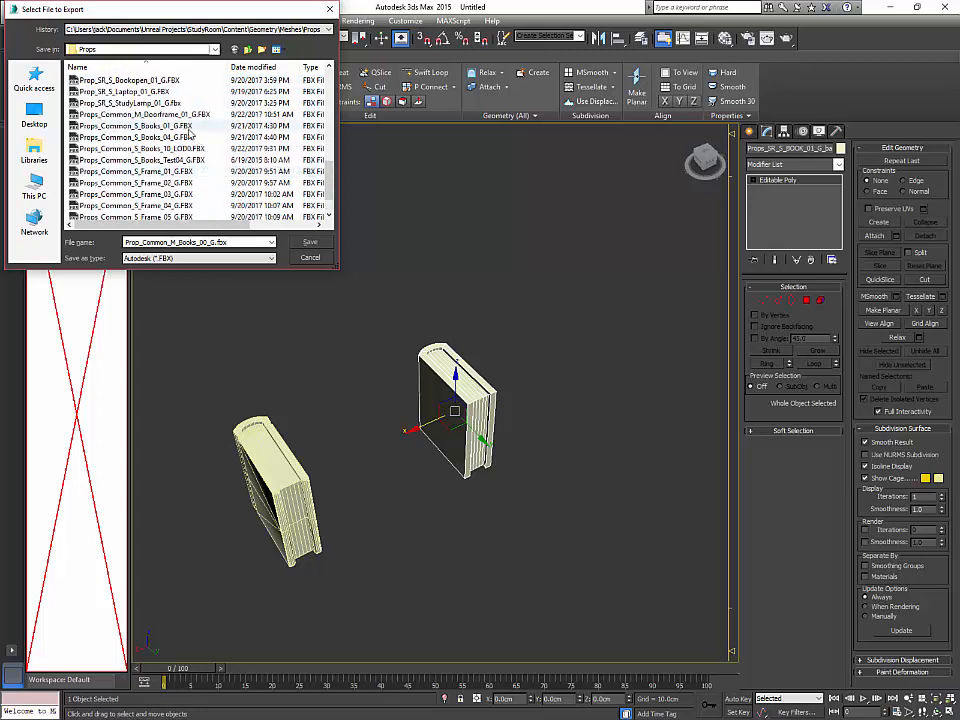
{"action": "left_click", "coordinate": [150, 148]}
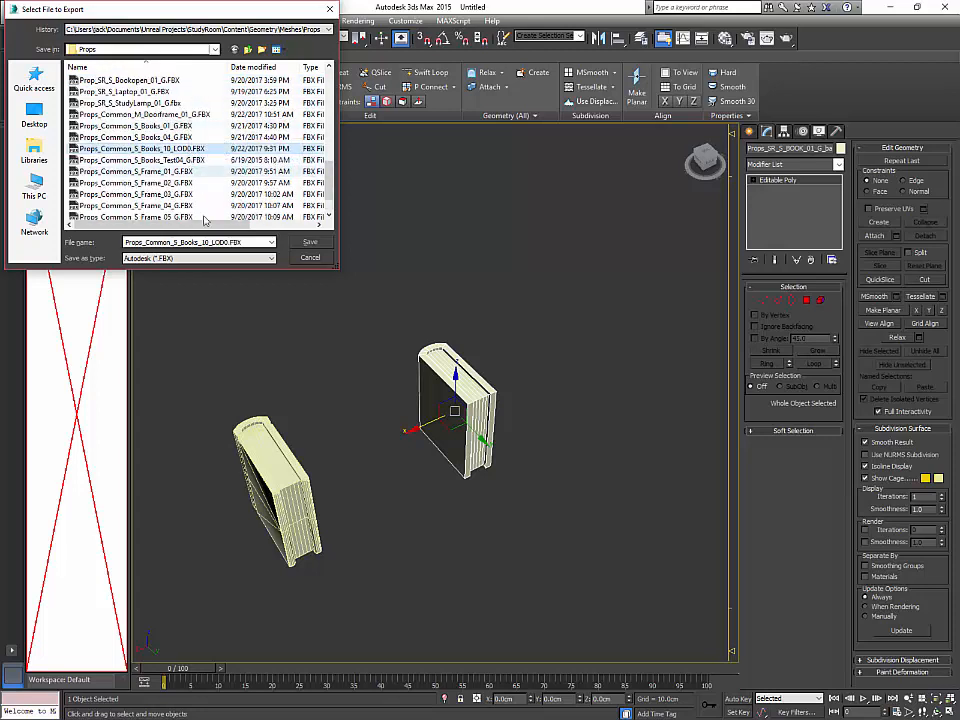
{"action": "left_click", "coordinate": [268, 243]}
{"action": "key", "text": "End"}
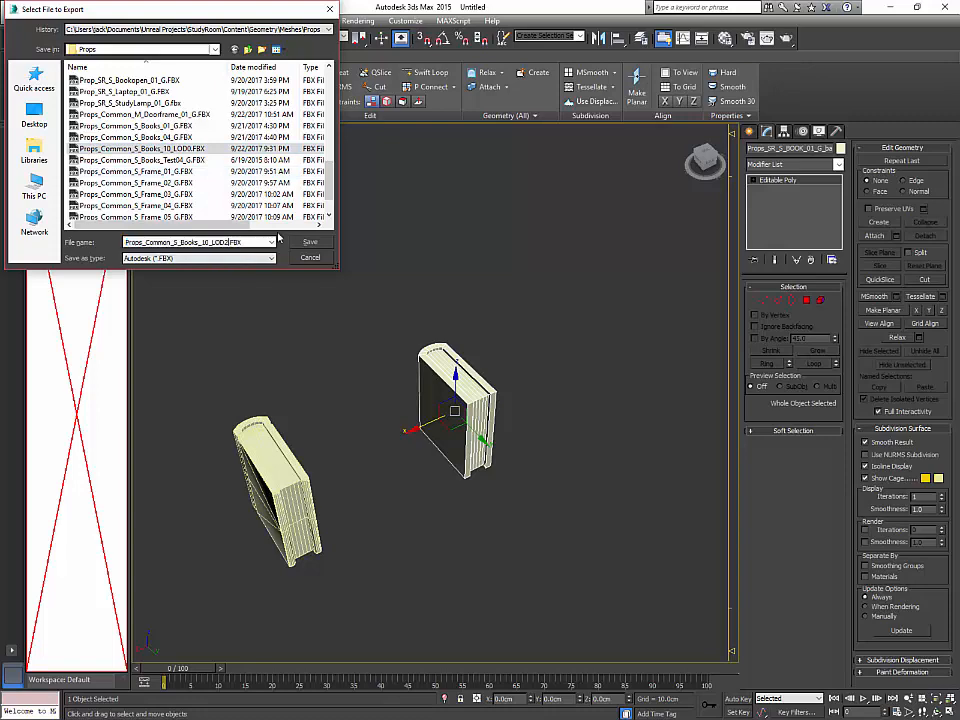
{"action": "key", "text": "Return"}
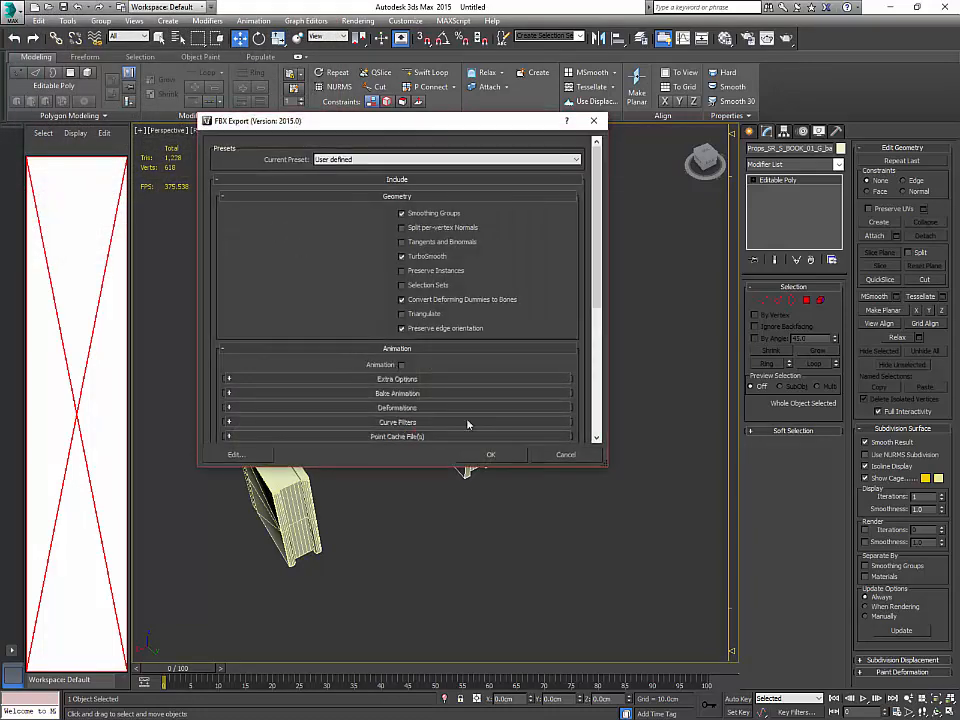
{"action": "left_click", "coordinate": [490, 454]}
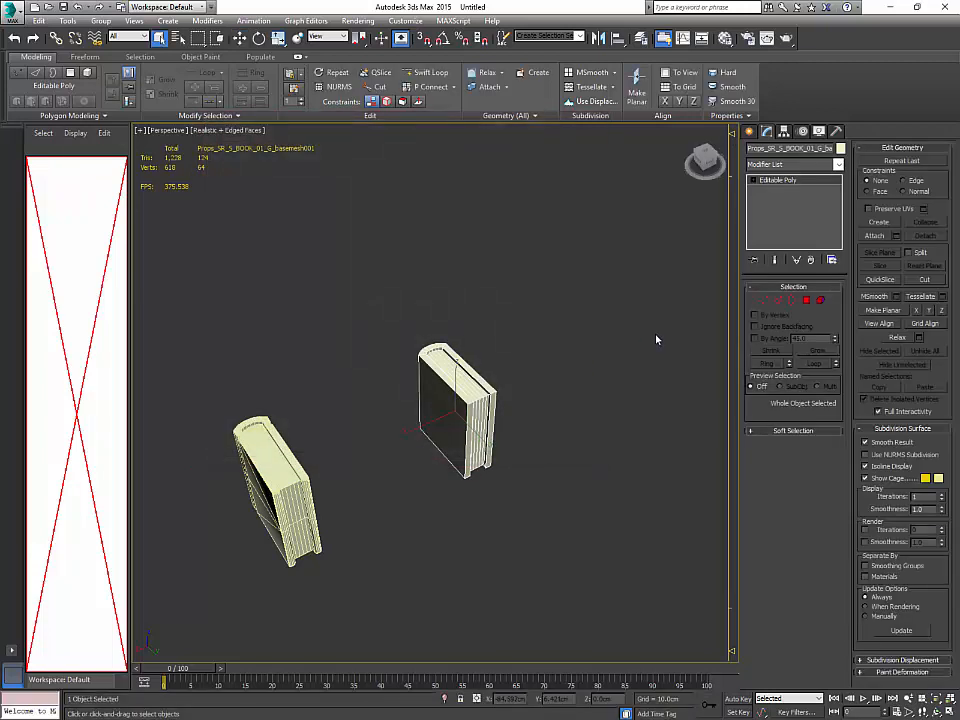
Step: Rename the low-poly book object to Props_SR_S_BOOK_01_G_LOD2
{"action": "key", "text": "End"}
{"action": "key", "text": "shift+Left"}
{"action": "key", "text": "shift+Left"}
{"action": "key", "text": "shift+Left"}
{"action": "key", "text": "BackSpace"}
{"action": "key", "text": "BackSpace"}
{"action": "key", "text": "BackSpace"}
{"action": "key", "text": "BackSpace"}
{"action": "key", "text": "BackSpace"}
{"action": "key", "text": "BackSpace"}
{"action": "key", "text": "BackSpace"}
{"action": "key", "text": "BackSpace"}
{"action": "key", "text": "BackSpace"}
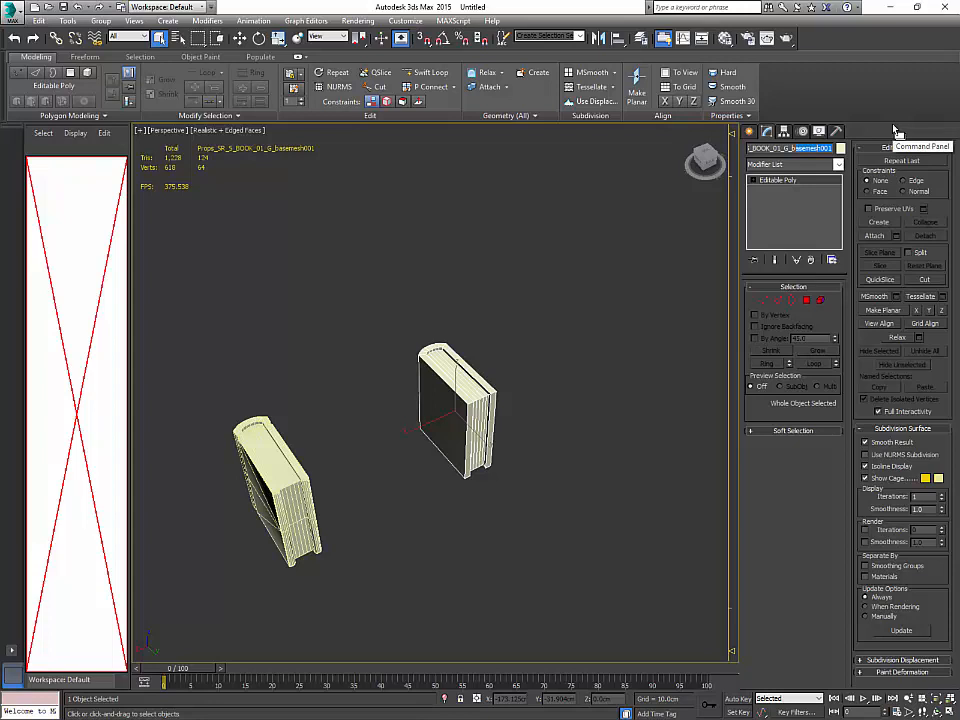
{"action": "type", "text": "LOD2"}
{"action": "key", "text": "Return"}
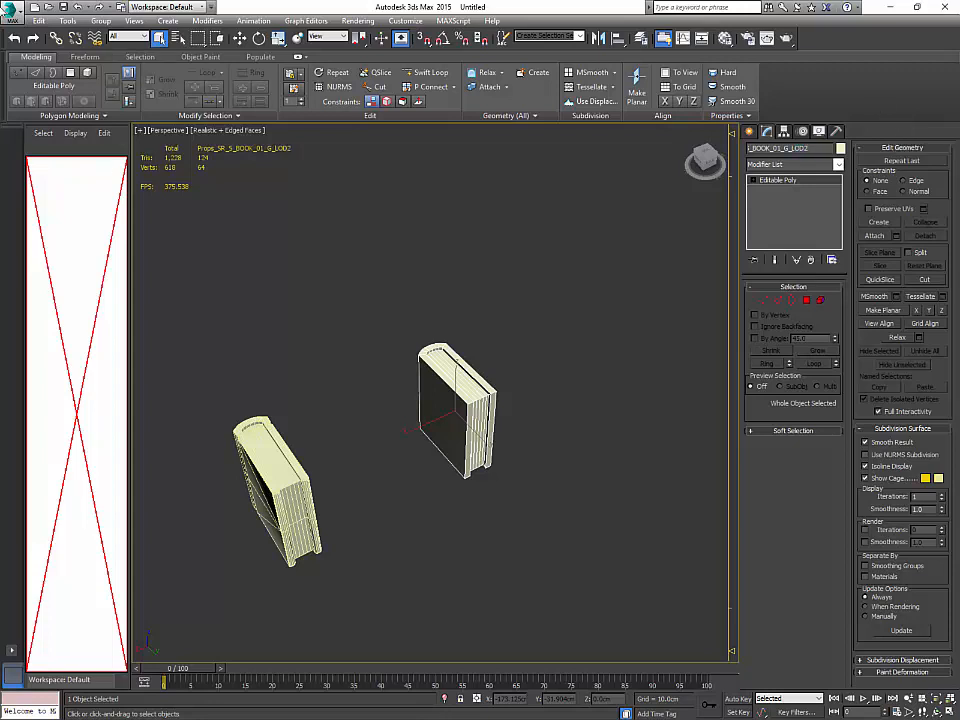
Step: Export the renamed low-poly book again, replacing Props_Common_S_Books_10_LOD2.FBX with the current FBX settings
{"action": "left_click", "coordinate": [12, 12]}
{"action": "mouse_move", "coordinate": [58, 153]}
{"action": "left_click", "coordinate": [140, 92]}
{"action": "scroll", "coordinate": [232, 165], "scroll_direction": "down", "scroll_amount": 6}
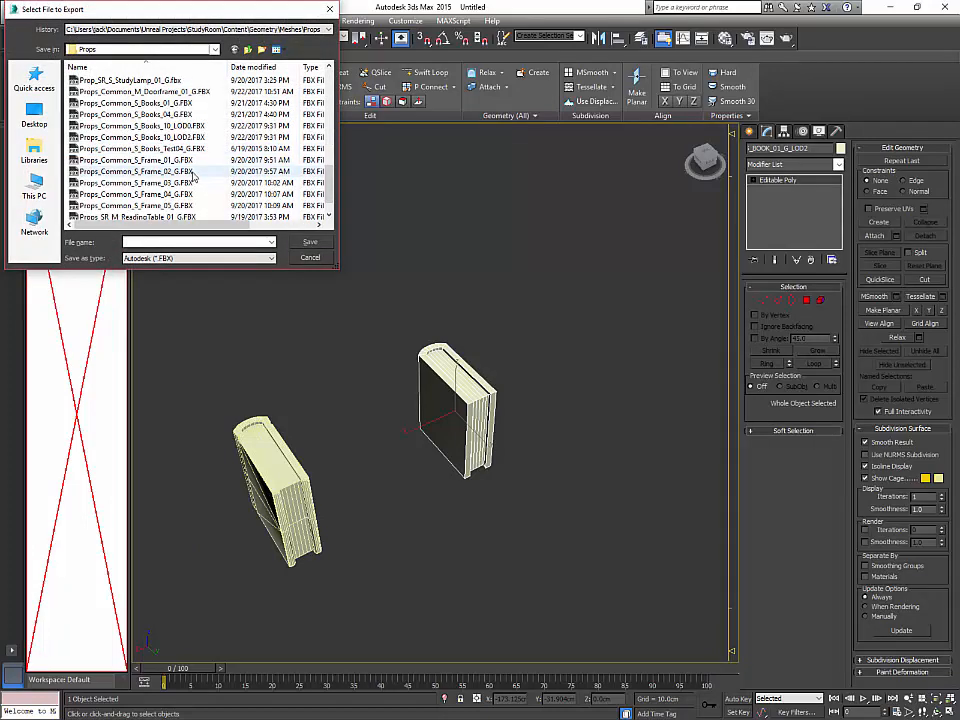
{"action": "double_click", "coordinate": [188, 145]}
{"action": "left_click", "coordinate": [528, 418]}
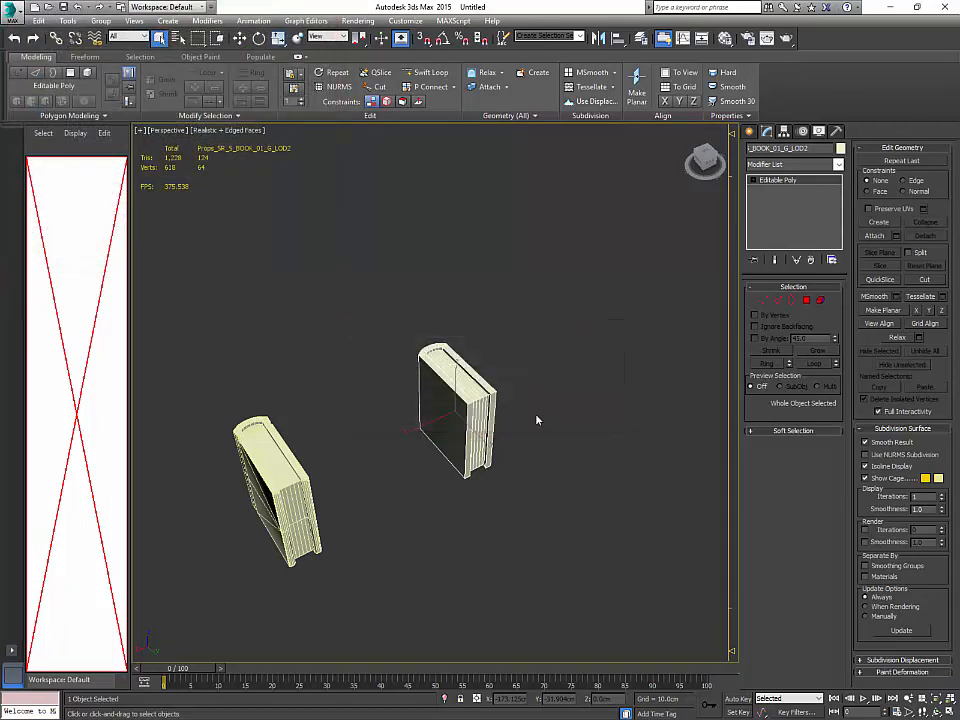
{"action": "left_click", "coordinate": [505, 452]}
Step: Move the low-poly book away from the origin and set the detailed book's X position to 0 cm
{"action": "key", "text": "w"}
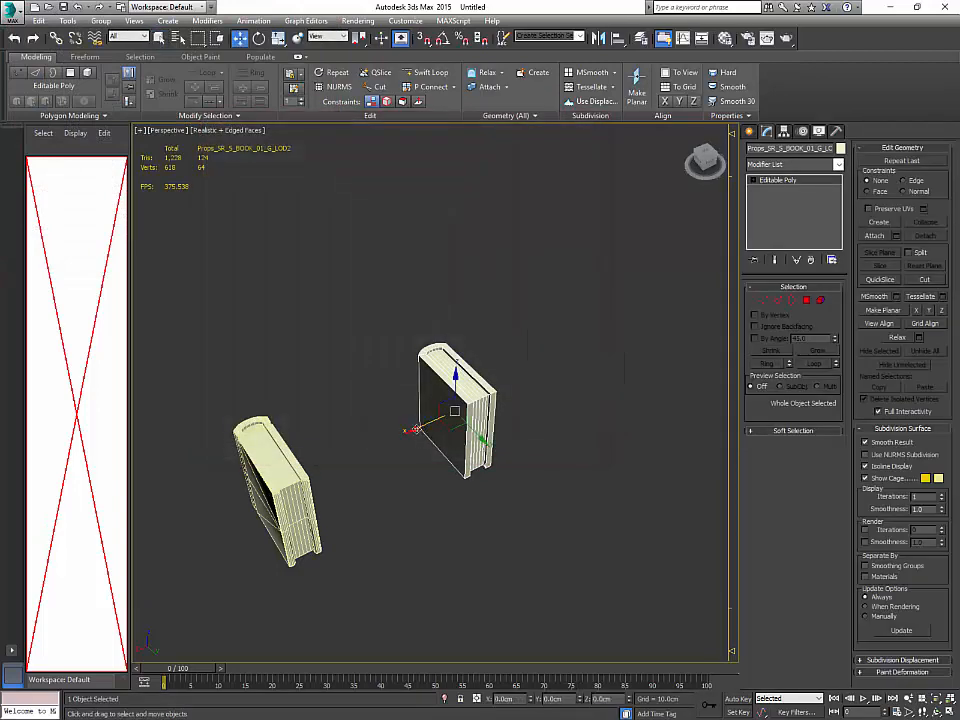
{"action": "left_click_drag", "start_coordinate": [454, 411], "coordinate": [549, 365]}
{"action": "left_click", "coordinate": [275, 490]}
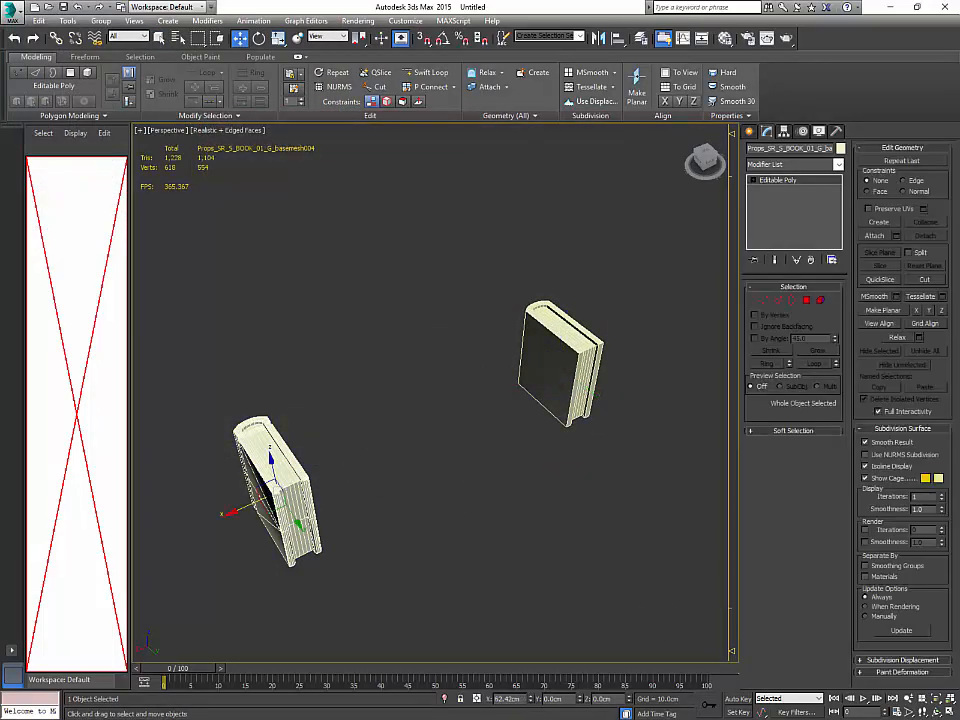
{"action": "right_click", "coordinate": [531, 702]}
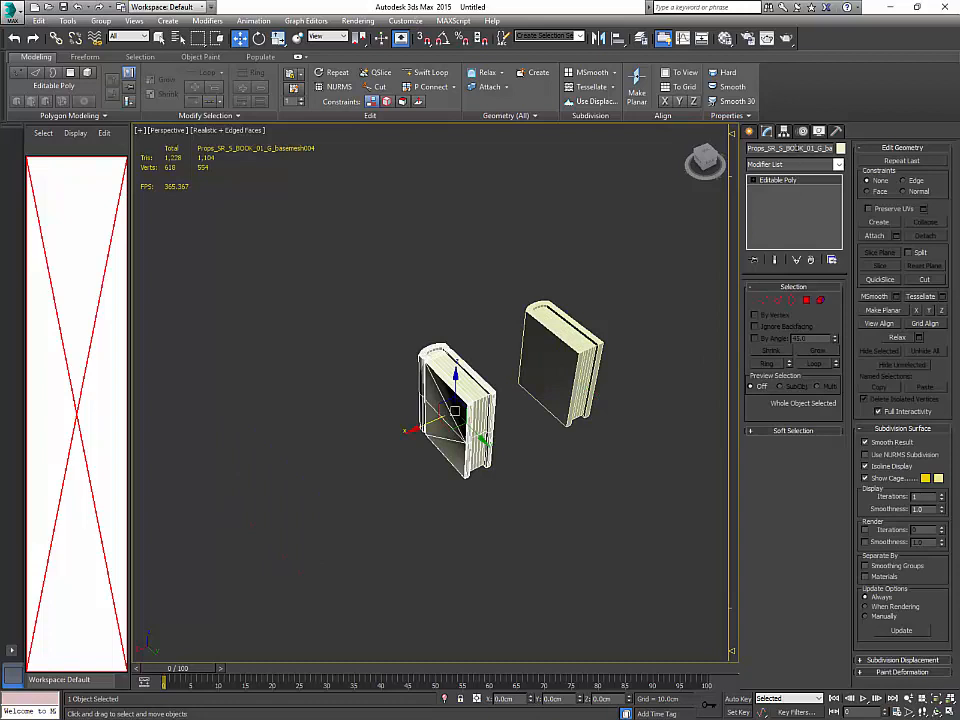
Step: Rename the detailed book object to Props_SR_S_BOOK_01_G_LOD0
{"action": "left_click", "coordinate": [828, 148]}
{"action": "left_click_drag", "start_coordinate": [833, 148], "coordinate": [797, 148]}
{"action": "type", "text": "LOD0"}
{"action": "key", "text": "Return"}
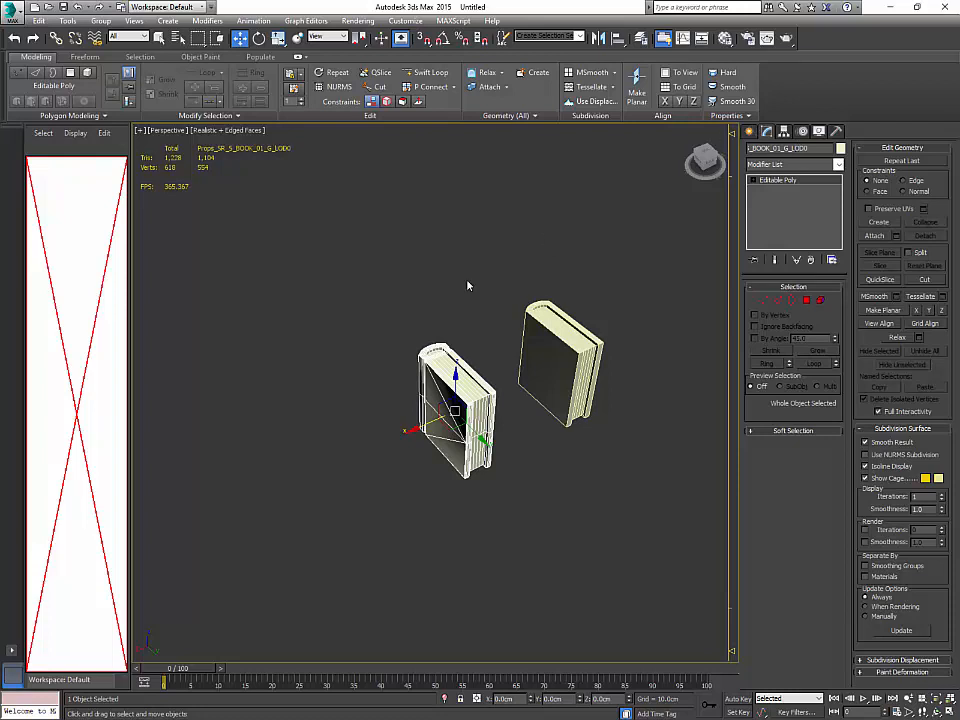
Step: Export the detailed book, replacing Props_Common_S_Books_10_LOD0.FBX with the current FBX settings
{"action": "left_click", "coordinate": [16, 18]}
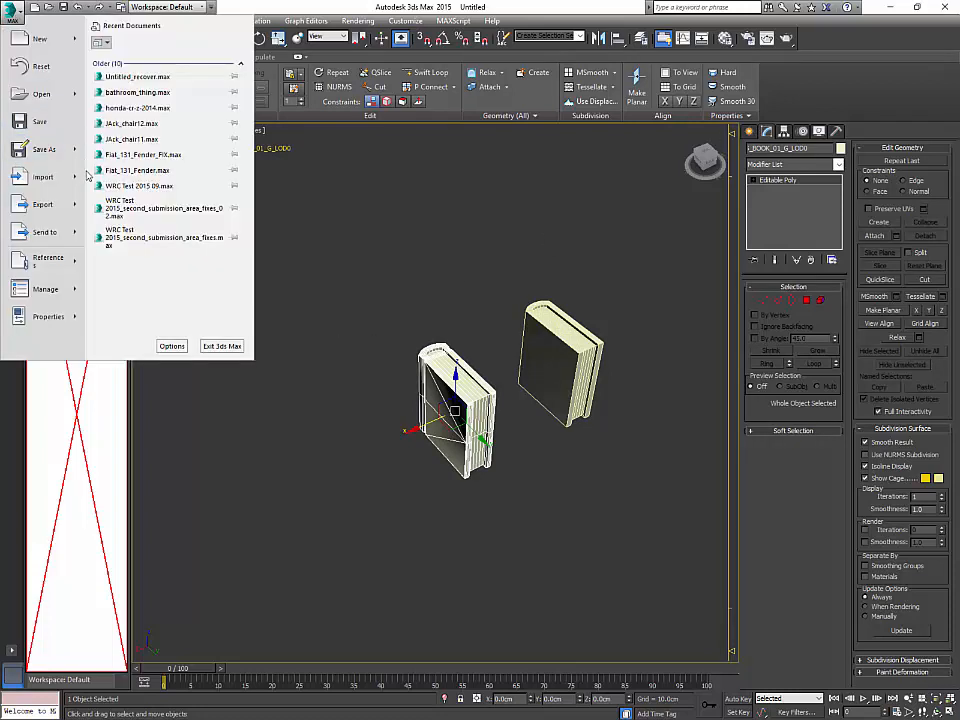
{"action": "mouse_move", "coordinate": [81, 203]}
{"action": "left_click", "coordinate": [140, 100]}
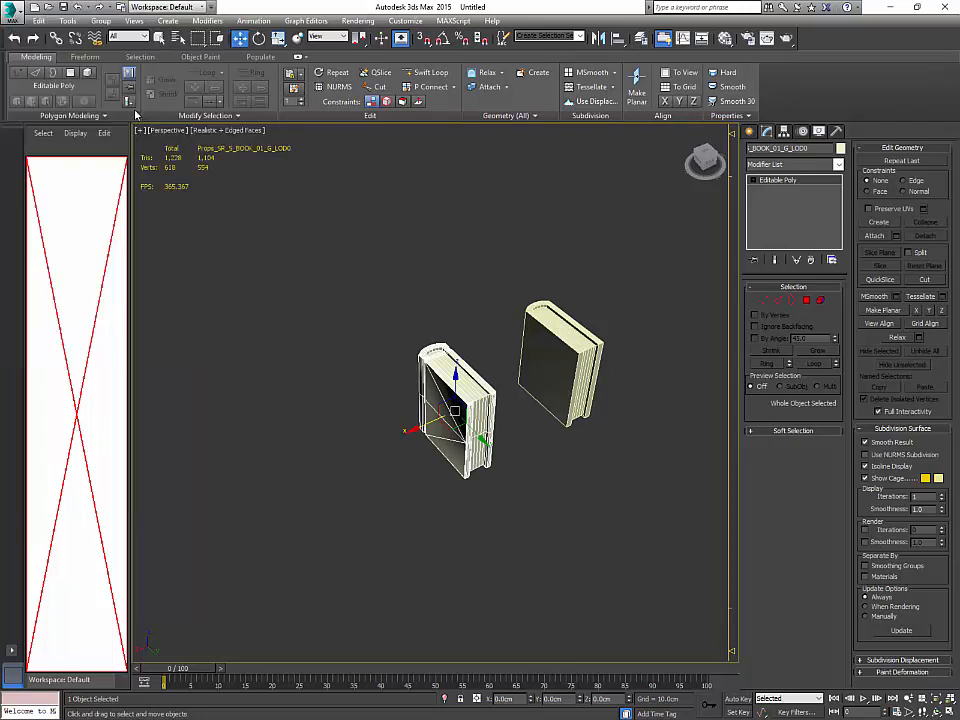
{"action": "scroll", "coordinate": [220, 186], "scroll_direction": "down", "scroll_amount": 5}
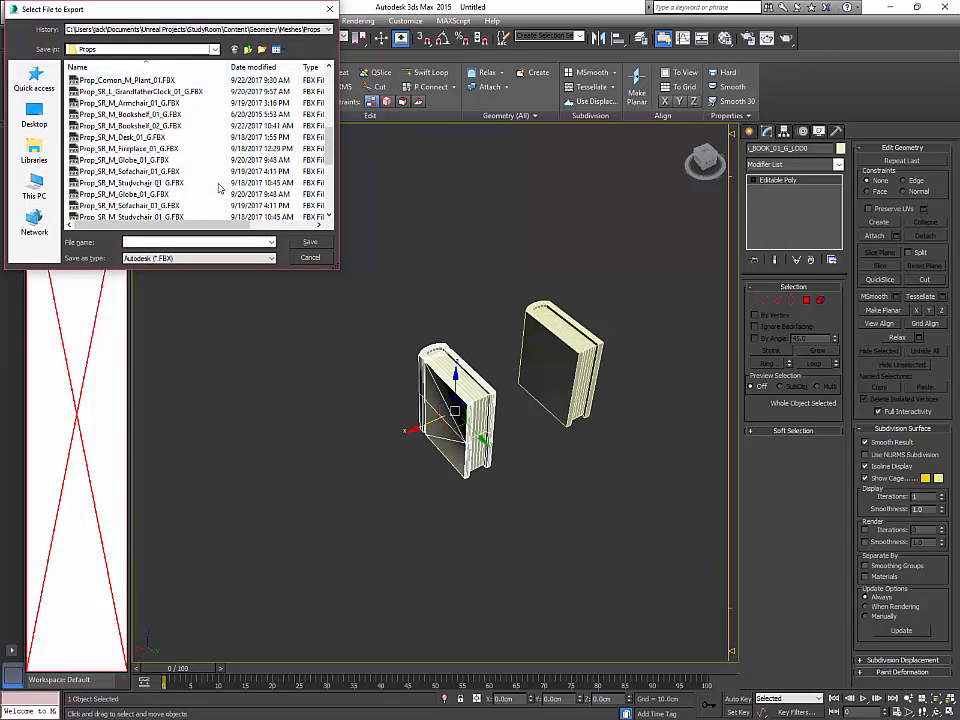
{"action": "left_click", "coordinate": [211, 194]}
{"action": "left_click", "coordinate": [310, 243]}
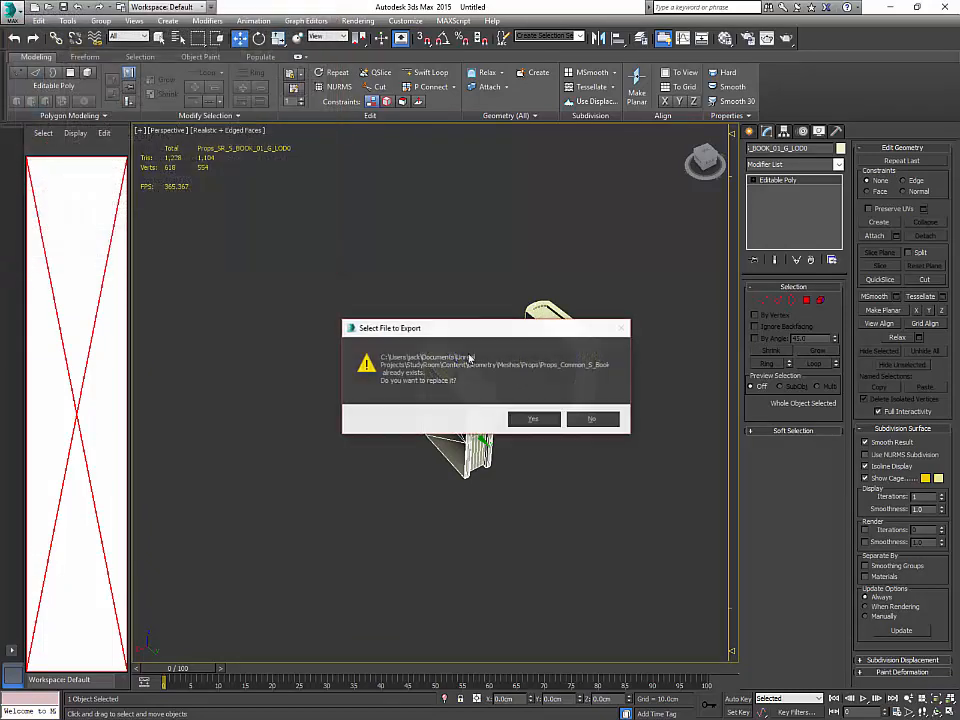
{"action": "left_click", "coordinate": [529, 418]}
{"action": "left_click", "coordinate": [491, 455]}
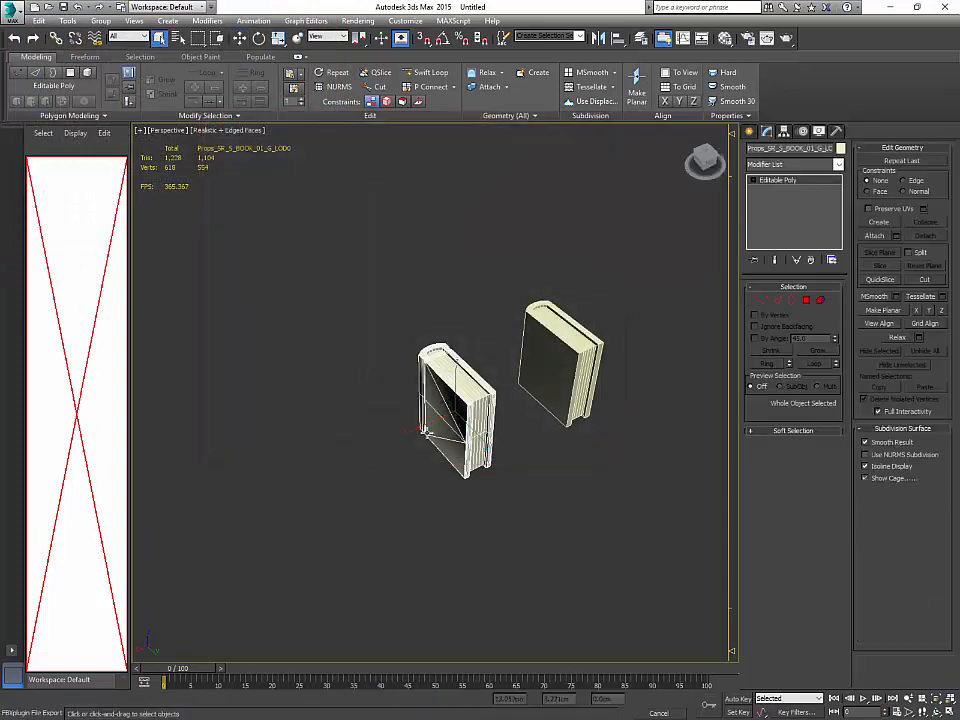
Step: Move the detailed book along X to about 35 cm and turn off the edged-face display
{"action": "left_click_drag", "start_coordinate": [412, 430], "coordinate": [314, 476]}
{"action": "left_click", "coordinate": [471, 472]}
{"action": "key", "text": "F4"}
{"action": "middle_click_drag", "start_coordinate": [463, 473], "coordinate": [351, 444], "text": "alt"}
{"action": "scroll", "coordinate": [478, 435], "scroll_direction": "up", "scroll_amount": 4}
{"action": "left_click", "coordinate": [340, 447]}
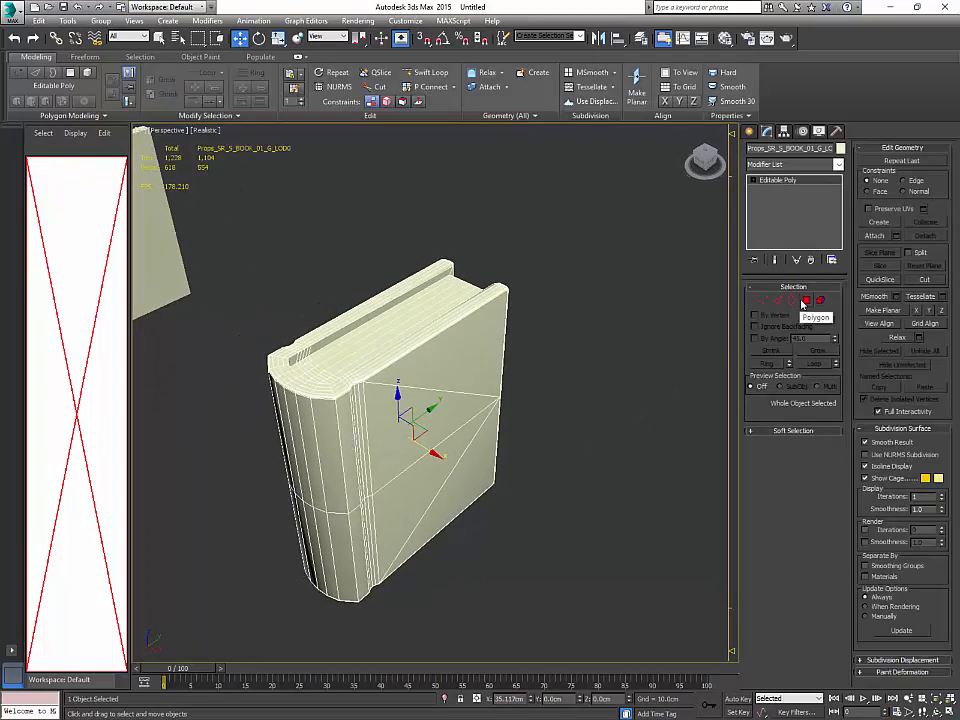
Step: Select the rounded spine polygons of the detailed book and add smoothing group 1 to them
{"action": "left_click", "coordinate": [806, 300]}
{"action": "left_click", "coordinate": [344, 430]}
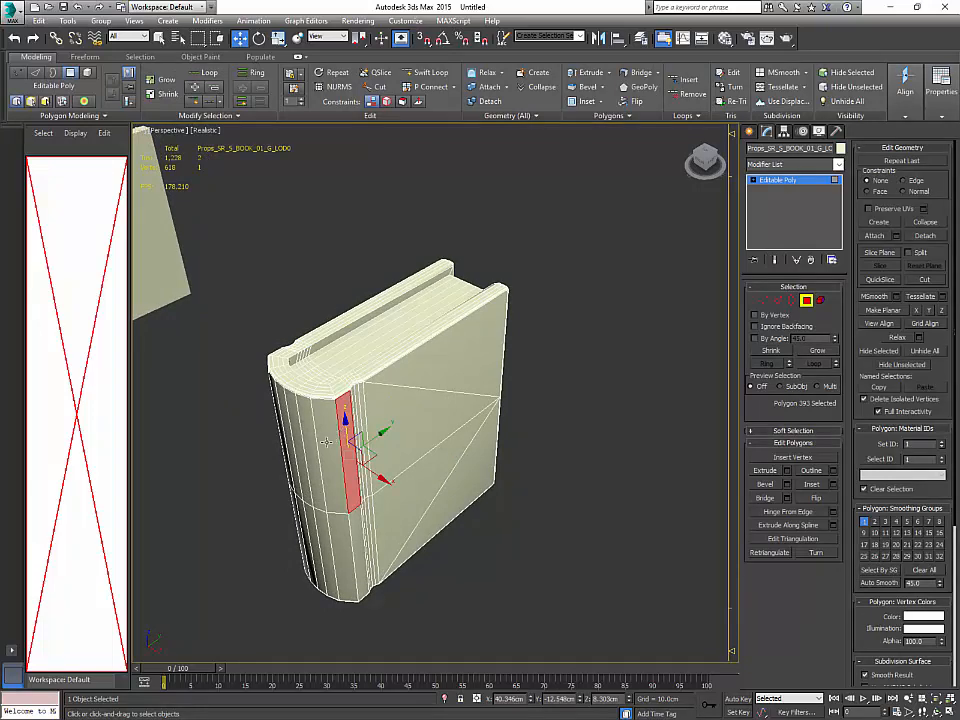
{"action": "left_click", "coordinate": [326, 442]}
{"action": "middle_click_drag", "start_coordinate": [326, 442], "coordinate": [294, 381], "text": "alt"}
{"action": "key", "text": "q"}
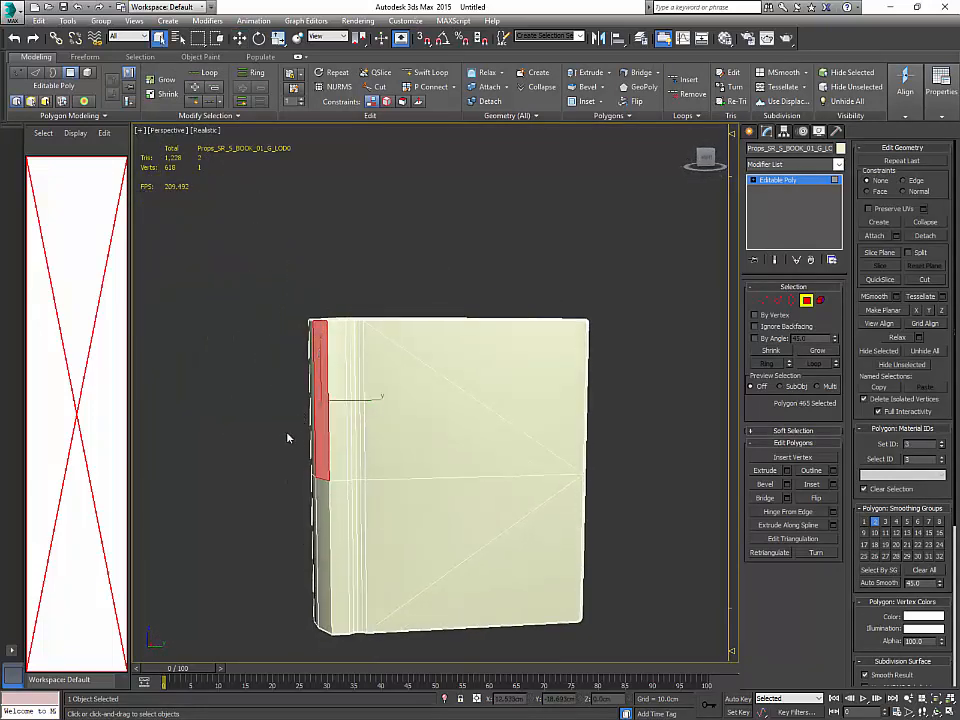
{"action": "left_click_drag", "start_coordinate": [289, 437], "coordinate": [331, 486]}
{"action": "middle_click_drag", "start_coordinate": [331, 486], "coordinate": [646, 533], "text": "alt"}
{"action": "left_click", "coordinate": [867, 521]}
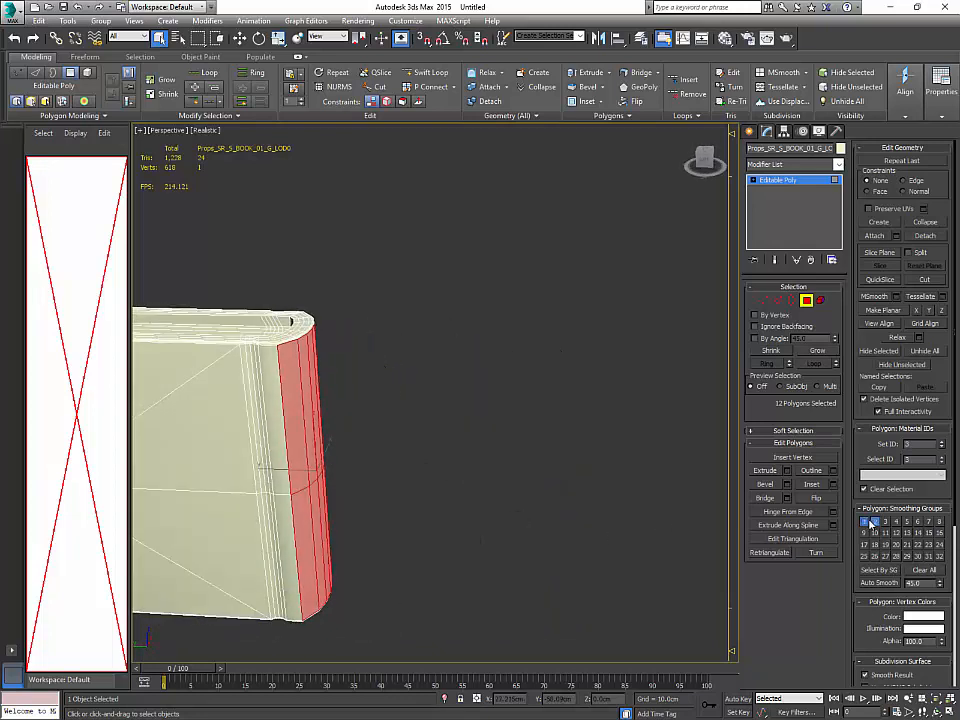
{"action": "left_click", "coordinate": [608, 421]}
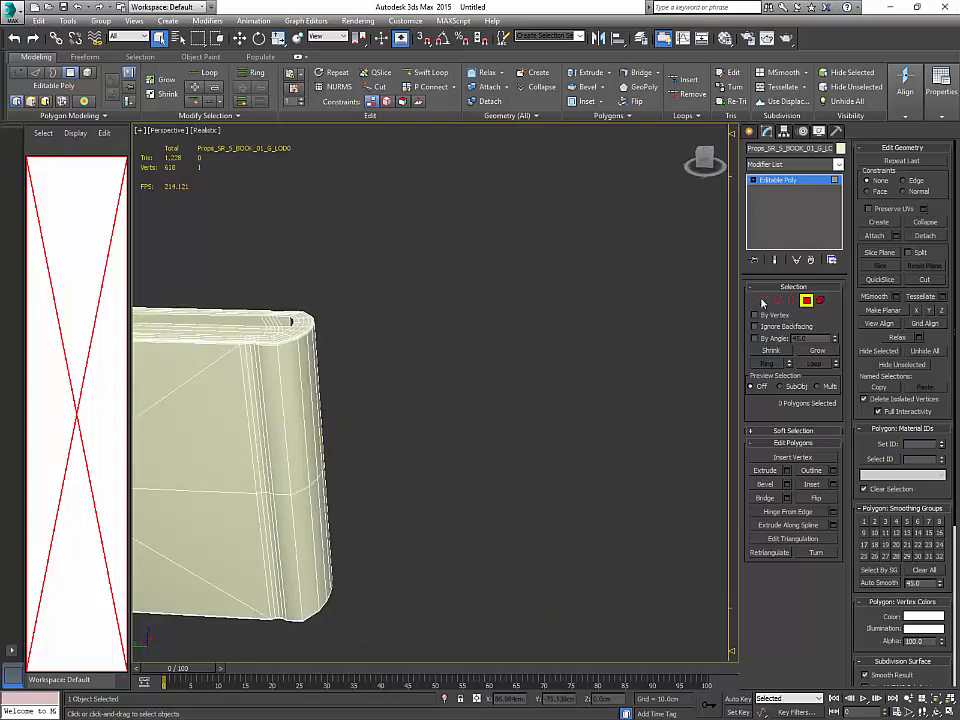
{"action": "left_click", "coordinate": [593, 329]}
Step: Export the detailed book with its corrected spine smoothing, overwriting Props_Common_S_Books_10_LOD0.FBX with the current FBX settings
{"action": "scroll", "coordinate": [489, 360], "scroll_direction": "down", "scroll_amount": 5}
{"action": "middle_click_drag", "start_coordinate": [489, 369], "coordinate": [345, 352], "text": "alt"}
{"action": "left_click", "coordinate": [429, 354]}
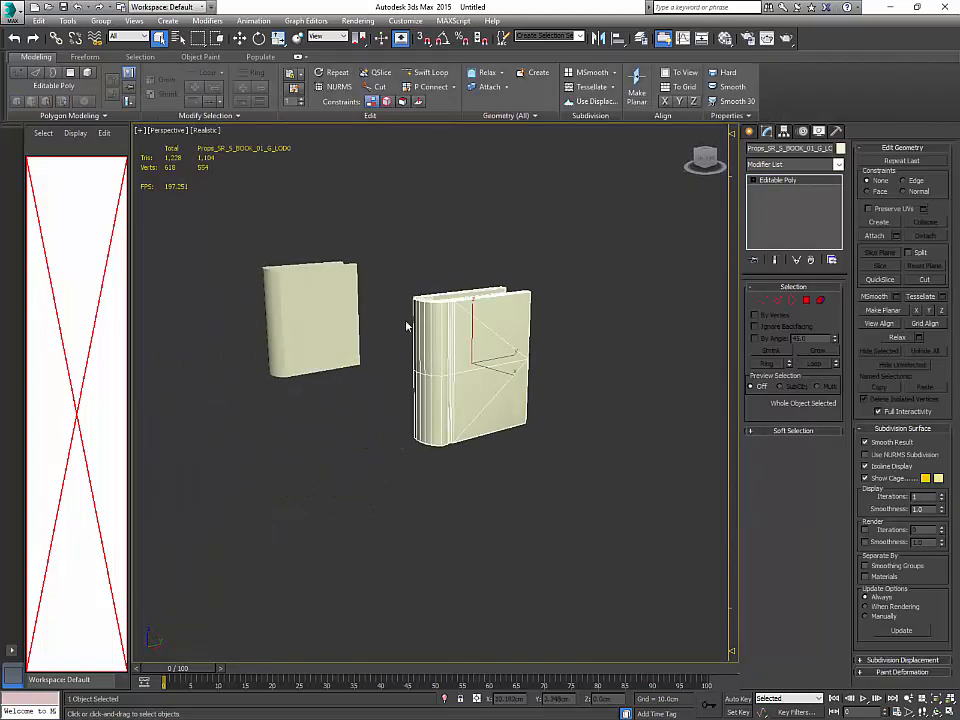
{"action": "left_click", "coordinate": [10, 18]}
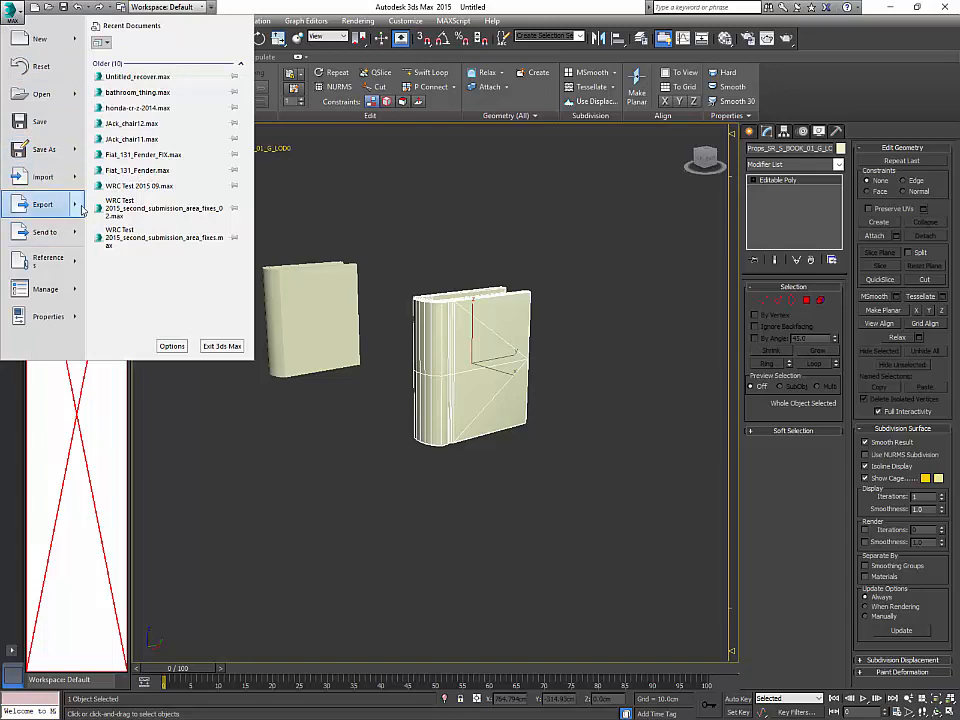
{"action": "mouse_move", "coordinate": [43, 204]}
{"action": "left_click", "coordinate": [171, 104]}
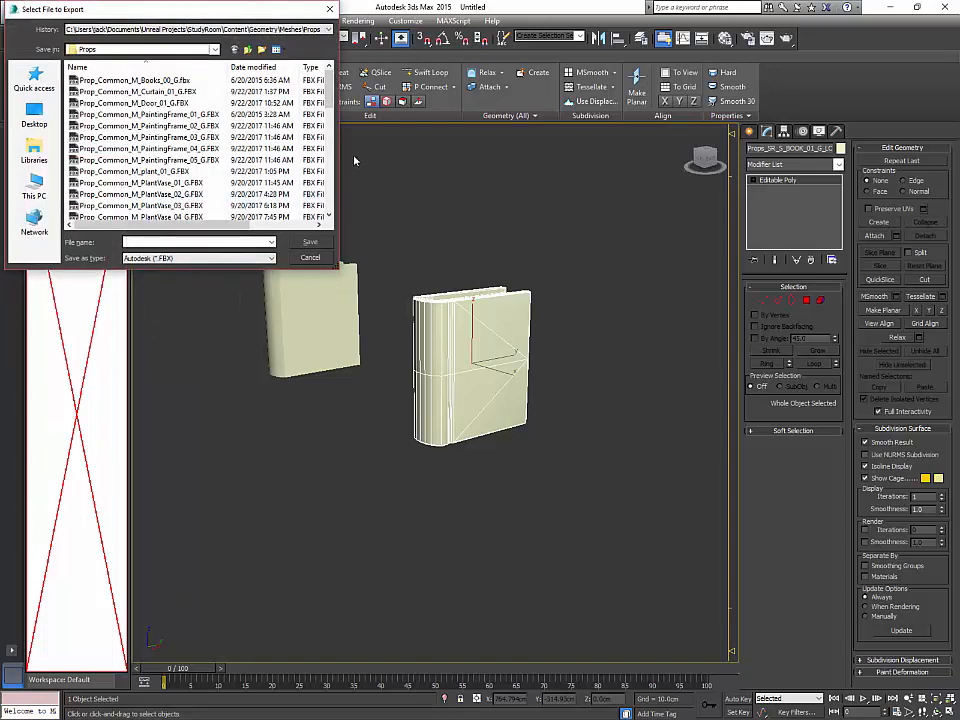
{"action": "left_click_drag", "start_coordinate": [333, 92], "coordinate": [333, 195]}
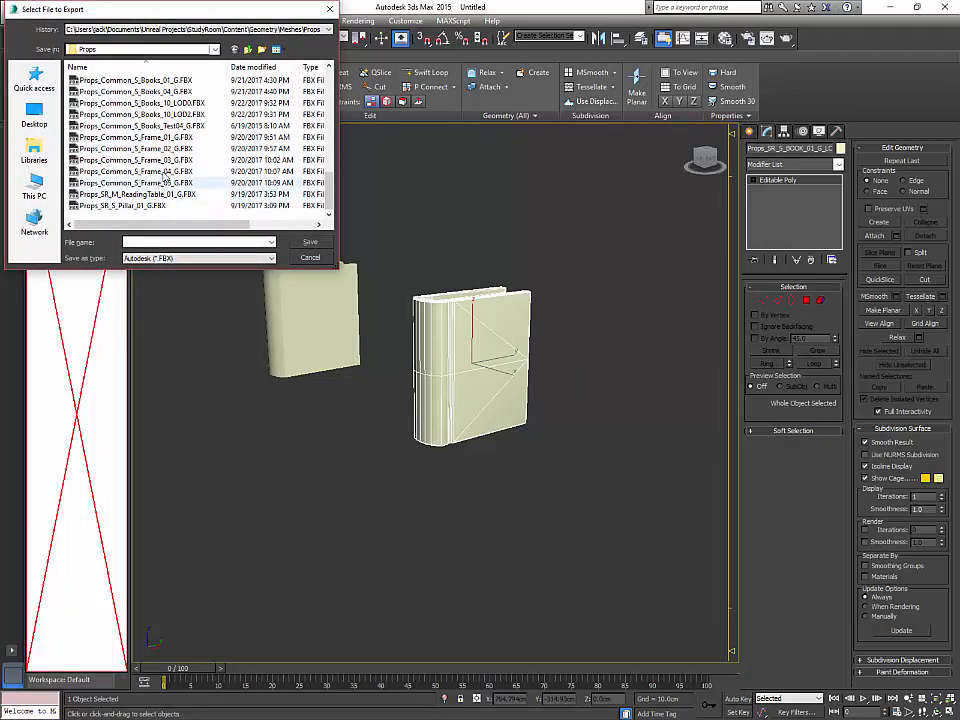
{"action": "double_click", "coordinate": [197, 104]}
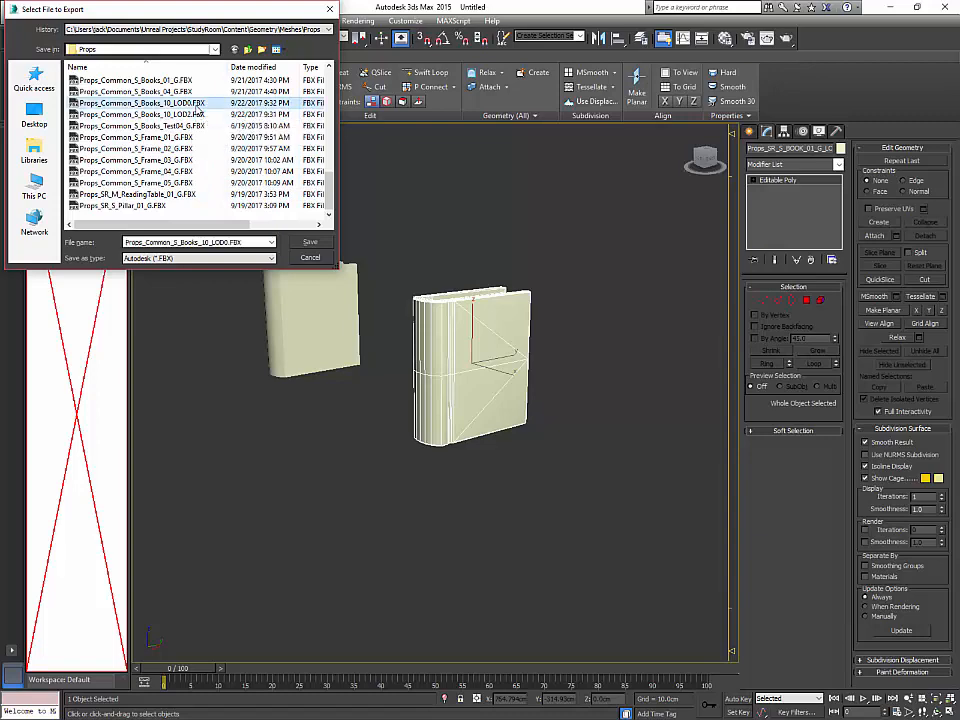
{"action": "left_click", "coordinate": [533, 419]}
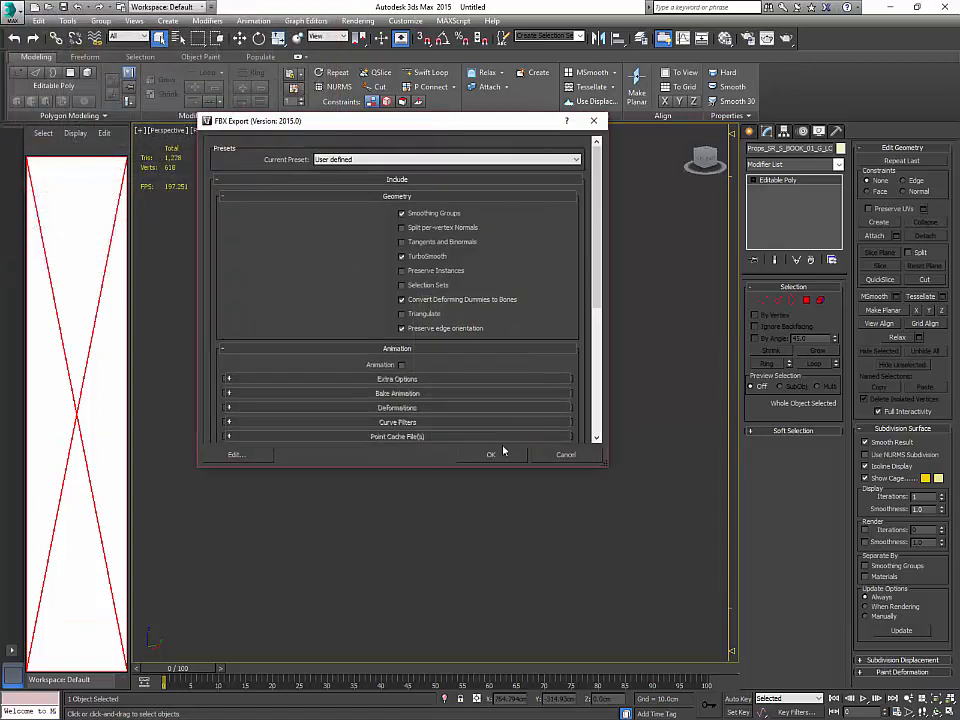
{"action": "left_click", "coordinate": [492, 451]}
Step: Move the detailed book further aside and set the low-poly book's X position to 0 cm
{"action": "middle_click_drag", "start_coordinate": [497, 448], "coordinate": [542, 447], "text": "alt"}
{"action": "key", "text": "w"}
{"action": "left_click_drag", "start_coordinate": [517, 374], "coordinate": [663, 407]}
{"action": "left_click", "coordinate": [228, 313]}
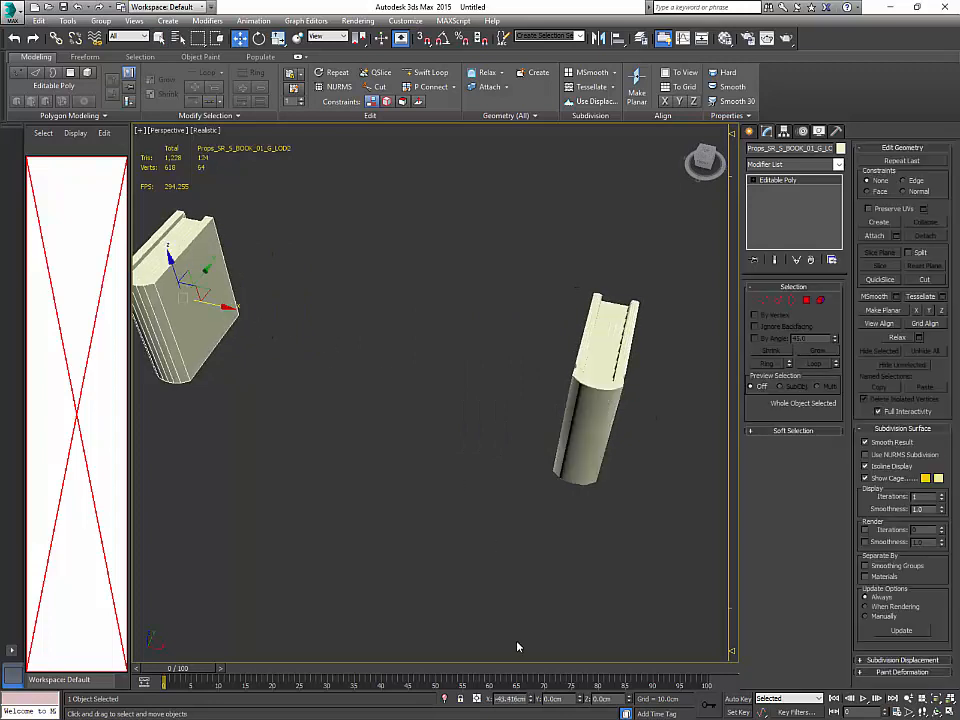
{"action": "right_click", "coordinate": [532, 701]}
Step: Add an Unwrap UVW modifier to the low-poly book and open its UV editor
{"action": "middle_click_drag", "start_coordinate": [517, 514], "coordinate": [350, 470], "text": "alt"}
{"action": "scroll", "coordinate": [350, 468], "scroll_direction": "up", "scroll_amount": 2}
{"action": "middle_click_drag", "start_coordinate": [350, 462], "coordinate": [432, 433]}
{"action": "scroll", "coordinate": [436, 467], "scroll_direction": "up", "scroll_amount": 2}
{"action": "left_click", "coordinate": [790, 164]}
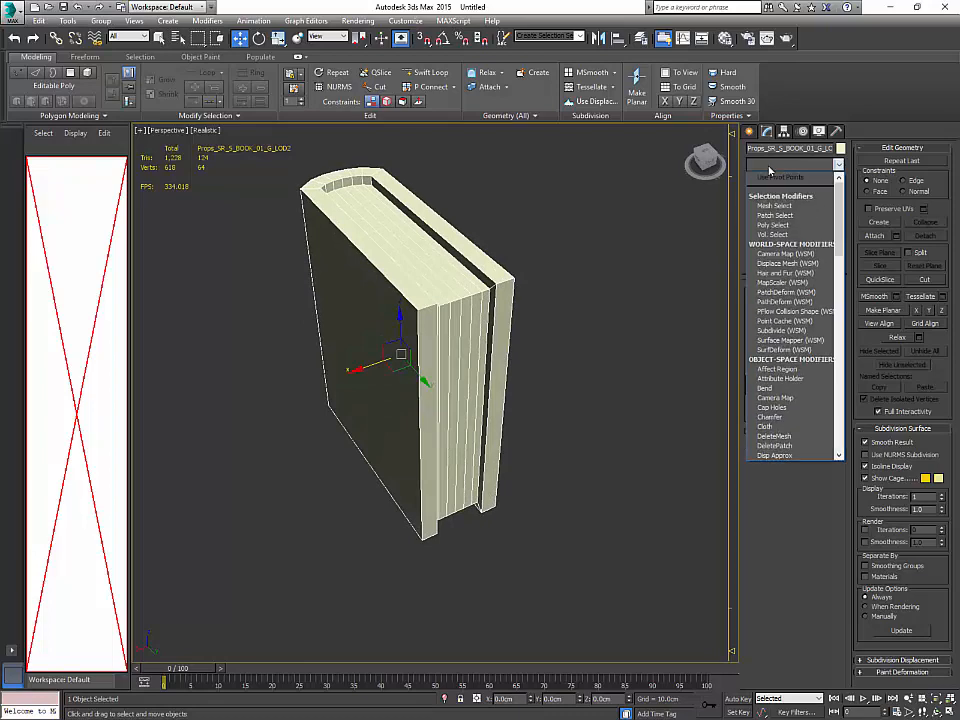
{"action": "key", "text": "u"}
{"action": "key", "text": "Return"}
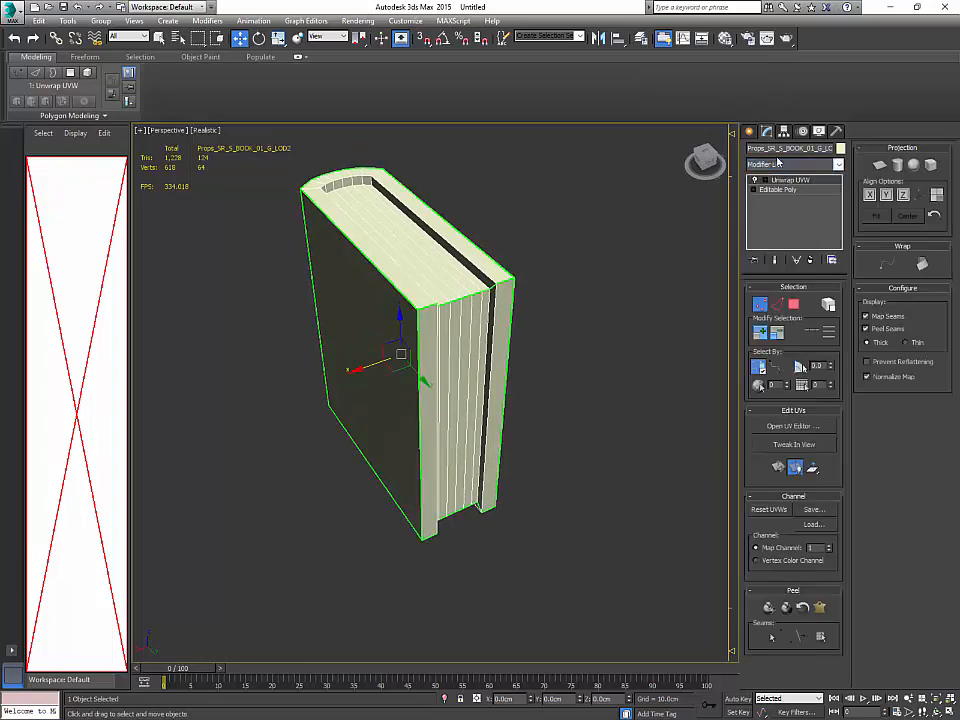
{"action": "left_click", "coordinate": [795, 426]}
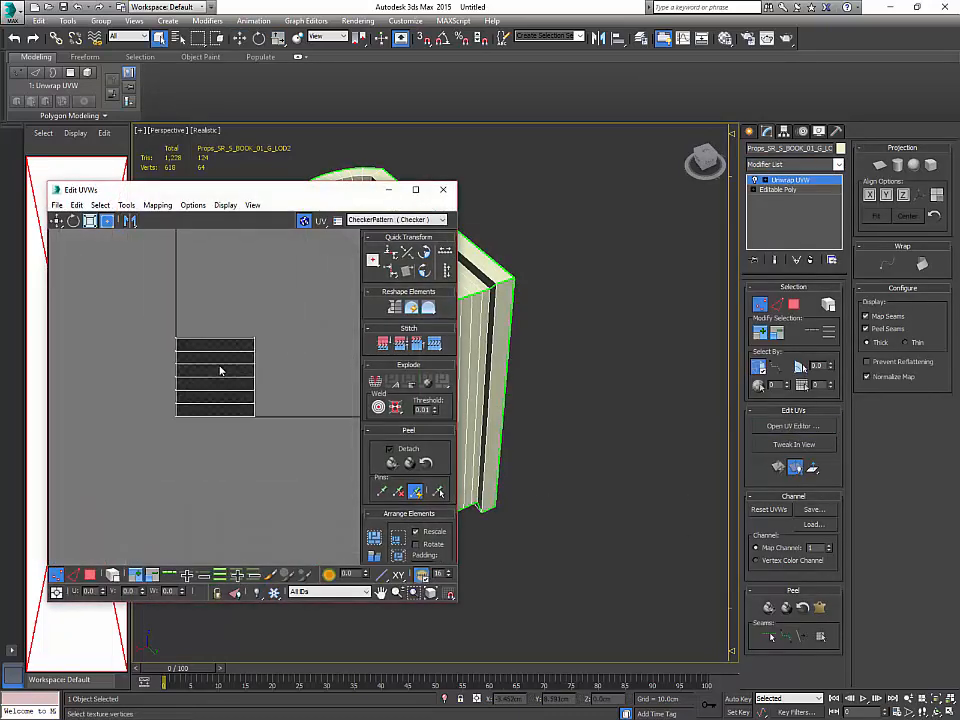
Step: Box-map all faces of the low-poly book and pack the resulting UV elements into the UV square
{"action": "key", "text": "3"}
{"action": "key", "text": "ctrl+a"}
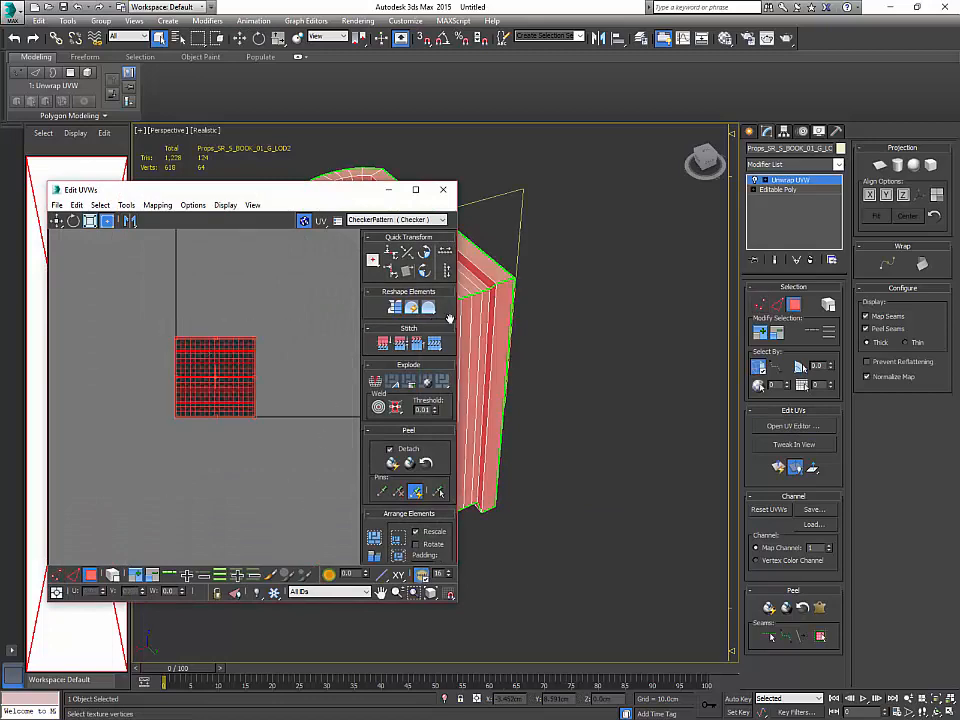
{"action": "key", "text": "z"}
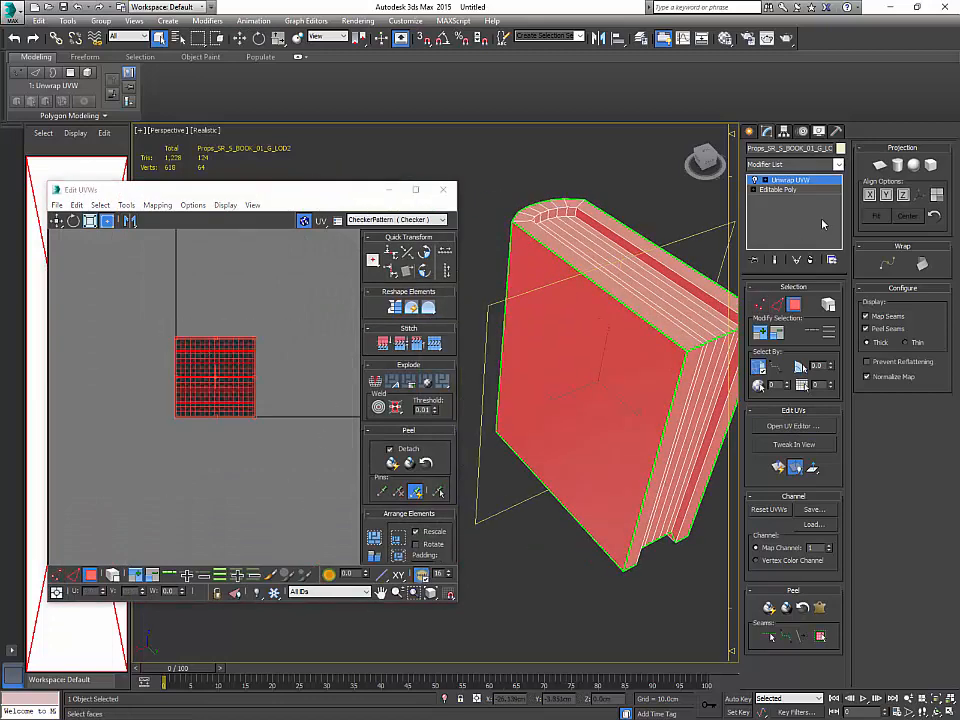
{"action": "key", "text": "w"}
{"action": "left_click", "coordinate": [929, 166]}
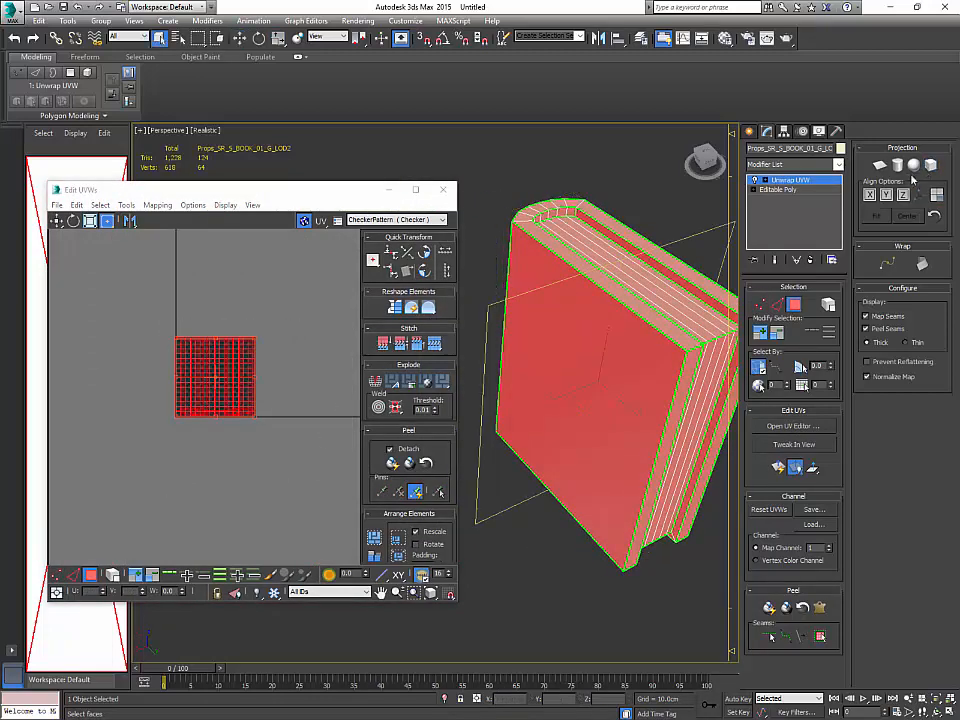
{"action": "left_click", "coordinate": [397, 539]}
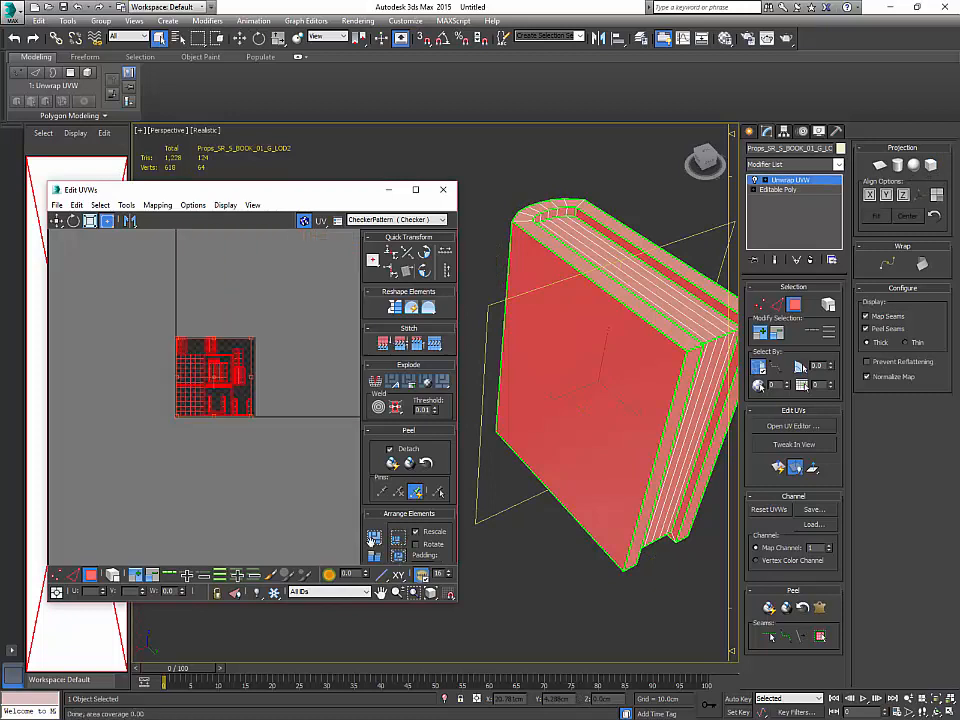
{"action": "left_click", "coordinate": [293, 463]}
Step: Open the Material Editor beside the UV layout and assign the 01 - Default material to the low-poly book
{"action": "scroll", "coordinate": [285, 448], "scroll_direction": "up", "scroll_amount": 3}
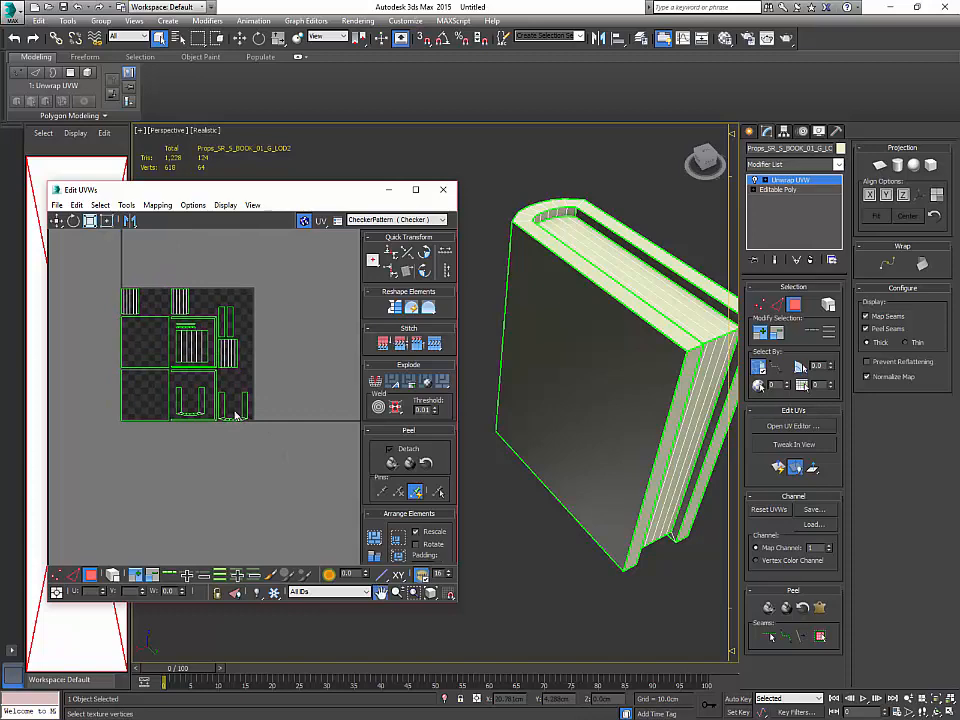
{"action": "middle_click_drag", "start_coordinate": [232, 414], "coordinate": [229, 428]}
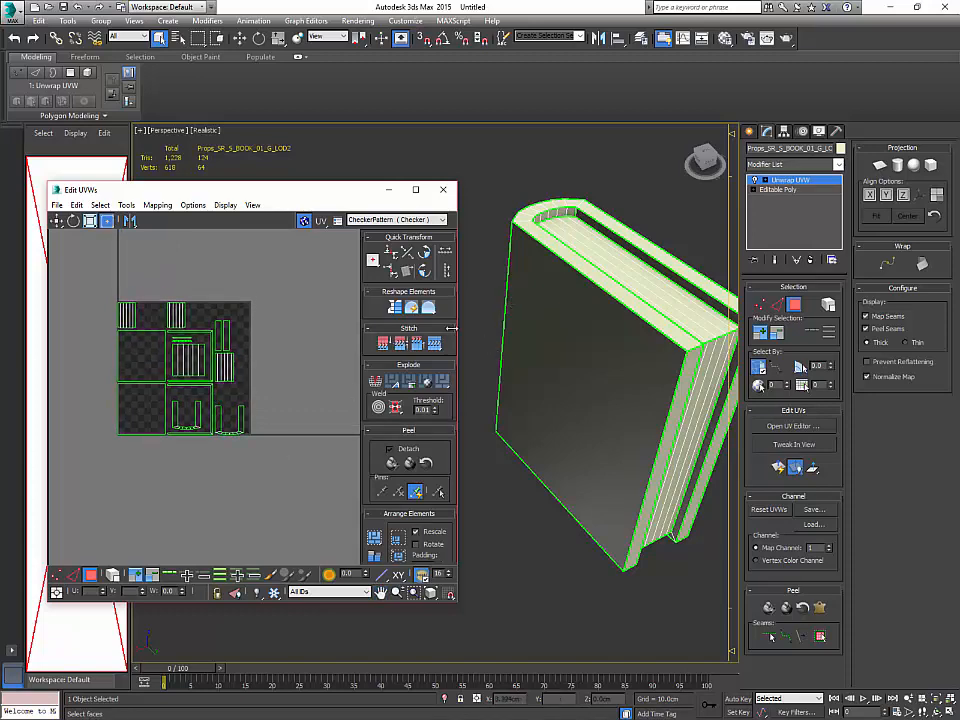
{"action": "scroll", "coordinate": [200, 373], "scroll_direction": "up", "scroll_amount": 4}
{"action": "middle_click_drag", "start_coordinate": [254, 403], "coordinate": [222, 299]}
{"action": "scroll", "coordinate": [234, 326], "scroll_direction": "up", "scroll_amount": 2}
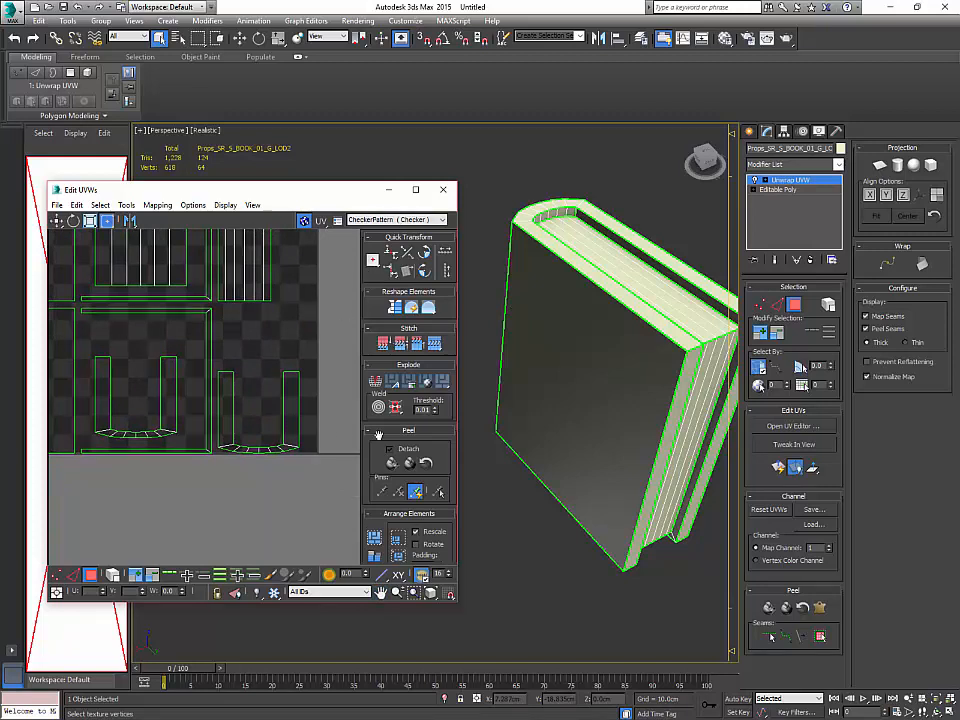
{"action": "middle_click_drag", "start_coordinate": [547, 267], "coordinate": [557, 274]}
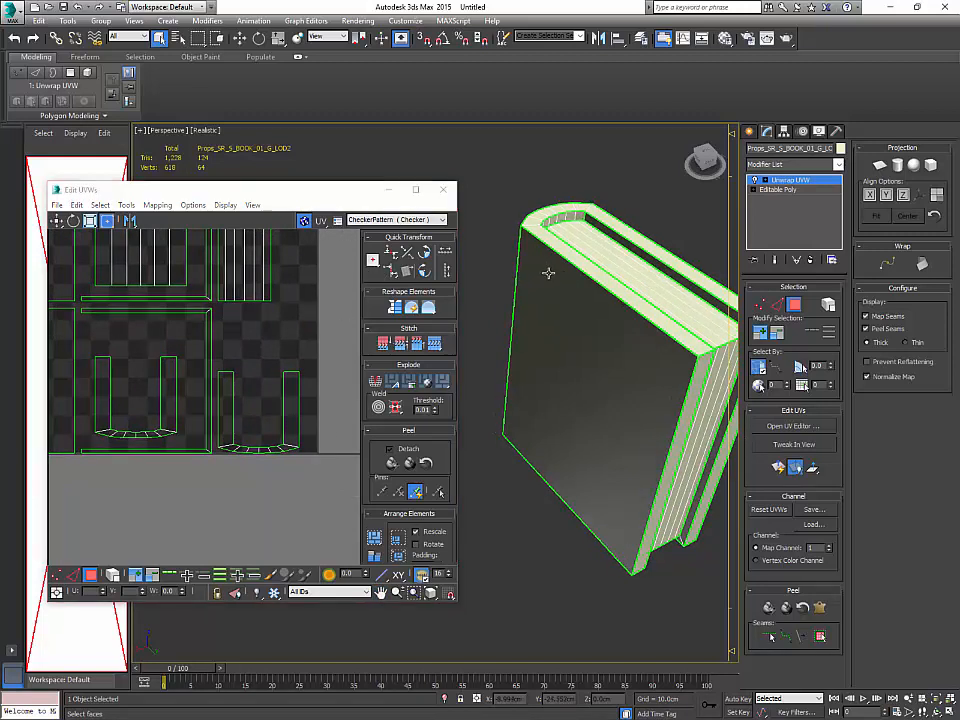
{"action": "key", "text": "m"}
{"action": "left_click", "coordinate": [222, 443]}
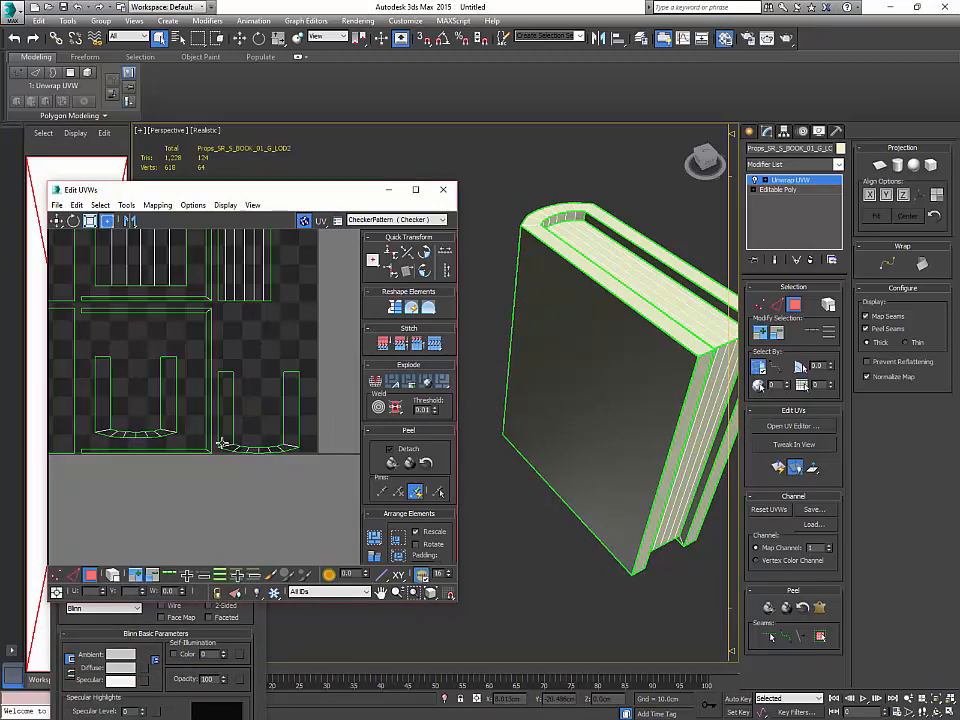
{"action": "left_click_drag", "start_coordinate": [261, 182], "coordinate": [262, 109]}
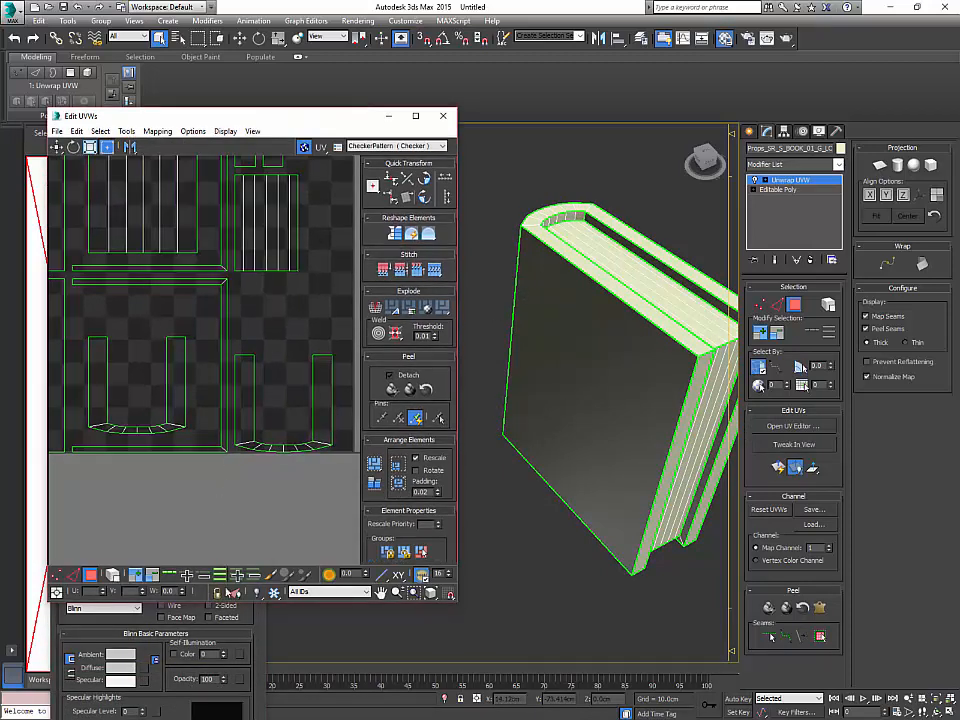
{"action": "left_click", "coordinate": [255, 623]}
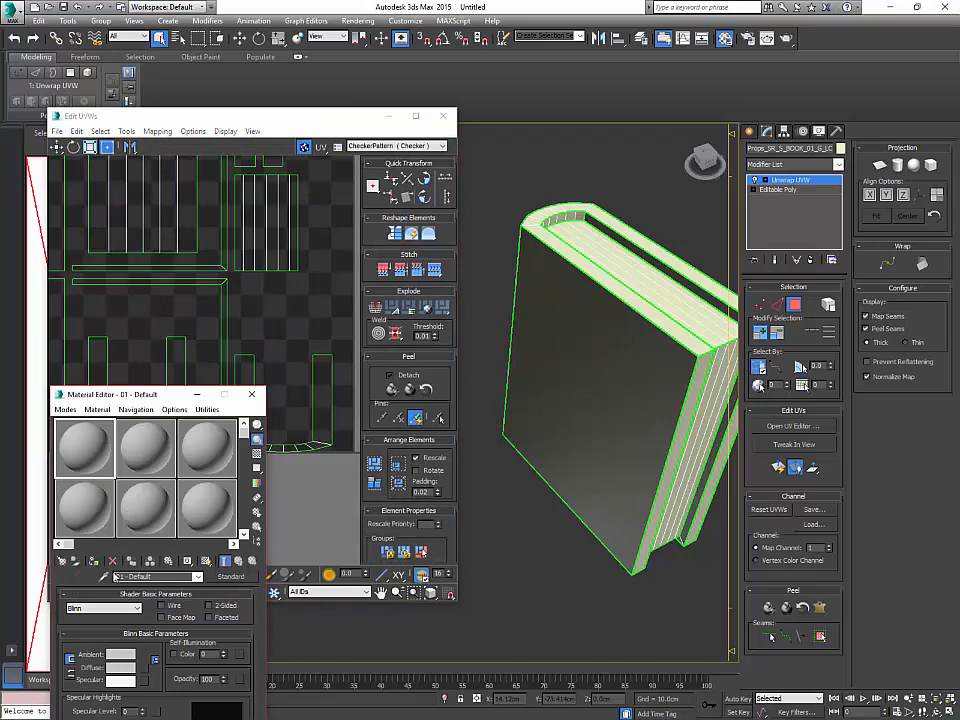
{"action": "left_click", "coordinate": [93, 561]}
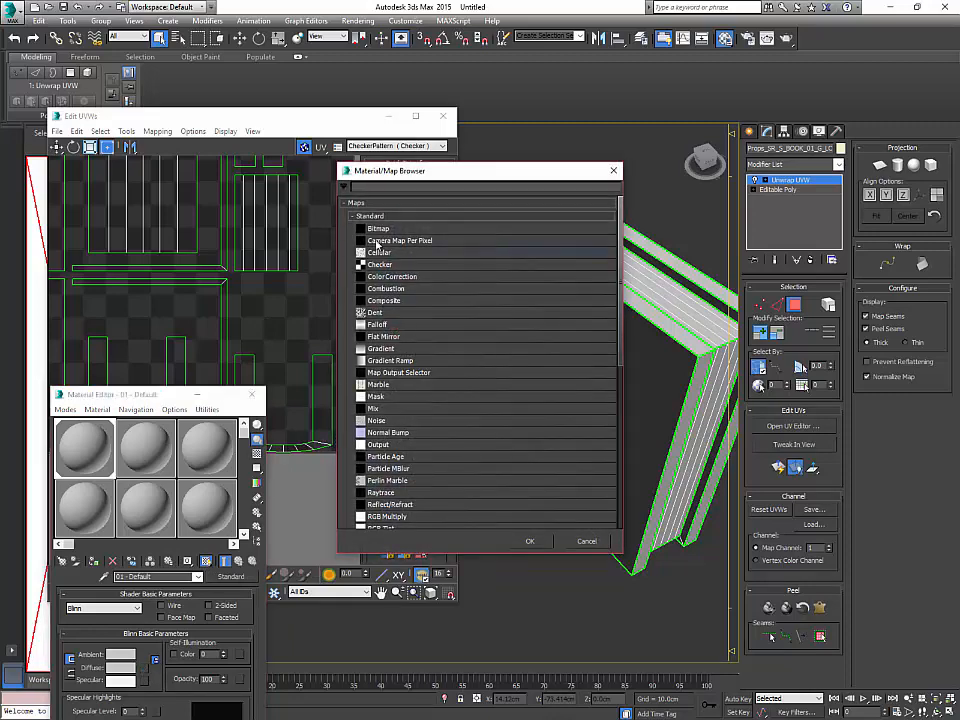
Step: Use a Checker map as the material's diffuse map and set its U and V tiling to 20
{"action": "left_click", "coordinate": [384, 266]}
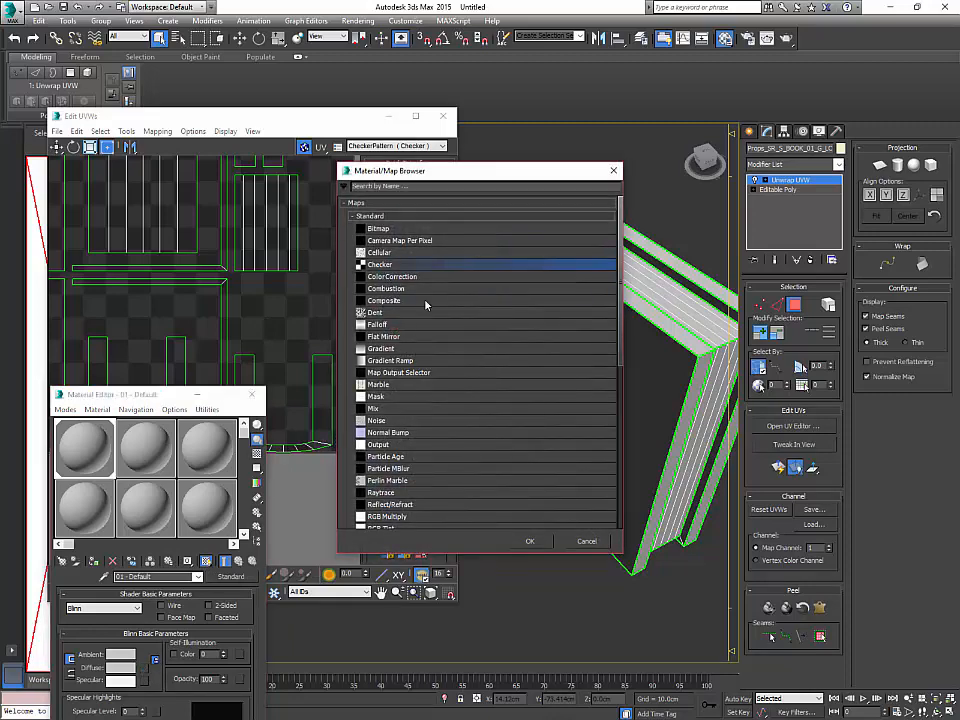
{"action": "left_click", "coordinate": [527, 540]}
{"action": "left_click", "coordinate": [260, 534]}
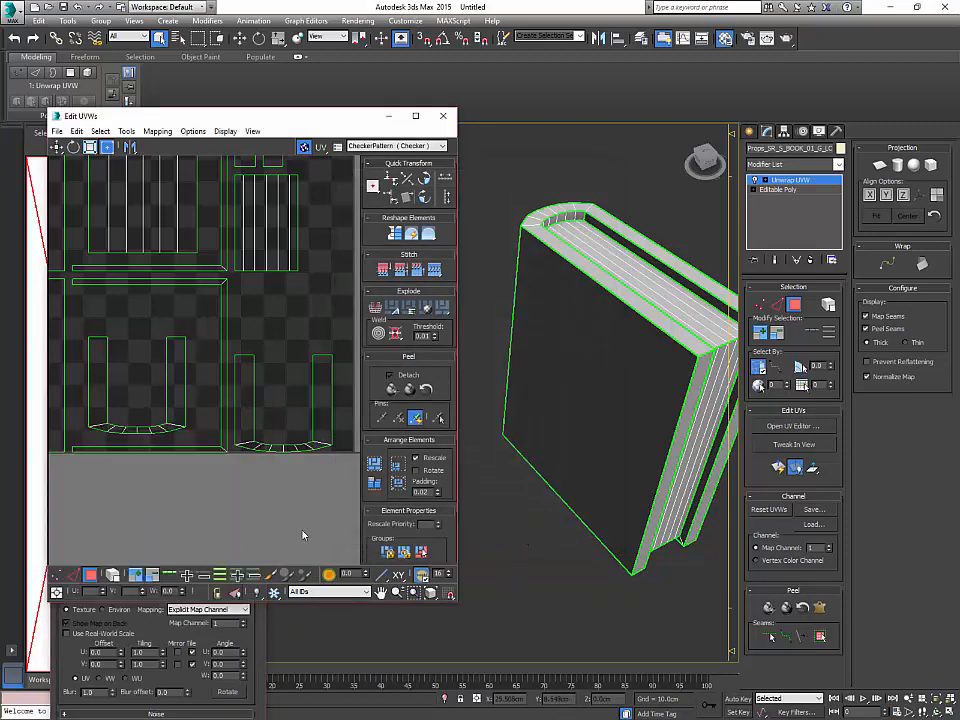
{"action": "left_click", "coordinate": [148, 609]}
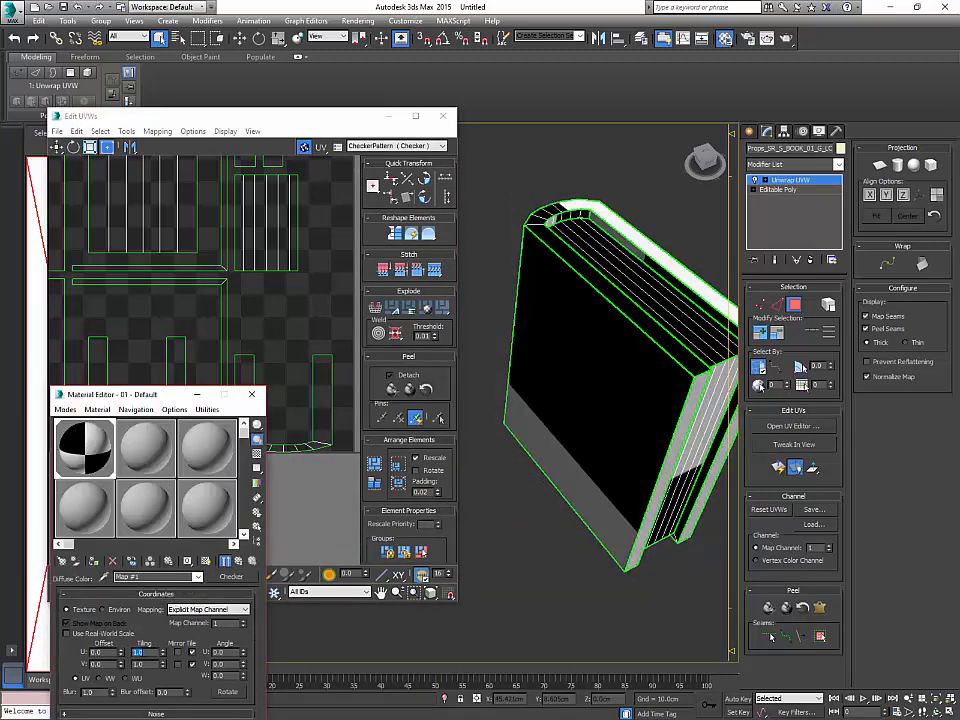
{"action": "type", "text": "20"}
{"action": "key", "text": "Return"}
{"action": "left_click", "coordinate": [274, 551]}
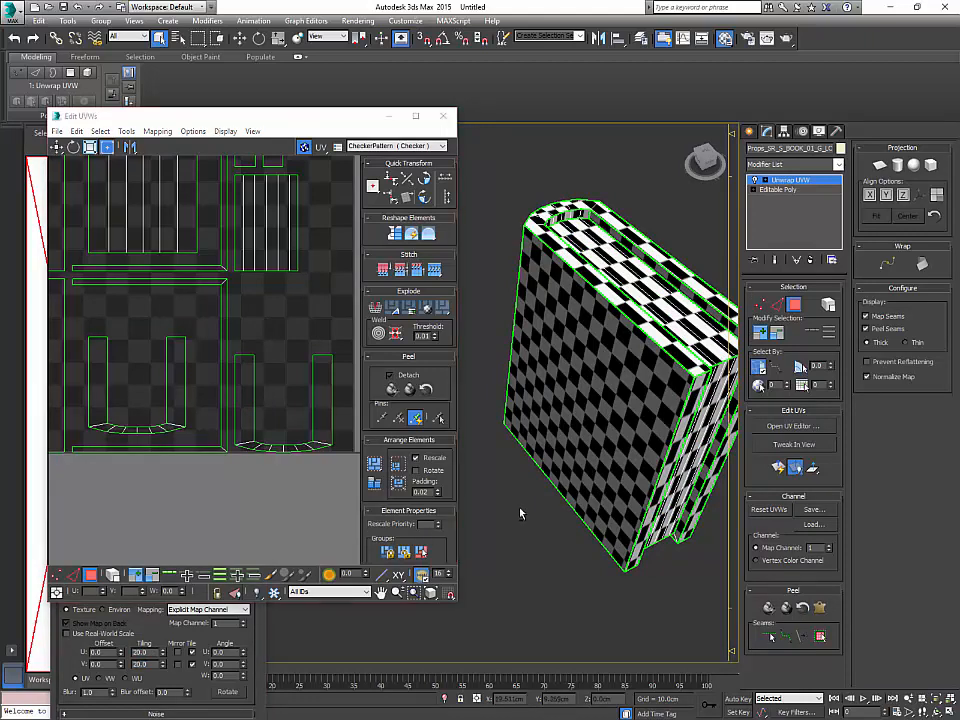
Step: Enable UV selection by element, select the distorted U-shaped cover-edge element and Quick Peel it
{"action": "middle_click_drag", "start_coordinate": [519, 514], "coordinate": [610, 373], "text": "alt"}
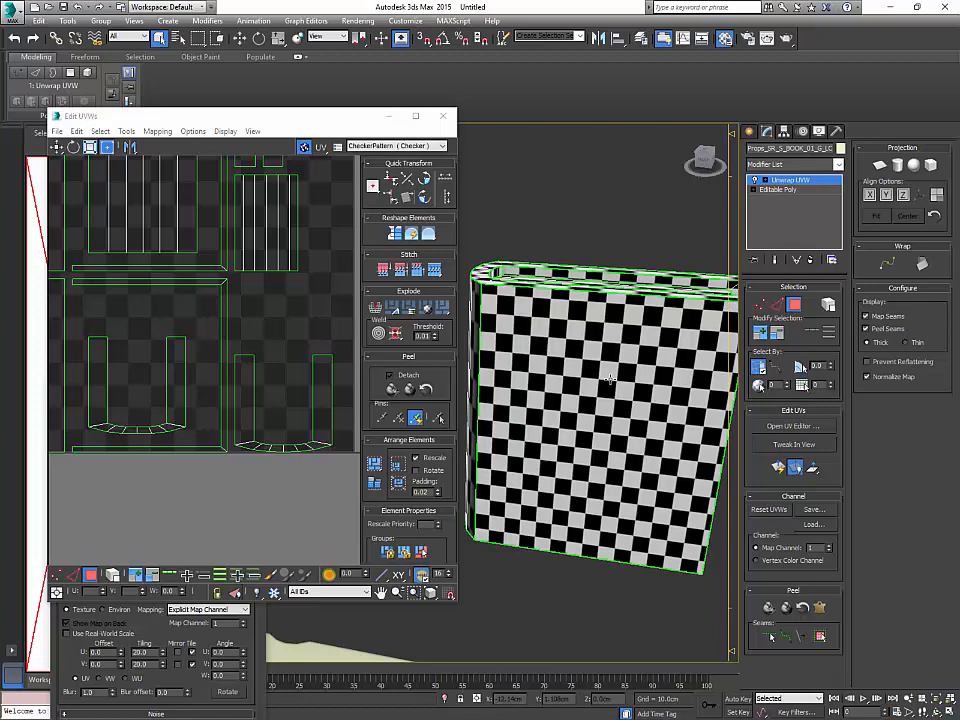
{"action": "middle_click_drag", "start_coordinate": [610, 378], "coordinate": [586, 358], "text": "alt"}
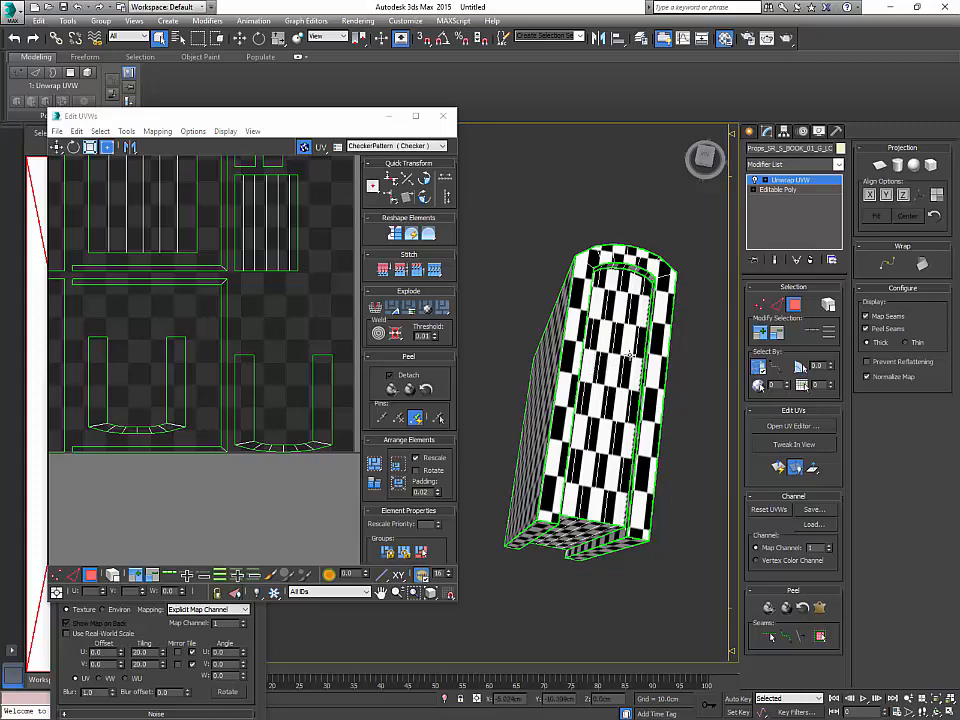
{"action": "middle_click_drag", "start_coordinate": [623, 360], "coordinate": [605, 328], "text": "alt"}
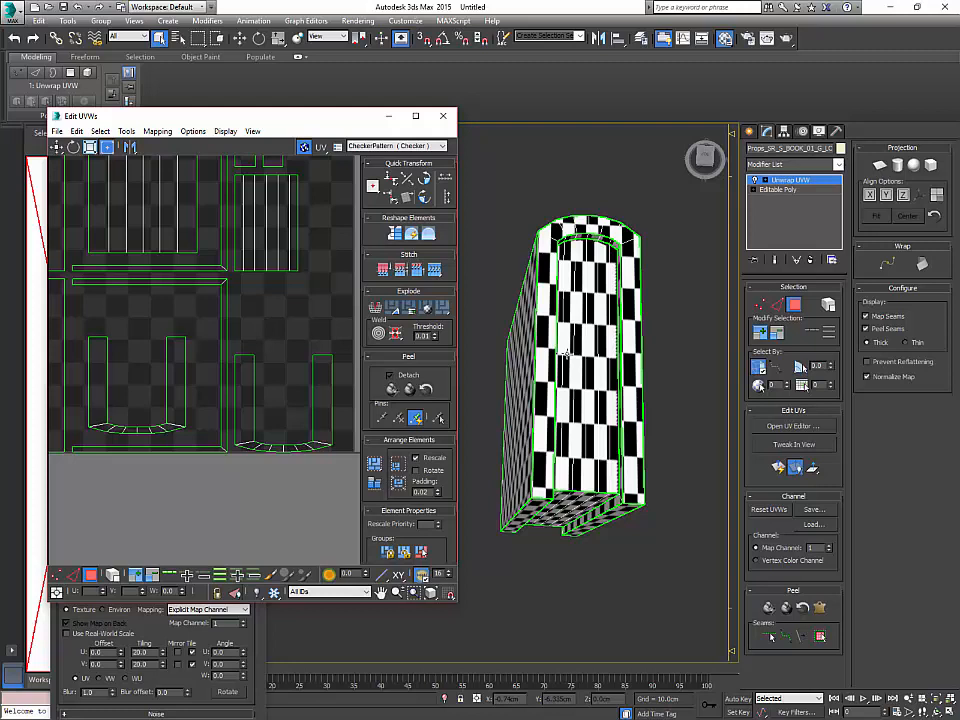
{"action": "left_click", "coordinate": [324, 379]}
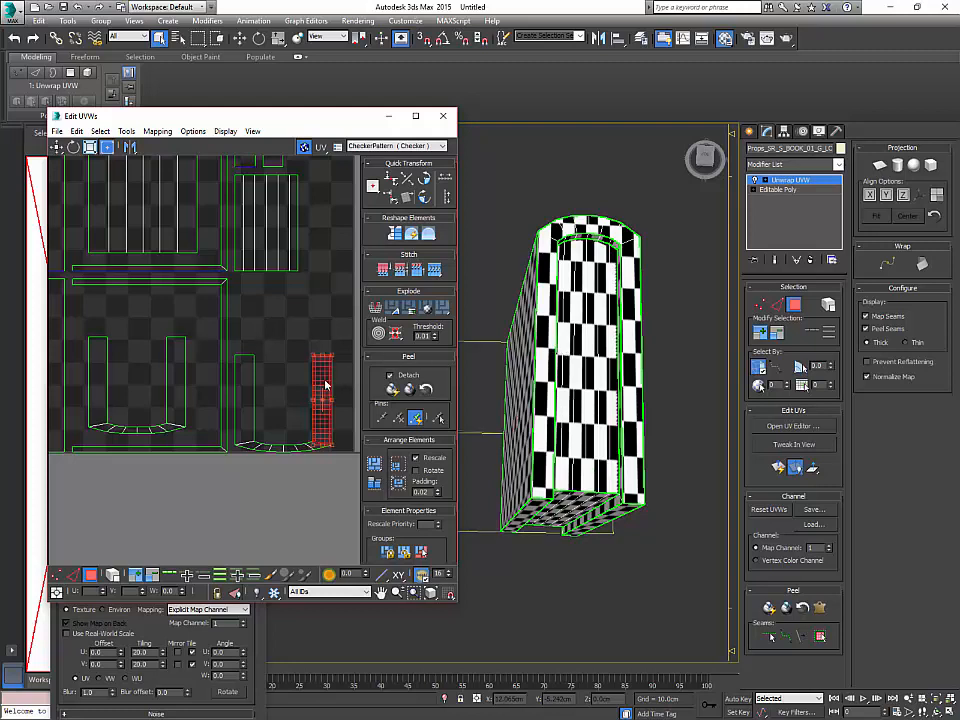
{"action": "left_click", "coordinate": [138, 536]}
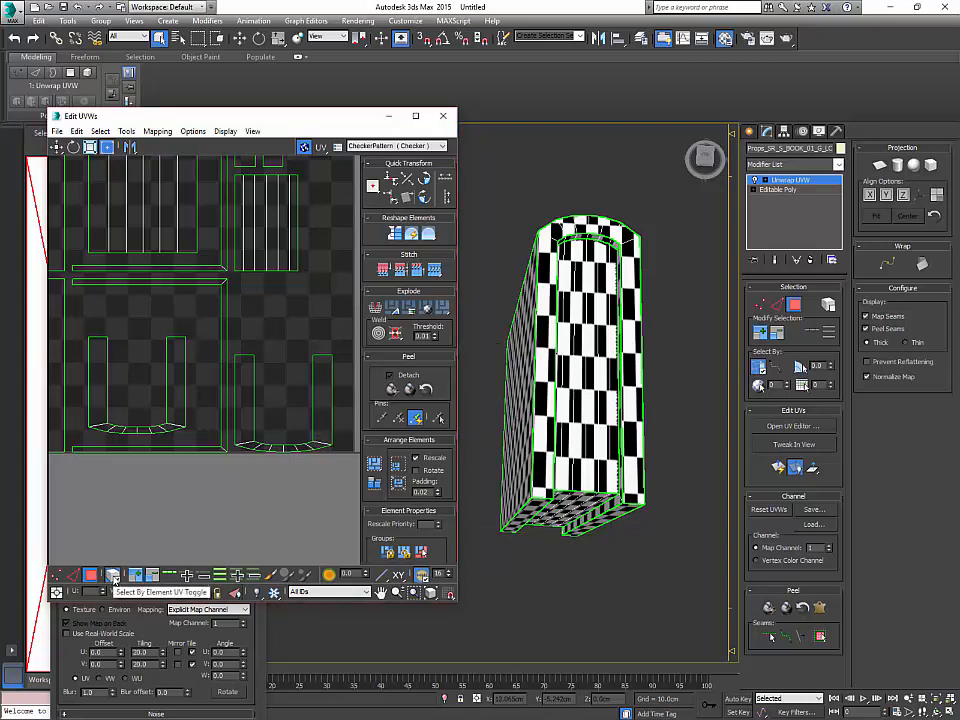
{"action": "left_click", "coordinate": [327, 410]}
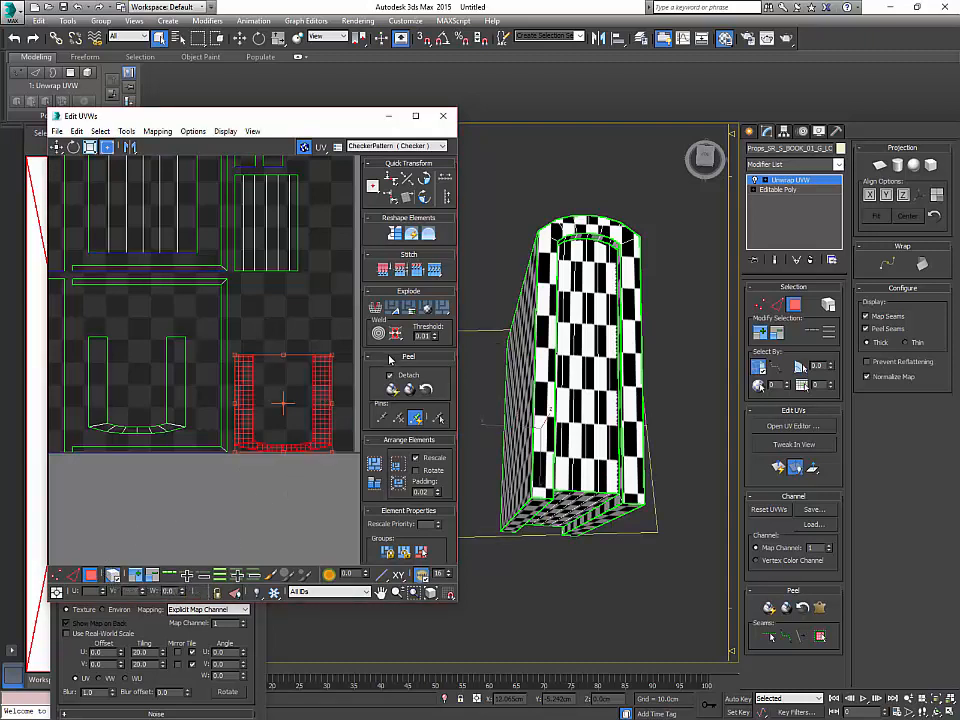
{"action": "left_click", "coordinate": [392, 389]}
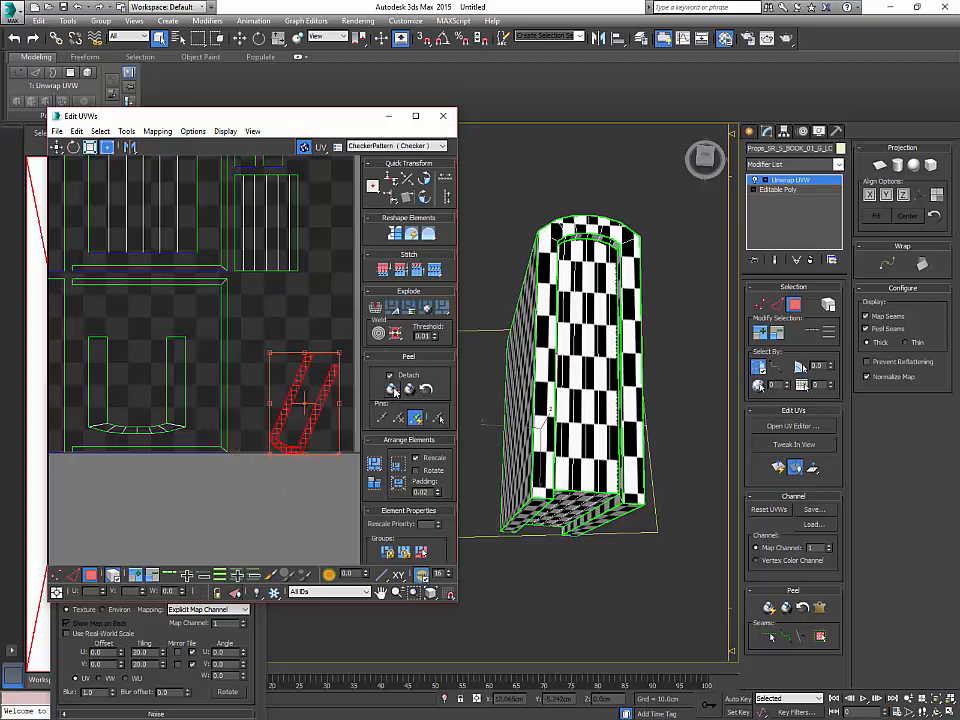
Step: Rotate the peeled U-shaped element roughly upright and scale it up until its checkers match the neighbouring faces
{"action": "middle_click_drag", "start_coordinate": [561, 424], "coordinate": [540, 262], "text": "alt"}
{"action": "middle_click_drag", "start_coordinate": [335, 320], "coordinate": [330, 314]}
{"action": "key", "text": "e"}
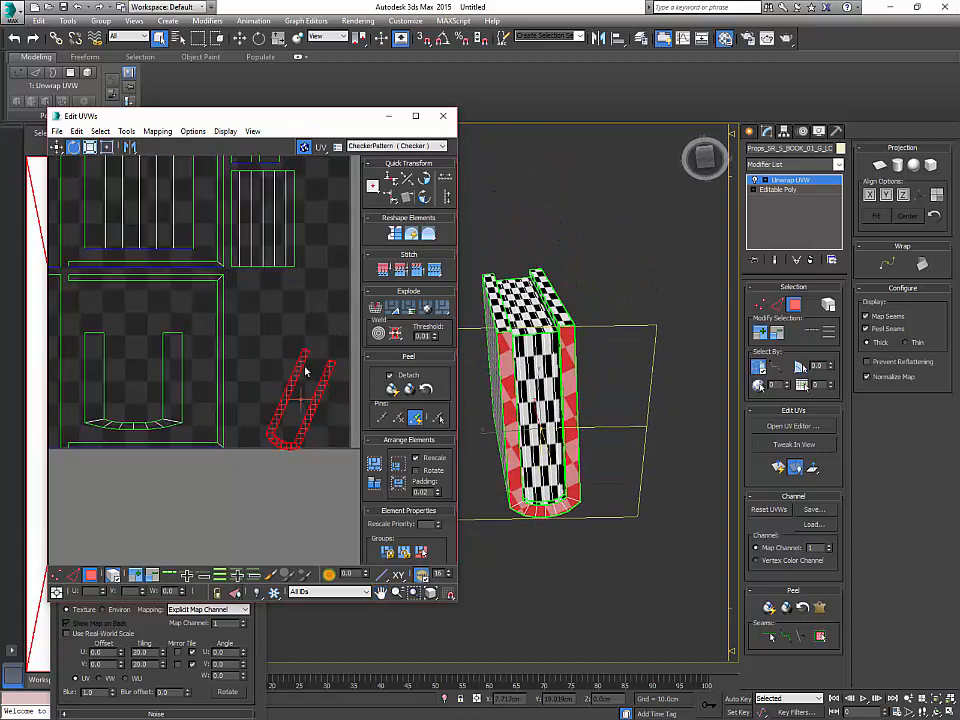
{"action": "left_click_drag", "start_coordinate": [299, 361], "coordinate": [271, 343]}
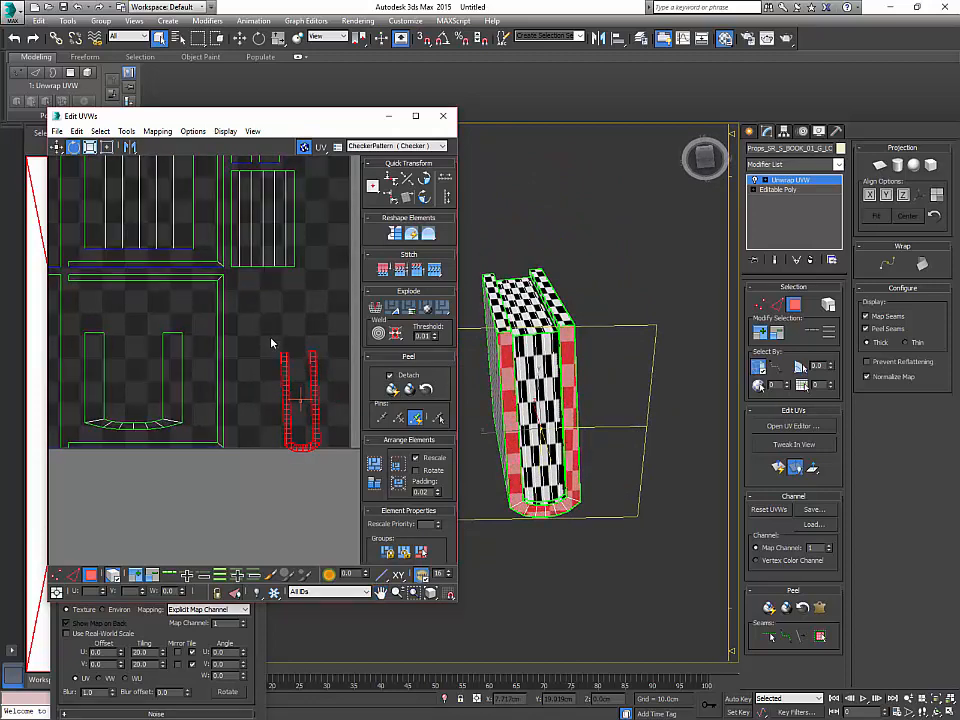
{"action": "left_click", "coordinate": [277, 341]}
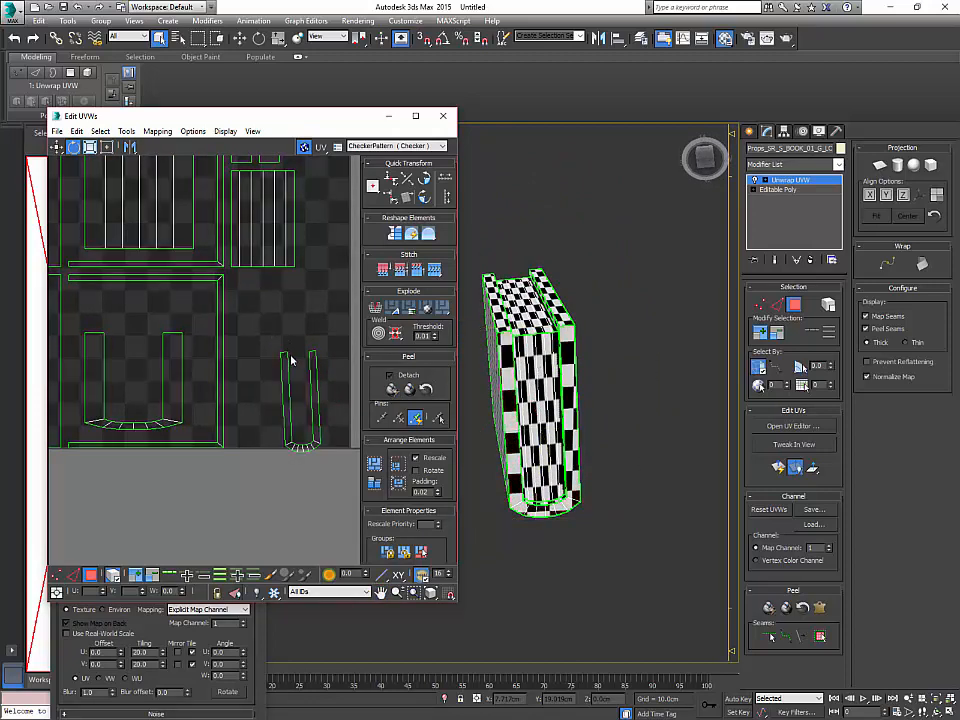
{"action": "left_click", "coordinate": [283, 357]}
{"action": "left_click_drag", "start_coordinate": [283, 357], "coordinate": [311, 336]}
{"action": "key", "text": "r"}
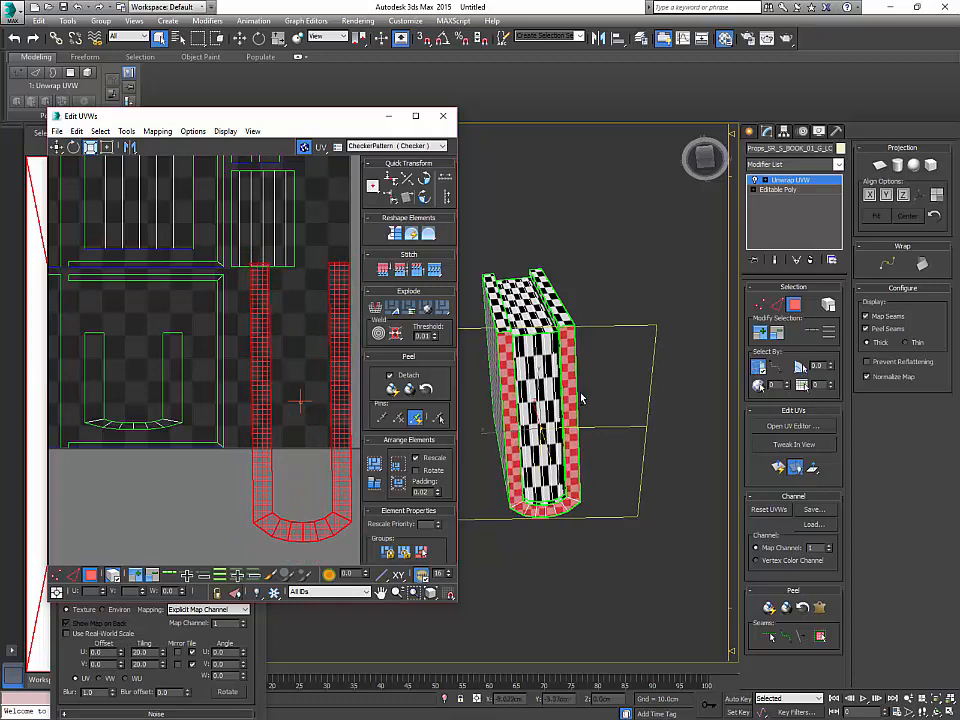
Step: Quick Peel the other U-shaped cover-edge element and enlarge it in the UV layout
{"action": "middle_click_drag", "start_coordinate": [581, 396], "coordinate": [566, 491], "text": "alt"}
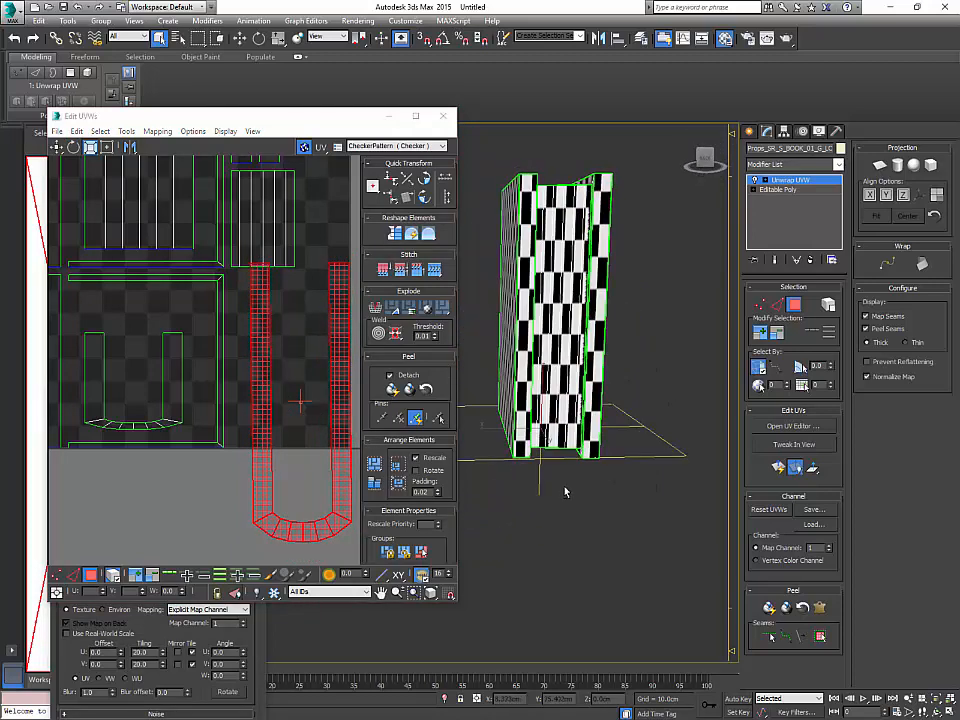
{"action": "left_click", "coordinate": [180, 383]}
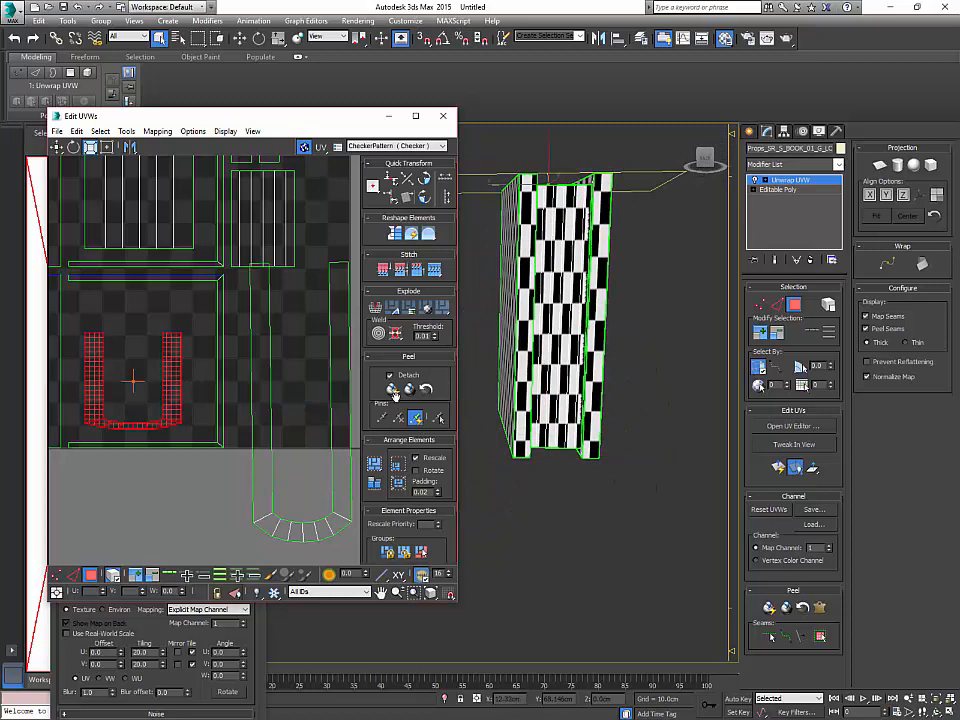
{"action": "left_click", "coordinate": [393, 390]}
{"action": "scroll", "coordinate": [219, 394], "scroll_direction": "down", "scroll_amount": 2}
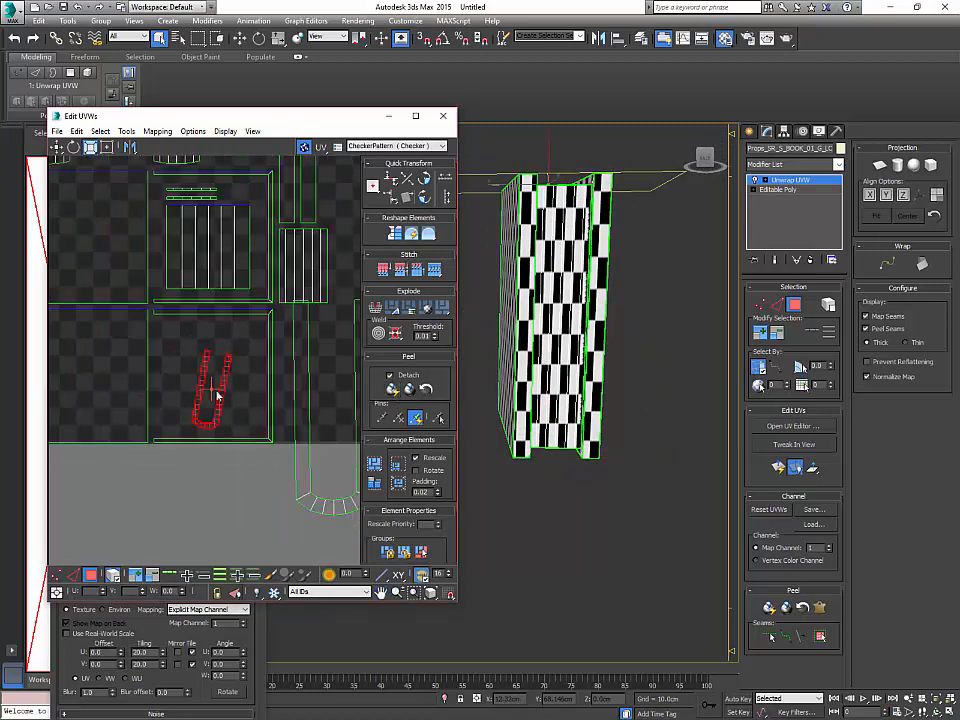
{"action": "left_click_drag", "start_coordinate": [223, 386], "coordinate": [233, 355]}
{"action": "scroll", "coordinate": [233, 355], "scroll_direction": "down", "scroll_amount": 4}
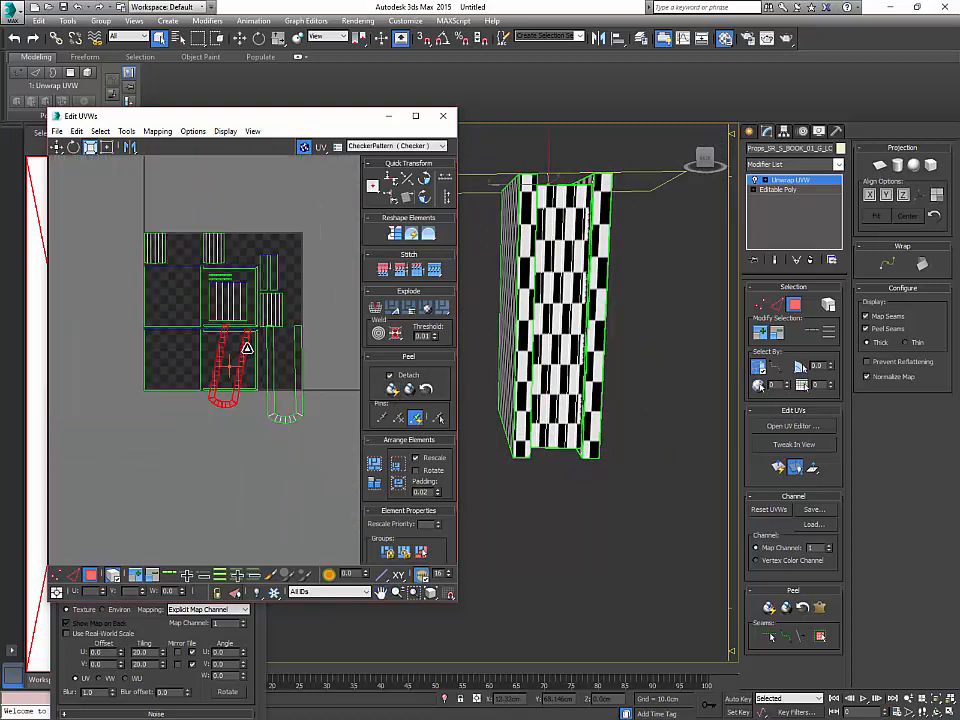
Step: Rescale and pack all UV elements together, and rotate the tilted U-shaped element upright
{"action": "key", "text": "ctrl+a"}
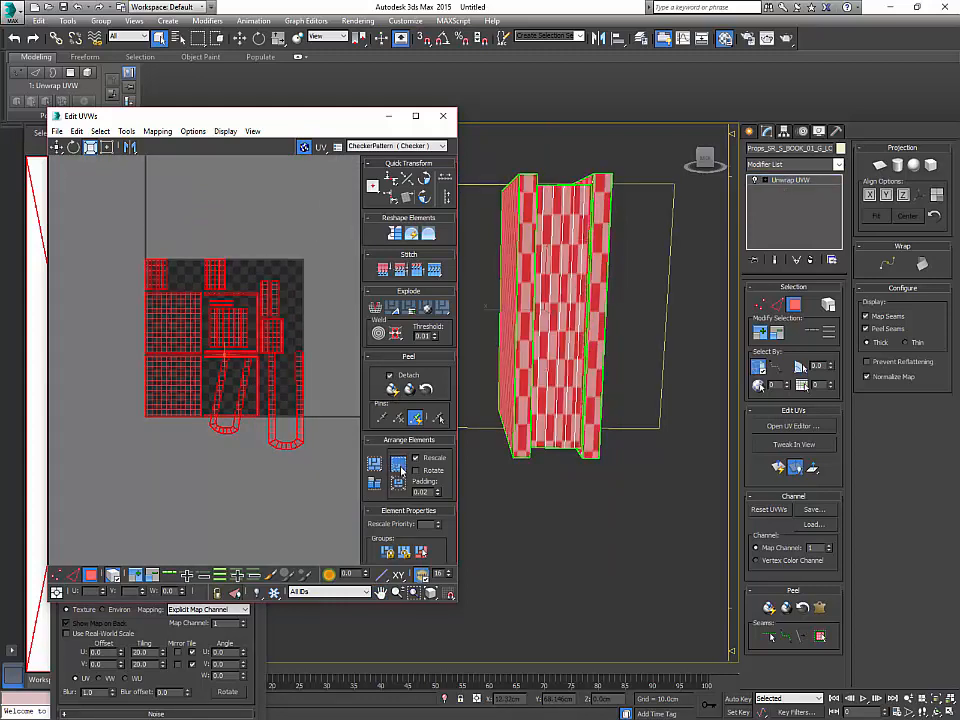
{"action": "left_click", "coordinate": [399, 465]}
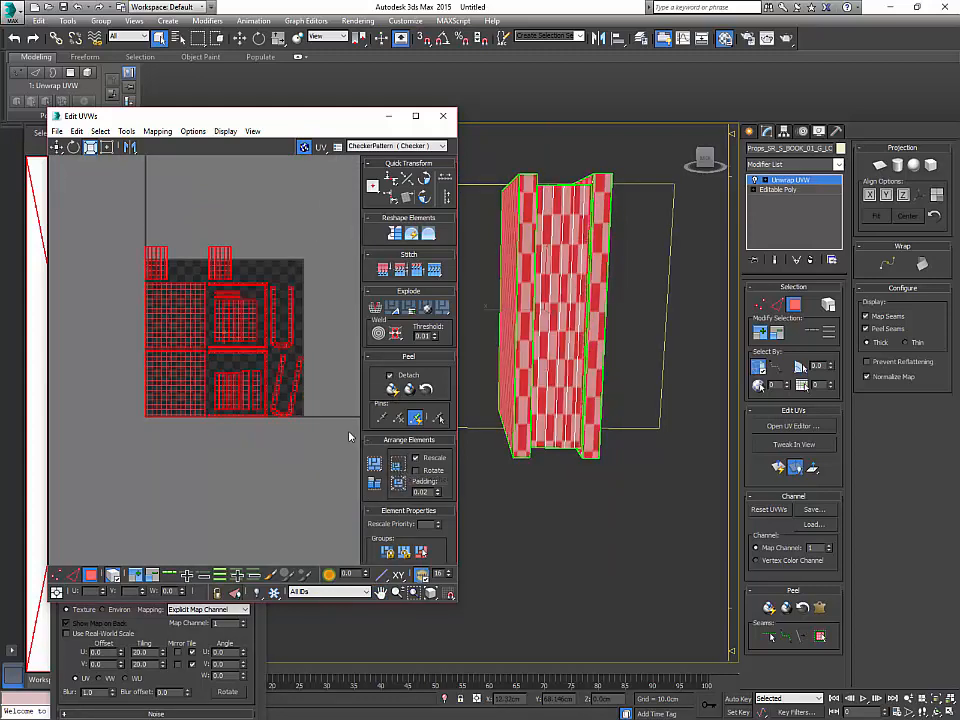
{"action": "scroll", "coordinate": [324, 399], "scroll_direction": "up", "scroll_amount": 3}
{"action": "left_click", "coordinate": [321, 409]}
{"action": "scroll", "coordinate": [285, 381], "scroll_direction": "up", "scroll_amount": 2}
{"action": "left_click", "coordinate": [270, 375]}
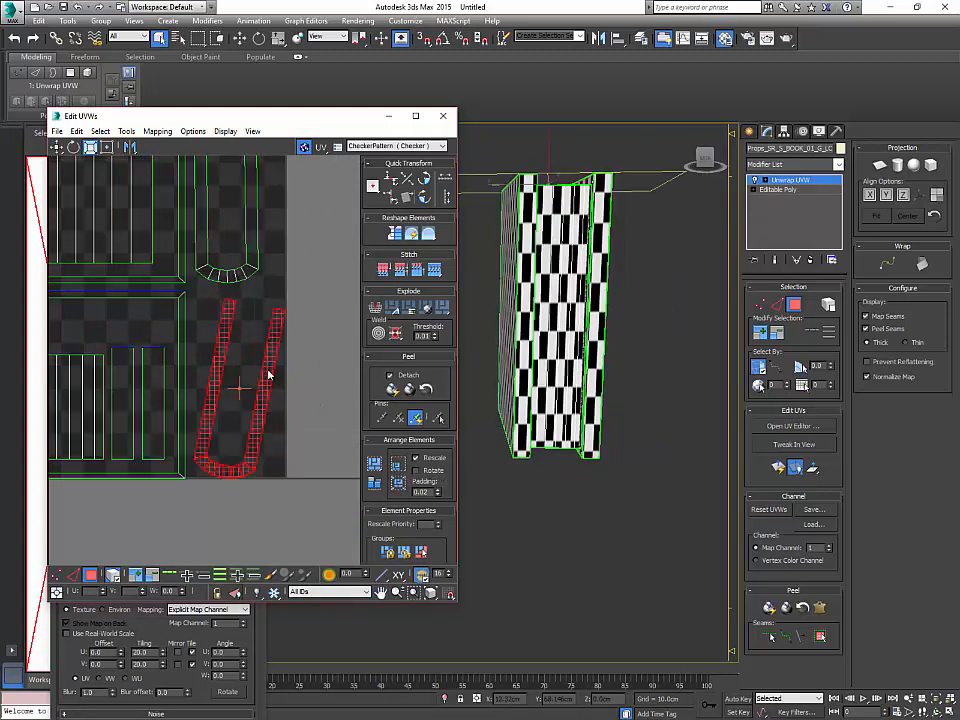
{"action": "left_click_drag", "start_coordinate": [272, 368], "coordinate": [270, 357]}
{"action": "scroll", "coordinate": [308, 385], "scroll_direction": "down", "scroll_amount": 2}
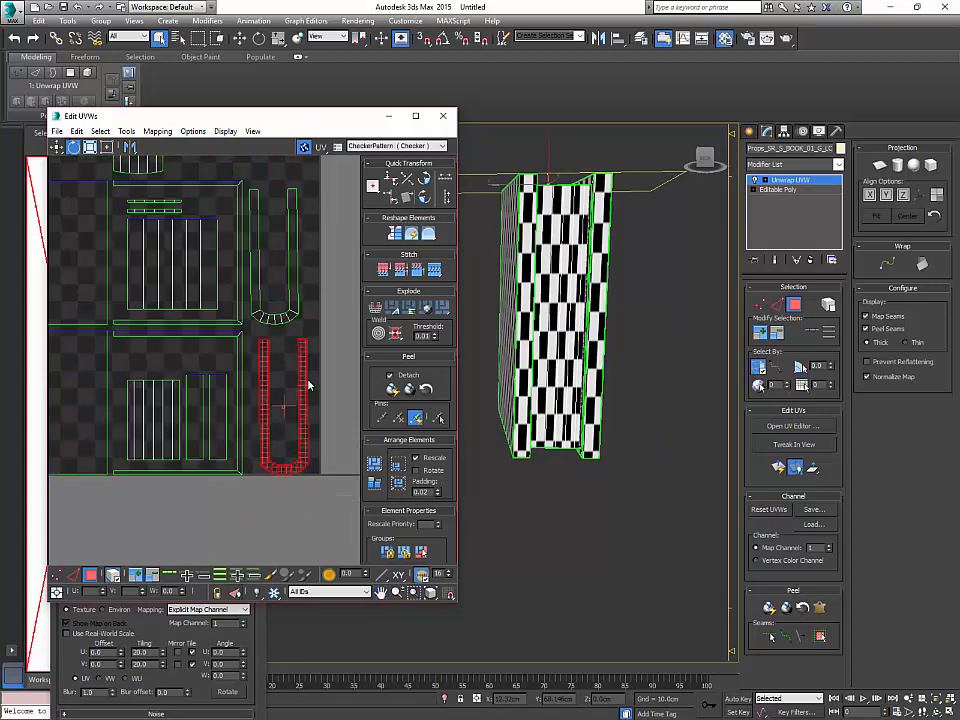
{"action": "left_click", "coordinate": [326, 371]}
{"action": "scroll", "coordinate": [326, 365], "scroll_direction": "down", "scroll_amount": 3}
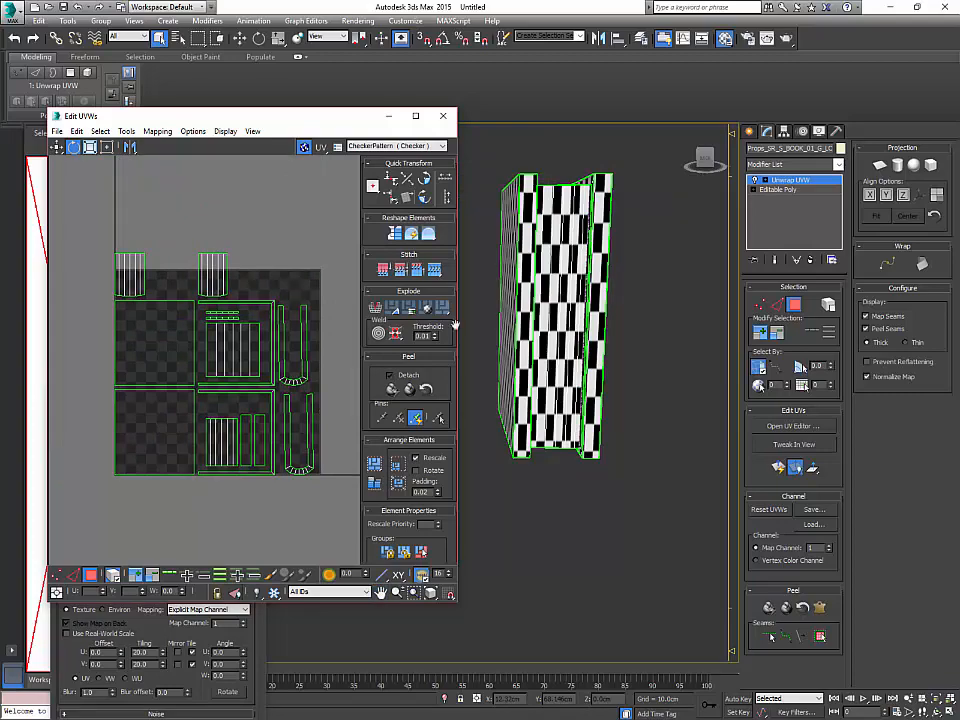
Step: Stretch the book spine's UV element vertically to even out its checkers and move it outside the UV square
{"action": "middle_click_drag", "start_coordinate": [545, 370], "coordinate": [675, 330], "text": "alt"}
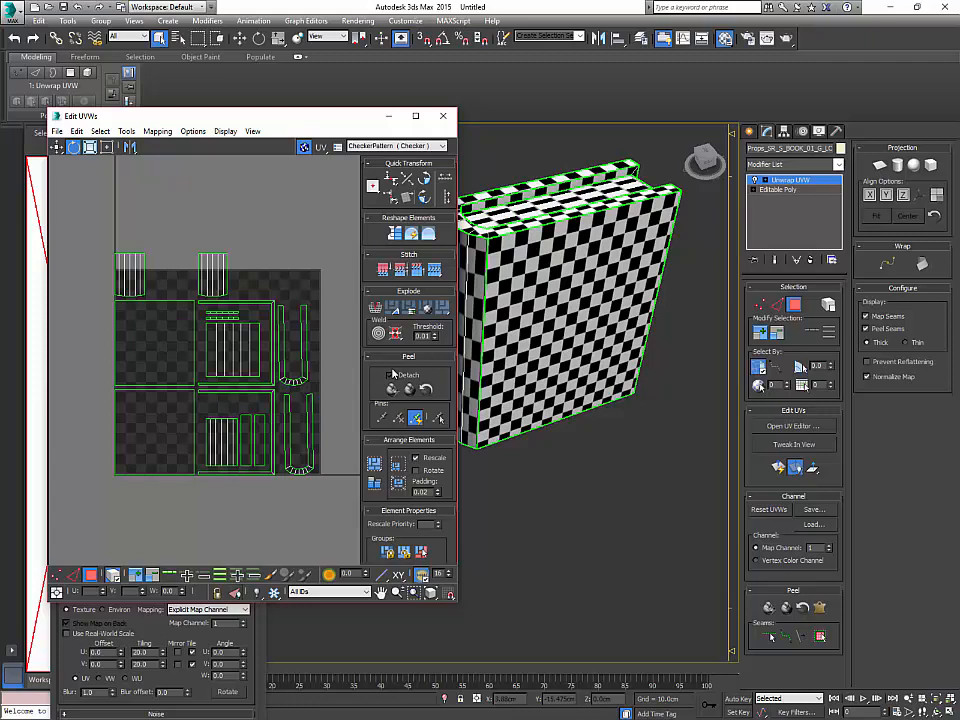
{"action": "left_click", "coordinate": [476, 383]}
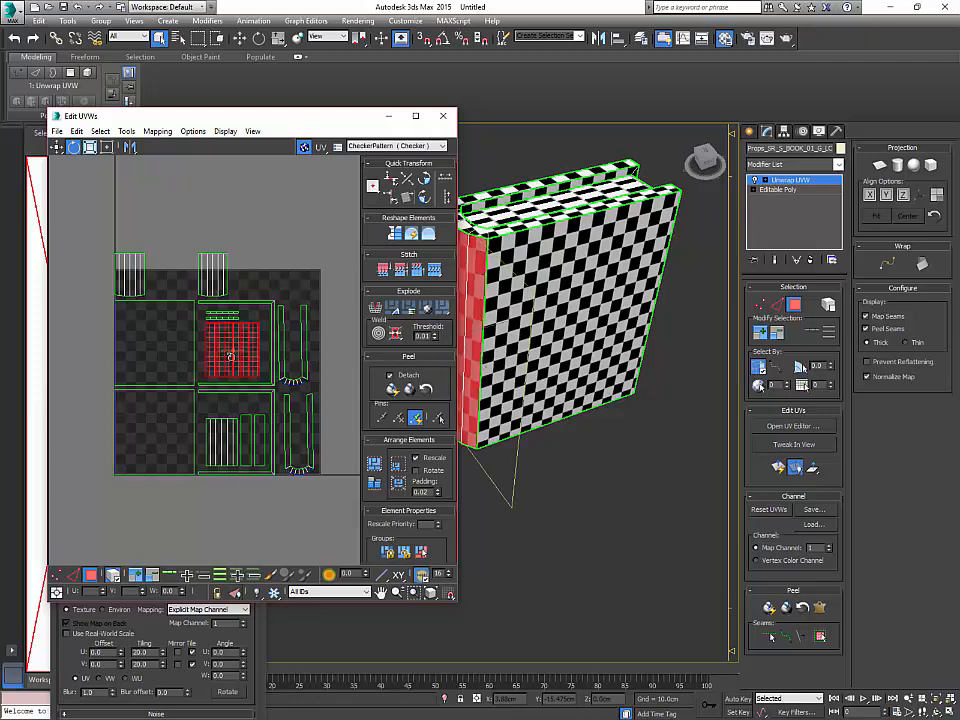
{"action": "middle_click_drag", "start_coordinate": [476, 383], "coordinate": [511, 366], "text": "alt"}
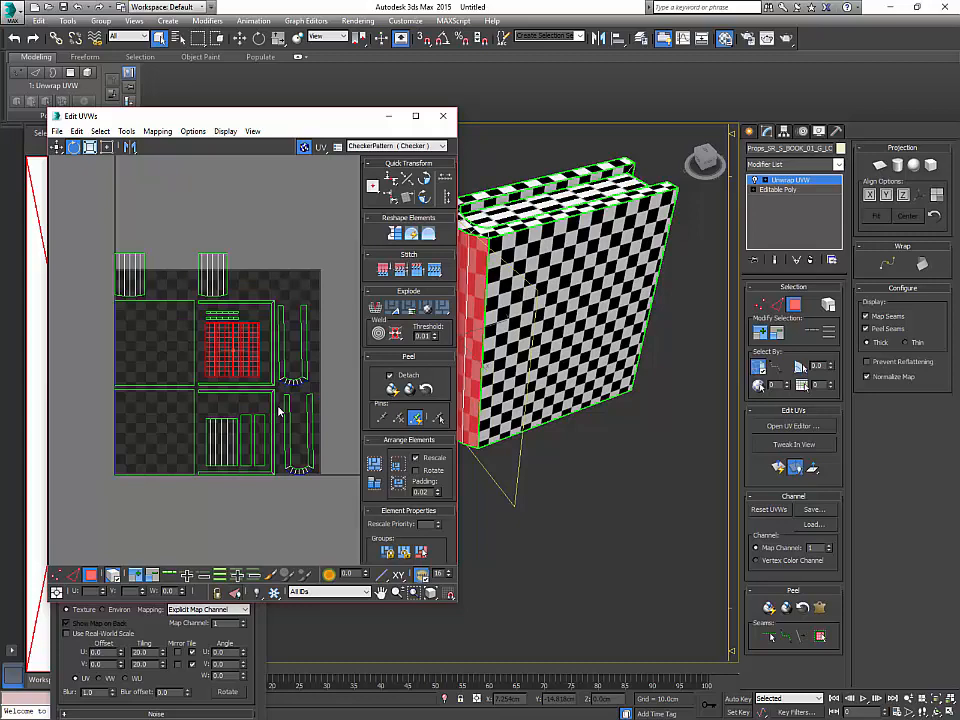
{"action": "scroll", "coordinate": [281, 349], "scroll_direction": "up", "scroll_amount": 3}
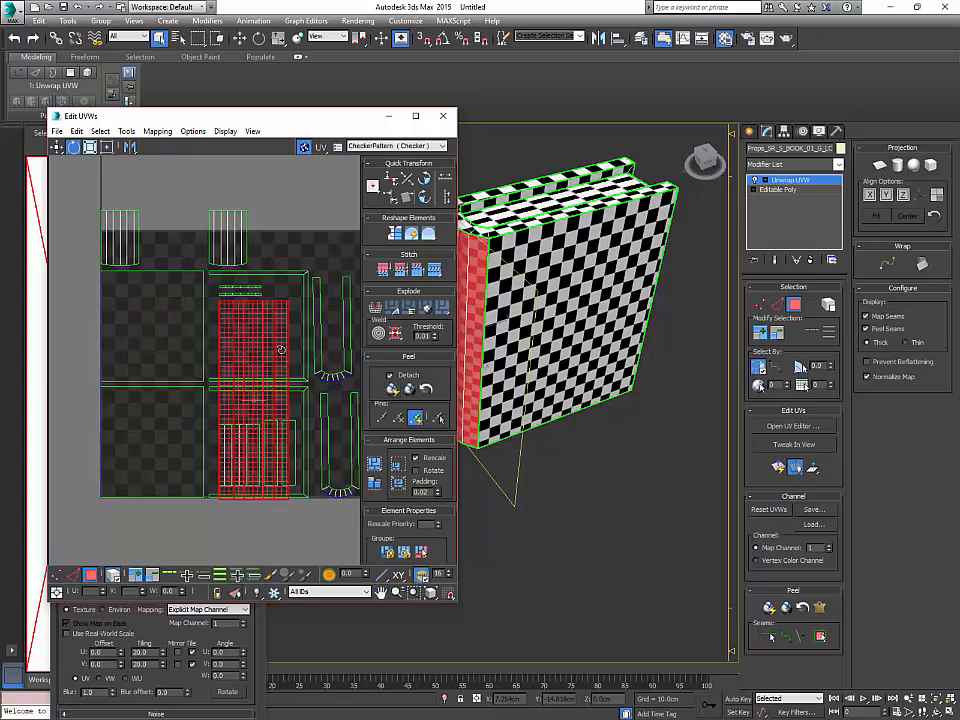
{"action": "scroll", "coordinate": [281, 349], "scroll_direction": "down", "scroll_amount": 3}
{"action": "key", "text": "w"}
{"action": "left_click_drag", "start_coordinate": [262, 312], "coordinate": [141, 352]}
{"action": "left_click", "coordinate": [152, 340]}
{"action": "left_click", "coordinate": [140, 378]}
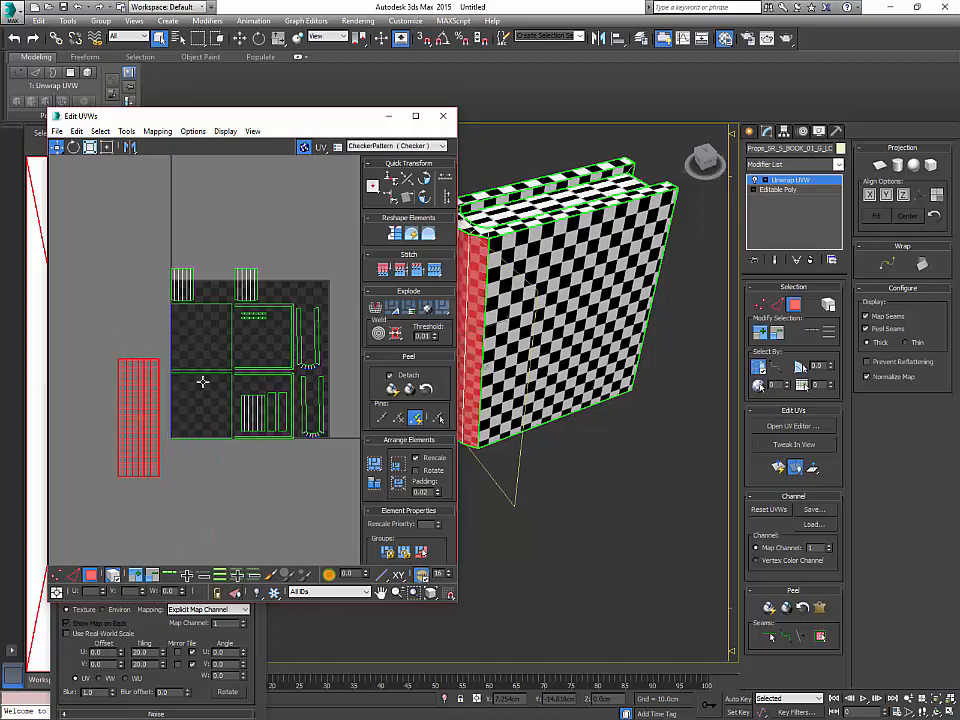
Step: Select the upper large cover panel's UV element and stitch the adjoining U-shaped edge element to it
{"action": "middle_click_drag", "start_coordinate": [202, 381], "coordinate": [210, 362]}
{"action": "scroll", "coordinate": [193, 360], "scroll_direction": "up", "scroll_amount": 2}
{"action": "middle_click_drag", "start_coordinate": [221, 287], "coordinate": [129, 294]}
{"action": "left_click", "coordinate": [94, 272]}
{"action": "left_click", "coordinate": [116, 330]}
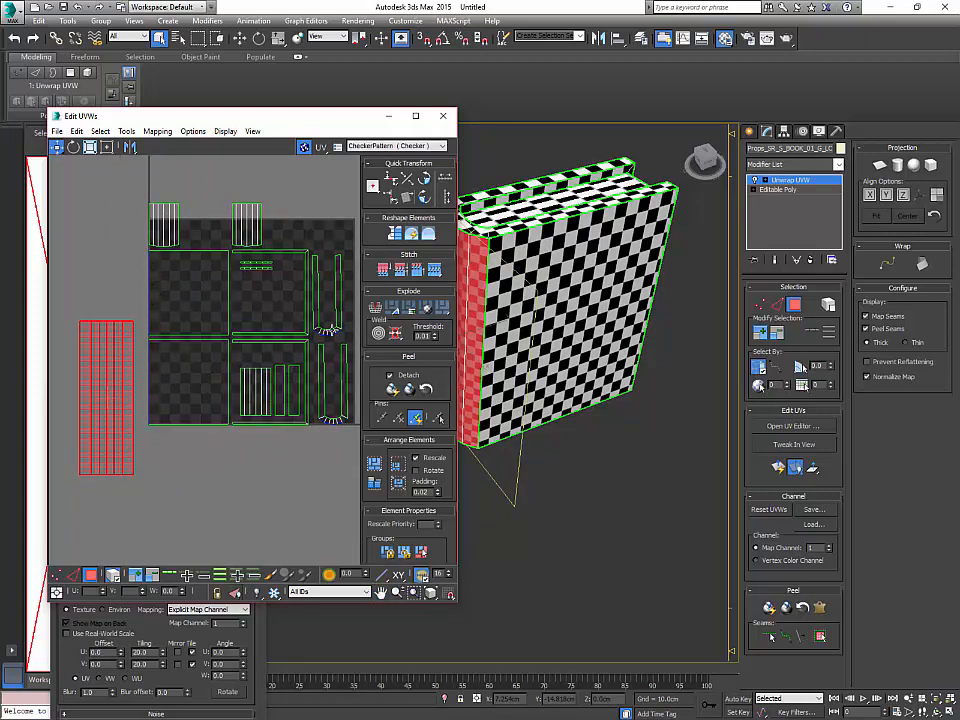
{"action": "left_click", "coordinate": [192, 272]}
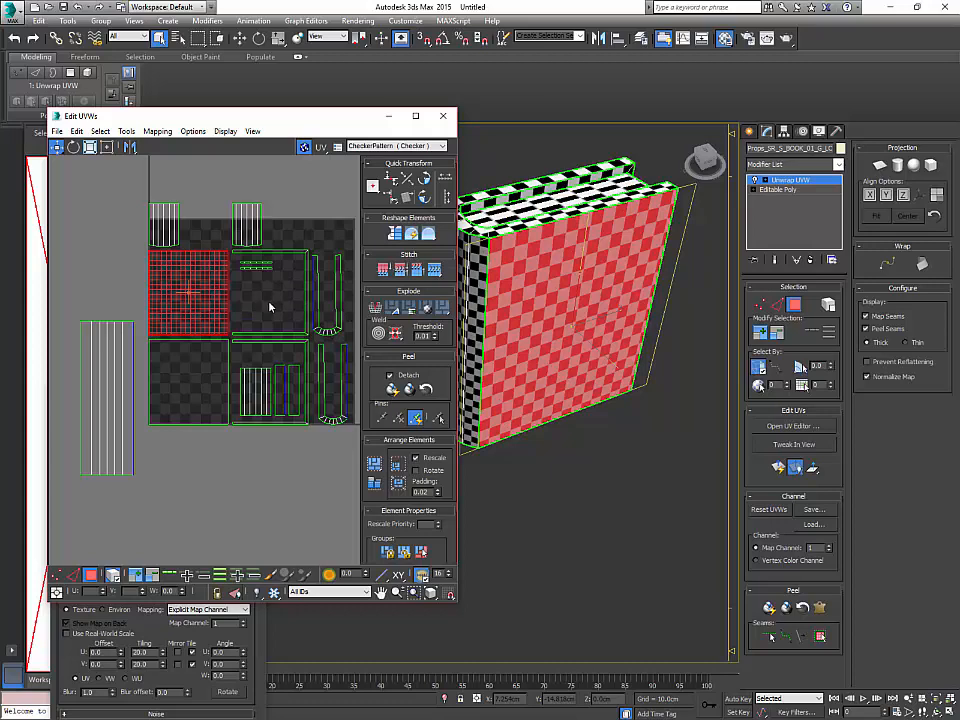
{"action": "left_click", "coordinate": [190, 249]}
{"action": "left_click", "coordinate": [185, 272]}
{"action": "left_click", "coordinate": [435, 272]}
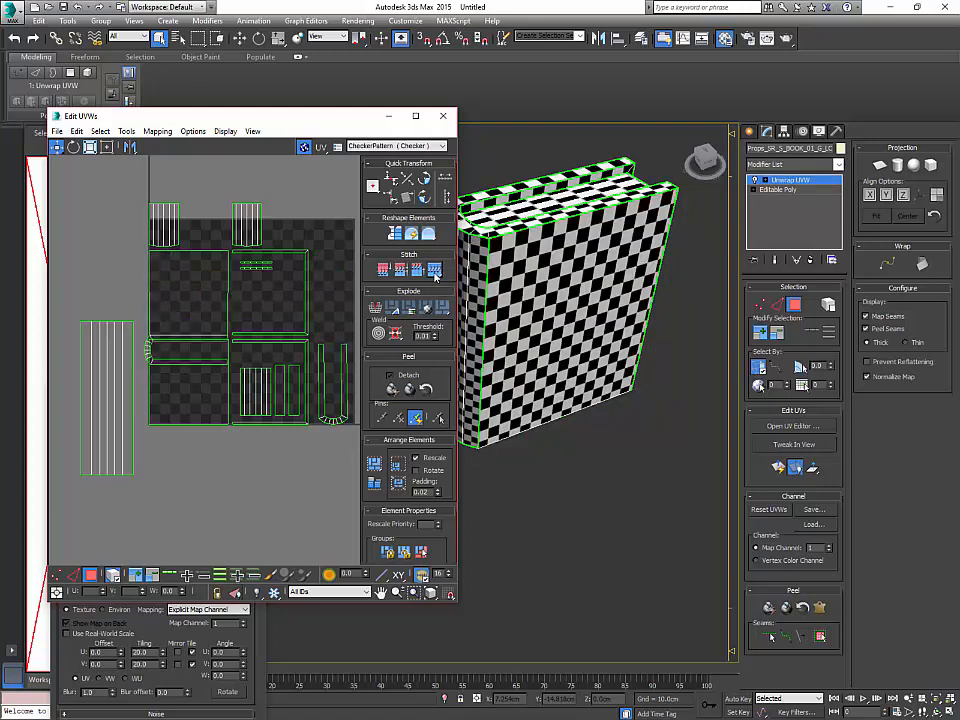
Step: Move the stitched cover panel and edge element below the UV square
{"action": "left_click", "coordinate": [165, 283]}
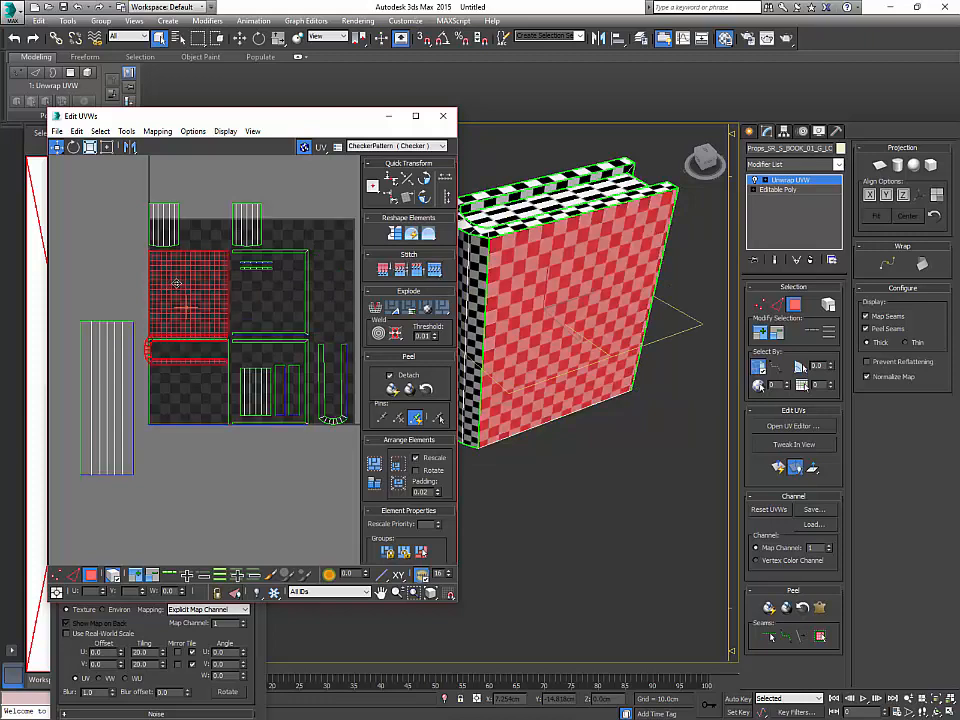
{"action": "scroll", "coordinate": [190, 278], "scroll_direction": "down", "scroll_amount": 2}
{"action": "left_click_drag", "start_coordinate": [204, 274], "coordinate": [227, 445]}
{"action": "left_click", "coordinate": [207, 331]}
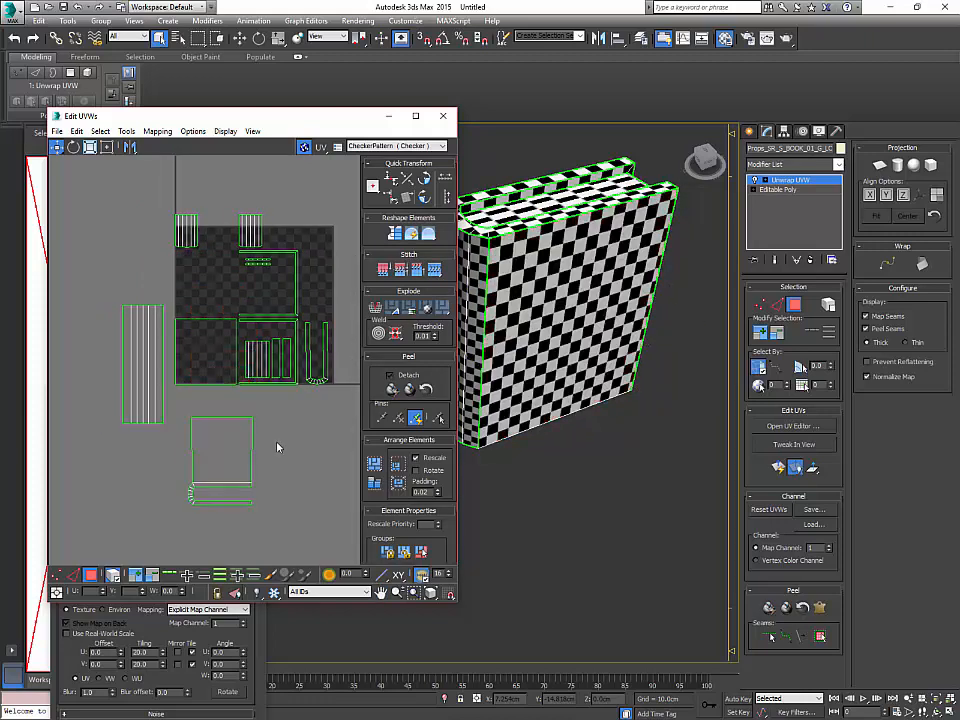
{"action": "left_click", "coordinate": [240, 432]}
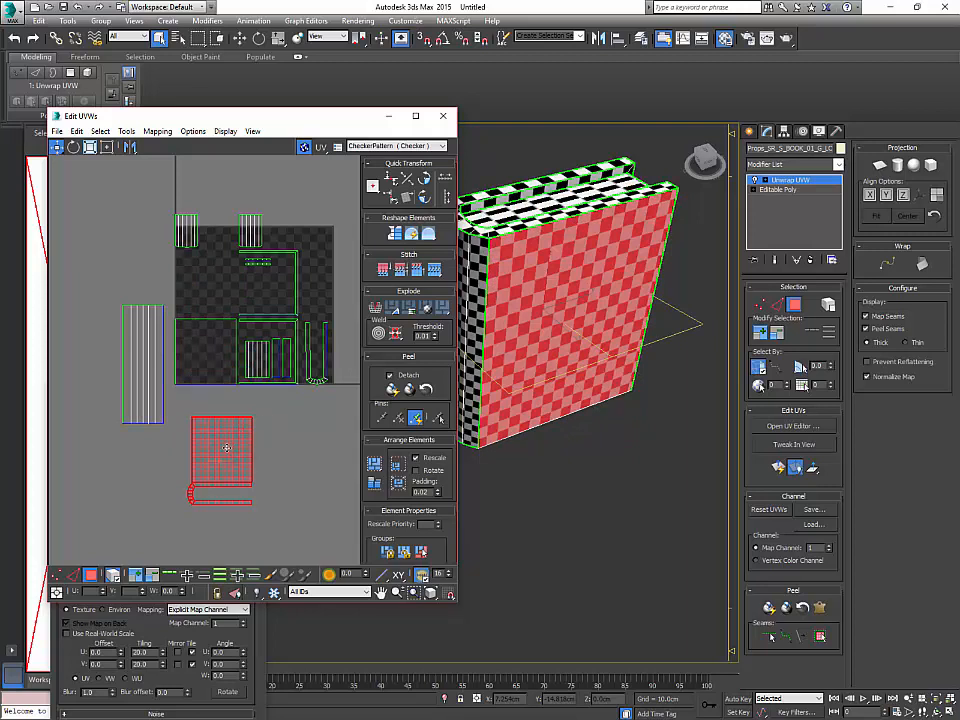
Step: Stitch the book spine's UV element to the outer side edge of the cover panel below the UV square
{"action": "left_click", "coordinate": [115, 577]}
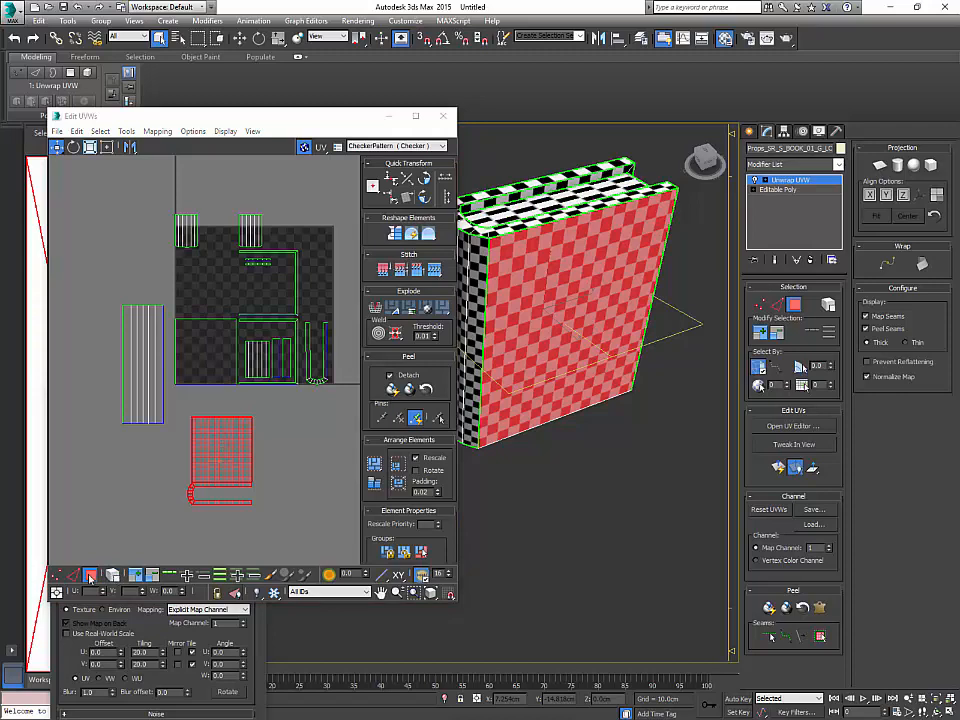
{"action": "key", "text": "2"}
{"action": "left_click", "coordinate": [190, 453]}
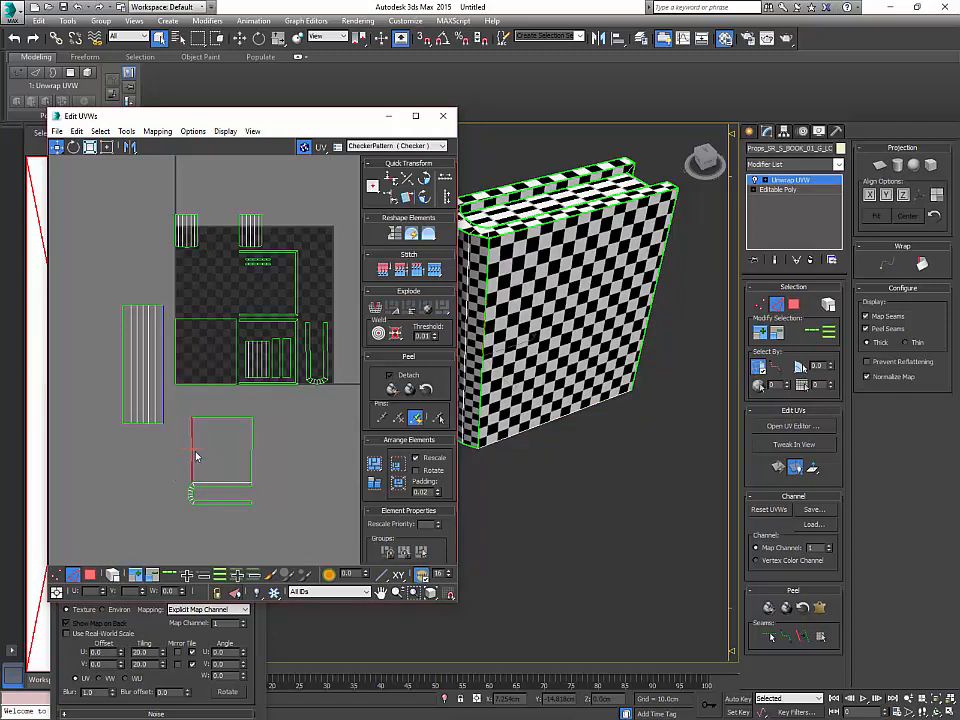
{"action": "left_click", "coordinate": [434, 270]}
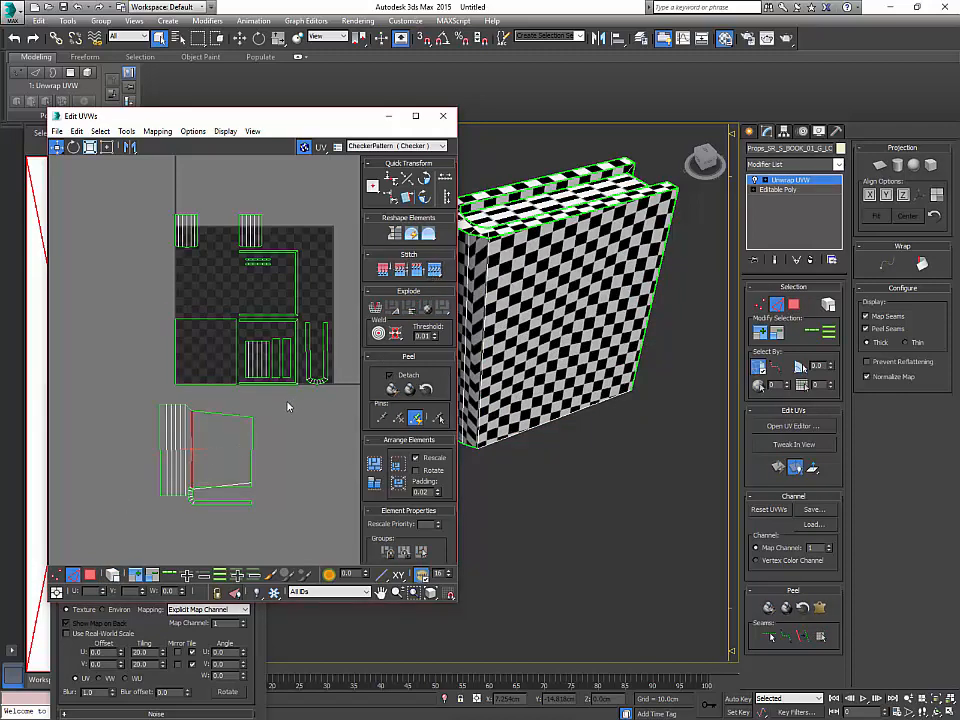
Step: Stitch the second U-shaped edge element to the cover panel's upper edge and the opposite cover panel to the spine's free side
{"action": "scroll", "coordinate": [287, 403], "scroll_direction": "up", "scroll_amount": 2}
{"action": "left_click", "coordinate": [215, 421]}
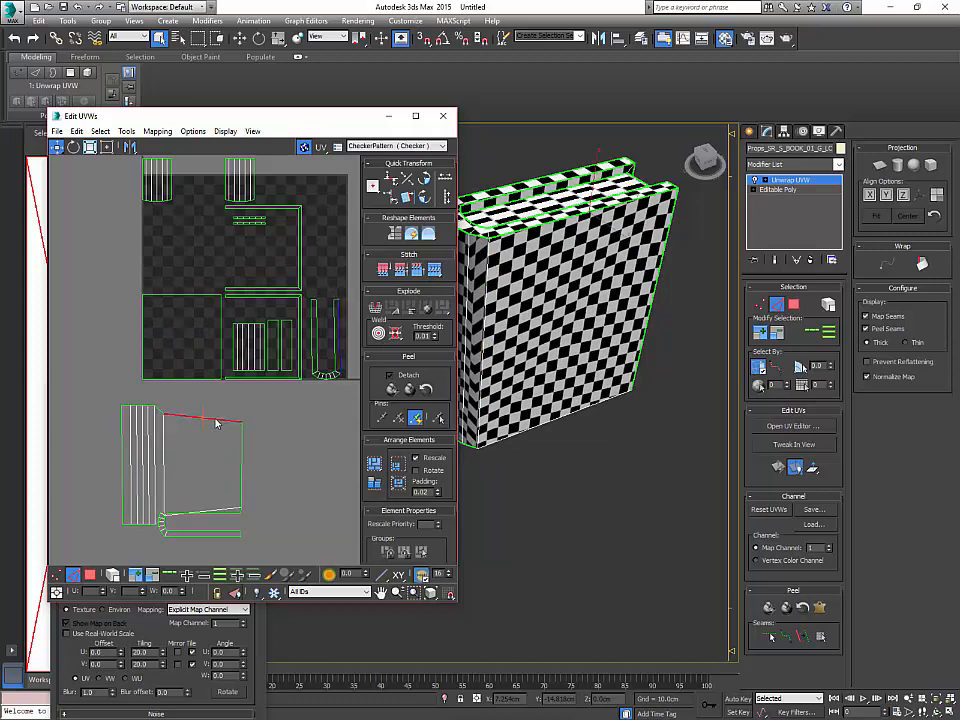
{"action": "left_click", "coordinate": [434, 270]}
{"action": "middle_click_drag", "start_coordinate": [266, 395], "coordinate": [293, 386]}
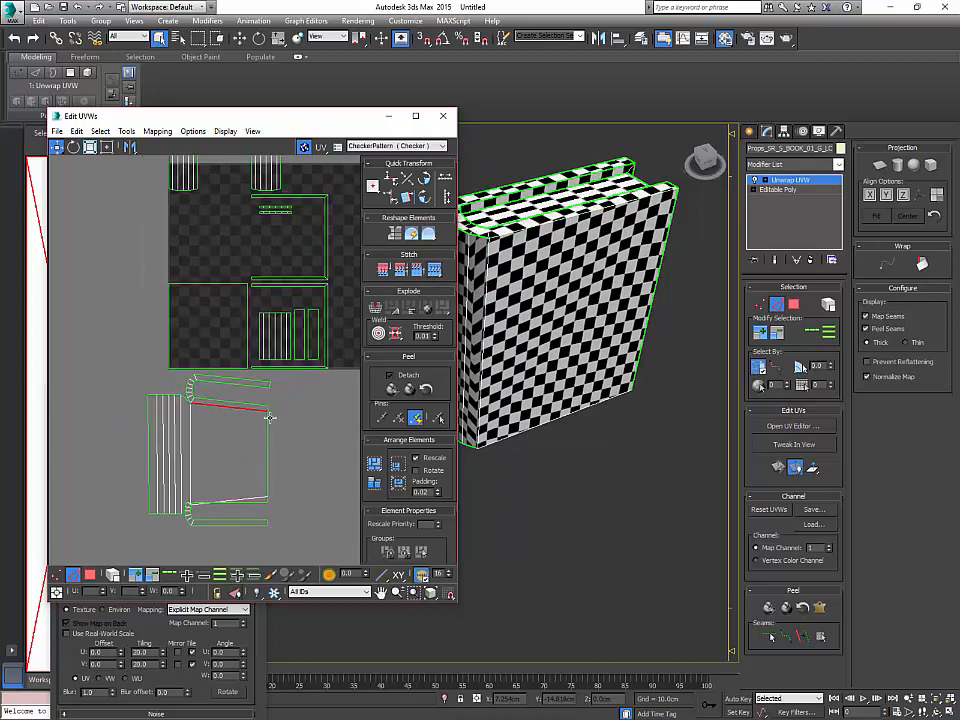
{"action": "left_click", "coordinate": [148, 444]}
{"action": "scroll", "coordinate": [238, 420], "scroll_direction": "down", "scroll_amount": 2}
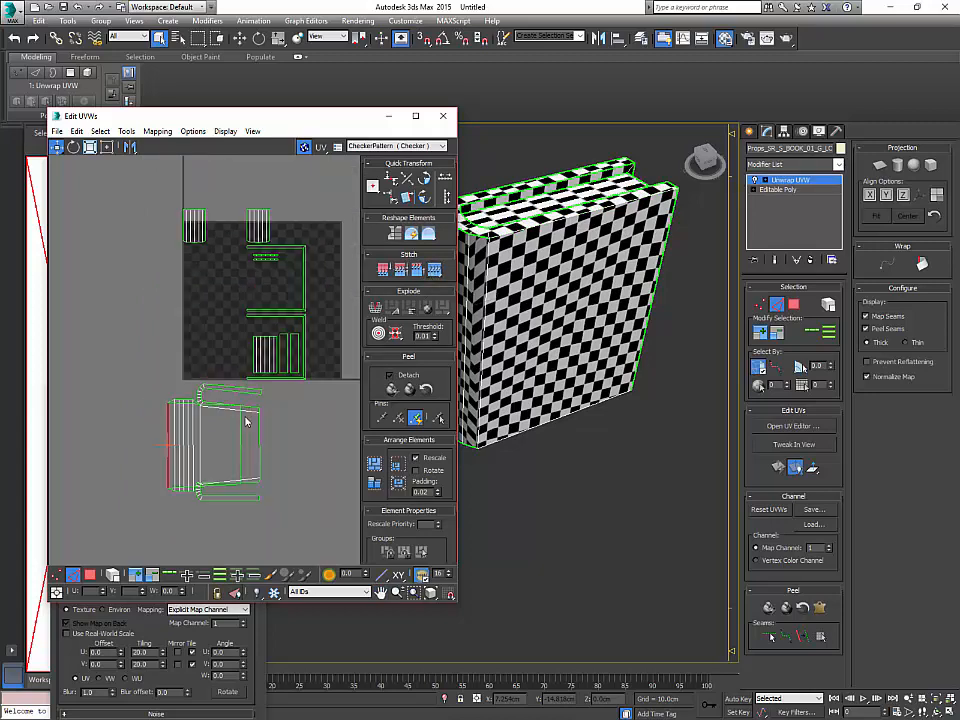
Step: Quick Peel the whole stitched cover element to relax its distortion, and rotate it upright
{"action": "key", "text": "3"}
{"action": "left_click", "coordinate": [112, 573]}
{"action": "left_click", "coordinate": [301, 512]}
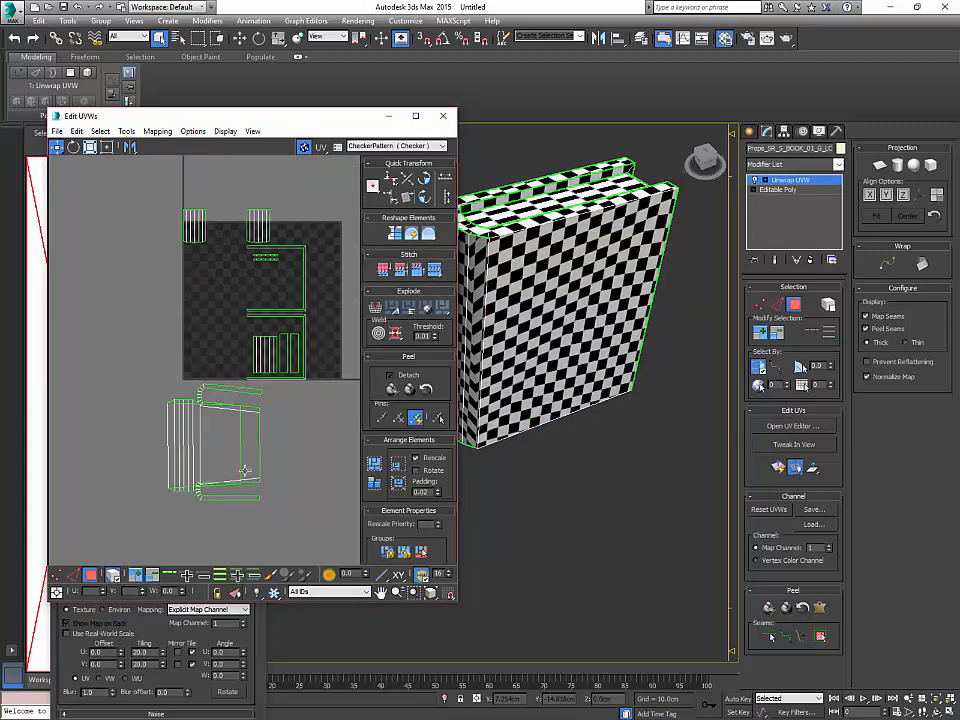
{"action": "left_click", "coordinate": [238, 458]}
{"action": "left_click", "coordinate": [391, 390]}
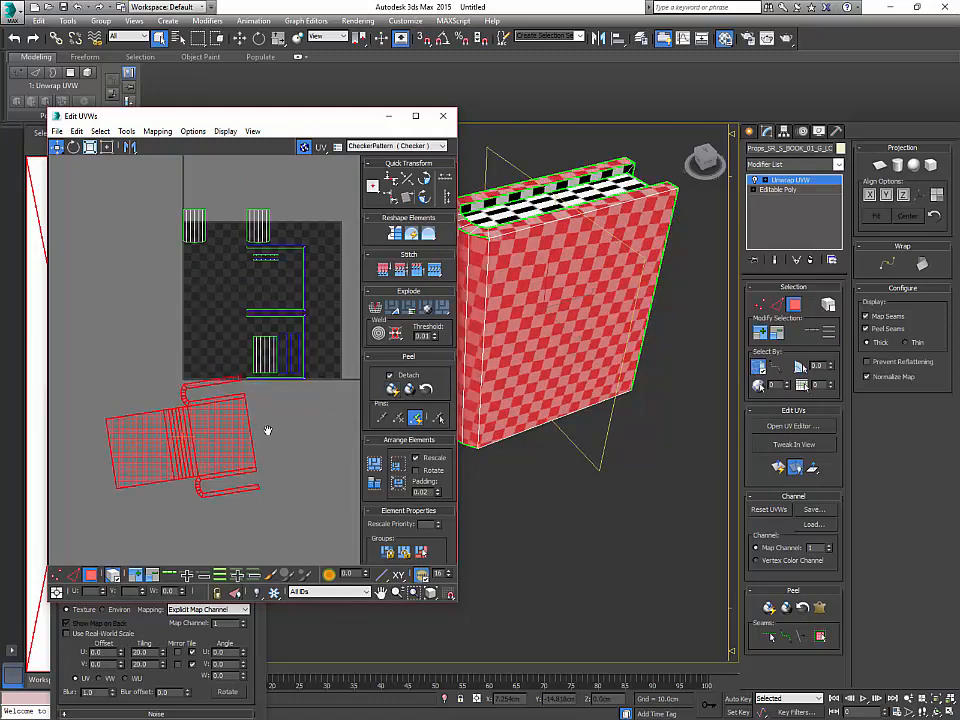
{"action": "scroll", "coordinate": [263, 418], "scroll_direction": "up", "scroll_amount": 2}
{"action": "key", "text": "e"}
{"action": "left_click_drag", "start_coordinate": [246, 396], "coordinate": [253, 409]}
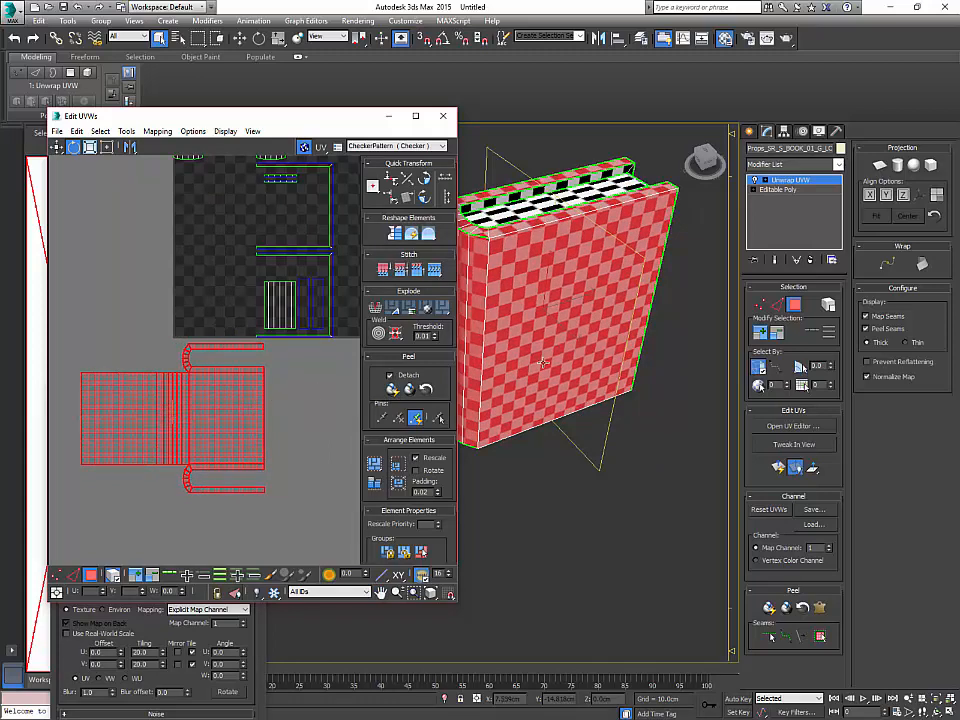
Step: Stitch the narrow fore-edge strip of the cover to the free side edge of the cover panel carrying the U-shaped elements
{"action": "middle_click_drag", "start_coordinate": [549, 362], "coordinate": [585, 392], "text": "alt"}
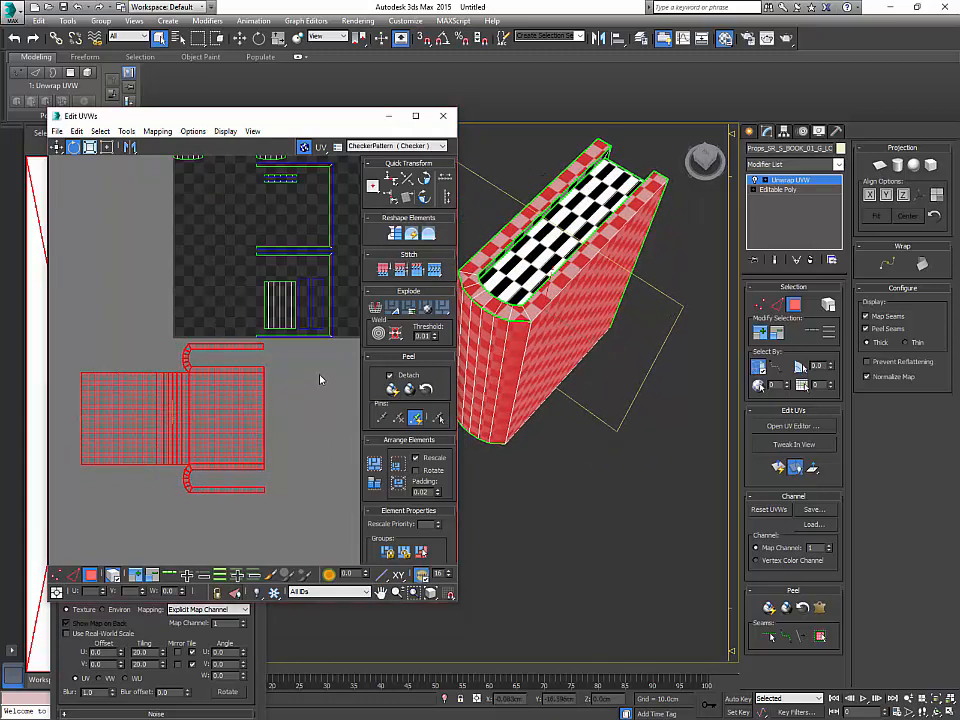
{"action": "middle_click_drag", "start_coordinate": [291, 377], "coordinate": [290, 423]}
{"action": "middle_click_drag", "start_coordinate": [537, 327], "coordinate": [452, 302], "text": "alt"}
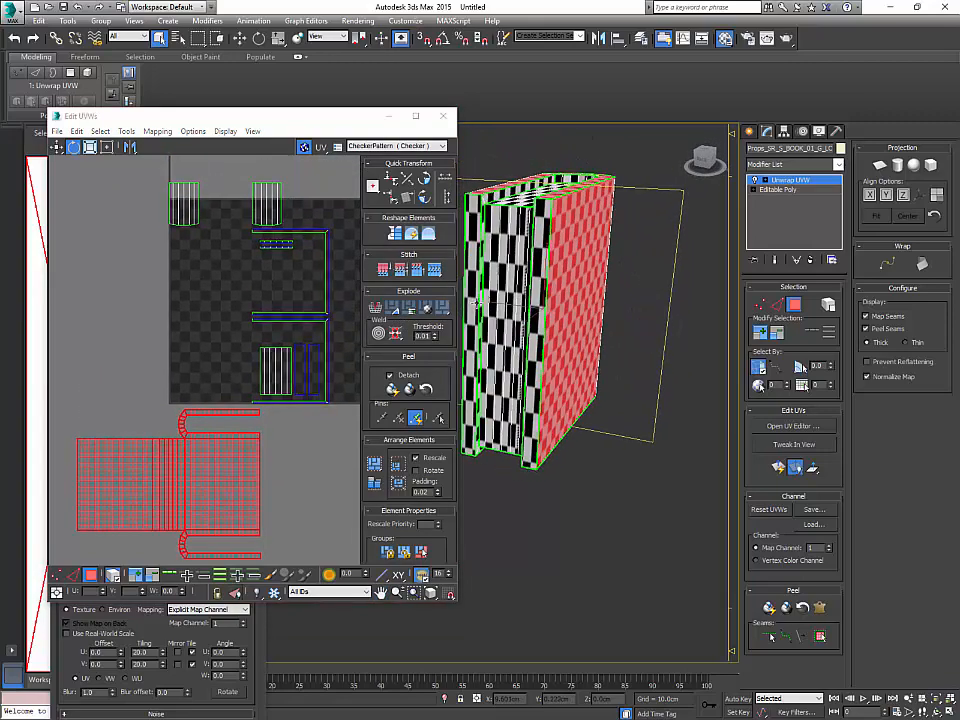
{"action": "middle_click_drag", "start_coordinate": [281, 365], "coordinate": [295, 296]}
{"action": "left_click", "coordinate": [298, 390]}
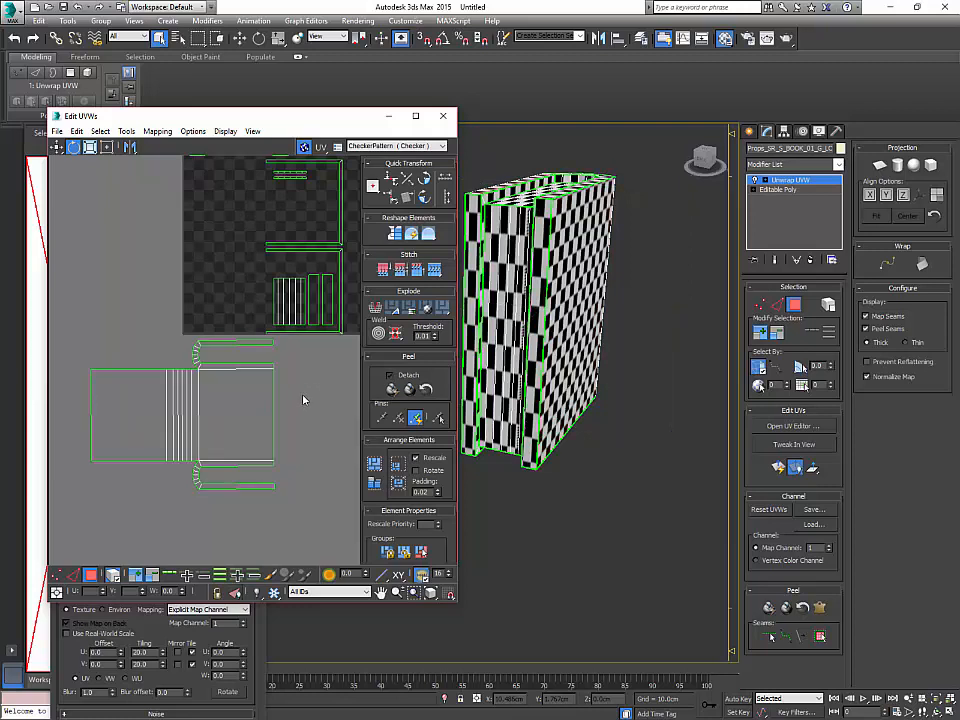
{"action": "key", "text": "1"}
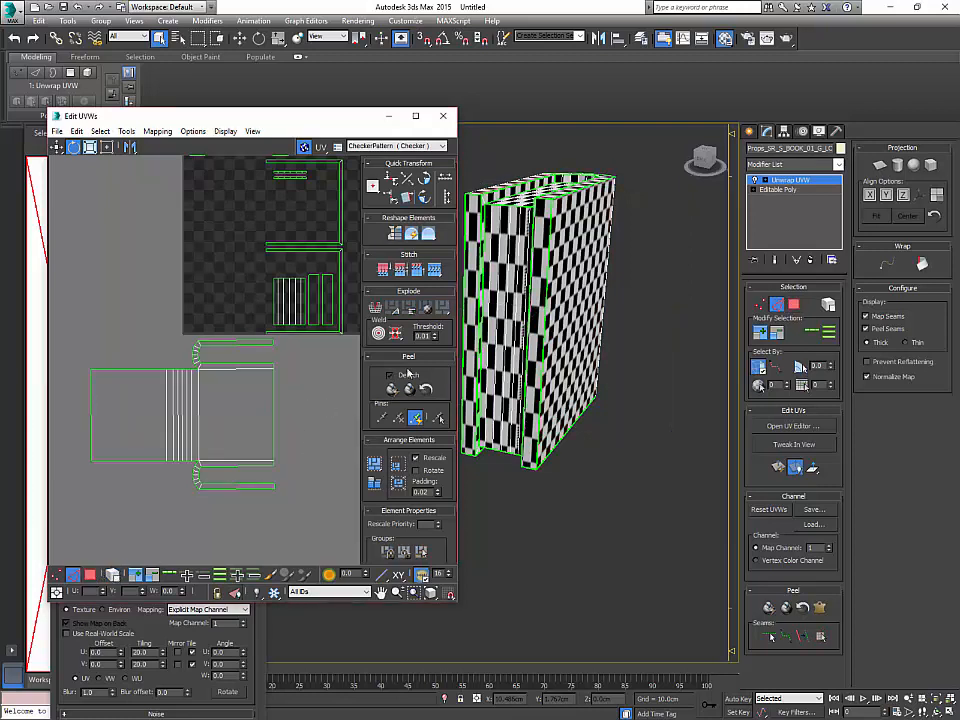
{"action": "left_click", "coordinate": [480, 334]}
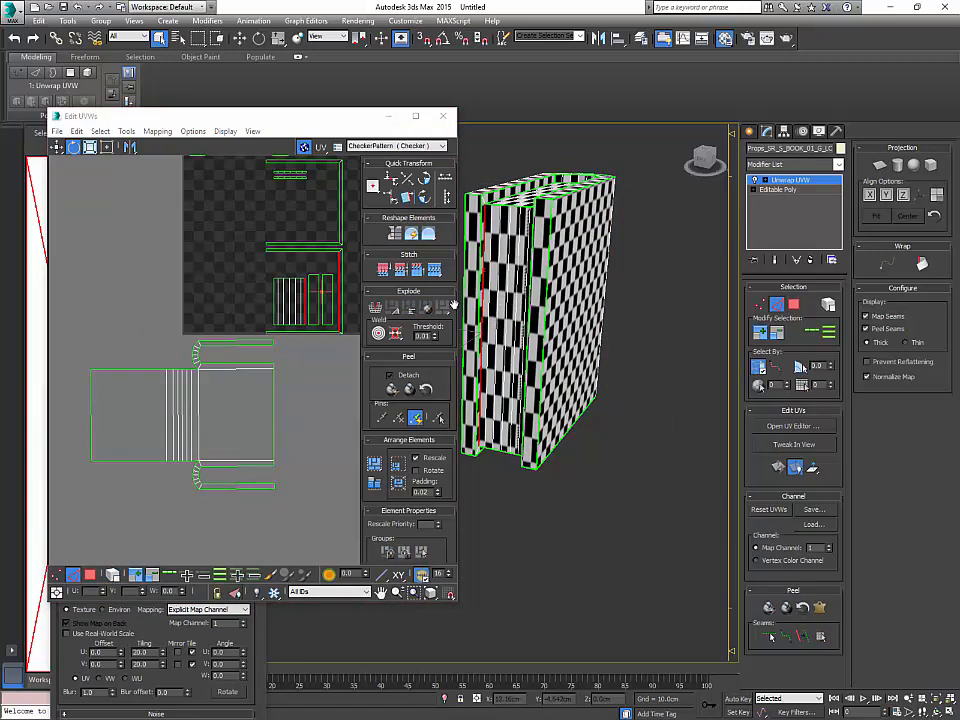
{"action": "left_click", "coordinate": [273, 424]}
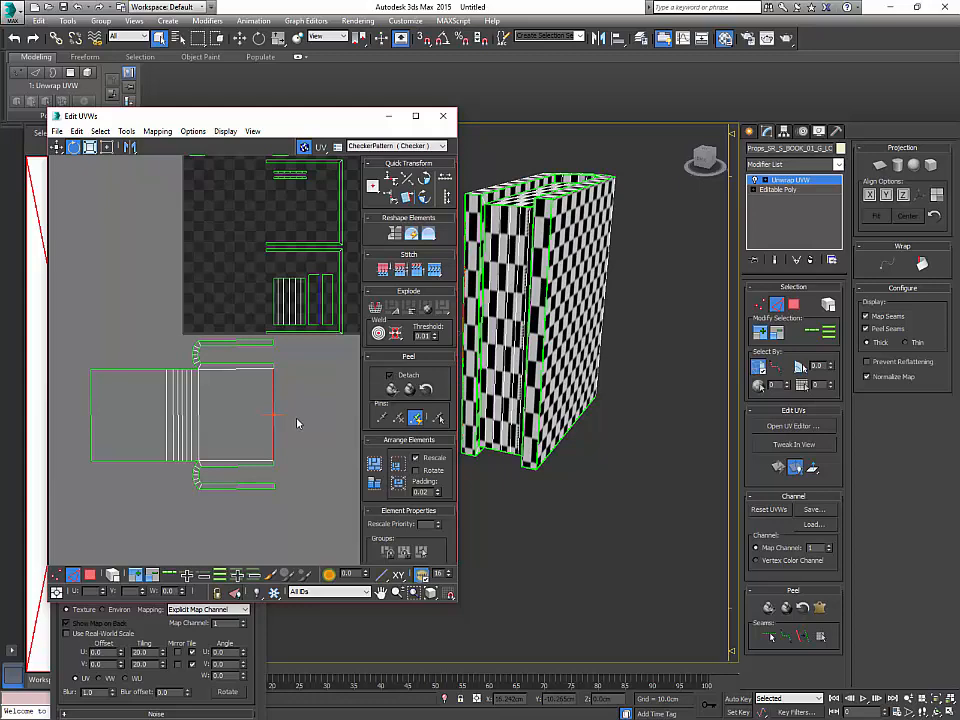
{"action": "left_click_drag", "start_coordinate": [312, 120], "coordinate": [287, 95]}
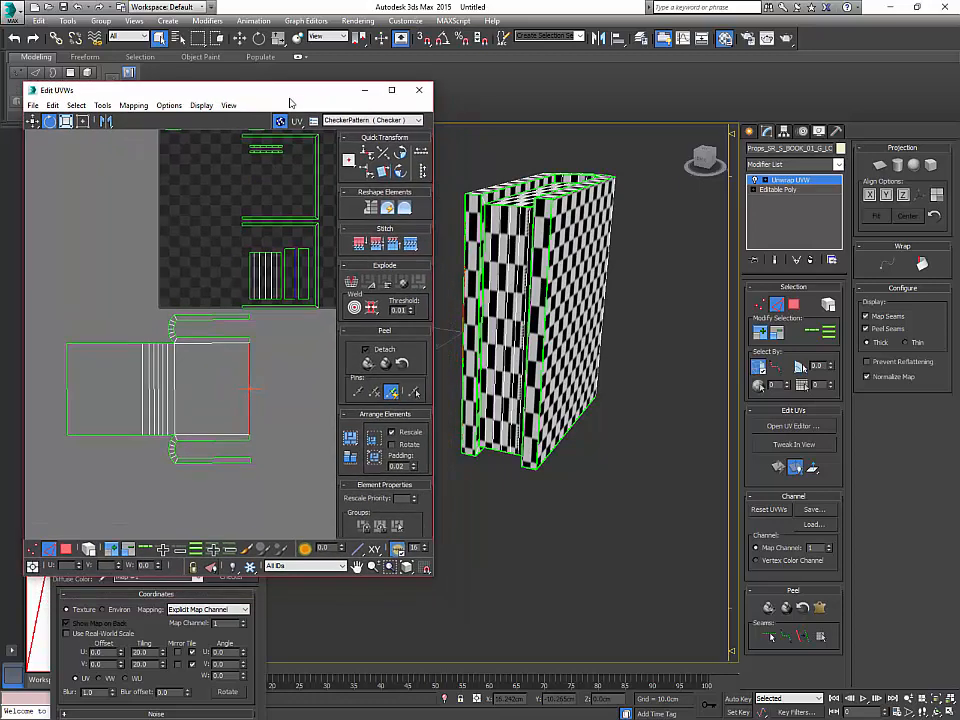
{"action": "left_click", "coordinate": [478, 318]}
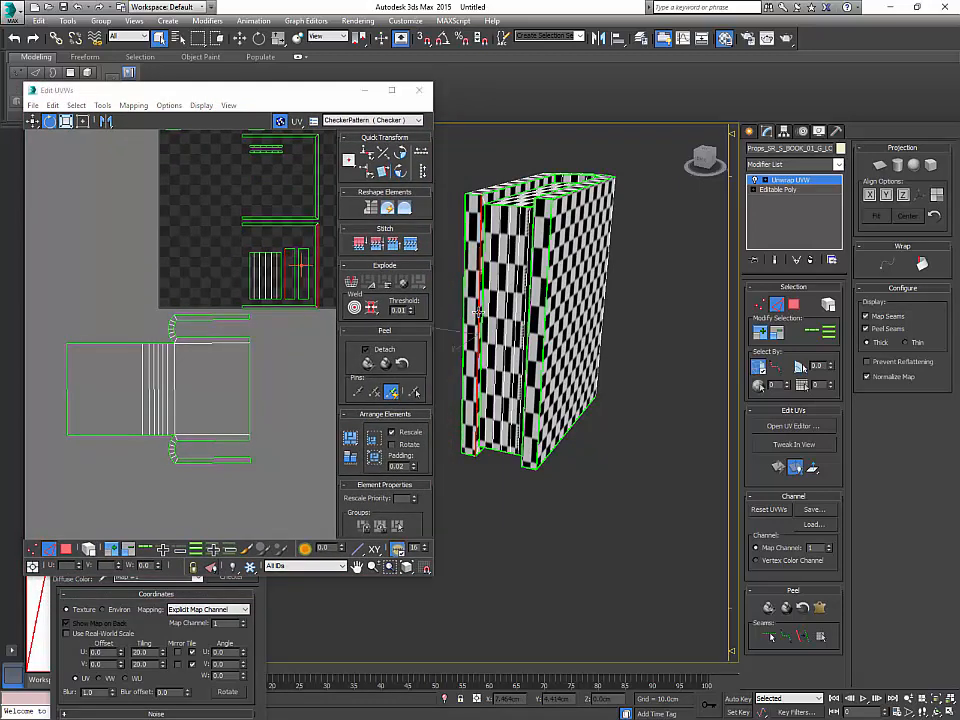
{"action": "left_click", "coordinate": [250, 390]}
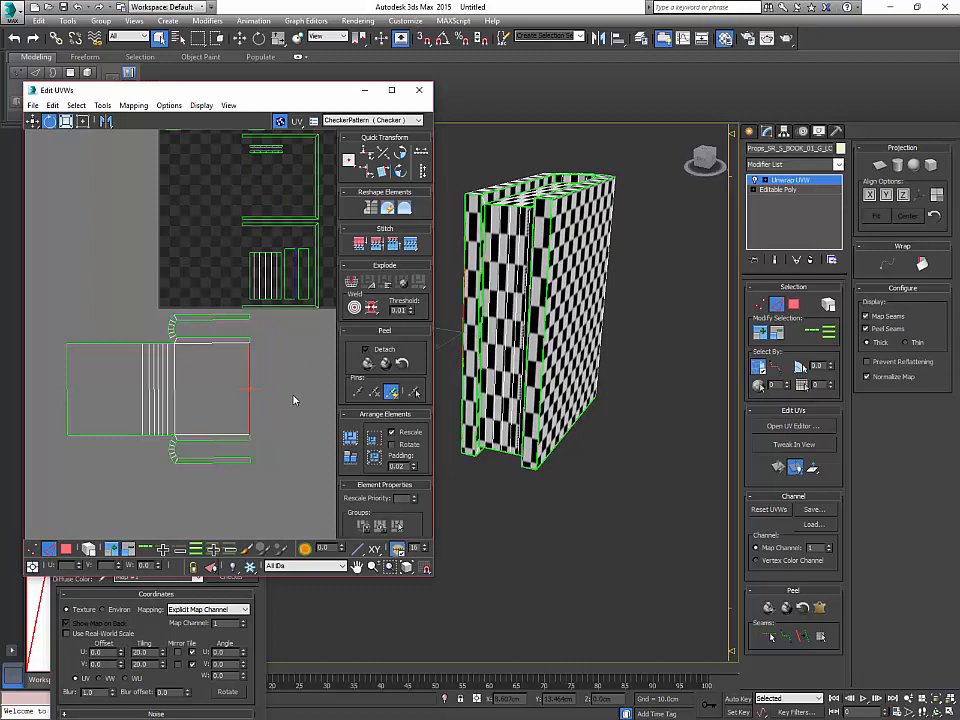
{"action": "left_click", "coordinate": [410, 245]}
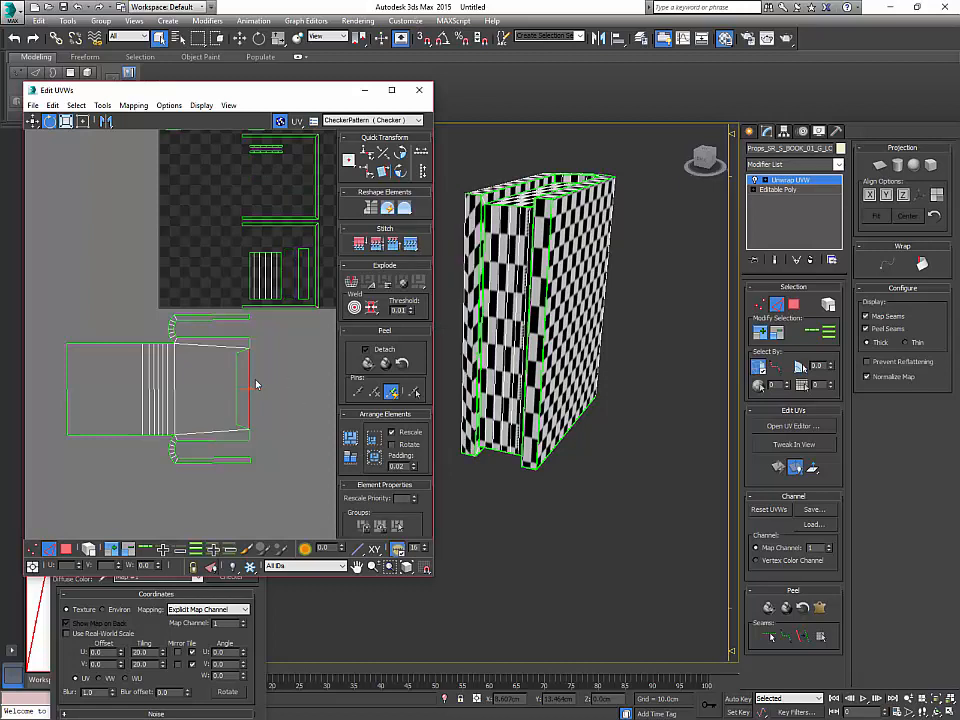
Step: Stitch the remaining narrow fore-edge strip to the free side edge of the opposite cover panel
{"action": "left_click", "coordinate": [237, 382]}
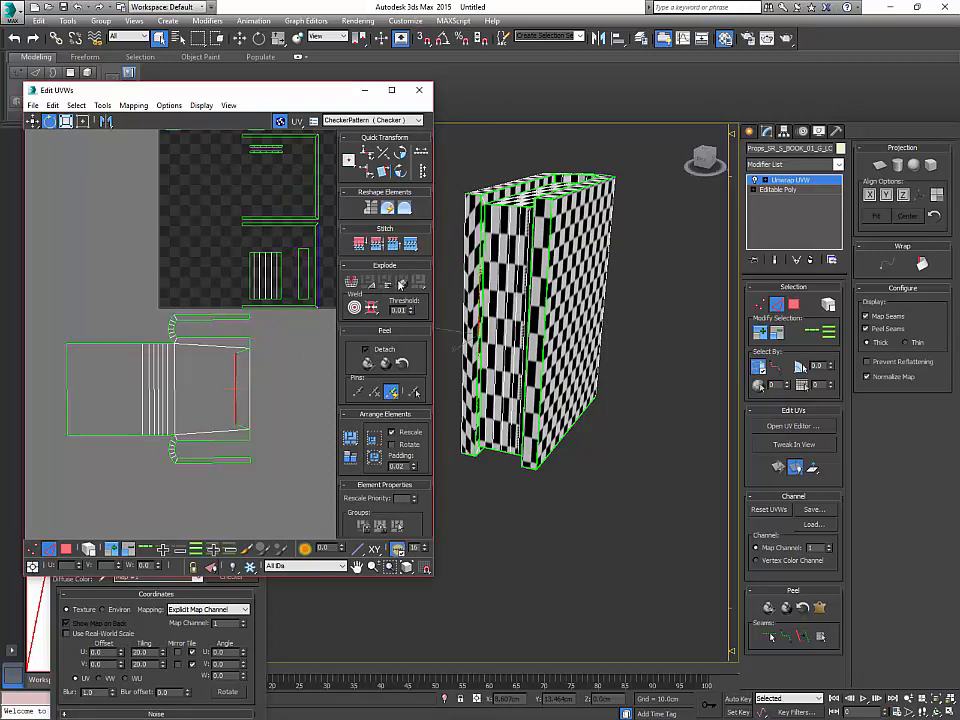
{"action": "left_click", "coordinate": [70, 390]}
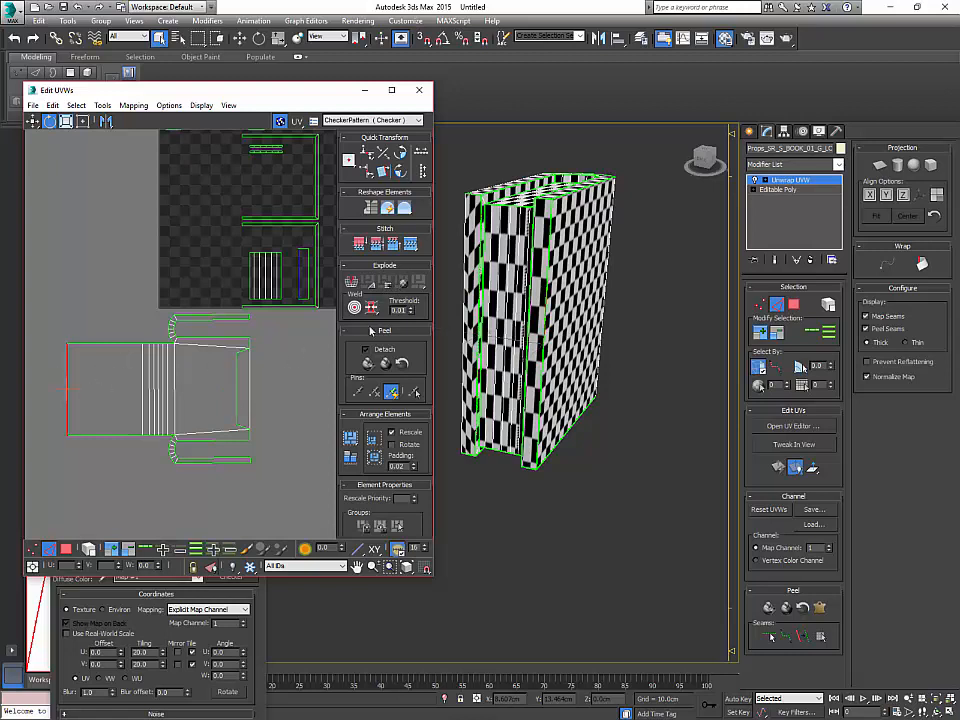
{"action": "left_click", "coordinate": [410, 244]}
{"action": "middle_click_drag", "start_coordinate": [266, 360], "coordinate": [292, 354]}
{"action": "scroll", "coordinate": [275, 355], "scroll_direction": "down", "scroll_amount": 2}
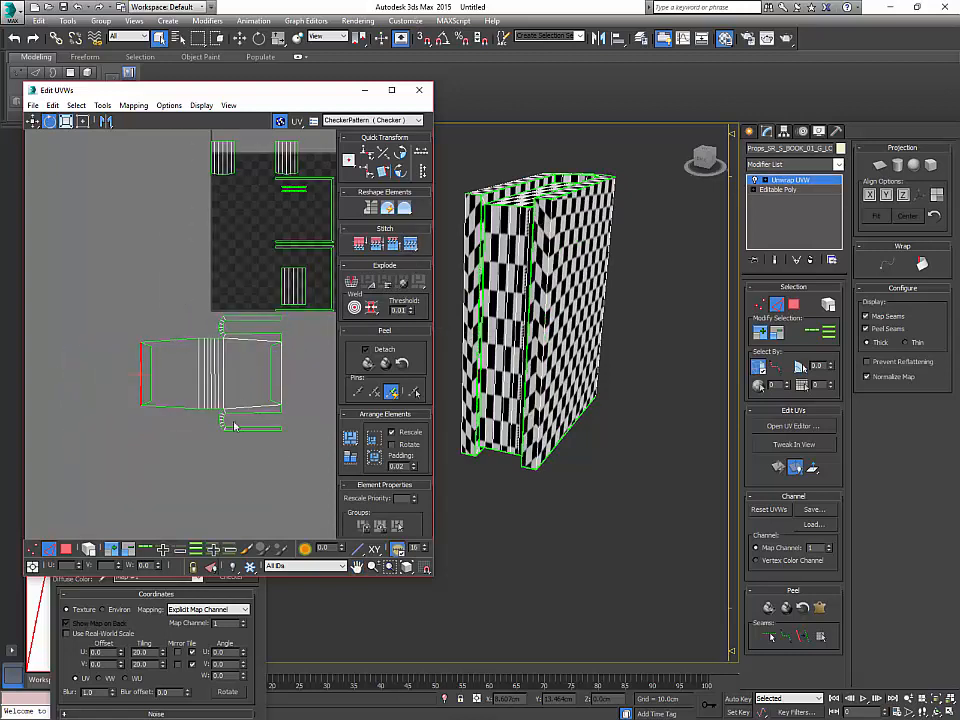
Step: Quick Peel the cover element with its two fore-edge strips attached, and straighten it by rotating
{"action": "left_click", "coordinate": [66, 549]}
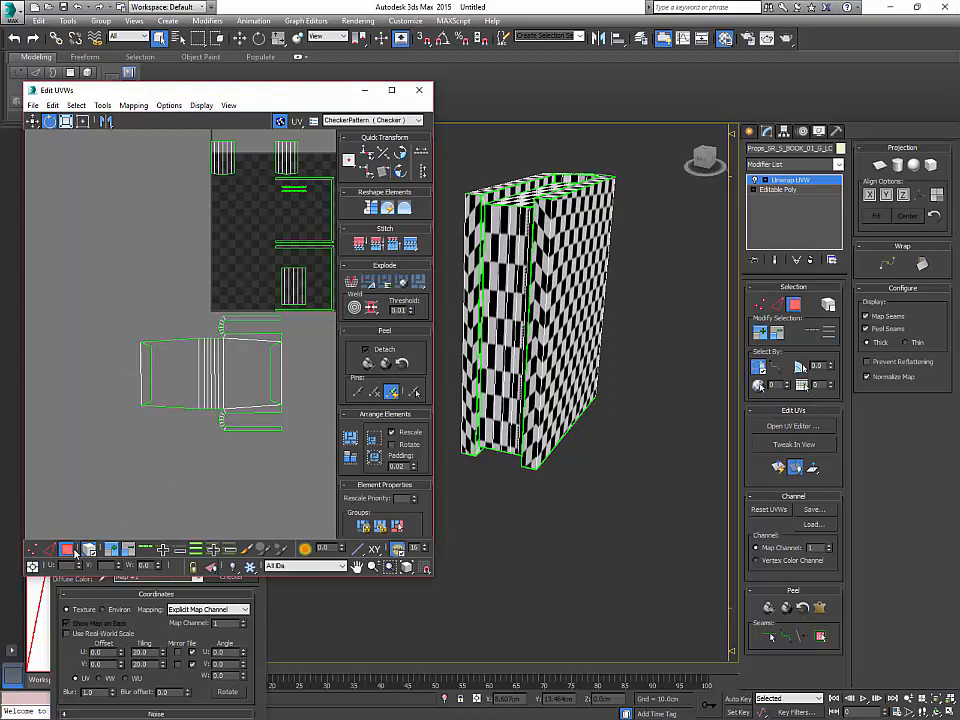
{"action": "left_click_drag", "start_coordinate": [68, 420], "coordinate": [163, 288]}
{"action": "left_click", "coordinate": [369, 364]}
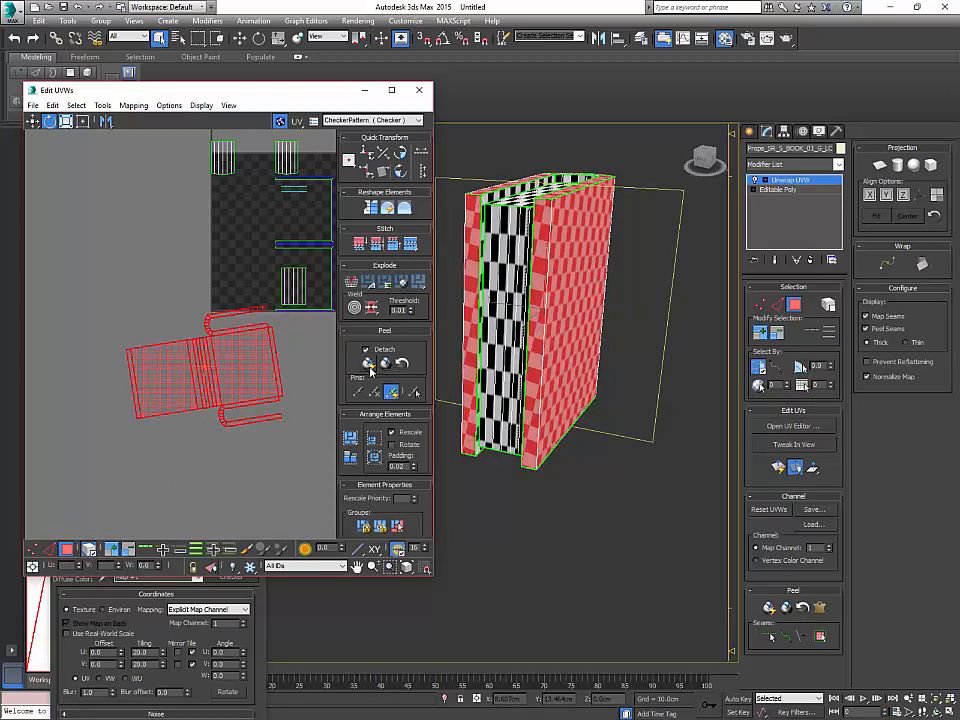
{"action": "scroll", "coordinate": [317, 362], "scroll_direction": "up", "scroll_amount": 2}
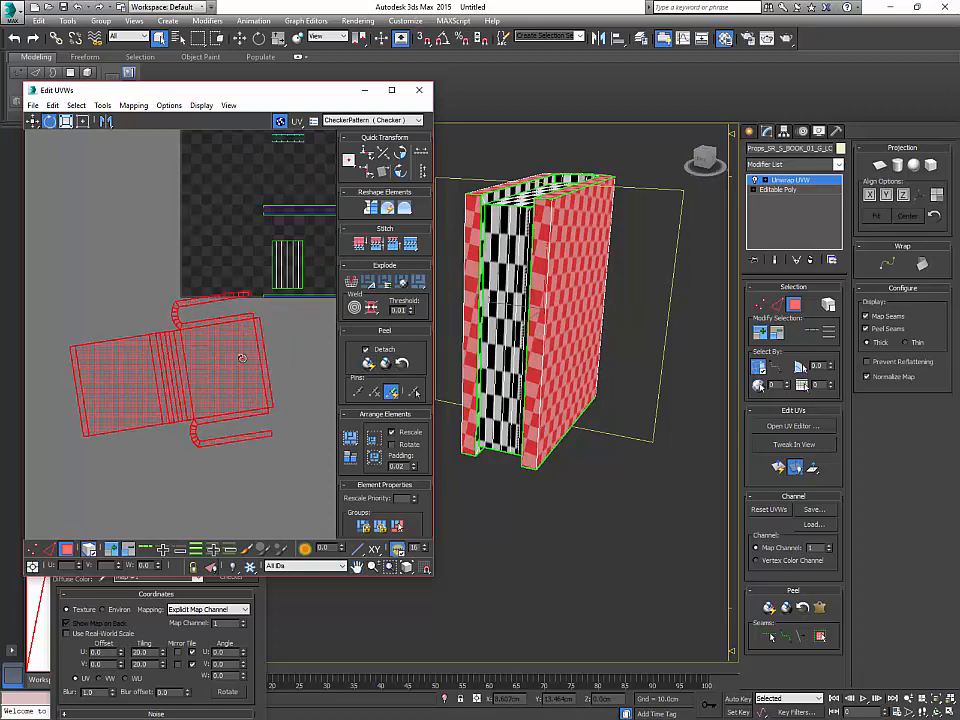
{"action": "left_click_drag", "start_coordinate": [243, 357], "coordinate": [249, 366]}
Step: Stitch the striped page-block element to the long edge of the lower thin bracket-shaped border element
{"action": "left_click", "coordinate": [283, 302]}
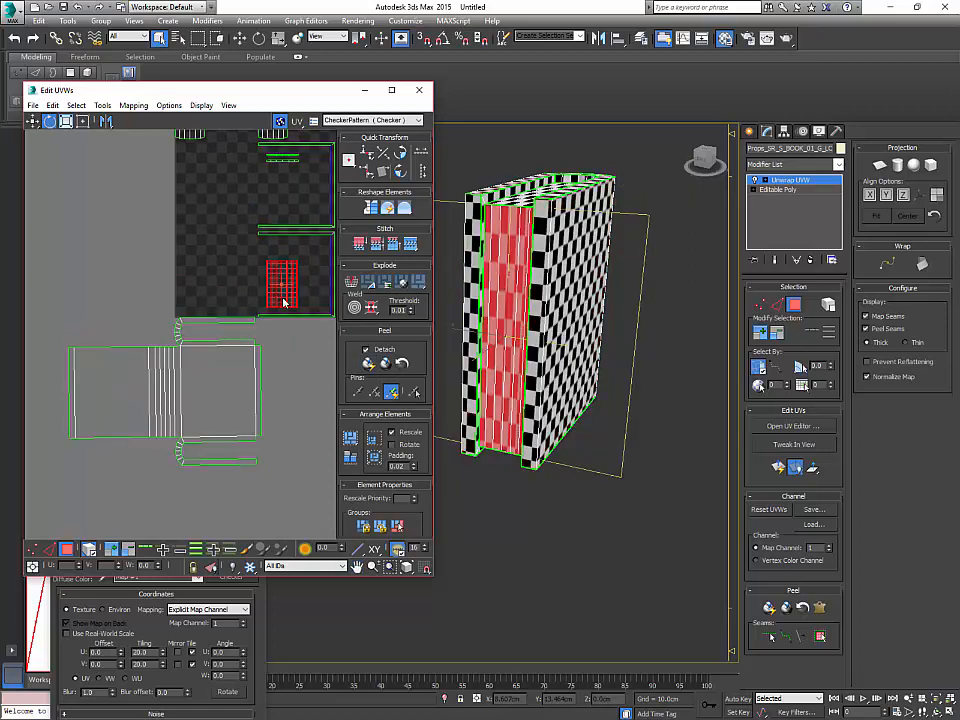
{"action": "scroll", "coordinate": [275, 315], "scroll_direction": "up", "scroll_amount": 4}
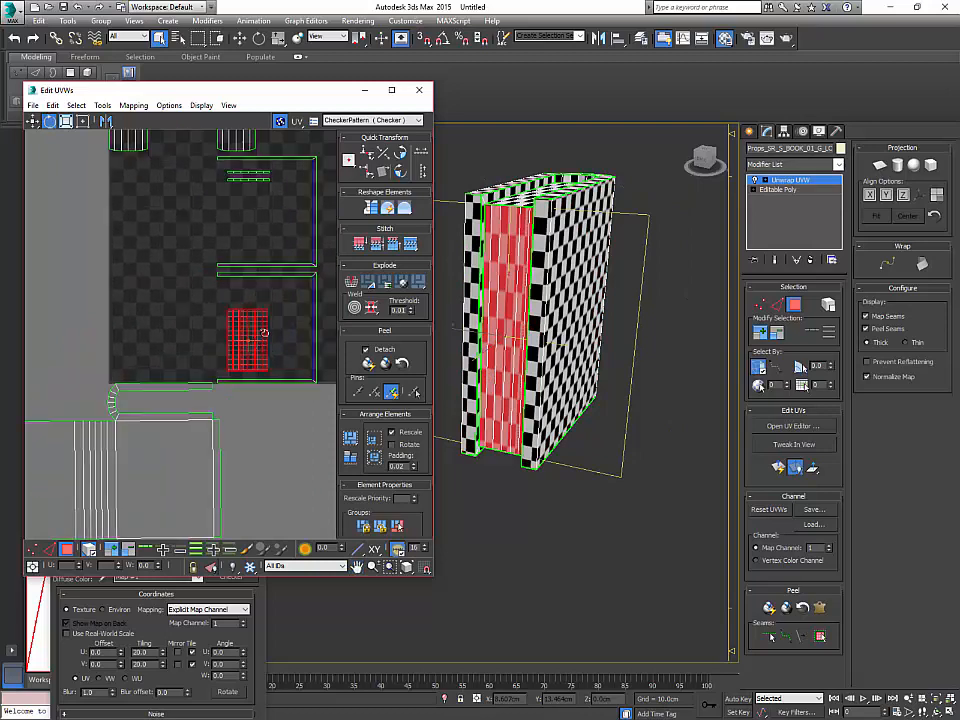
{"action": "left_click", "coordinate": [278, 323]}
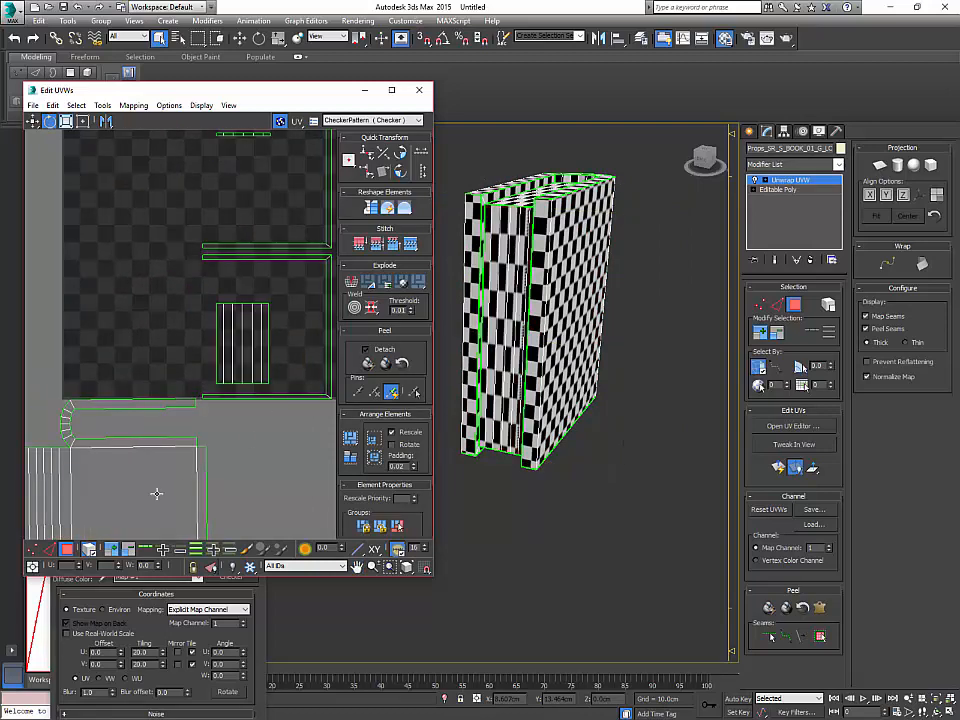
{"action": "key", "text": "2"}
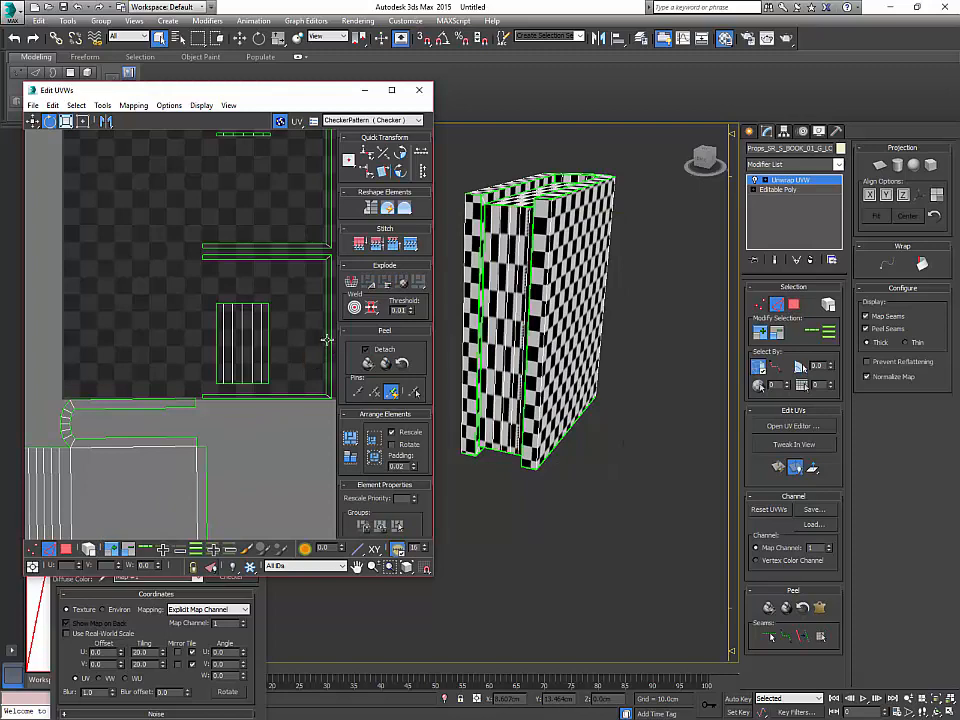
{"action": "left_click", "coordinate": [327, 340]}
{"action": "middle_click_drag", "start_coordinate": [327, 340], "coordinate": [314, 347]}
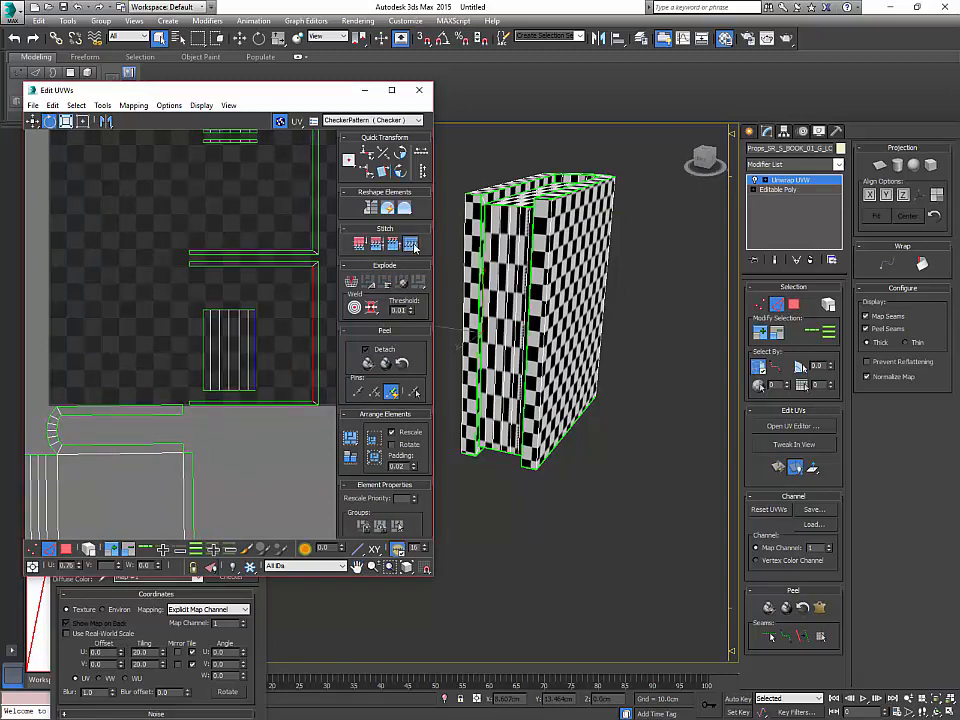
{"action": "left_click", "coordinate": [415, 248]}
{"action": "middle_click_drag", "start_coordinate": [302, 275], "coordinate": [282, 320]}
Step: Stitch the other bracket-shaped border element to the free long edge of the page-block element
{"action": "left_click", "coordinate": [278, 316]}
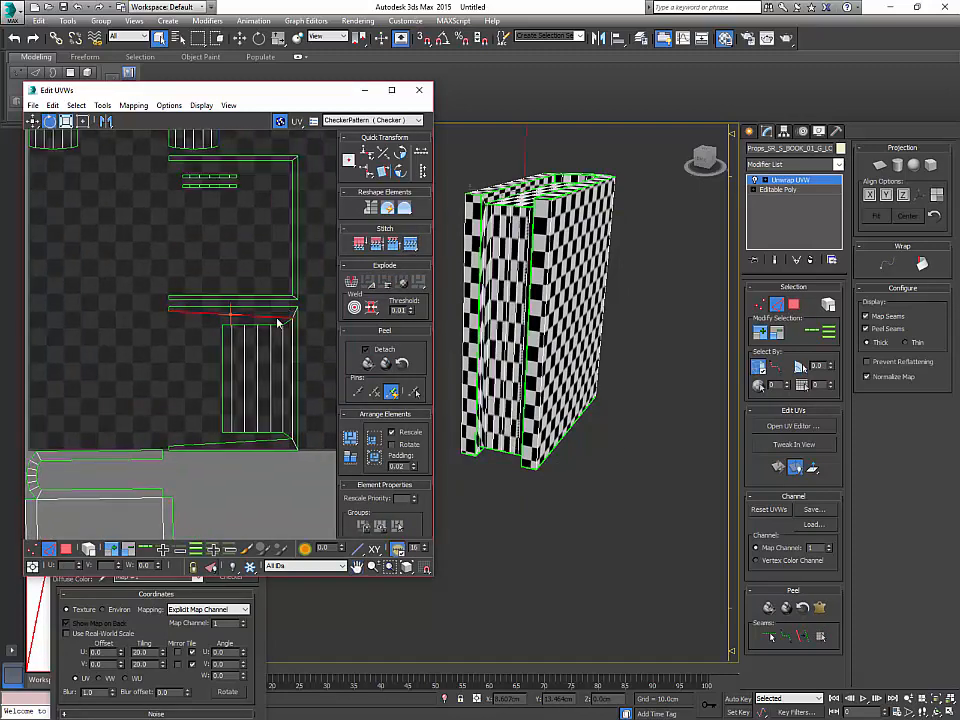
{"action": "left_click", "coordinate": [223, 362]}
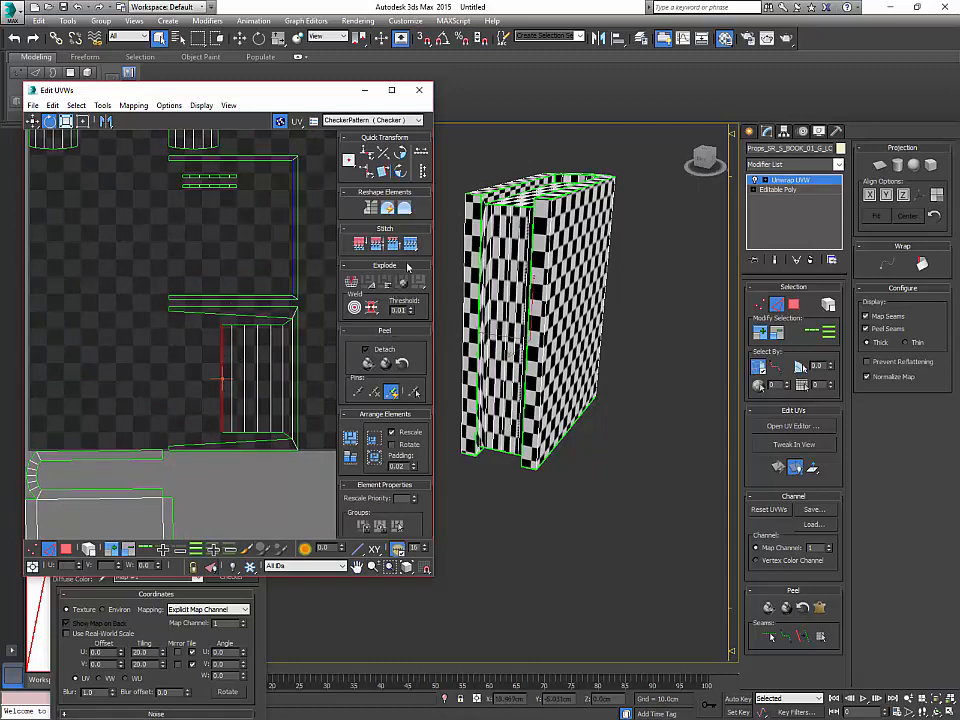
{"action": "scroll", "coordinate": [254, 330], "scroll_direction": "down", "scroll_amount": 3}
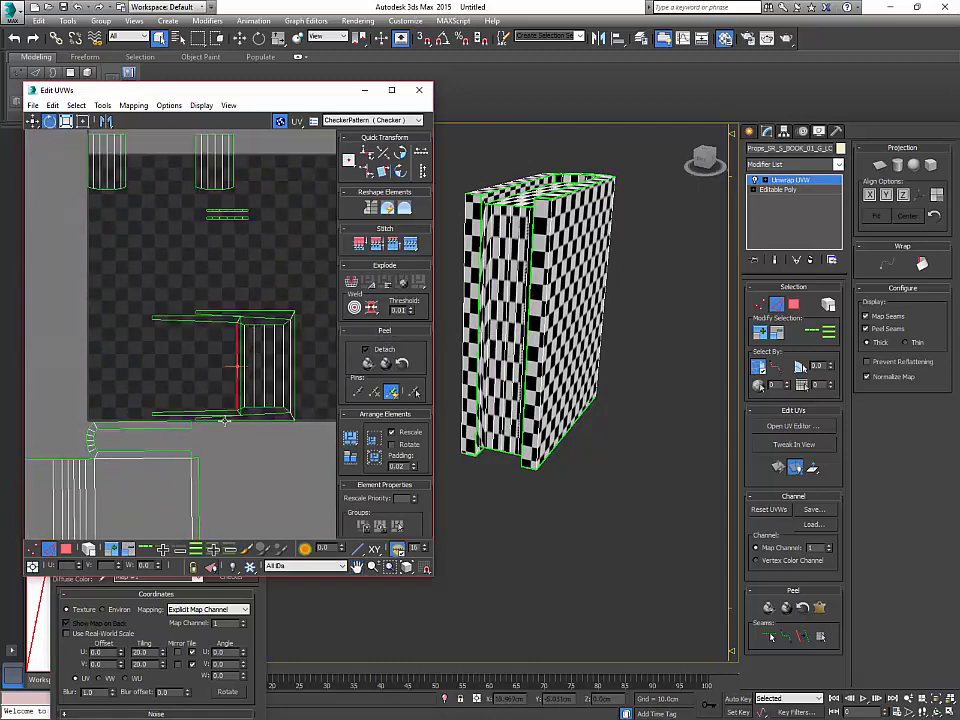
Step: Select the combined page-block and border element and flatten it with Quick Peel
{"action": "left_click", "coordinate": [66, 549]}
{"action": "left_click", "coordinate": [90, 550]}
{"action": "left_click", "coordinate": [263, 384]}
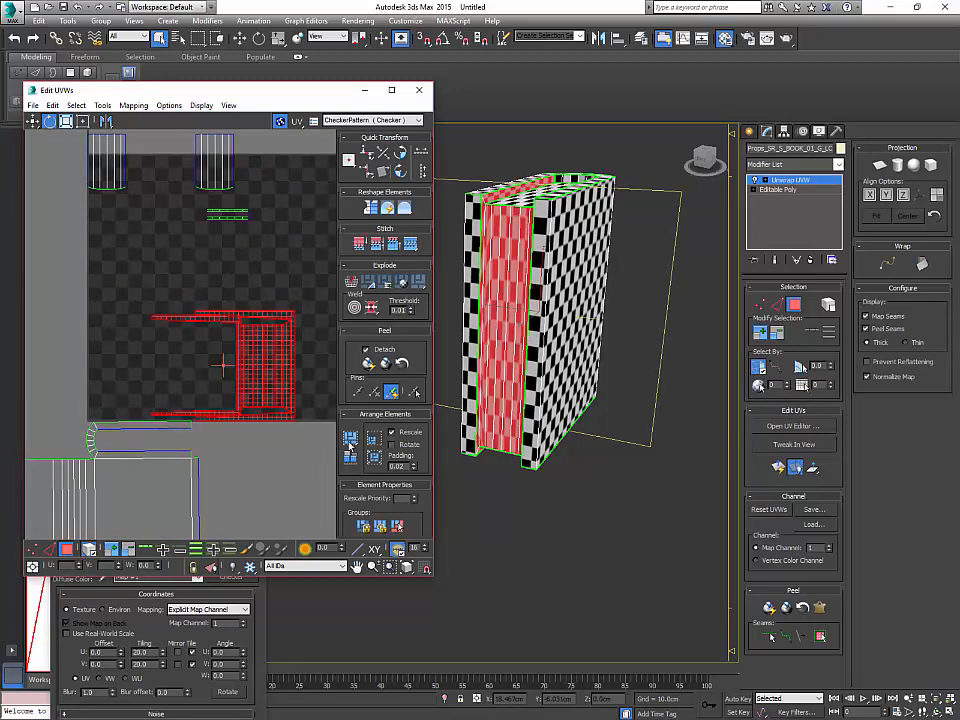
{"action": "left_click", "coordinate": [367, 365]}
{"action": "scroll", "coordinate": [281, 377], "scroll_direction": "down", "scroll_amount": 3}
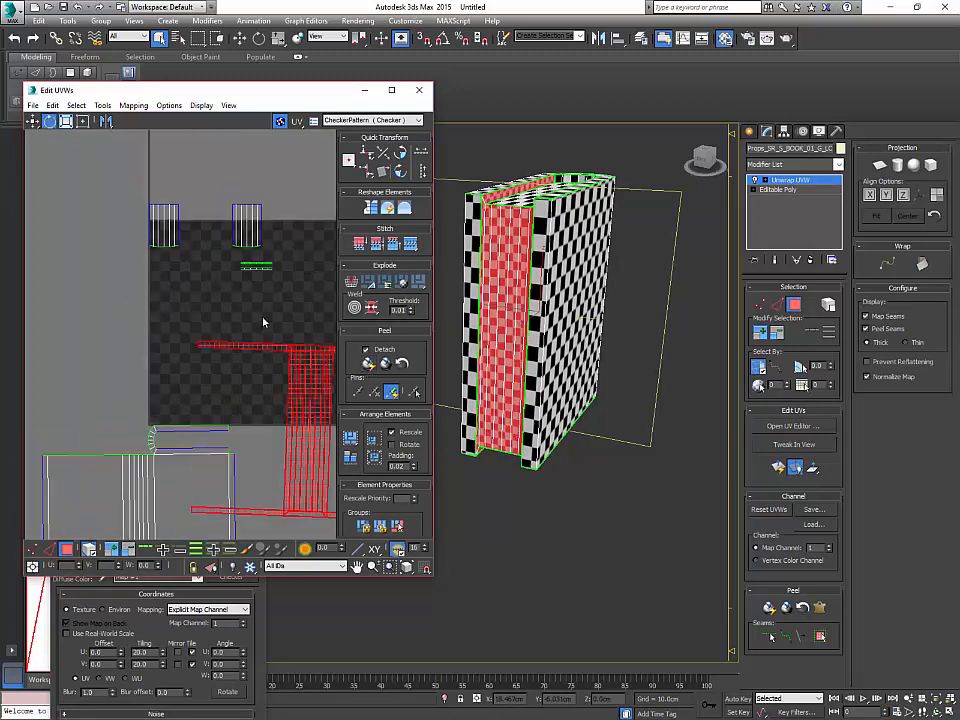
Step: Examine how the peeled page-block element joins its bracket-shaped borders, checking matching faces on the book and in the UV layout
{"action": "left_click", "coordinate": [298, 332]}
{"action": "scroll", "coordinate": [193, 268], "scroll_direction": "up", "scroll_amount": 5}
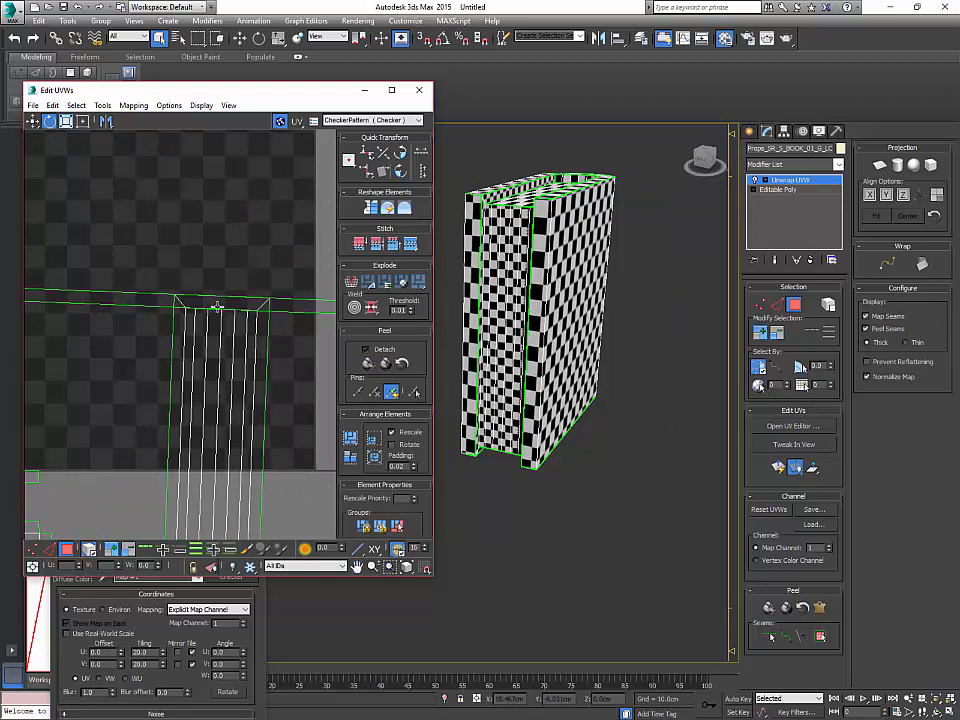
{"action": "left_click", "coordinate": [493, 285]}
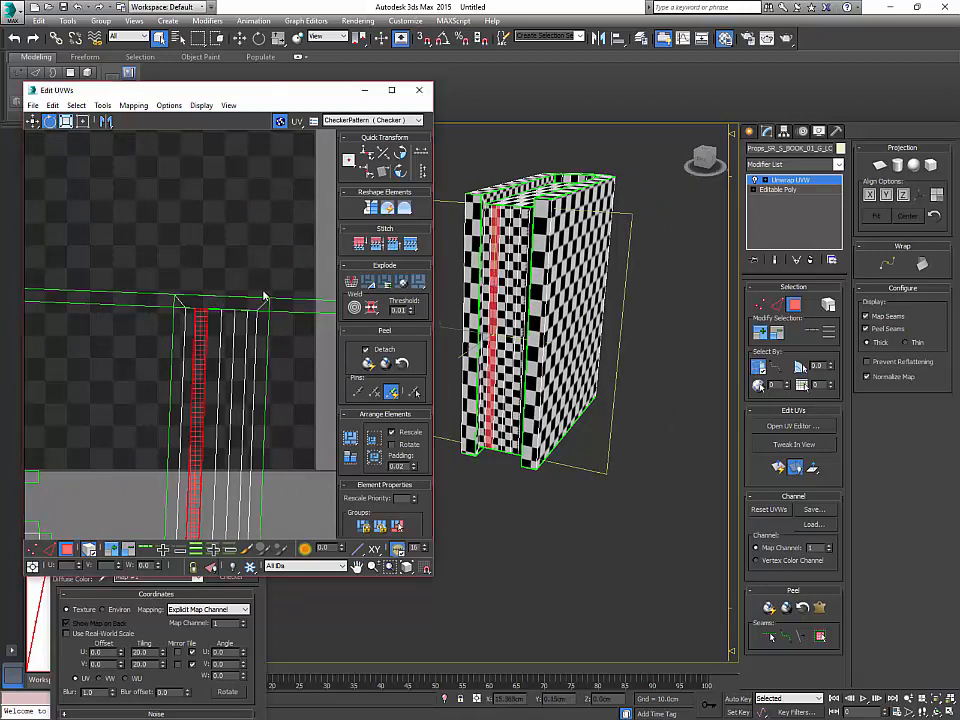
{"action": "left_click", "coordinate": [516, 200]}
{"action": "scroll", "coordinate": [222, 297], "scroll_direction": "down", "scroll_amount": 5}
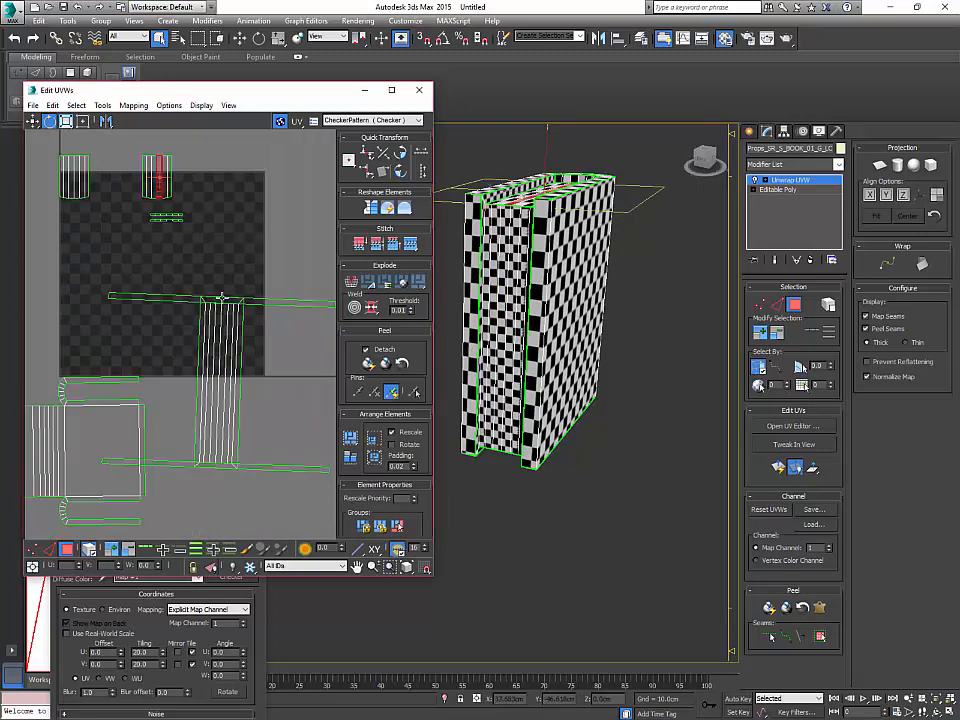
{"action": "scroll", "coordinate": [222, 297], "scroll_direction": "up", "scroll_amount": 4}
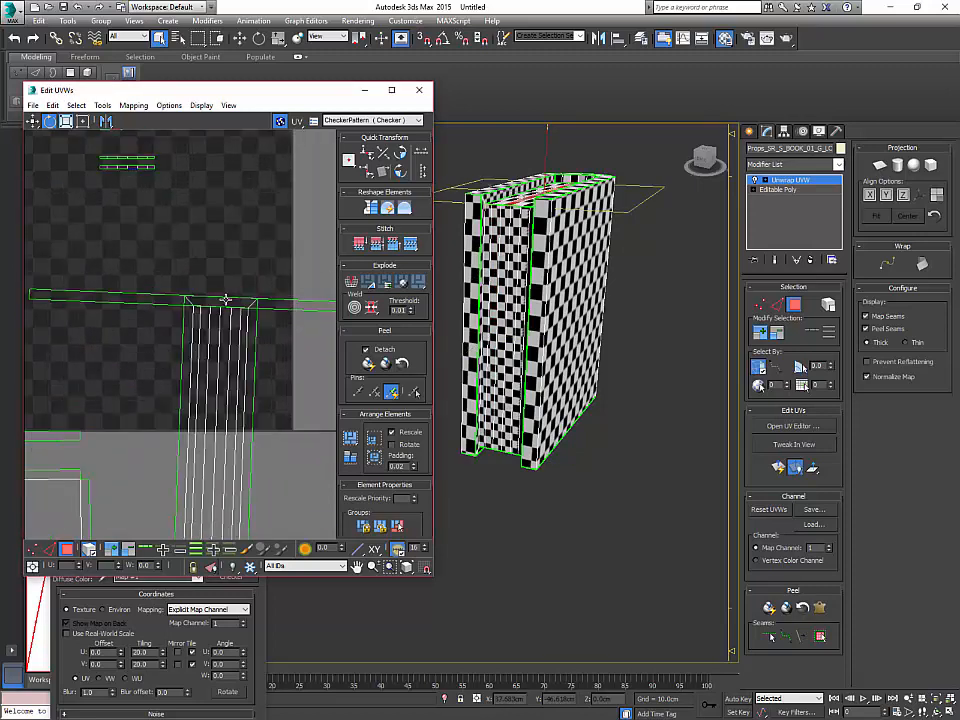
{"action": "scroll", "coordinate": [226, 300], "scroll_direction": "down", "scroll_amount": 1}
{"action": "left_click", "coordinate": [225, 343]}
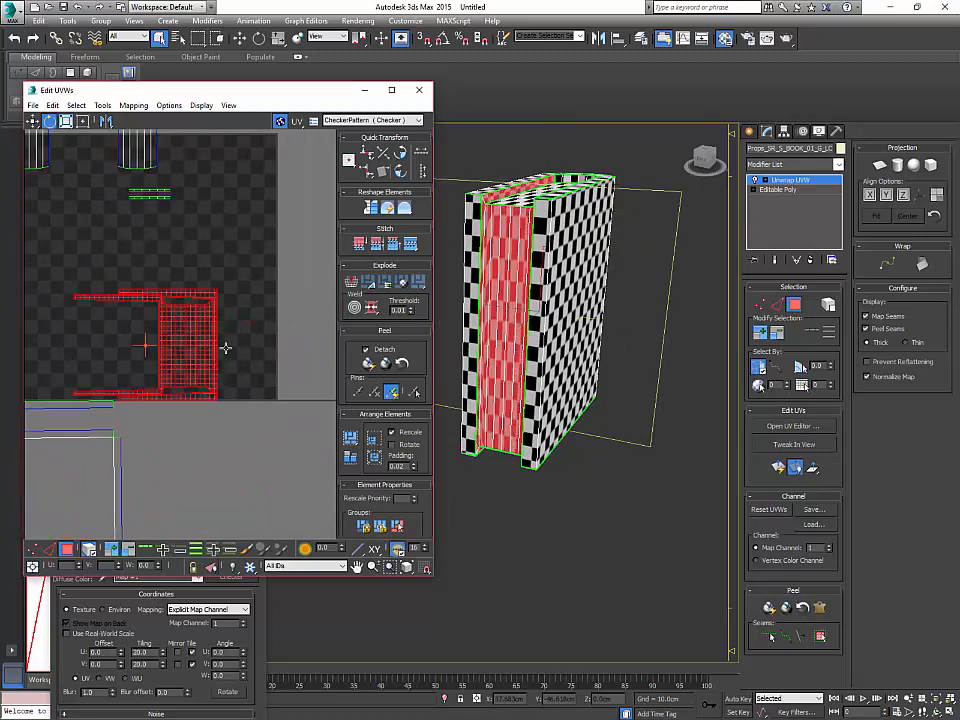
Step: Undo the peel and the stitches that joined the bracket-shaped borders to the page-block element
{"action": "key", "text": "ctrl+z"}
{"action": "key", "text": "ctrl+z"}
{"action": "middle_click_drag", "start_coordinate": [234, 336], "coordinate": [289, 363]}
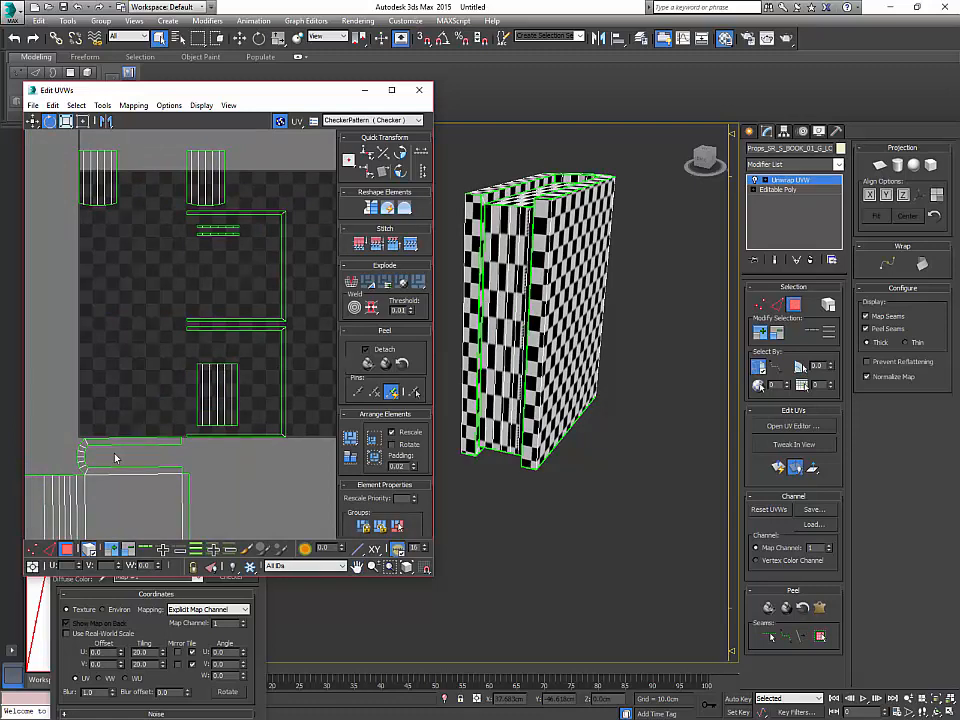
Step: Stitch the matching curved striped element to the upper short edge of the page-block element
{"action": "left_click", "coordinate": [215, 385]}
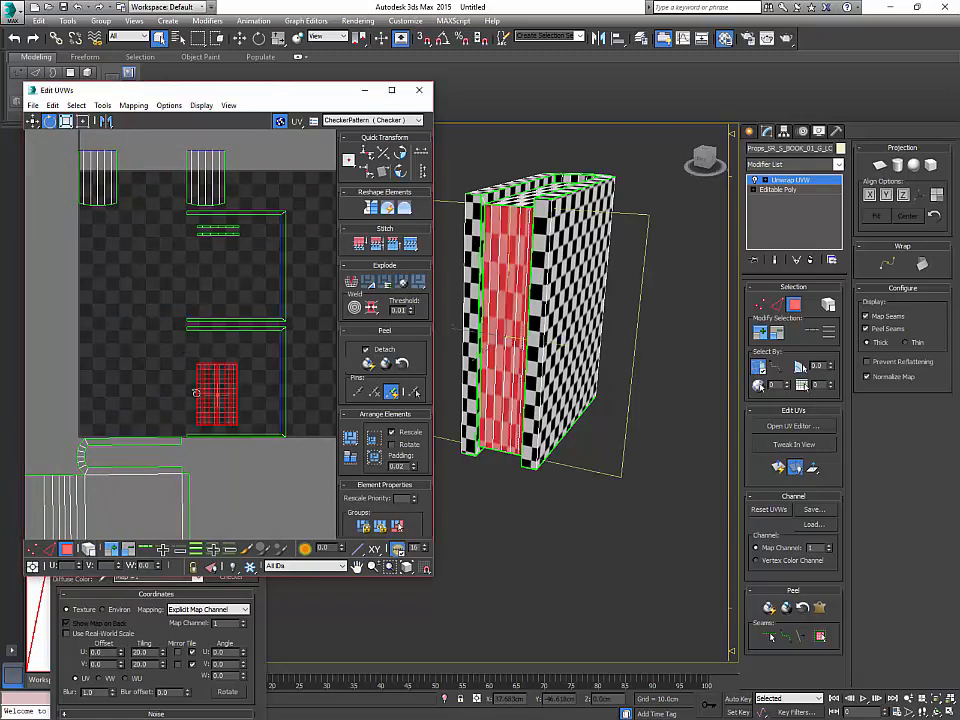
{"action": "left_click", "coordinate": [250, 411]}
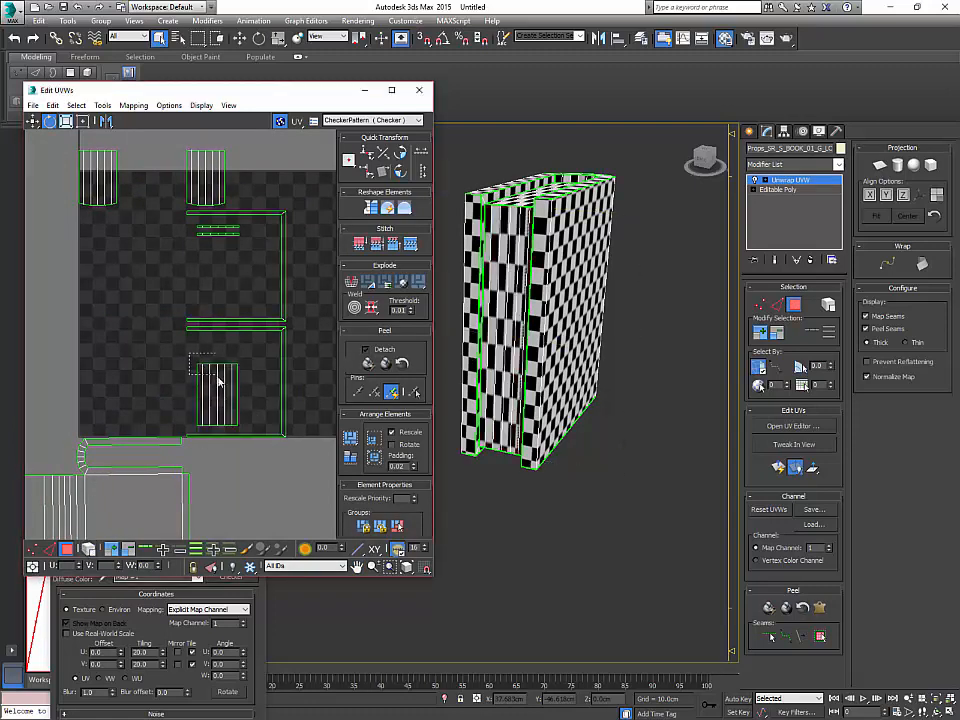
{"action": "left_click", "coordinate": [215, 395]}
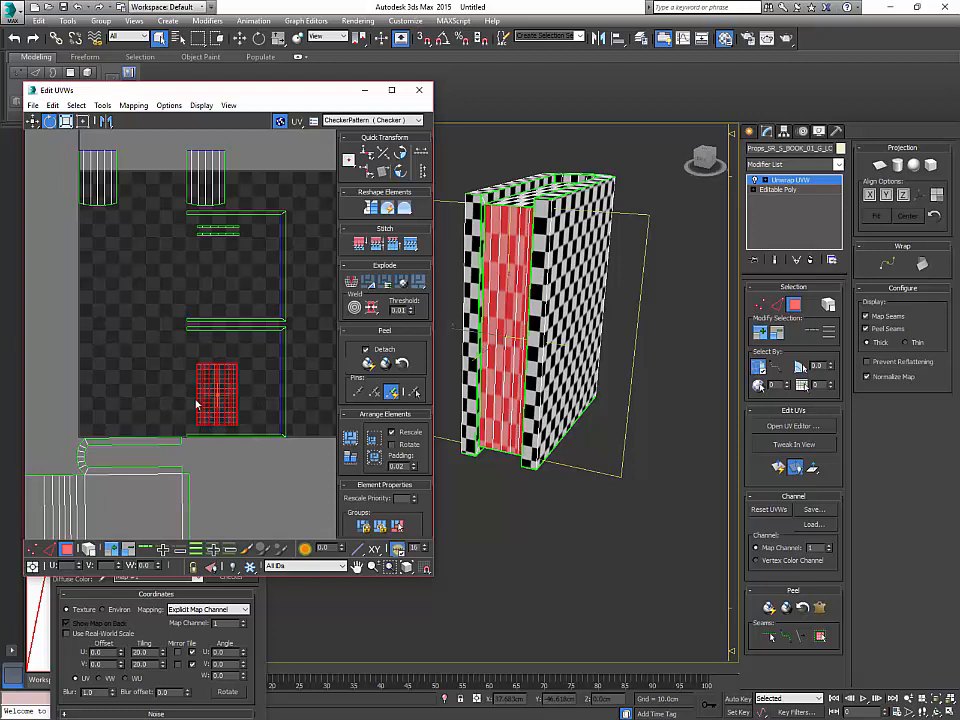
{"action": "key", "text": "2"}
{"action": "left_click_drag", "start_coordinate": [173, 359], "coordinate": [248, 403]}
{"action": "left_click_drag", "start_coordinate": [168, 403], "coordinate": [253, 450], "text": "alt"}
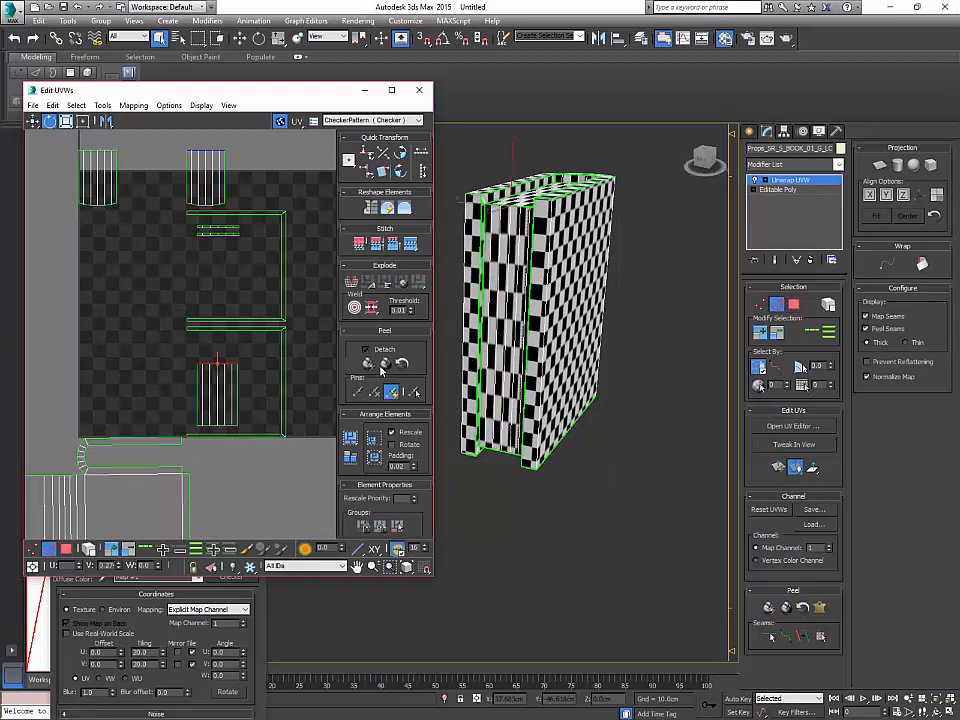
{"action": "left_click", "coordinate": [410, 243]}
{"action": "scroll", "coordinate": [231, 399], "scroll_direction": "up", "scroll_amount": 3}
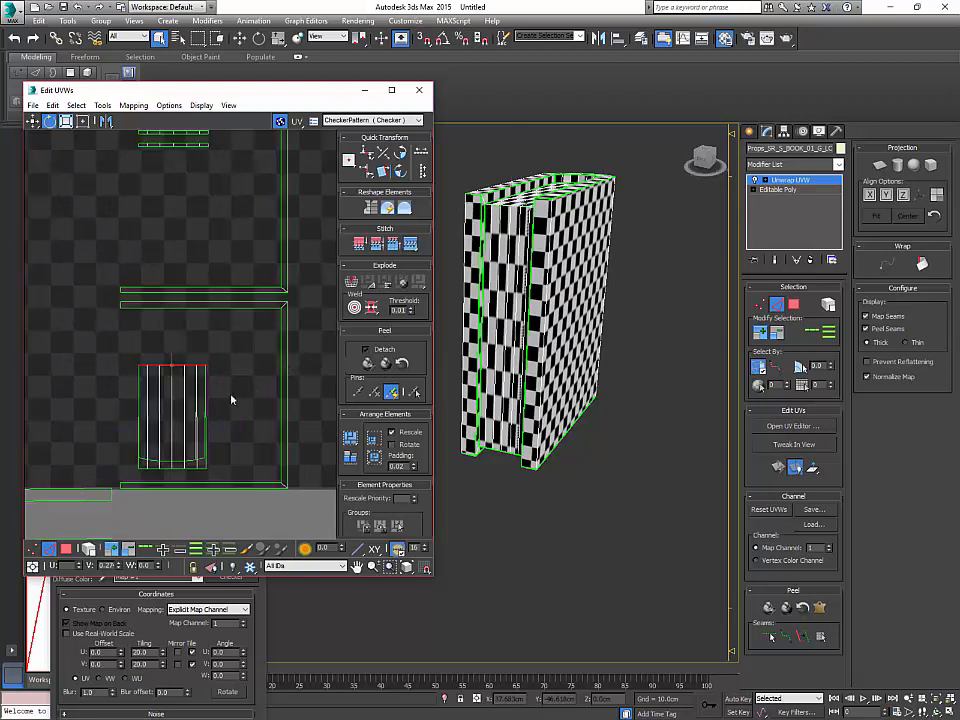
Step: Stitch the other curved striped element to the lower short edge of the page-block element
{"action": "left_click_drag", "start_coordinate": [199, 424], "coordinate": [336, 327]}
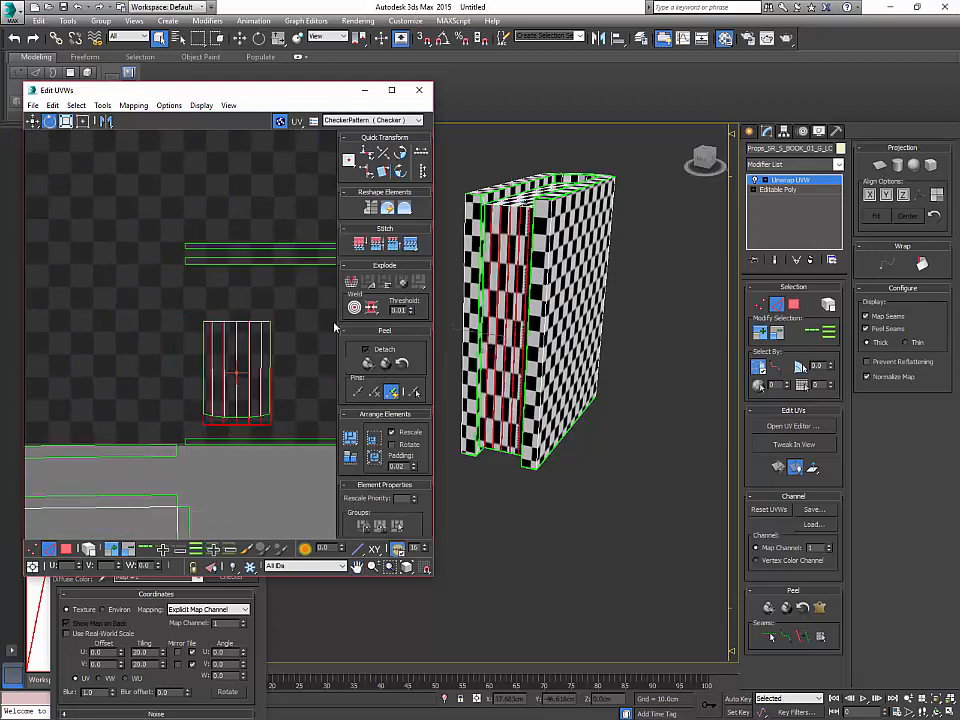
{"action": "left_click", "coordinate": [408, 245]}
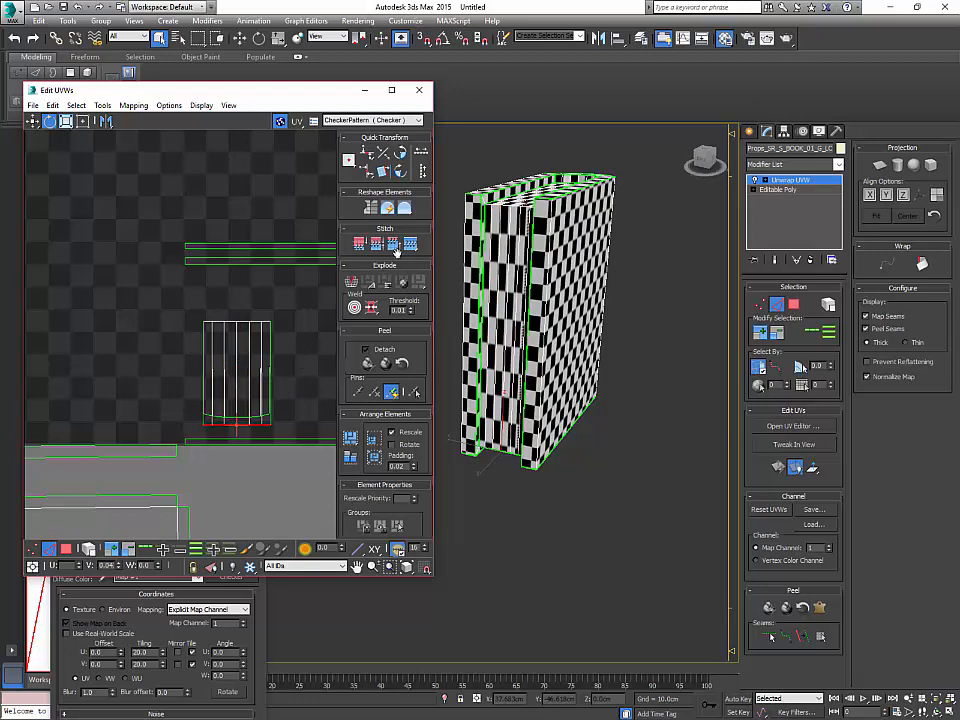
{"action": "scroll", "coordinate": [118, 520], "scroll_direction": "down", "scroll_amount": 2}
{"action": "middle_click_drag", "start_coordinate": [118, 520], "coordinate": [118, 505]}
Step: Select the whole combined page element, flatten it with Quick Peel and rotate it upright
{"action": "key", "text": "3"}
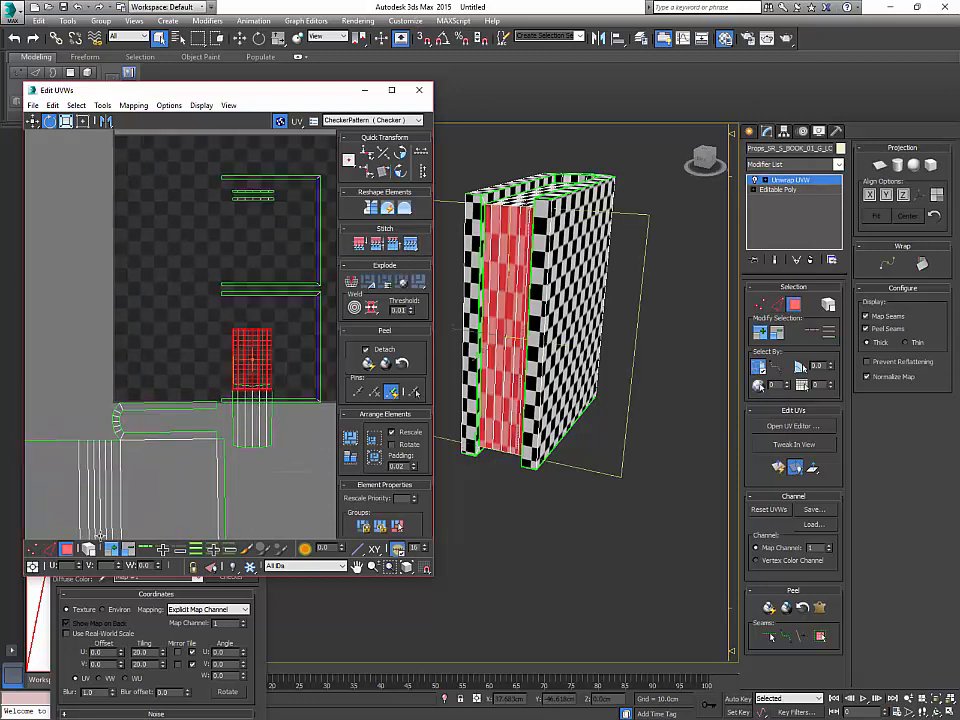
{"action": "key", "text": "ctrl+shift+q"}
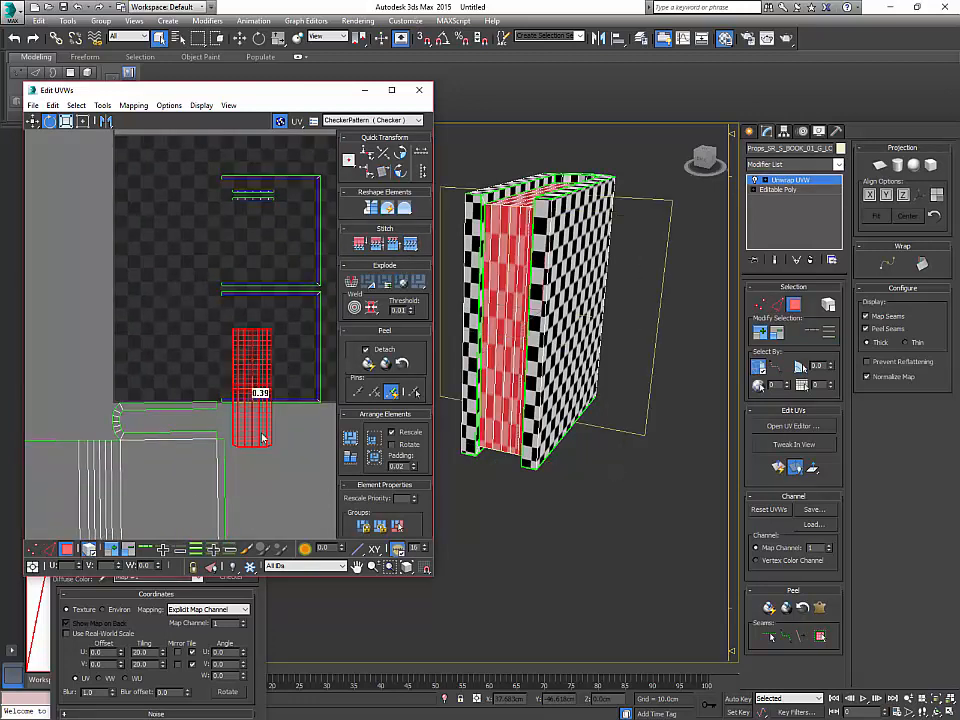
{"action": "scroll", "coordinate": [296, 364], "scroll_direction": "up", "scroll_amount": 2}
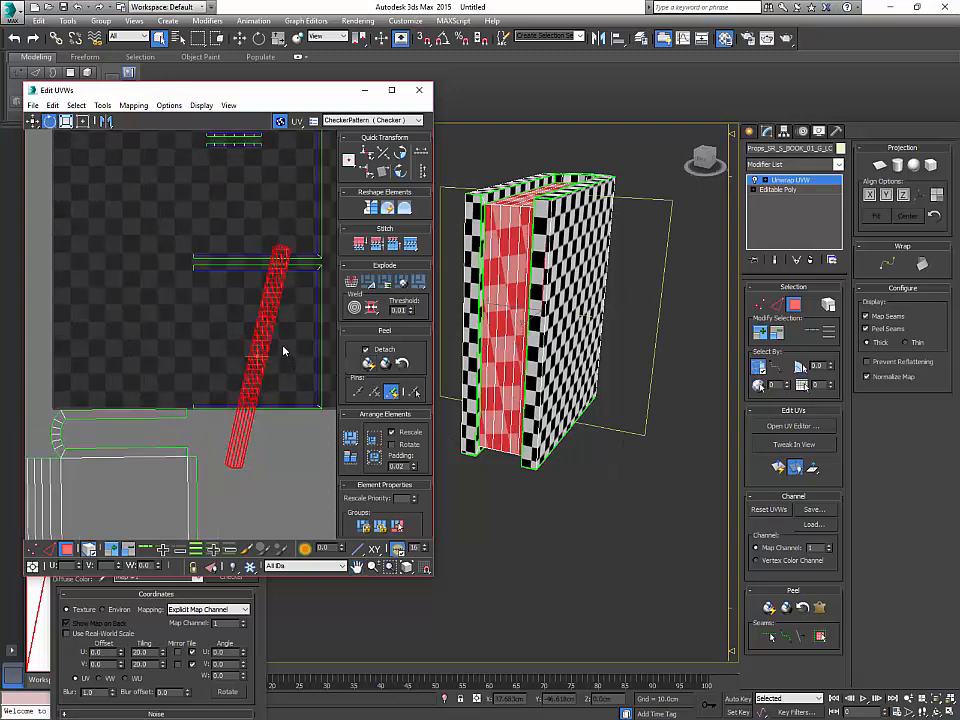
{"action": "left_click_drag", "start_coordinate": [270, 330], "coordinate": [264, 311]}
{"action": "middle_click_drag", "start_coordinate": [470, 330], "coordinate": [520, 290], "text": "alt"}
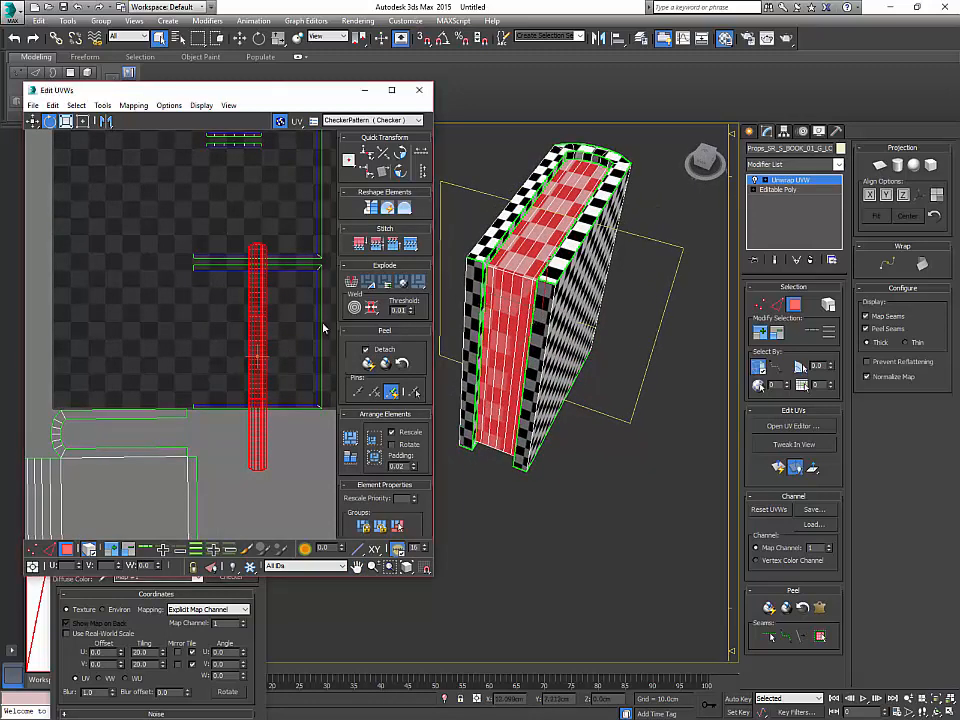
Step: Enlarge the peeled page strip, move it just outside the checker tile and deselect it
{"action": "scroll", "coordinate": [300, 322], "scroll_direction": "down", "scroll_amount": 1}
{"action": "middle_click_drag", "start_coordinate": [300, 322], "coordinate": [229, 328]}
{"action": "left_click_drag", "start_coordinate": [208, 326], "coordinate": [213, 294]}
{"action": "left_click_drag", "start_coordinate": [155, 290], "coordinate": [295, 300]}
{"action": "middle_click_drag", "start_coordinate": [260, 338], "coordinate": [224, 315]}
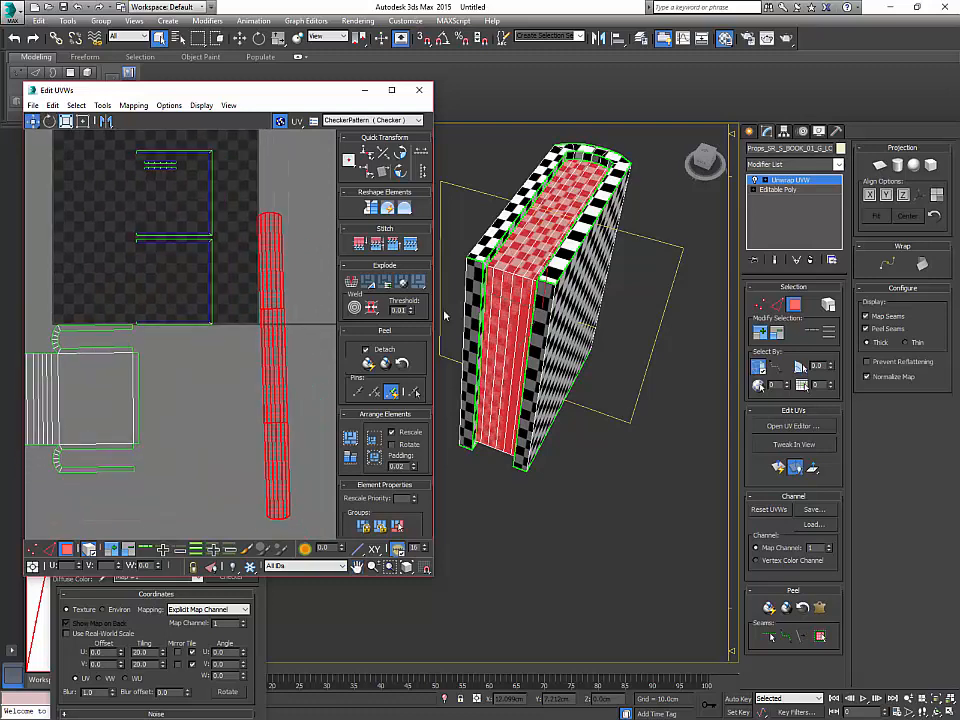
{"action": "left_click", "coordinate": [303, 291]}
{"action": "middle_click_drag", "start_coordinate": [246, 229], "coordinate": [289, 304]}
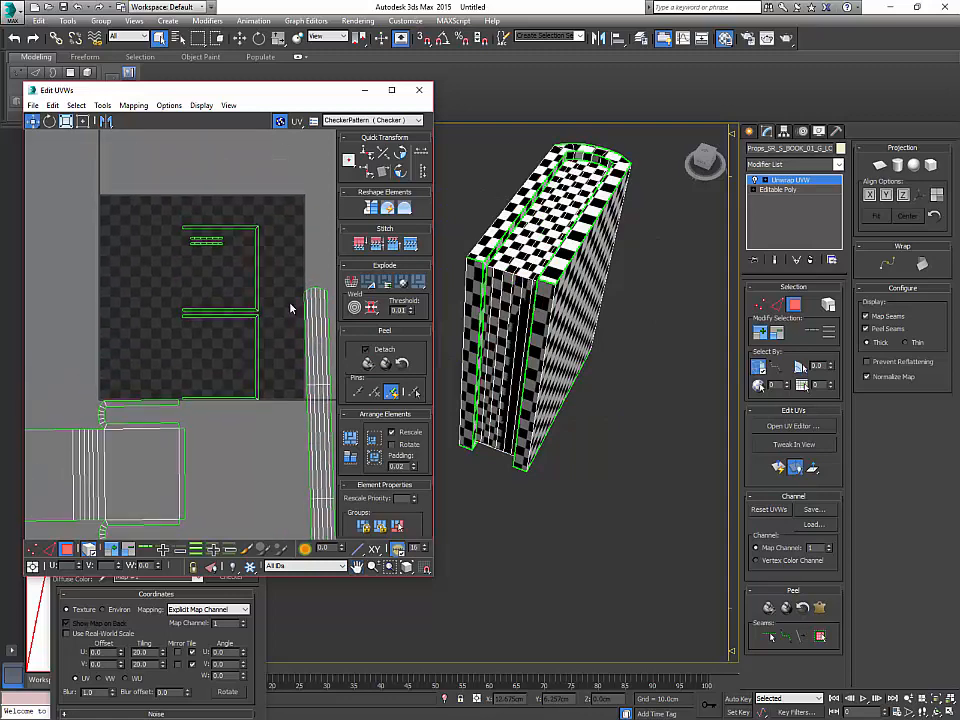
Step: Select the edges of the upper bracket-shaped border and try to stitch it to the page strip
{"action": "scroll", "coordinate": [290, 309], "scroll_direction": "up", "scroll_amount": 3}
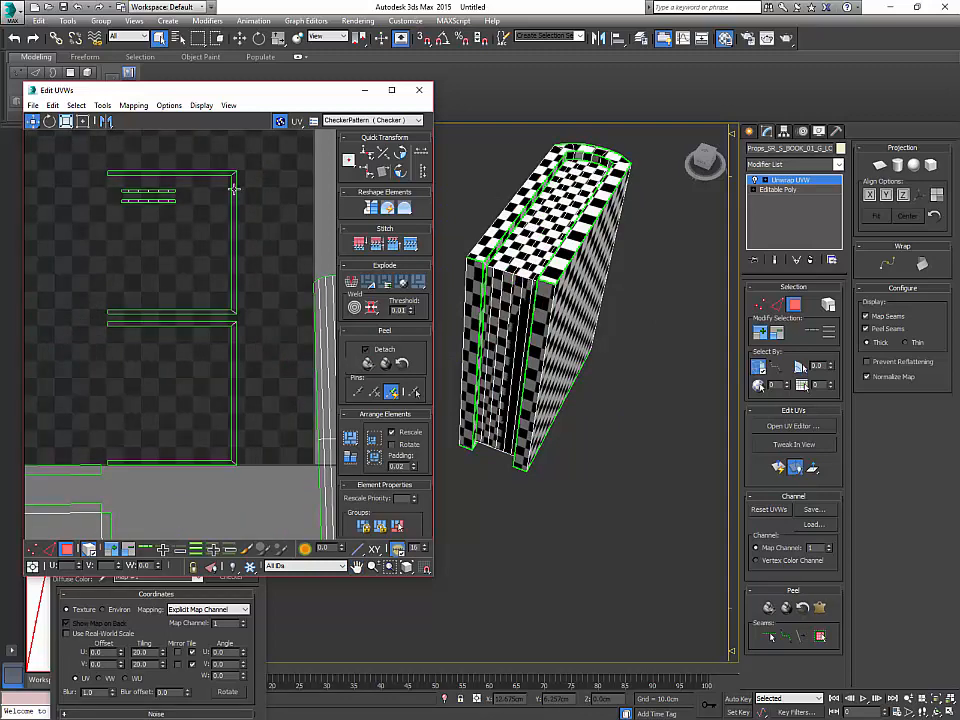
{"action": "left_click_drag", "start_coordinate": [227, 163], "coordinate": [263, 207]}
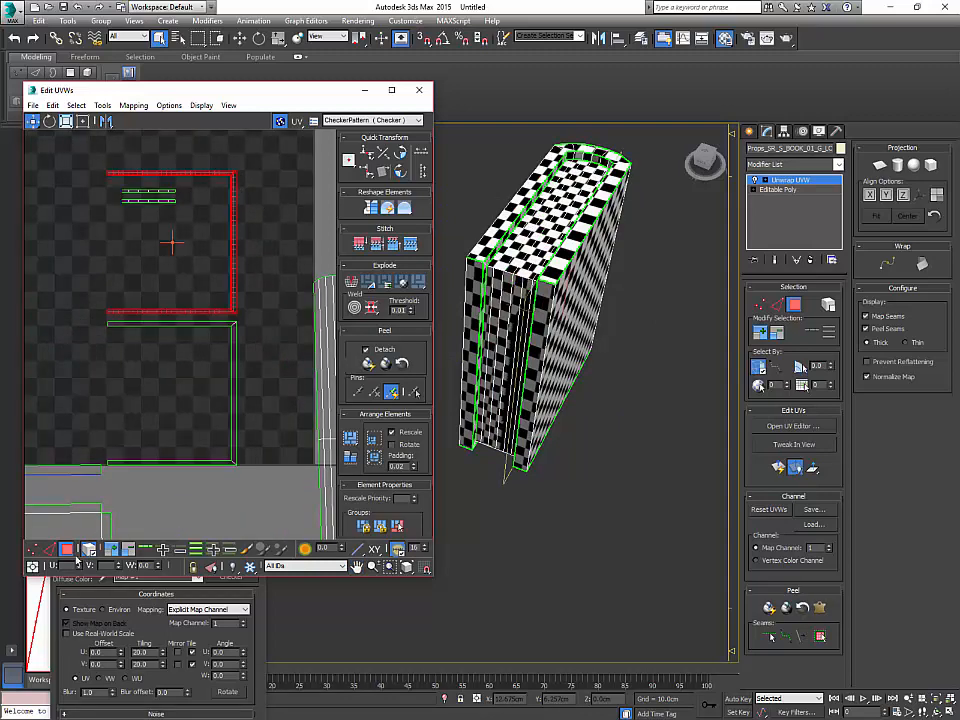
{"action": "left_click", "coordinate": [49, 549]}
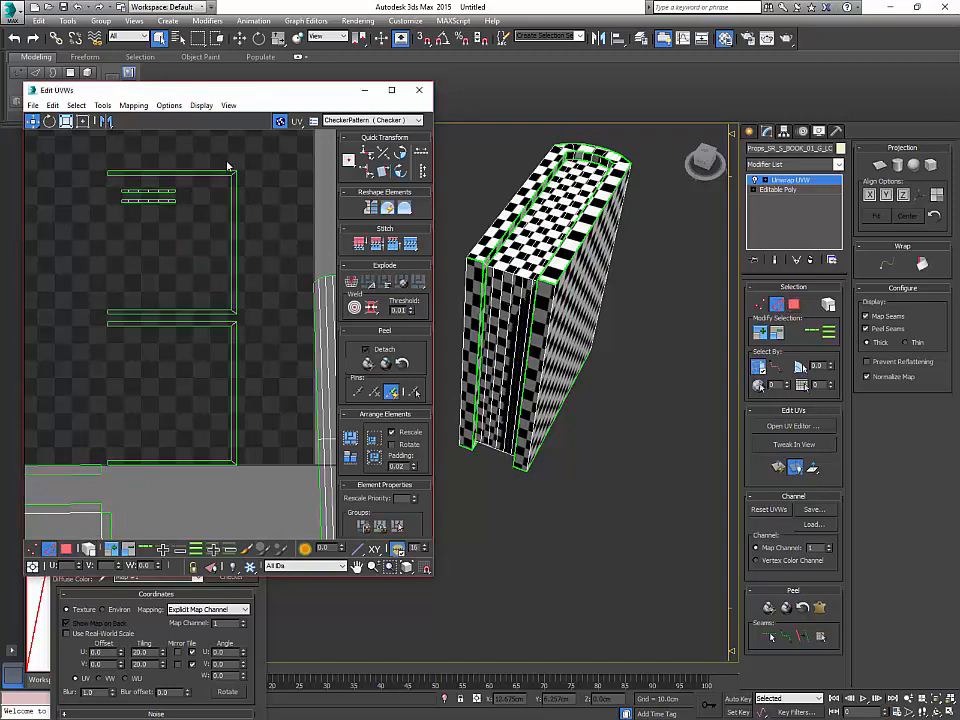
{"action": "key", "text": "z"}
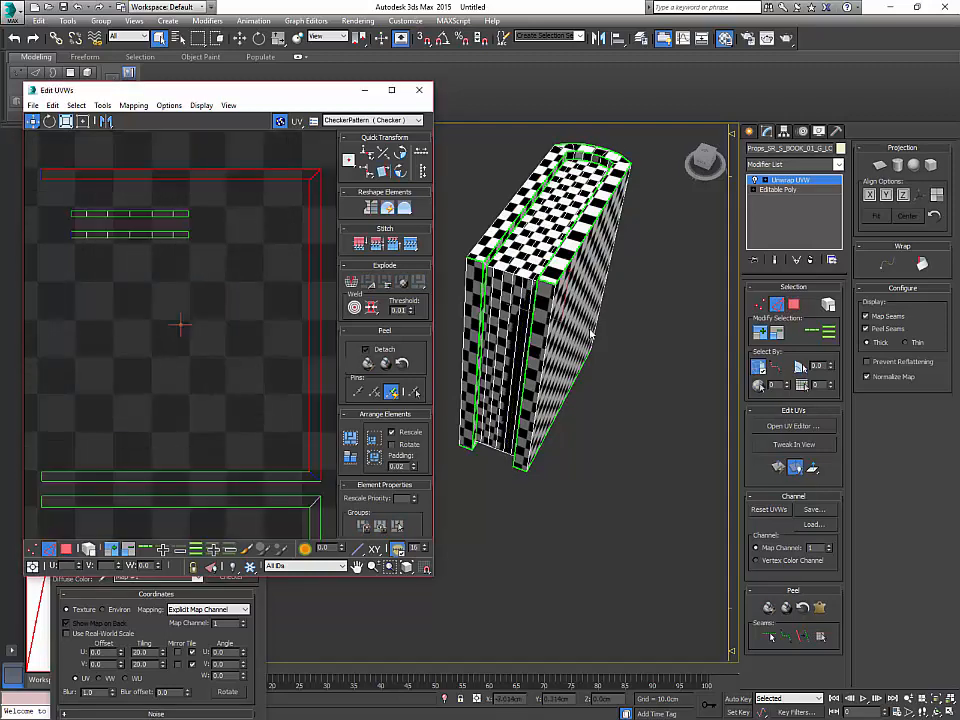
{"action": "middle_click_drag", "start_coordinate": [589, 331], "coordinate": [549, 231], "text": "alt"}
{"action": "scroll", "coordinate": [311, 354], "scroll_direction": "down", "scroll_amount": 4}
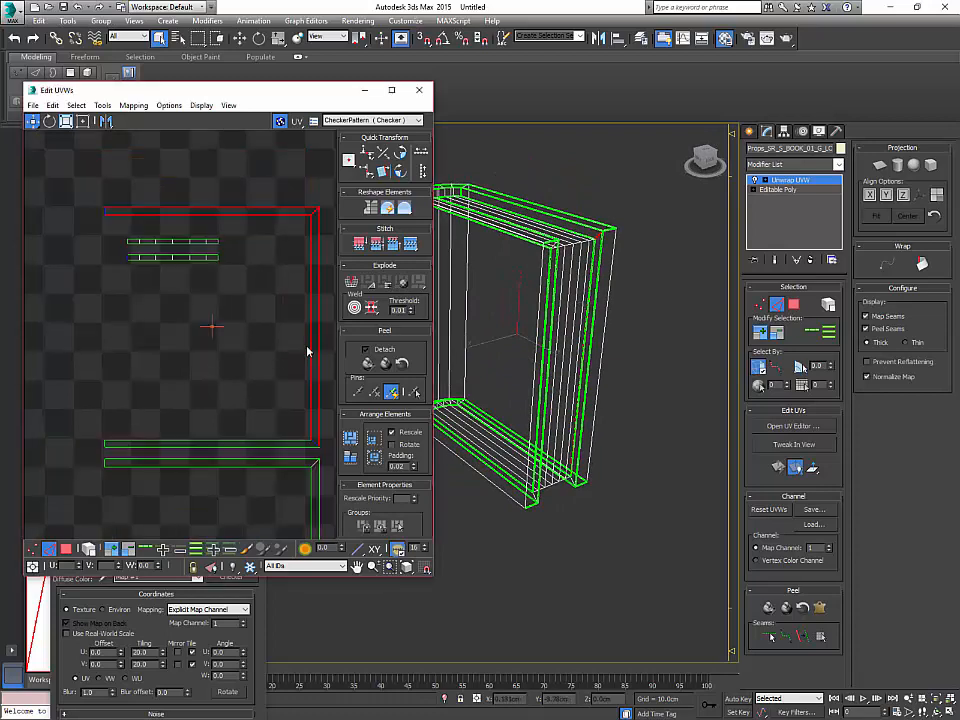
{"action": "middle_click_drag", "start_coordinate": [321, 407], "coordinate": [193, 251]}
{"action": "scroll", "coordinate": [258, 297], "scroll_direction": "down", "scroll_amount": 1}
{"action": "scroll", "coordinate": [193, 248], "scroll_direction": "down", "scroll_amount": 1}
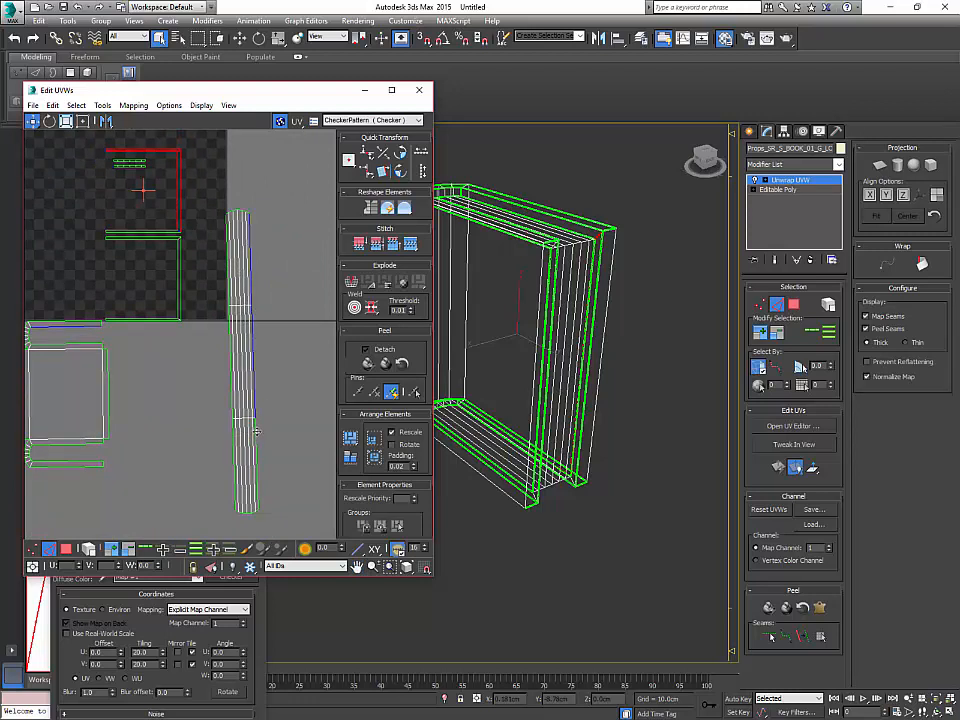
{"action": "left_click", "coordinate": [257, 436], "text": "ctrl"}
{"action": "left_click", "coordinate": [410, 245]}
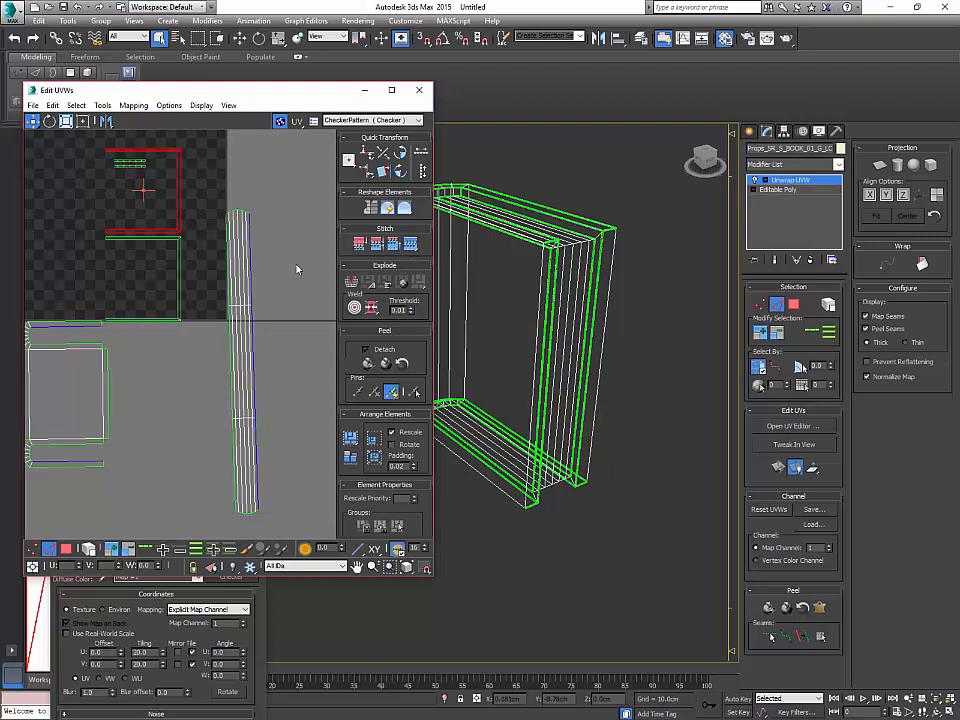
Step: Stitch the lower bracket-shaped border to the page strip's long edge nearest the checker tile
{"action": "middle_click_drag", "start_coordinate": [296, 270], "coordinate": [317, 279]}
{"action": "left_click", "coordinate": [293, 261]}
{"action": "left_click", "coordinate": [279, 259]}
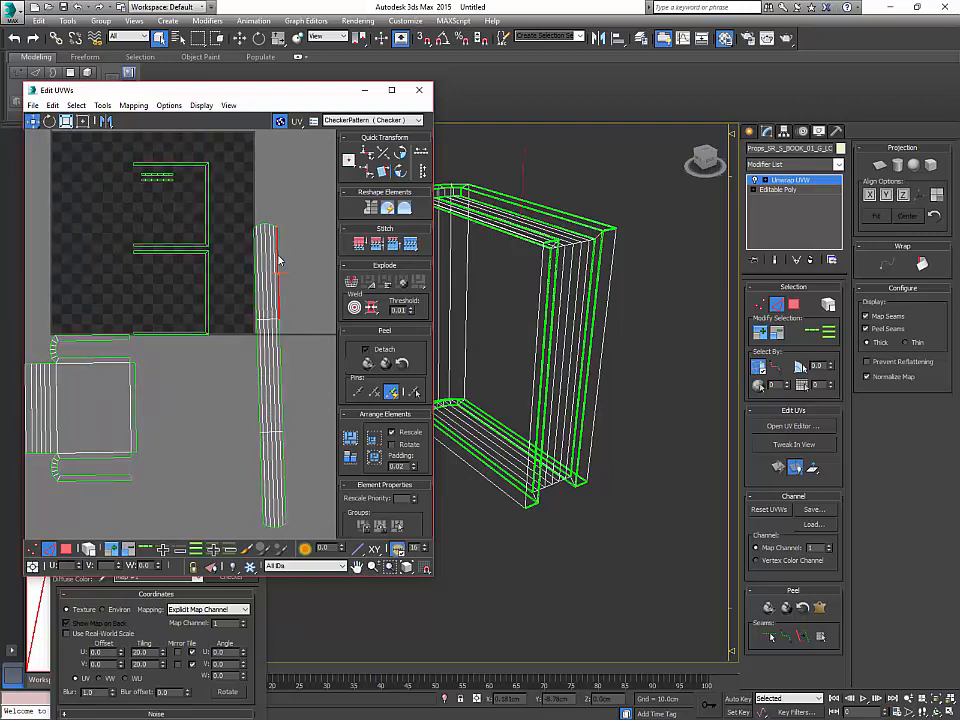
{"action": "left_click", "coordinate": [256, 277]}
{"action": "left_click", "coordinate": [256, 318]}
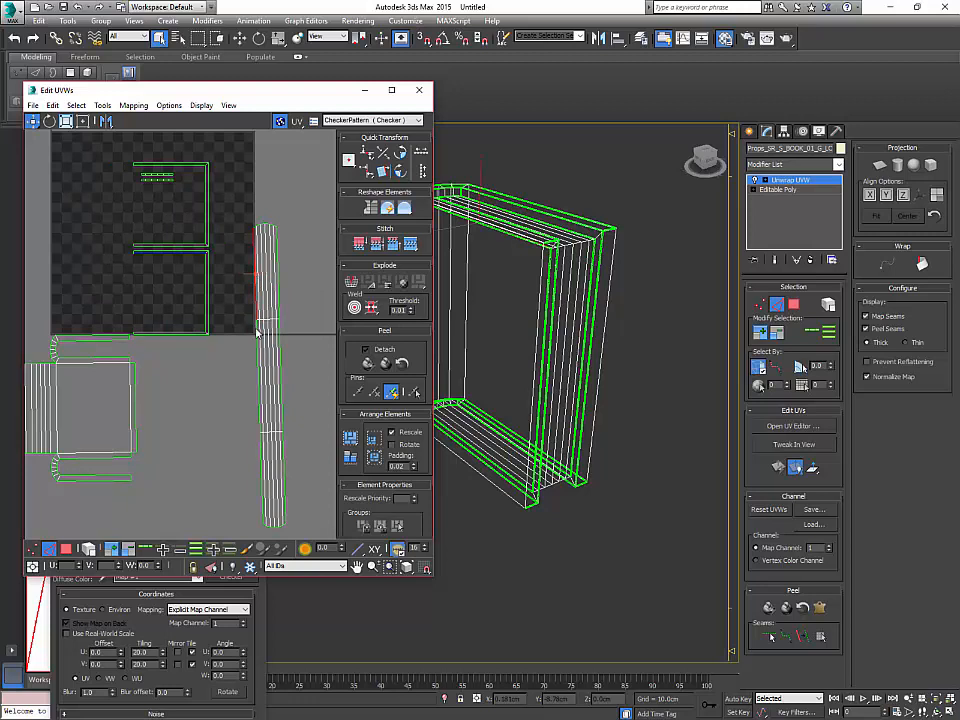
{"action": "left_click", "coordinate": [257, 330], "text": "ctrl"}
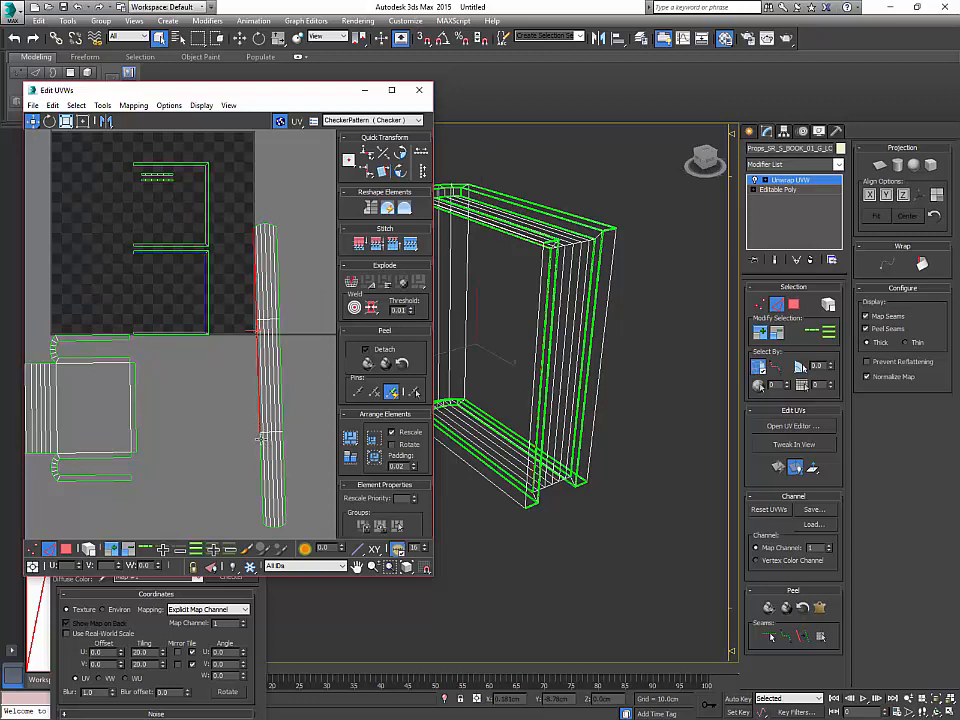
{"action": "left_click", "coordinate": [377, 244]}
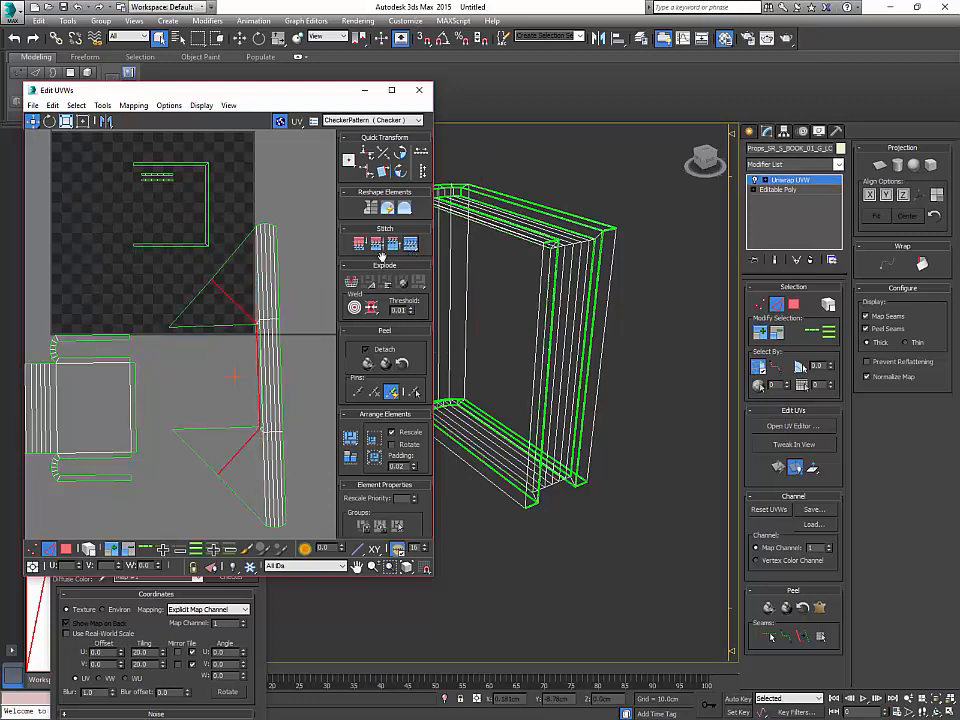
Step: Select all three segments of the page strip's opposite long edge and stitch the remaining bracket-shaped border to them
{"action": "middle_click_drag", "start_coordinate": [313, 283], "coordinate": [302, 258]}
{"action": "left_click", "coordinate": [268, 287]}
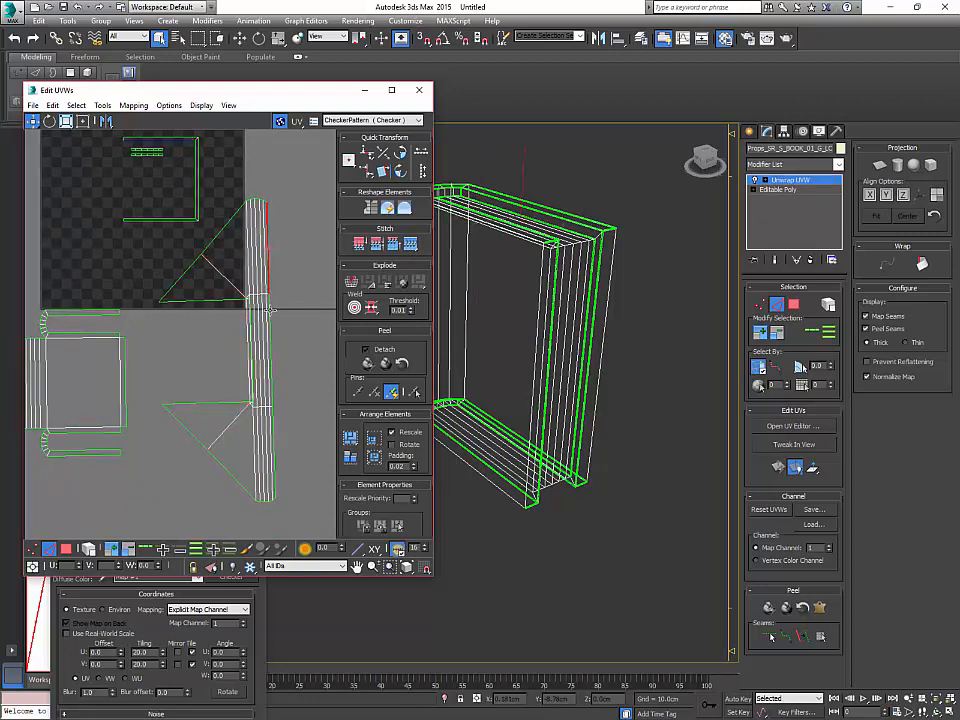
{"action": "left_click", "coordinate": [274, 381], "text": "ctrl"}
{"action": "left_click", "coordinate": [273, 413], "text": "ctrl"}
{"action": "left_click", "coordinate": [410, 245]}
{"action": "middle_click_drag", "start_coordinate": [258, 265], "coordinate": [263, 208]}
{"action": "scroll", "coordinate": [263, 208], "scroll_direction": "down", "scroll_amount": 2}
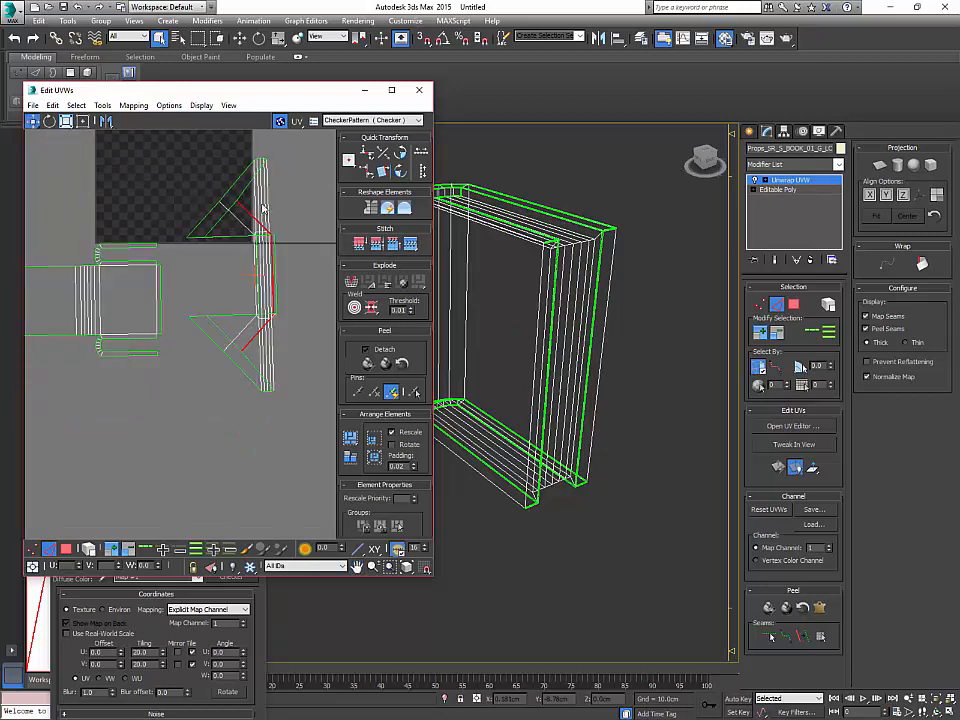
Step: Select the whole page strip with both stitched borders and flatten it with Quick Peel
{"action": "key", "text": "3"}
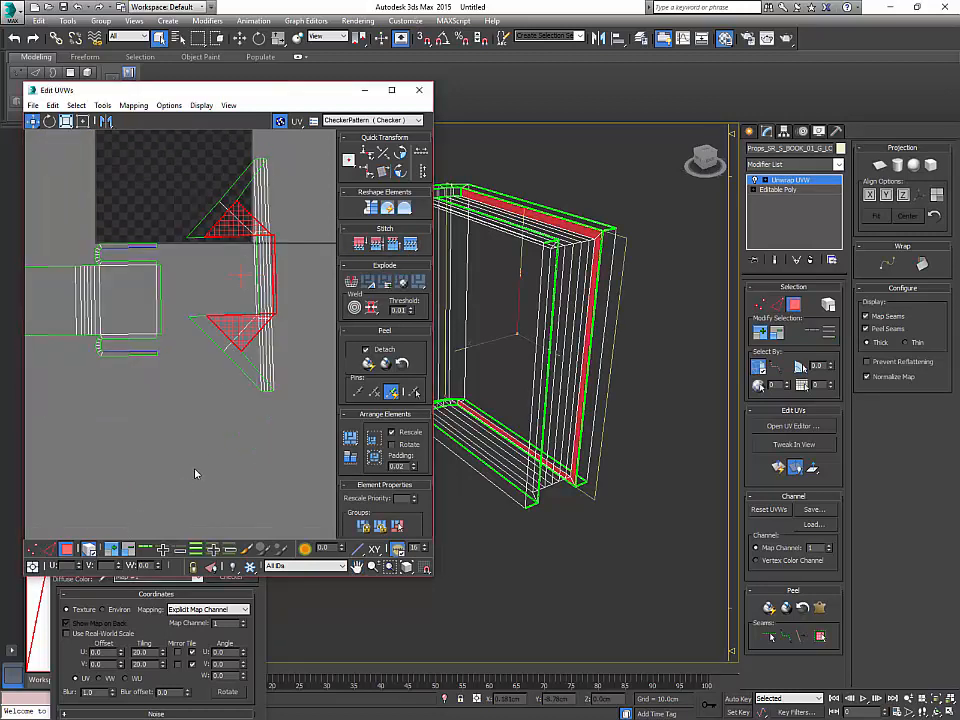
{"action": "left_click", "coordinate": [229, 450]}
{"action": "key", "text": "ctrl+z"}
{"action": "left_click", "coordinate": [265, 340]}
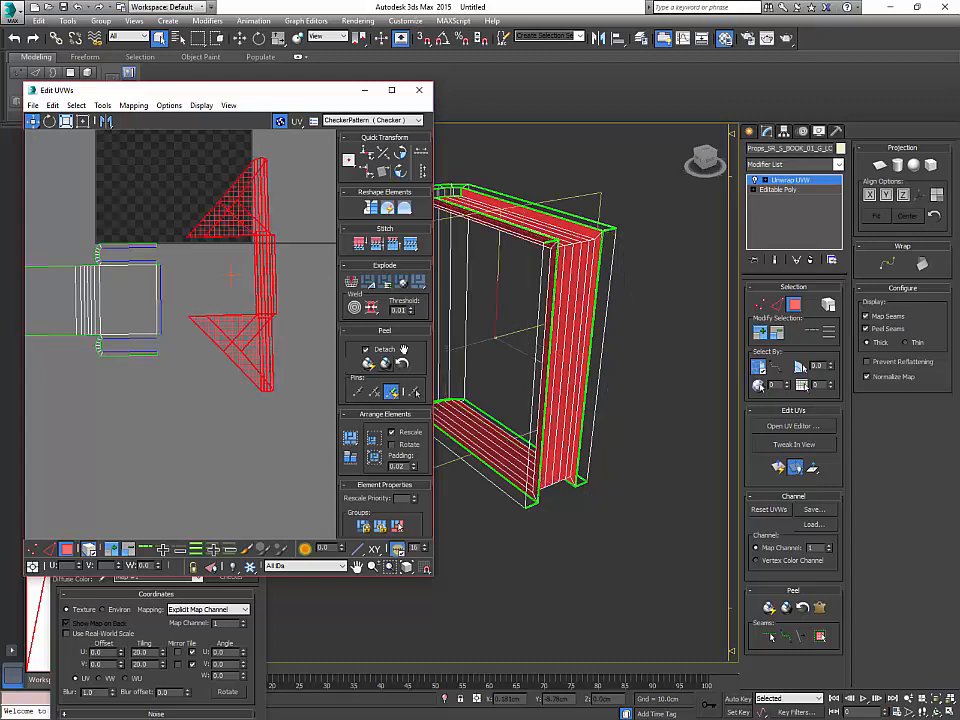
{"action": "left_click", "coordinate": [370, 364]}
{"action": "left_click", "coordinate": [370, 364]}
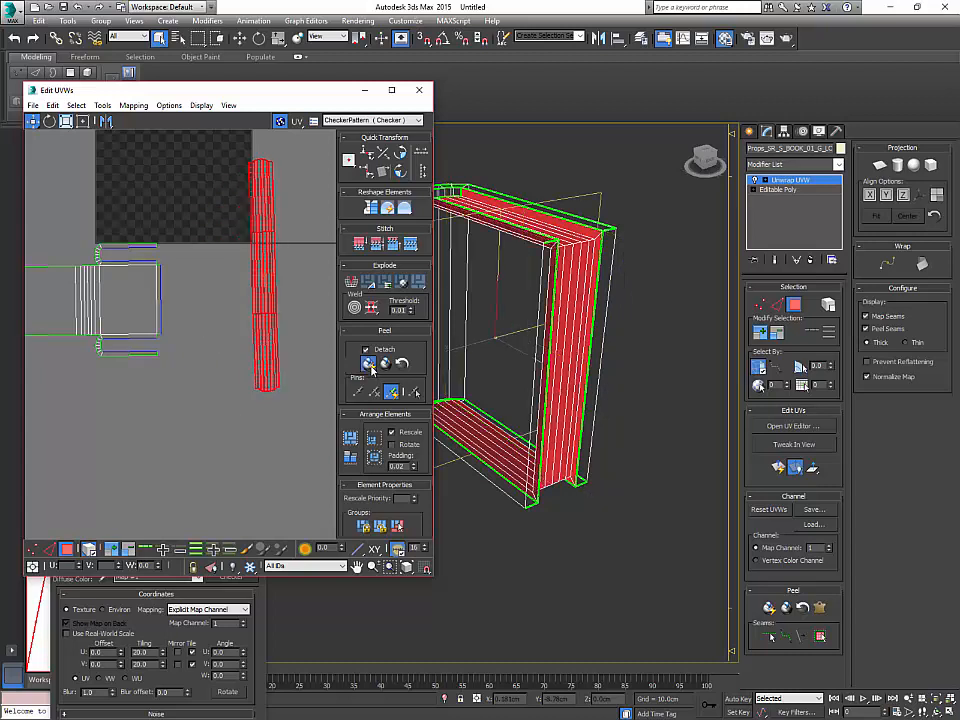
Step: Select the curved edges at the page strip's upper end and stitch the matching end piece to them
{"action": "left_click", "coordinate": [306, 321]}
{"action": "scroll", "coordinate": [306, 321], "scroll_direction": "up", "scroll_amount": 4}
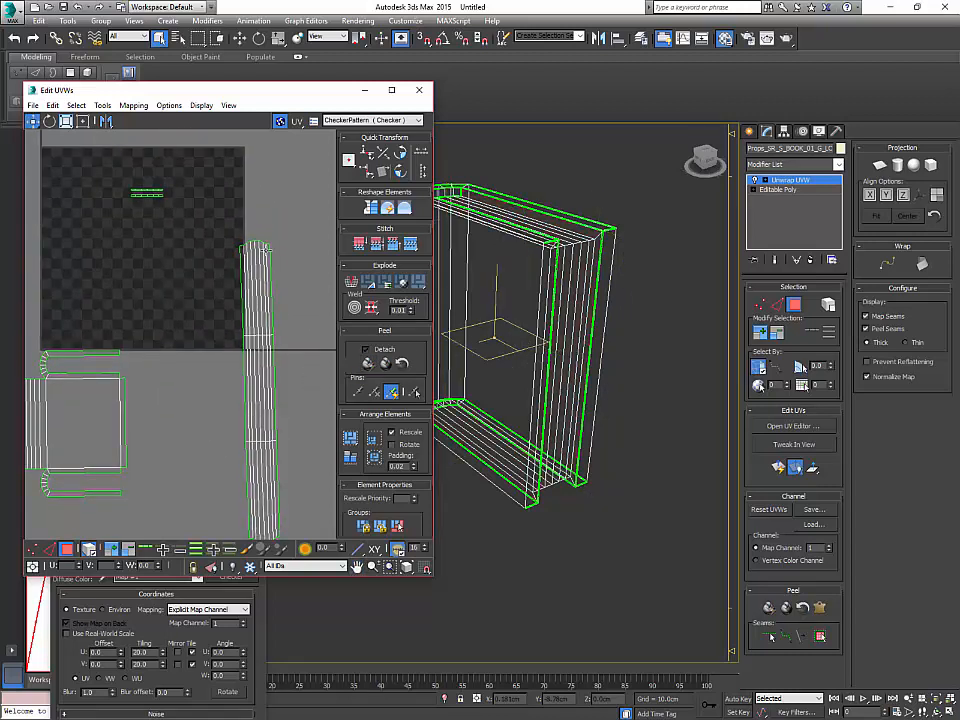
{"action": "scroll", "coordinate": [283, 287], "scroll_direction": "up", "scroll_amount": 2}
{"action": "key", "text": "2"}
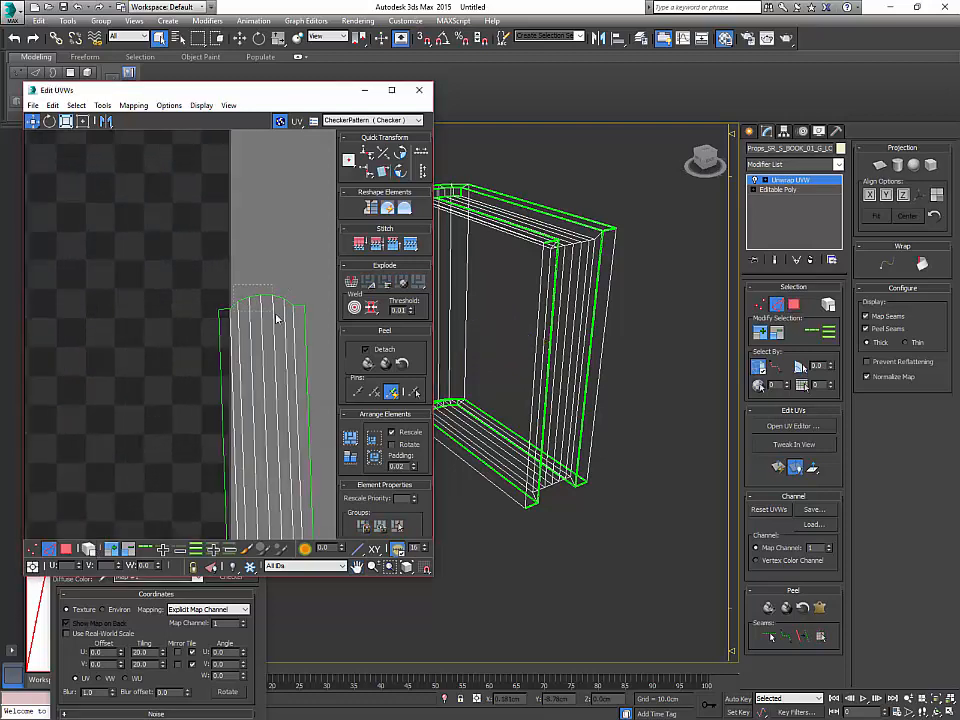
{"action": "left_click", "coordinate": [292, 330]}
{"action": "left_click", "coordinate": [410, 244]}
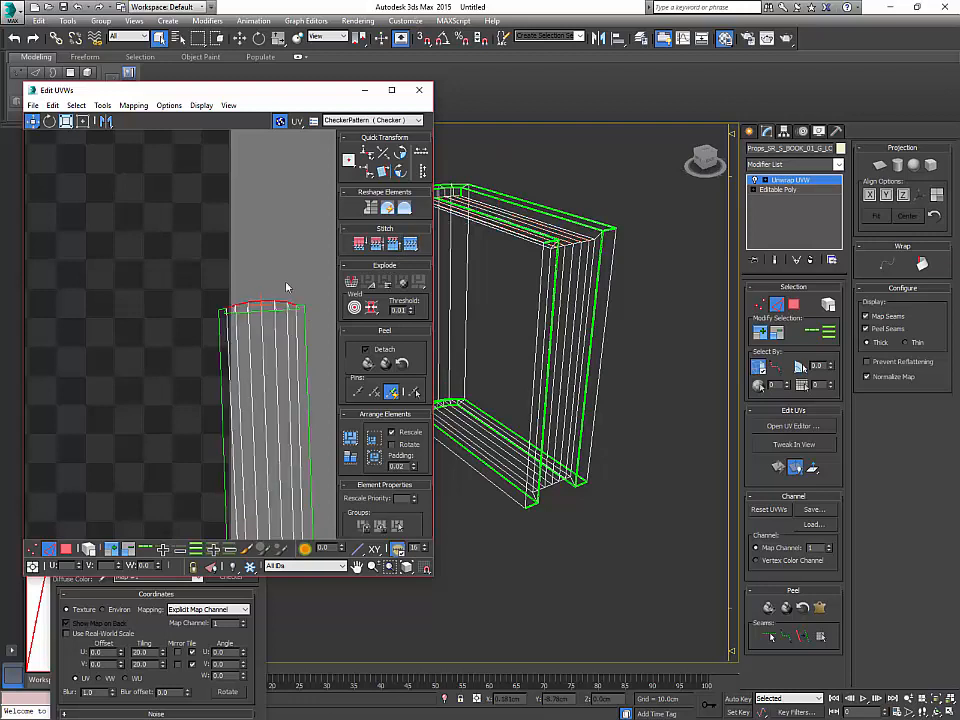
Step: Stitch the matching end piece to the curved edges at the page strip's lower end
{"action": "middle_click_drag", "start_coordinate": [283, 296], "coordinate": [277, 242]}
{"action": "scroll", "coordinate": [223, 430], "scroll_direction": "up", "scroll_amount": 2}
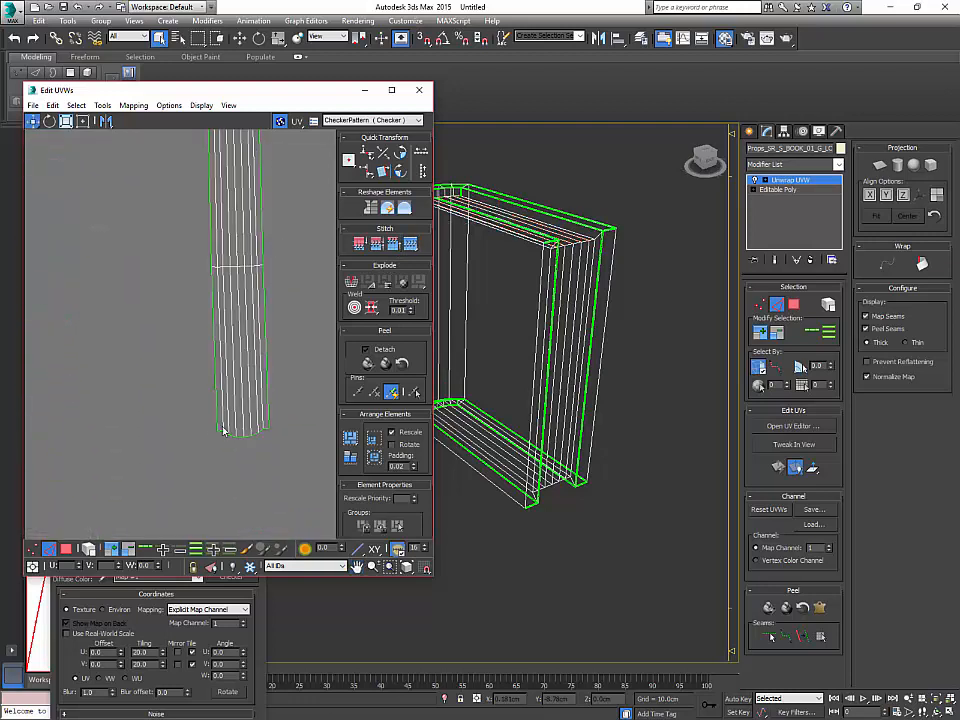
{"action": "scroll", "coordinate": [245, 440], "scroll_direction": "up", "scroll_amount": 2}
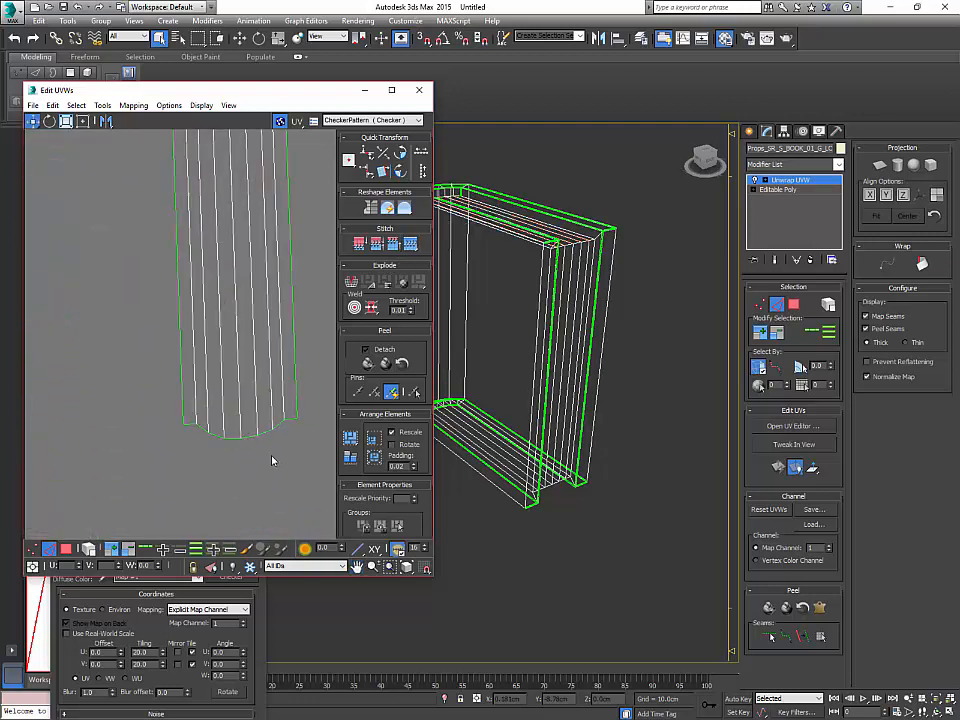
{"action": "left_click", "coordinate": [209, 387]}
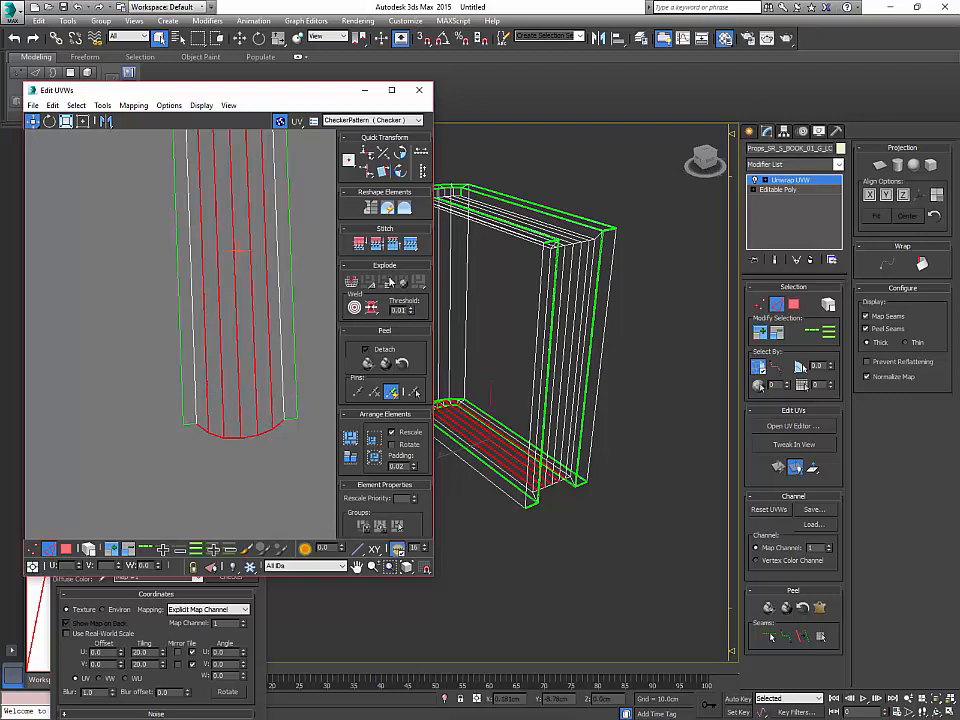
{"action": "left_click", "coordinate": [411, 244]}
{"action": "scroll", "coordinate": [185, 350], "scroll_direction": "down", "scroll_amount": 2}
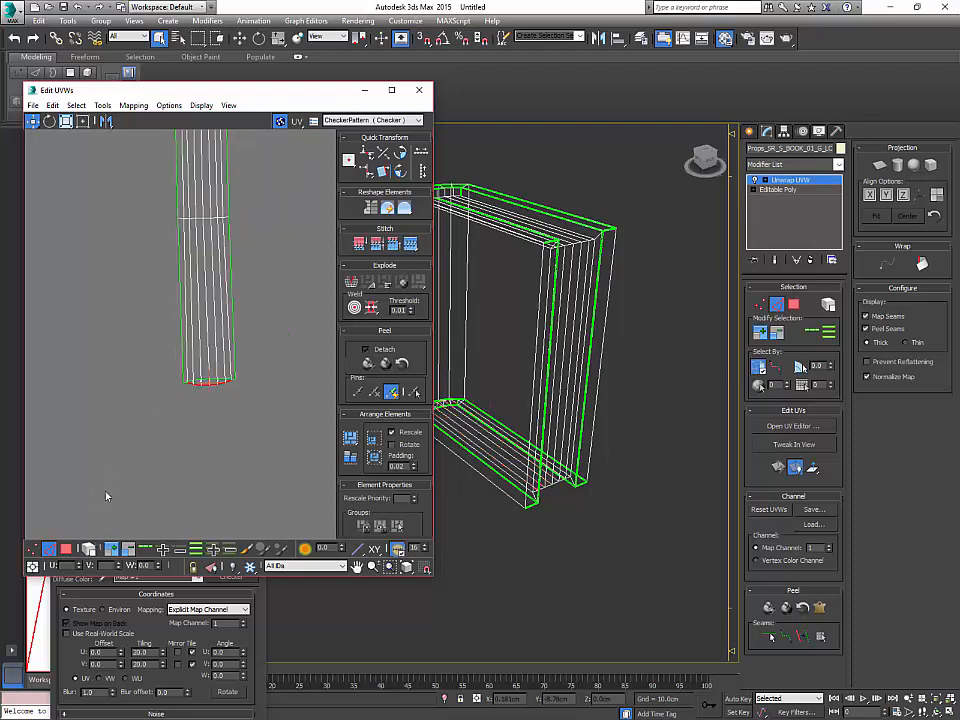
Step: Select the whole page strip with its stitched ends, flatten it with Quick Peel and rotate it slightly
{"action": "left_click", "coordinate": [66, 549]}
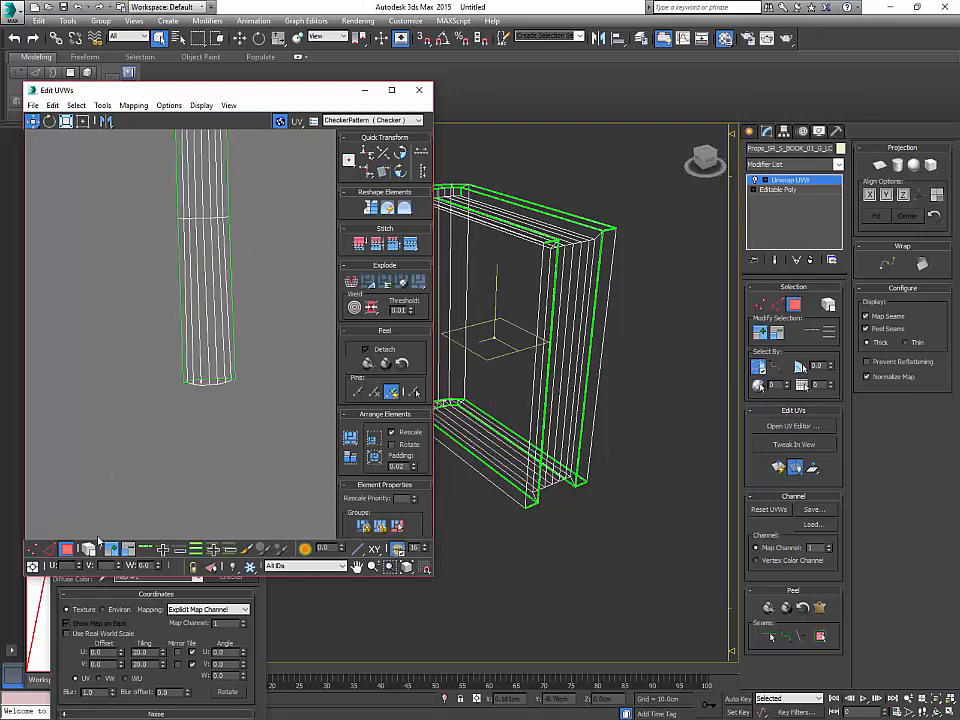
{"action": "left_click", "coordinate": [214, 300]}
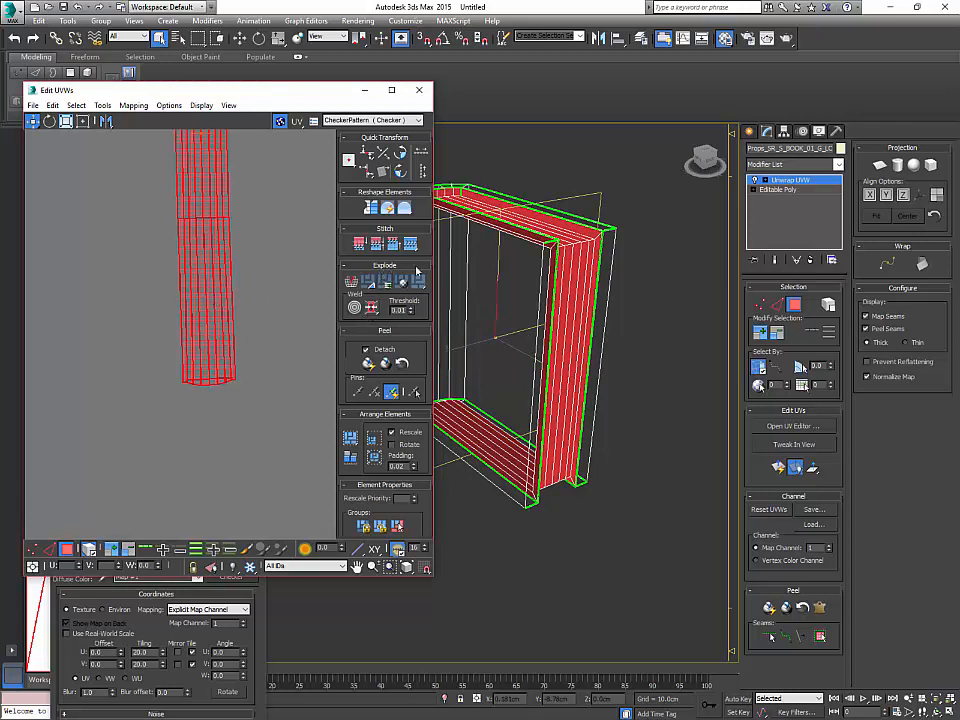
{"action": "left_click", "coordinate": [369, 364]}
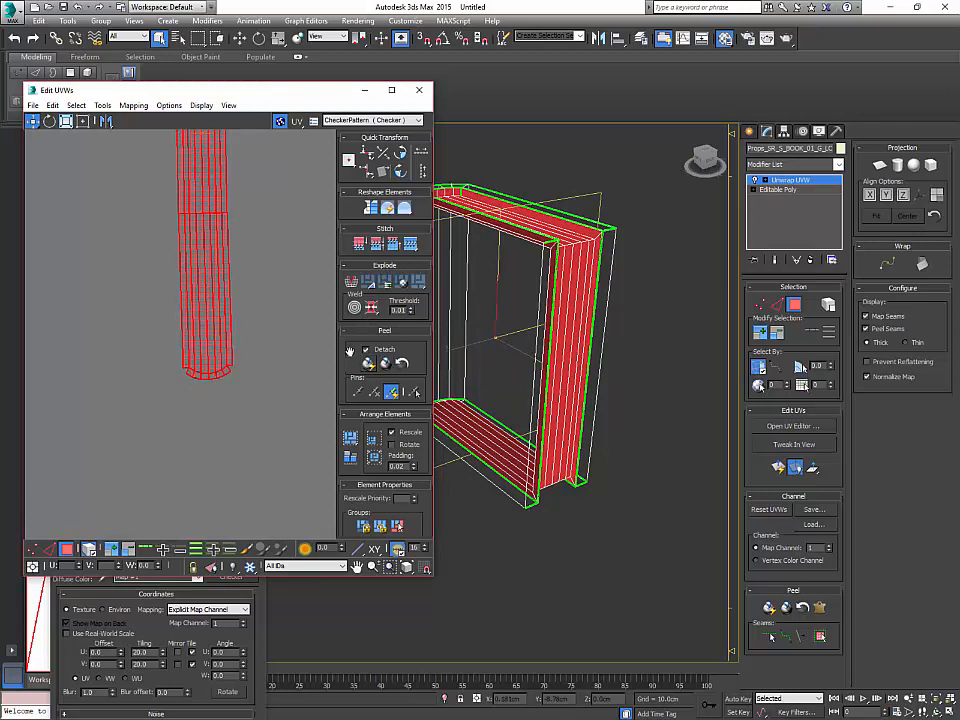
{"action": "scroll", "coordinate": [267, 258], "scroll_direction": "down", "scroll_amount": 3}
{"action": "middle_click_drag", "start_coordinate": [238, 206], "coordinate": [264, 321]}
{"action": "key", "text": "e"}
{"action": "left_click_drag", "start_coordinate": [262, 304], "coordinate": [263, 299]}
{"action": "scroll", "coordinate": [277, 296], "scroll_direction": "down", "scroll_amount": 1}
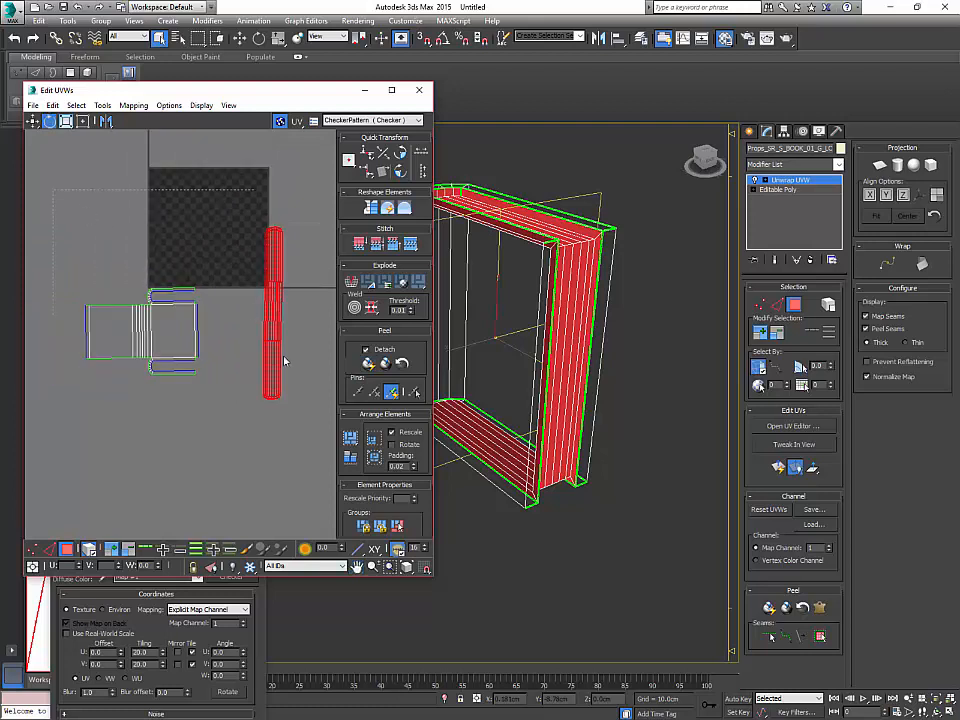
Step: Select all the UV shells and pack them into the checker tile
{"action": "key", "text": "ctrl+a"}
{"action": "left_click", "coordinate": [374, 457]}
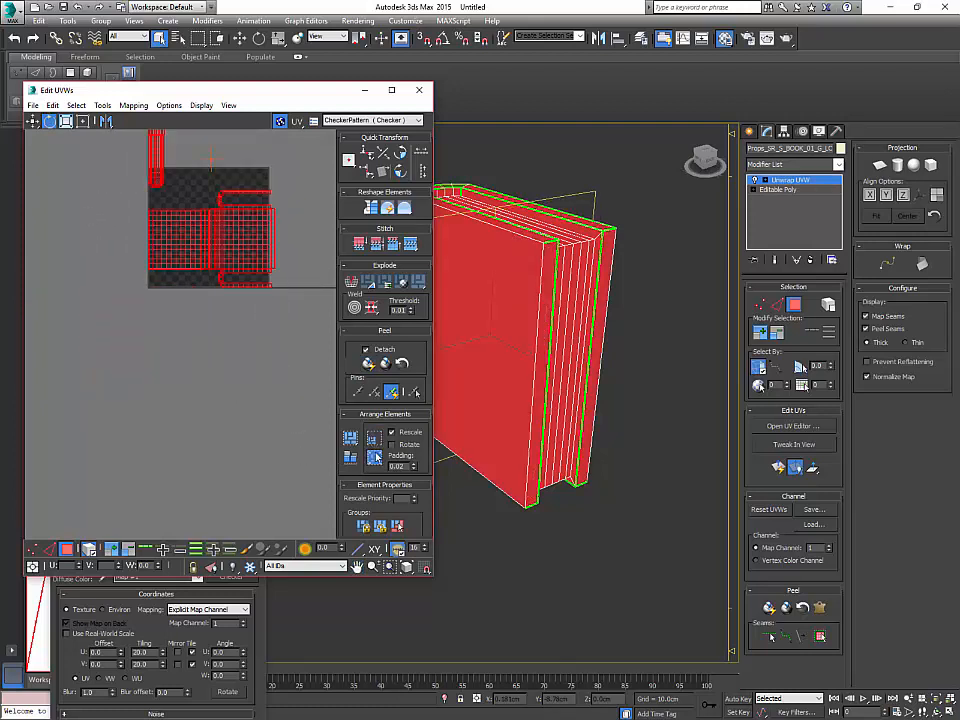
{"action": "middle_click_drag", "start_coordinate": [242, 311], "coordinate": [283, 375]}
{"action": "scroll", "coordinate": [283, 375], "scroll_direction": "up", "scroll_amount": 3}
{"action": "left_click", "coordinate": [264, 343]}
{"action": "middle_click_drag", "start_coordinate": [261, 268], "coordinate": [300, 353]}
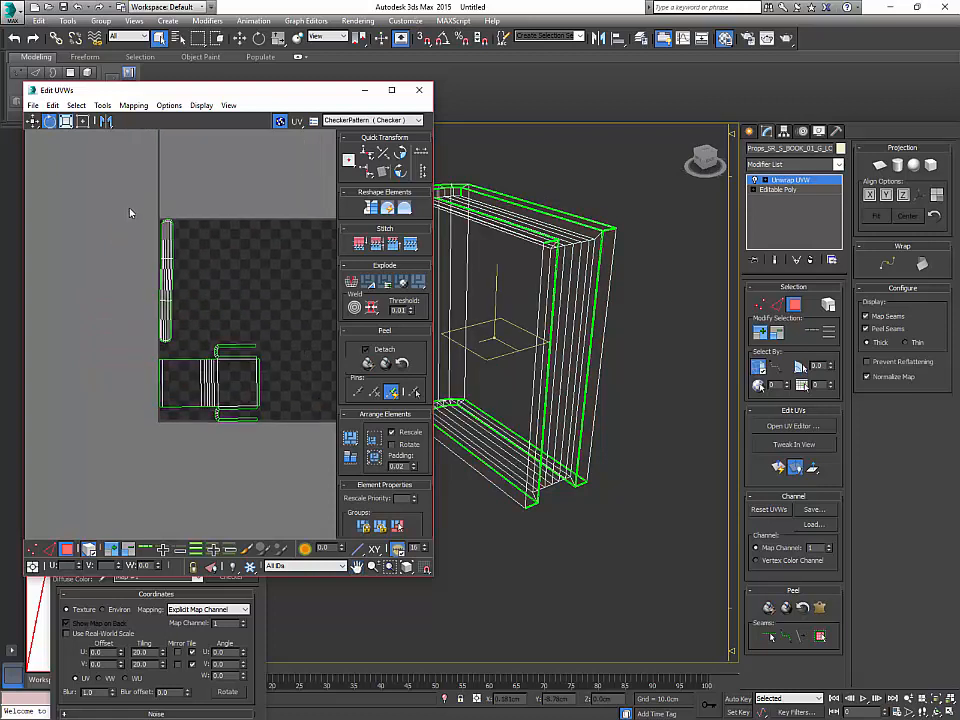
Step: Display the book shaded with its checker texture and examine the mapping on the pages
{"action": "left_click_drag", "start_coordinate": [215, 338], "coordinate": [204, 347]}
{"action": "scroll", "coordinate": [229, 310], "scroll_direction": "up", "scroll_amount": 2}
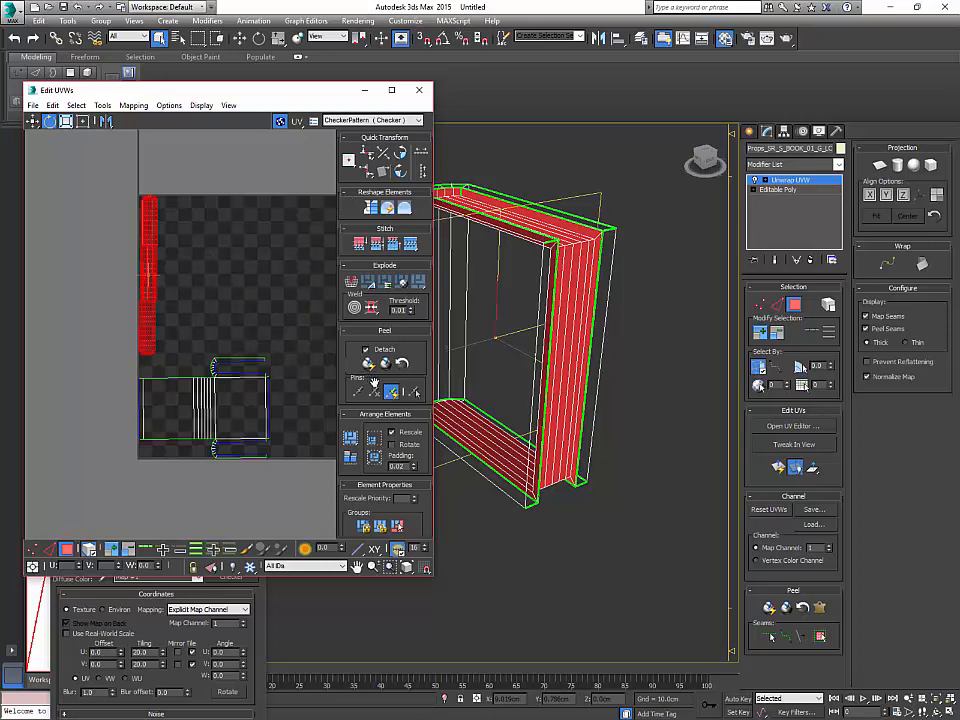
{"action": "middle_click_drag", "start_coordinate": [510, 356], "coordinate": [545, 353]}
{"action": "key", "text": "F3"}
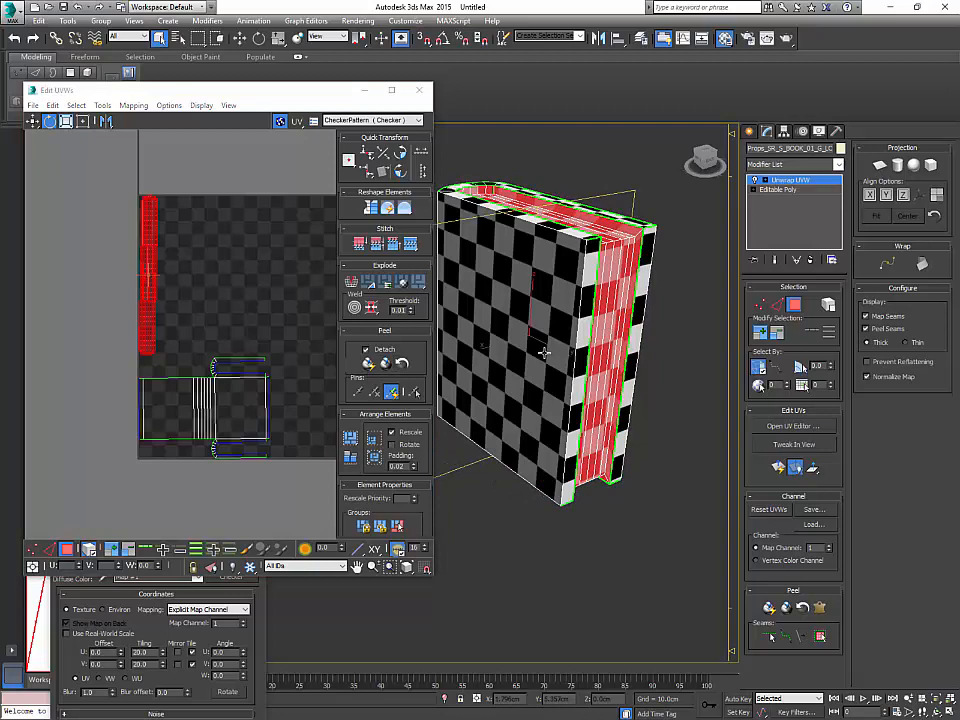
{"action": "left_click", "coordinate": [270, 318]}
{"action": "middle_click_drag", "start_coordinate": [280, 296], "coordinate": [268, 294]}
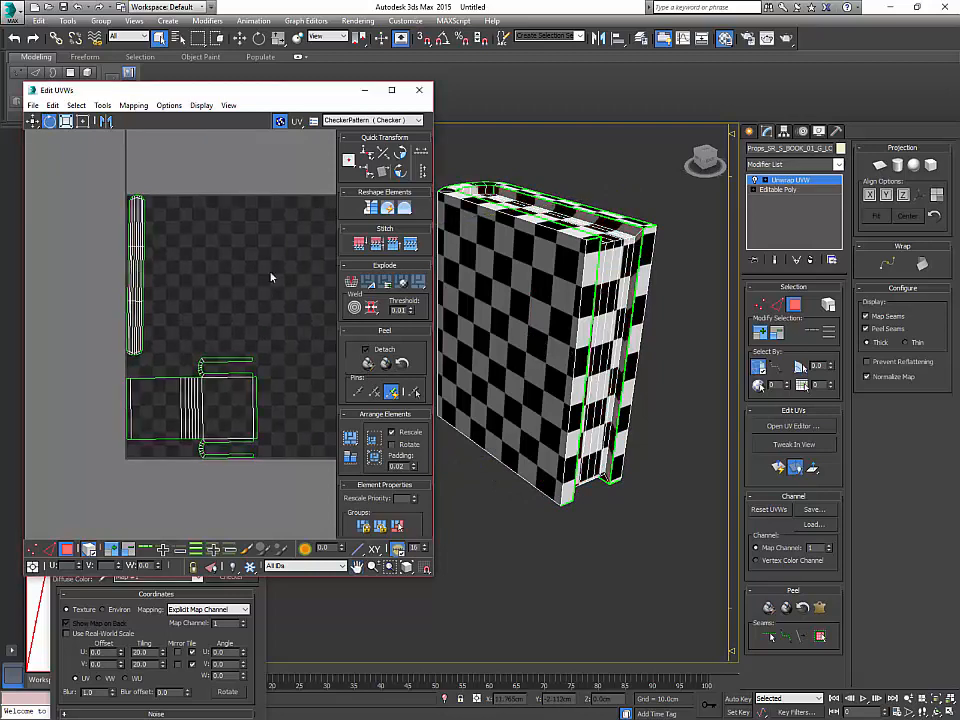
Step: Maximize the UV editor window and rotate the page strip 90 degrees so it lies horizontally
{"action": "left_click", "coordinate": [391, 90]}
{"action": "scroll", "coordinate": [450, 341], "scroll_direction": "up", "scroll_amount": 2}
{"action": "middle_click_drag", "start_coordinate": [450, 341], "coordinate": [429, 344]}
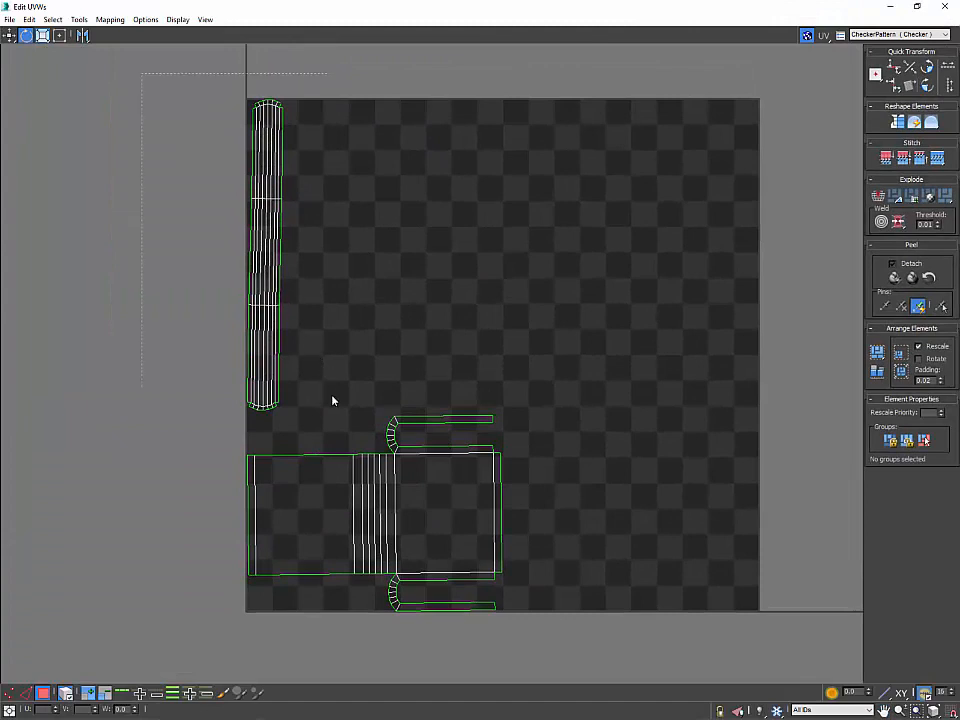
{"action": "left_click_drag", "start_coordinate": [333, 400], "coordinate": [321, 312]}
{"action": "left_click_drag", "start_coordinate": [273, 240], "coordinate": [243, 190]}
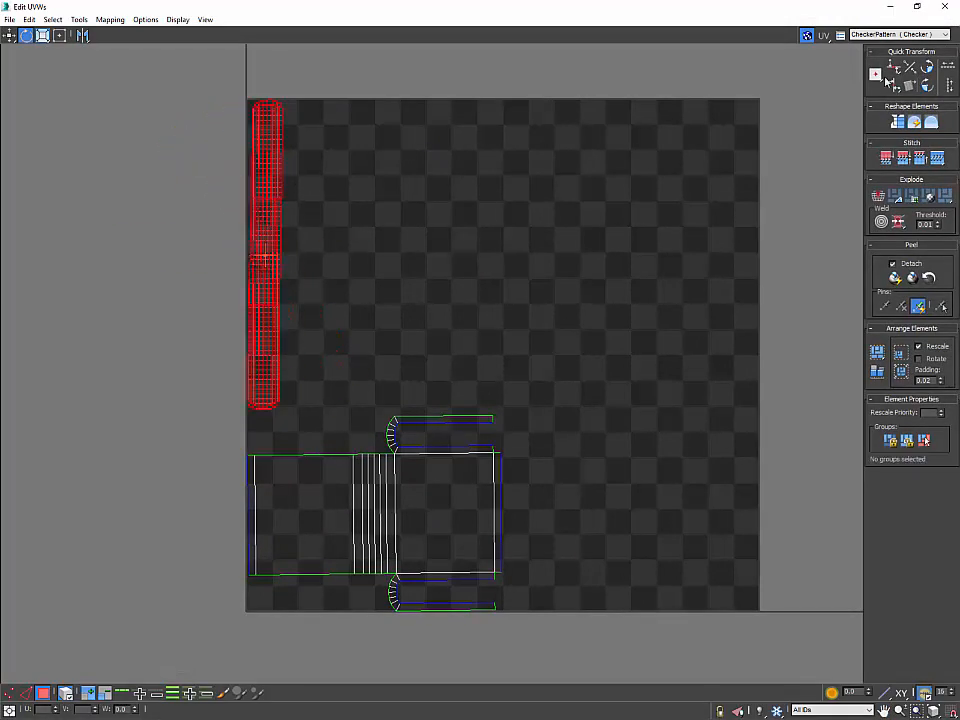
{"action": "left_click", "coordinate": [928, 86]}
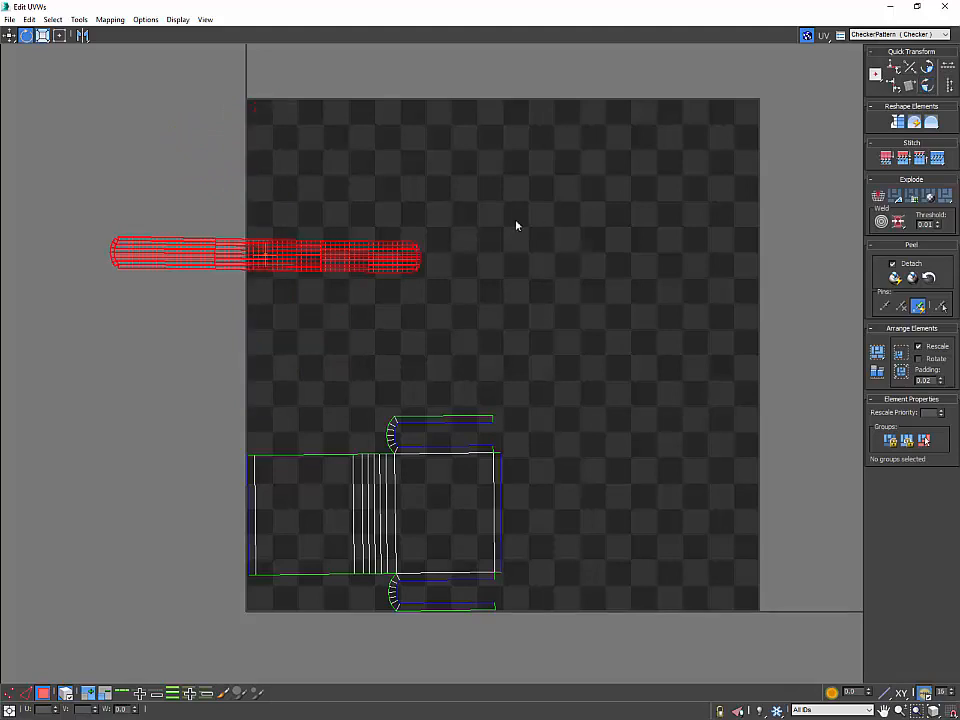
Step: Try to break the page strip along both of its crosswise edge rows at once
{"action": "scroll", "coordinate": [516, 226], "scroll_direction": "up", "scroll_amount": 4}
{"action": "key", "text": "2"}
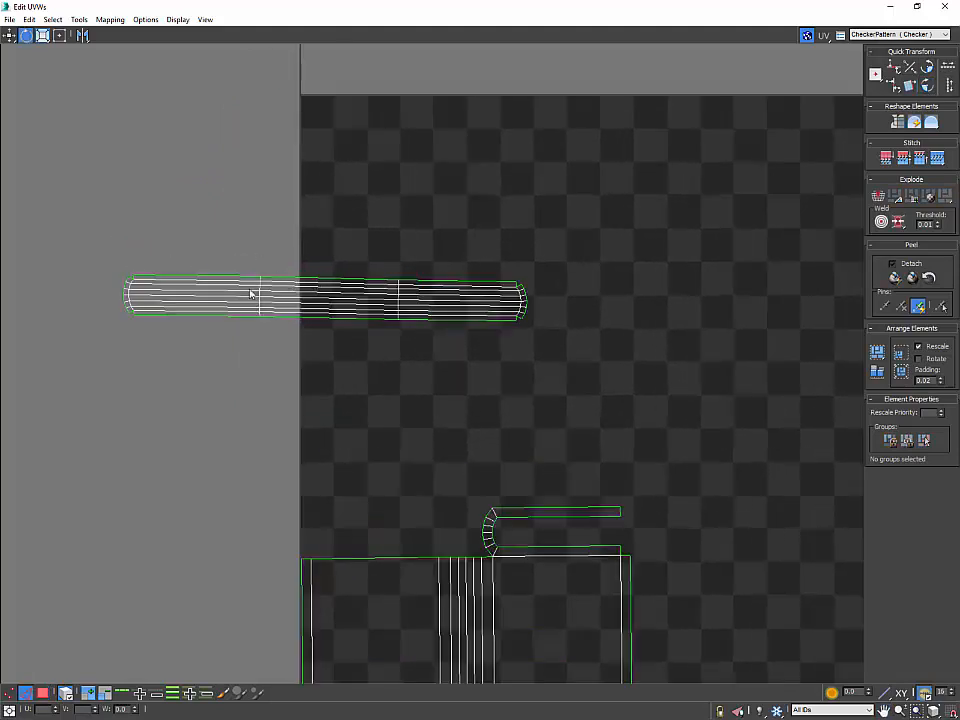
{"action": "left_click", "coordinate": [251, 293]}
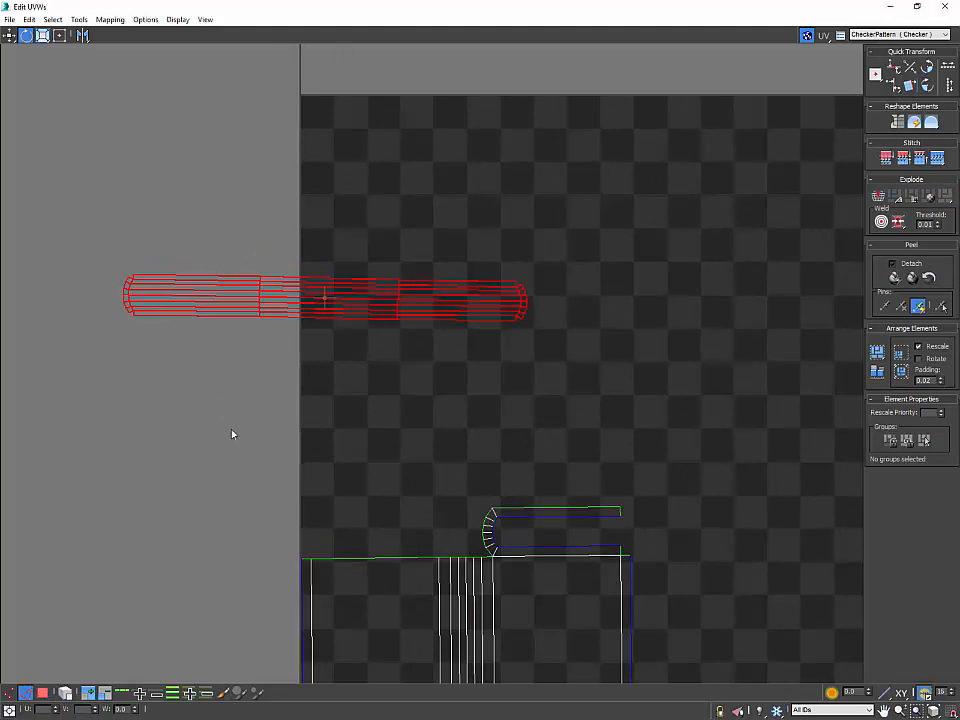
{"action": "left_click_drag", "start_coordinate": [224, 256], "coordinate": [335, 327]}
{"action": "left_click_drag", "start_coordinate": [234, 502], "coordinate": [237, 506], "text": "alt"}
{"action": "left_click_drag", "start_coordinate": [364, 243], "coordinate": [378, 410], "text": "alt"}
{"action": "left_click_drag", "start_coordinate": [456, 241], "coordinate": [508, 428], "text": "alt"}
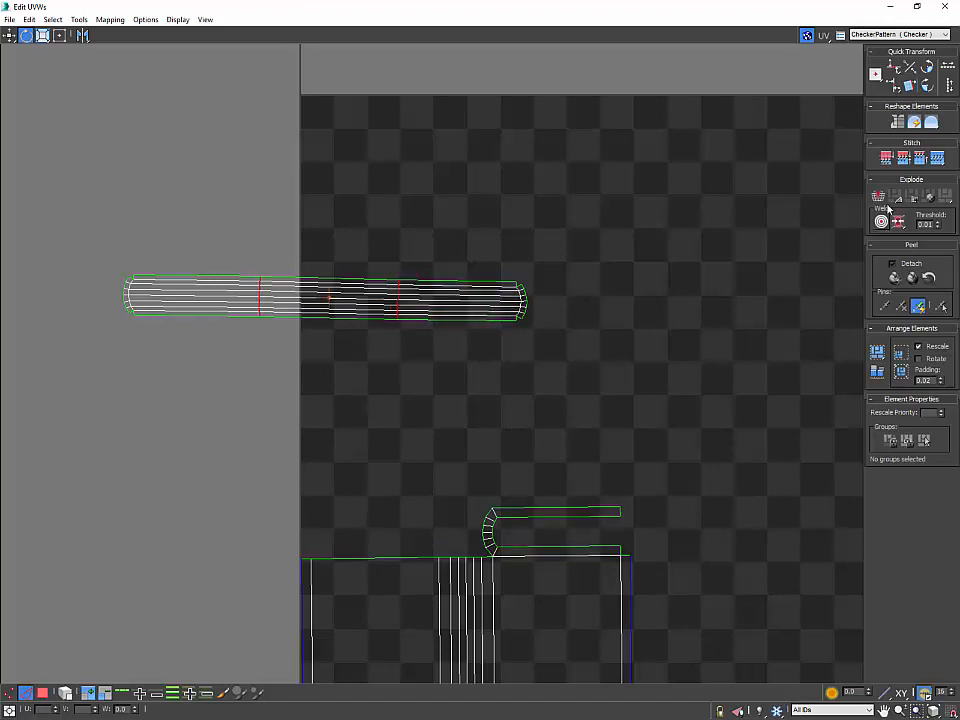
{"action": "left_click", "coordinate": [880, 200]}
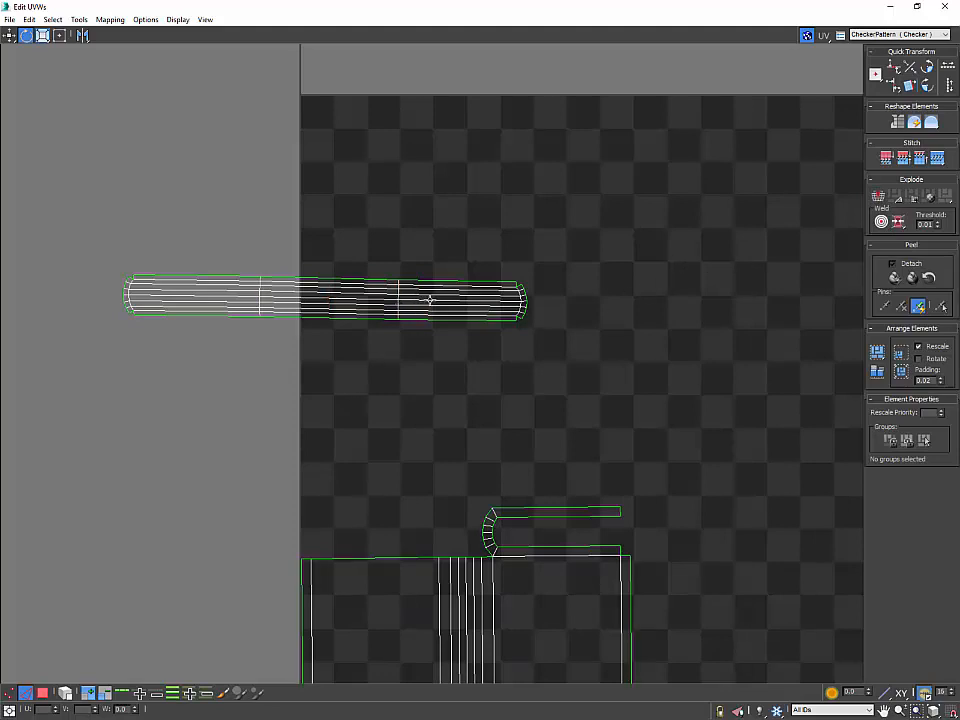
Step: Isolate the crosswise edge row nearer the page strip's right end and break the strip there
{"action": "left_click_drag", "start_coordinate": [367, 215], "coordinate": [446, 428]}
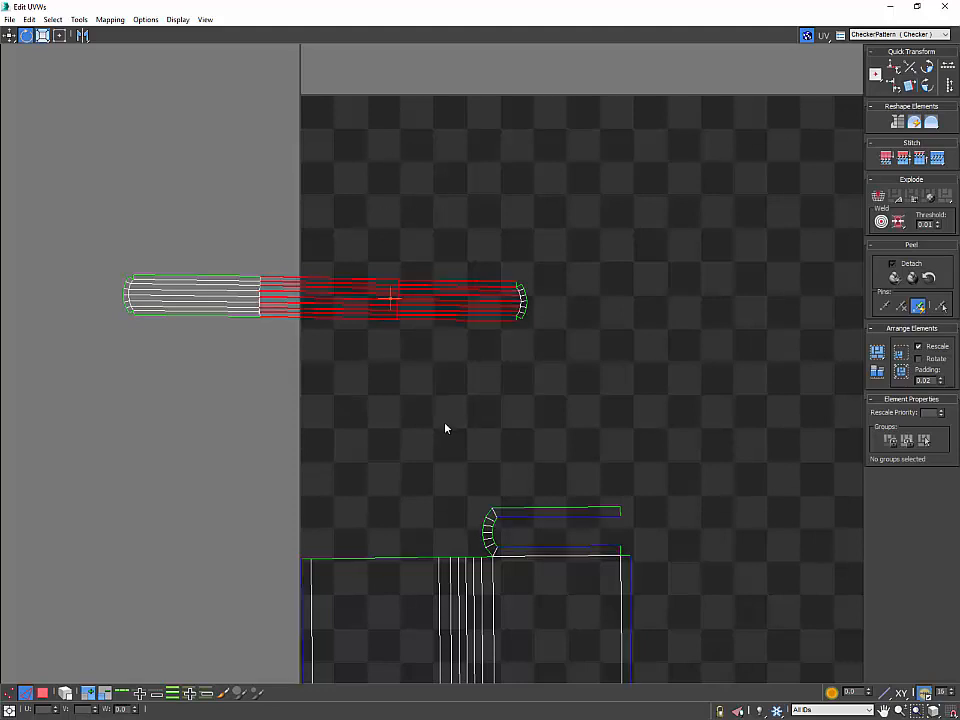
{"action": "left_click_drag", "start_coordinate": [415, 245], "coordinate": [452, 350], "text": "alt"}
{"action": "left_click_drag", "start_coordinate": [351, 264], "coordinate": [375, 350], "text": "alt"}
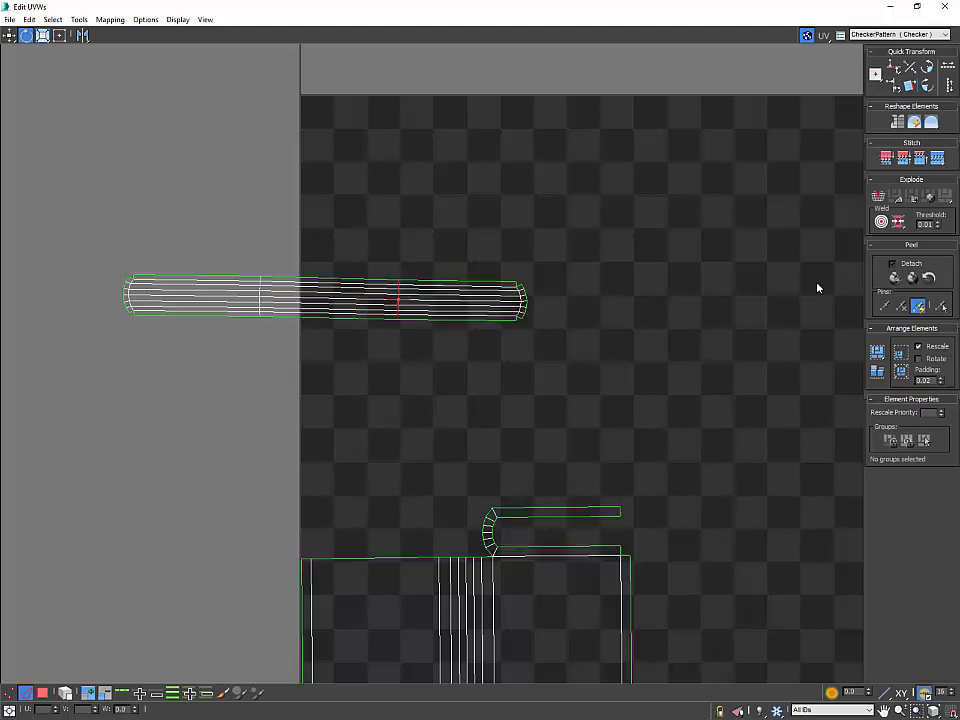
{"action": "left_click", "coordinate": [880, 201]}
{"action": "scroll", "coordinate": [428, 348], "scroll_direction": "up", "scroll_amount": 2}
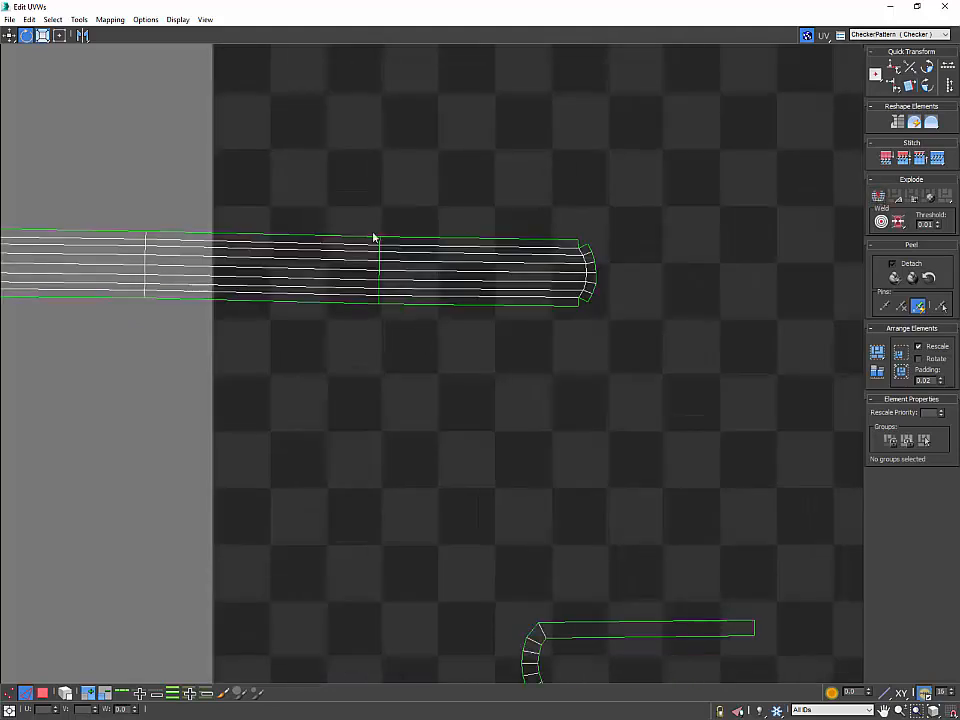
{"action": "middle_click_drag", "start_coordinate": [375, 280], "coordinate": [536, 298]}
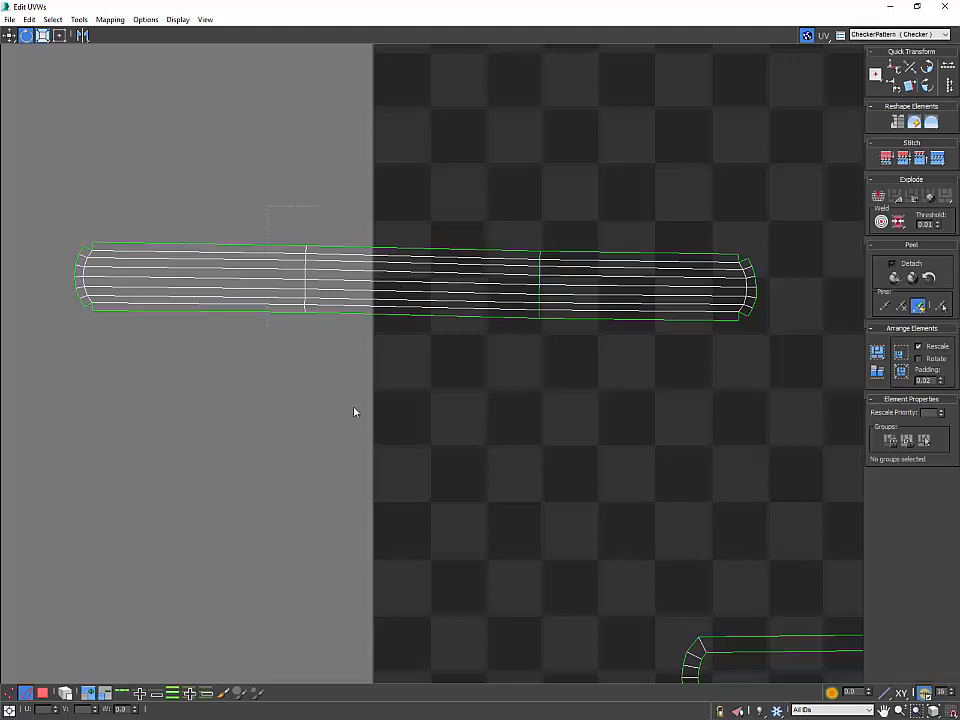
Step: Isolate the crosswise edge row nearer the page strip's left end and break the strip there
{"action": "left_click_drag", "start_coordinate": [355, 412], "coordinate": [354, 408]}
{"action": "left_click_drag", "start_coordinate": [270, 212], "coordinate": [292, 390], "text": "alt"}
{"action": "left_click_drag", "start_coordinate": [346, 184], "coordinate": [374, 416], "text": "alt"}
{"action": "left_click", "coordinate": [879, 198]}
Step: Select the faces of all UV shells and repack them to fill the checker tile
{"action": "scroll", "coordinate": [773, 205], "scroll_direction": "down", "scroll_amount": 4}
{"action": "middle_click_drag", "start_coordinate": [773, 212], "coordinate": [527, 218]}
{"action": "scroll", "coordinate": [607, 218], "scroll_direction": "down", "scroll_amount": 2}
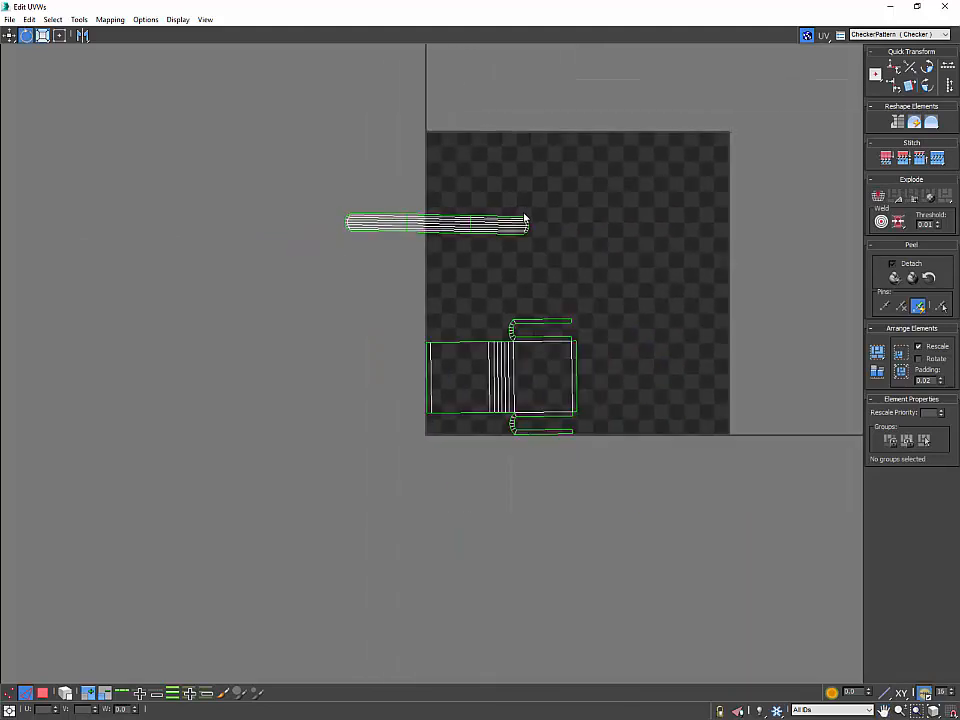
{"action": "key", "text": "3"}
{"action": "left_click_drag", "start_coordinate": [240, 170], "coordinate": [632, 543]}
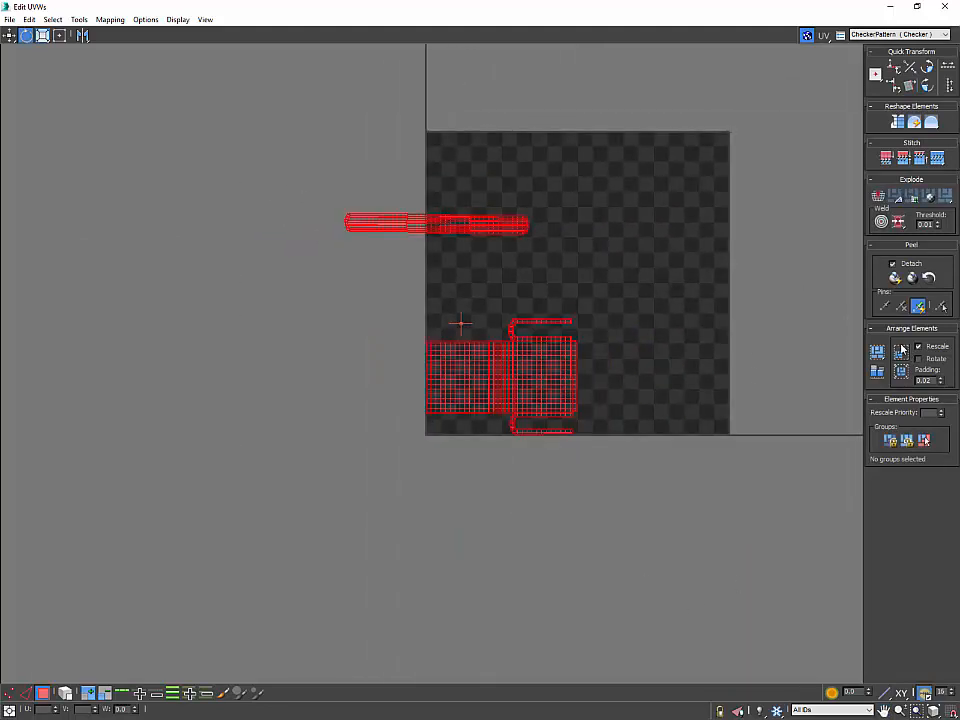
{"action": "left_click", "coordinate": [877, 371]}
{"action": "left_click", "coordinate": [840, 346]}
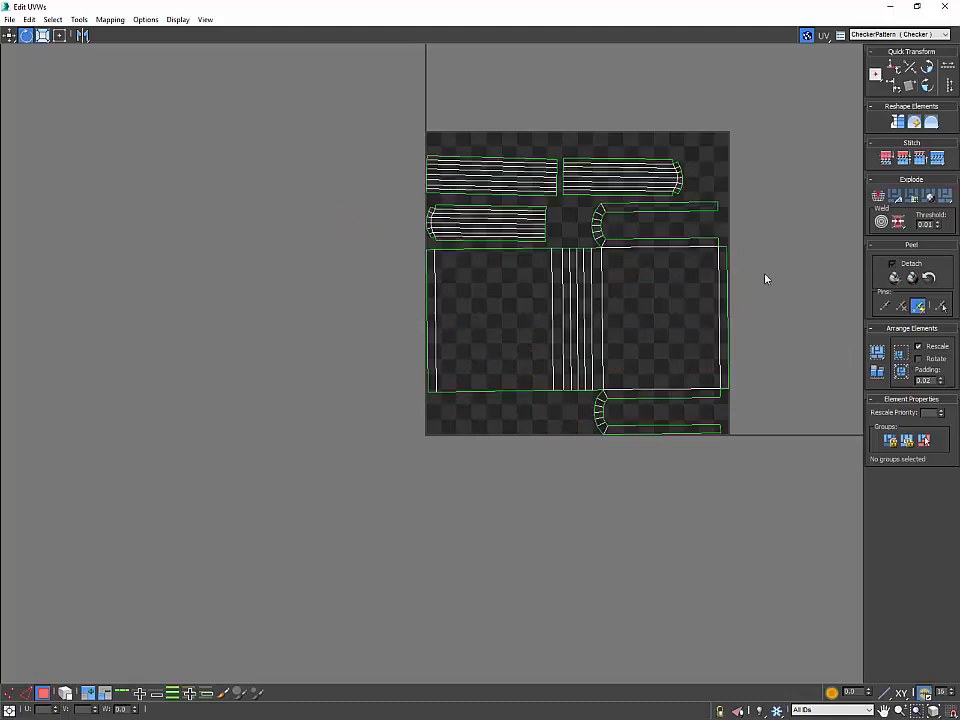
Step: Select the page piece with the curved right end as a whole element and move it towards the tile's upper right corner
{"action": "scroll", "coordinate": [790, 255], "scroll_direction": "up", "scroll_amount": 2}
{"action": "middle_click_drag", "start_coordinate": [840, 230], "coordinate": [729, 309]}
{"action": "scroll", "coordinate": [541, 209], "scroll_direction": "up", "scroll_amount": 2}
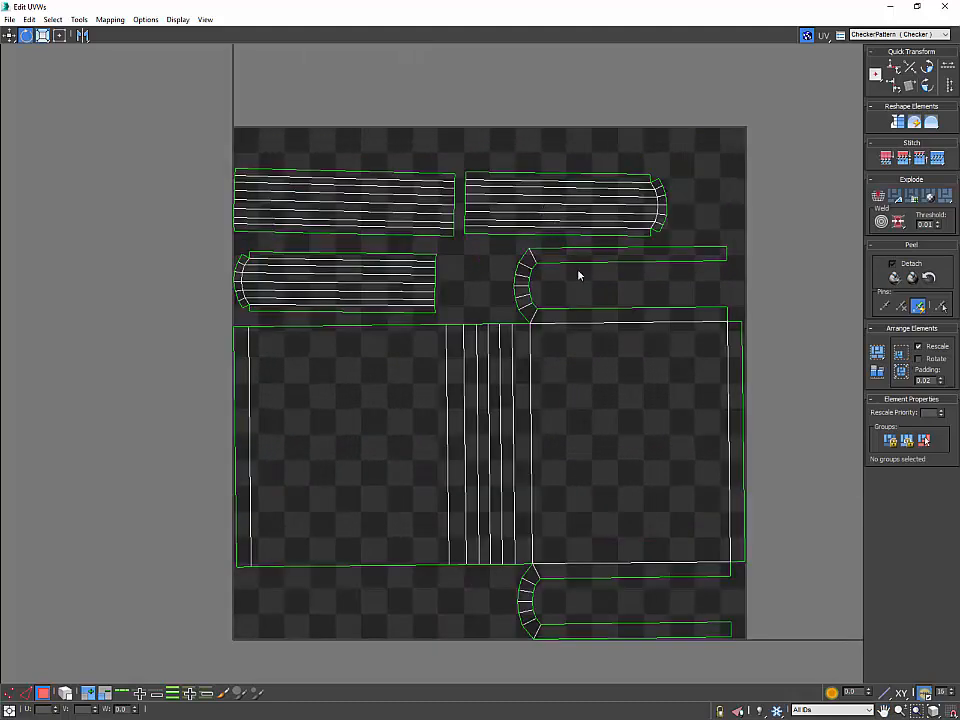
{"action": "middle_click_drag", "start_coordinate": [590, 247], "coordinate": [652, 338]}
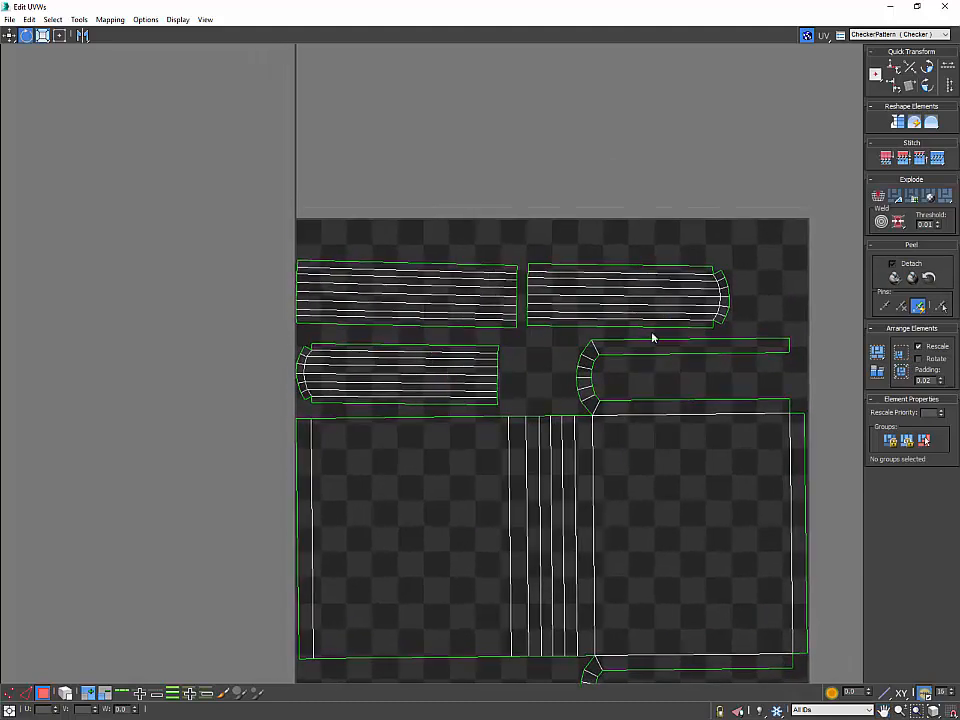
{"action": "double_click", "coordinate": [642, 277]}
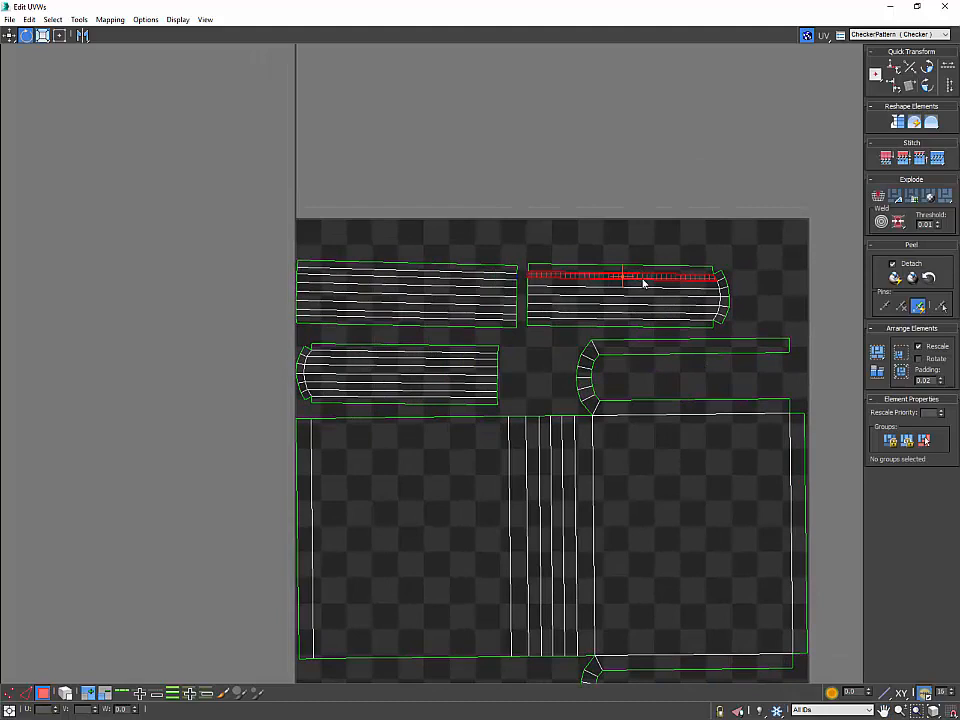
{"action": "left_click", "coordinate": [70, 692]}
{"action": "left_click", "coordinate": [556, 178]}
{"action": "left_click", "coordinate": [592, 281]}
{"action": "key", "text": "w"}
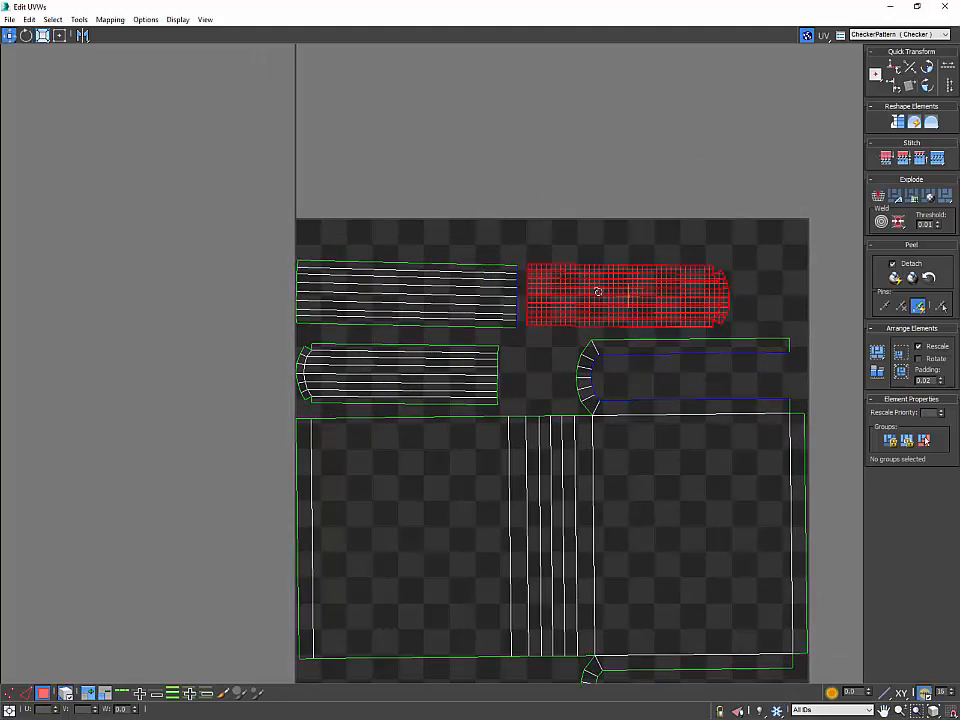
{"action": "left_click_drag", "start_coordinate": [598, 292], "coordinate": [658, 261]}
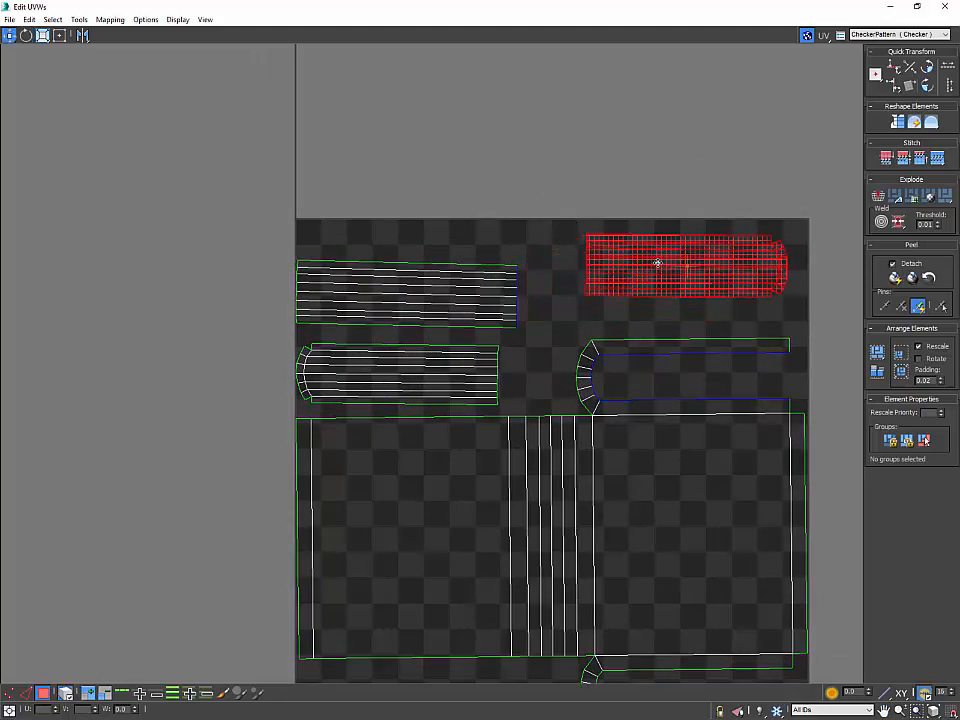
Step: Select all UV shells and repack them inside the checker tile
{"action": "left_click", "coordinate": [477, 302]}
{"action": "key", "text": "e"}
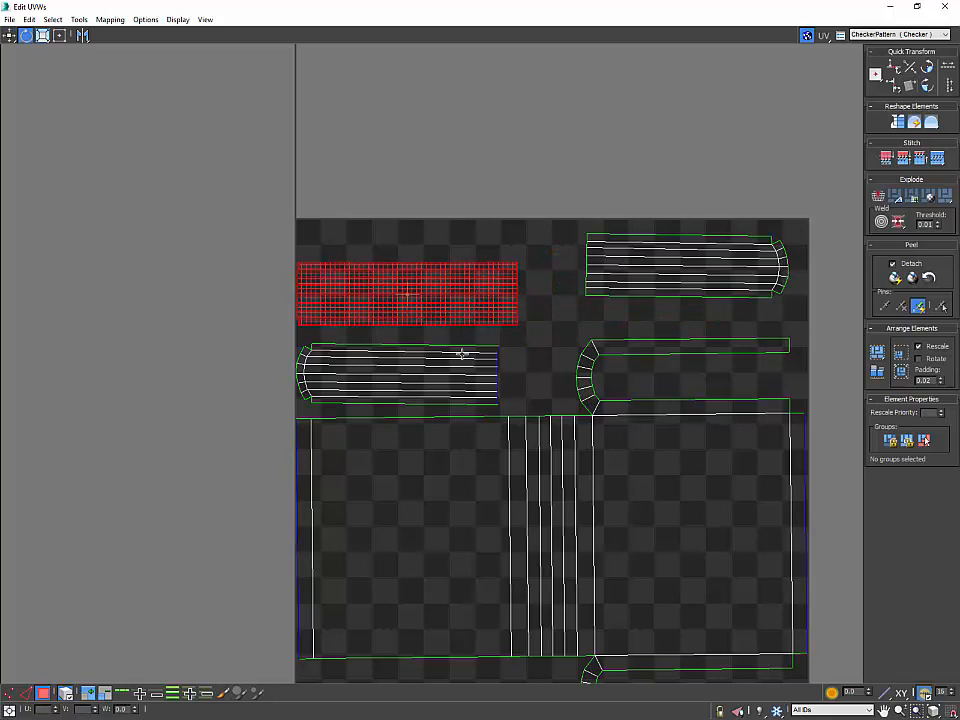
{"action": "left_click", "coordinate": [461, 355]}
{"action": "scroll", "coordinate": [470, 355], "scroll_direction": "down", "scroll_amount": 5}
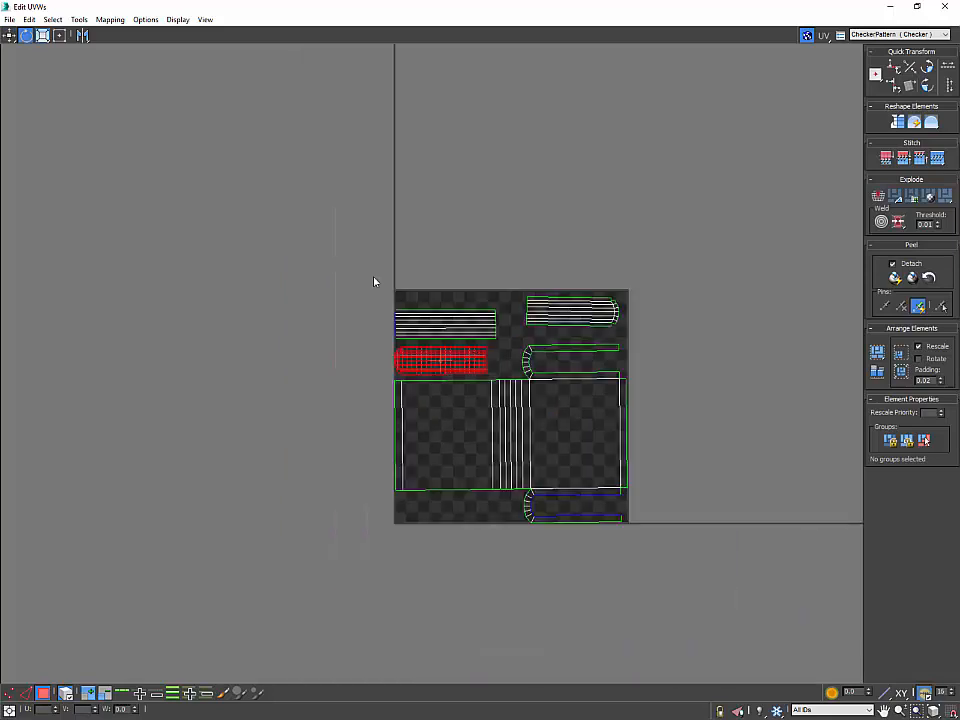
{"action": "key", "text": "ctrl+a"}
{"action": "left_click", "coordinate": [899, 354]}
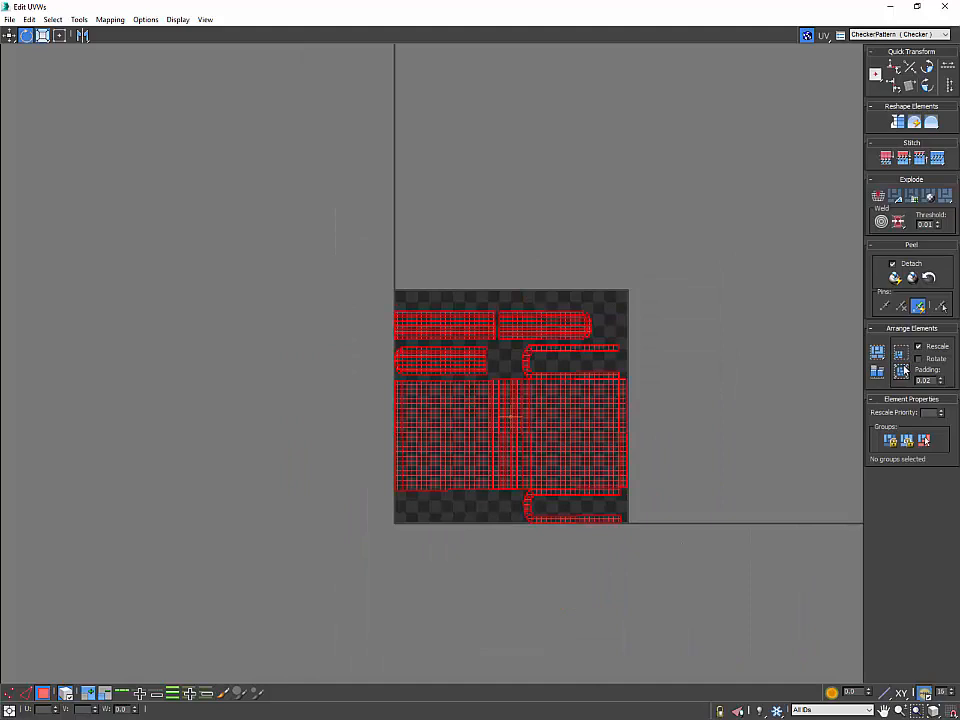
{"action": "left_click", "coordinate": [751, 378]}
{"action": "scroll", "coordinate": [655, 430], "scroll_direction": "up", "scroll_amount": 3}
{"action": "middle_click_drag", "start_coordinate": [655, 430], "coordinate": [720, 405]}
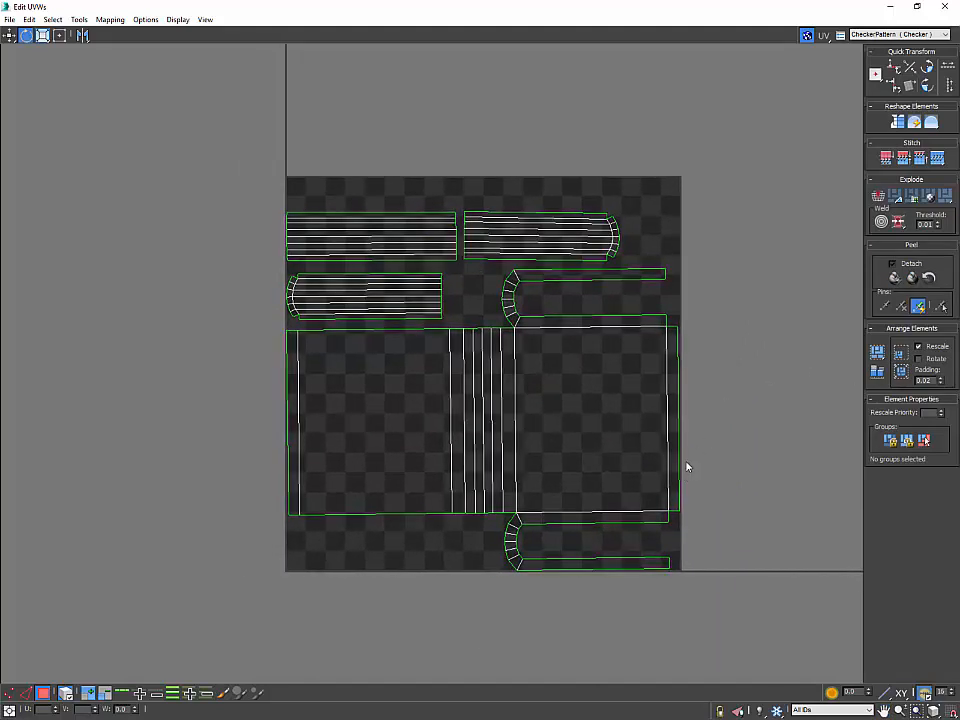
Step: Turn off whole-element selection and break the edge joining the cover shell to the lower U-shaped strip
{"action": "left_click", "coordinate": [604, 514]}
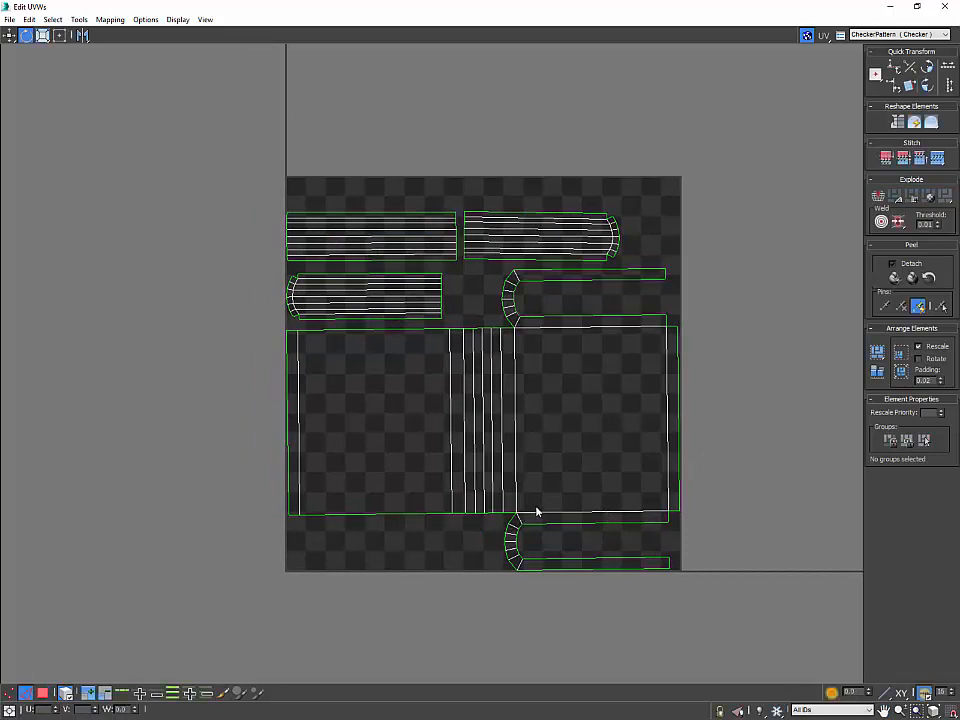
{"action": "left_click", "coordinate": [42, 692]}
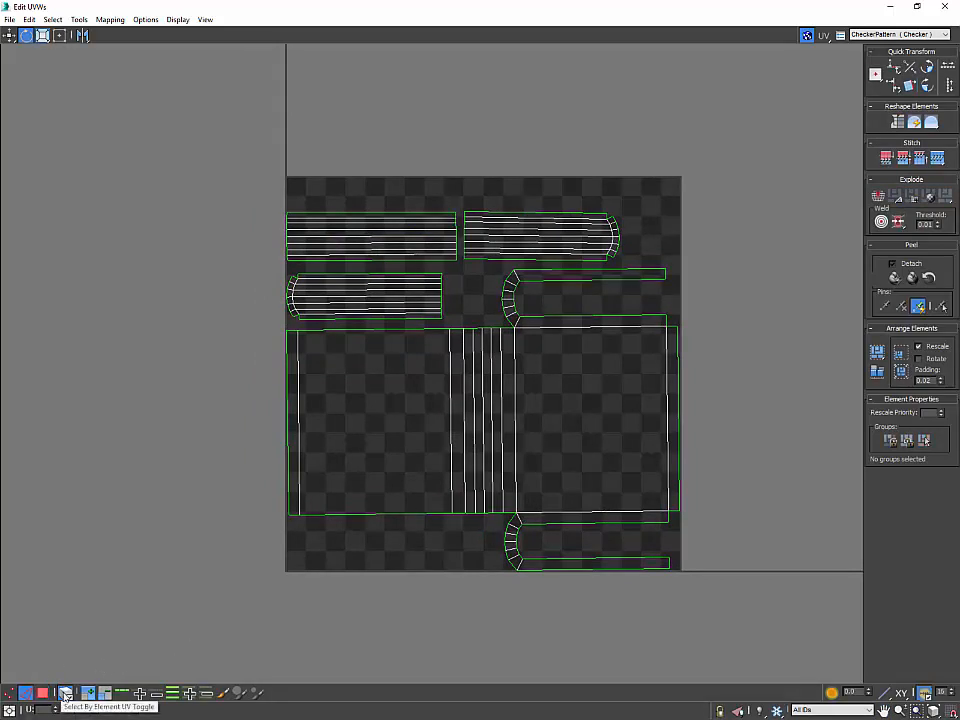
{"action": "key", "text": "2"}
{"action": "left_click", "coordinate": [563, 512]}
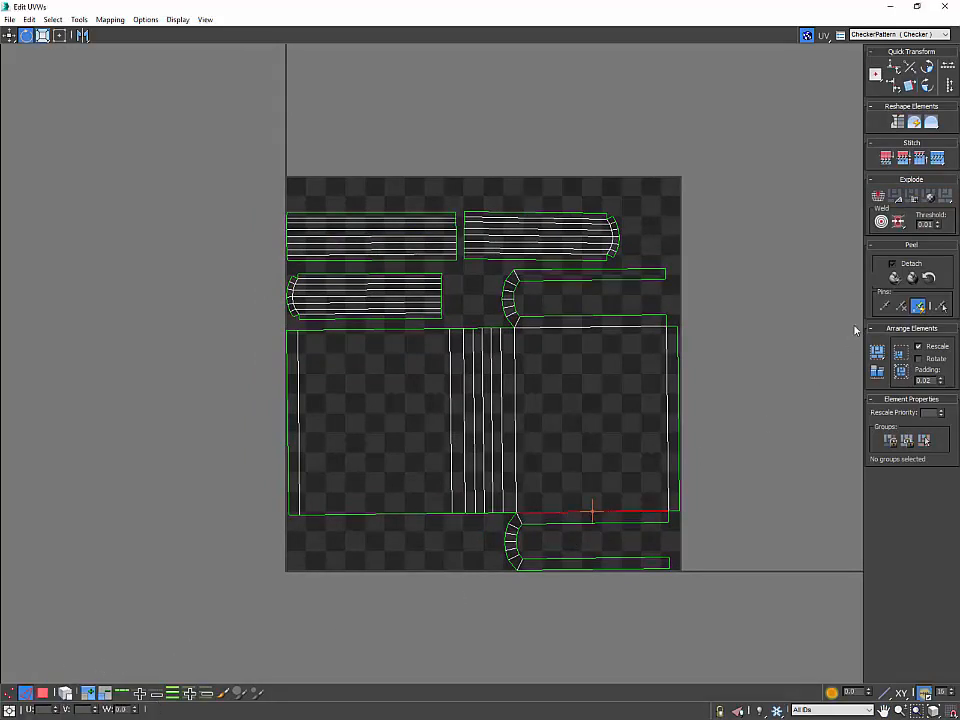
{"action": "left_click", "coordinate": [899, 220]}
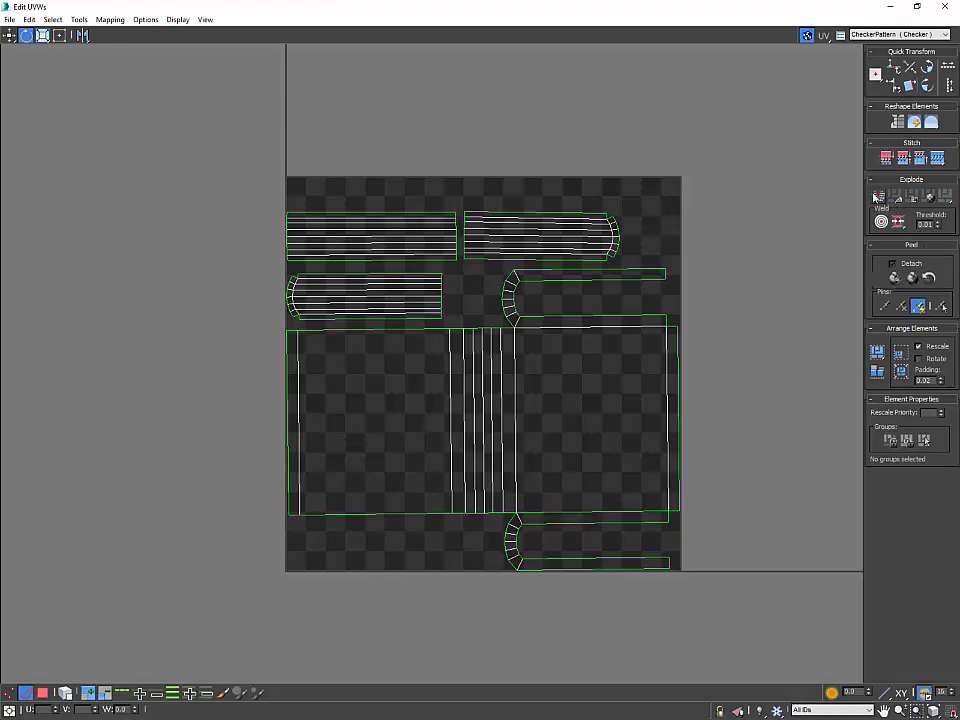
Step: Check the cover's other long edges, then break the edge joining it to the upper U-shaped strip
{"action": "left_click", "coordinate": [409, 328]}
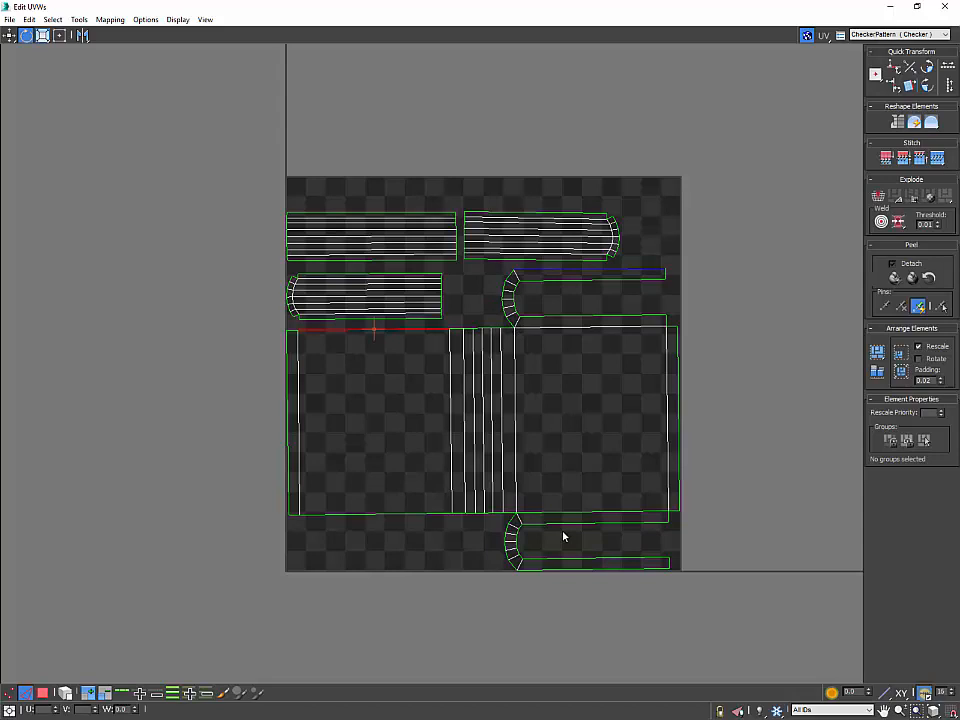
{"action": "left_click", "coordinate": [441, 512]}
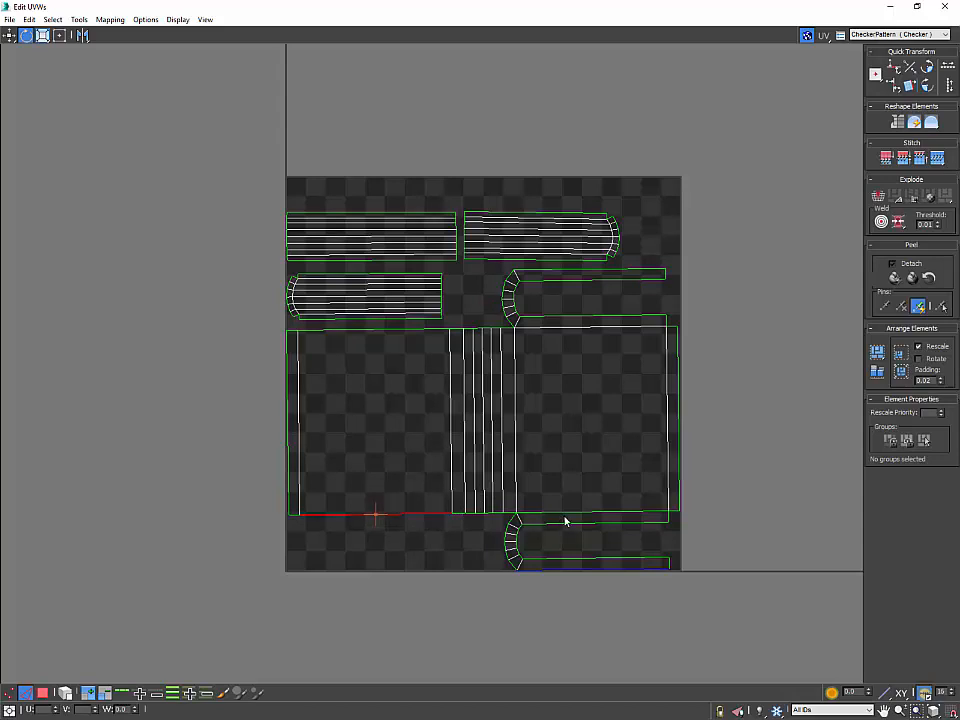
{"action": "left_click", "coordinate": [593, 326]}
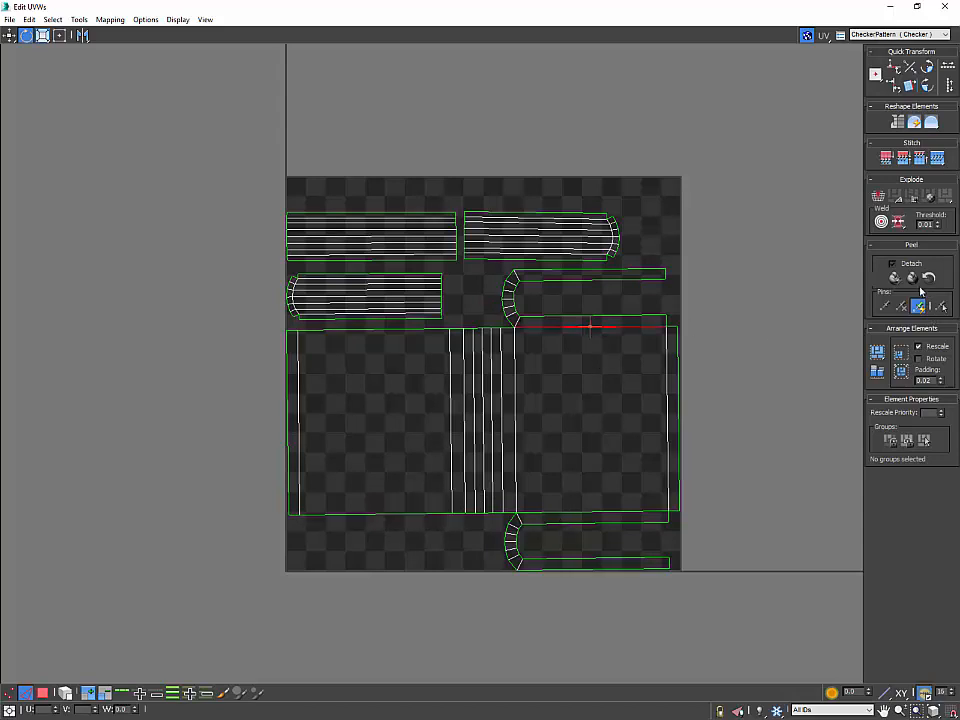
{"action": "left_click", "coordinate": [878, 197]}
Step: Select the faces of all UV shells and repack them with the two U-shaped strips as separate pieces
{"action": "key", "text": "3"}
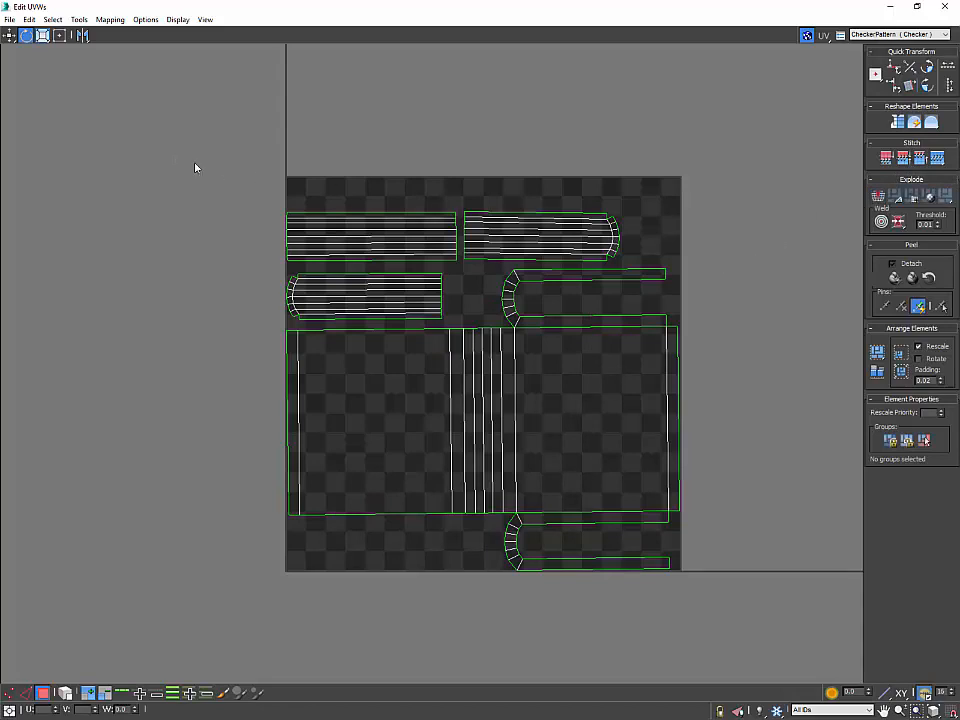
{"action": "key", "text": "ctrl+a"}
{"action": "left_click", "coordinate": [877, 352]}
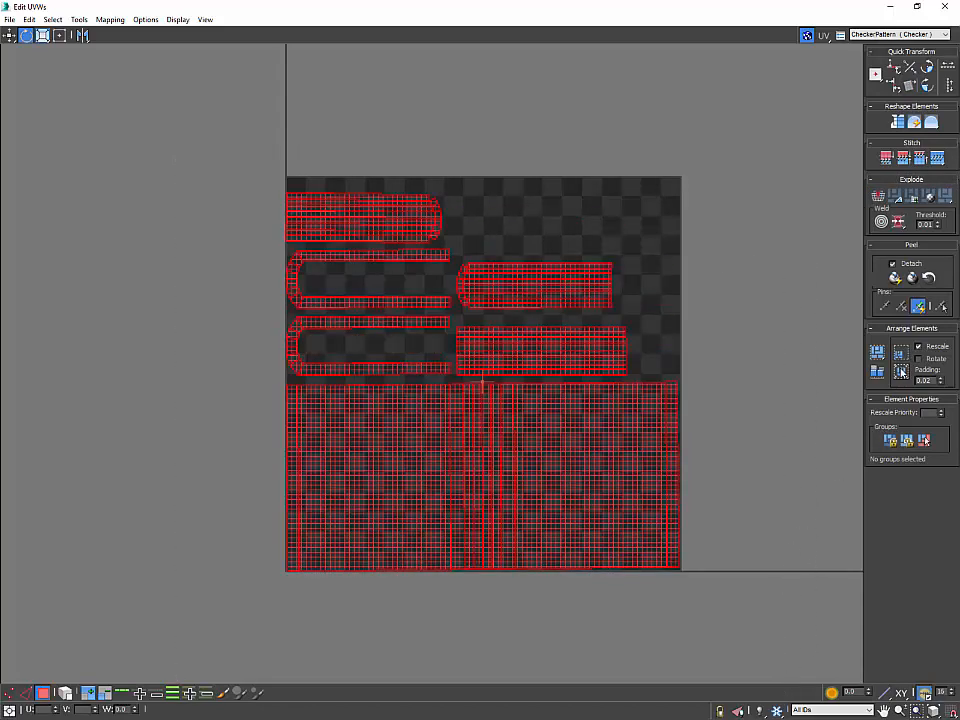
{"action": "left_click", "coordinate": [718, 375]}
{"action": "scroll", "coordinate": [714, 381], "scroll_direction": "up", "scroll_amount": 2}
{"action": "middle_click_drag", "start_coordinate": [714, 381], "coordinate": [731, 364]}
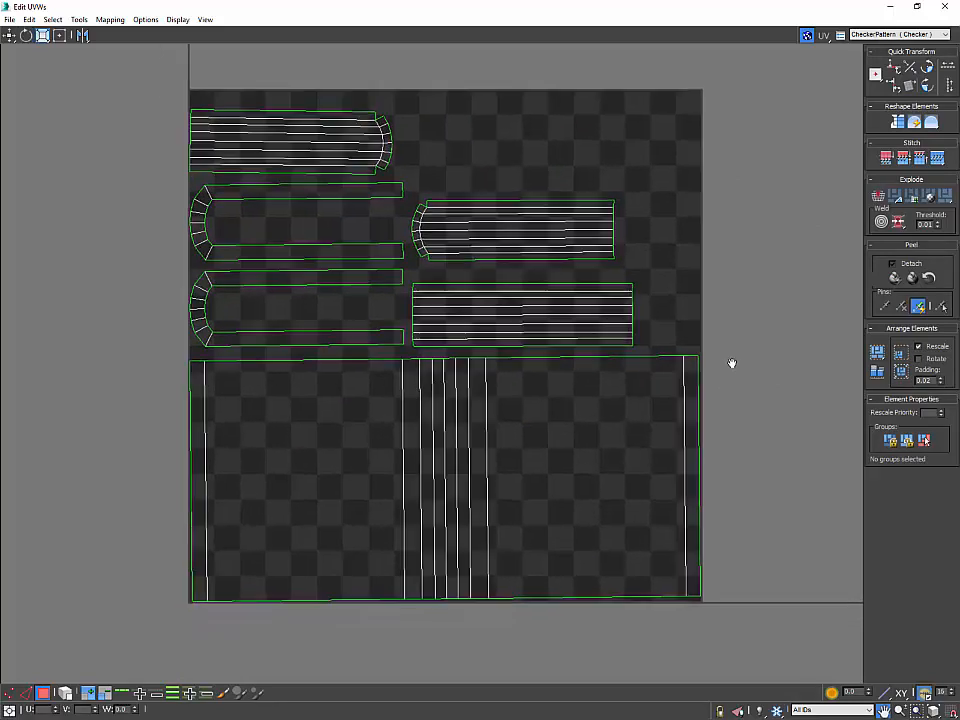
Step: Select the large cover shell as a whole element and try to peel it
{"action": "left_click", "coordinate": [670, 423]}
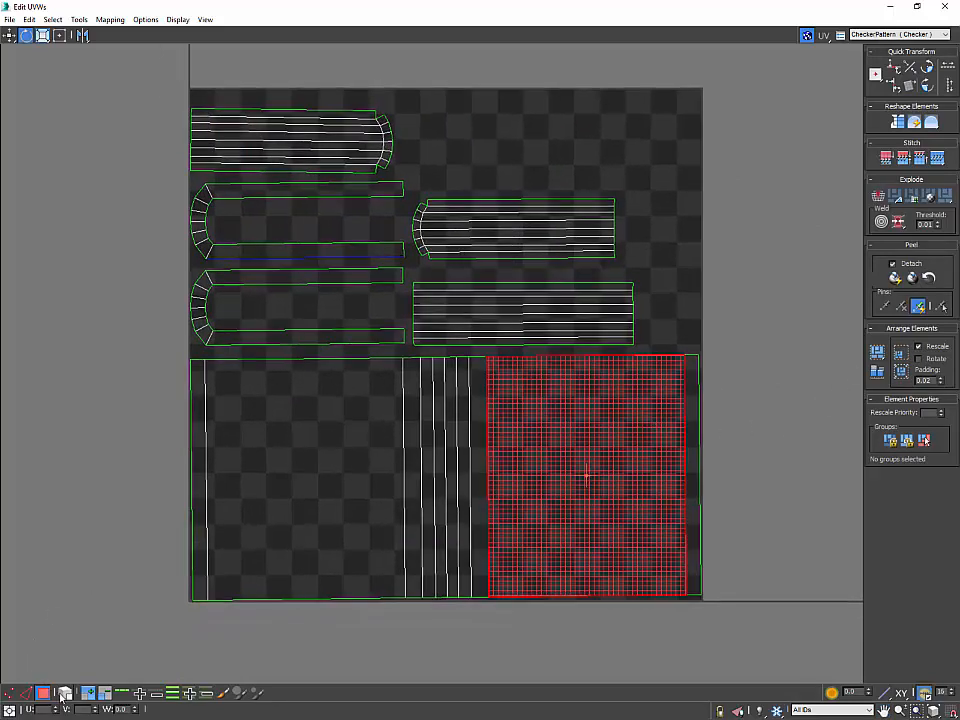
{"action": "left_click", "coordinate": [318, 525], "text": "ctrl"}
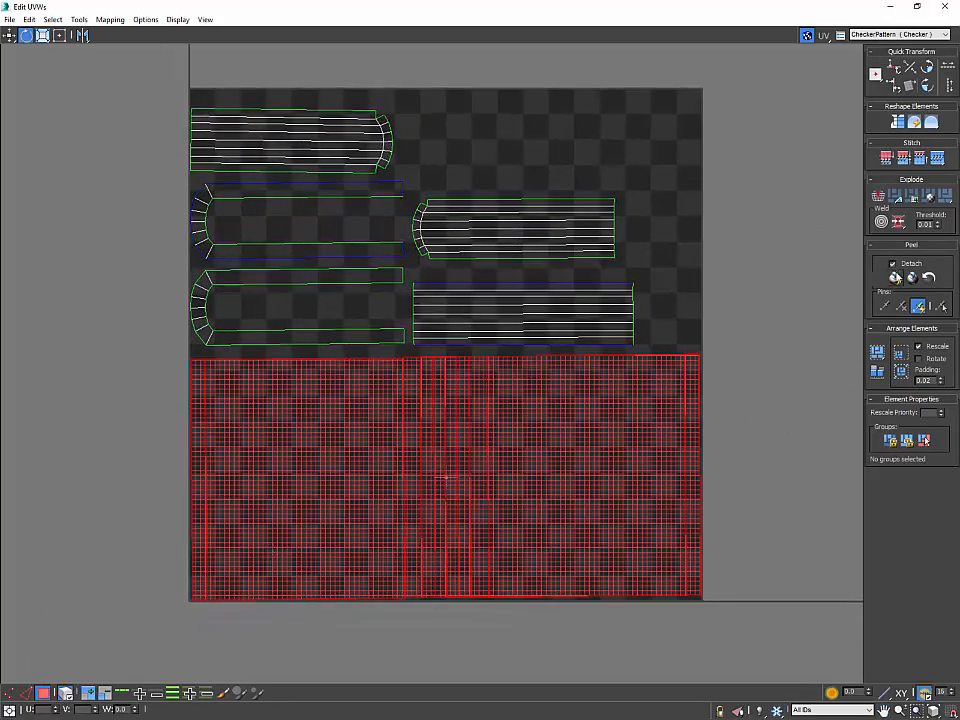
{"action": "left_click", "coordinate": [911, 279]}
{"action": "left_click", "coordinate": [811, 312]}
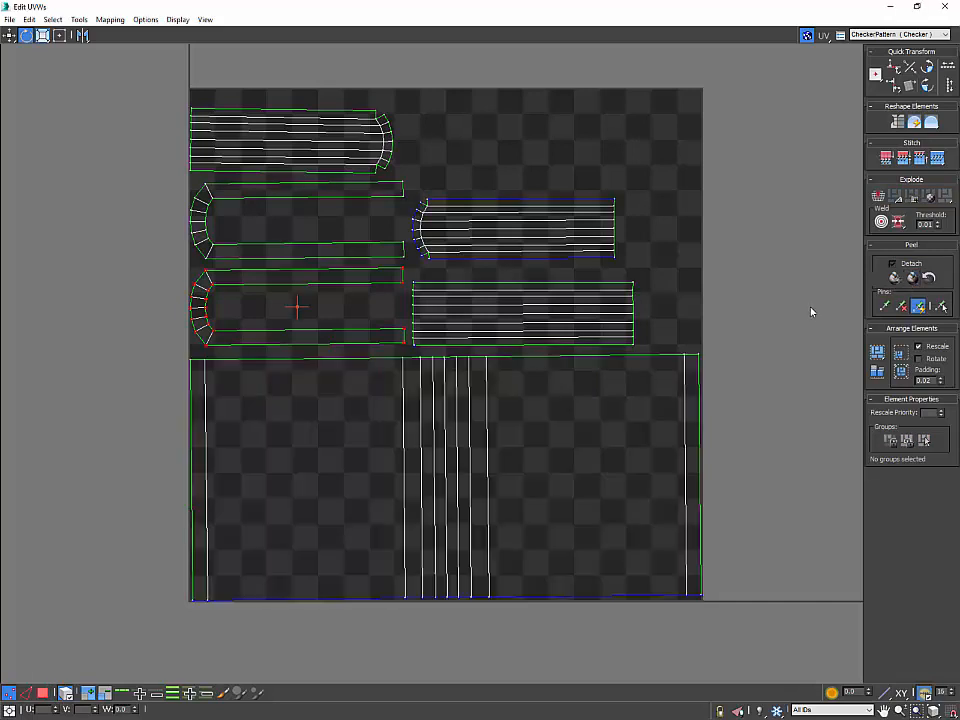
{"action": "left_click", "coordinate": [748, 366]}
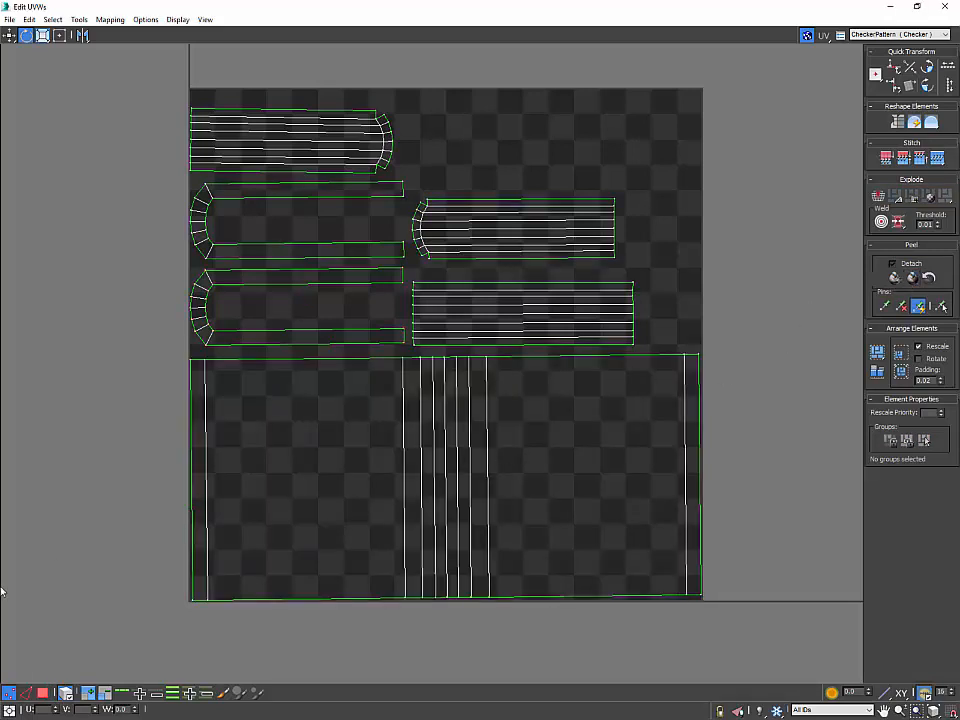
{"action": "left_click", "coordinate": [390, 518]}
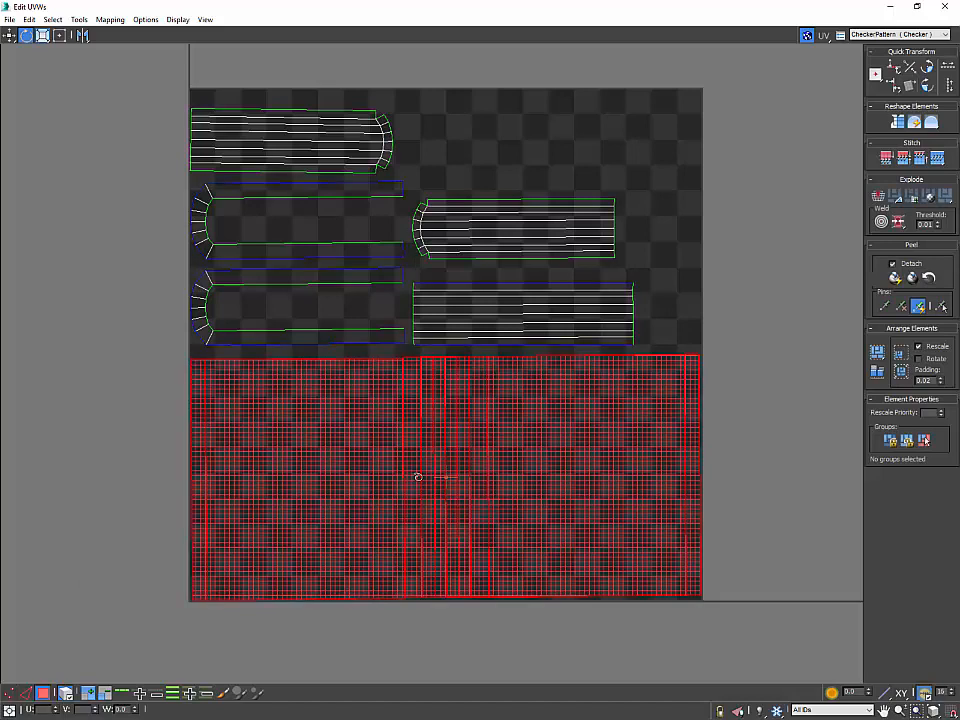
Step: Turn off whole-element selection and align the cover shell's bottom and top vertex rows horizontally
{"action": "key", "text": "1"}
{"action": "middle_click_drag", "start_coordinate": [570, 482], "coordinate": [572, 431]}
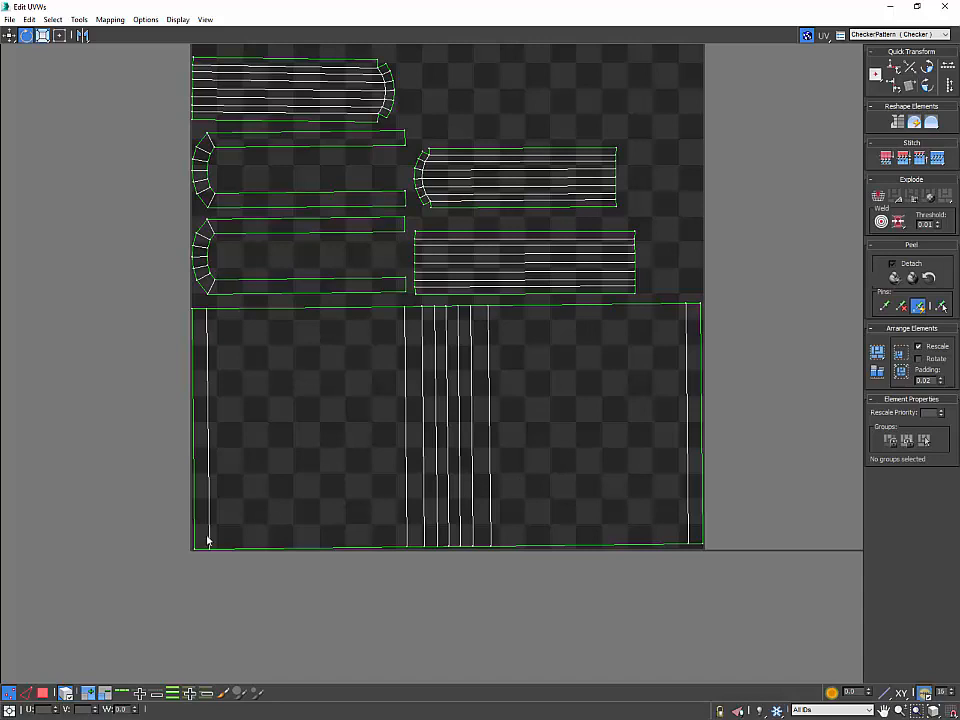
{"action": "left_click_drag", "start_coordinate": [148, 517], "coordinate": [870, 590]}
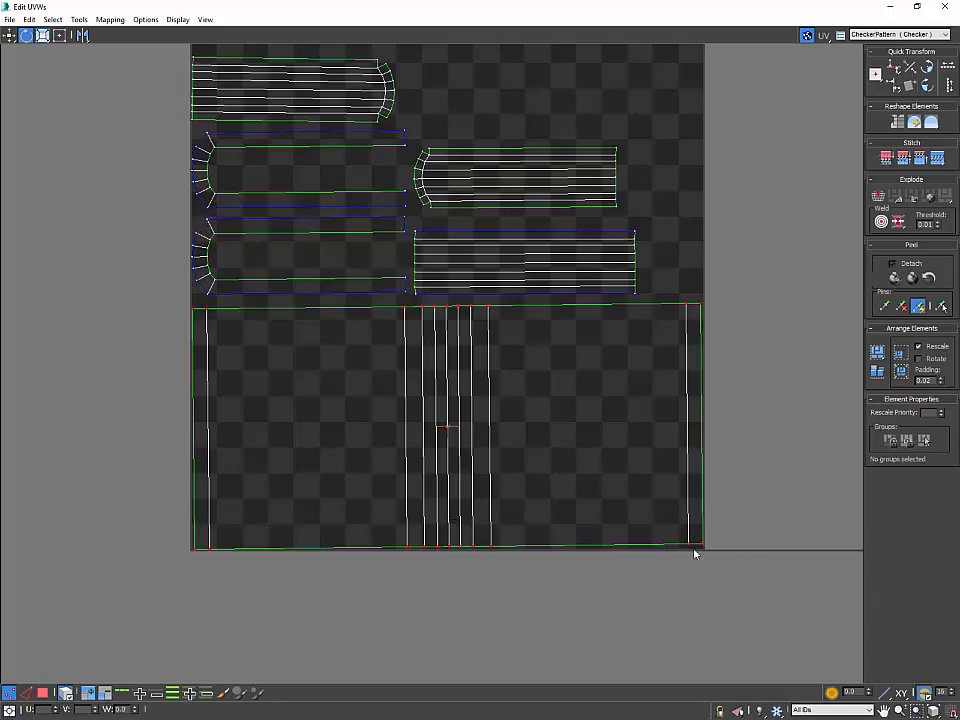
{"action": "scroll", "coordinate": [686, 516], "scroll_direction": "up", "scroll_amount": 2}
{"action": "middle_click_drag", "start_coordinate": [684, 514], "coordinate": [698, 511]}
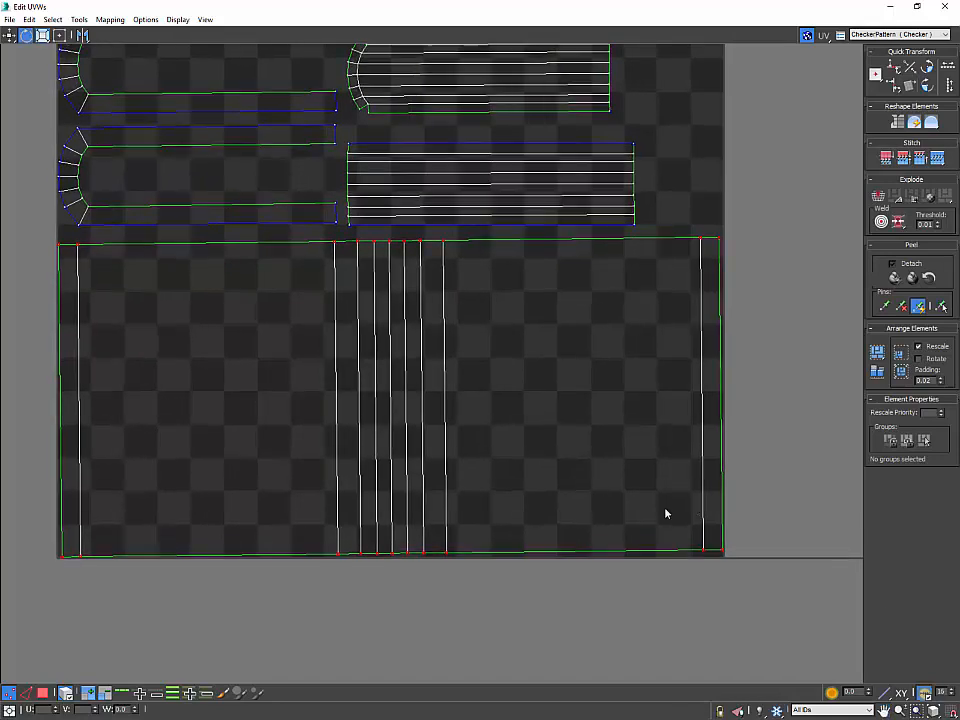
{"action": "left_click", "coordinate": [66, 693]}
{"action": "left_click", "coordinate": [114, 625]}
{"action": "left_click_drag", "start_coordinate": [47, 533], "coordinate": [877, 573]}
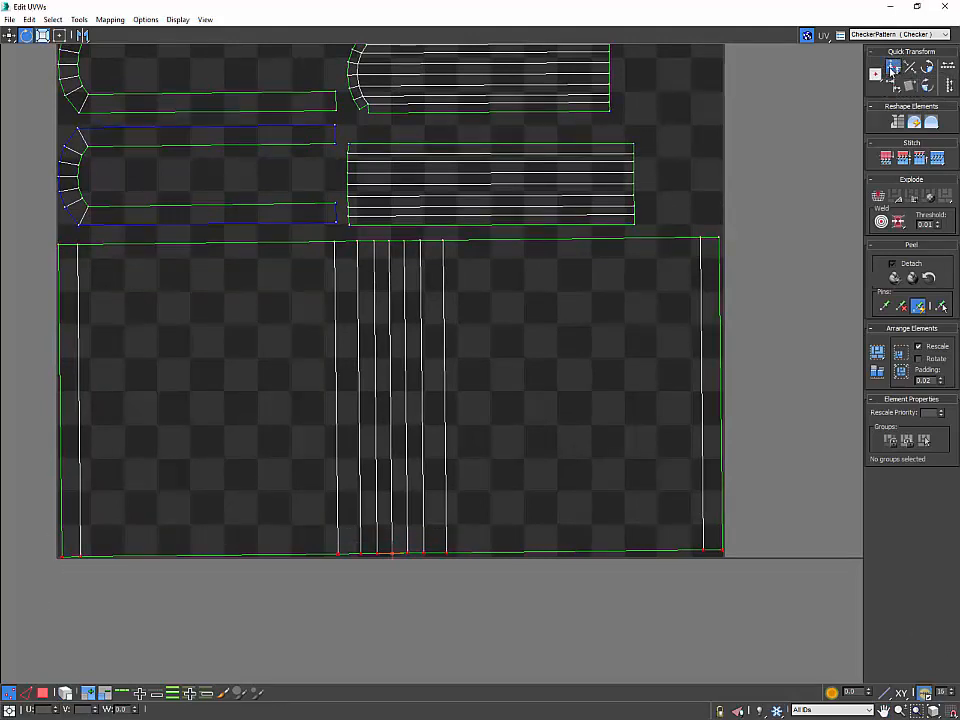
{"action": "left_click", "coordinate": [892, 68]}
{"action": "middle_click_drag", "start_coordinate": [55, 232], "coordinate": [146, 242]}
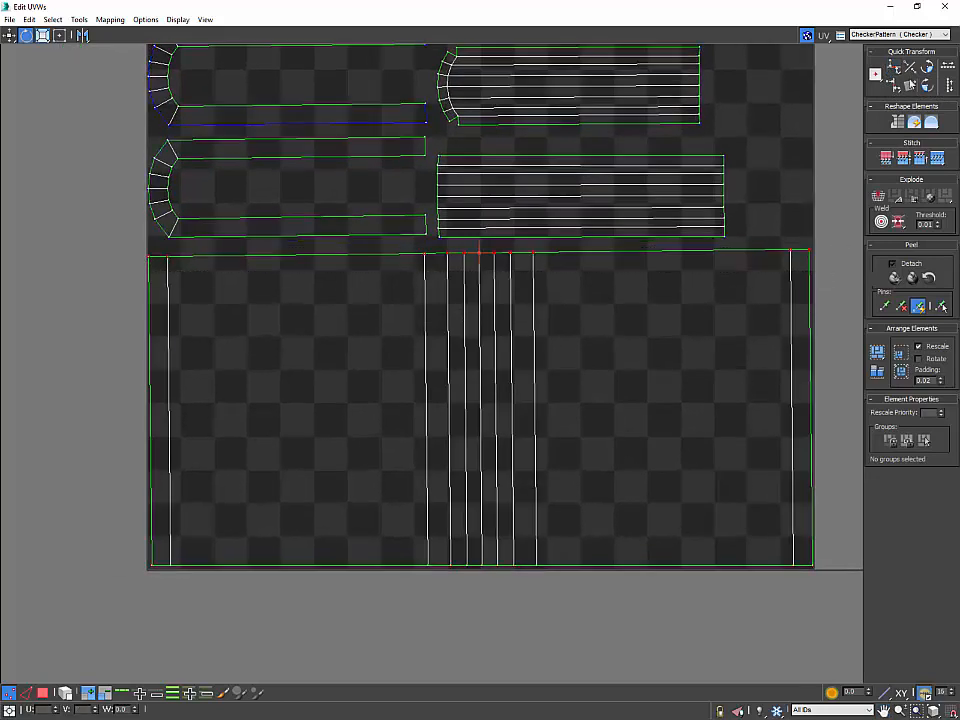
{"action": "left_click", "coordinate": [892, 68]}
Step: Straighten the cover shell's left outer edge, its neighbouring line and the first two spine lines vertically
{"action": "left_click", "coordinate": [150, 408]}
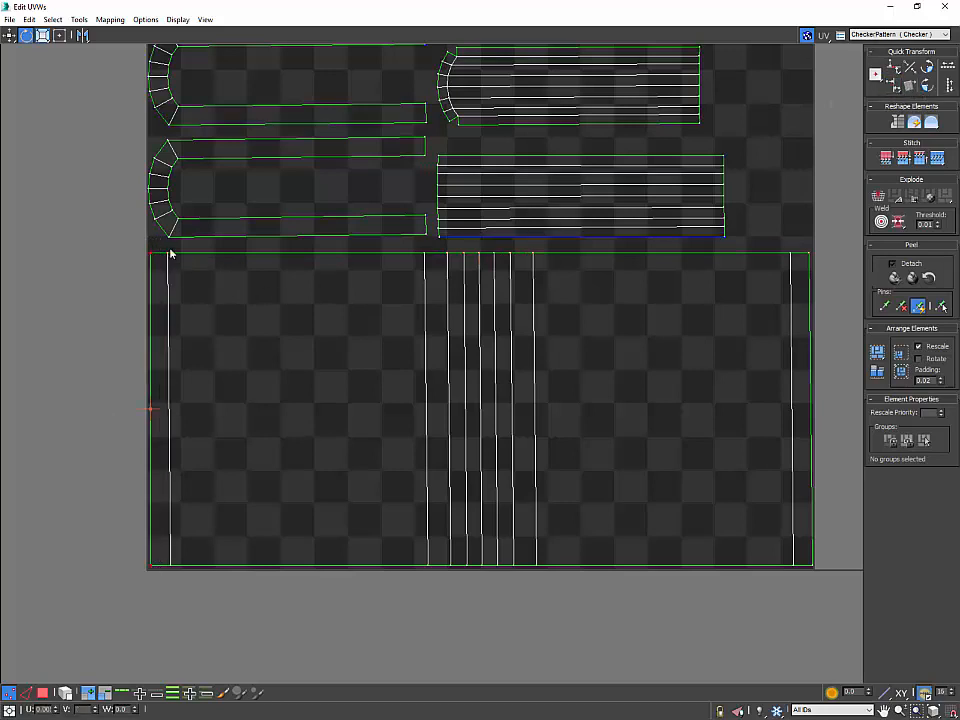
{"action": "left_click", "coordinate": [170, 455]}
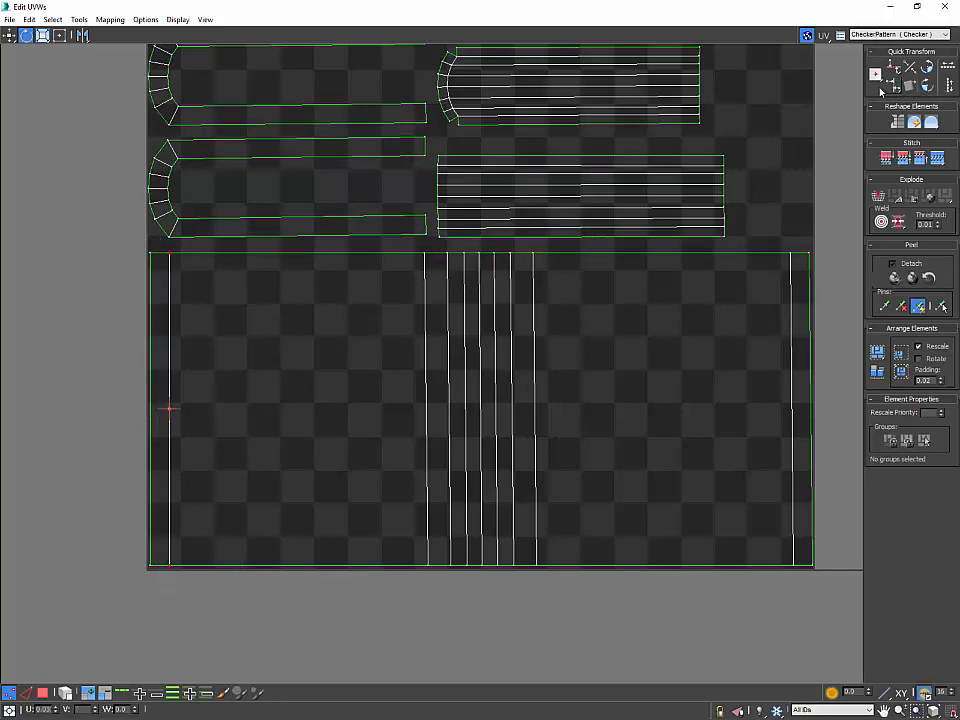
{"action": "left_click_drag", "start_coordinate": [422, 242], "coordinate": [445, 596]}
{"action": "left_click", "coordinate": [892, 88]}
{"action": "left_click_drag", "start_coordinate": [445, 248], "coordinate": [464, 589]}
{"action": "left_click", "coordinate": [892, 88]}
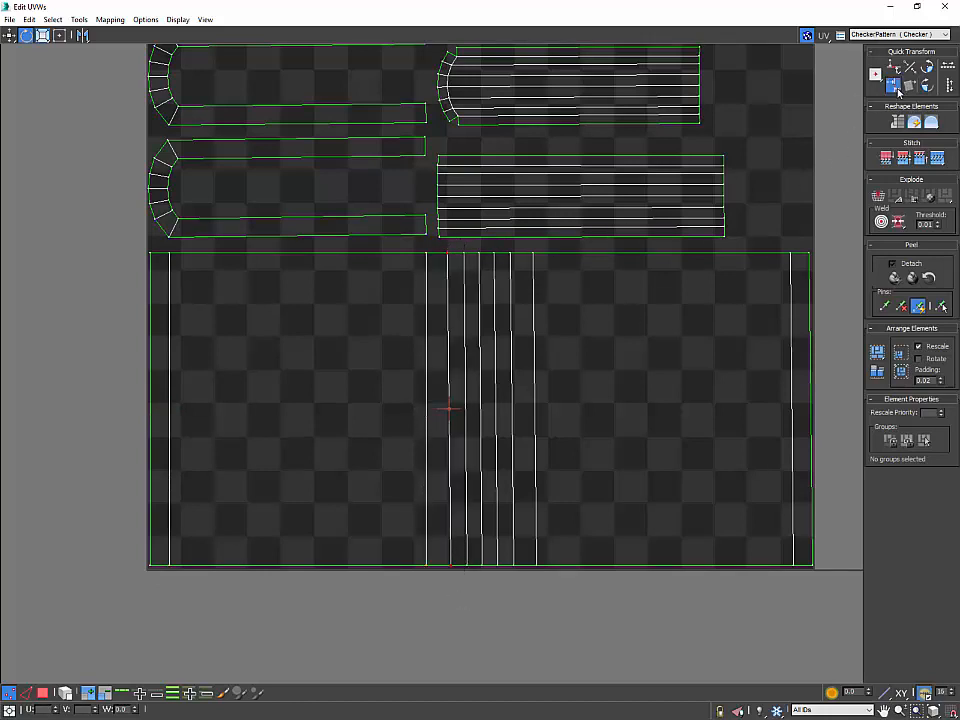
Step: Align the vertex pairs of the five remaining spine lines vertically, working from left to right
{"action": "left_click_drag", "start_coordinate": [459, 255], "coordinate": [475, 580]}
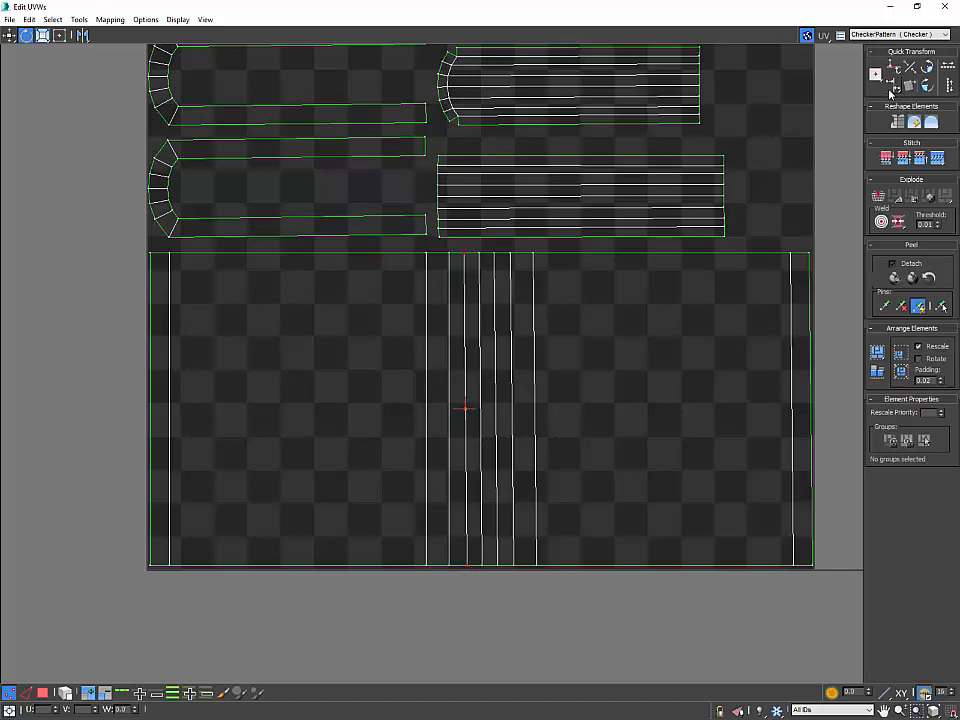
{"action": "left_click", "coordinate": [892, 88]}
{"action": "left_click_drag", "start_coordinate": [471, 248], "coordinate": [492, 590]}
{"action": "left_click", "coordinate": [897, 90]}
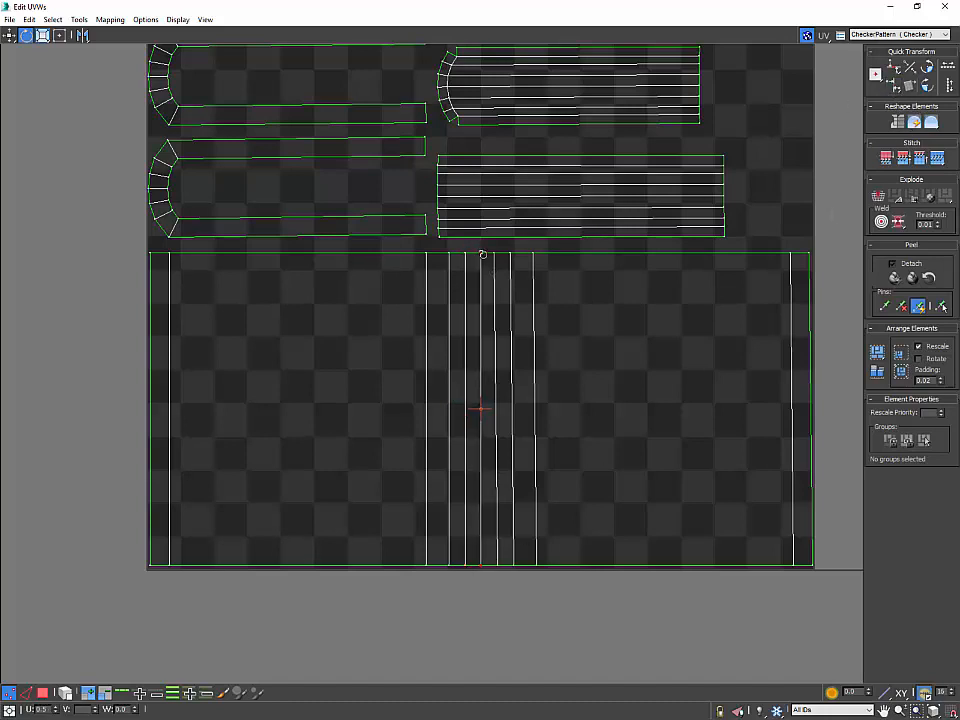
{"action": "left_click_drag", "start_coordinate": [482, 254], "coordinate": [510, 572]}
{"action": "left_click", "coordinate": [893, 88]}
{"action": "left_click_drag", "start_coordinate": [512, 259], "coordinate": [521, 579]}
{"action": "left_click", "coordinate": [895, 88]}
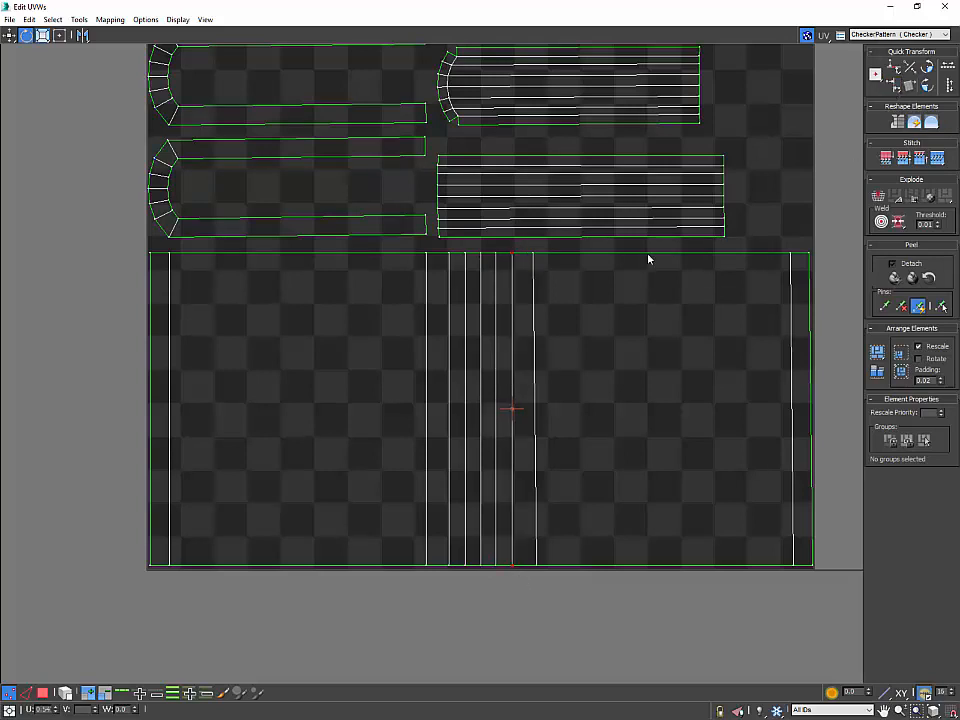
{"action": "left_click_drag", "start_coordinate": [578, 380], "coordinate": [651, 508]}
{"action": "left_click", "coordinate": [893, 88]}
Step: Align the vertices of the cover shell's right inner line and right outer edge vertically
{"action": "middle_click_drag", "start_coordinate": [773, 271], "coordinate": [690, 261]}
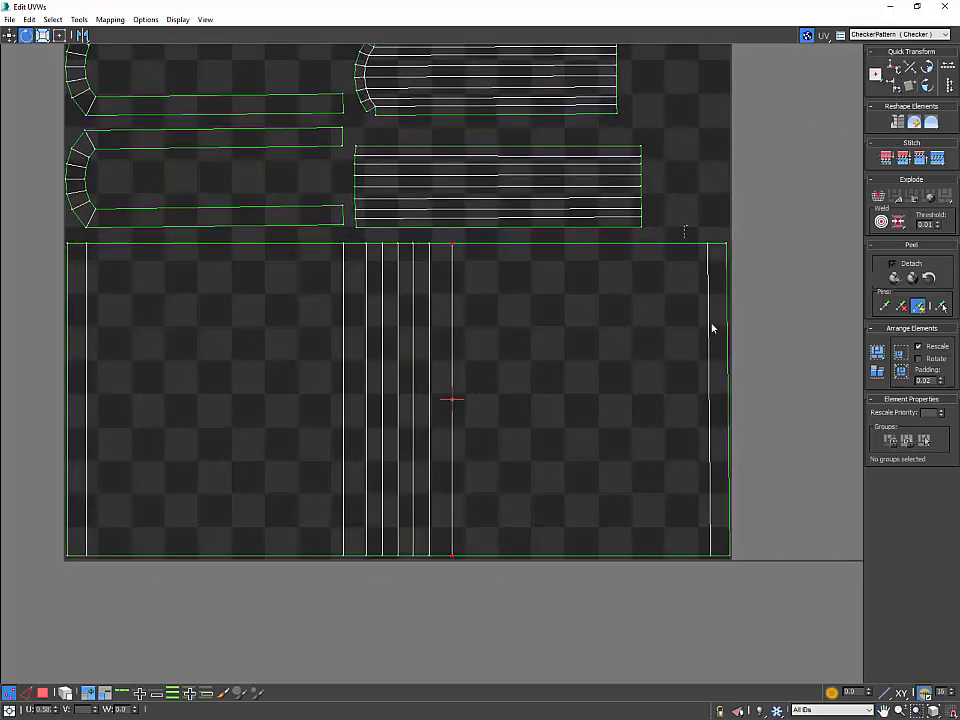
{"action": "left_click_drag", "start_coordinate": [684, 225], "coordinate": [718, 589]}
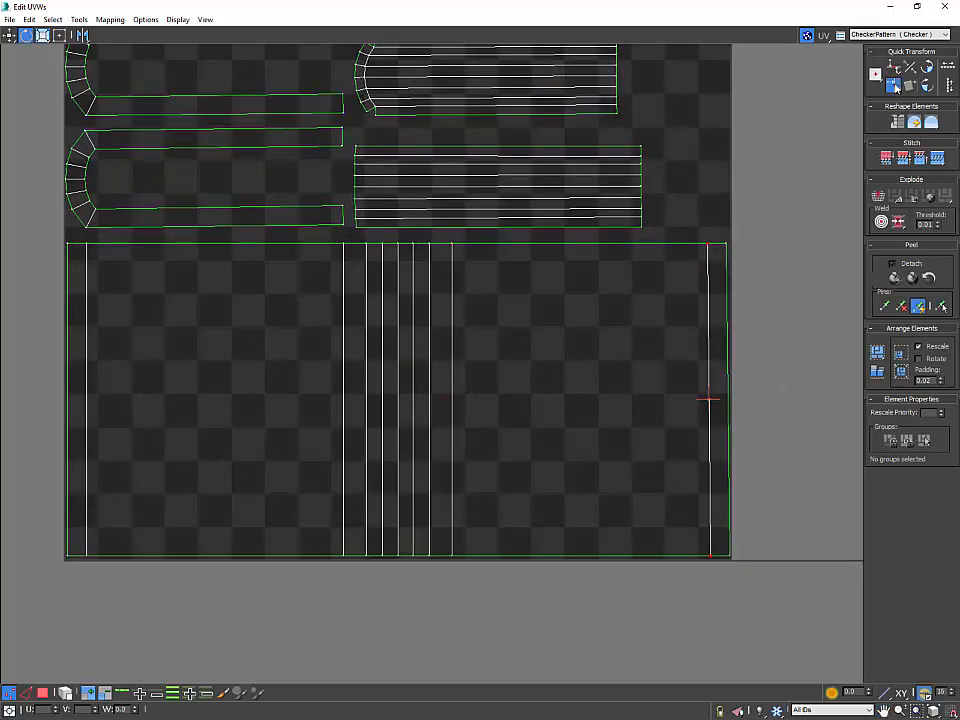
{"action": "left_click", "coordinate": [893, 88]}
{"action": "left_click_drag", "start_coordinate": [724, 225], "coordinate": [795, 597]}
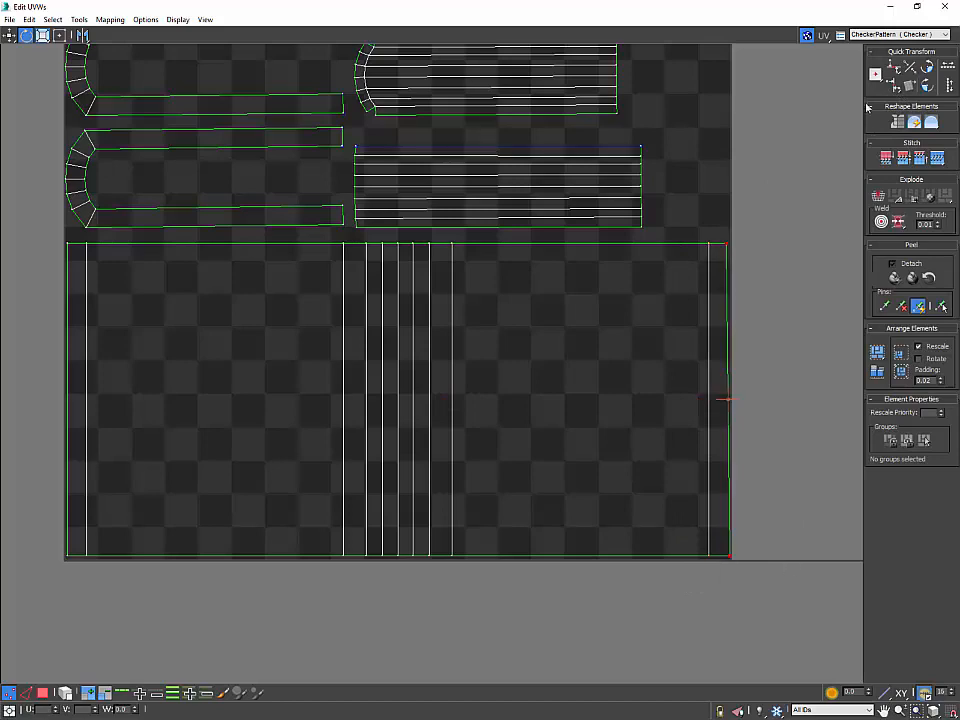
{"action": "scroll", "coordinate": [723, 199], "scroll_direction": "down", "scroll_amount": 2}
{"action": "middle_click_drag", "start_coordinate": [723, 199], "coordinate": [767, 325]}
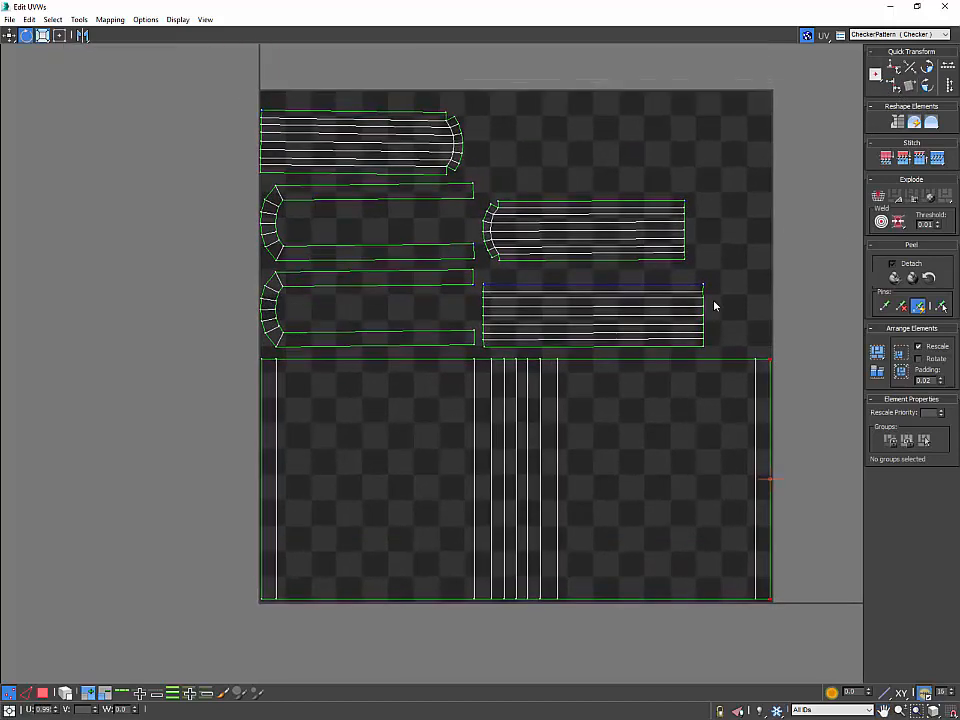
{"action": "middle_click_drag", "start_coordinate": [521, 227], "coordinate": [450, 182]}
{"action": "scroll", "coordinate": [557, 267], "scroll_direction": "up", "scroll_amount": 2}
{"action": "scroll", "coordinate": [450, 184], "scroll_direction": "up", "scroll_amount": 2}
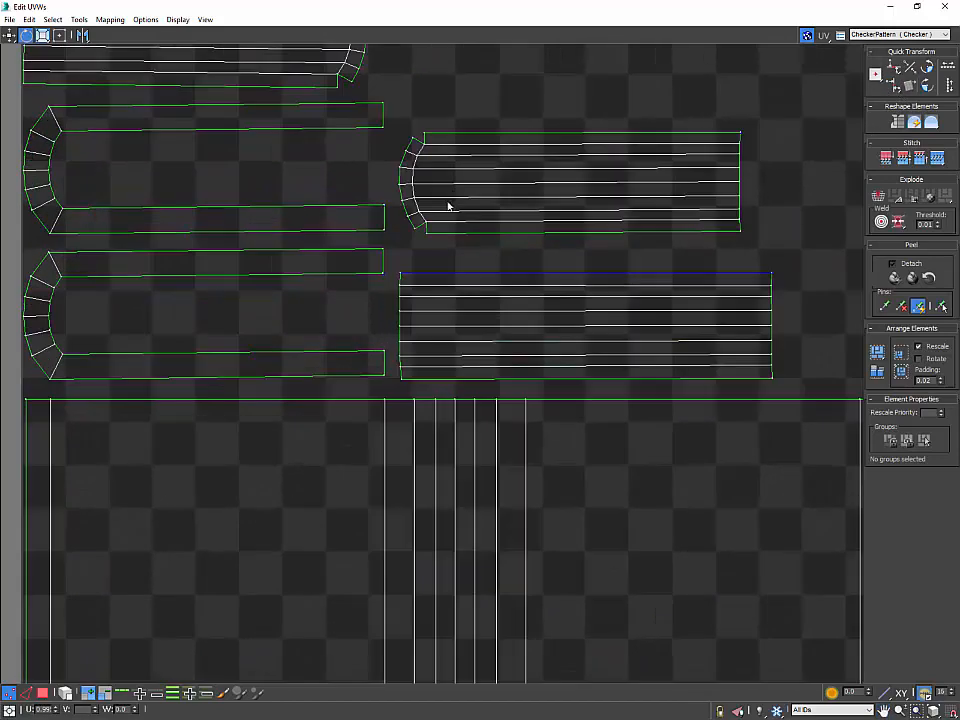
Step: Align the left and right vertex edges of the lower page strip and the right edge of the shell above it vertically
{"action": "left_click_drag", "start_coordinate": [393, 262], "coordinate": [416, 388]}
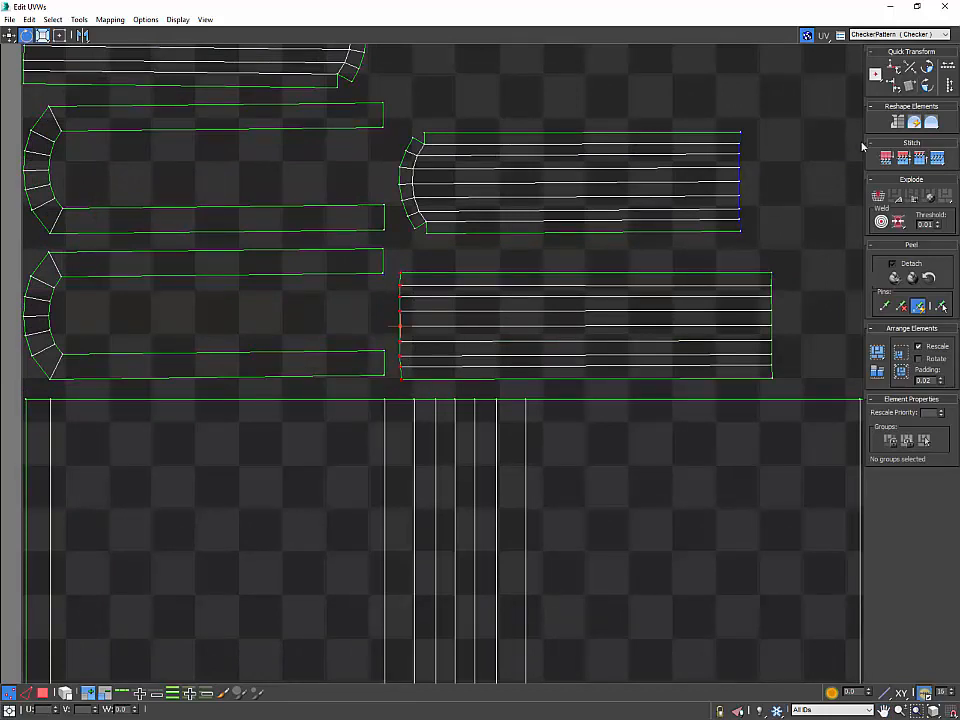
{"action": "left_click_drag", "start_coordinate": [767, 258], "coordinate": [789, 378]}
{"action": "left_click", "coordinate": [896, 86]}
{"action": "middle_click_drag", "start_coordinate": [740, 200], "coordinate": [703, 249]}
{"action": "left_click_drag", "start_coordinate": [671, 150], "coordinate": [724, 296]}
Step: Turn whole-element selection back on and apply Quick Peel to the uppermost page shell with the curved end
{"action": "middle_click_drag", "start_coordinate": [618, 222], "coordinate": [755, 351]}
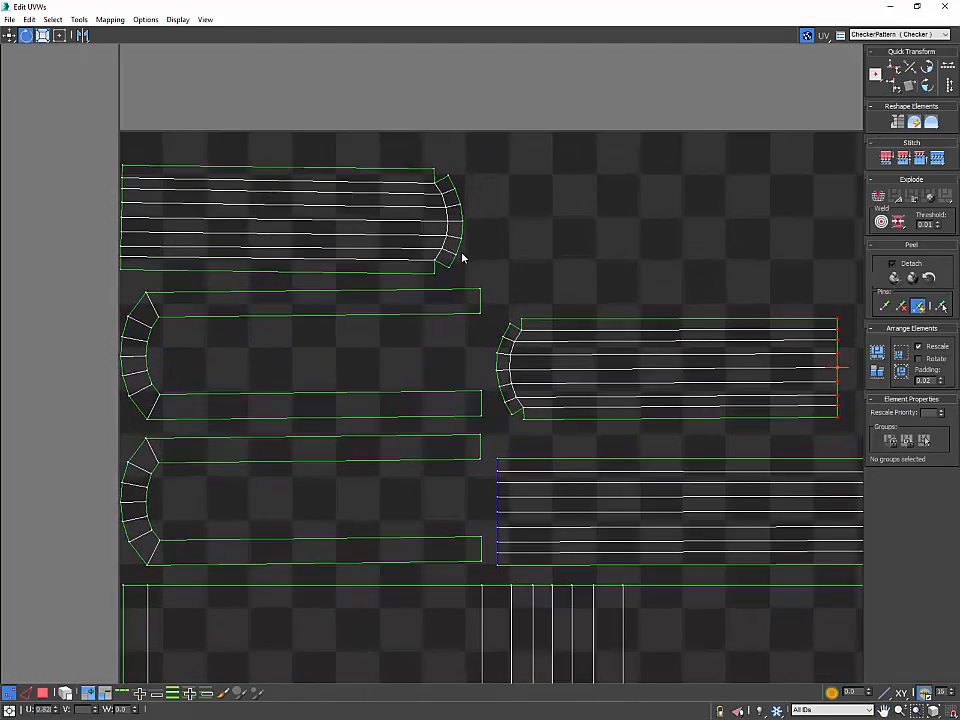
{"action": "middle_click_drag", "start_coordinate": [463, 259], "coordinate": [584, 289]}
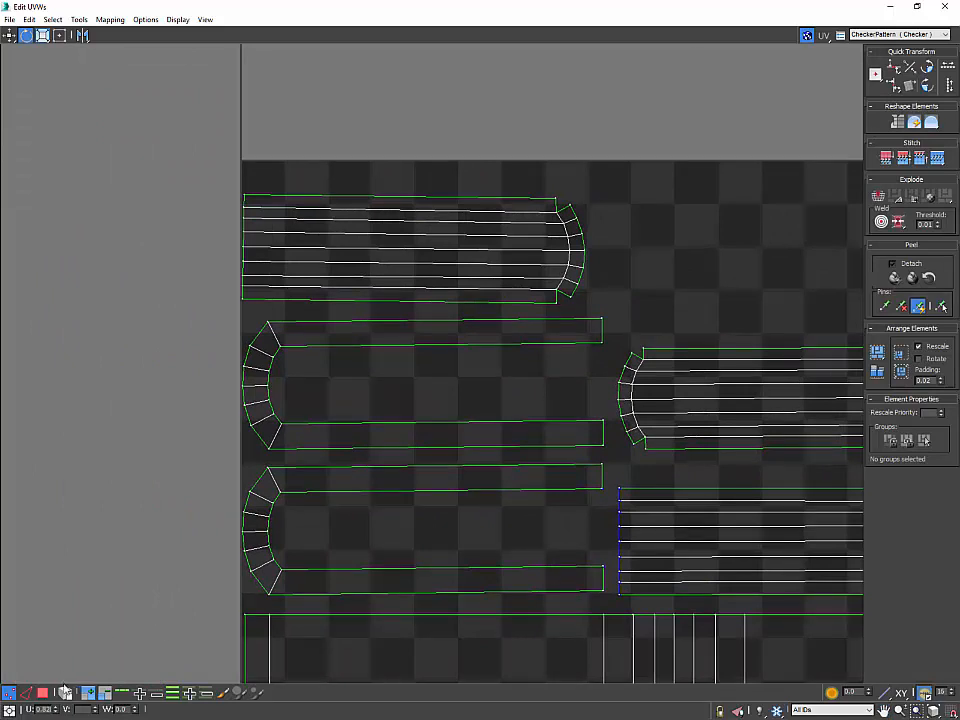
{"action": "left_click", "coordinate": [65, 692]}
{"action": "key", "text": "3"}
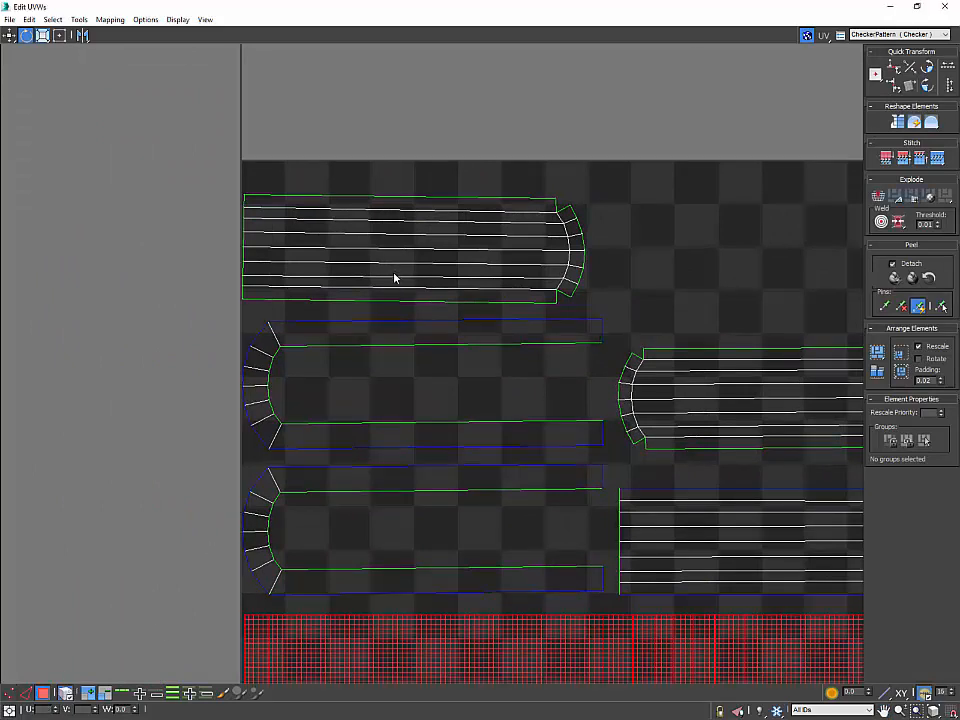
{"action": "left_click", "coordinate": [398, 255]}
{"action": "left_click_drag", "start_coordinate": [419, 251], "coordinate": [421, 251]}
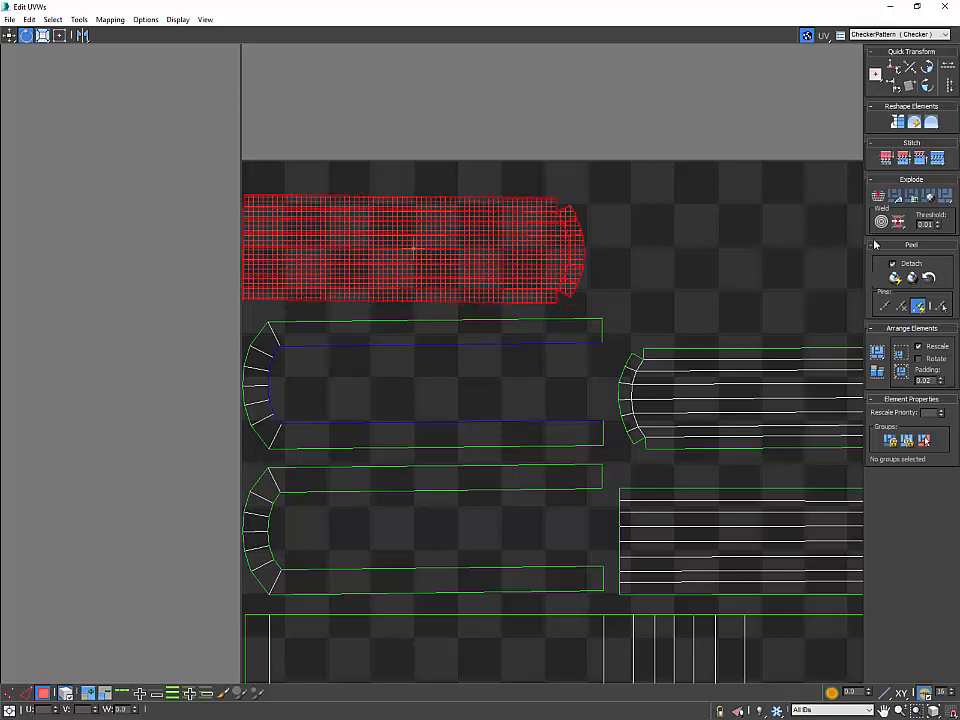
{"action": "left_click", "coordinate": [877, 352]}
{"action": "left_click", "coordinate": [894, 279]}
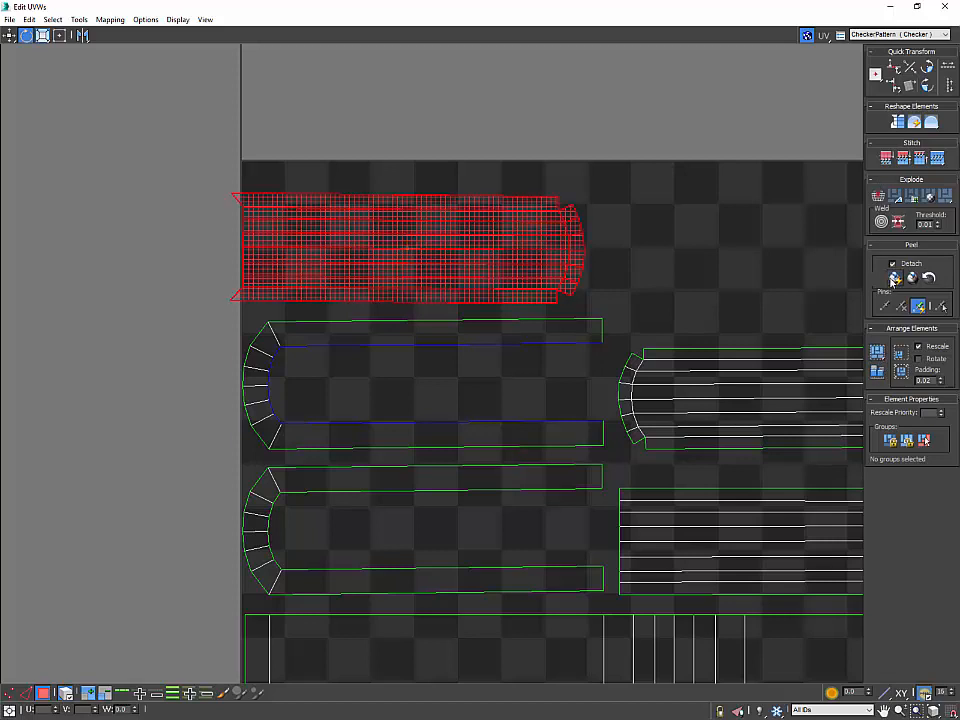
{"action": "left_click", "coordinate": [735, 277]}
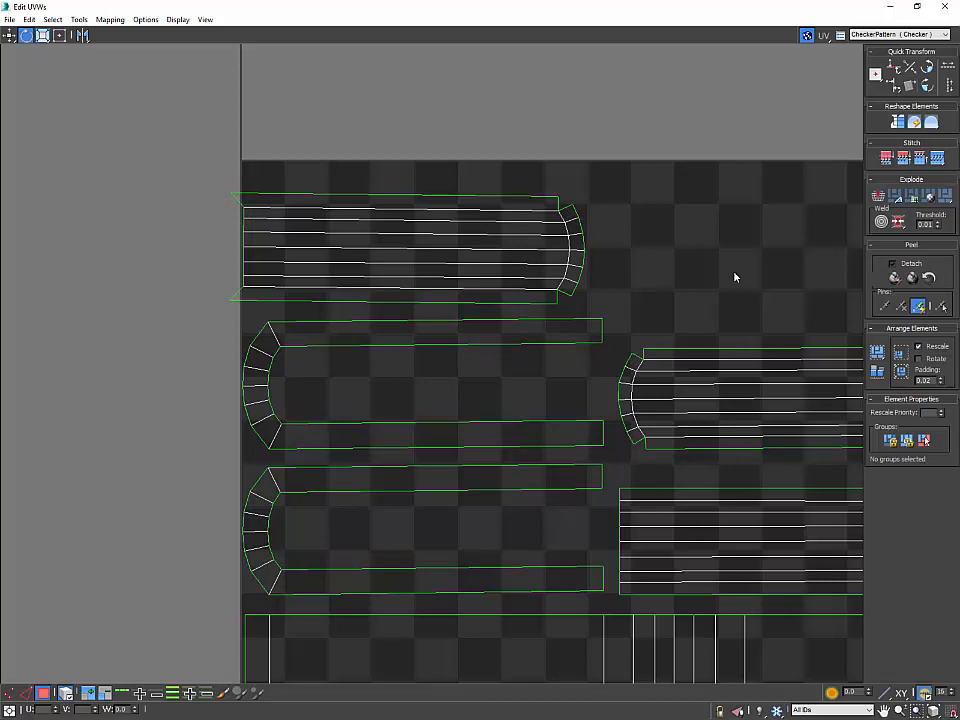
Step: Apply Quick Peel to the curved-end page shell beside the U-shaped shells and to the rectangular strip below it
{"action": "left_click", "coordinate": [409, 339]}
{"action": "scroll", "coordinate": [654, 294], "scroll_direction": "down", "scroll_amount": 3}
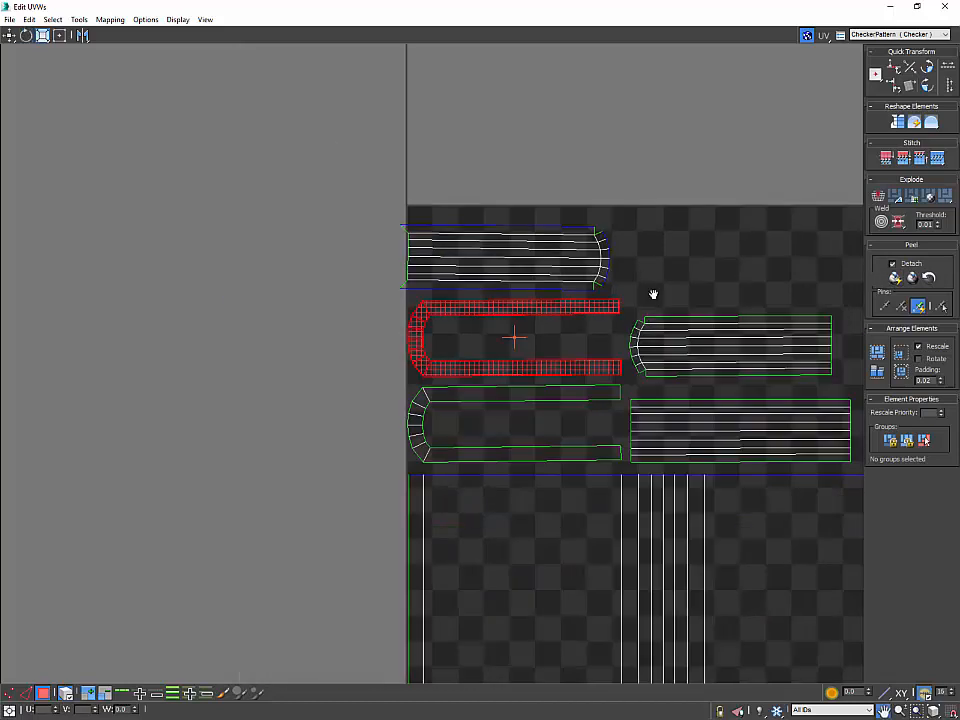
{"action": "middle_click_drag", "start_coordinate": [699, 341], "coordinate": [647, 309]}
{"action": "left_click", "coordinate": [647, 309]}
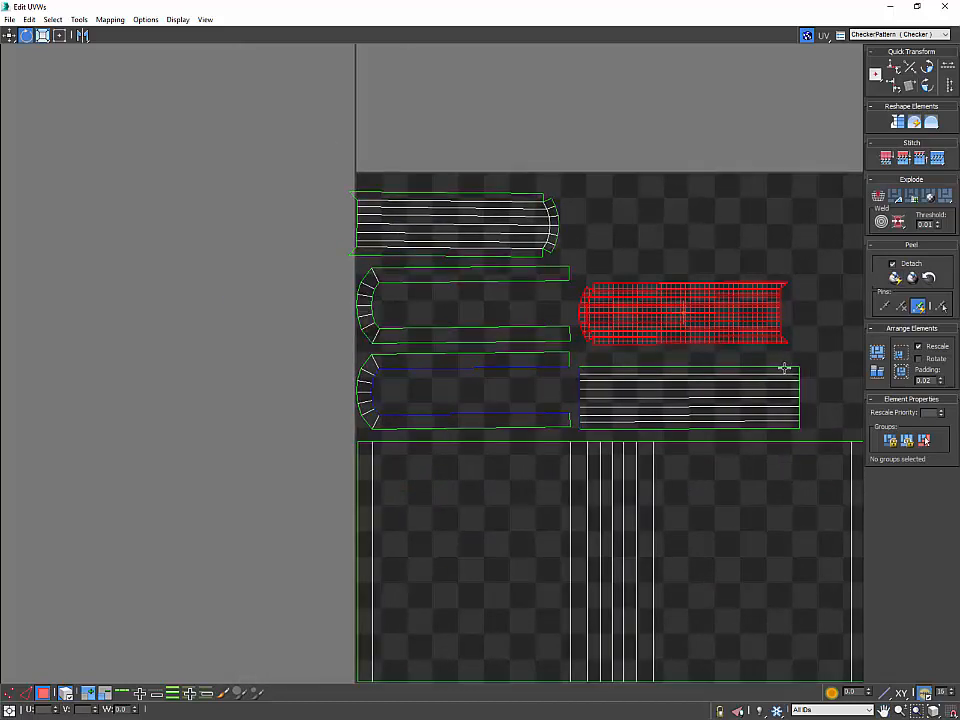
{"action": "left_click", "coordinate": [787, 369]}
{"action": "left_click", "coordinate": [894, 278]}
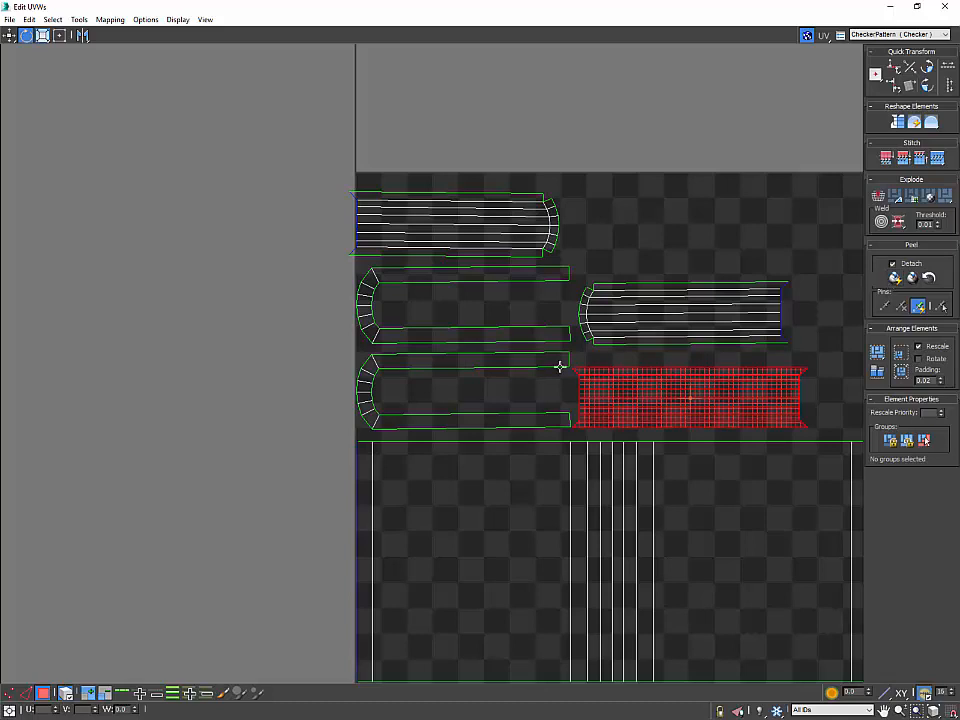
Step: Apply Quick Peel to the two U-shaped cover-edge shells and clear the selection
{"action": "left_click", "coordinate": [484, 359]}
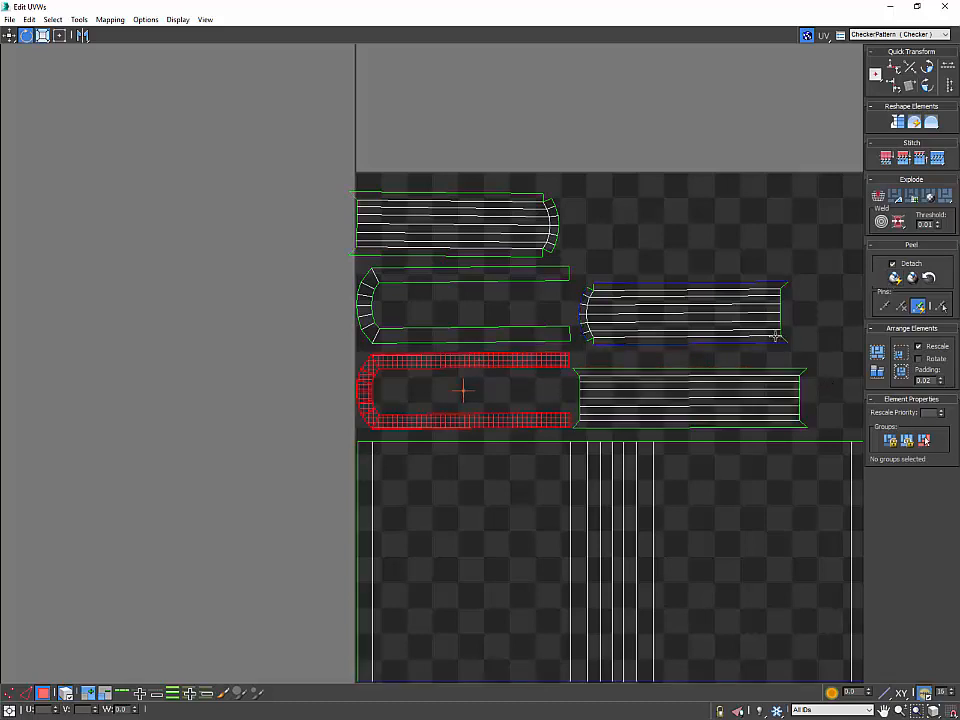
{"action": "left_click", "coordinate": [553, 333]}
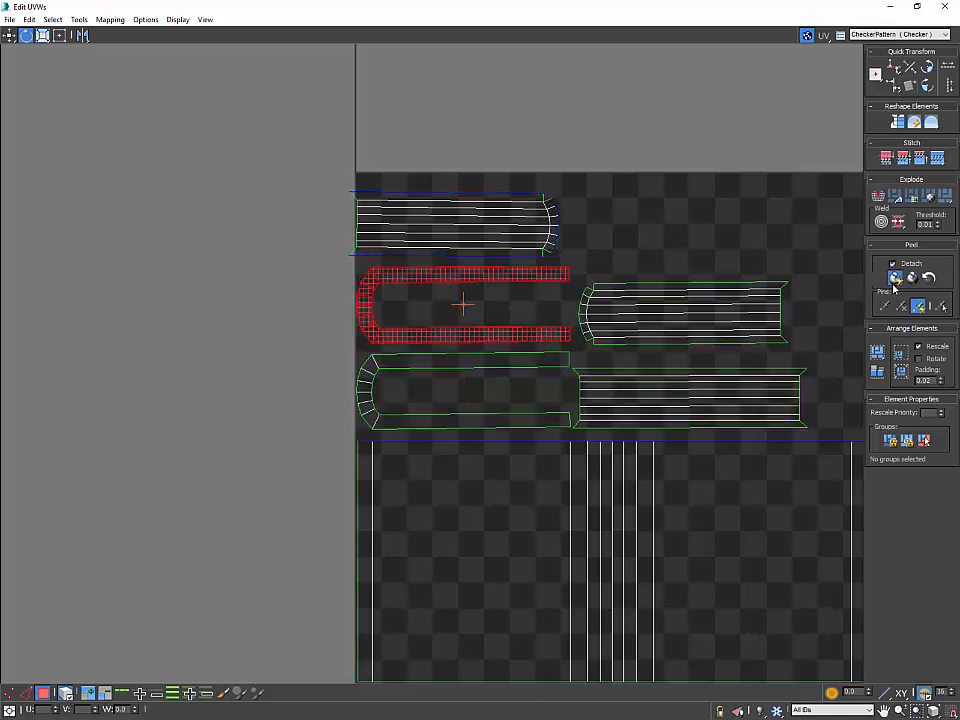
{"action": "scroll", "coordinate": [665, 385], "scroll_direction": "down", "scroll_amount": 3}
{"action": "left_click", "coordinate": [675, 413]}
{"action": "left_click", "coordinate": [769, 354]}
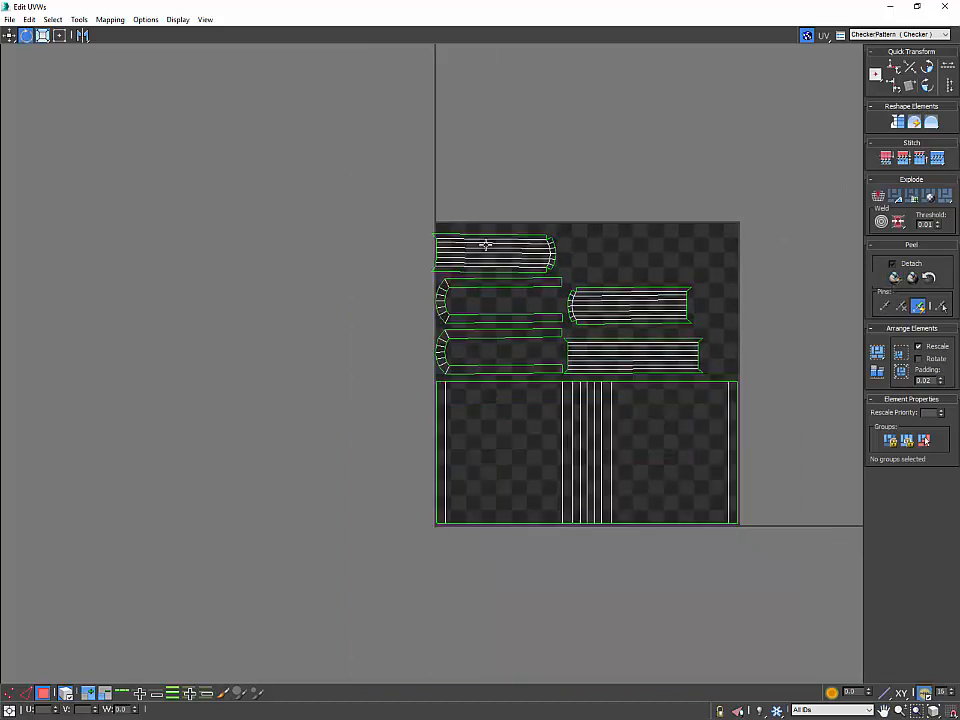
Step: Rescale all UV shells together and pack them normalized inside the UV tile
{"action": "left_click_drag", "start_coordinate": [826, 637], "coordinate": [828, 638]}
{"action": "left_click", "coordinate": [902, 357]}
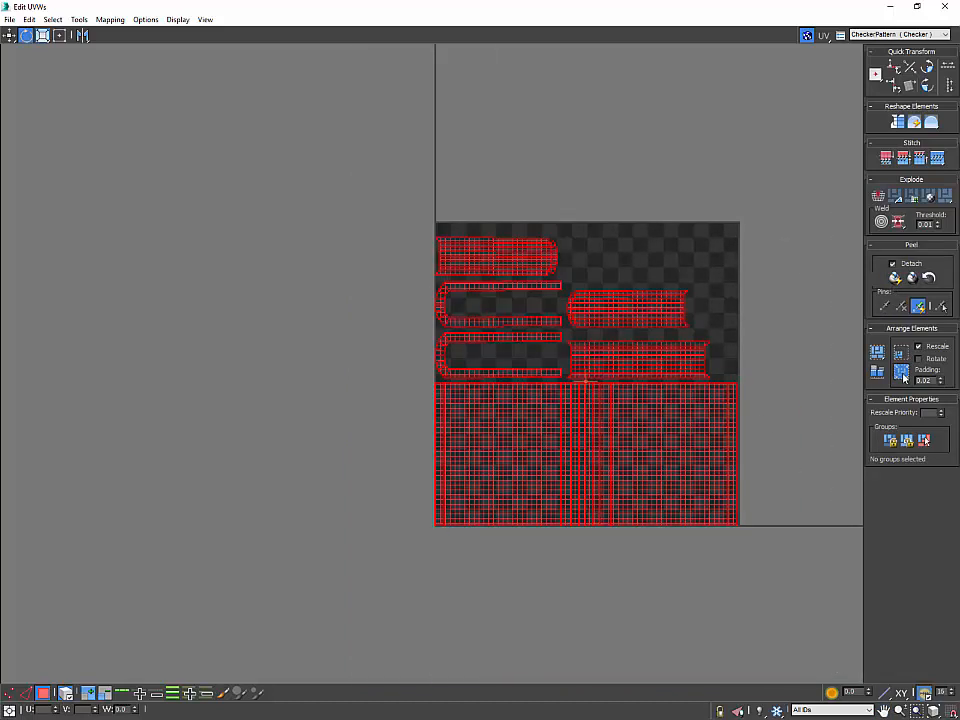
{"action": "left_click", "coordinate": [902, 373]}
{"action": "left_click", "coordinate": [764, 298]}
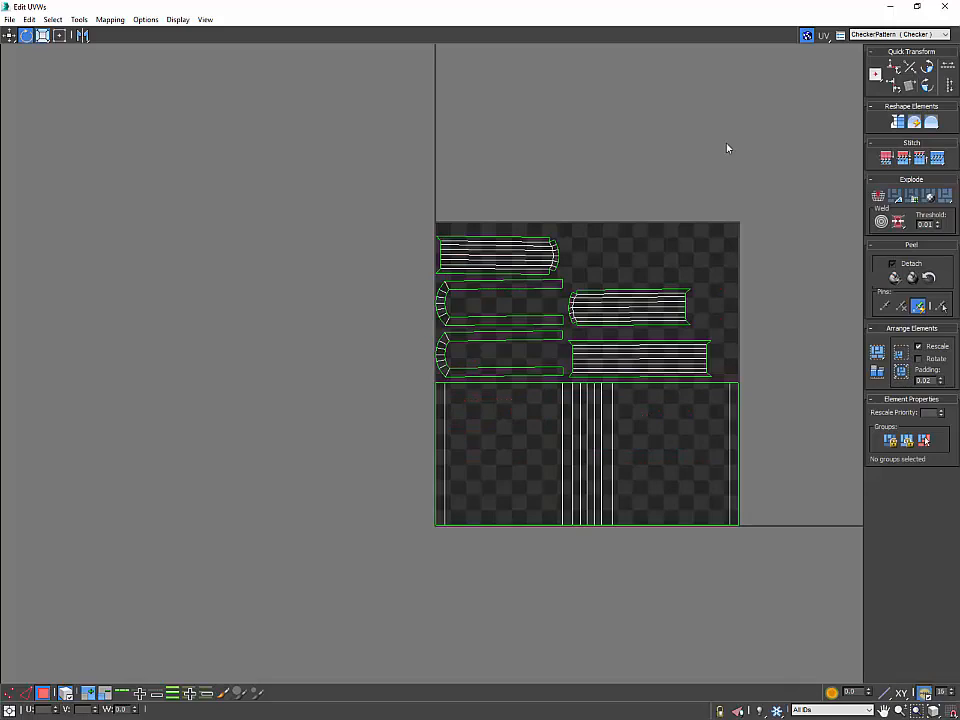
Step: Close the UV editor and convert the low-poly book to an Editable Poly to bake in the unwrap
{"action": "left_click", "coordinate": [944, 7]}
{"action": "right_click", "coordinate": [585, 304]}
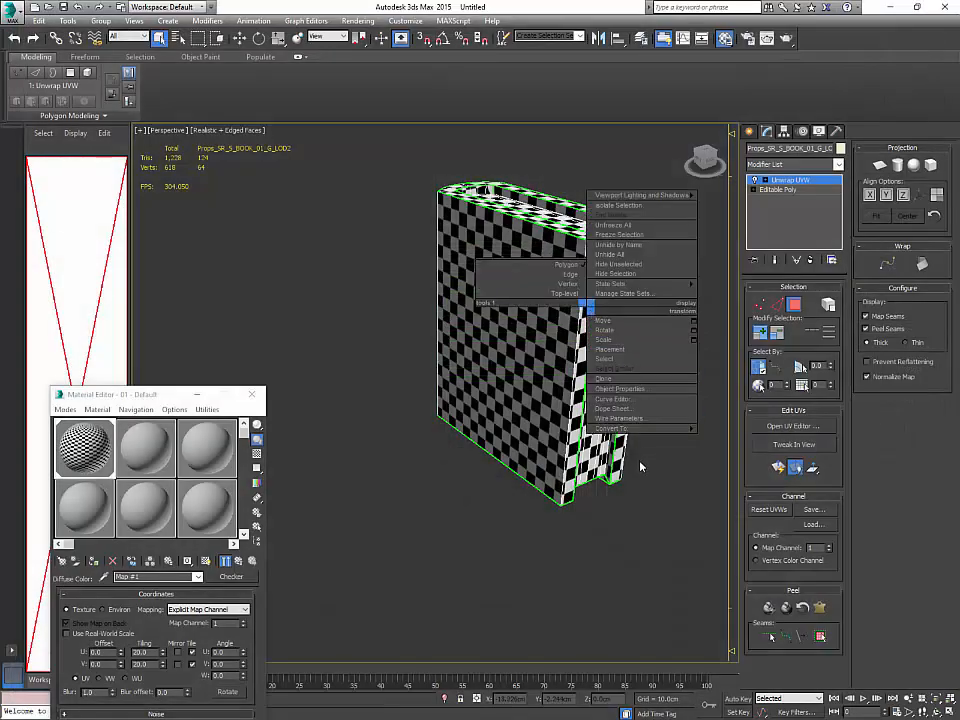
{"action": "mouse_move", "coordinate": [640, 428]}
{"action": "left_click", "coordinate": [717, 421]}
Step: Examine the checker pattern on the low-poly book's spine, page sides and top from several angles
{"action": "middle_click_drag", "start_coordinate": [669, 398], "coordinate": [574, 468], "text": "alt"}
{"action": "scroll", "coordinate": [651, 430], "scroll_direction": "down", "scroll_amount": 3}
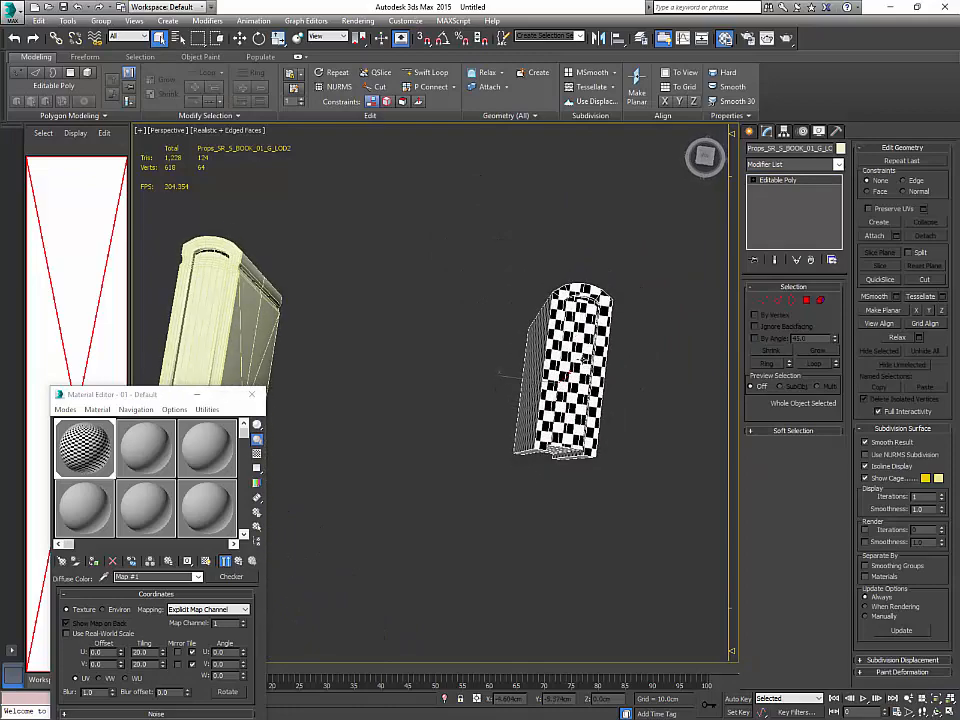
{"action": "middle_click_drag", "start_coordinate": [584, 360], "coordinate": [498, 362]}
{"action": "scroll", "coordinate": [495, 358], "scroll_direction": "up", "scroll_amount": 3}
{"action": "middle_click_drag", "start_coordinate": [452, 311], "coordinate": [414, 298], "text": "alt"}
{"action": "scroll", "coordinate": [414, 298], "scroll_direction": "down", "scroll_amount": 4}
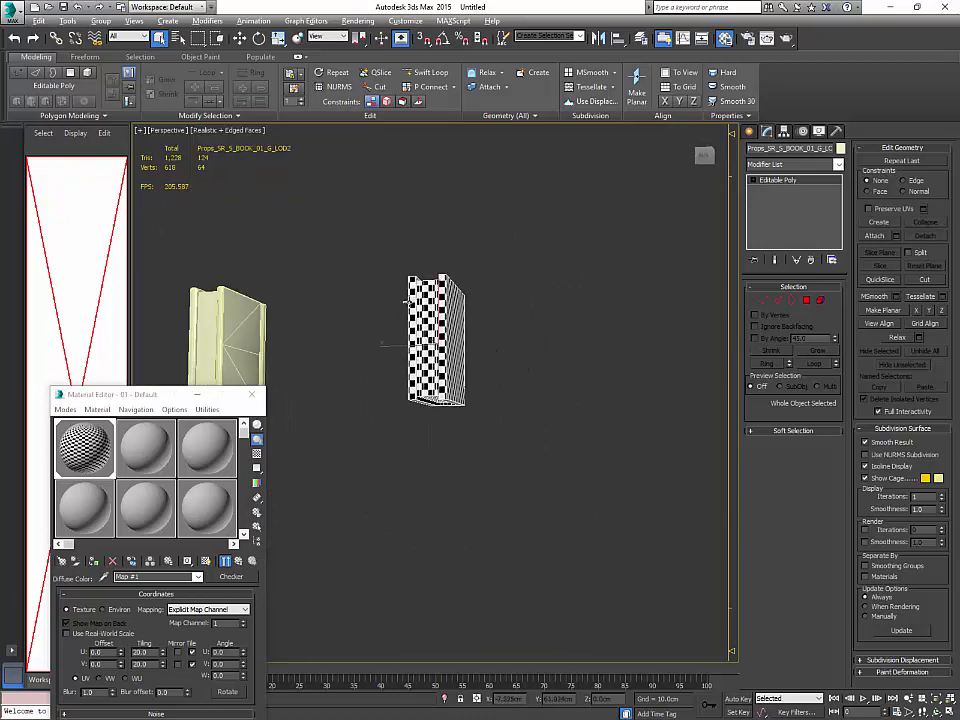
{"action": "middle_click_drag", "start_coordinate": [493, 376], "coordinate": [476, 336], "text": "alt"}
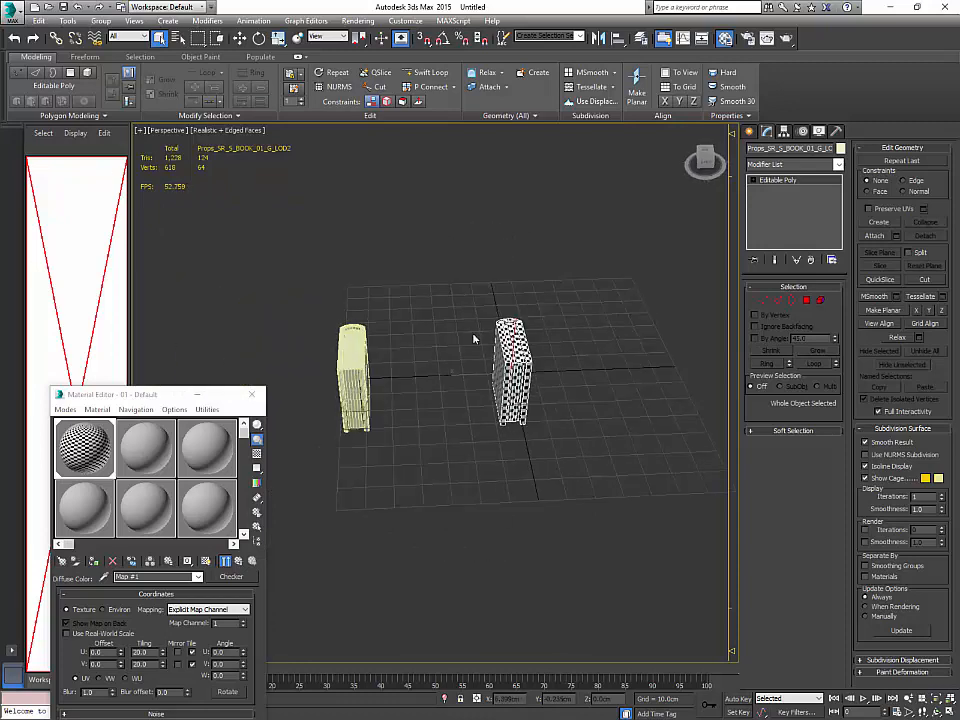
Step: Export only the selected low-poly book as FBX, replacing Props_Common_S_Books_10_LOD2.FBX
{"action": "left_click", "coordinate": [17, 14]}
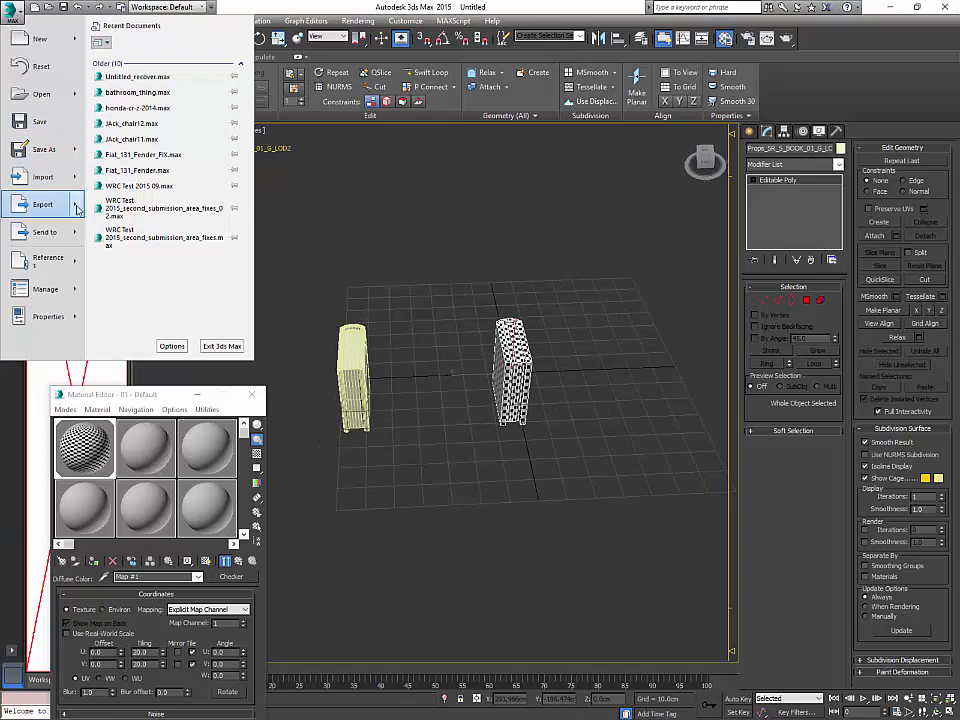
{"action": "left_click", "coordinate": [152, 104]}
{"action": "scroll", "coordinate": [200, 150], "scroll_direction": "down", "scroll_amount": 10}
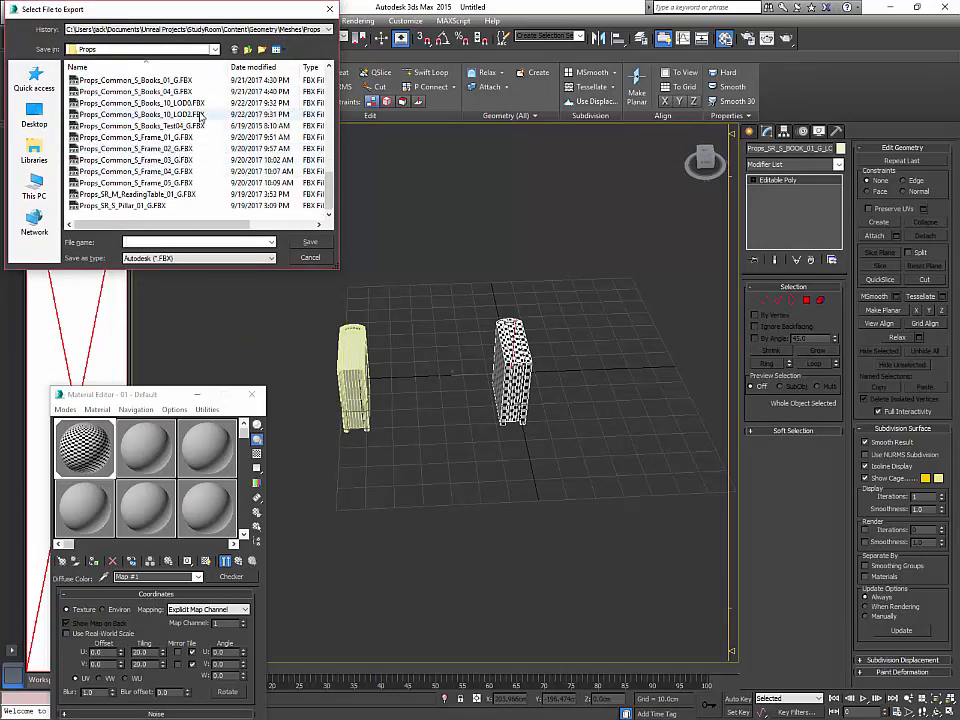
{"action": "left_click", "coordinate": [152, 114]}
{"action": "left_click", "coordinate": [310, 242]}
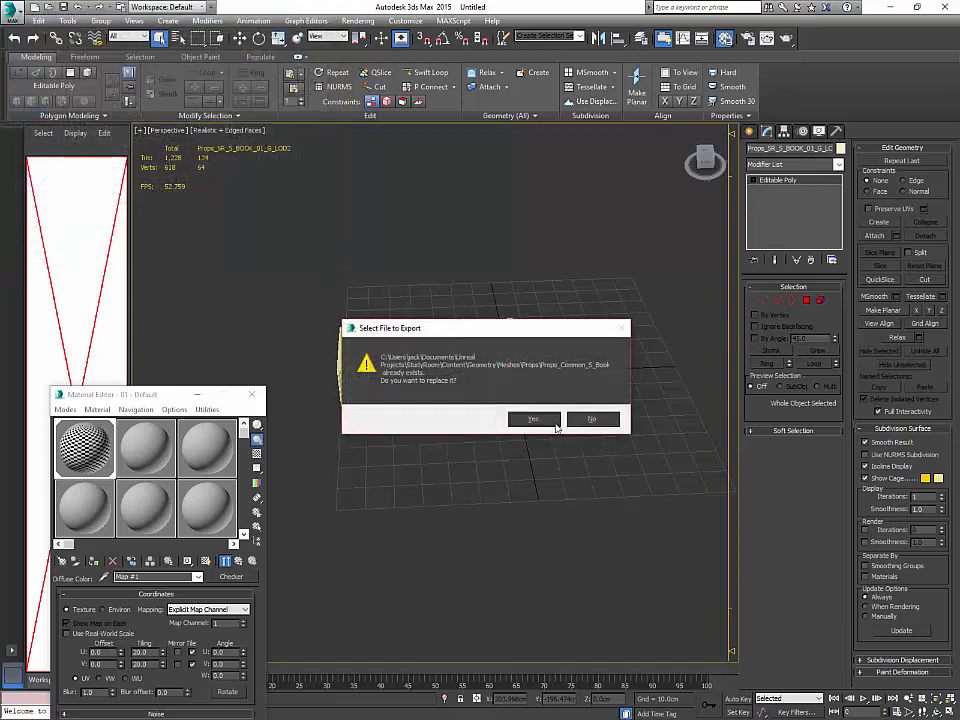
{"action": "left_click", "coordinate": [550, 421]}
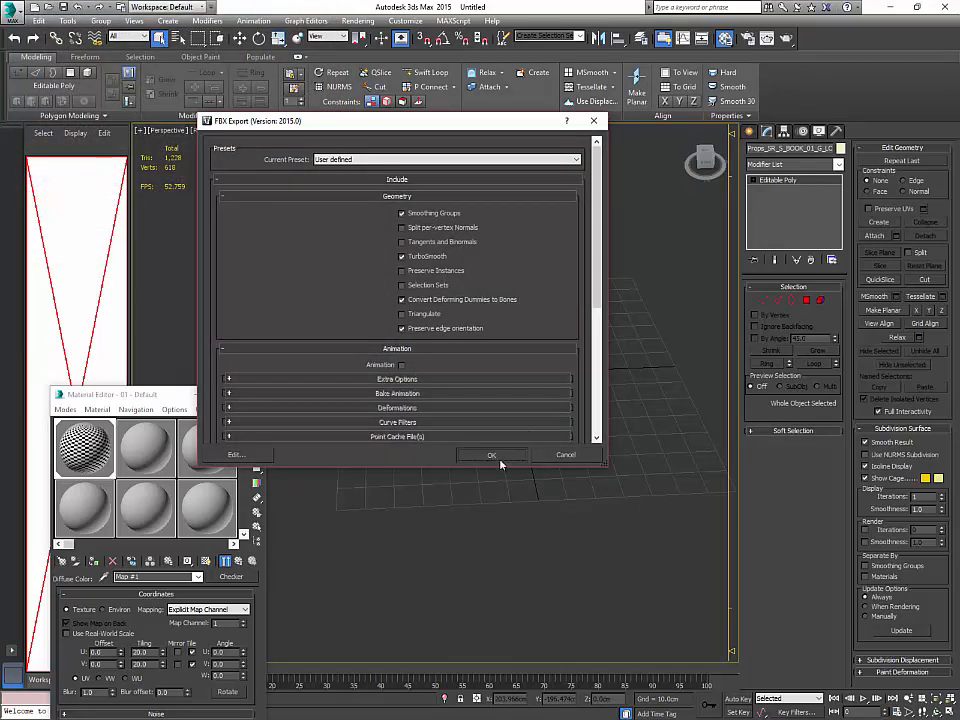
{"action": "left_click", "coordinate": [500, 459]}
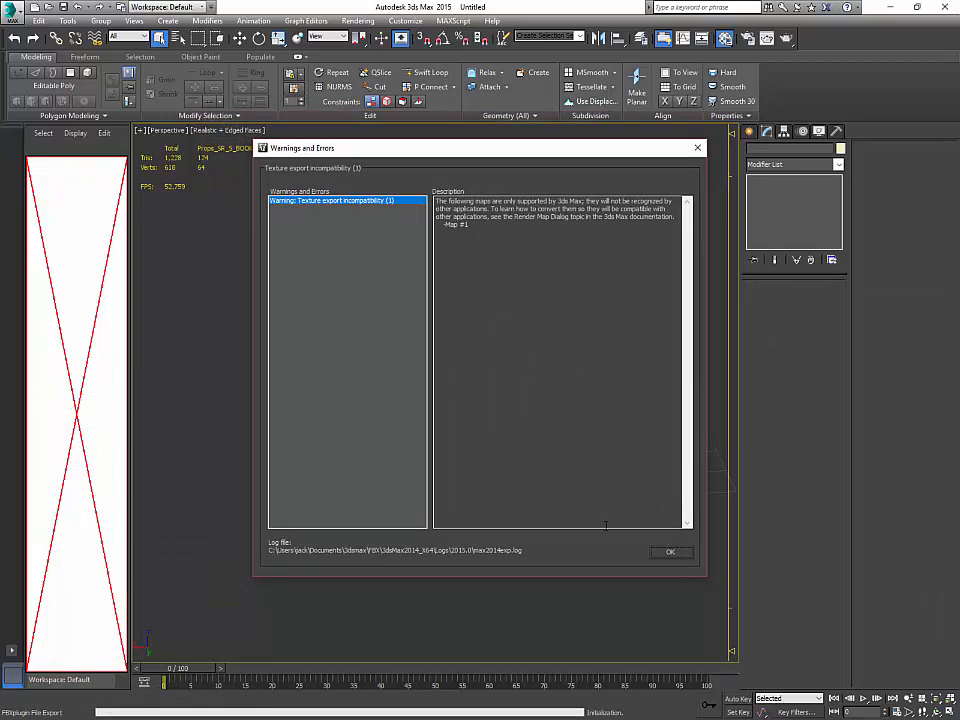
{"action": "left_click", "coordinate": [668, 552]}
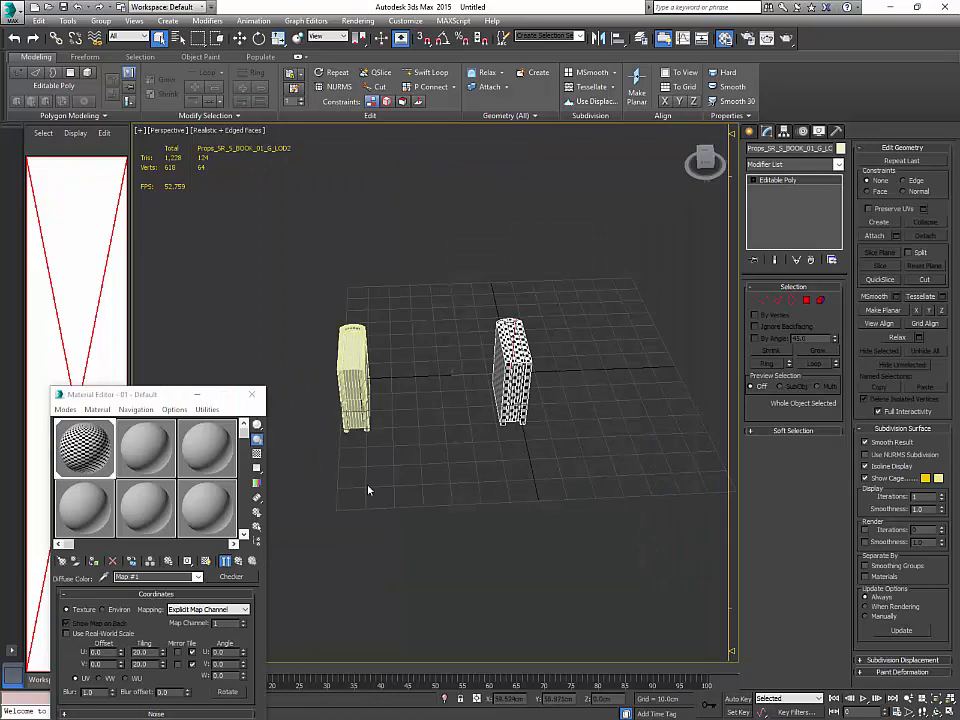
Step: Assign the plain grey 02 - Default material to the low-poly book in place of the checker material
{"action": "left_click", "coordinate": [156, 453]}
{"action": "middle_click_drag", "start_coordinate": [566, 394], "coordinate": [563, 413], "text": "alt"}
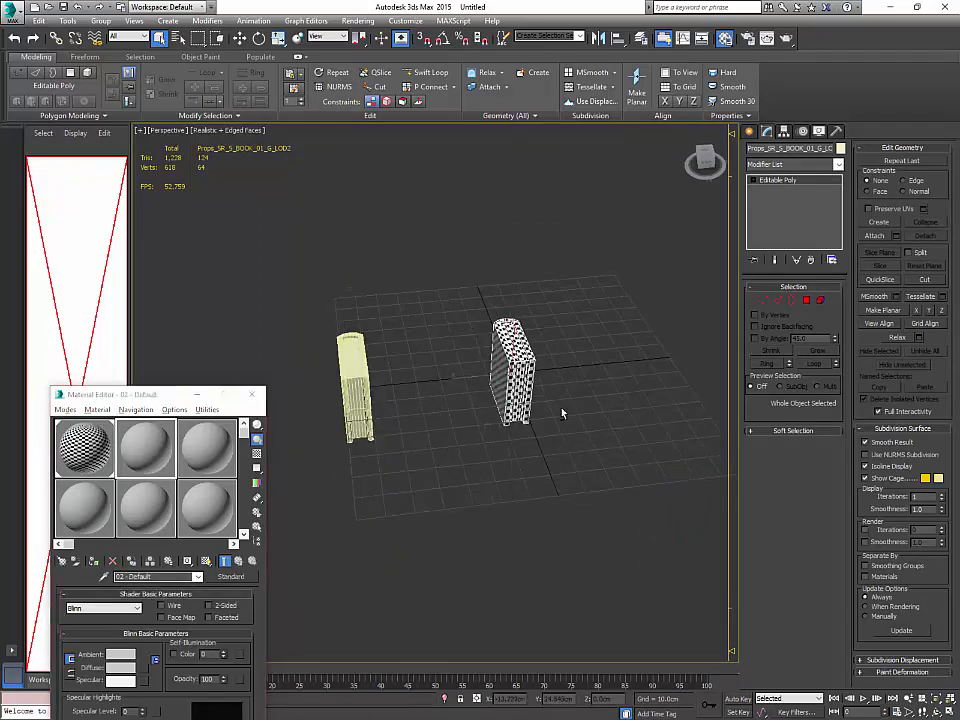
{"action": "left_click", "coordinate": [95, 562]}
{"action": "middle_click_drag", "start_coordinate": [440, 378], "coordinate": [513, 368], "text": "alt"}
{"action": "left_click", "coordinate": [577, 371]}
{"action": "left_click", "coordinate": [530, 361]}
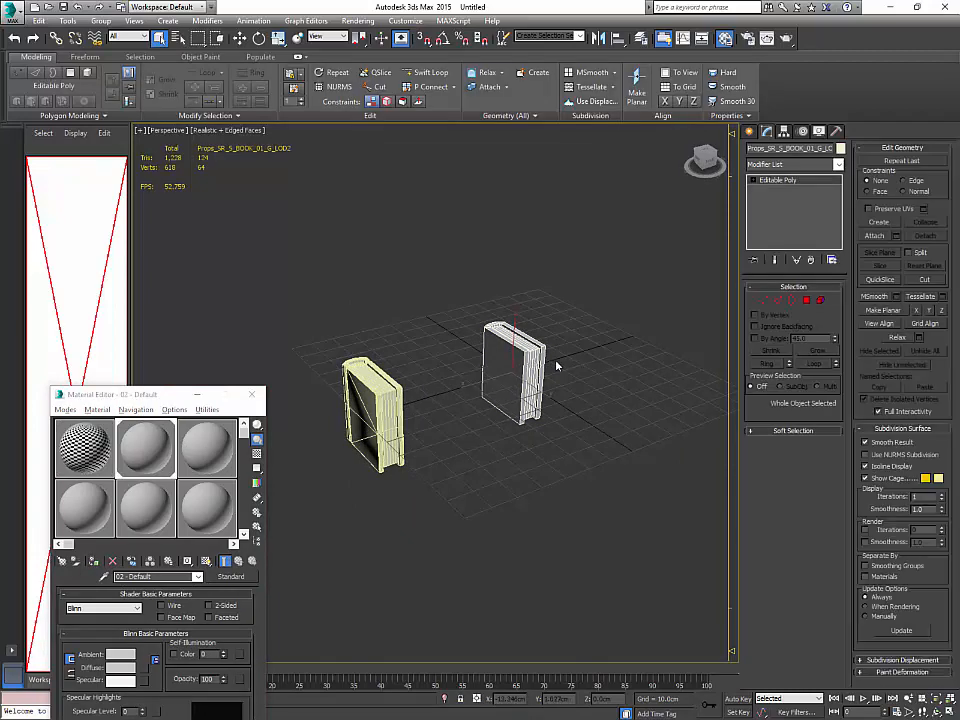
Step: Export the selected grey low-poly book over Props_Common_S_Books_10_LOD2.FBX, accepting the current FBX export options
{"action": "left_click", "coordinate": [12, 12]}
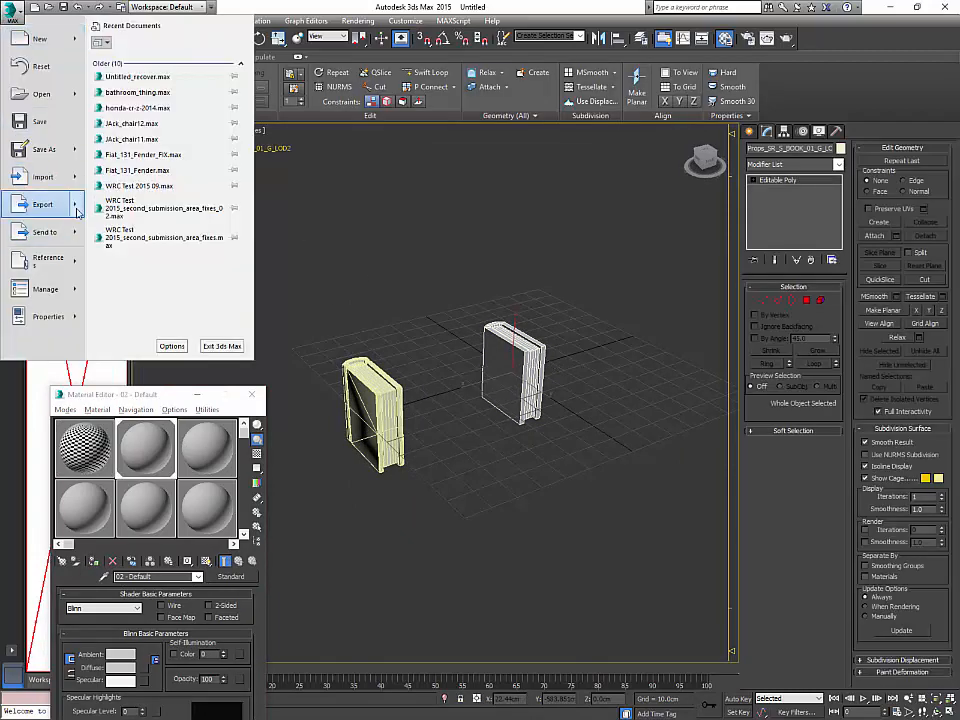
{"action": "mouse_move", "coordinate": [43, 204]}
{"action": "left_click", "coordinate": [148, 115]}
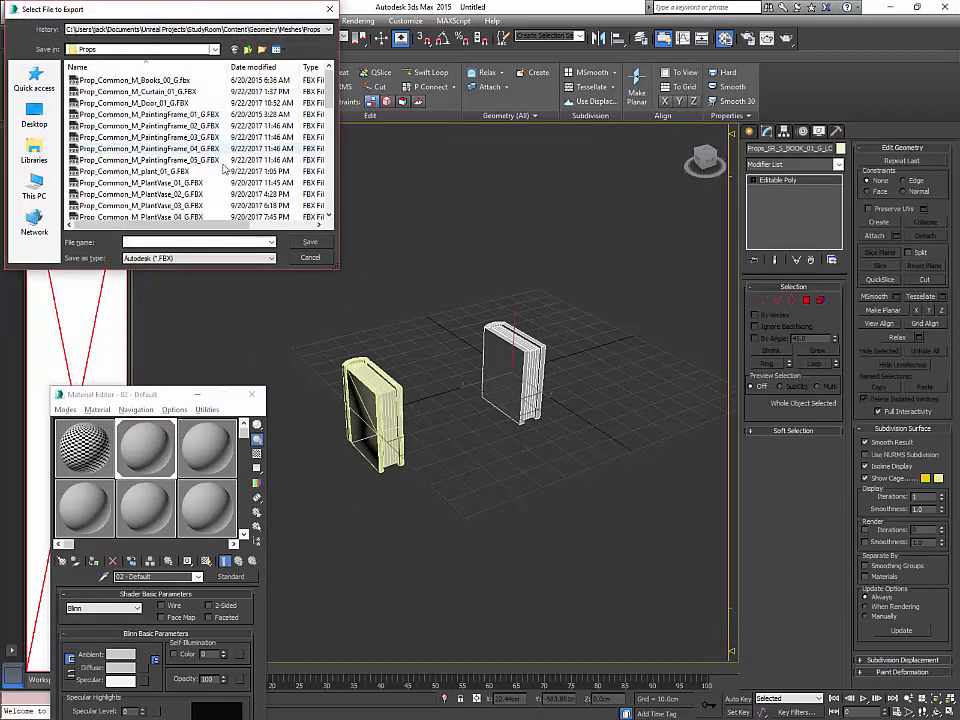
{"action": "scroll", "coordinate": [225, 170], "scroll_direction": "down", "scroll_amount": 3}
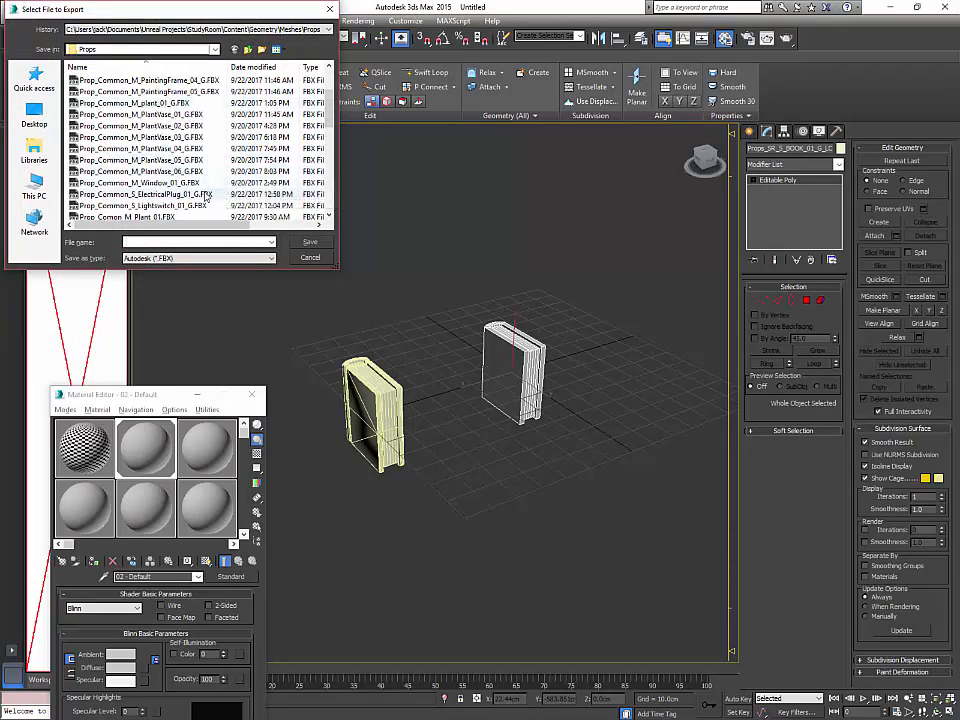
{"action": "scroll", "coordinate": [222, 172], "scroll_direction": "down", "scroll_amount": 1}
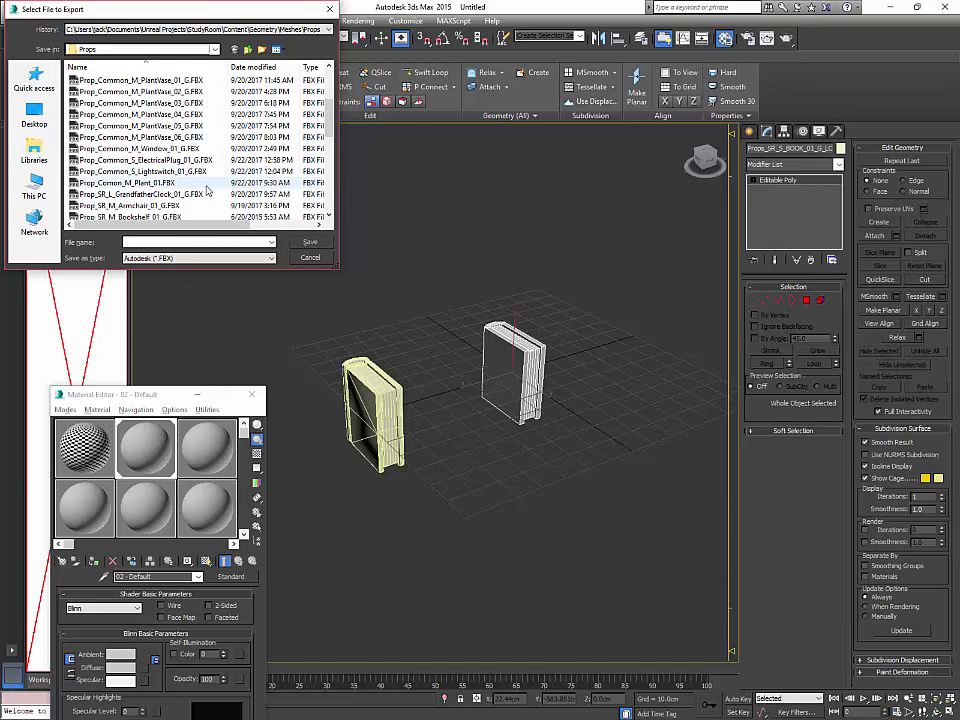
{"action": "scroll", "coordinate": [207, 189], "scroll_direction": "down", "scroll_amount": 4}
{"action": "scroll", "coordinate": [157, 145], "scroll_direction": "down", "scroll_amount": 3}
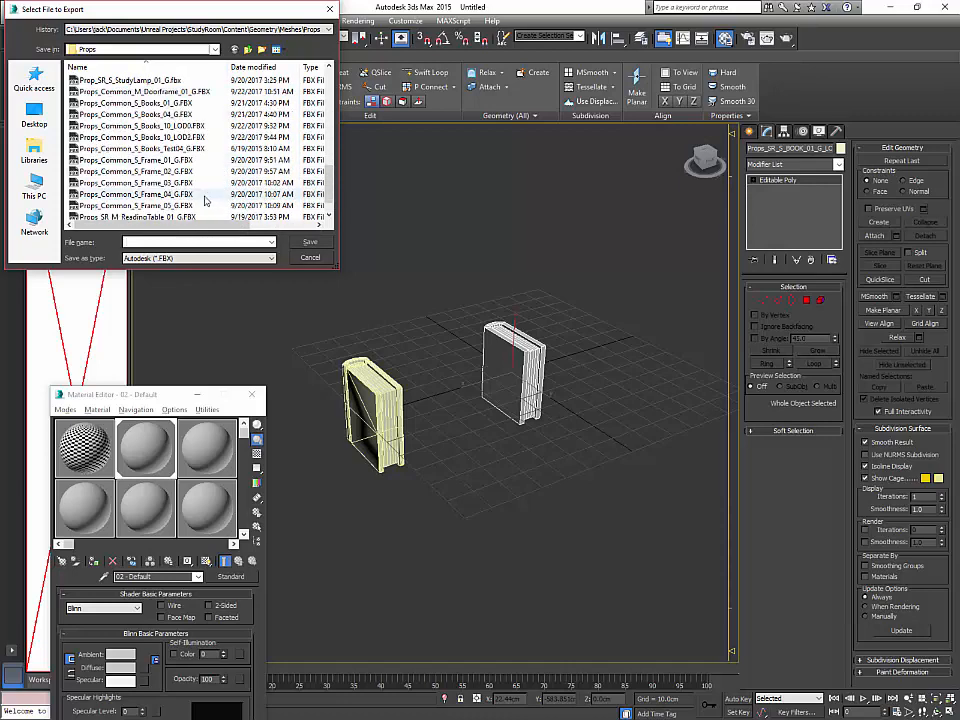
{"action": "left_click", "coordinate": [152, 137]}
{"action": "key", "text": "Return"}
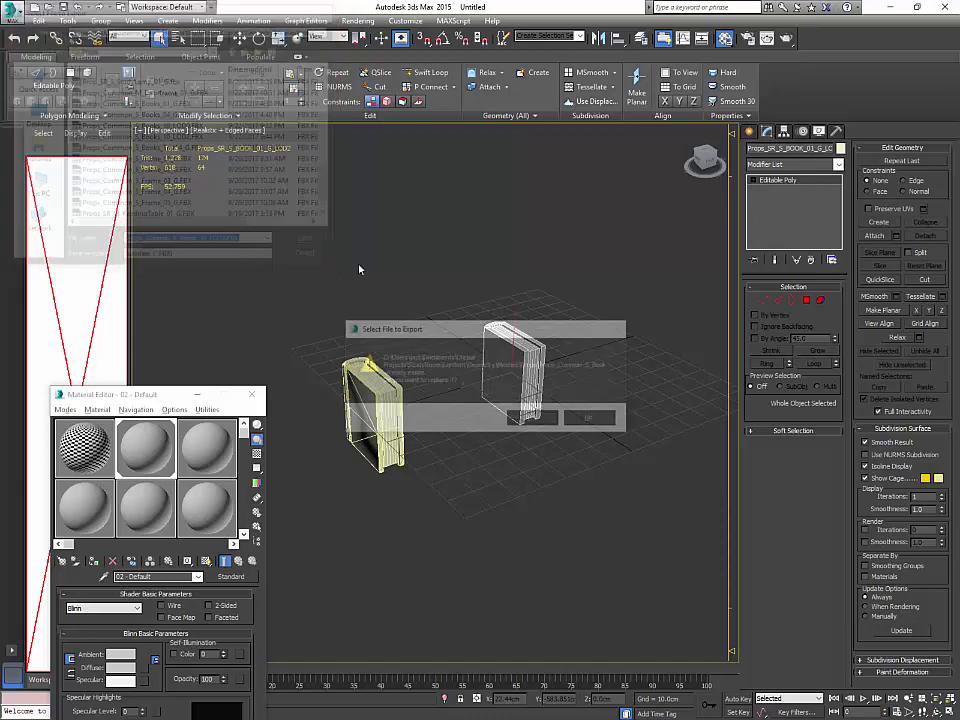
{"action": "left_click", "coordinate": [524, 416]}
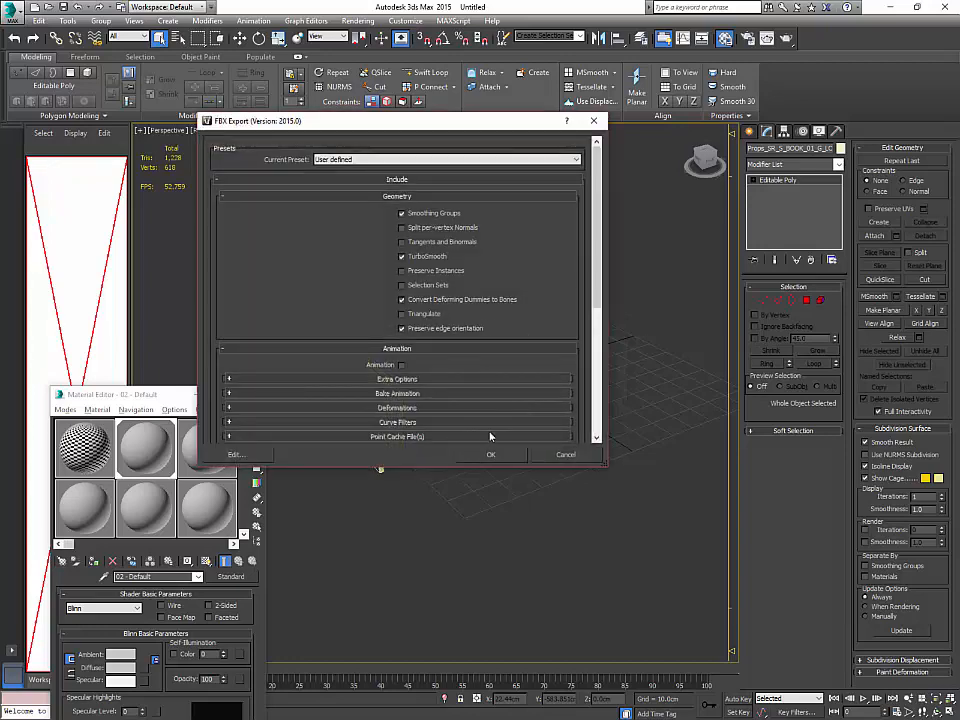
{"action": "left_click", "coordinate": [490, 456]}
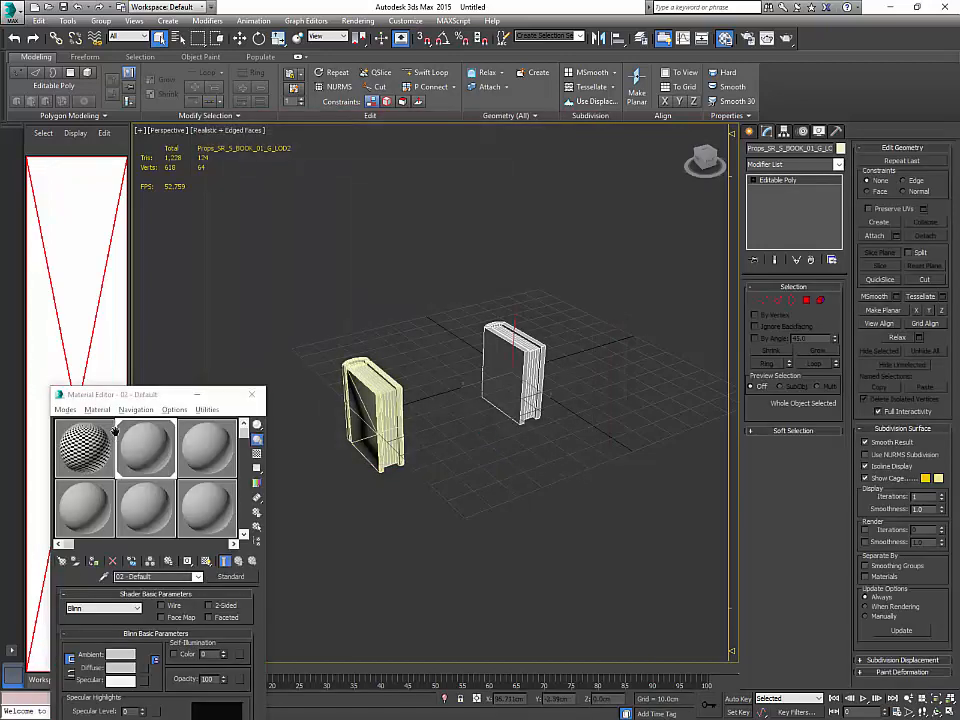
Step: Switch to Substance Painter, enlarge the shelf and start a new project
{"action": "left_click_drag", "start_coordinate": [169, 397], "coordinate": [162, 228]}
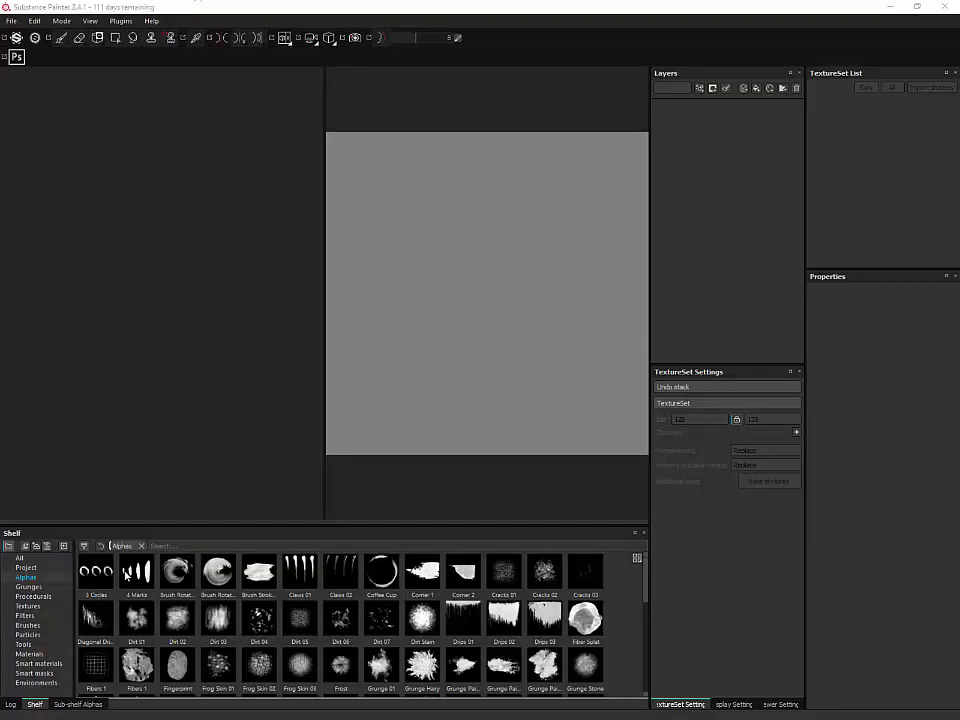
{"action": "left_click_drag", "start_coordinate": [152, 525], "coordinate": [160, 438]}
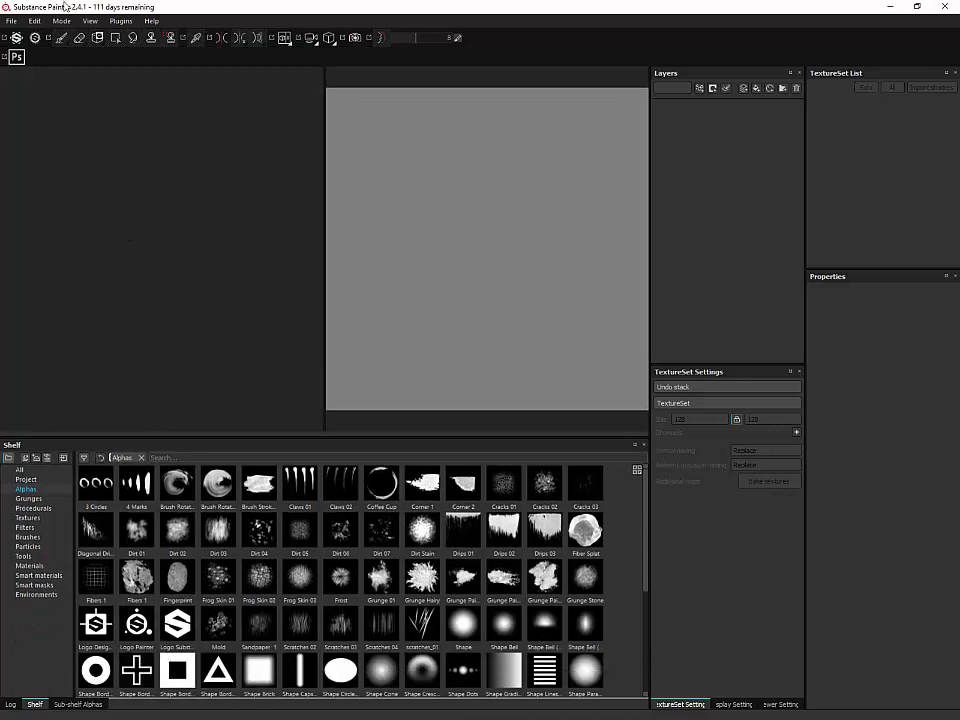
{"action": "left_click", "coordinate": [14, 21]}
{"action": "left_click", "coordinate": [45, 41]}
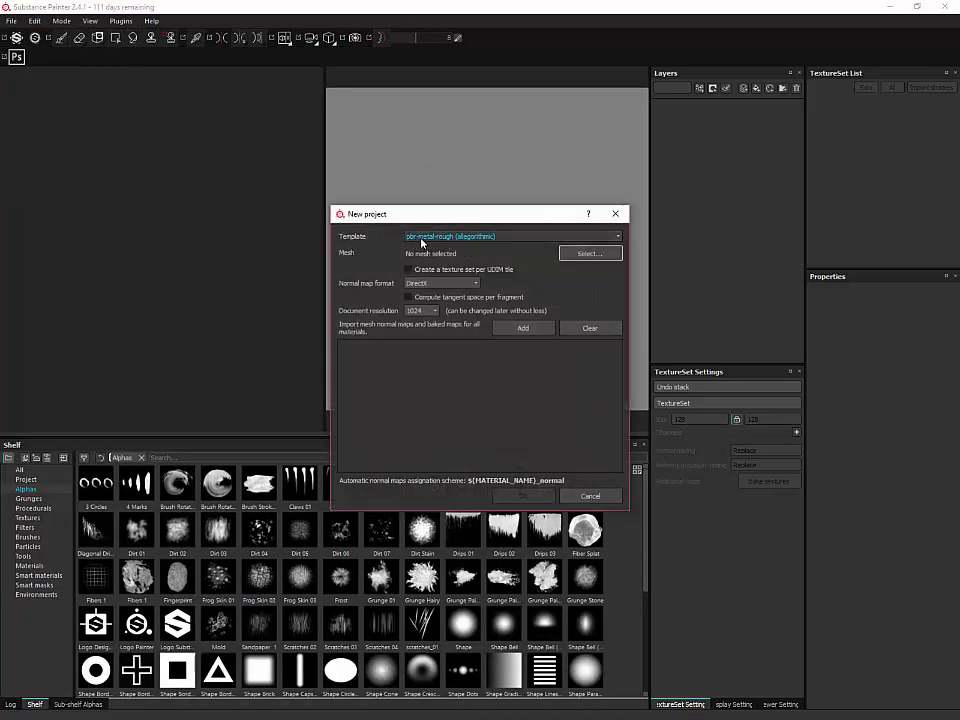
Step: Browse for the project mesh in the Unreal Projects folder StudyRoom/Content/Geometry/Meshes/Props
{"action": "left_click", "coordinate": [589, 254]}
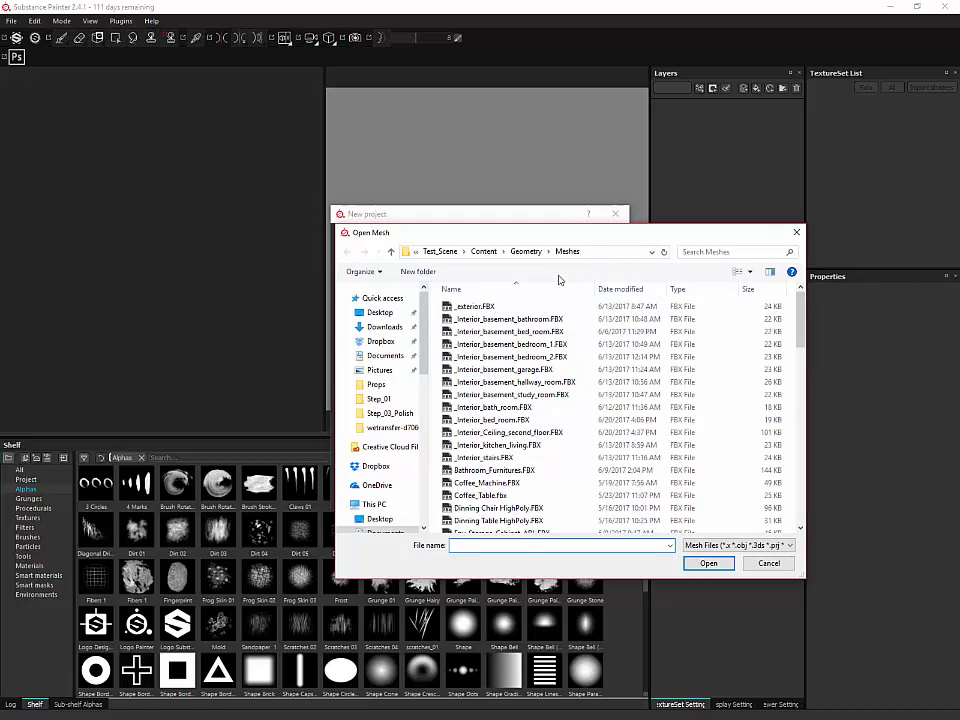
{"action": "scroll", "coordinate": [558, 344], "scroll_direction": "down", "scroll_amount": 8}
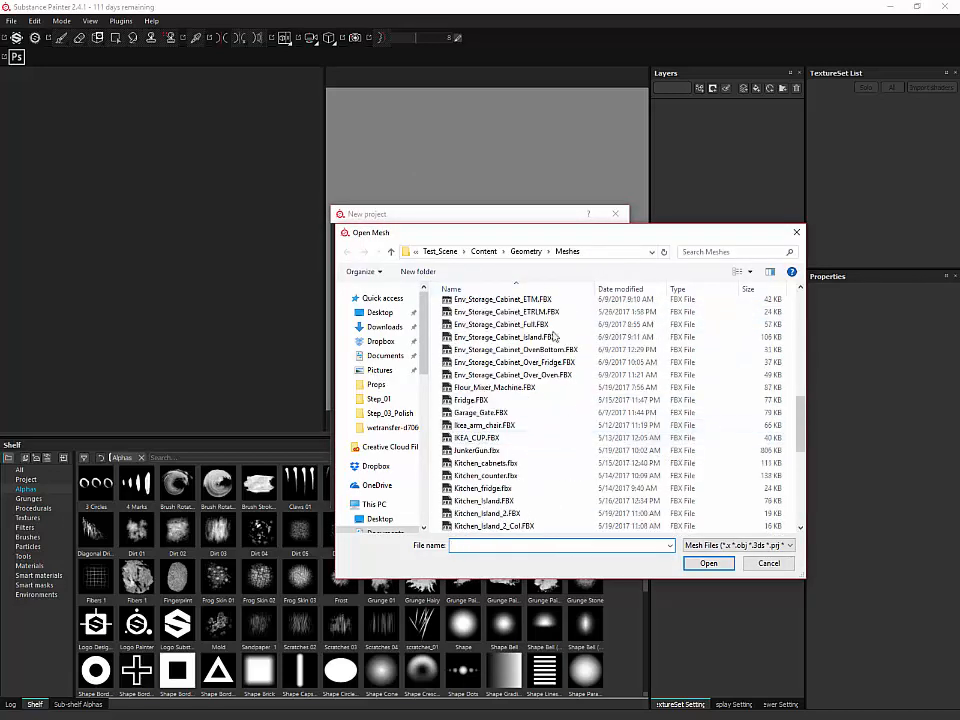
{"action": "left_click", "coordinate": [440, 251]}
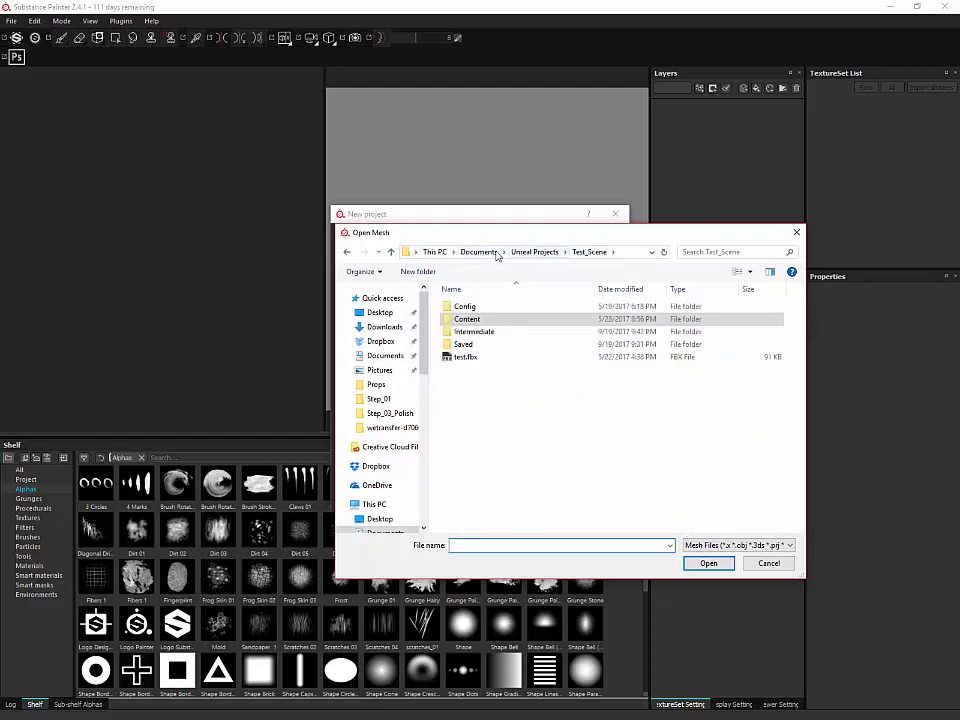
{"action": "left_click", "coordinate": [493, 254]}
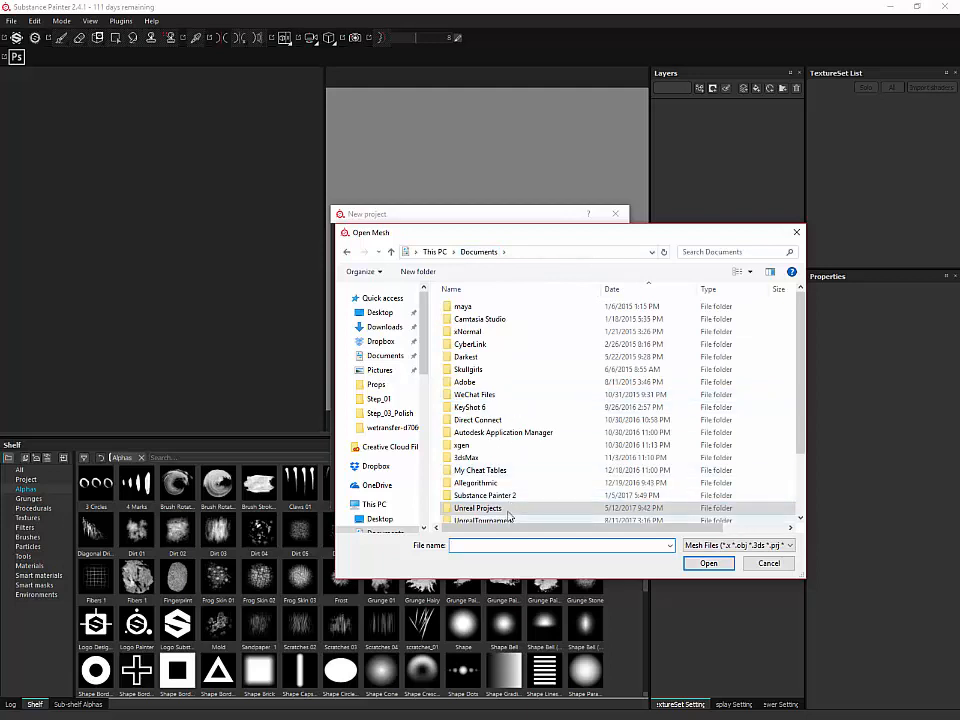
{"action": "double_click", "coordinate": [506, 508]}
{"action": "double_click", "coordinate": [493, 318]}
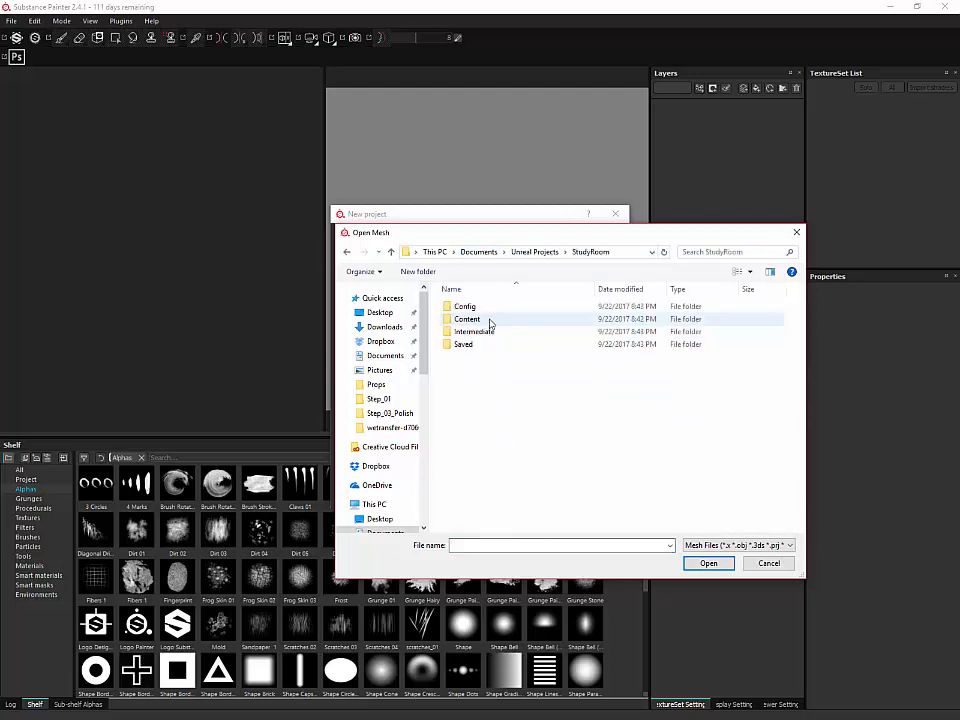
{"action": "double_click", "coordinate": [488, 320]}
{"action": "double_click", "coordinate": [474, 358]}
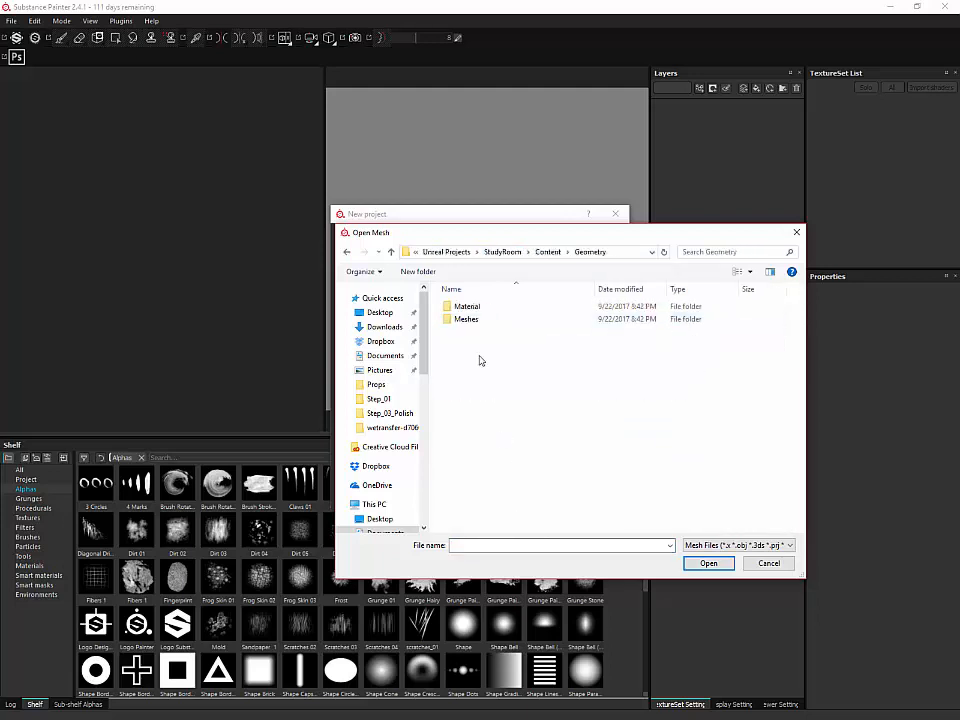
{"action": "double_click", "coordinate": [466, 319]}
{"action": "double_click", "coordinate": [468, 307]}
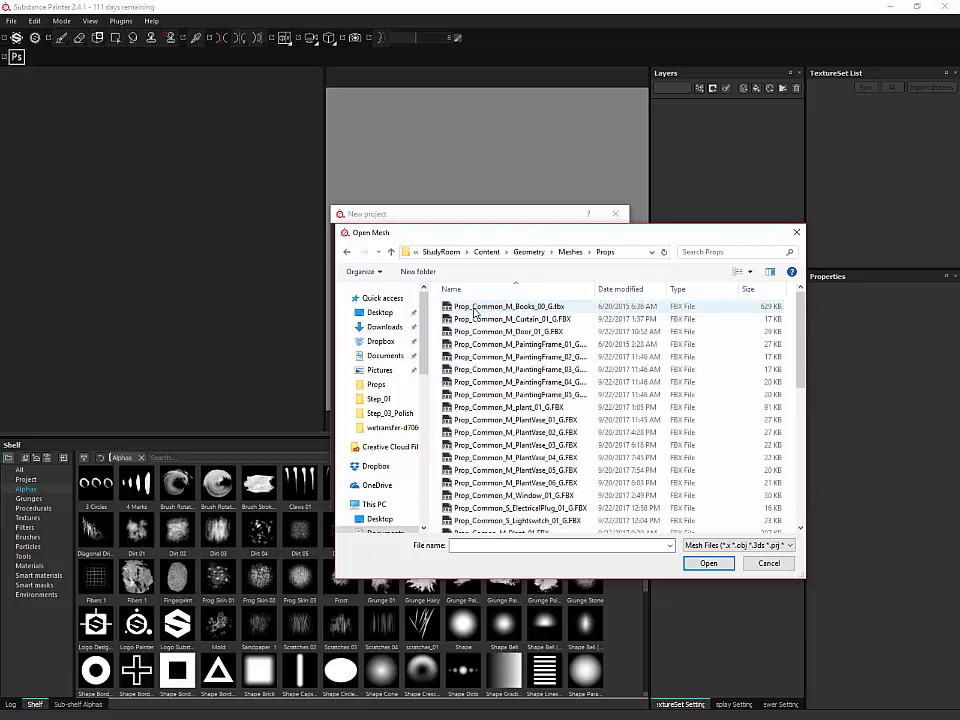
Step: Create the project from Props_Common_S_Books_10_LOD2.FBX, keeping the pbr-metal-rough template, DirectX normal format and 1024 resolution
{"action": "scroll", "coordinate": [558, 335], "scroll_direction": "down", "scroll_amount": 10}
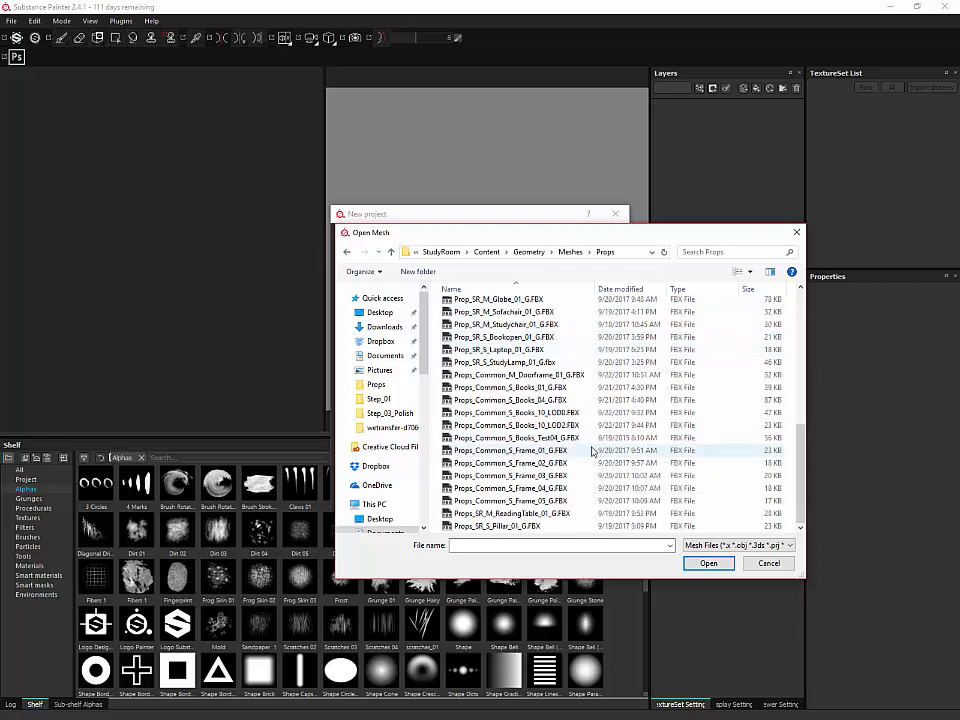
{"action": "left_click", "coordinate": [573, 426]}
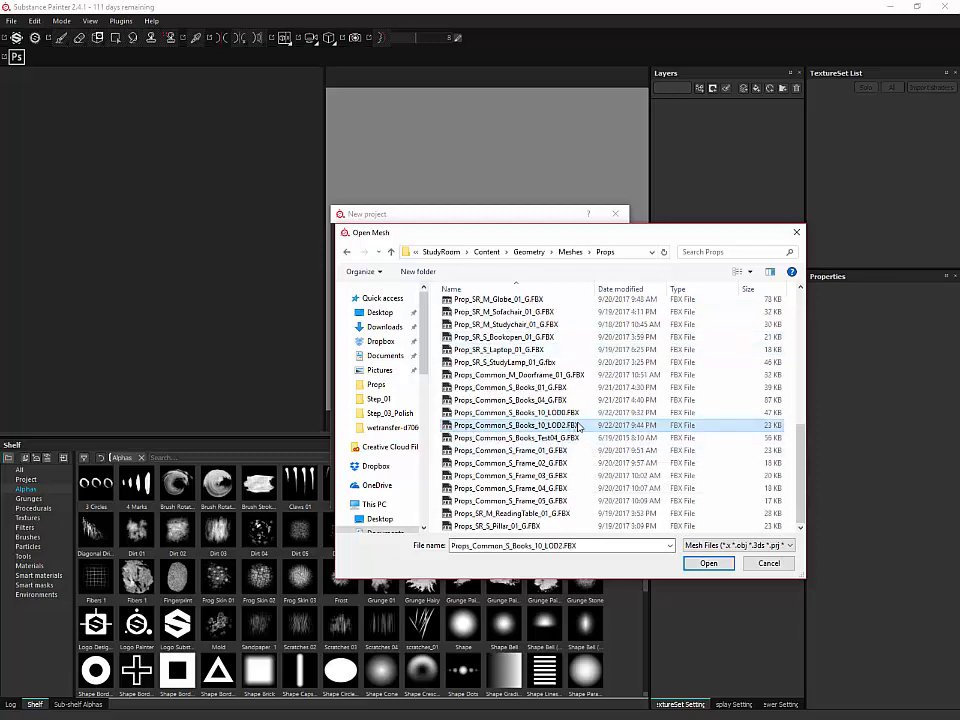
{"action": "left_click", "coordinate": [708, 563]}
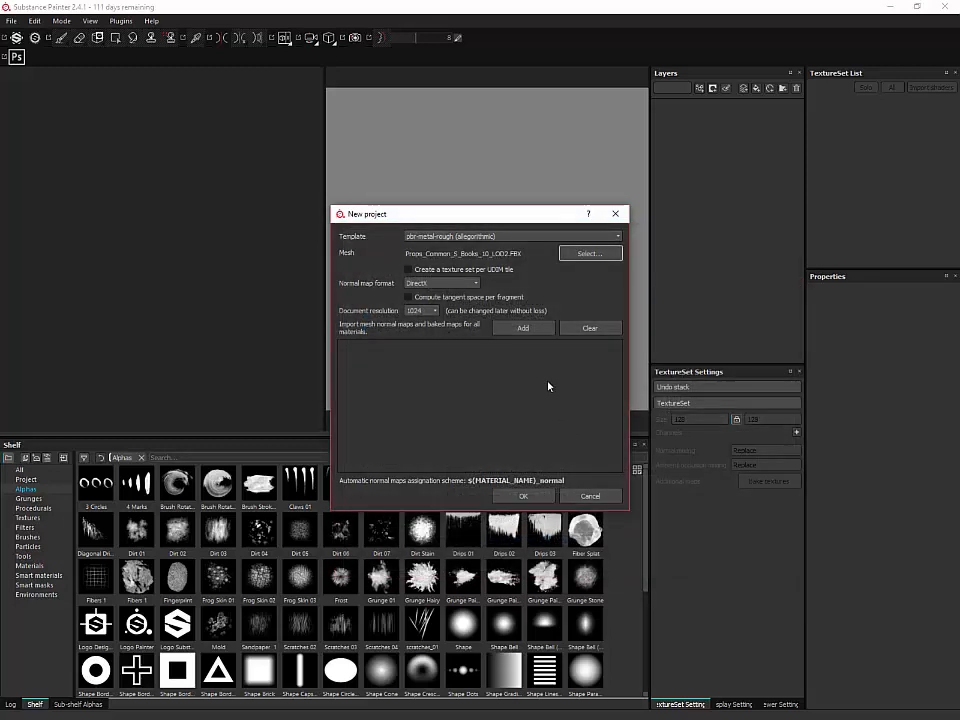
{"action": "left_click", "coordinate": [526, 498]}
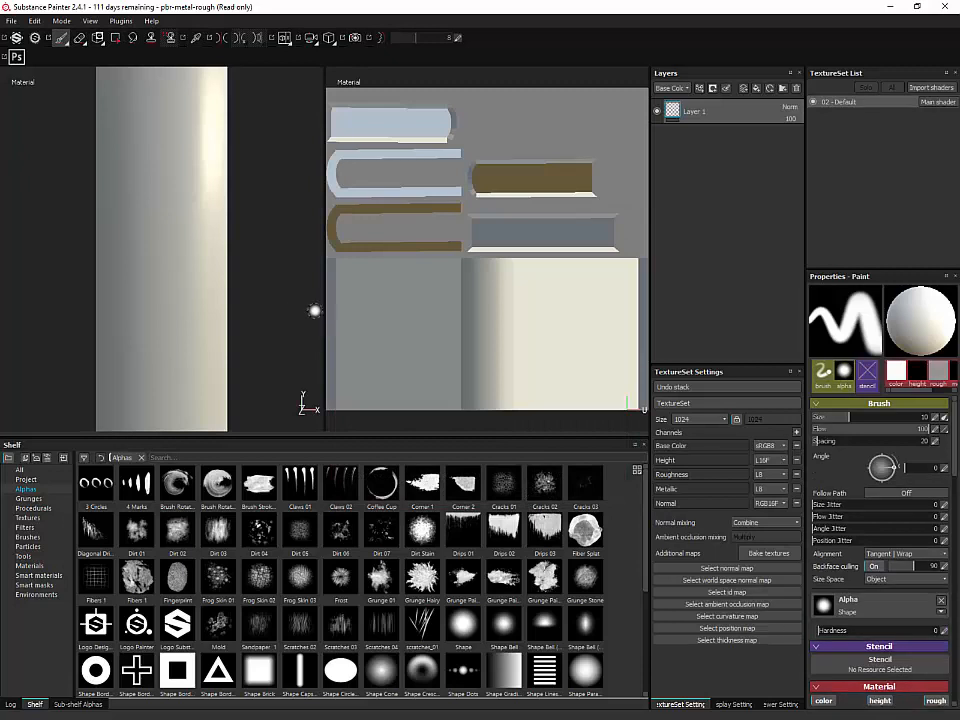
Step: Open the texture baking settings and add Props_Common_S_Books_10_LOD0.FBX as the high-definition mesh
{"action": "scroll", "coordinate": [240, 154], "scroll_direction": "down", "scroll_amount": 5}
{"action": "left_click_drag", "start_coordinate": [240, 154], "coordinate": [90, 265], "text": "alt"}
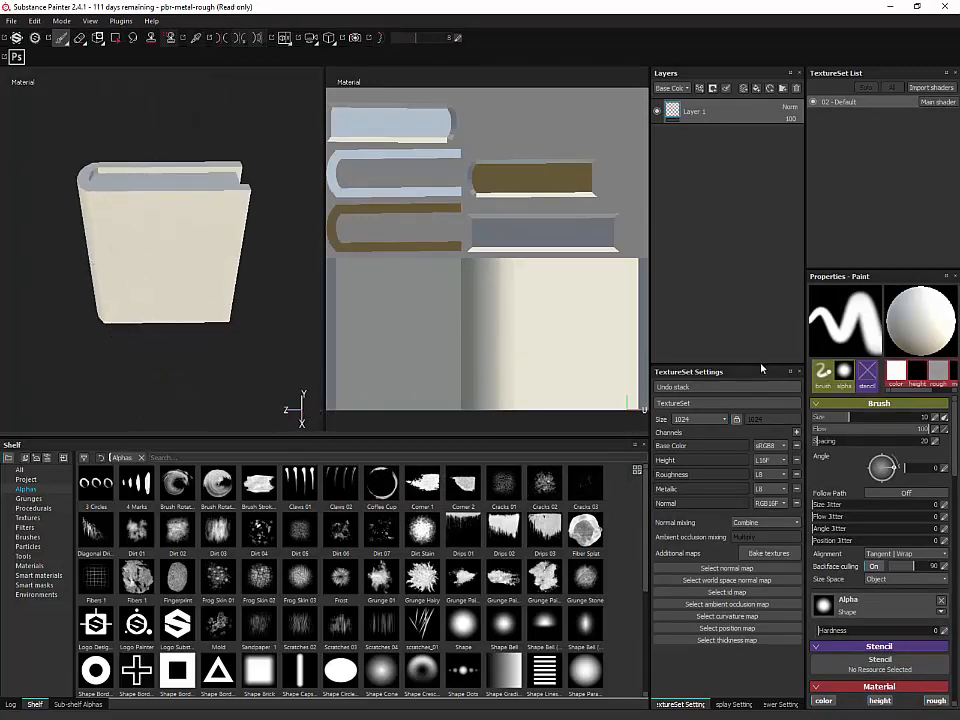
{"action": "left_click_drag", "start_coordinate": [760, 363], "coordinate": [760, 318]}
{"action": "left_click", "coordinate": [769, 504]}
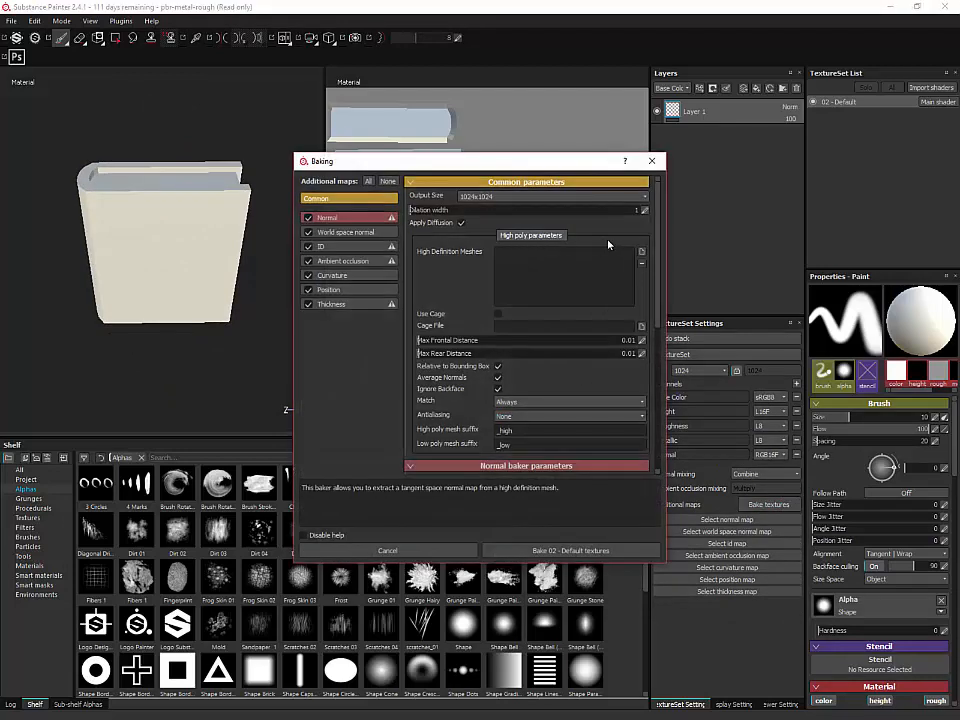
{"action": "left_click", "coordinate": [641, 251]}
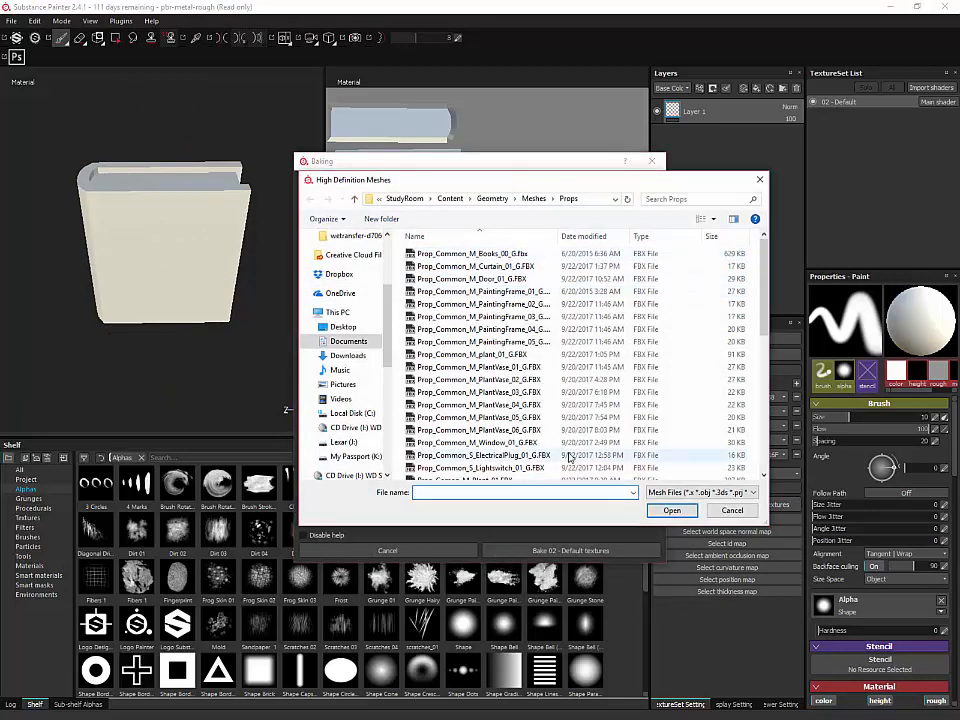
{"action": "scroll", "coordinate": [548, 370], "scroll_direction": "down", "scroll_amount": 8}
{"action": "left_click", "coordinate": [520, 359]}
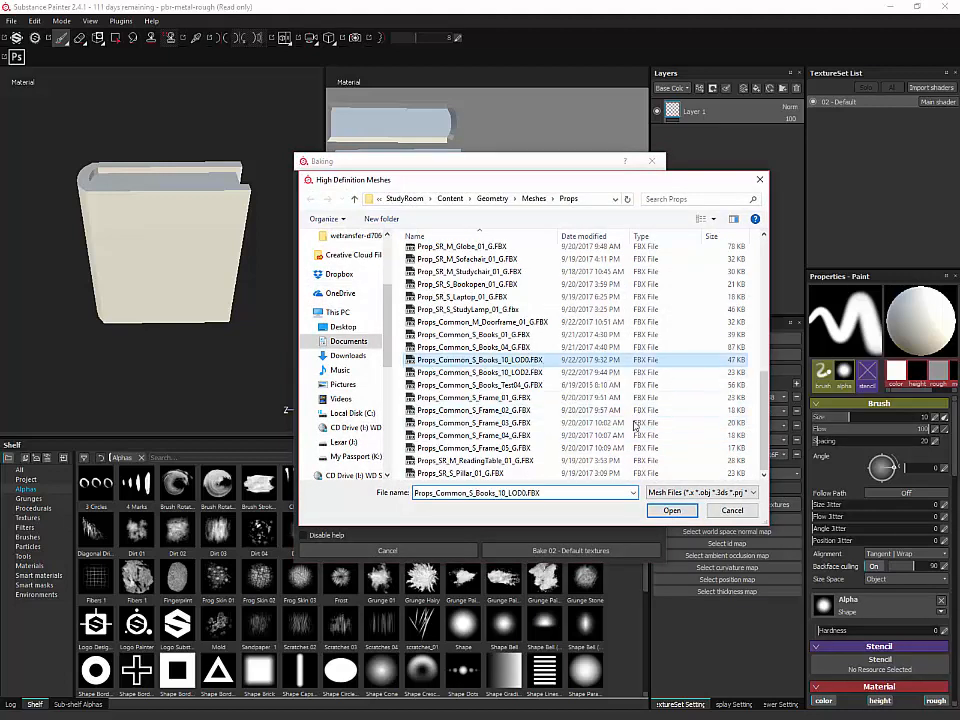
{"action": "left_click", "coordinate": [672, 510]}
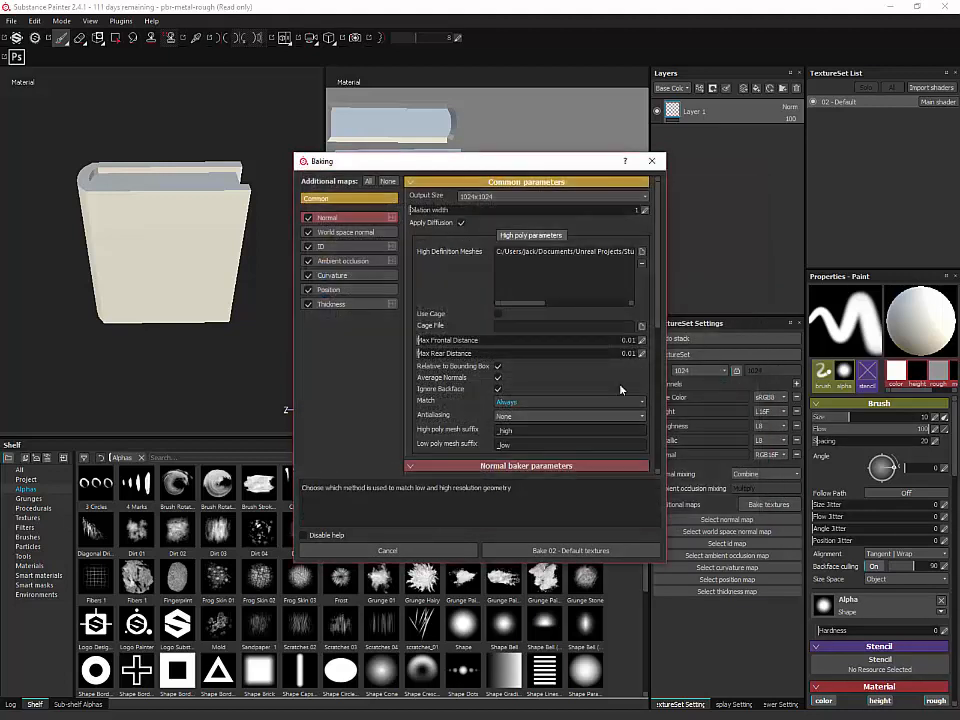
Step: Bake all additional maps for the 02 - Default texture set at 1024x1024 and inspect the book
{"action": "left_click", "coordinate": [581, 551]}
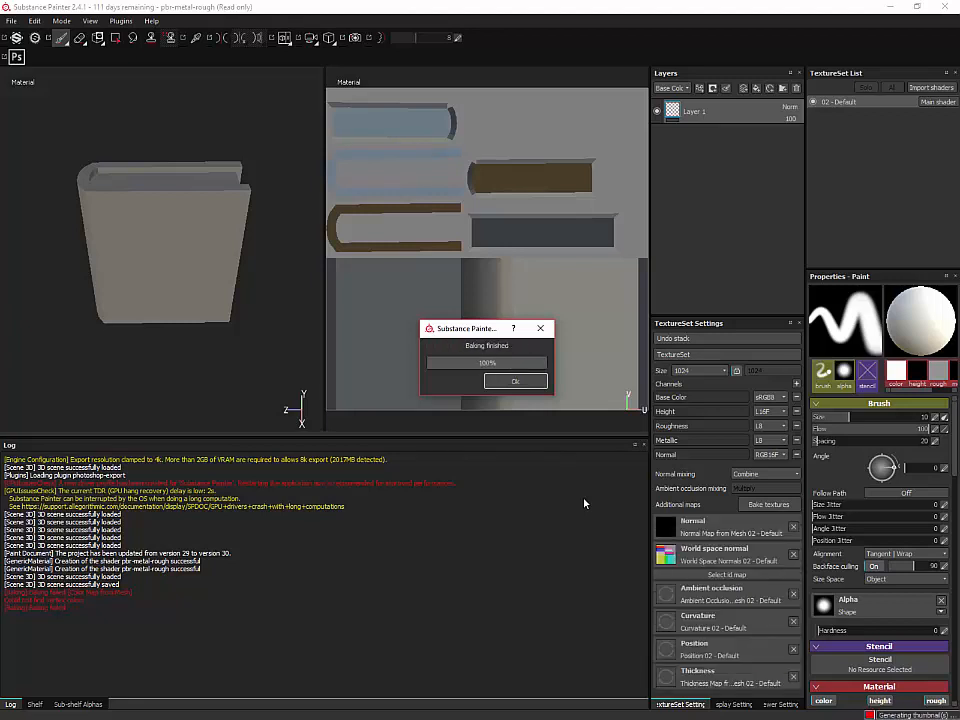
{"action": "key", "text": "Return"}
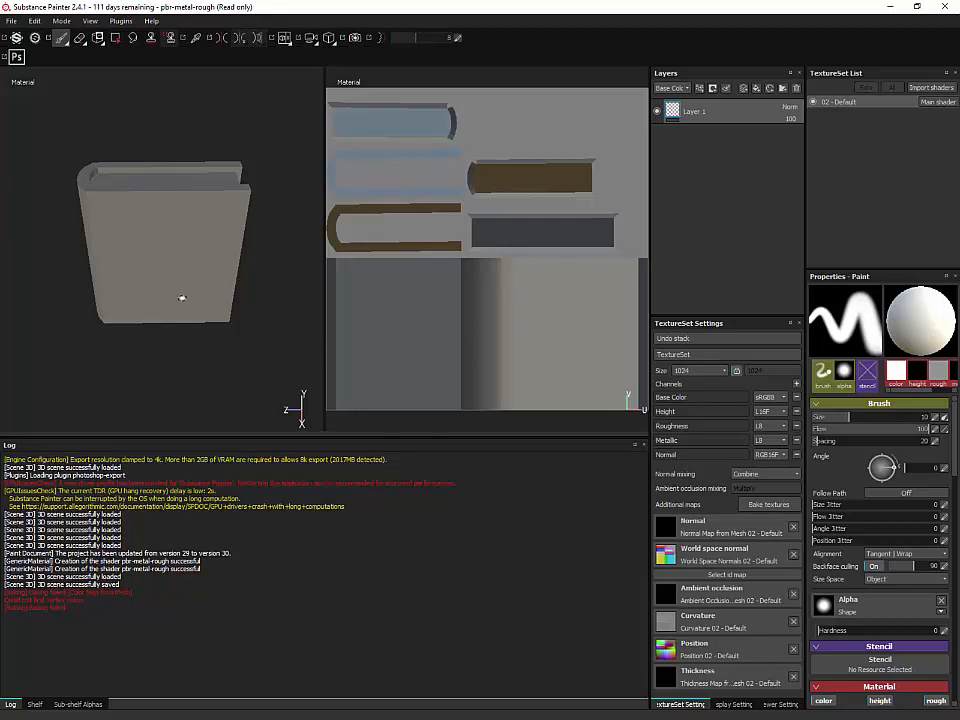
{"action": "left_click_drag", "start_coordinate": [231, 319], "coordinate": [270, 291], "text": "alt"}
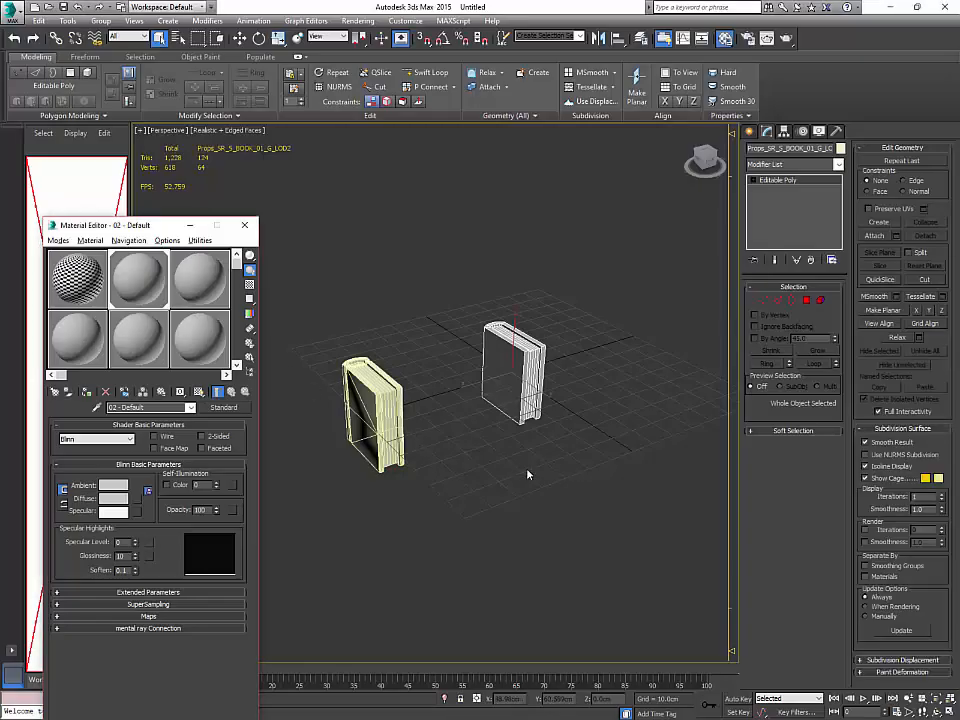
Step: Switch to 3ds Max and move the detailed LOD0 book to X 0 so it overlaps the low-poly book
{"action": "middle_click_drag", "start_coordinate": [527, 471], "coordinate": [471, 453], "text": "alt"}
{"action": "left_click", "coordinate": [372, 414]}
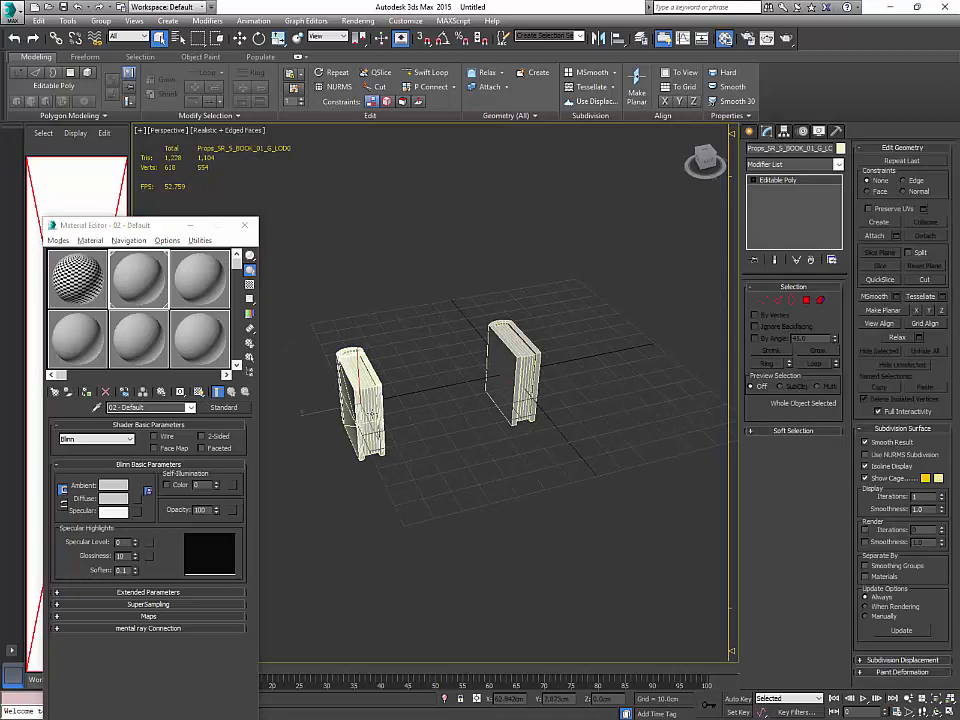
{"action": "key", "text": "w"}
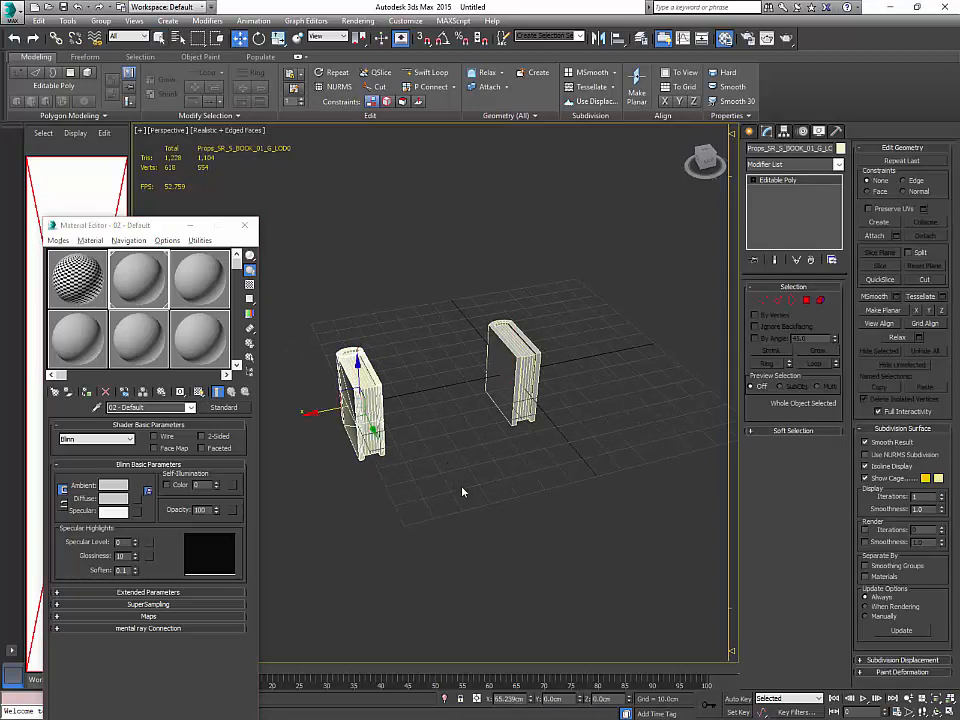
{"action": "right_click", "coordinate": [532, 701]}
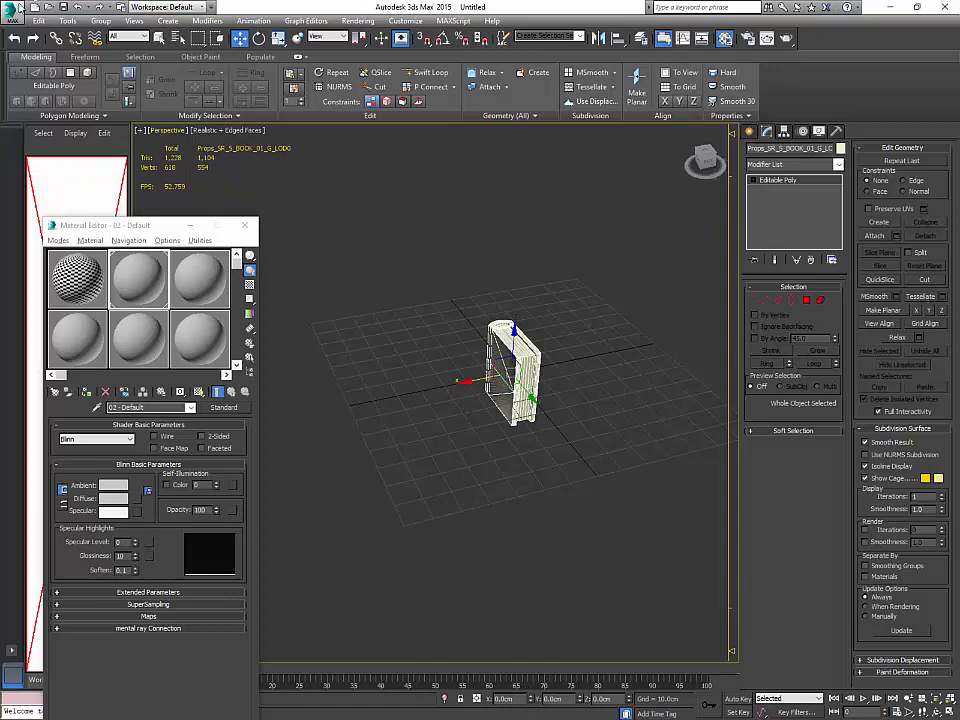
Step: Export the selected detailed book over Props_Common_S_Books_10_LOD0.FBX with the current options, and move it aside to about -39 cm along X
{"action": "left_click", "coordinate": [19, 8]}
{"action": "mouse_move", "coordinate": [45, 197]}
{"action": "left_click", "coordinate": [132, 113]}
{"action": "scroll", "coordinate": [183, 143], "scroll_direction": "down", "scroll_amount": 5}
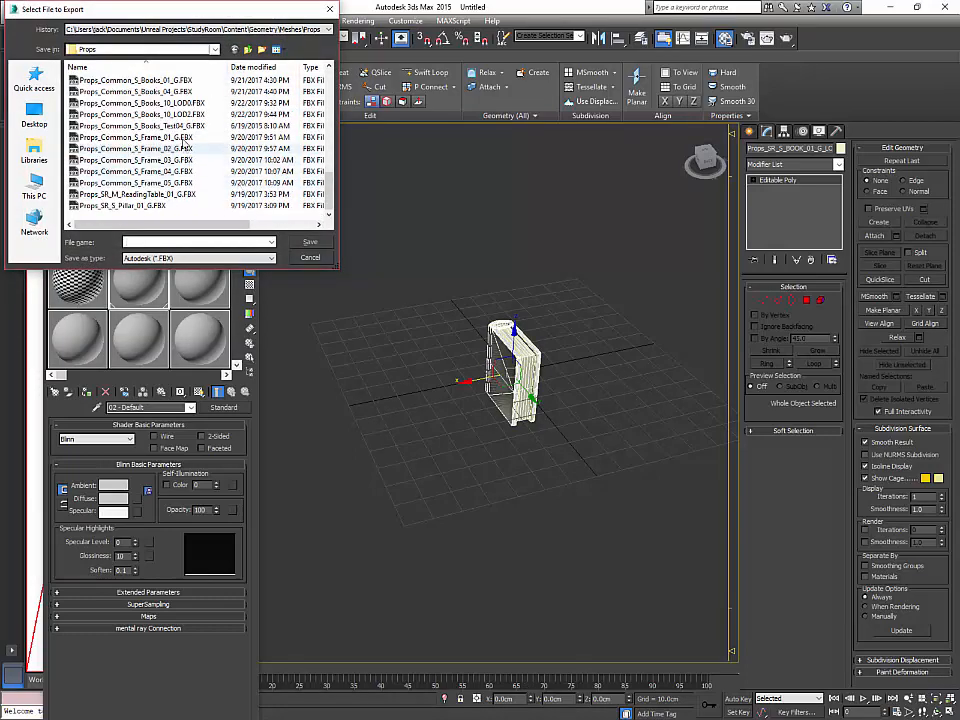
{"action": "scroll", "coordinate": [215, 146], "scroll_direction": "up", "scroll_amount": 1}
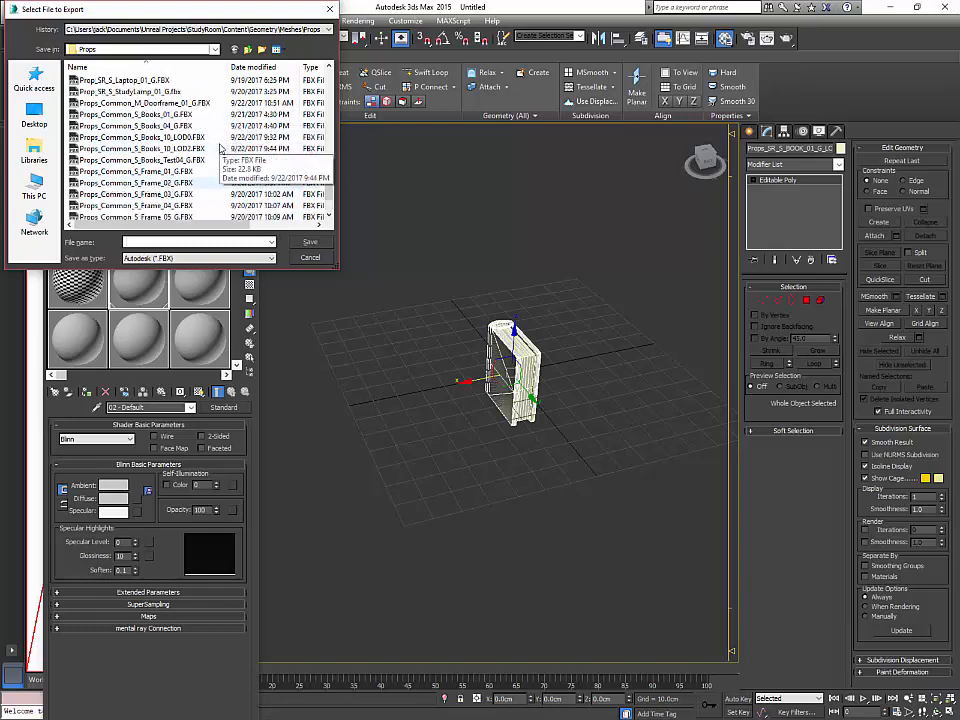
{"action": "double_click", "coordinate": [205, 137]}
{"action": "left_click", "coordinate": [549, 424]}
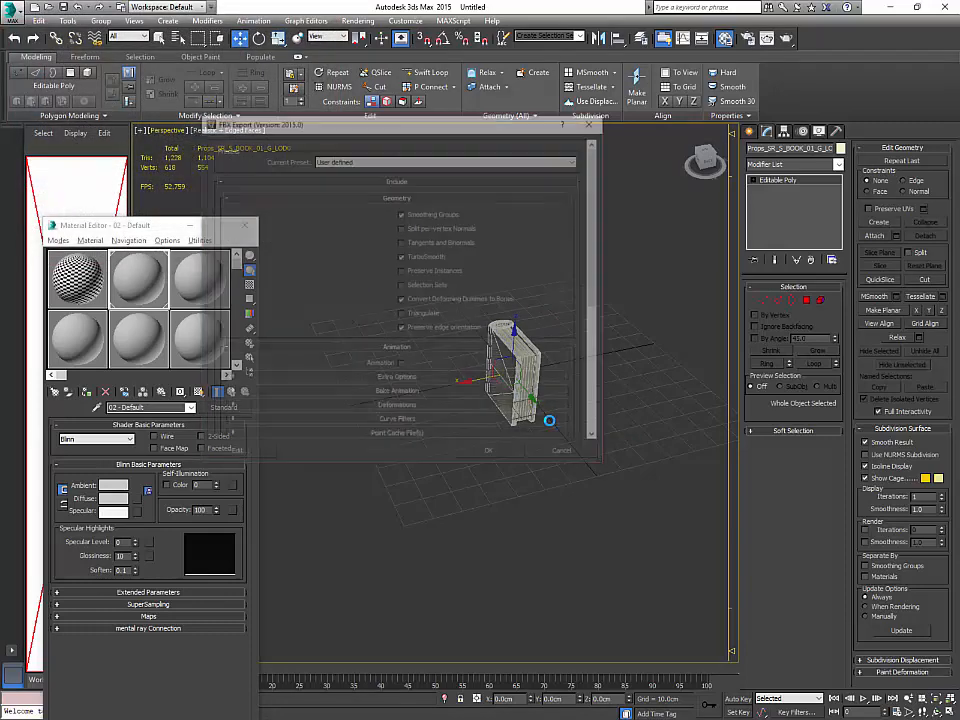
{"action": "left_click", "coordinate": [494, 455]}
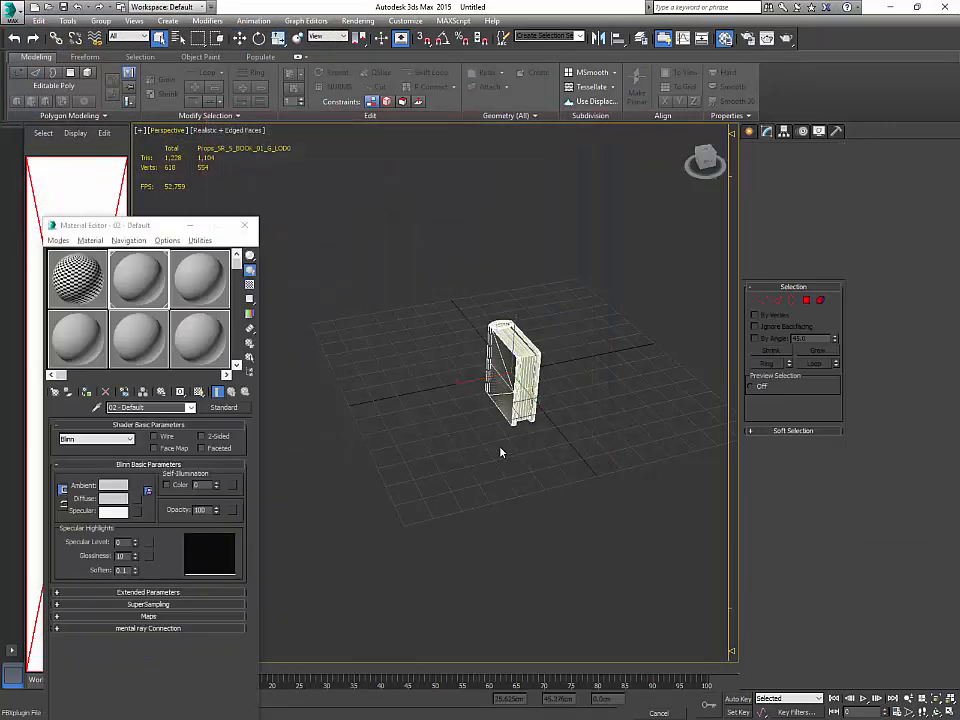
{"action": "left_click_drag", "start_coordinate": [469, 382], "coordinate": [553, 365]}
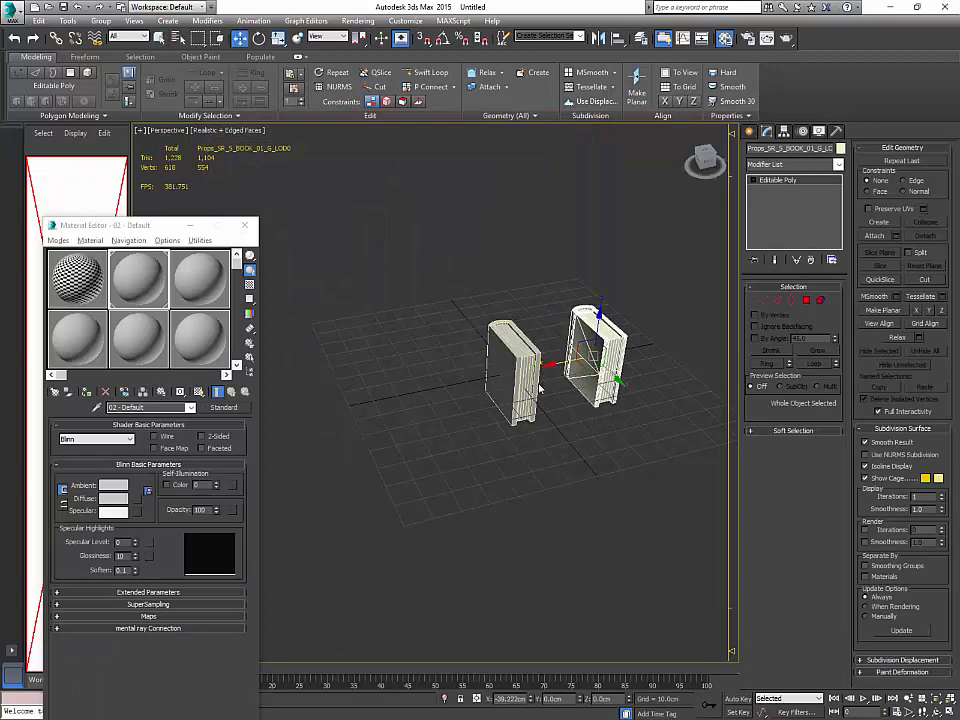
{"action": "left_click", "coordinate": [549, 409]}
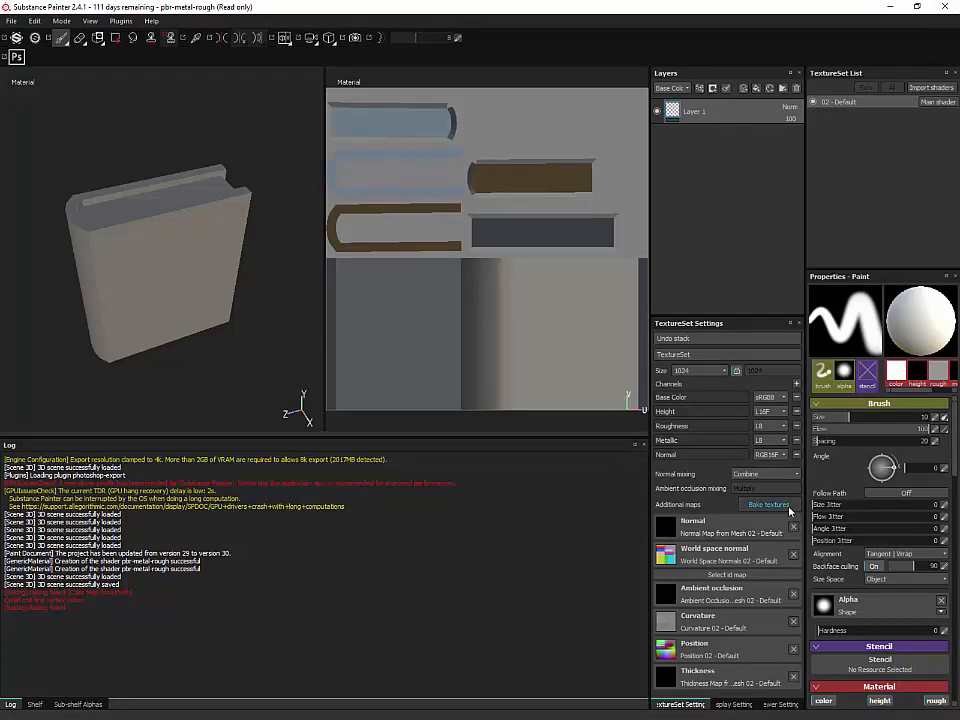
Step: Switch to Substance Painter, rebake the 02 - Default textures from the updated Props_Common_S_Books_10_LOD0.FBX and inspect the baked book
{"action": "left_click", "coordinate": [768, 504]}
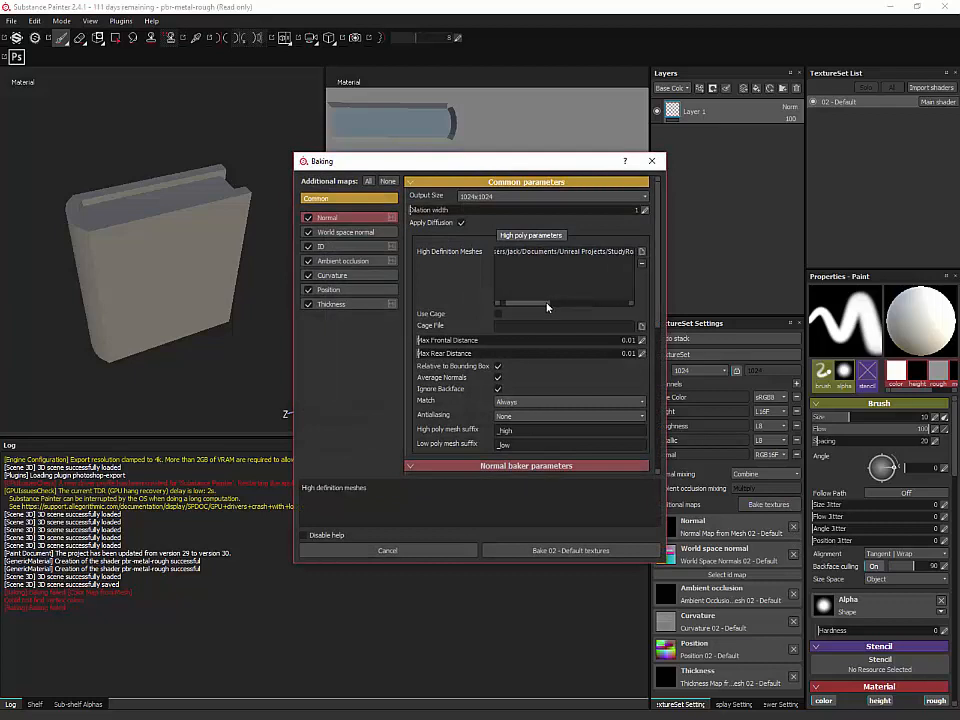
{"action": "left_click_drag", "start_coordinate": [549, 304], "coordinate": [626, 308]}
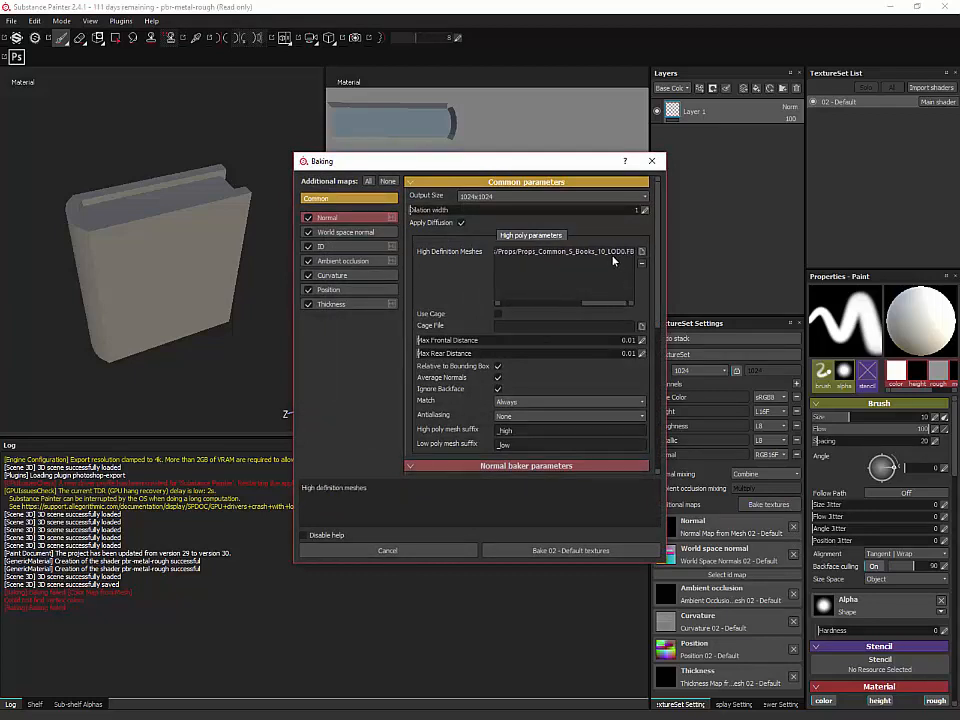
{"action": "left_click", "coordinate": [553, 553]}
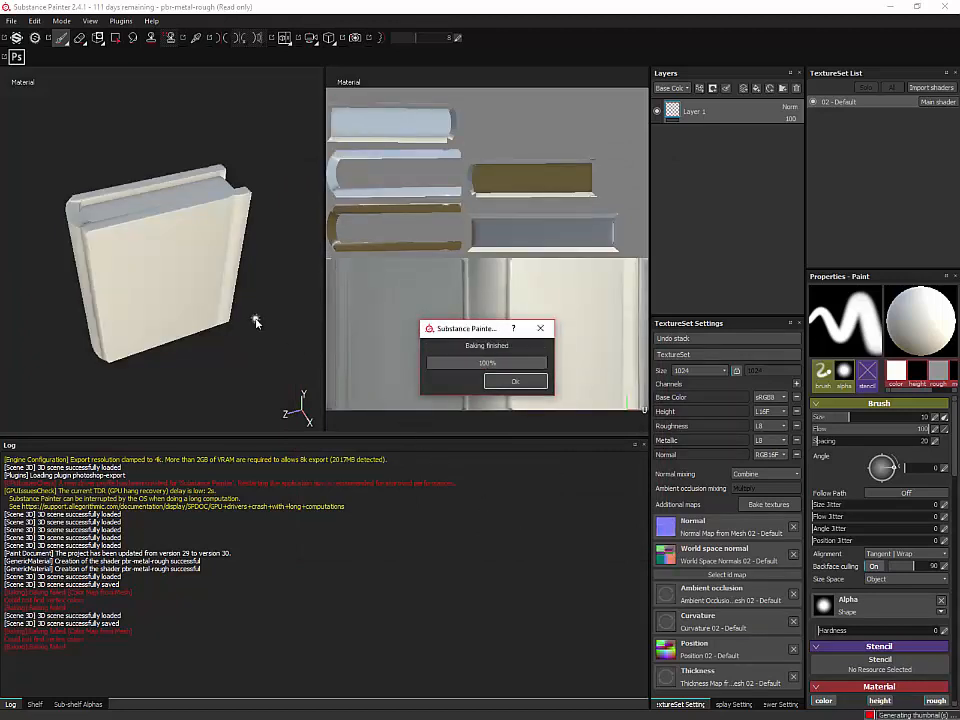
{"action": "key", "text": "Return"}
{"action": "middle_click_drag", "start_coordinate": [255, 319], "coordinate": [259, 337], "text": "alt"}
{"action": "left_click_drag", "start_coordinate": [259, 337], "coordinate": [386, 268], "text": "alt"}
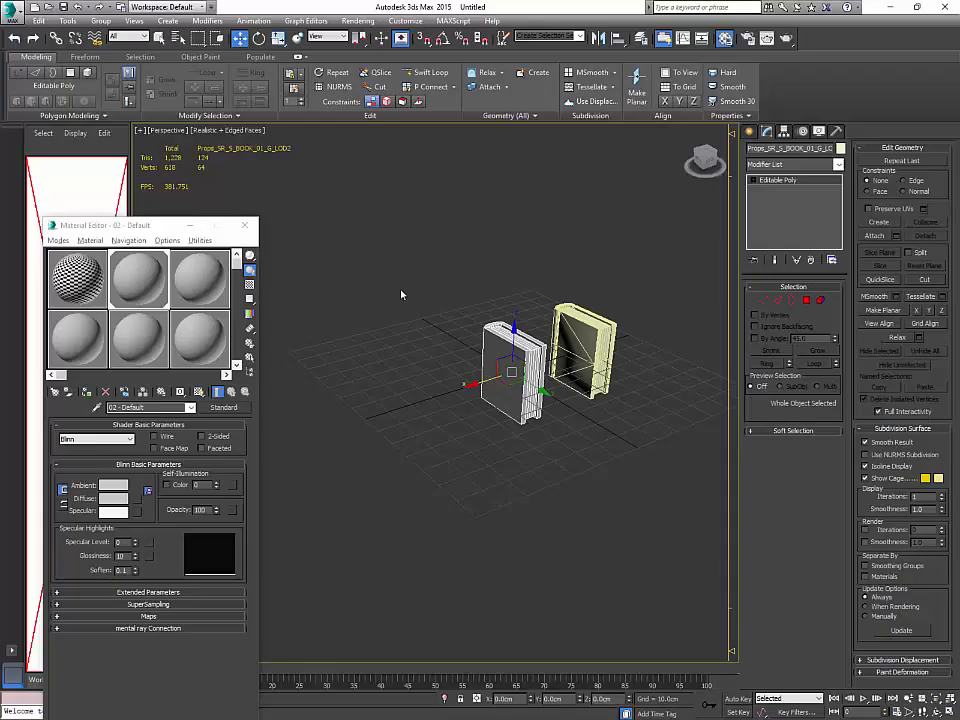
Step: Reset the low-poly LOD2 book's transform, convert it to Editable Poly, and check the baked book in Substance Painter
{"action": "middle_click_drag", "start_coordinate": [561, 411], "coordinate": [606, 382], "text": "alt"}
{"action": "left_click", "coordinate": [573, 362]}
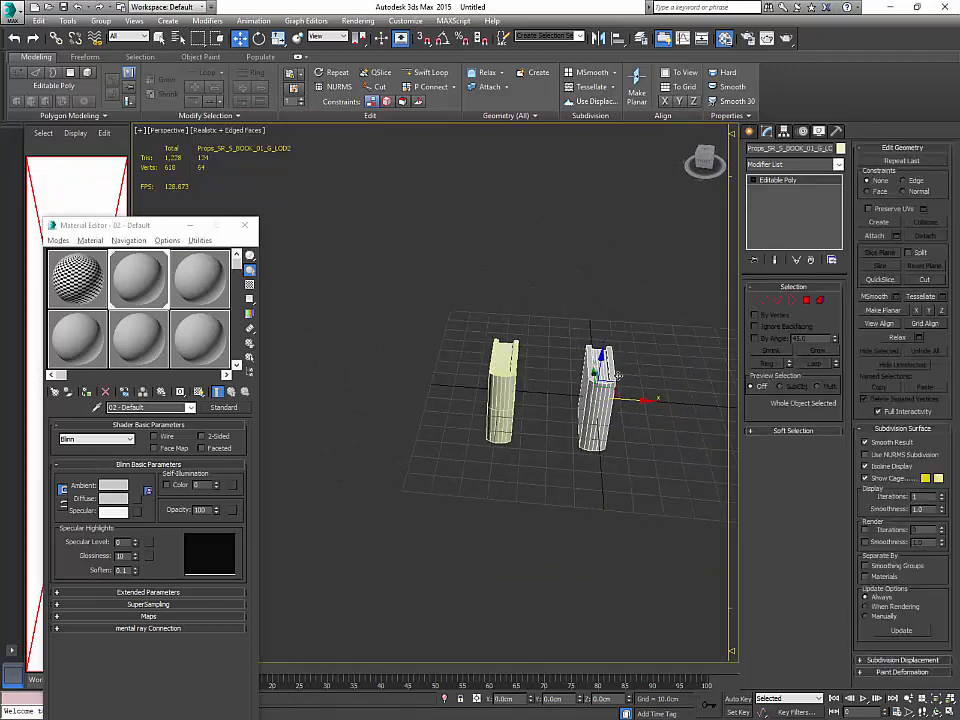
{"action": "left_click", "coordinate": [836, 131]}
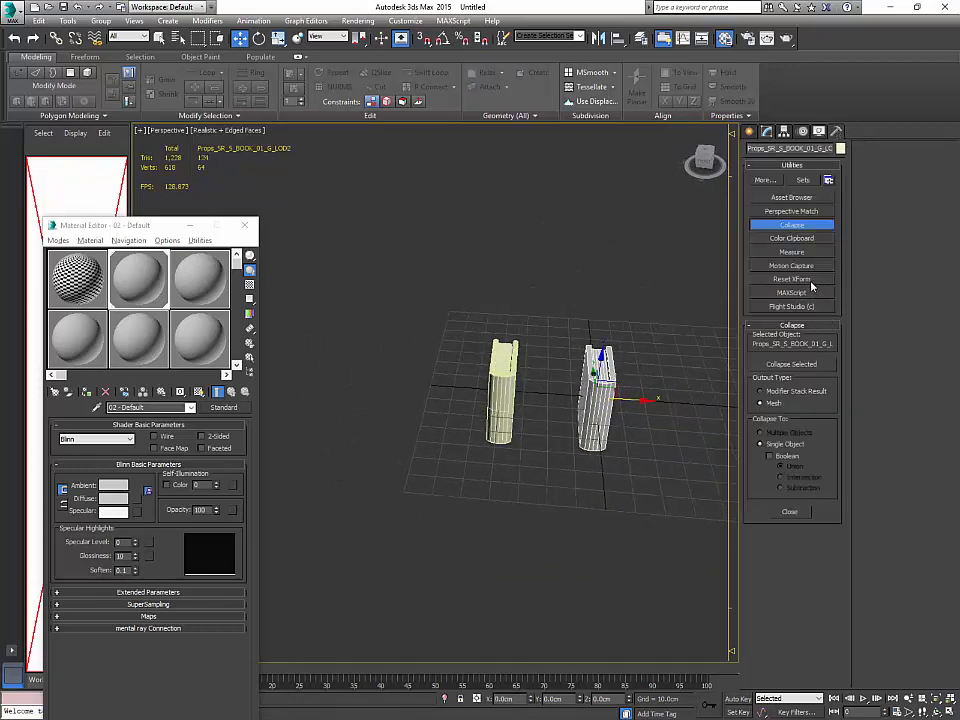
{"action": "left_click", "coordinate": [809, 280]}
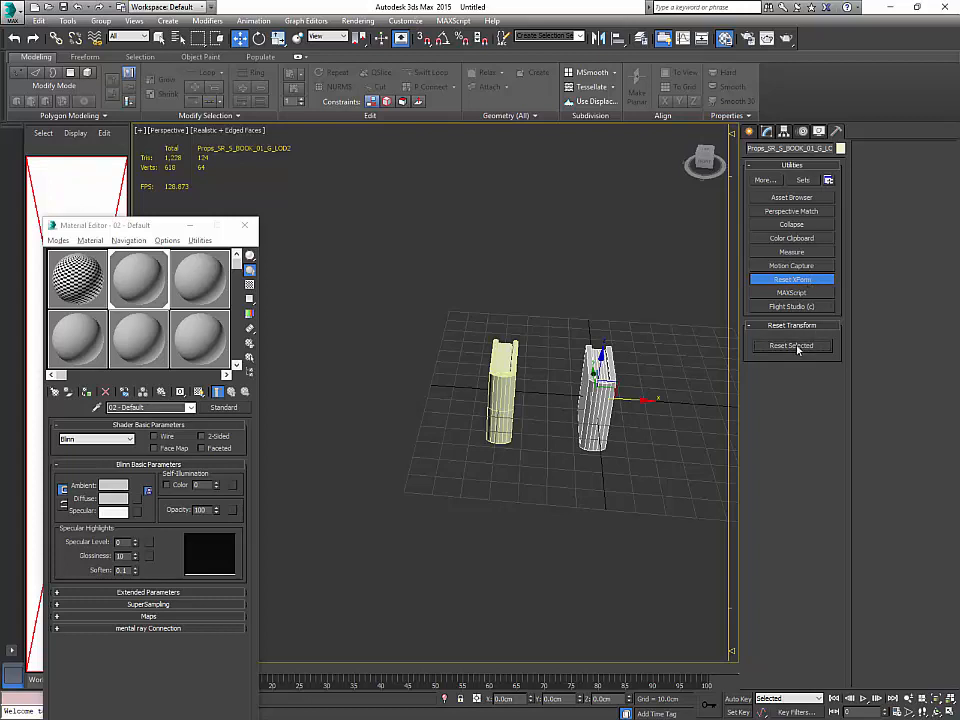
{"action": "right_click", "coordinate": [612, 368]}
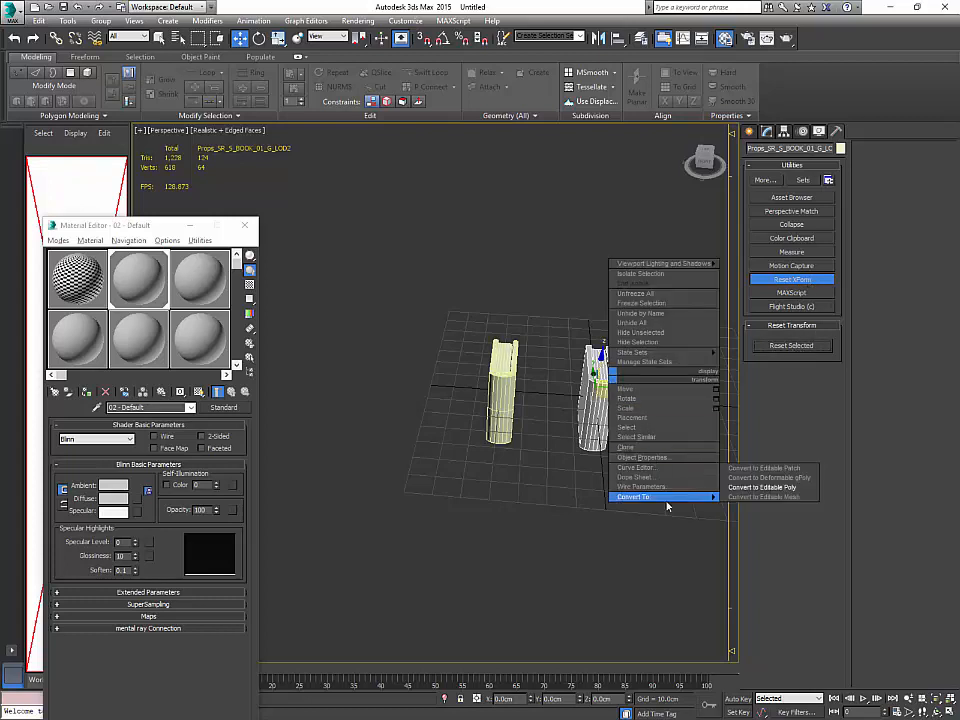
{"action": "left_click", "coordinate": [760, 486]}
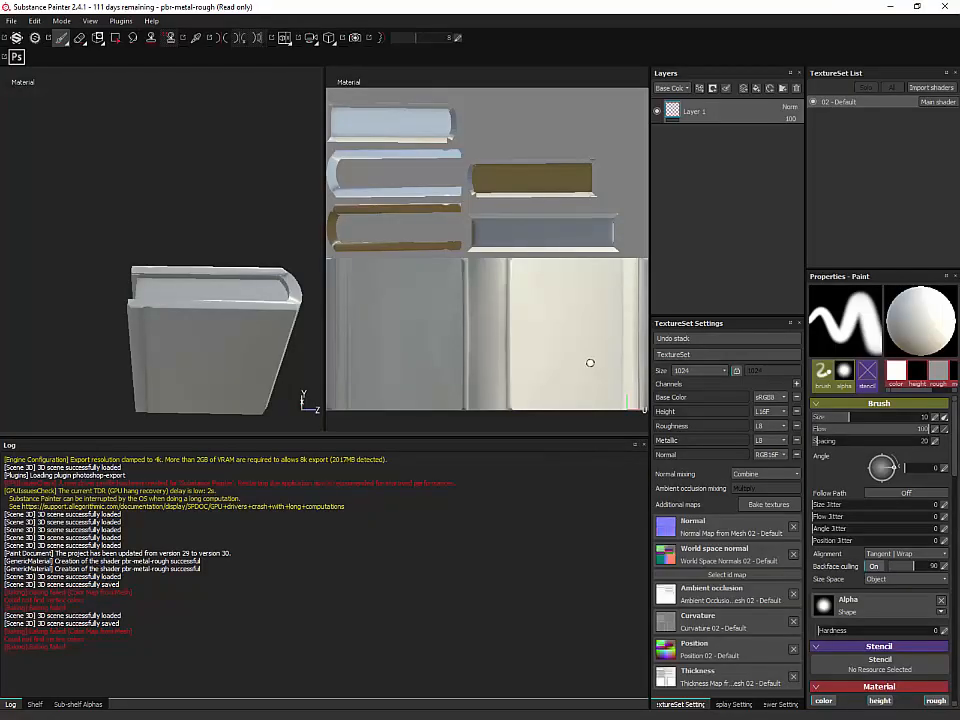
{"action": "left_click_drag", "start_coordinate": [242, 318], "coordinate": [214, 251], "text": "alt"}
{"action": "left_click_drag", "start_coordinate": [208, 325], "coordinate": [232, 313], "text": "alt"}
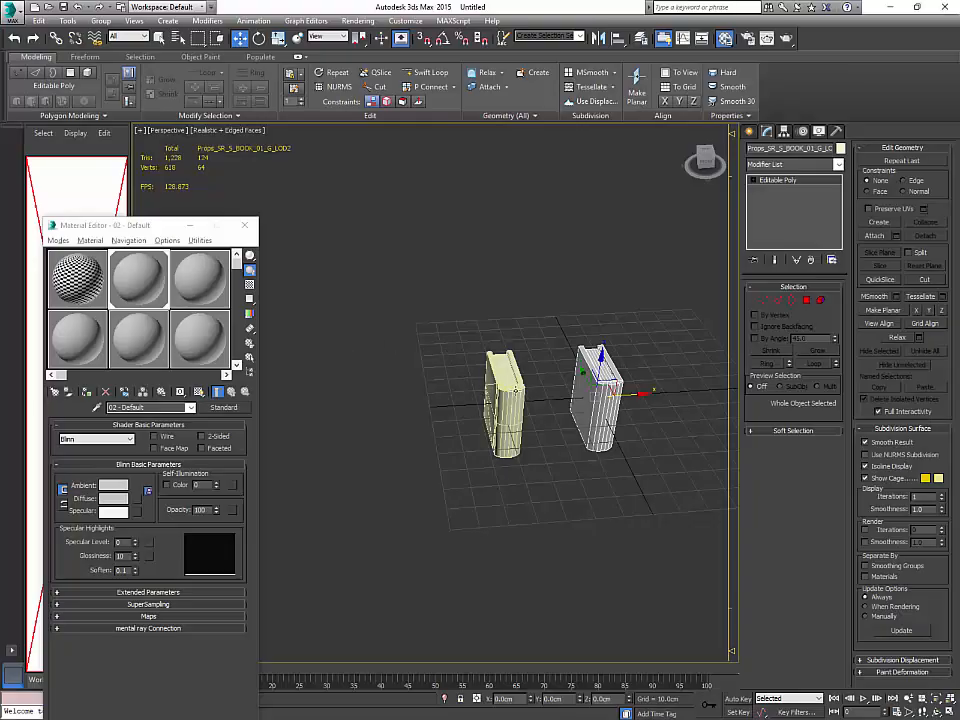
Step: Switch to 3ds Max and reset the detailed LOD0 book's transform with the Reset XForm utility
{"action": "left_click", "coordinate": [515, 390]}
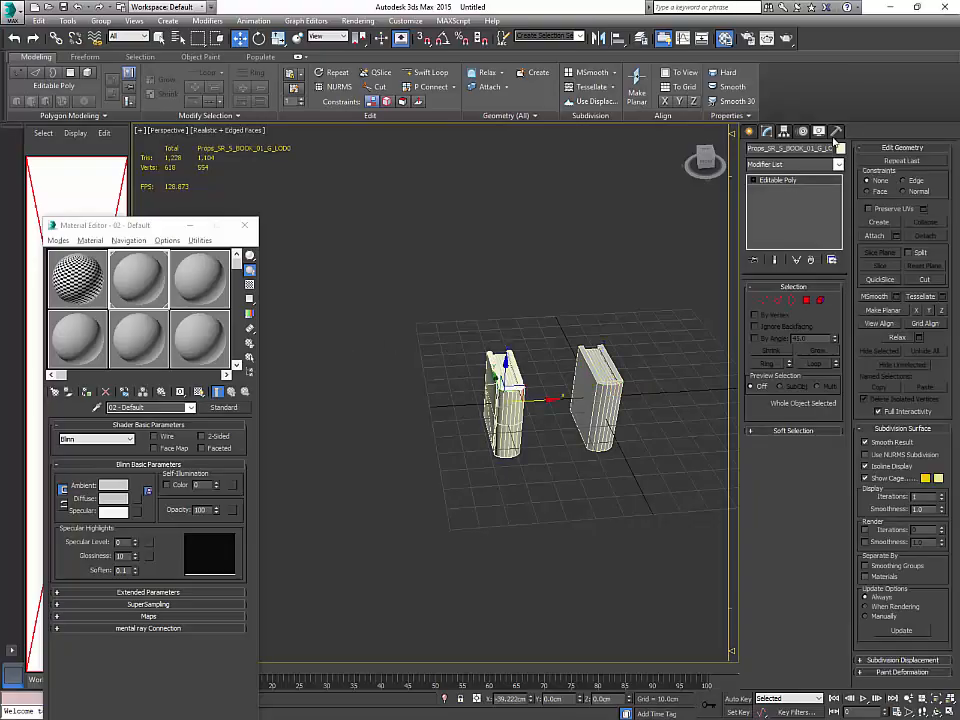
{"action": "left_click", "coordinate": [836, 132]}
{"action": "left_click", "coordinate": [809, 346]}
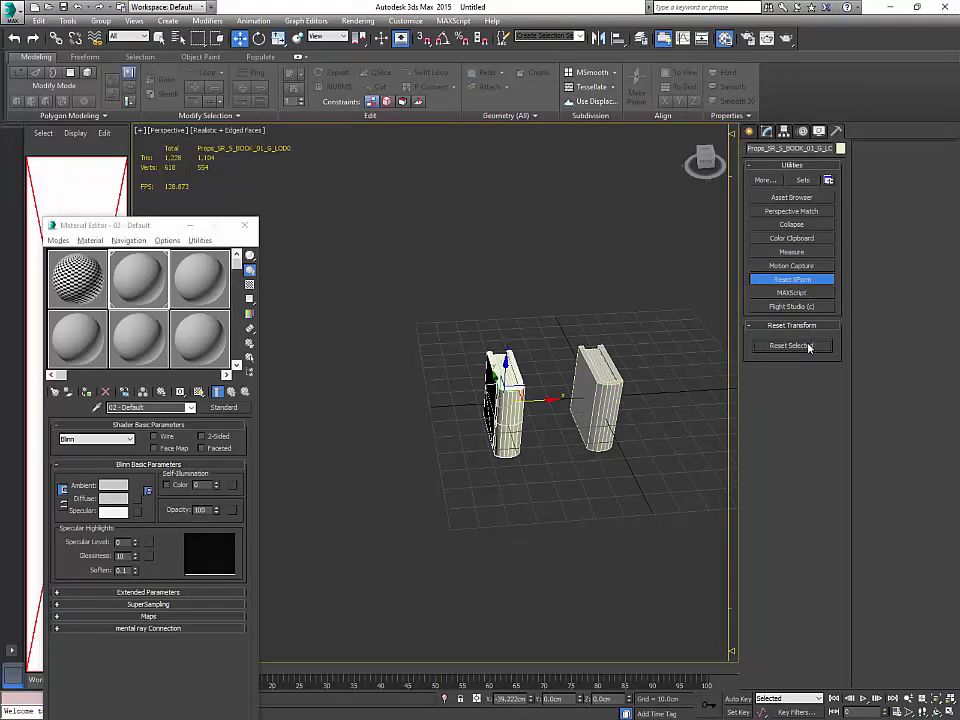
{"action": "middle_click_drag", "start_coordinate": [700, 340], "coordinate": [556, 345], "text": "alt"}
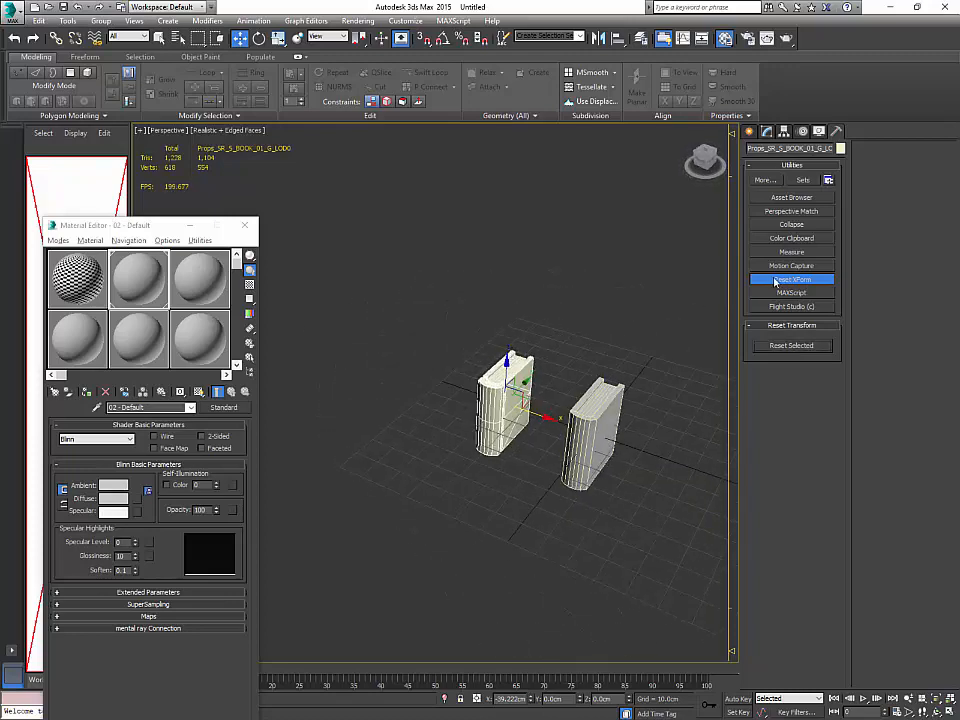
{"action": "left_click", "coordinate": [775, 282]}
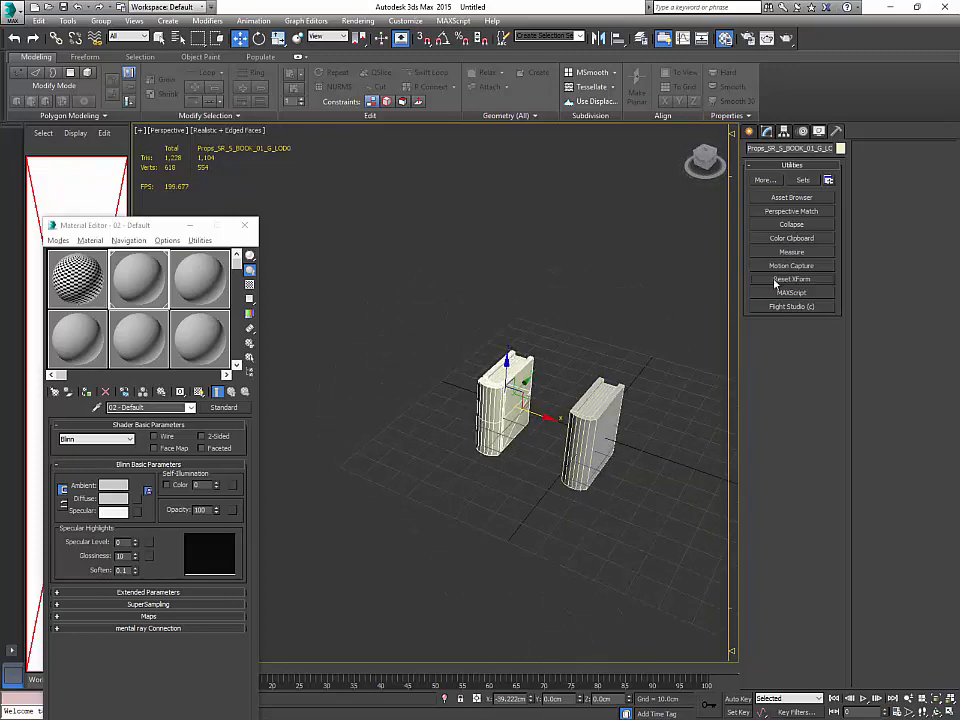
Step: Move the detailed LOD0 book to X 0 over the low-poly book and convert it to Editable Poly
{"action": "right_click", "coordinate": [531, 699]}
{"action": "middle_click_drag", "start_coordinate": [585, 529], "coordinate": [590, 558], "text": "alt"}
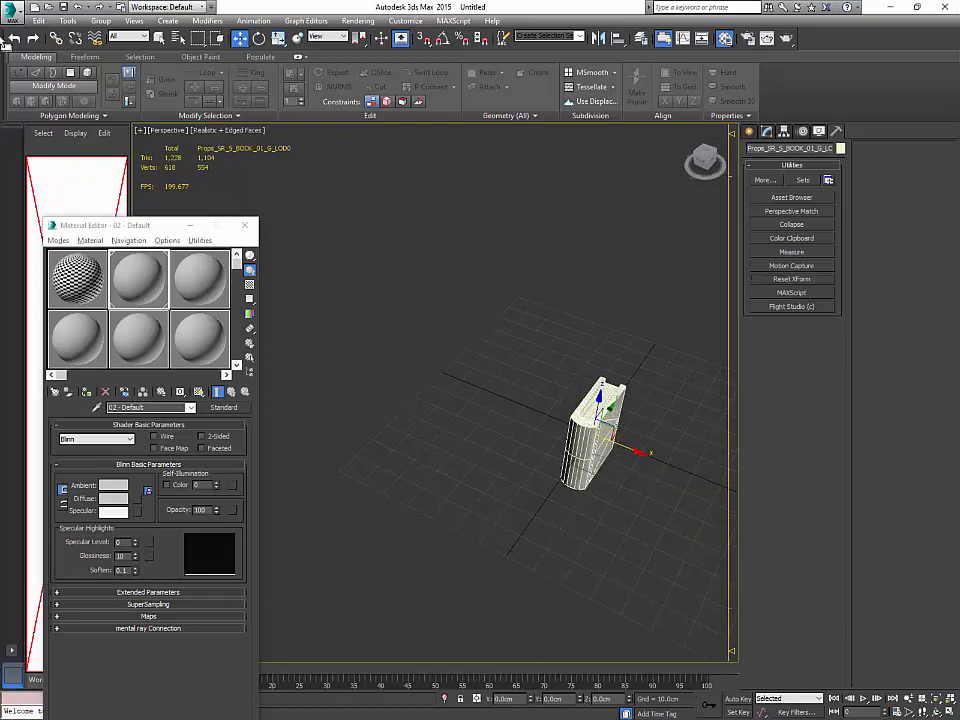
{"action": "right_click", "coordinate": [570, 452]}
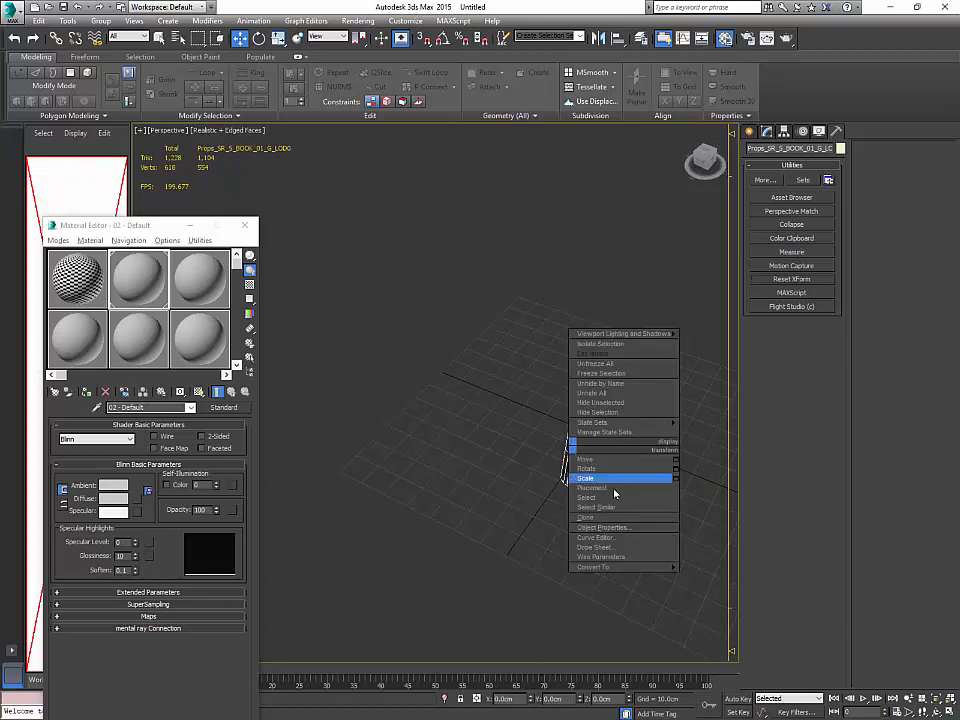
{"action": "mouse_move", "coordinate": [589, 566]}
{"action": "left_click", "coordinate": [707, 553]}
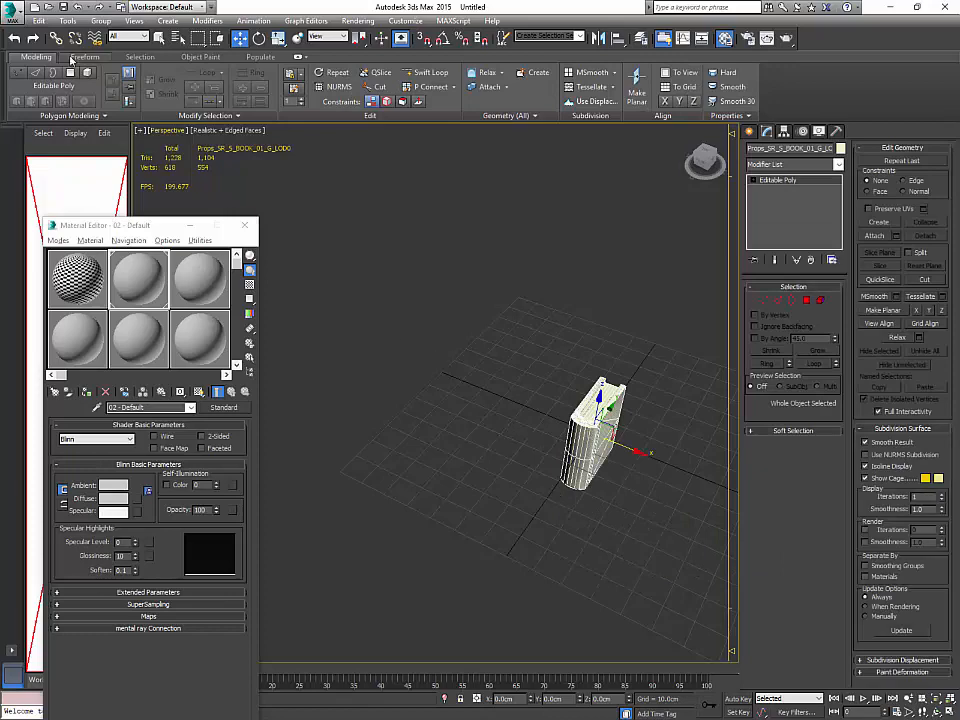
Step: Export the selected detailed book over Props_Common_S_Books_10_LOD0.FBX with the current options, and move it aside to about -34.5 cm along X
{"action": "left_click", "coordinate": [14, 14]}
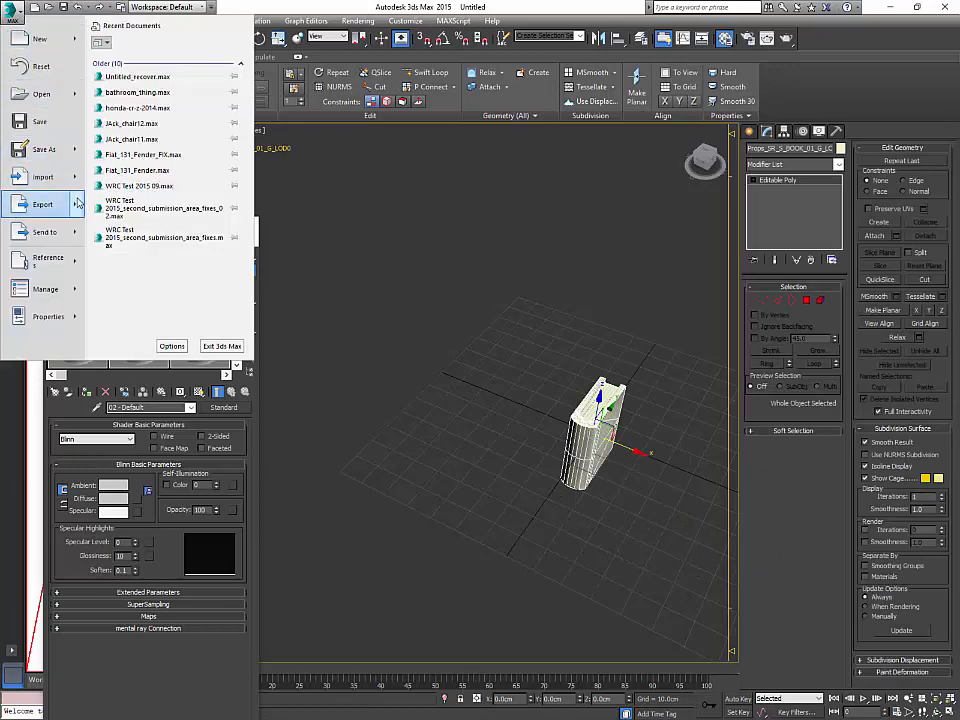
{"action": "left_click", "coordinate": [43, 204]}
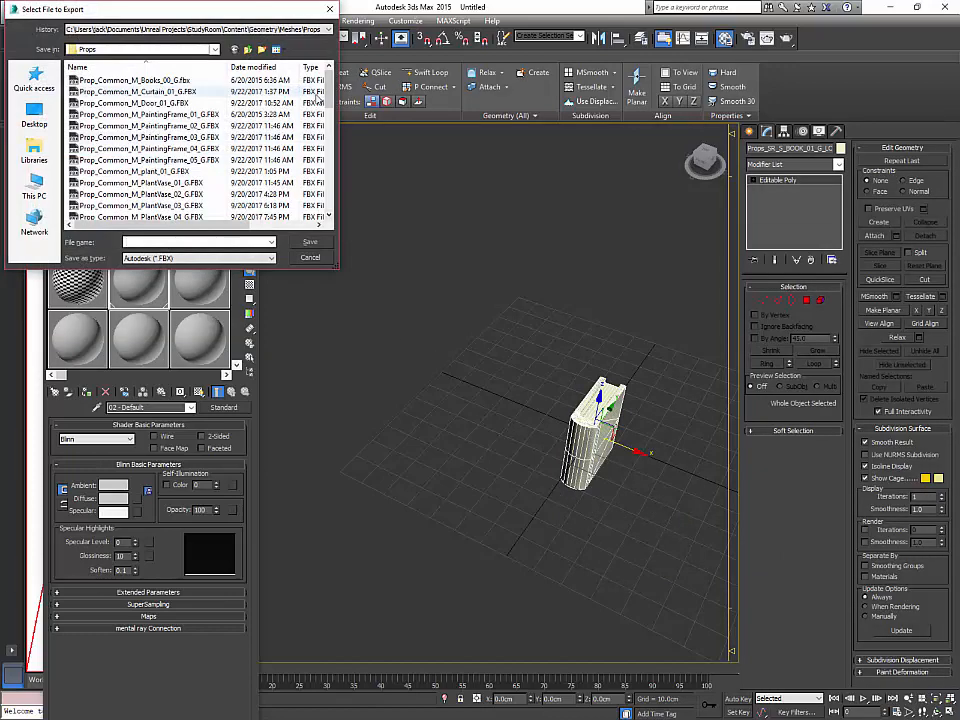
{"action": "scroll", "coordinate": [202, 177], "scroll_direction": "down", "scroll_amount": 10}
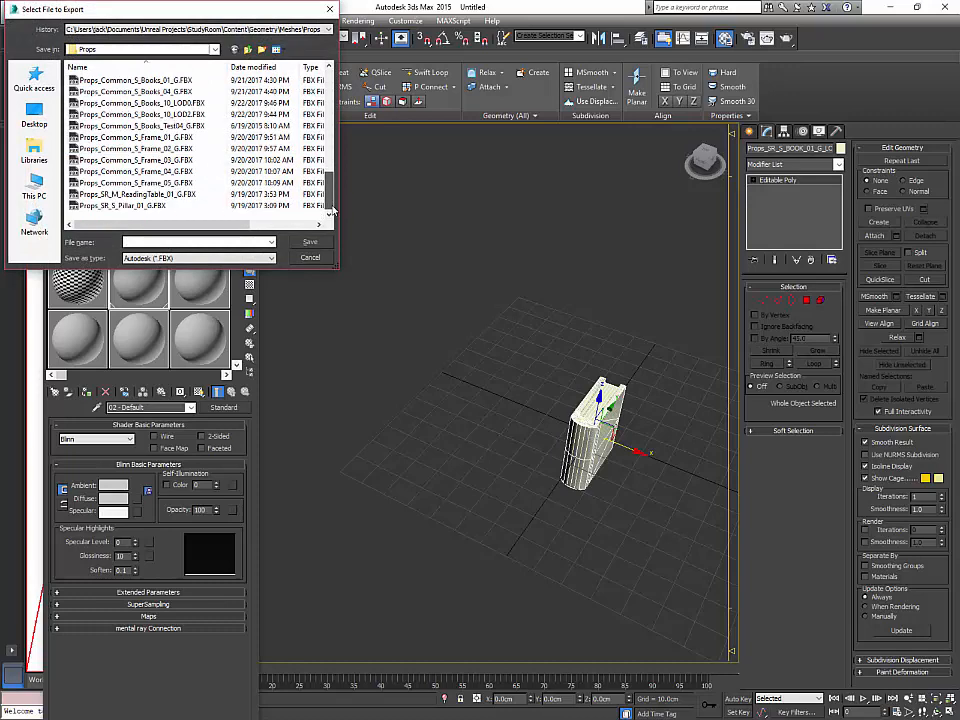
{"action": "left_click", "coordinate": [205, 103]}
{"action": "left_click", "coordinate": [308, 242]}
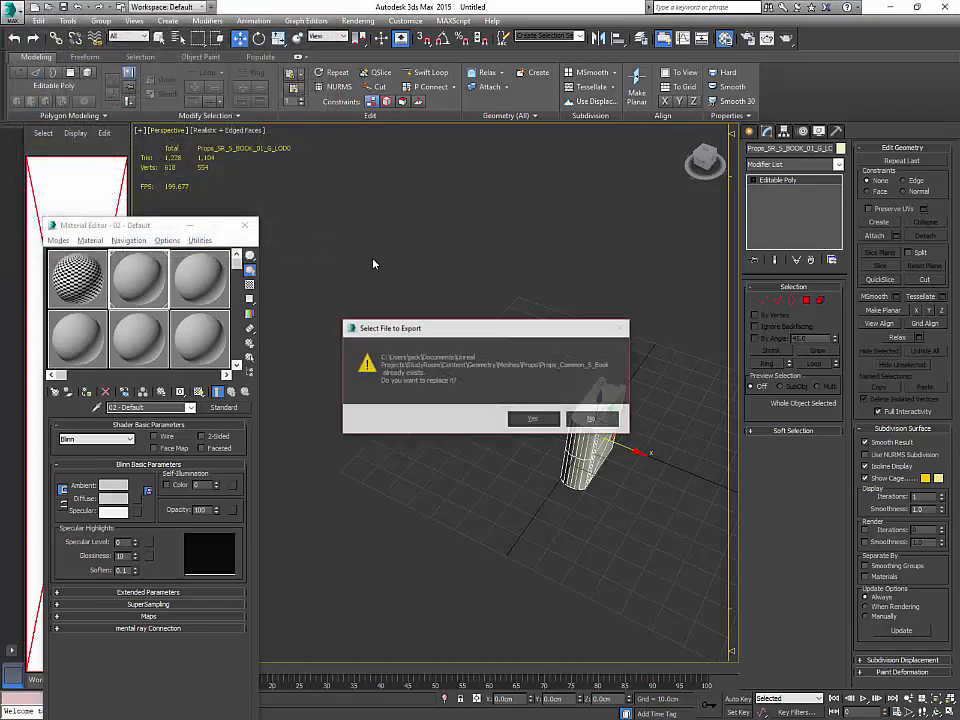
{"action": "left_click", "coordinate": [529, 418]}
{"action": "left_click", "coordinate": [489, 453]}
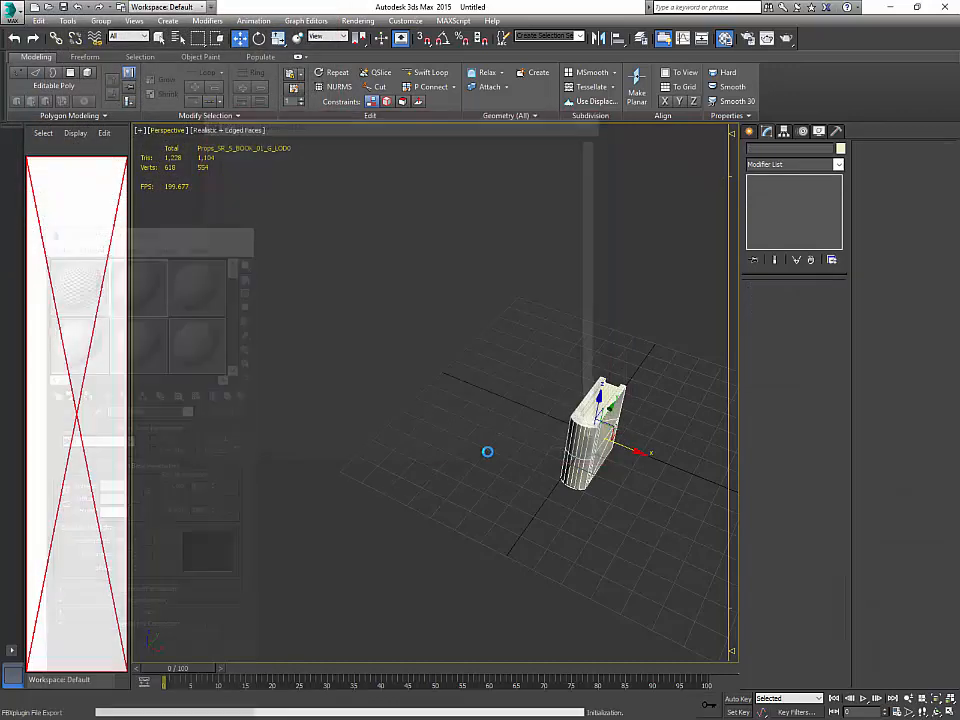
{"action": "key", "text": "w"}
{"action": "left_click_drag", "start_coordinate": [634, 452], "coordinate": [564, 424]}
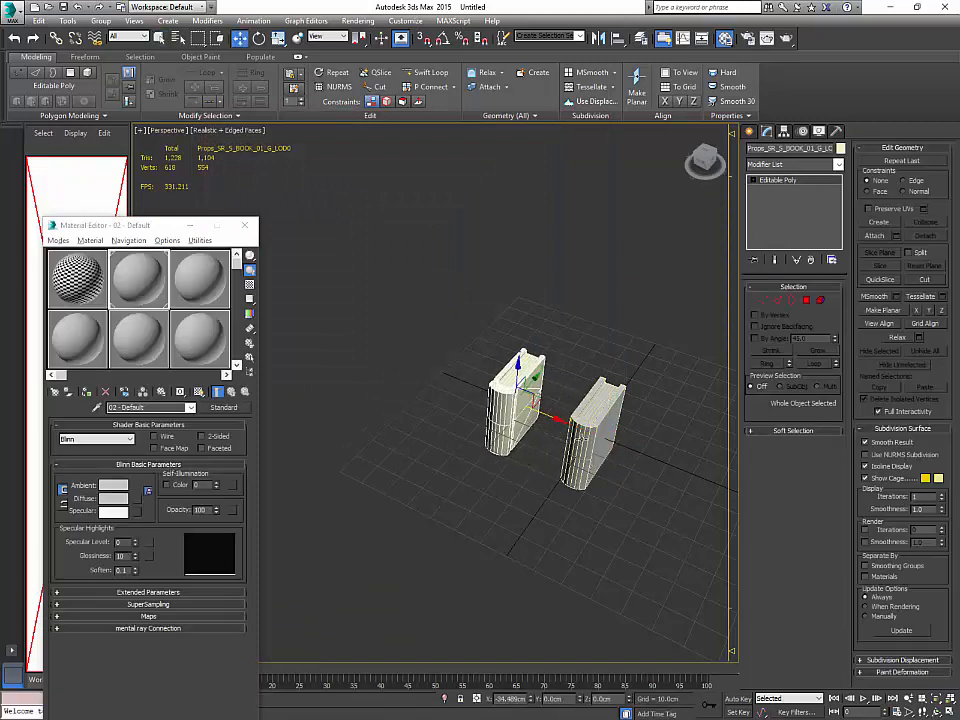
Step: Export only the low-poly LOD2 book over Props_Common_S_Books_10_LOD2.FBX with the current FBX options
{"action": "left_click", "coordinate": [596, 434]}
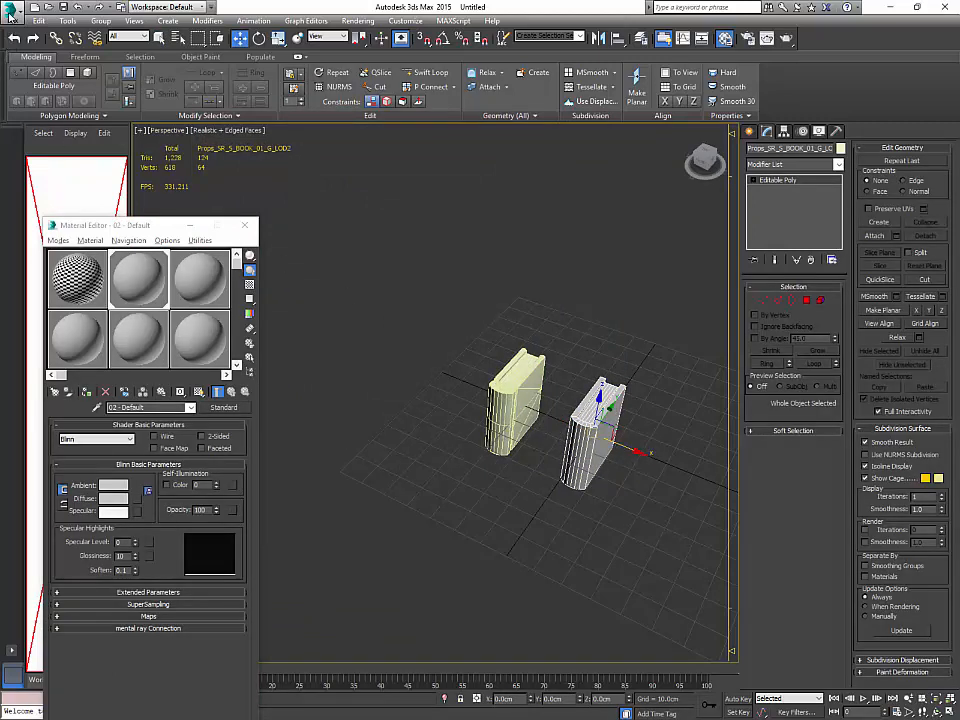
{"action": "left_click", "coordinate": [10, 12]}
{"action": "mouse_move", "coordinate": [45, 204]}
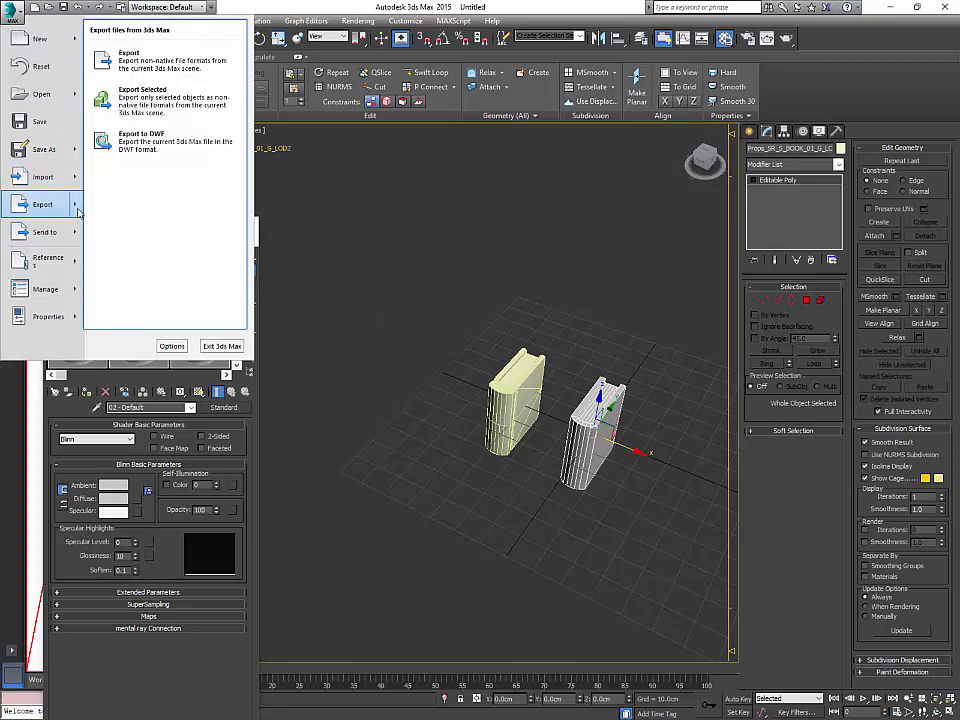
{"action": "left_click", "coordinate": [159, 114]}
{"action": "scroll", "coordinate": [334, 205], "scroll_direction": "down", "scroll_amount": 5}
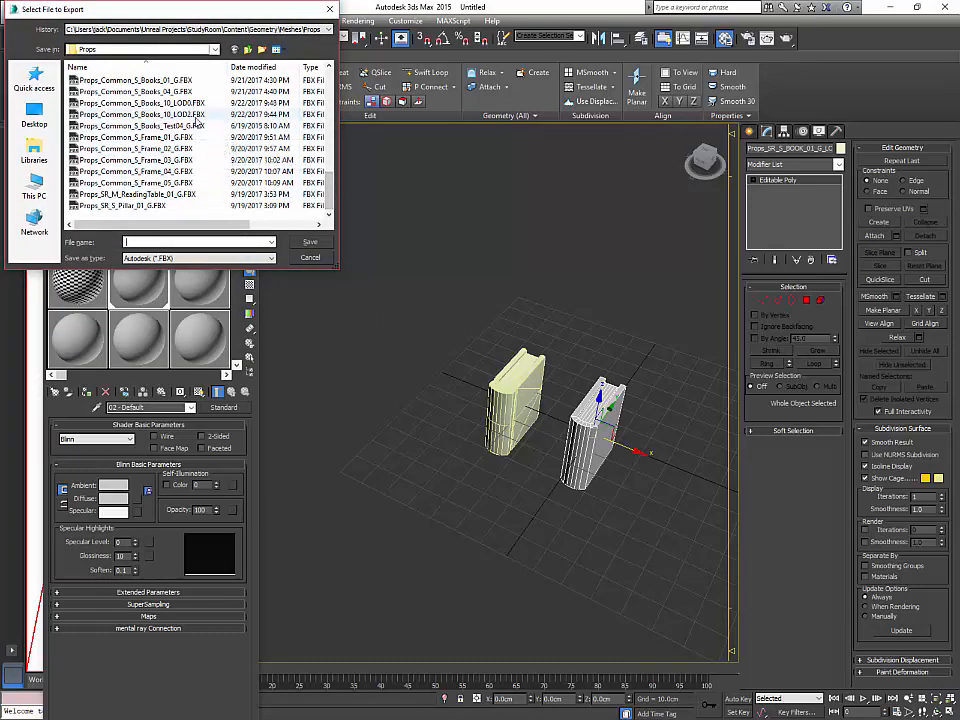
{"action": "left_click", "coordinate": [150, 114]}
{"action": "left_click", "coordinate": [310, 242]}
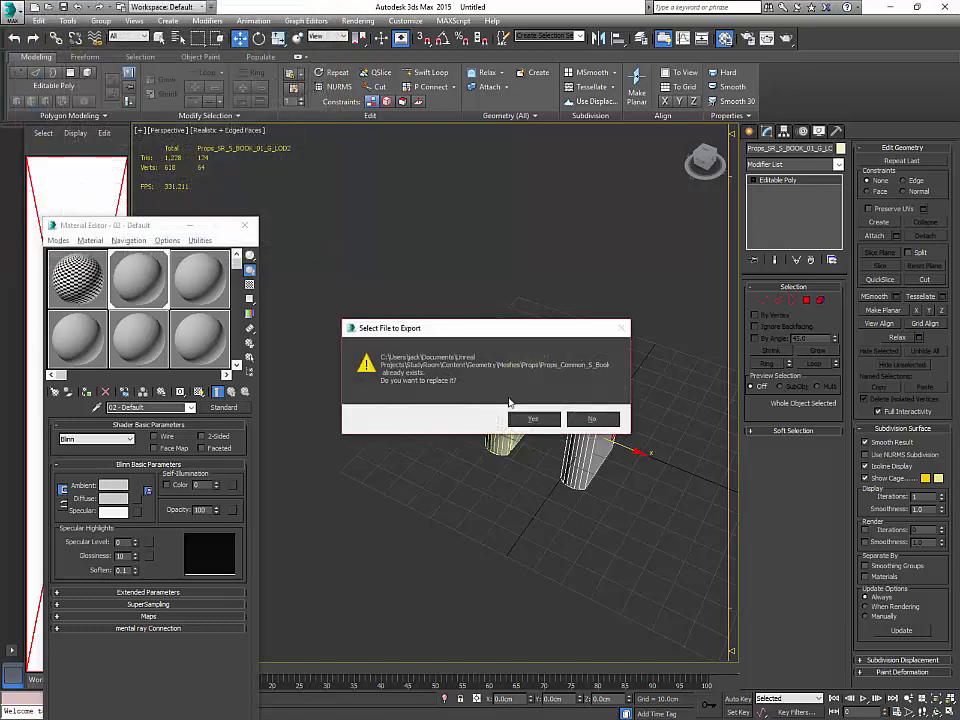
{"action": "left_click", "coordinate": [535, 420]}
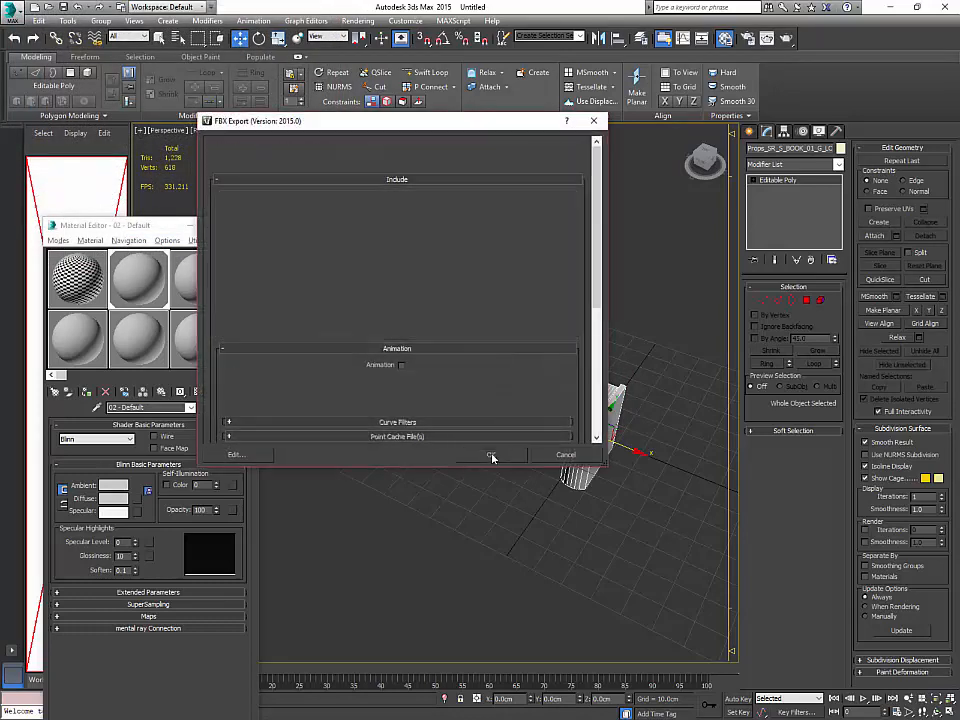
{"action": "left_click", "coordinate": [491, 454]}
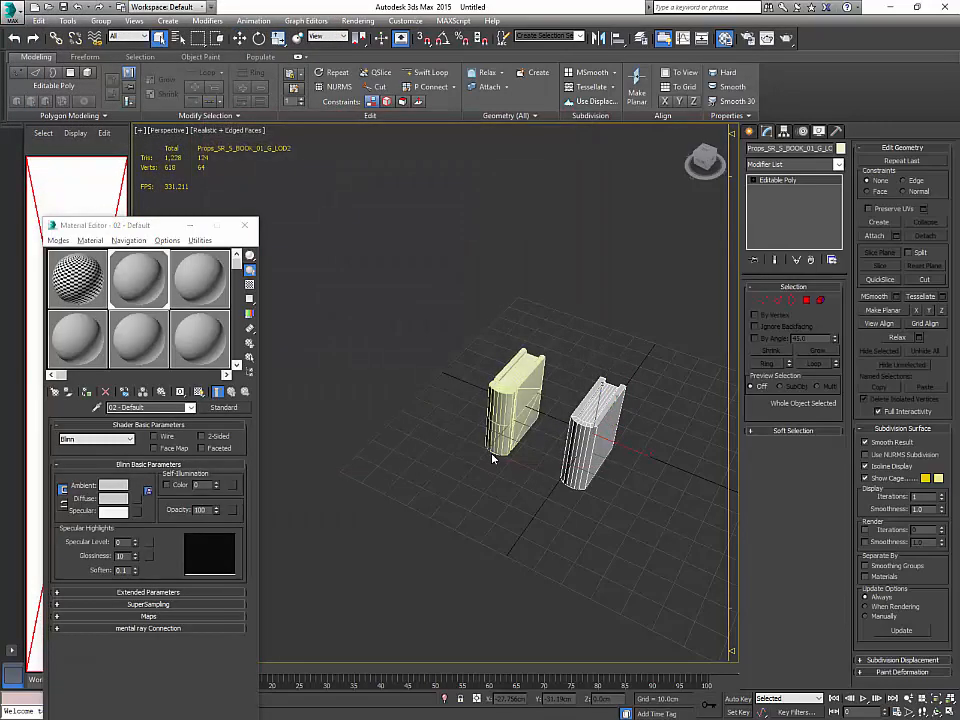
Step: Switch to Substance Painter and rebake all additional maps for 02 - Default at 1024x1024
{"action": "key", "text": "alt+Tab"}
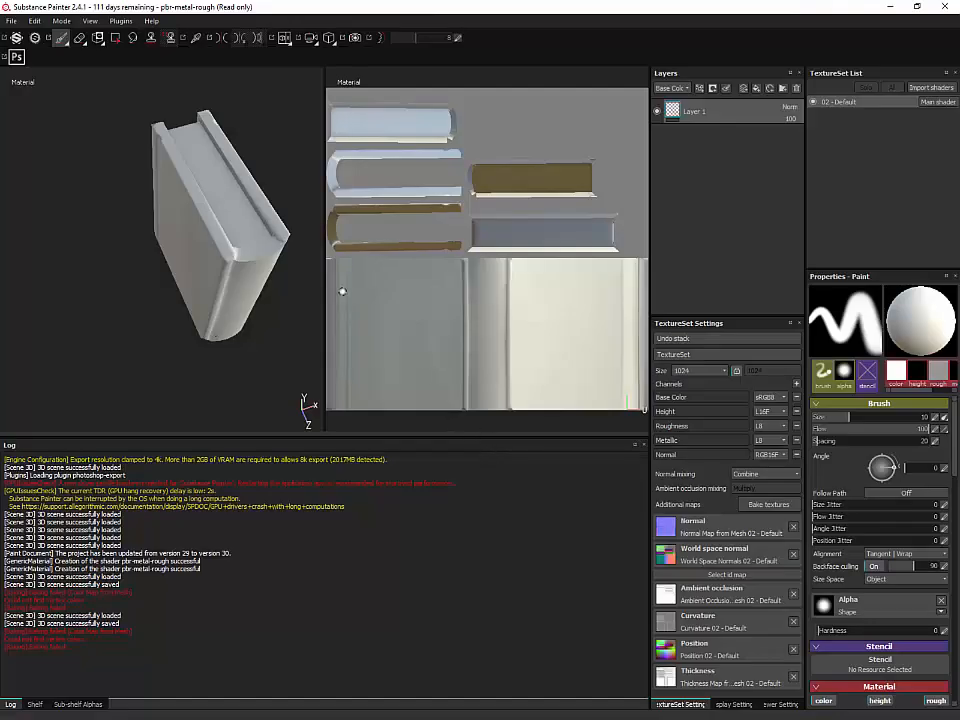
{"action": "left_click", "coordinate": [768, 504]}
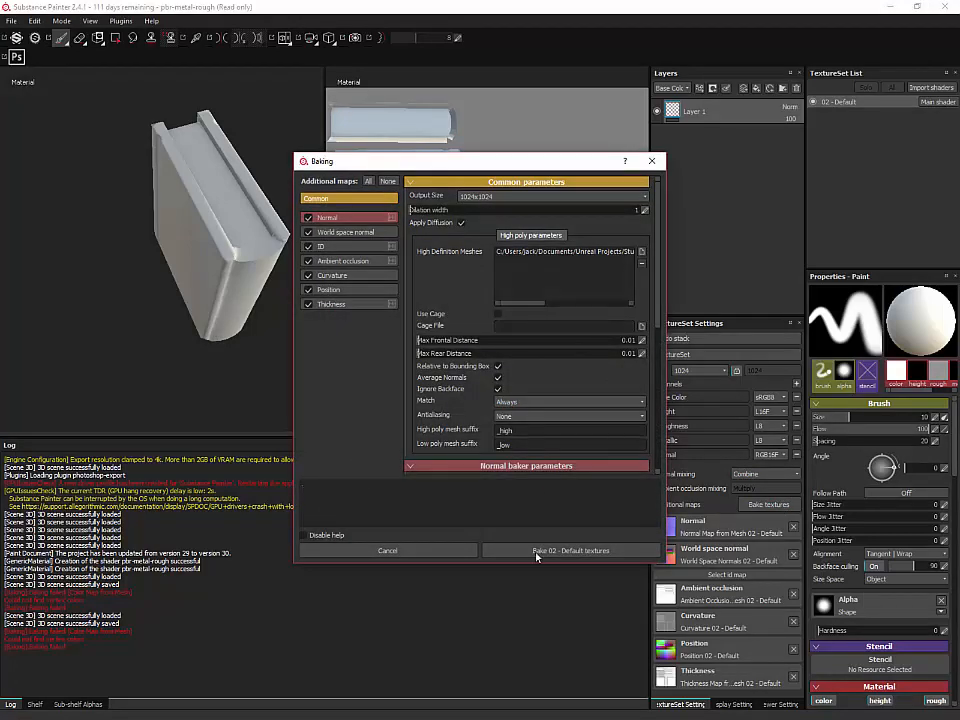
{"action": "left_click", "coordinate": [486, 553]}
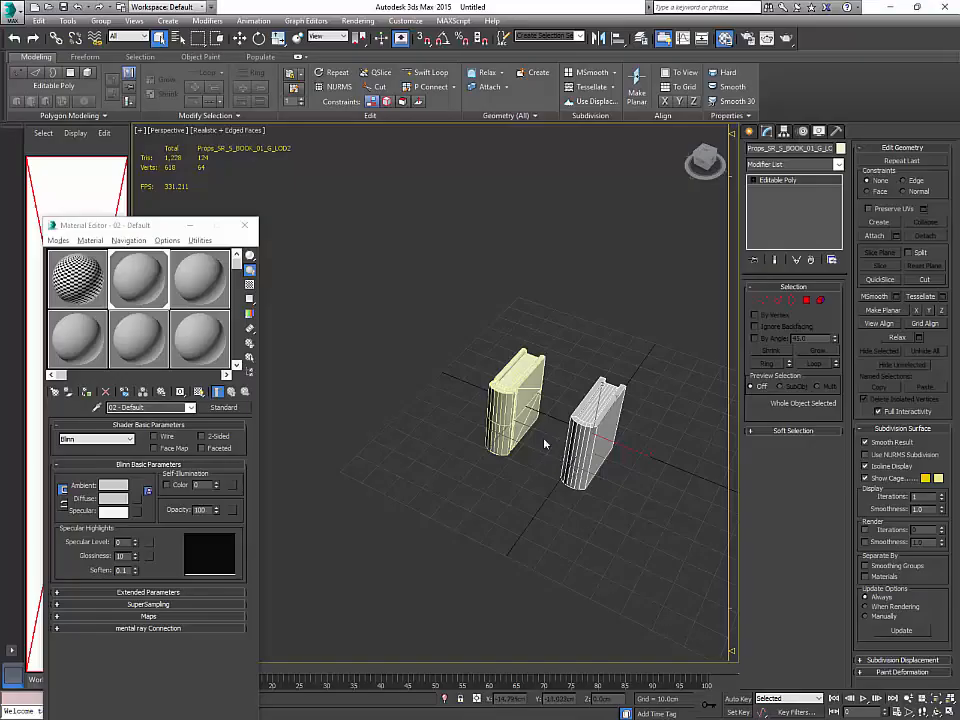
Step: Switch to 3ds Max, enable Backface Cull in the detailed LOD0 book's object properties, and compare its faces with the low-poly book
{"action": "right_click", "coordinate": [512, 405]}
{"action": "left_click", "coordinate": [545, 484]}
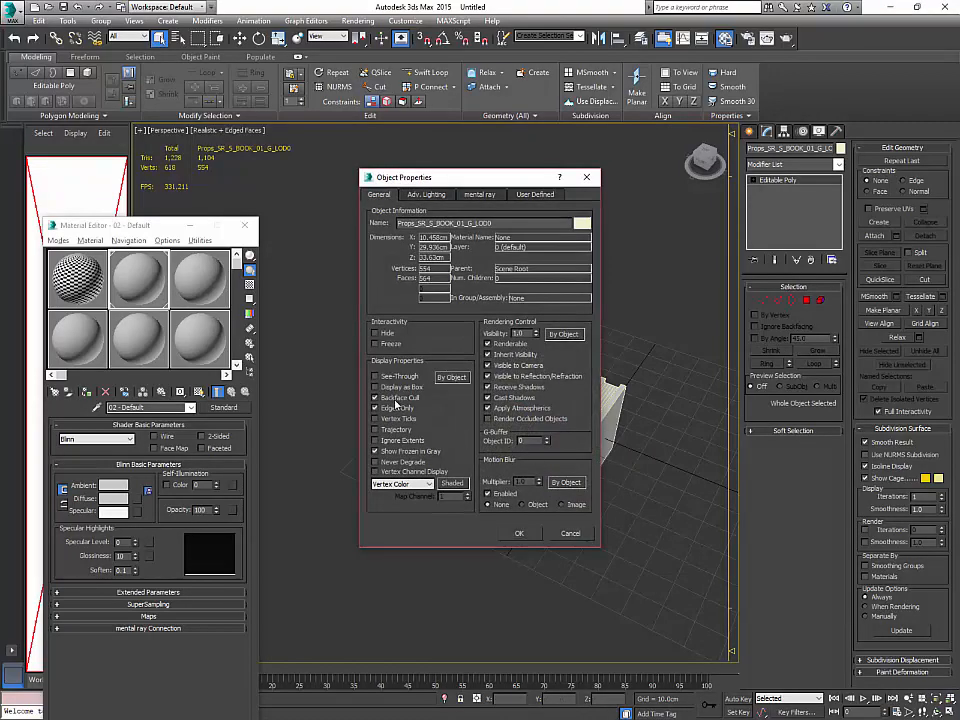
{"action": "left_click", "coordinate": [517, 535]}
{"action": "mouse_move", "coordinate": [512, 506]}
{"action": "middle_mouse_down", "text": "alt"}
{"action": "mouse_move", "coordinate": [583, 489]}
{"action": "mouse_move", "coordinate": [579, 456]}
{"action": "mouse_move", "coordinate": [535, 485]}
{"action": "mouse_move", "coordinate": [536, 497]}
{"action": "mouse_move", "coordinate": [508, 484]}
{"action": "middle_mouse_up", "text": "alt"}
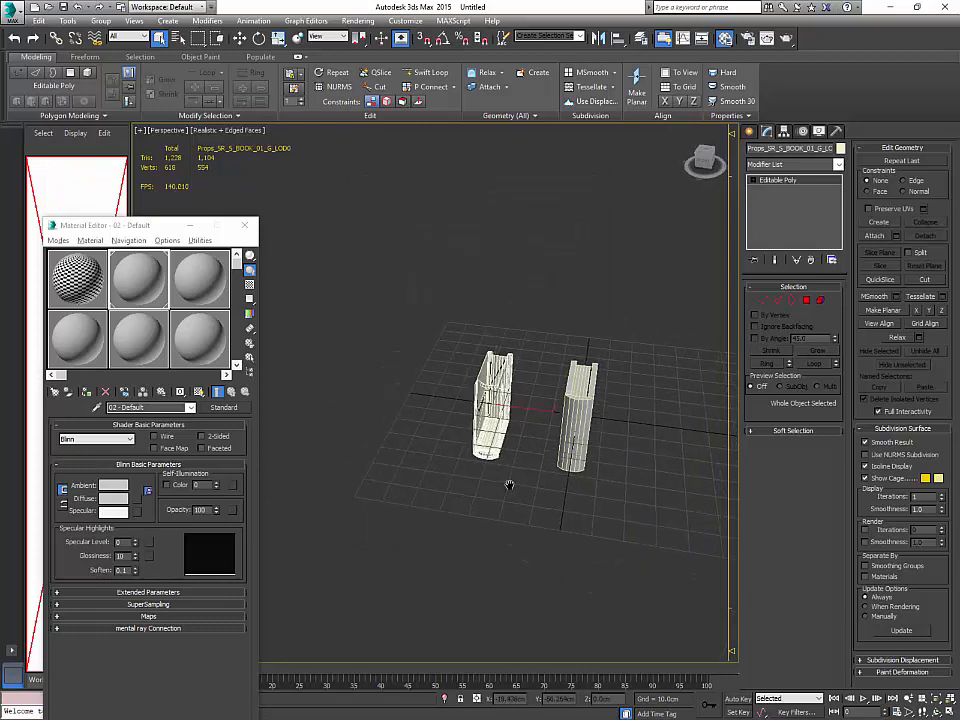
{"action": "scroll", "coordinate": [508, 484], "scroll_direction": "up", "scroll_amount": 2}
{"action": "left_click", "coordinate": [604, 413]}
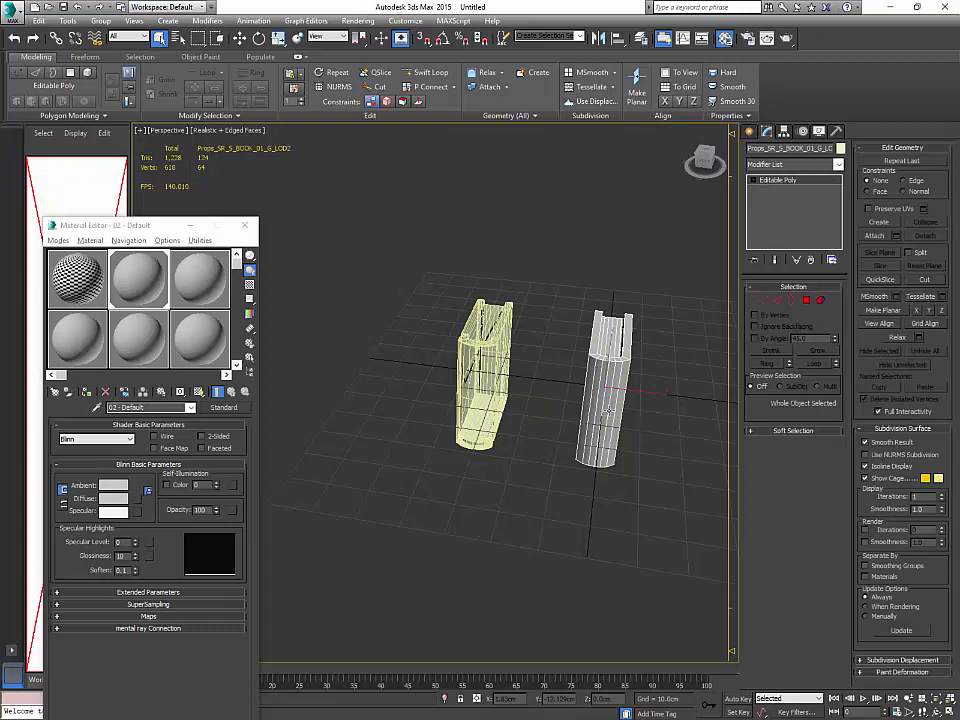
Step: Undo the low-poly book's last move to stand it aside again, and set the detailed LOD0 book's X position to 0
{"action": "left_click", "coordinate": [480, 356]}
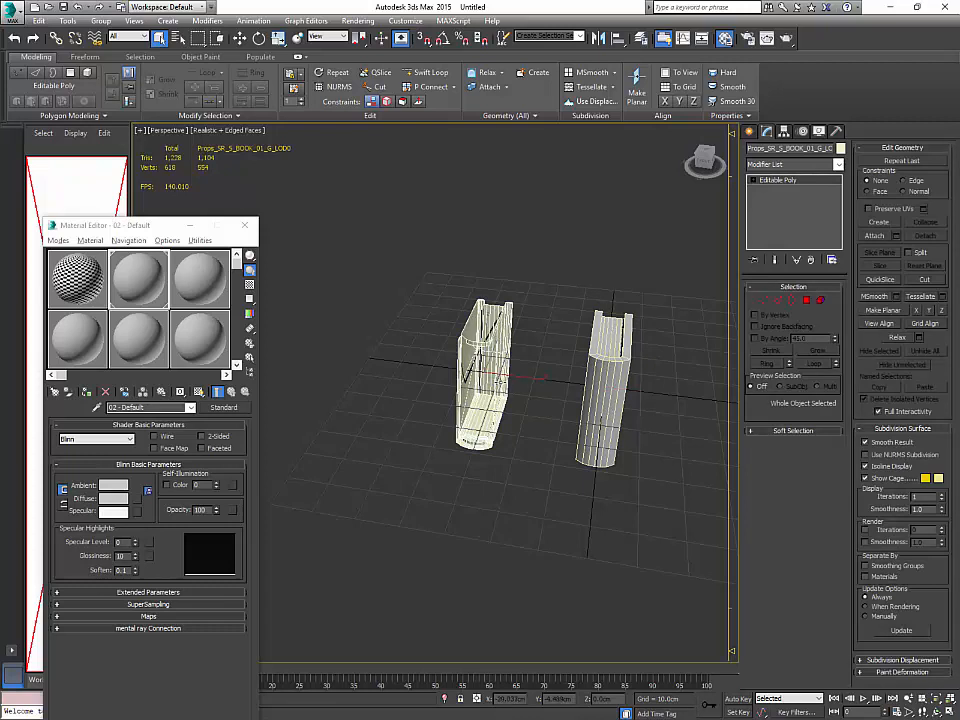
{"action": "key", "text": "w"}
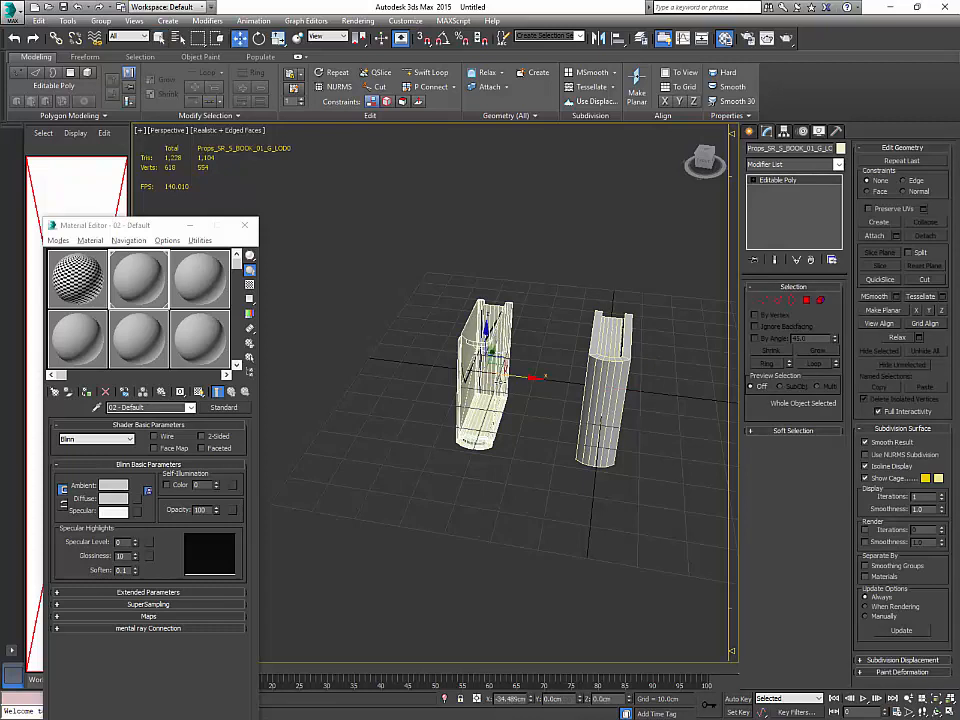
{"action": "right_click", "coordinate": [533, 701]}
{"action": "key", "text": "ctrl+z"}
{"action": "key", "text": "ctrl+z"}
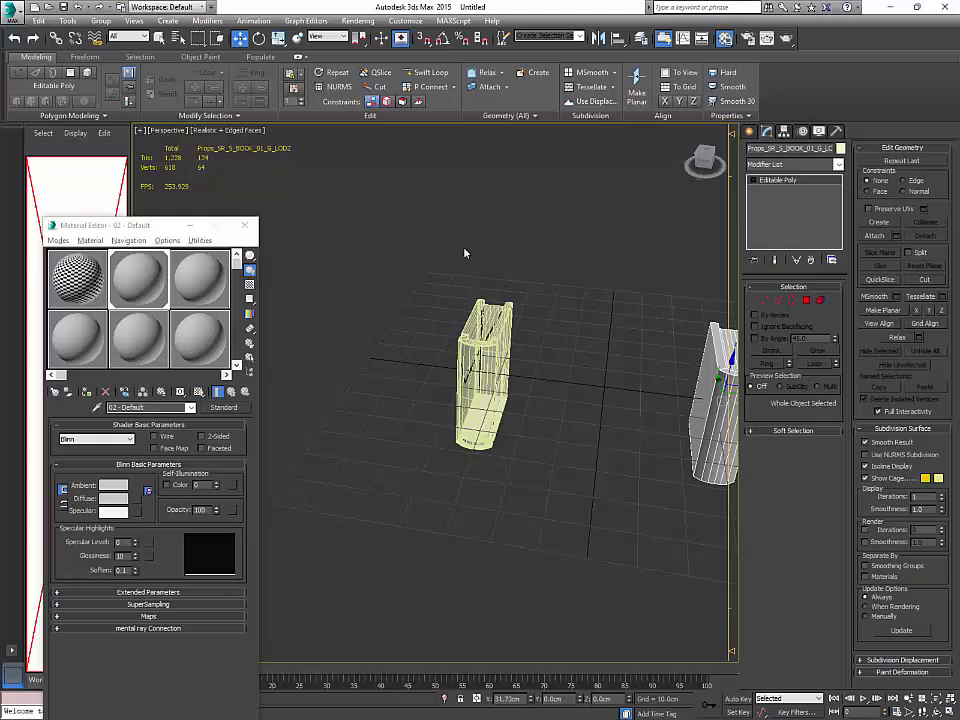
{"action": "left_click", "coordinate": [490, 320]}
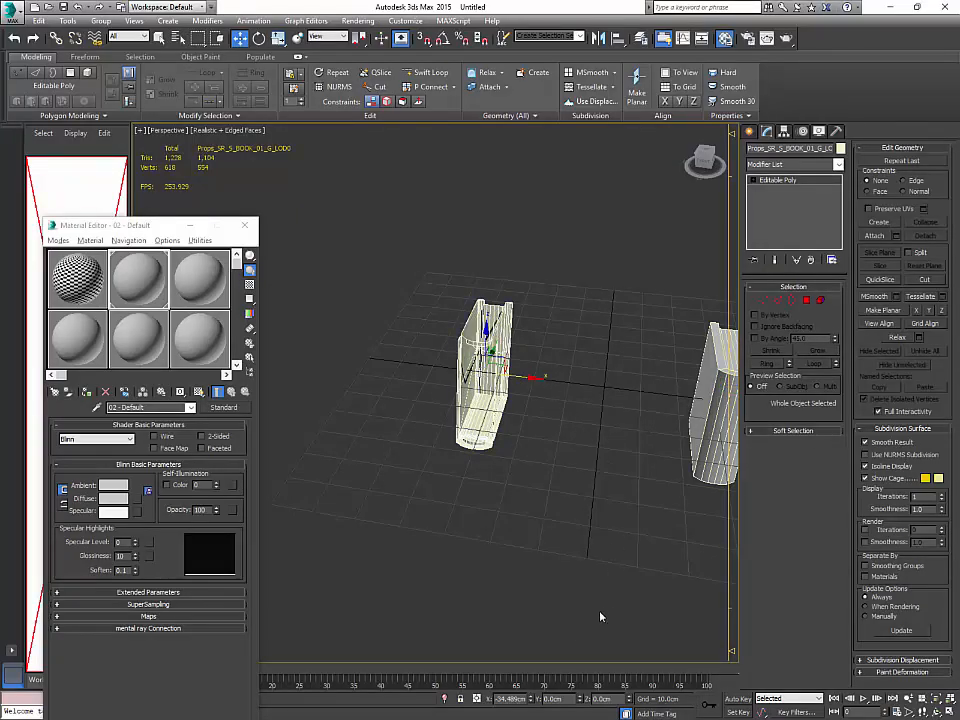
{"action": "right_click", "coordinate": [530, 700]}
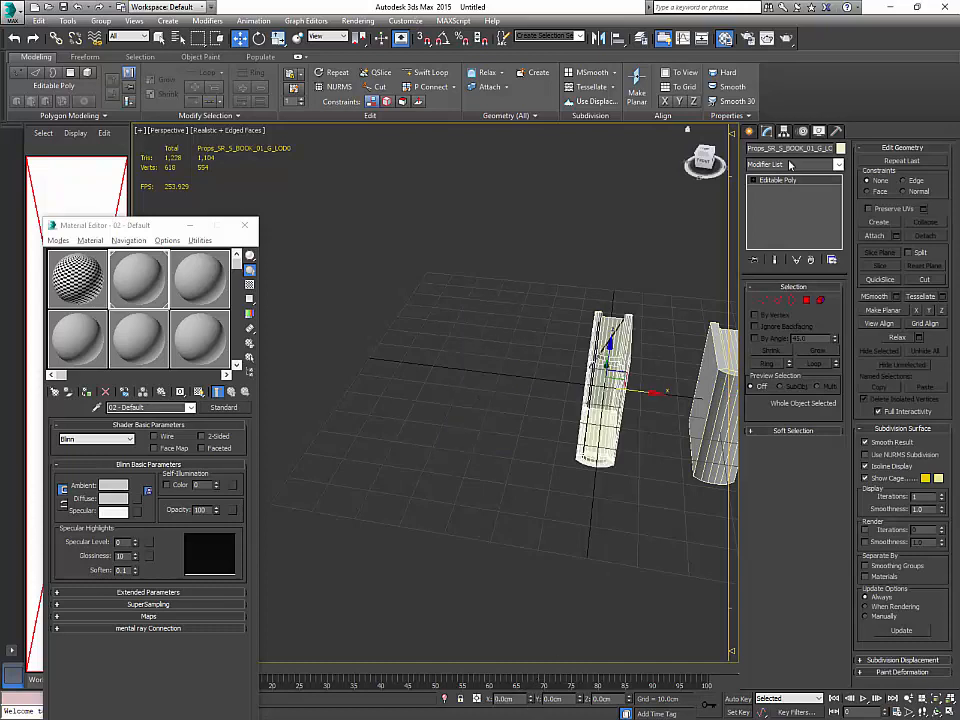
Step: Flip the detailed LOD0 book's normals with a Normal modifier and convert the book to Editable Poly
{"action": "left_click", "coordinate": [790, 164]}
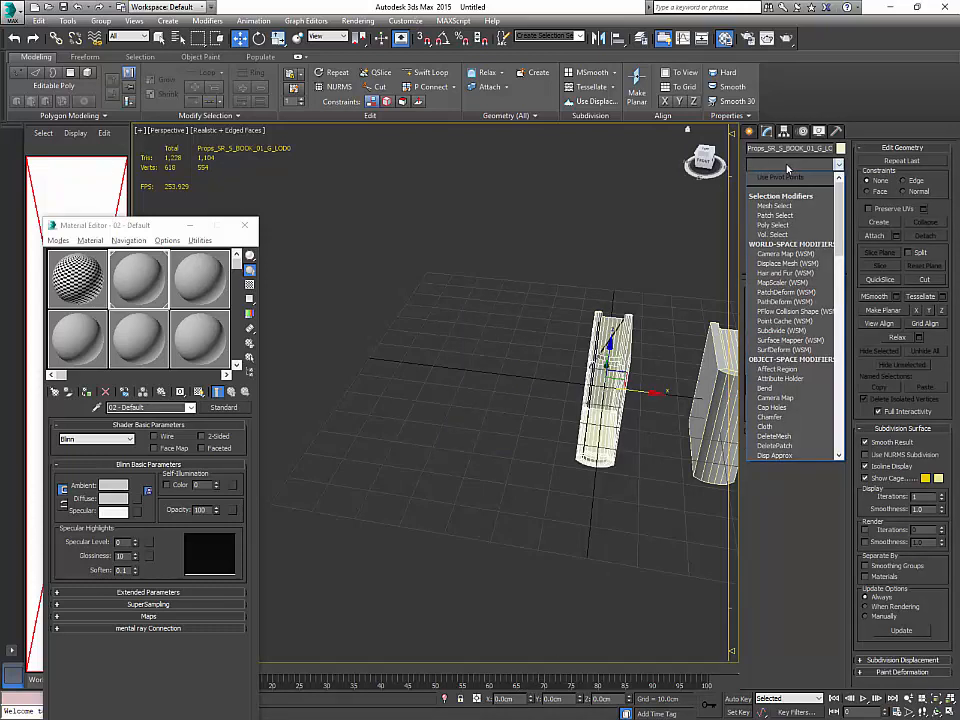
{"action": "type", "text": "n"}
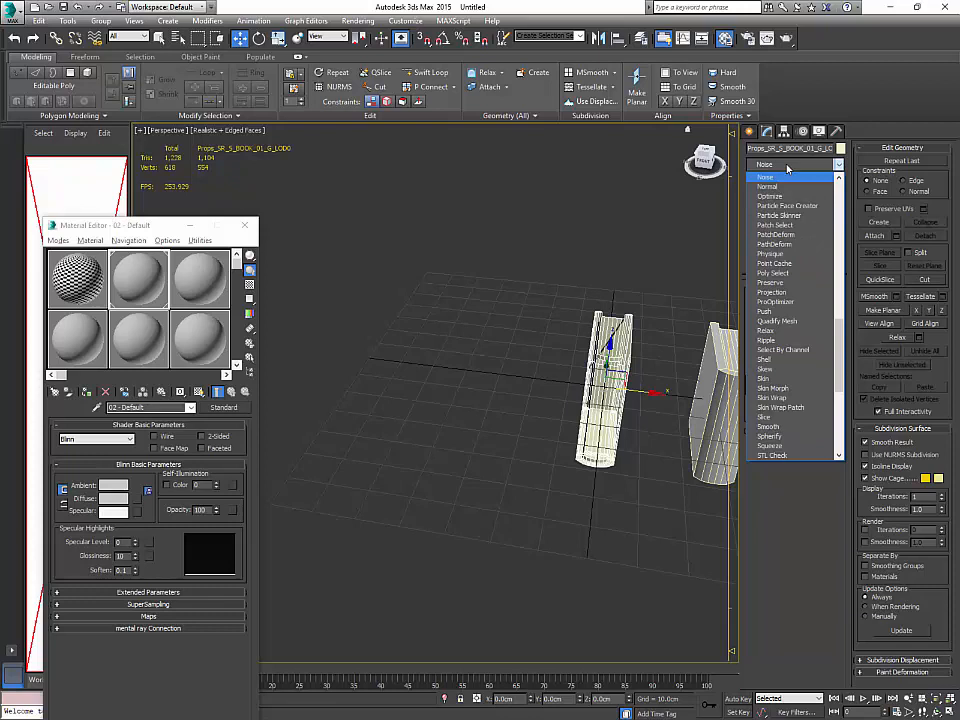
{"action": "key", "text": "Down"}
{"action": "key", "text": "Return"}
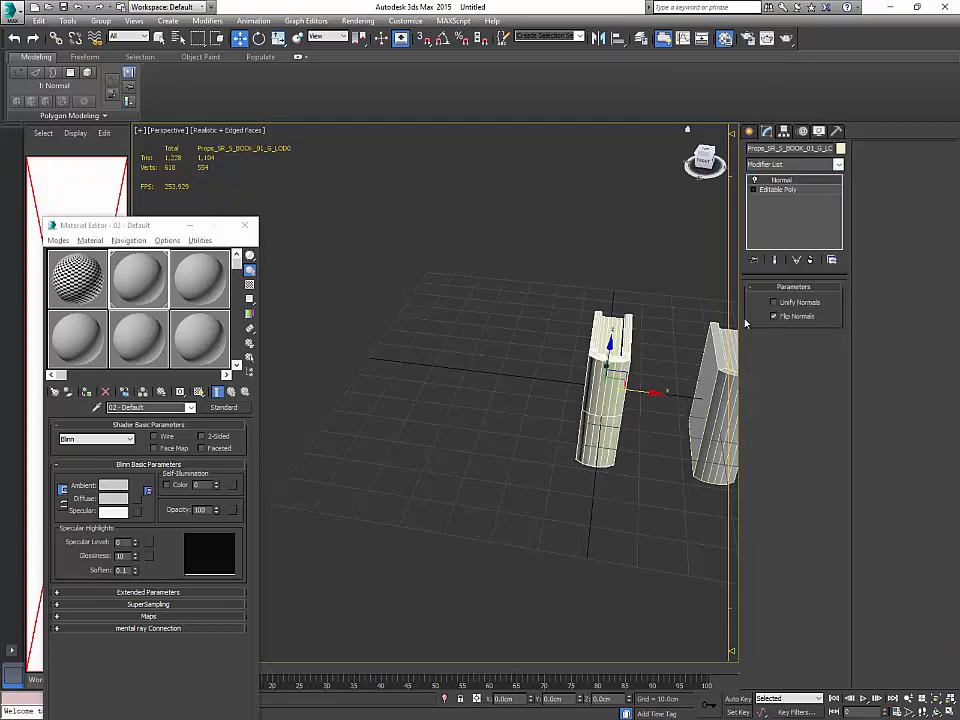
{"action": "middle_click_drag", "start_coordinate": [668, 330], "coordinate": [713, 311], "text": "alt"}
{"action": "right_click", "coordinate": [634, 368]}
{"action": "mouse_move", "coordinate": [700, 482]}
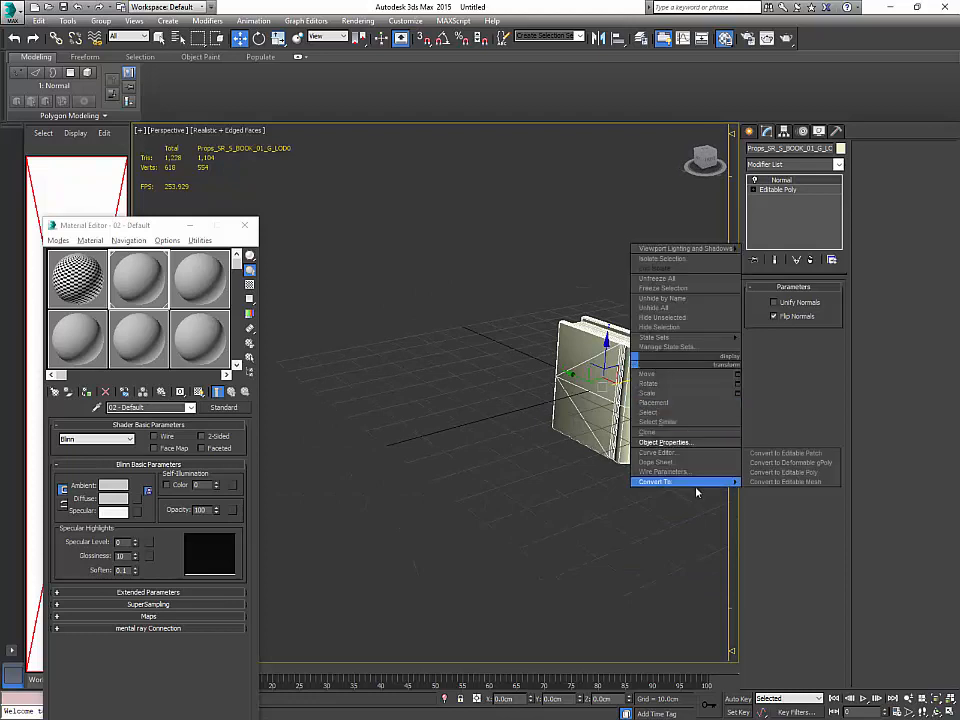
{"action": "left_click", "coordinate": [776, 472]}
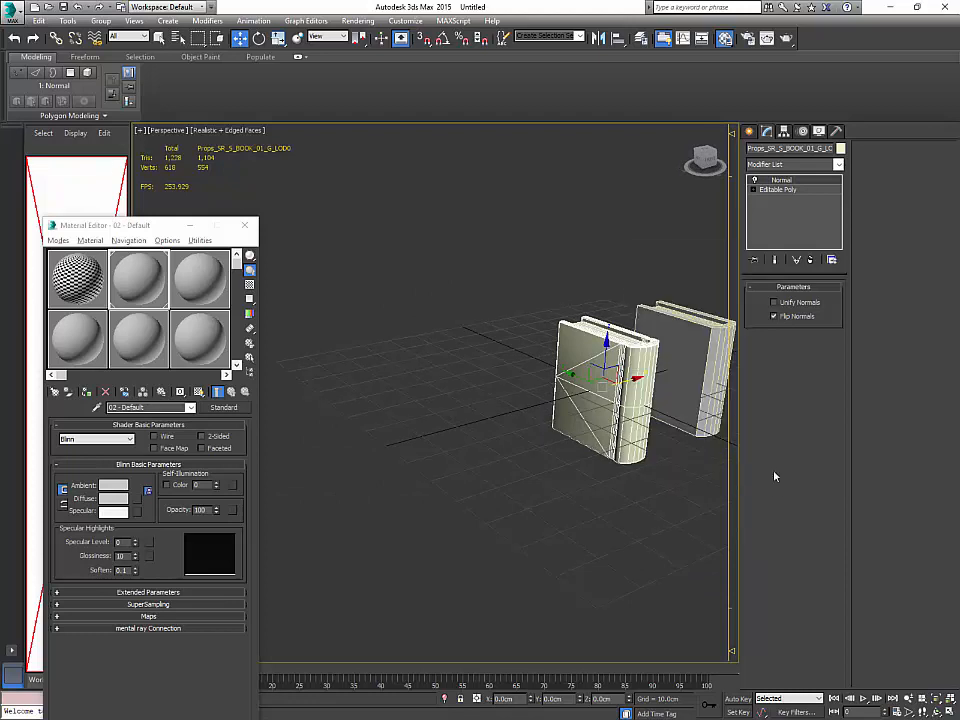
Step: Export only the selected detailed book over Props_Common_S_Books_10_LOD0.FBX with the current FBX options
{"action": "left_click", "coordinate": [12, 12]}
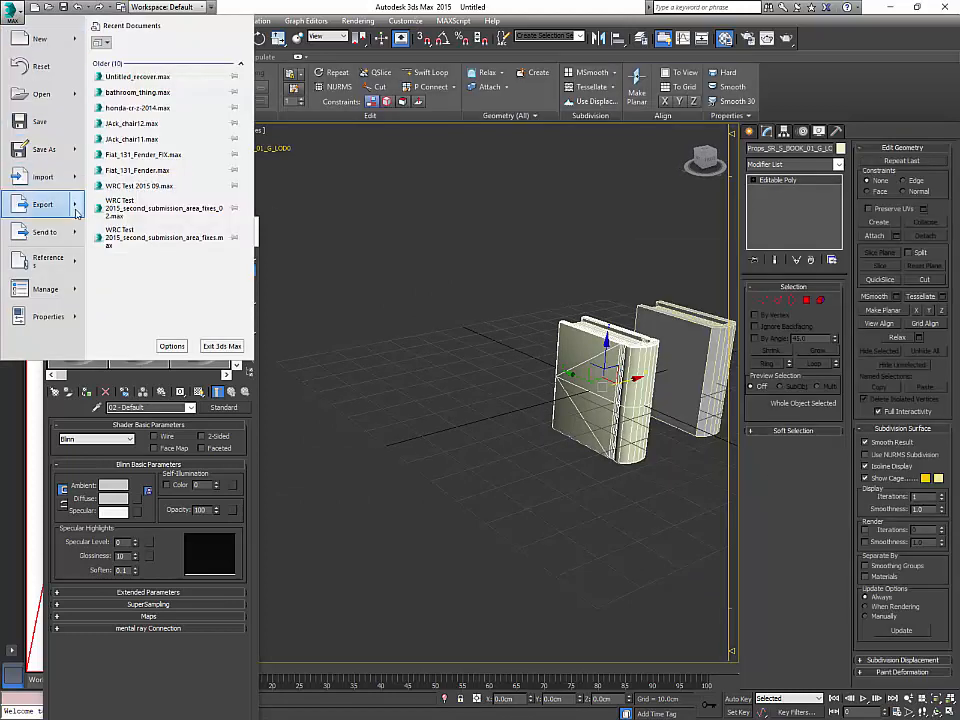
{"action": "mouse_move", "coordinate": [40, 204]}
{"action": "left_click", "coordinate": [135, 108]}
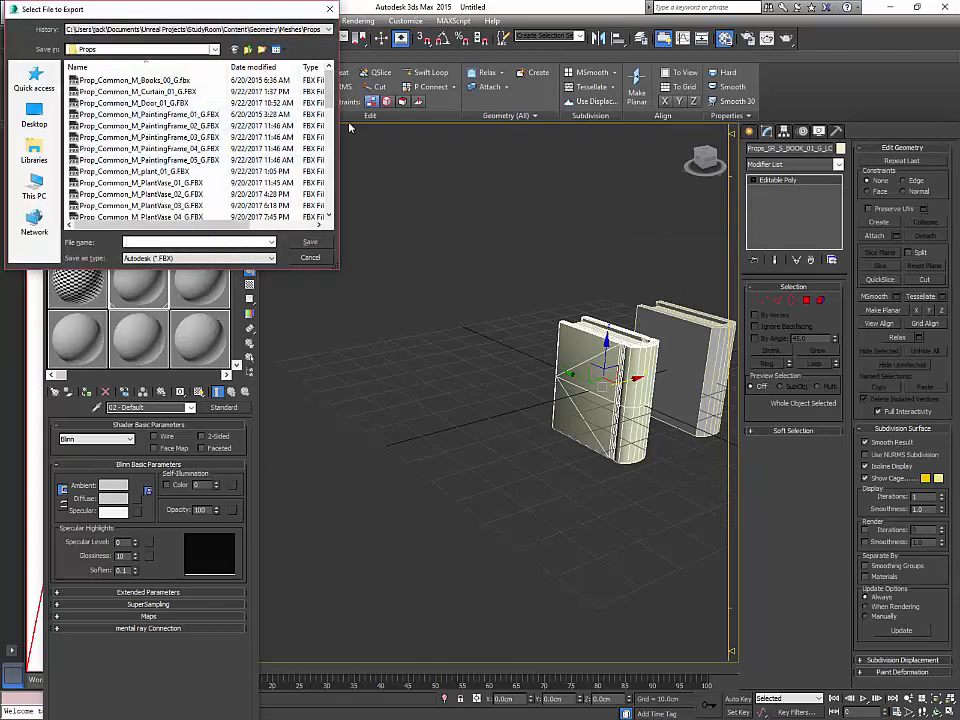
{"action": "scroll", "coordinate": [315, 200], "scroll_direction": "down", "scroll_amount": 3}
{"action": "double_click", "coordinate": [160, 80]}
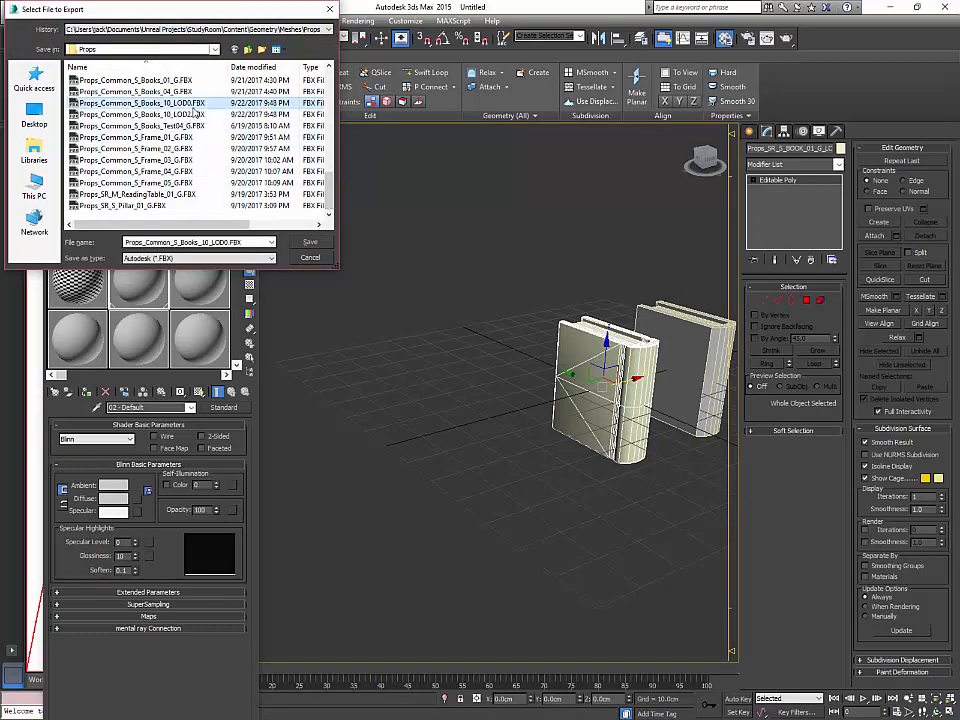
{"action": "left_click", "coordinate": [531, 424]}
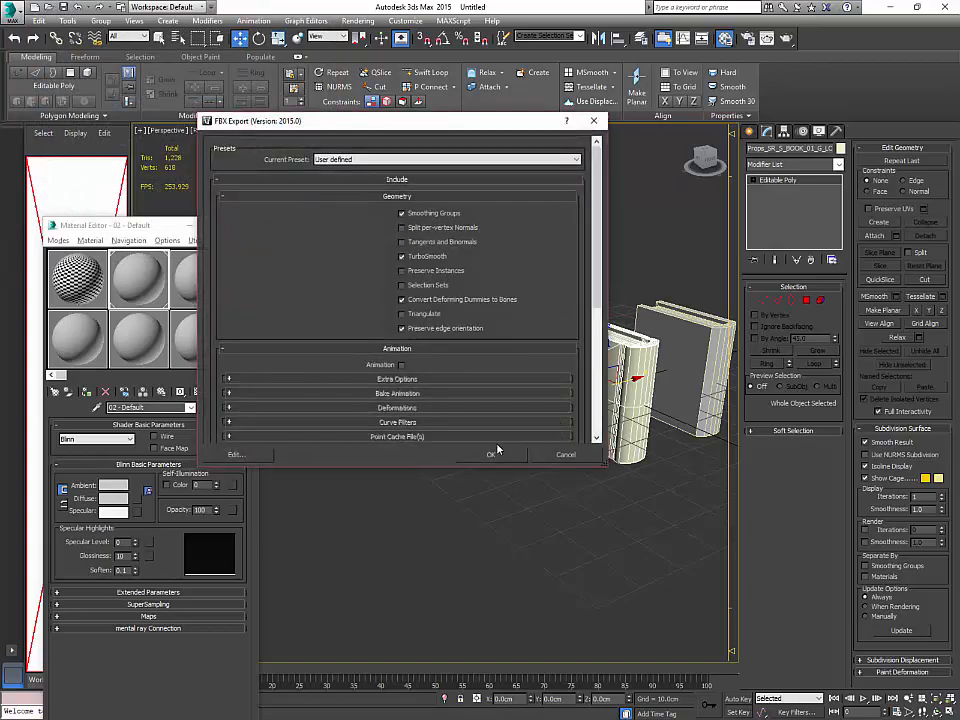
{"action": "left_click", "coordinate": [494, 451]}
Step: Switch to Substance Painter and rebake all additional maps for 02 - Default at 1024x1024 from the re-exported detailed mesh
{"action": "key", "text": "alt+Tab"}
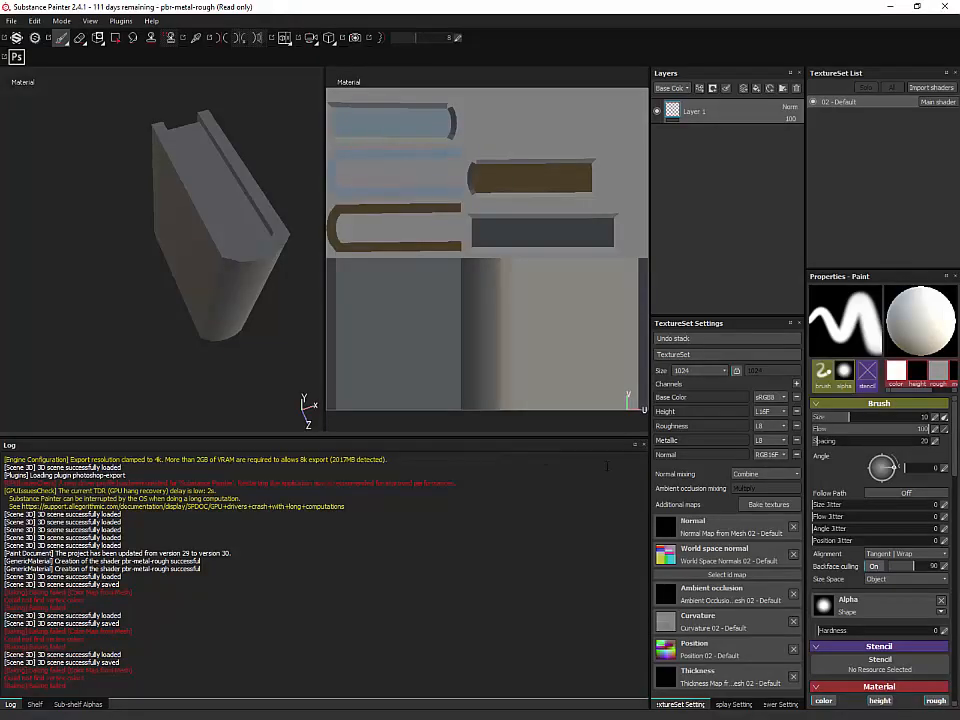
{"action": "left_click", "coordinate": [766, 505]}
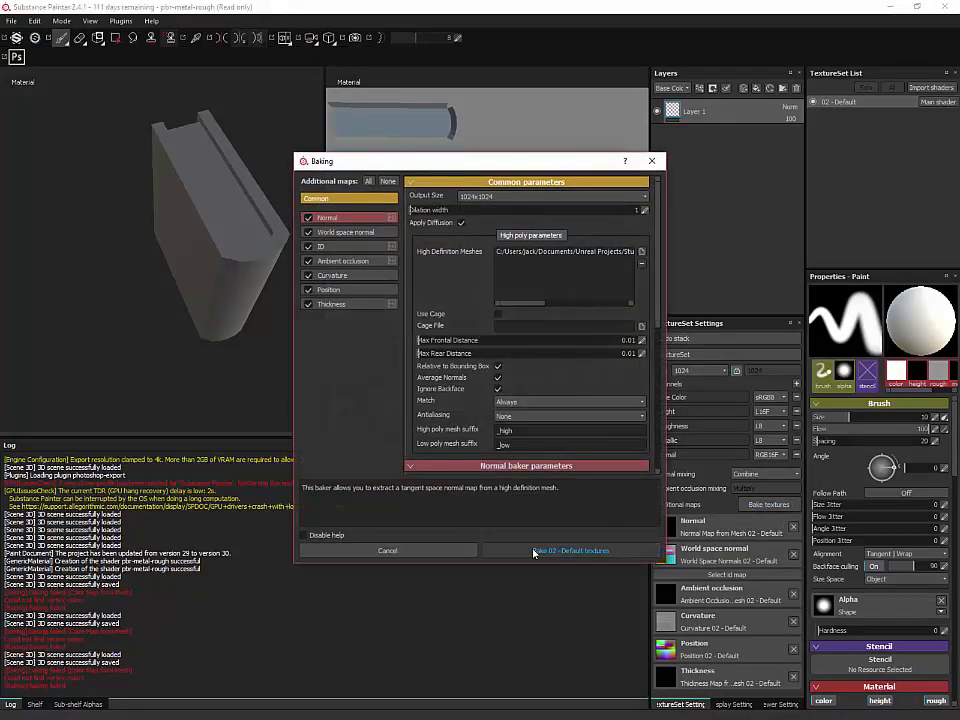
{"action": "left_click", "coordinate": [533, 550]}
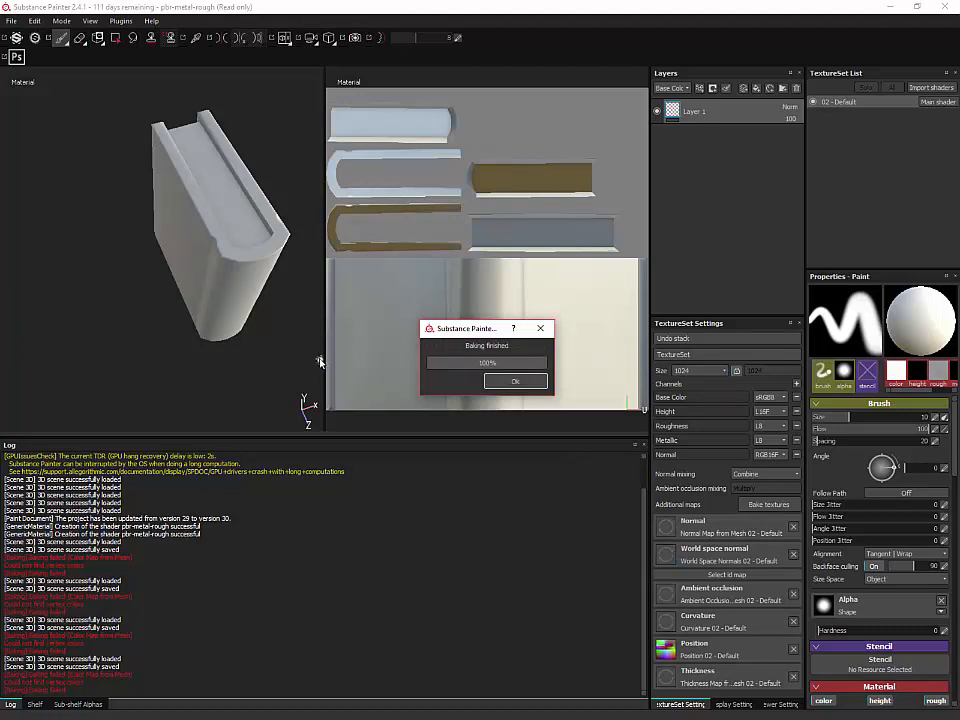
{"action": "key", "text": "Return"}
Step: Examine the baked book's cover, spine and page edges from several sides, checking its polygon wireframe with the Polygon Fill tool
{"action": "left_click_drag", "start_coordinate": [204, 347], "coordinate": [276, 289], "text": "alt"}
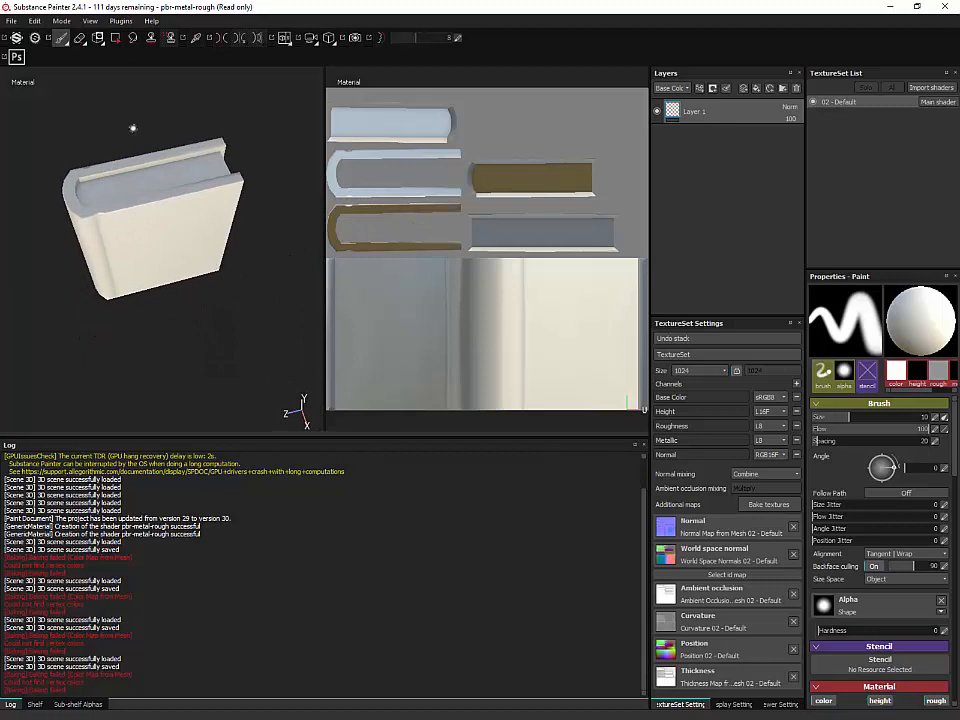
{"action": "left_click", "coordinate": [115, 37]}
{"action": "mouse_move", "coordinate": [187, 155]}
{"action": "left_mouse_down", "text": "alt"}
{"action": "mouse_move", "coordinate": [246, 152]}
{"action": "mouse_move", "coordinate": [226, 216]}
{"action": "mouse_move", "coordinate": [210, 148]}
{"action": "mouse_move", "coordinate": [225, 184]}
{"action": "mouse_move", "coordinate": [204, 144]}
{"action": "left_mouse_up", "text": "alt"}
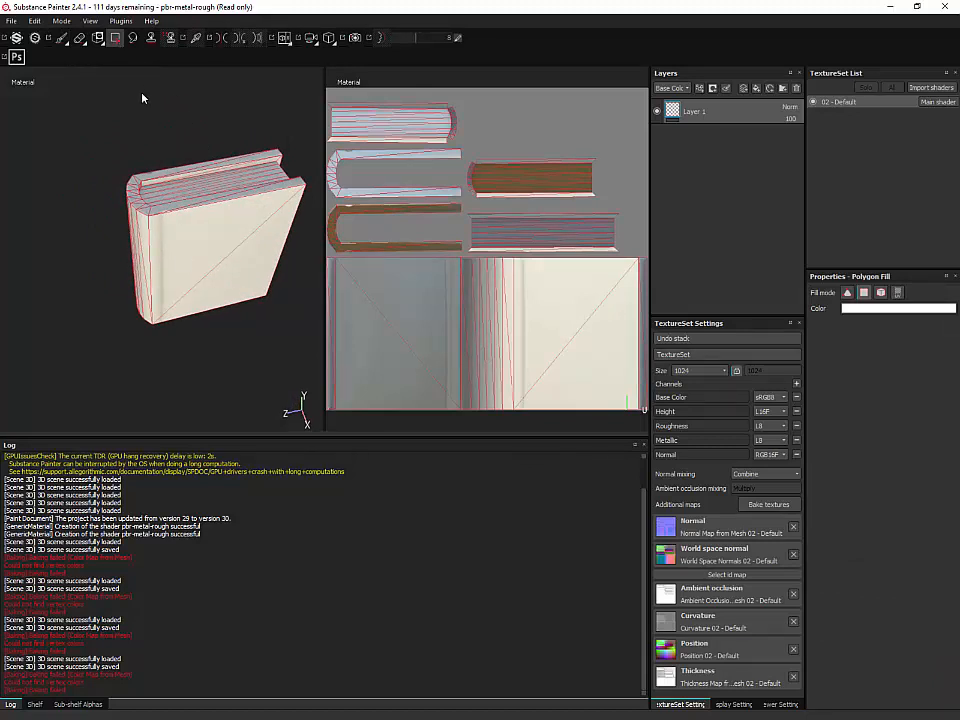
{"action": "left_click", "coordinate": [60, 37]}
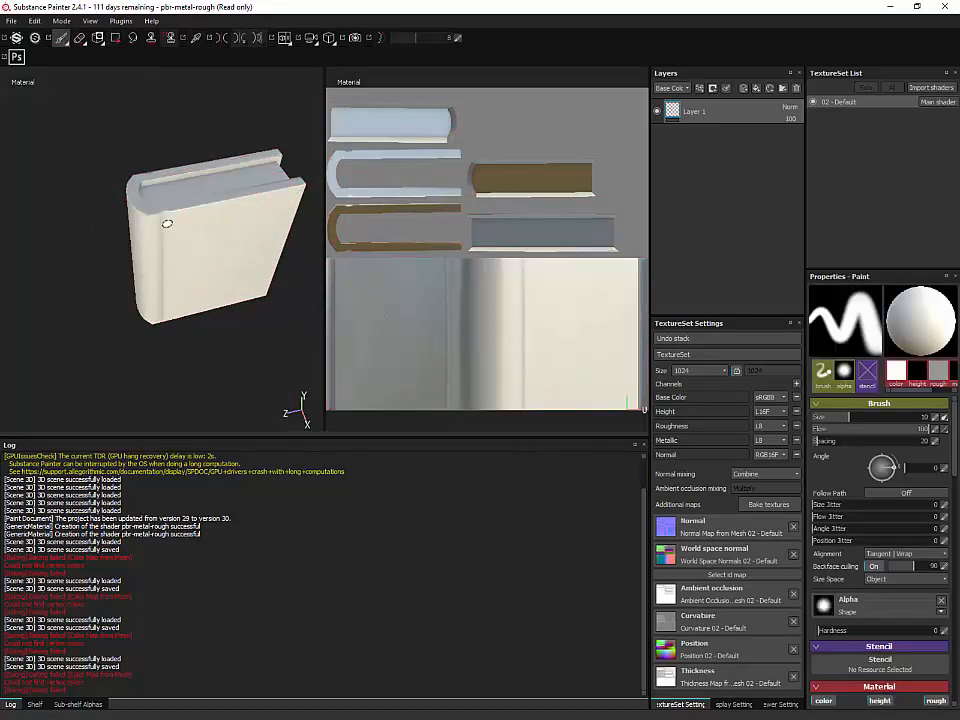
{"action": "left_click_drag", "start_coordinate": [207, 244], "coordinate": [258, 238], "text": "alt"}
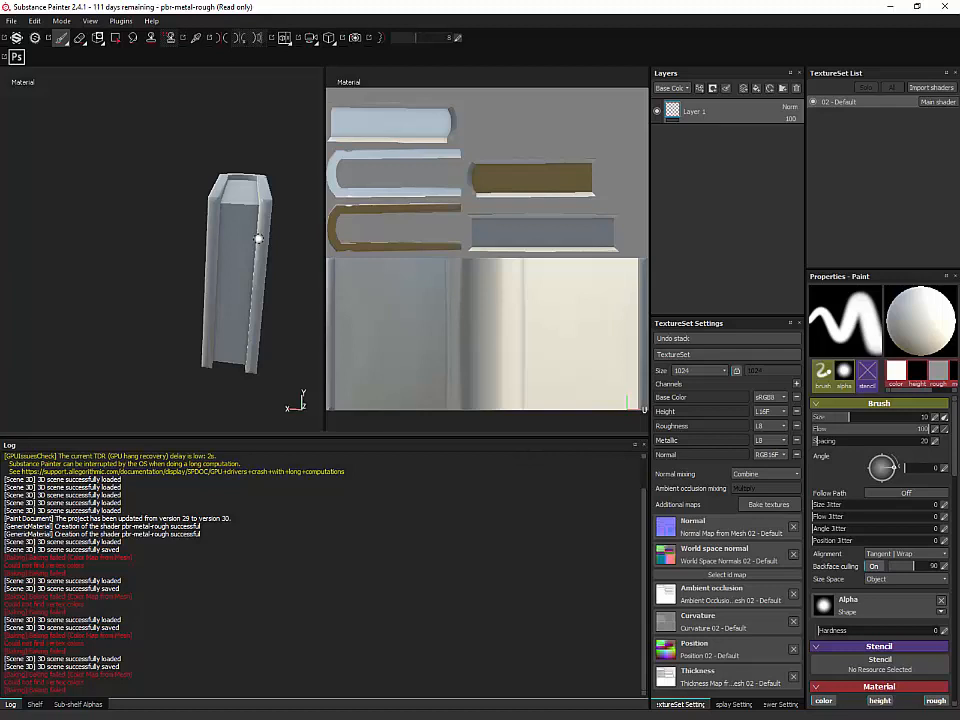
{"action": "left_click_drag", "start_coordinate": [258, 238], "coordinate": [117, 243], "text": "alt"}
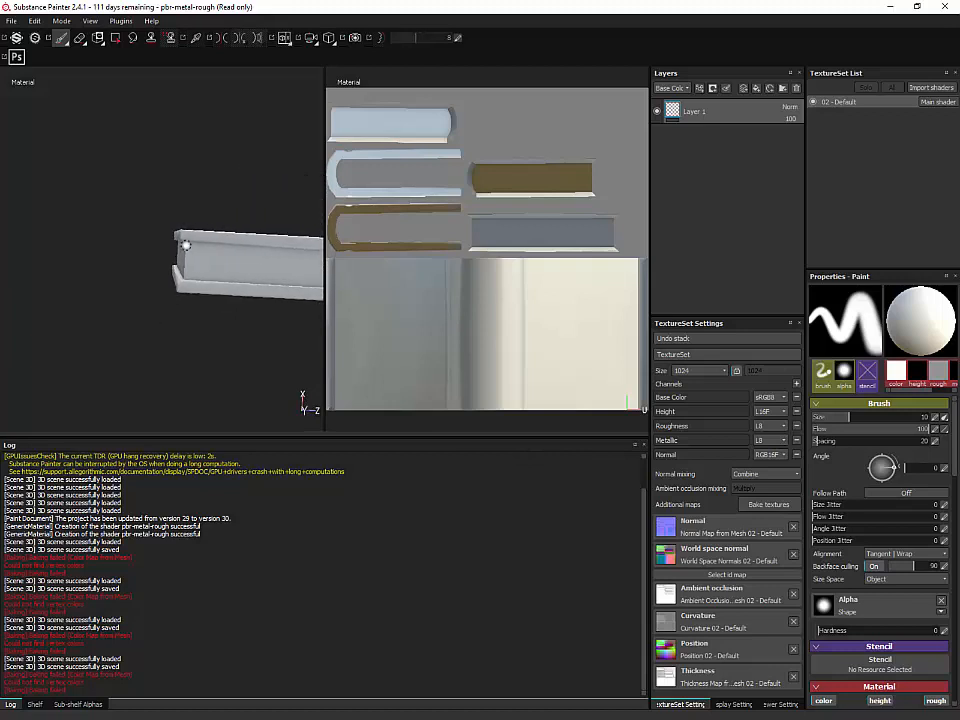
{"action": "left_click_drag", "start_coordinate": [185, 245], "coordinate": [185, 238], "text": "alt"}
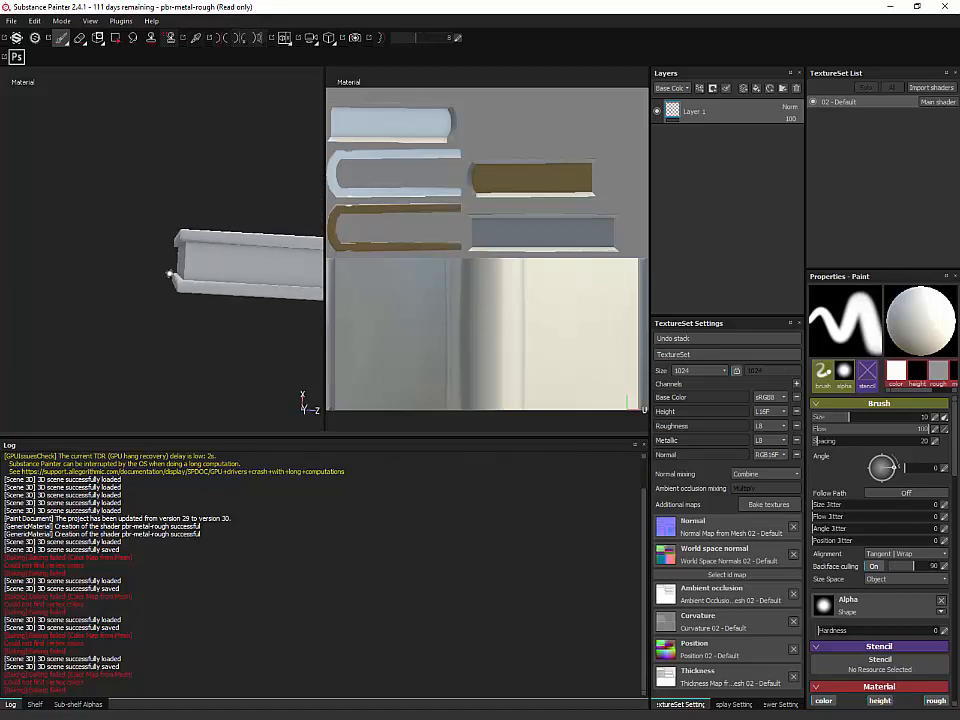
{"action": "left_click_drag", "start_coordinate": [174, 299], "coordinate": [469, 242], "text": "alt"}
{"action": "left_click_drag", "start_coordinate": [244, 294], "coordinate": [172, 314], "text": "alt"}
{"action": "left_click_drag", "start_coordinate": [170, 244], "coordinate": [201, 251], "text": "alt"}
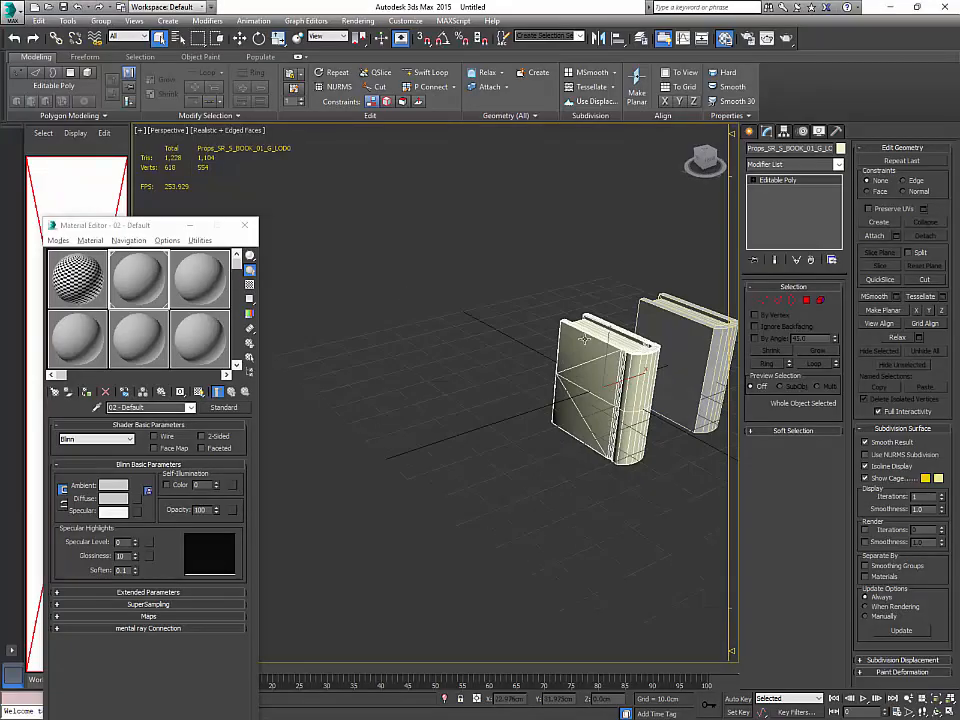
Step: Switch to 3ds Max and clone the low-poly LOD2 book along X, placing the copy at about 57.8 cm
{"action": "middle_click_drag", "start_coordinate": [584, 339], "coordinate": [590, 358], "text": "alt"}
{"action": "middle_click_drag", "start_coordinate": [590, 358], "coordinate": [504, 402]}
{"action": "scroll", "coordinate": [504, 402], "scroll_direction": "up", "scroll_amount": 3}
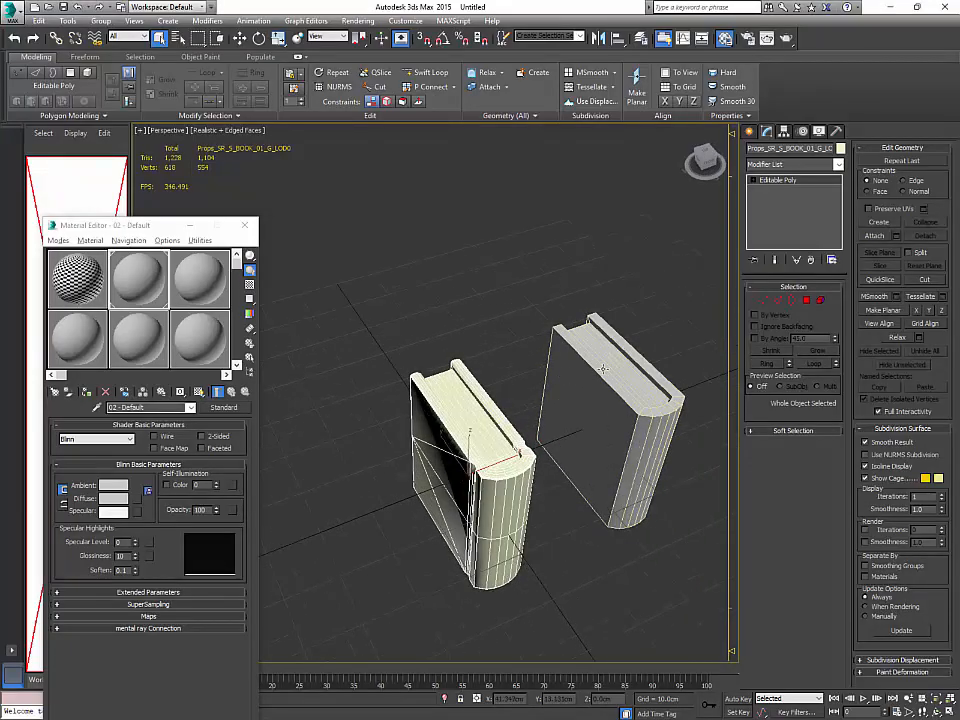
{"action": "left_click", "coordinate": [604, 369]}
{"action": "scroll", "coordinate": [604, 369], "scroll_direction": "down", "scroll_amount": 5}
{"action": "middle_click_drag", "start_coordinate": [608, 370], "coordinate": [554, 375]}
{"action": "key", "text": "w"}
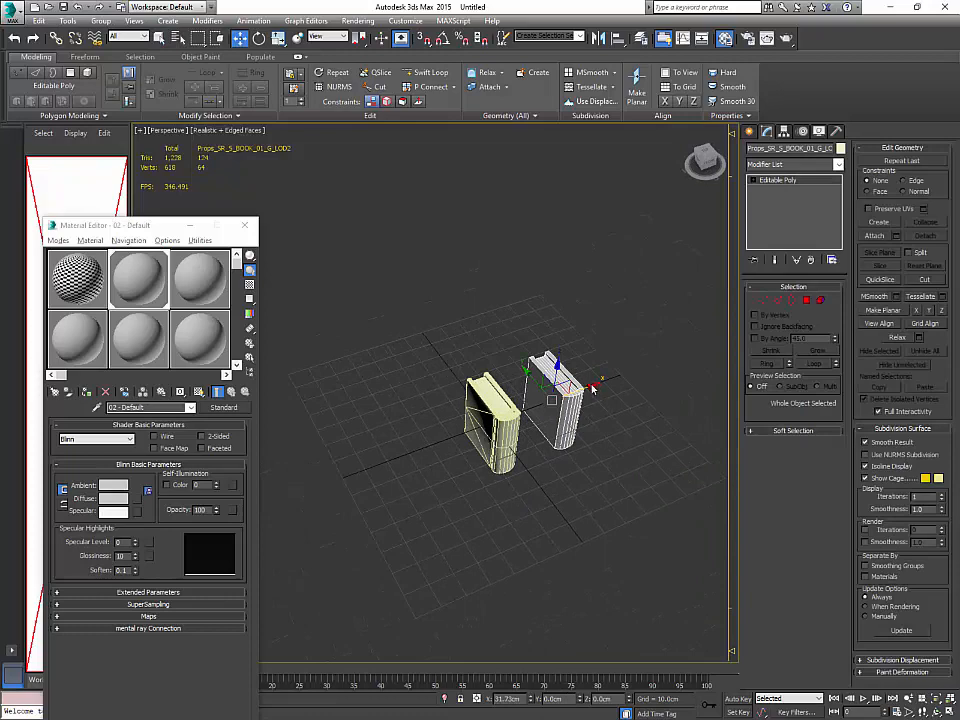
{"action": "left_click_drag", "start_coordinate": [593, 389], "coordinate": [640, 371], "text": "shift"}
{"action": "left_click", "coordinate": [481, 416]}
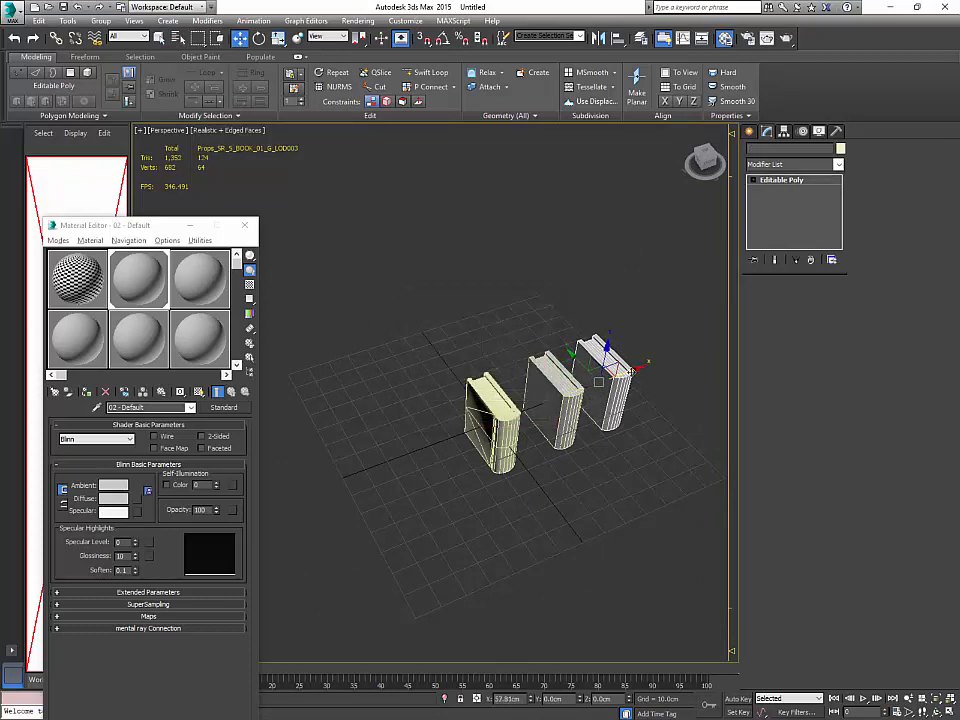
Step: Isolate the new copy of the low-poly book in the perspective view
{"action": "scroll", "coordinate": [560, 400], "scroll_direction": "up", "scroll_amount": 3}
{"action": "right_click", "coordinate": [591, 395]}
{"action": "left_click", "coordinate": [605, 303]}
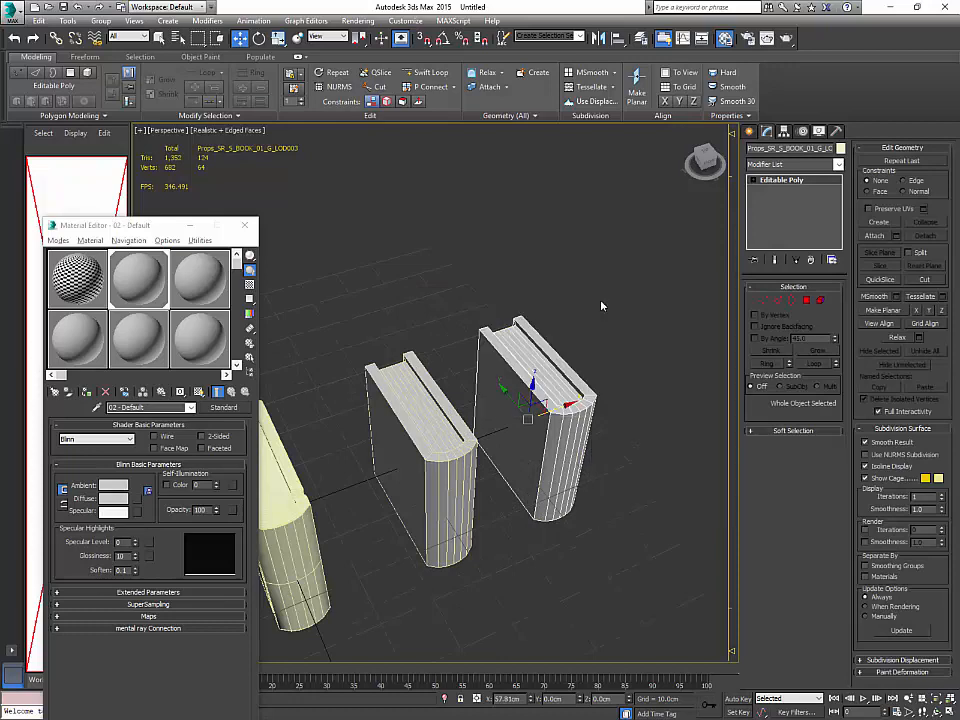
{"action": "right_click", "coordinate": [555, 363]}
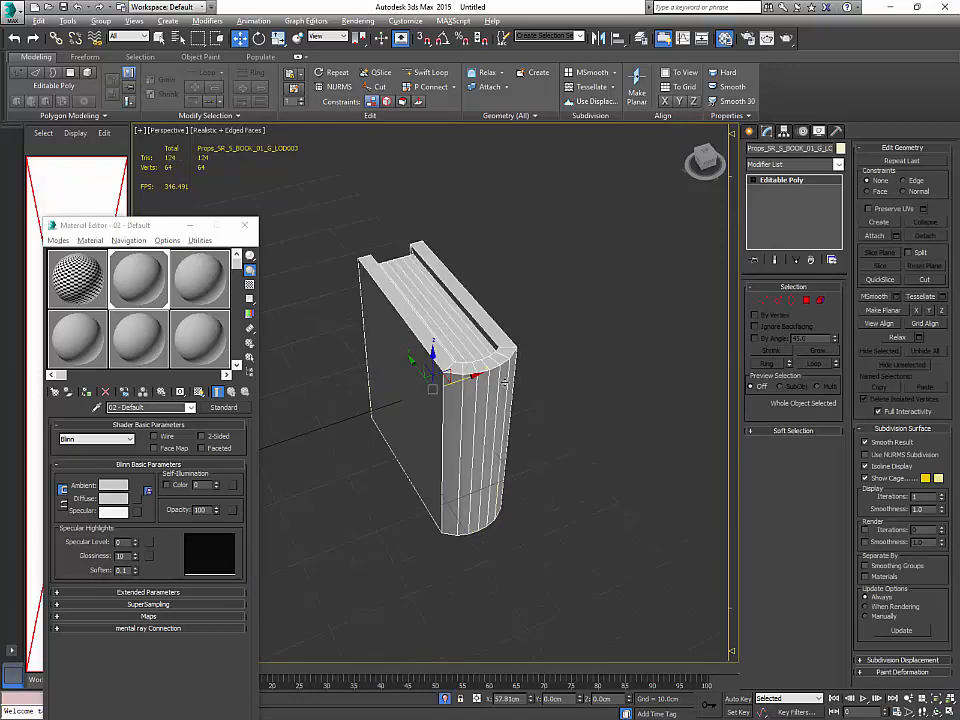
Step: Remove the edge loops that form the recess between the page block and the book cover, including their vertices
{"action": "middle_click_drag", "start_coordinate": [505, 382], "coordinate": [663, 387], "text": "alt"}
{"action": "left_click", "coordinate": [777, 300]}
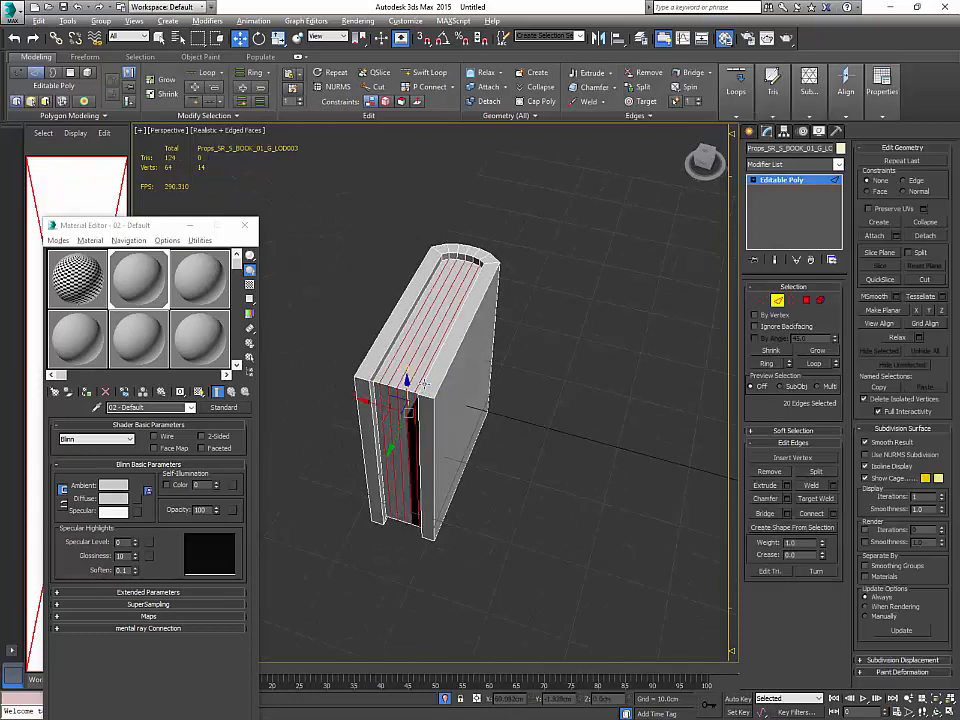
{"action": "middle_click_drag", "start_coordinate": [352, 382], "coordinate": [416, 374], "text": "alt"}
{"action": "left_click", "coordinate": [446, 259]}
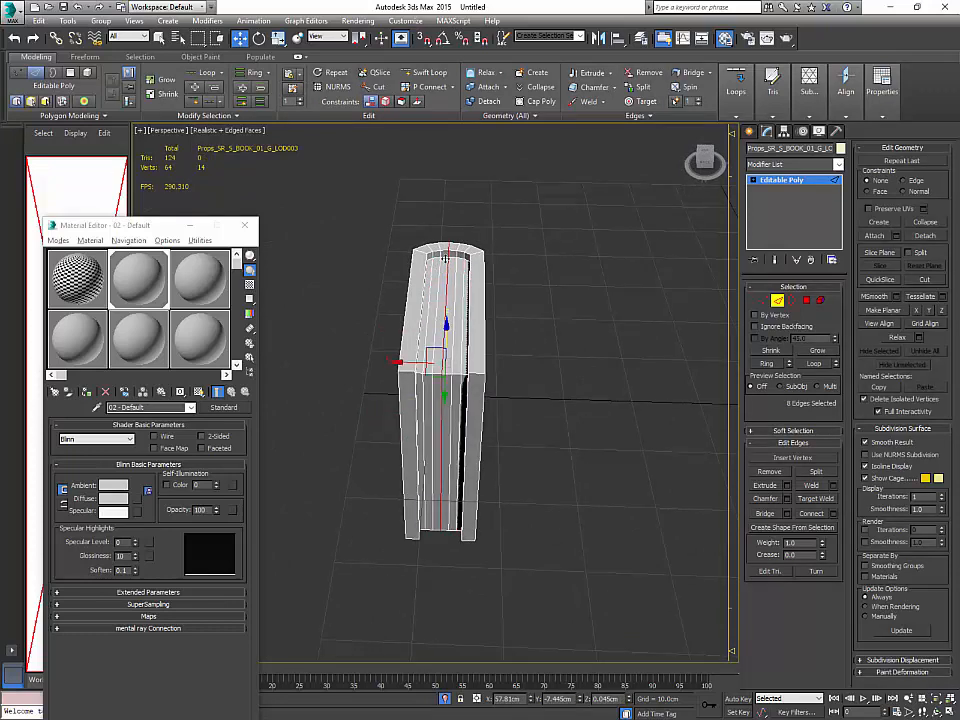
{"action": "double_click", "coordinate": [452, 260]}
{"action": "middle_click_drag", "start_coordinate": [474, 285], "coordinate": [493, 308], "text": "alt"}
{"action": "double_click", "coordinate": [499, 284], "text": "ctrl"}
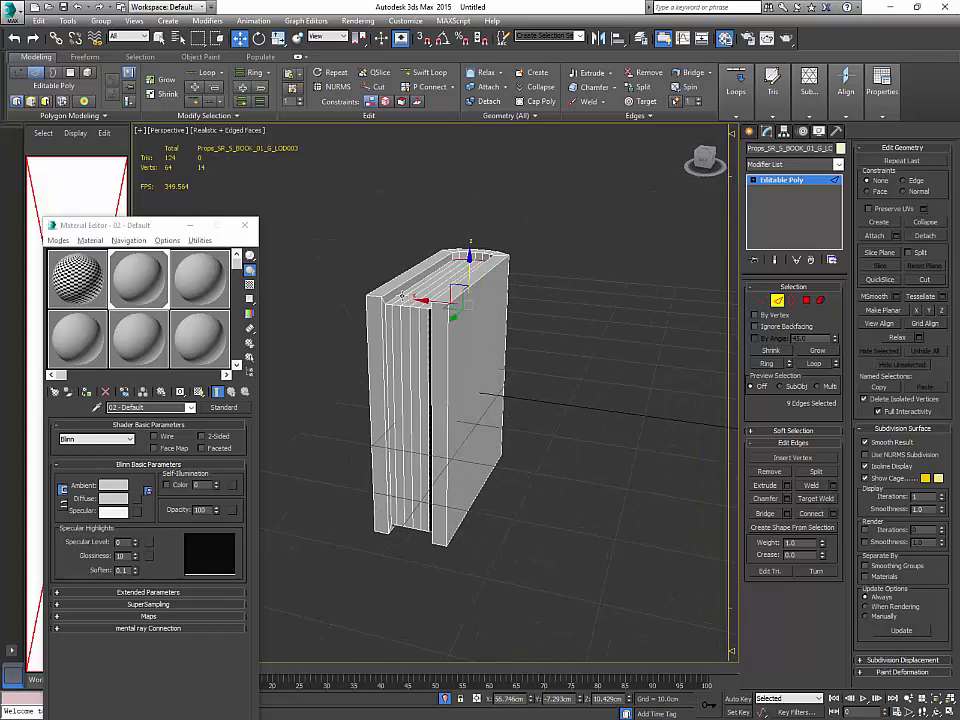
{"action": "left_click", "coordinate": [400, 297], "text": "ctrl"}
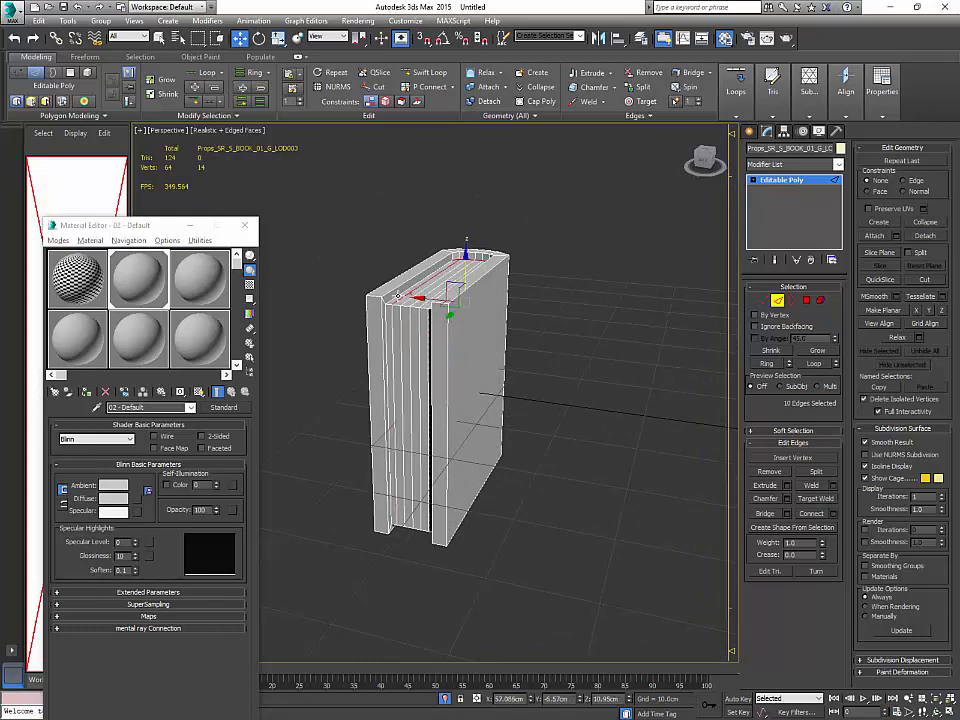
{"action": "double_click", "coordinate": [400, 298], "text": "ctrl"}
{"action": "middle_click_drag", "start_coordinate": [409, 313], "coordinate": [425, 259], "text": "alt"}
{"action": "middle_click_drag", "start_coordinate": [459, 350], "coordinate": [462, 504], "text": "alt"}
{"action": "double_click", "coordinate": [460, 501], "text": "ctrl"}
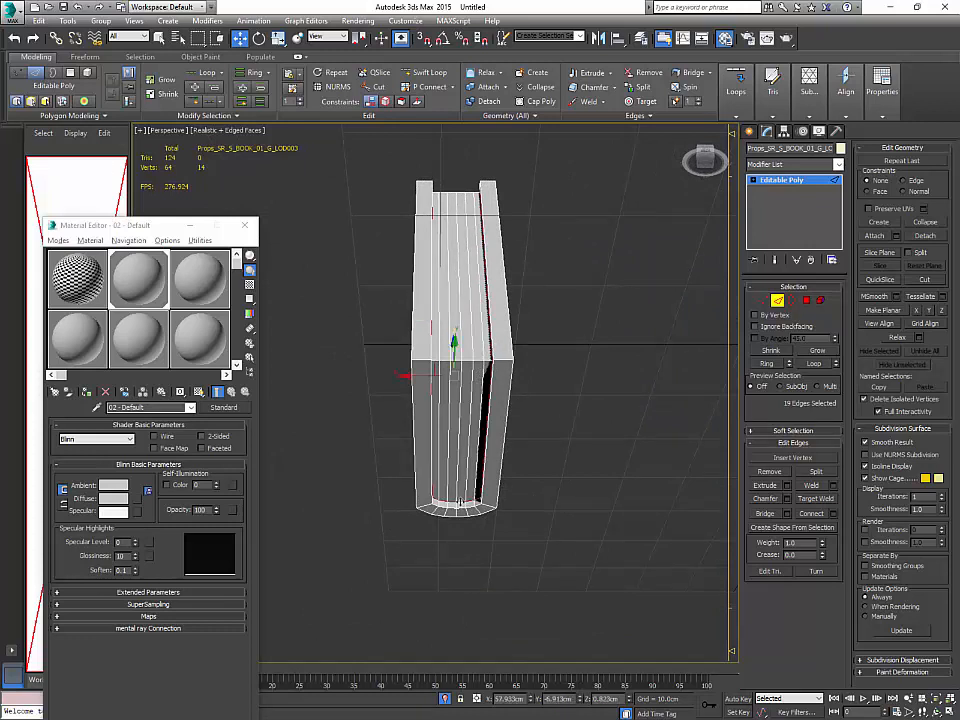
{"action": "key", "text": "ctrl+BackSpace"}
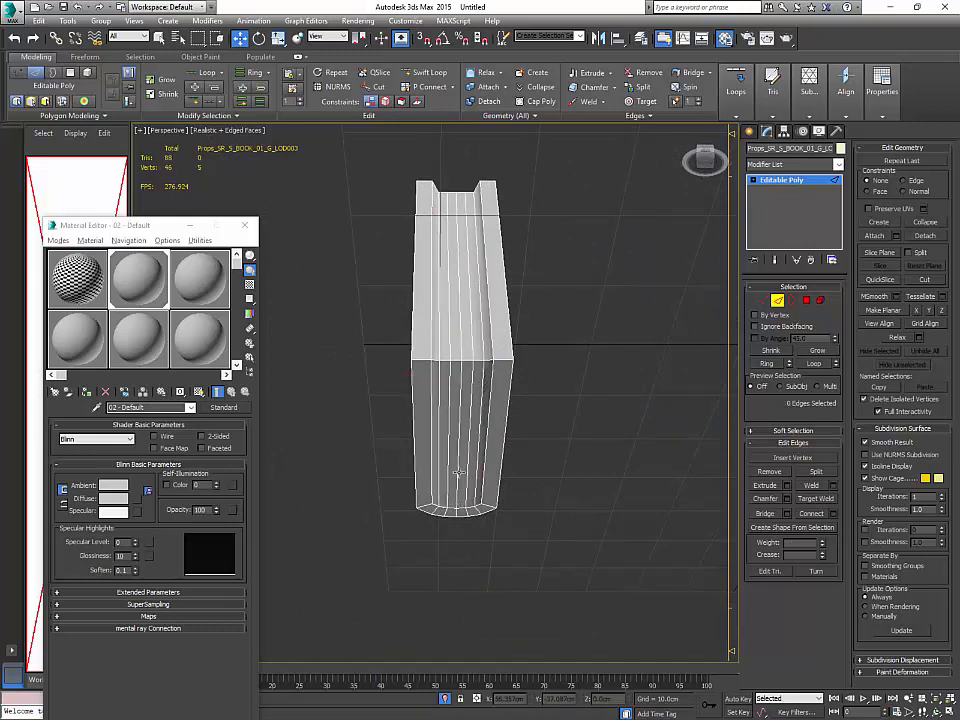
Step: Remove the five inner lengthwise edges between the two covers on the book's bottom face
{"action": "left_click", "coordinate": [439, 404]}
{"action": "left_click", "coordinate": [453, 397], "text": "ctrl"}
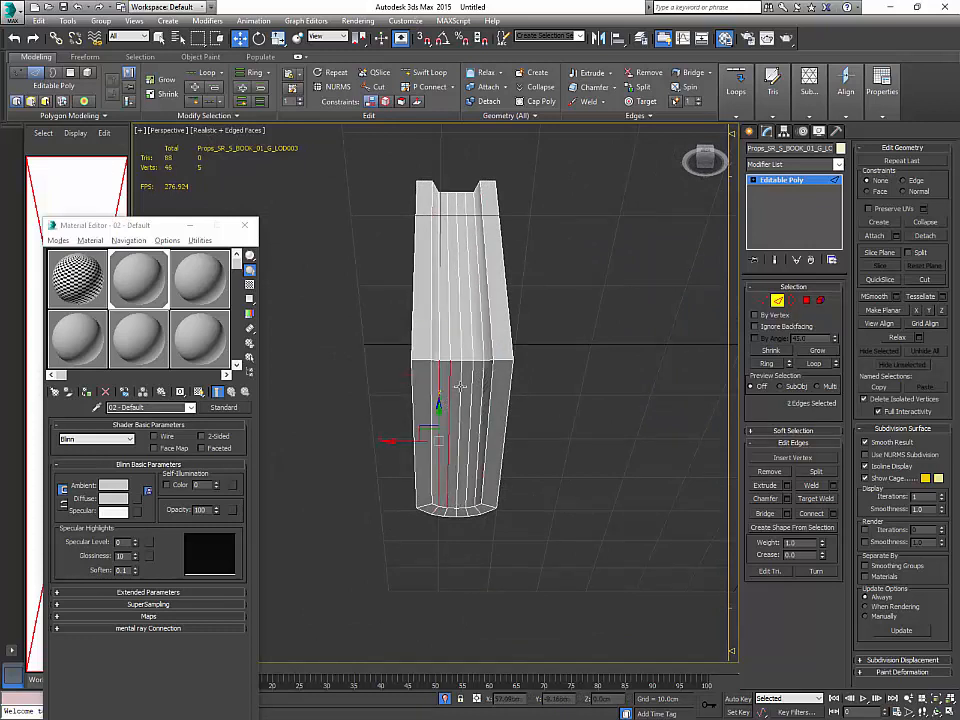
{"action": "left_click", "coordinate": [461, 386], "text": "ctrl"}
{"action": "left_click", "coordinate": [473, 379], "text": "ctrl"}
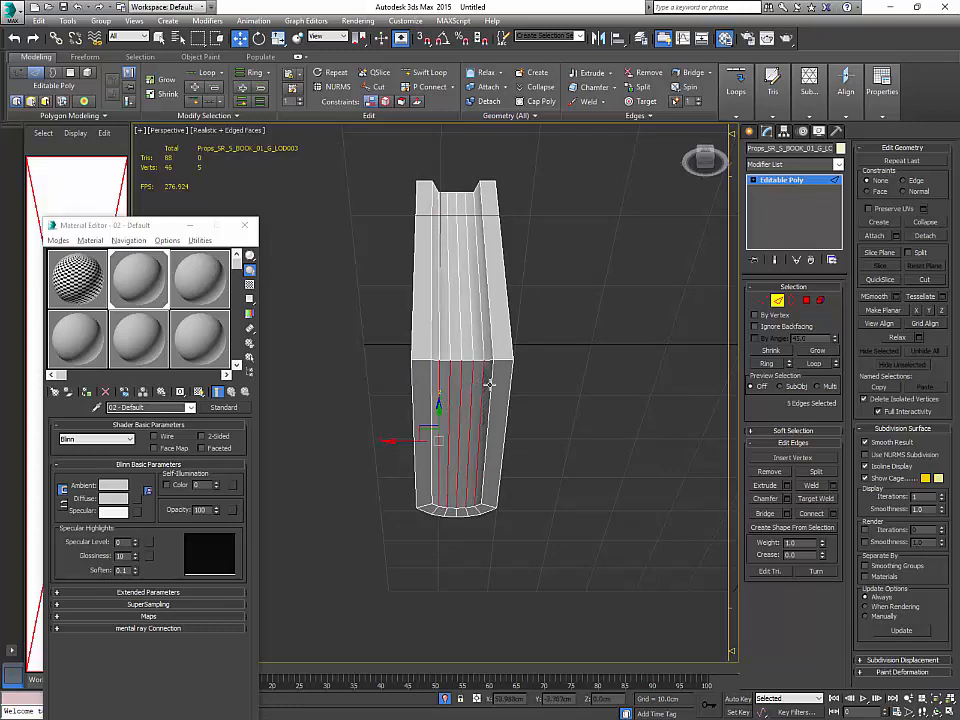
{"action": "key", "text": "ctrl+BackSpace"}
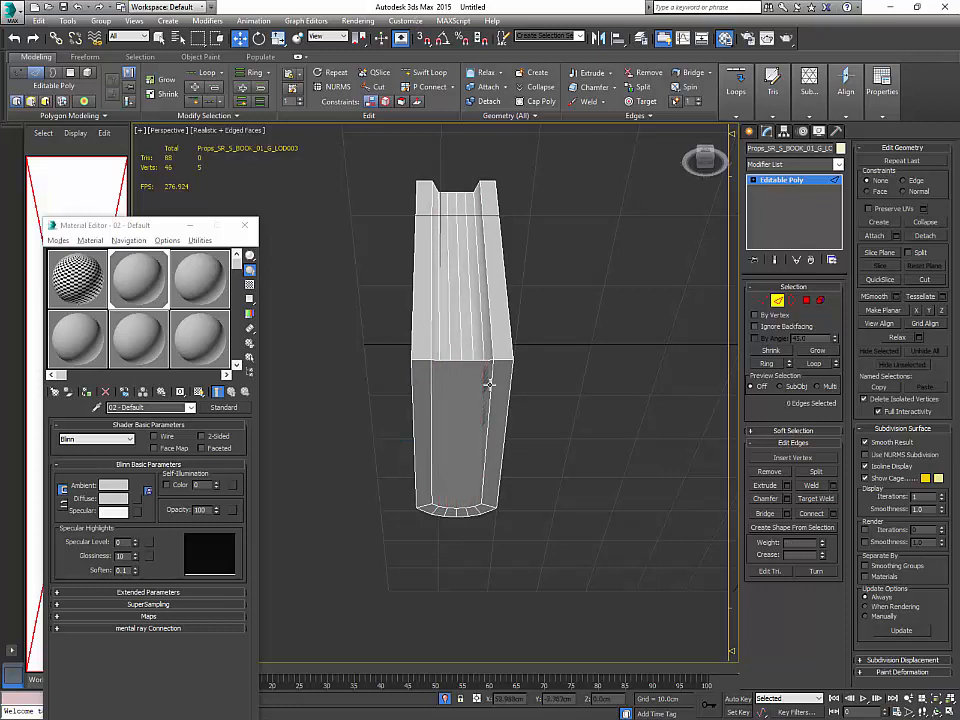
Step: Remove the five inner vertical edges between the two covers on the fore-edge side opposite the spine
{"action": "left_click", "coordinate": [438, 336]}
{"action": "left_click", "coordinate": [450, 336], "text": "ctrl"}
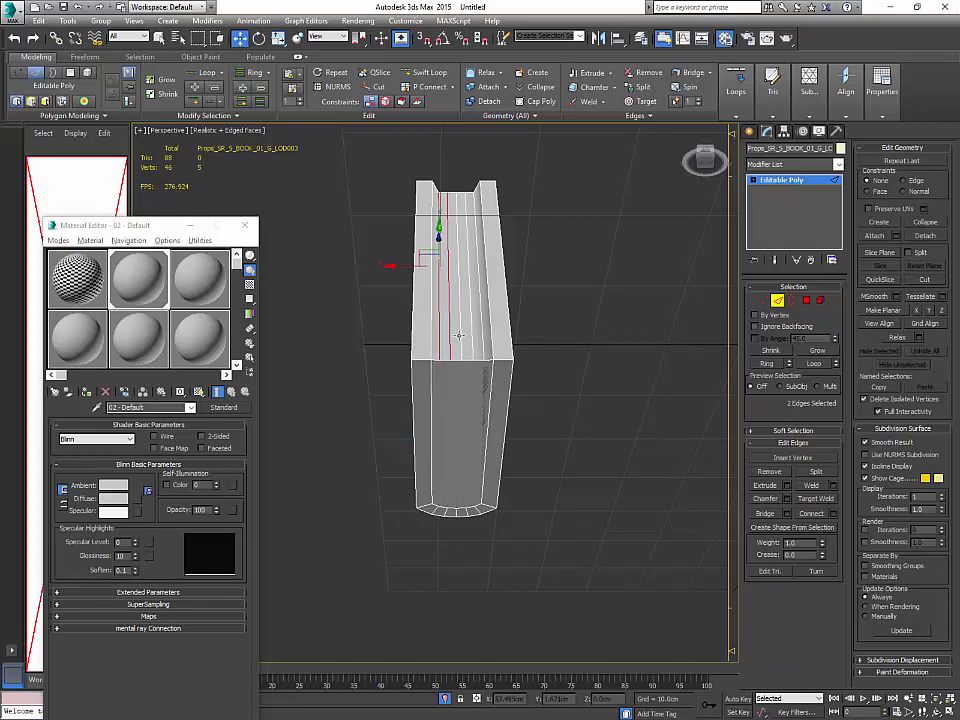
{"action": "left_click", "coordinate": [462, 336], "text": "ctrl"}
{"action": "left_click", "coordinate": [473, 336], "text": "ctrl"}
{"action": "left_click", "coordinate": [481, 331], "text": "ctrl"}
{"action": "middle_click_drag", "start_coordinate": [516, 338], "coordinate": [485, 382], "text": "alt"}
{"action": "scroll", "coordinate": [544, 367], "scroll_direction": "down", "scroll_amount": 2}
{"action": "key", "text": "ctrl+BackSpace"}
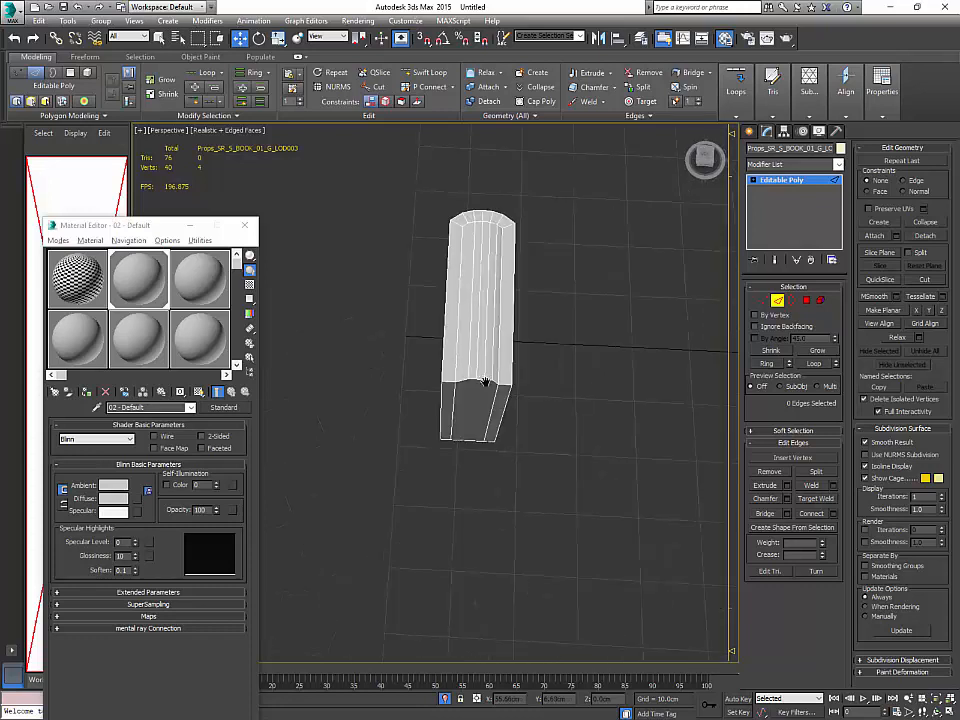
Step: Remove the inner lengthwise page edges between the two covers on the book's top face
{"action": "scroll", "coordinate": [485, 382], "scroll_direction": "up", "scroll_amount": 3}
{"action": "left_click", "coordinate": [449, 388]}
{"action": "left_click", "coordinate": [486, 388], "text": "ctrl"}
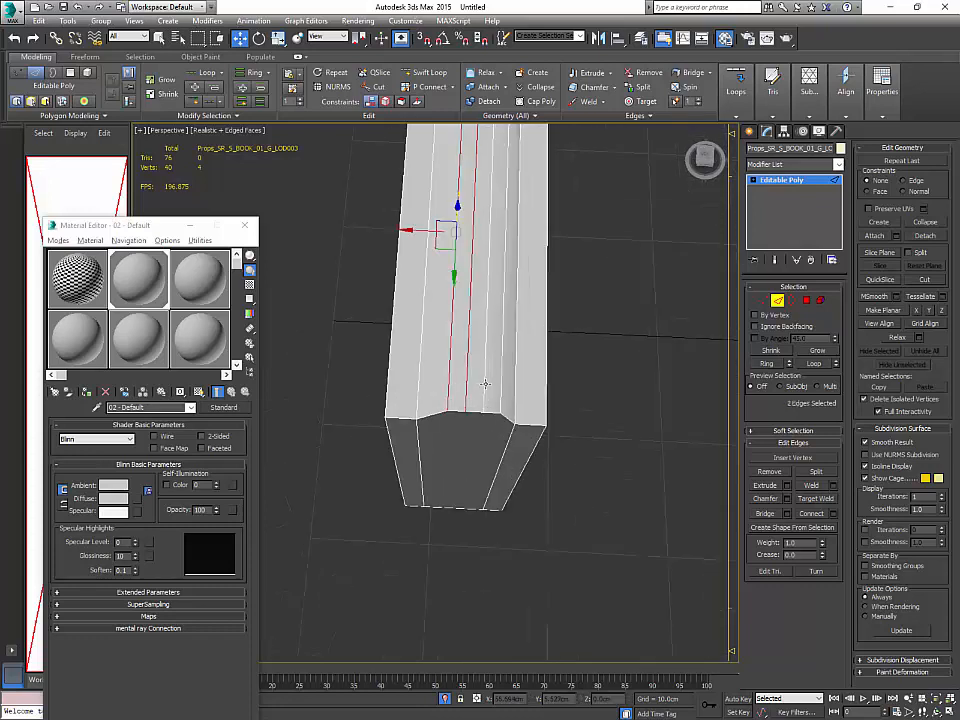
{"action": "key", "text": "ctrl+BackSpace"}
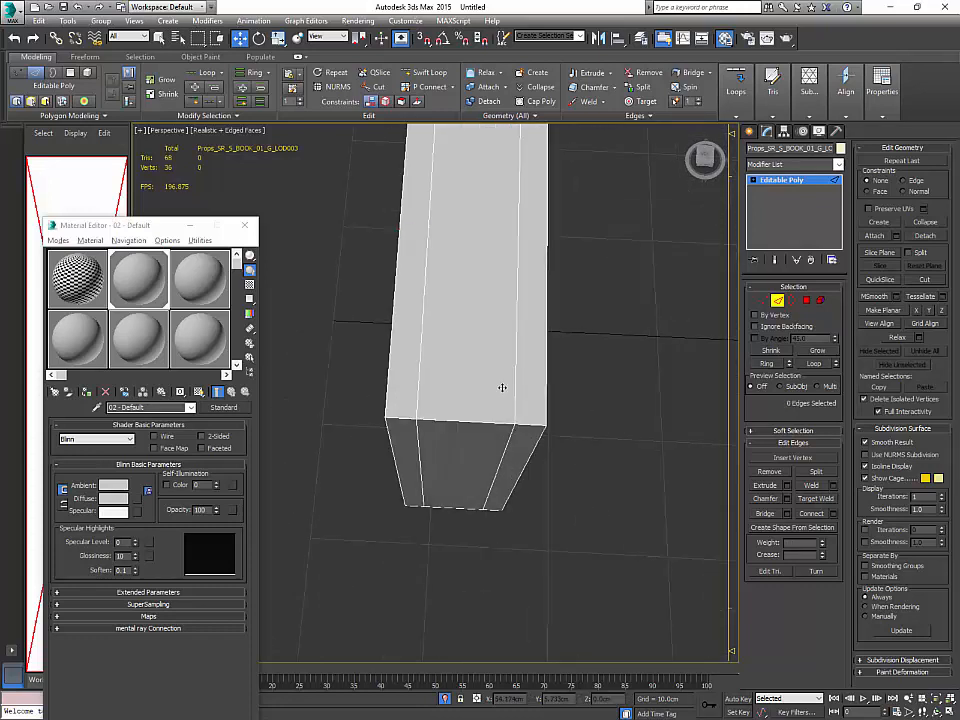
Step: Remove the two long edges separating the covers from the pages on the book's top face
{"action": "scroll", "coordinate": [502, 390], "scroll_direction": "down", "scroll_amount": 3}
{"action": "middle_click_drag", "start_coordinate": [505, 406], "coordinate": [485, 380], "text": "alt"}
{"action": "scroll", "coordinate": [440, 372], "scroll_direction": "up", "scroll_amount": 2}
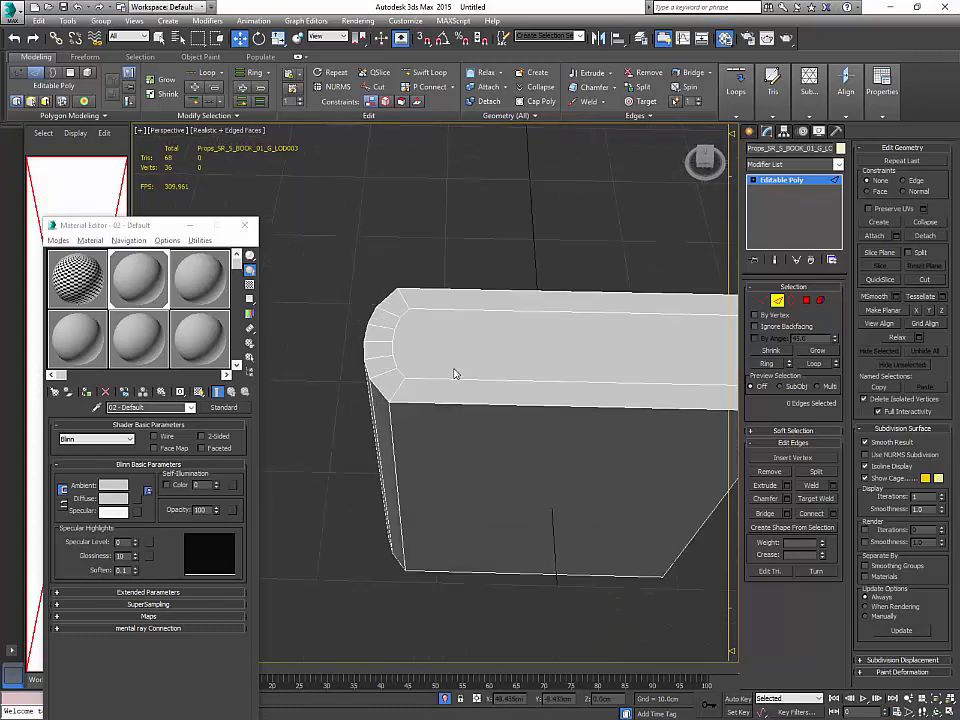
{"action": "left_click", "coordinate": [461, 377]}
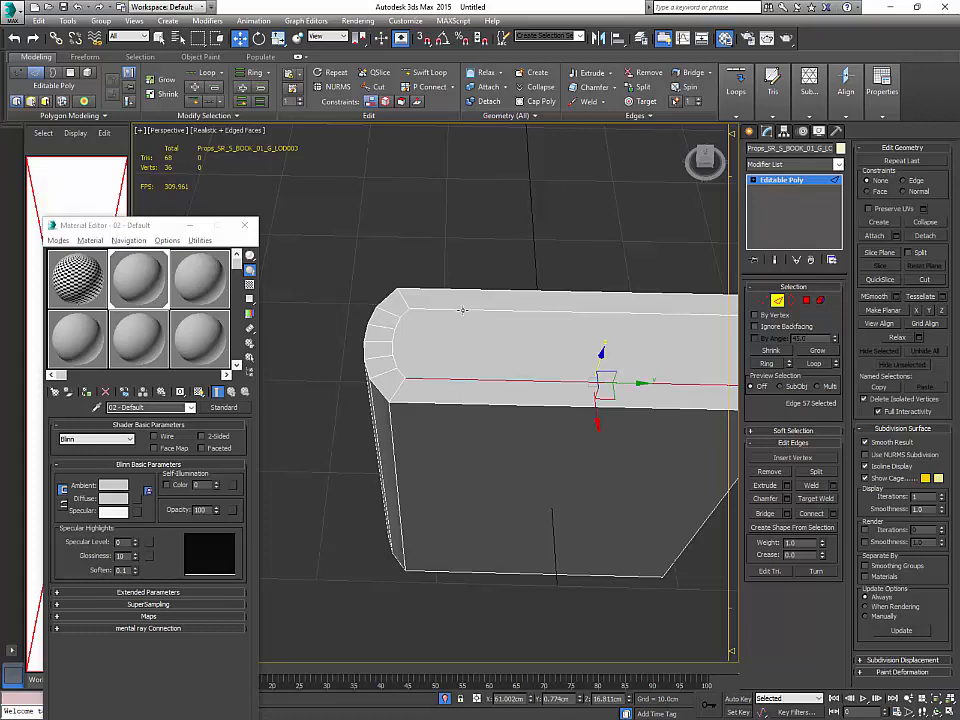
{"action": "left_click", "coordinate": [471, 310], "text": "ctrl"}
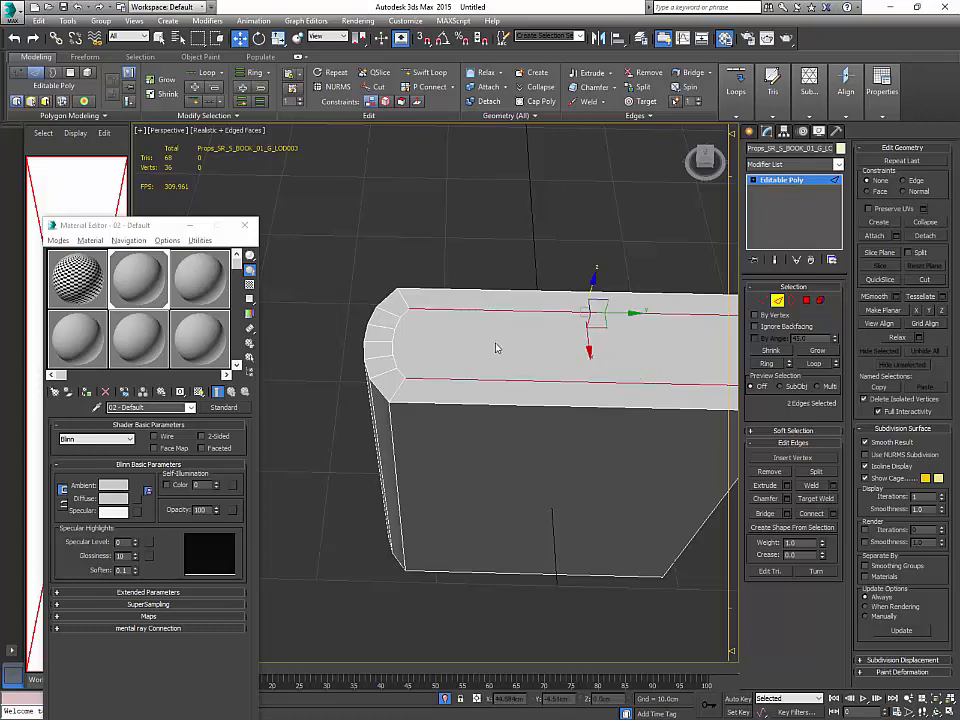
{"action": "scroll", "coordinate": [439, 349], "scroll_direction": "down", "scroll_amount": 3}
{"action": "middle_click_drag", "start_coordinate": [439, 349], "coordinate": [438, 360], "text": "alt"}
{"action": "key", "text": "ctrl+BackSpace"}
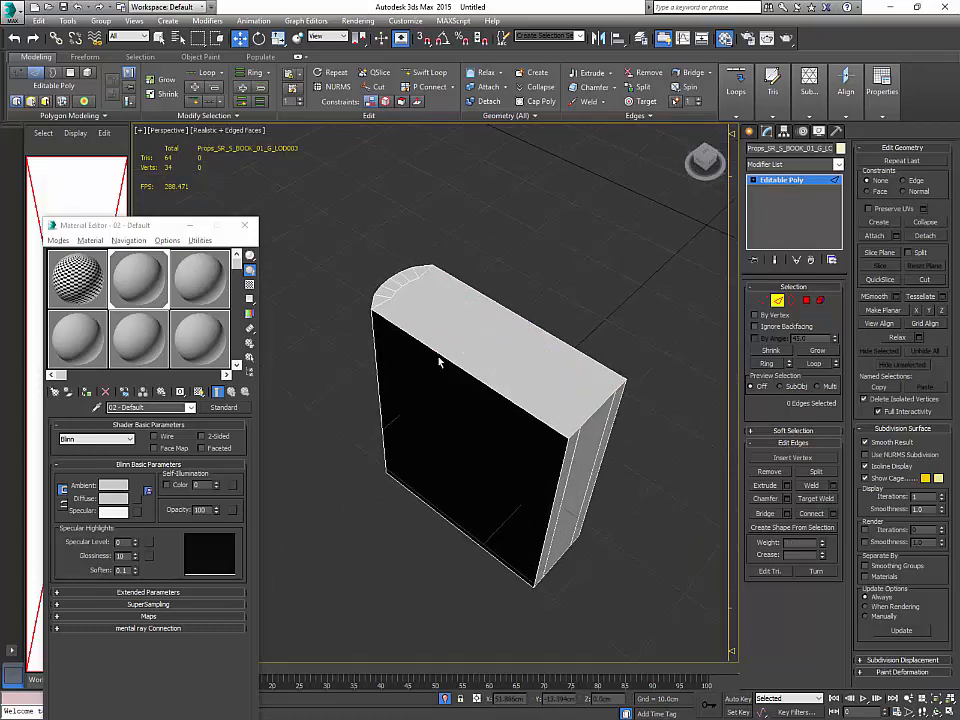
Step: Remove the two long edges separating the covers from the pages on the book's bottom face
{"action": "middle_click_drag", "start_coordinate": [575, 448], "coordinate": [532, 446], "text": "alt"}
{"action": "left_click", "coordinate": [530, 450]}
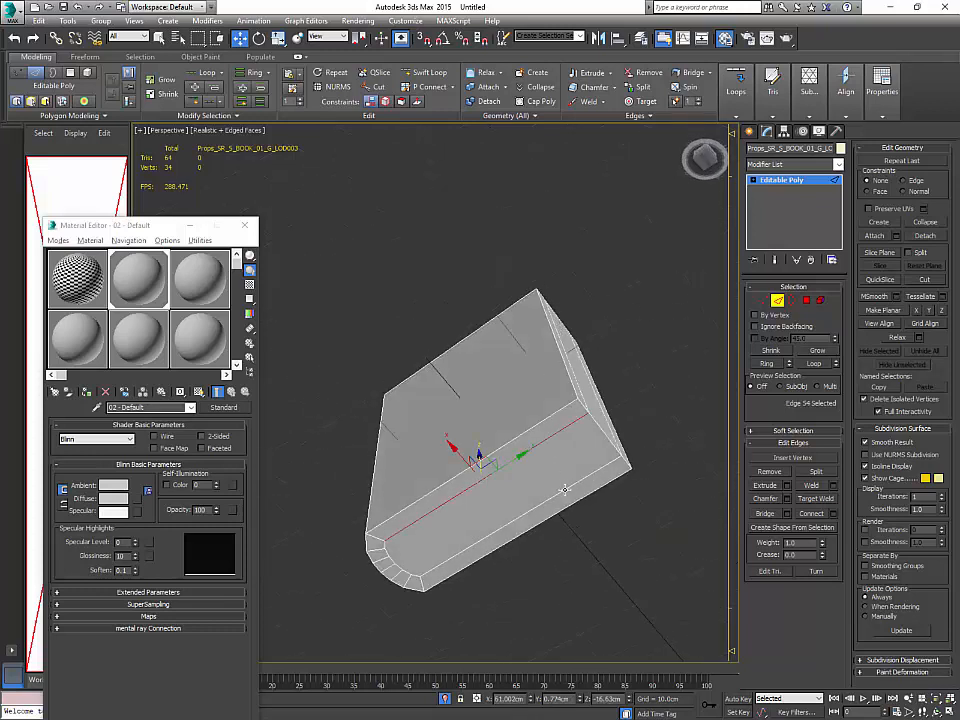
{"action": "left_click", "coordinate": [564, 490], "text": "ctrl"}
{"action": "key", "text": "ctrl+BackSpace"}
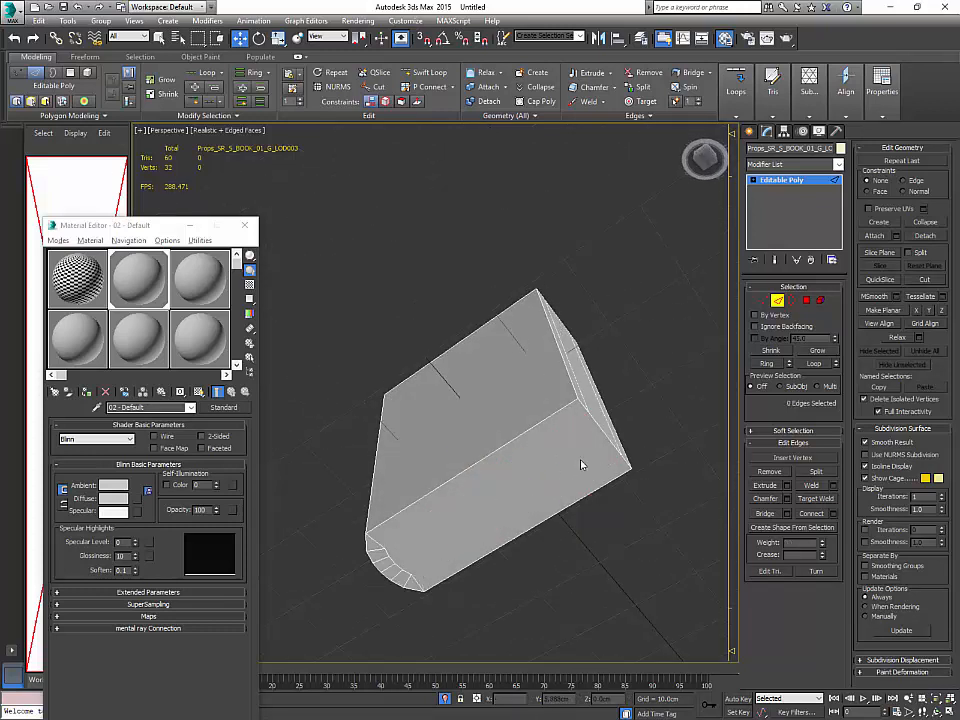
Step: Remove the two vertical edges separating the covers from the pages on the fore-edge face
{"action": "left_click", "coordinate": [586, 407]}
{"action": "middle_click_drag", "start_coordinate": [586, 407], "coordinate": [618, 383], "text": "alt"}
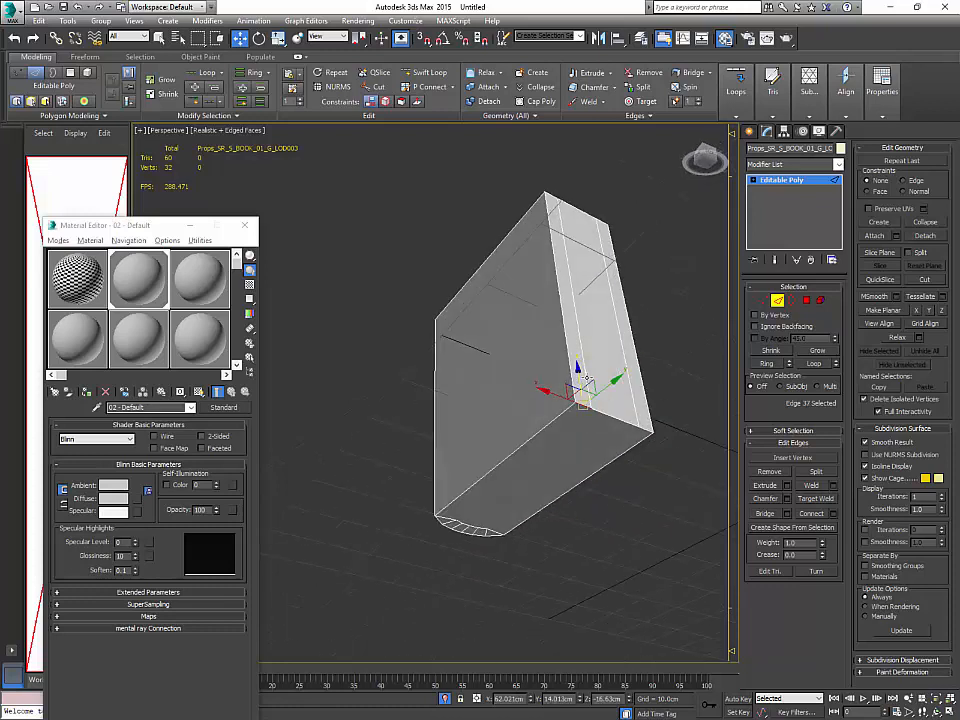
{"action": "left_click", "coordinate": [625, 369], "text": "ctrl"}
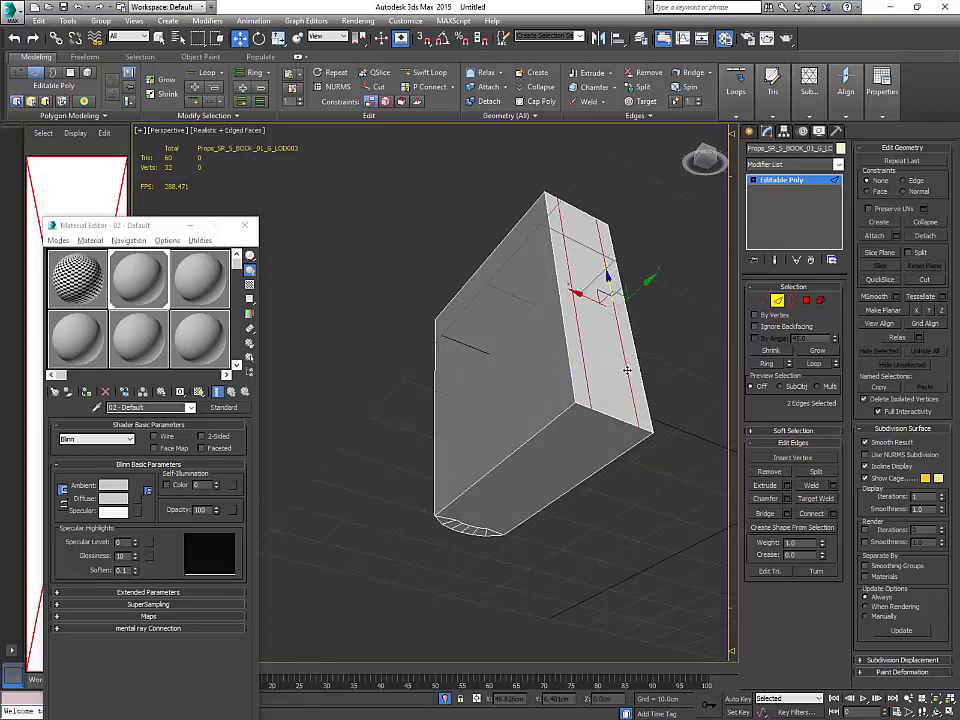
{"action": "key", "text": "ctrl+BackSpace"}
Step: Remove the short radial edges and their inner vertices from the rounded spine's bottom end
{"action": "middle_click_drag", "start_coordinate": [575, 358], "coordinate": [664, 476], "text": "alt"}
{"action": "scroll", "coordinate": [472, 444], "scroll_direction": "up", "scroll_amount": 5}
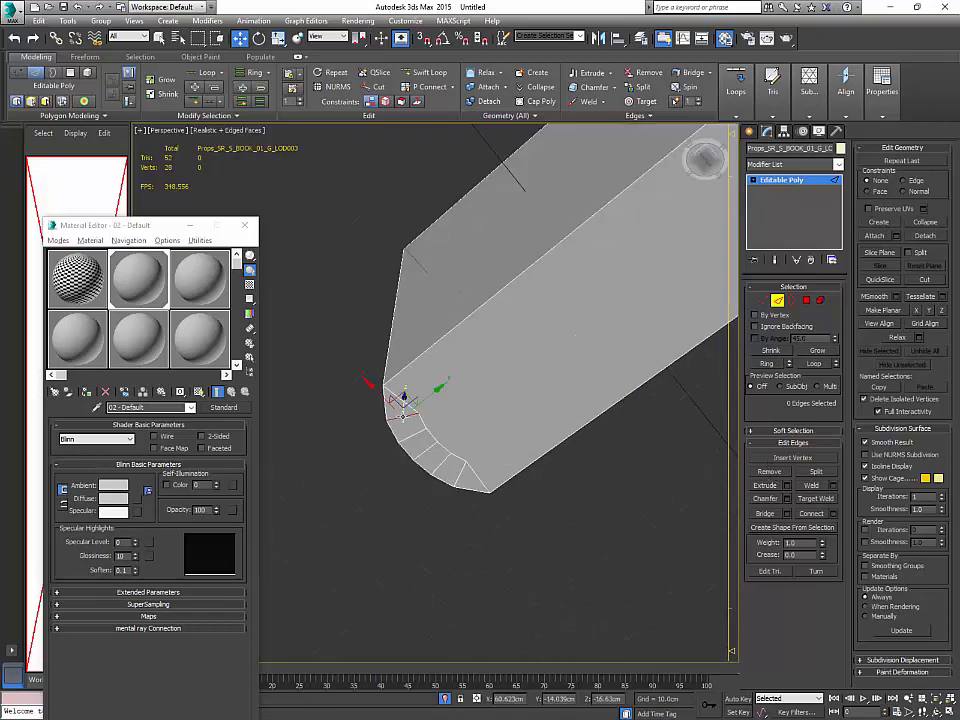
{"action": "middle_click_drag", "start_coordinate": [300, 300], "coordinate": [345, 327], "text": "alt"}
{"action": "key", "text": "1"}
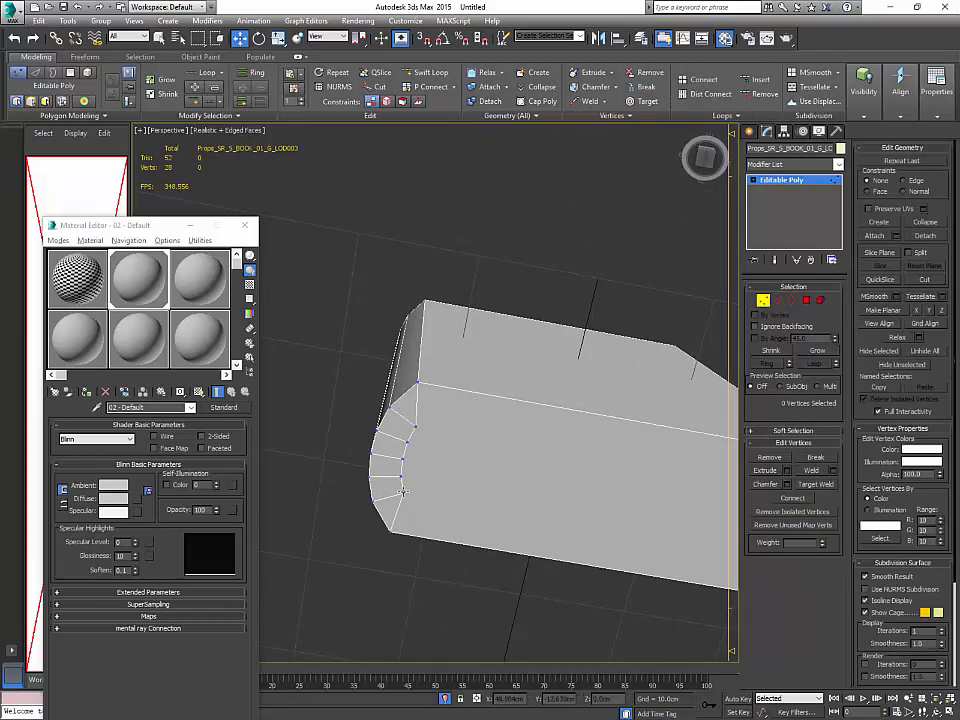
{"action": "left_click_drag", "start_coordinate": [399, 483], "coordinate": [404, 460]}
{"action": "left_click", "coordinate": [404, 451], "text": "ctrl"}
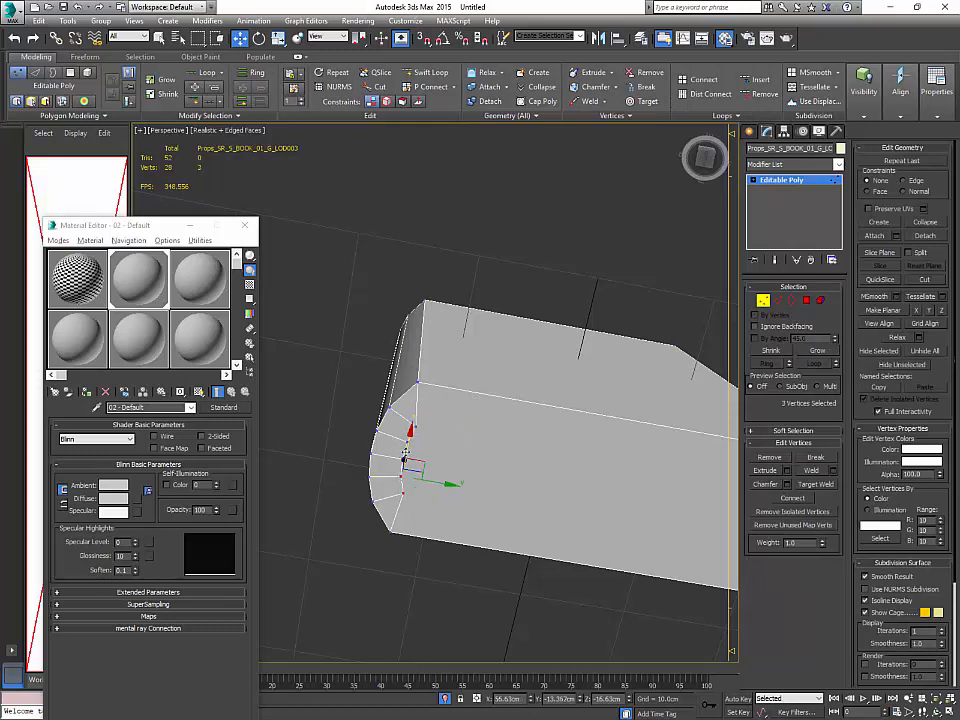
{"action": "key", "text": "q"}
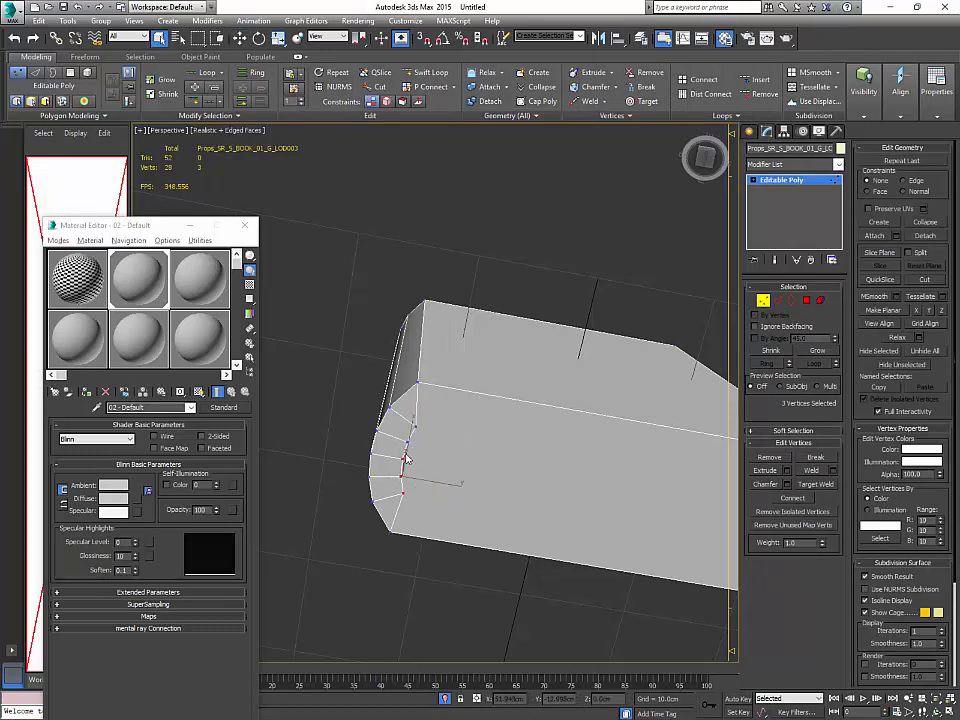
{"action": "key", "text": "2"}
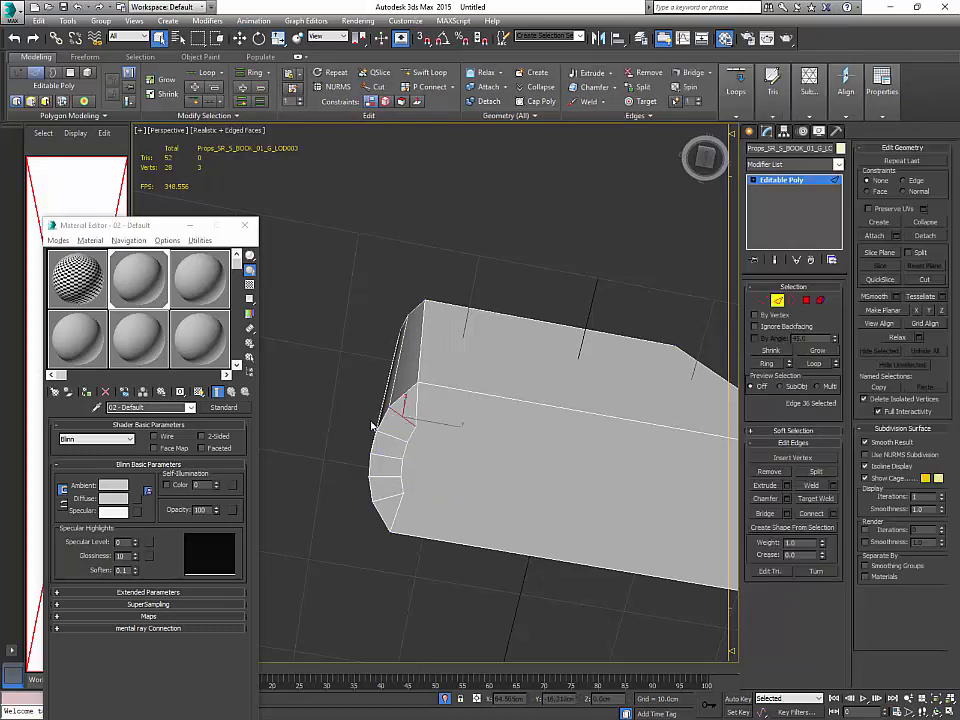
{"action": "left_click", "coordinate": [390, 455], "text": "ctrl"}
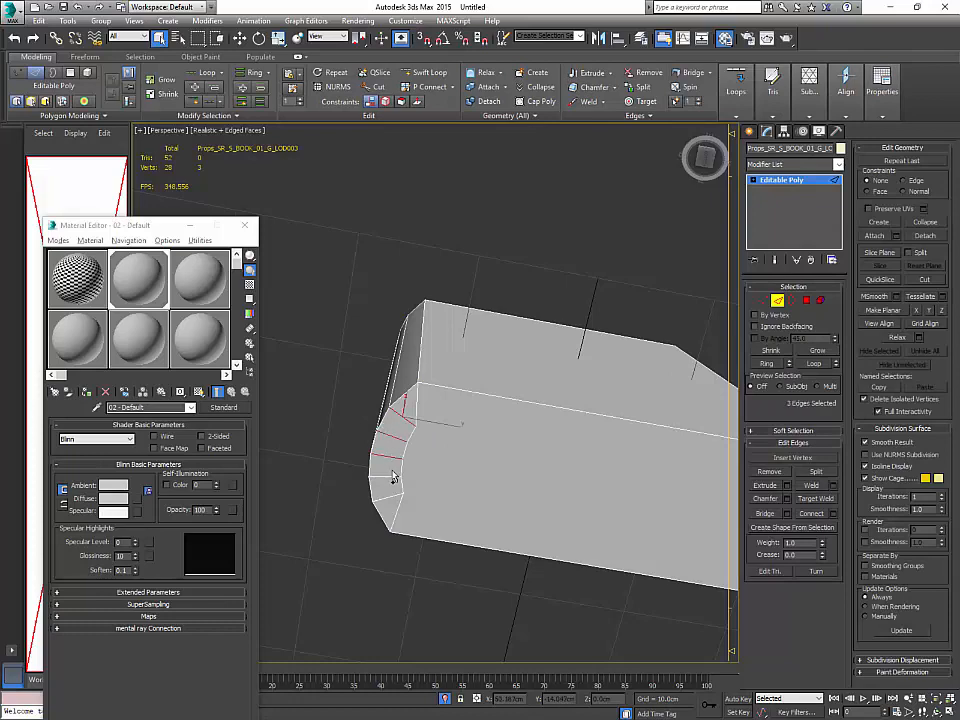
{"action": "key", "text": "ctrl+BackSpace"}
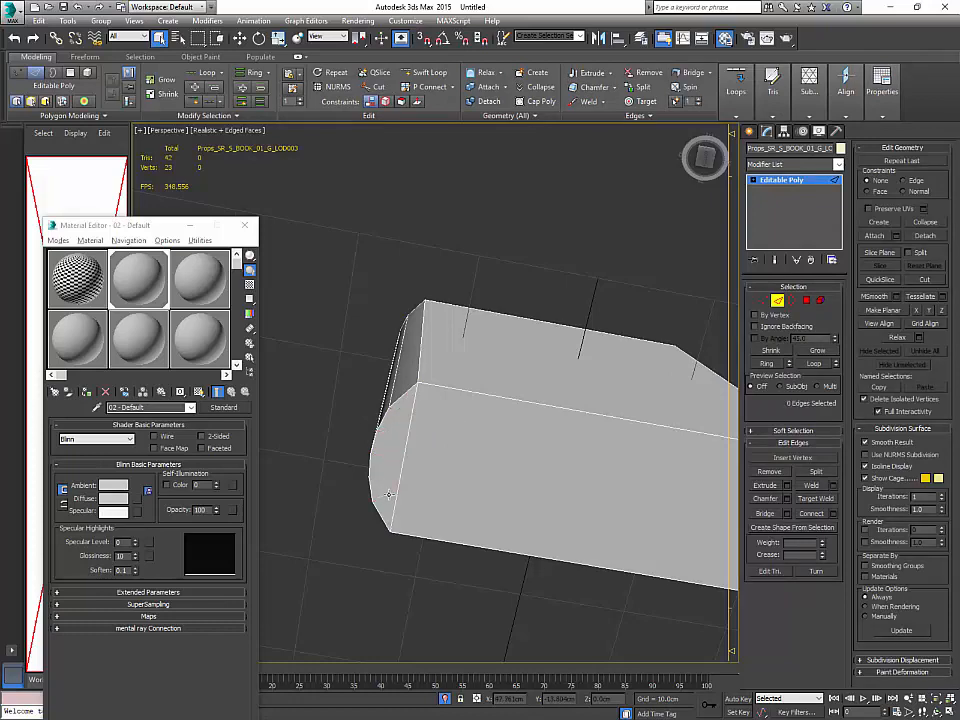
Step: Connect opposite vertex pairs across the curved spine's bottom end
{"action": "key", "text": "1"}
{"action": "middle_click_drag", "start_coordinate": [405, 486], "coordinate": [449, 474], "text": "alt"}
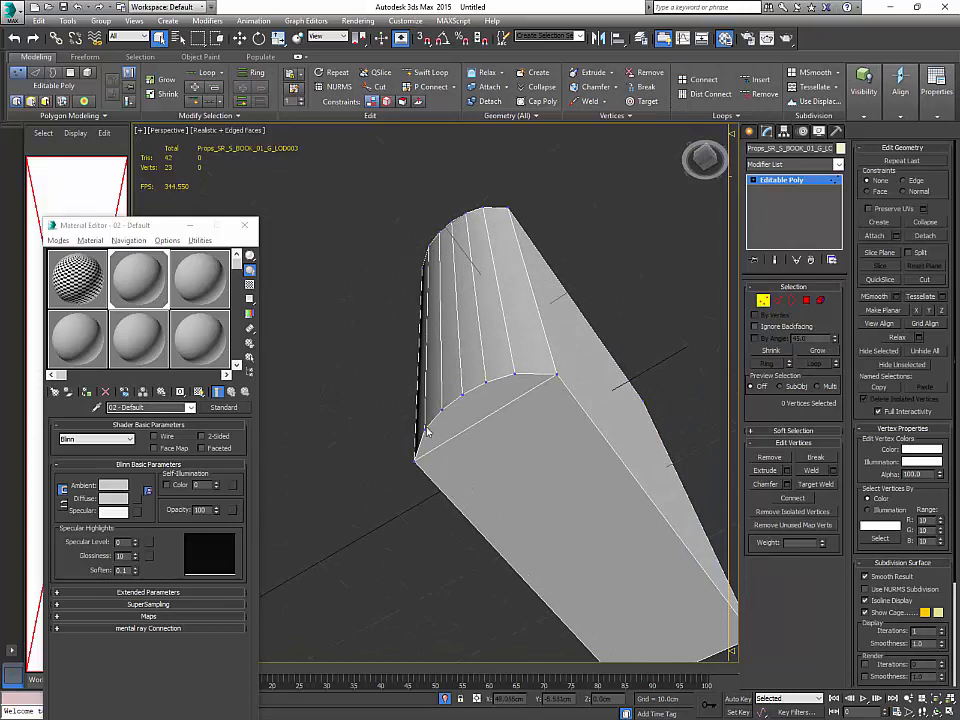
{"action": "left_click", "coordinate": [467, 372]}
{"action": "left_click", "coordinate": [515, 373], "text": "ctrl"}
{"action": "left_click", "coordinate": [790, 498]}
{"action": "left_click", "coordinate": [449, 410]}
{"action": "left_click", "coordinate": [487, 382], "text": "ctrl"}
Step: Remove the five short radial edges and their inner vertices from the rounded spine's top end
{"action": "middle_click_drag", "start_coordinate": [586, 374], "coordinate": [568, 460], "text": "alt"}
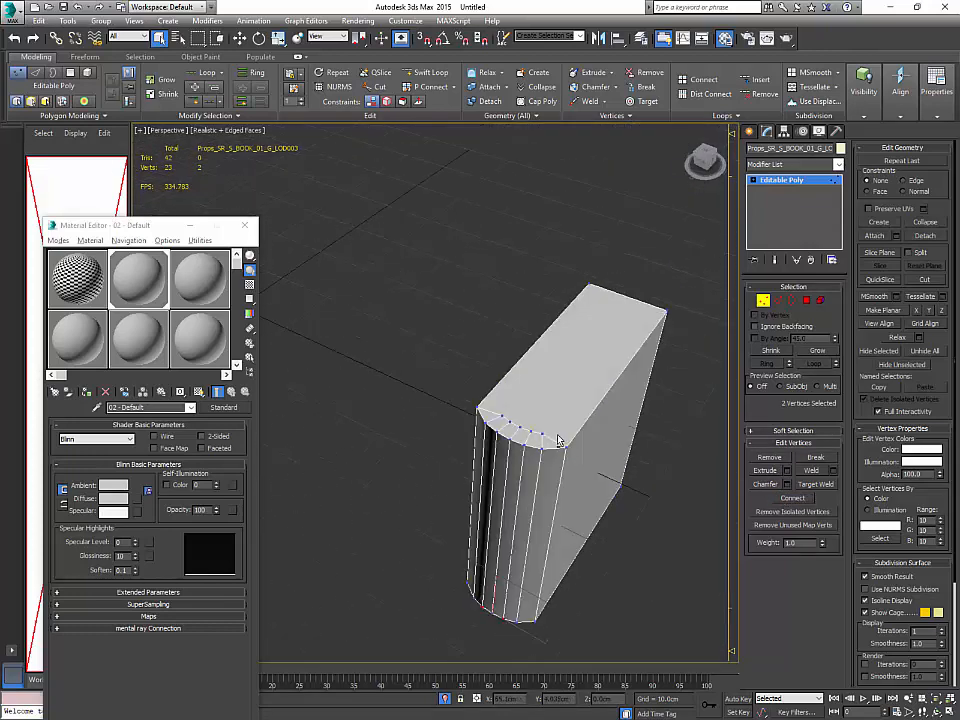
{"action": "scroll", "coordinate": [563, 456], "scroll_direction": "up", "scroll_amount": 3}
{"action": "left_click", "coordinate": [778, 300]}
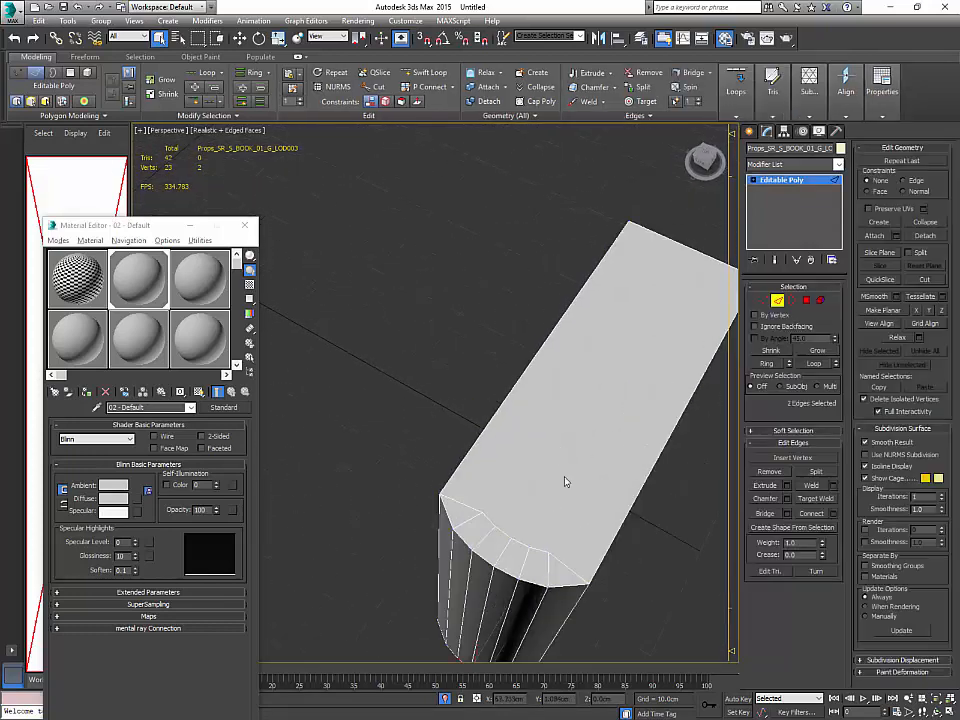
{"action": "left_click", "coordinate": [476, 514]}
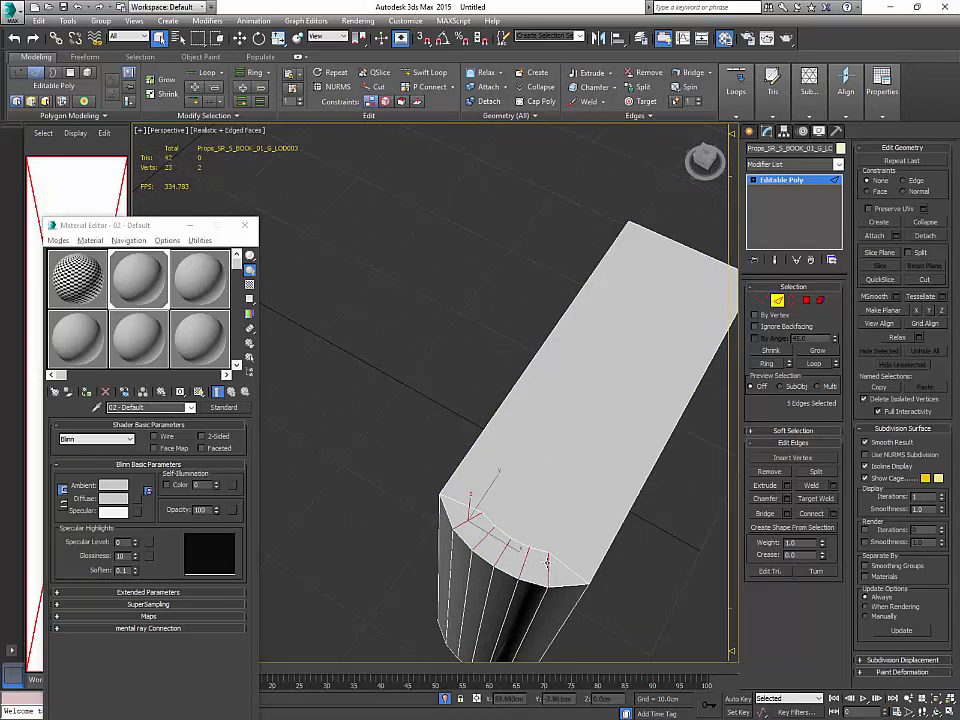
Step: Connect opposite vertex pairs across the curved spine's top end and clear the vertex selection
{"action": "key", "text": "1"}
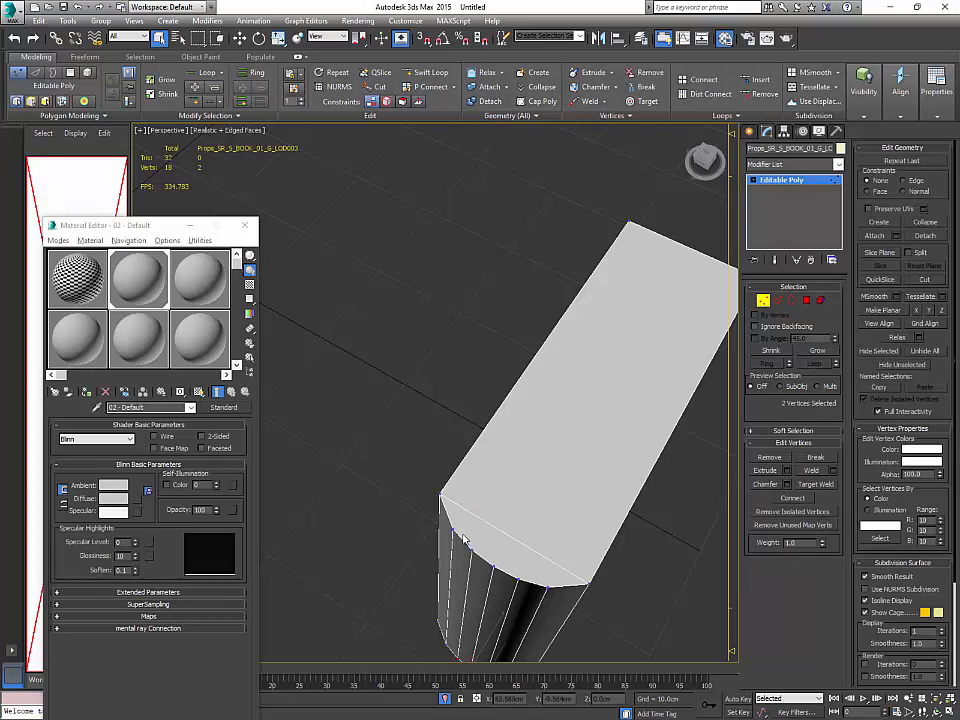
{"action": "left_click", "coordinate": [452, 529]}
{"action": "left_click", "coordinate": [547, 588], "text": "ctrl"}
{"action": "left_click", "coordinate": [519, 581]}
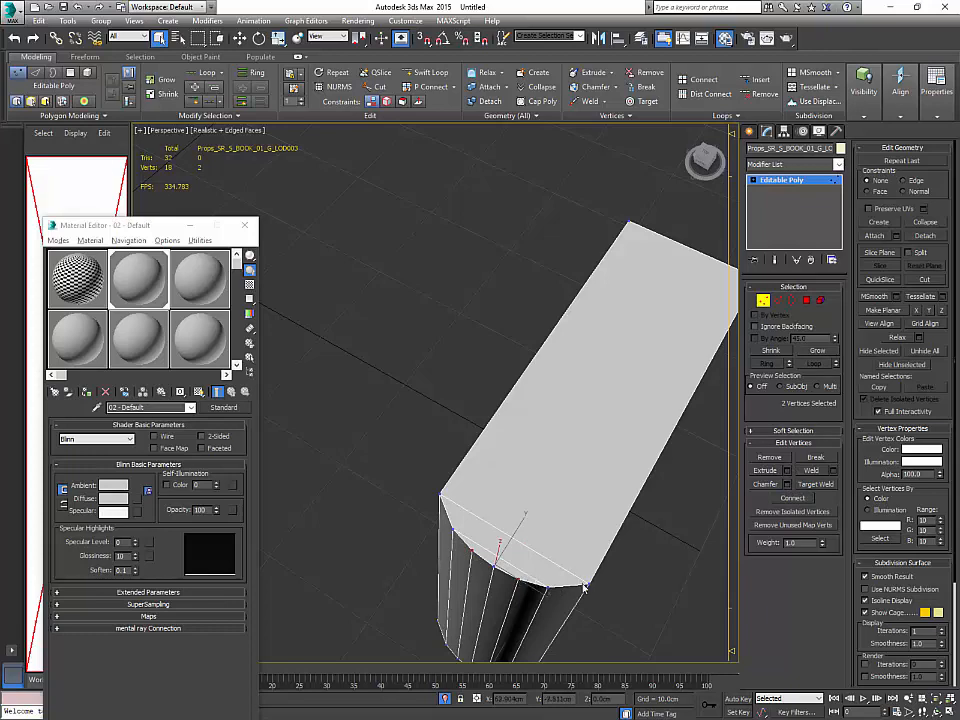
{"action": "middle_click_drag", "start_coordinate": [592, 582], "coordinate": [616, 504], "text": "alt"}
{"action": "scroll", "coordinate": [583, 499], "scroll_direction": "up", "scroll_amount": 3}
{"action": "left_click", "coordinate": [616, 504]}
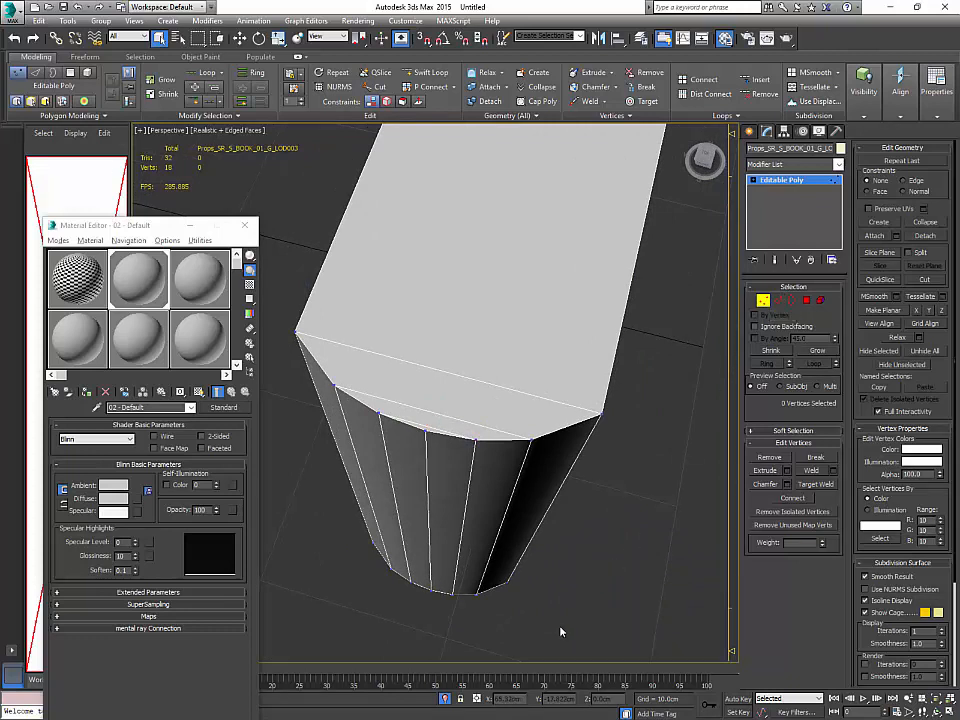
Step: Finish vertex editing on the LOD003 book, deselect it and end isolation to bring back the other book models
{"action": "key", "text": "1"}
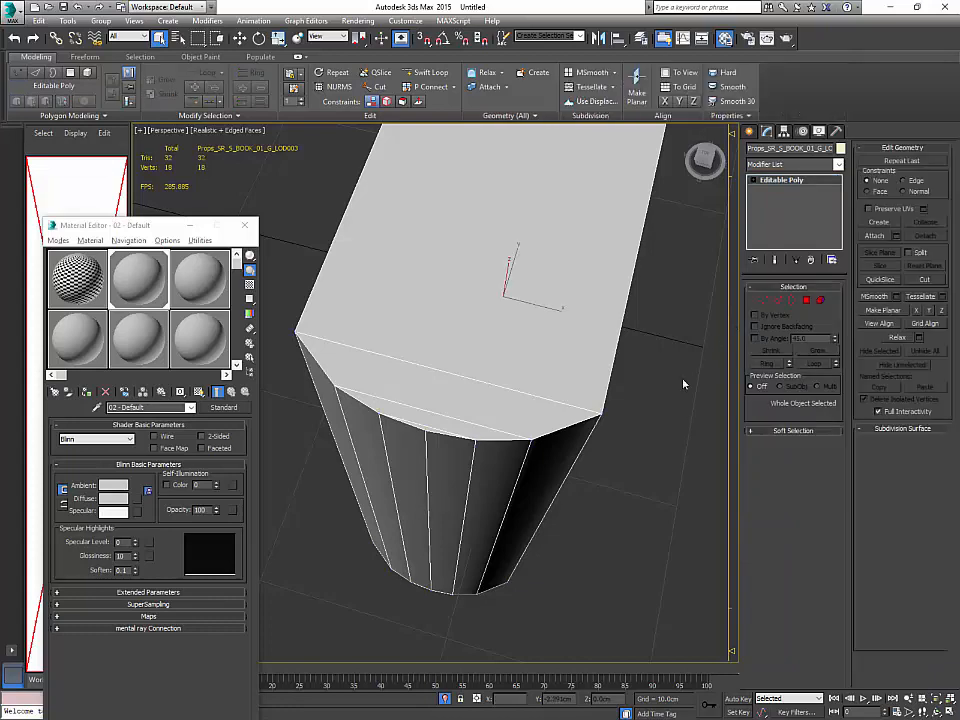
{"action": "left_click", "coordinate": [684, 384]}
{"action": "scroll", "coordinate": [684, 384], "scroll_direction": "down", "scroll_amount": 5}
{"action": "middle_click_drag", "start_coordinate": [684, 384], "coordinate": [590, 412]}
{"action": "scroll", "coordinate": [604, 409], "scroll_direction": "down", "scroll_amount": 4}
{"action": "right_click", "coordinate": [601, 402]}
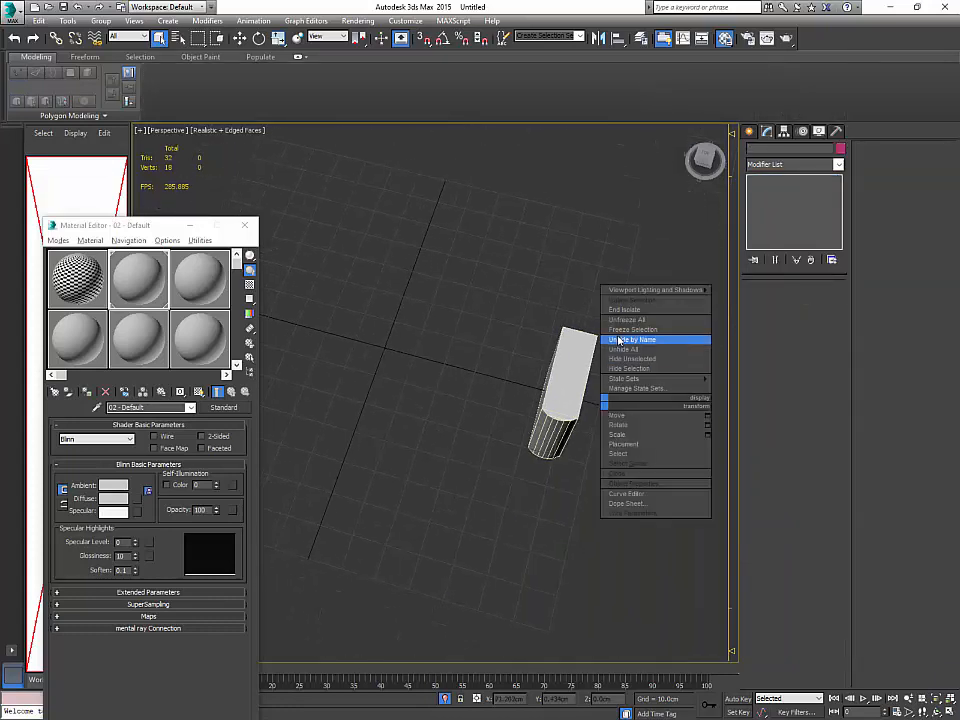
{"action": "left_click", "coordinate": [625, 309]}
{"action": "scroll", "coordinate": [609, 370], "scroll_direction": "down", "scroll_amount": 6}
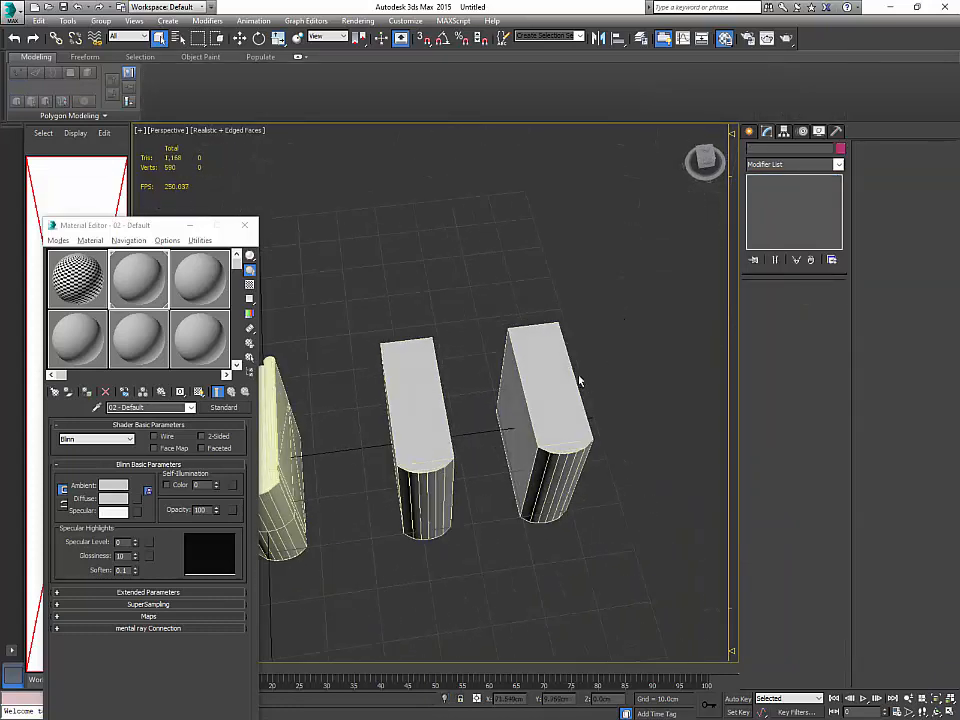
Step: Delete the plain middle book, Props_SR_S_BOOK_01_G_LOD2, standing between the detailed book and the LOD003 book
{"action": "left_click", "coordinate": [513, 415]}
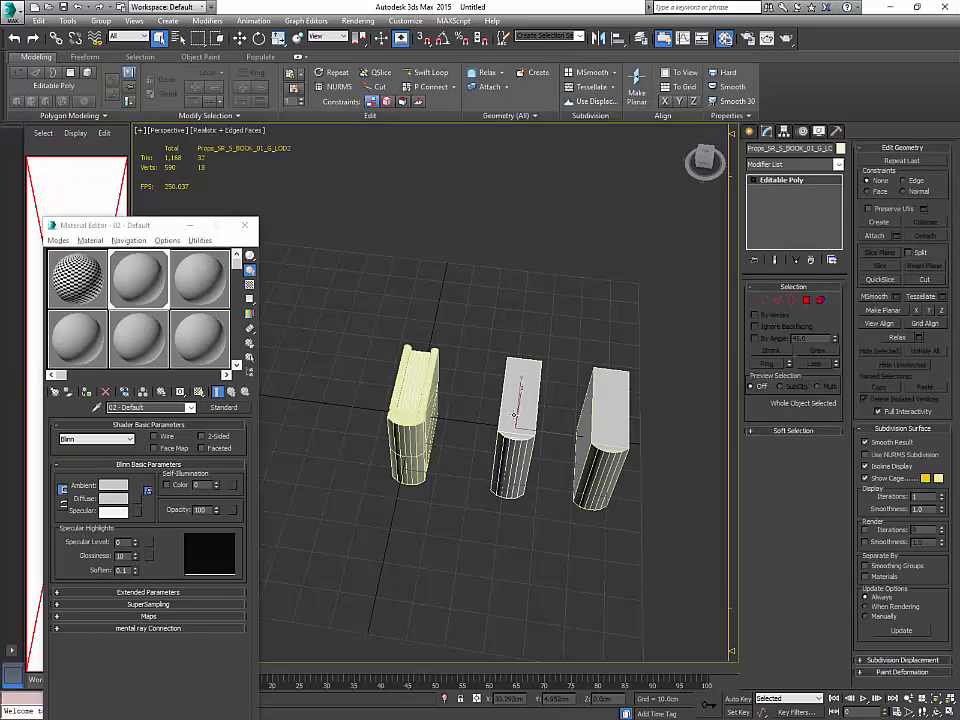
{"action": "middle_click_drag", "start_coordinate": [513, 415], "coordinate": [500, 301], "text": "alt"}
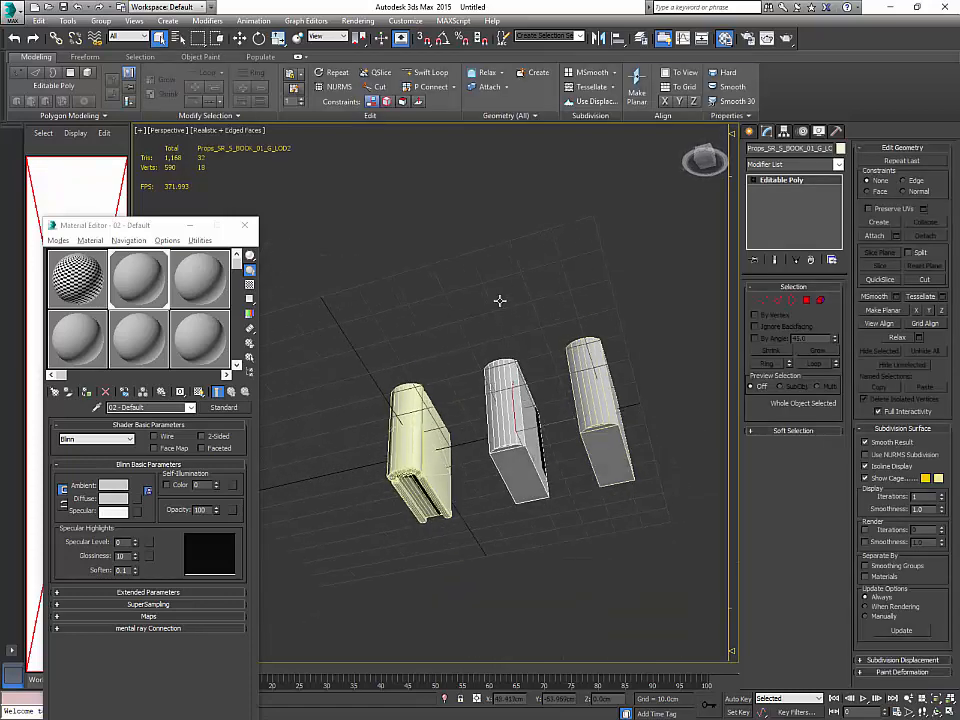
{"action": "key", "text": "Delete"}
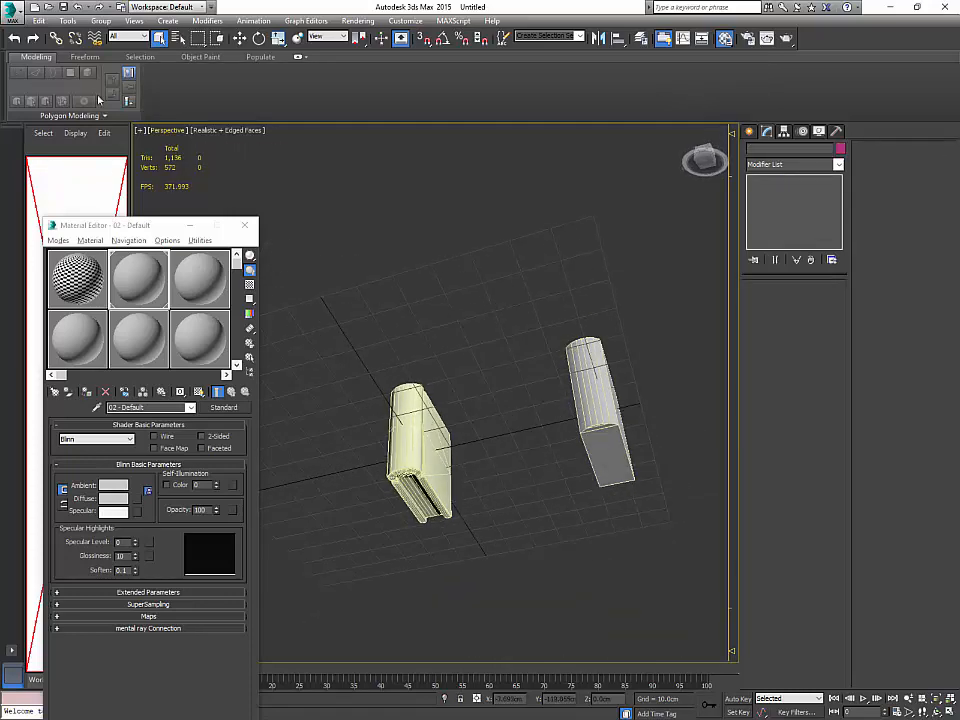
Step: Start a file import and browse to the Content folder of the StudyRoom project in Documents\Unreal Projects
{"action": "left_click", "coordinate": [14, 21]}
{"action": "left_click", "coordinate": [58, 180]}
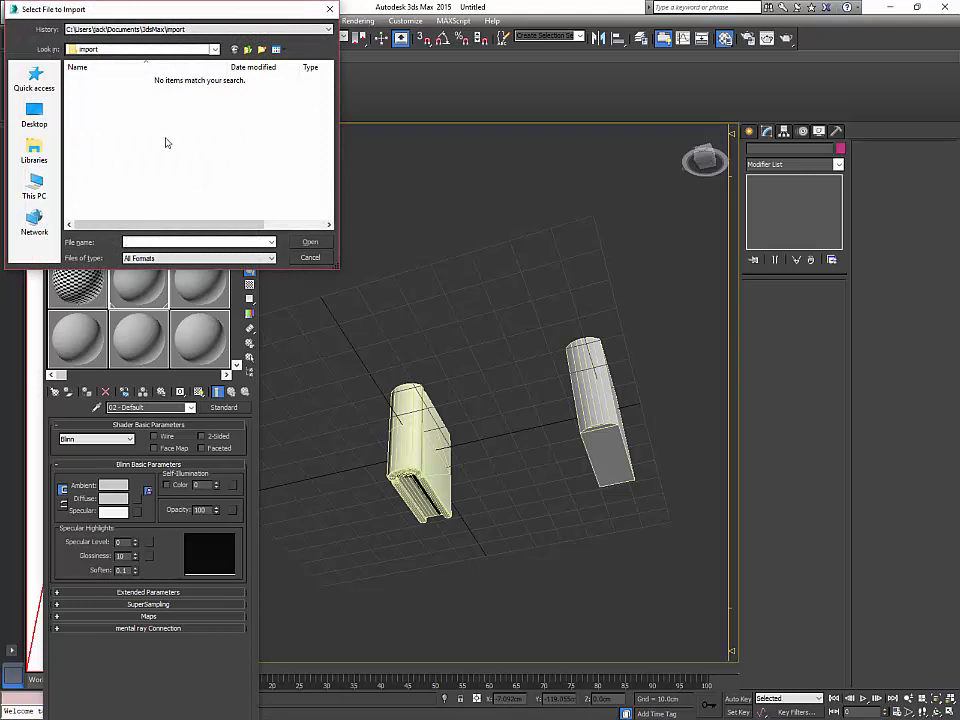
{"action": "left_click", "coordinate": [36, 186]}
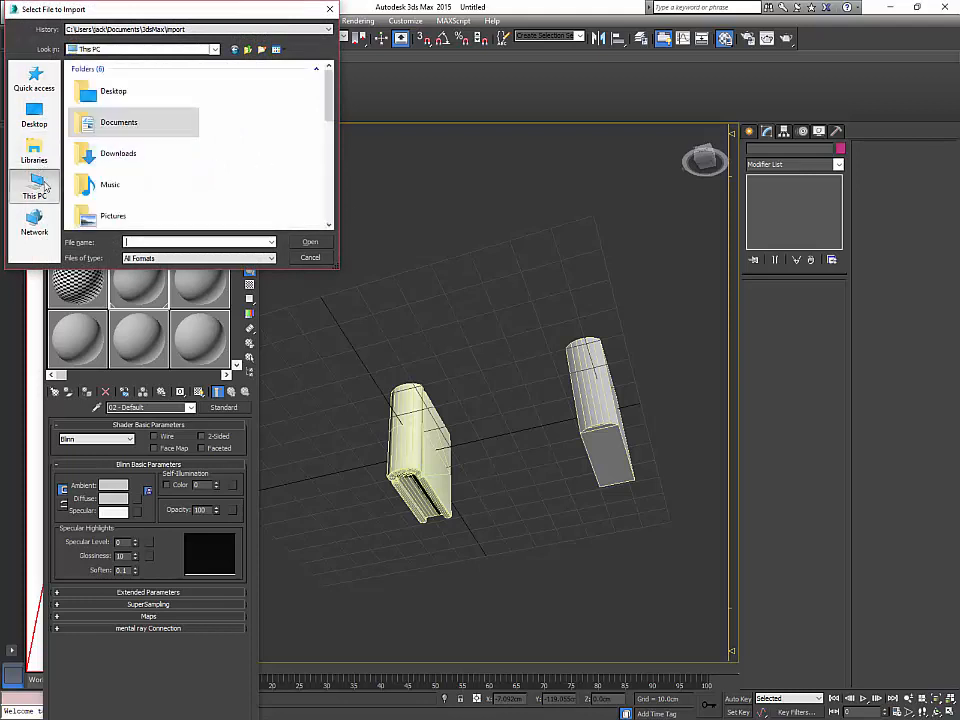
{"action": "double_click", "coordinate": [141, 123]}
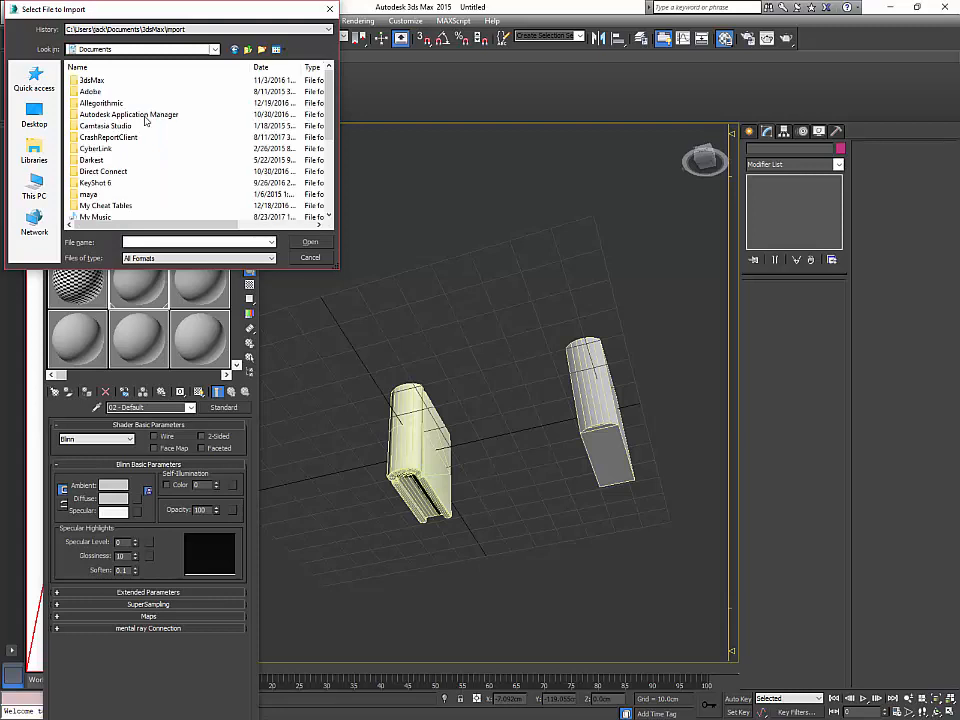
{"action": "scroll", "coordinate": [129, 189], "scroll_direction": "down", "scroll_amount": 4}
{"action": "double_click", "coordinate": [118, 194]}
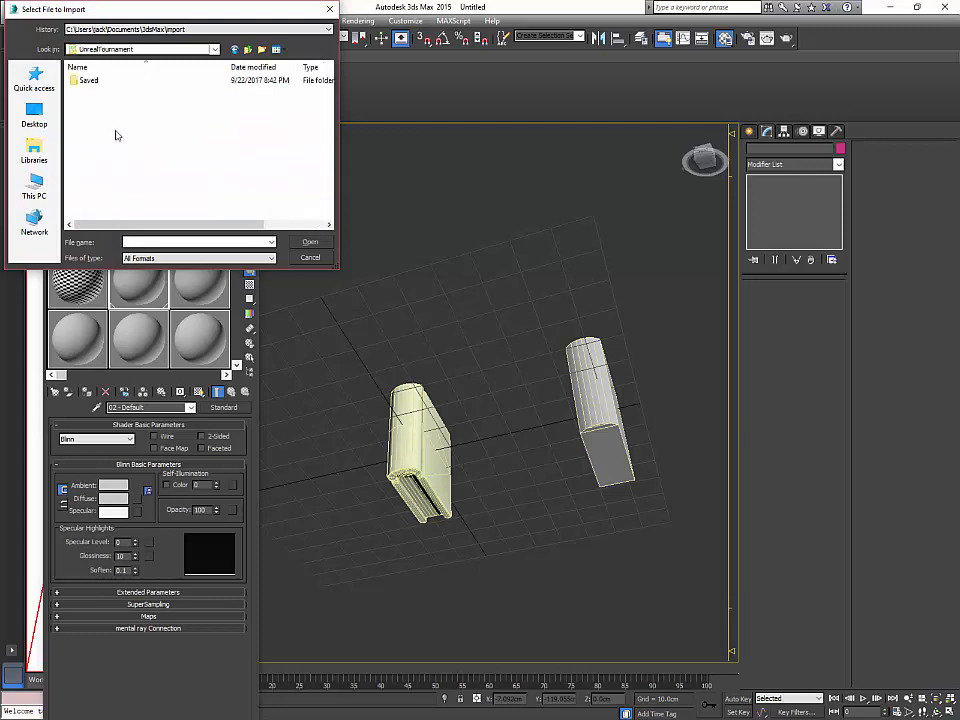
{"action": "key", "text": "BackSpace"}
{"action": "key", "text": "Up"}
{"action": "key", "text": "Return"}
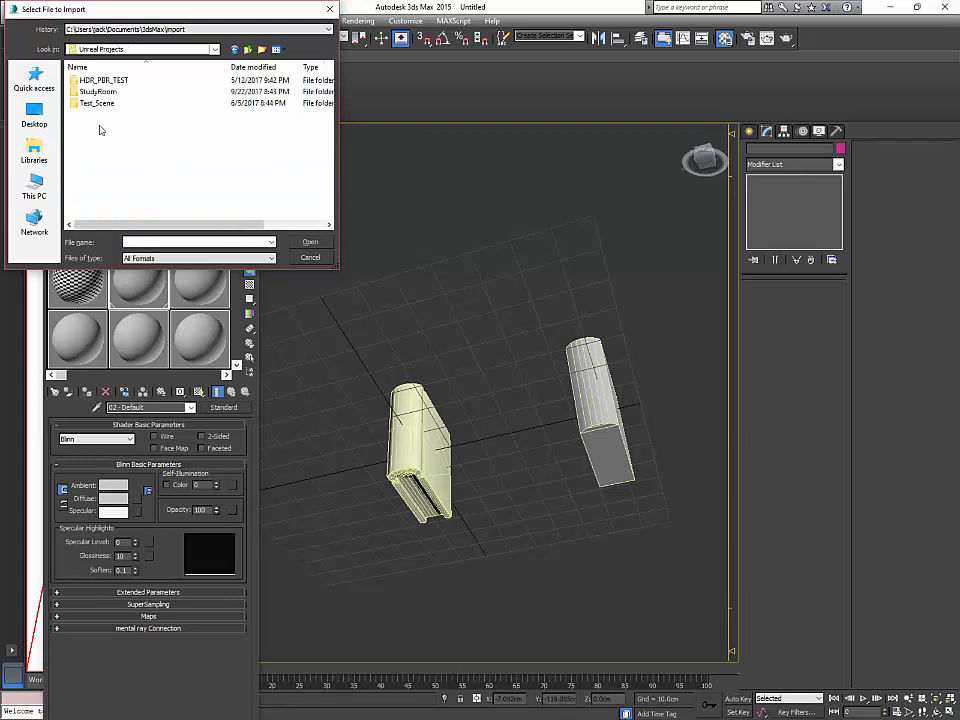
{"action": "double_click", "coordinate": [100, 91]}
{"action": "double_click", "coordinate": [101, 89]}
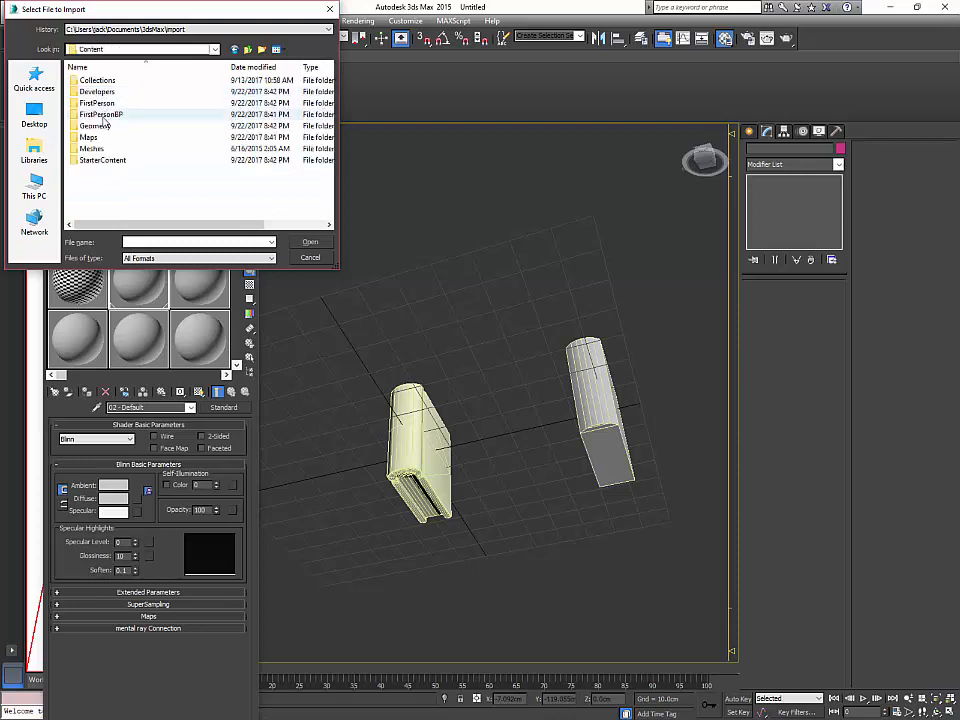
Step: Import Props_Common_S_Books_10_LOD2.FBX from Geometry\Meshes\Props, adding its content to the scene
{"action": "double_click", "coordinate": [103, 131]}
{"action": "double_click", "coordinate": [101, 86]}
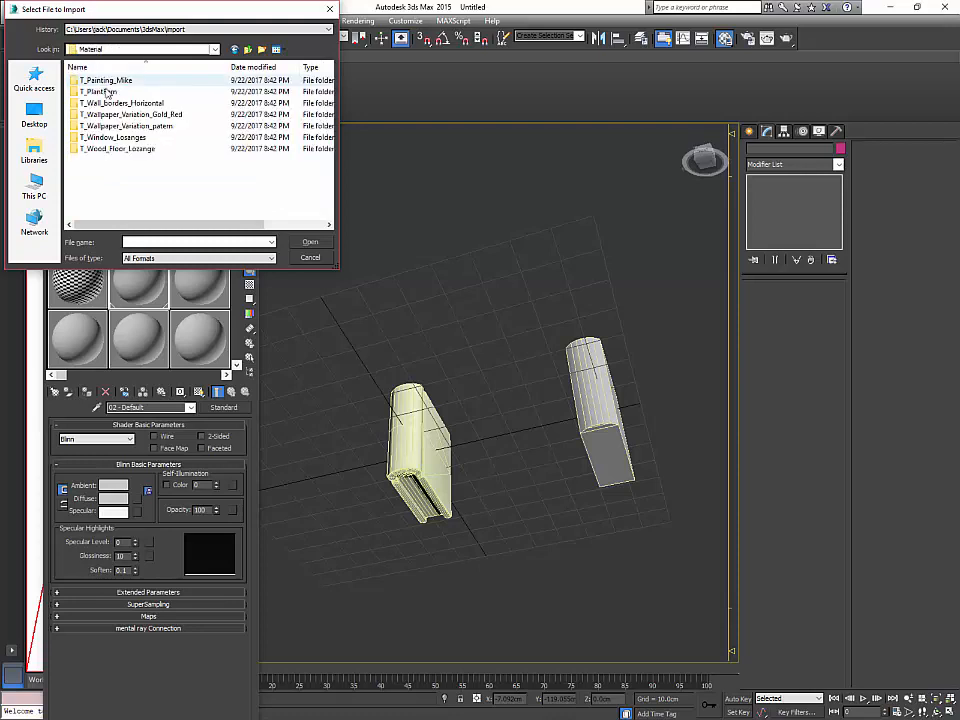
{"action": "key", "text": "BackSpace"}
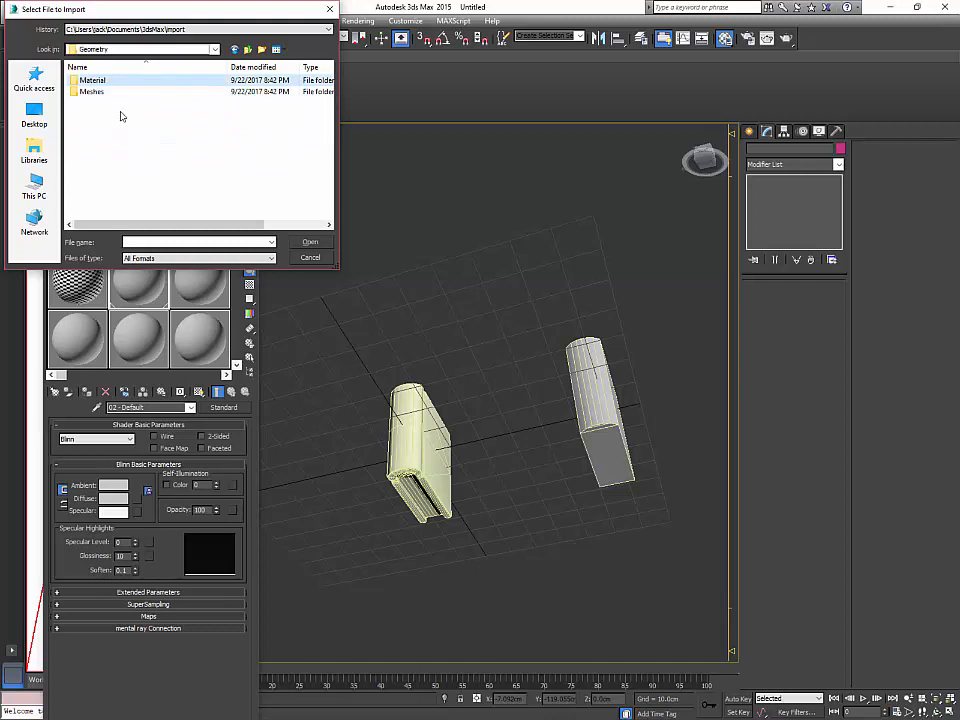
{"action": "double_click", "coordinate": [100, 90]}
{"action": "double_click", "coordinate": [103, 82]}
{"action": "scroll", "coordinate": [110, 100], "scroll_direction": "down", "scroll_amount": 10}
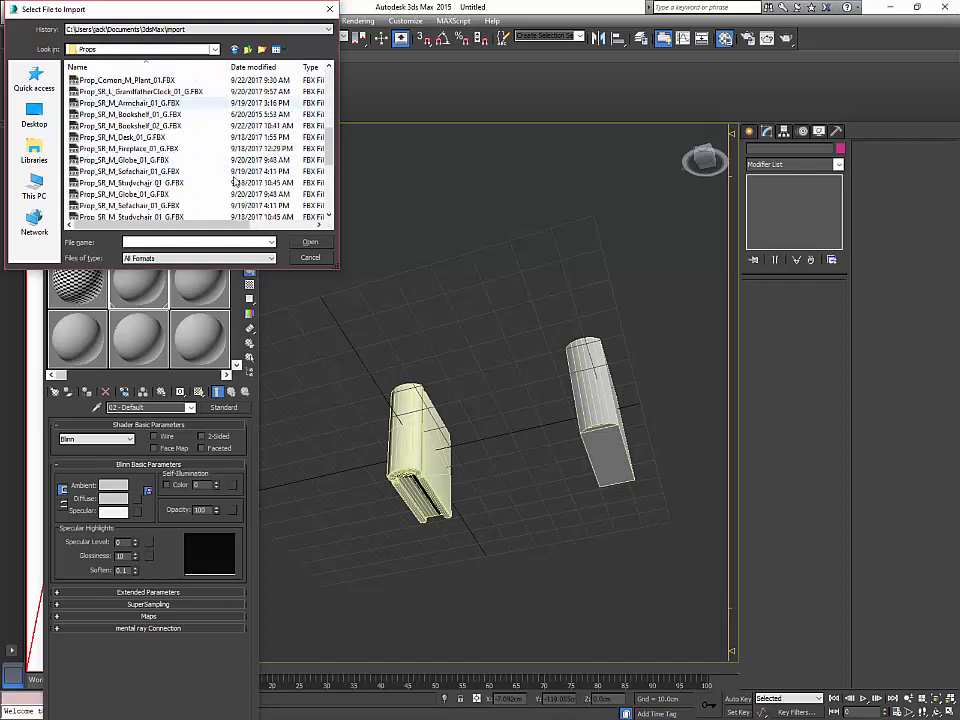
{"action": "left_click", "coordinate": [140, 114]}
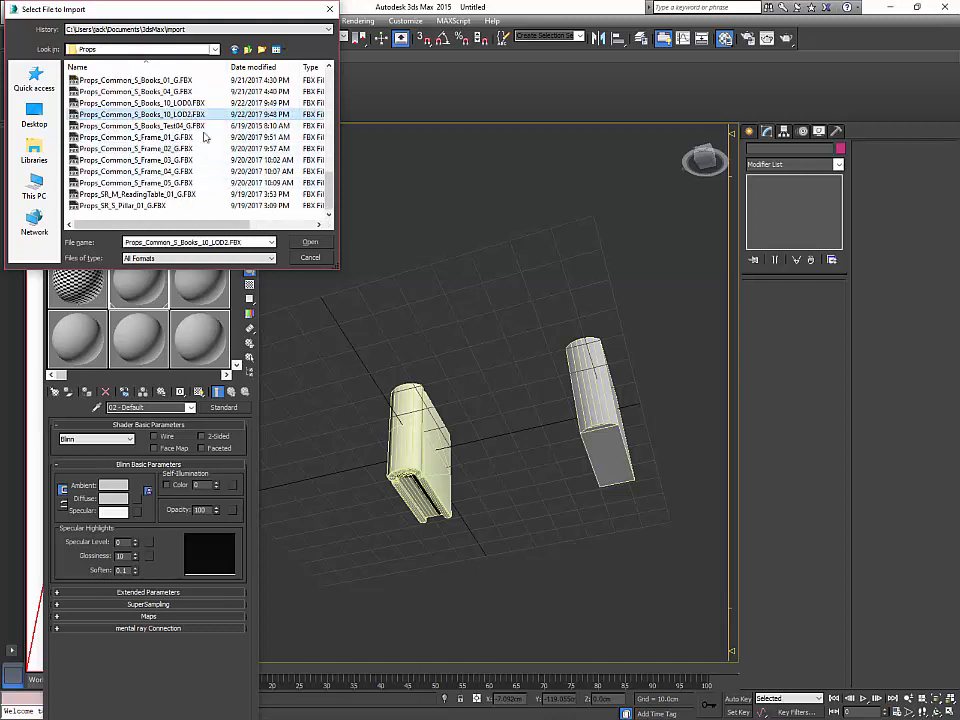
{"action": "left_click", "coordinate": [310, 242]}
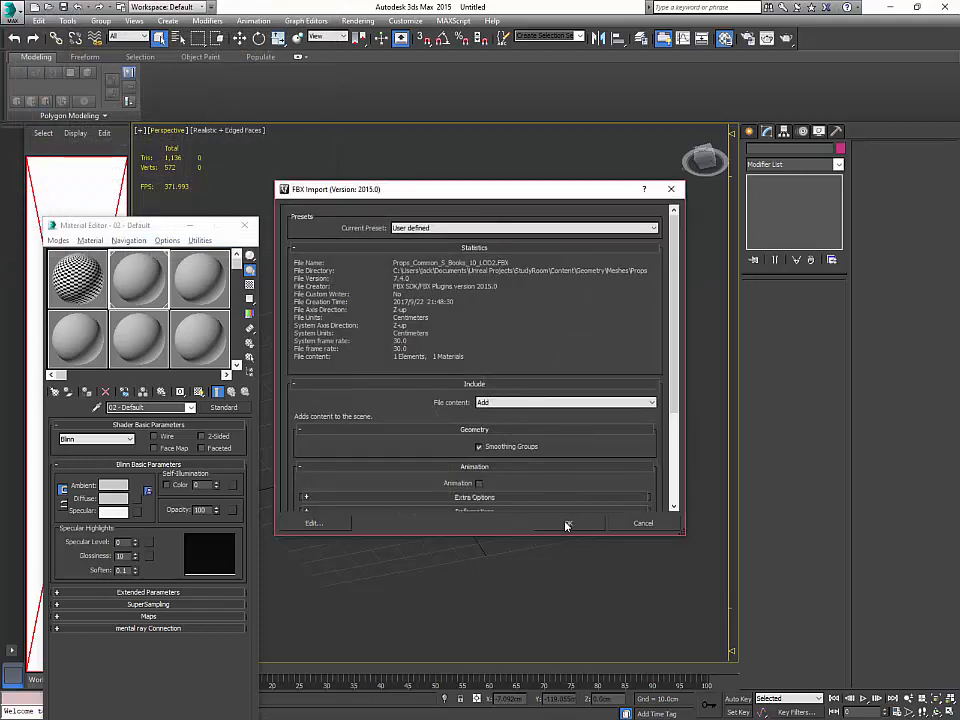
{"action": "left_click", "coordinate": [566, 524]}
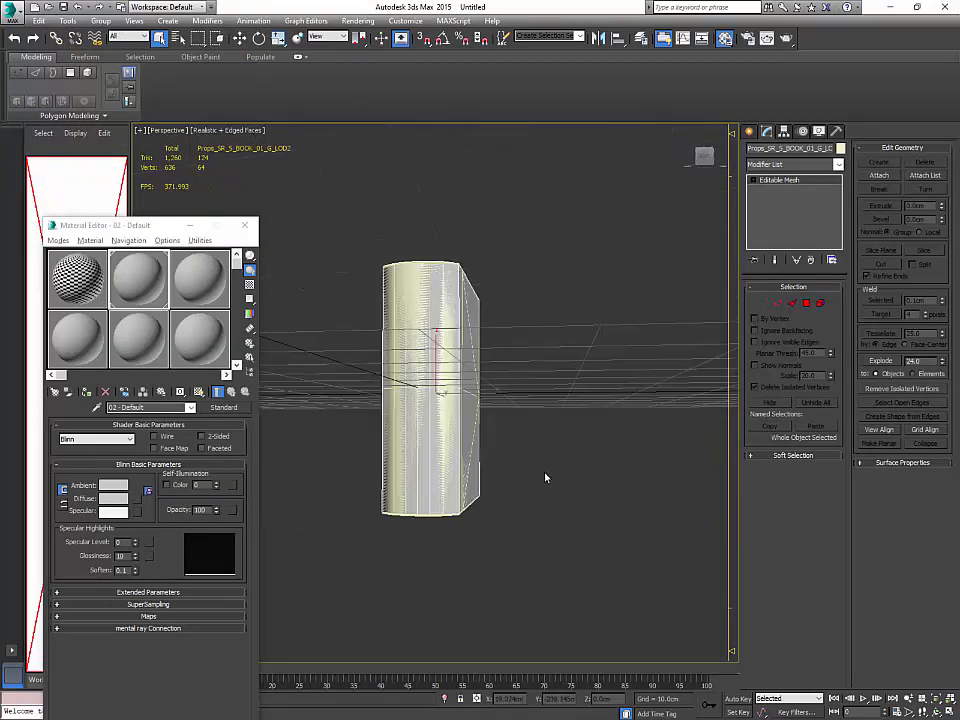
Step: Move the imported LOD2 book along X to about 38 cm, between the other two books, and deselect it
{"action": "middle_click_drag", "start_coordinate": [546, 477], "coordinate": [480, 501], "text": "alt"}
{"action": "scroll", "coordinate": [549, 497], "scroll_direction": "down", "scroll_amount": 4}
{"action": "key", "text": "w"}
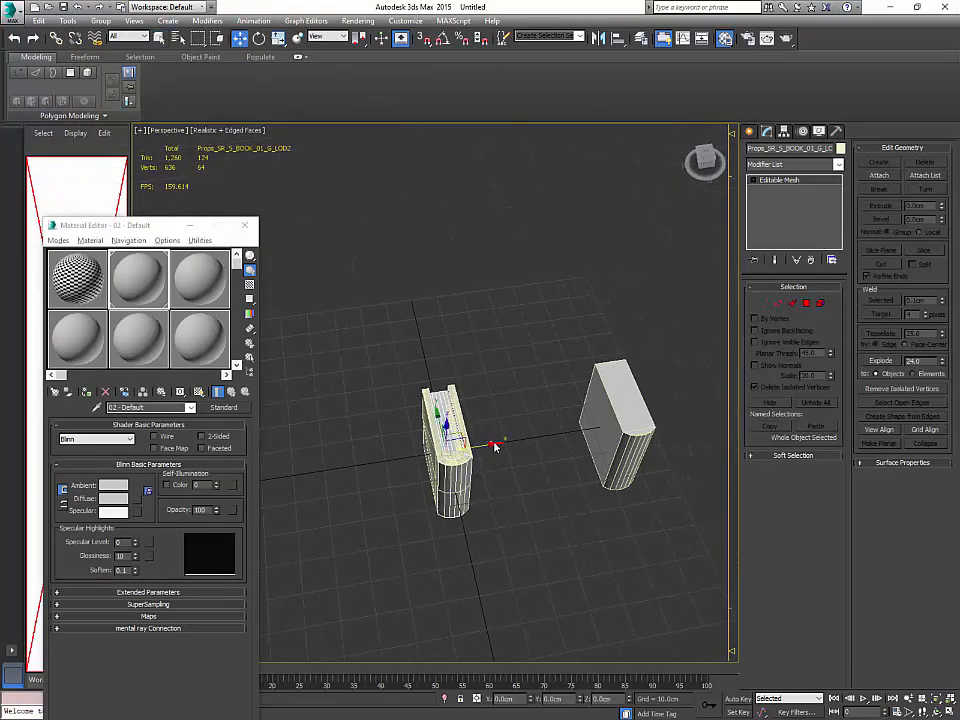
{"action": "left_click", "coordinate": [520, 443]}
{"action": "key", "text": "ctrl+z"}
{"action": "left_click_drag", "start_coordinate": [497, 444], "coordinate": [612, 443], "text": "shift"}
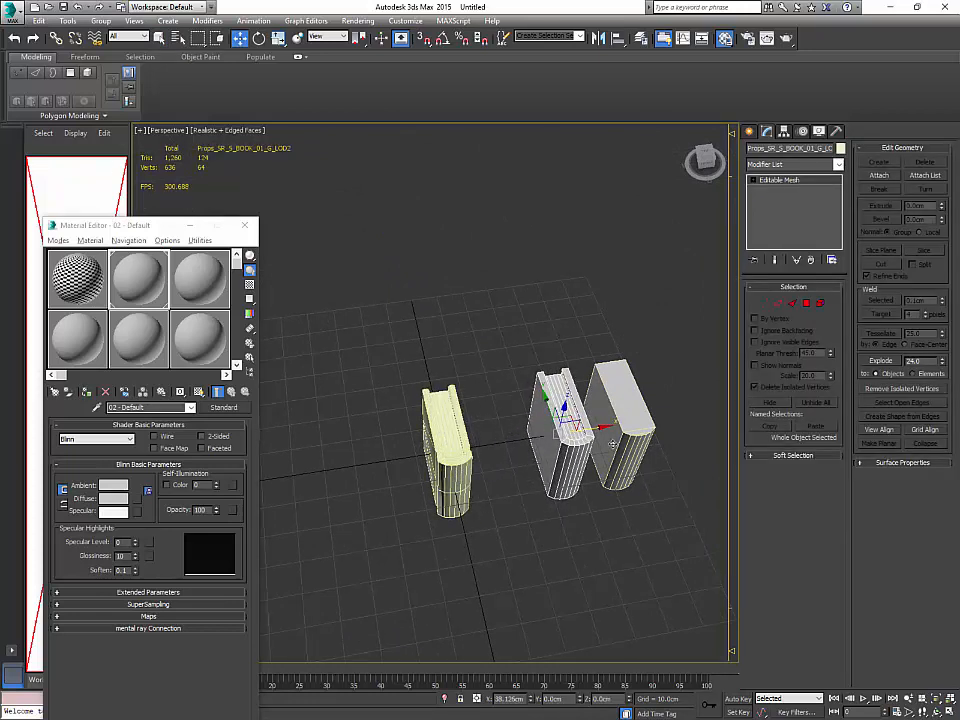
{"action": "left_click", "coordinate": [612, 524]}
Step: Compare the three book LODs from several angles and check the triangle counts of the two simplified versions
{"action": "middle_click_drag", "start_coordinate": [612, 524], "coordinate": [601, 488], "text": "alt"}
{"action": "middle_click_drag", "start_coordinate": [477, 477], "coordinate": [506, 482], "text": "alt"}
{"action": "scroll", "coordinate": [476, 462], "scroll_direction": "up", "scroll_amount": 4}
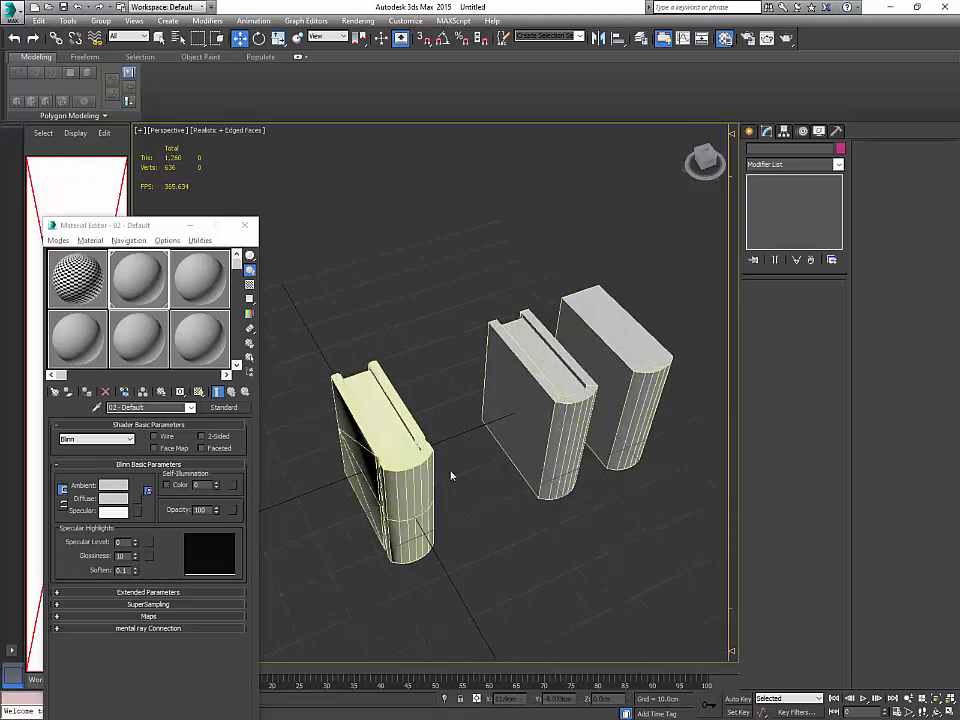
{"action": "middle_click_drag", "start_coordinate": [451, 476], "coordinate": [415, 388], "text": "alt"}
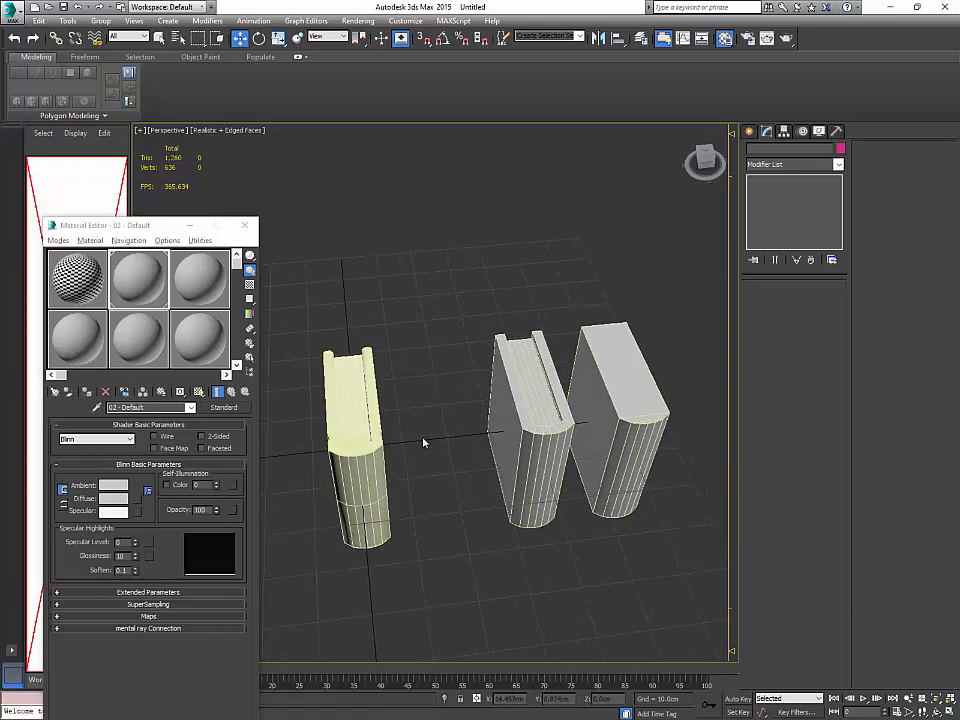
{"action": "middle_click_drag", "start_coordinate": [424, 442], "coordinate": [410, 406], "text": "alt"}
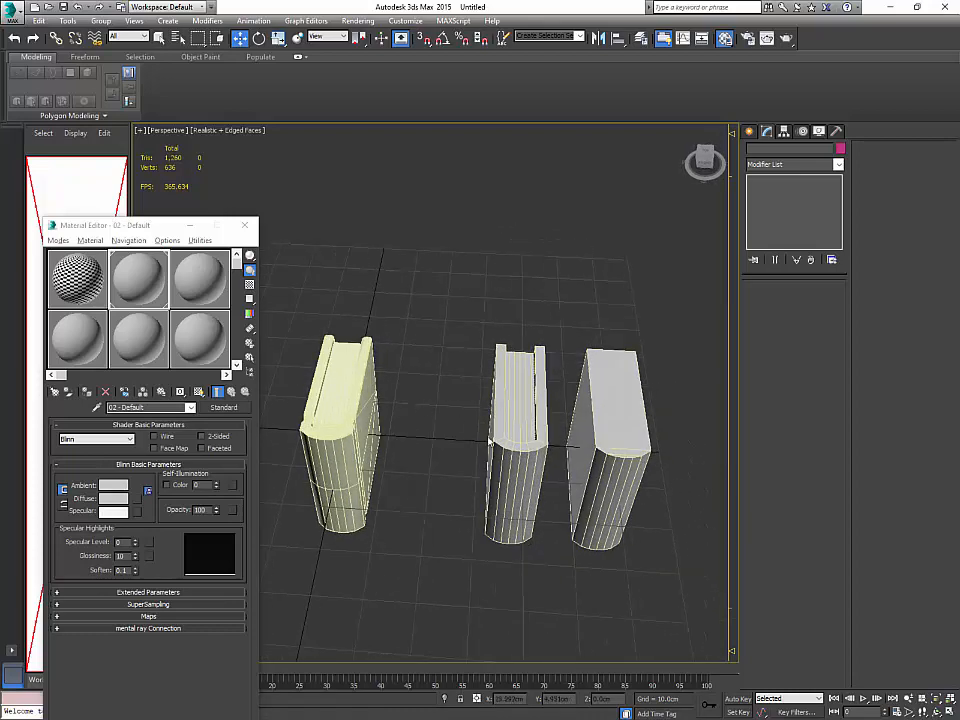
{"action": "left_click", "coordinate": [519, 452]}
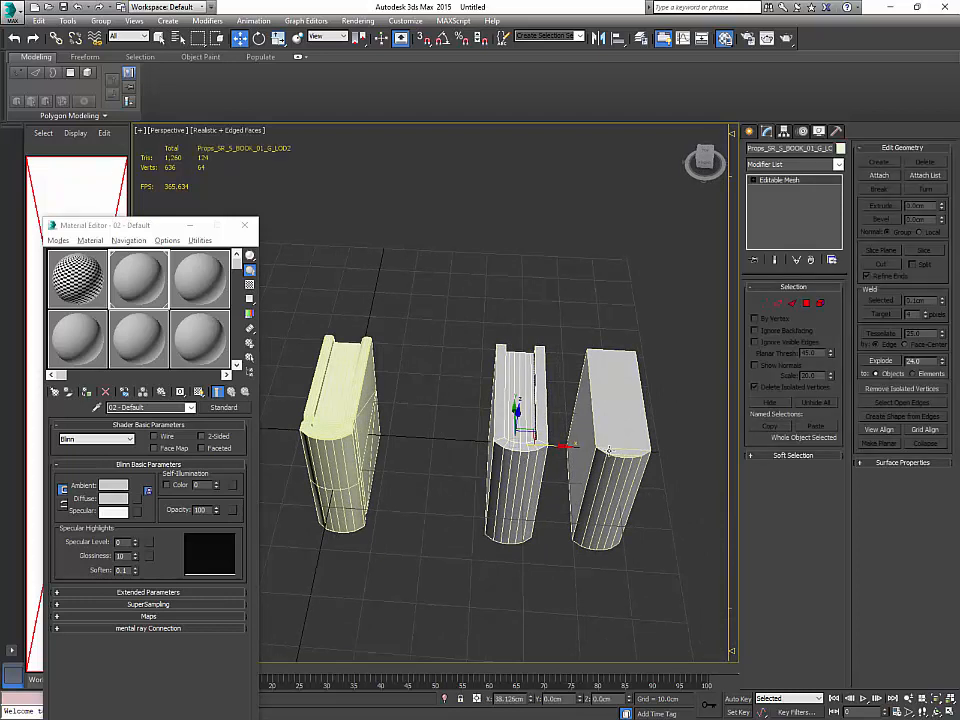
{"action": "left_click", "coordinate": [608, 451]}
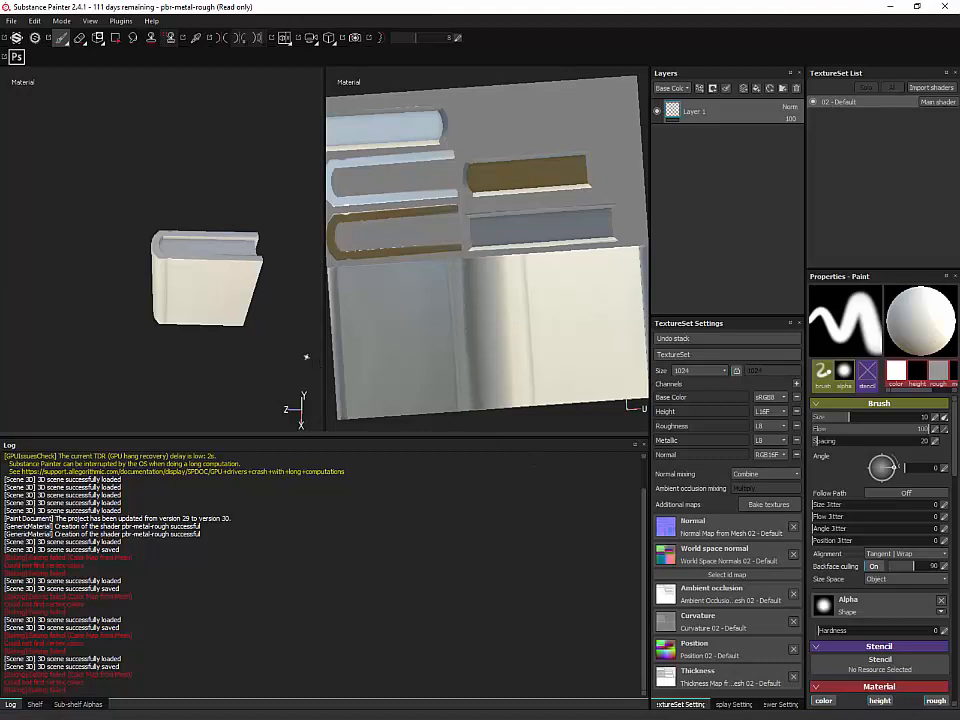
Step: Switch to Substance Painter and add the Brass_Old smart material beneath Layer 1 on the book
{"action": "left_click_drag", "start_coordinate": [306, 356], "coordinate": [265, 321], "text": "alt"}
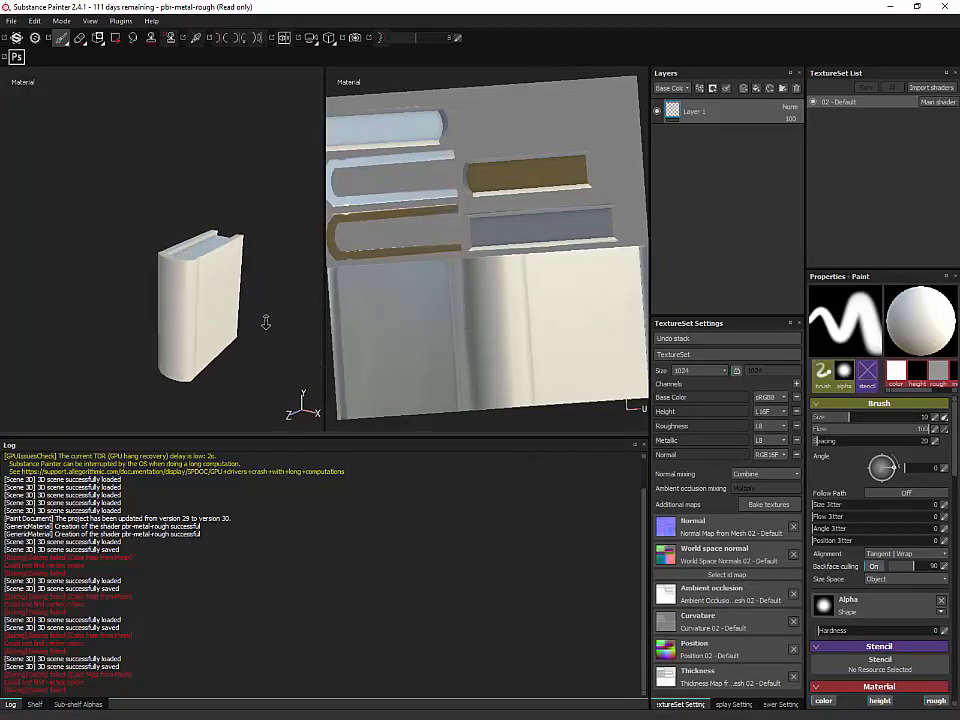
{"action": "right_click_drag", "start_coordinate": [265, 322], "coordinate": [266, 320], "text": "alt"}
{"action": "middle_click_drag", "start_coordinate": [270, 298], "coordinate": [249, 279], "text": "alt"}
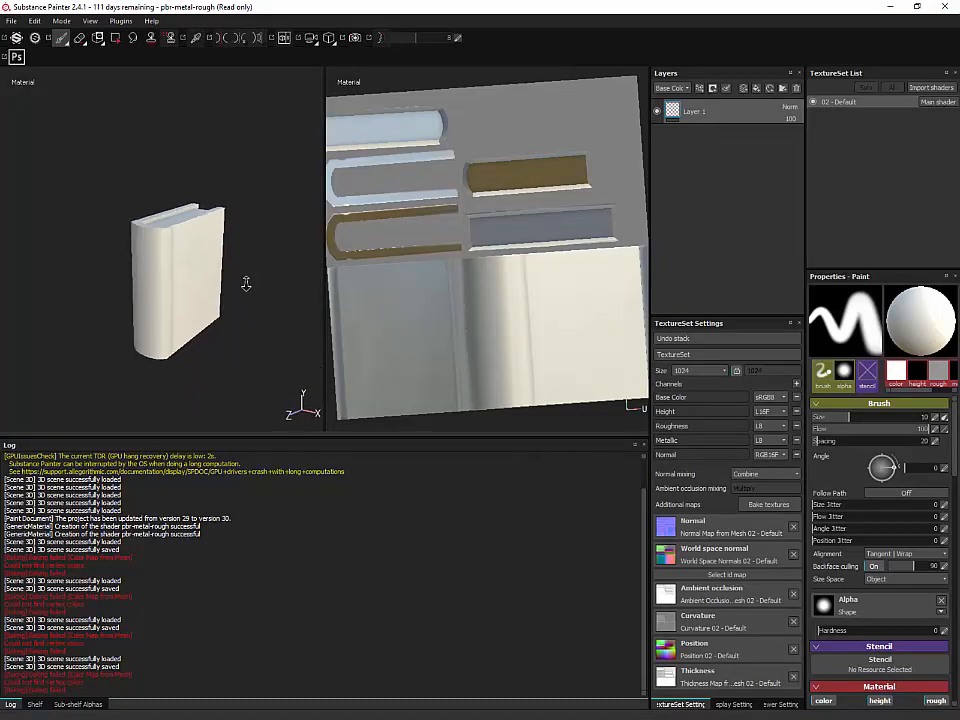
{"action": "left_click", "coordinate": [35, 704]}
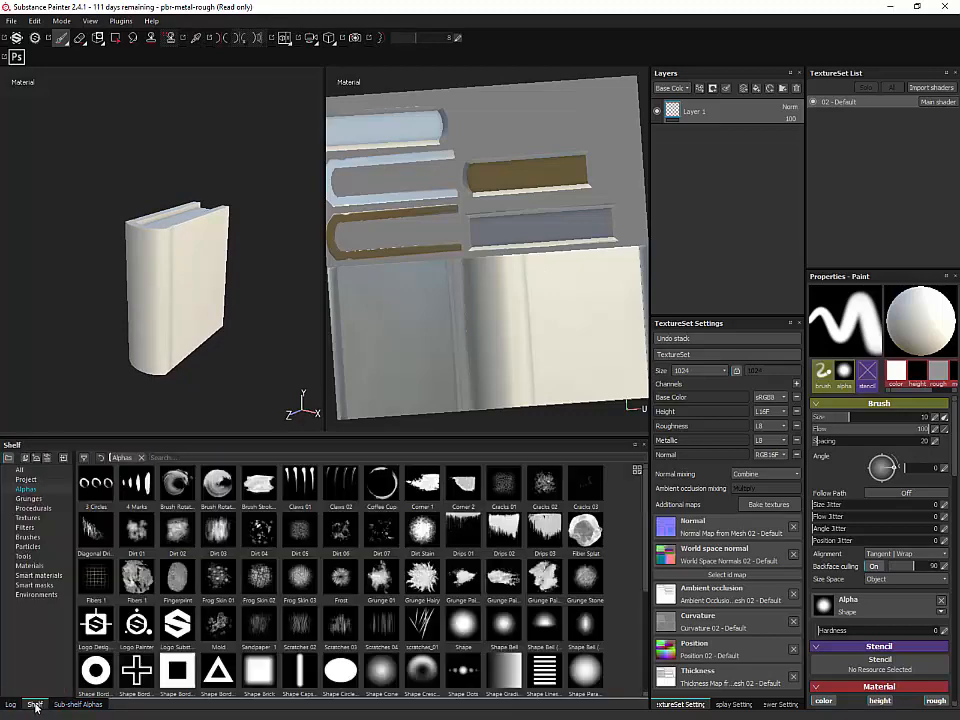
{"action": "left_click", "coordinate": [62, 705]}
{"action": "left_click", "coordinate": [38, 705]}
{"action": "left_click", "coordinate": [40, 576]}
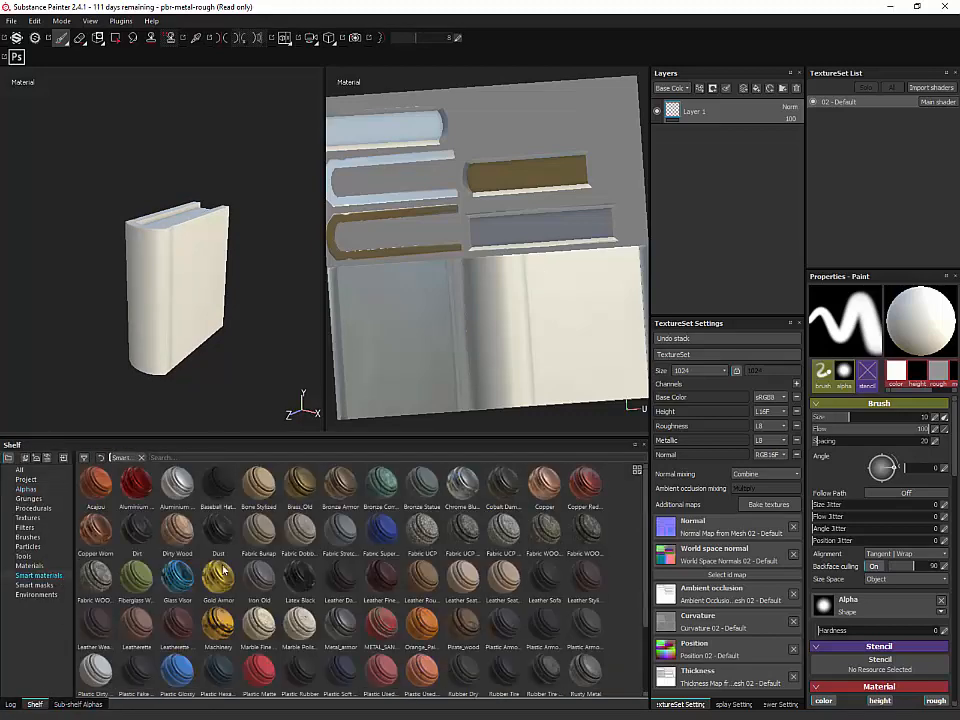
{"action": "left_click_drag", "start_coordinate": [300, 485], "coordinate": [674, 240]}
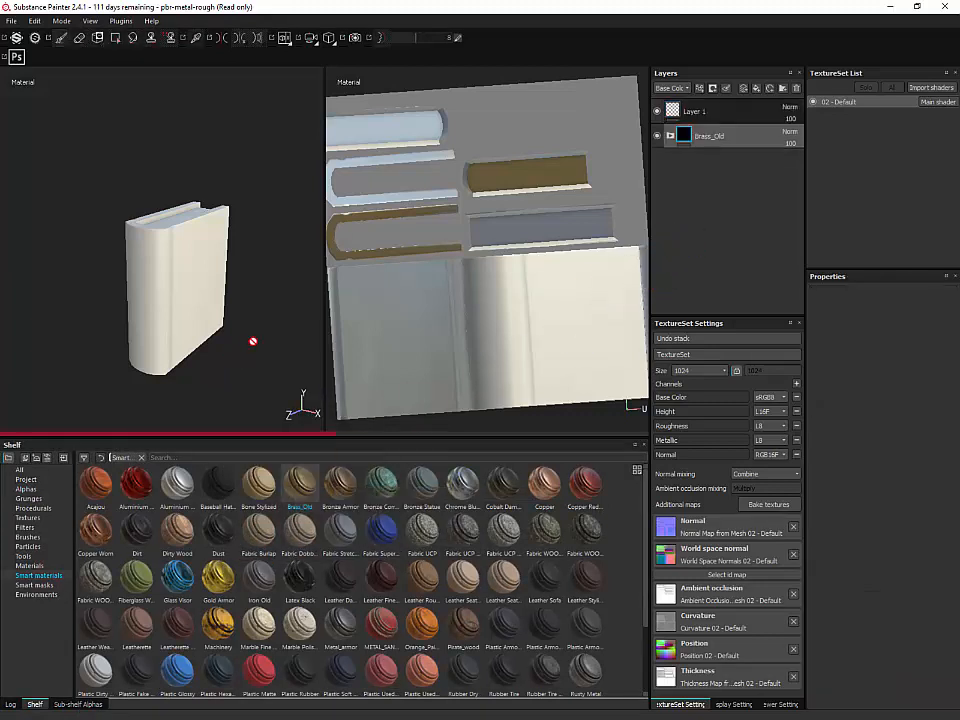
{"action": "left_click_drag", "start_coordinate": [253, 341], "coordinate": [223, 302], "text": "alt"}
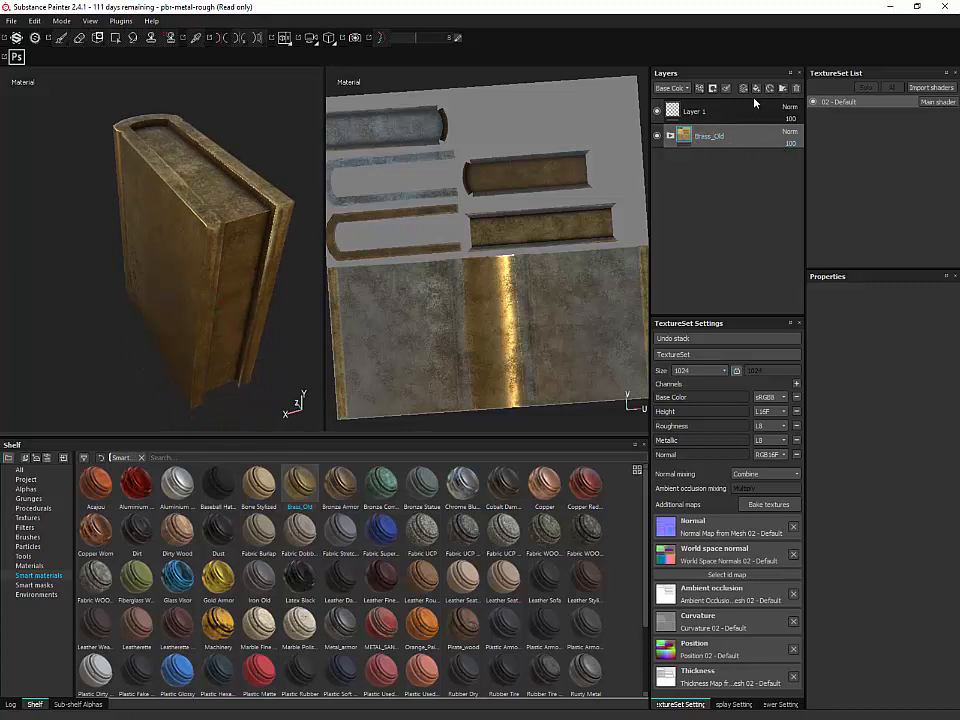
Step: Group the Brass_Old smart material into a folder and add a black mask to that folder
{"action": "right_click", "coordinate": [752, 136]}
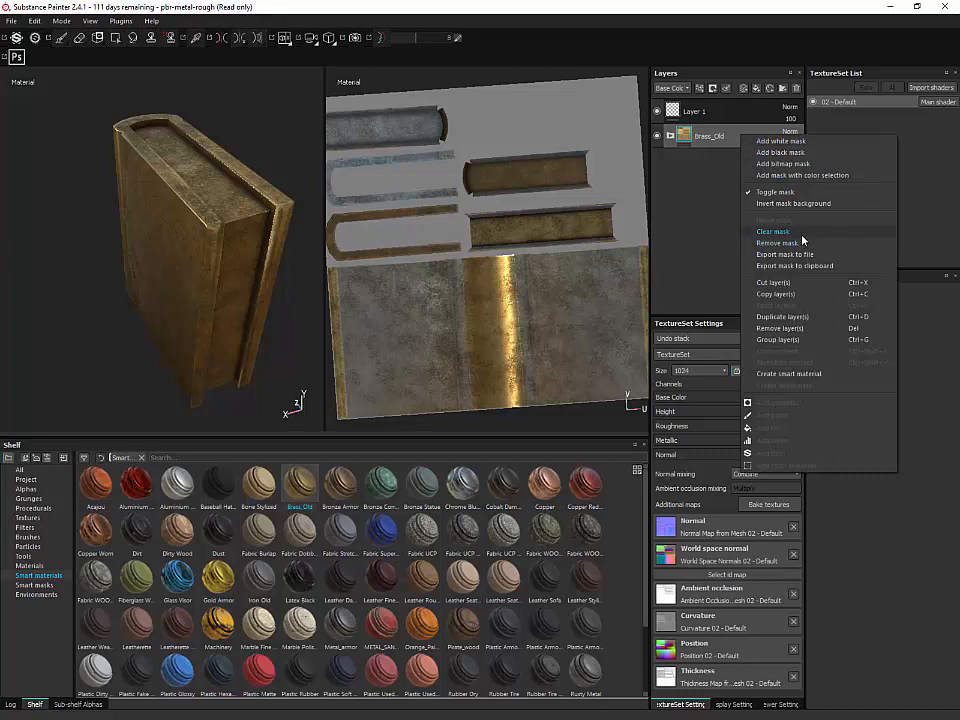
{"action": "left_click", "coordinate": [706, 145]}
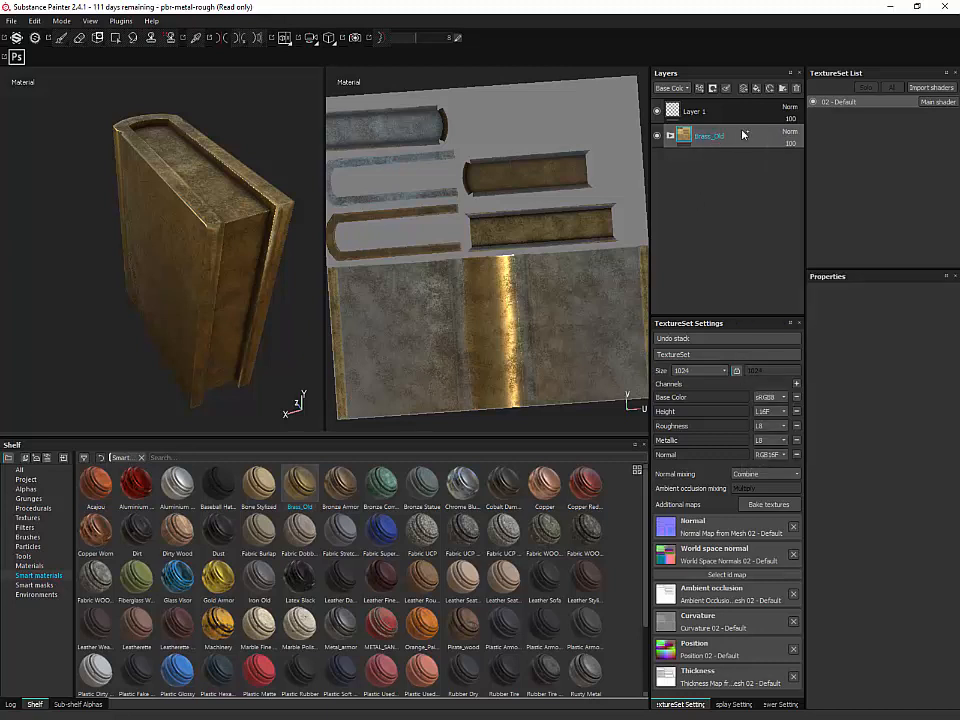
{"action": "right_click", "coordinate": [752, 132]}
{"action": "left_click", "coordinate": [790, 134]}
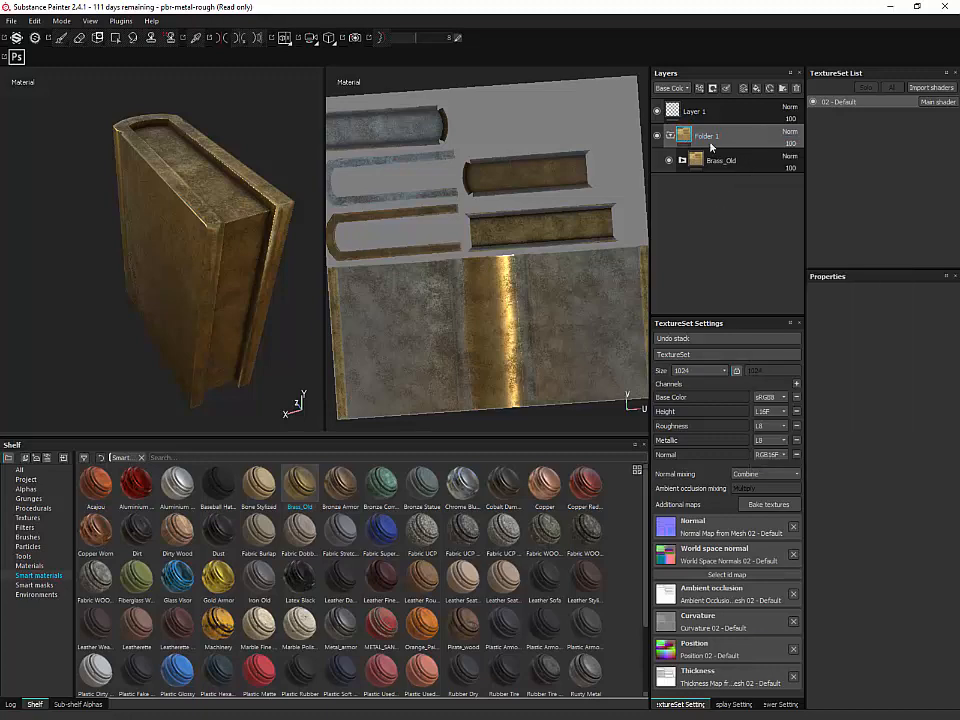
{"action": "right_click", "coordinate": [744, 141]}
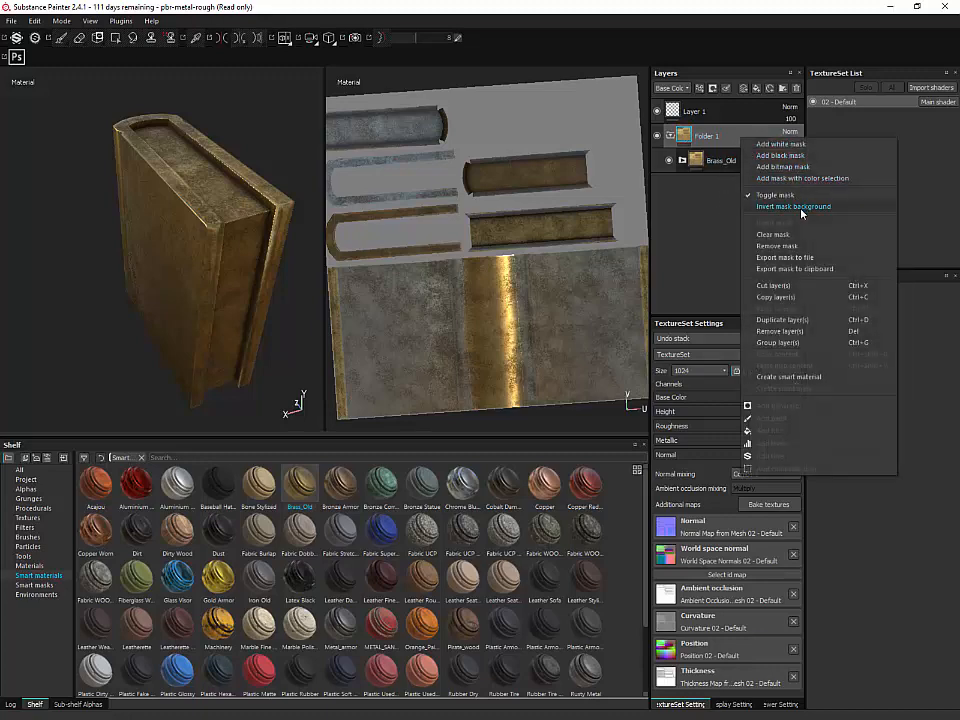
{"action": "left_click", "coordinate": [795, 155]}
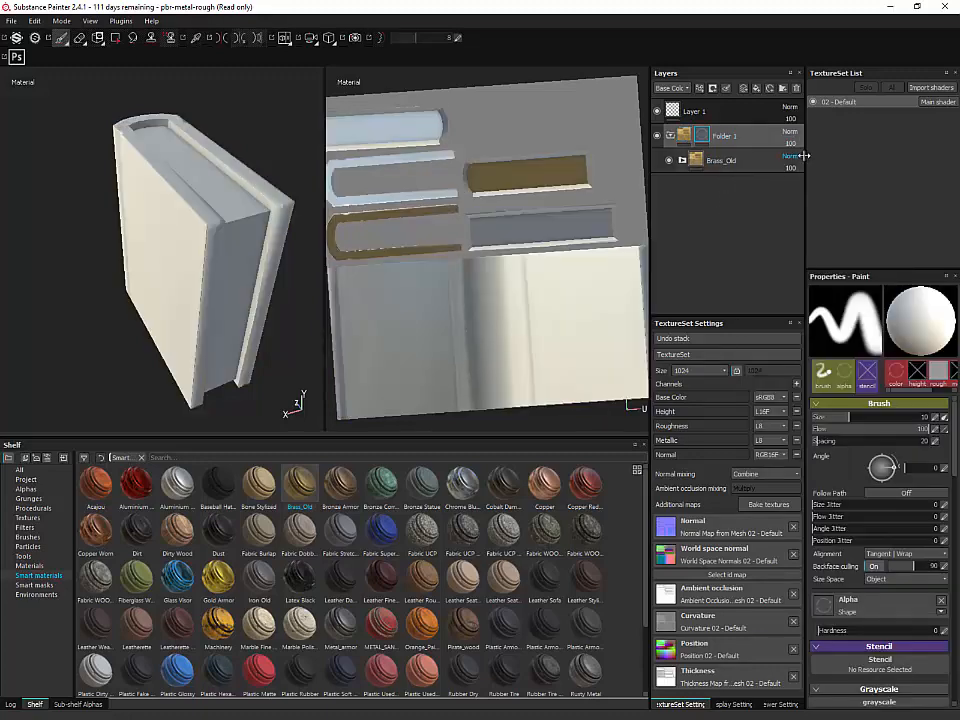
Step: Try mask strokes near the cover's upper outer corner with a larger brush, set the grayscale to black, and undo the test strokes
{"action": "left_click_drag", "start_coordinate": [277, 380], "coordinate": [347, 338], "text": "alt"}
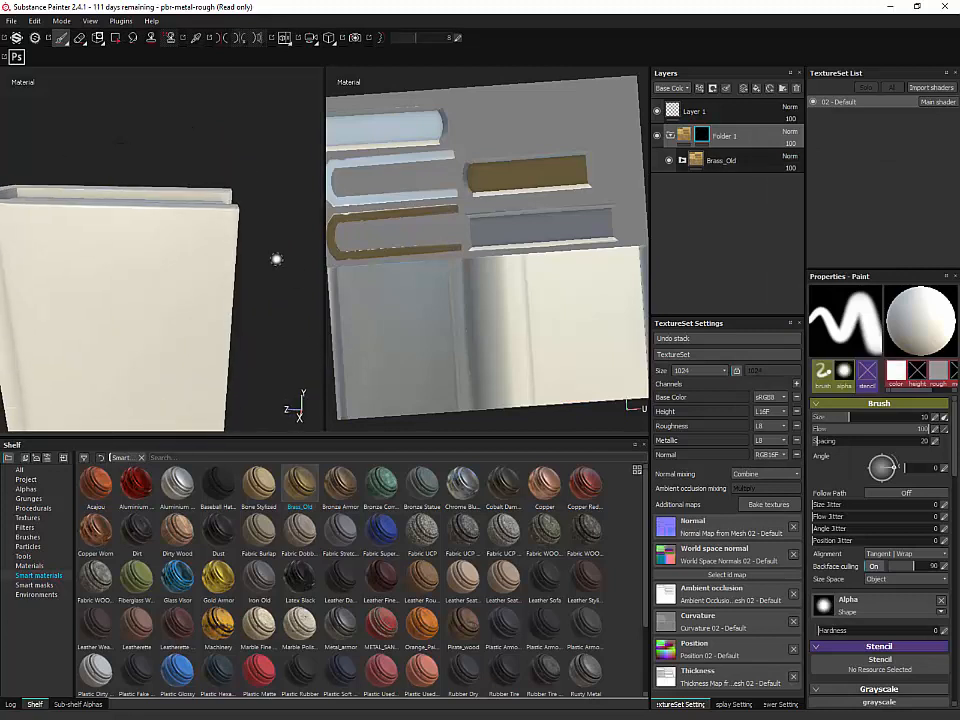
{"action": "left_click_drag", "start_coordinate": [206, 210], "coordinate": [210, 224]}
{"action": "right_click_drag", "start_coordinate": [213, 226], "coordinate": [222, 222], "text": "ctrl"}
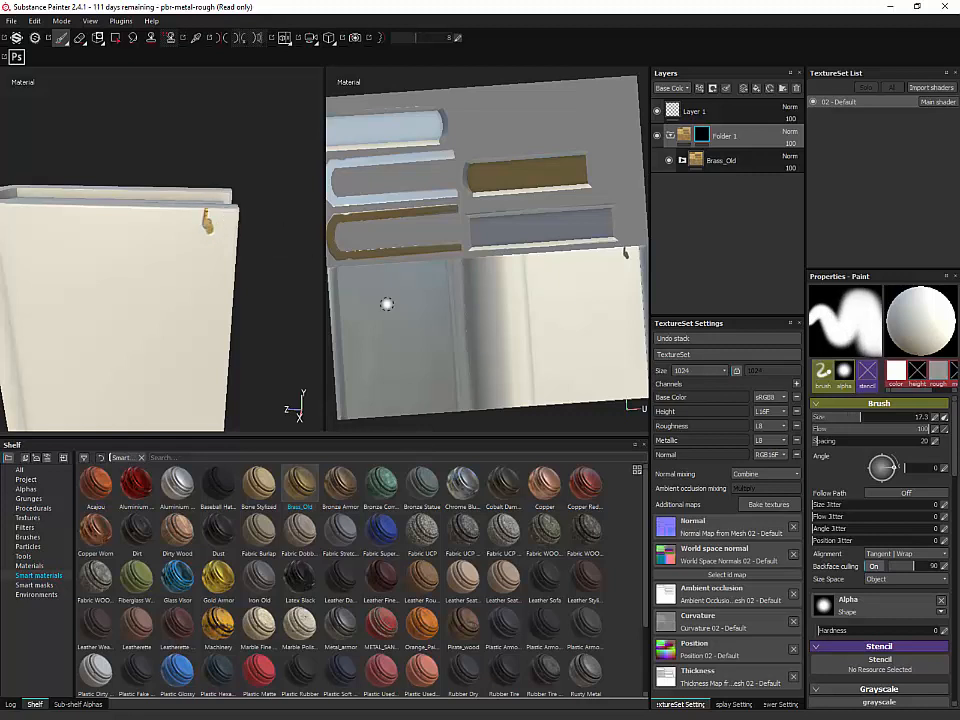
{"action": "left_click", "coordinate": [921, 376]}
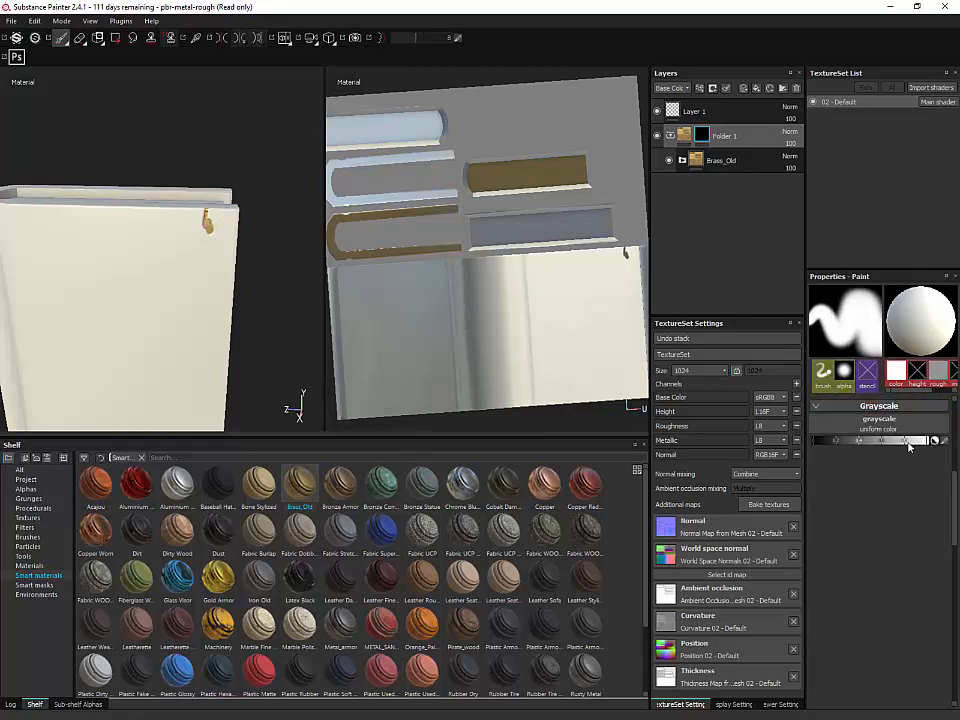
{"action": "left_click", "coordinate": [214, 220]}
{"action": "left_click_drag", "start_coordinate": [888, 444], "coordinate": [814, 442]}
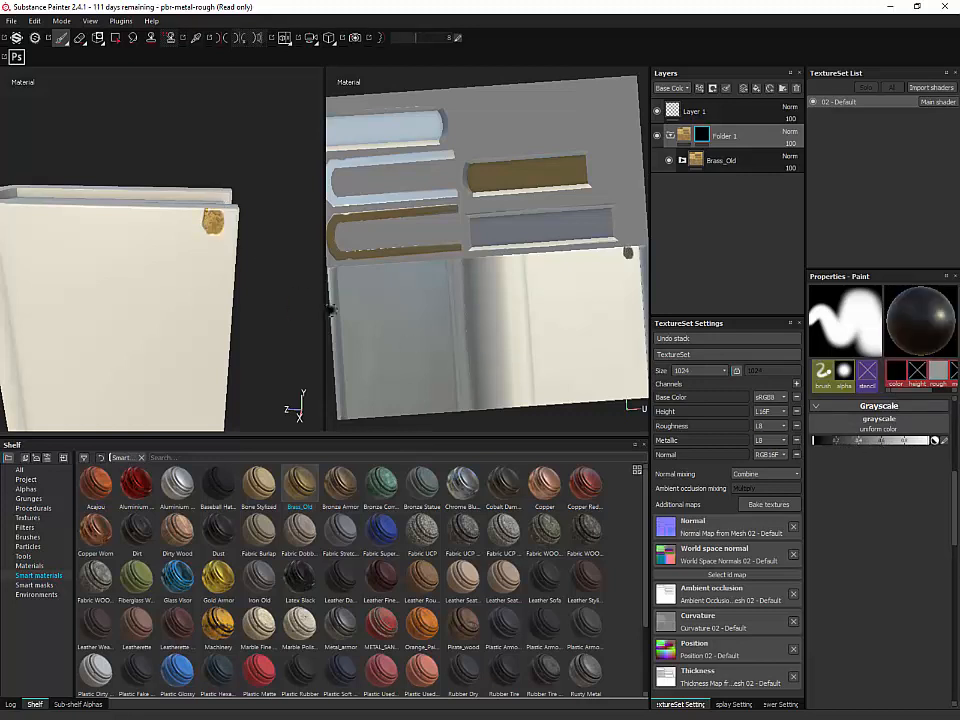
{"action": "key", "text": "ctrl+z"}
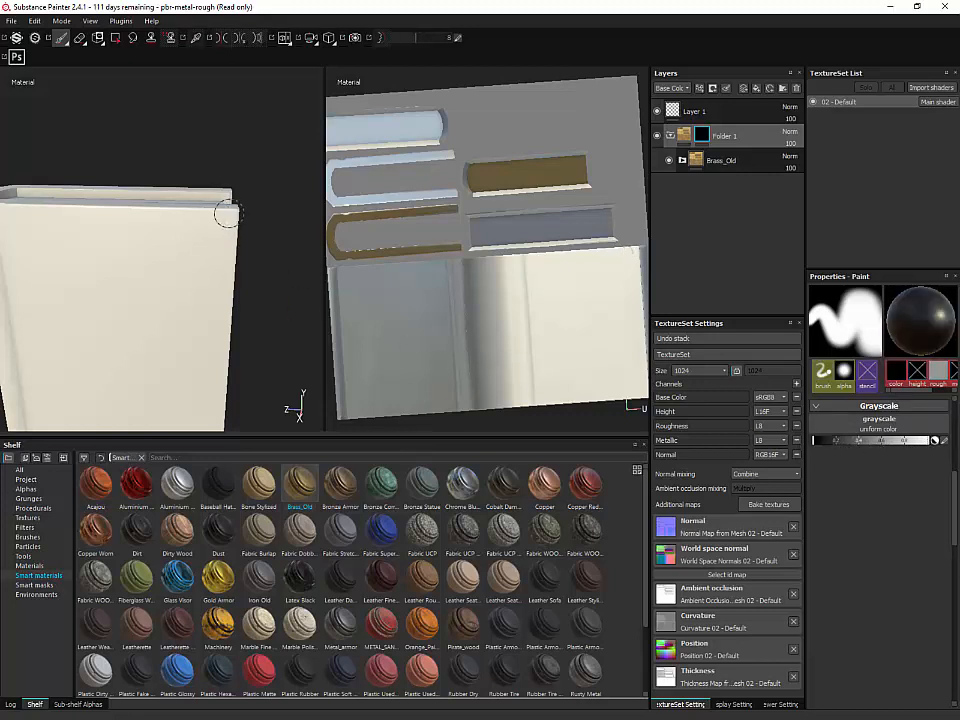
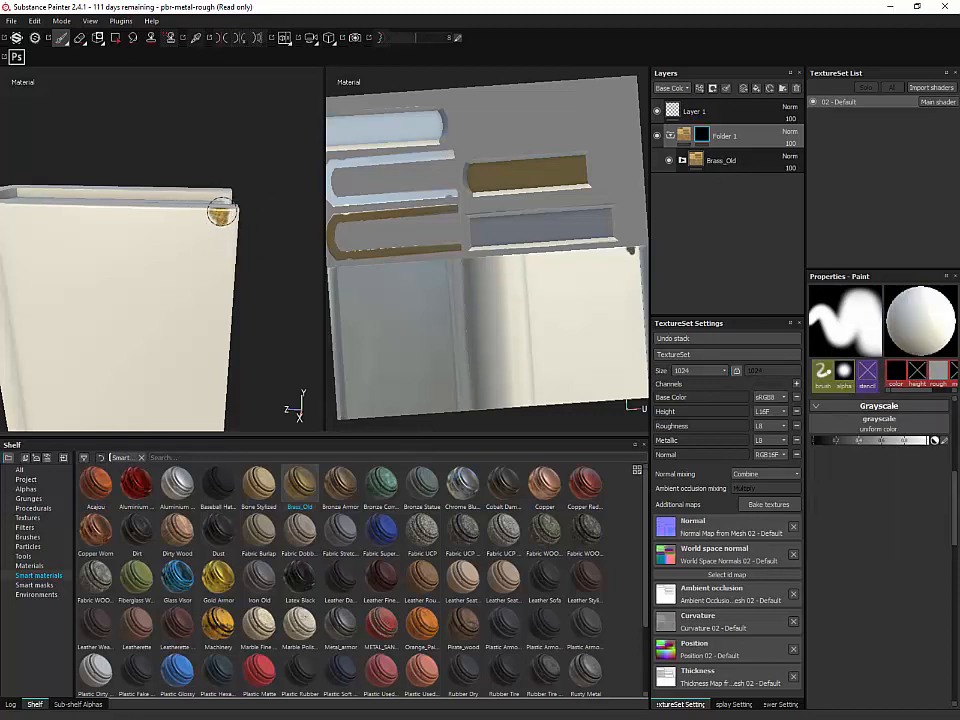
Step: Paint triangular brass patches into the folder mask at the upper and lower outer corners of the book cover
{"action": "mouse_move", "coordinate": [222, 213]}
{"action": "left_mouse_down"}
{"action": "mouse_move", "coordinate": [235, 245]}
{"action": "mouse_move", "coordinate": [224, 220]}
{"action": "mouse_move", "coordinate": [212, 220]}
{"action": "mouse_move", "coordinate": [231, 258]}
{"action": "mouse_move", "coordinate": [195, 208]}
{"action": "mouse_move", "coordinate": [228, 256]}
{"action": "left_mouse_up"}
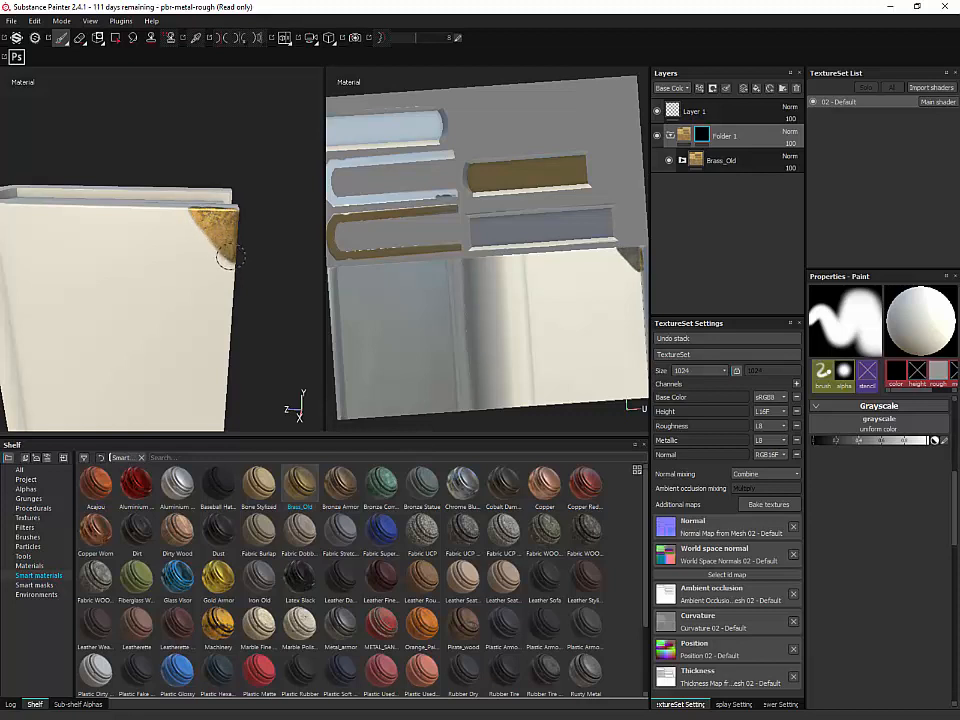
{"action": "right_click_drag", "start_coordinate": [287, 285], "coordinate": [222, 153], "text": "alt"}
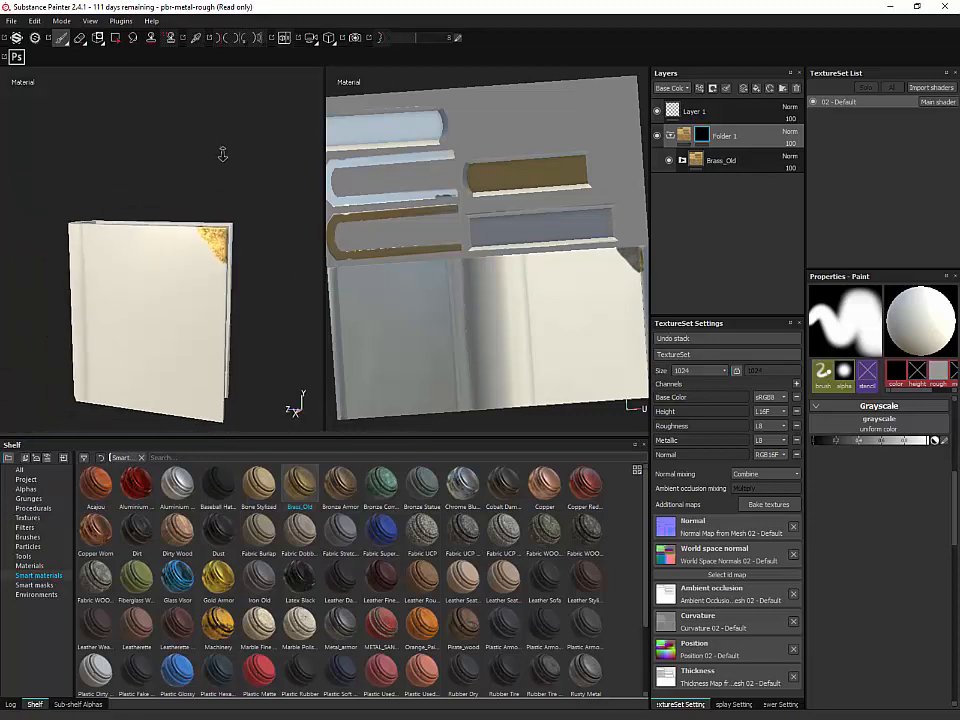
{"action": "mouse_move", "coordinate": [282, 300]}
{"action": "left_mouse_down", "text": "alt"}
{"action": "mouse_move", "coordinate": [270, 302]}
{"action": "mouse_move", "coordinate": [278, 298]}
{"action": "left_mouse_up", "text": "alt"}
{"action": "middle_click_drag", "start_coordinate": [279, 298], "coordinate": [289, 248], "text": "alt"}
{"action": "left_click_drag", "start_coordinate": [241, 336], "coordinate": [229, 347]}
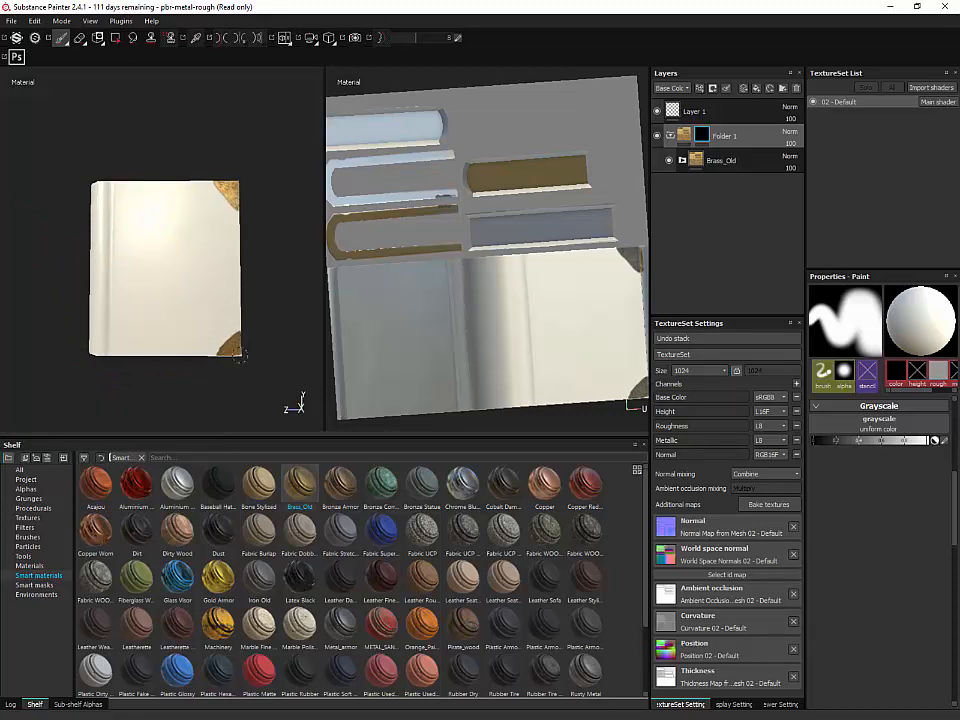
Step: Extend the brass corner painting around the cover's edges and onto its inner side
{"action": "left_click_drag", "start_coordinate": [289, 336], "coordinate": [235, 320], "text": "alt"}
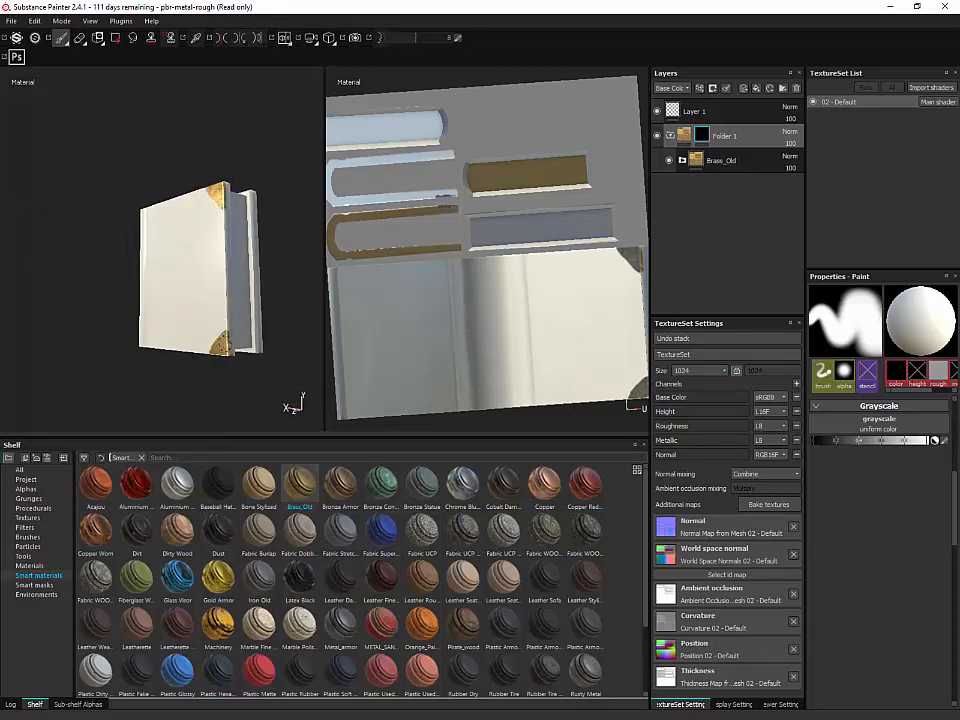
{"action": "left_click_drag", "start_coordinate": [173, 249], "coordinate": [184, 330], "text": "alt"}
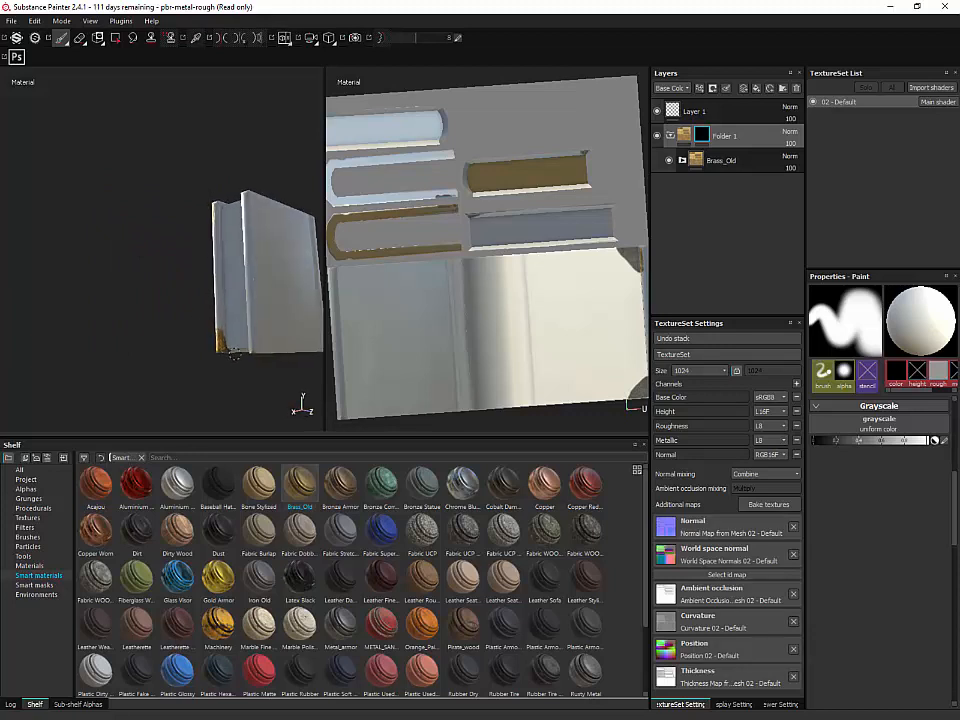
{"action": "left_click_drag", "start_coordinate": [251, 349], "coordinate": [229, 328], "text": "alt"}
{"action": "left_click_drag", "start_coordinate": [211, 231], "coordinate": [228, 323], "text": "alt"}
Step: Straighten the diagonal border of the lower brass corner with straight-line strokes, using an enlarged brush
{"action": "key", "text": "shift"}
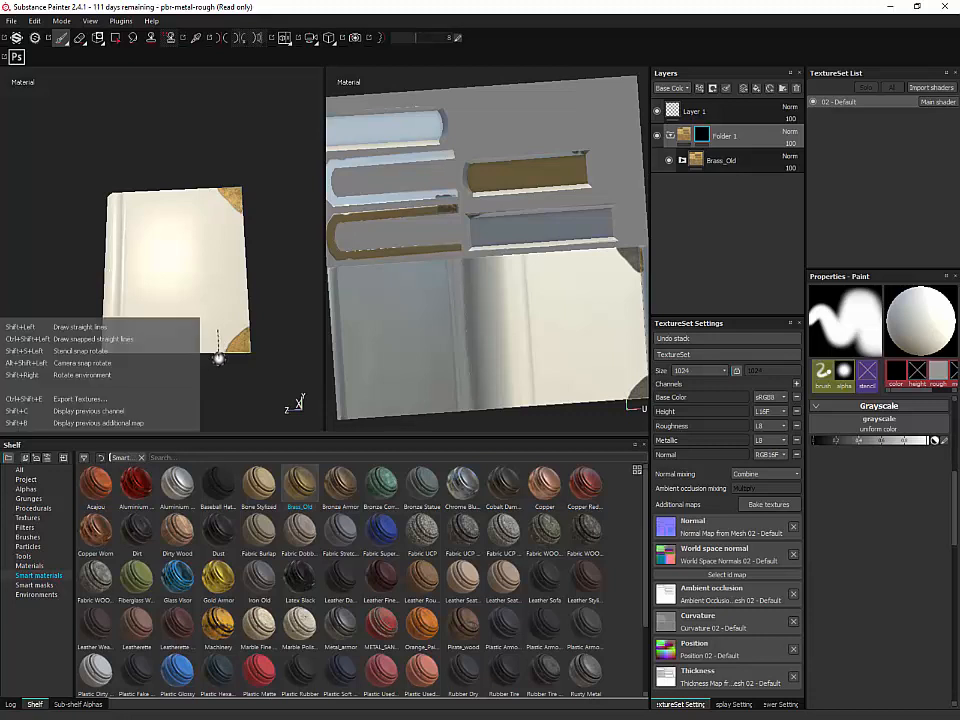
{"action": "key", "text": "shift"}
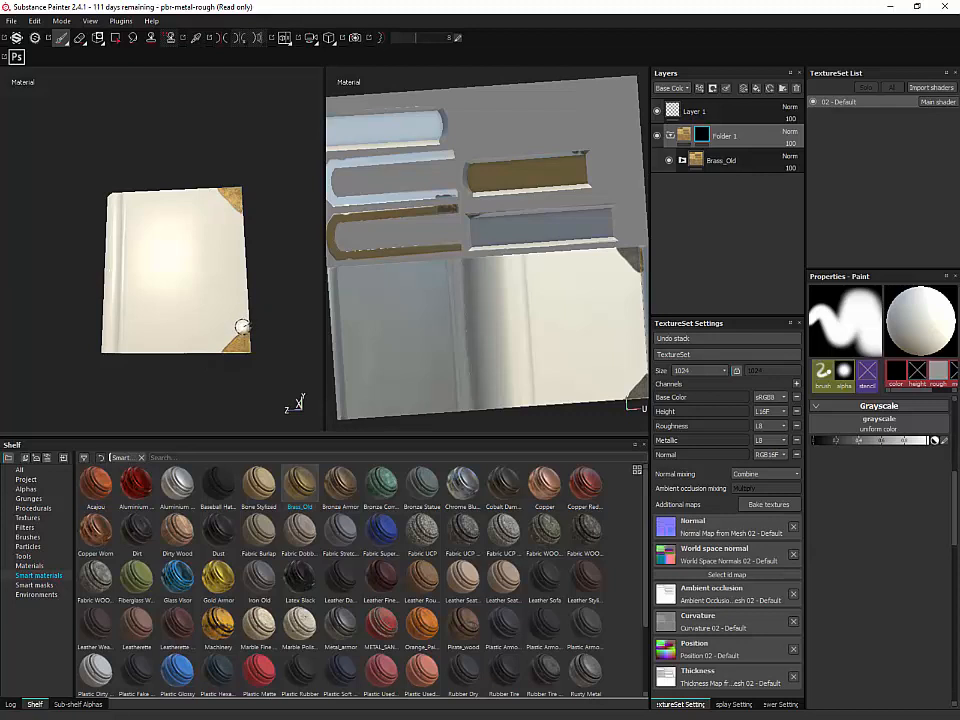
{"action": "key", "text": "shift"}
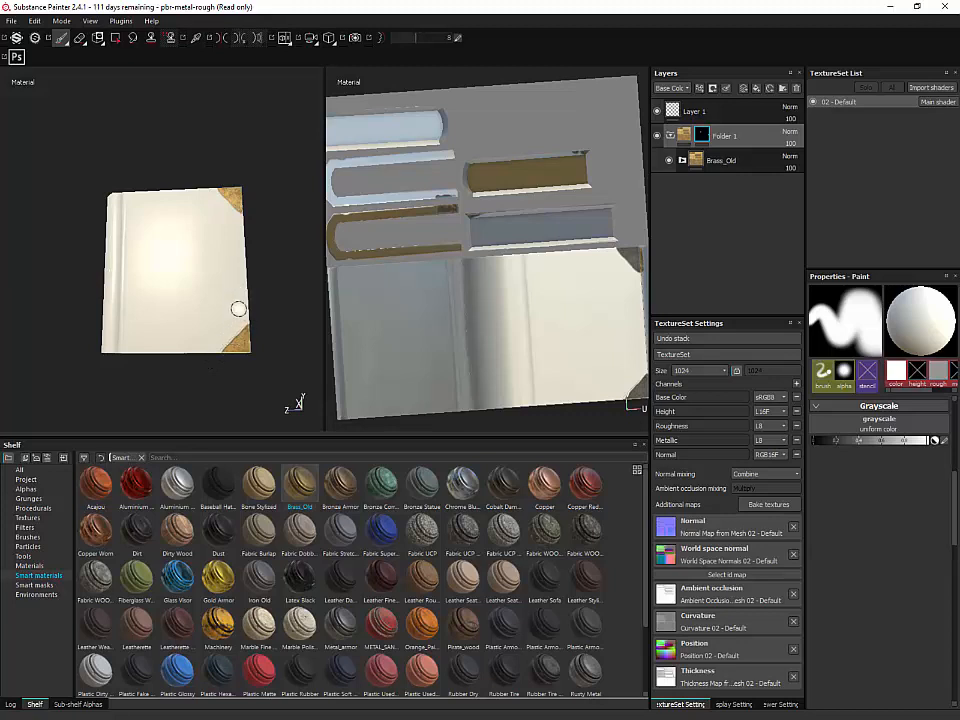
{"action": "key", "text": "bracketright"}
{"action": "key", "text": "bracketright"}
{"action": "key", "text": "bracketright"}
{"action": "key", "text": "bracketright"}
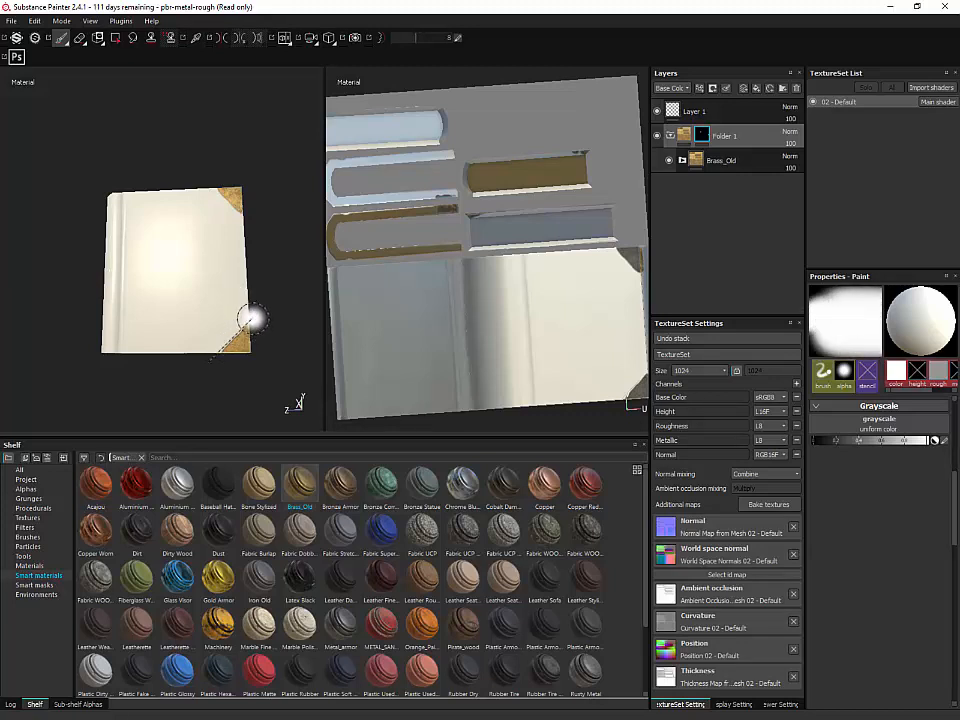
{"action": "left_click", "coordinate": [250, 319]}
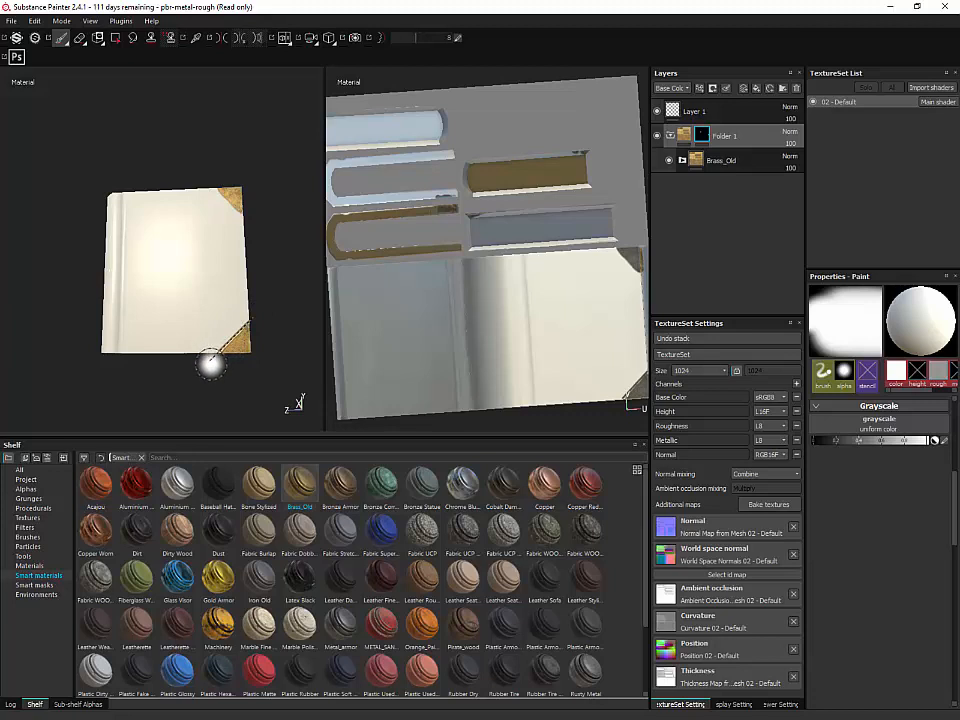
Step: Reduce the brush size and examine the brass corners on the cover from several angles
{"action": "left_click_drag", "start_coordinate": [281, 328], "coordinate": [277, 335], "text": "alt"}
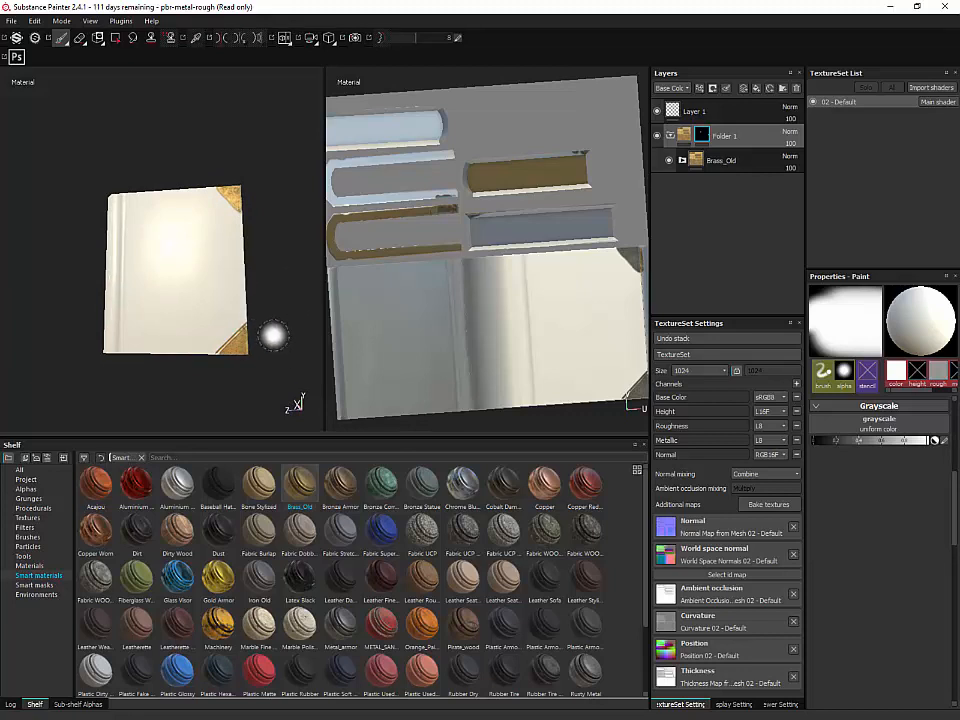
{"action": "key", "text": "ctrl+alt"}
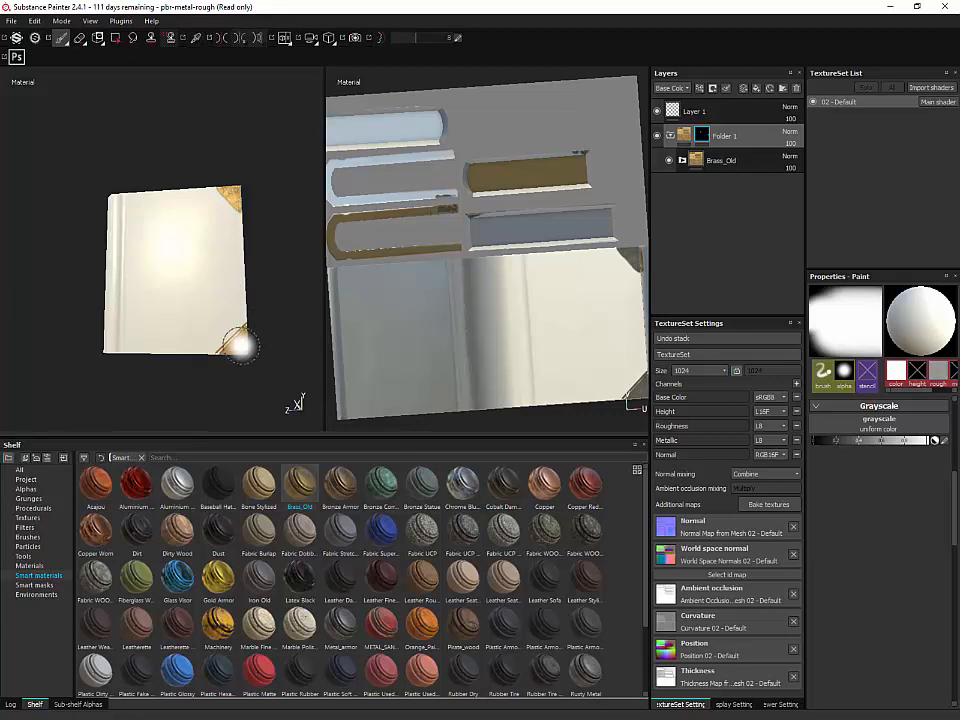
{"action": "right_click_drag", "start_coordinate": [250, 290], "coordinate": [237, 338], "text": "ctrl"}
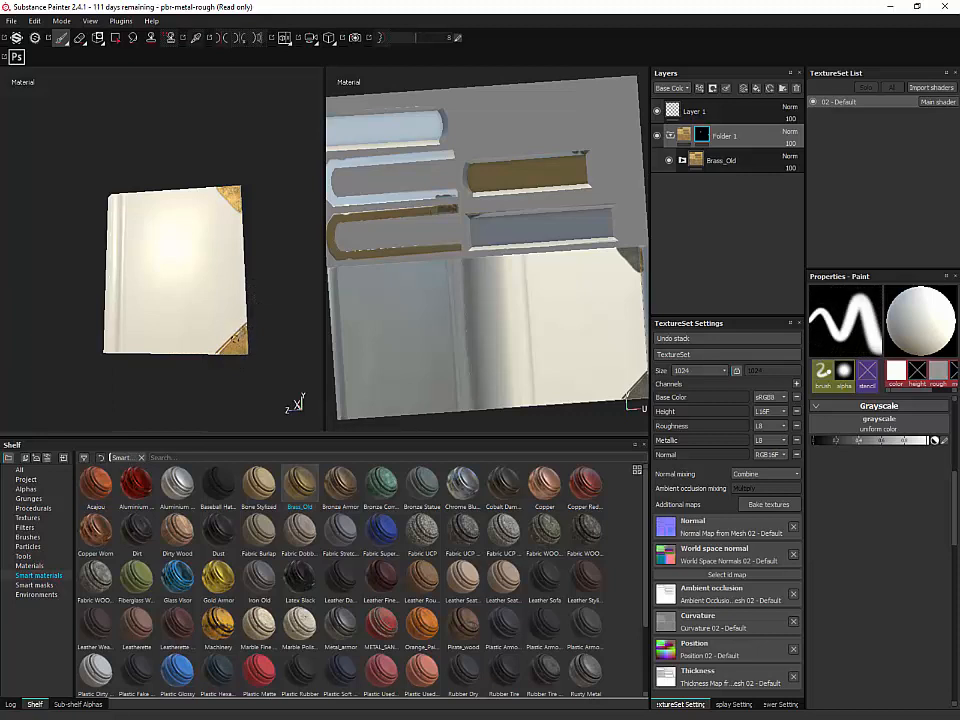
{"action": "left_click_drag", "start_coordinate": [261, 328], "coordinate": [221, 346], "text": "alt"}
{"action": "left_click_drag", "start_coordinate": [287, 274], "coordinate": [198, 179], "text": "alt"}
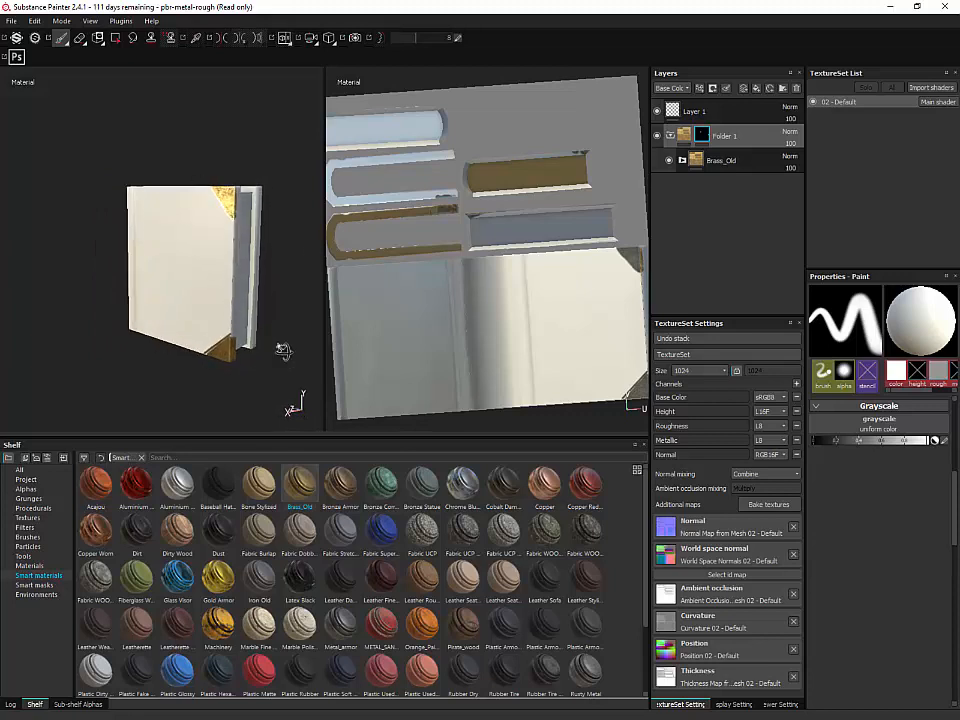
{"action": "left_click_drag", "start_coordinate": [281, 349], "coordinate": [241, 217], "text": "alt"}
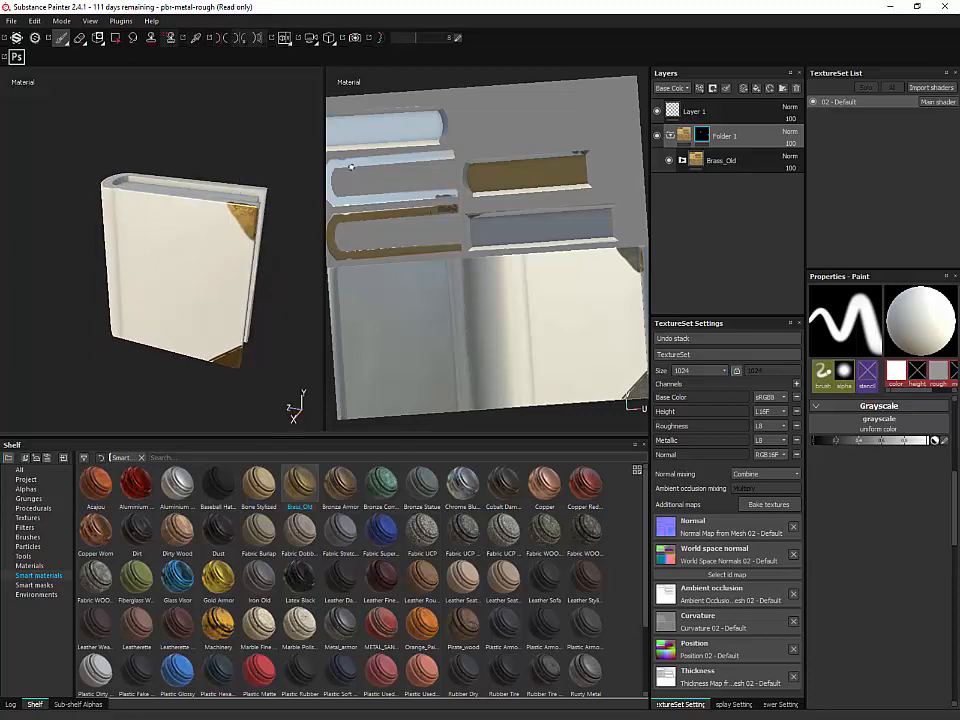
{"action": "left_click_drag", "start_coordinate": [285, 283], "coordinate": [266, 291], "text": "alt"}
{"action": "key", "text": "alt"}
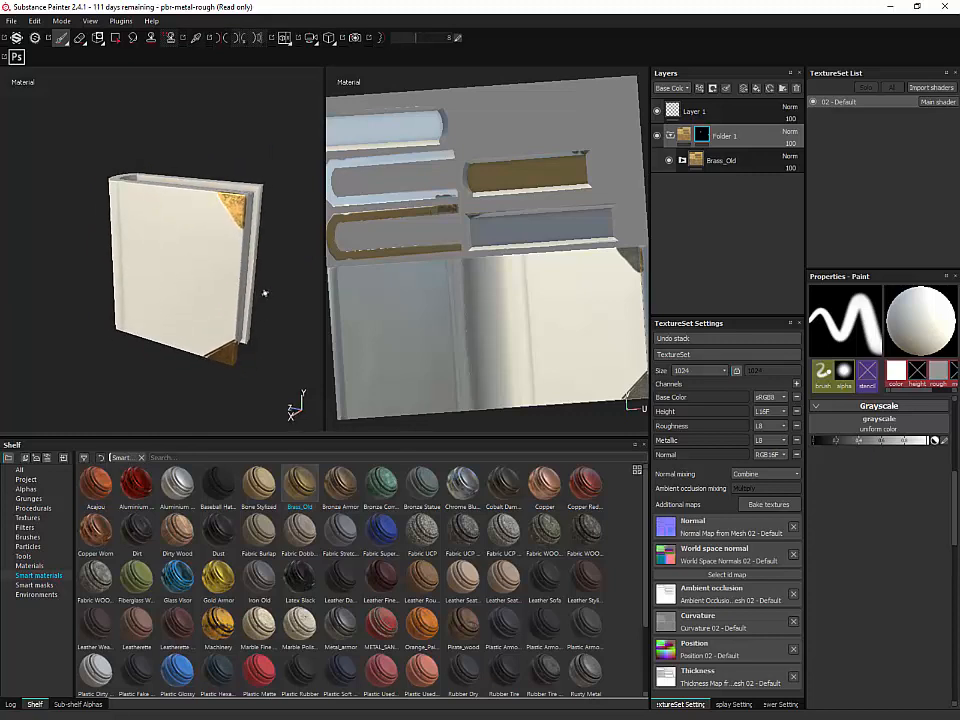
{"action": "middle_click_drag", "start_coordinate": [265, 282], "coordinate": [265, 289], "text": "alt"}
{"action": "right_click_drag", "start_coordinate": [265, 289], "coordinate": [256, 205], "text": "alt"}
{"action": "left_click_drag", "start_coordinate": [256, 205], "coordinate": [417, 228], "text": "alt"}
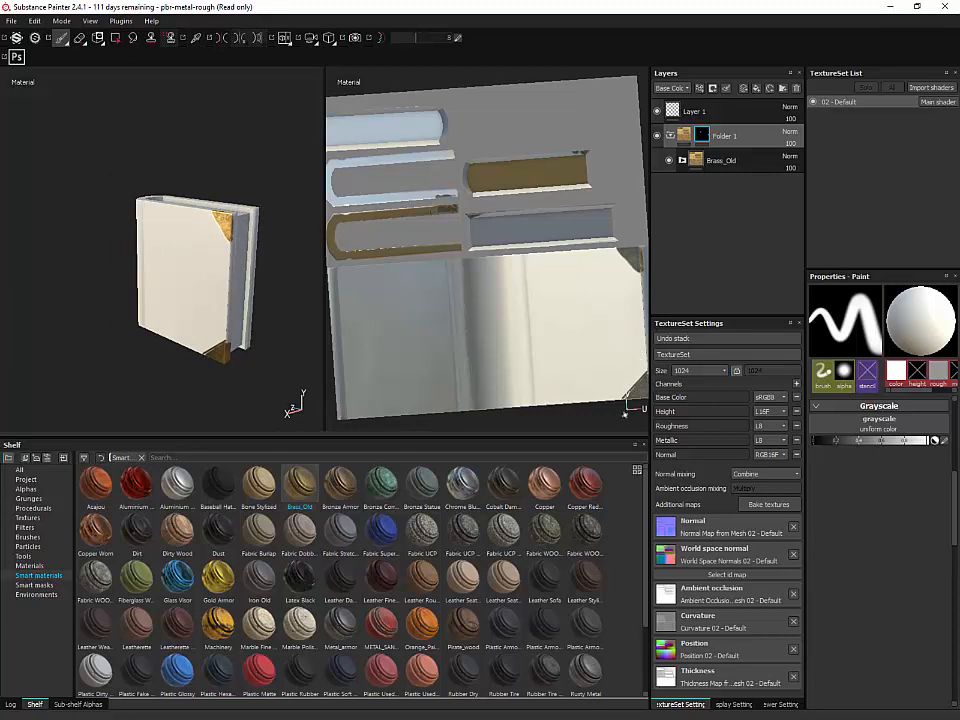
Step: Delete the masked brass folder and try the Copper Red Bleached smart material on the book, beneath Layer 1
{"action": "key", "text": "Delete"}
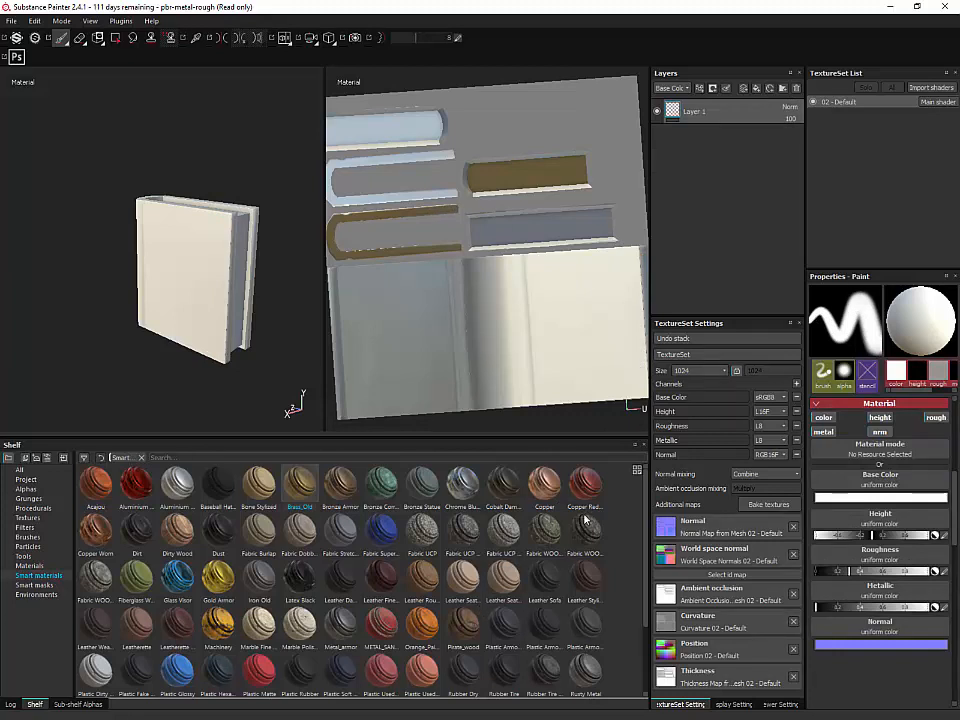
{"action": "left_click_drag", "start_coordinate": [585, 484], "coordinate": [704, 234]}
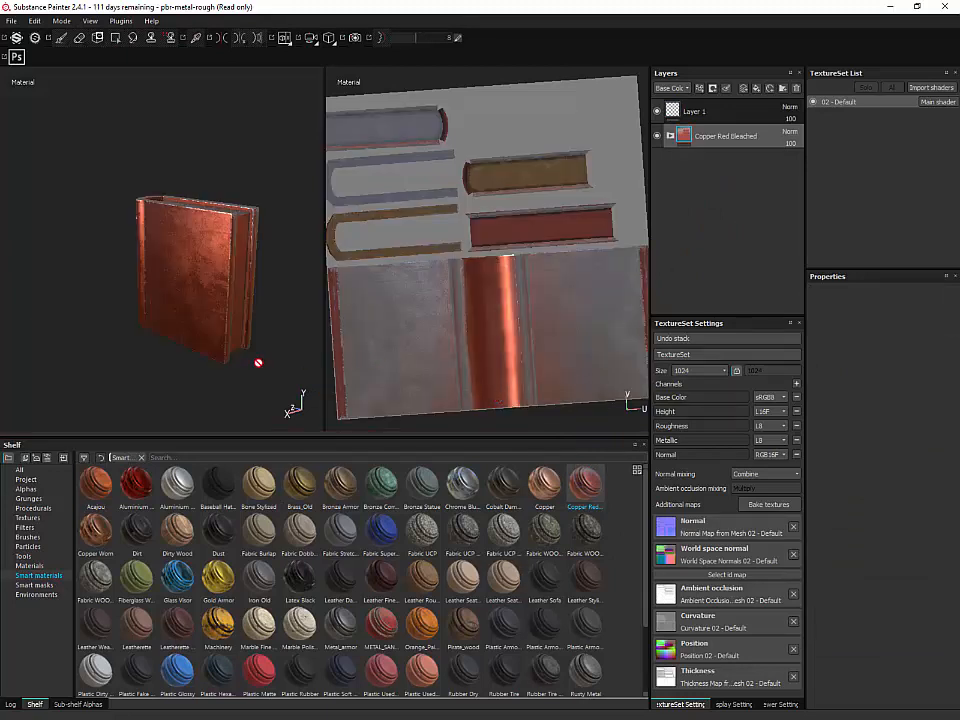
{"action": "left_click_drag", "start_coordinate": [258, 363], "coordinate": [334, 378], "text": "alt"}
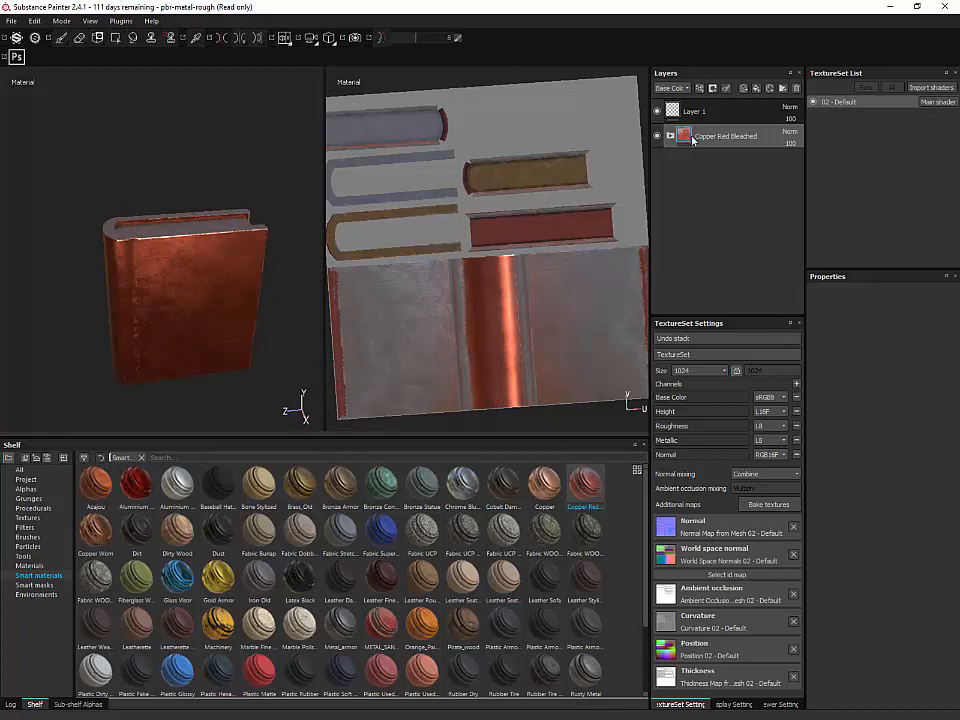
Step: Replace the Copper Red Bleached layer with the Leather Fine Aged smart material beneath Layer 1
{"action": "left_click", "coordinate": [689, 114]}
{"action": "left_click", "coordinate": [692, 134]}
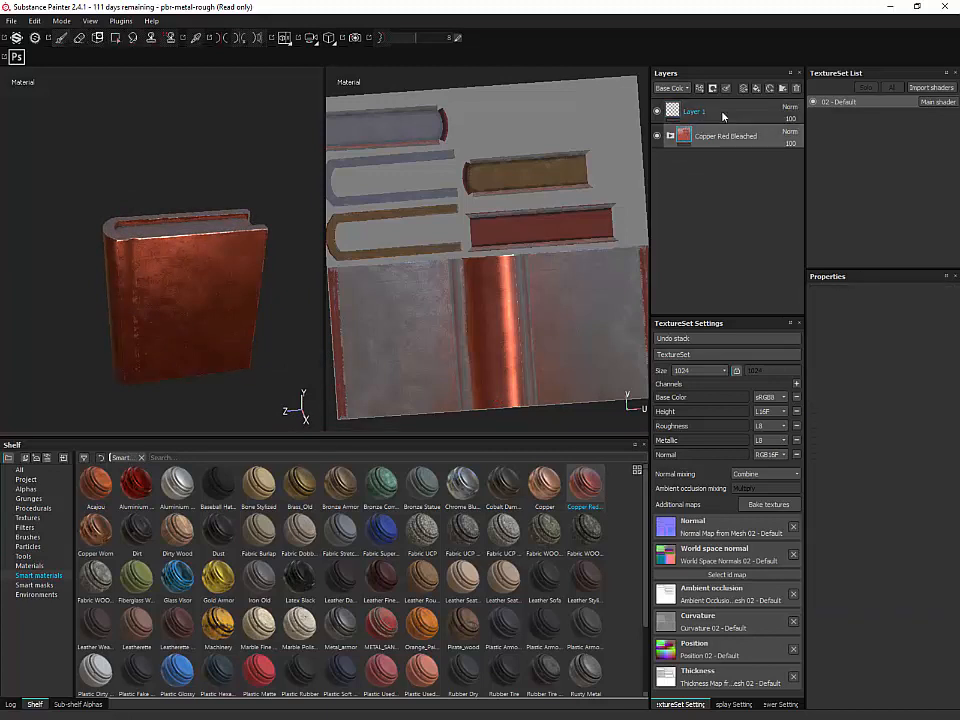
{"action": "key", "text": "Delete"}
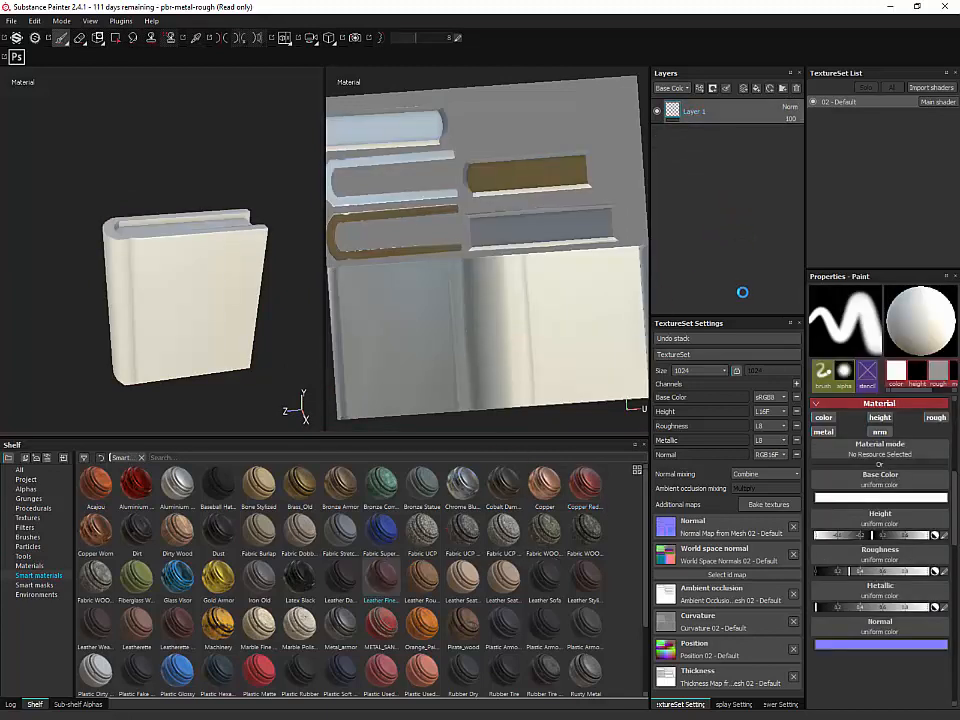
{"action": "left_click_drag", "start_coordinate": [298, 351], "coordinate": [298, 314], "text": "alt"}
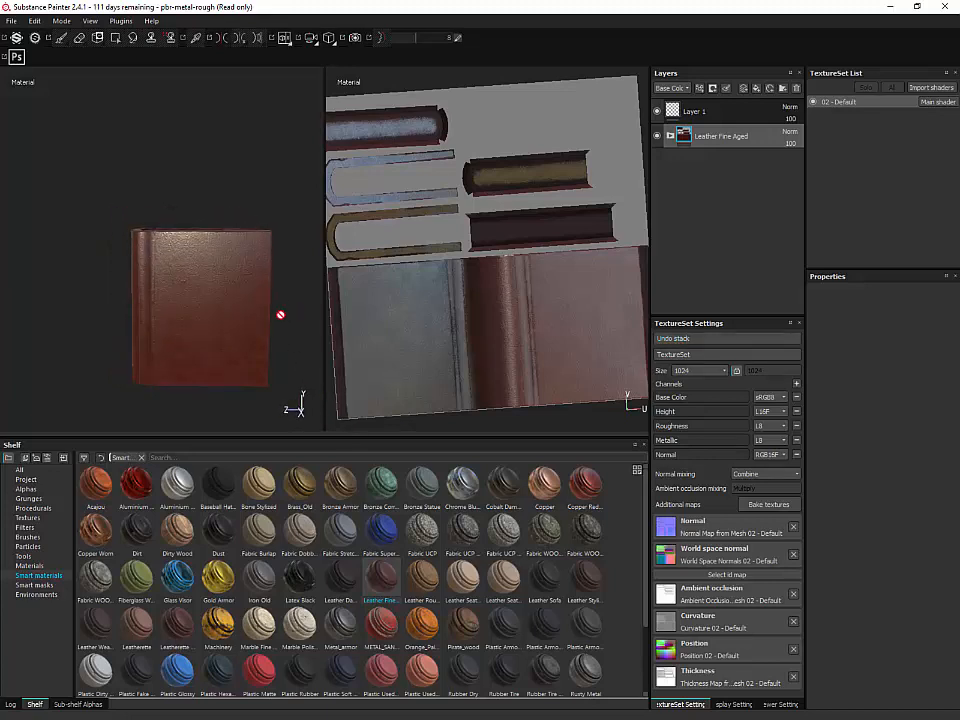
{"action": "middle_click_drag", "start_coordinate": [285, 298], "coordinate": [280, 289], "text": "alt"}
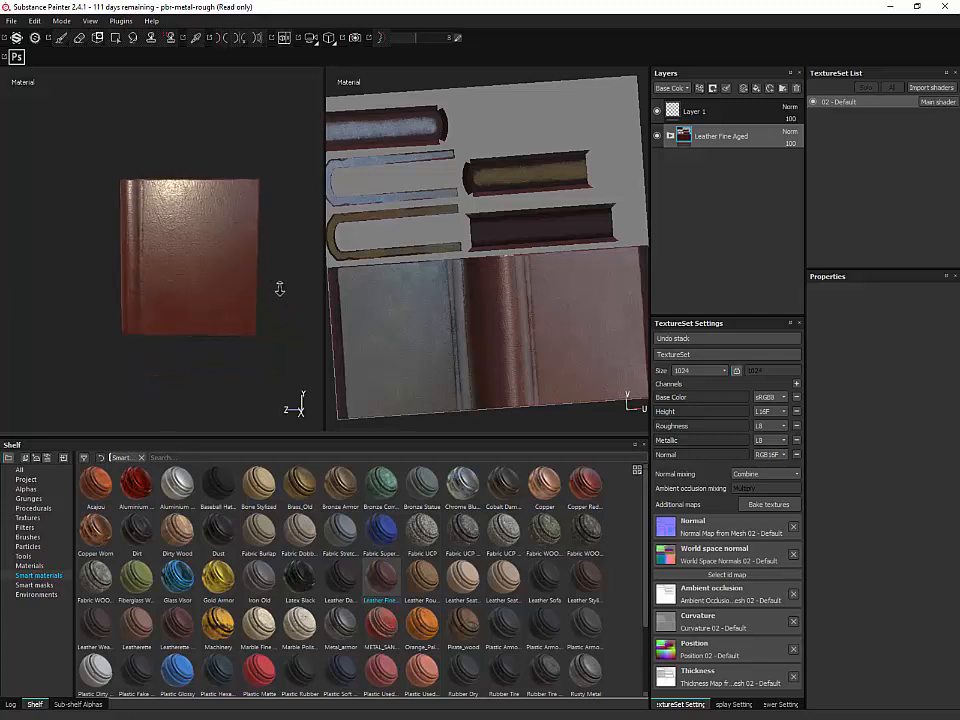
Step: Add a fill layer above Leather Fine Aged for the book's pages
{"action": "left_click_drag", "start_coordinate": [280, 289], "coordinate": [273, 333], "text": "alt"}
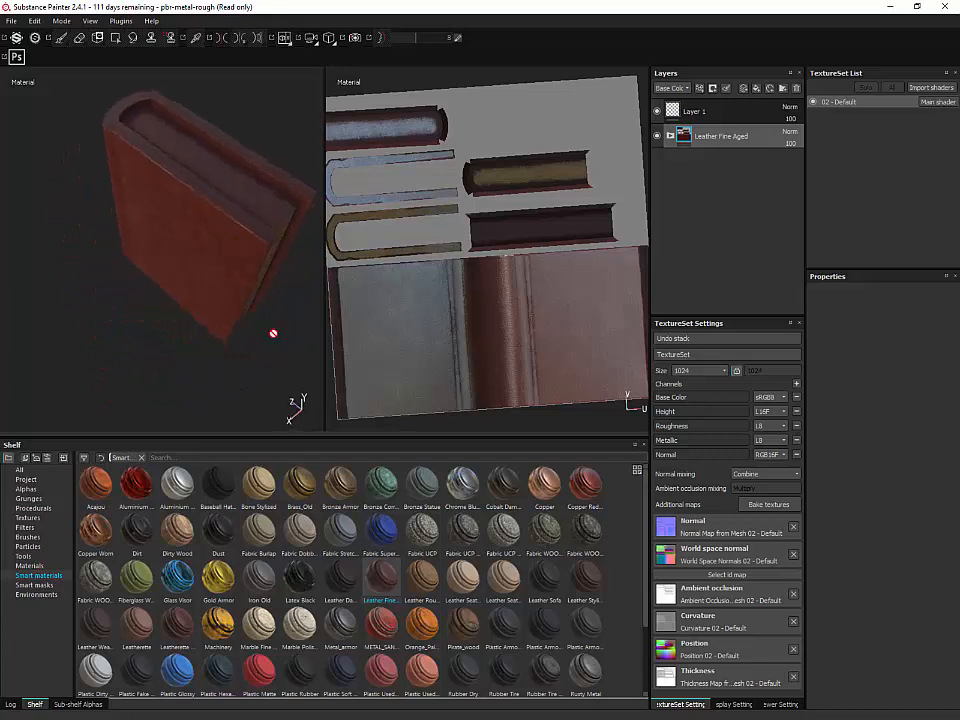
{"action": "left_click_drag", "start_coordinate": [402, 443], "coordinate": [279, 319], "text": "alt"}
{"action": "left_click", "coordinate": [262, 530]}
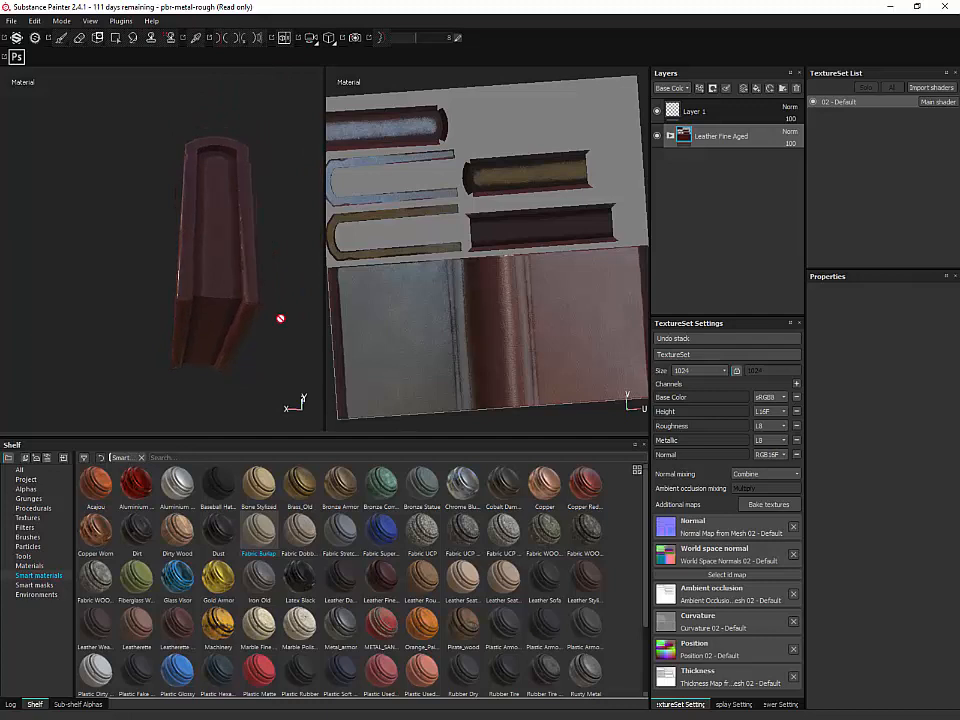
{"action": "left_click", "coordinate": [757, 89]}
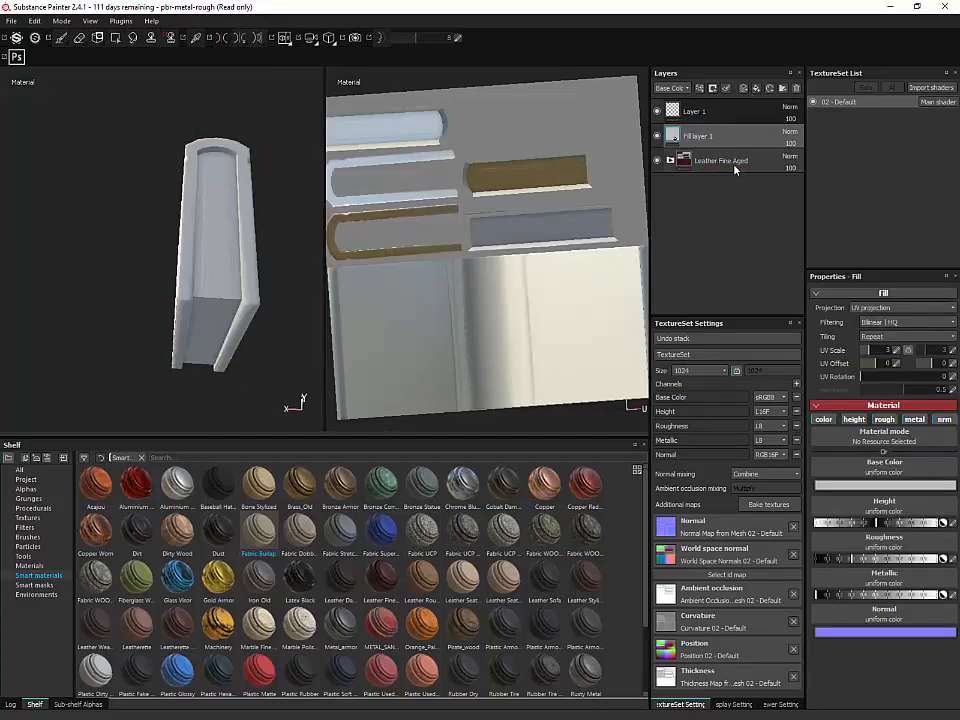
{"action": "left_click_drag", "start_coordinate": [190, 209], "coordinate": [168, 213], "text": "alt"}
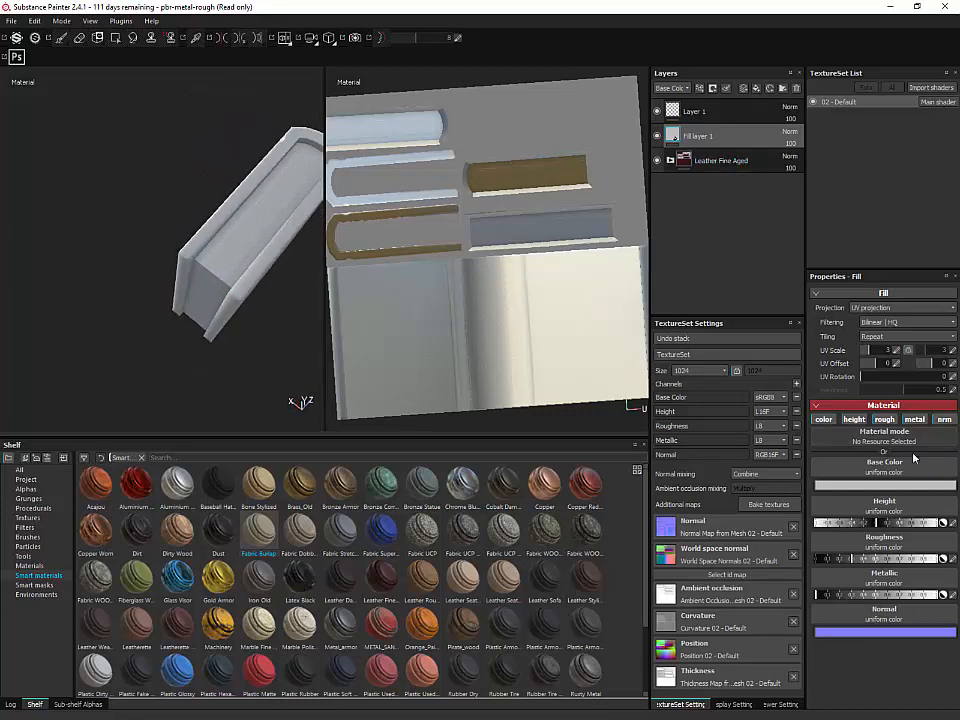
Step: Set the fill layer's base color to a muted yellow-brown (0.164, 0.145, 0.071) and its roughness to about 0.5
{"action": "left_click", "coordinate": [902, 486]}
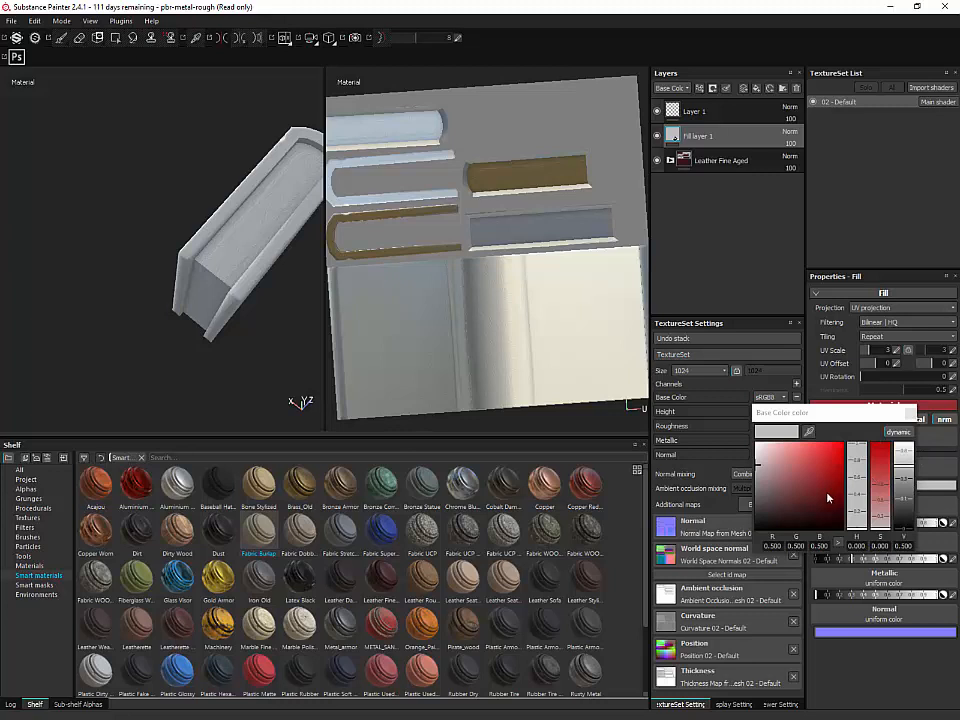
{"action": "left_click", "coordinate": [828, 497]}
{"action": "left_click", "coordinate": [862, 517]}
{"action": "left_click_drag", "start_coordinate": [810, 485], "coordinate": [786, 487]}
{"action": "left_click_drag", "start_coordinate": [259, 379], "coordinate": [324, 306], "text": "alt"}
{"action": "left_click", "coordinate": [780, 491]}
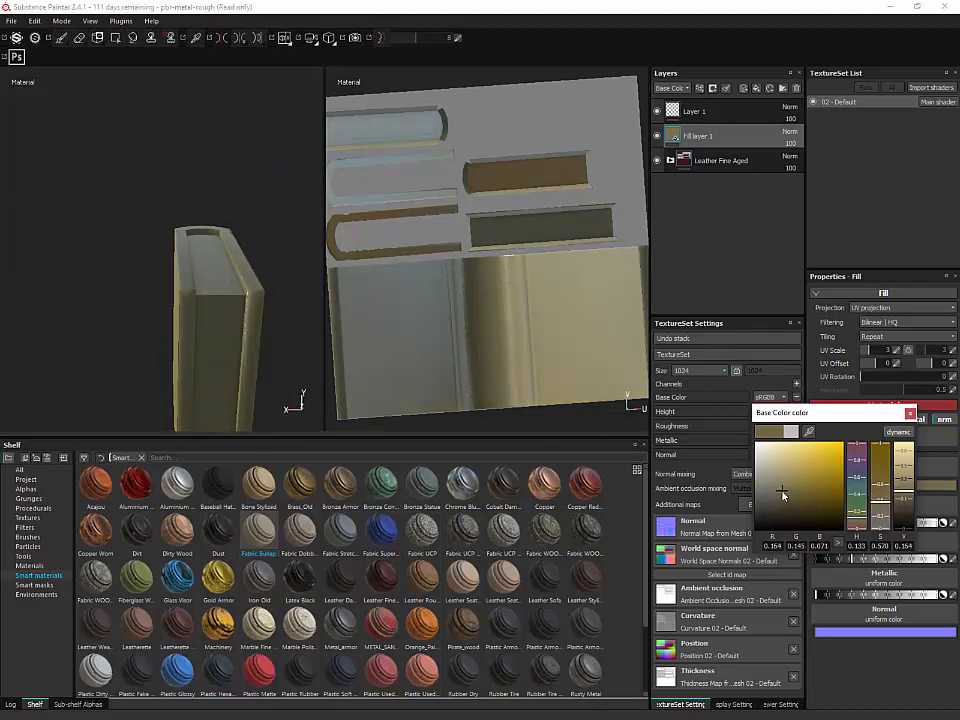
{"action": "left_click", "coordinate": [910, 413]}
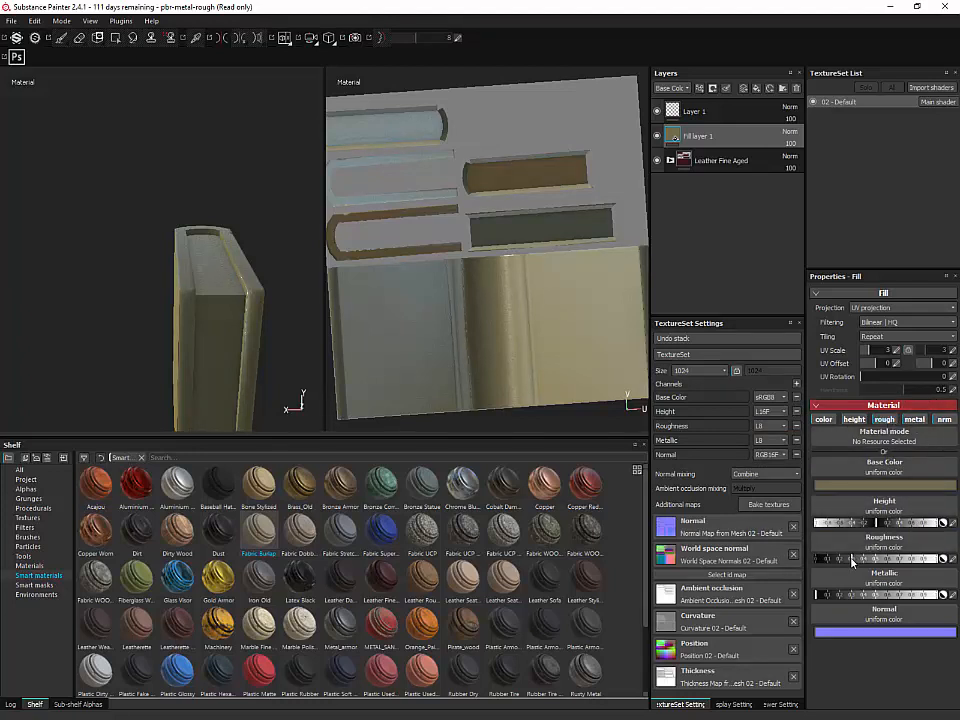
{"action": "left_click_drag", "start_coordinate": [853, 562], "coordinate": [875, 561]}
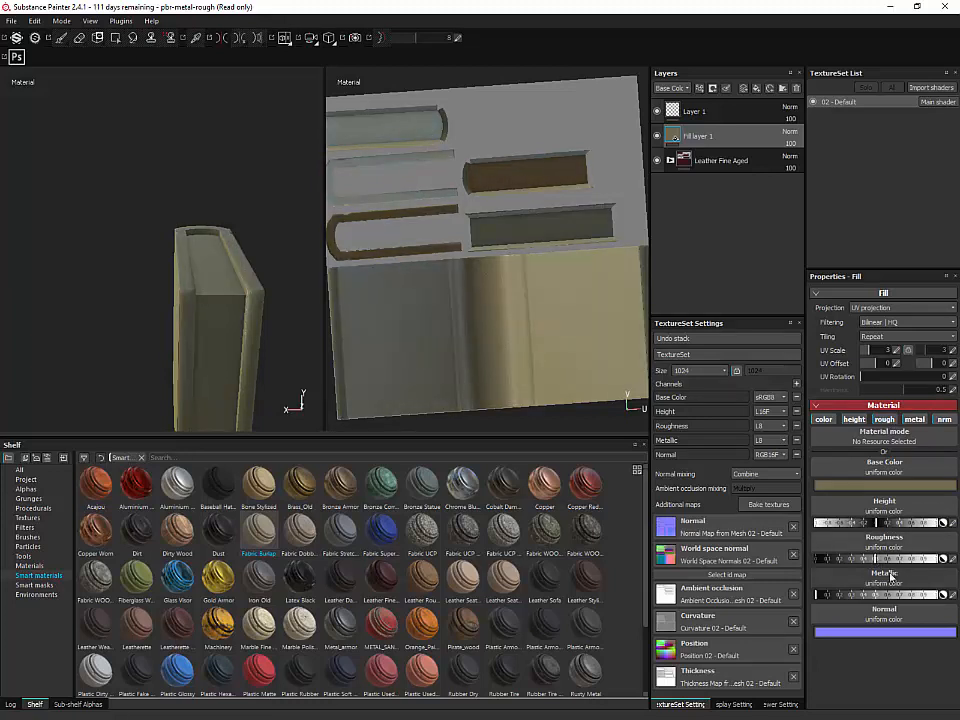
{"action": "left_click_drag", "start_coordinate": [313, 346], "coordinate": [287, 405], "text": "alt"}
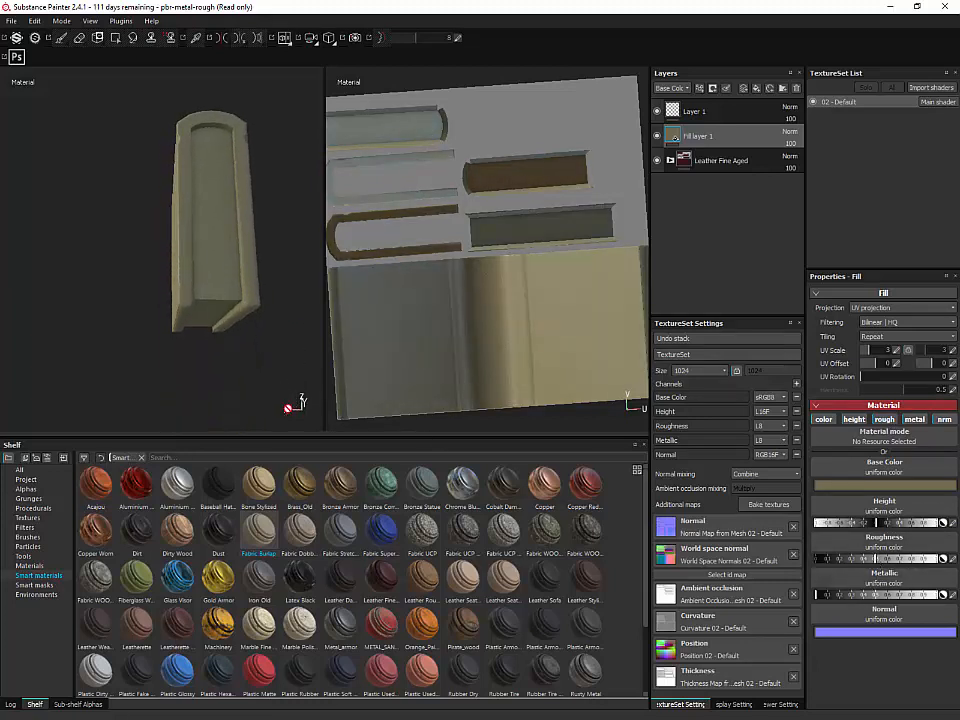
Step: Put Leather Fine Aged into a new folder and add a white mask to that folder
{"action": "left_click", "coordinate": [695, 163]}
{"action": "left_click", "coordinate": [769, 87]}
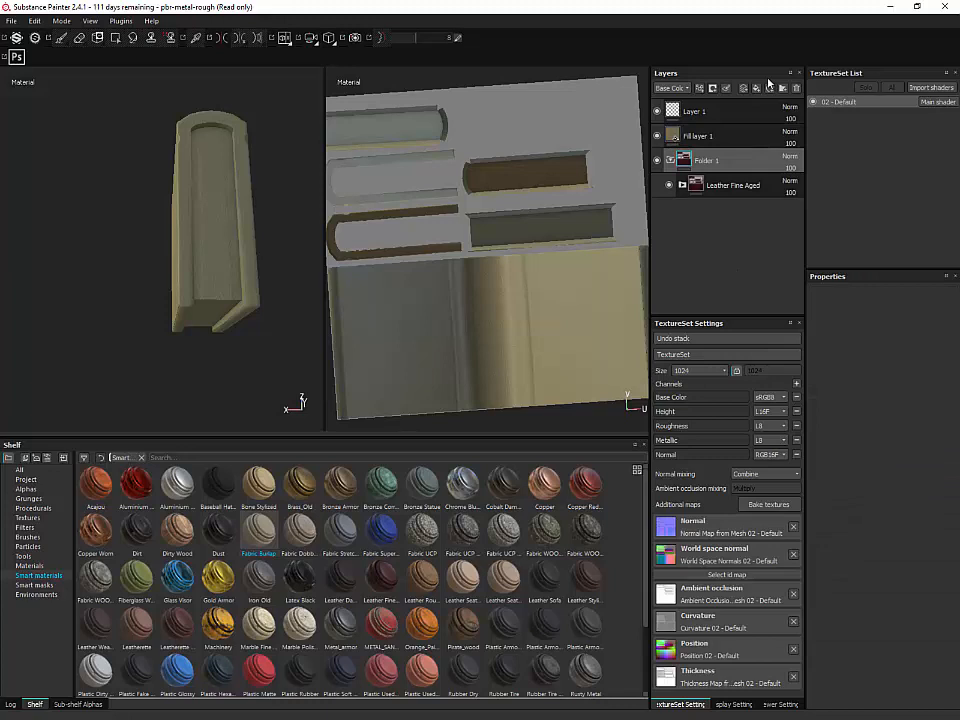
{"action": "right_click", "coordinate": [717, 163]}
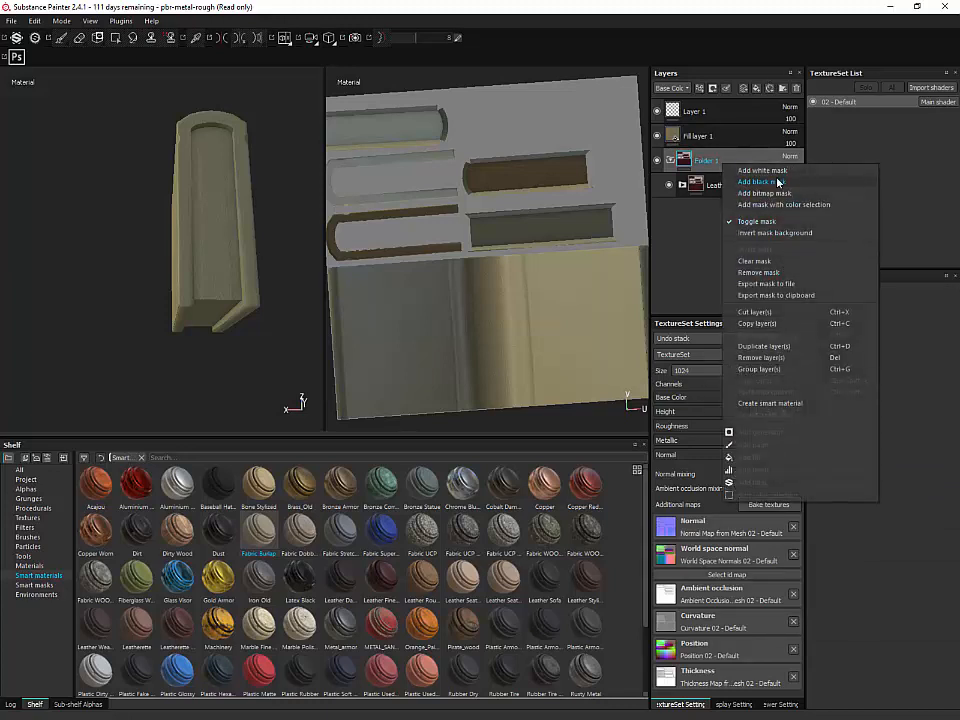
{"action": "left_click", "coordinate": [783, 170]}
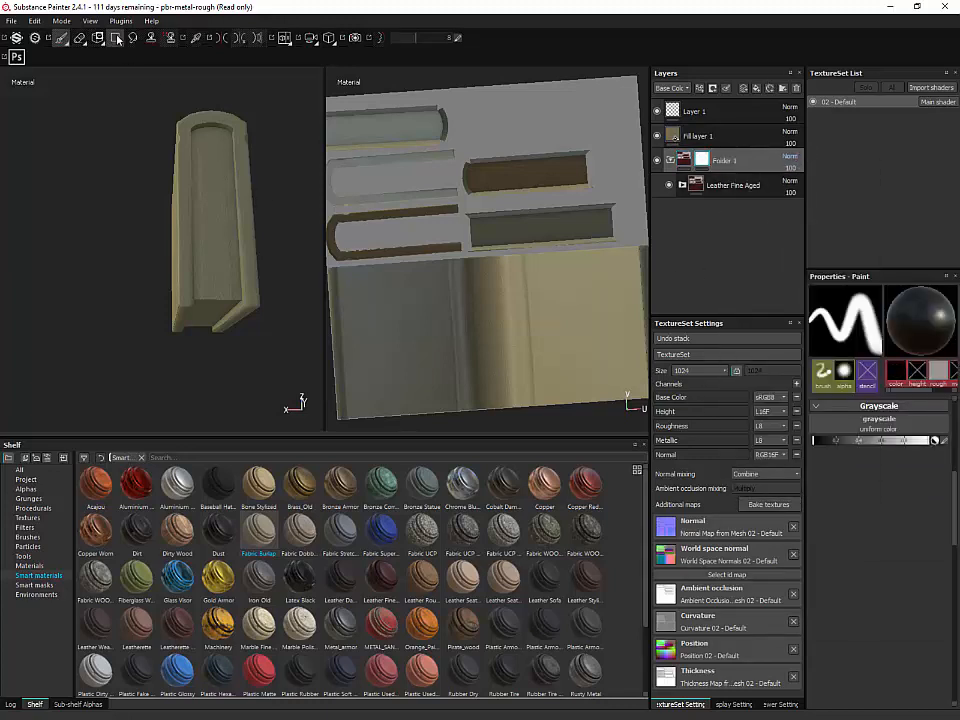
Step: Hide the fill layer and mask the leather folder off the page block's faces using Polygon Fill in black
{"action": "key", "text": "4"}
{"action": "right_click_drag", "start_coordinate": [219, 367], "coordinate": [385, 192], "text": "alt"}
{"action": "right_click_drag", "start_coordinate": [206, 302], "coordinate": [172, 400], "text": "alt"}
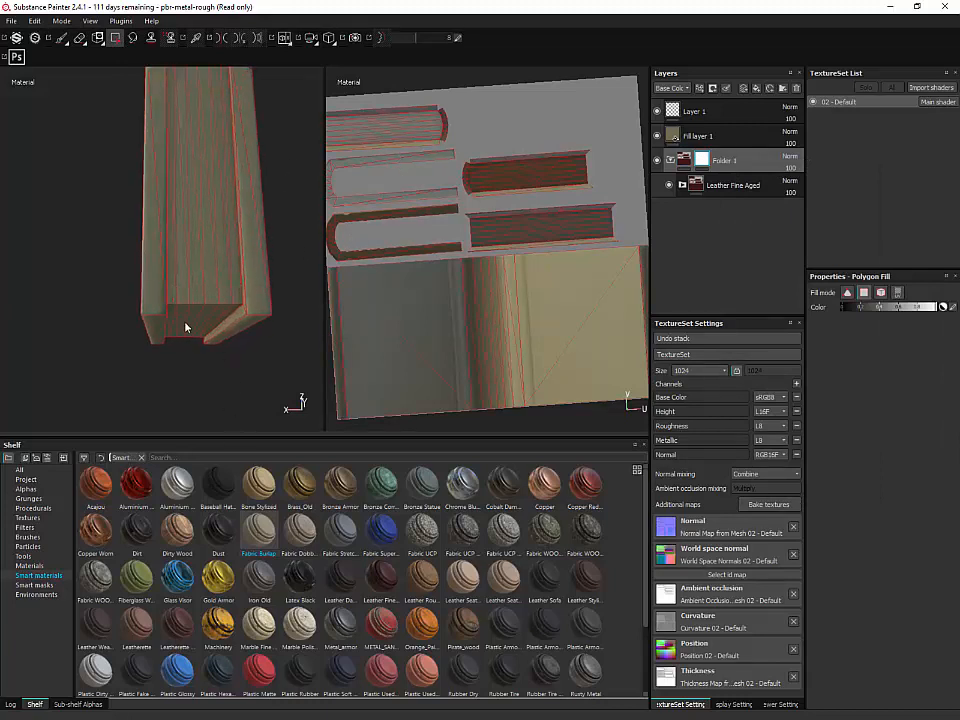
{"action": "left_click_drag", "start_coordinate": [195, 306], "coordinate": [380, 248], "text": "alt"}
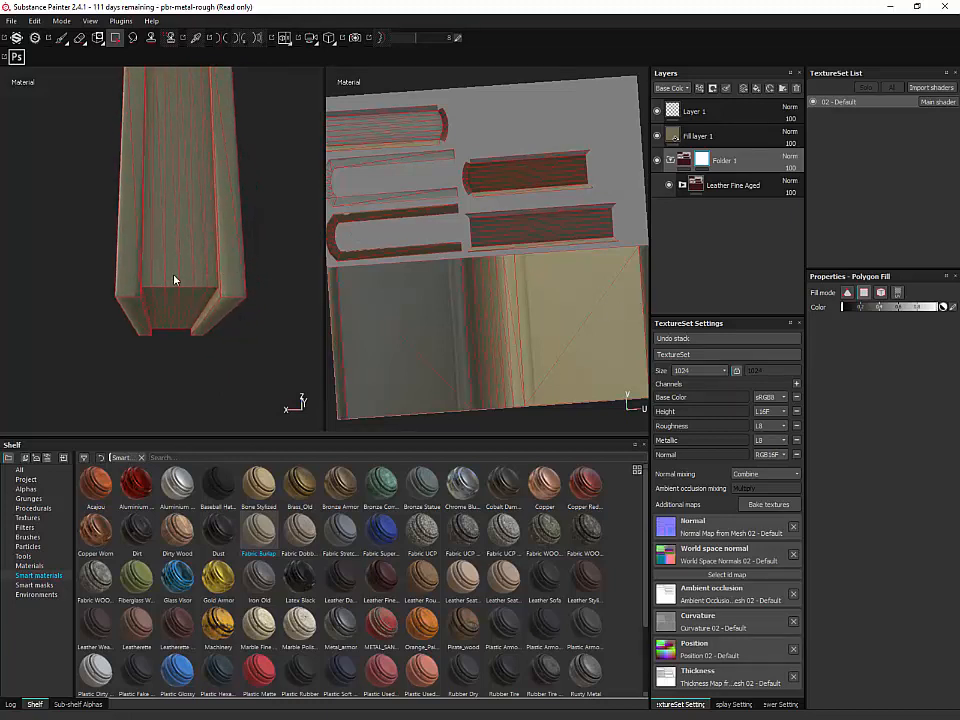
{"action": "left_click_drag", "start_coordinate": [174, 280], "coordinate": [240, 310], "text": "alt"}
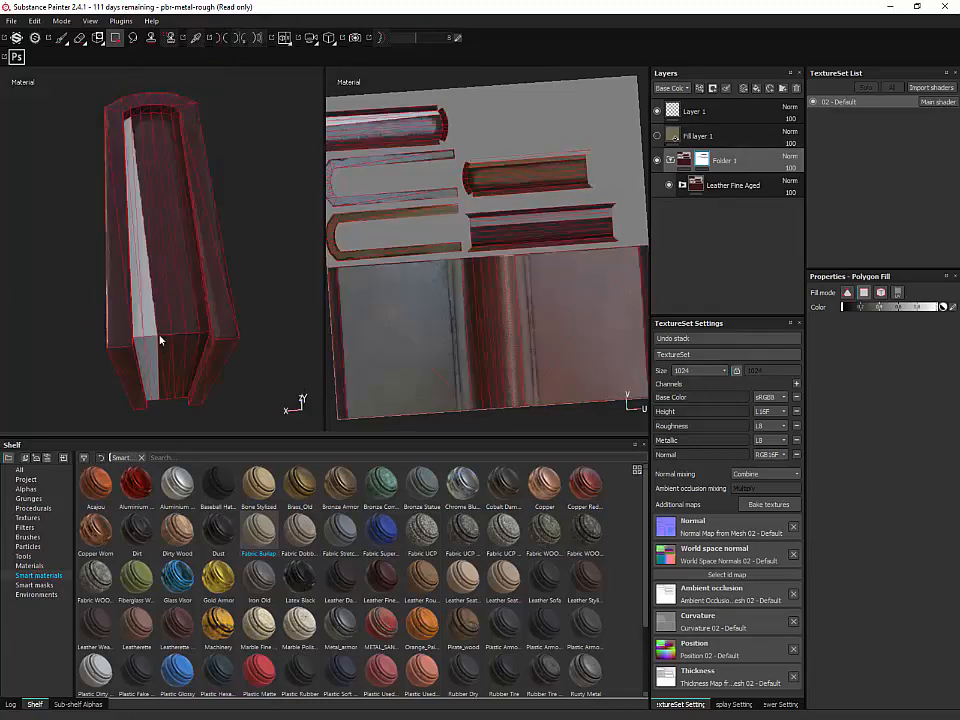
{"action": "left_click_drag", "start_coordinate": [160, 340], "coordinate": [200, 350]}
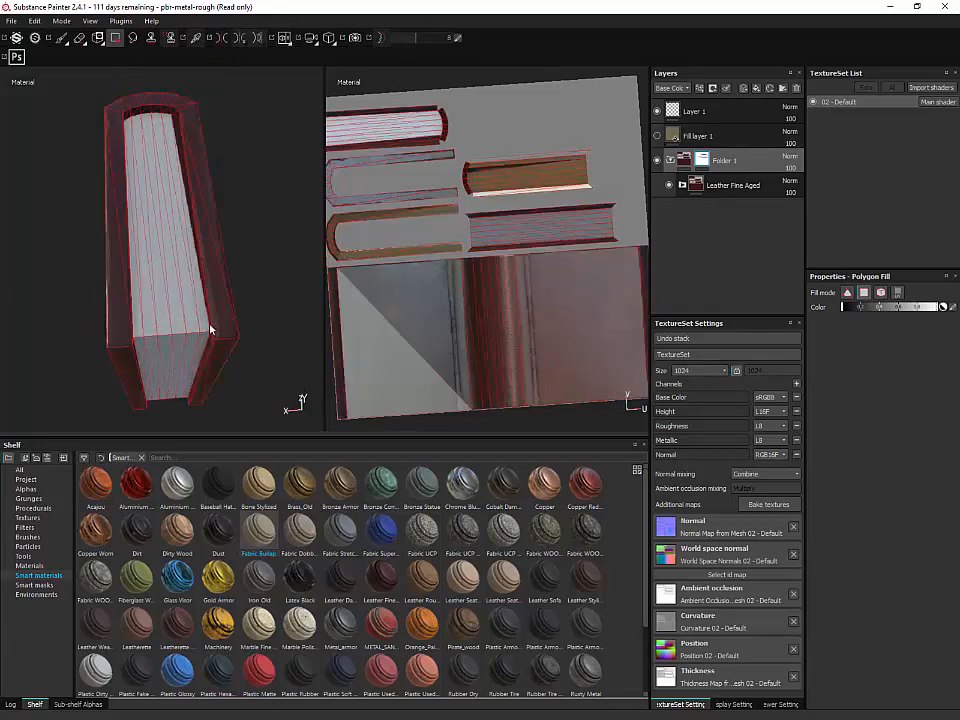
{"action": "left_click_drag", "start_coordinate": [259, 341], "coordinate": [215, 233], "text": "alt"}
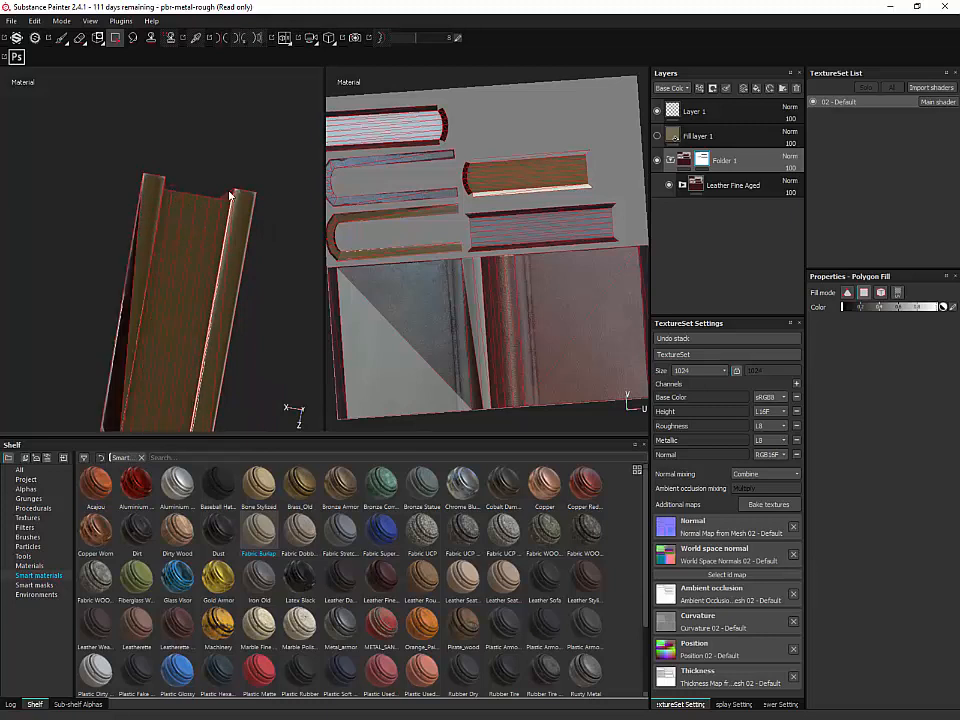
{"action": "left_click_drag", "start_coordinate": [230, 195], "coordinate": [253, 349], "text": "alt"}
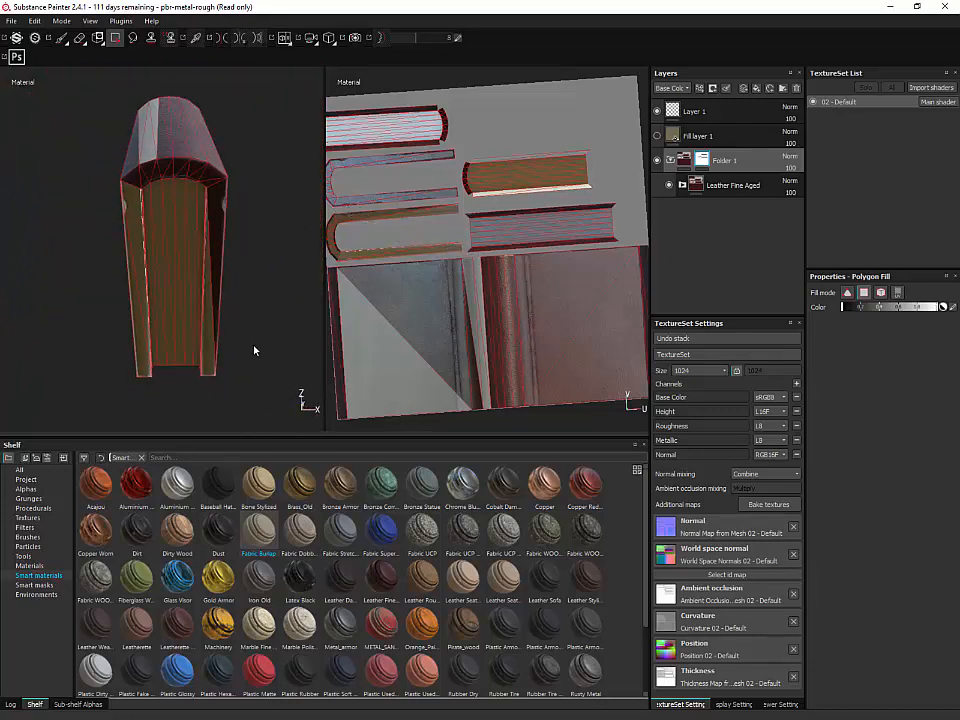
Step: Light the book with the first Soft_2Ring environment map instead of the current one
{"action": "left_click", "coordinate": [38, 594]}
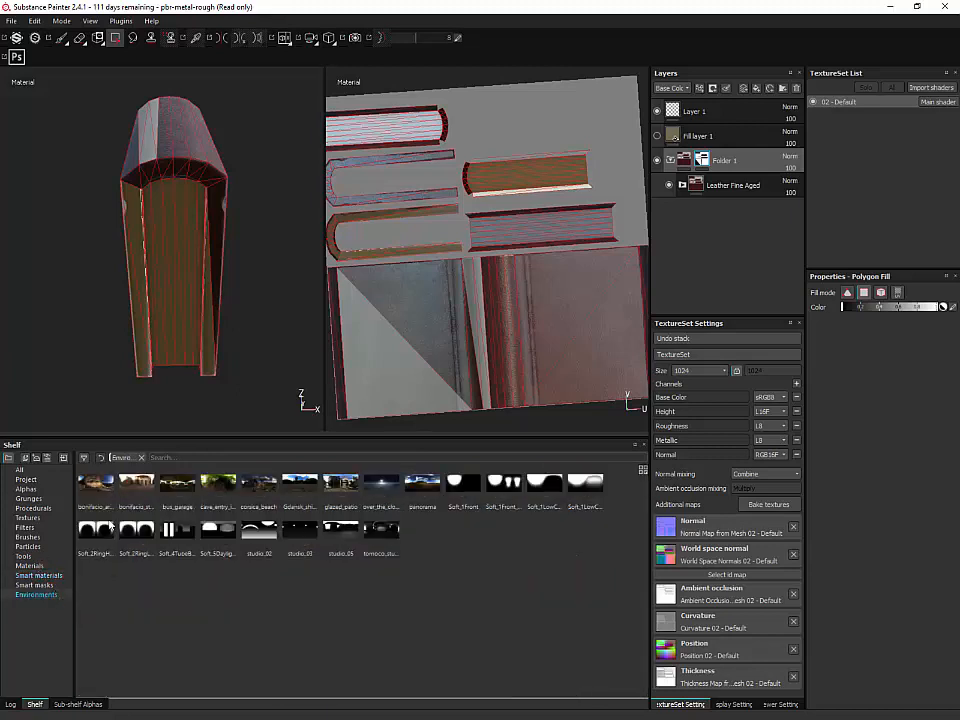
{"action": "left_click_drag", "start_coordinate": [110, 523], "coordinate": [97, 348]}
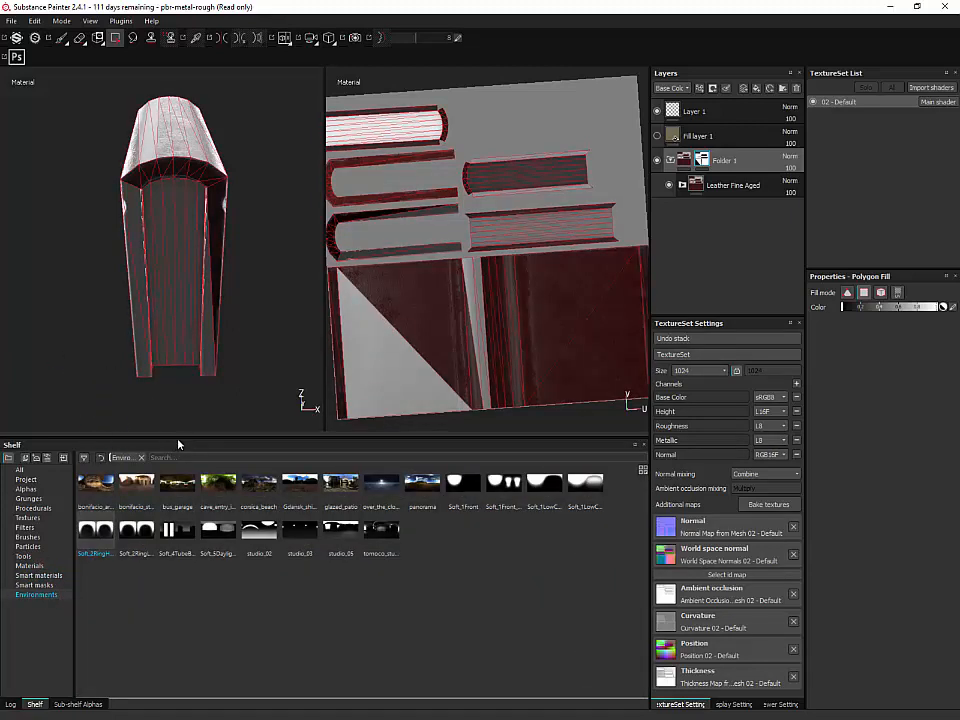
{"action": "left_click_drag", "start_coordinate": [255, 350], "coordinate": [216, 350], "text": "alt"}
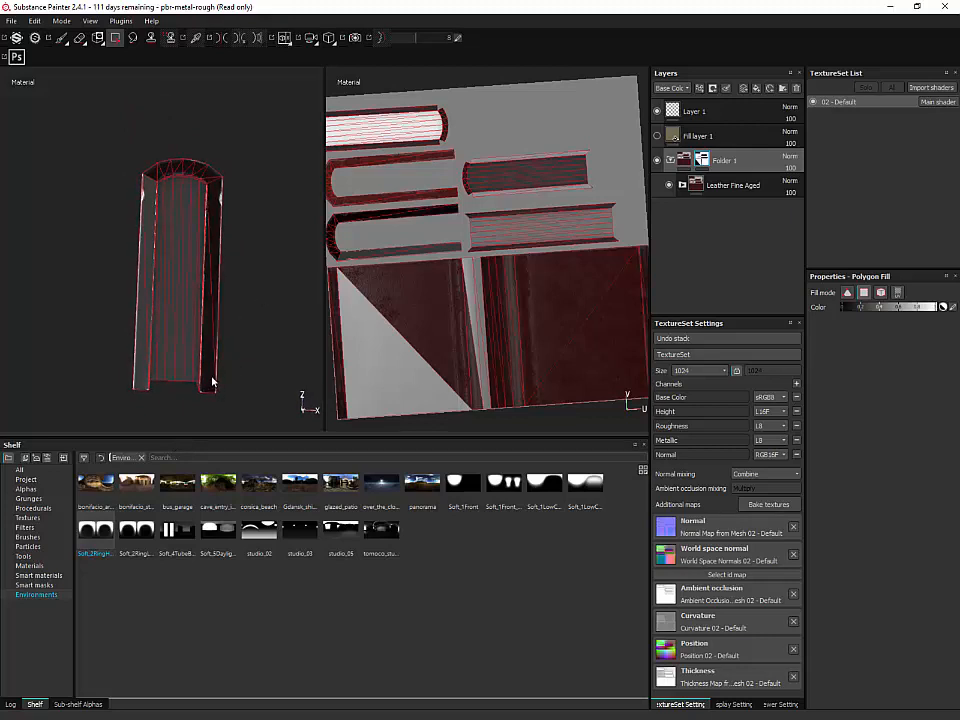
Step: Restore the leather on the wrongly masked cover and rim polygons by filling them white in the folder's mask
{"action": "left_click", "coordinate": [150, 295]}
{"action": "left_click_drag", "start_coordinate": [218, 328], "coordinate": [420, 353], "text": "alt"}
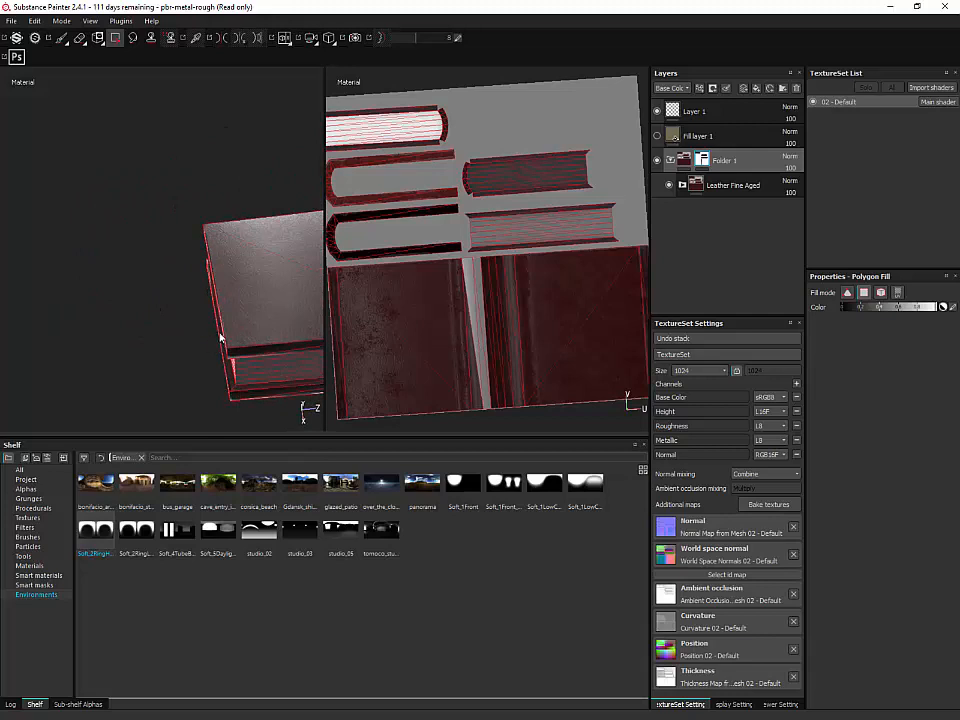
{"action": "left_click_drag", "start_coordinate": [221, 338], "coordinate": [212, 379], "text": "alt"}
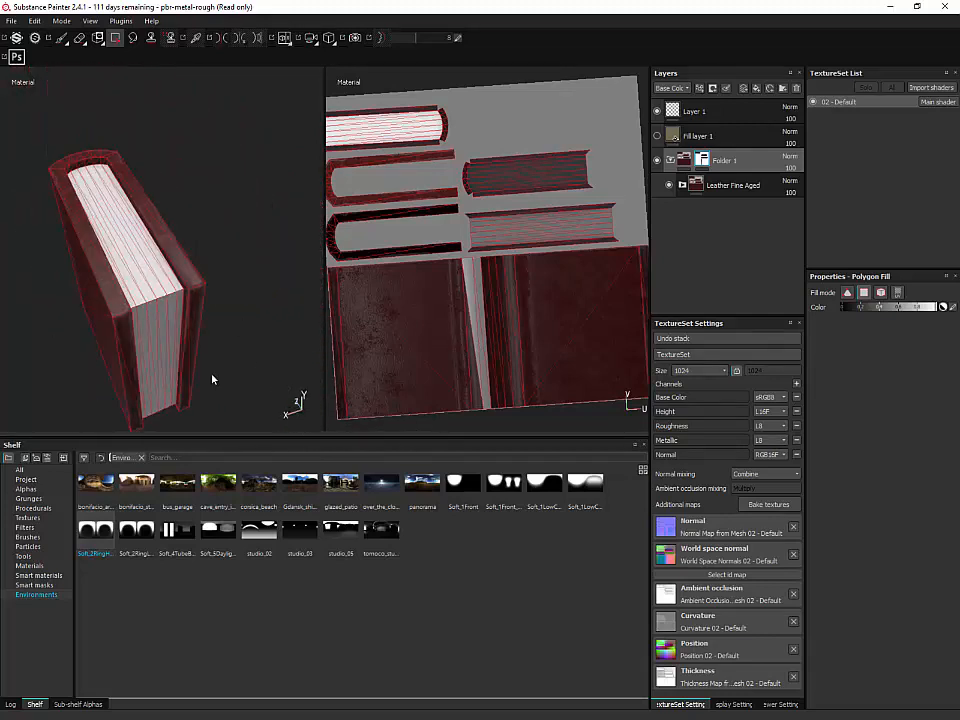
Step: Copy the masked leather folder and make the fill layer visible again
{"action": "right_click", "coordinate": [705, 160]}
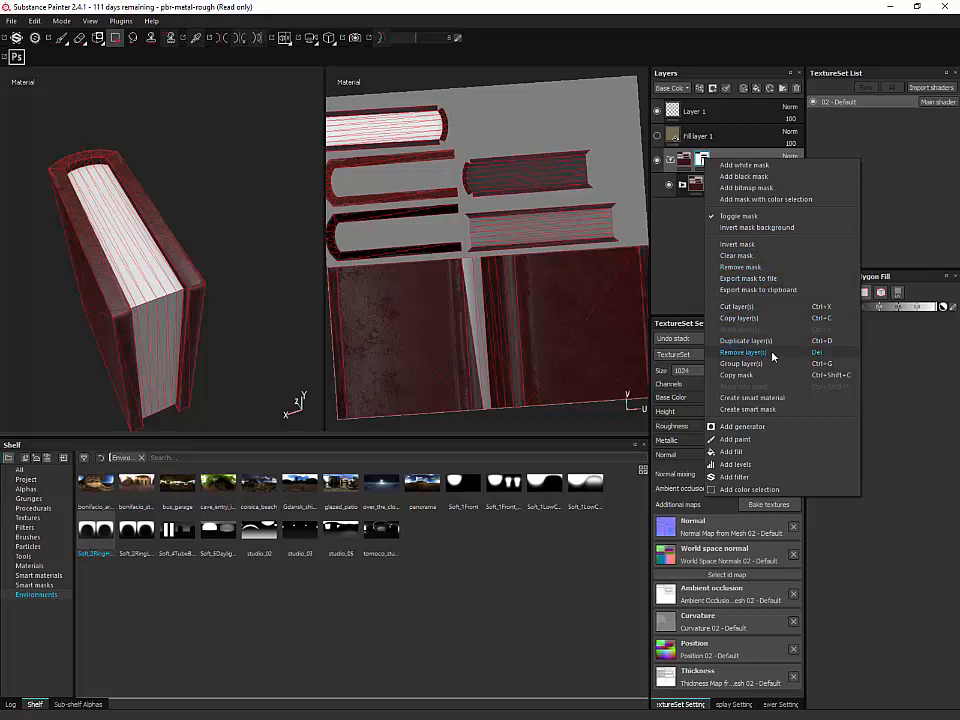
{"action": "key", "text": "Escape"}
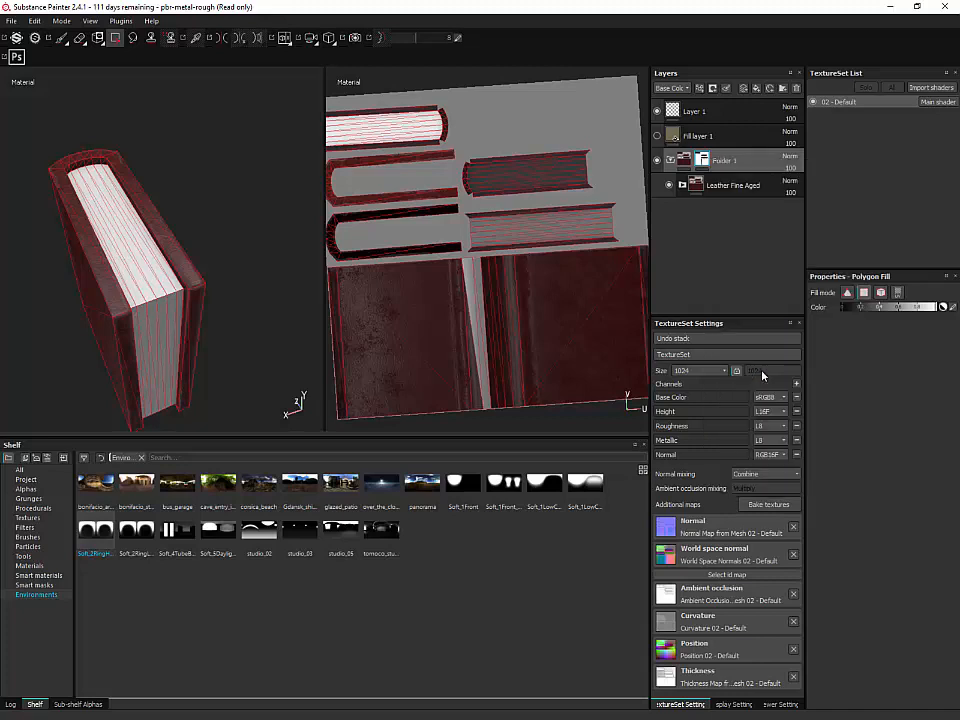
{"action": "left_click", "coordinate": [675, 135]}
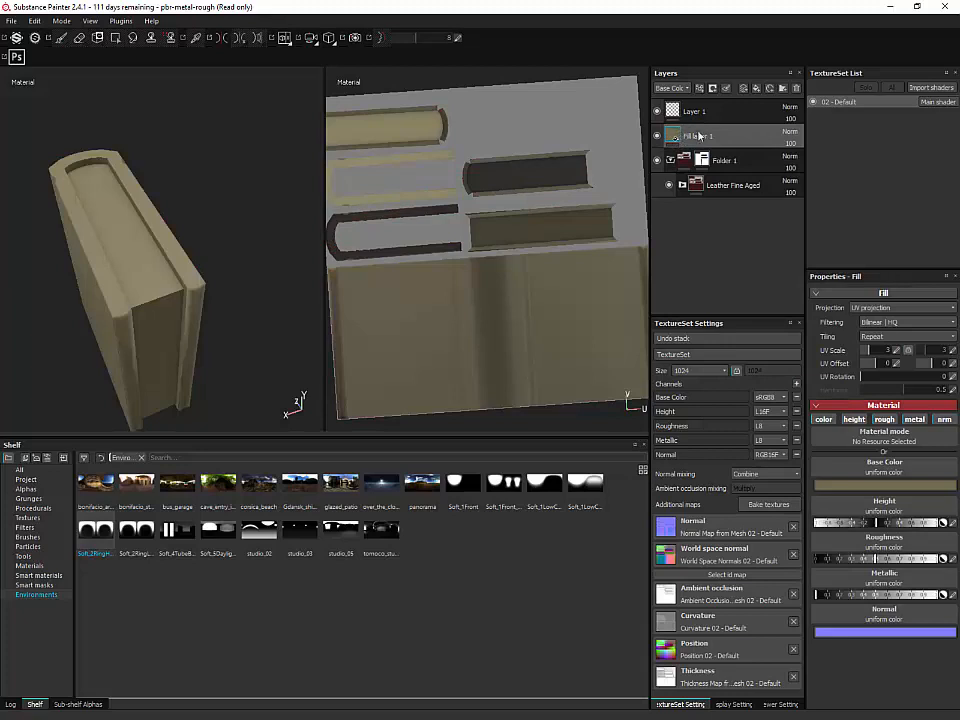
Step: Try pasting the copied leather folder above the fill layer, and undo the paste
{"action": "right_click", "coordinate": [698, 135]}
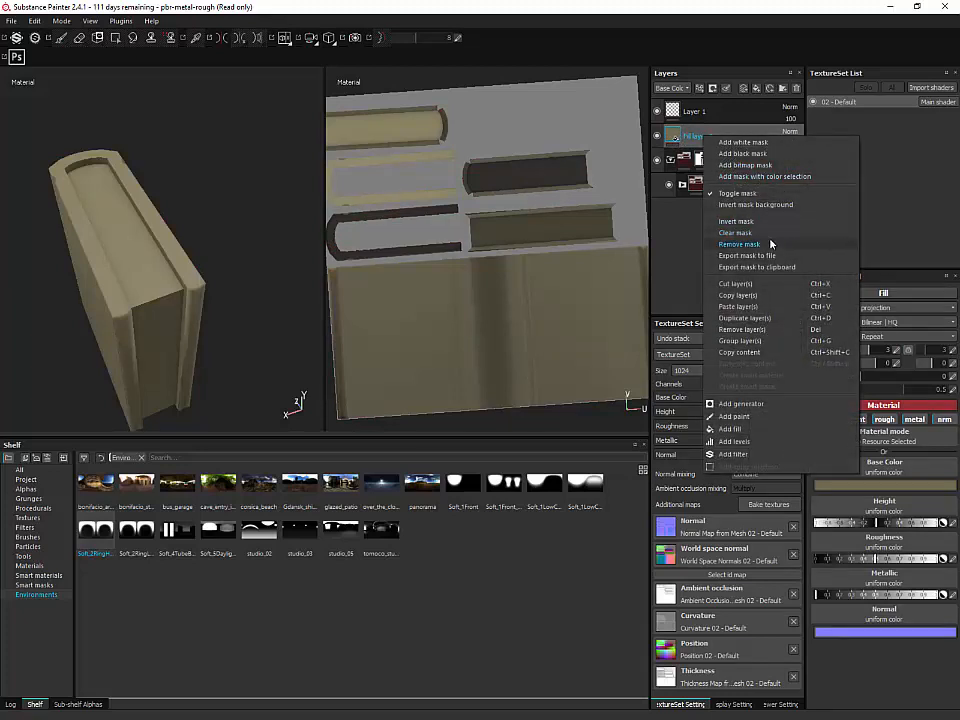
{"action": "left_click", "coordinate": [748, 306]}
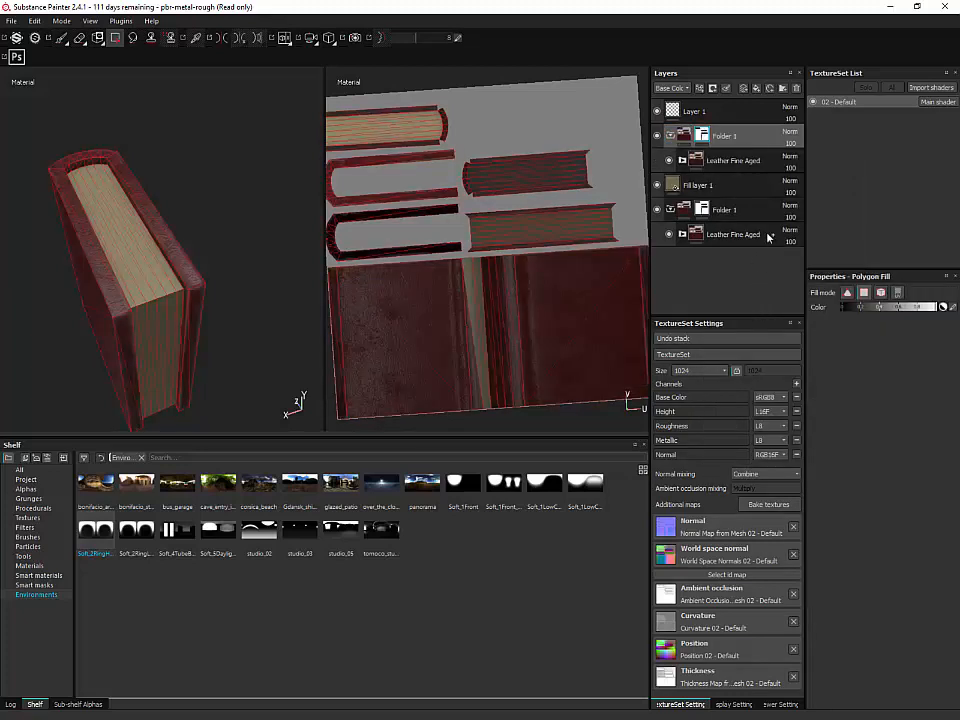
{"action": "key", "text": "ctrl+z"}
Step: Add a black mask to the fill layer and fill polygons on the book's covers white in it
{"action": "right_click", "coordinate": [705, 136]}
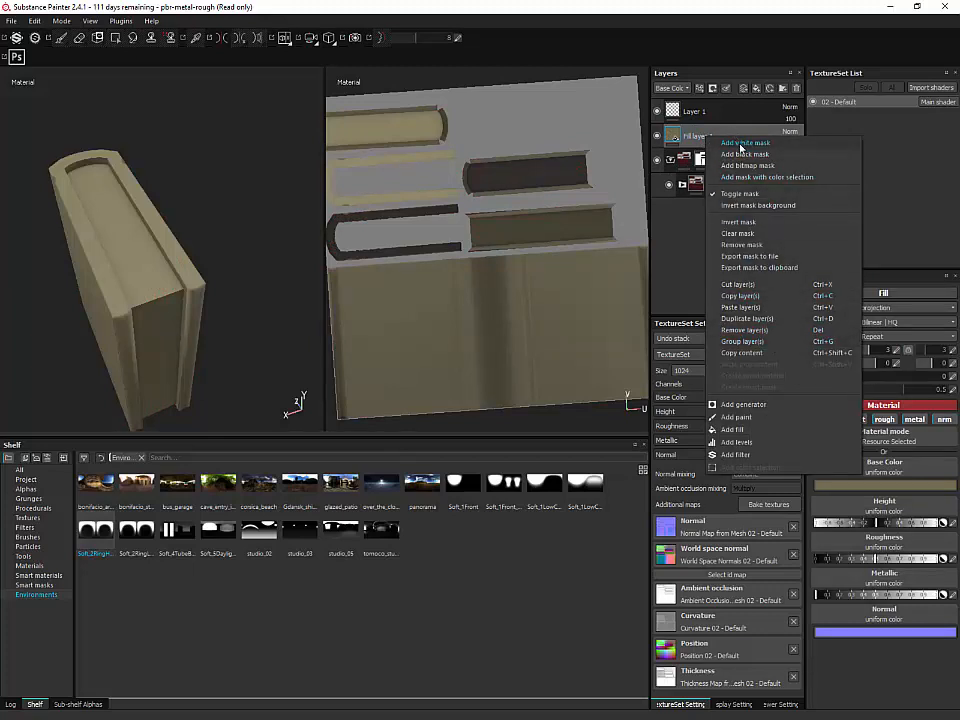
{"action": "left_click", "coordinate": [746, 154]}
{"action": "right_click", "coordinate": [702, 141]}
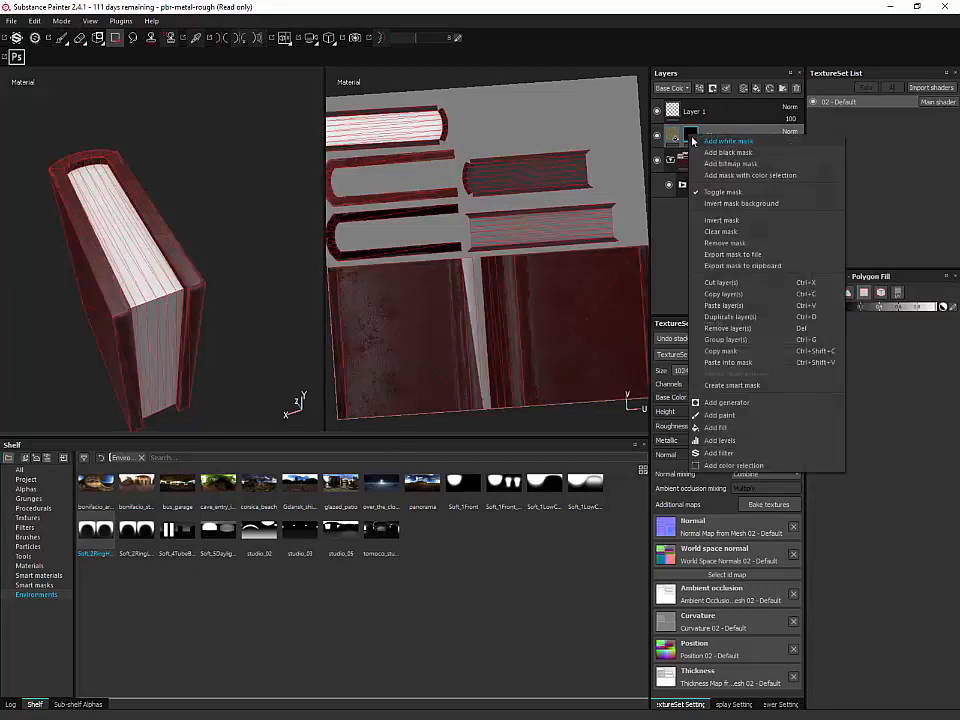
{"action": "left_click", "coordinate": [728, 300]}
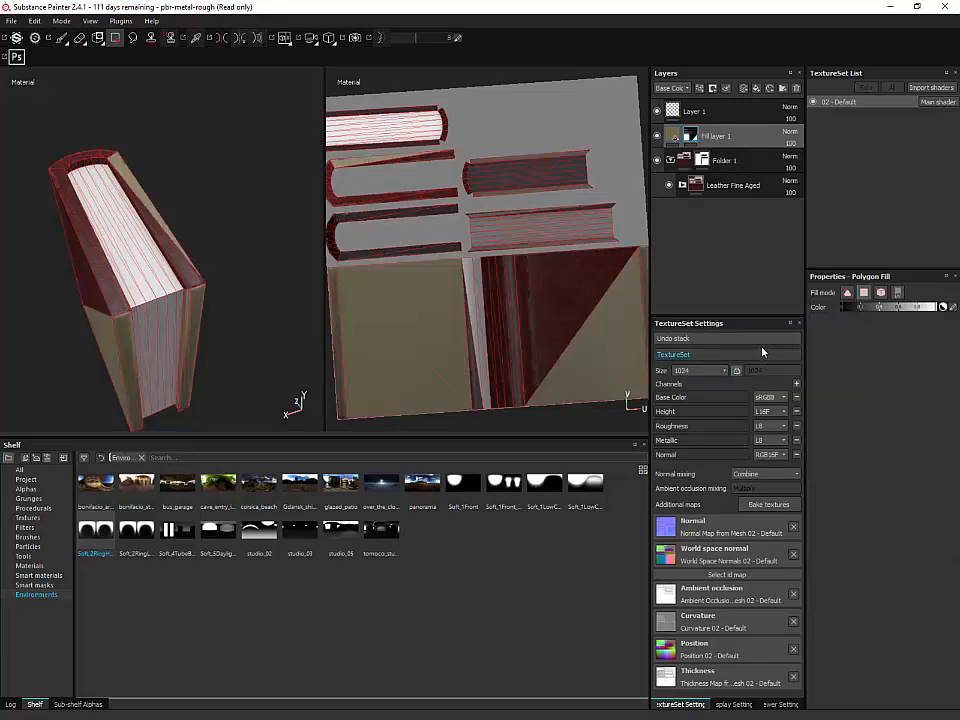
Step: Invert the fill layer's mask
{"action": "right_click", "coordinate": [695, 138]}
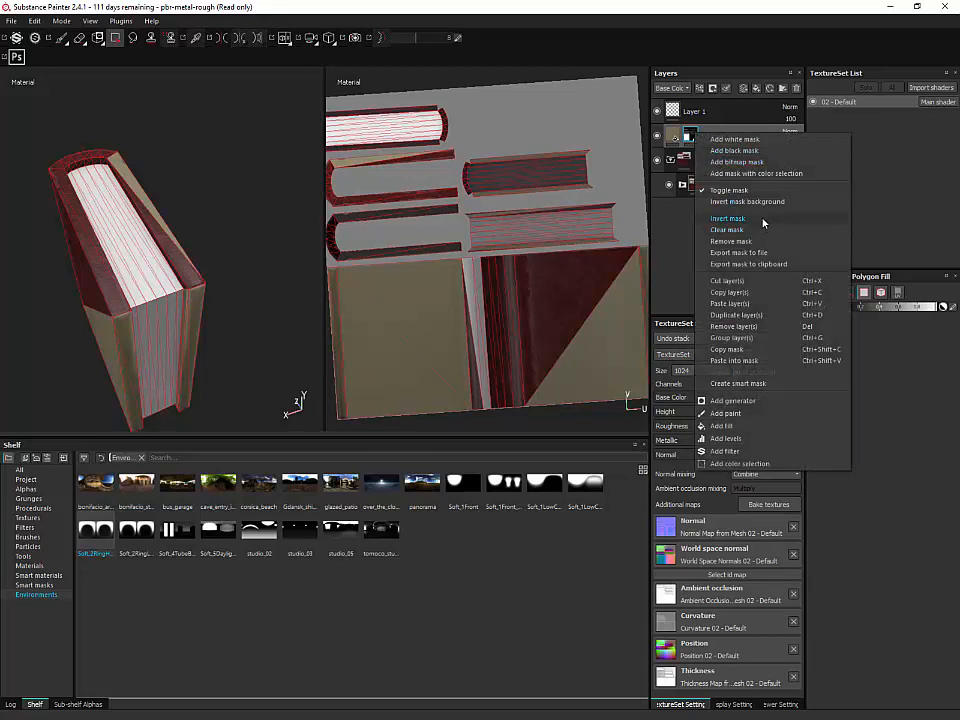
{"action": "left_click", "coordinate": [728, 218]}
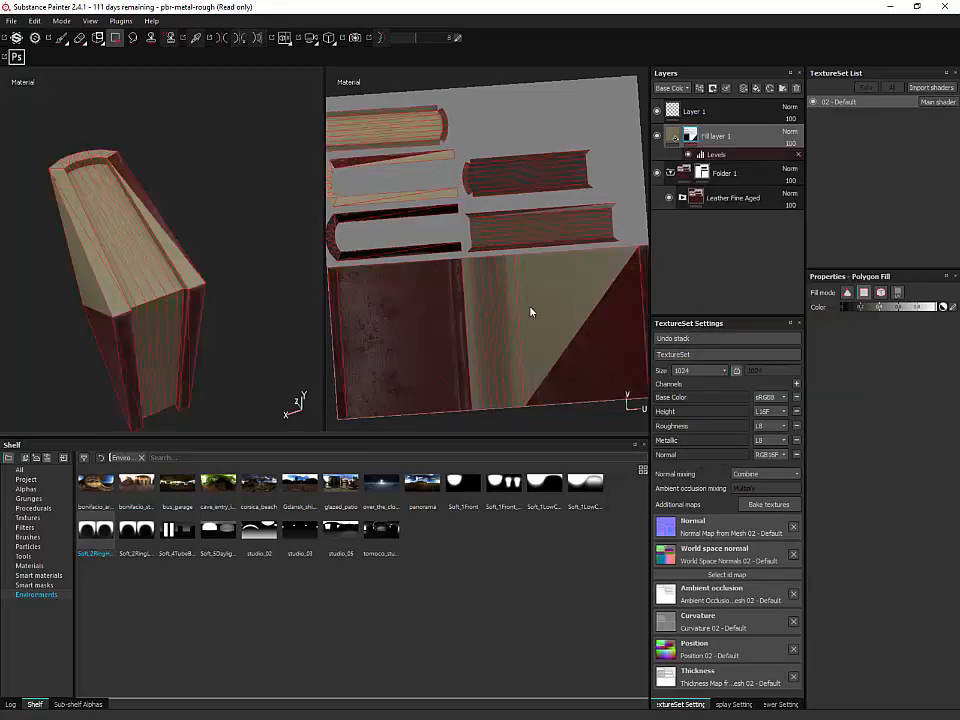
Step: Try filling cover polygons in the fill layer's inverted mask and undo the fills
{"action": "mouse_move", "coordinate": [290, 350]}
{"action": "left_mouse_down", "text": "alt"}
{"action": "mouse_move", "coordinate": [264, 364]}
{"action": "mouse_move", "coordinate": [283, 354]}
{"action": "left_mouse_up", "text": "alt"}
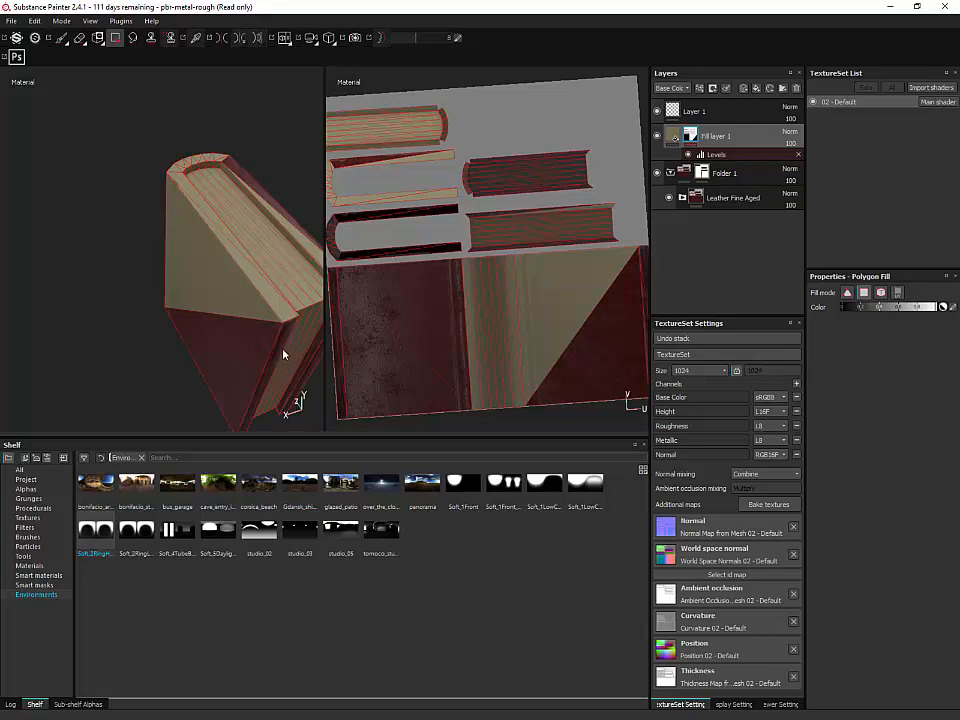
{"action": "left_click", "coordinate": [253, 302]}
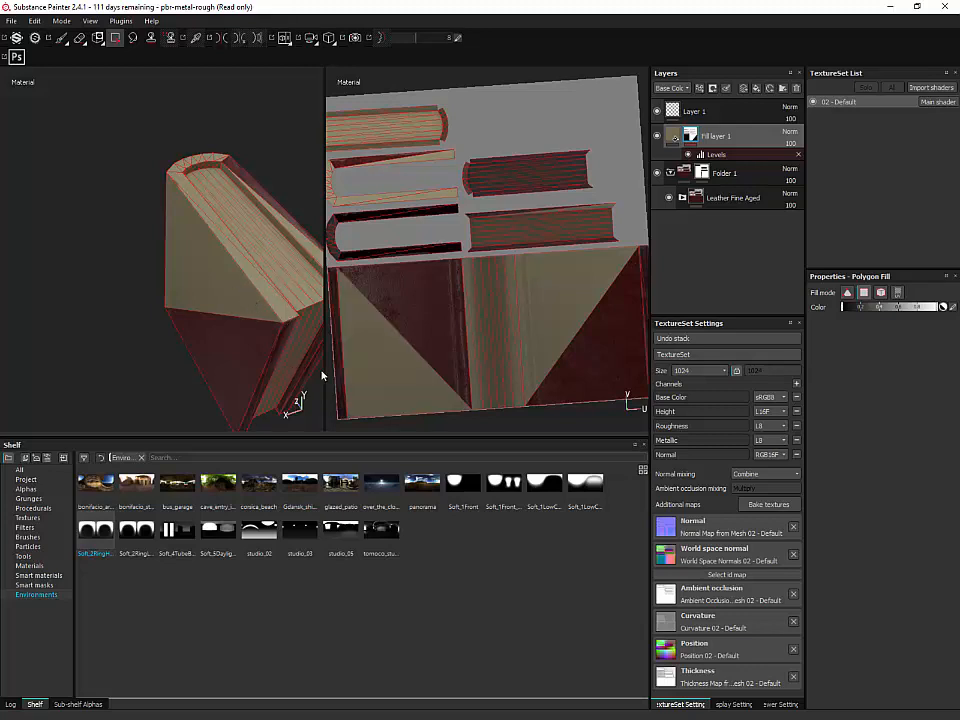
{"action": "key", "text": "ctrl+z"}
{"action": "left_click", "coordinate": [658, 137]}
{"action": "left_click", "coordinate": [658, 137]}
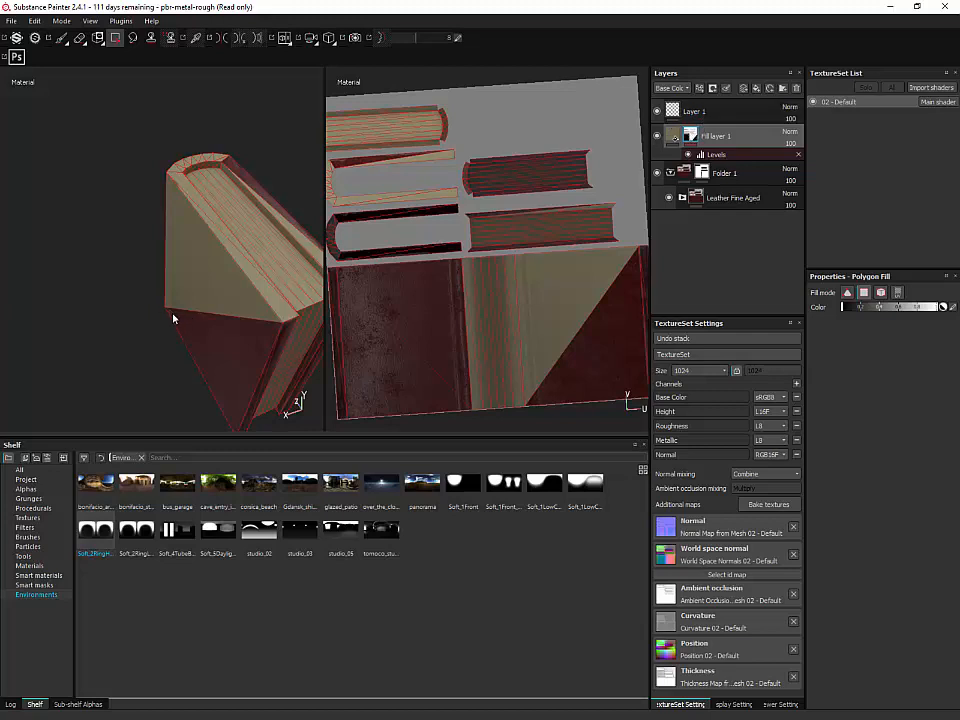
{"action": "left_click", "coordinate": [195, 331]}
{"action": "key", "text": "ctrl+z"}
Step: Remove the yellow-brown fill from the remaining cover and rim polygons by filling them in the fill layer's mask
{"action": "left_click_drag", "start_coordinate": [188, 364], "coordinate": [141, 181], "text": "alt"}
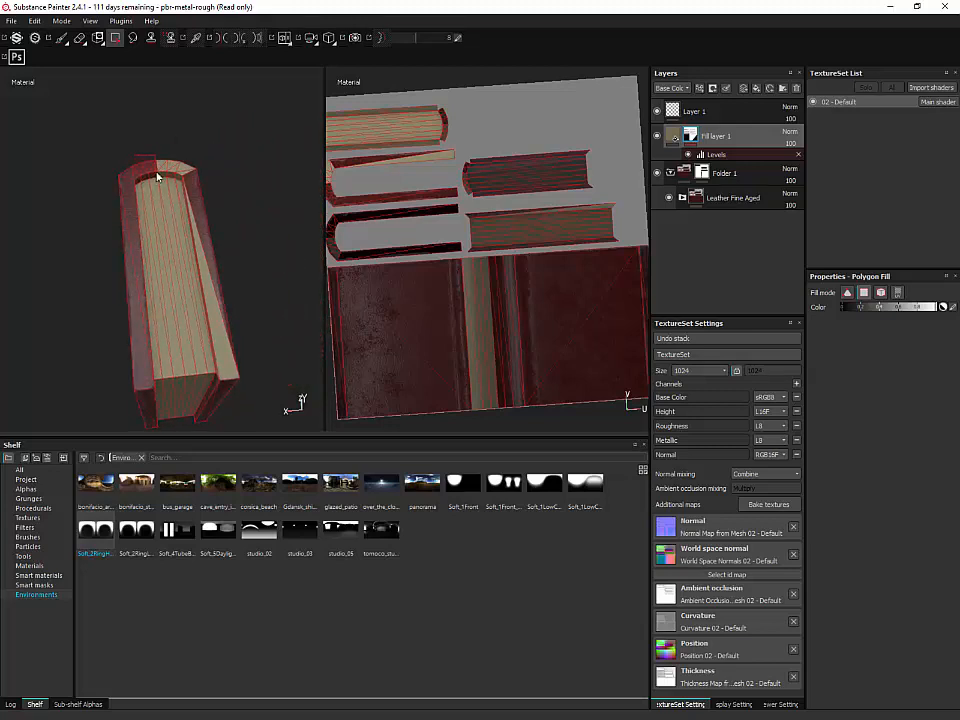
{"action": "mouse_move", "coordinate": [157, 176]}
{"action": "left_mouse_down", "text": "alt"}
{"action": "mouse_move", "coordinate": [158, 139]}
{"action": "mouse_move", "coordinate": [193, 124]}
{"action": "mouse_move", "coordinate": [199, 208]}
{"action": "mouse_move", "coordinate": [220, 190]}
{"action": "mouse_move", "coordinate": [216, 326]}
{"action": "mouse_move", "coordinate": [161, 167]}
{"action": "left_mouse_up", "text": "alt"}
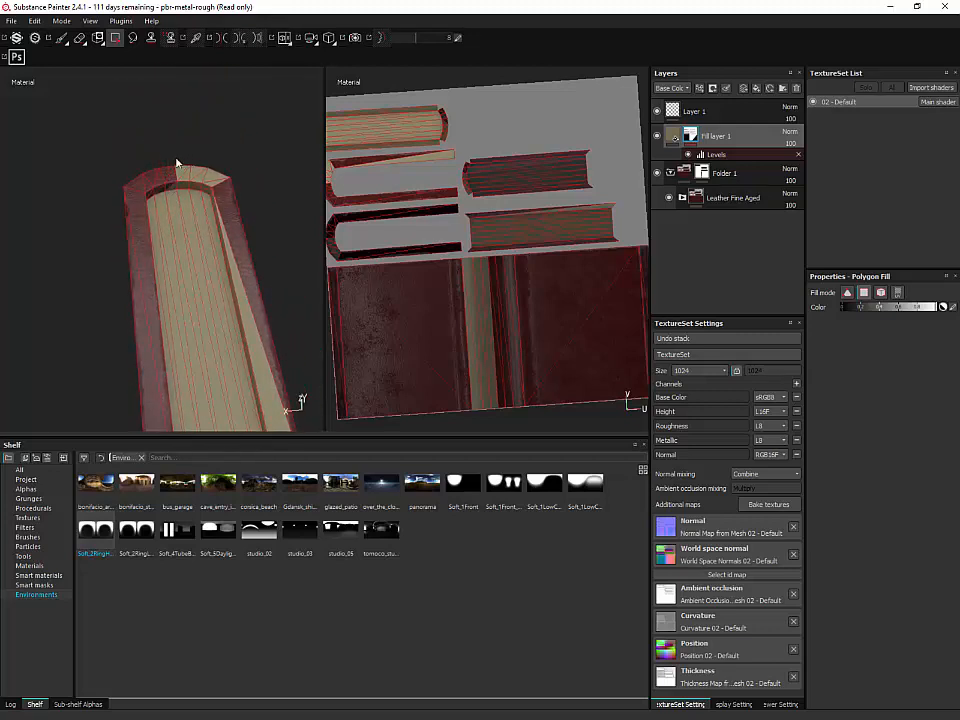
{"action": "left_click_drag", "start_coordinate": [225, 167], "coordinate": [197, 240], "text": "alt"}
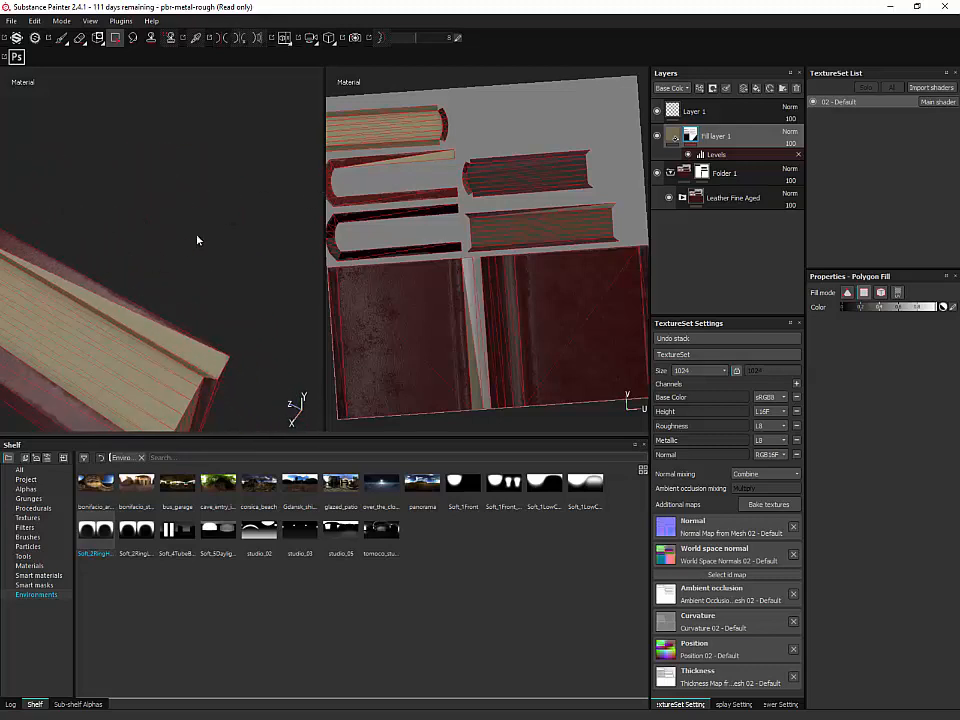
{"action": "middle_click_drag", "start_coordinate": [228, 237], "coordinate": [312, 112], "text": "alt"}
{"action": "left_click", "coordinate": [302, 207]}
{"action": "middle_click_drag", "start_coordinate": [232, 206], "coordinate": [288, 222], "text": "alt"}
{"action": "left_click_drag", "start_coordinate": [90, 146], "coordinate": [278, 157], "text": "alt"}
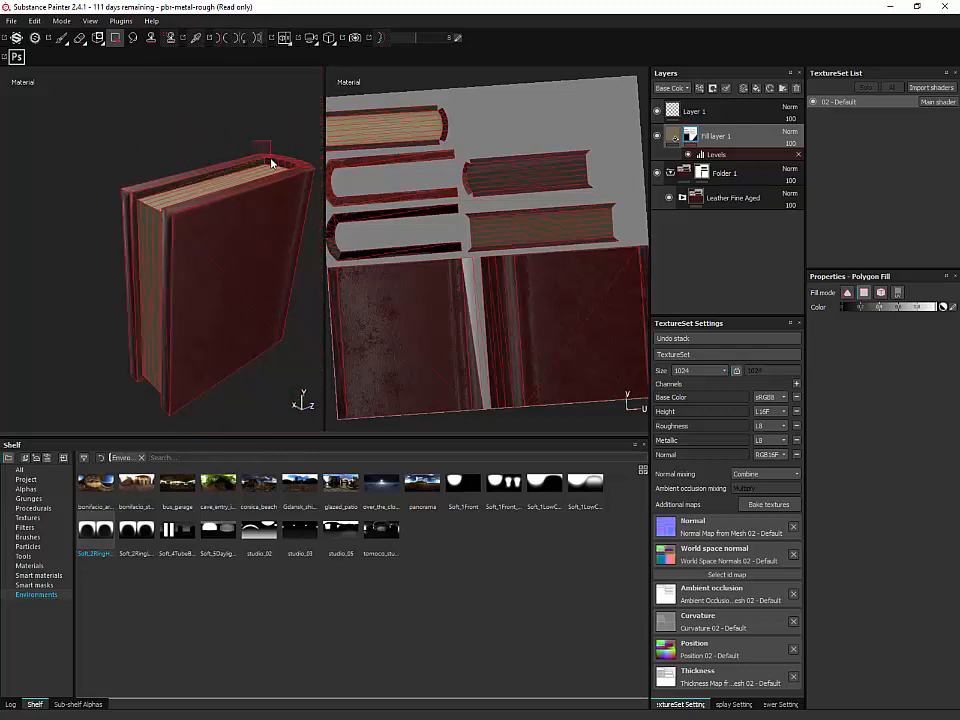
Step: Remove the yellow-brown fill from the spine strip by filling its polygons in the fill layer's mask
{"action": "mouse_move", "coordinate": [266, 219]}
{"action": "left_mouse_down", "text": "alt"}
{"action": "mouse_move", "coordinate": [251, 285]}
{"action": "mouse_move", "coordinate": [268, 152]}
{"action": "mouse_move", "coordinate": [252, 157]}
{"action": "mouse_move", "coordinate": [251, 229]}
{"action": "left_mouse_up", "text": "alt"}
{"action": "right_click_drag", "start_coordinate": [251, 229], "coordinate": [550, 212], "text": "alt"}
{"action": "middle_click_drag", "start_coordinate": [248, 335], "coordinate": [209, 311], "text": "alt"}
{"action": "left_click_drag", "start_coordinate": [209, 311], "coordinate": [352, 274], "text": "alt"}
{"action": "left_click_drag", "start_coordinate": [210, 300], "coordinate": [189, 287], "text": "alt"}
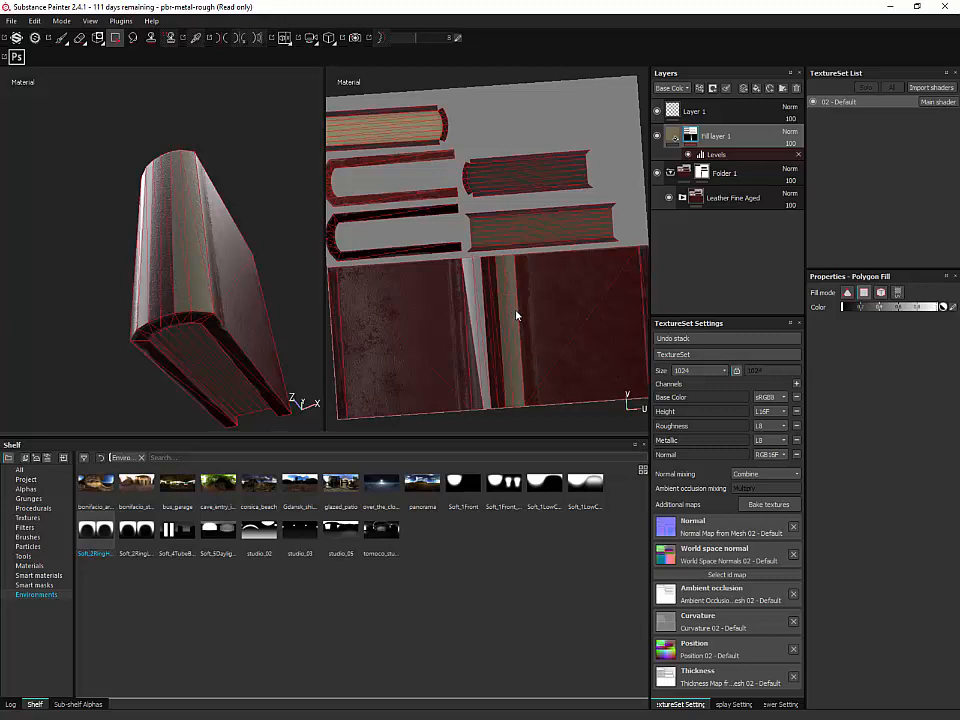
{"action": "left_click", "coordinate": [518, 348]}
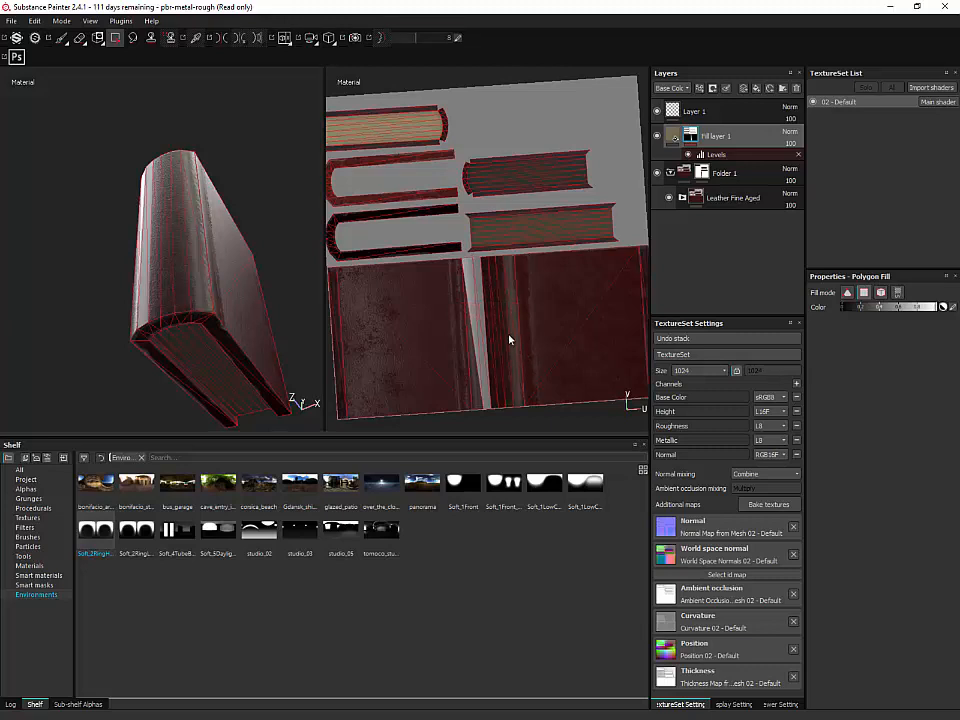
Step: Restore the leather on the uncovered spine polygons by filling them white in the folder's mask
{"action": "left_click", "coordinate": [701, 176]}
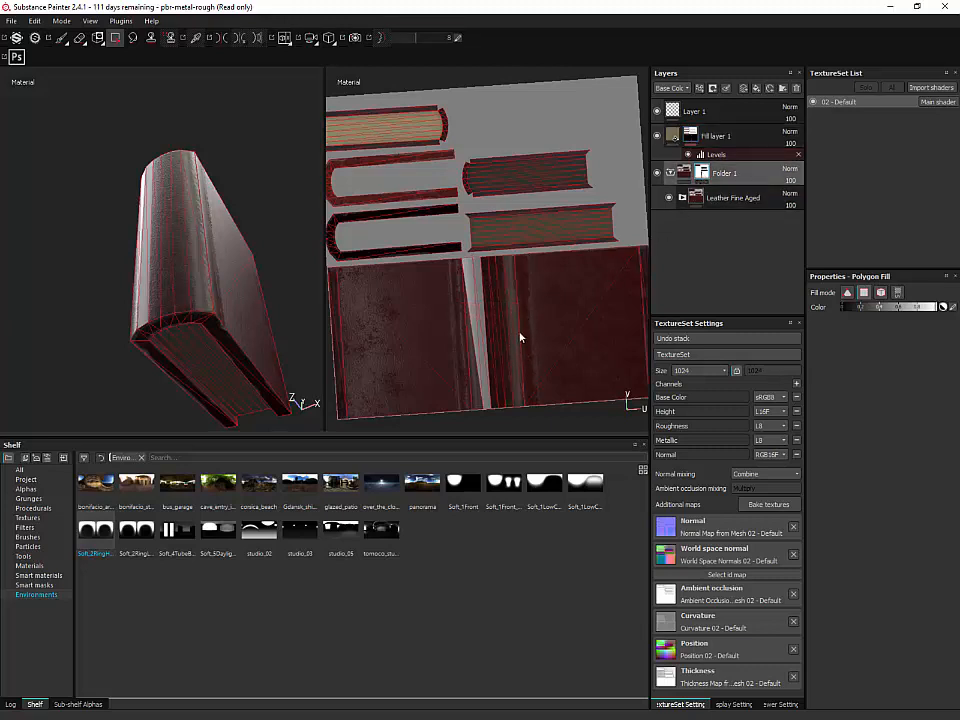
{"action": "left_click_drag", "start_coordinate": [488, 349], "coordinate": [493, 342], "text": "alt"}
{"action": "left_click_drag", "start_coordinate": [213, 320], "coordinate": [266, 165], "text": "alt"}
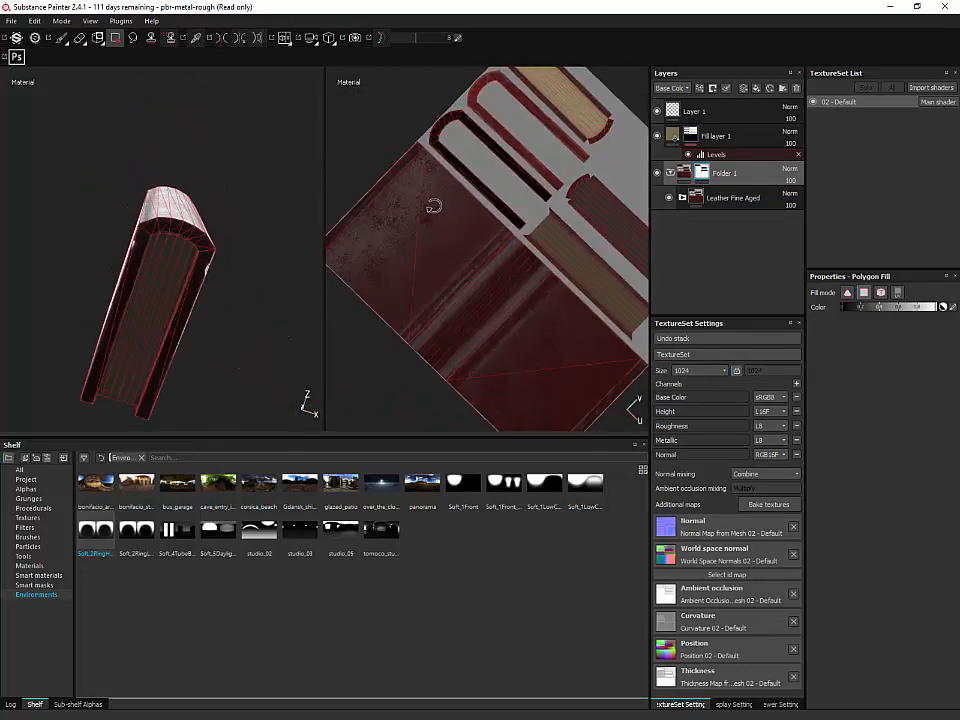
{"action": "left_click_drag", "start_coordinate": [435, 206], "coordinate": [382, 168], "text": "alt"}
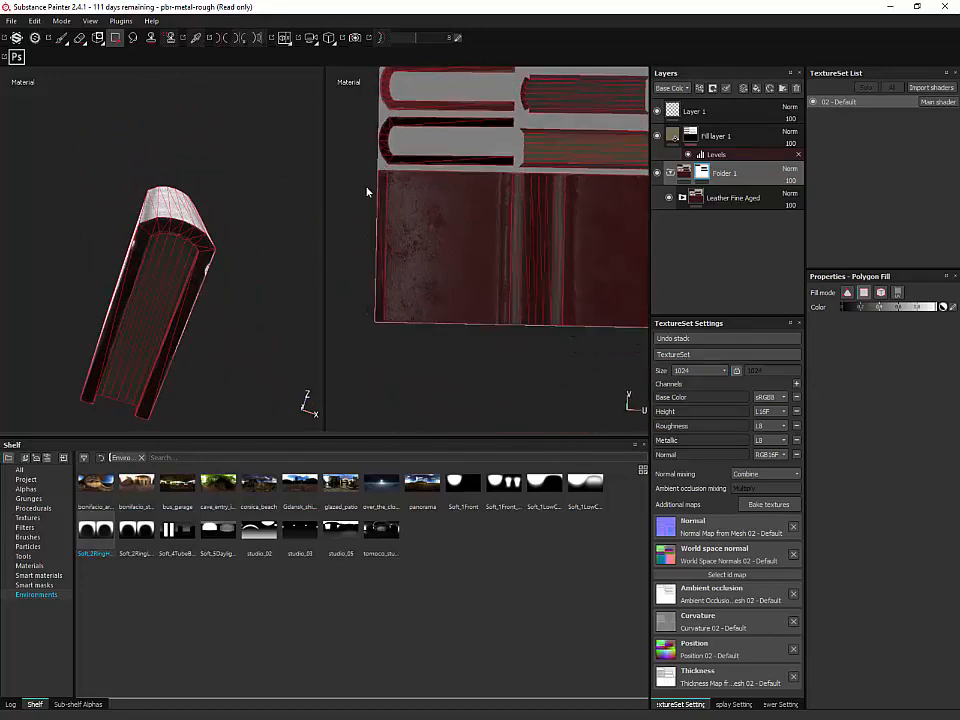
{"action": "mouse_move", "coordinate": [367, 192]}
{"action": "right_mouse_down", "text": "alt"}
{"action": "mouse_move", "coordinate": [356, 253]}
{"action": "mouse_move", "coordinate": [354, 161]}
{"action": "mouse_move", "coordinate": [358, 182]}
{"action": "right_mouse_up", "text": "alt"}
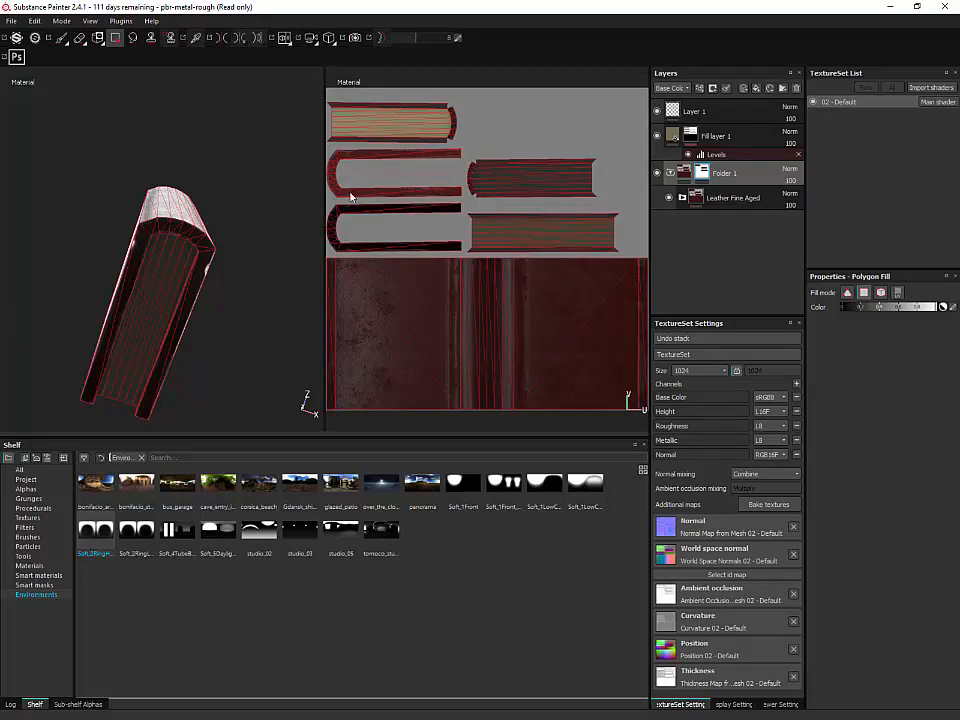
{"action": "left_click_drag", "start_coordinate": [242, 178], "coordinate": [150, 261], "text": "alt"}
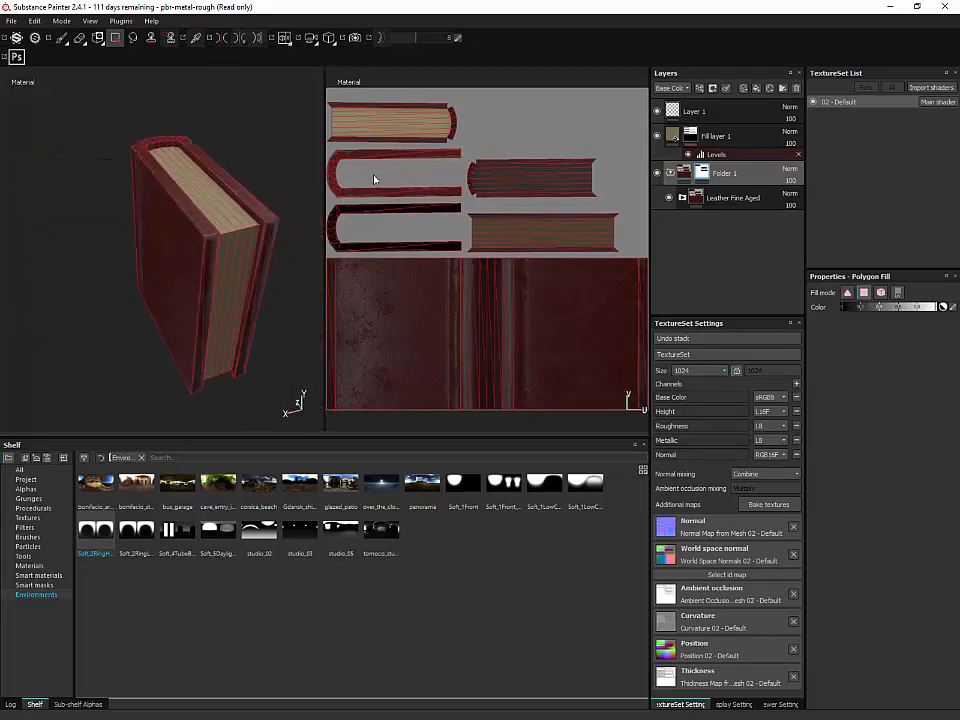
Step: Hide the fill layer and switch to the Paint tool to examine the masked leather from several sides
{"action": "left_click", "coordinate": [658, 138]}
{"action": "left_click", "coordinate": [658, 138]}
{"action": "left_click", "coordinate": [658, 138]}
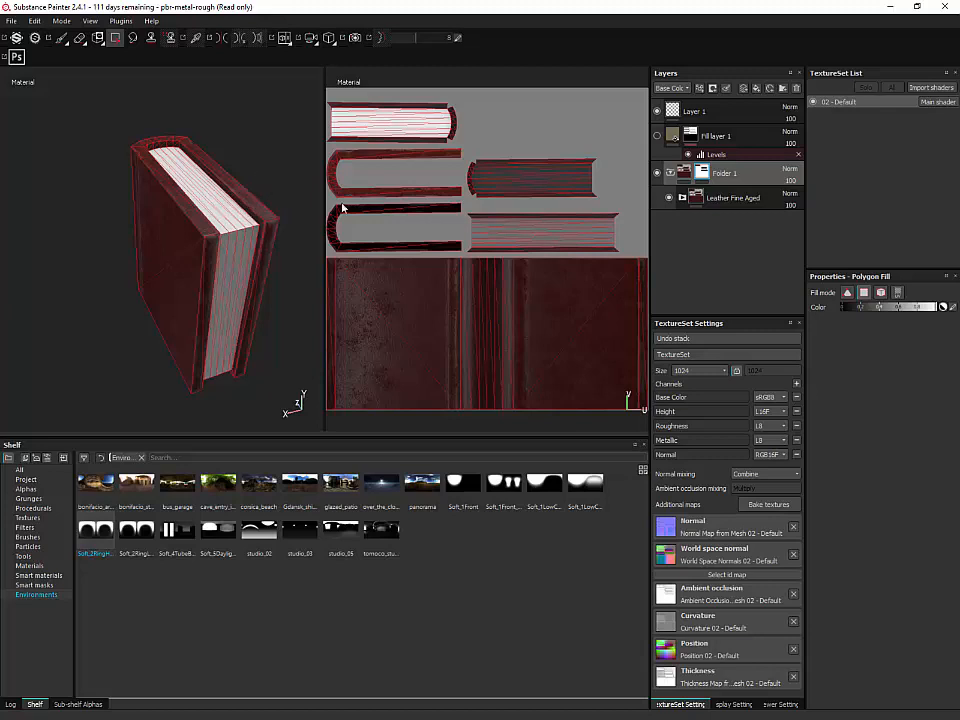
{"action": "left_click", "coordinate": [61, 38]}
{"action": "left_click_drag", "start_coordinate": [216, 119], "coordinate": [201, 133], "text": "alt"}
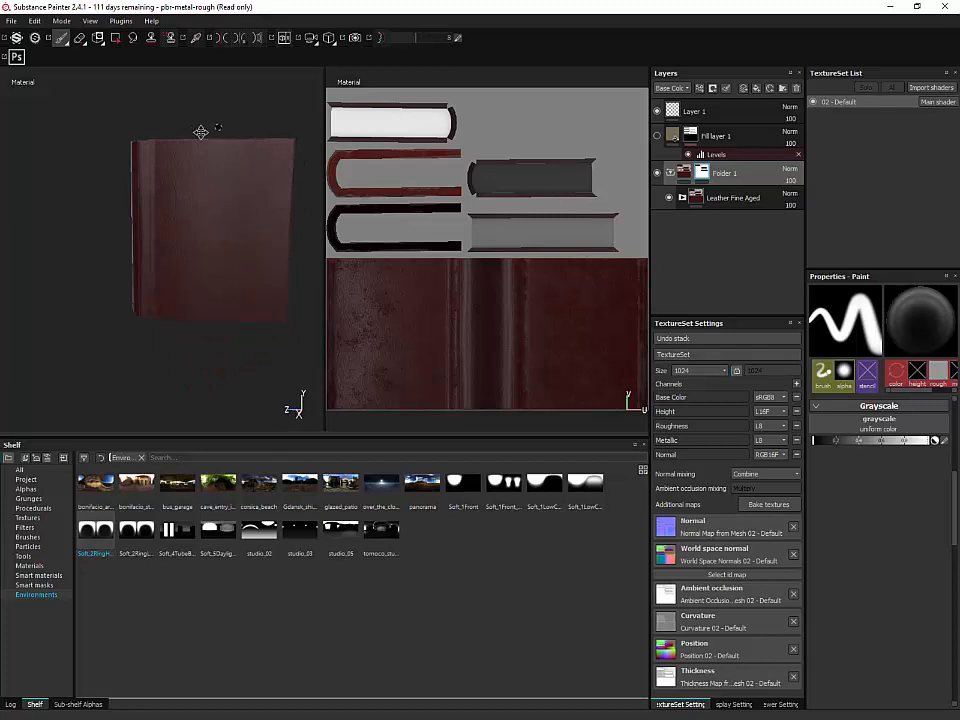
{"action": "right_click_drag", "start_coordinate": [201, 133], "coordinate": [219, 298], "text": "alt"}
{"action": "left_click_drag", "start_coordinate": [219, 298], "coordinate": [140, 200], "text": "alt"}
Step: Disable the leather folder's mask and examine the leather over the whole book
{"action": "right_click", "coordinate": [703, 172]}
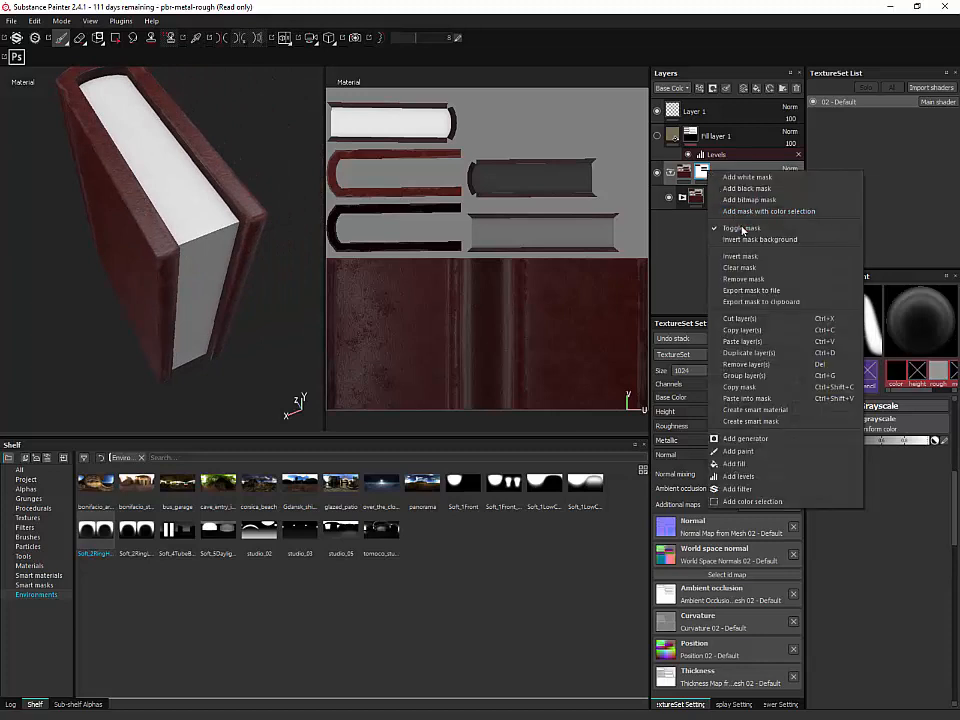
{"action": "left_click", "coordinate": [741, 229]}
{"action": "left_click_drag", "start_coordinate": [215, 195], "coordinate": [199, 229], "text": "alt"}
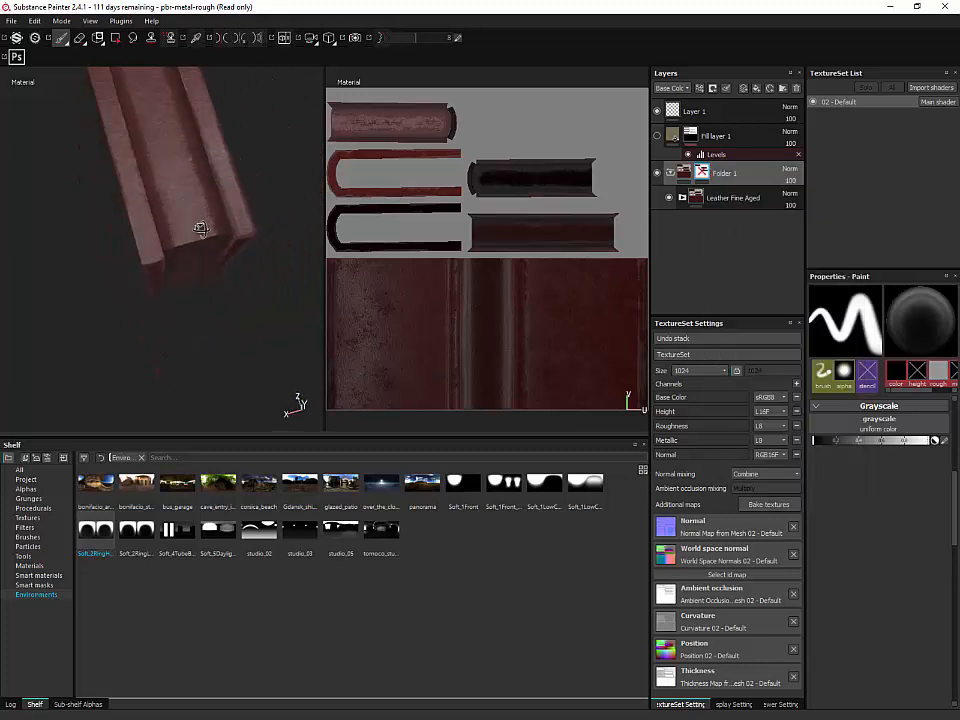
{"action": "left_click_drag", "start_coordinate": [201, 156], "coordinate": [228, 270], "text": "alt"}
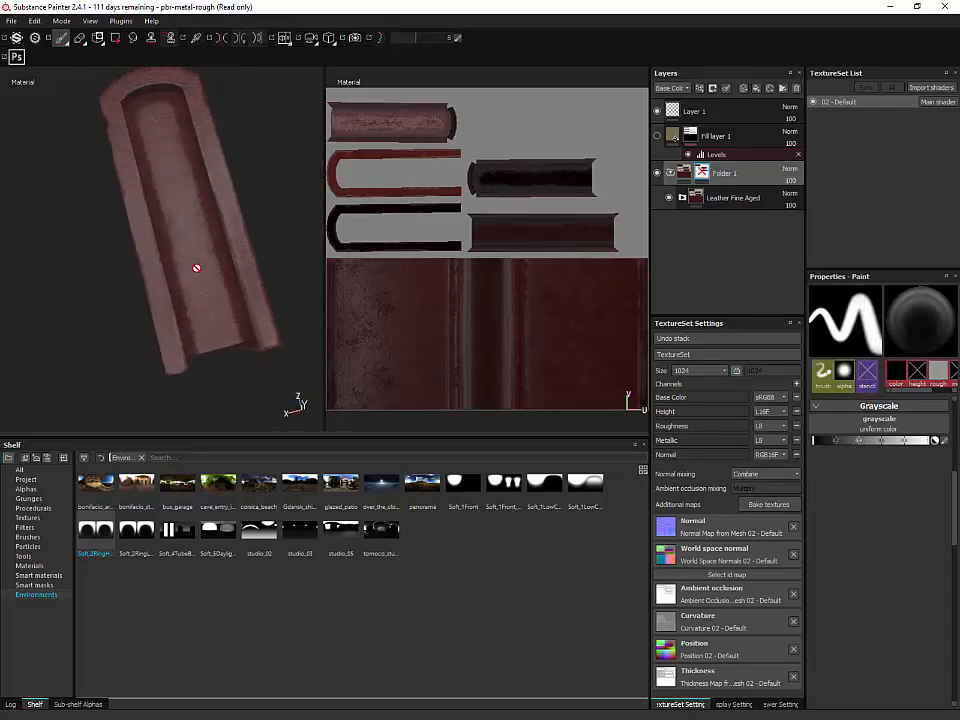
{"action": "mouse_move", "coordinate": [196, 231]}
{"action": "left_mouse_down", "text": "alt"}
{"action": "mouse_move", "coordinate": [225, 332]}
{"action": "mouse_move", "coordinate": [214, 279]}
{"action": "mouse_move", "coordinate": [220, 226]}
{"action": "mouse_move", "coordinate": [172, 247]}
{"action": "left_mouse_up", "text": "alt"}
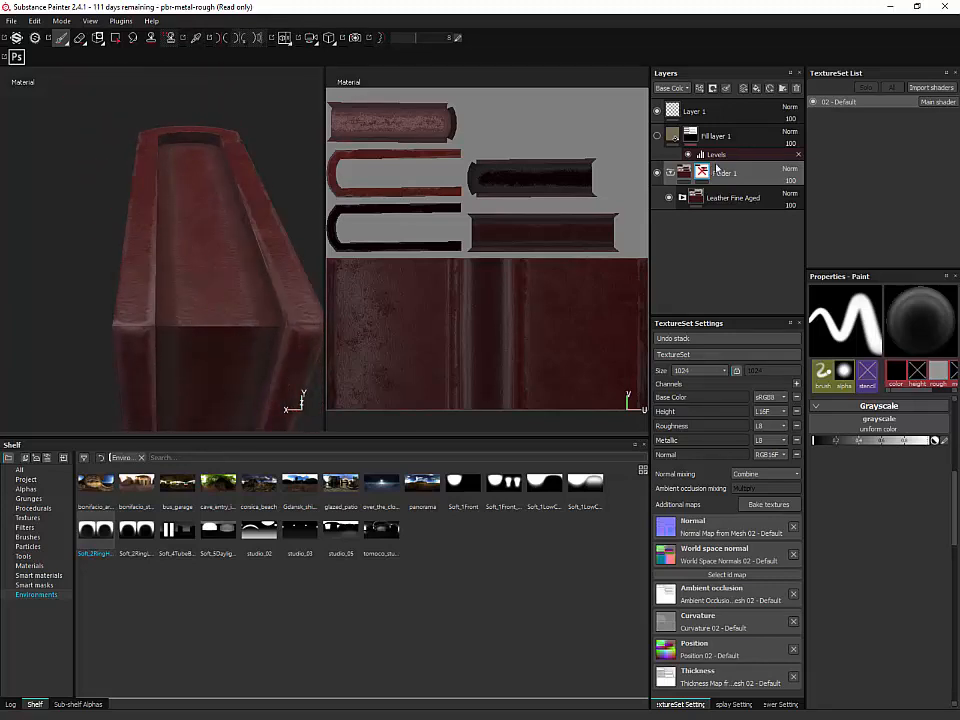
Step: Make the fill layer visible again and check how the page colour meets the leather cover
{"action": "left_click", "coordinate": [656, 135]}
{"action": "right_click", "coordinate": [670, 138]}
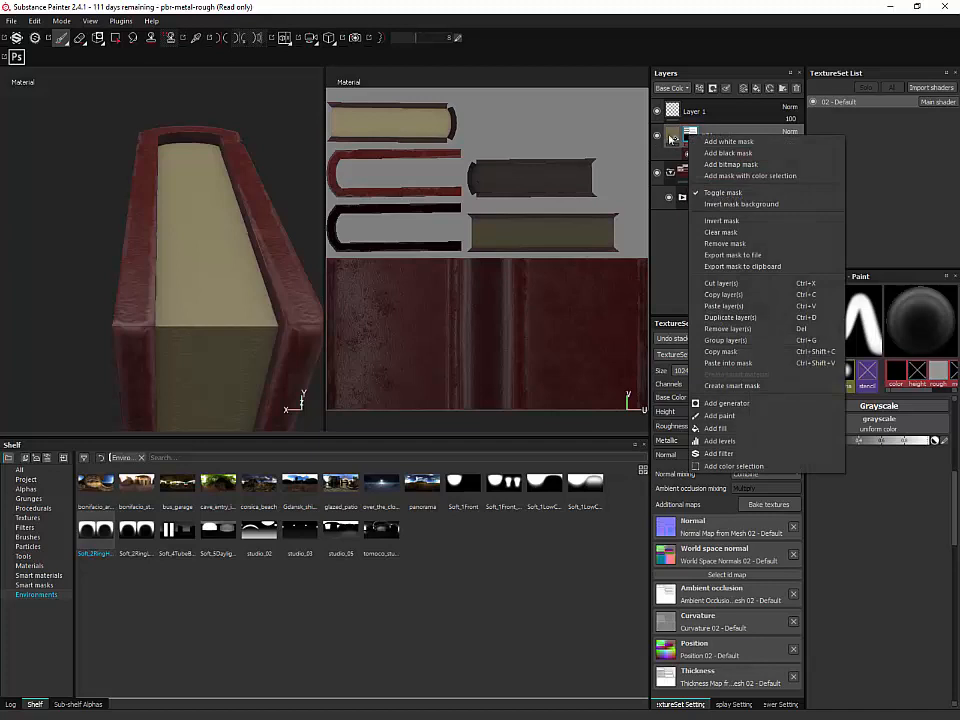
{"action": "left_click", "coordinate": [719, 440]}
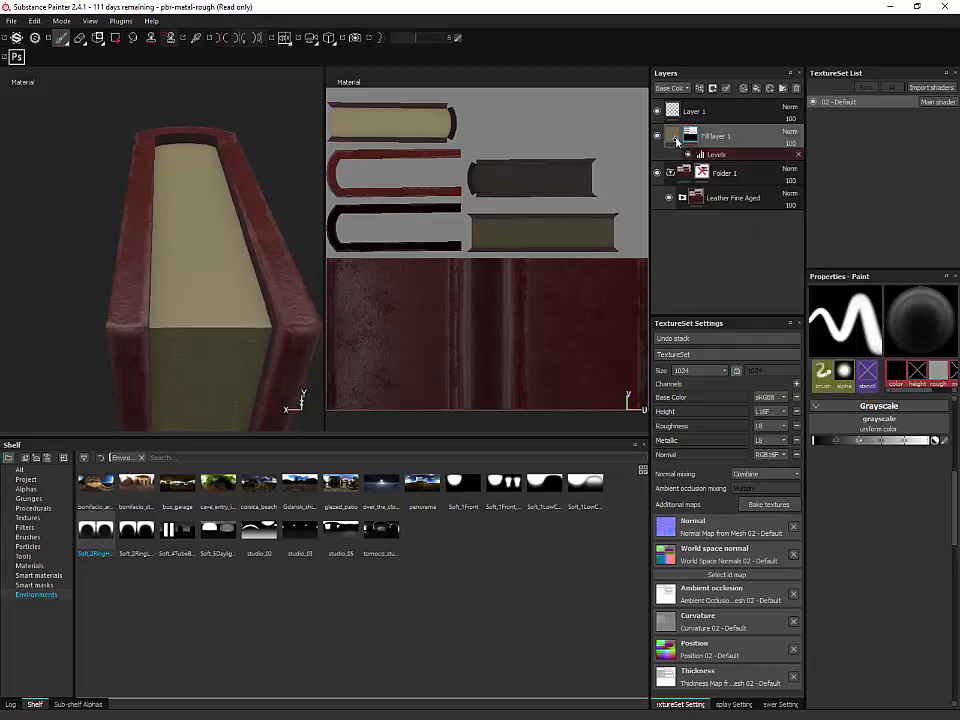
{"action": "mouse_move", "coordinate": [676, 141]}
{"action": "left_click_drag", "start_coordinate": [272, 247], "coordinate": [252, 306], "text": "alt"}
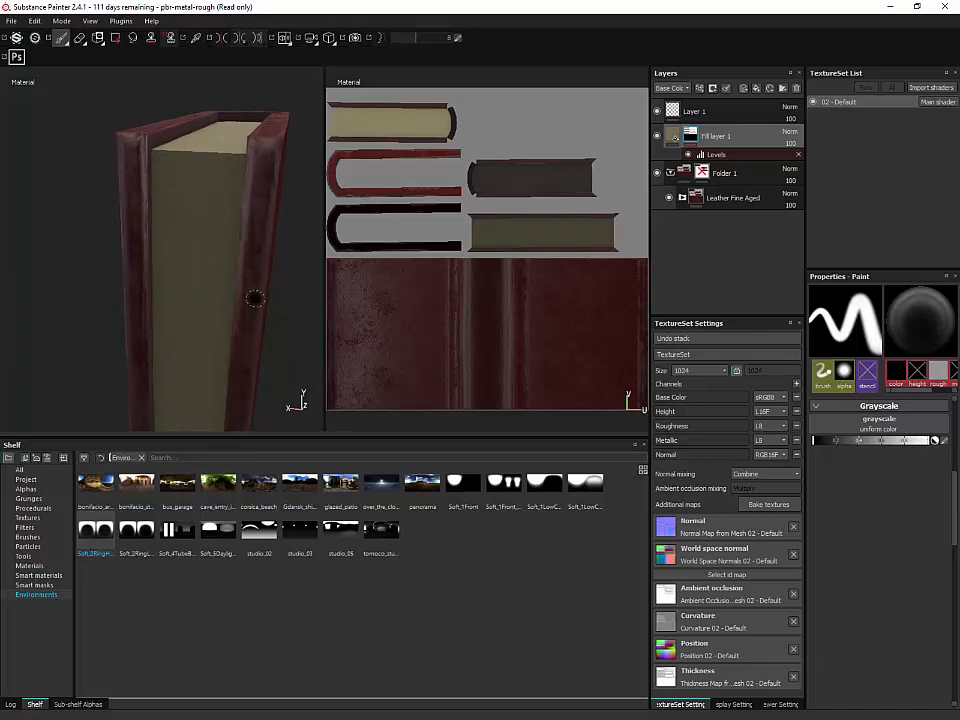
Step: Re-enable the leather folder's mask
{"action": "right_click", "coordinate": [706, 176]}
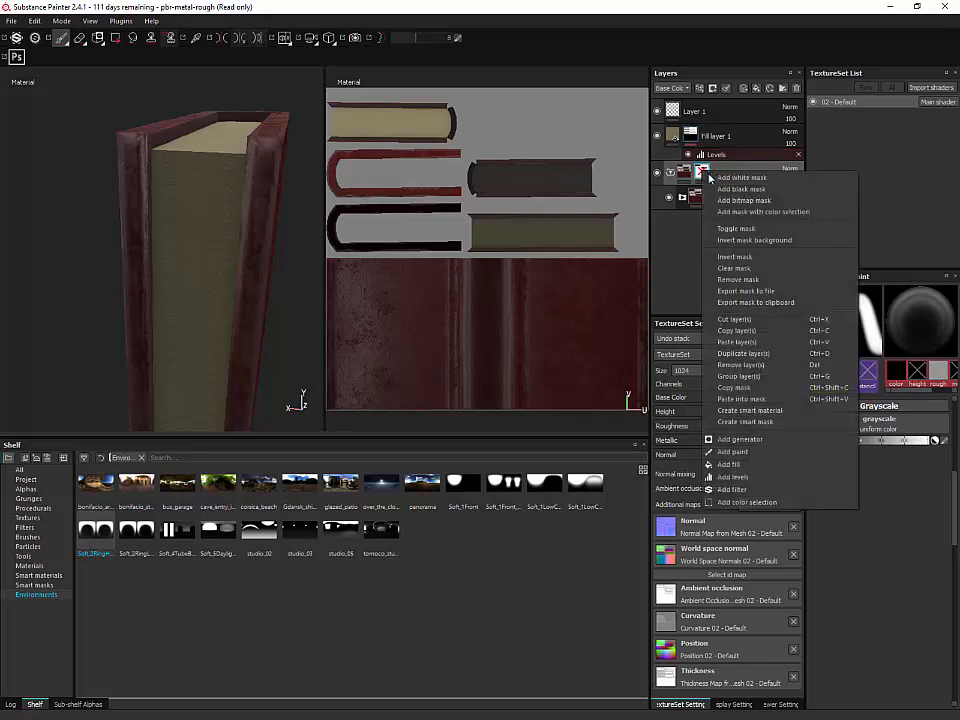
{"action": "left_click", "coordinate": [740, 255]}
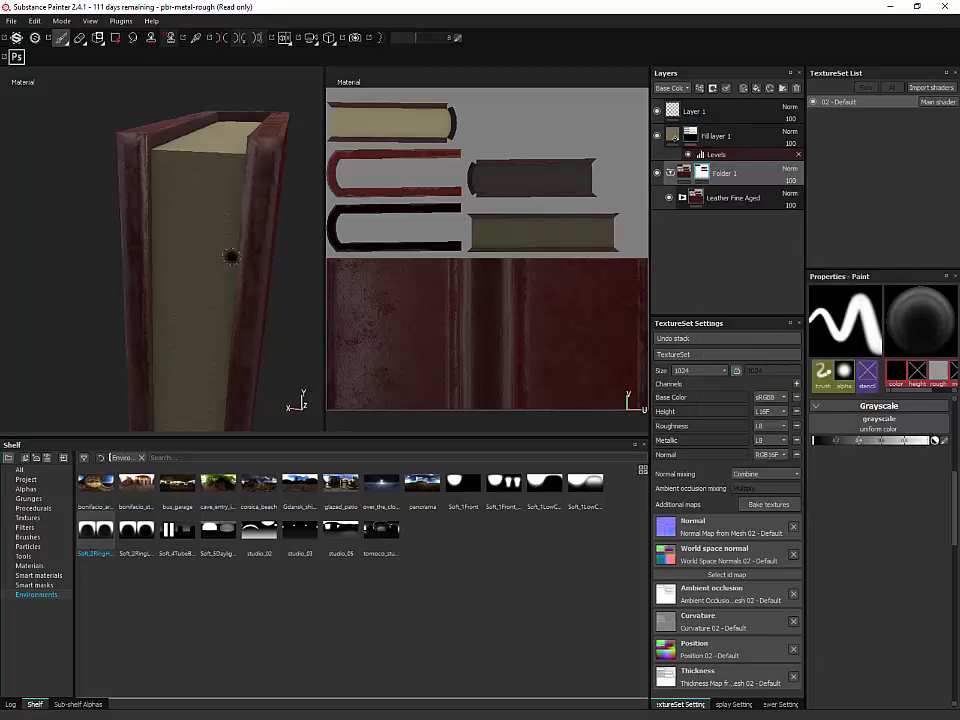
{"action": "left_click_drag", "start_coordinate": [230, 257], "coordinate": [184, 236], "text": "alt"}
{"action": "right_click", "coordinate": [676, 138]}
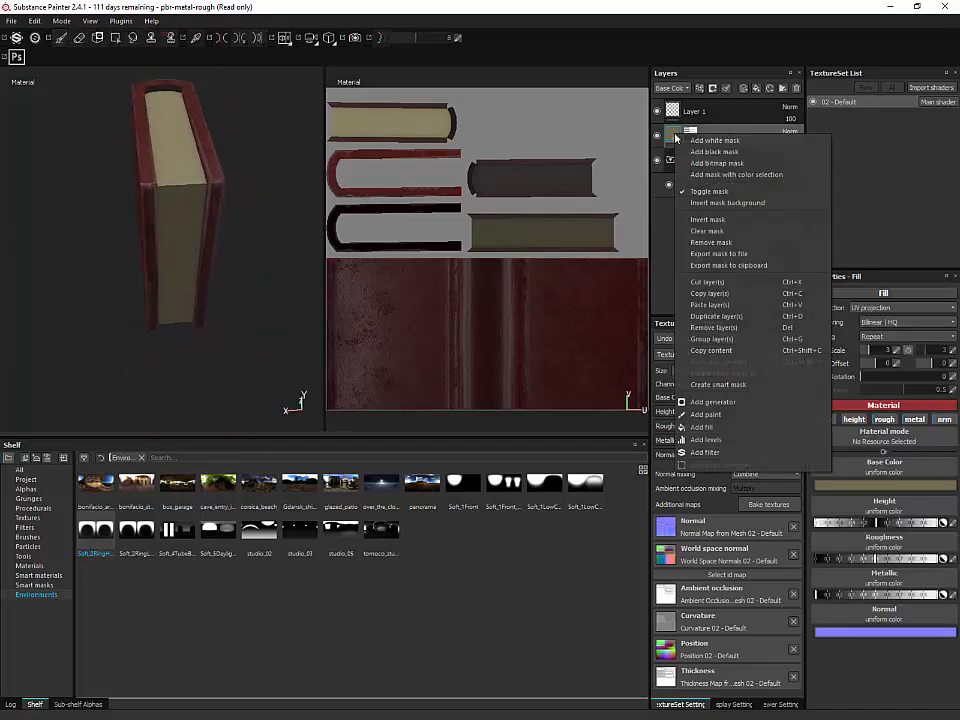
{"action": "key", "text": "Escape"}
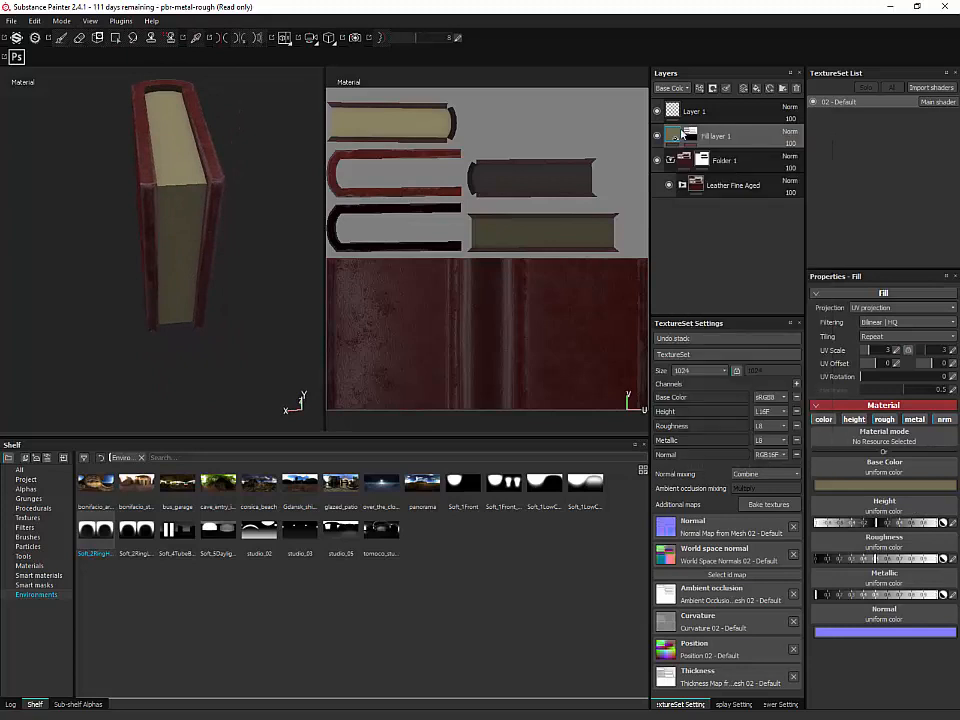
Step: Add a paint layer above the fill layer and turn off the brush's color, metal, height and rough channels, keeping only nrm
{"action": "left_click", "coordinate": [742, 89]}
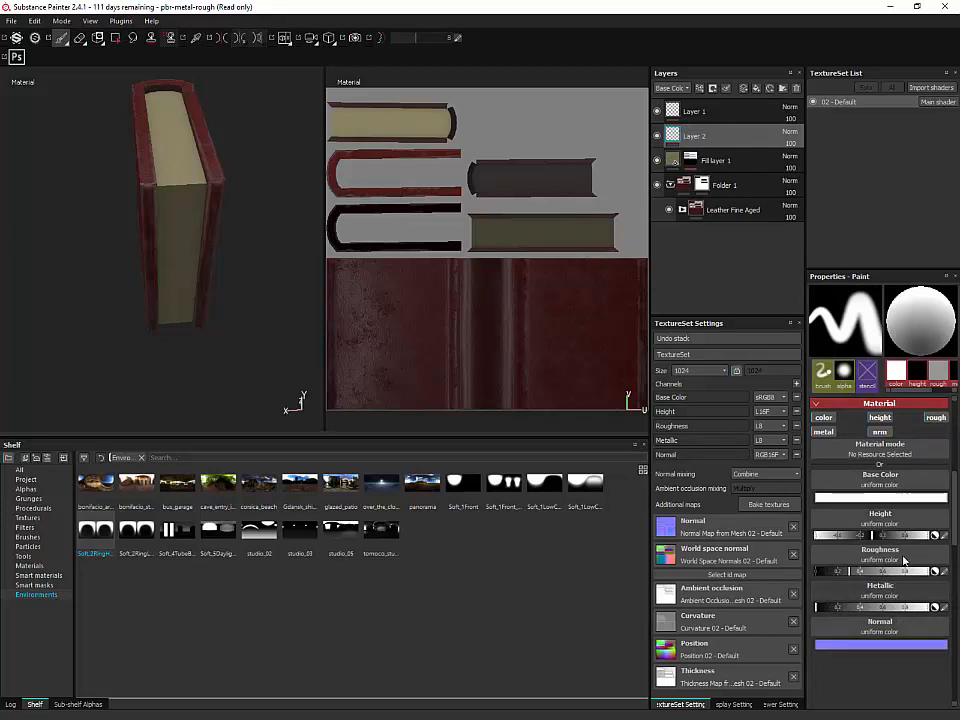
{"action": "left_click", "coordinate": [822, 417]}
{"action": "left_click", "coordinate": [822, 431]}
{"action": "left_click", "coordinate": [879, 417]}
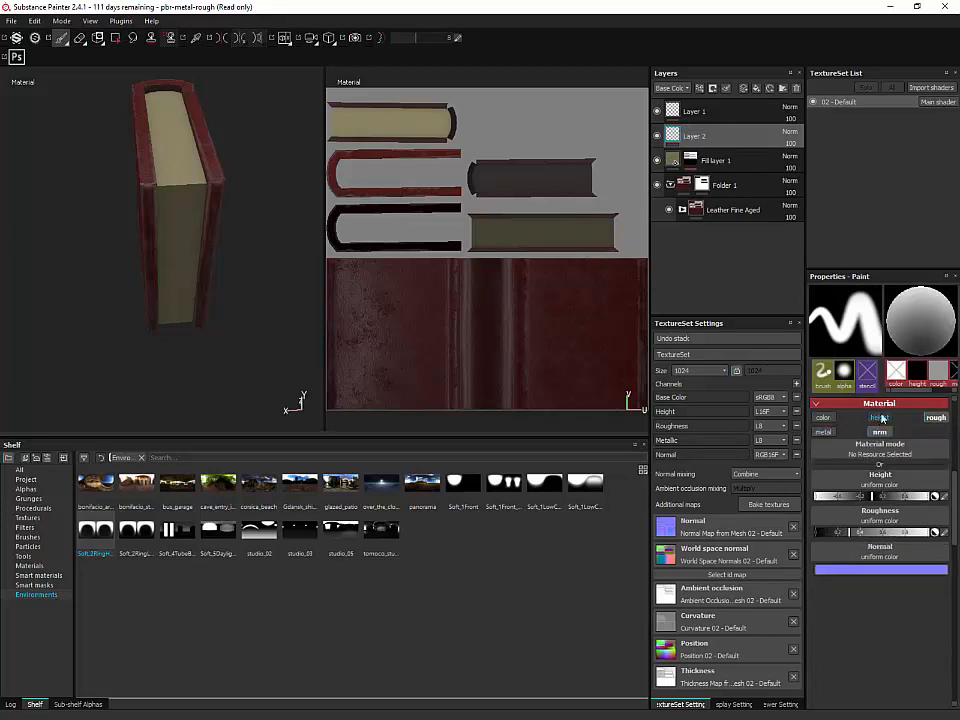
{"action": "left_click", "coordinate": [935, 417]}
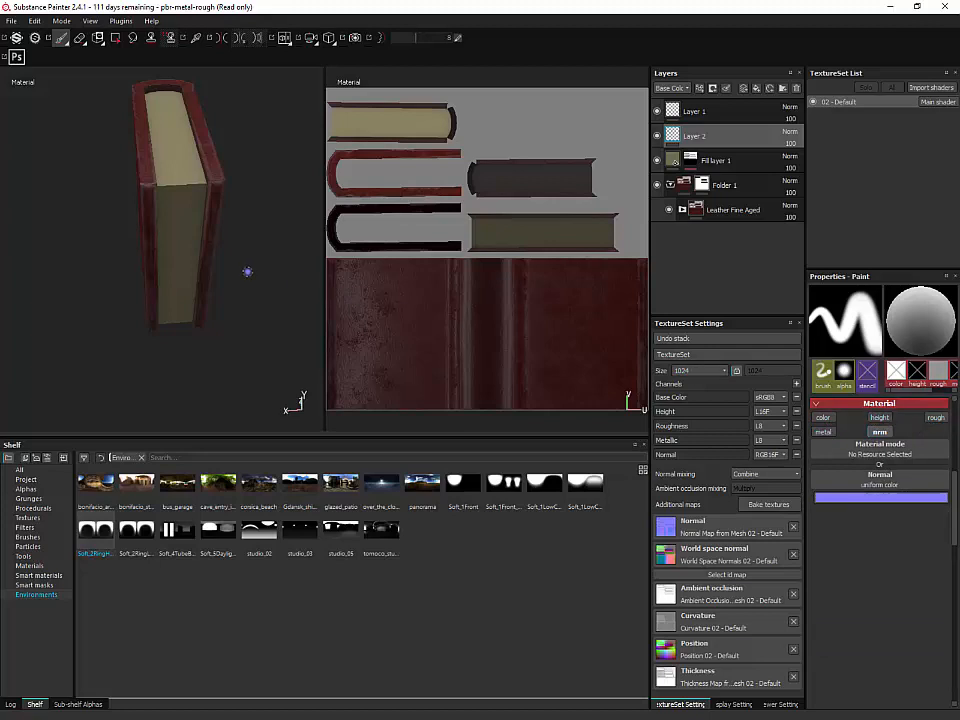
Step: Switch the layer stack's displayed channel from base color to Normal
{"action": "left_click_drag", "start_coordinate": [242, 256], "coordinate": [200, 205], "text": "alt"}
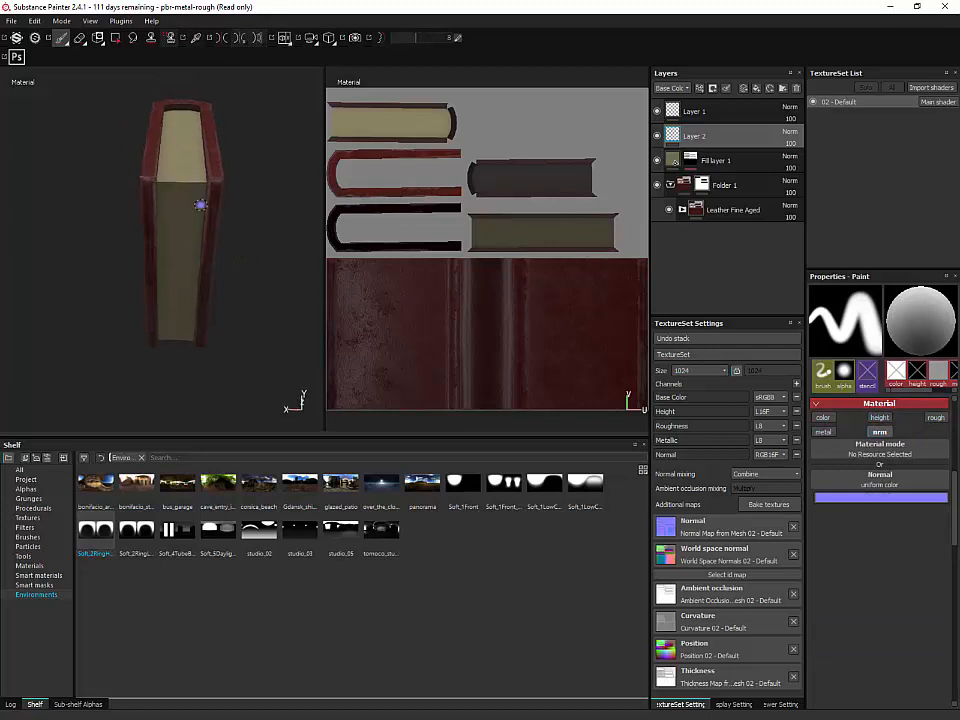
{"action": "key", "text": "shift"}
{"action": "key", "text": "shift"}
{"action": "left_click_drag", "start_coordinate": [231, 332], "coordinate": [235, 351], "text": "alt"}
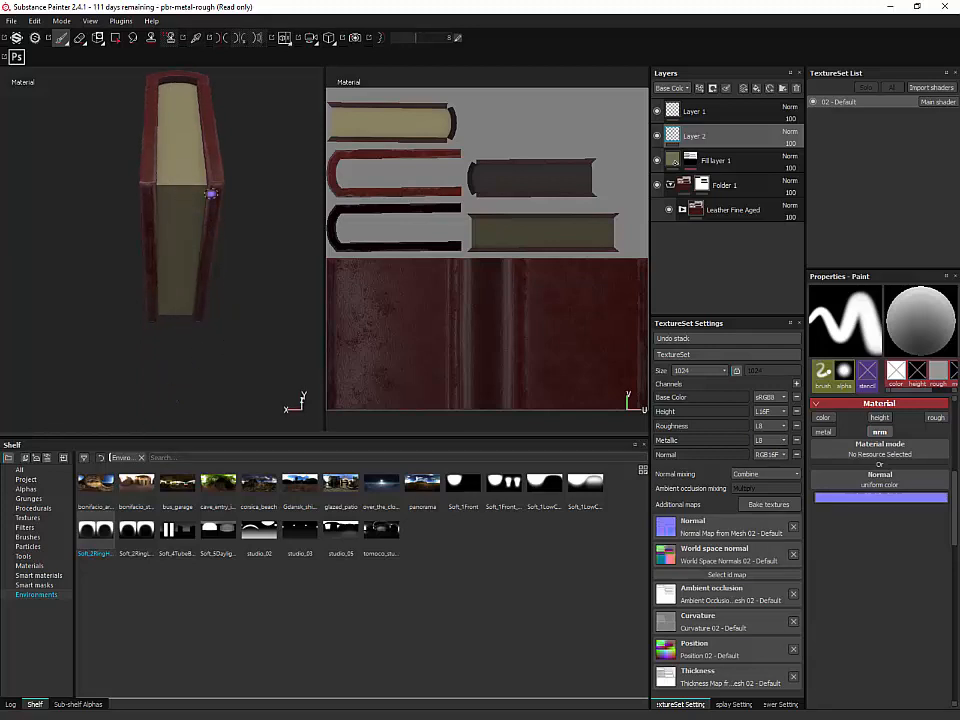
{"action": "left_click", "coordinate": [686, 89]}
{"action": "left_click", "coordinate": [668, 129]}
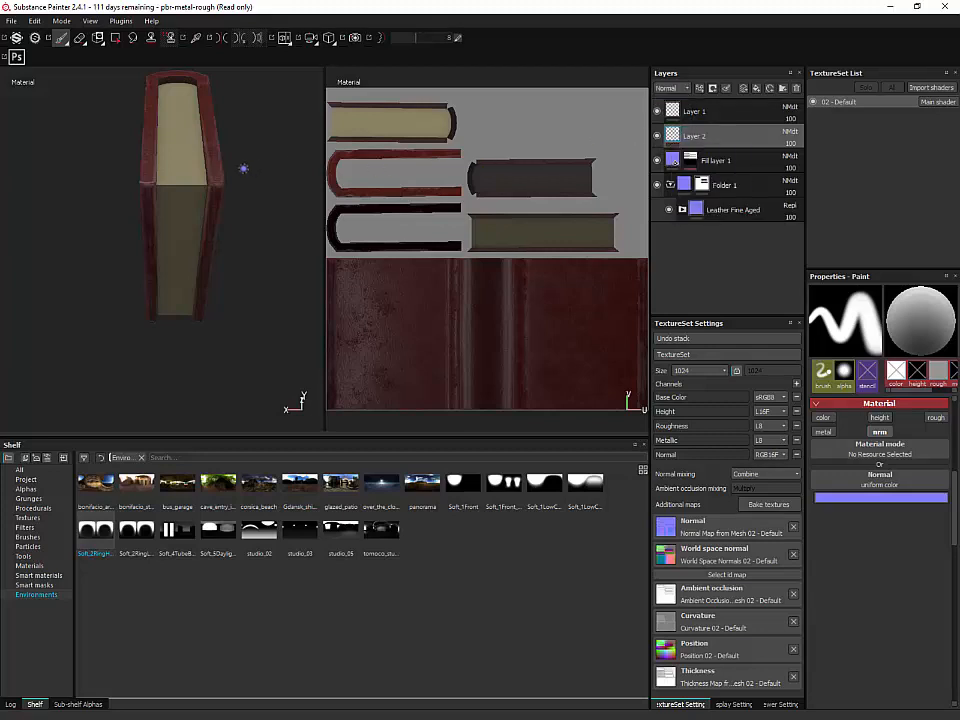
Step: Assign the Line procedural texture to the brush's Normal channel
{"action": "left_click", "coordinate": [880, 496]}
{"action": "scroll", "coordinate": [905, 566], "scroll_direction": "down", "scroll_amount": 5}
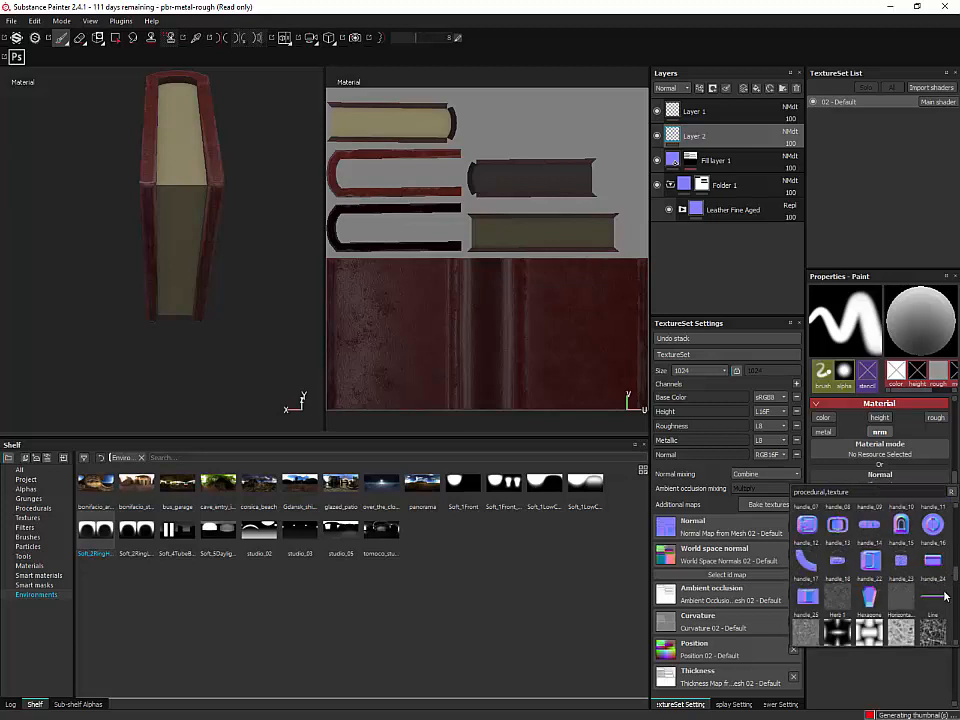
{"action": "left_click", "coordinate": [944, 597]}
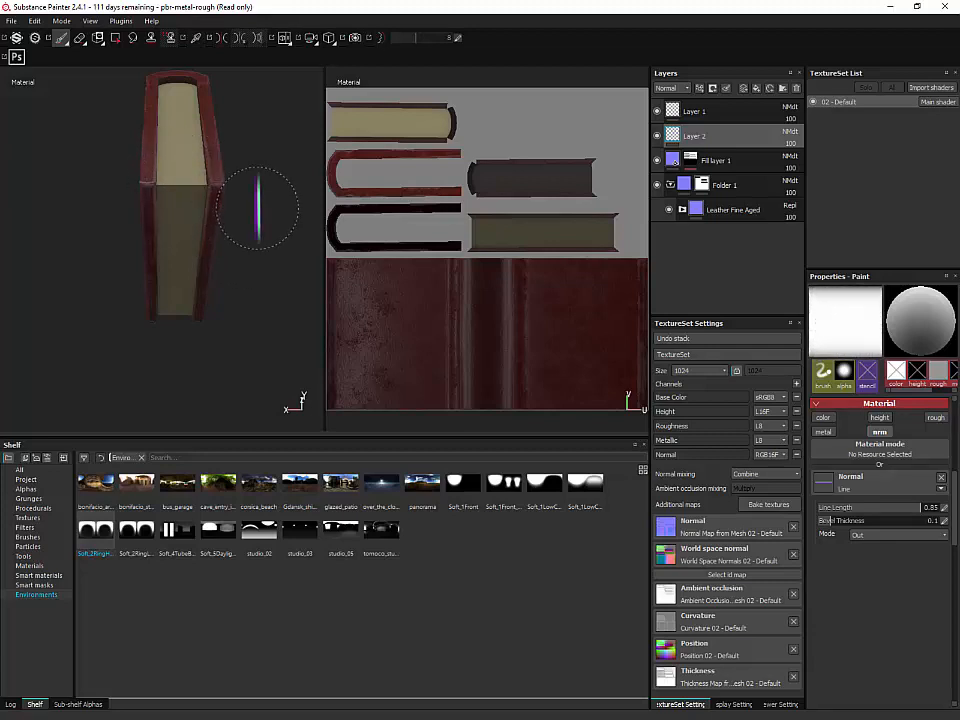
Step: Paint parallel straight lines on Layer 2 along the book's page edge with the Line normal to suggest individual pages
{"action": "mouse_move", "coordinate": [258, 206]}
{"action": "left_mouse_down", "text": "alt"}
{"action": "mouse_move", "coordinate": [257, 139]}
{"action": "mouse_move", "coordinate": [232, 138]}
{"action": "mouse_move", "coordinate": [257, 127]}
{"action": "left_mouse_up", "text": "alt"}
{"action": "right_click_drag", "start_coordinate": [266, 201], "coordinate": [242, 84], "text": "alt"}
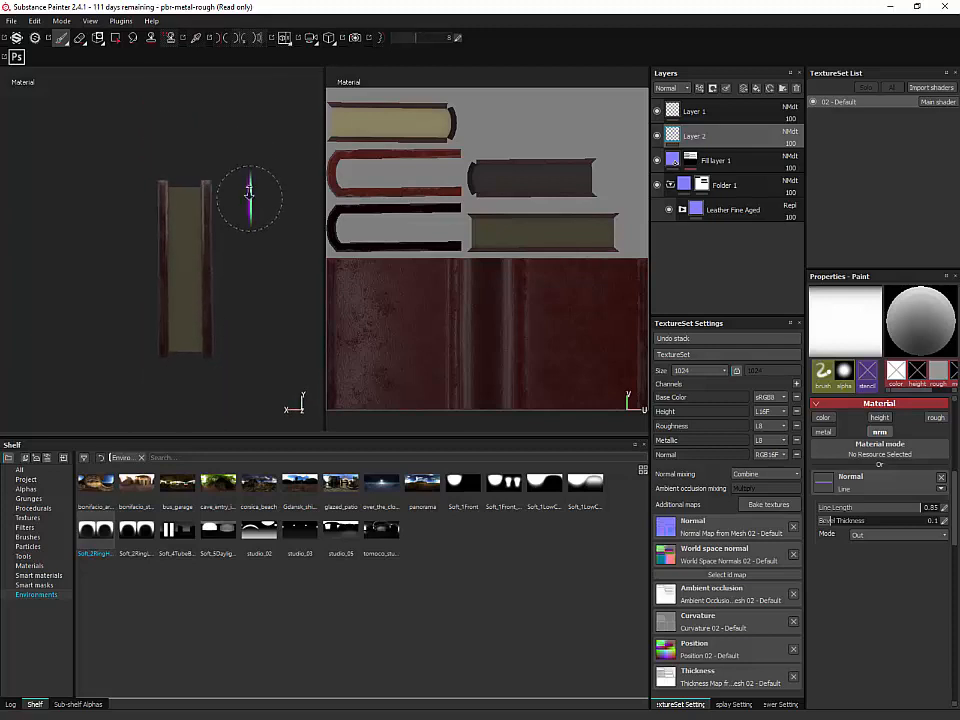
{"action": "right_click_drag", "start_coordinate": [249, 195], "coordinate": [245, 165], "text": "alt"}
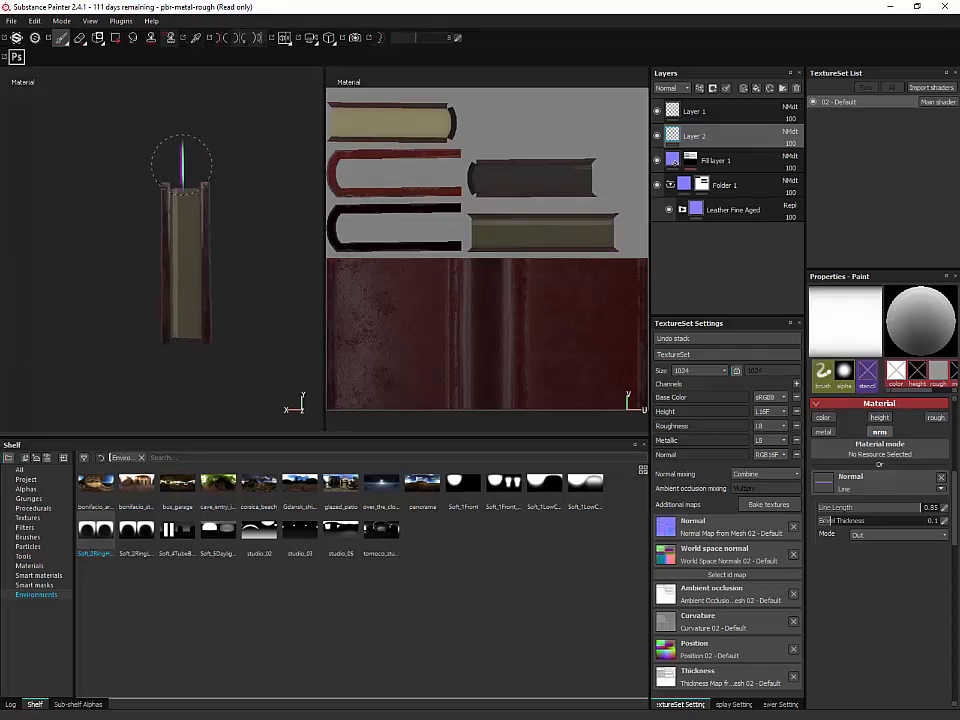
{"action": "key", "text": "ctrl"}
{"action": "key", "text": "shift"}
{"action": "key", "text": "ctrl+shift"}
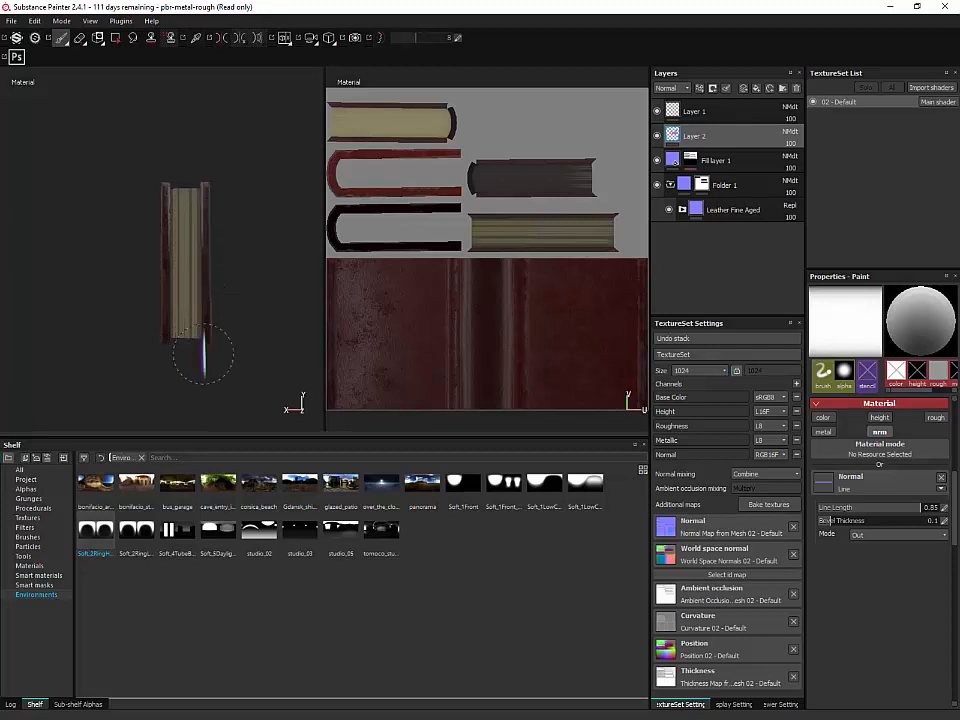
{"action": "left_click_drag", "start_coordinate": [257, 296], "coordinate": [246, 168], "text": "alt"}
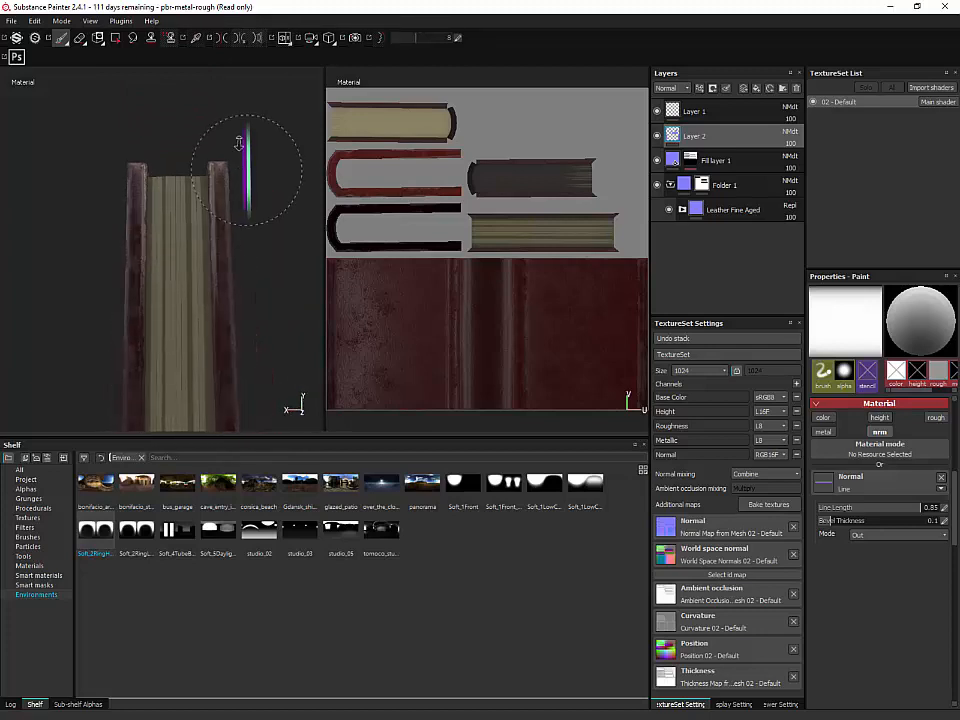
{"action": "right_click_drag", "start_coordinate": [239, 145], "coordinate": [241, 206], "text": "alt"}
{"action": "mouse_move", "coordinate": [245, 170]}
{"action": "left_mouse_down", "text": "alt"}
{"action": "mouse_move", "coordinate": [279, 214]}
{"action": "mouse_move", "coordinate": [257, 268]}
{"action": "mouse_move", "coordinate": [246, 214]}
{"action": "mouse_move", "coordinate": [247, 237]}
{"action": "mouse_move", "coordinate": [240, 221]}
{"action": "left_mouse_up", "text": "alt"}
{"action": "right_click_drag", "start_coordinate": [240, 221], "coordinate": [242, 268], "text": "alt"}
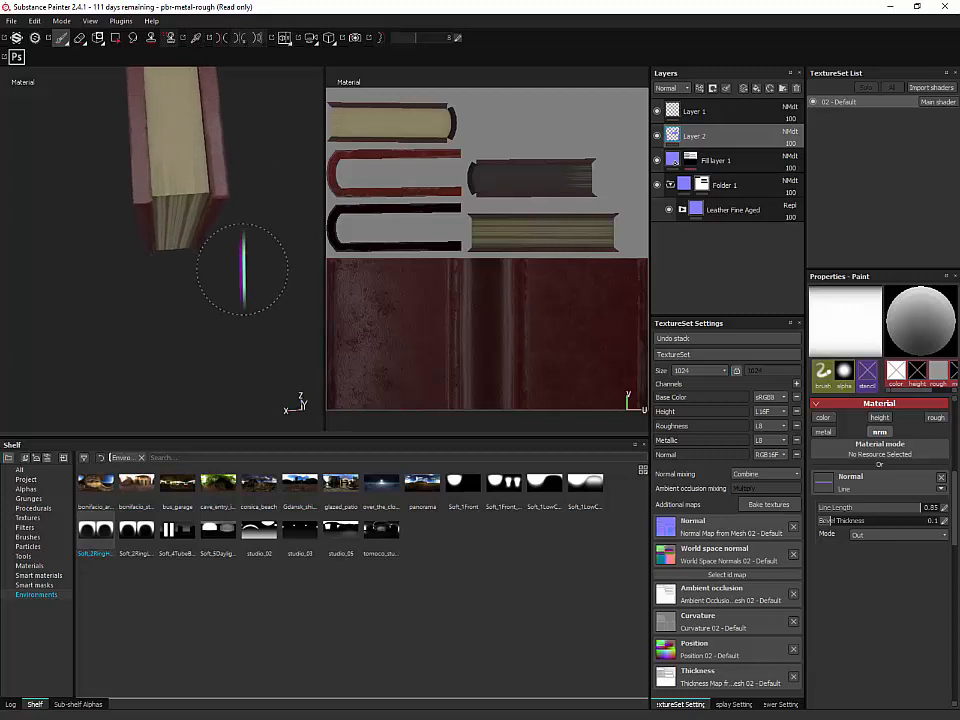
{"action": "middle_click_drag", "start_coordinate": [254, 211], "coordinate": [260, 257], "text": "alt"}
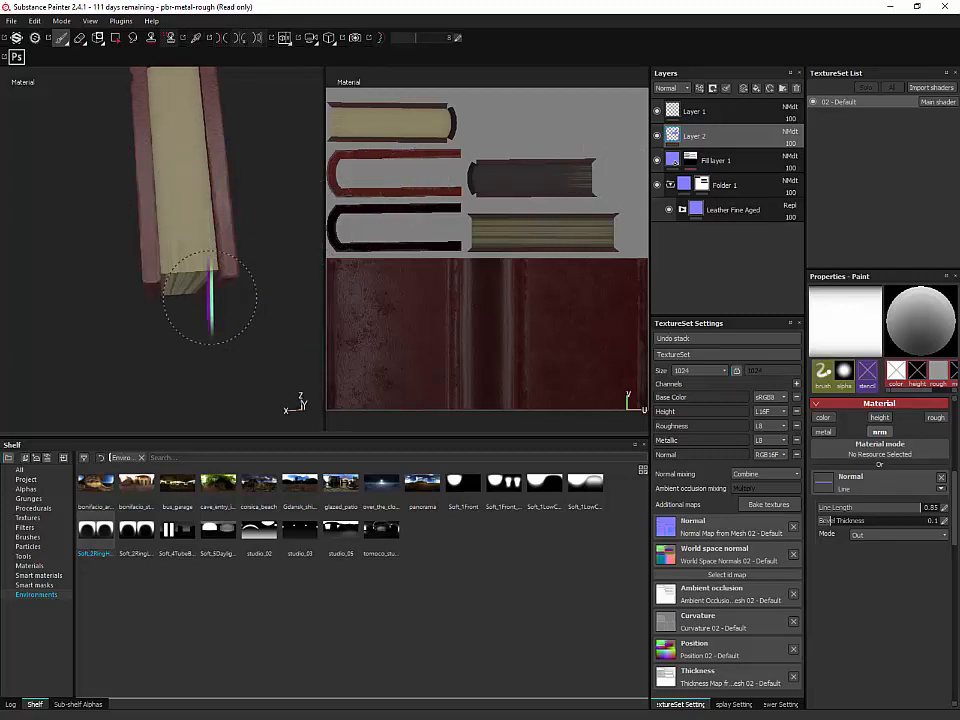
{"action": "mouse_move", "coordinate": [204, 289]}
{"action": "left_mouse_down", "text": "alt"}
{"action": "mouse_move", "coordinate": [208, 321]}
{"action": "mouse_move", "coordinate": [195, 268]}
{"action": "mouse_move", "coordinate": [229, 300]}
{"action": "left_mouse_up", "text": "alt"}
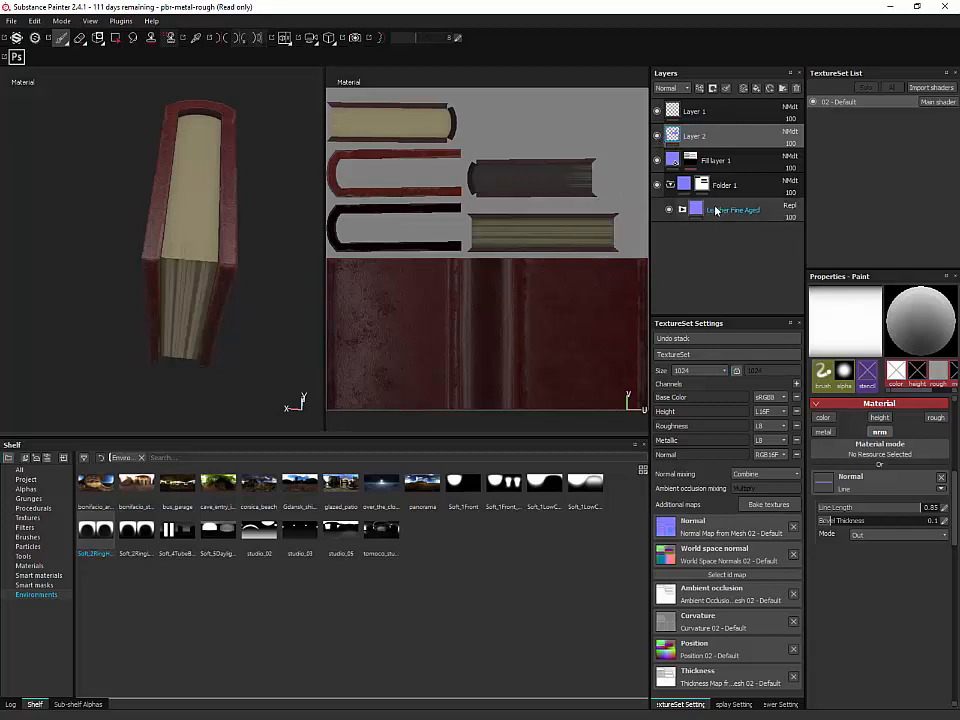
Step: Add a white mask to Layer 2 and polygon-fill the surrounding faces black, keeping the lines only on the intended page edge
{"action": "right_click", "coordinate": [726, 136]}
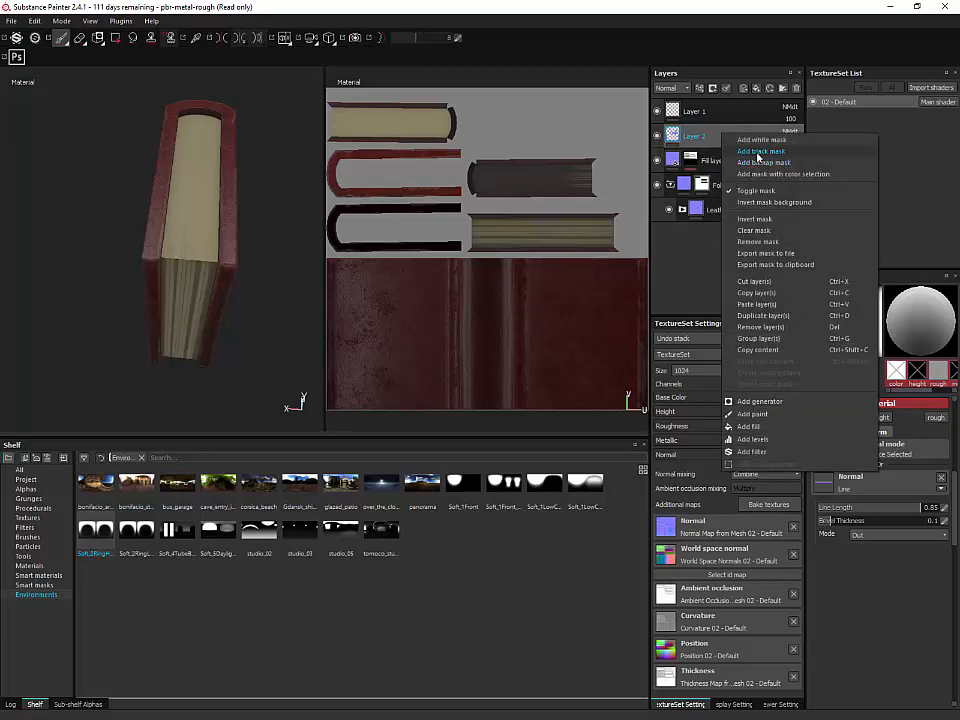
{"action": "left_click", "coordinate": [759, 153]}
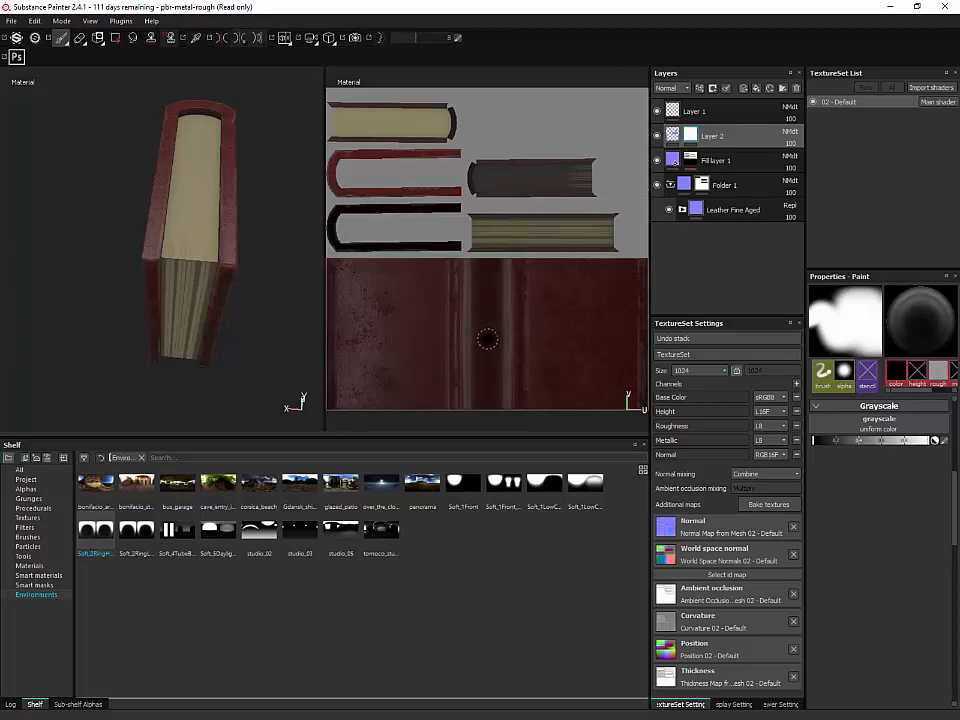
{"action": "left_click", "coordinate": [115, 37]}
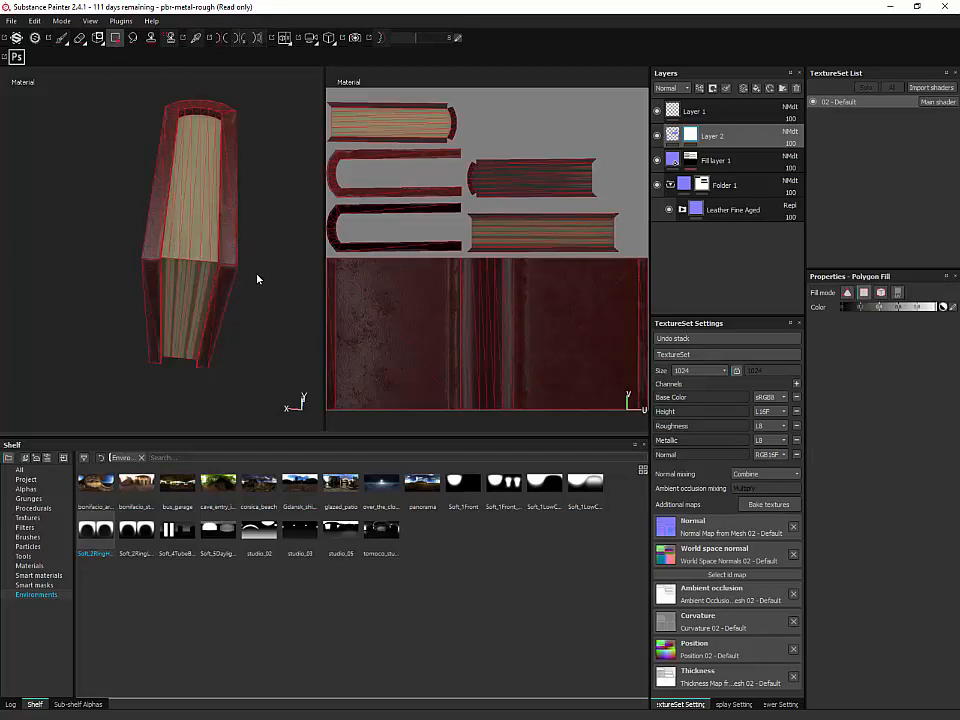
{"action": "left_click_drag", "start_coordinate": [257, 279], "coordinate": [239, 241], "text": "alt"}
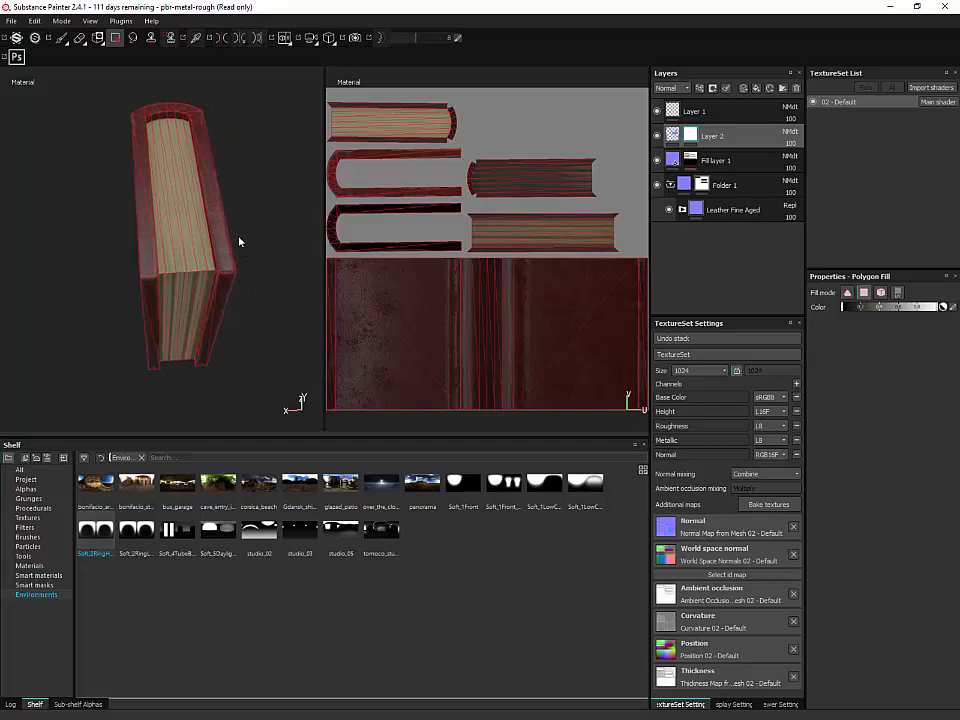
{"action": "left_click_drag", "start_coordinate": [121, 203], "coordinate": [247, 262]}
{"action": "left_click_drag", "start_coordinate": [270, 262], "coordinate": [260, 222], "text": "alt"}
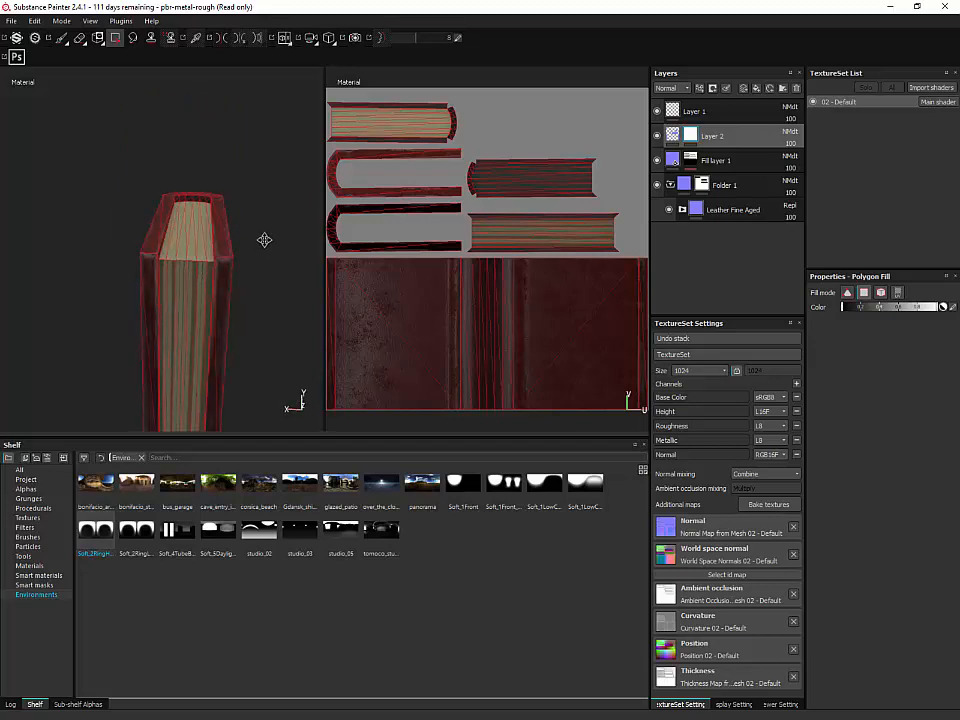
{"action": "middle_click_drag", "start_coordinate": [264, 240], "coordinate": [265, 125], "text": "alt"}
{"action": "left_click_drag", "start_coordinate": [274, 258], "coordinate": [277, 205], "text": "alt"}
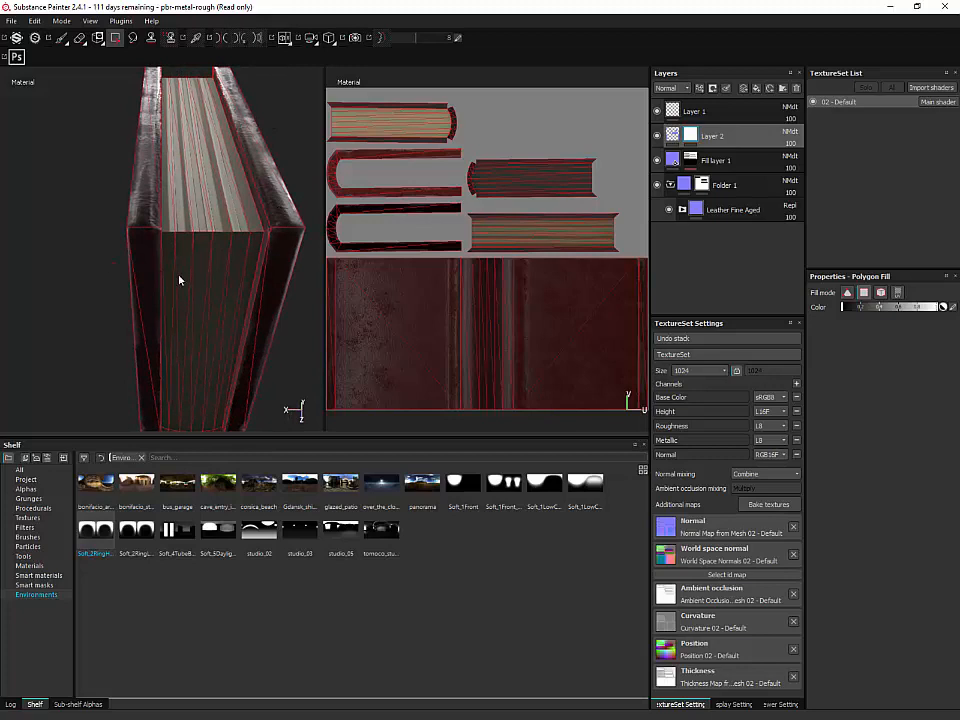
{"action": "right_click_drag", "start_coordinate": [263, 289], "coordinate": [246, 275], "text": "alt"}
{"action": "left_click_drag", "start_coordinate": [246, 275], "coordinate": [282, 364], "text": "alt"}
Step: Return to the Paint tool and inspect the masked page lines and the cover from several sides of the book
{"action": "key", "text": "1"}
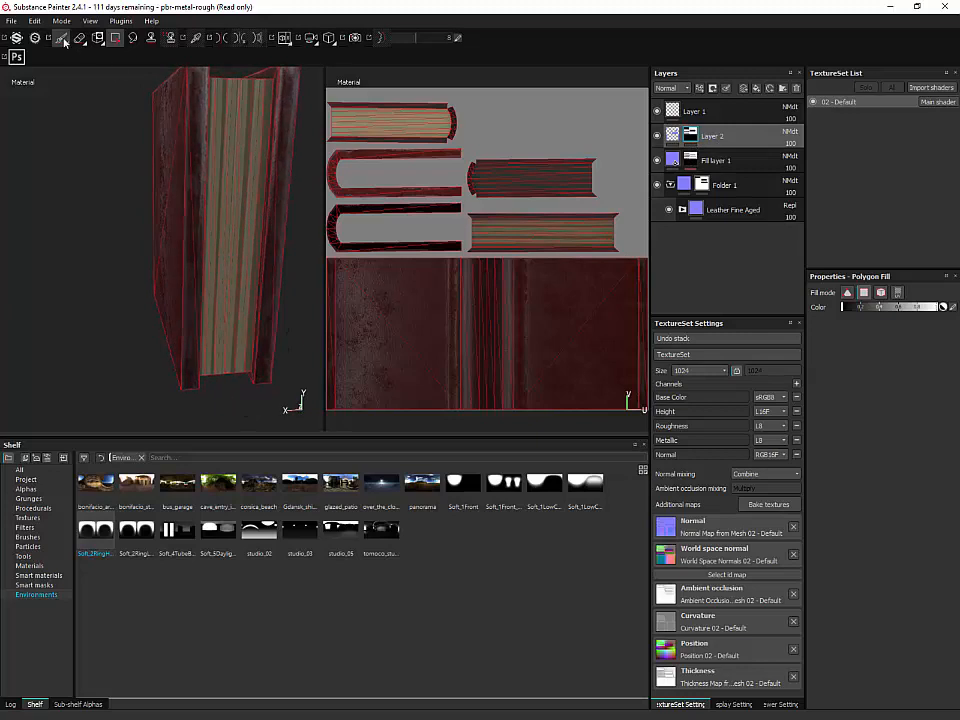
{"action": "left_click_drag", "start_coordinate": [270, 321], "coordinate": [274, 311], "text": "alt"}
{"action": "left_click_drag", "start_coordinate": [266, 238], "coordinate": [238, 346], "text": "alt"}
{"action": "right_click_drag", "start_coordinate": [238, 346], "coordinate": [279, 456], "text": "alt"}
{"action": "left_click_drag", "start_coordinate": [261, 319], "coordinate": [216, 167], "text": "alt"}
{"action": "left_click_drag", "start_coordinate": [208, 318], "coordinate": [258, 272], "text": "alt"}
{"action": "right_click_drag", "start_coordinate": [258, 272], "coordinate": [285, 364], "text": "alt"}
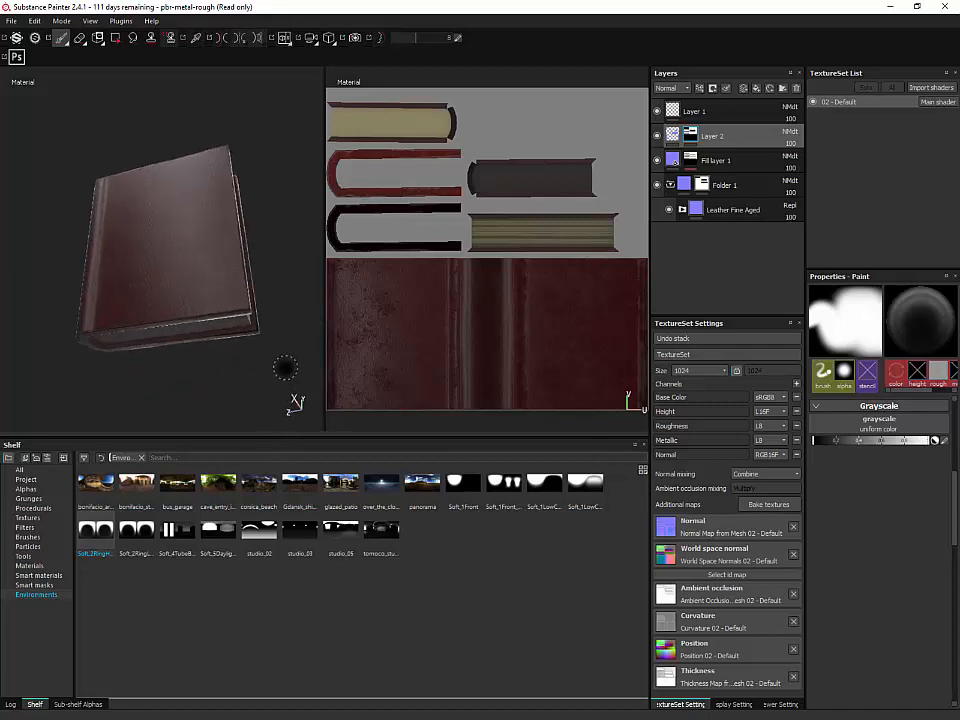
Step: Switch the layer stack's displayed channel to Base Color and toggle Layer 2's visibility to compare its effect
{"action": "left_click", "coordinate": [686, 89]}
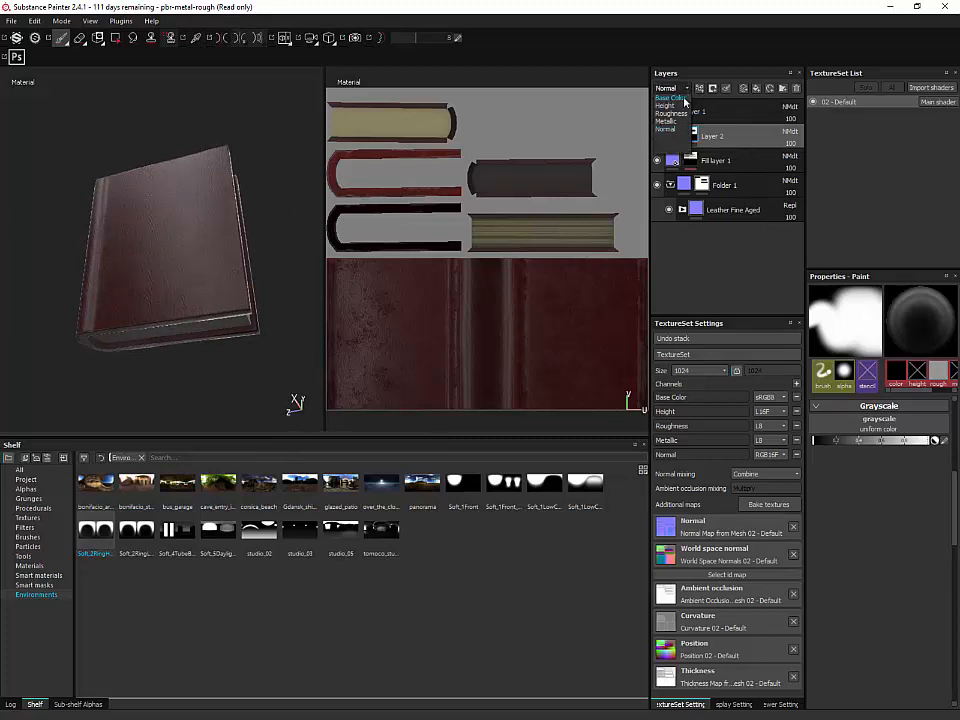
{"action": "left_click", "coordinate": [670, 98]}
{"action": "left_click", "coordinate": [737, 131]}
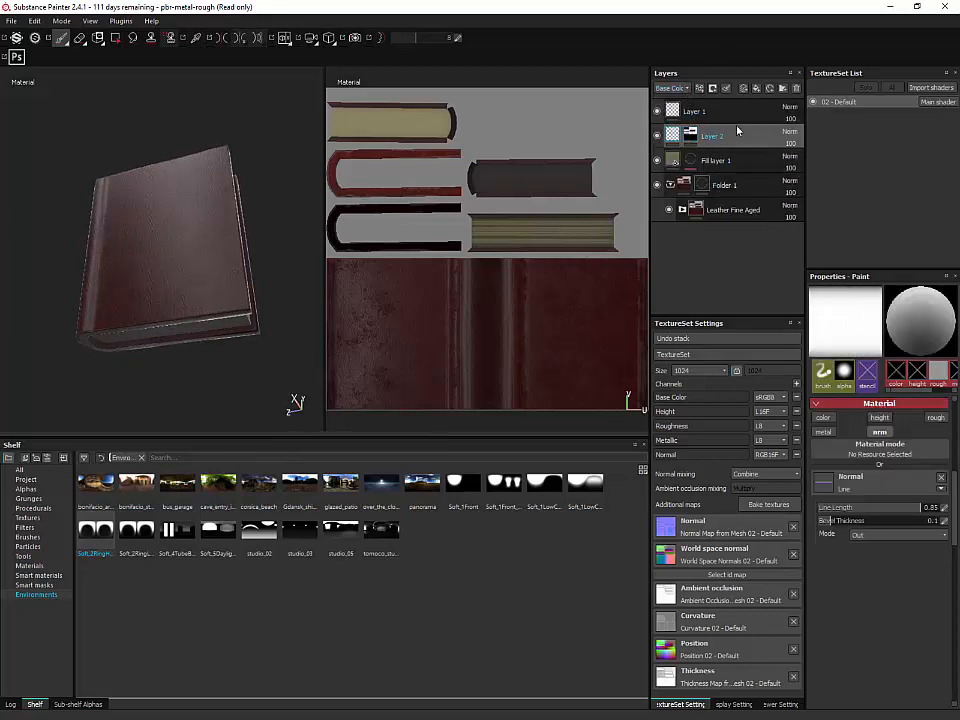
{"action": "left_click", "coordinate": [658, 136]}
{"action": "left_click", "coordinate": [657, 136]}
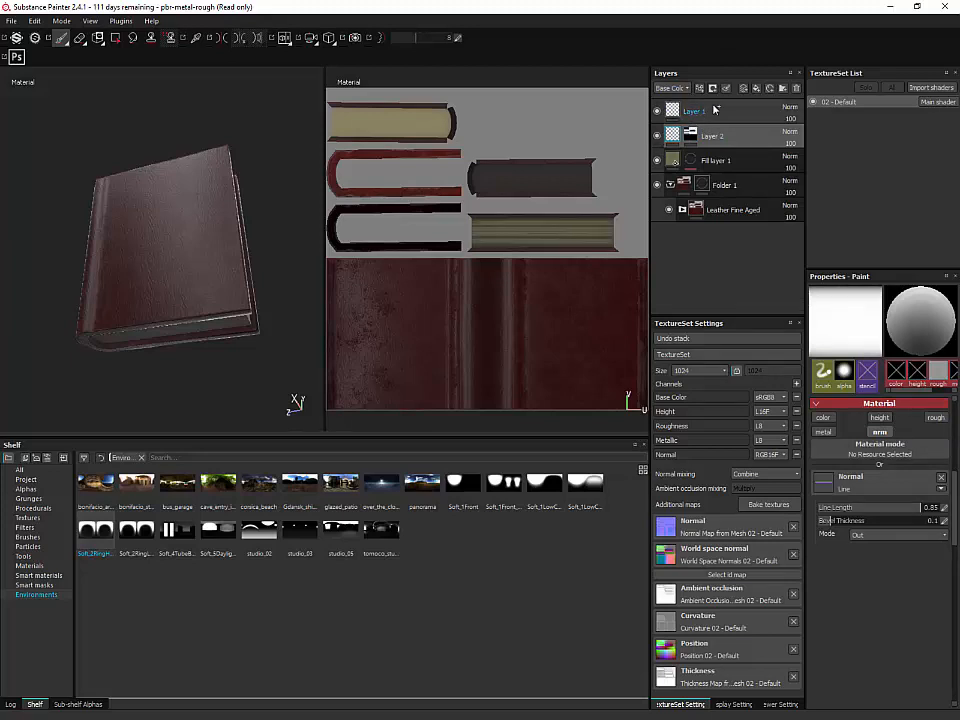
Step: Group Layer 2 into a folder named page_normal_adjustment
{"action": "key", "text": "ctrl+g"}
{"action": "double_click", "coordinate": [707, 137]}
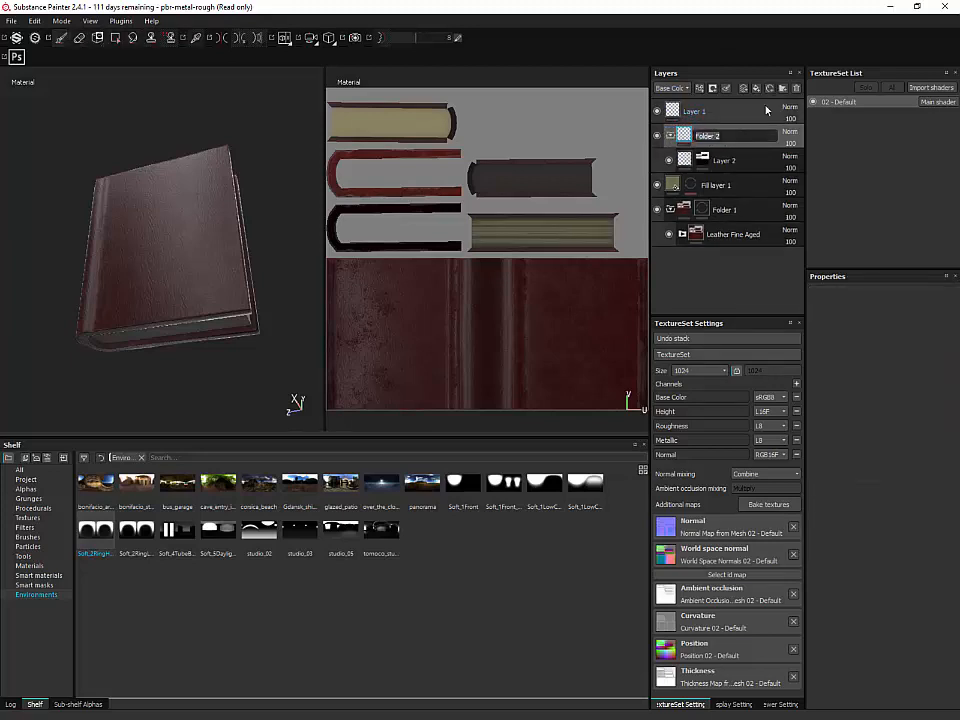
{"action": "type", "text": "page_normal_adjustment"}
Step: Group Fill layer 1 into a folder named page_diffuse_folder
{"action": "left_click", "coordinate": [728, 183]}
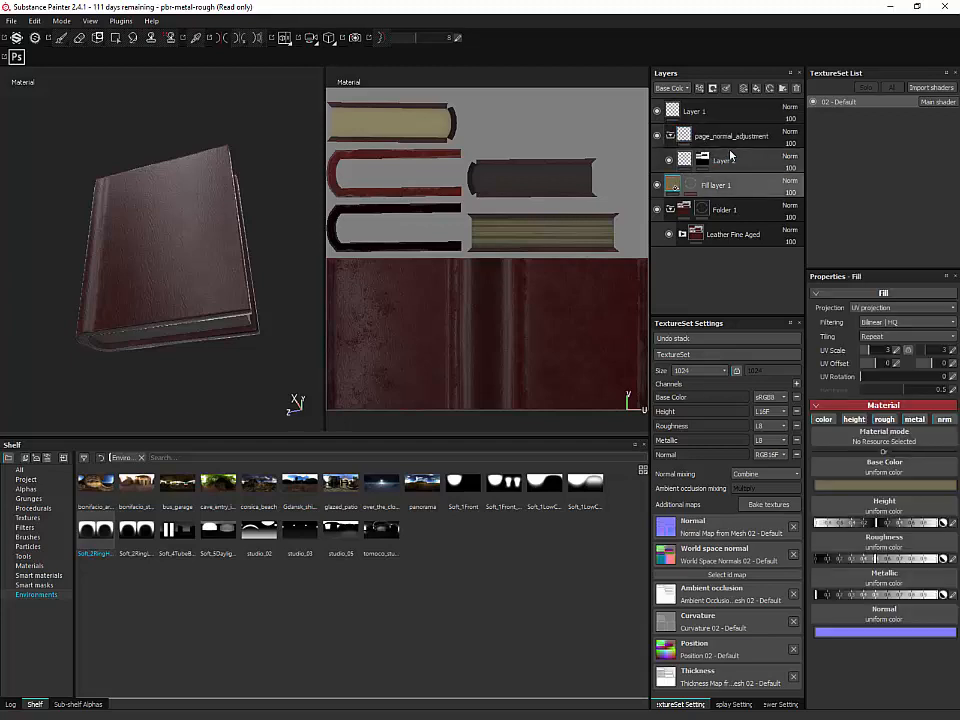
{"action": "key", "text": "ctrl+g"}
{"action": "double_click", "coordinate": [710, 185]}
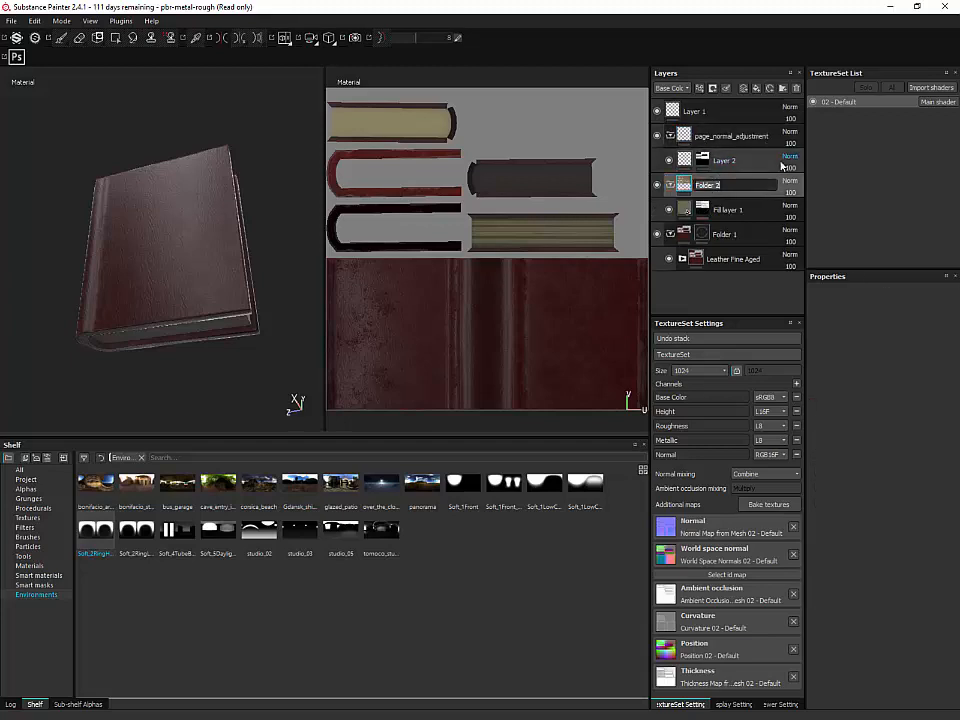
{"action": "type", "text": "page_d"}
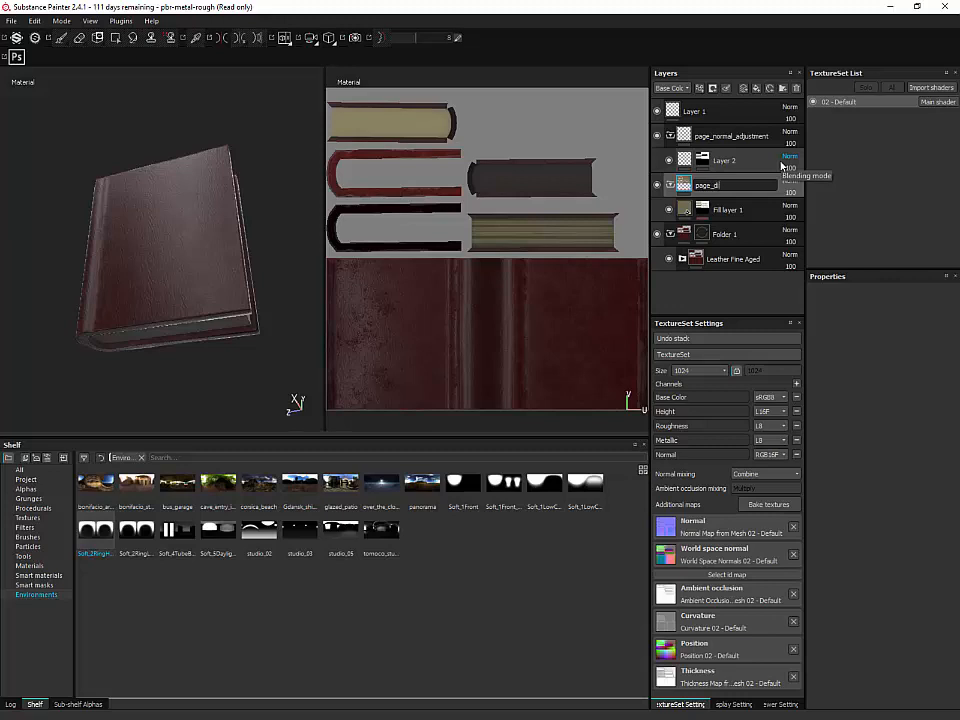
{"action": "type", "text": "iffuse_folder"}
{"action": "key", "text": "Return"}
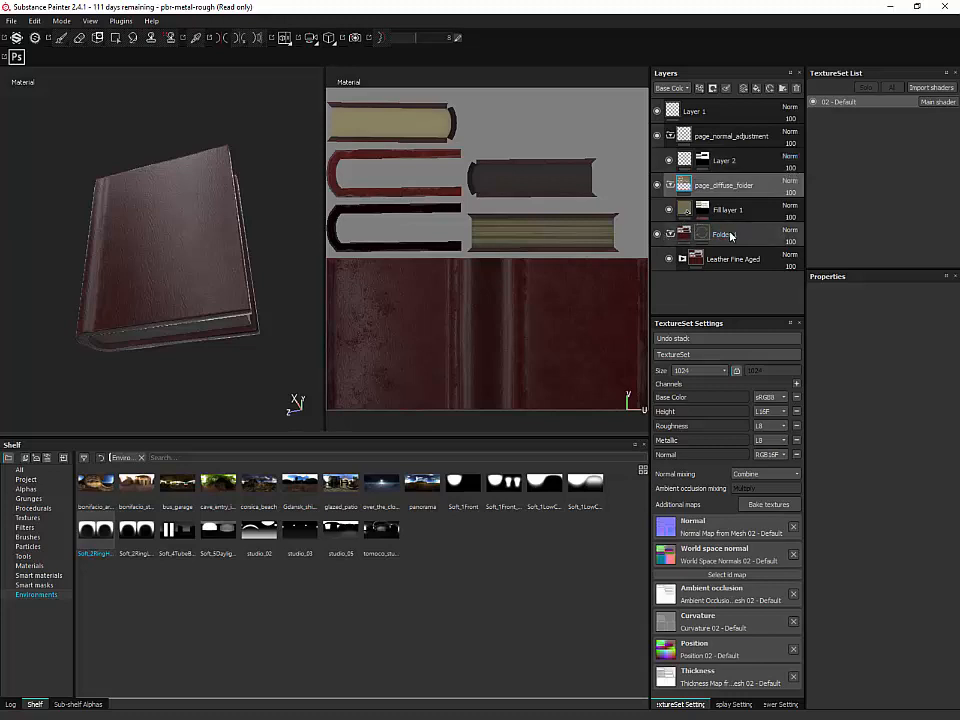
Step: Rename Folder 1, which holds the leather material, as leather_folder
{"action": "double_click", "coordinate": [730, 235]}
{"action": "type", "text": "lea"}
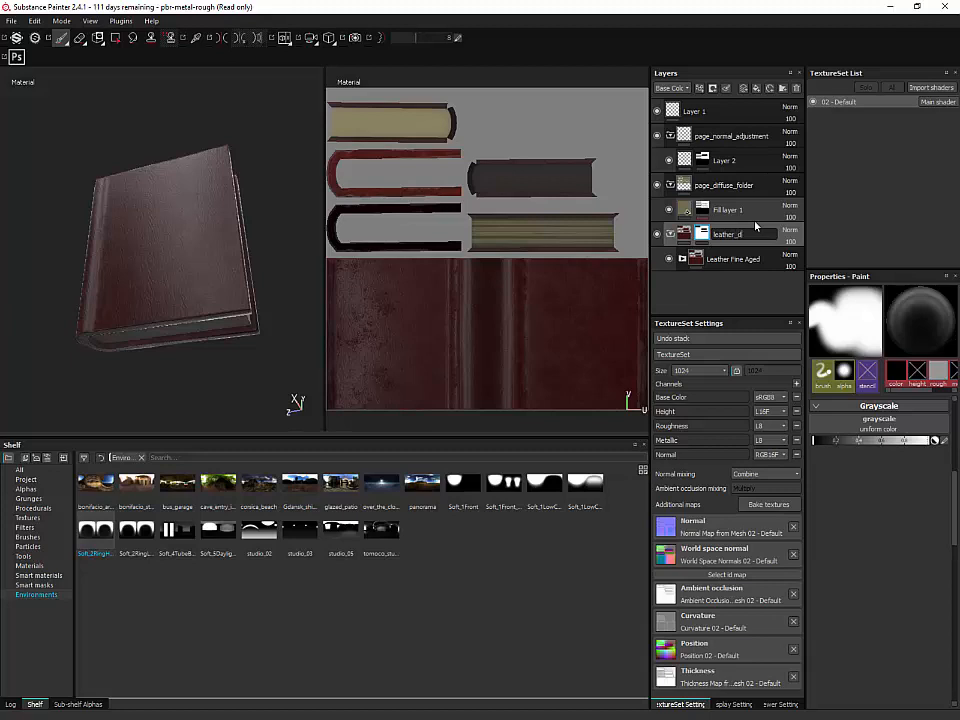
{"action": "type", "text": "ther_folder"}
{"action": "key", "text": "Return"}
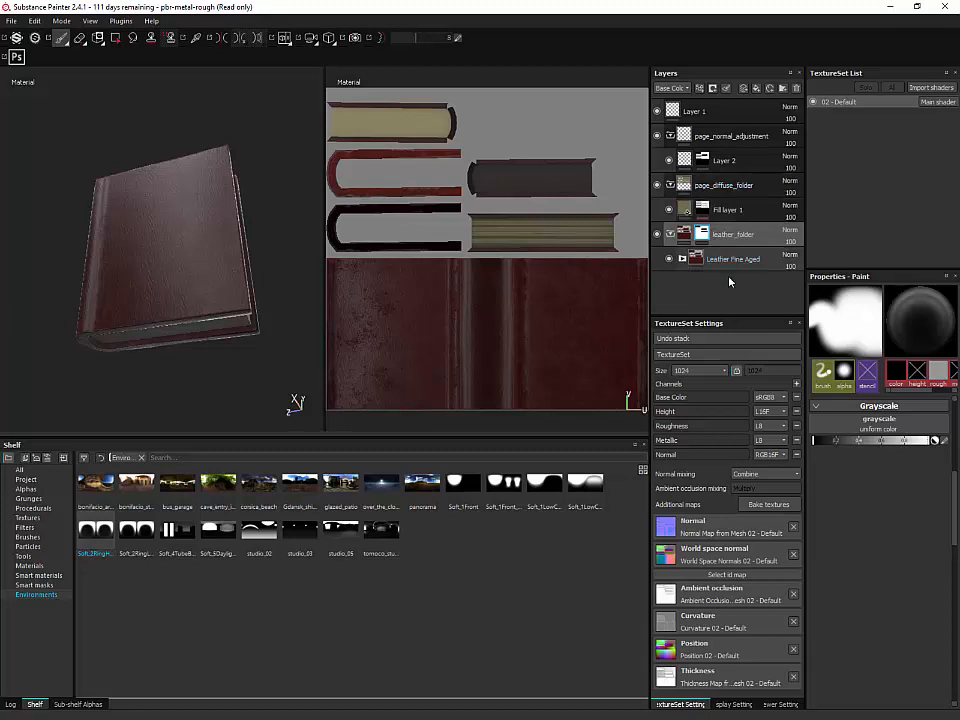
Step: Expand the Leather Fine Aged group and toggle its Dust layer to compare the cover with and without dust
{"action": "left_click", "coordinate": [682, 258]}
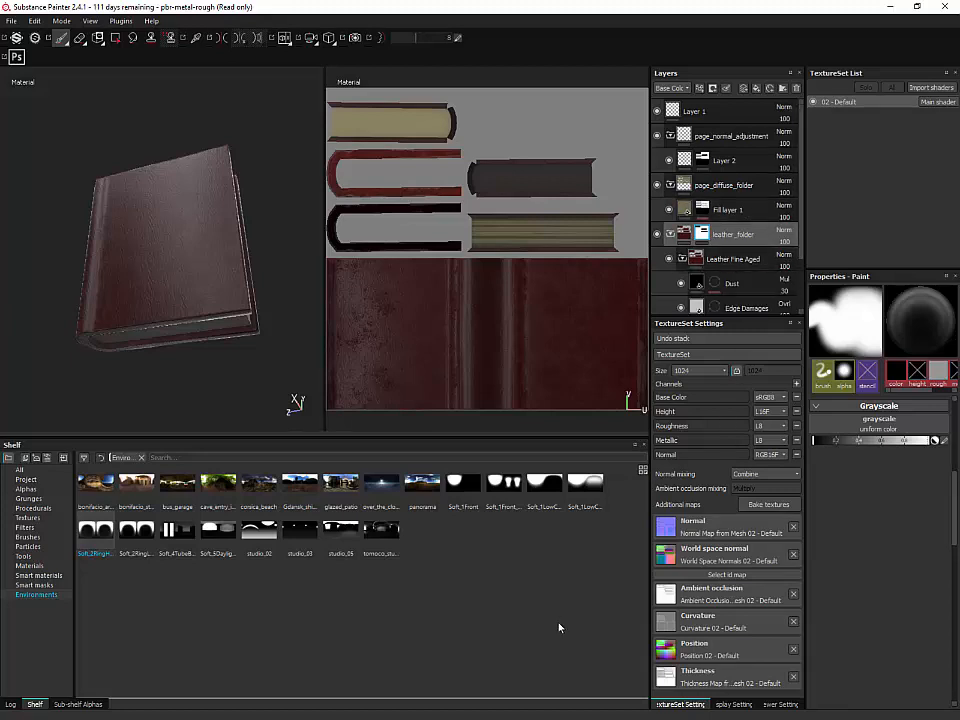
{"action": "scroll", "coordinate": [738, 265], "scroll_direction": "down", "scroll_amount": 2}
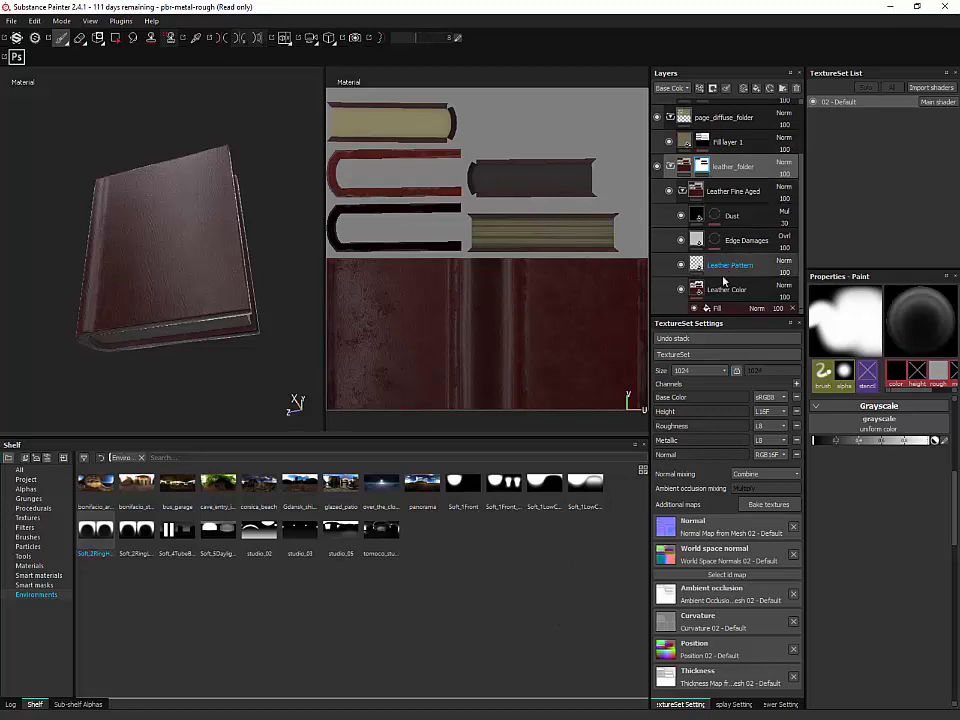
{"action": "left_click", "coordinate": [681, 217]}
{"action": "left_click", "coordinate": [681, 217]}
{"action": "left_click", "coordinate": [681, 217]}
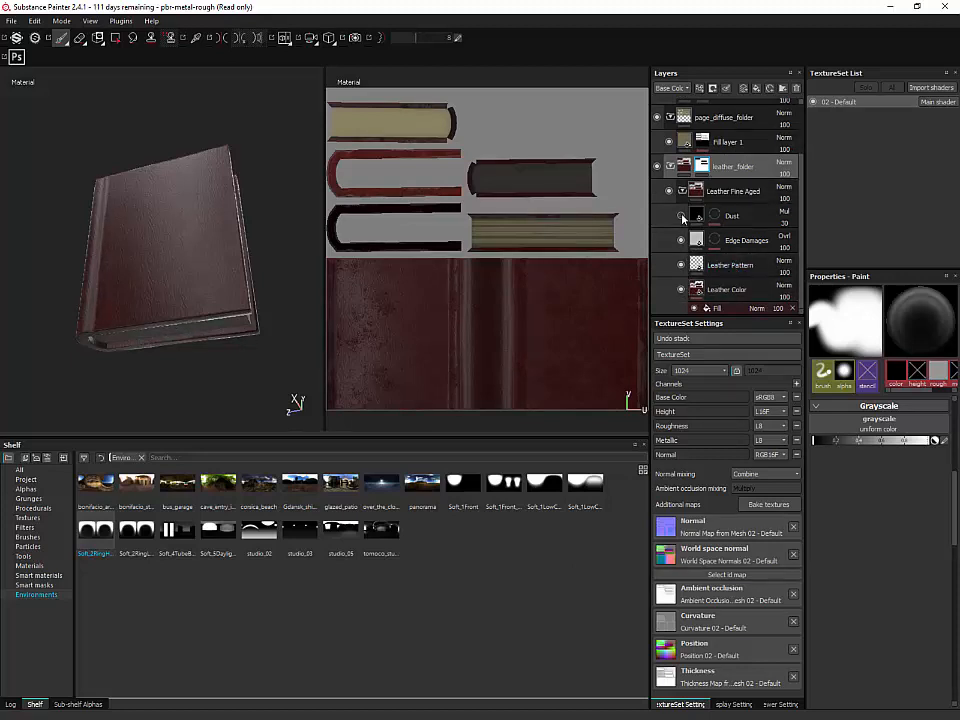
{"action": "left_click", "coordinate": [681, 217]}
{"action": "left_click", "coordinate": [681, 217]}
{"action": "left_click_drag", "start_coordinate": [225, 229], "coordinate": [236, 270], "text": "alt"}
Step: Browse the shelf's smart materials and smart masks, and examine the mask options and contents of the Leather Fine Aged group
{"action": "left_click", "coordinate": [38, 576]}
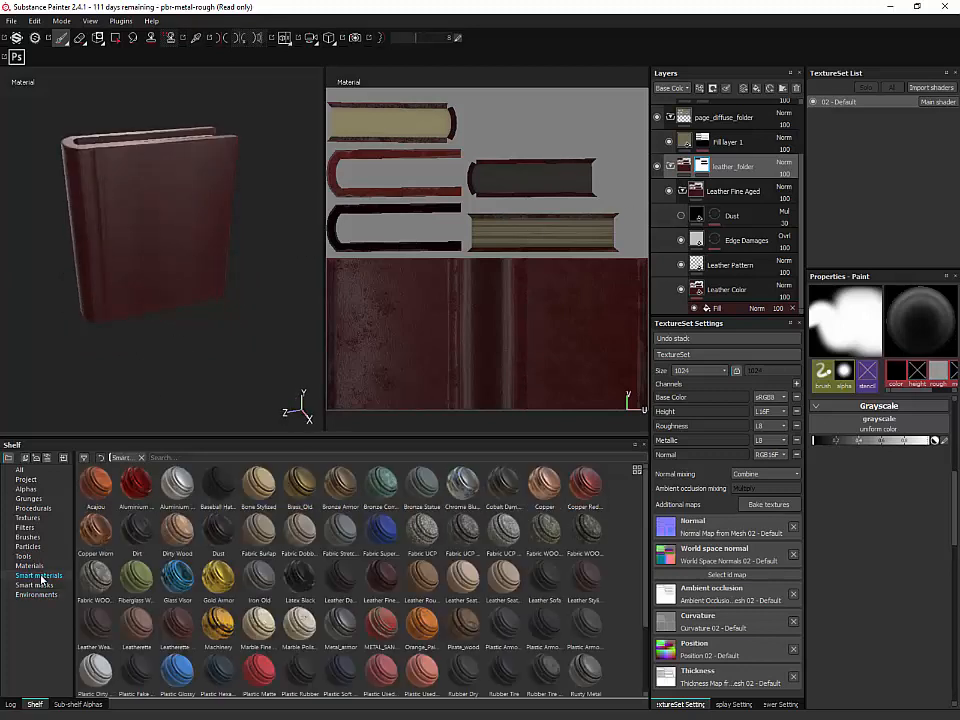
{"action": "left_click", "coordinate": [36, 585]}
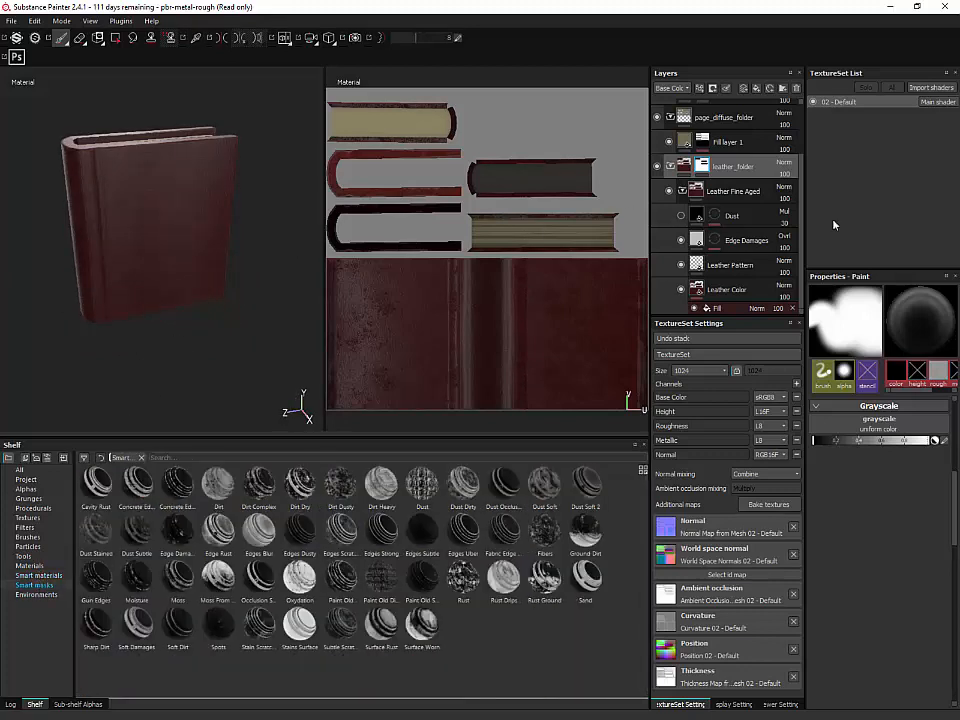
{"action": "right_click", "coordinate": [697, 192]}
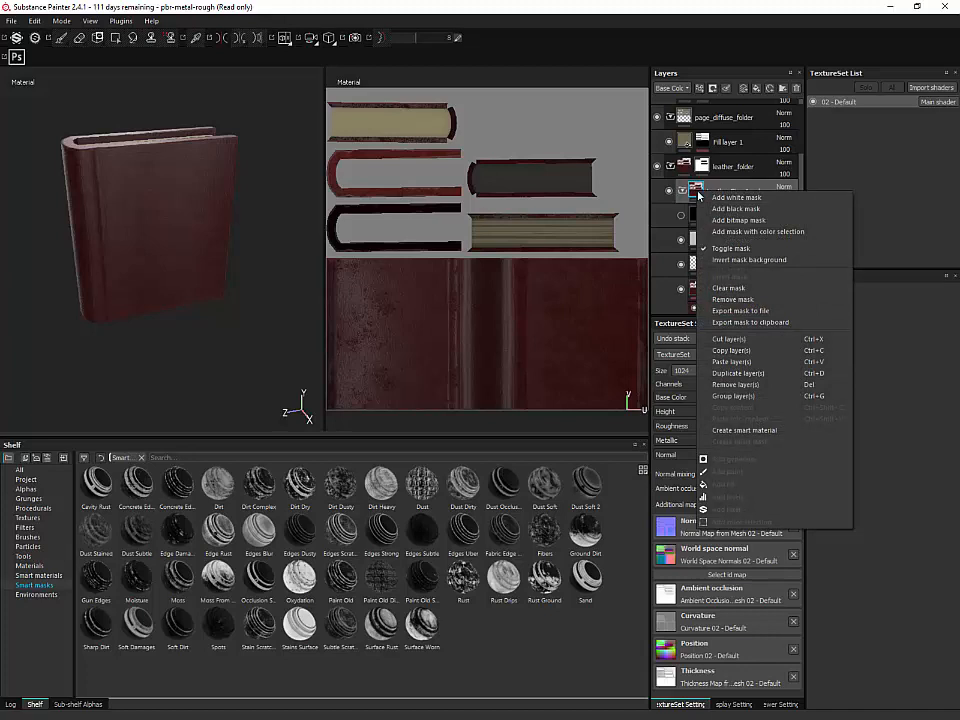
{"action": "left_click", "coordinate": [685, 192]}
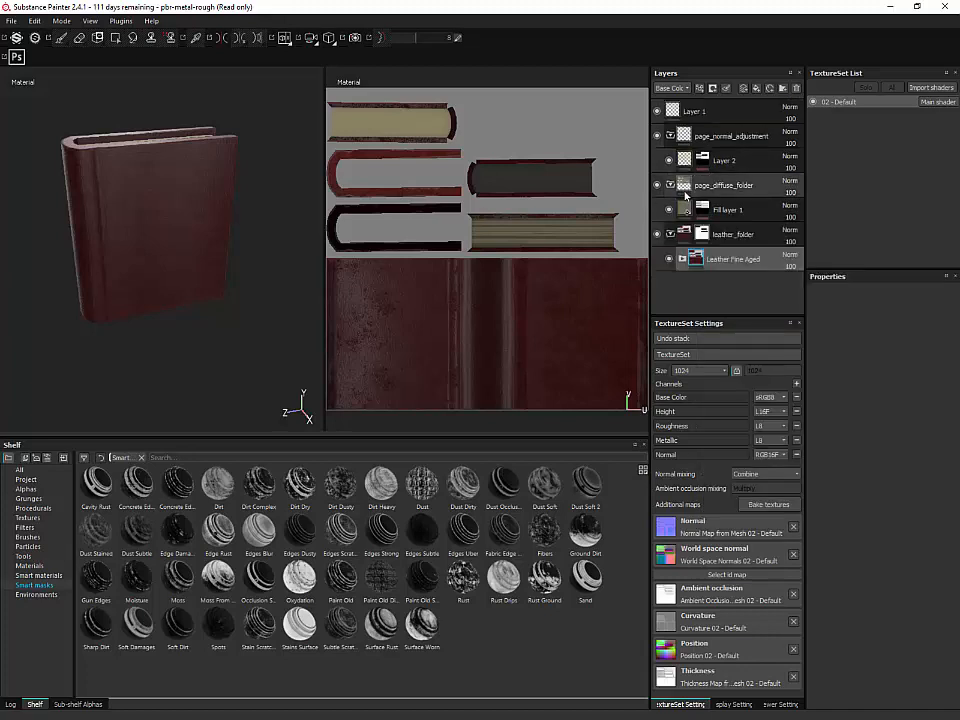
{"action": "left_click", "coordinate": [682, 258]}
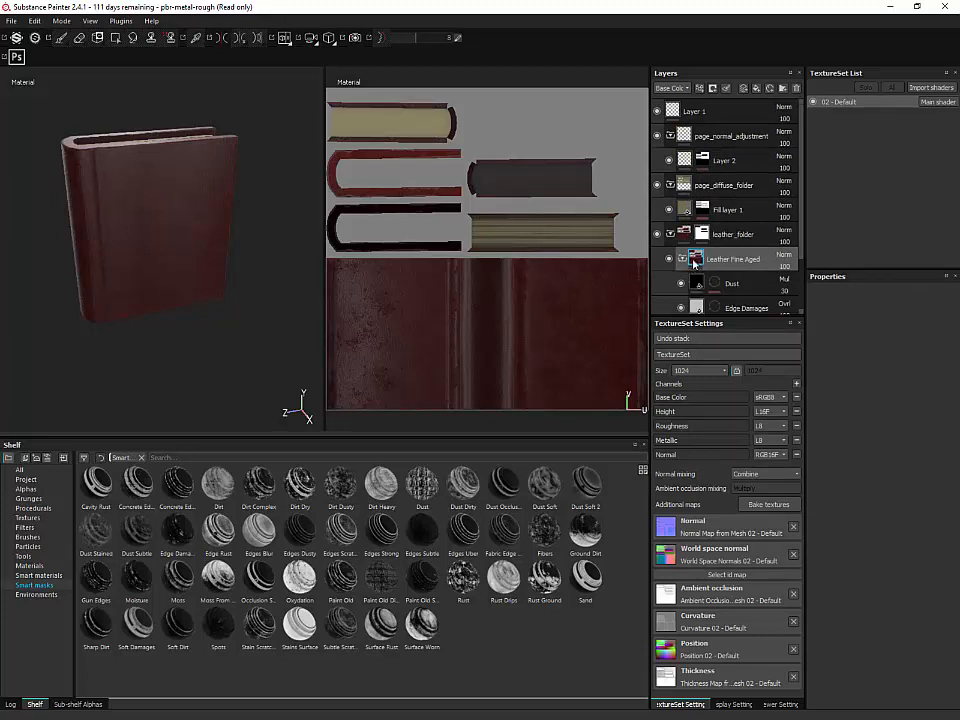
Step: Duplicate the Leather Fine Aged group inside leather_folder and expand the copy to show its layers
{"action": "left_click", "coordinate": [682, 259]}
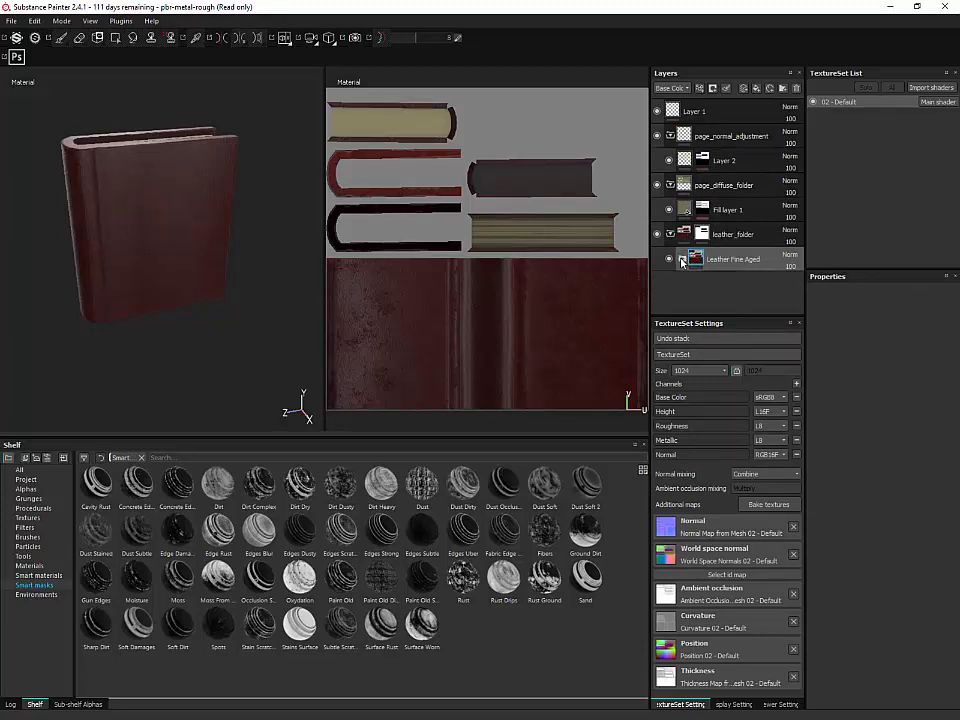
{"action": "key", "text": "ctrl+d"}
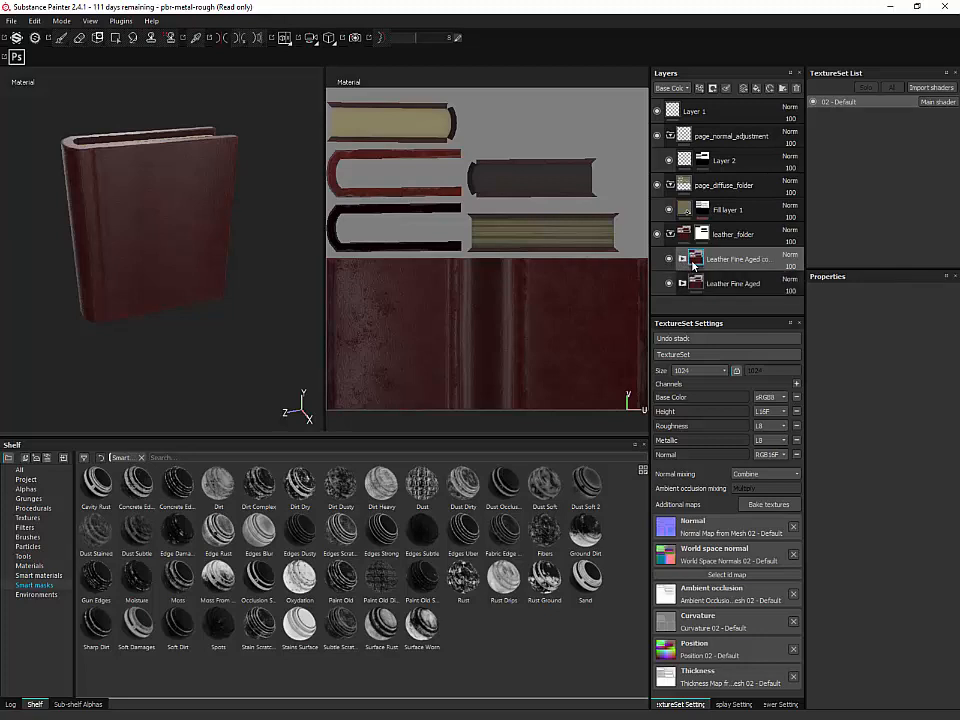
{"action": "left_click", "coordinate": [684, 260]}
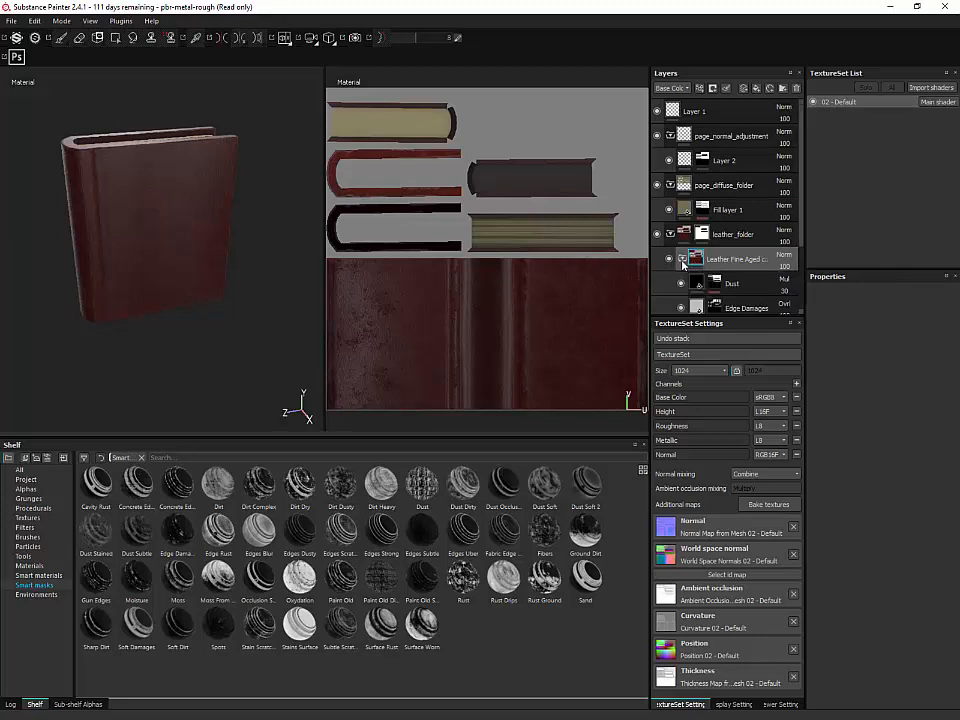
{"action": "scroll", "coordinate": [730, 237], "scroll_direction": "down", "scroll_amount": 2}
{"action": "scroll", "coordinate": [731, 238], "scroll_direction": "down", "scroll_amount": 1}
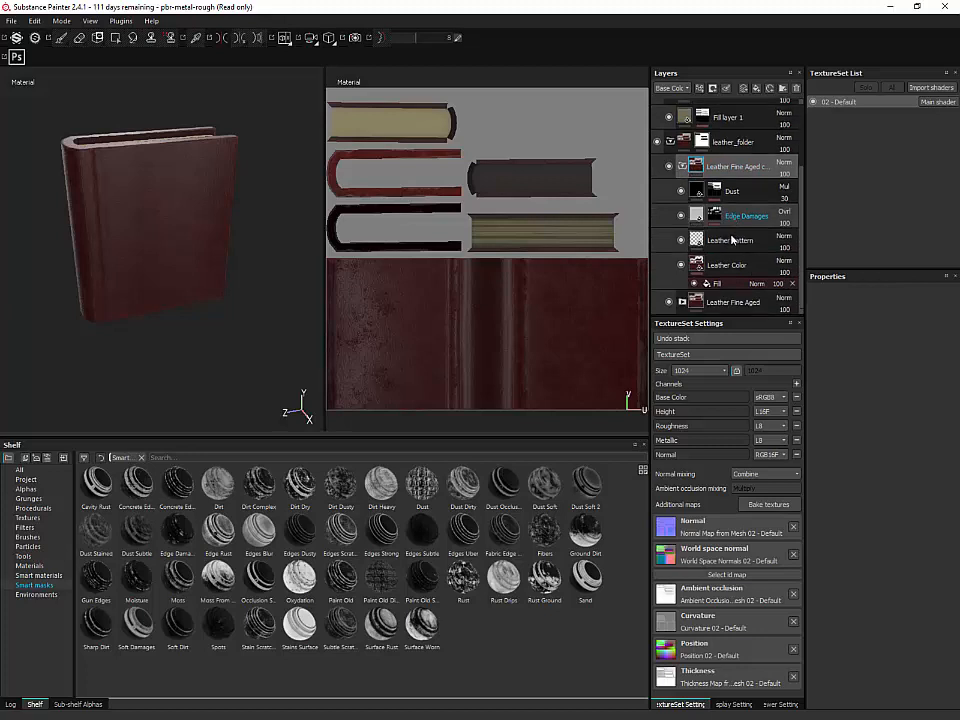
Step: Toggle the copied group's Leather Color layer to compare the cover, and inspect the settings of its Fill effect
{"action": "left_click", "coordinate": [682, 265]}
{"action": "left_click", "coordinate": [682, 265]}
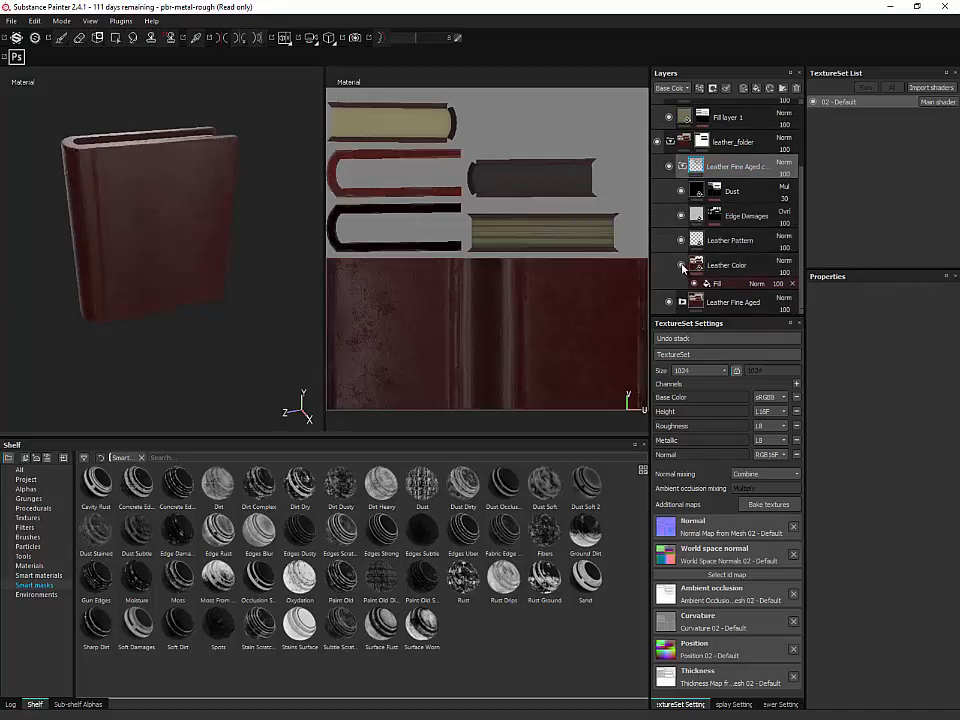
{"action": "left_click", "coordinate": [682, 265]}
{"action": "left_click", "coordinate": [683, 266]}
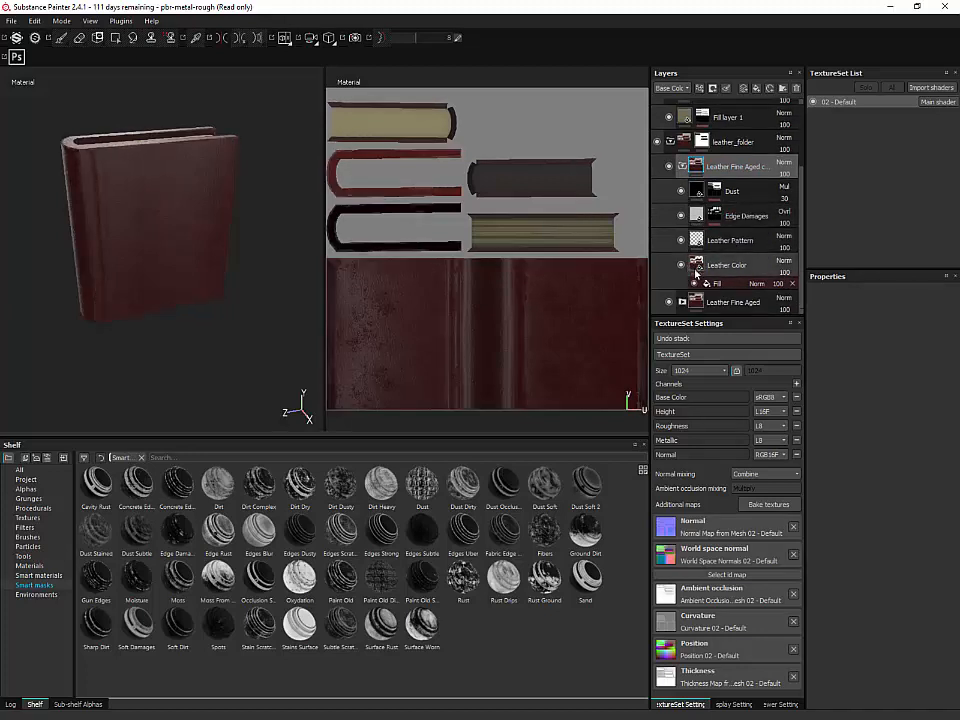
{"action": "left_click", "coordinate": [707, 285]}
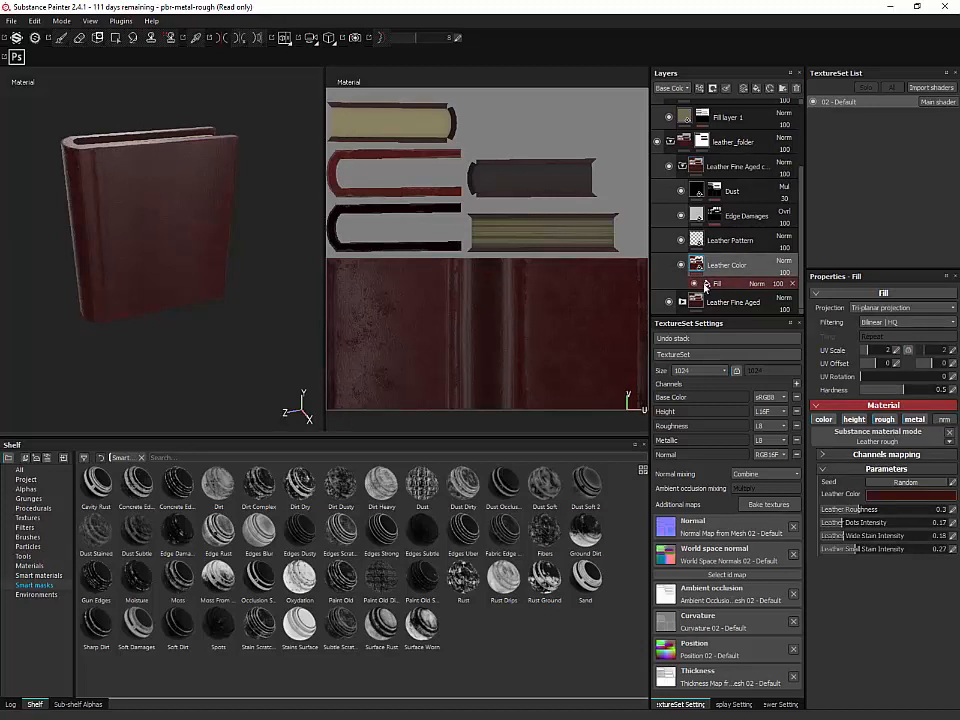
{"action": "left_click", "coordinate": [705, 285]}
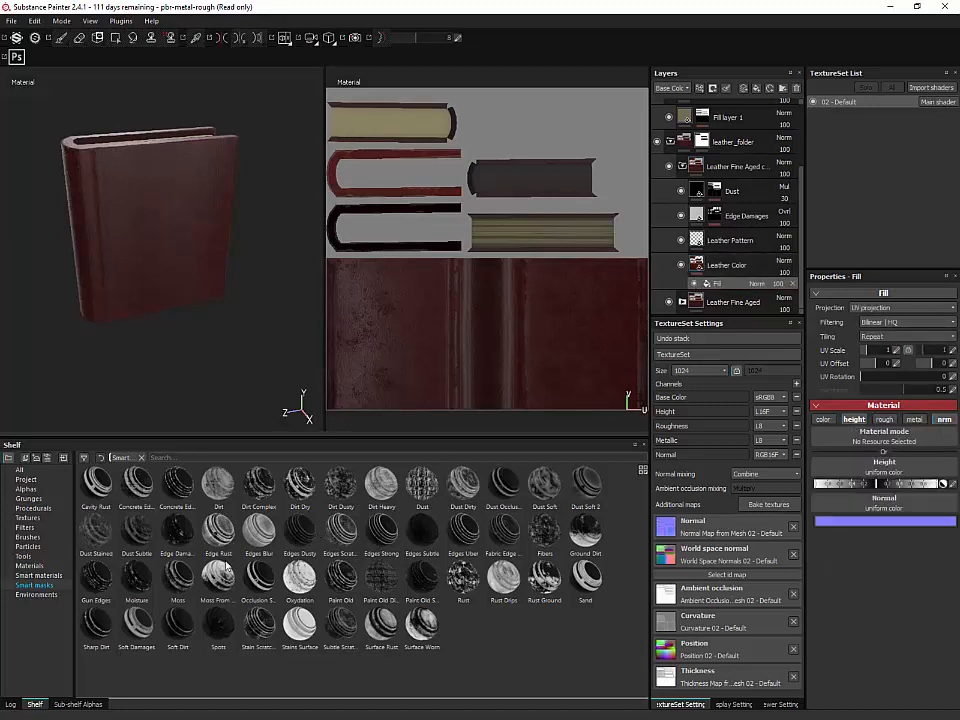
Step: Apply the Moss From Above smart mask to the copied Leather Color layer and lower its MG Mask Builder Level to 0.13
{"action": "mouse_move", "coordinate": [228, 567]}
{"action": "left_mouse_down"}
{"action": "mouse_move", "coordinate": [300, 450]}
{"action": "mouse_move", "coordinate": [500, 330]}
{"action": "mouse_move", "coordinate": [707, 265]}
{"action": "left_mouse_up"}
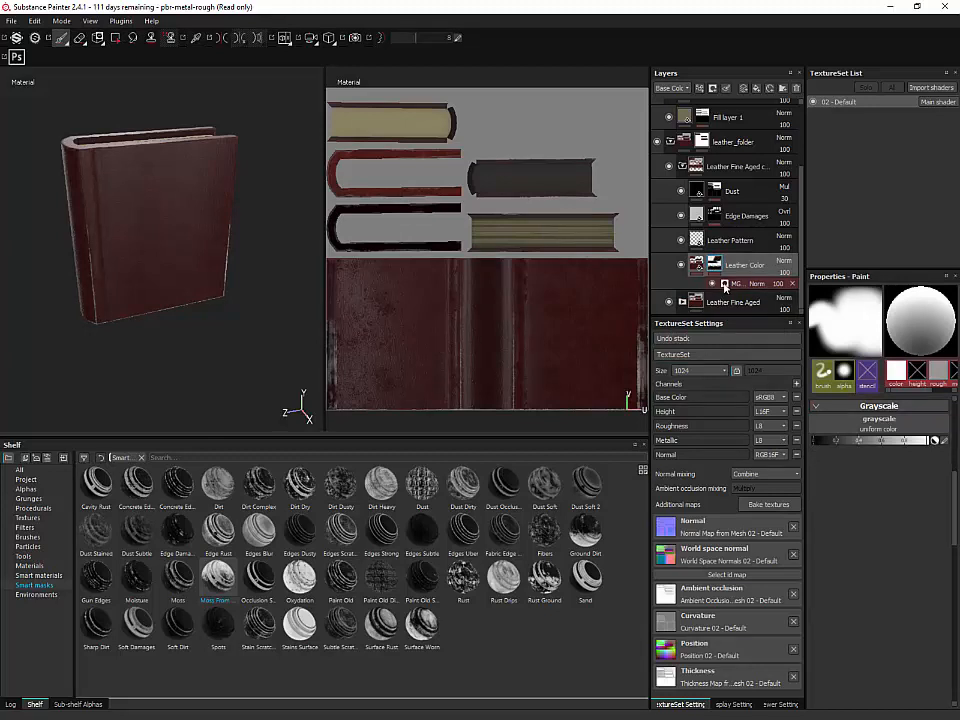
{"action": "left_click", "coordinate": [725, 285]}
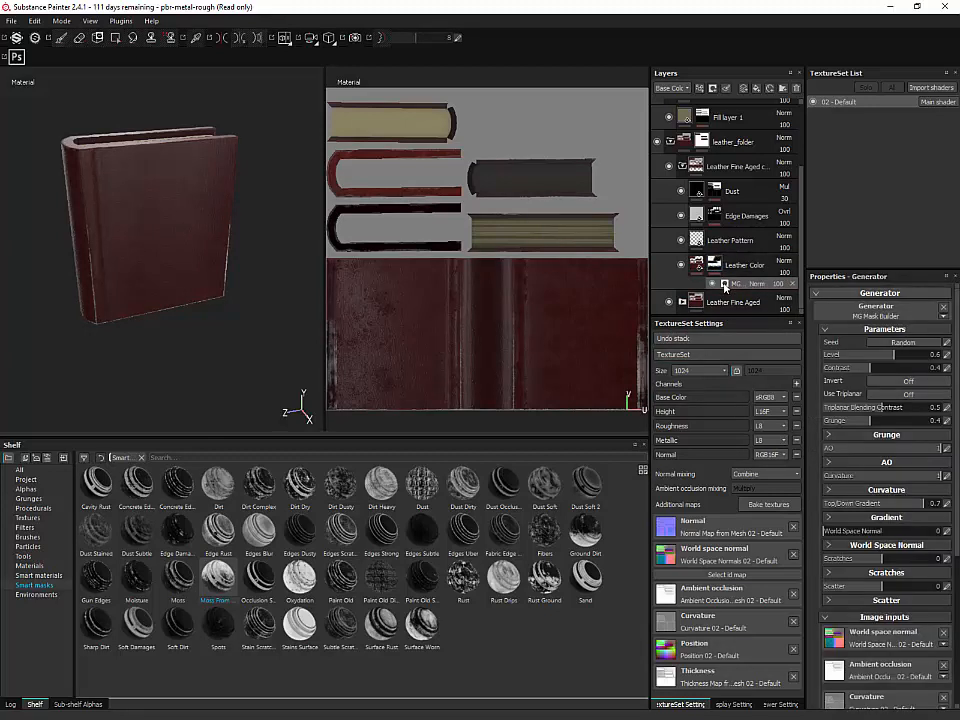
{"action": "left_click_drag", "start_coordinate": [111, 317], "coordinate": [231, 394], "text": "alt"}
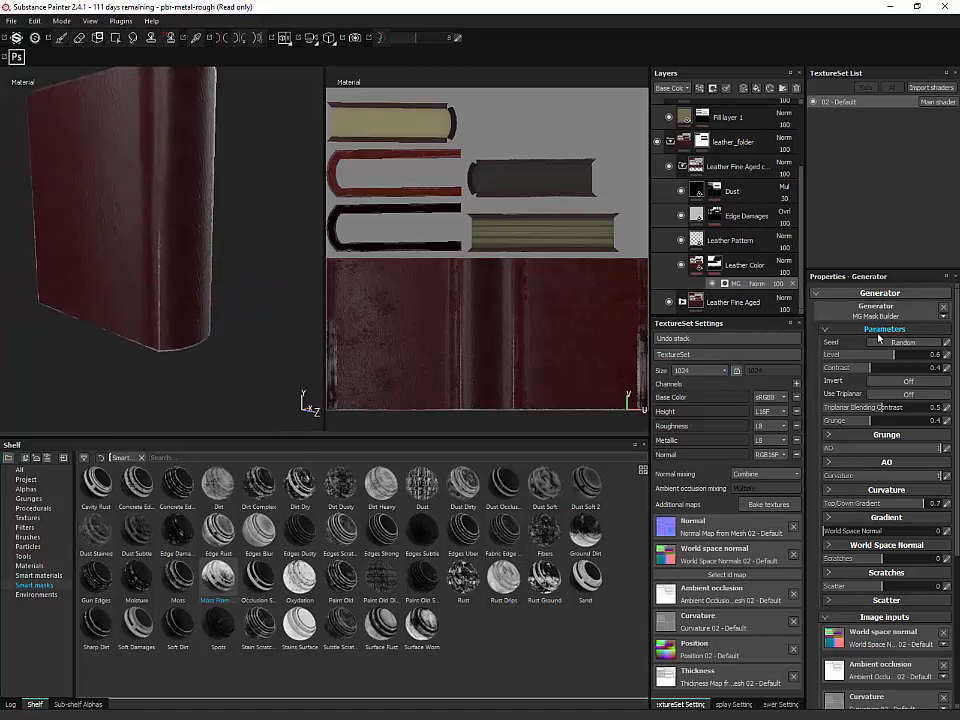
{"action": "left_click_drag", "start_coordinate": [894, 358], "coordinate": [865, 356]}
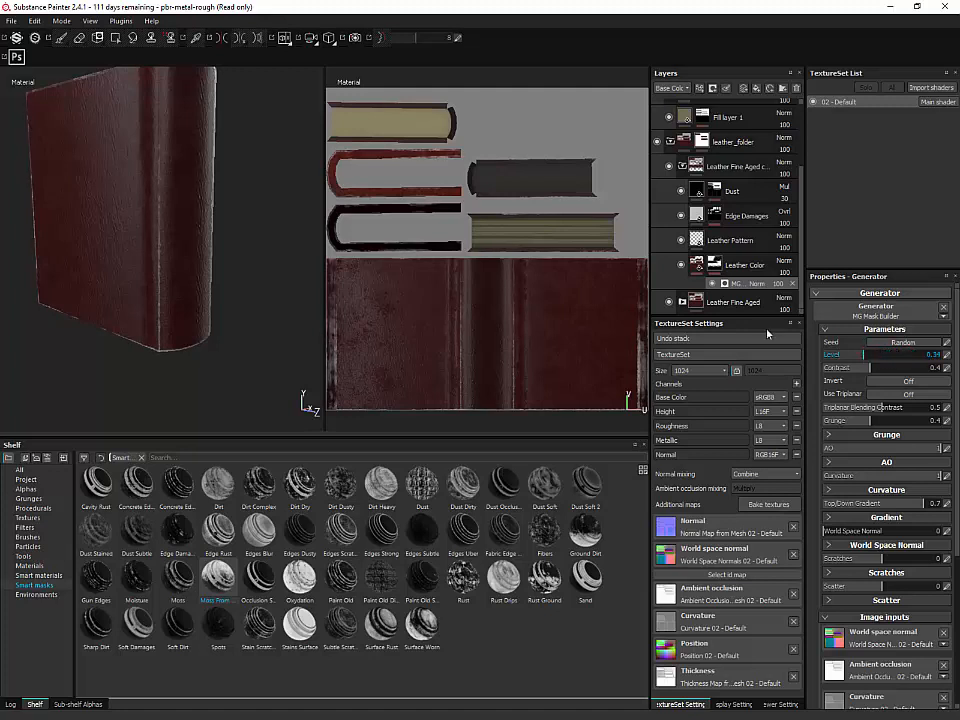
{"action": "left_click_drag", "start_coordinate": [96, 287], "coordinate": [231, 244], "text": "alt"}
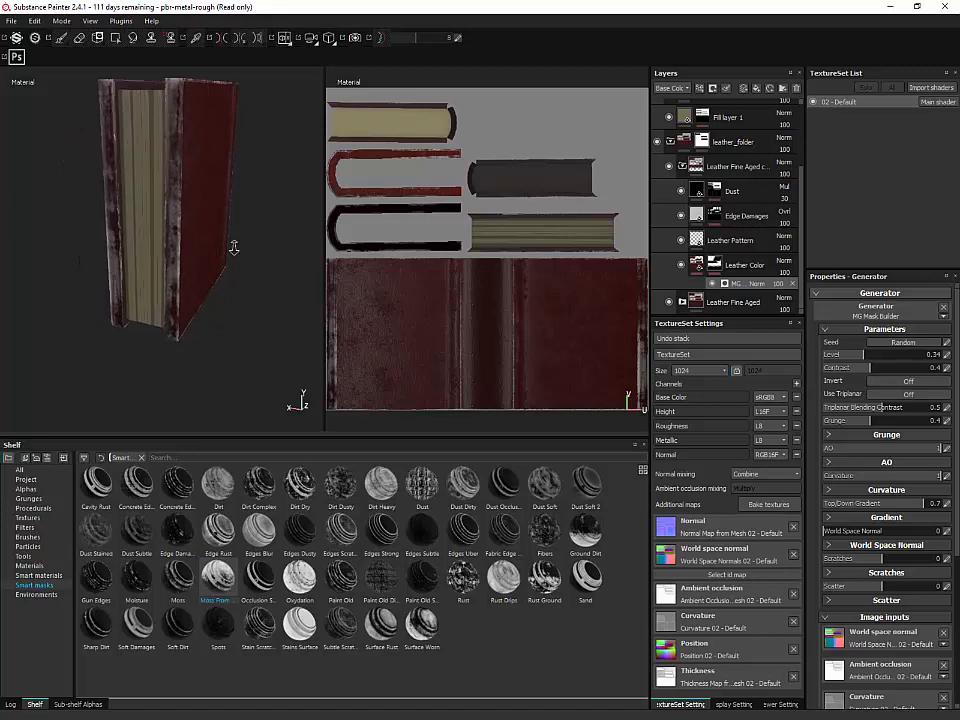
{"action": "left_click_drag", "start_coordinate": [866, 356], "coordinate": [838, 358]}
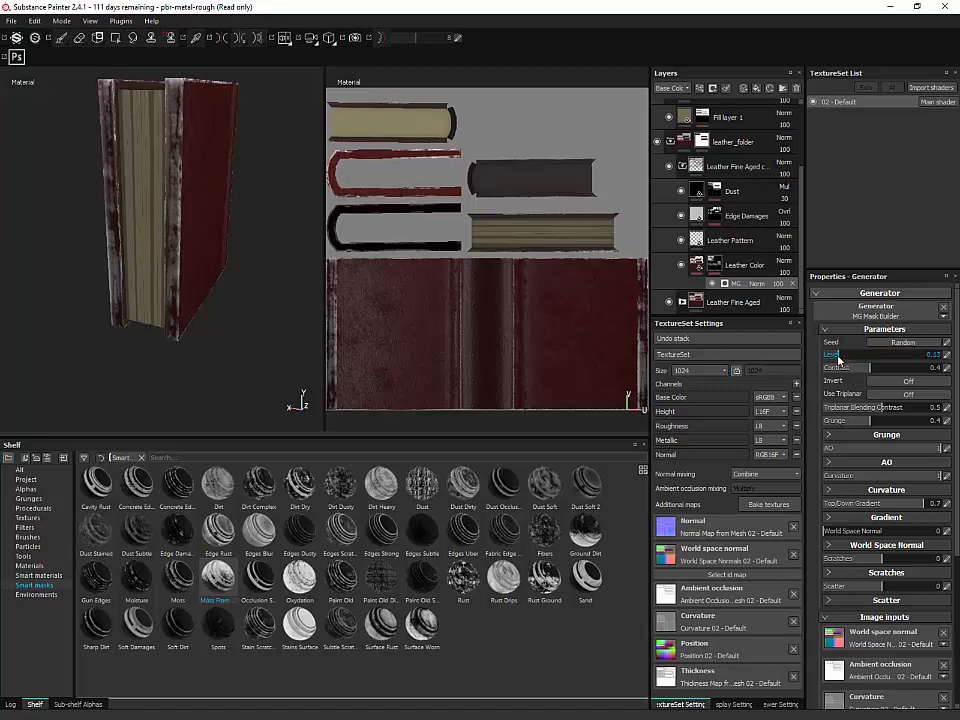
Step: Replace the mask generator on the copied Leather Color layer with the Dirt Heavy smart mask and check the book's edges
{"action": "left_click", "coordinate": [793, 284]}
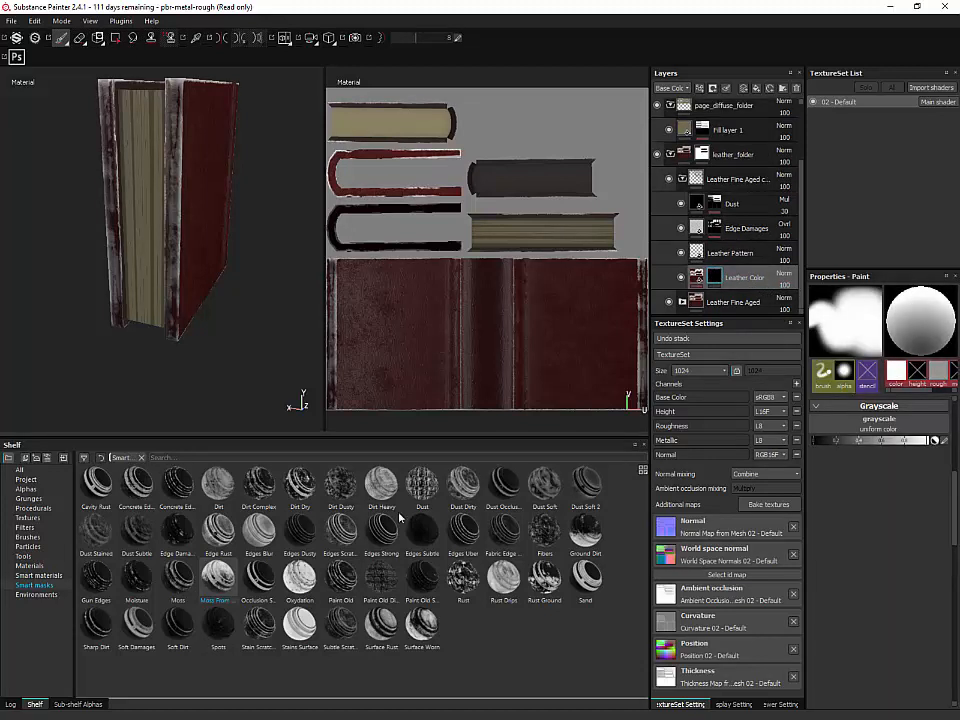
{"action": "left_click_drag", "start_coordinate": [381, 485], "coordinate": [718, 286]}
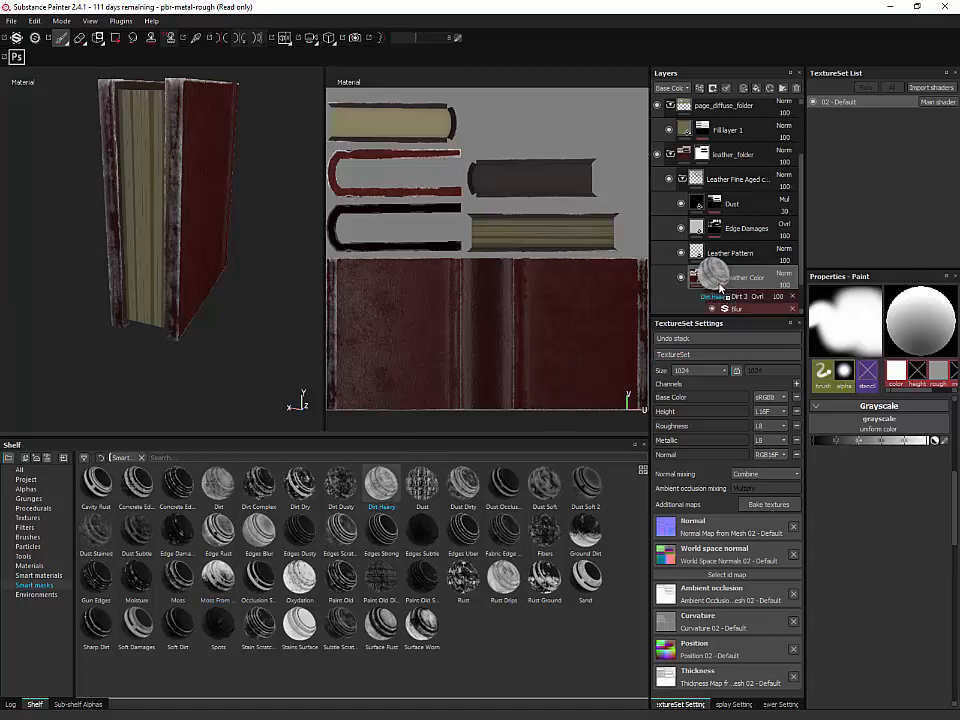
{"action": "left_click_drag", "start_coordinate": [229, 261], "coordinate": [213, 302], "text": "alt"}
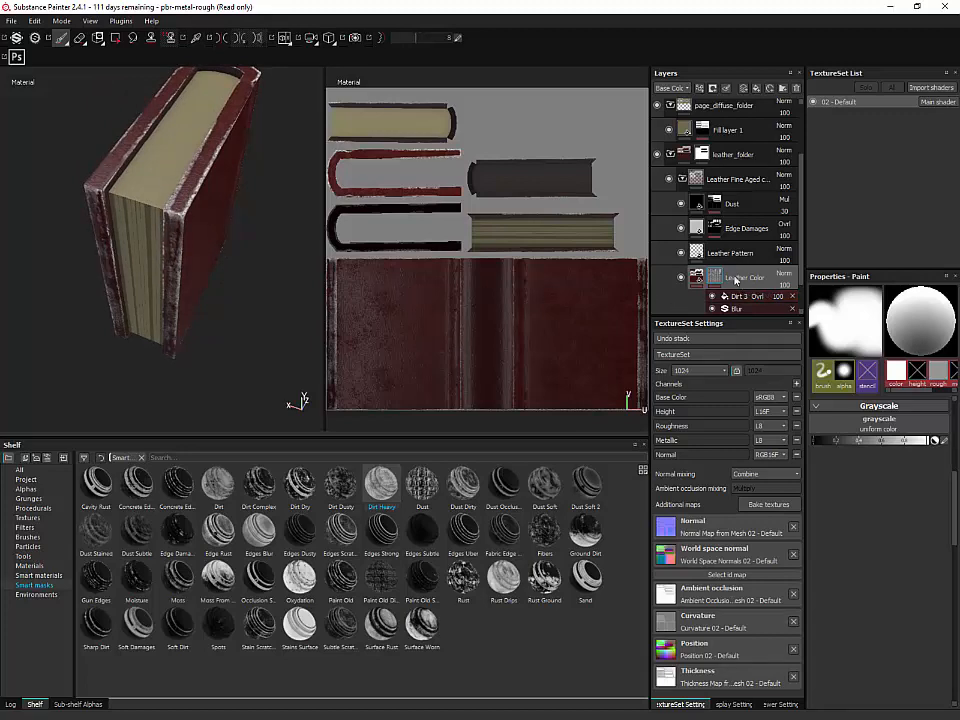
Step: Delete the masked Leather Color layer and the whole copied Leather Fine Aged group
{"action": "key", "text": "Delete"}
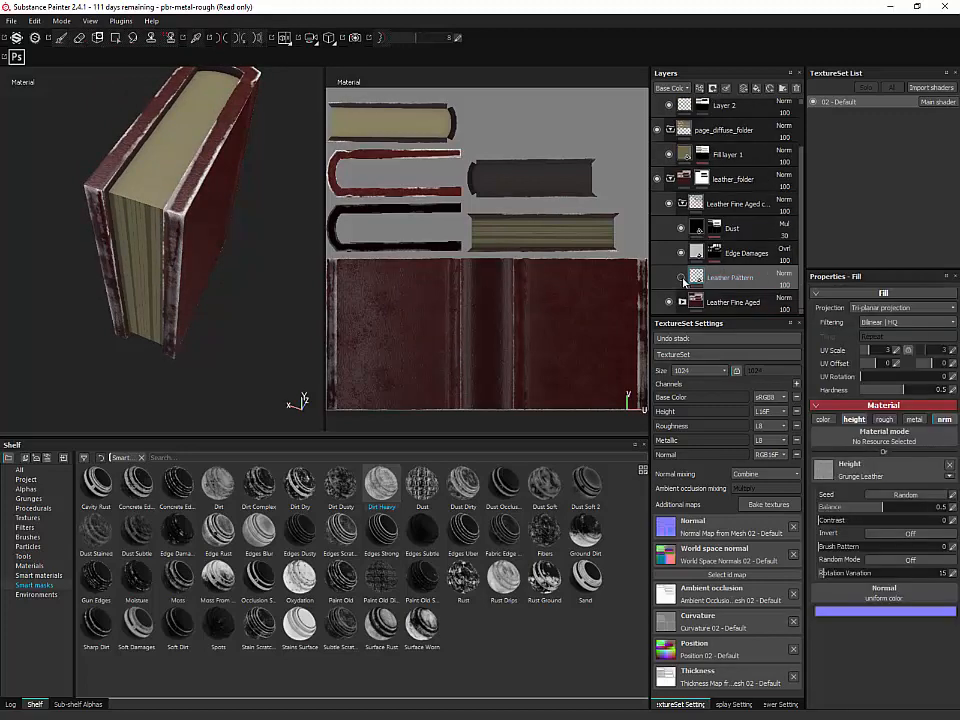
{"action": "left_click", "coordinate": [692, 203]}
{"action": "key", "text": "Delete"}
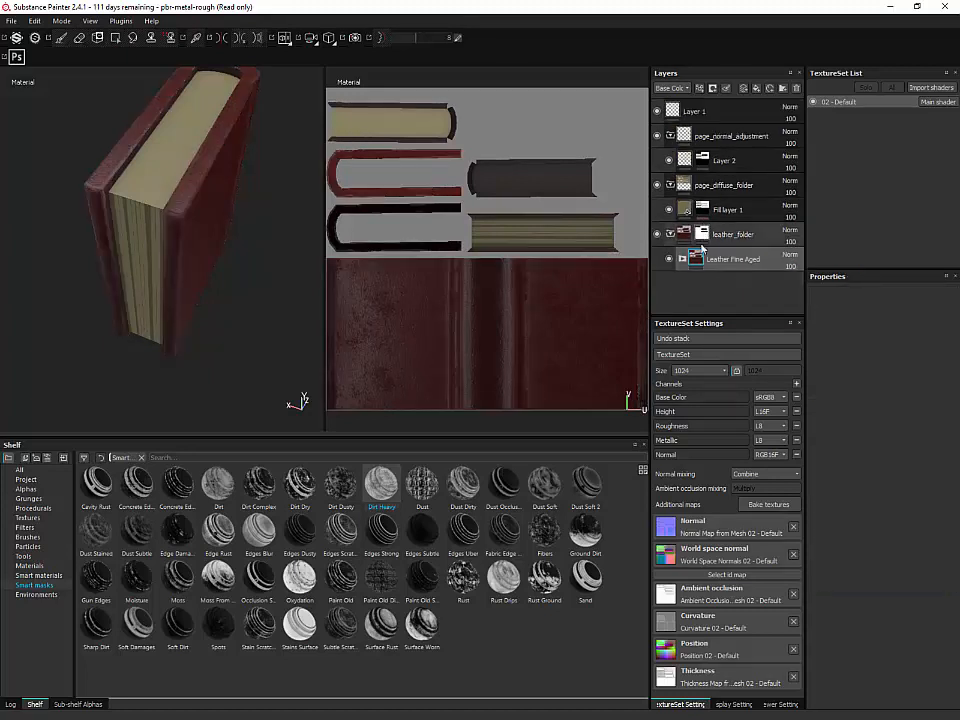
Step: Duplicate the Leather Fine Aged group again, expand the copy and select its Leather Color layer
{"action": "key", "text": "ctrl+d"}
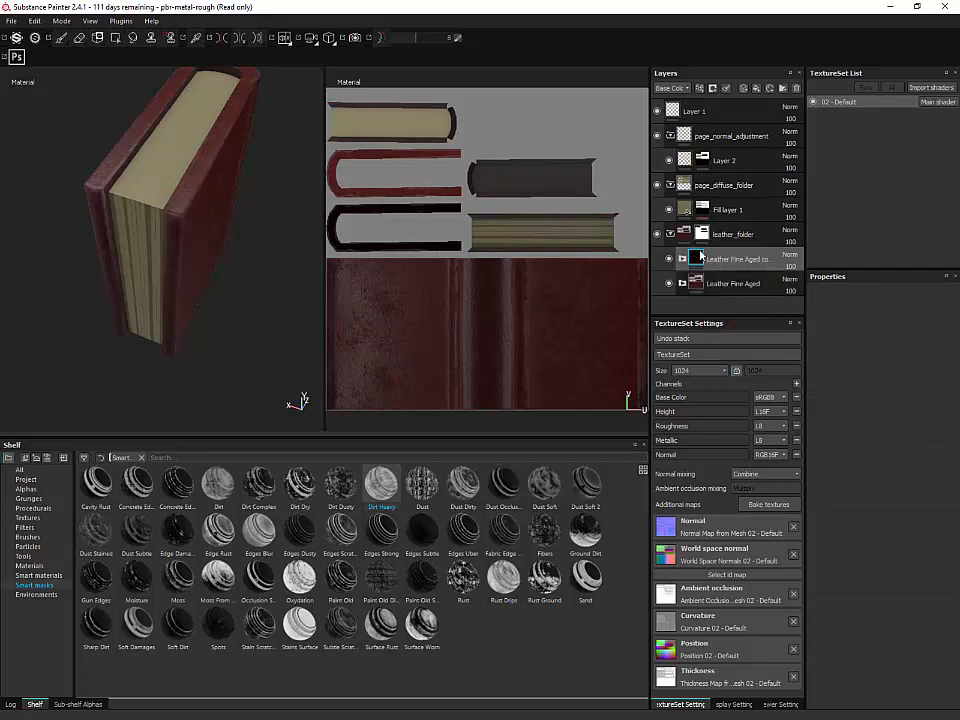
{"action": "left_click", "coordinate": [682, 258]}
{"action": "scroll", "coordinate": [701, 281], "scroll_direction": "down", "scroll_amount": 2}
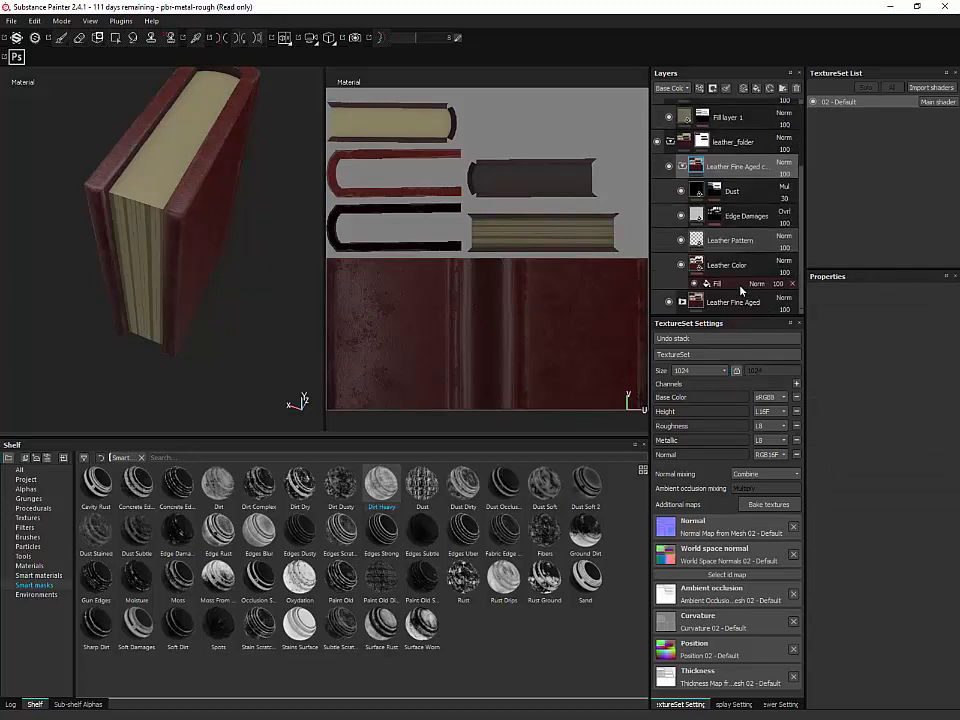
{"action": "left_click", "coordinate": [681, 265]}
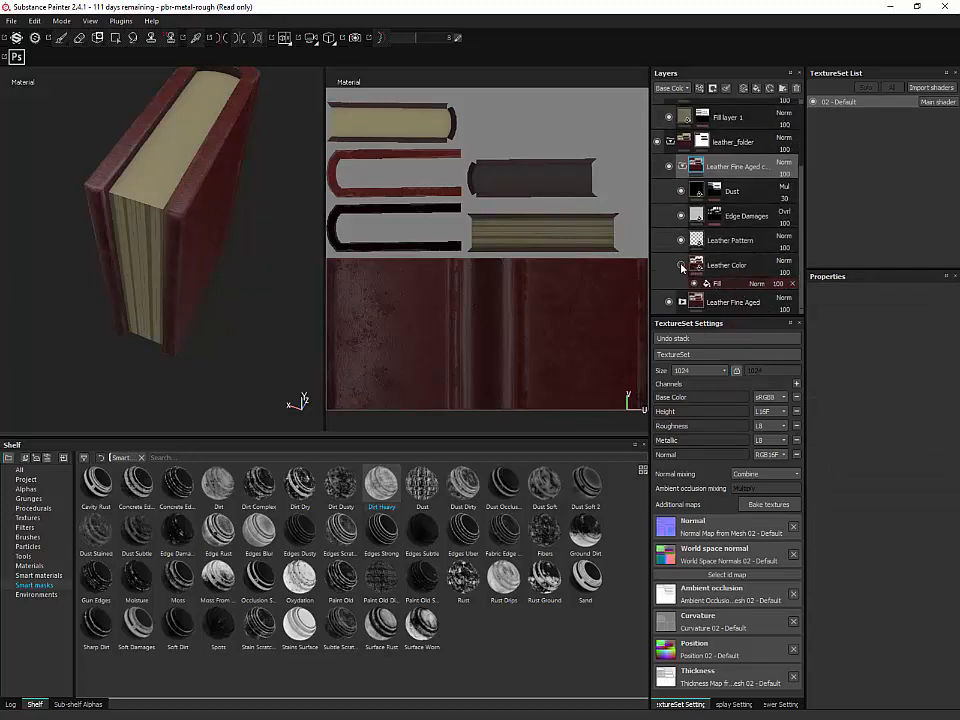
{"action": "left_click", "coordinate": [681, 265]}
{"action": "left_click", "coordinate": [718, 266]}
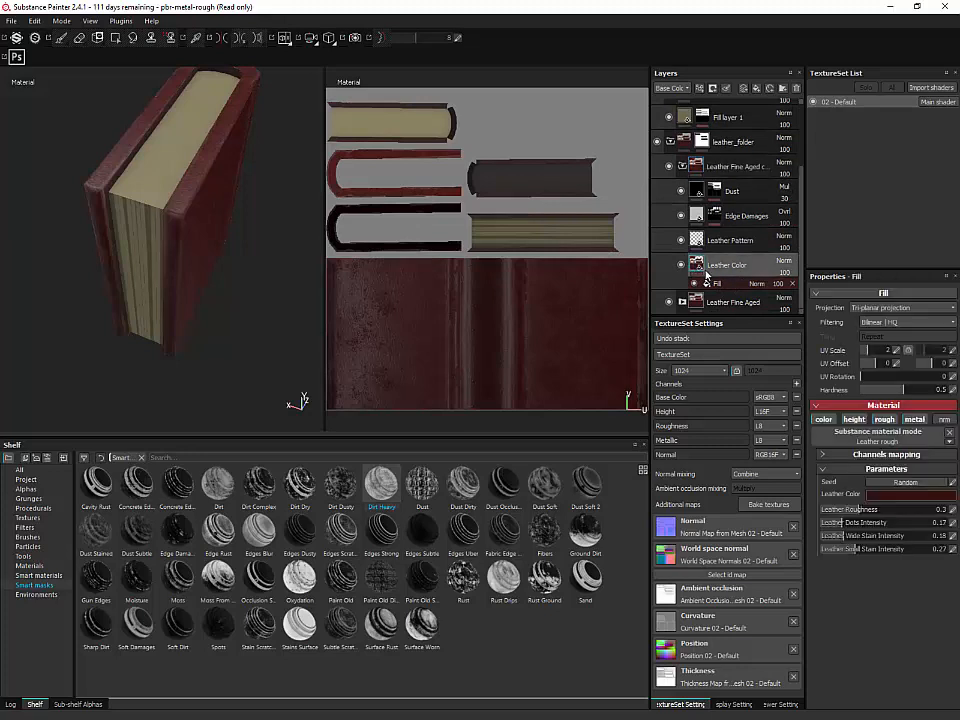
Step: Apply the Edges Scratched smart mask to the copied Leather Color layer, with Grunge Amount 0.66 and Grunge Scale 10
{"action": "mouse_move", "coordinate": [348, 543]}
{"action": "left_mouse_down"}
{"action": "mouse_move", "coordinate": [480, 275]}
{"action": "mouse_move", "coordinate": [713, 283]}
{"action": "left_mouse_up"}
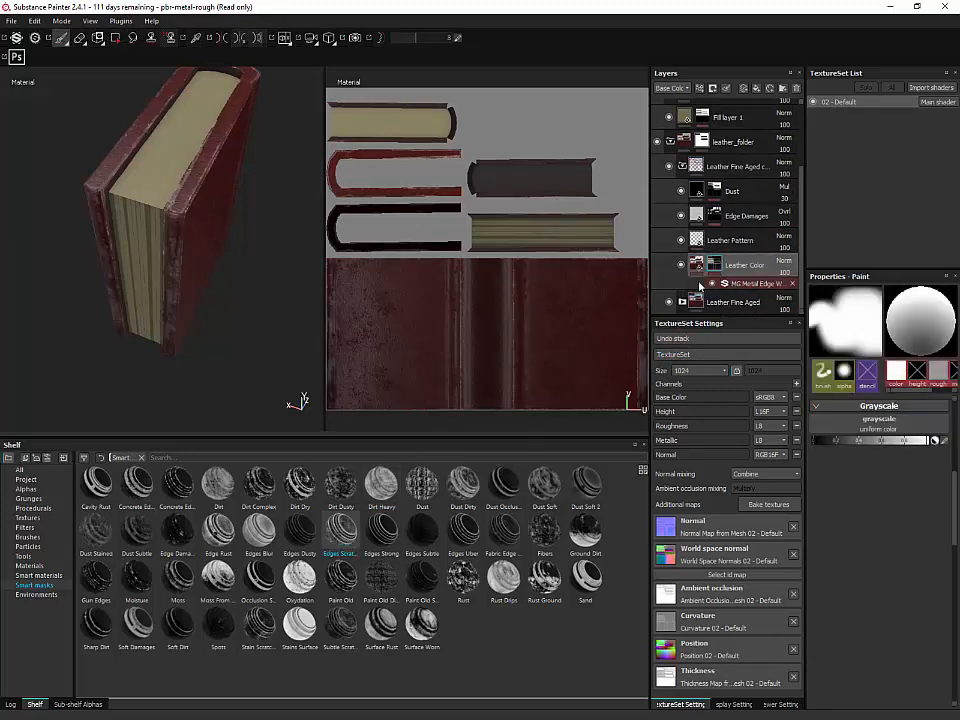
{"action": "left_click_drag", "start_coordinate": [221, 302], "coordinate": [227, 246], "text": "alt+shift"}
{"action": "right_click_drag", "start_coordinate": [227, 246], "coordinate": [225, 273], "text": "alt"}
{"action": "left_click_drag", "start_coordinate": [225, 273], "coordinate": [442, 290], "text": "alt"}
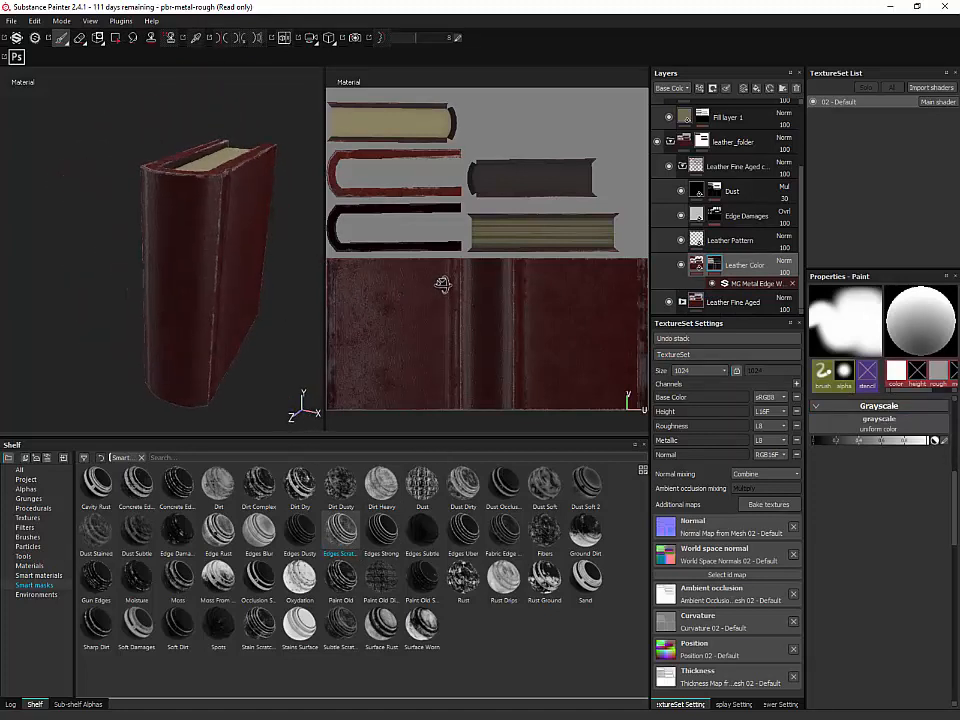
{"action": "left_click", "coordinate": [755, 283]}
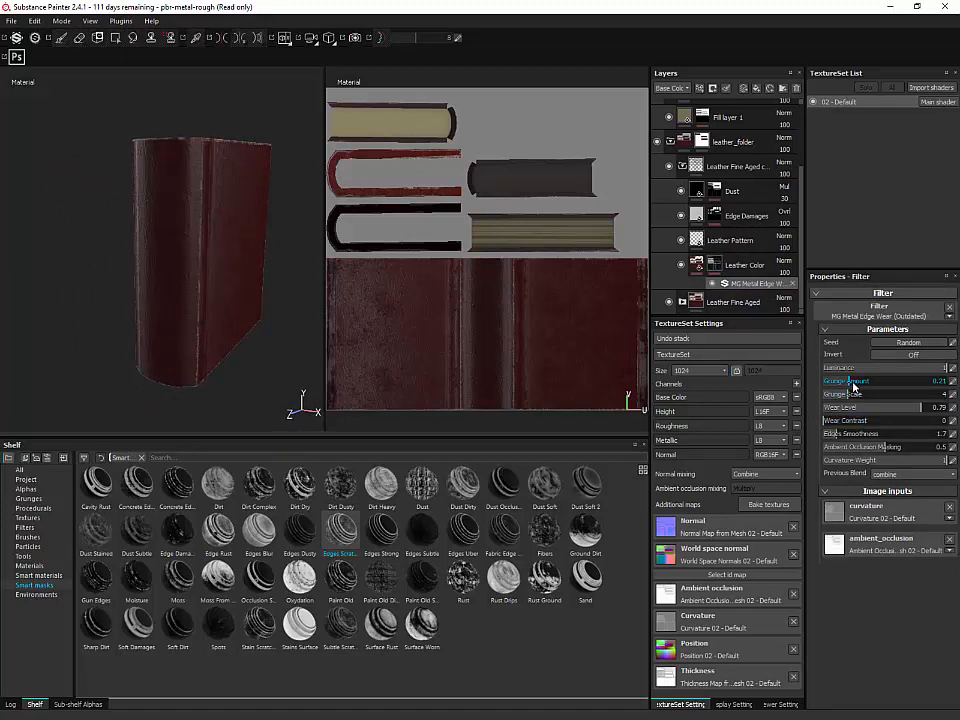
{"action": "left_click_drag", "start_coordinate": [853, 387], "coordinate": [897, 395]}
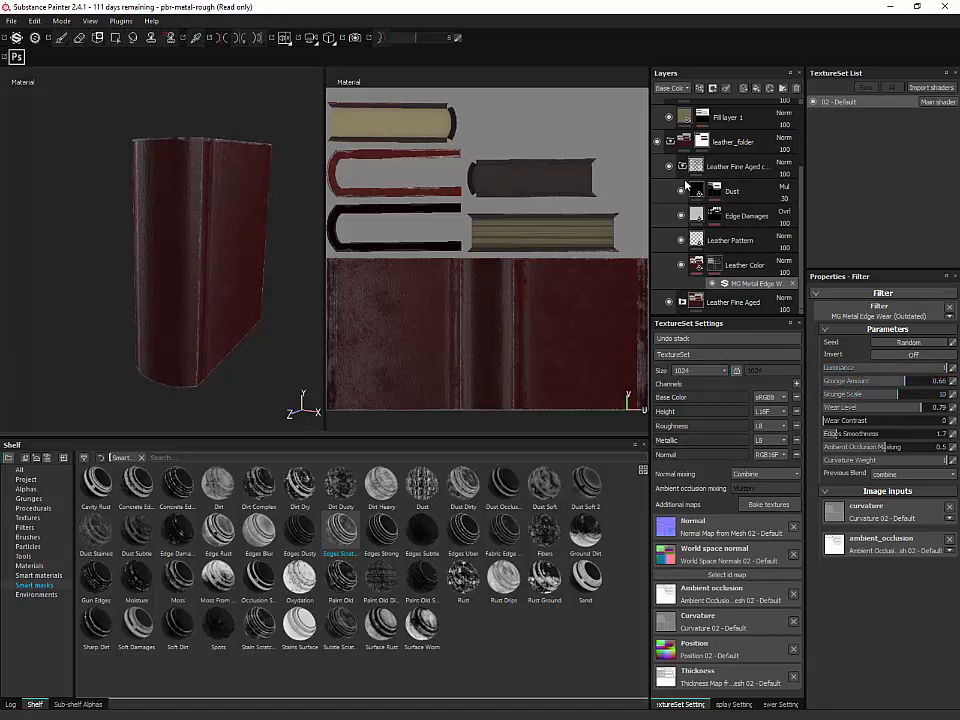
Step: Hide the Dust and Edge Damages layers in the copied group, toggling Edge Damages and Leather Pattern to compare their effect
{"action": "left_click", "coordinate": [681, 216]}
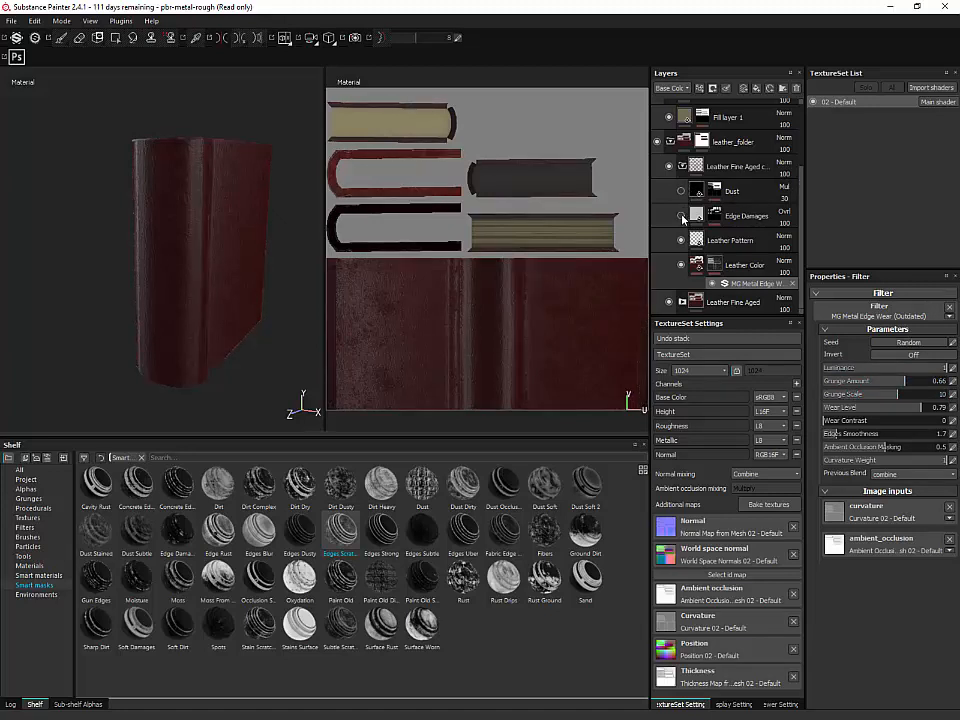
{"action": "left_click", "coordinate": [681, 216]}
{"action": "left_click", "coordinate": [681, 216]}
{"action": "left_click", "coordinate": [681, 216]}
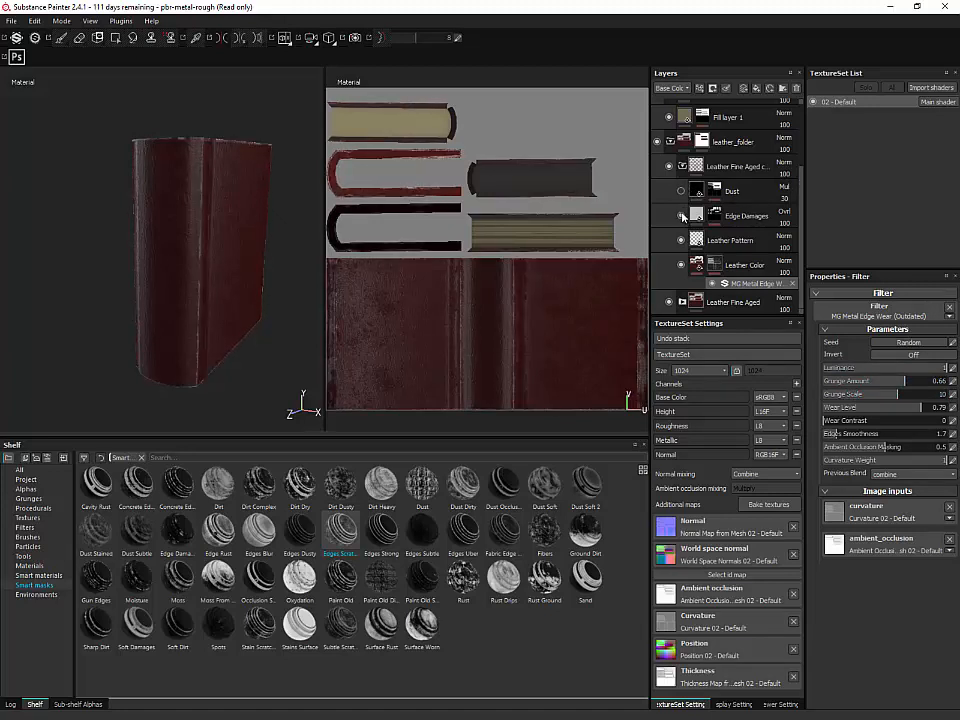
{"action": "left_click", "coordinate": [681, 216]}
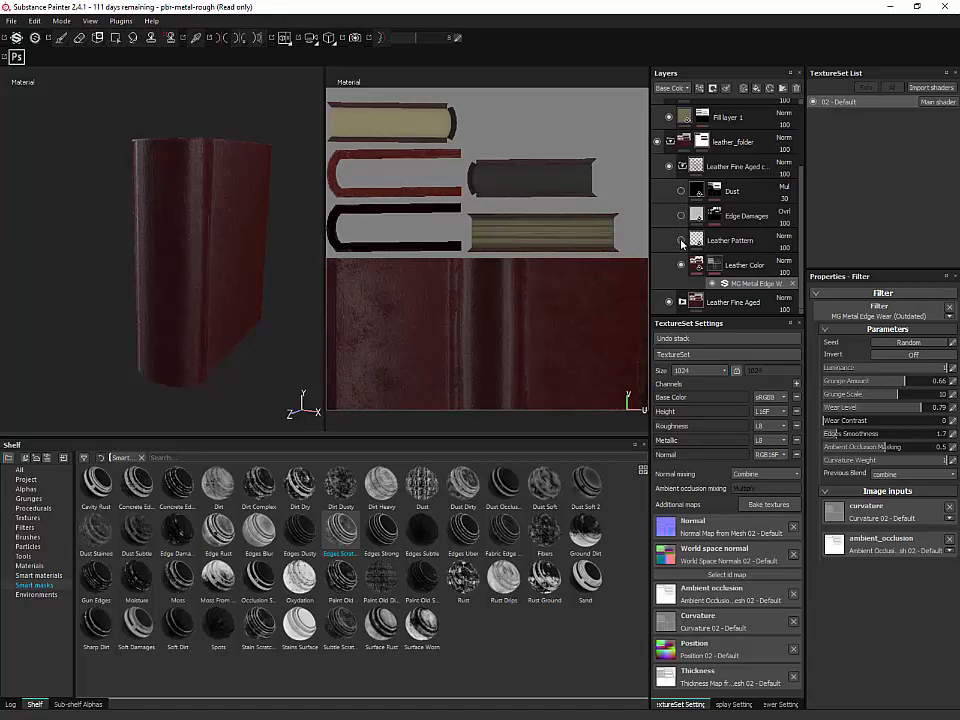
{"action": "left_click", "coordinate": [681, 240]}
Step: Delete the Leather Color and Leather Pattern layers from the copied Leather Fine Aged group
{"action": "left_click", "coordinate": [695, 263]}
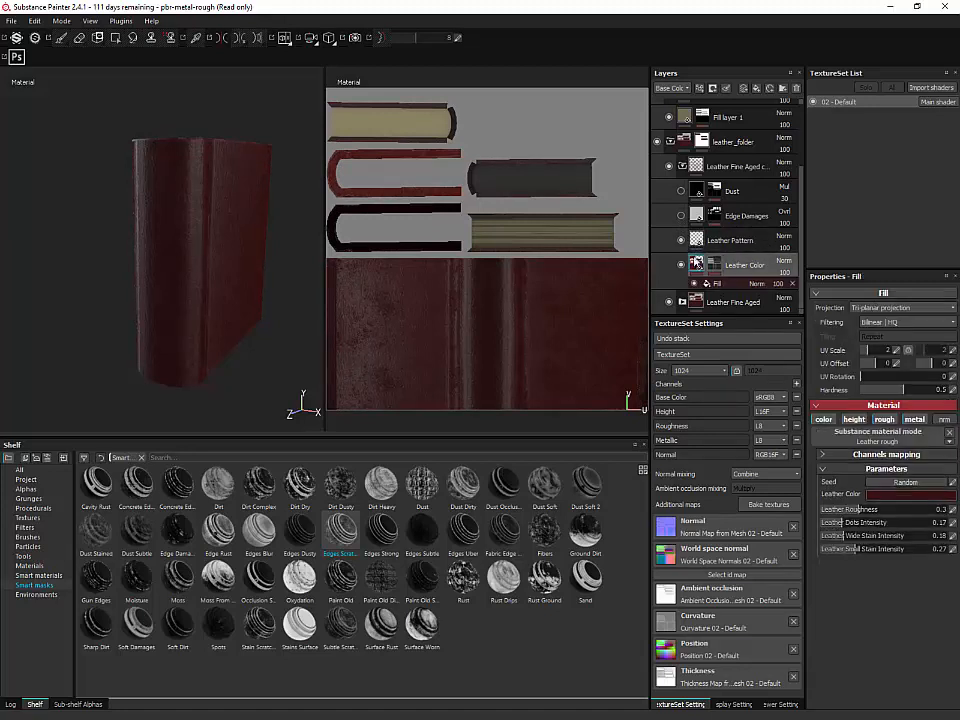
{"action": "key", "text": "Delete"}
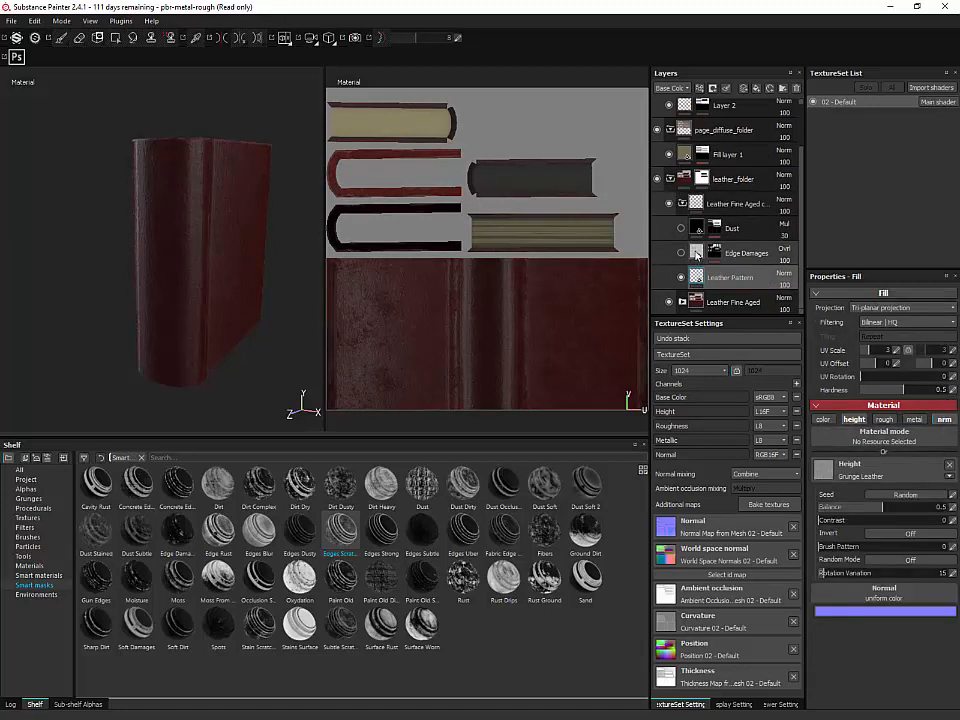
{"action": "key", "text": "Delete"}
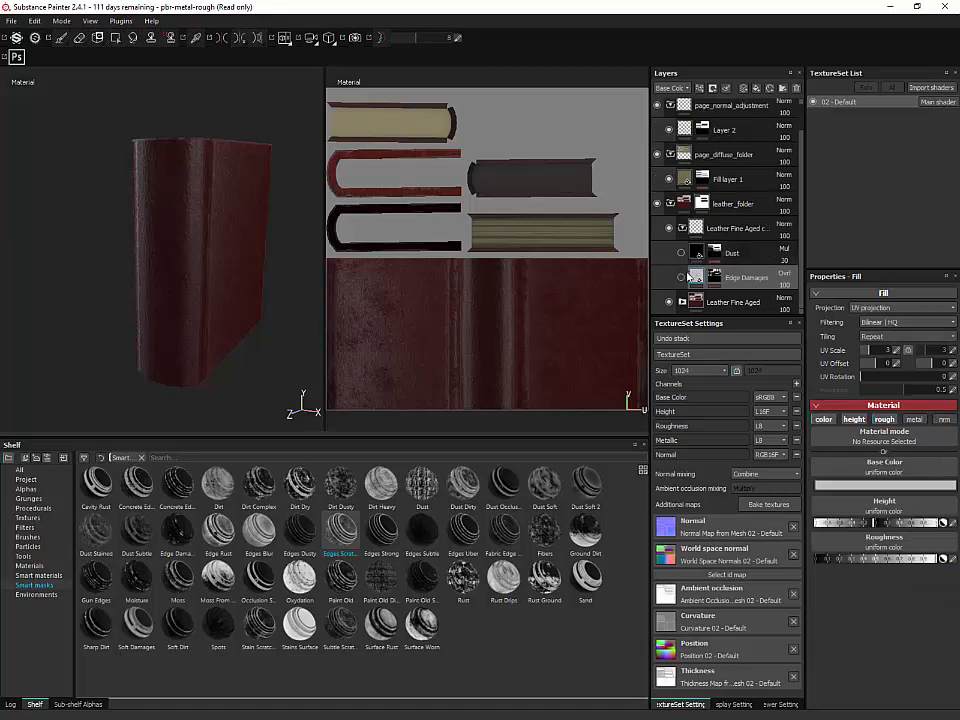
Step: Toggle the copied group's remaining Edge Damages and Dust layers to compare their effect on the cover
{"action": "left_click", "coordinate": [682, 278]}
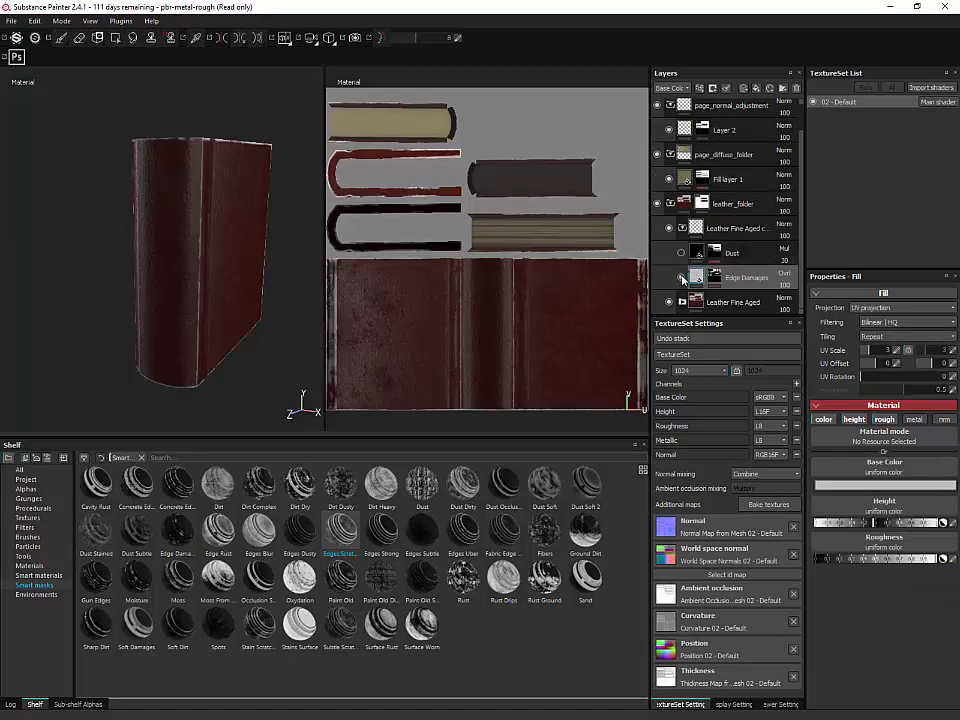
{"action": "left_click", "coordinate": [682, 278]}
{"action": "left_click", "coordinate": [681, 253]}
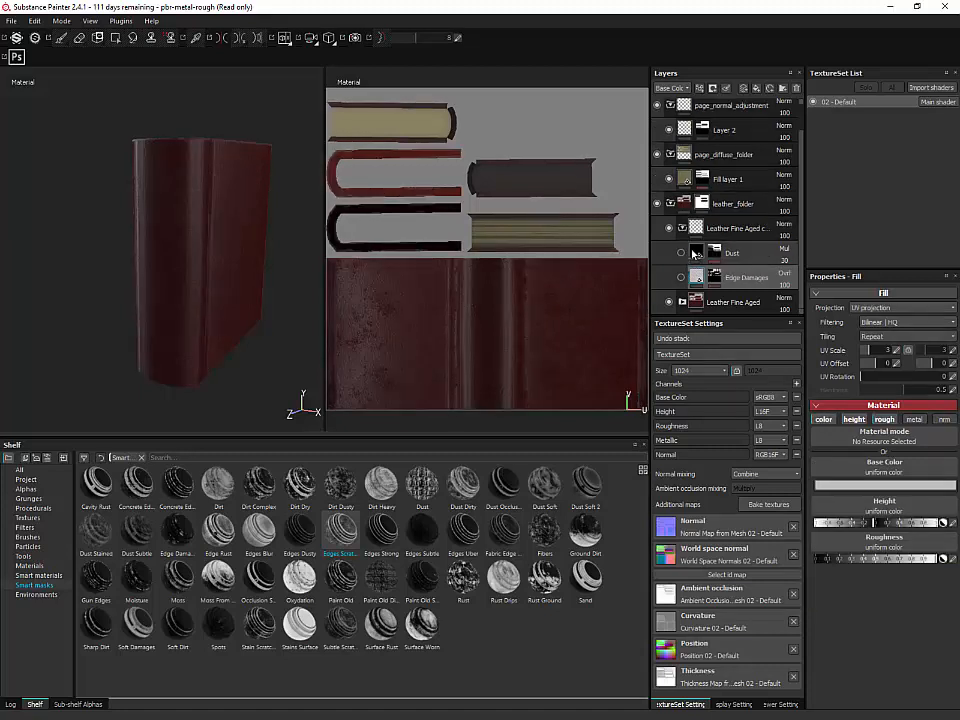
Step: Delete the Dust layer from the copied Leather Fine Aged group and show its Edge Damages layer
{"action": "left_click", "coordinate": [699, 256]}
{"action": "key", "text": "Delete"}
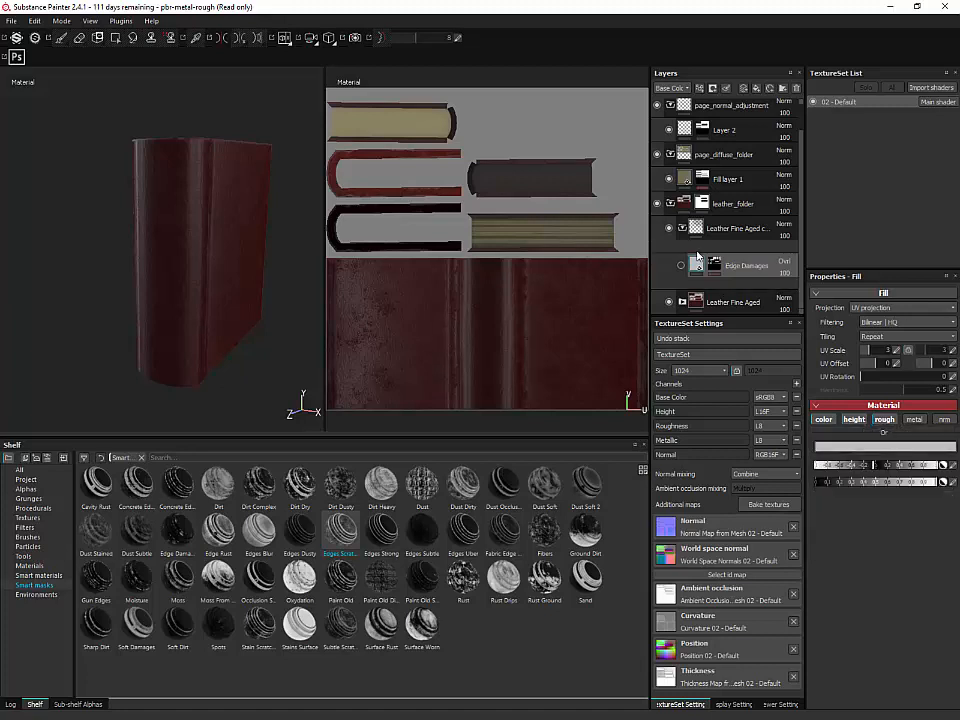
{"action": "left_click", "coordinate": [682, 278]}
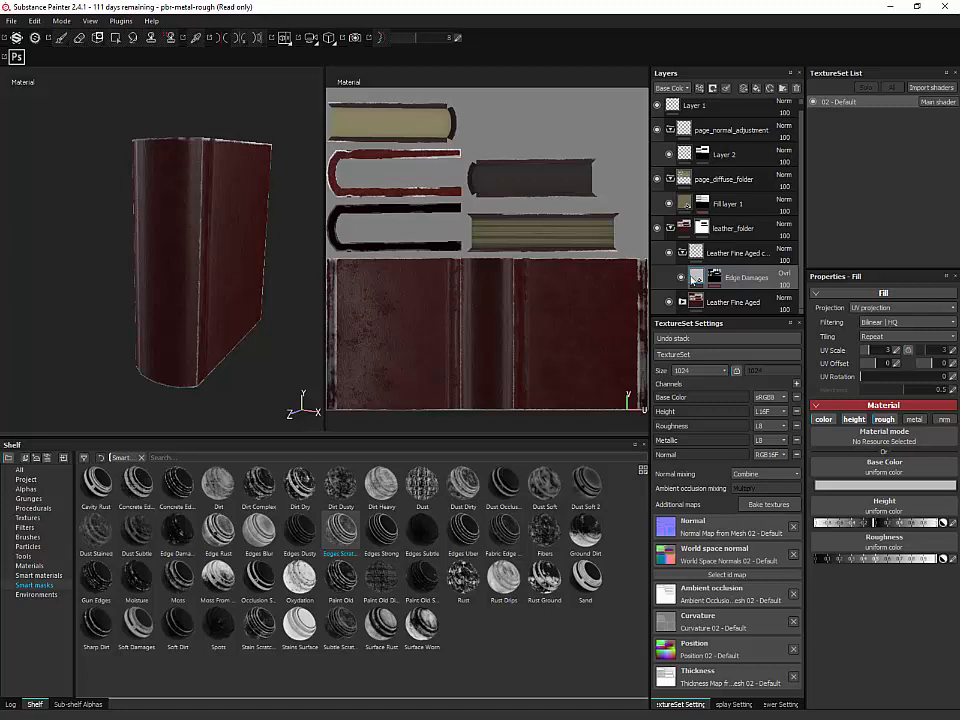
Step: Change the copied group's Edge Damages base color to a muted dark red, about RGB 0.111, 0.064, 0.064
{"action": "mouse_move", "coordinate": [696, 280]}
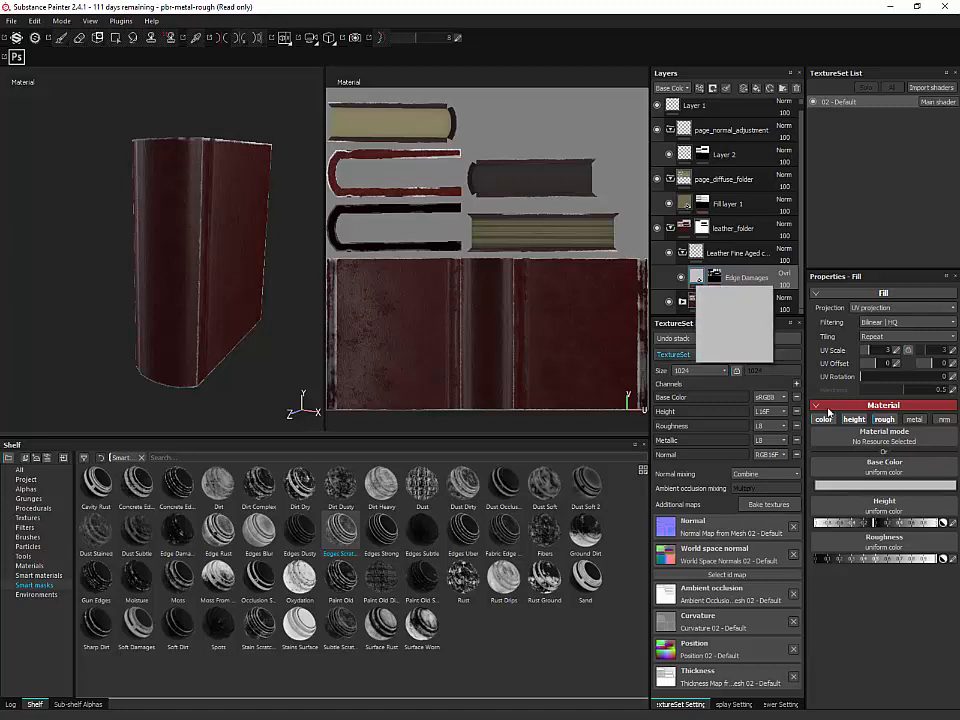
{"action": "left_click", "coordinate": [859, 486]}
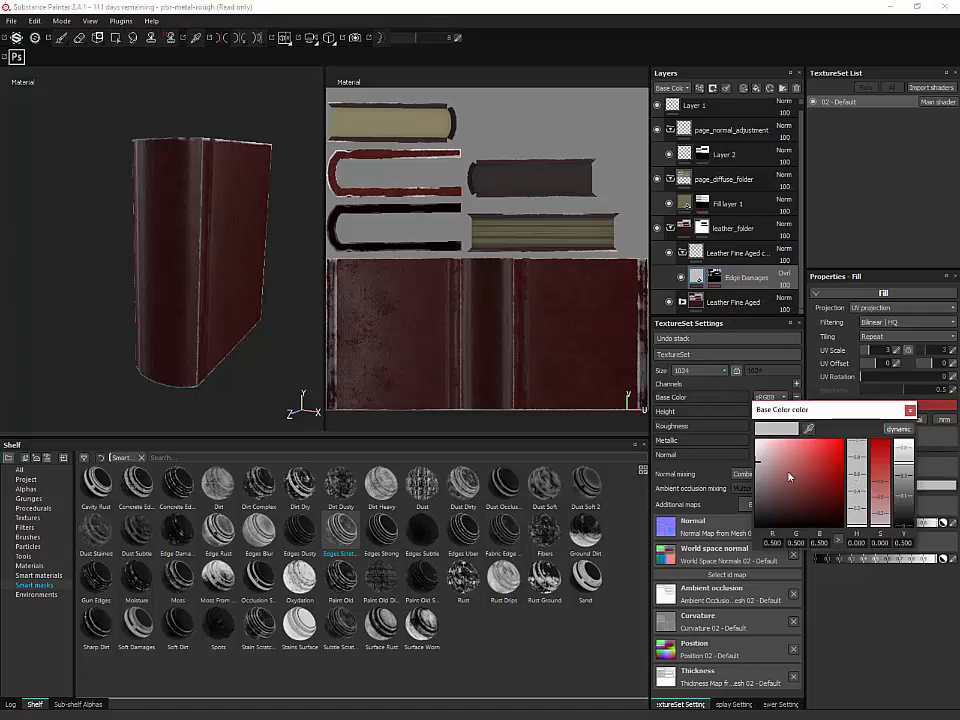
{"action": "mouse_move", "coordinate": [789, 477]}
{"action": "left_mouse_down"}
{"action": "mouse_move", "coordinate": [771, 467]}
{"action": "mouse_move", "coordinate": [778, 487]}
{"action": "left_mouse_up"}
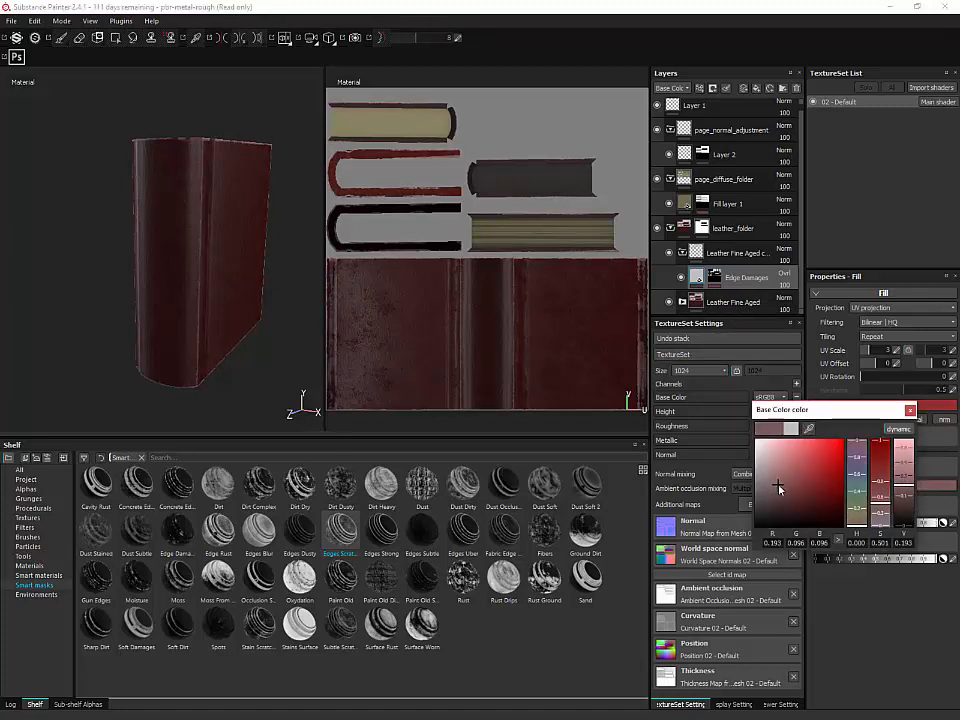
{"action": "left_click_drag", "start_coordinate": [132, 181], "coordinate": [250, 262], "text": "alt"}
{"action": "left_click", "coordinate": [775, 494]}
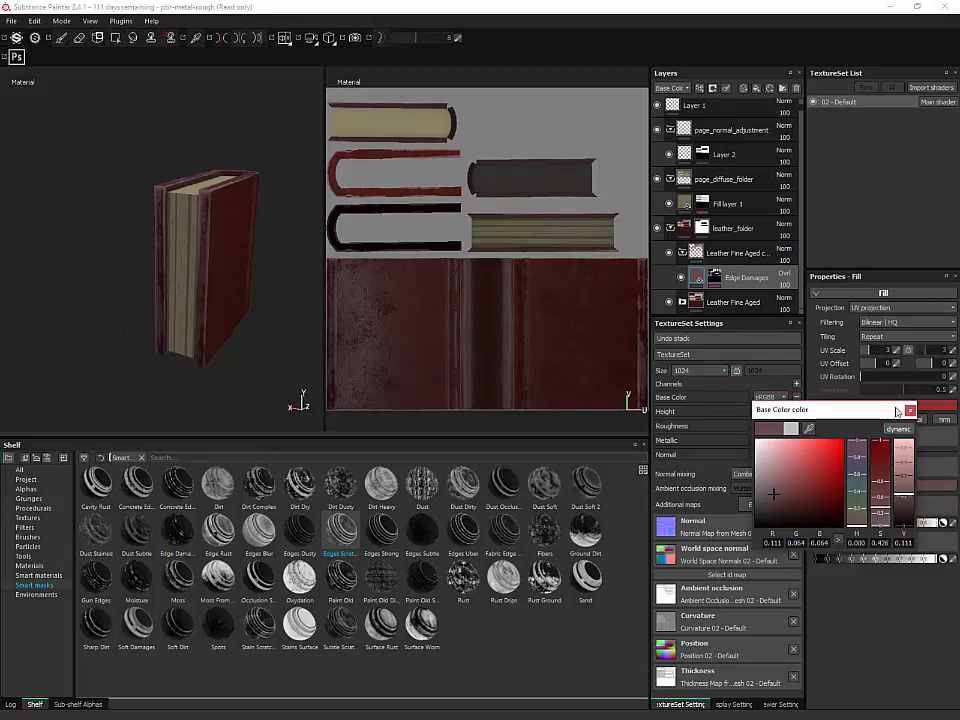
{"action": "left_click", "coordinate": [911, 411]}
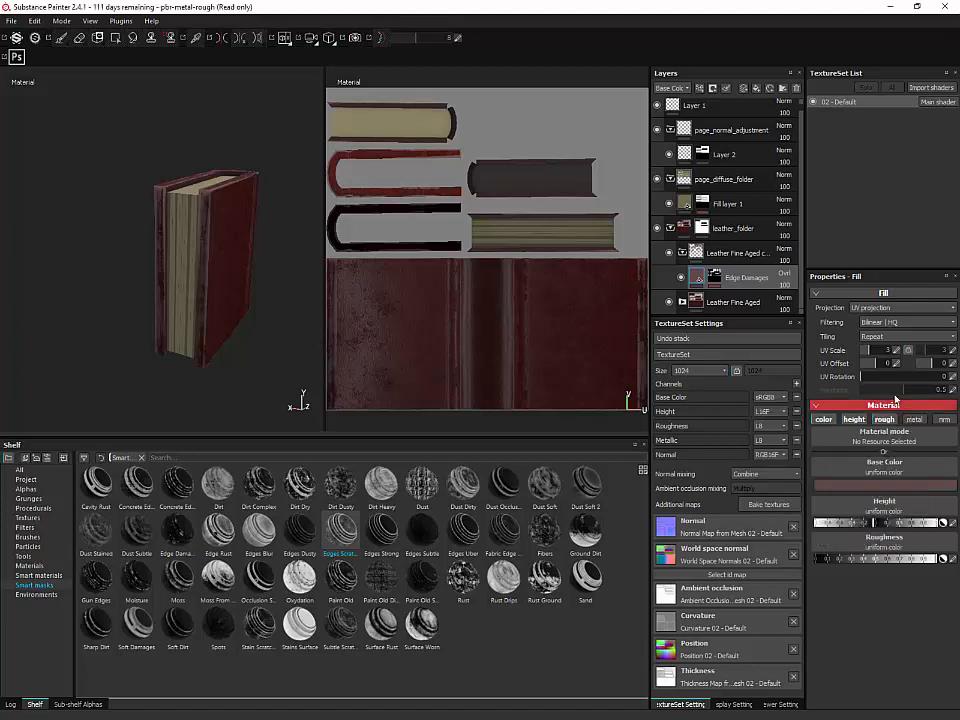
Step: Replace the mask generator on the copied group's Edge Damages layer with the Edges Strong smart mask
{"action": "left_click", "coordinate": [715, 279]}
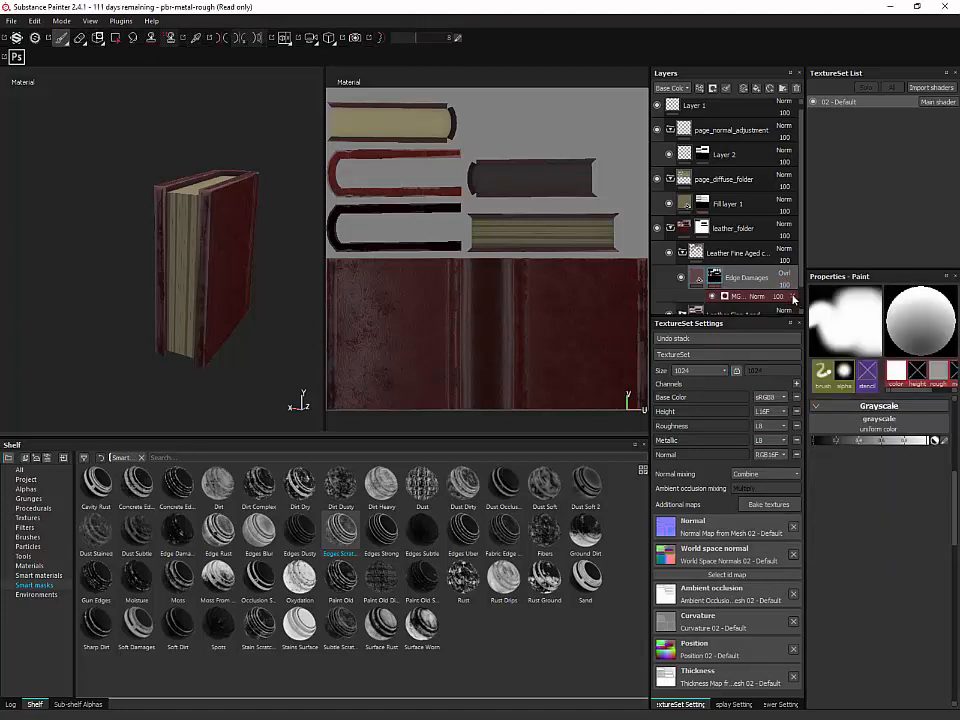
{"action": "left_click", "coordinate": [789, 299]}
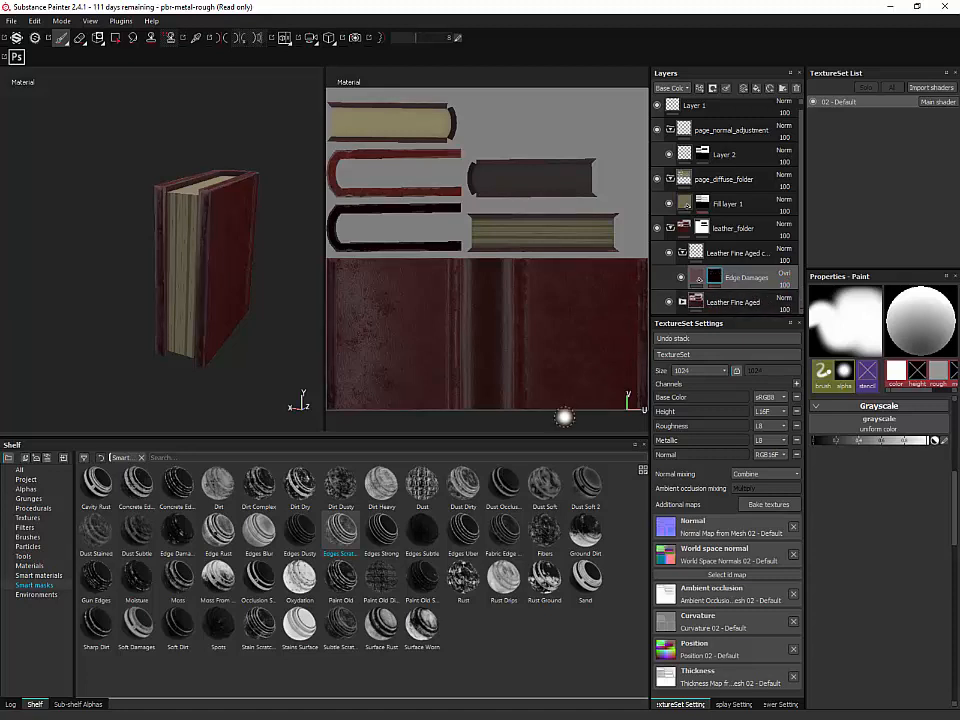
{"action": "left_click_drag", "start_coordinate": [402, 533], "coordinate": [714, 280]}
{"action": "mouse_move", "coordinate": [202, 272]}
{"action": "left_mouse_down", "text": "alt"}
{"action": "mouse_move", "coordinate": [184, 326]}
{"action": "mouse_move", "coordinate": [296, 313]}
{"action": "mouse_move", "coordinate": [257, 229]}
{"action": "mouse_move", "coordinate": [170, 222]}
{"action": "mouse_move", "coordinate": [189, 199]}
{"action": "mouse_move", "coordinate": [197, 261]}
{"action": "mouse_move", "coordinate": [205, 250]}
{"action": "left_mouse_up", "text": "alt"}
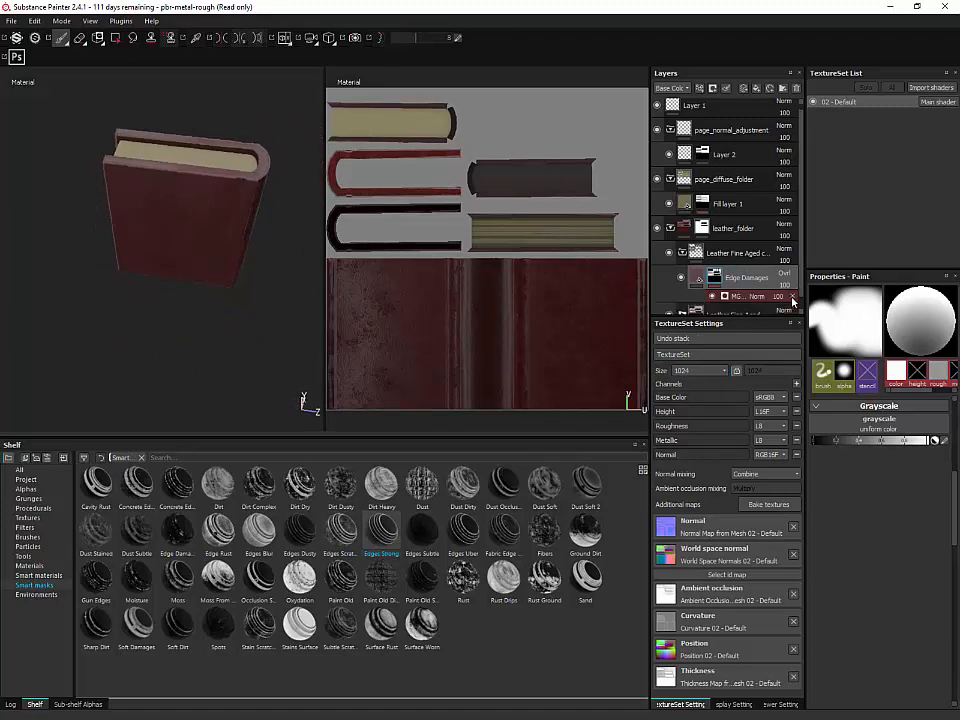
Step: Remove the Edges Strong generator and apply the Edge Damages smart mask to the Edge Damages layer instead
{"action": "left_click", "coordinate": [792, 301]}
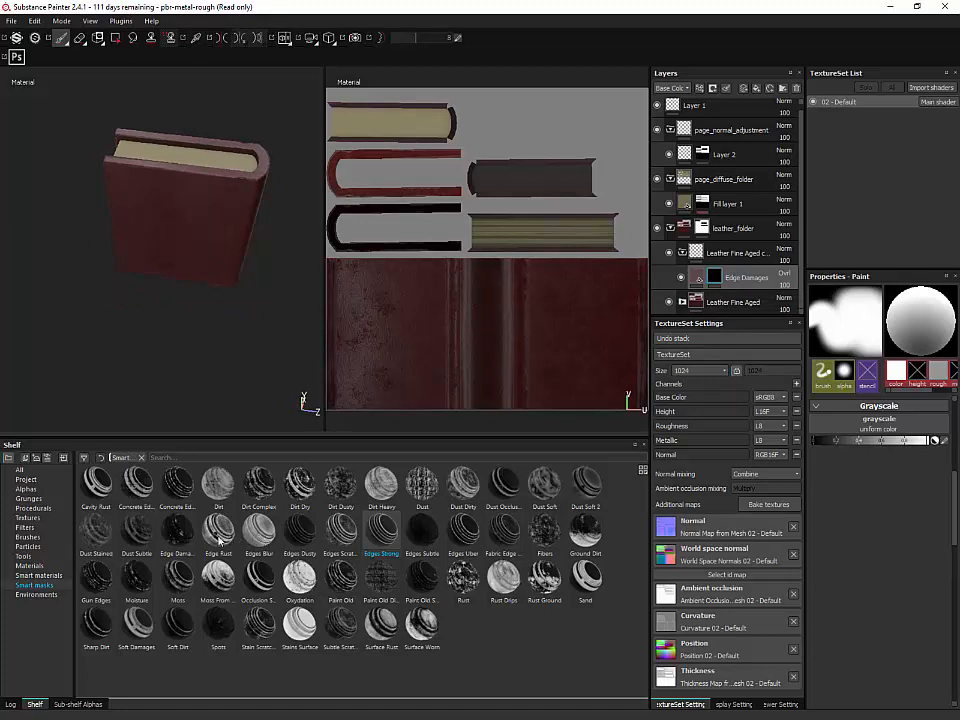
{"action": "left_click", "coordinate": [181, 538]}
{"action": "left_click_drag", "start_coordinate": [181, 538], "coordinate": [698, 282]}
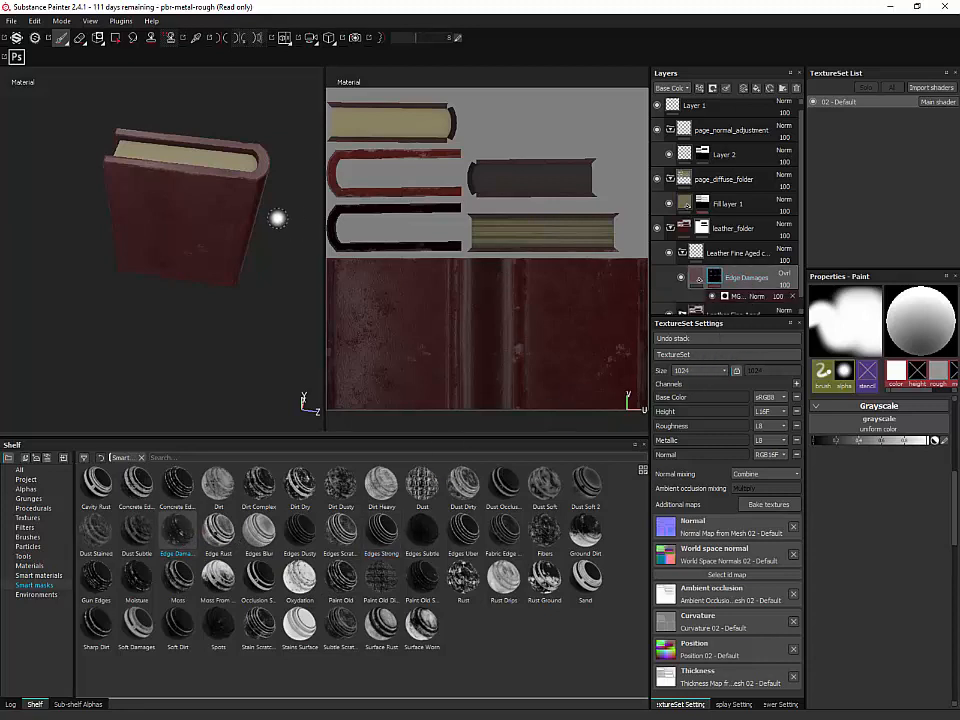
{"action": "left_click_drag", "start_coordinate": [277, 218], "coordinate": [275, 190], "text": "alt"}
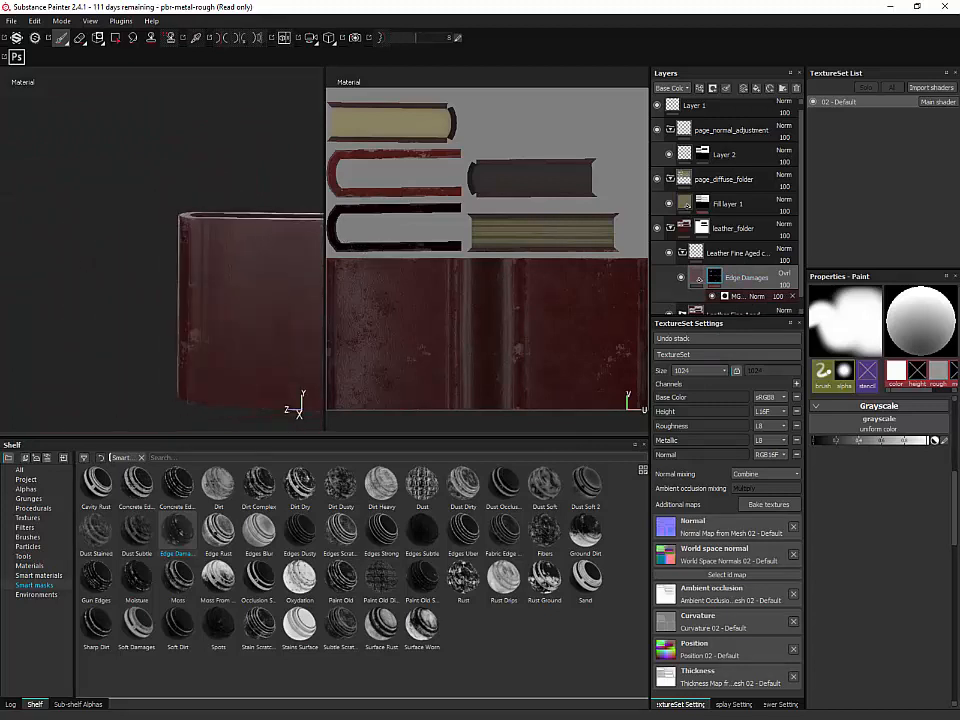
{"action": "left_click_drag", "start_coordinate": [183, 190], "coordinate": [215, 195], "text": "alt"}
Step: Darken the copied group's Edge Damages base color to about RGB 0.041, 0.029, 0.029
{"action": "left_click", "coordinate": [695, 277]}
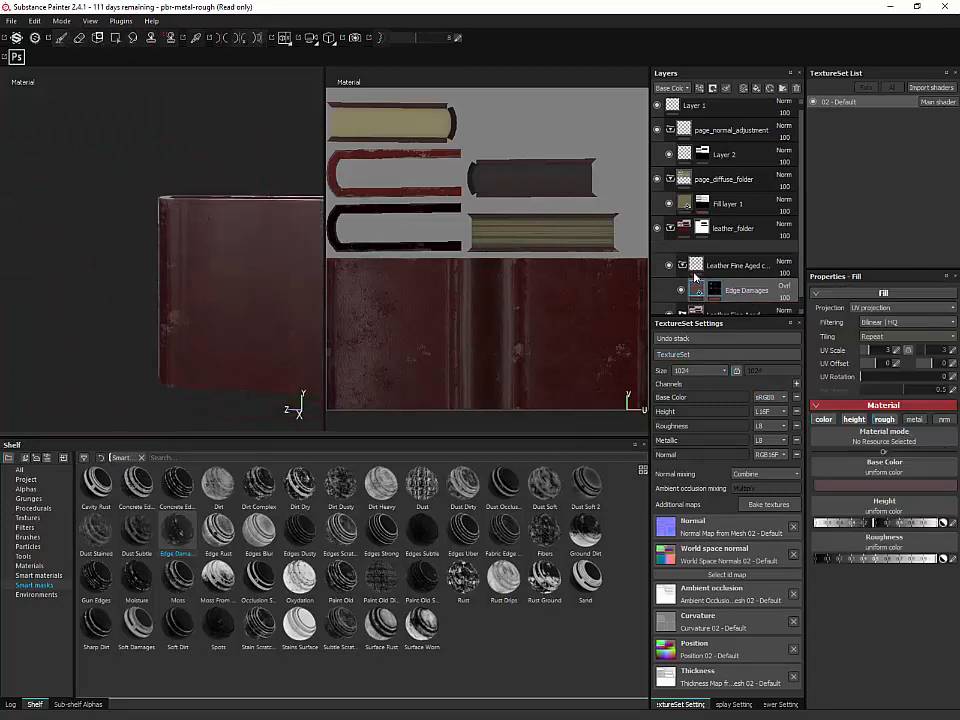
{"action": "scroll", "coordinate": [718, 305], "scroll_direction": "down", "scroll_amount": 1}
{"action": "left_click", "coordinate": [870, 485]}
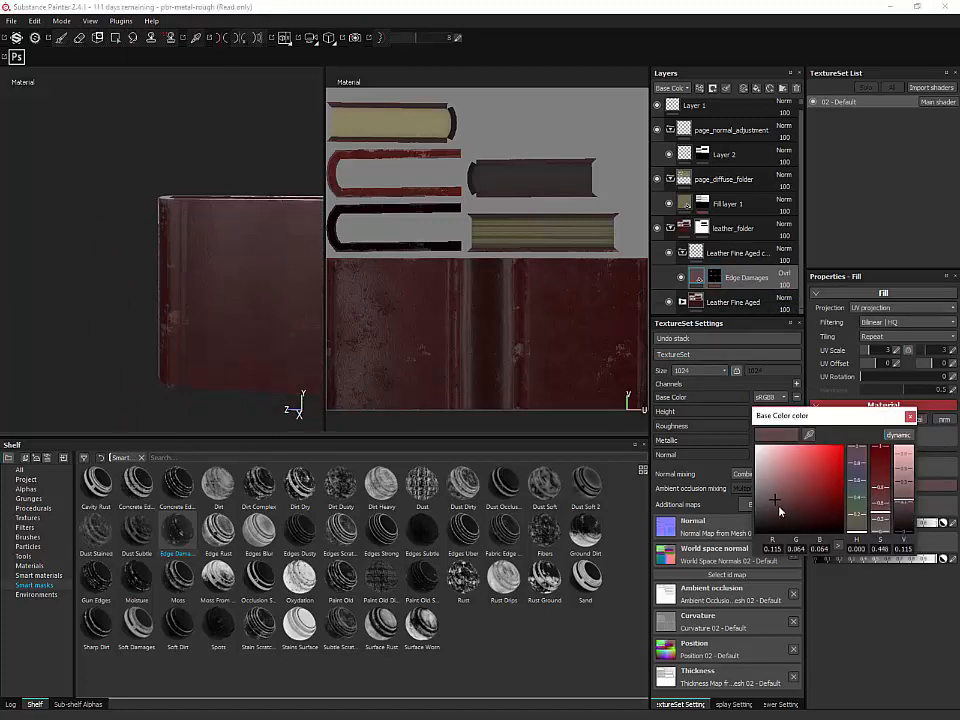
{"action": "left_click_drag", "start_coordinate": [175, 270], "coordinate": [656, 286], "text": "alt"}
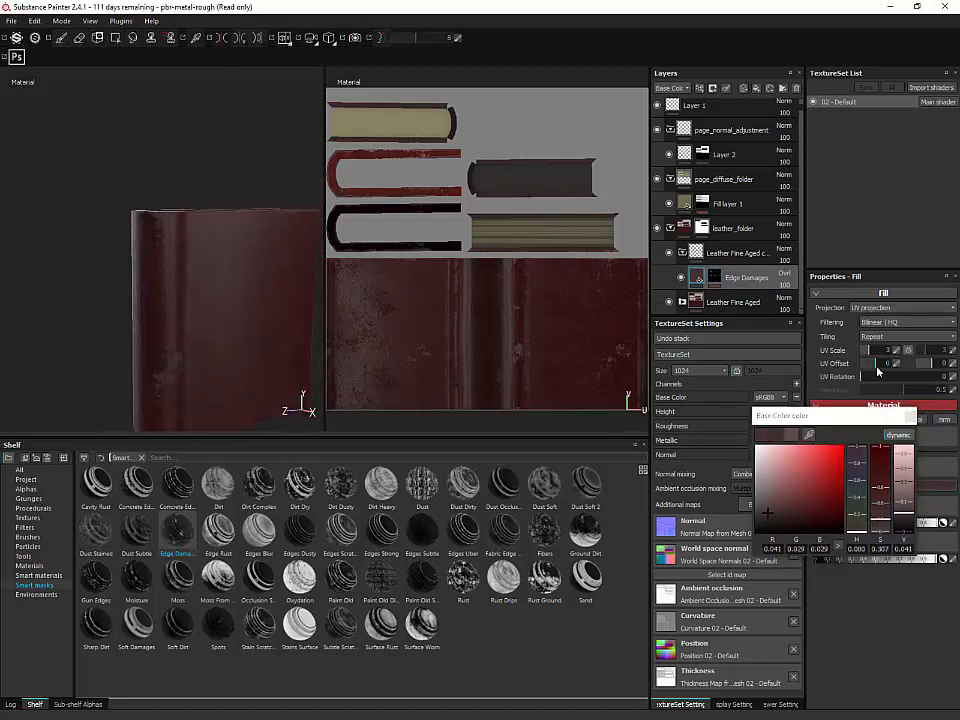
{"action": "left_click", "coordinate": [908, 418]}
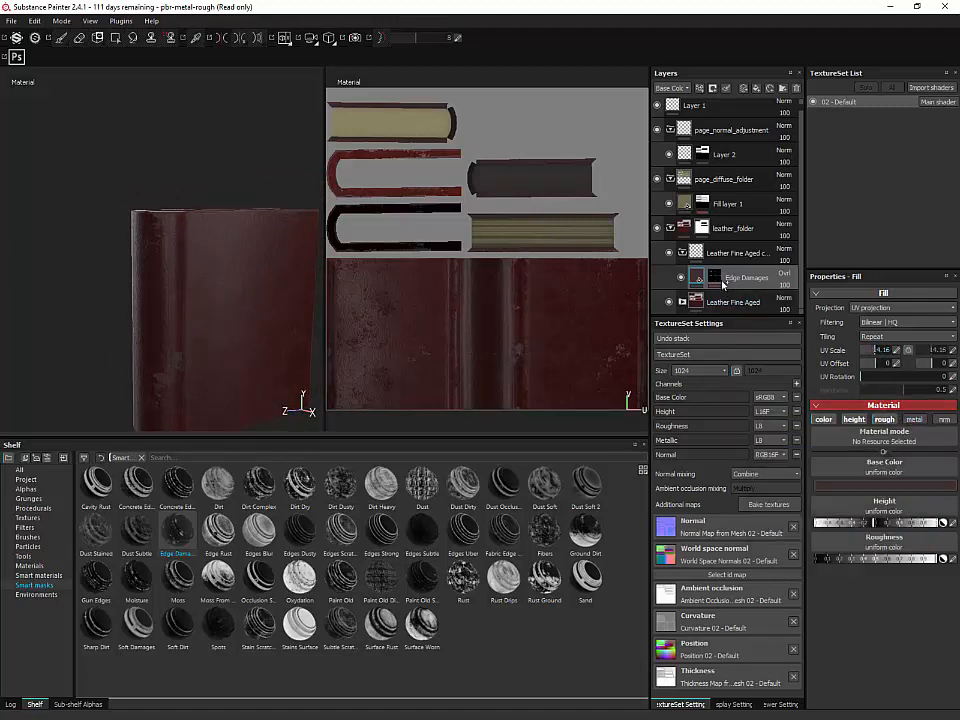
Step: Set the Edge Damages mask generator's Global Blur to 0.98 and Global Balance to 0.43
{"action": "right_click", "coordinate": [720, 280]}
{"action": "left_click", "coordinate": [731, 296]}
{"action": "left_click", "coordinate": [741, 300]}
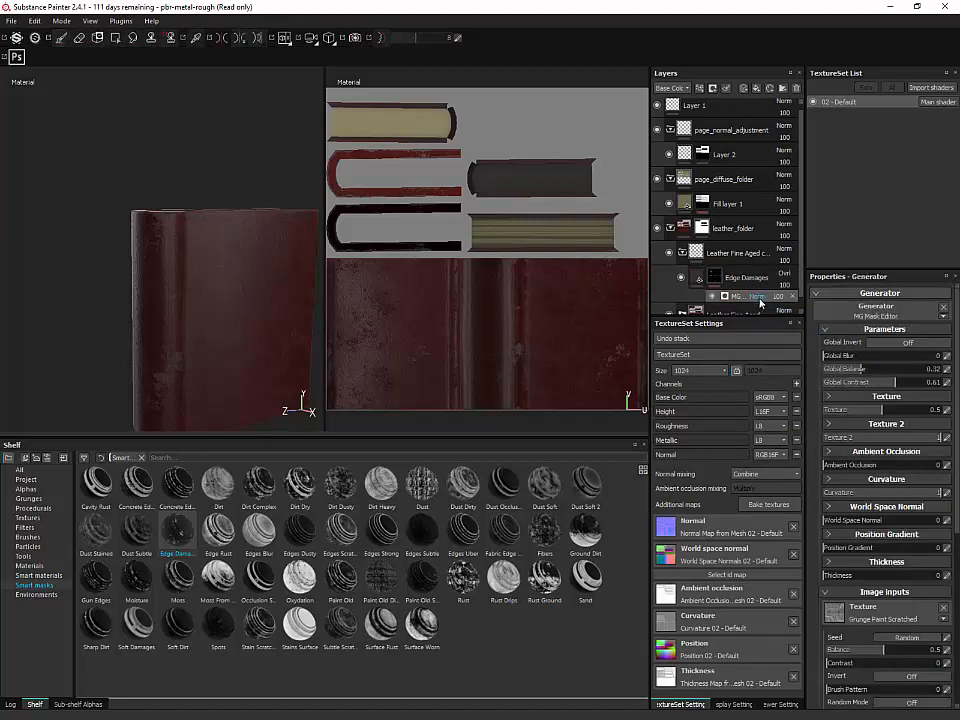
{"action": "left_click_drag", "start_coordinate": [862, 362], "coordinate": [868, 364]}
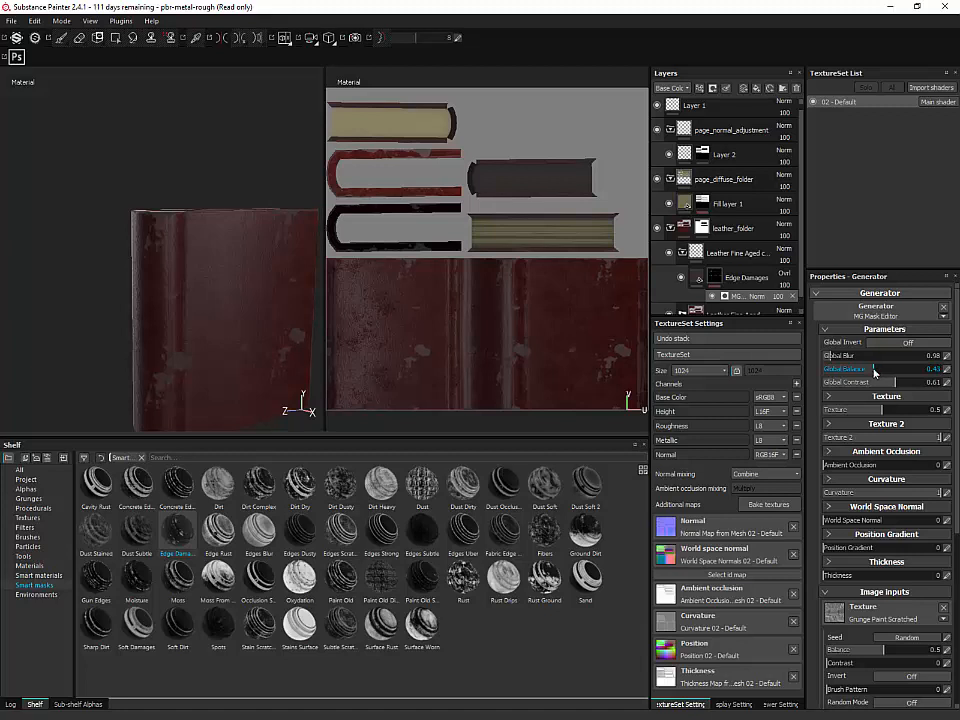
{"action": "left_click_drag", "start_coordinate": [245, 311], "coordinate": [259, 253], "text": "alt"}
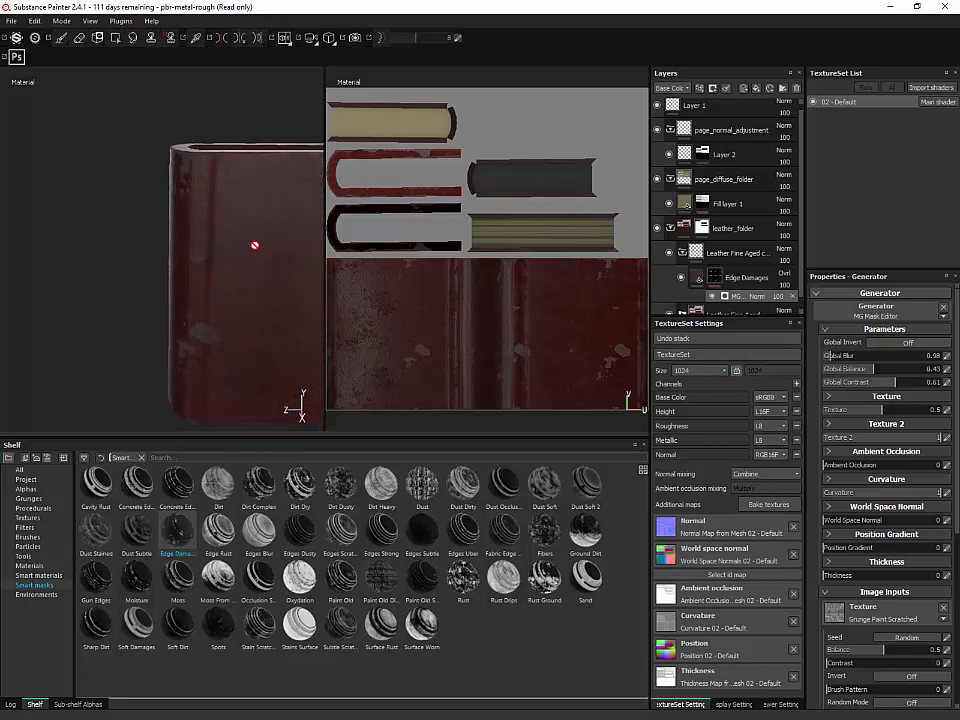
Step: Duplicate the Edge Damages layer, hiding the upper copy and selecting the mask of the lower one
{"action": "left_click", "coordinate": [720, 278]}
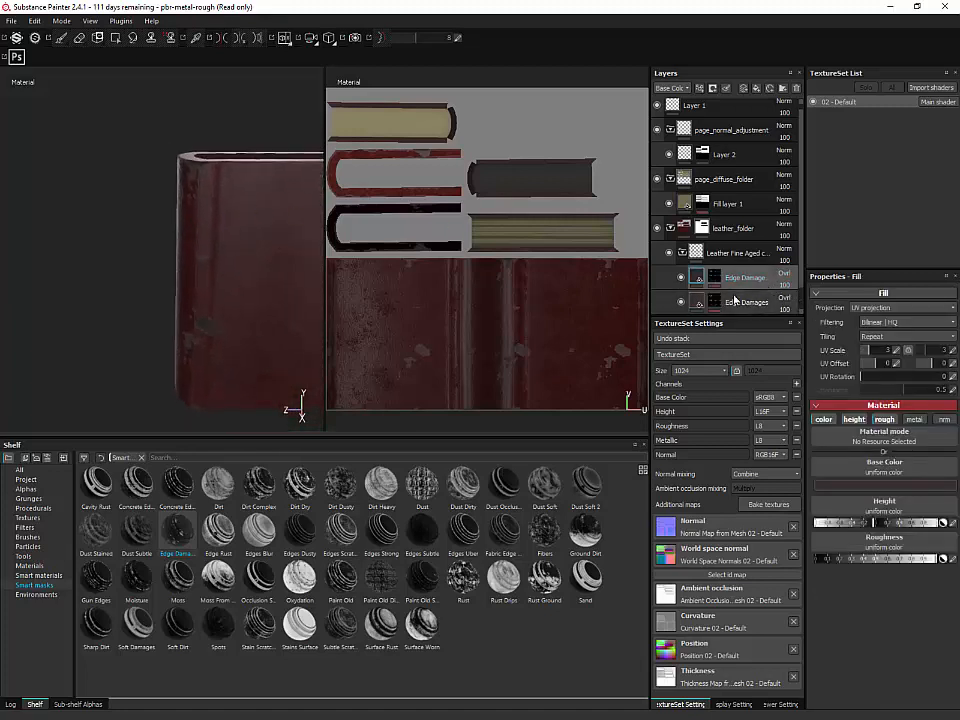
{"action": "left_click_drag", "start_coordinate": [259, 221], "coordinate": [211, 230], "text": "alt"}
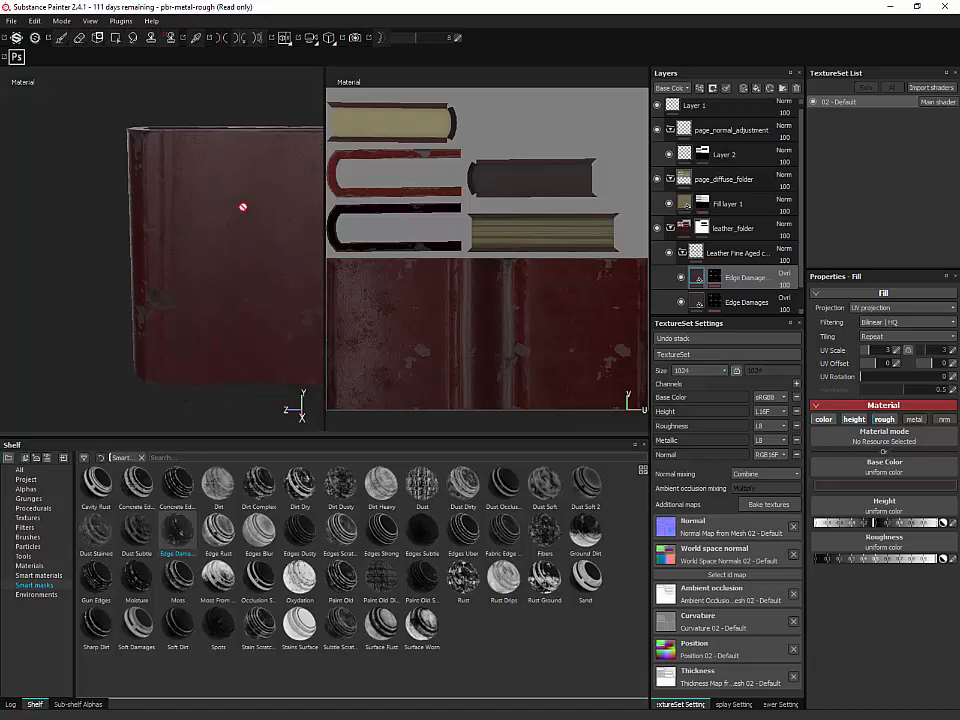
{"action": "right_click_drag", "start_coordinate": [243, 207], "coordinate": [225, 184], "text": "alt"}
{"action": "middle_click_drag", "start_coordinate": [225, 184], "coordinate": [165, 182], "text": "alt"}
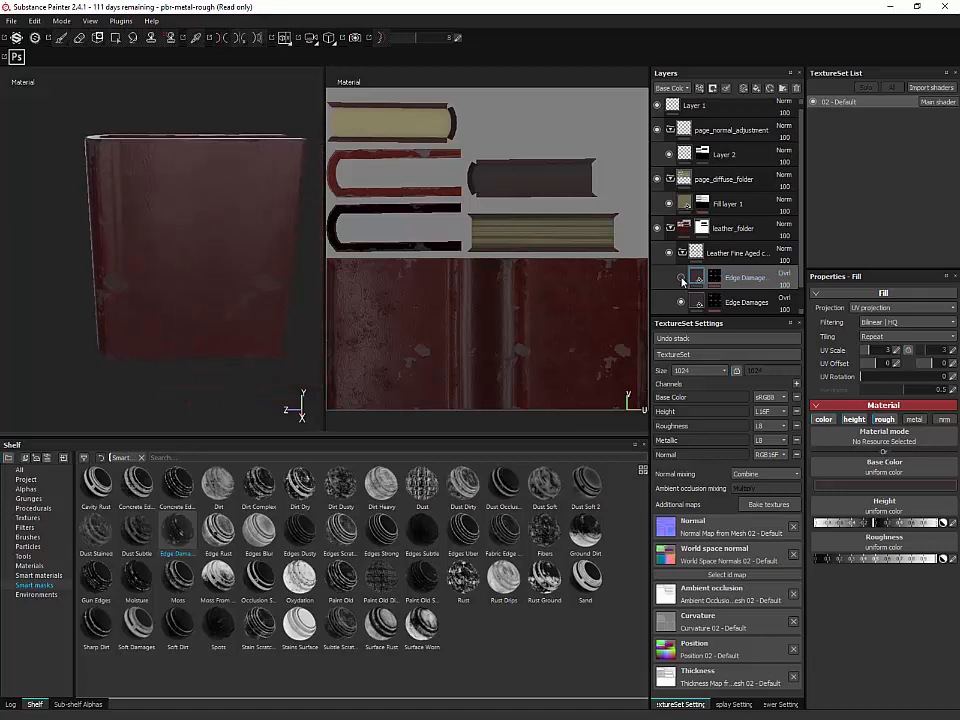
{"action": "left_click", "coordinate": [701, 302]}
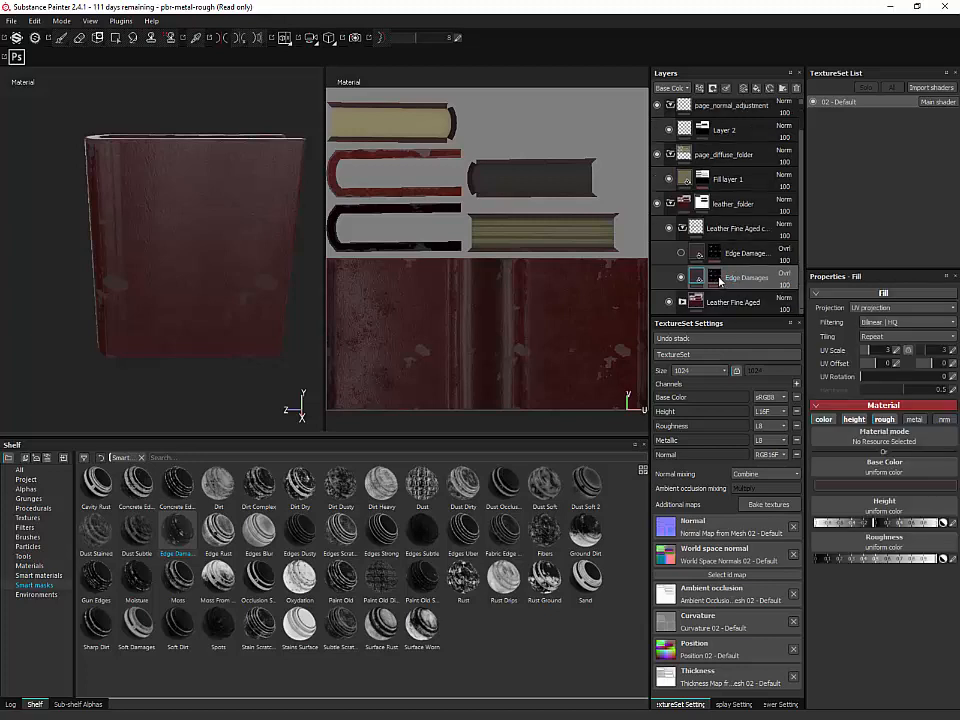
{"action": "left_click", "coordinate": [717, 279]}
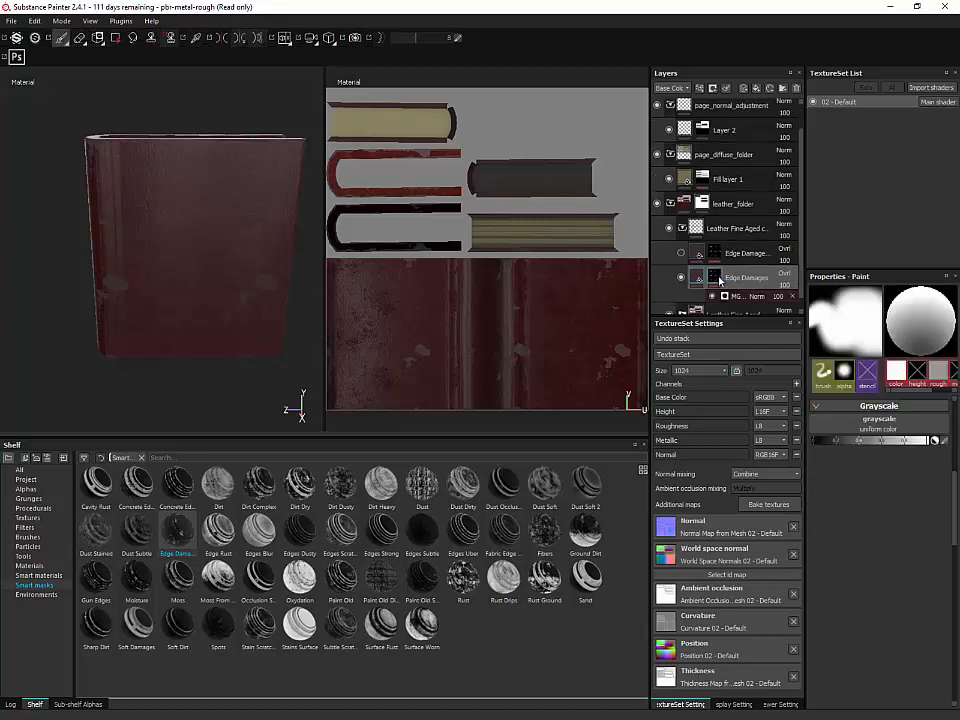
{"action": "right_click", "coordinate": [757, 280]}
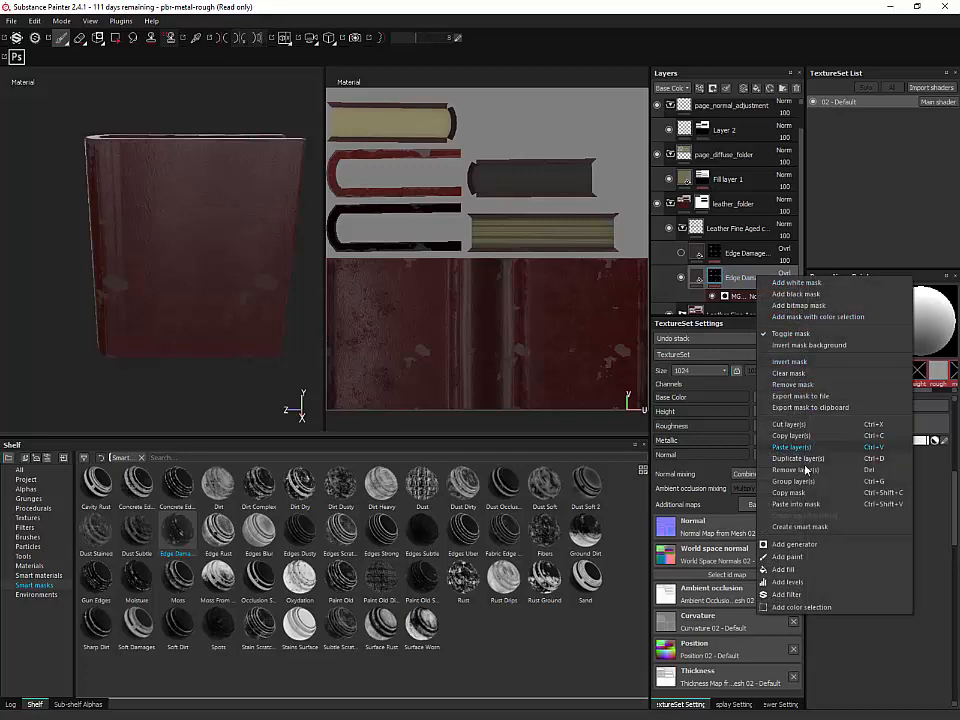
{"action": "left_click", "coordinate": [790, 569]}
{"action": "key", "text": "ctrl+z"}
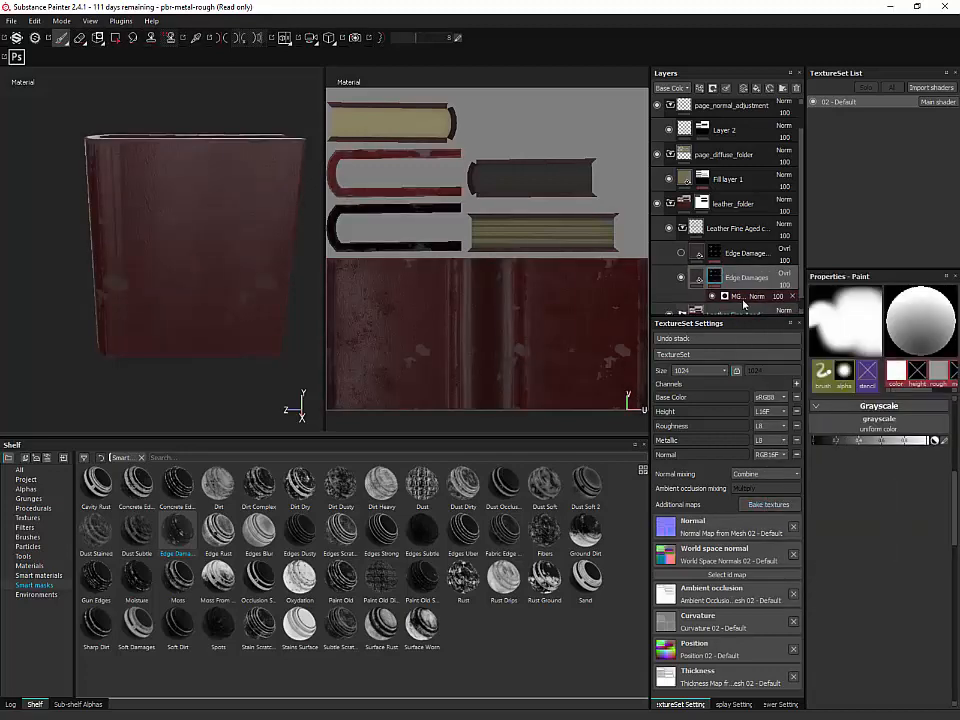
Step: Add a paint effect above the lower Edge Damages mask generator and paint a white patch on the cover with an enlarged brush
{"action": "right_click", "coordinate": [745, 297]}
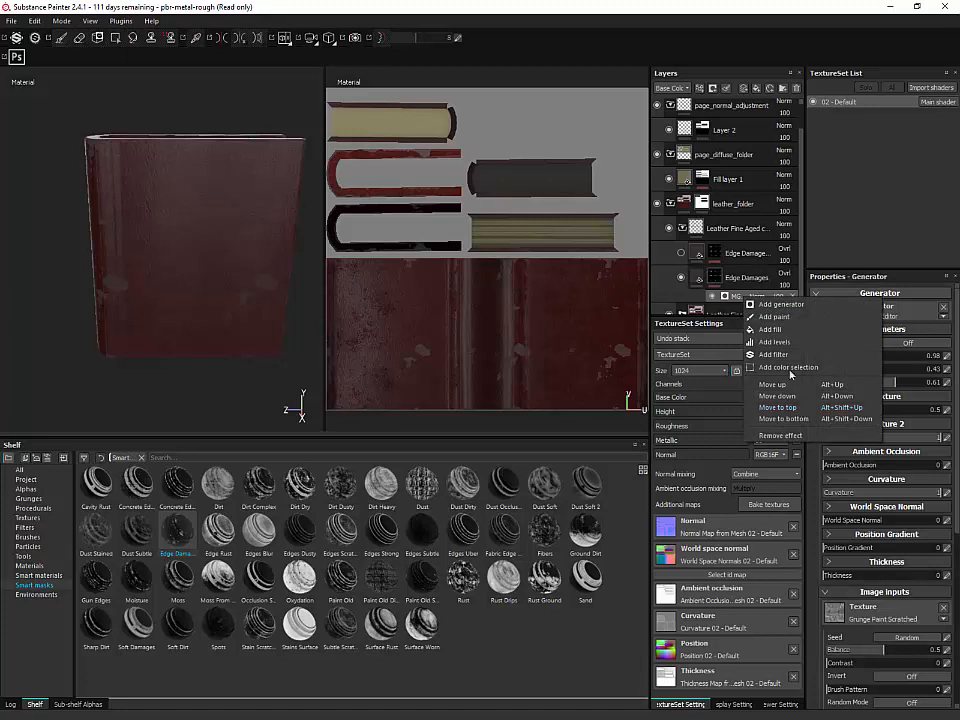
{"action": "left_click", "coordinate": [786, 320]}
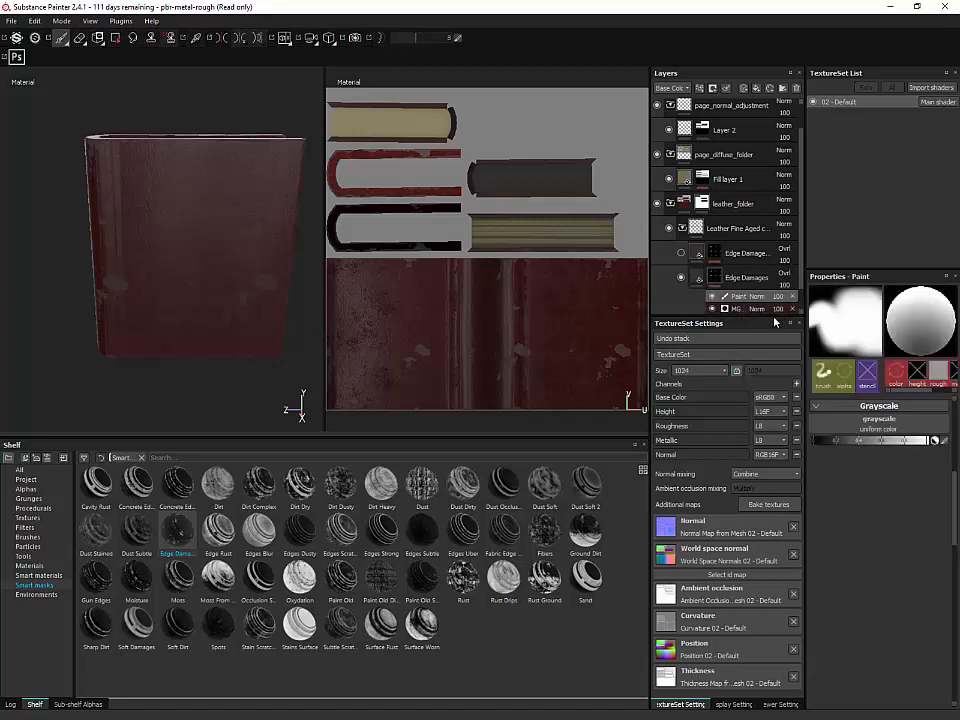
{"action": "key", "text": "bracketright"}
{"action": "key", "text": "bracketright"}
{"action": "key", "text": "bracketright"}
{"action": "key", "text": "bracketright"}
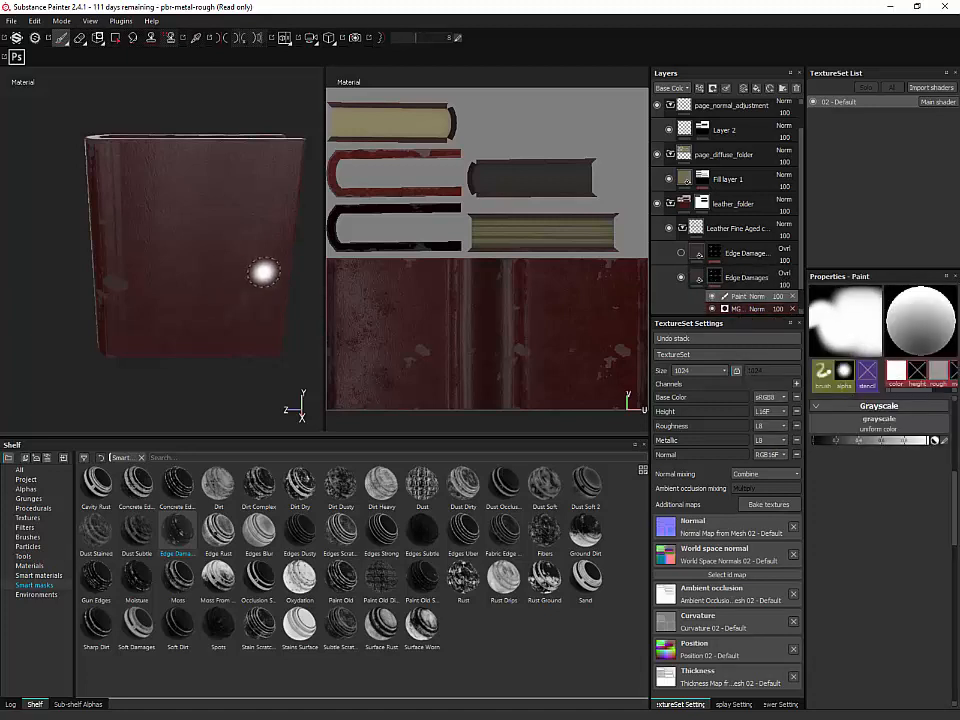
{"action": "left_click_drag", "start_coordinate": [254, 254], "coordinate": [247, 294]}
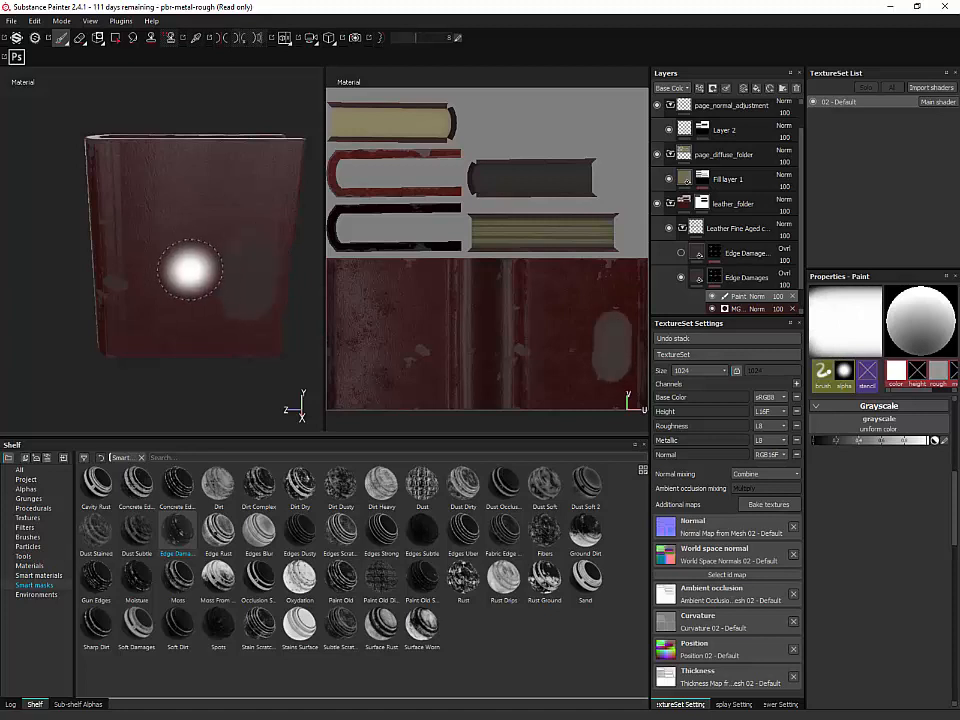
Step: Paint black on the Edge Damages mask to erase the white patch and some damage spots on the cover
{"action": "left_click_drag", "start_coordinate": [255, 354], "coordinate": [259, 304], "text": "alt"}
{"action": "key", "text": "x"}
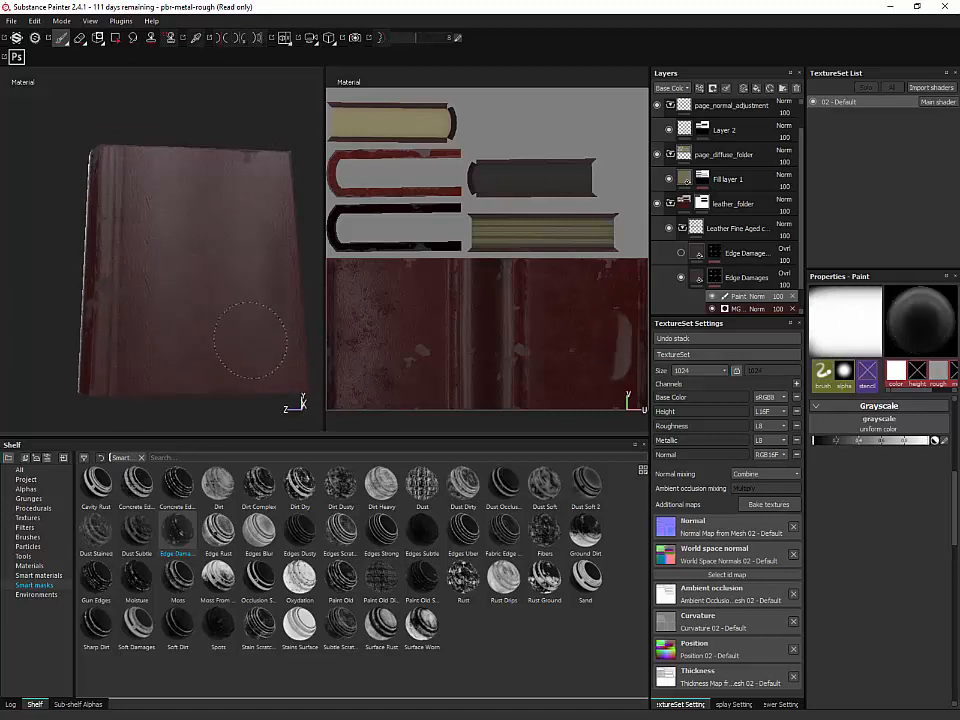
{"action": "mouse_move", "coordinate": [272, 257]}
{"action": "left_mouse_down", "text": "alt"}
{"action": "mouse_move", "coordinate": [268, 268]}
{"action": "mouse_move", "coordinate": [199, 206]}
{"action": "mouse_move", "coordinate": [268, 246]}
{"action": "mouse_move", "coordinate": [274, 283]}
{"action": "mouse_move", "coordinate": [255, 216]}
{"action": "mouse_move", "coordinate": [257, 326]}
{"action": "left_mouse_up", "text": "alt"}
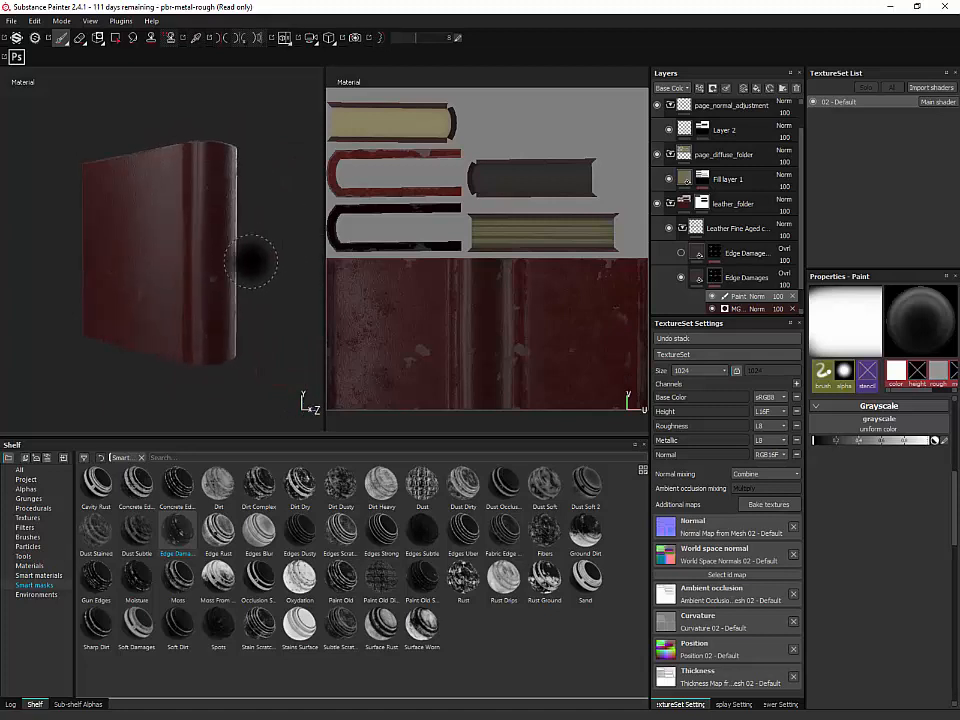
{"action": "mouse_move", "coordinate": [150, 214]}
{"action": "left_mouse_down", "text": "alt"}
{"action": "mouse_move", "coordinate": [244, 195]}
{"action": "mouse_move", "coordinate": [257, 225]}
{"action": "mouse_move", "coordinate": [139, 264]}
{"action": "mouse_move", "coordinate": [199, 182]}
{"action": "mouse_move", "coordinate": [201, 250]}
{"action": "mouse_move", "coordinate": [99, 242]}
{"action": "mouse_move", "coordinate": [178, 253]}
{"action": "mouse_move", "coordinate": [189, 279]}
{"action": "mouse_move", "coordinate": [157, 260]}
{"action": "mouse_move", "coordinate": [199, 197]}
{"action": "mouse_move", "coordinate": [194, 241]}
{"action": "mouse_move", "coordinate": [210, 216]}
{"action": "mouse_move", "coordinate": [150, 158]}
{"action": "left_mouse_up", "text": "alt"}
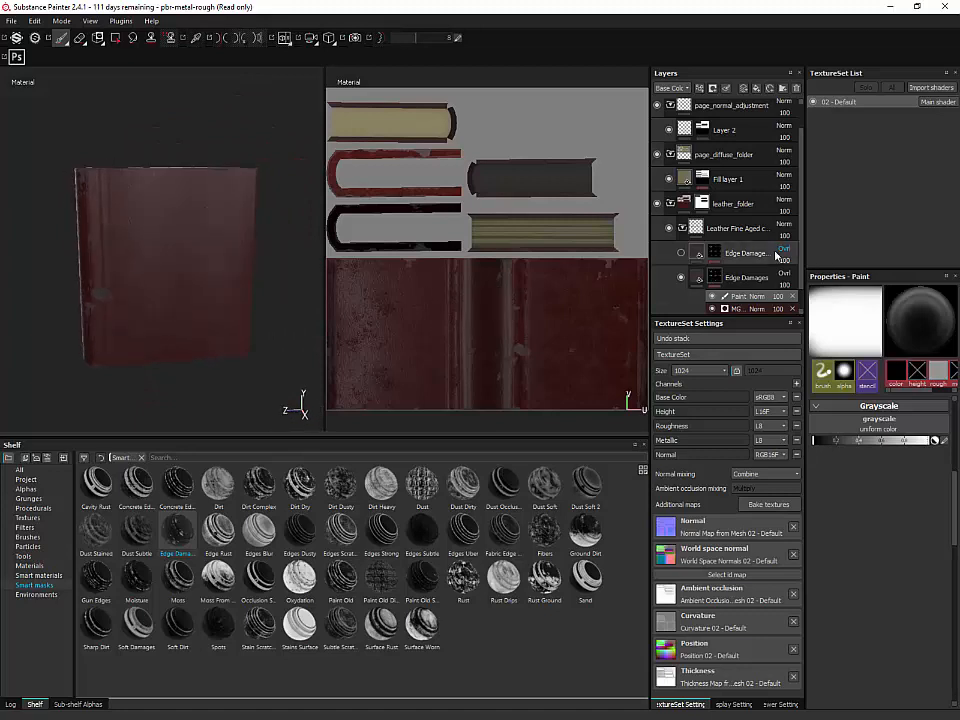
Step: Make the upper Edge Damages layer visible and remove its mask generator
{"action": "left_click", "coordinate": [690, 255]}
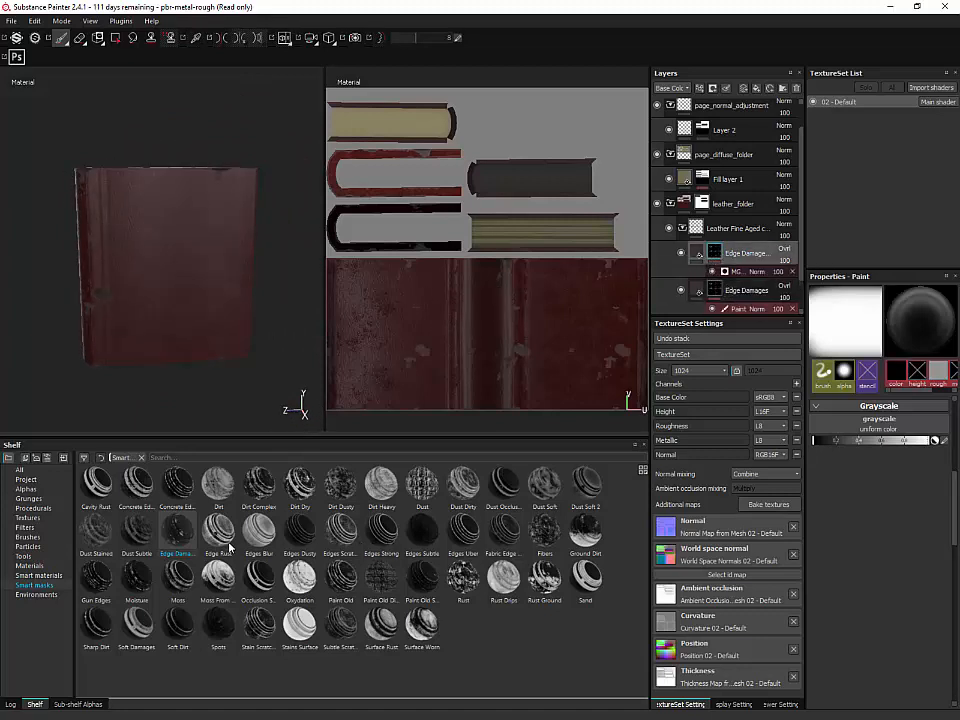
{"action": "mouse_move", "coordinate": [382, 492]}
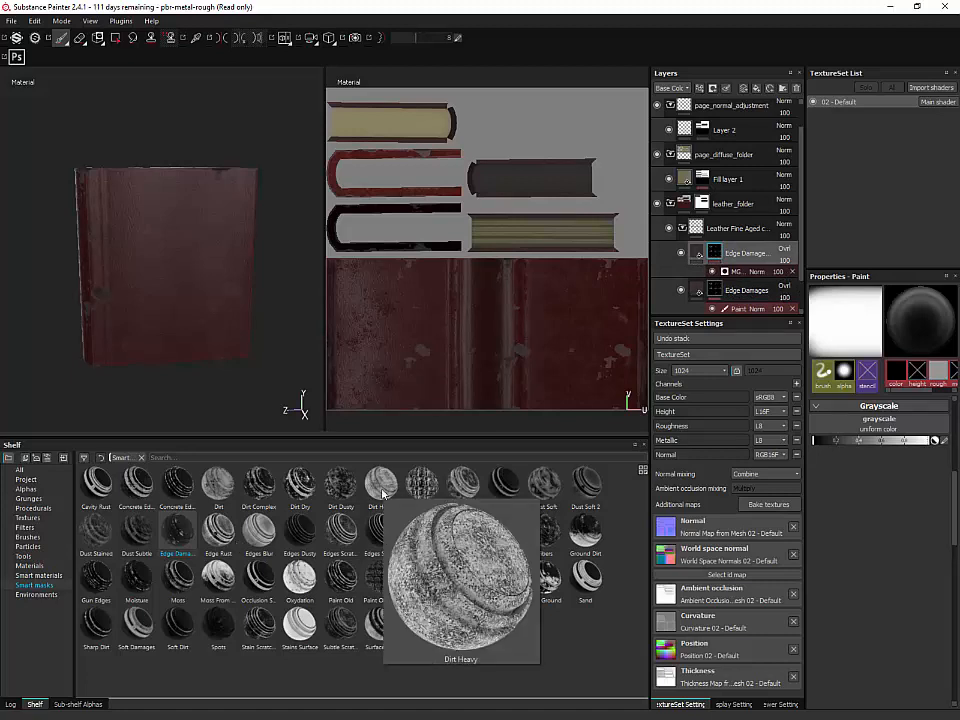
{"action": "mouse_move", "coordinate": [467, 486]}
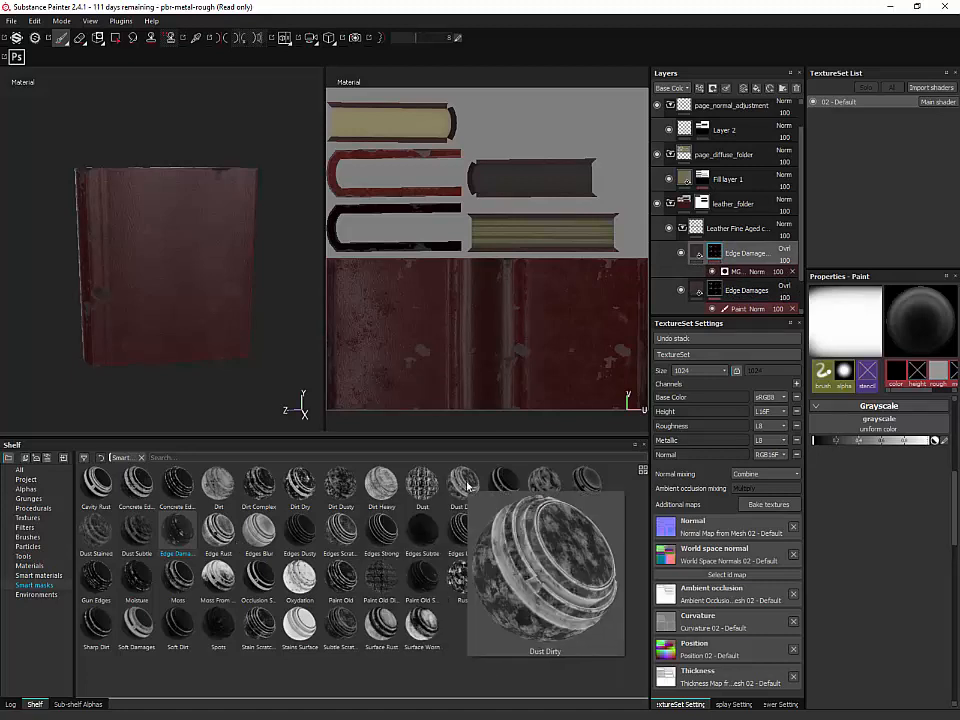
{"action": "left_click_drag", "start_coordinate": [592, 488], "coordinate": [737, 281]}
{"action": "left_click", "coordinate": [795, 276]}
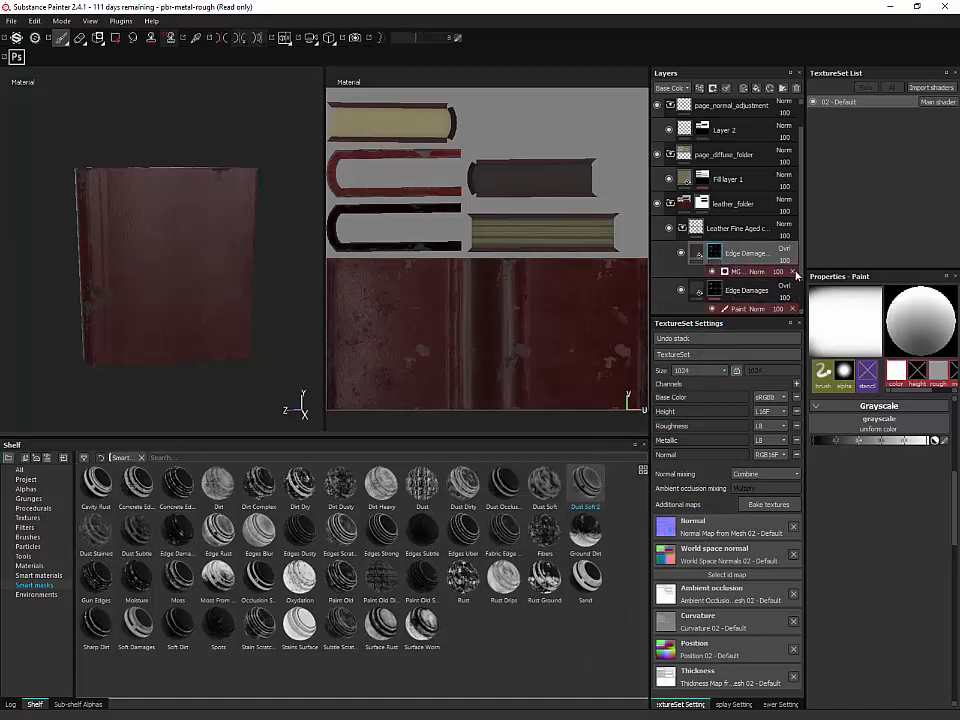
{"action": "left_click", "coordinate": [793, 271]}
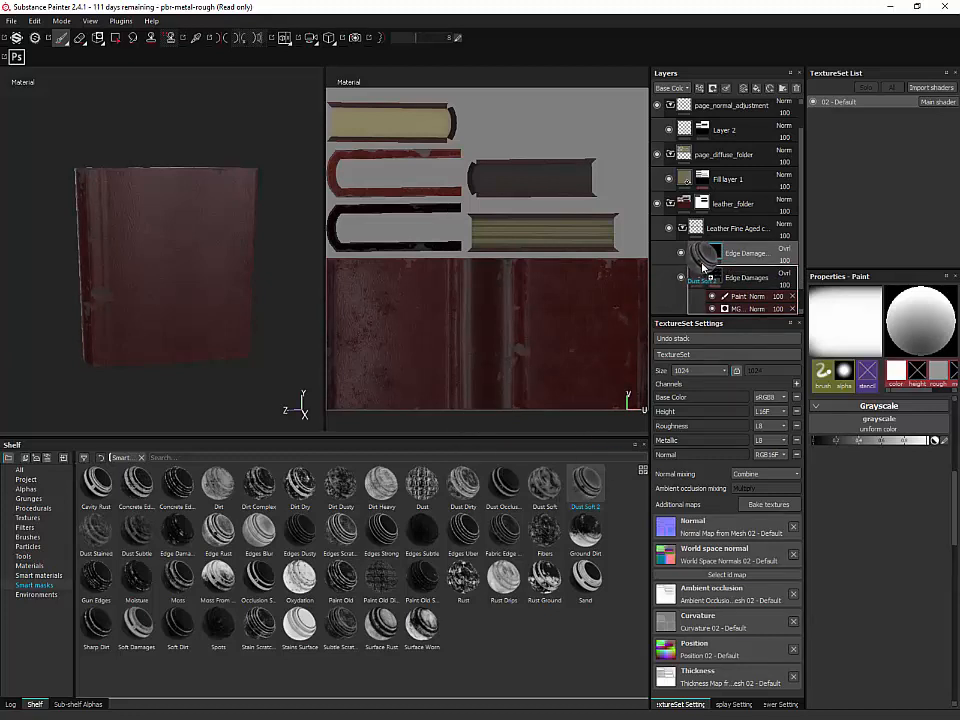
Step: Try the Dust Soft 2 smart mask on the upper Edge Damages layer, undo it, and apply Soft Damages instead
{"action": "left_click_drag", "start_coordinate": [745, 308], "coordinate": [717, 257]}
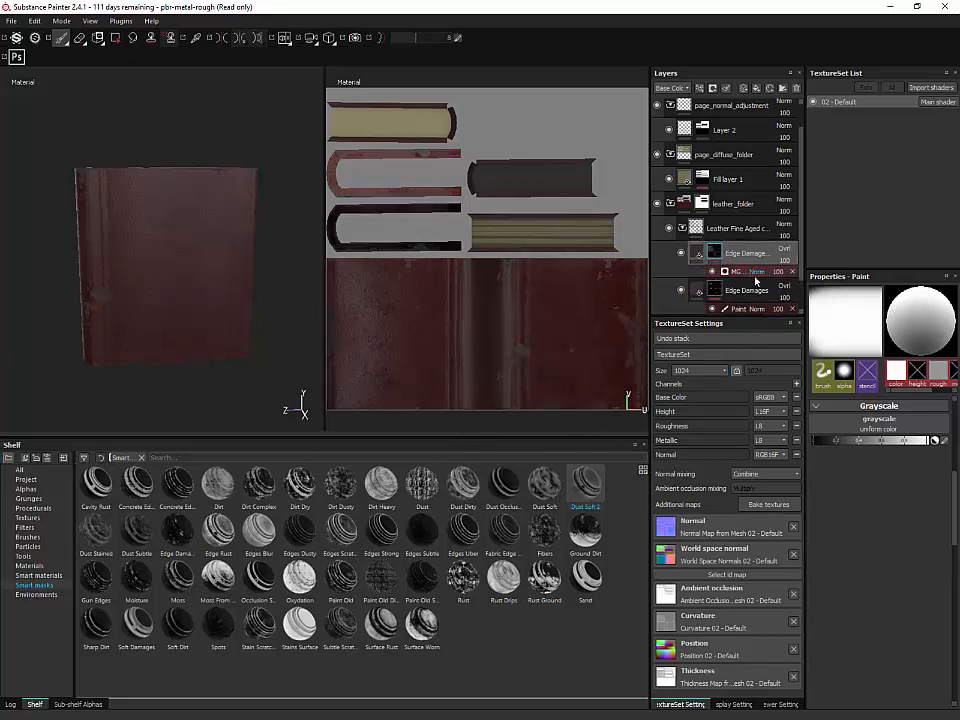
{"action": "key", "text": "ctrl+z"}
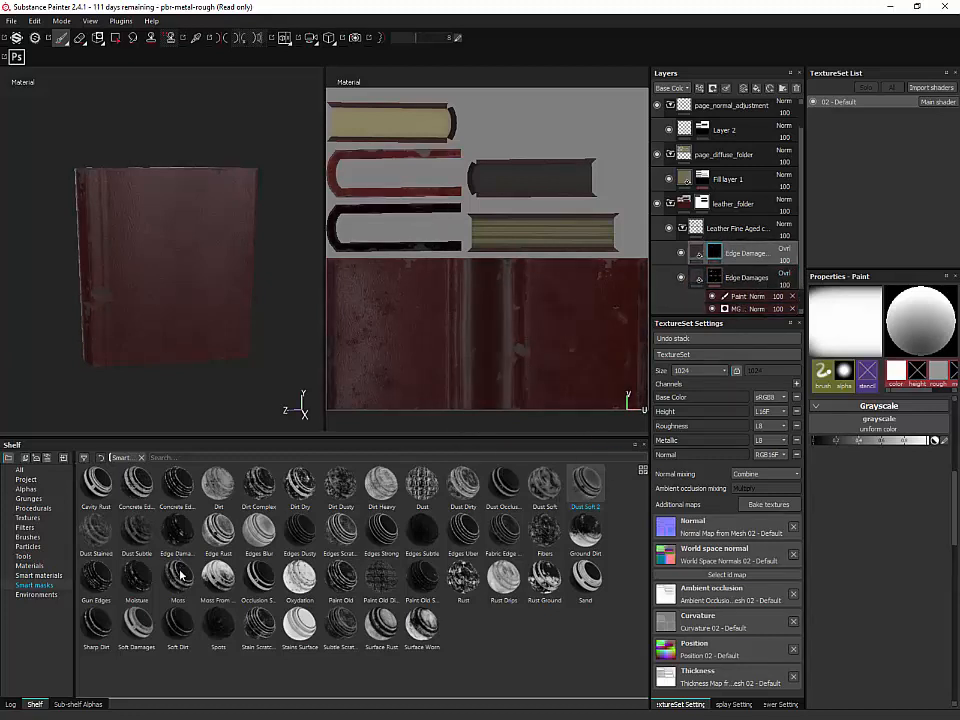
{"action": "mouse_move", "coordinate": [728, 308]}
{"action": "left_mouse_down"}
{"action": "mouse_move", "coordinate": [707, 250]}
{"action": "mouse_move", "coordinate": [716, 252]}
{"action": "left_mouse_up"}
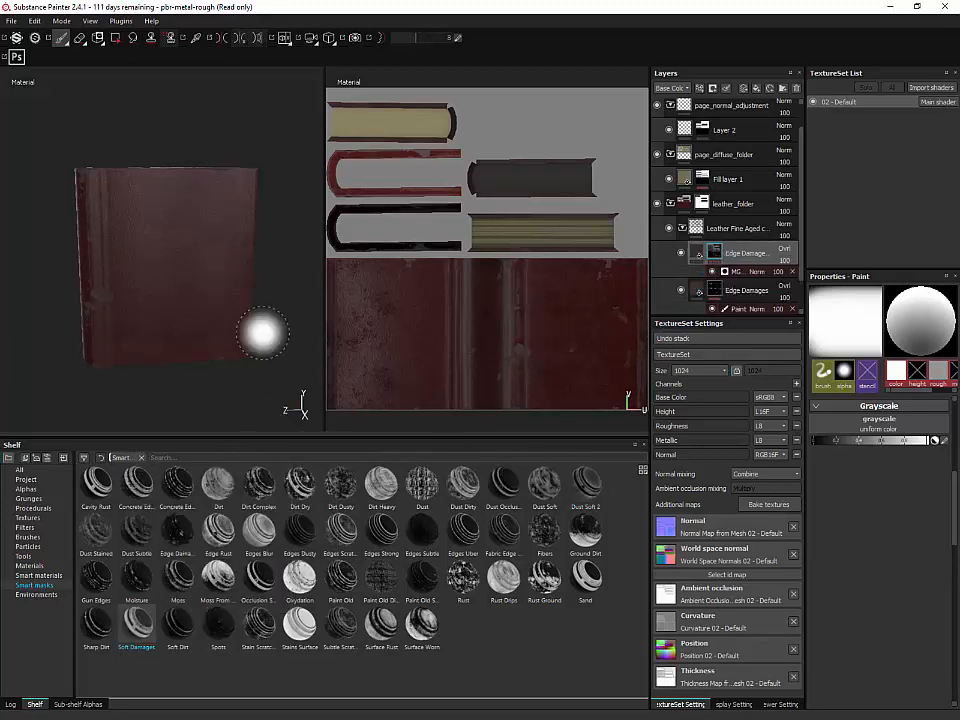
{"action": "left_click_drag", "start_coordinate": [261, 334], "coordinate": [178, 360], "text": "alt"}
{"action": "right_click_drag", "start_coordinate": [179, 347], "coordinate": [178, 246], "text": "alt"}
{"action": "middle_click_drag", "start_coordinate": [178, 246], "coordinate": [262, 252], "text": "alt"}
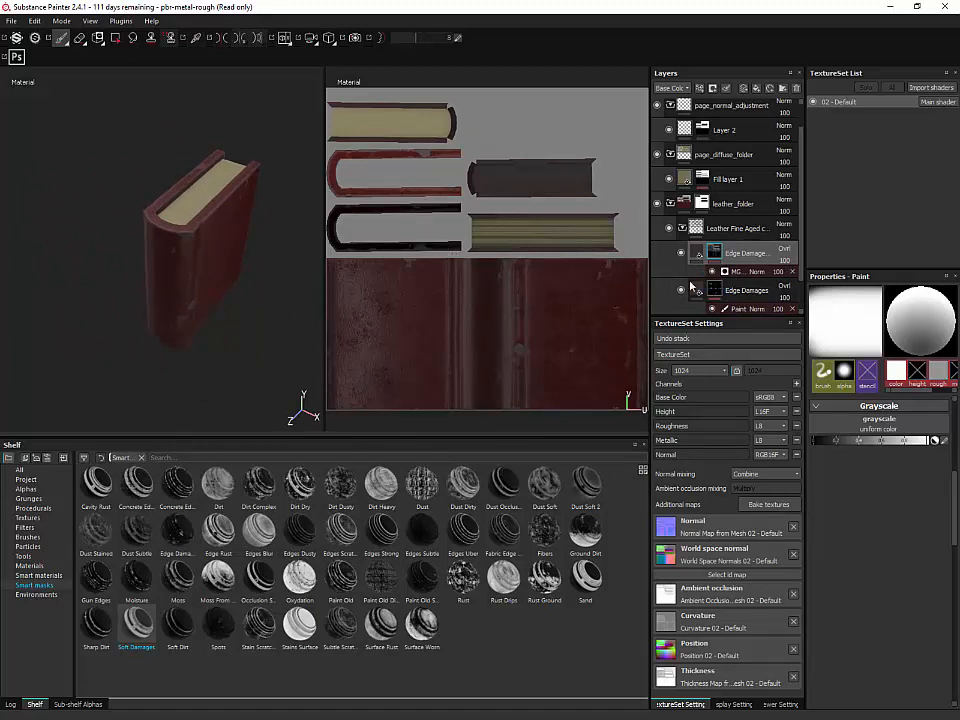
Step: Set the Soft Damages mask generator's Global Balance to 0.94 and compare the book with the layer hidden and shown
{"action": "left_click", "coordinate": [733, 273]}
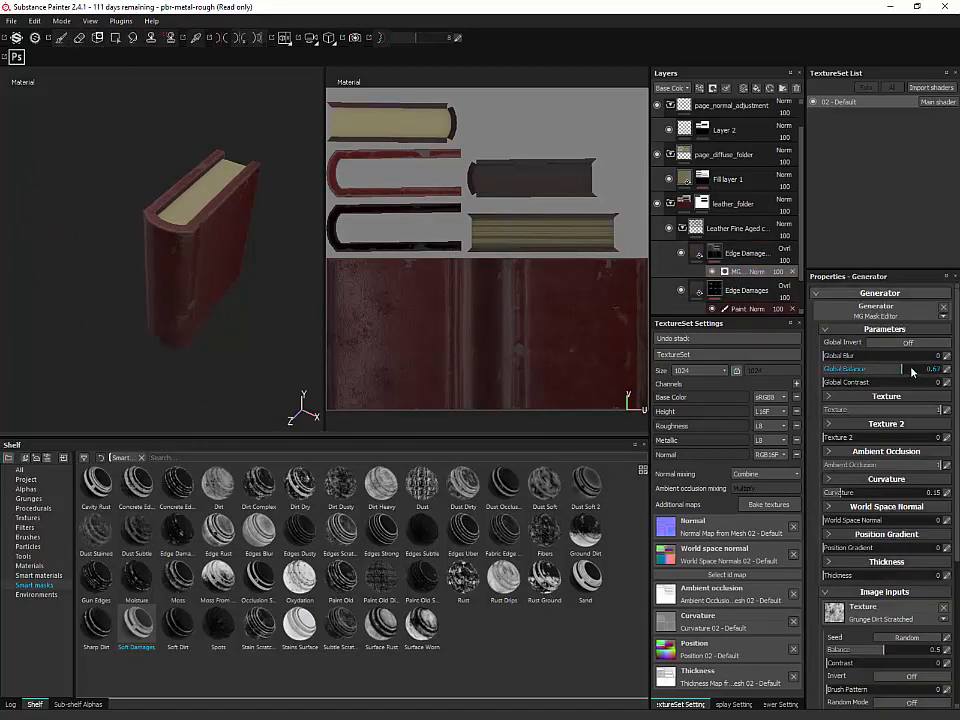
{"action": "left_click_drag", "start_coordinate": [897, 373], "coordinate": [935, 372]}
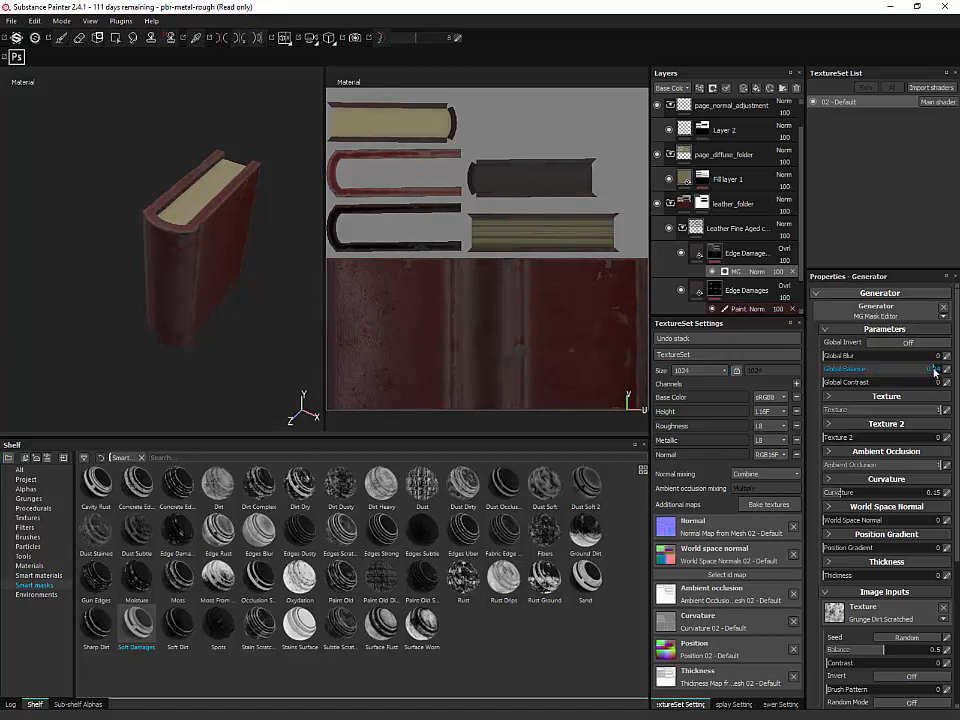
{"action": "left_click_drag", "start_coordinate": [246, 321], "coordinate": [275, 345], "text": "alt"}
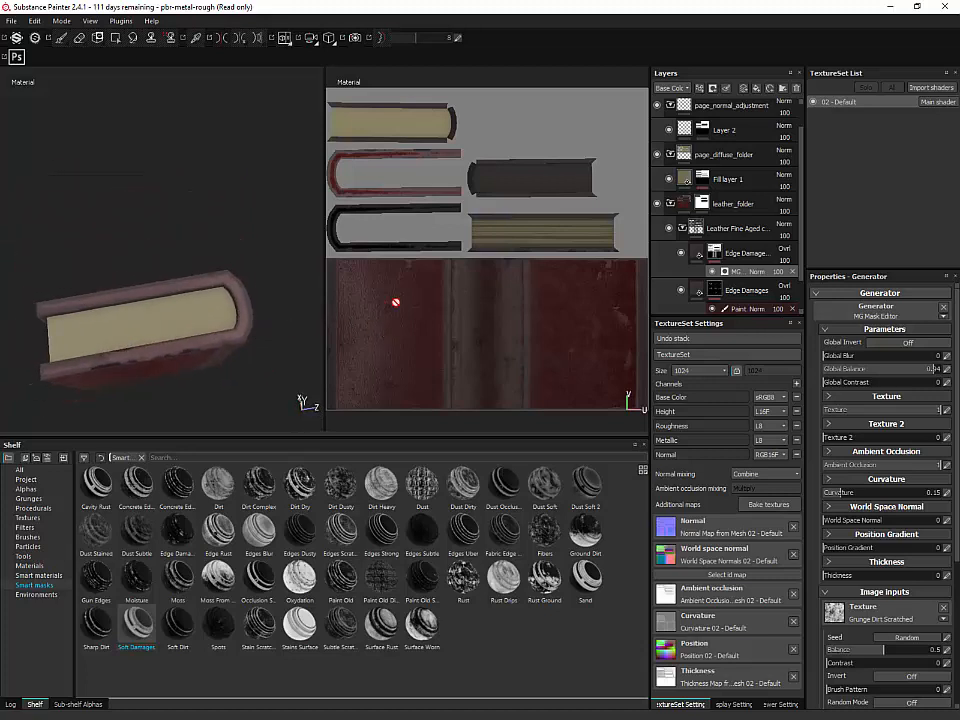
{"action": "left_click", "coordinate": [682, 254]}
{"action": "left_click", "coordinate": [682, 254]}
{"action": "left_click", "coordinate": [682, 255]}
{"action": "right_click", "coordinate": [756, 273]}
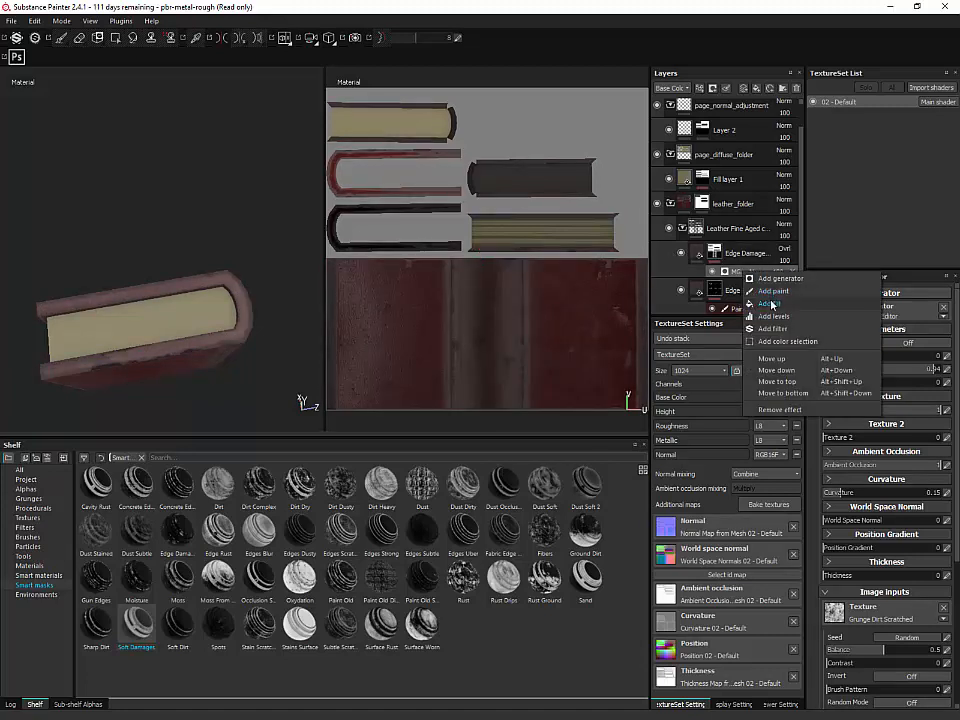
{"action": "left_click", "coordinate": [771, 303]}
{"action": "key", "text": "ctrl+z"}
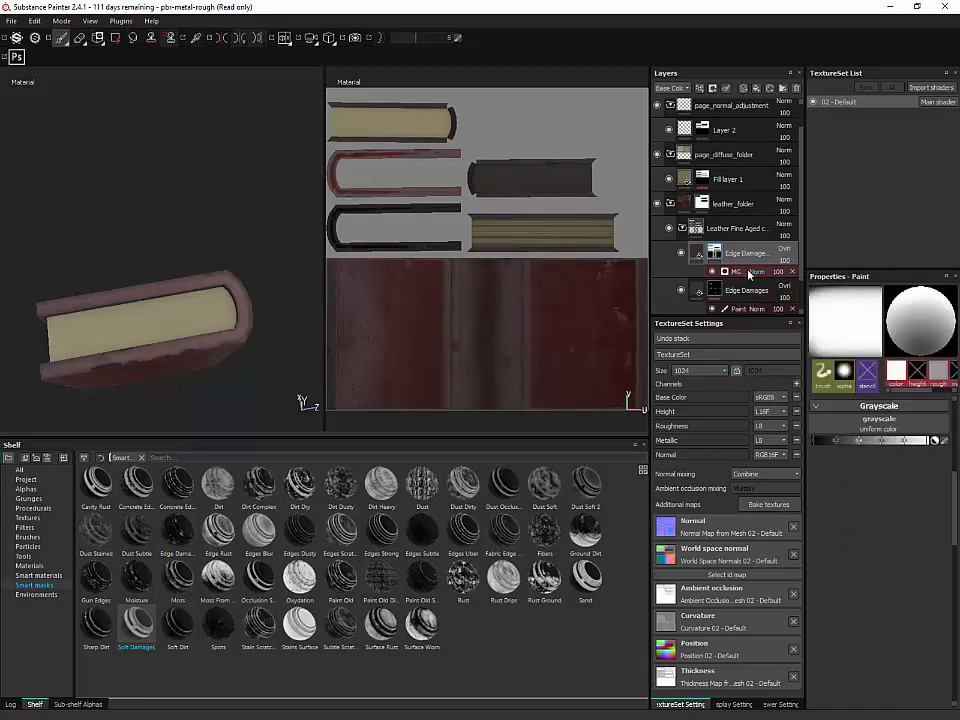
Step: Add a paint effect above the upper Edge Damages mask generator and paint black over the cover's thin edge strips in the UV layout
{"action": "right_click", "coordinate": [750, 274]}
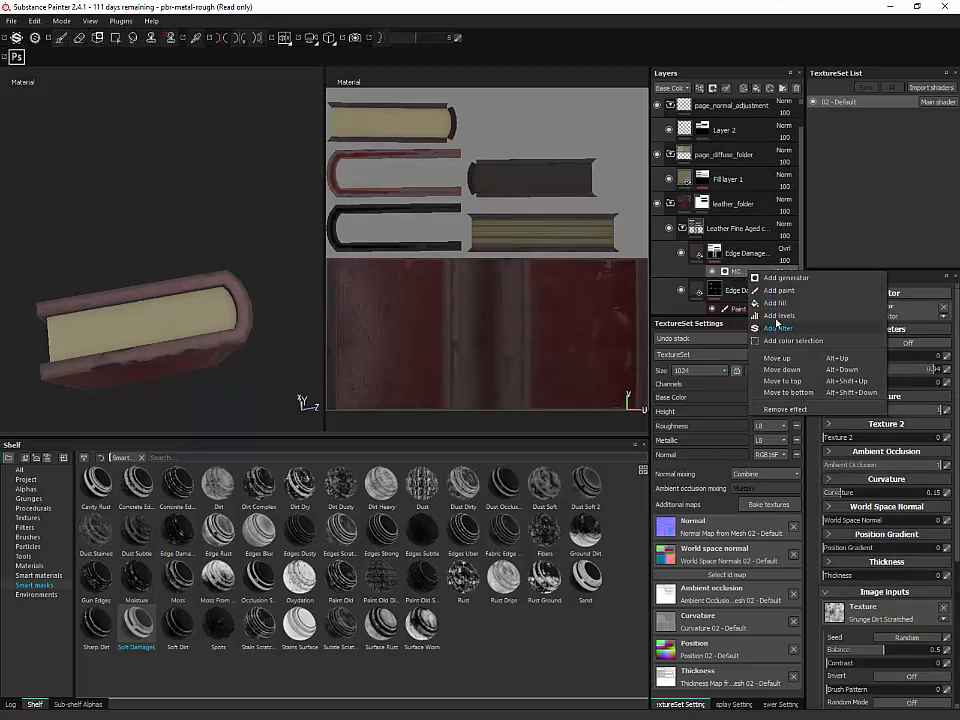
{"action": "left_click", "coordinate": [777, 291]}
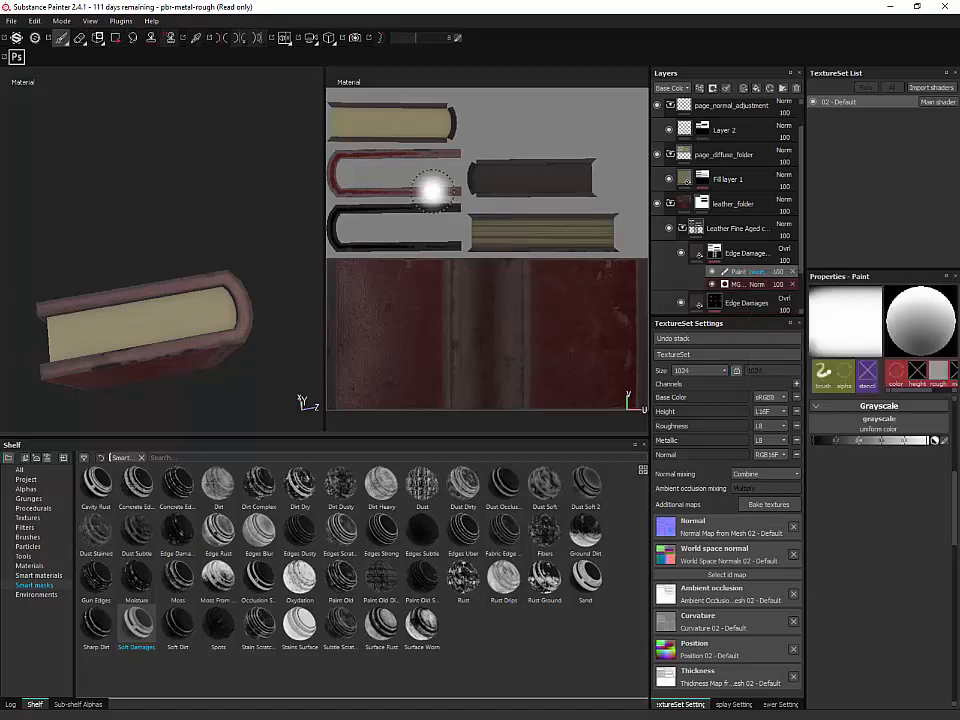
{"action": "key", "text": "x"}
{"action": "mouse_move", "coordinate": [376, 160]}
{"action": "left_mouse_down"}
{"action": "mouse_move", "coordinate": [443, 160]}
{"action": "mouse_move", "coordinate": [352, 160]}
{"action": "left_mouse_up"}
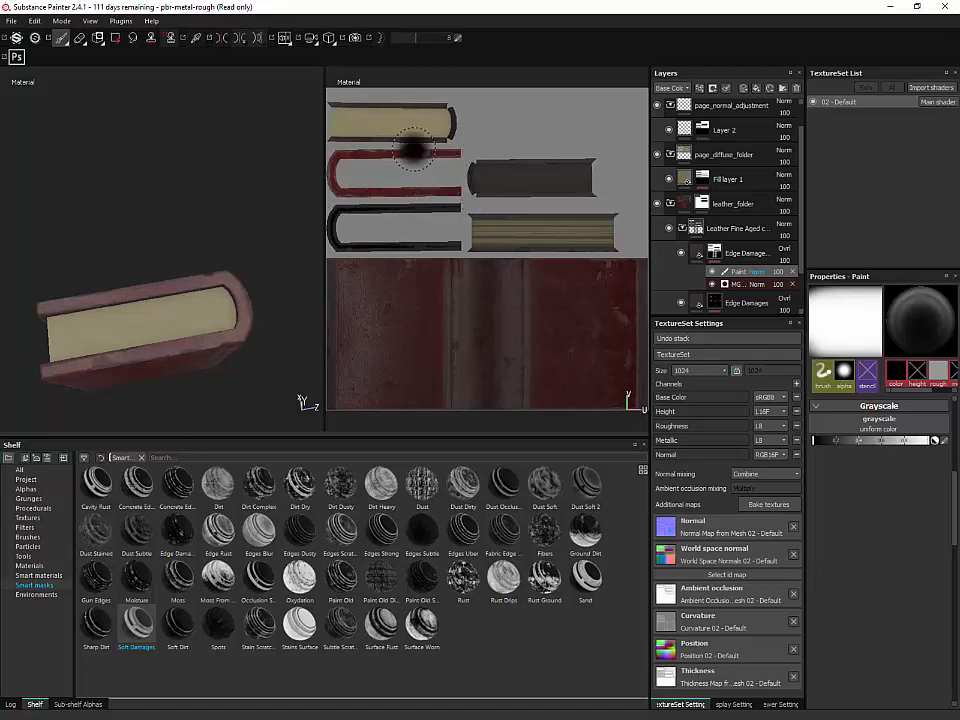
{"action": "left_click_drag", "start_coordinate": [170, 245], "coordinate": [195, 216], "text": "alt"}
{"action": "mouse_move", "coordinate": [228, 310]}
{"action": "left_mouse_down", "text": "alt"}
{"action": "mouse_move", "coordinate": [197, 309]}
{"action": "mouse_move", "coordinate": [197, 268]}
{"action": "mouse_move", "coordinate": [215, 250]}
{"action": "mouse_move", "coordinate": [180, 227]}
{"action": "mouse_move", "coordinate": [245, 240]}
{"action": "mouse_move", "coordinate": [221, 274]}
{"action": "mouse_move", "coordinate": [208, 343]}
{"action": "mouse_move", "coordinate": [257, 279]}
{"action": "mouse_move", "coordinate": [314, 357]}
{"action": "mouse_move", "coordinate": [289, 349]}
{"action": "mouse_move", "coordinate": [268, 315]}
{"action": "mouse_move", "coordinate": [281, 356]}
{"action": "mouse_move", "coordinate": [482, 289]}
{"action": "mouse_move", "coordinate": [231, 279]}
{"action": "left_mouse_up", "text": "alt"}
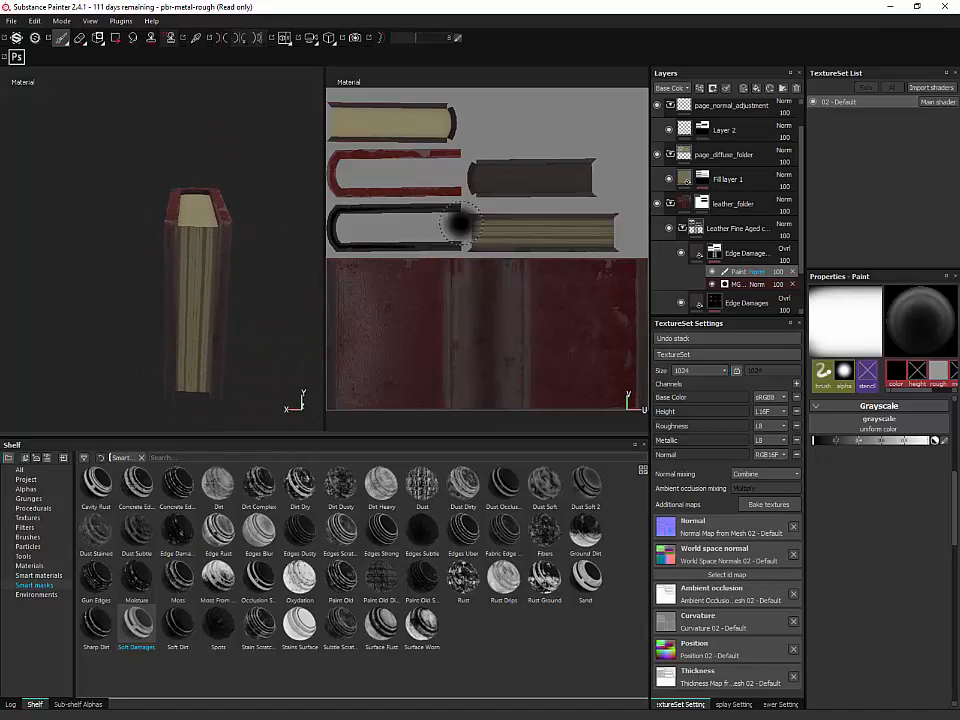
{"action": "middle_click_drag", "start_coordinate": [497, 210], "coordinate": [557, 260]}
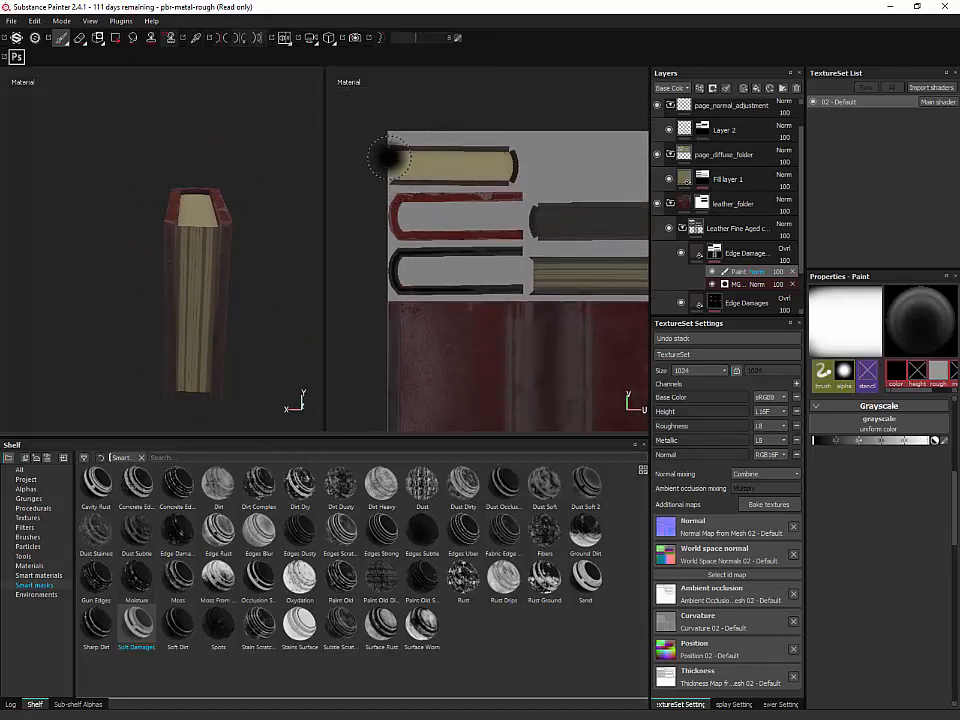
{"action": "left_click", "coordinate": [681, 254]}
{"action": "left_click", "coordinate": [681, 254]}
{"action": "left_click", "coordinate": [681, 254]}
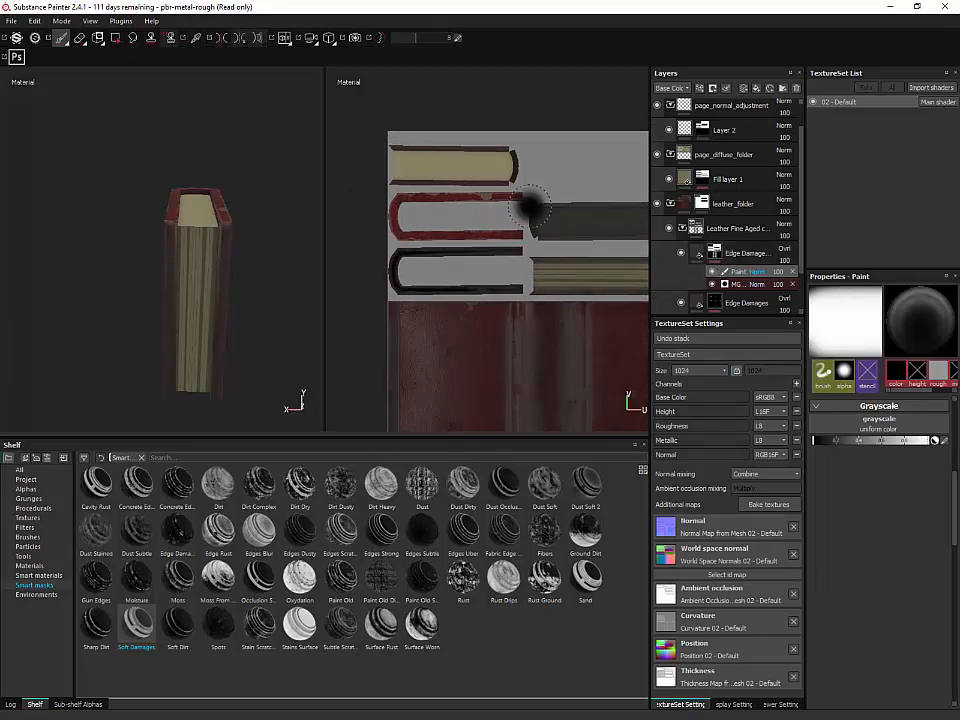
Step: Use Polygon Fill to mask out the cover's outer border polygons in black, and return to the paint brush
{"action": "left_click", "coordinate": [99, 39]}
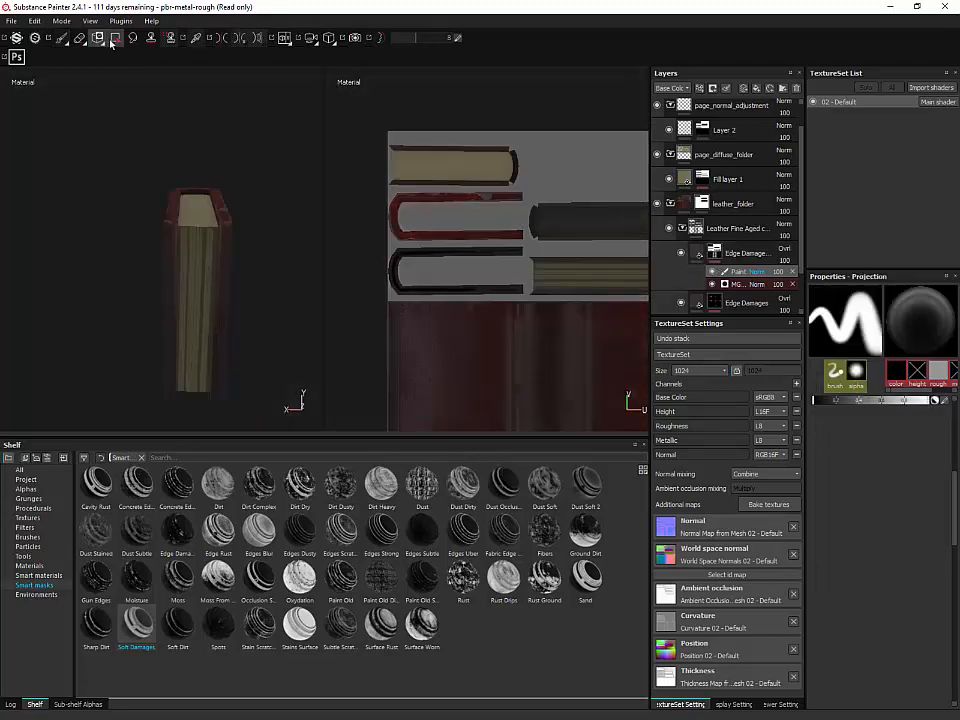
{"action": "mouse_move", "coordinate": [99, 41]}
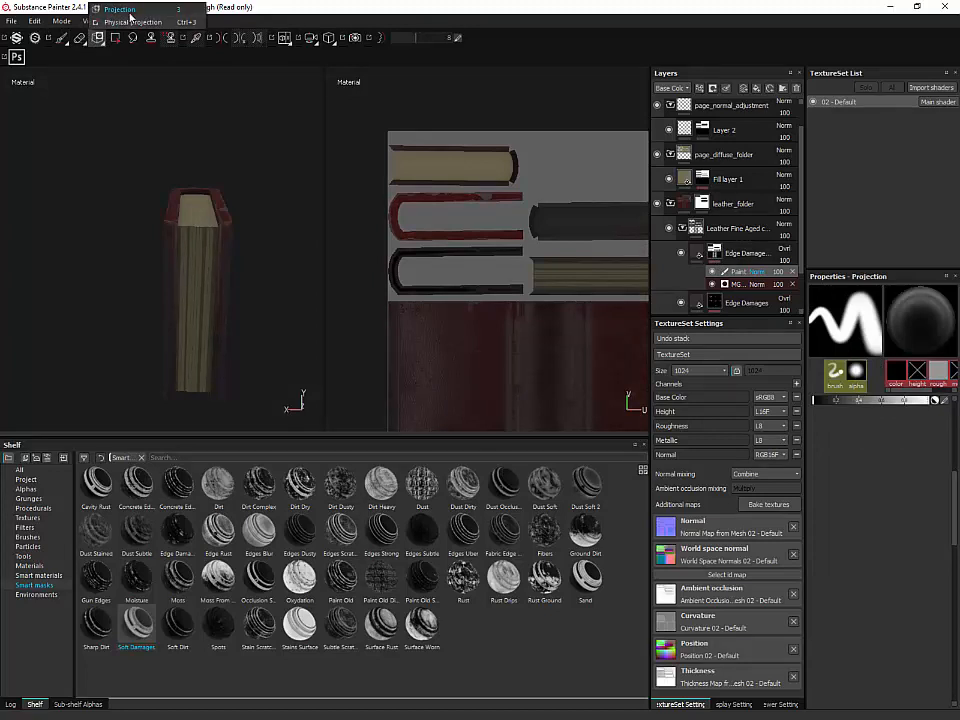
{"action": "left_click", "coordinate": [117, 40]}
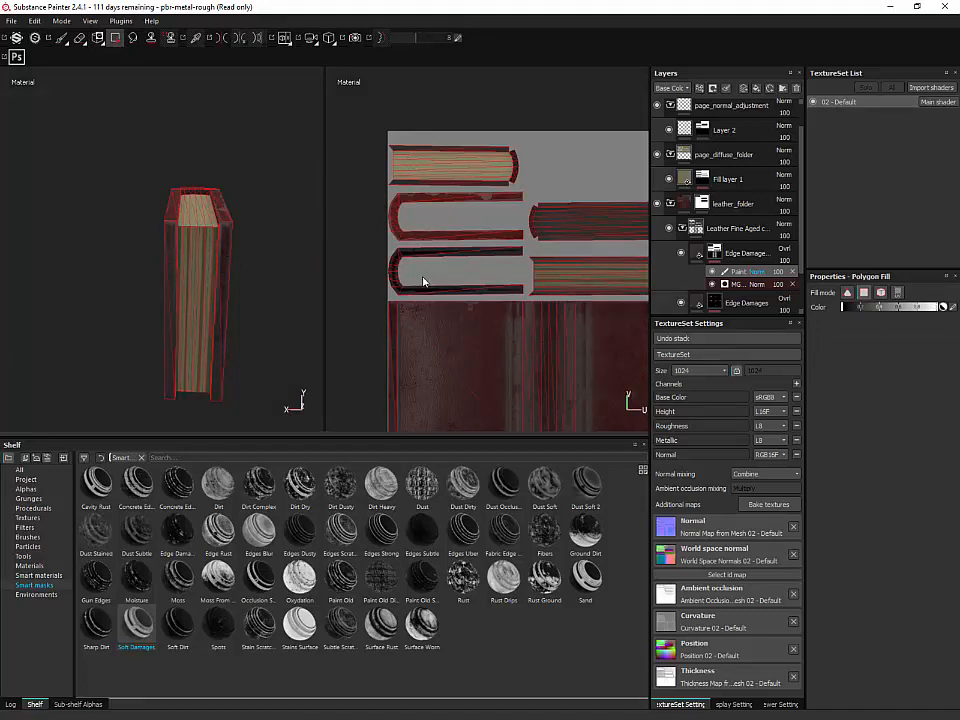
{"action": "middle_click_drag", "start_coordinate": [423, 283], "coordinate": [402, 186]}
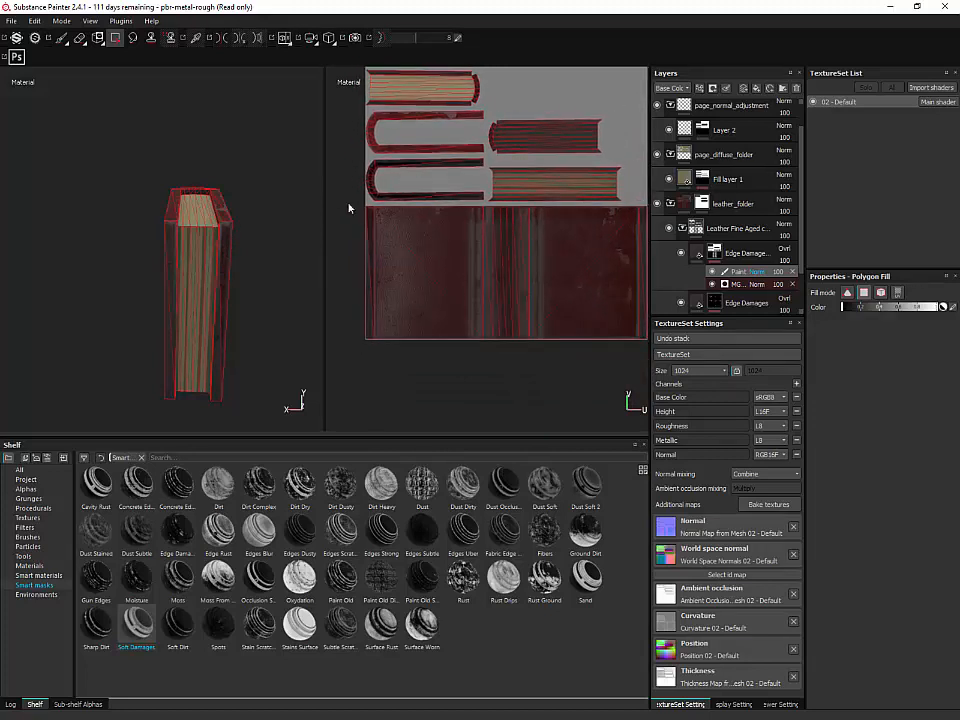
{"action": "middle_click_drag", "start_coordinate": [371, 345], "coordinate": [588, 237]}
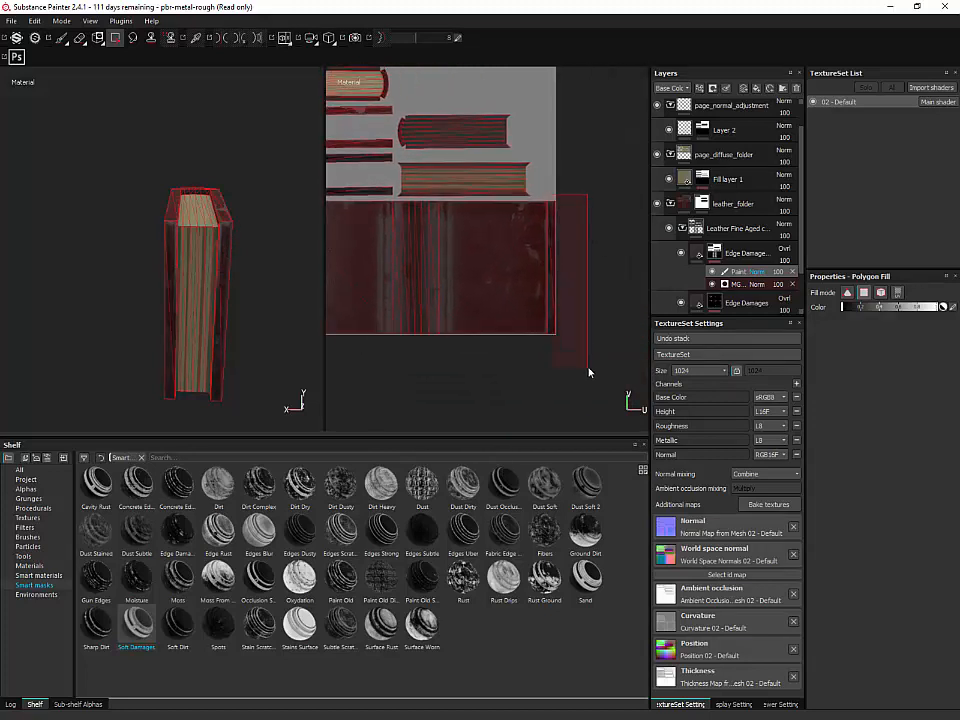
{"action": "left_click_drag", "start_coordinate": [318, 315], "coordinate": [482, 287], "text": "alt"}
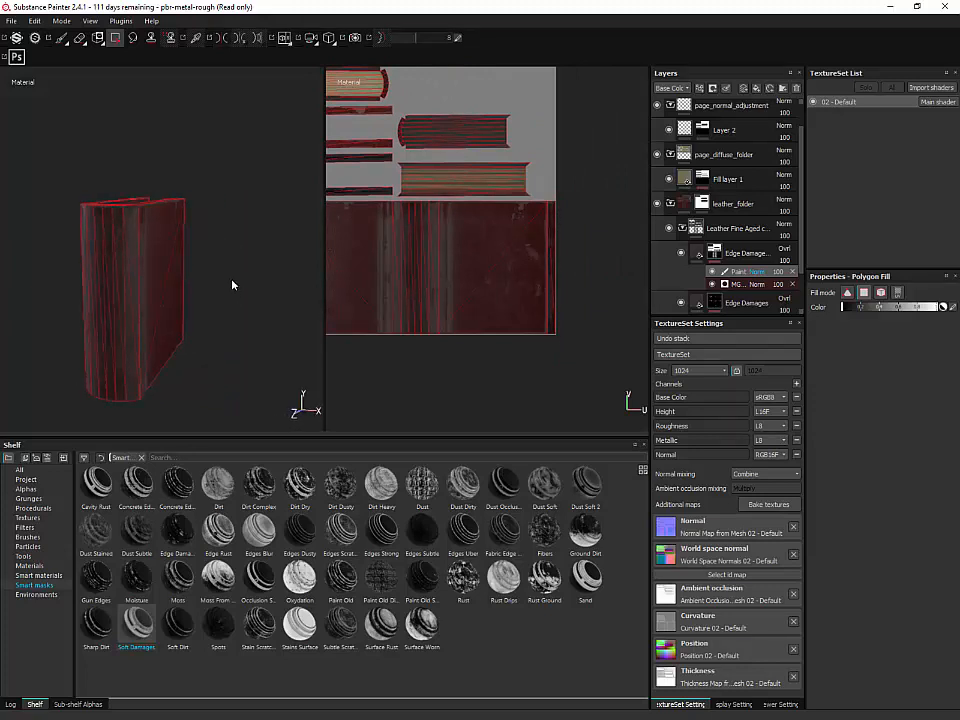
{"action": "left_click", "coordinate": [61, 38]}
{"action": "mouse_move", "coordinate": [161, 144]}
{"action": "left_mouse_down", "text": "alt"}
{"action": "mouse_move", "coordinate": [216, 161]}
{"action": "mouse_move", "coordinate": [221, 321]}
{"action": "mouse_move", "coordinate": [264, 266]}
{"action": "left_mouse_up", "text": "alt"}
{"action": "right_click_drag", "start_coordinate": [264, 266], "coordinate": [236, 196], "text": "alt"}
{"action": "mouse_move", "coordinate": [236, 196]}
{"action": "left_mouse_down", "text": "alt"}
{"action": "mouse_move", "coordinate": [285, 182]}
{"action": "mouse_move", "coordinate": [227, 208]}
{"action": "mouse_move", "coordinate": [221, 264]}
{"action": "mouse_move", "coordinate": [273, 240]}
{"action": "mouse_move", "coordinate": [261, 223]}
{"action": "mouse_move", "coordinate": [319, 287]}
{"action": "mouse_move", "coordinate": [300, 334]}
{"action": "mouse_move", "coordinate": [338, 336]}
{"action": "mouse_move", "coordinate": [272, 279]}
{"action": "mouse_move", "coordinate": [289, 233]}
{"action": "mouse_move", "coordinate": [199, 311]}
{"action": "left_mouse_up", "text": "alt"}
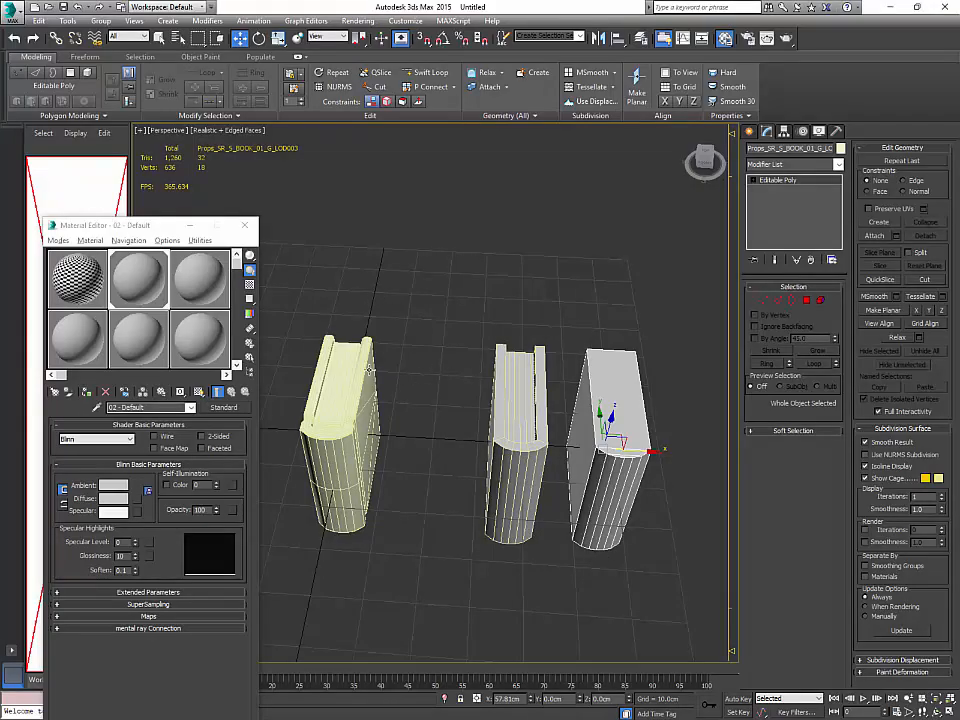
Step: Switch to 3ds Max, select the most detailed book model and examine its geometry alongside the textured version in Substance Painter
{"action": "left_click", "coordinate": [369, 368]}
{"action": "middle_click_drag", "start_coordinate": [394, 343], "coordinate": [380, 372], "text": "alt"}
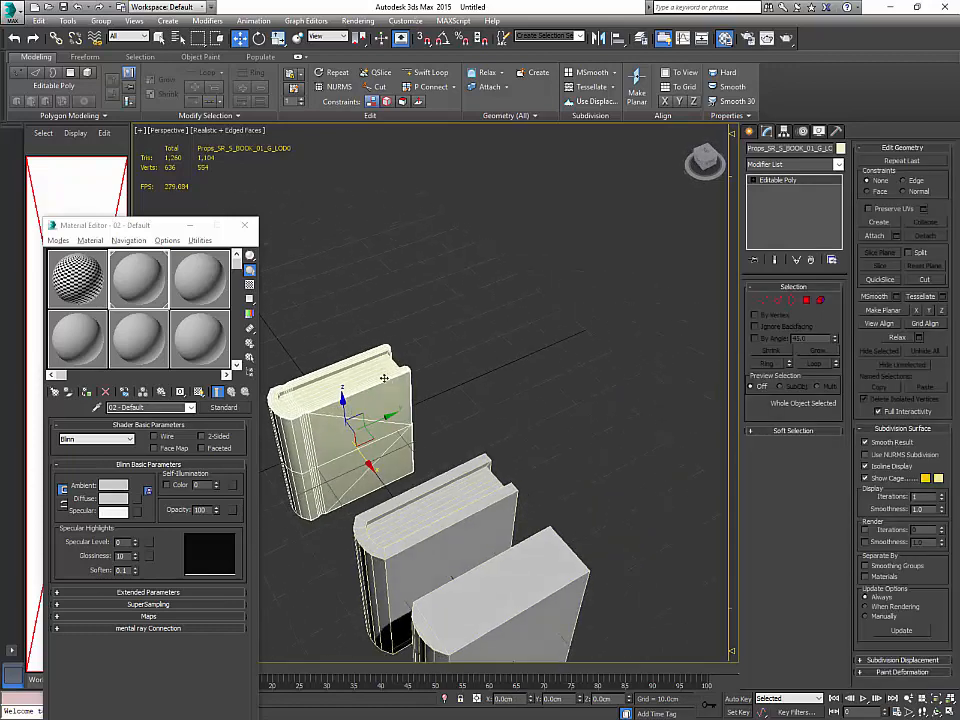
{"action": "left_click", "coordinate": [423, 404]}
{"action": "mouse_move", "coordinate": [423, 404]}
{"action": "middle_mouse_down", "text": "alt"}
{"action": "mouse_move", "coordinate": [366, 358]}
{"action": "mouse_move", "coordinate": [287, 267]}
{"action": "middle_mouse_up", "text": "alt"}
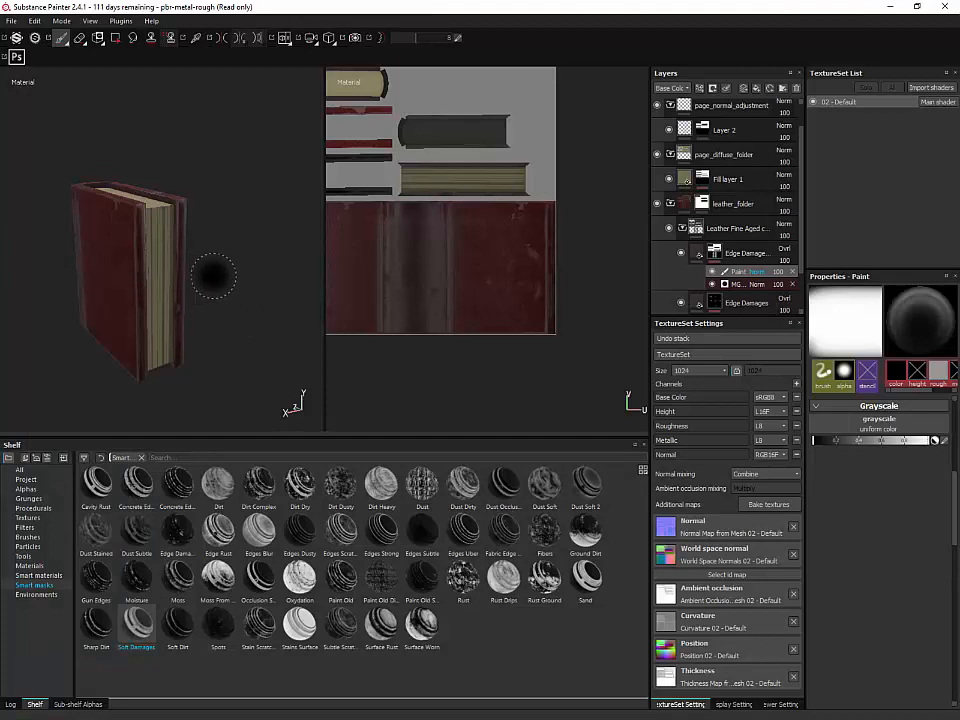
{"action": "mouse_move", "coordinate": [213, 276]}
{"action": "left_mouse_down", "text": "alt"}
{"action": "mouse_move", "coordinate": [261, 266]}
{"action": "mouse_move", "coordinate": [298, 279]}
{"action": "mouse_move", "coordinate": [263, 289]}
{"action": "left_mouse_up", "text": "alt"}
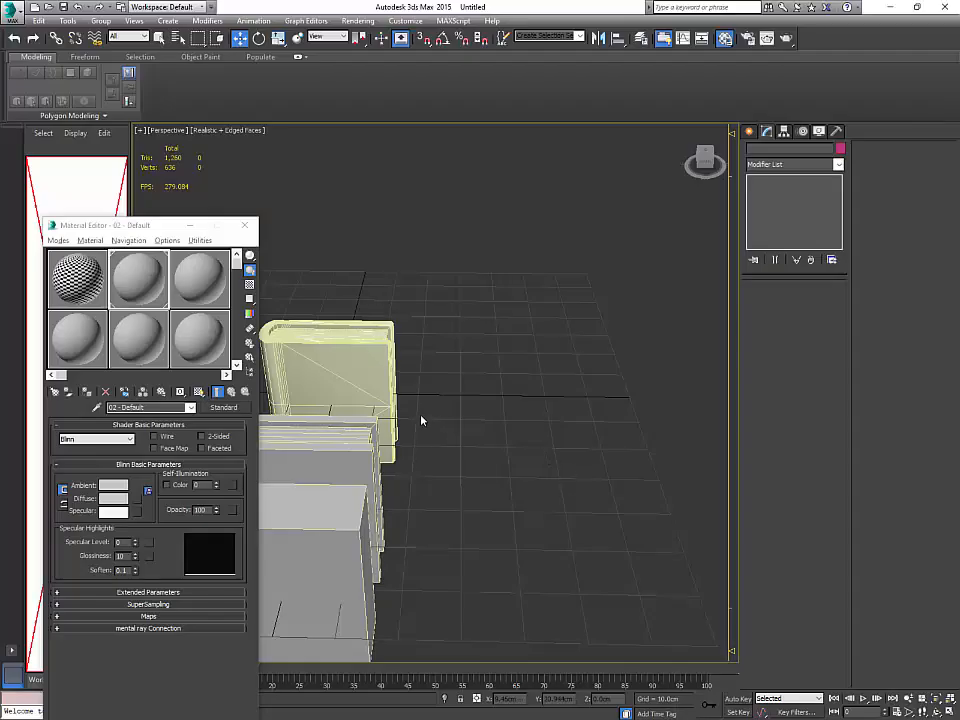
{"action": "mouse_move", "coordinate": [421, 420]}
{"action": "middle_mouse_down", "text": "alt"}
{"action": "mouse_move", "coordinate": [476, 411]}
{"action": "mouse_move", "coordinate": [456, 418]}
{"action": "mouse_move", "coordinate": [410, 395]}
{"action": "mouse_move", "coordinate": [454, 422]}
{"action": "mouse_move", "coordinate": [430, 405]}
{"action": "middle_mouse_up", "text": "alt"}
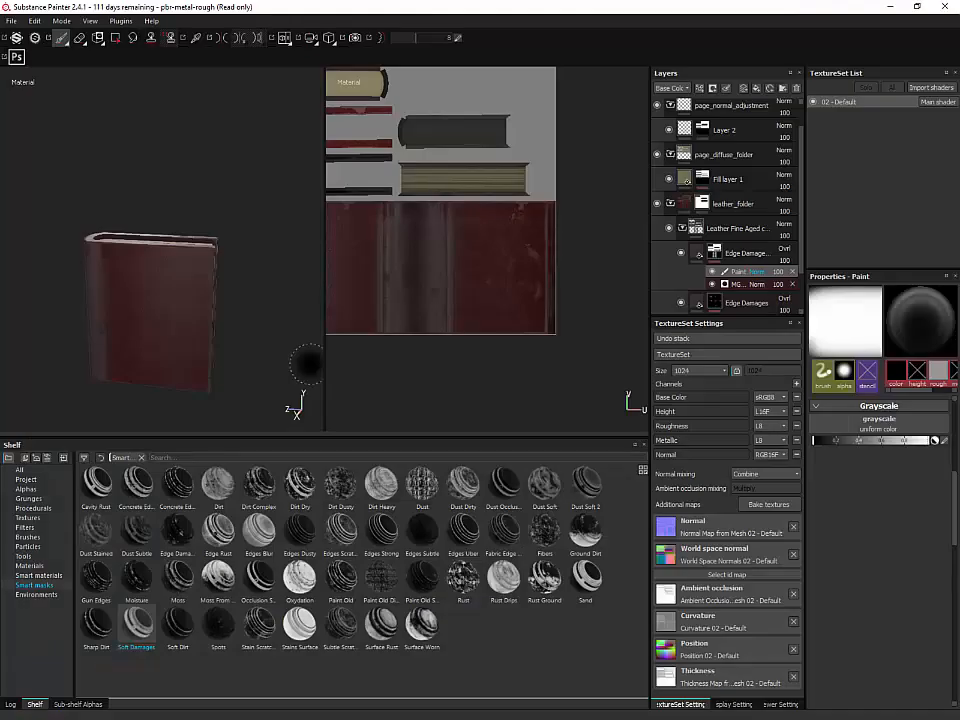
Step: Examine the wear on the textured book's cover, spine, corners and page edges from all sides in Substance Painter
{"action": "left_click_drag", "start_coordinate": [268, 321], "coordinate": [330, 290], "text": "alt"}
{"action": "right_click_drag", "start_coordinate": [267, 255], "coordinate": [270, 440], "text": "alt"}
{"action": "mouse_move", "coordinate": [270, 440]}
{"action": "left_mouse_down", "text": "alt"}
{"action": "mouse_move", "coordinate": [301, 393]}
{"action": "mouse_move", "coordinate": [335, 397]}
{"action": "mouse_move", "coordinate": [299, 404]}
{"action": "left_mouse_up", "text": "alt"}
{"action": "left_click_drag", "start_coordinate": [150, 268], "coordinate": [178, 396], "text": "alt"}
{"action": "left_click_drag", "start_coordinate": [189, 332], "coordinate": [178, 300], "text": "alt"}
{"action": "right_click_drag", "start_coordinate": [178, 300], "coordinate": [195, 245], "text": "alt"}
{"action": "left_click_drag", "start_coordinate": [217, 267], "coordinate": [240, 336], "text": "alt"}
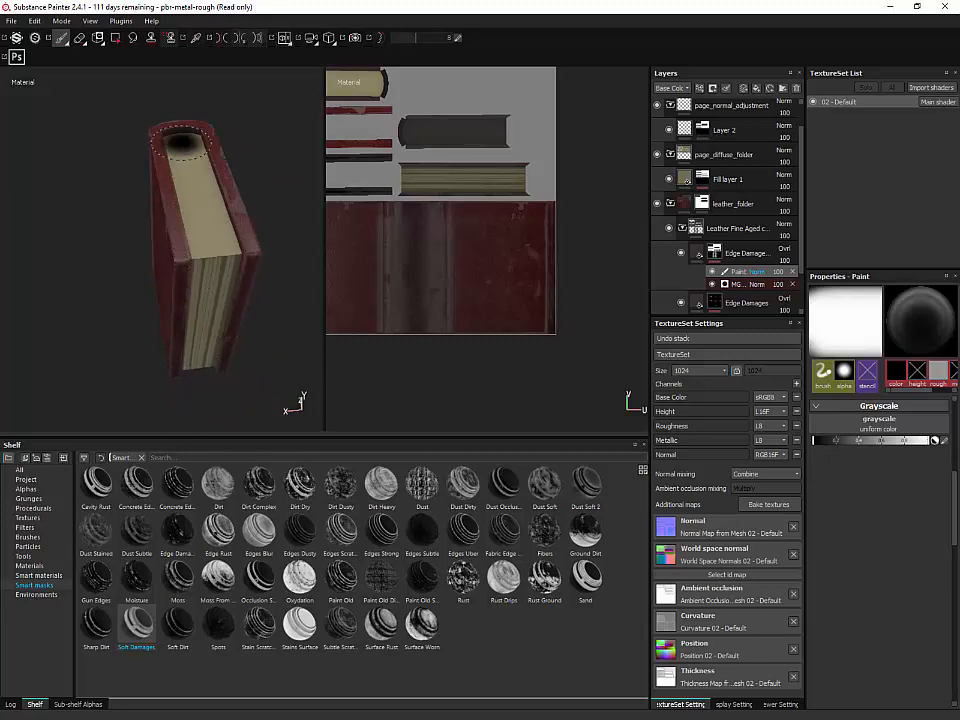
{"action": "mouse_move", "coordinate": [233, 275]}
{"action": "left_mouse_down", "text": "alt"}
{"action": "mouse_move", "coordinate": [214, 336]}
{"action": "mouse_move", "coordinate": [218, 308]}
{"action": "mouse_move", "coordinate": [197, 259]}
{"action": "mouse_move", "coordinate": [206, 251]}
{"action": "mouse_move", "coordinate": [249, 371]}
{"action": "mouse_move", "coordinate": [223, 336]}
{"action": "mouse_move", "coordinate": [240, 261]}
{"action": "mouse_move", "coordinate": [230, 306]}
{"action": "mouse_move", "coordinate": [270, 343]}
{"action": "mouse_move", "coordinate": [214, 279]}
{"action": "mouse_move", "coordinate": [225, 237]}
{"action": "left_mouse_up", "text": "alt"}
{"action": "left_click_drag", "start_coordinate": [238, 281], "coordinate": [198, 218], "text": "alt"}
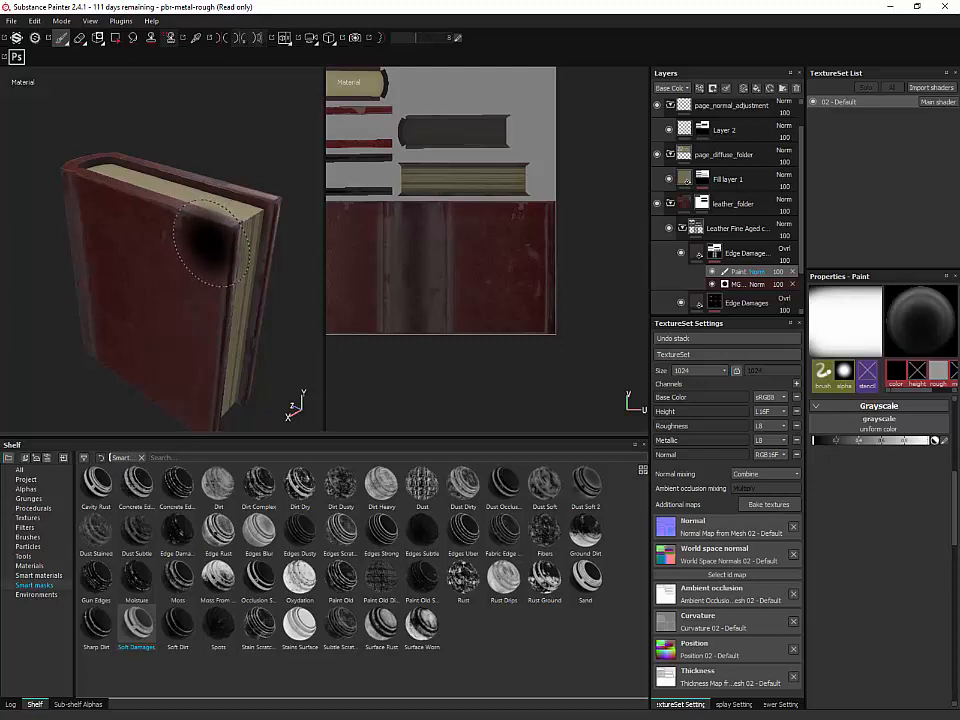
{"action": "left_click_drag", "start_coordinate": [212, 238], "coordinate": [300, 173], "text": "alt"}
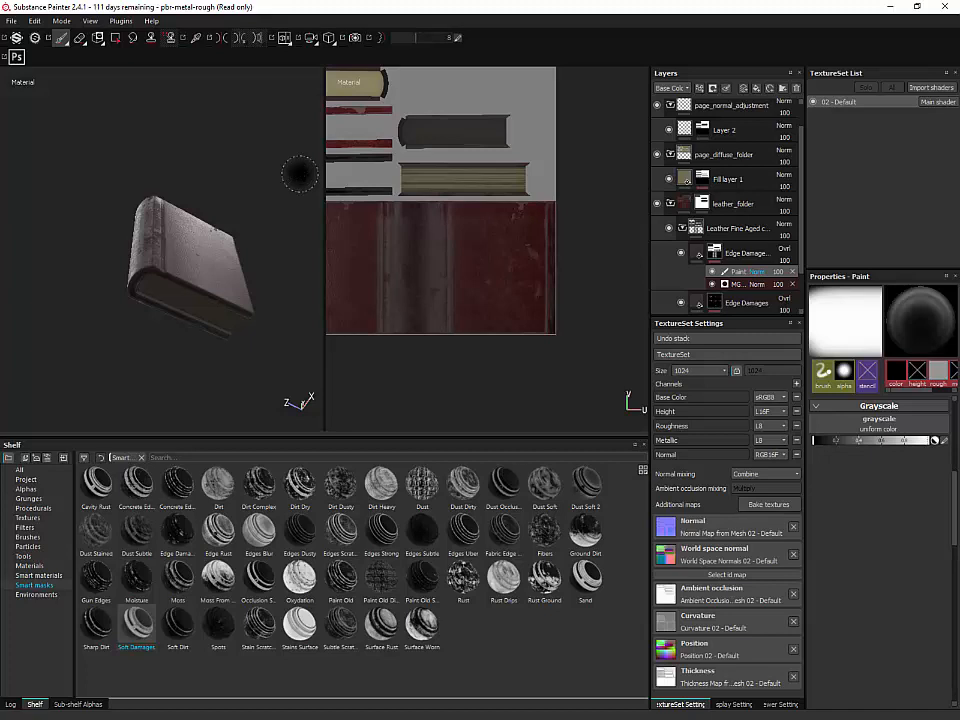
{"action": "mouse_move", "coordinate": [257, 176]}
{"action": "left_mouse_down", "text": "alt"}
{"action": "mouse_move", "coordinate": [272, 317]}
{"action": "mouse_move", "coordinate": [256, 374]}
{"action": "mouse_move", "coordinate": [257, 347]}
{"action": "left_mouse_up", "text": "alt"}
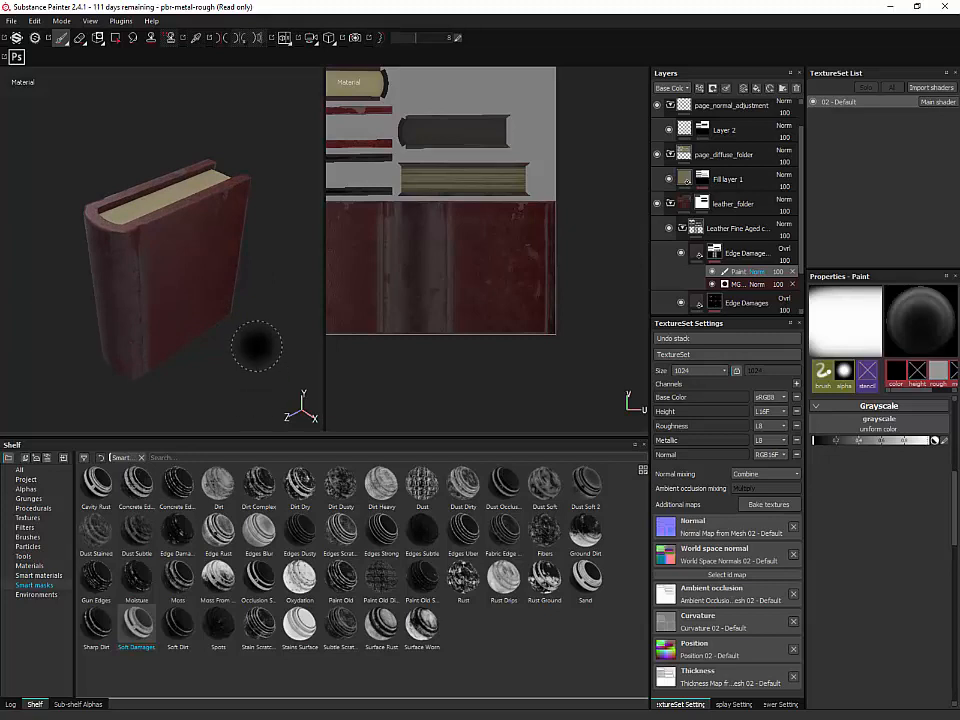
Step: Show the polygon wireframe with Polygon Fill and compare the book with the bottom Leather Fine Aged folder hidden and visible
{"action": "left_click_drag", "start_coordinate": [257, 347], "coordinate": [319, 332], "text": "alt"}
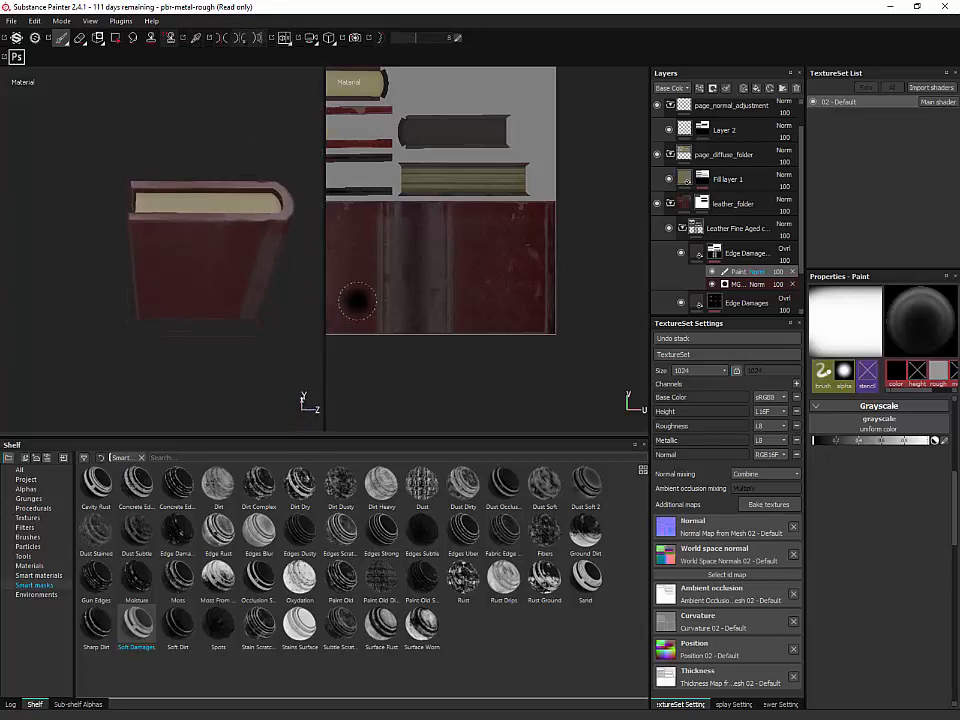
{"action": "middle_click_drag", "start_coordinate": [417, 261], "coordinate": [607, 405], "text": "alt"}
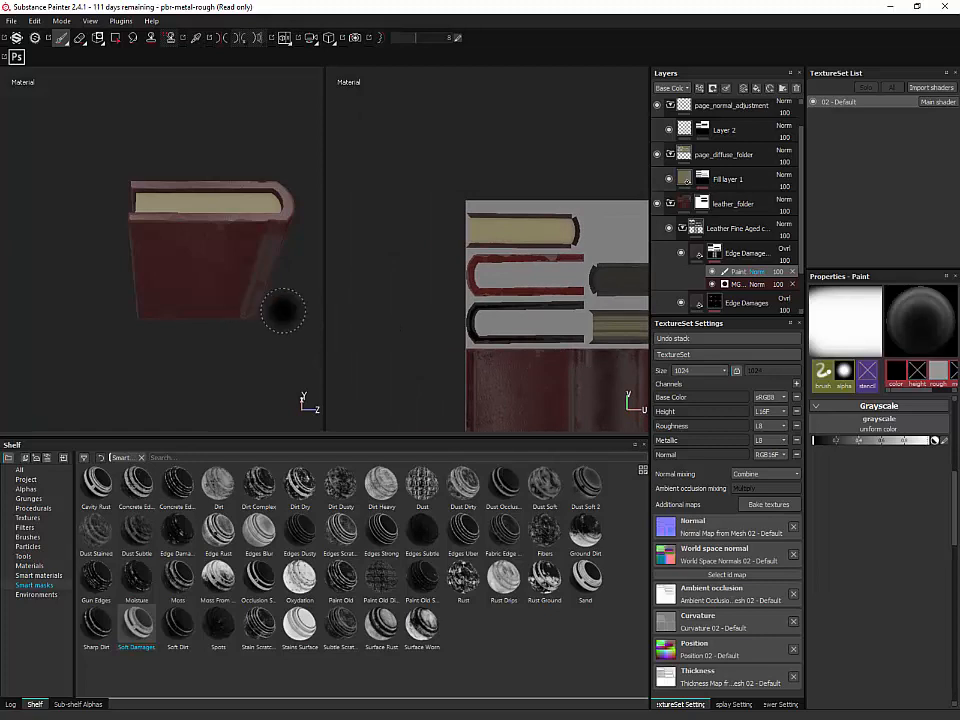
{"action": "left_click", "coordinate": [116, 38]}
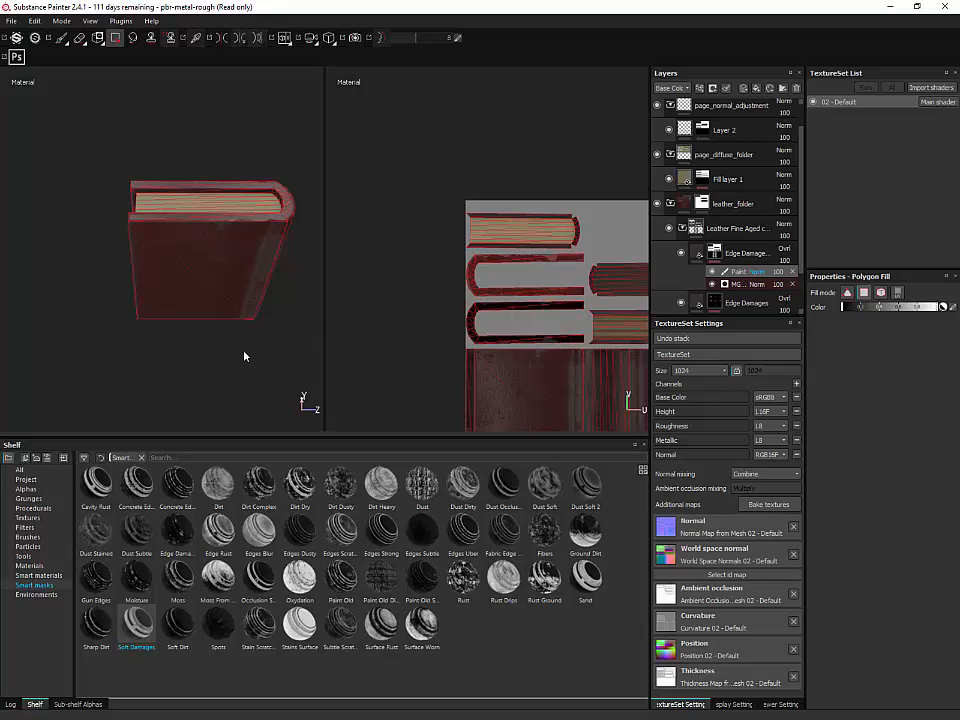
{"action": "left_click_drag", "start_coordinate": [244, 356], "coordinate": [527, 253], "text": "alt"}
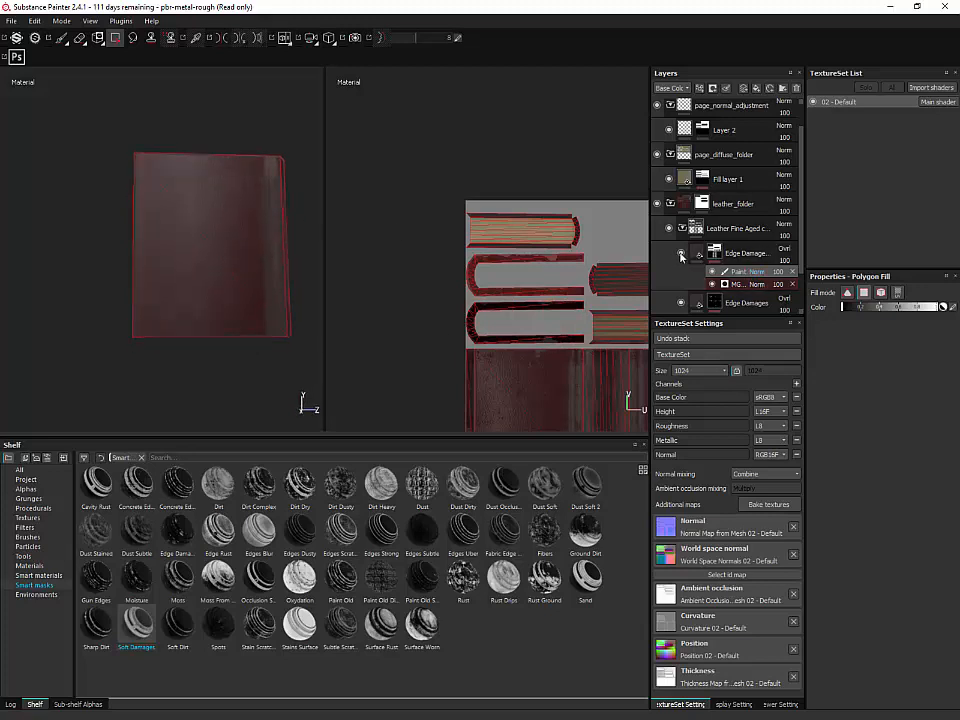
{"action": "middle_click_drag", "start_coordinate": [599, 289], "coordinate": [569, 289], "text": "alt"}
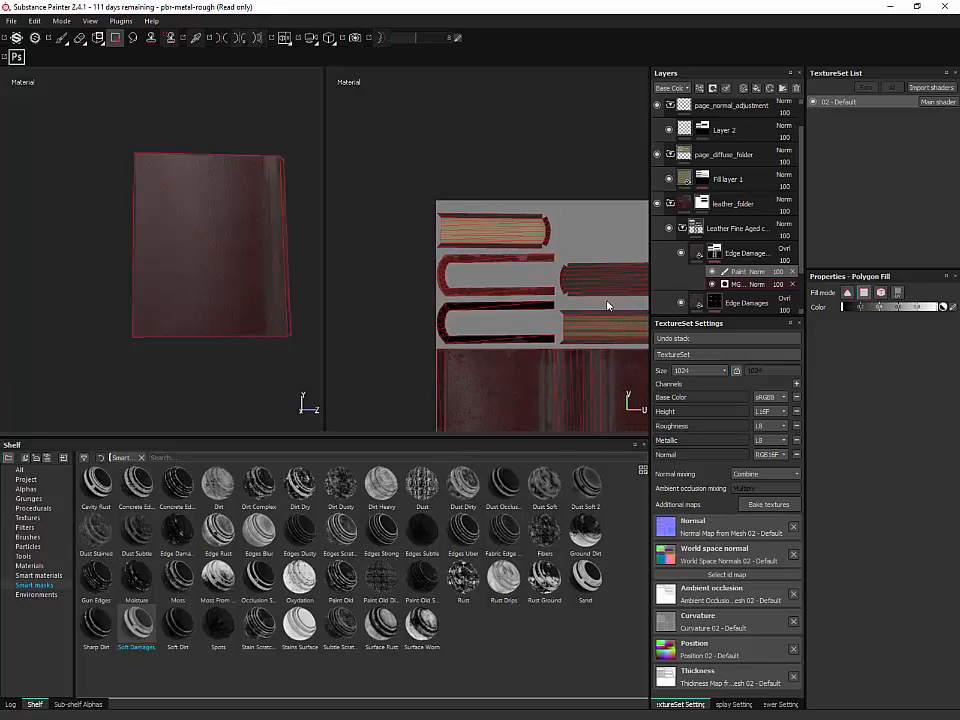
{"action": "scroll", "coordinate": [683, 270], "scroll_direction": "down", "scroll_amount": 2}
{"action": "left_click", "coordinate": [669, 302]}
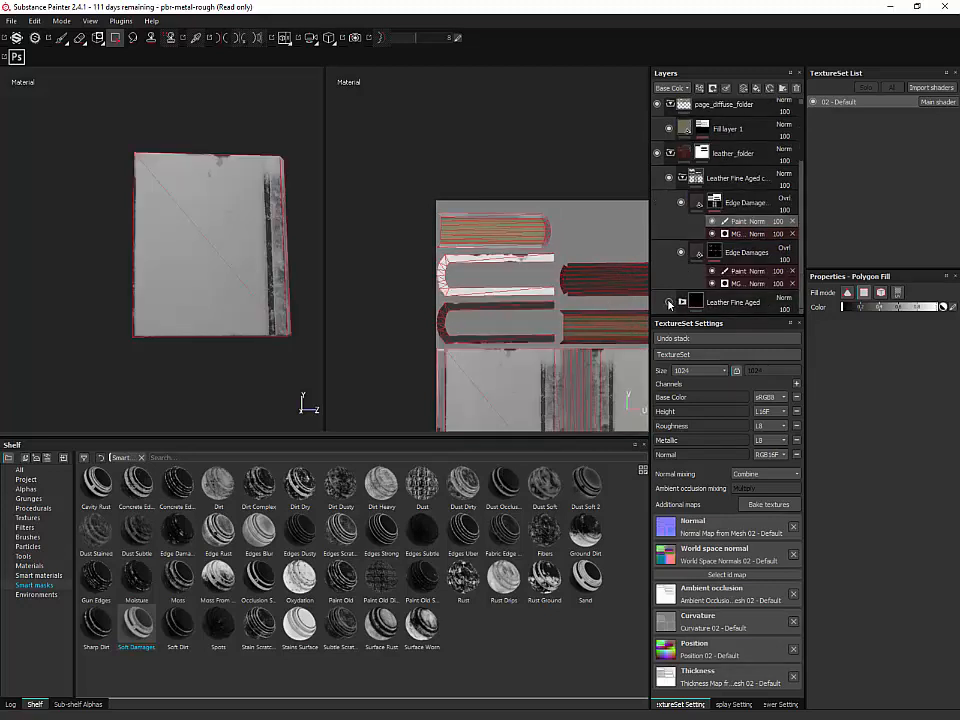
{"action": "left_click", "coordinate": [669, 302]}
{"action": "left_click", "coordinate": [669, 302]}
{"action": "left_click", "coordinate": [669, 302]}
{"action": "left_click", "coordinate": [669, 302]}
{"action": "left_click_drag", "start_coordinate": [266, 347], "coordinate": [305, 418], "text": "alt"}
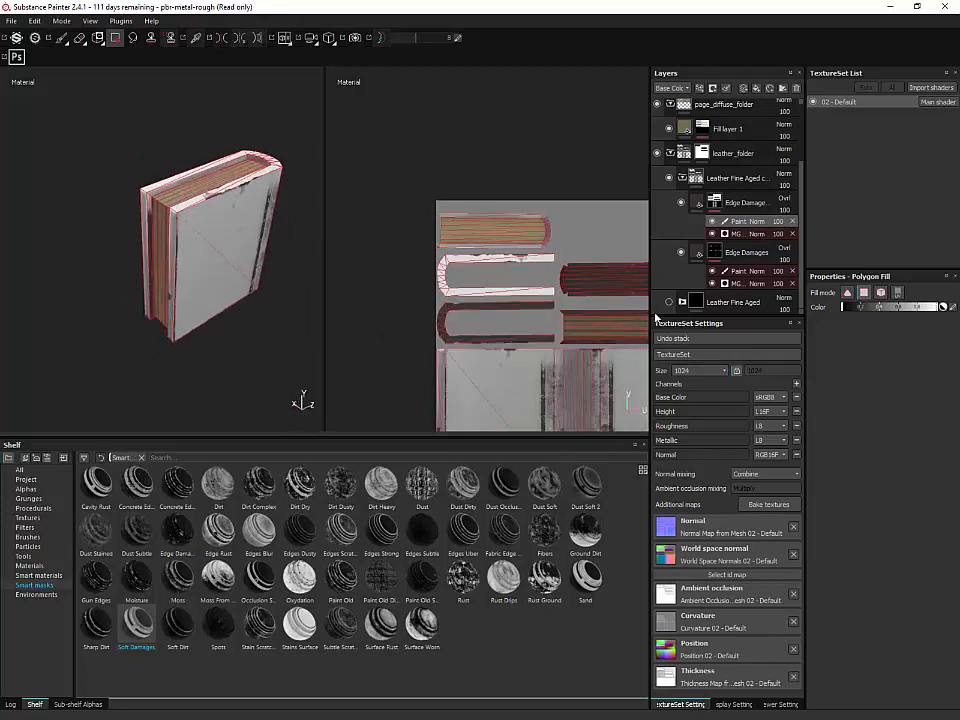
{"action": "left_click", "coordinate": [669, 302]}
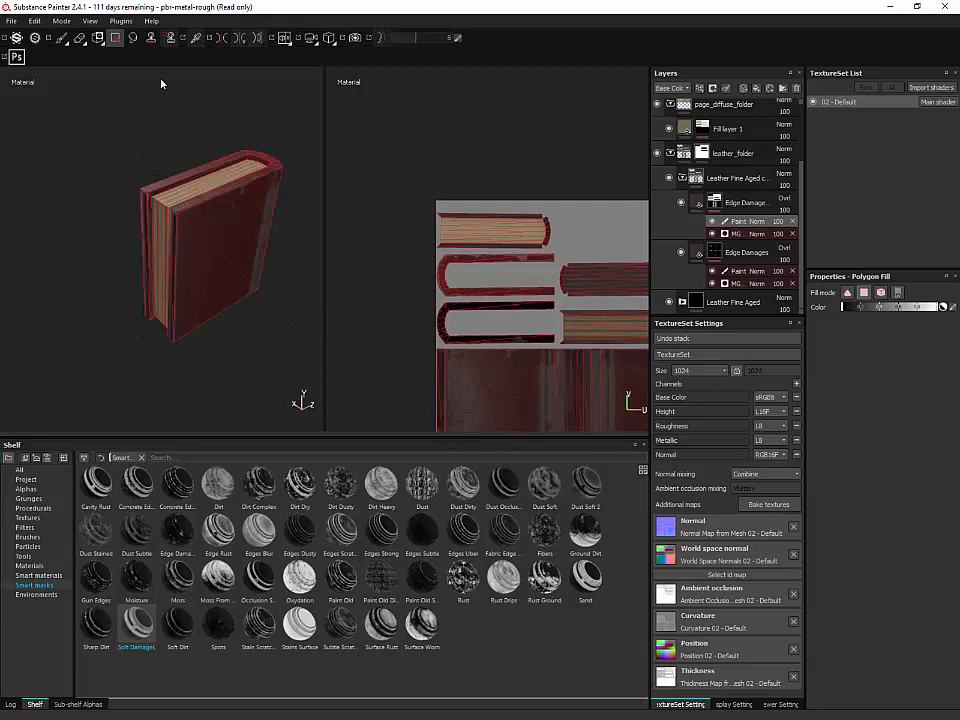
Step: Return to the paint brush and examine the leather on the book's cover and spine, ending straight on the spine
{"action": "left_click", "coordinate": [61, 38]}
{"action": "mouse_move", "coordinate": [92, 129]}
{"action": "left_mouse_down", "text": "alt"}
{"action": "mouse_move", "coordinate": [225, 214]}
{"action": "mouse_move", "coordinate": [255, 206]}
{"action": "mouse_move", "coordinate": [242, 283]}
{"action": "mouse_move", "coordinate": [251, 236]}
{"action": "mouse_move", "coordinate": [228, 230]}
{"action": "mouse_move", "coordinate": [272, 281]}
{"action": "mouse_move", "coordinate": [257, 251]}
{"action": "mouse_move", "coordinate": [289, 253]}
{"action": "left_mouse_up", "text": "alt"}
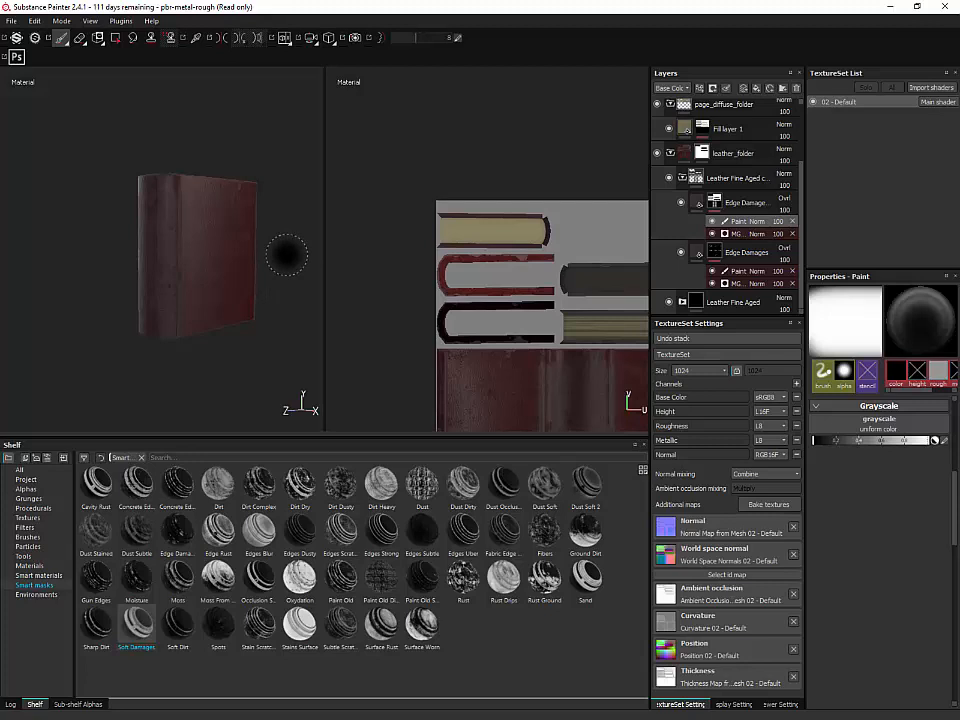
{"action": "mouse_move", "coordinate": [287, 258]}
{"action": "left_mouse_down", "text": "alt"}
{"action": "mouse_move", "coordinate": [296, 291]}
{"action": "mouse_move", "coordinate": [280, 340]}
{"action": "left_mouse_up", "text": "alt"}
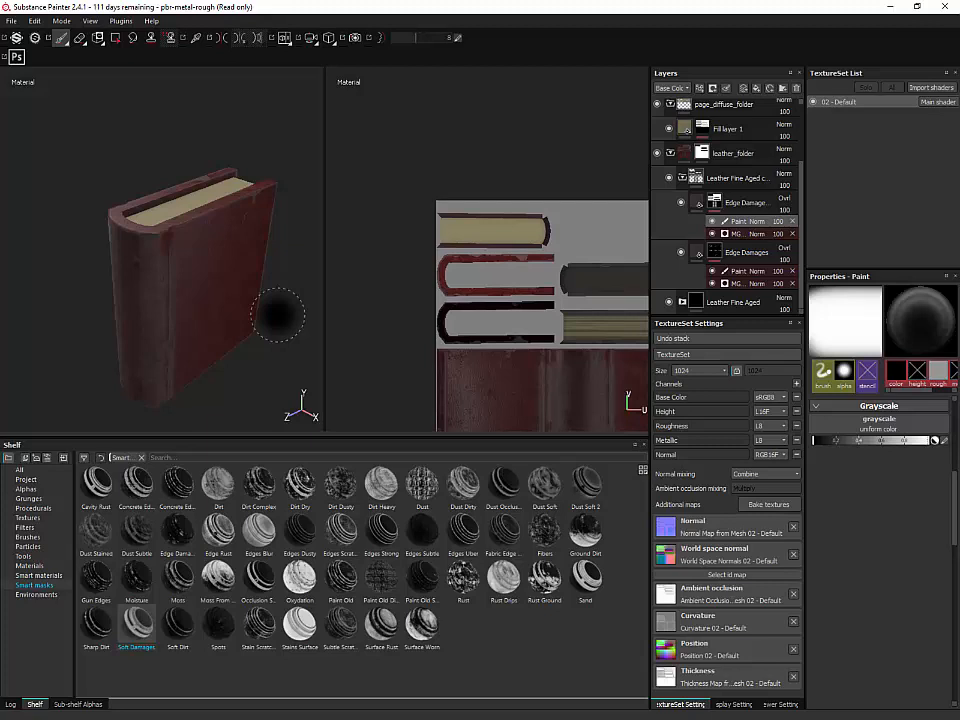
{"action": "left_click_drag", "start_coordinate": [278, 316], "coordinate": [296, 300], "text": "alt"}
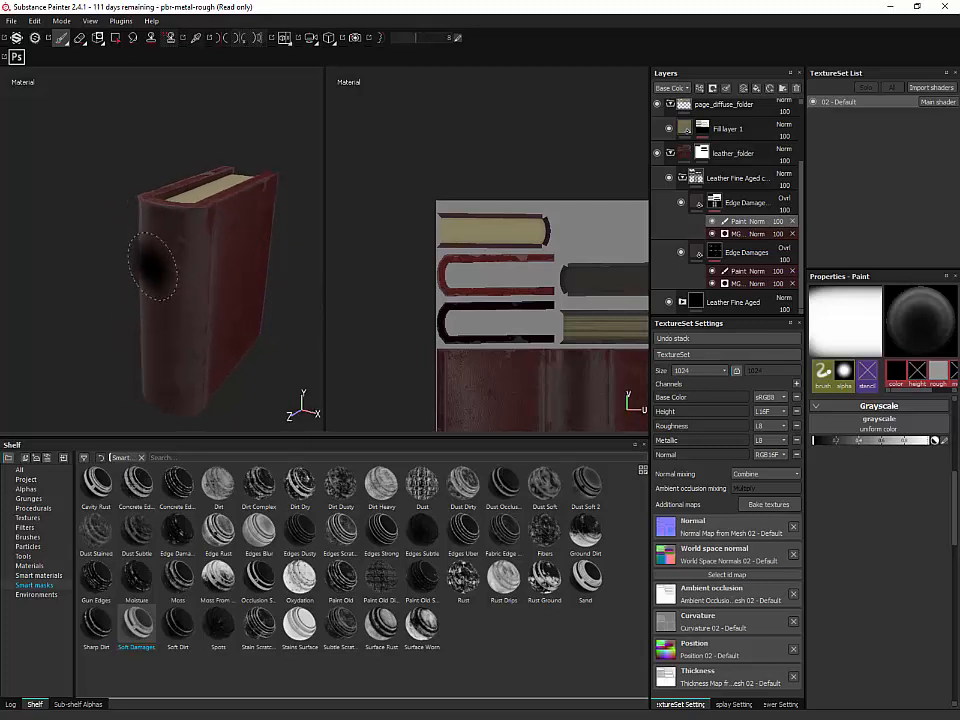
{"action": "mouse_move", "coordinate": [161, 279]}
{"action": "left_mouse_down", "text": "alt"}
{"action": "mouse_move", "coordinate": [199, 268]}
{"action": "mouse_move", "coordinate": [272, 283]}
{"action": "mouse_move", "coordinate": [278, 268]}
{"action": "left_mouse_up", "text": "alt"}
{"action": "middle_click_drag", "start_coordinate": [278, 268], "coordinate": [287, 268], "text": "alt"}
{"action": "right_click_drag", "start_coordinate": [290, 279], "coordinate": [203, 267], "text": "alt"}
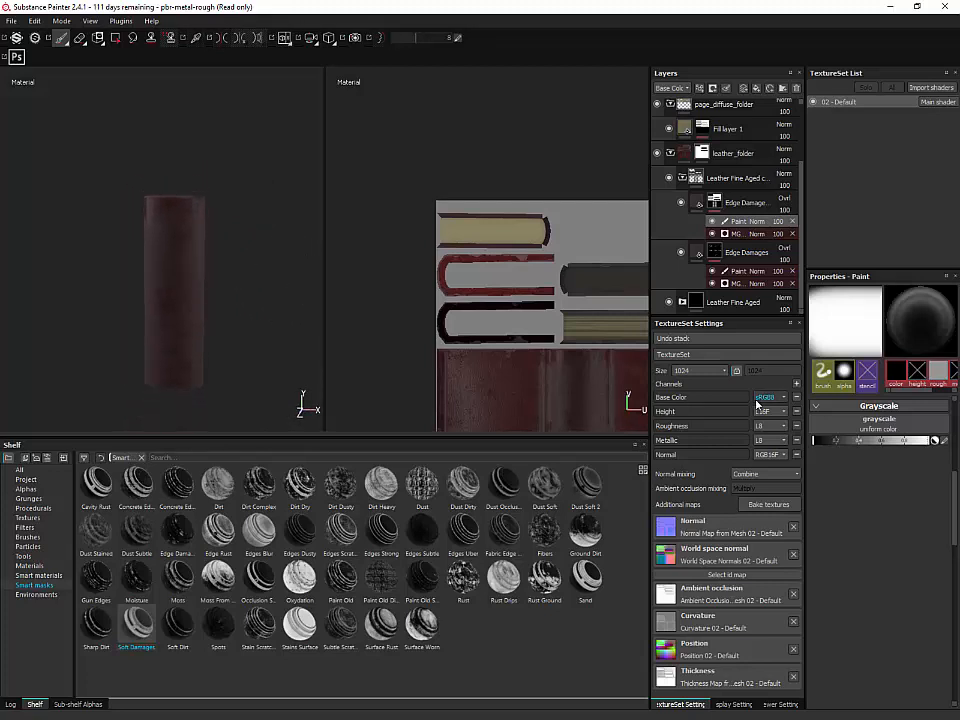
Step: Collapse the page and leather folders in the layer stack, reopen page_normal_adjustment and rename it normal
{"action": "scroll", "coordinate": [720, 195], "scroll_direction": "up", "scroll_amount": 3}
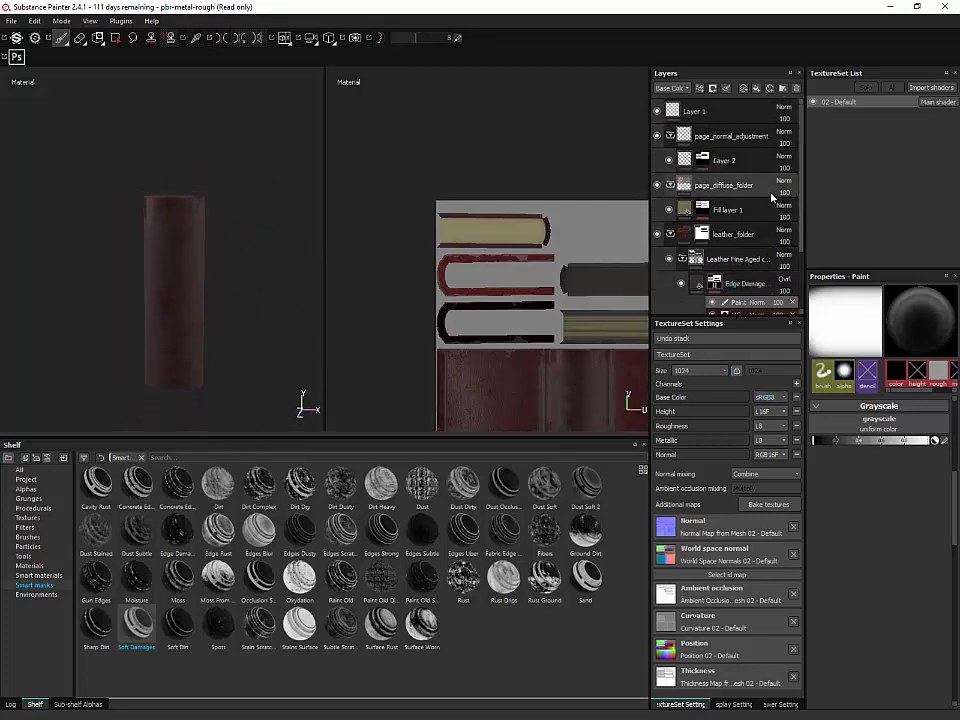
{"action": "left_click", "coordinate": [669, 136]}
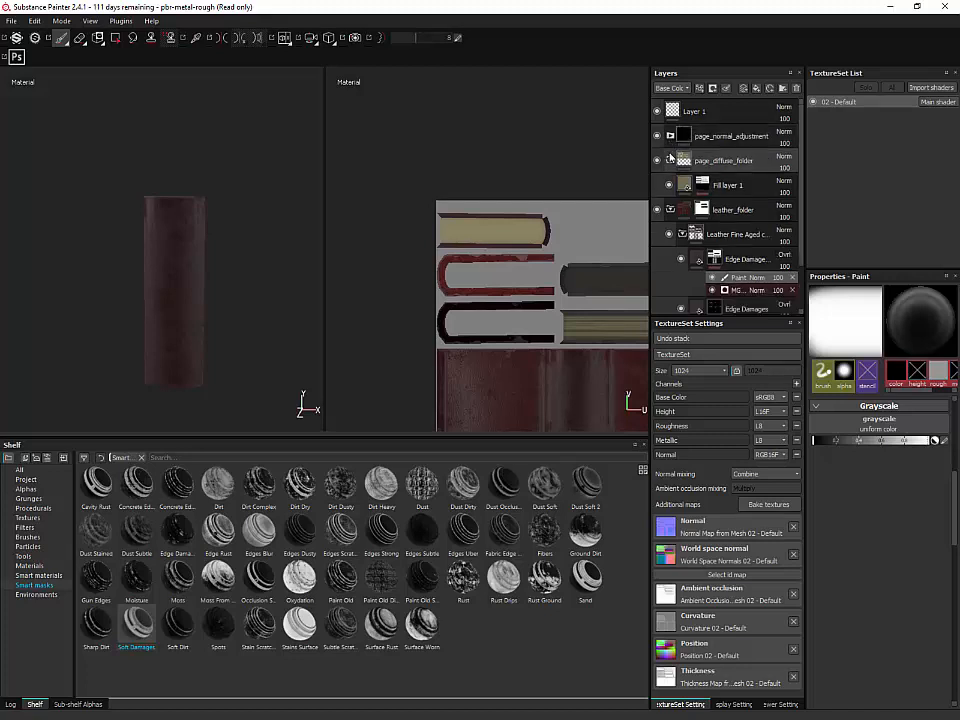
{"action": "left_click", "coordinate": [670, 160]}
{"action": "left_click", "coordinate": [670, 185]}
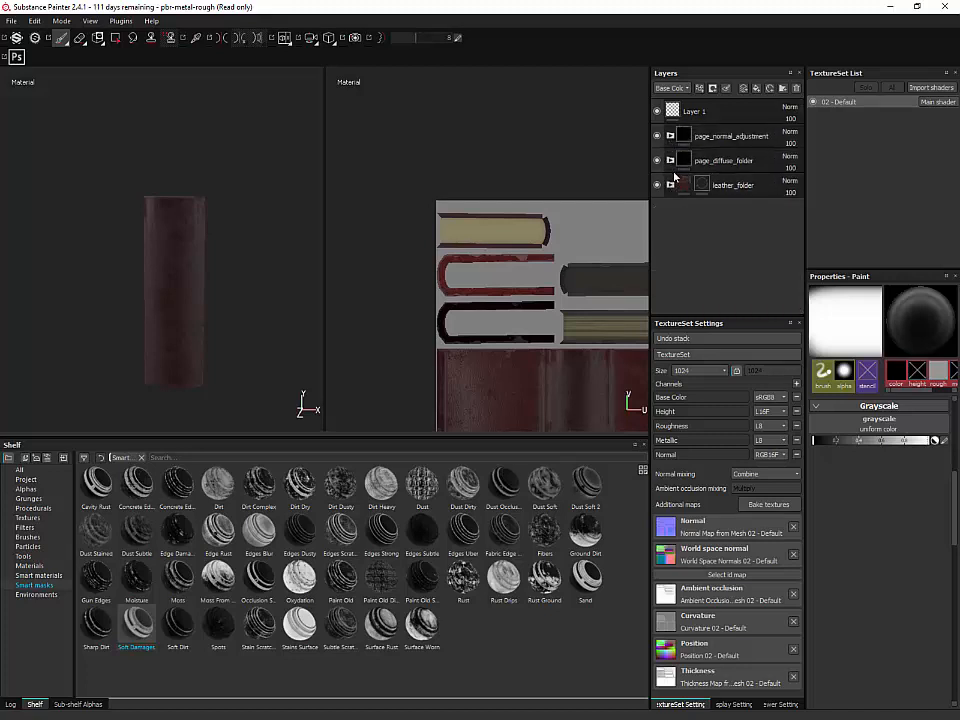
{"action": "left_click", "coordinate": [669, 136]}
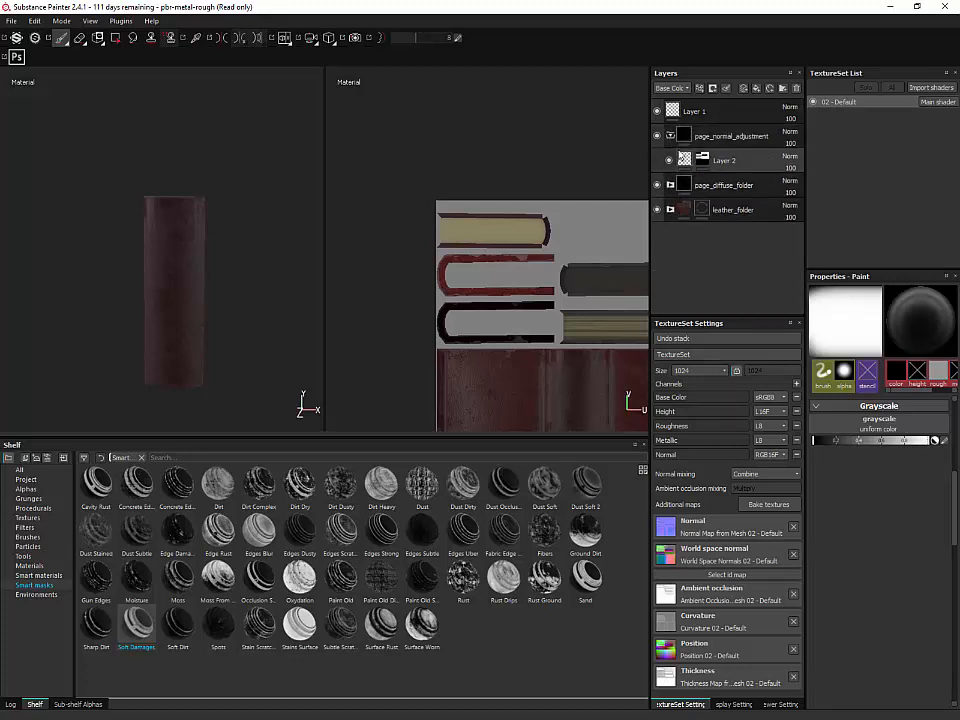
{"action": "double_click", "coordinate": [731, 136]}
{"action": "type", "text": "normal"}
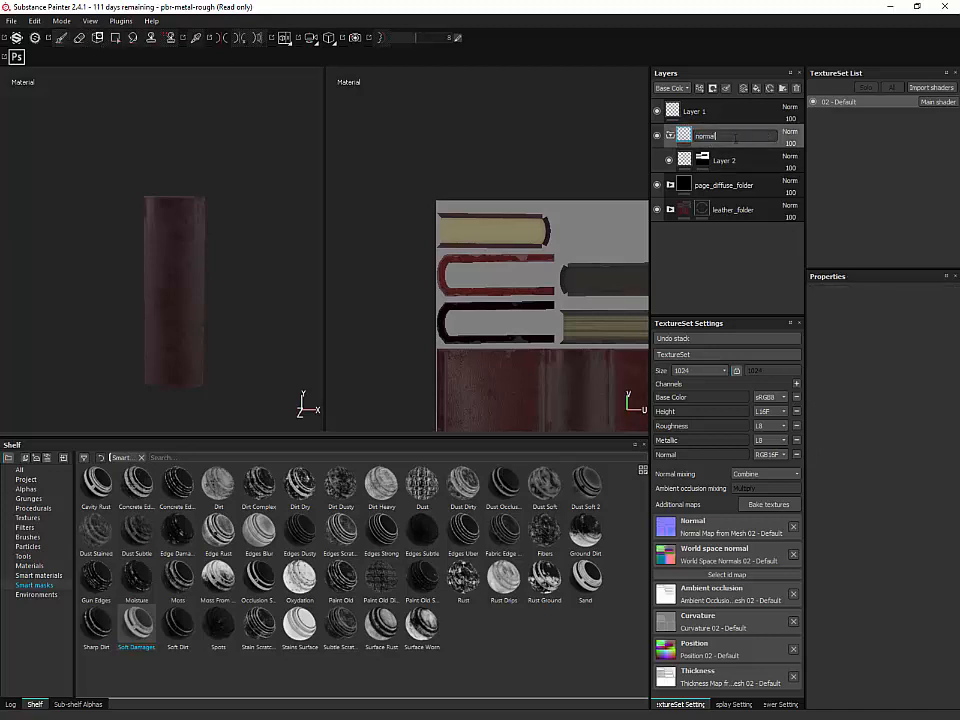
{"action": "key", "text": "Return"}
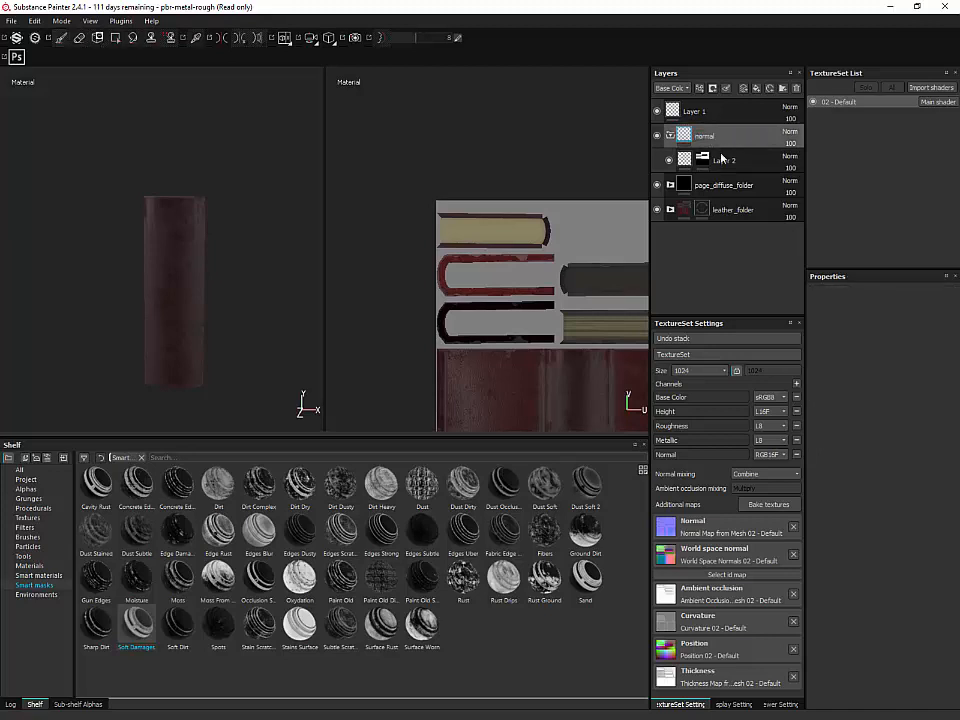
Step: Add a new paint layer above Layer 2 inside the normal folder and switch the layer stack to the Normal channel
{"action": "left_click", "coordinate": [720, 158]}
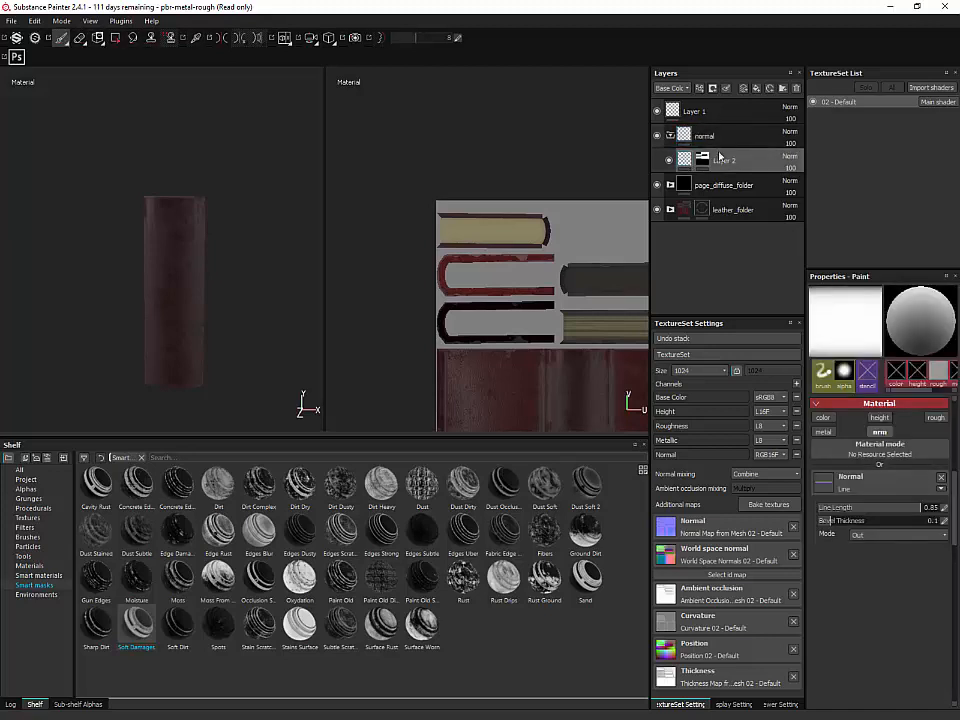
{"action": "left_click", "coordinate": [746, 90]}
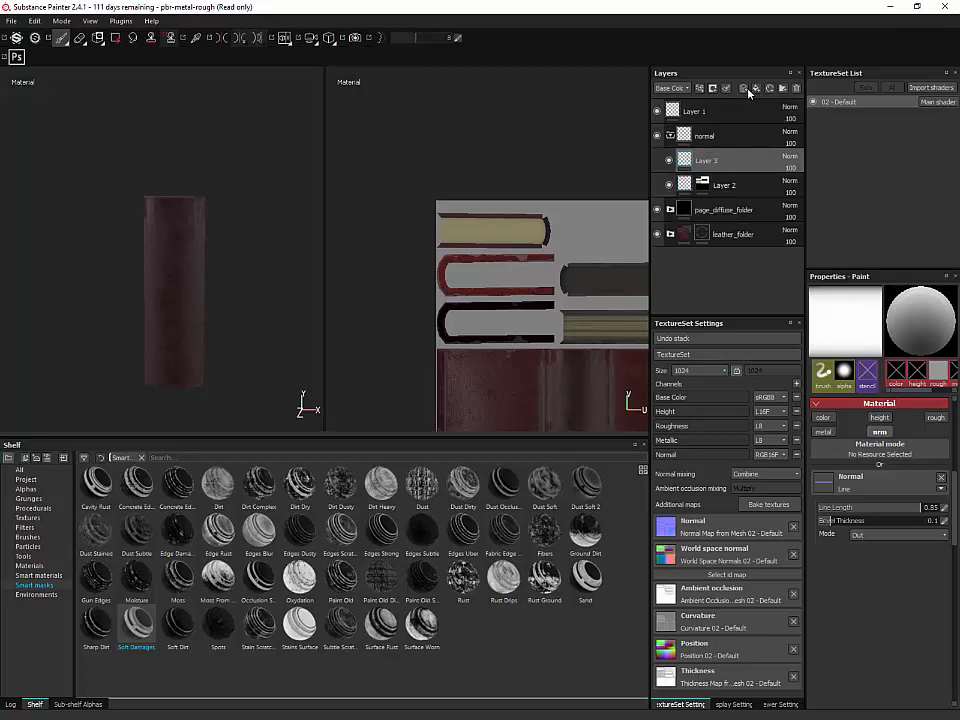
{"action": "key", "text": "ctrl+z"}
{"action": "left_click", "coordinate": [746, 90]}
{"action": "left_click", "coordinate": [675, 134]}
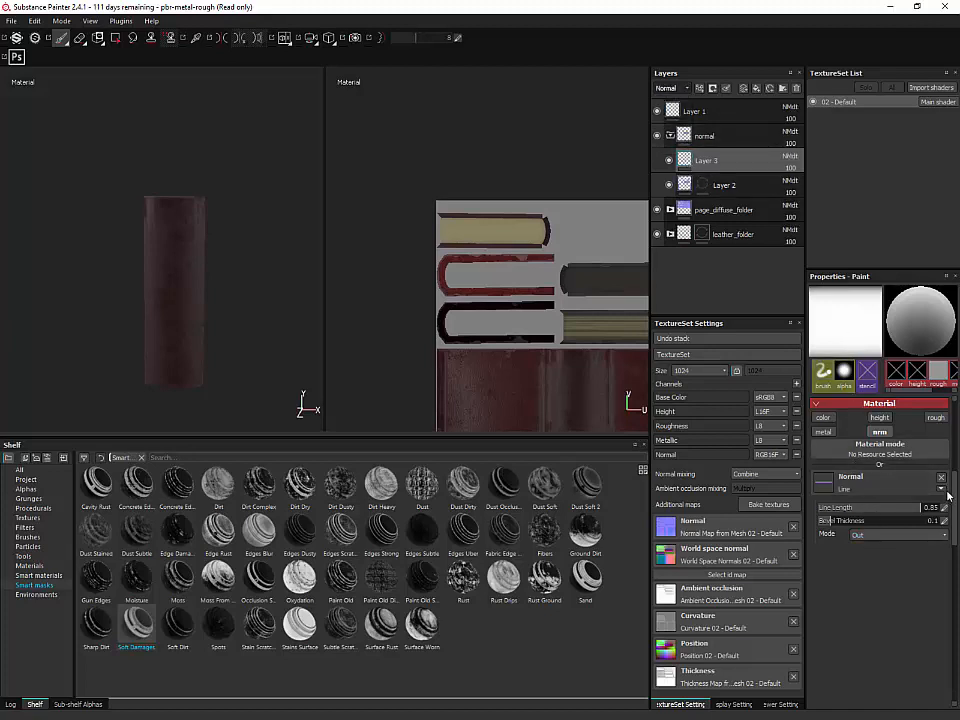
Step: Use the Capsule texture as the brush's normal, with capsule length 0.72, bevel thickness 0.64 and mode In
{"action": "left_click", "coordinate": [845, 480]}
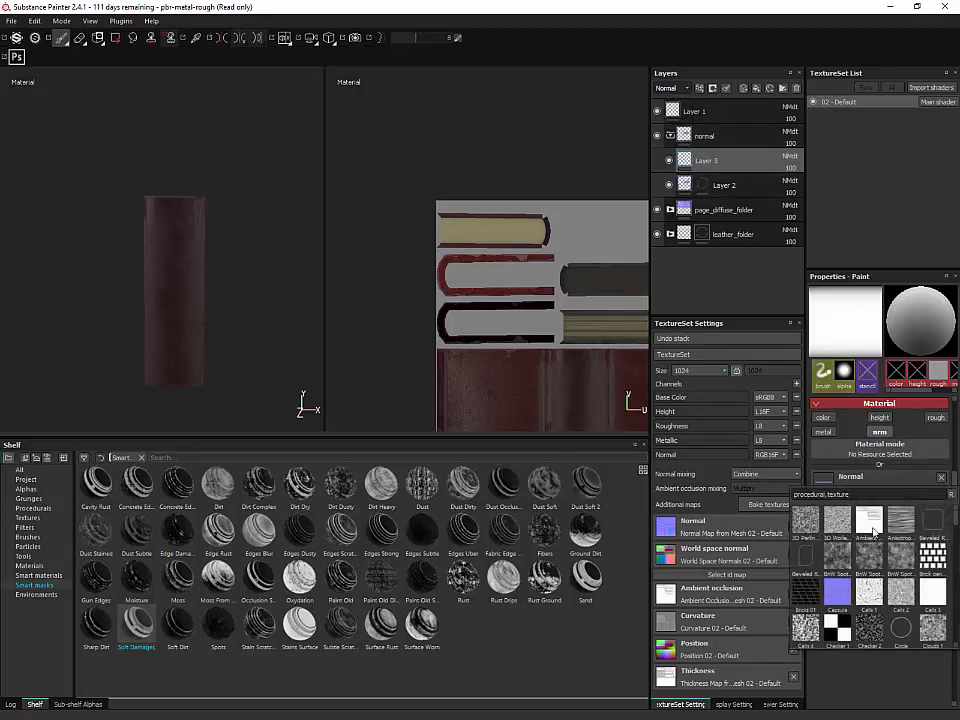
{"action": "scroll", "coordinate": [880, 553], "scroll_direction": "up", "scroll_amount": 5}
{"action": "scroll", "coordinate": [874, 562], "scroll_direction": "up", "scroll_amount": 3}
{"action": "left_click", "coordinate": [847, 583]}
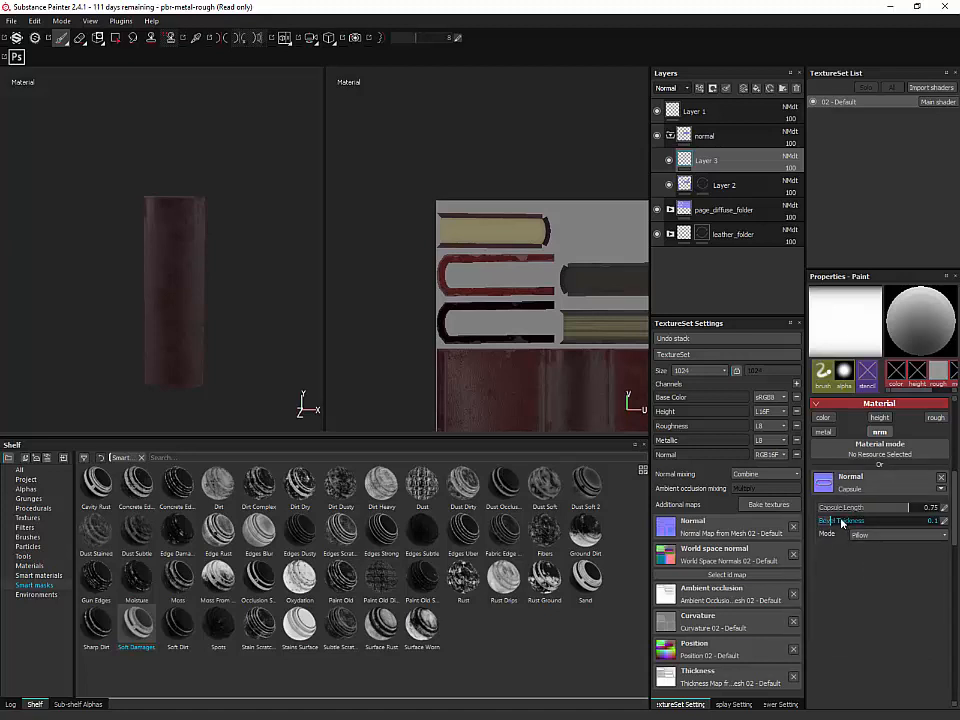
{"action": "left_click_drag", "start_coordinate": [848, 521], "coordinate": [906, 512]}
{"action": "left_click", "coordinate": [897, 535]}
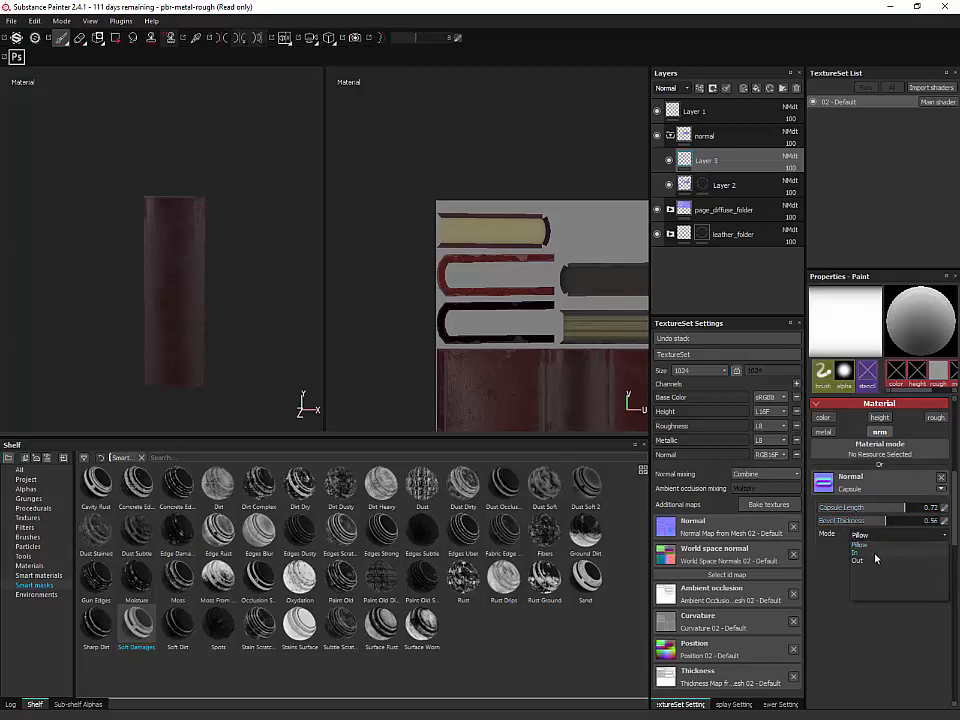
{"action": "left_click", "coordinate": [874, 553]}
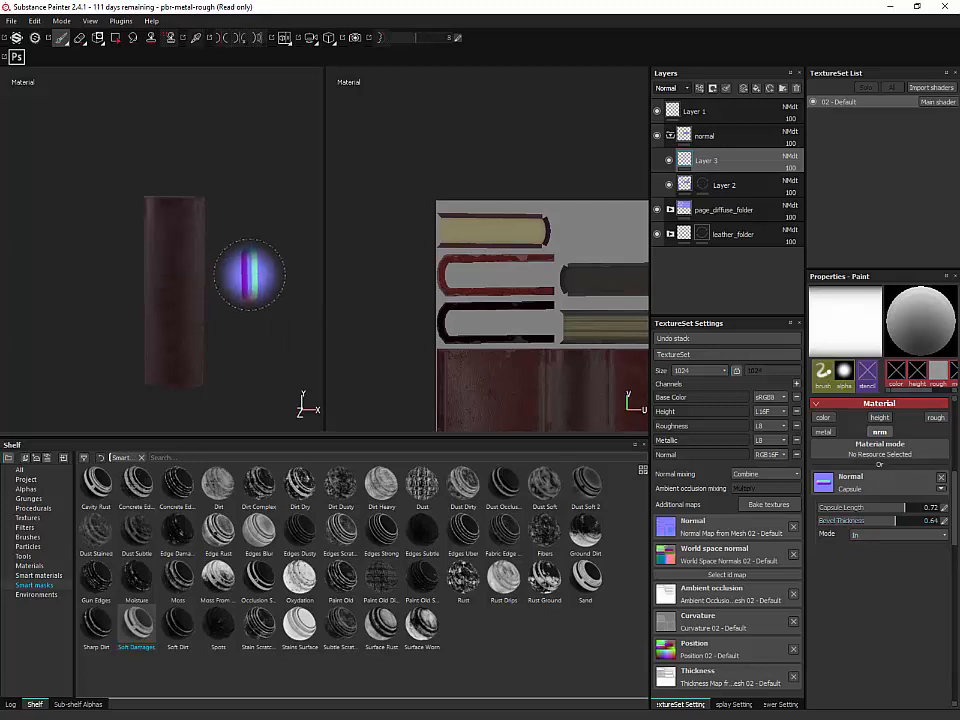
Step: Set the brush angle to 180 so the capsule shape lies horizontally
{"action": "left_click_drag", "start_coordinate": [249, 273], "coordinate": [300, 273], "text": "ctrl"}
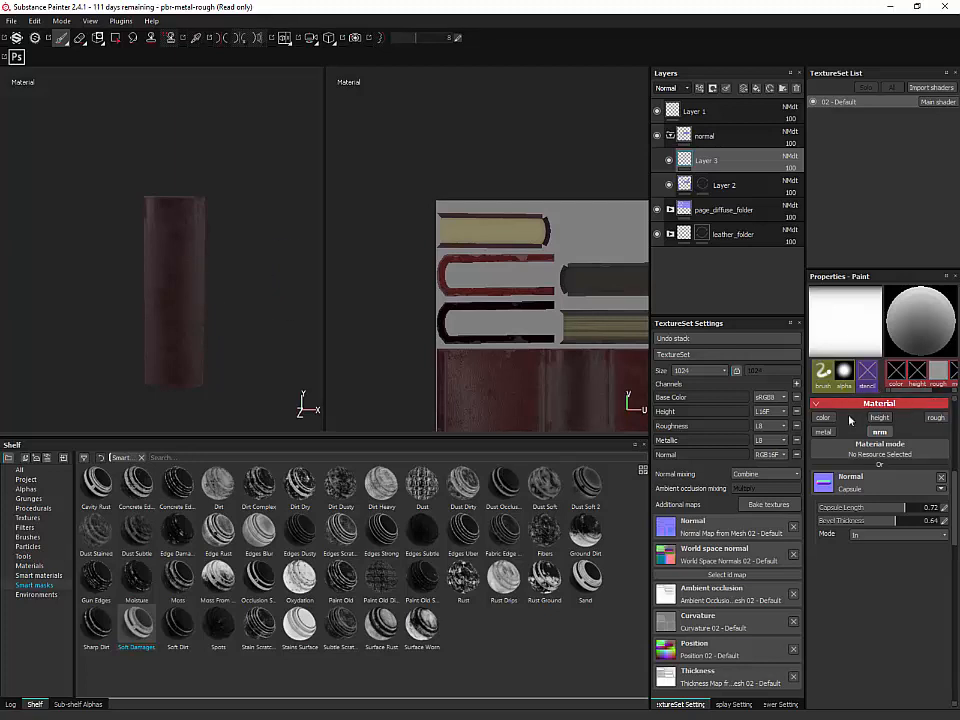
{"action": "left_click", "coordinate": [830, 377]}
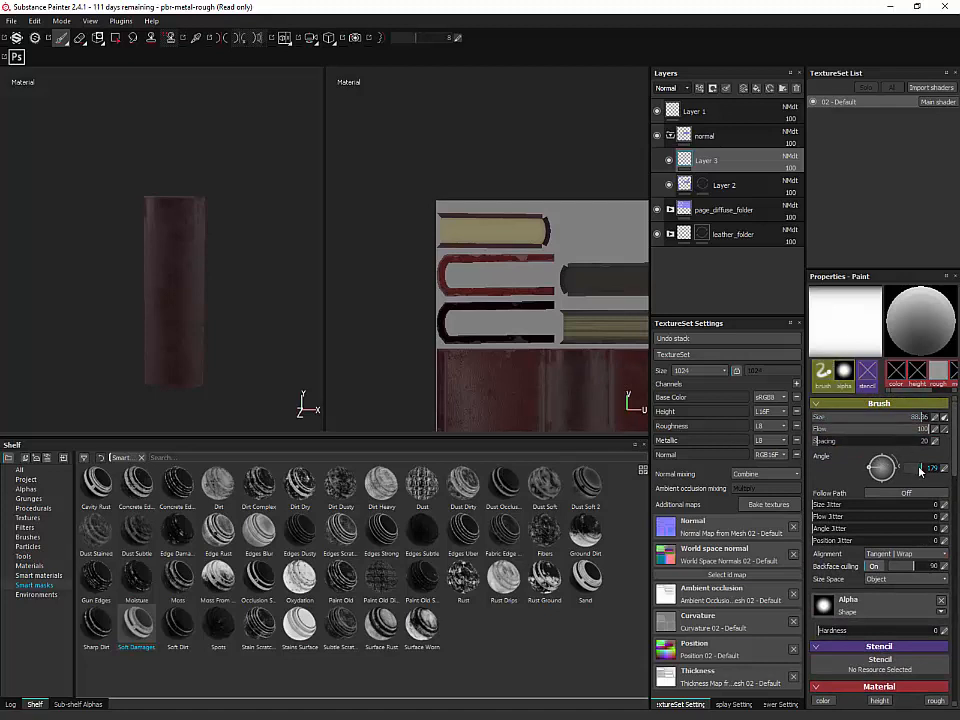
{"action": "left_click_drag", "start_coordinate": [918, 471], "coordinate": [914, 464]}
{"action": "left_click_drag", "start_coordinate": [922, 469], "coordinate": [930, 474]}
{"action": "left_click", "coordinate": [945, 469]}
{"action": "type", "text": "180"}
{"action": "key", "text": "Return"}
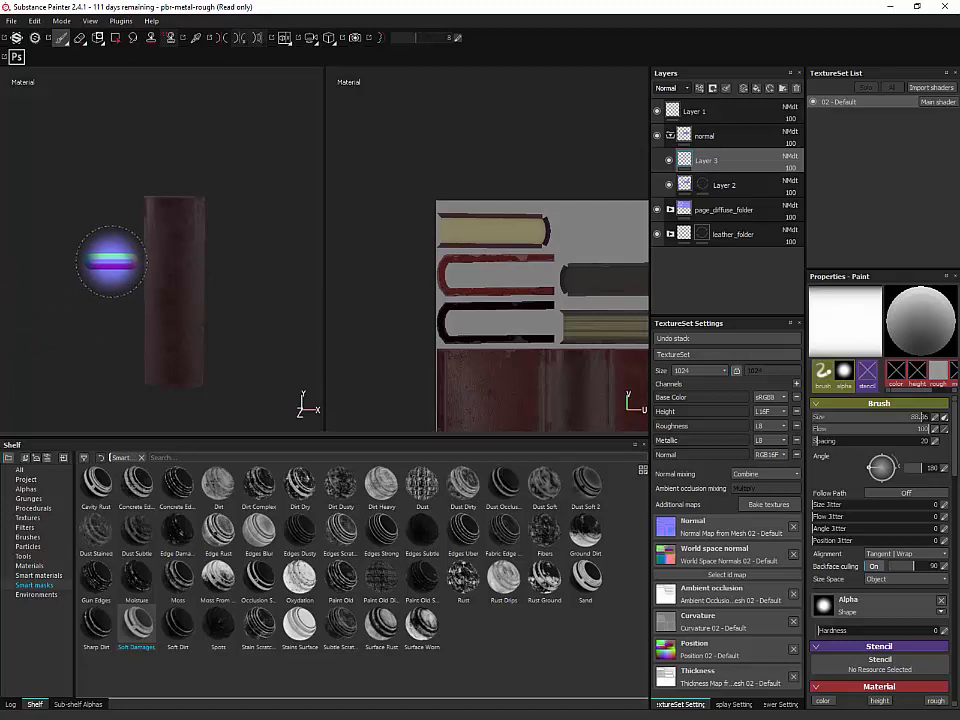
Step: Try painting a straight capsule normal band across the upper part of the book's spine
{"action": "key", "text": "shift"}
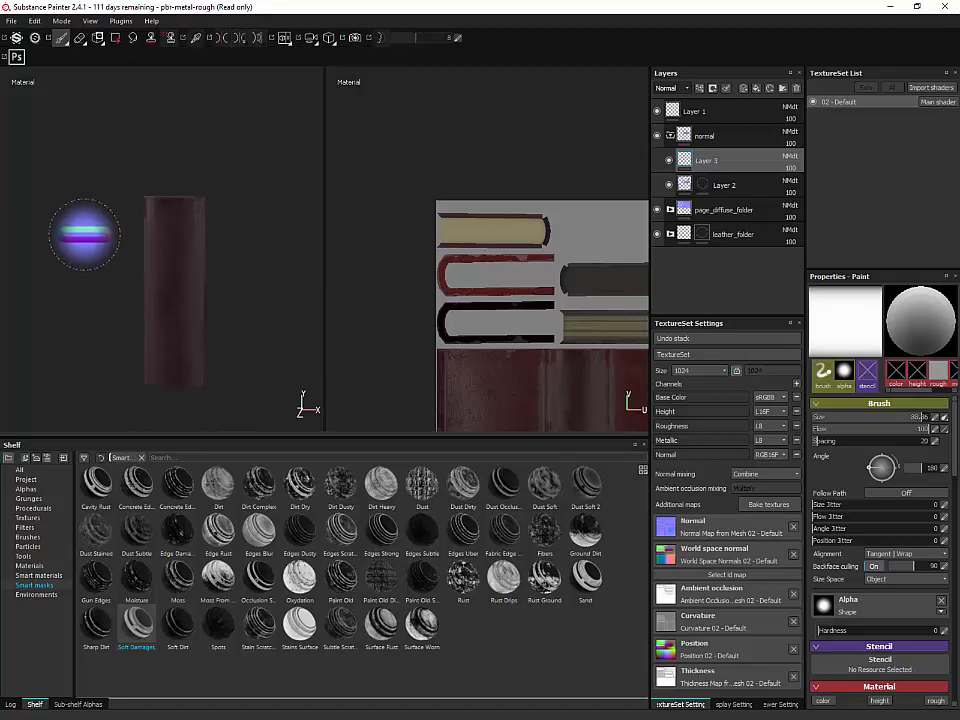
{"action": "left_click", "coordinate": [257, 240], "text": "shift"}
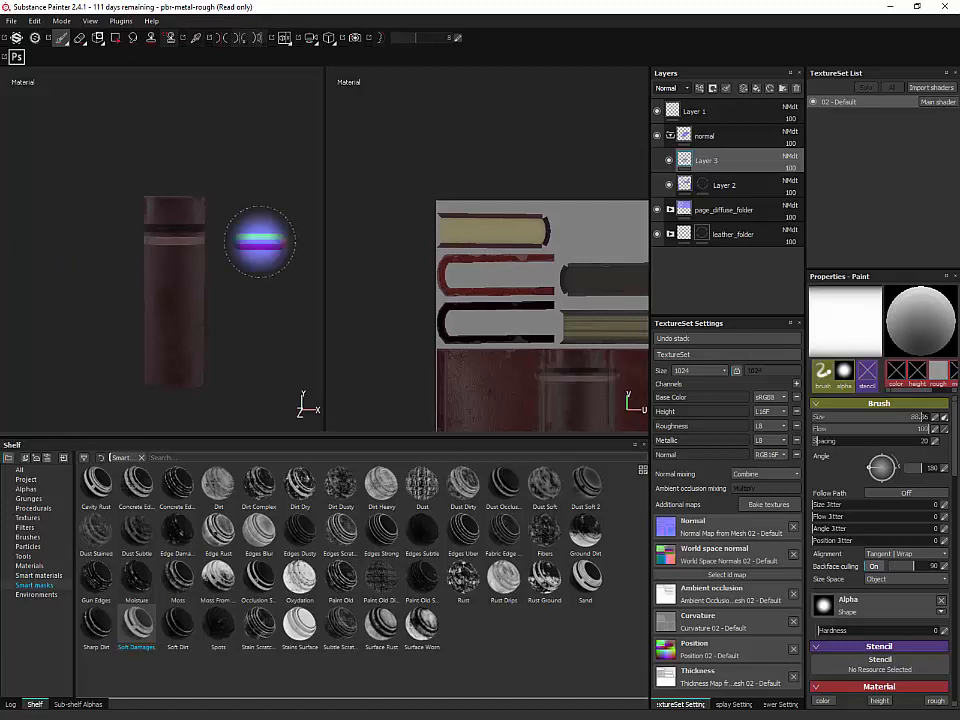
{"action": "left_click_drag", "start_coordinate": [261, 251], "coordinate": [450, 268], "text": "alt"}
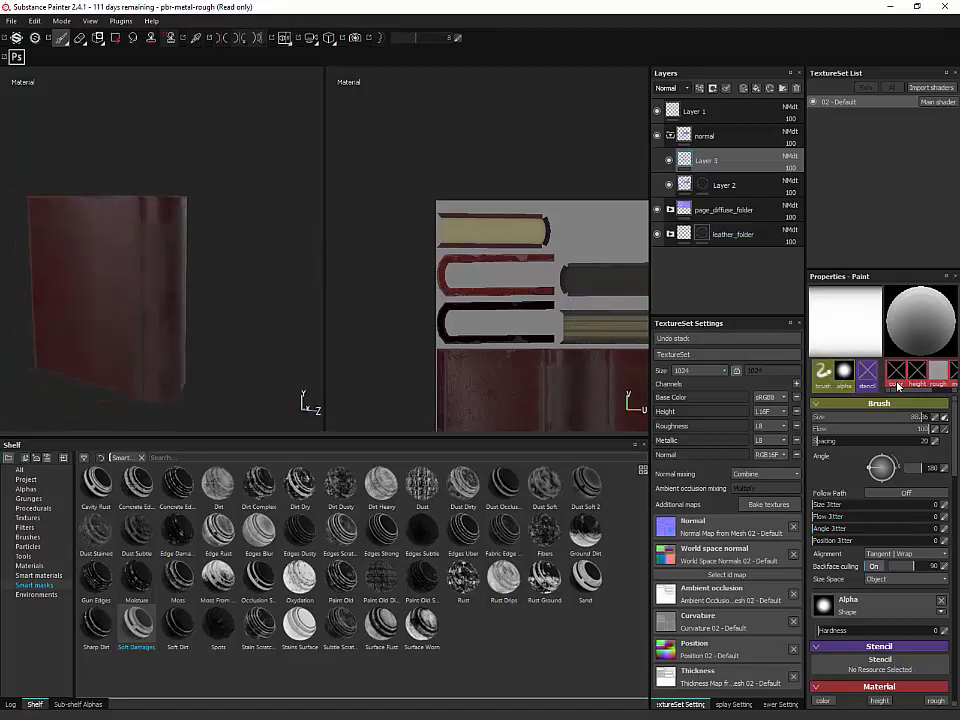
Step: Change the Capsule normal's mode to Out
{"action": "scroll", "coordinate": [900, 560], "scroll_direction": "down", "scroll_amount": 4}
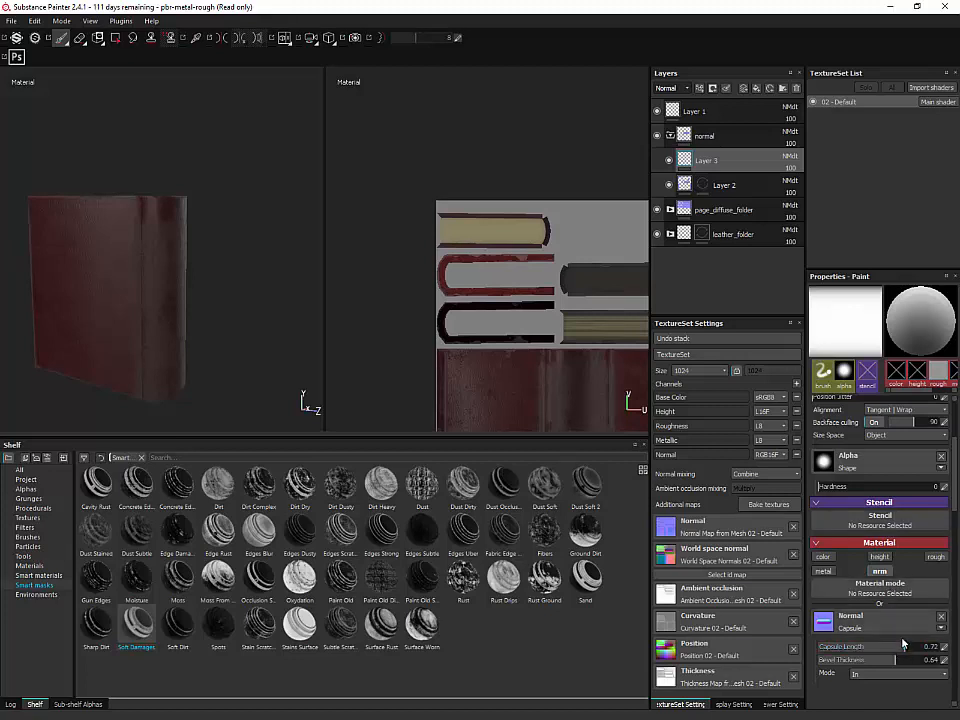
{"action": "left_click", "coordinate": [876, 674]}
{"action": "left_click", "coordinate": [860, 628]}
Step: Paint three straight horizontal raised bands across the book's spine, spaced from its upper part down to near its lower end
{"action": "left_click_drag", "start_coordinate": [233, 295], "coordinate": [193, 285], "text": "alt"}
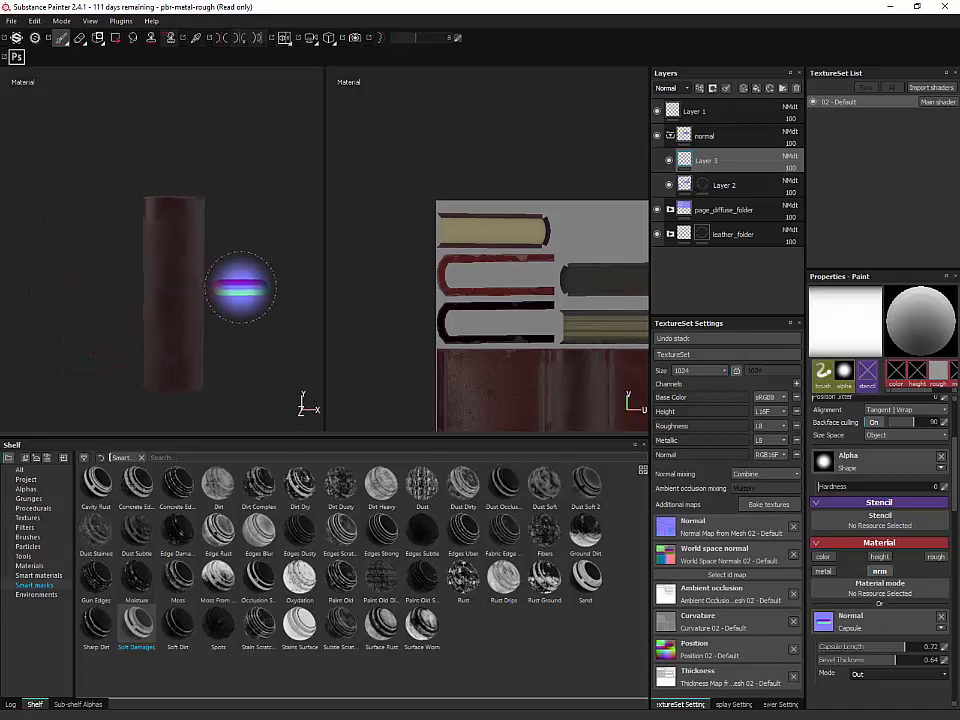
{"action": "left_click", "coordinate": [825, 375]}
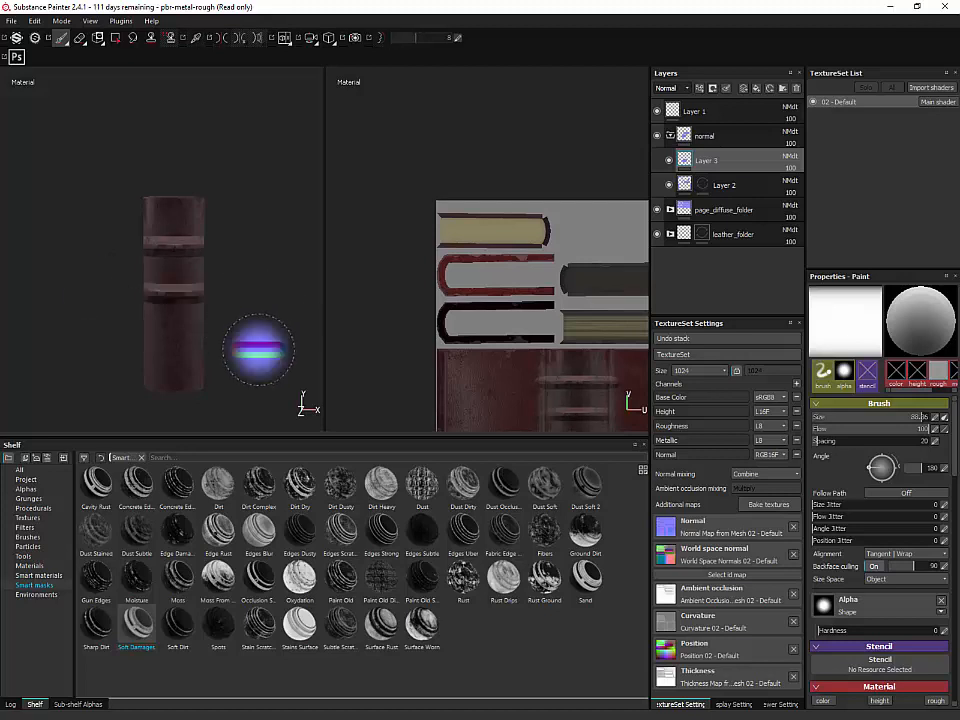
{"action": "key", "text": "shift"}
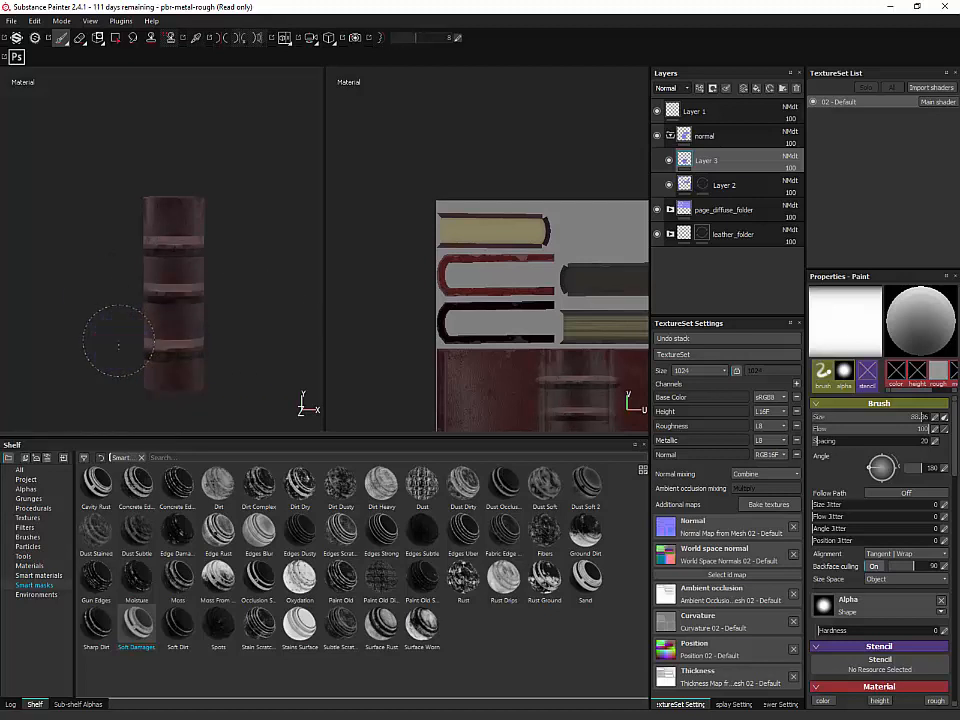
{"action": "mouse_move", "coordinate": [251, 317]}
{"action": "left_mouse_down", "text": "alt"}
{"action": "mouse_move", "coordinate": [310, 336]}
{"action": "mouse_move", "coordinate": [249, 317]}
{"action": "mouse_move", "coordinate": [249, 377]}
{"action": "mouse_move", "coordinate": [231, 294]}
{"action": "mouse_move", "coordinate": [289, 268]}
{"action": "mouse_move", "coordinate": [289, 246]}
{"action": "mouse_move", "coordinate": [270, 253]}
{"action": "left_mouse_up", "text": "alt"}
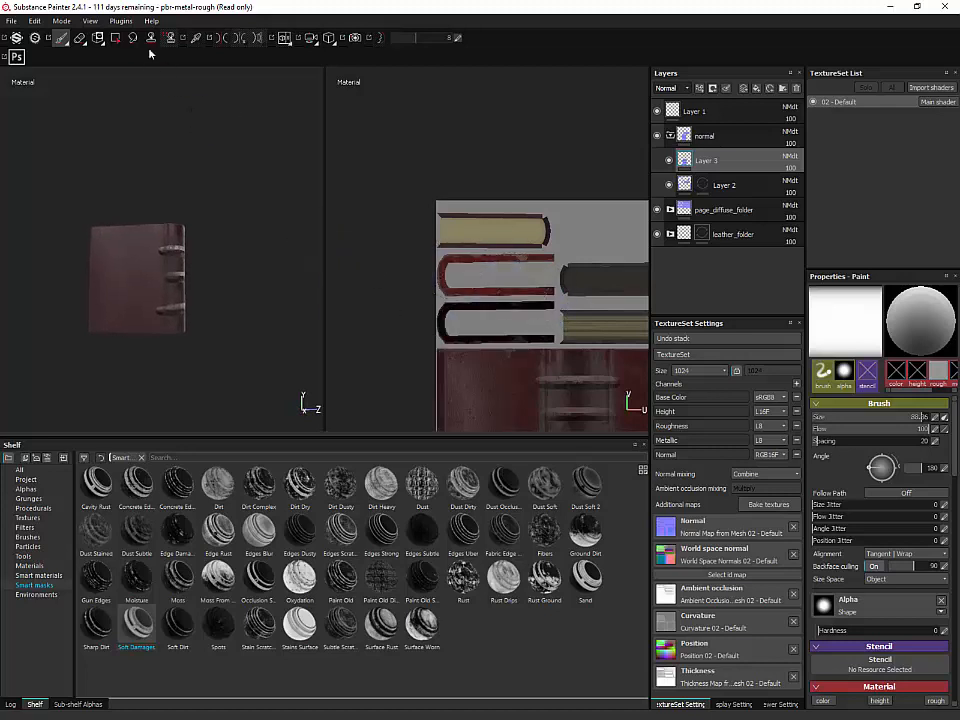
{"action": "left_click", "coordinate": [115, 37]}
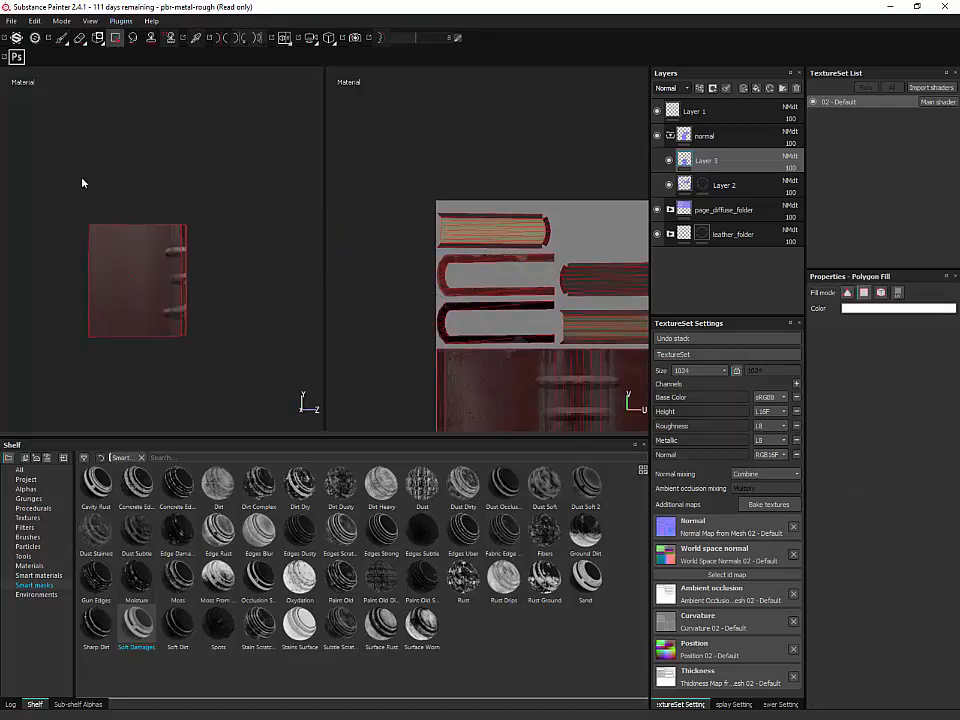
{"action": "left_click", "coordinate": [148, 330]}
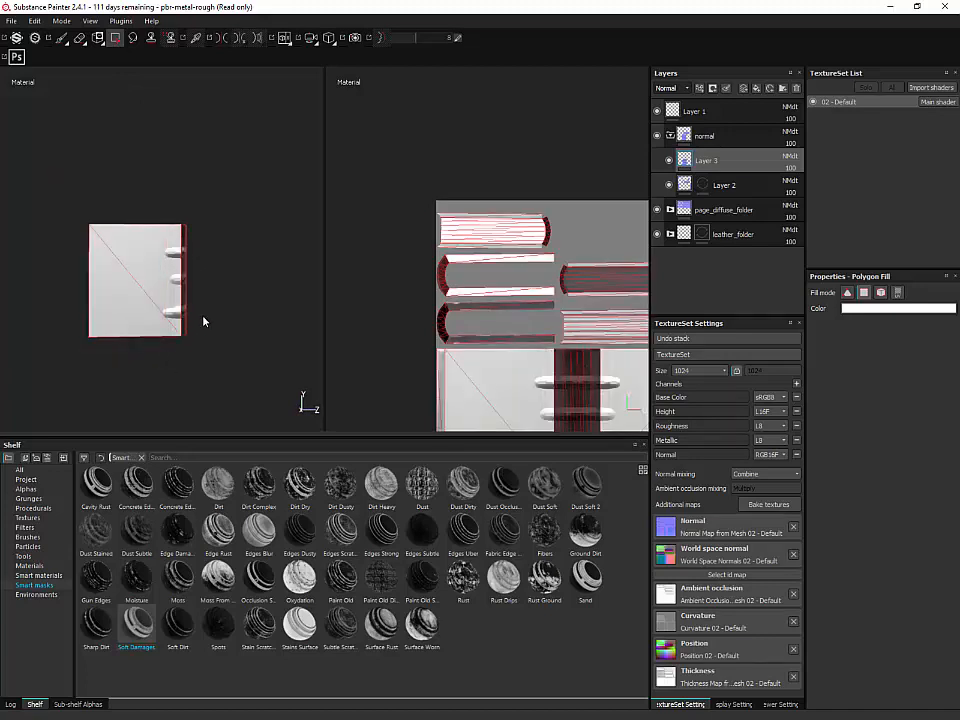
{"action": "key", "text": "ctrl+z"}
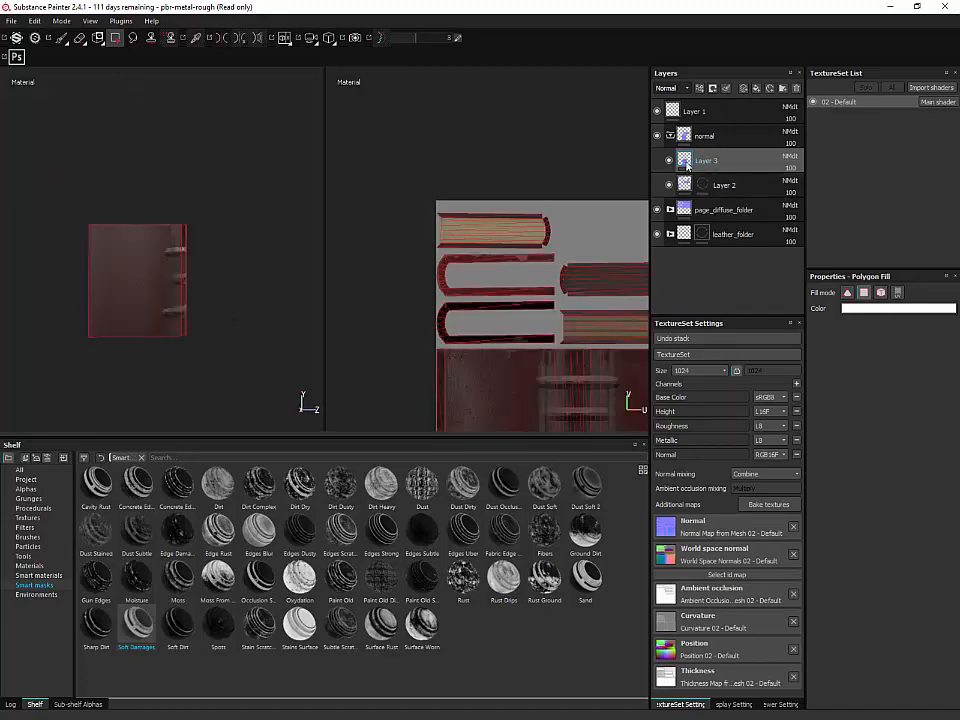
Step: Add a white mask to Layer 3 and polygon-fill both cover faces black so the bands are limited to the spine
{"action": "right_click", "coordinate": [737, 163]}
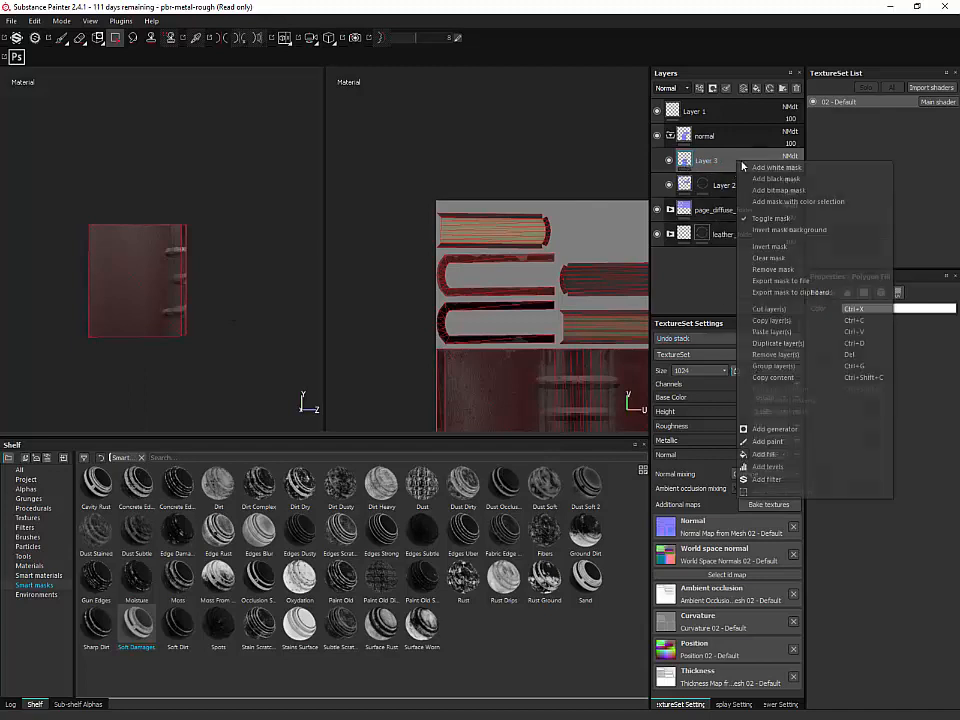
{"action": "left_click", "coordinate": [760, 178]}
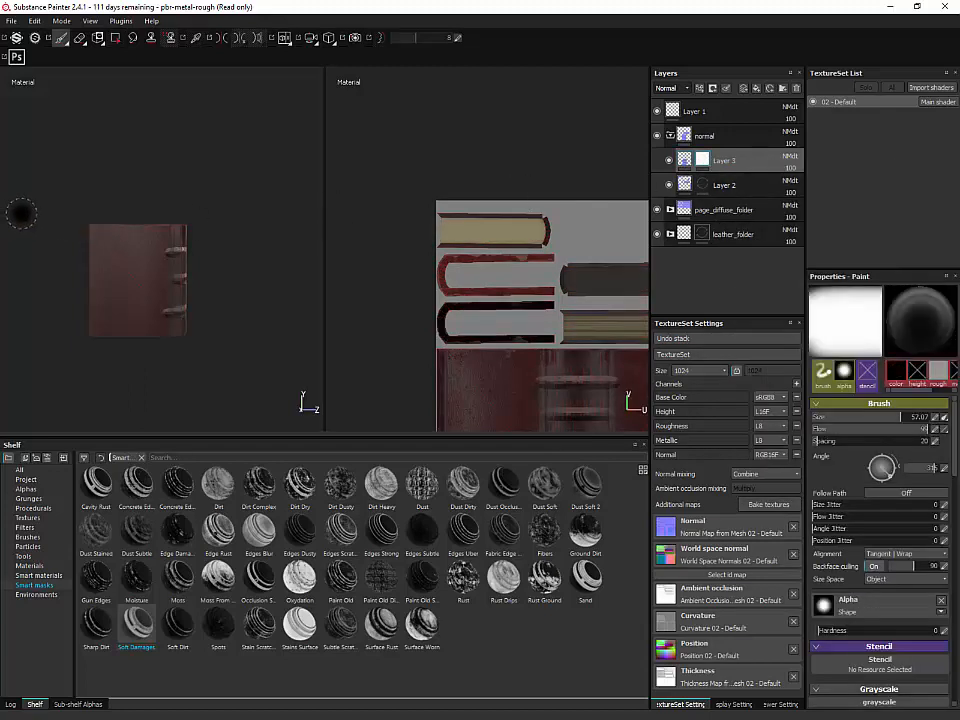
{"action": "left_click", "coordinate": [115, 38]}
{"action": "left_click_drag", "start_coordinate": [172, 360], "coordinate": [173, 363]}
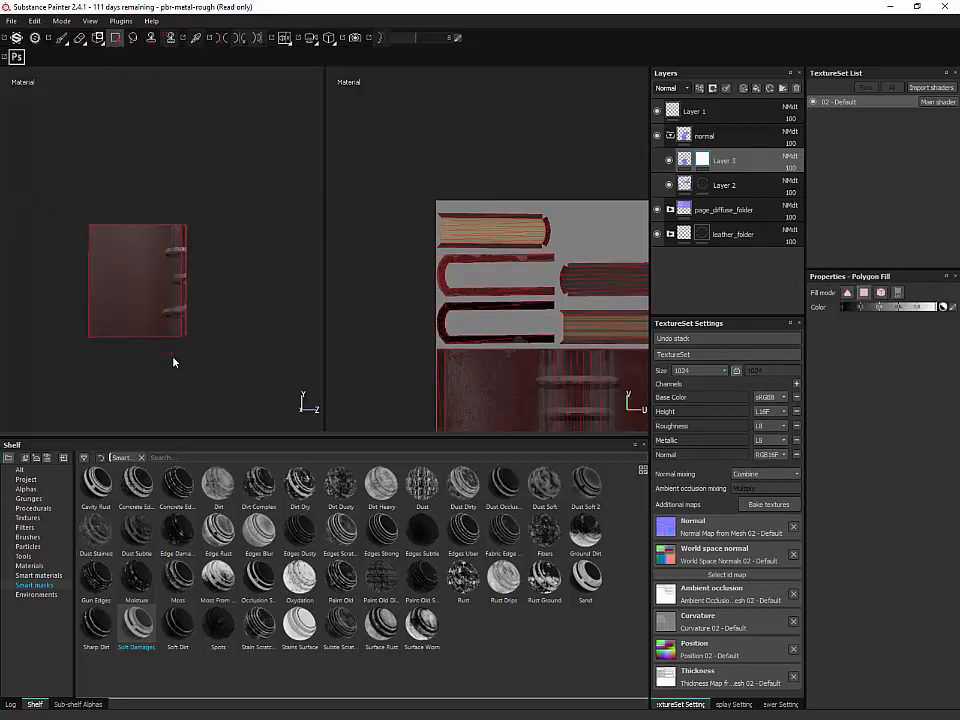
{"action": "left_click_drag", "start_coordinate": [63, 170], "coordinate": [208, 322]}
{"action": "middle_click_drag", "start_coordinate": [496, 245], "coordinate": [426, 98], "text": "alt"}
{"action": "left_click_drag", "start_coordinate": [347, 179], "coordinate": [455, 360]}
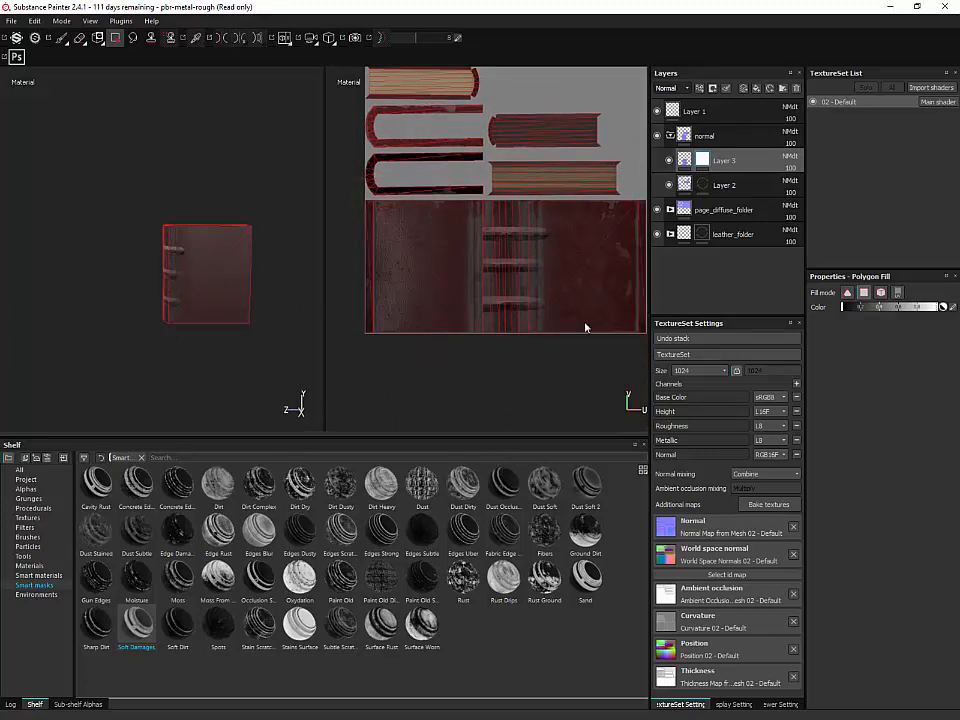
{"action": "left_click_drag", "start_coordinate": [257, 196], "coordinate": [306, 268], "text": "alt"}
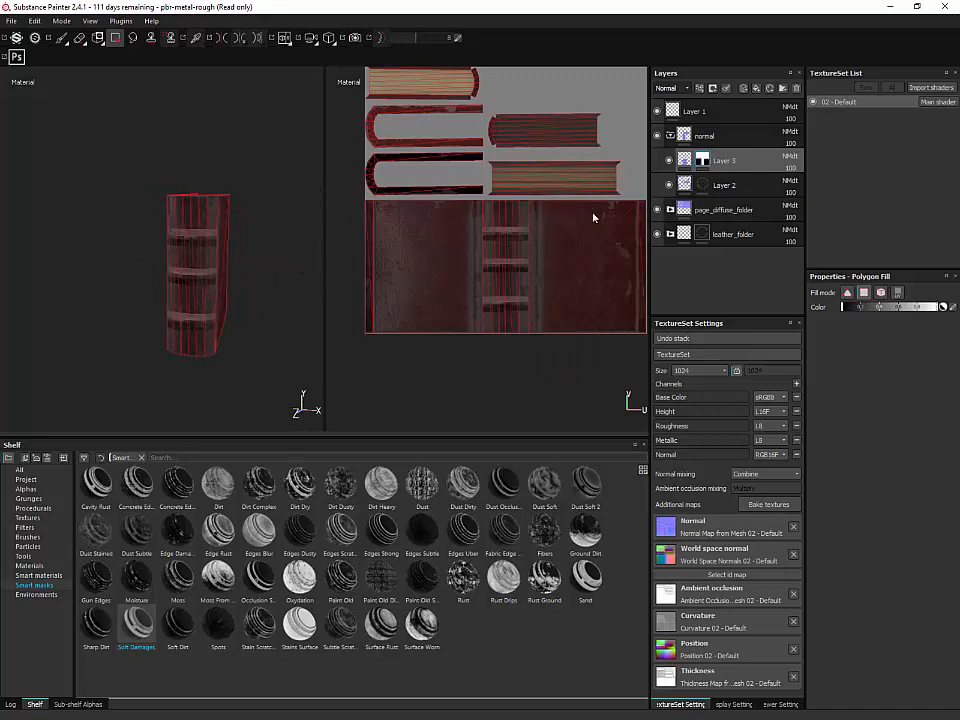
Step: Examine the masked bands around the spine, switching to 3ds Max to look at the book models' geometry
{"action": "left_click", "coordinate": [62, 37]}
{"action": "scroll", "coordinate": [270, 195], "scroll_direction": "down", "scroll_amount": 3}
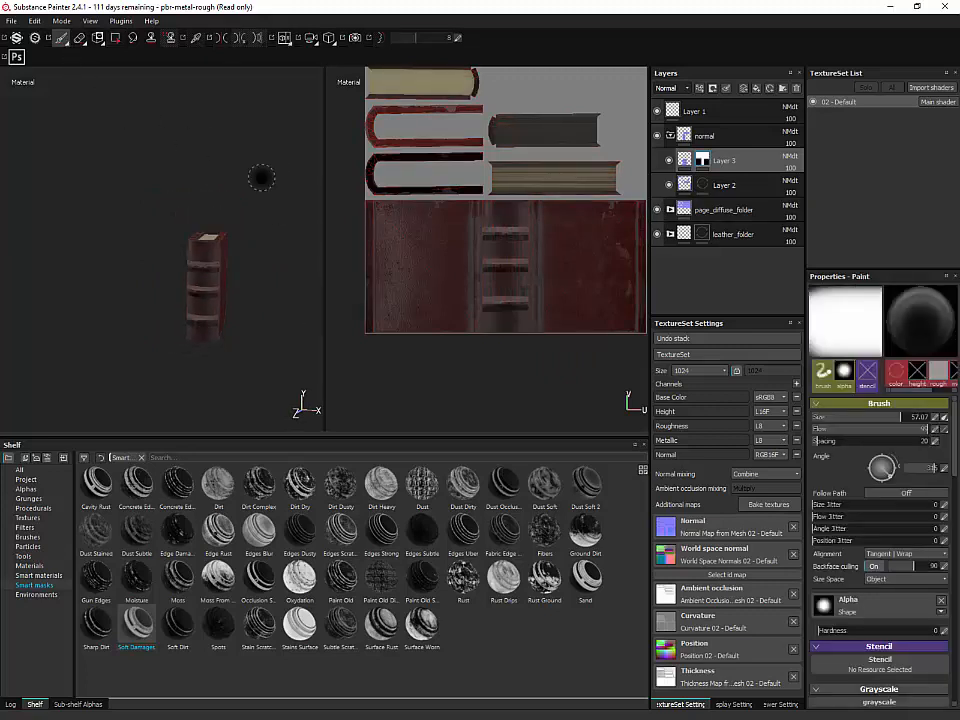
{"action": "left_click_drag", "start_coordinate": [283, 213], "coordinate": [190, 259], "text": "alt"}
{"action": "scroll", "coordinate": [176, 193], "scroll_direction": "up", "scroll_amount": 5}
{"action": "mouse_move", "coordinate": [178, 302]}
{"action": "left_mouse_down", "text": "alt"}
{"action": "mouse_move", "coordinate": [107, 307]}
{"action": "mouse_move", "coordinate": [95, 280]}
{"action": "mouse_move", "coordinate": [135, 192]}
{"action": "left_mouse_up", "text": "alt"}
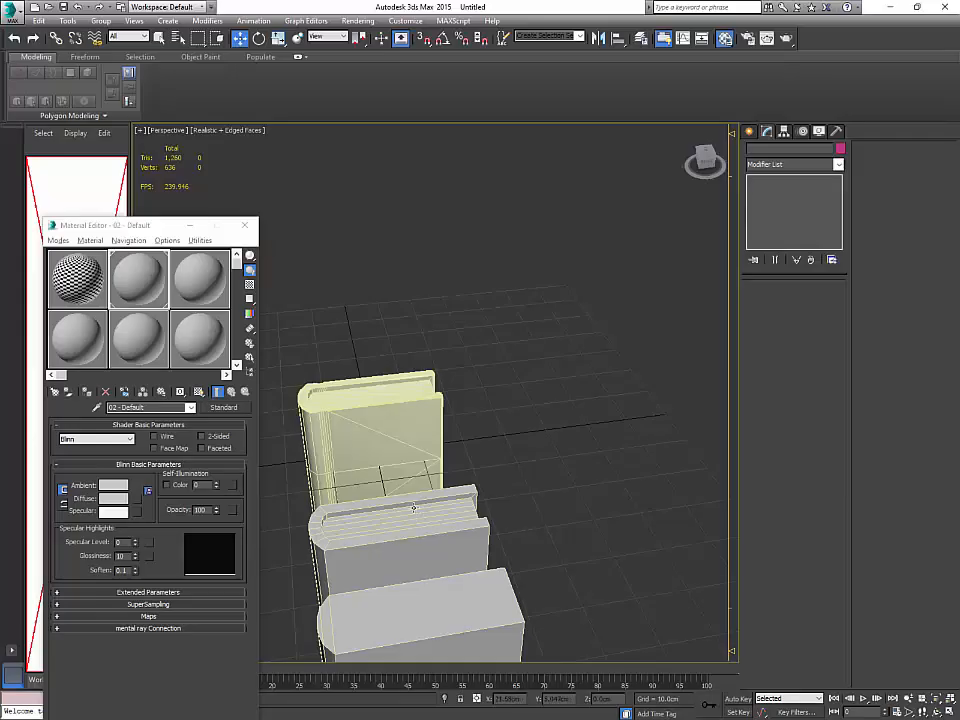
{"action": "middle_click_drag", "start_coordinate": [413, 508], "coordinate": [484, 431], "text": "alt"}
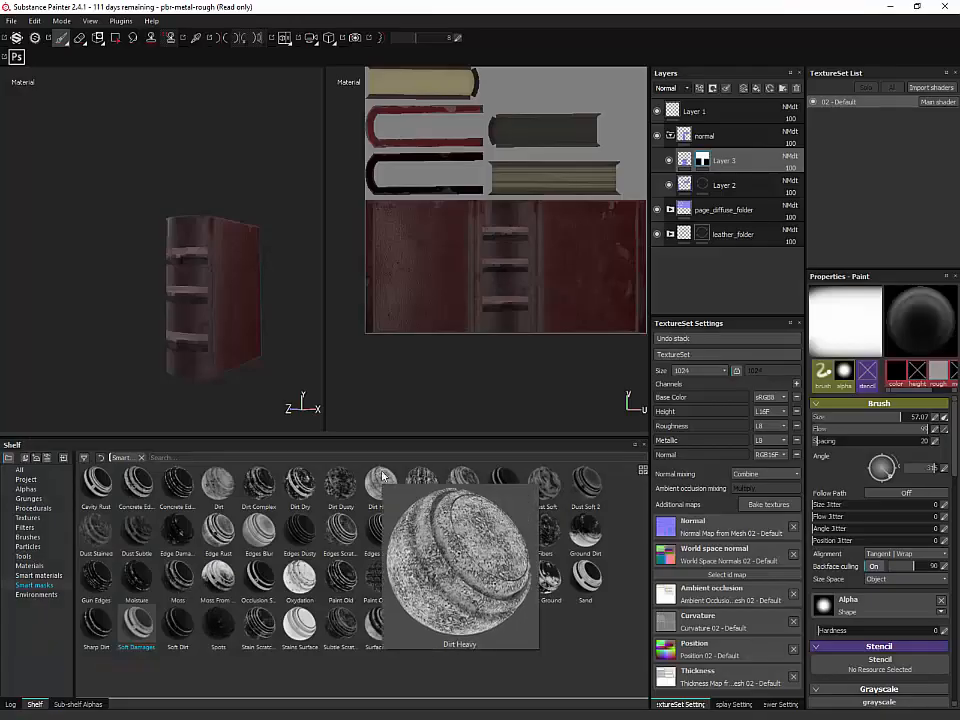
Step: Delete Layer 3 with the raised spine bands from the normal folder and return to the Paint tool
{"action": "double_click", "coordinate": [722, 160]}
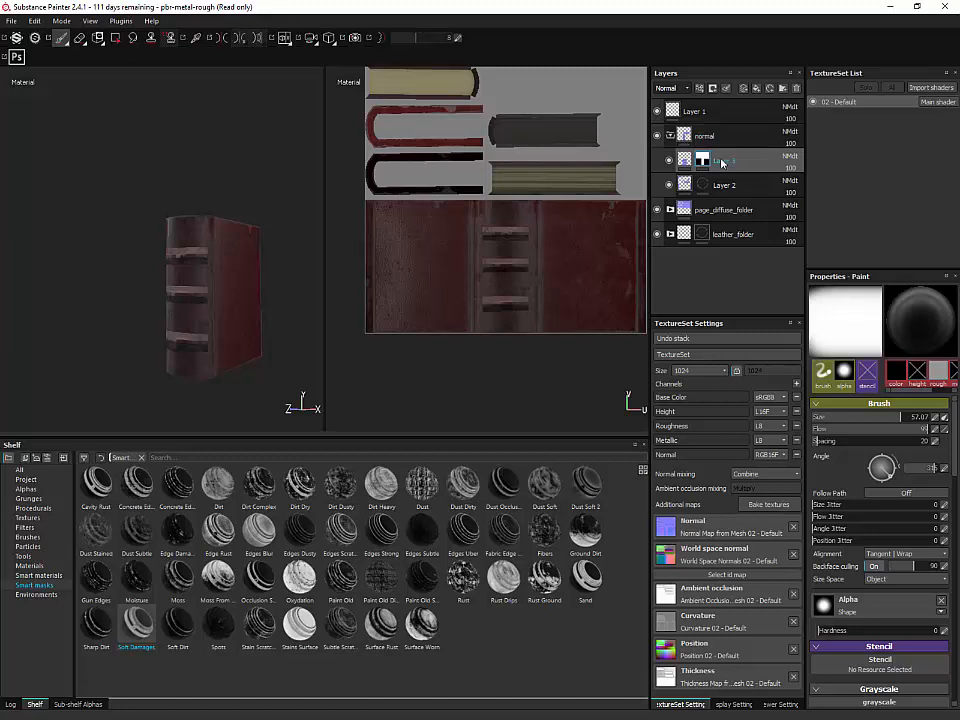
{"action": "key", "text": "Delete"}
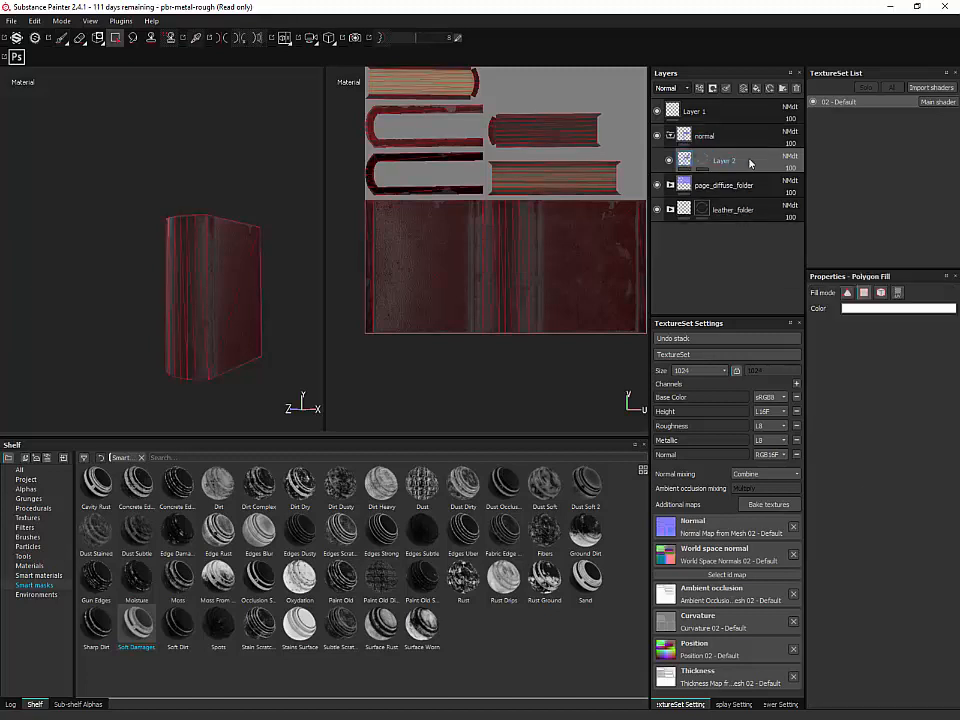
{"action": "left_click", "coordinate": [61, 39]}
Step: Examine the plain leather book from the spine, covers and top, along with its UV texture layout
{"action": "left_click_drag", "start_coordinate": [165, 133], "coordinate": [203, 195], "text": "alt"}
{"action": "right_click_drag", "start_coordinate": [203, 195], "coordinate": [215, 310], "text": "alt"}
{"action": "mouse_move", "coordinate": [215, 310]}
{"action": "left_mouse_down", "text": "alt"}
{"action": "mouse_move", "coordinate": [242, 315]}
{"action": "mouse_move", "coordinate": [259, 336]}
{"action": "mouse_move", "coordinate": [259, 261]}
{"action": "mouse_move", "coordinate": [253, 392]}
{"action": "mouse_move", "coordinate": [265, 176]}
{"action": "mouse_move", "coordinate": [118, 206]}
{"action": "mouse_move", "coordinate": [253, 223]}
{"action": "mouse_move", "coordinate": [225, 199]}
{"action": "mouse_move", "coordinate": [330, 188]}
{"action": "left_mouse_up", "text": "alt"}
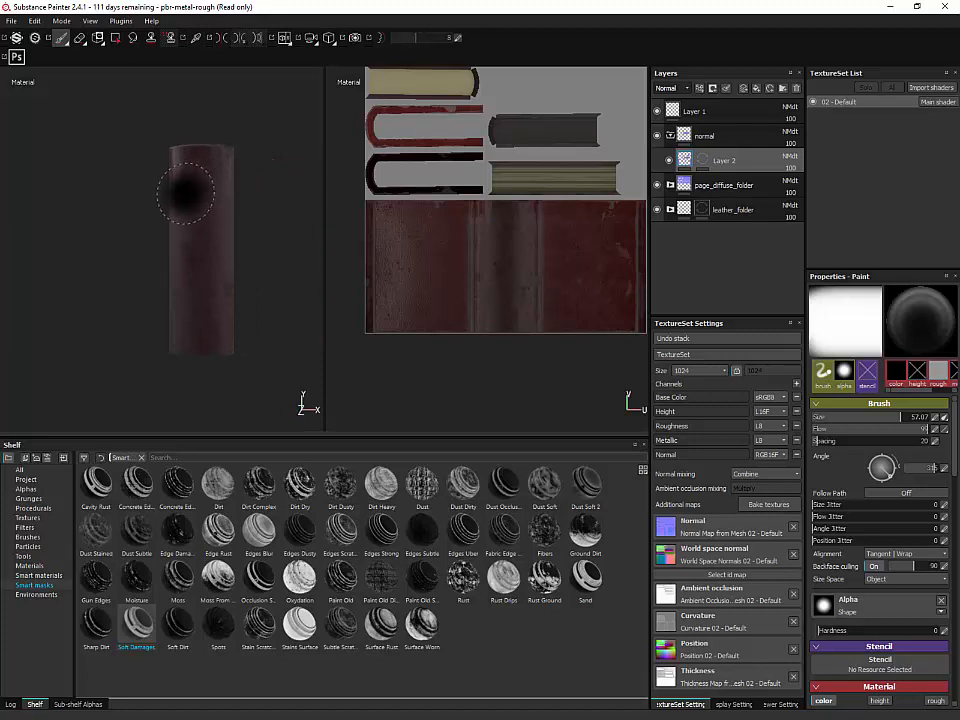
{"action": "mouse_move", "coordinate": [277, 284]}
{"action": "left_mouse_down", "text": "alt"}
{"action": "mouse_move", "coordinate": [154, 279]}
{"action": "mouse_move", "coordinate": [144, 249]}
{"action": "mouse_move", "coordinate": [176, 167]}
{"action": "mouse_move", "coordinate": [127, 135]}
{"action": "mouse_move", "coordinate": [145, 210]}
{"action": "mouse_move", "coordinate": [202, 272]}
{"action": "left_mouse_up", "text": "alt"}
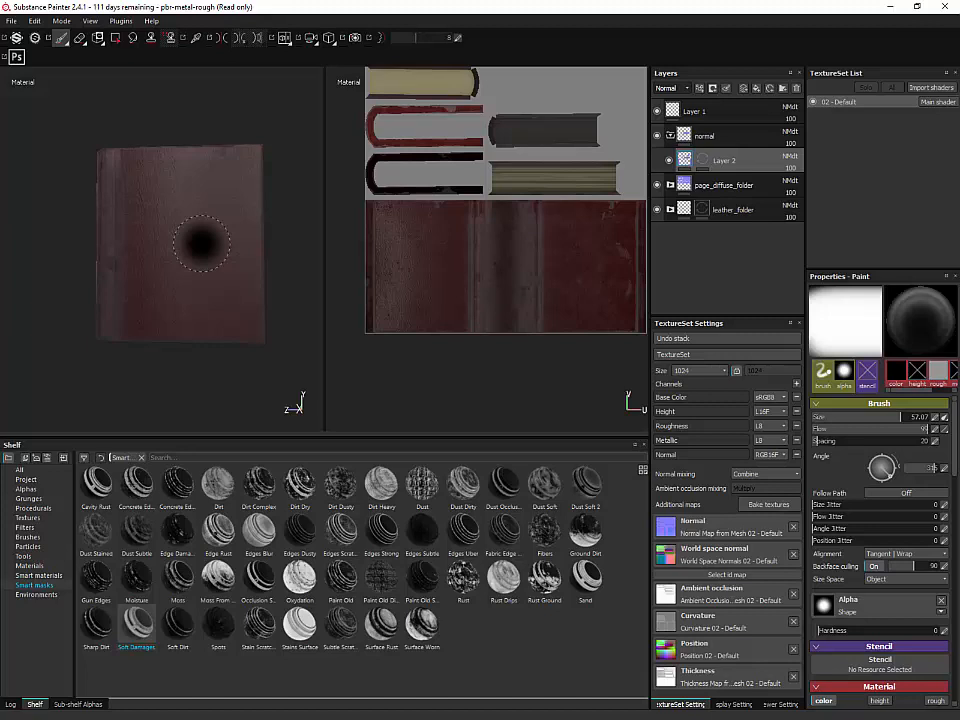
{"action": "mouse_move", "coordinate": [201, 242]}
{"action": "left_mouse_down", "text": "alt"}
{"action": "mouse_move", "coordinate": [244, 272]}
{"action": "mouse_move", "coordinate": [229, 279]}
{"action": "mouse_move", "coordinate": [266, 339]}
{"action": "mouse_move", "coordinate": [281, 302]}
{"action": "mouse_move", "coordinate": [272, 259]}
{"action": "left_mouse_up", "text": "alt"}
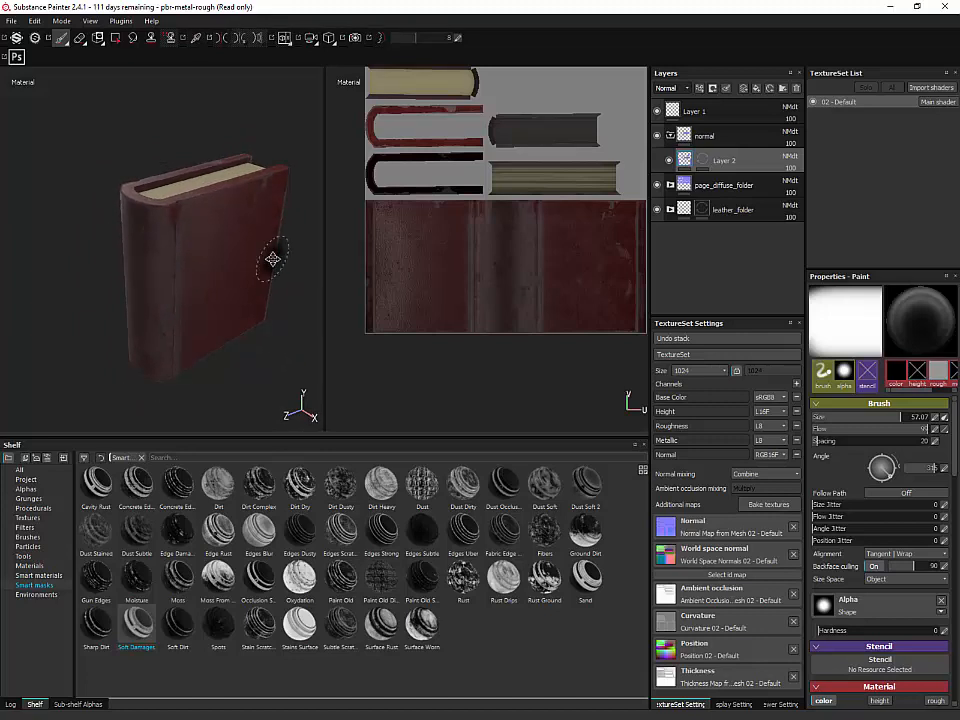
{"action": "left_click_drag", "start_coordinate": [268, 279], "coordinate": [279, 219], "text": "alt"}
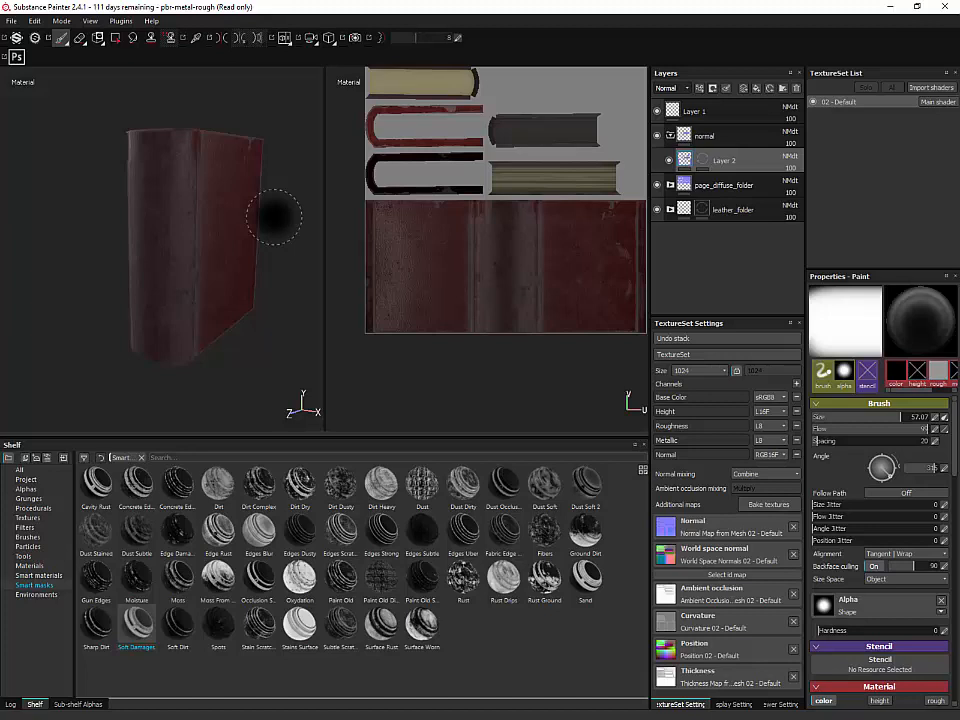
{"action": "scroll", "coordinate": [622, 220], "scroll_direction": "up", "scroll_amount": 1}
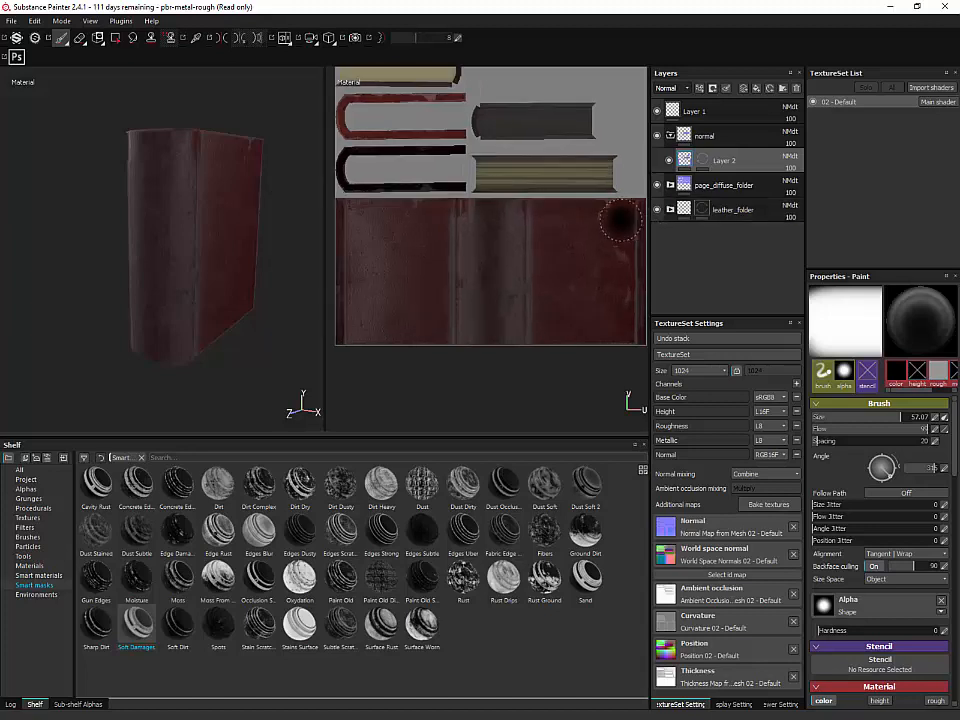
{"action": "scroll", "coordinate": [571, 229], "scroll_direction": "down", "scroll_amount": 7}
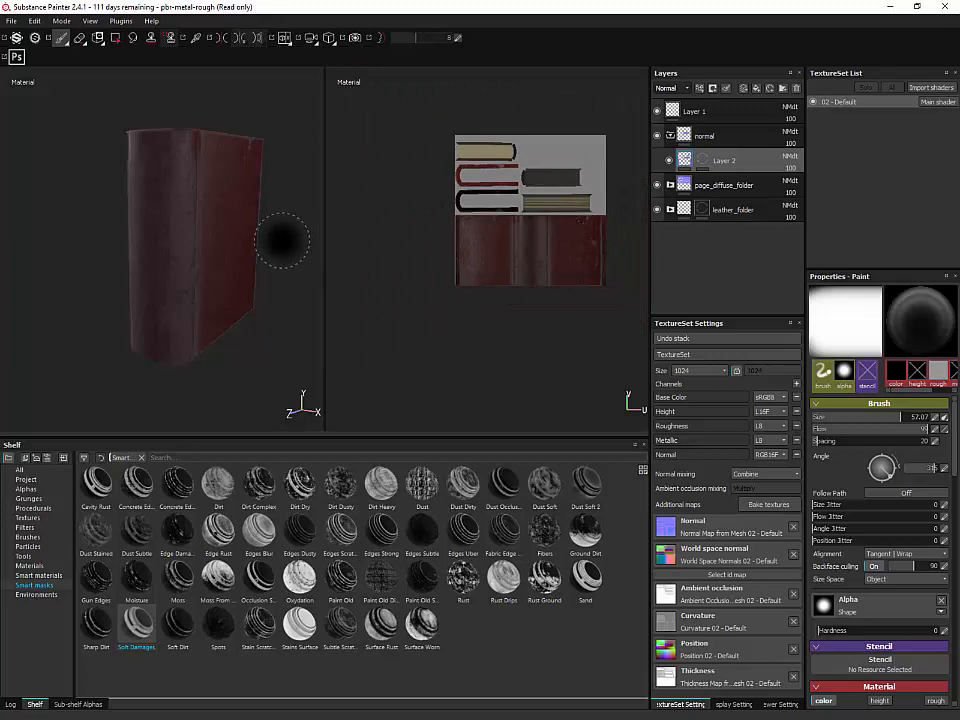
{"action": "left_click_drag", "start_coordinate": [279, 354], "coordinate": [249, 172], "text": "alt"}
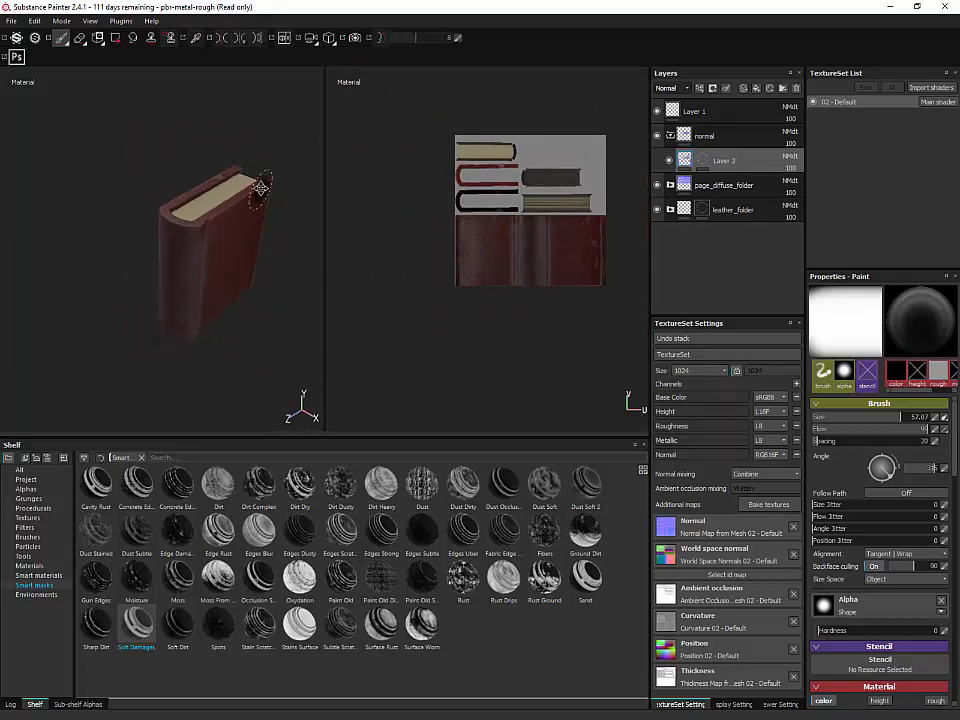
{"action": "middle_click_drag", "start_coordinate": [261, 184], "coordinate": [252, 167], "text": "alt"}
{"action": "left_click_drag", "start_coordinate": [258, 198], "coordinate": [186, 171], "text": "alt"}
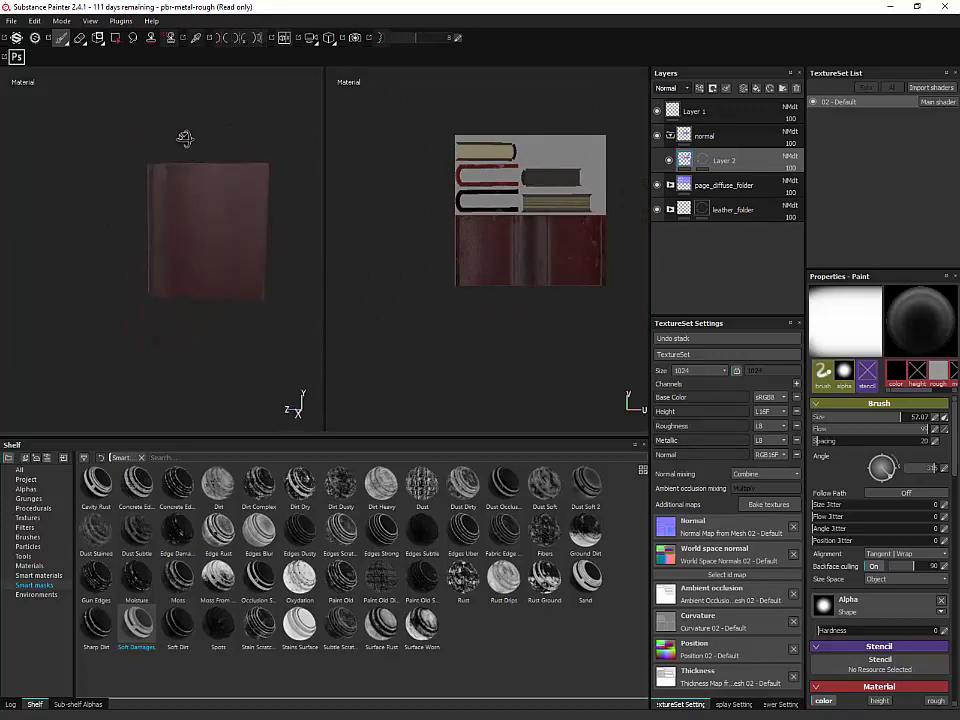
{"action": "left_click_drag", "start_coordinate": [139, 103], "coordinate": [178, 92], "text": "alt"}
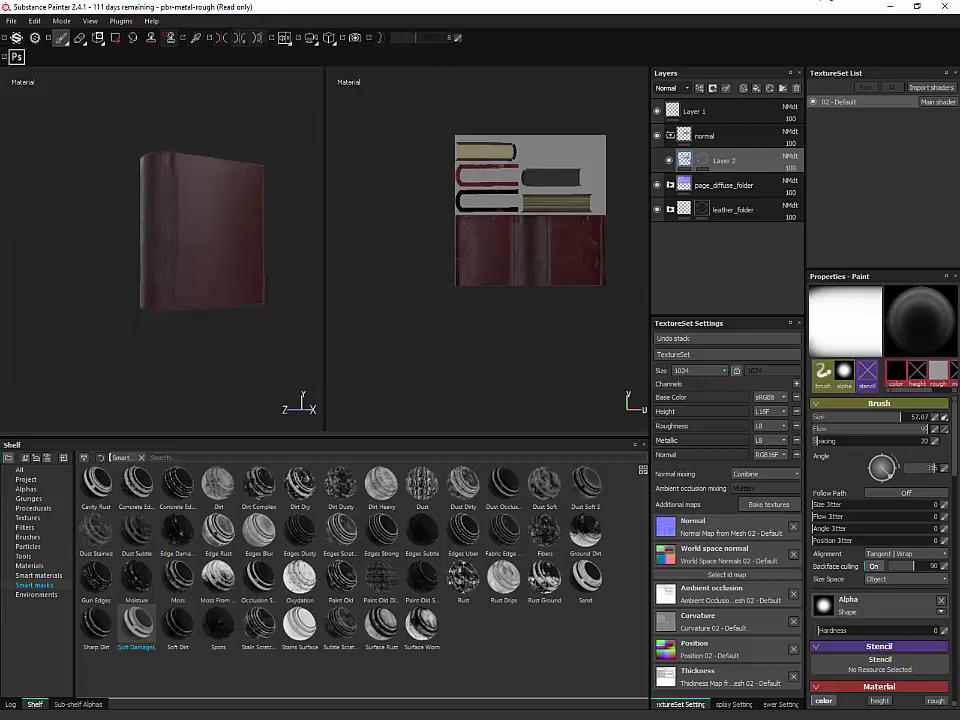
Step: Switch to the browser and view the newest image attached to the Loc_SR_visual Trello card, examining its library room renders
{"action": "key", "text": "alt+Tab"}
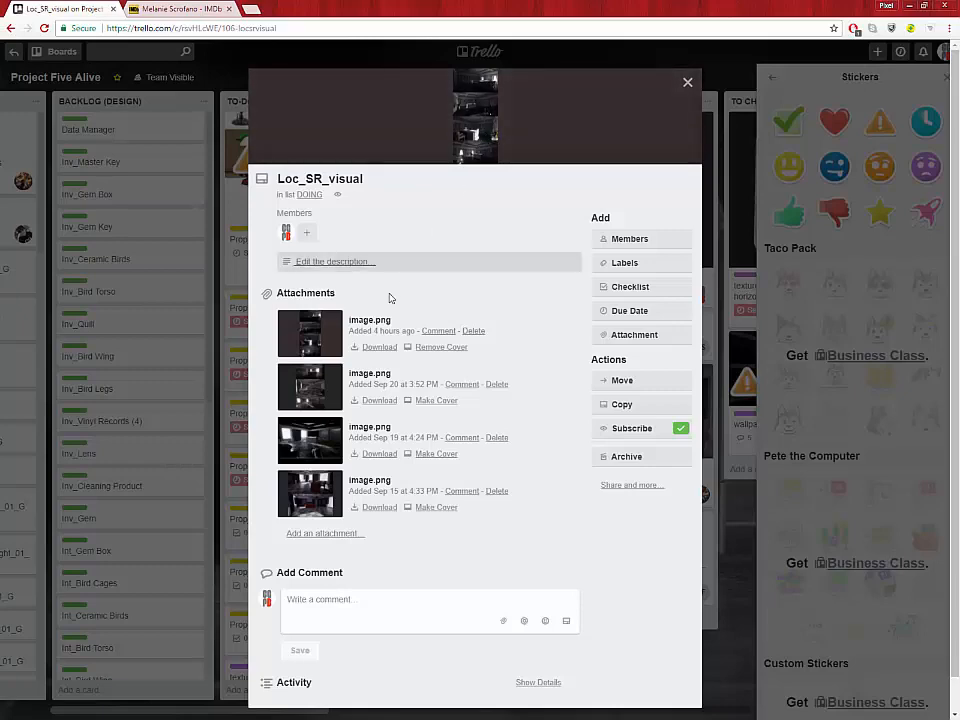
{"action": "left_click", "coordinate": [321, 332]}
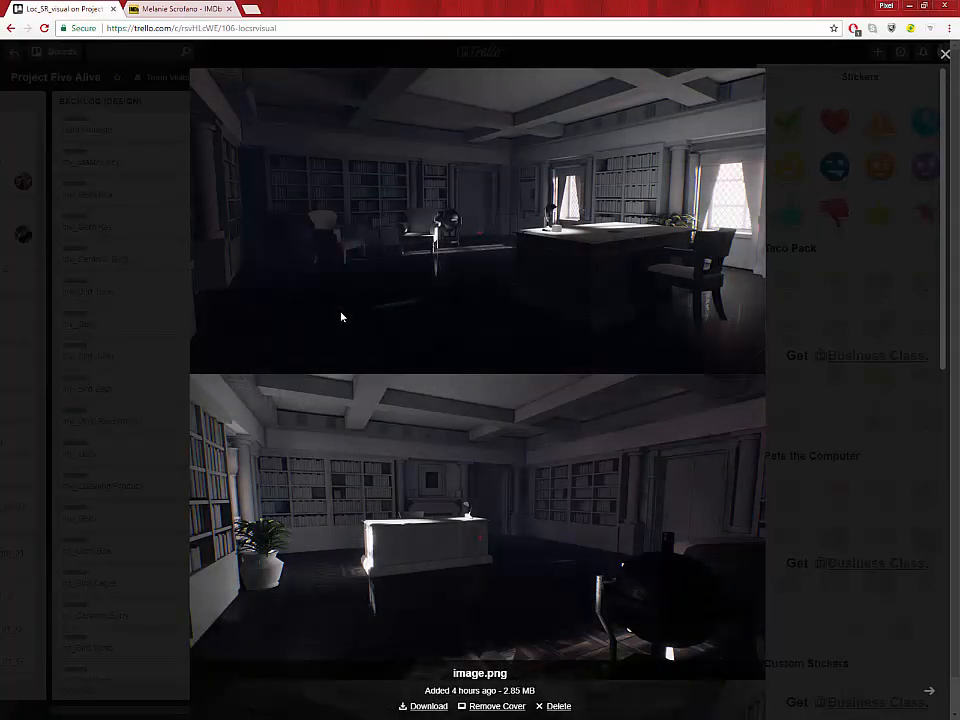
{"action": "scroll", "coordinate": [341, 317], "scroll_direction": "down", "scroll_amount": 5}
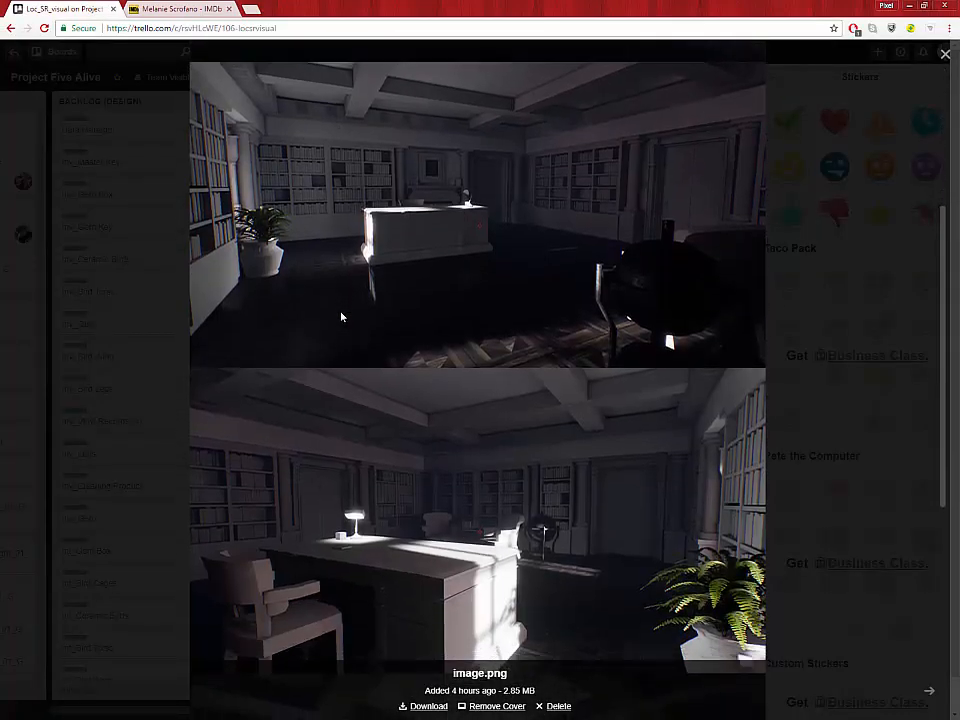
{"action": "scroll", "coordinate": [341, 317], "scroll_direction": "down", "scroll_amount": 1}
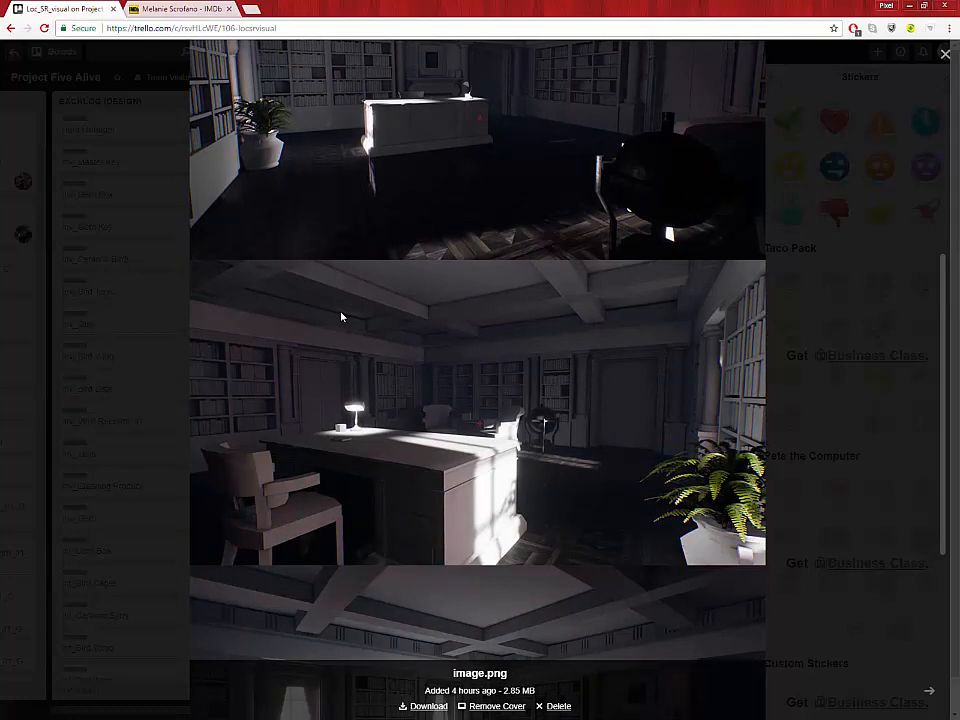
{"action": "scroll", "coordinate": [341, 317], "scroll_direction": "down", "scroll_amount": 1}
{"action": "scroll", "coordinate": [341, 317], "scroll_direction": "down", "scroll_amount": 1}
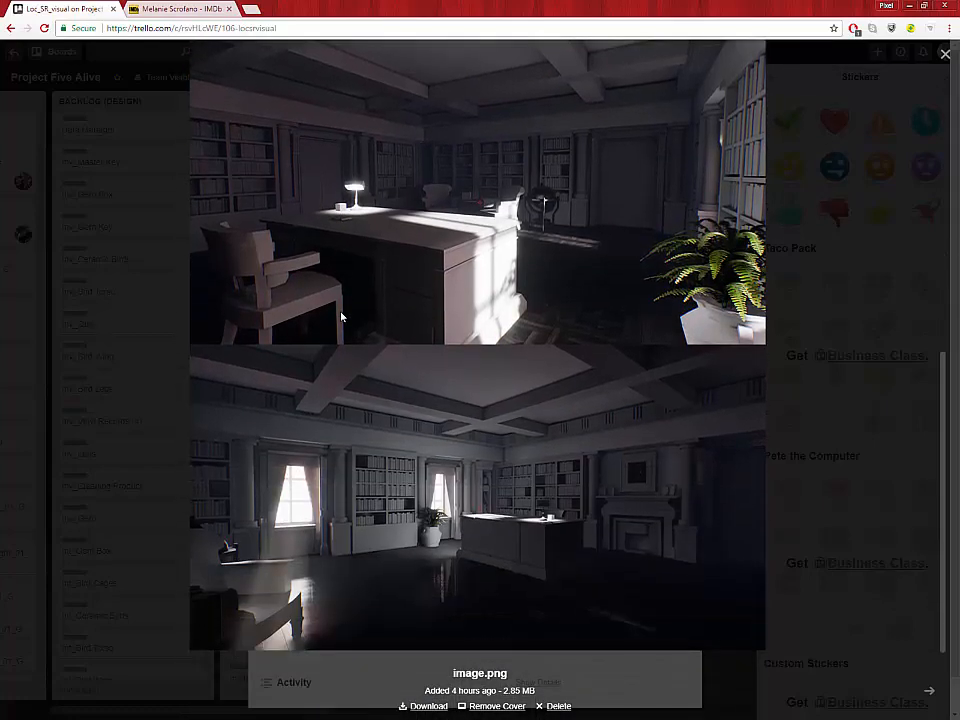